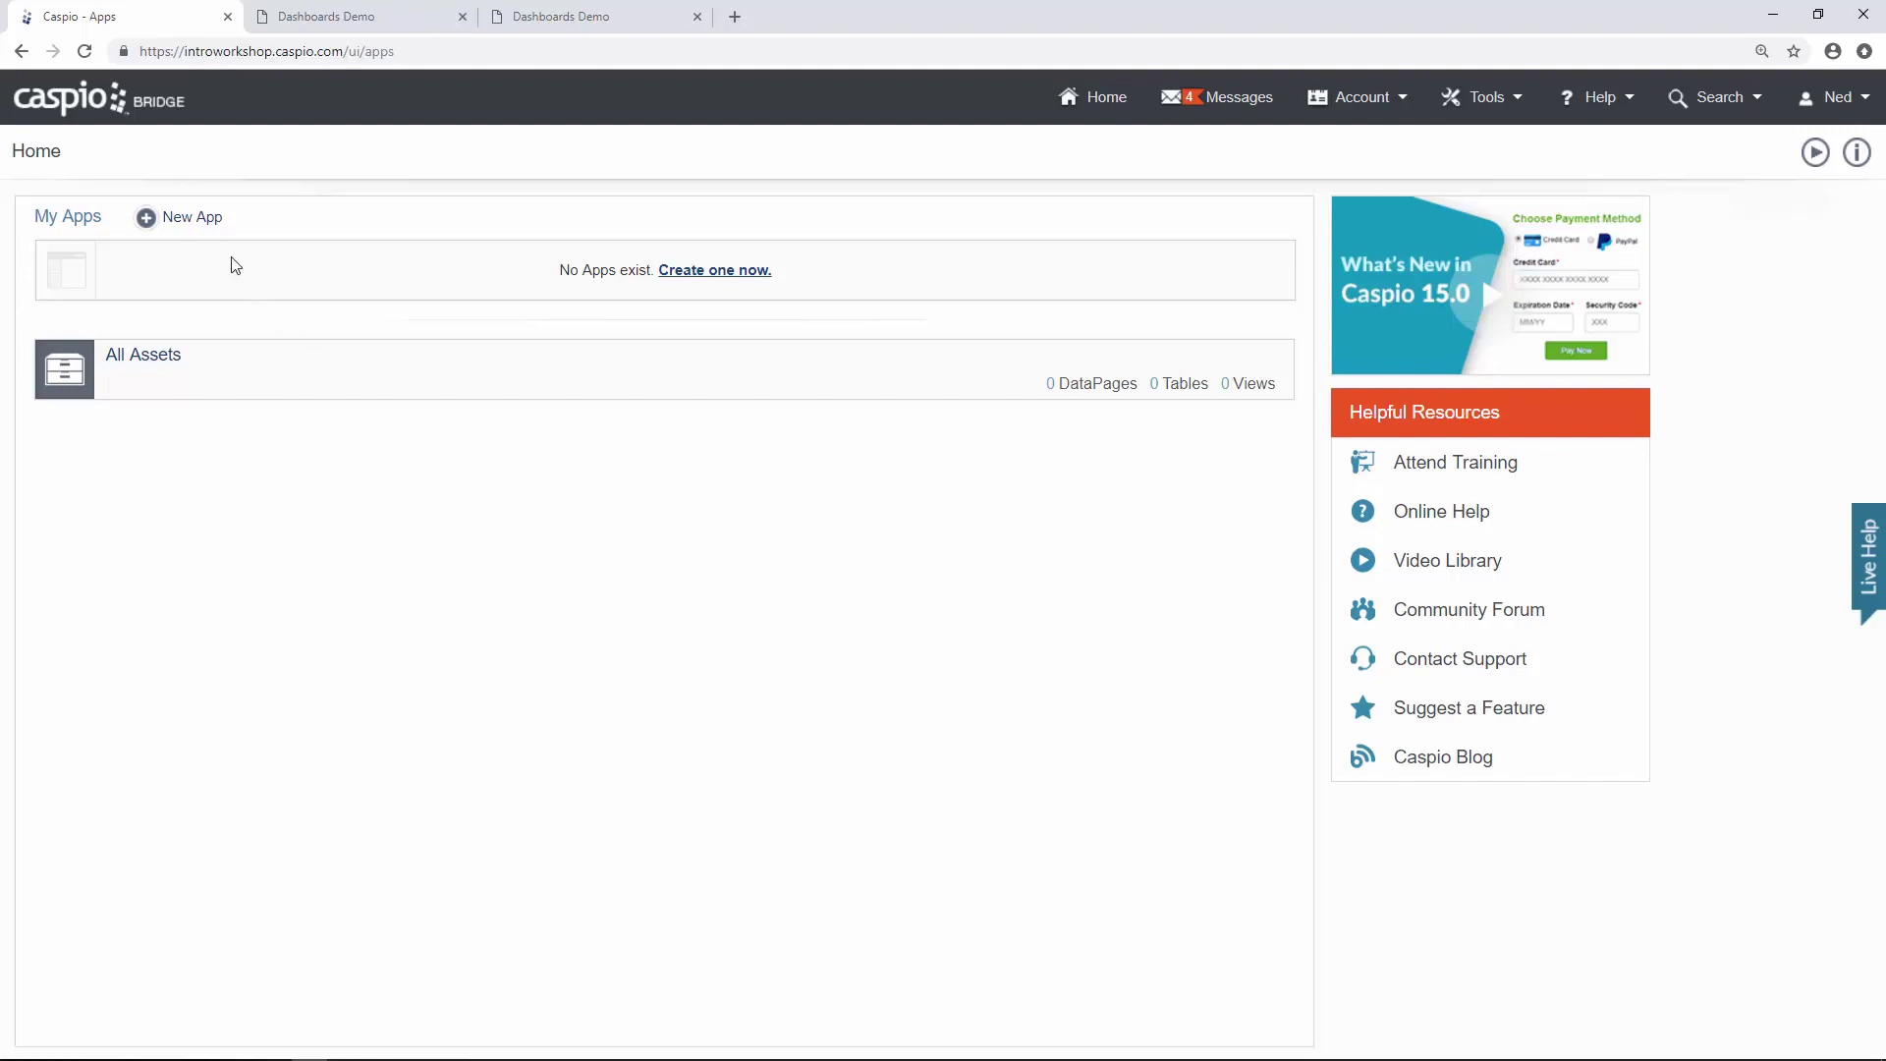
Start a new app by importing data and name it Dashboard.
left_click(207, 226)
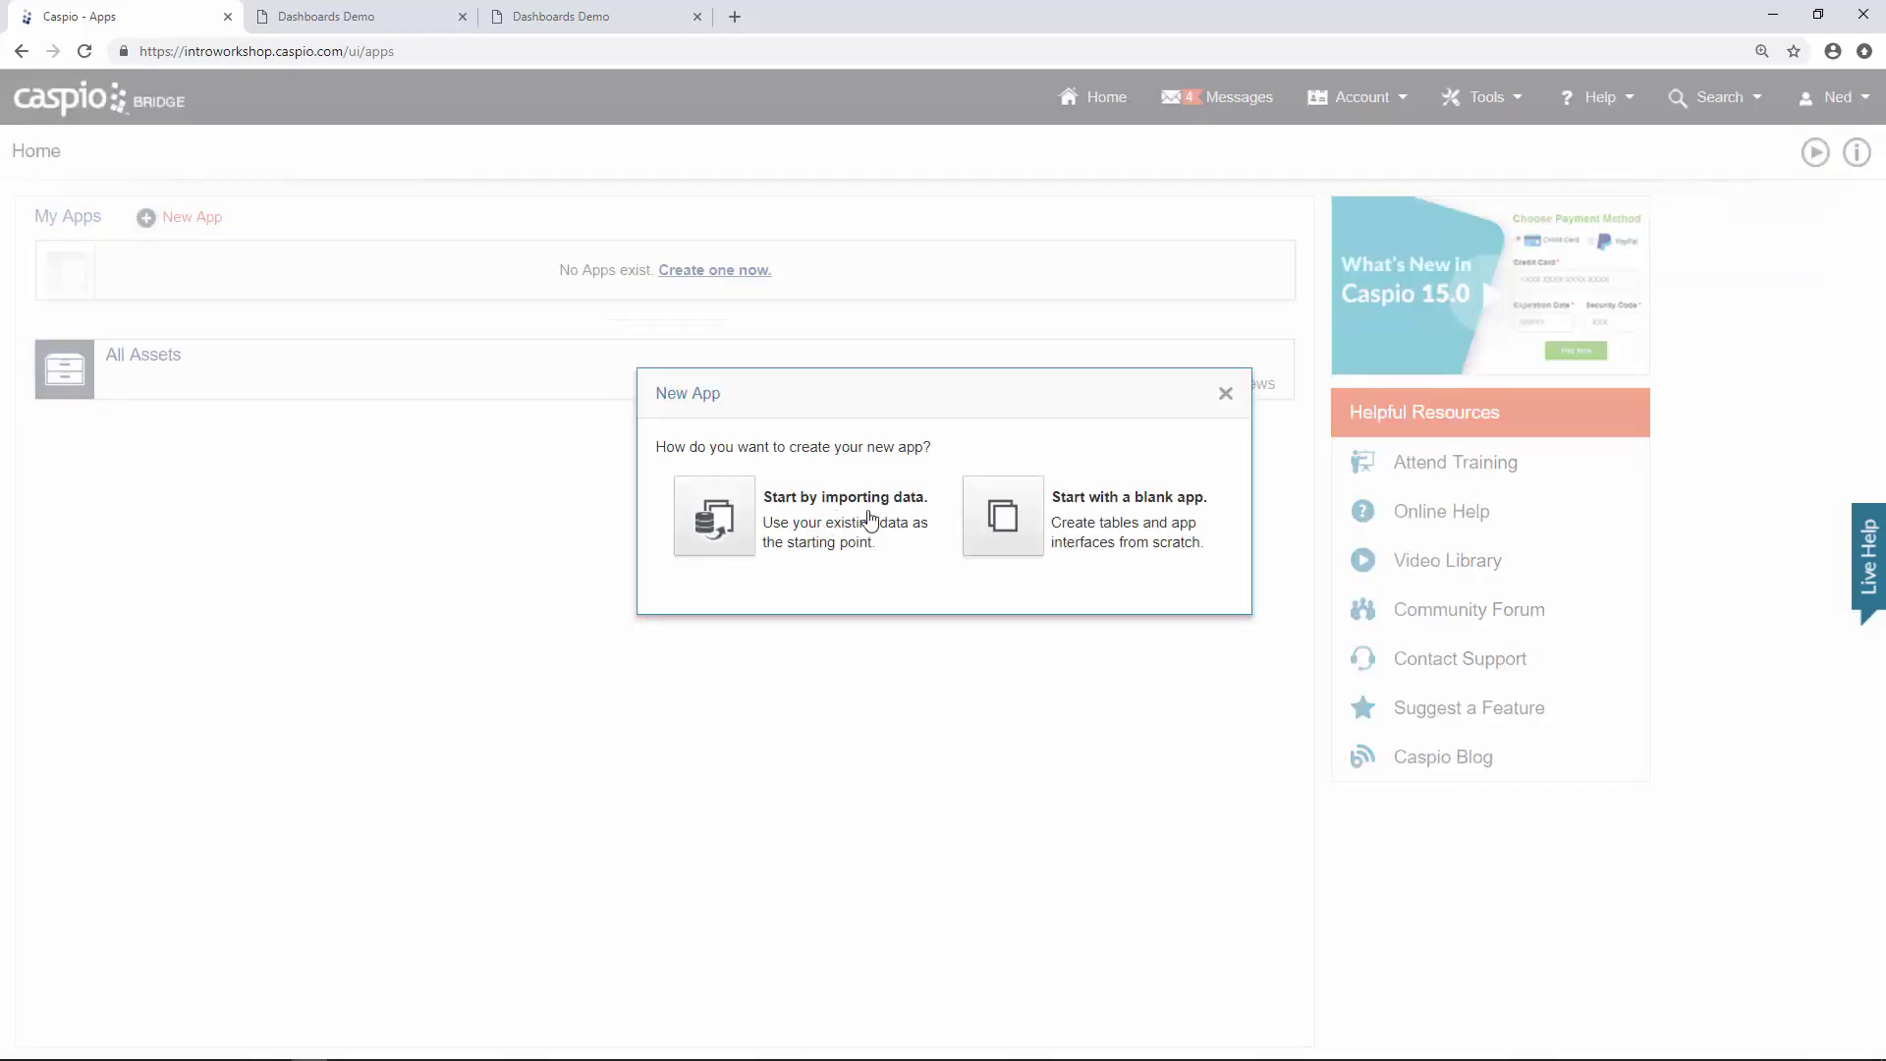
left_click(741, 527)
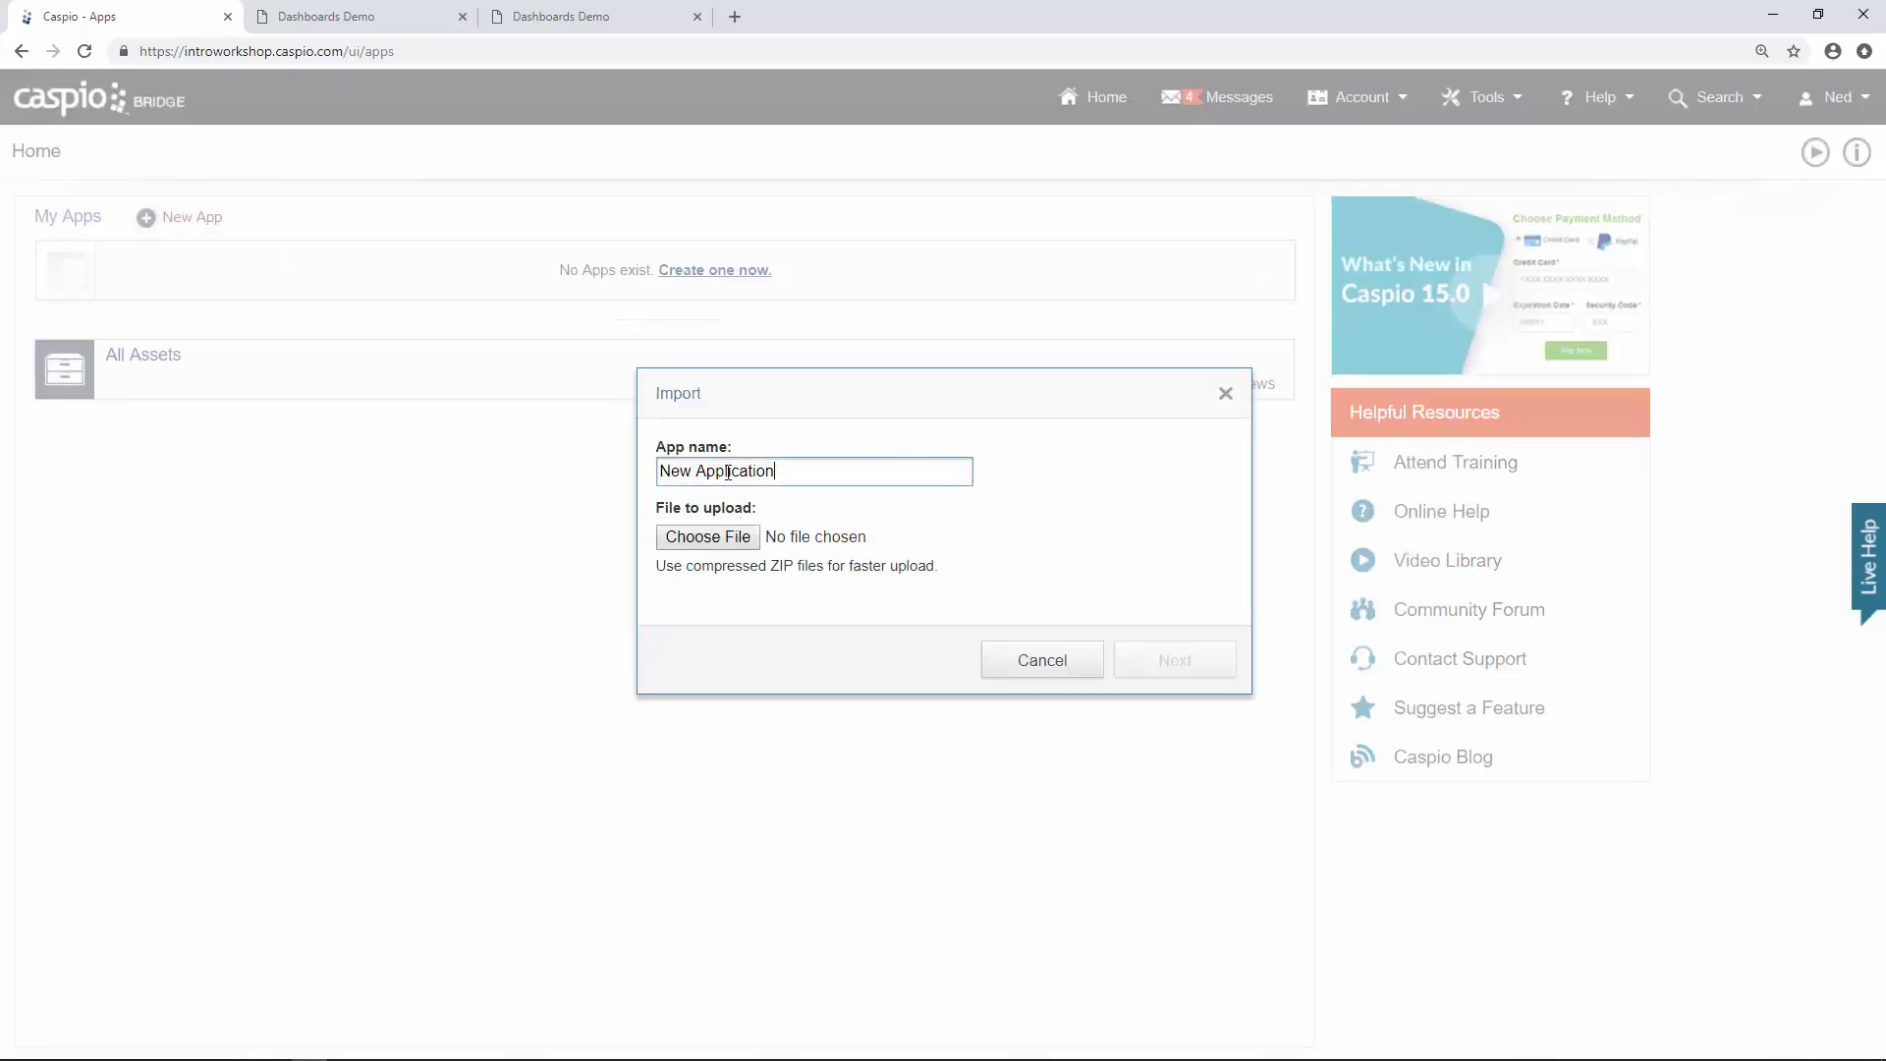
type("Da")
key("BackSpace")
key("BackSpace")
type("Dashboard")
Upload the Sales Data Excel file from the Desktop and continue to the import configuration.
left_click(750, 546)
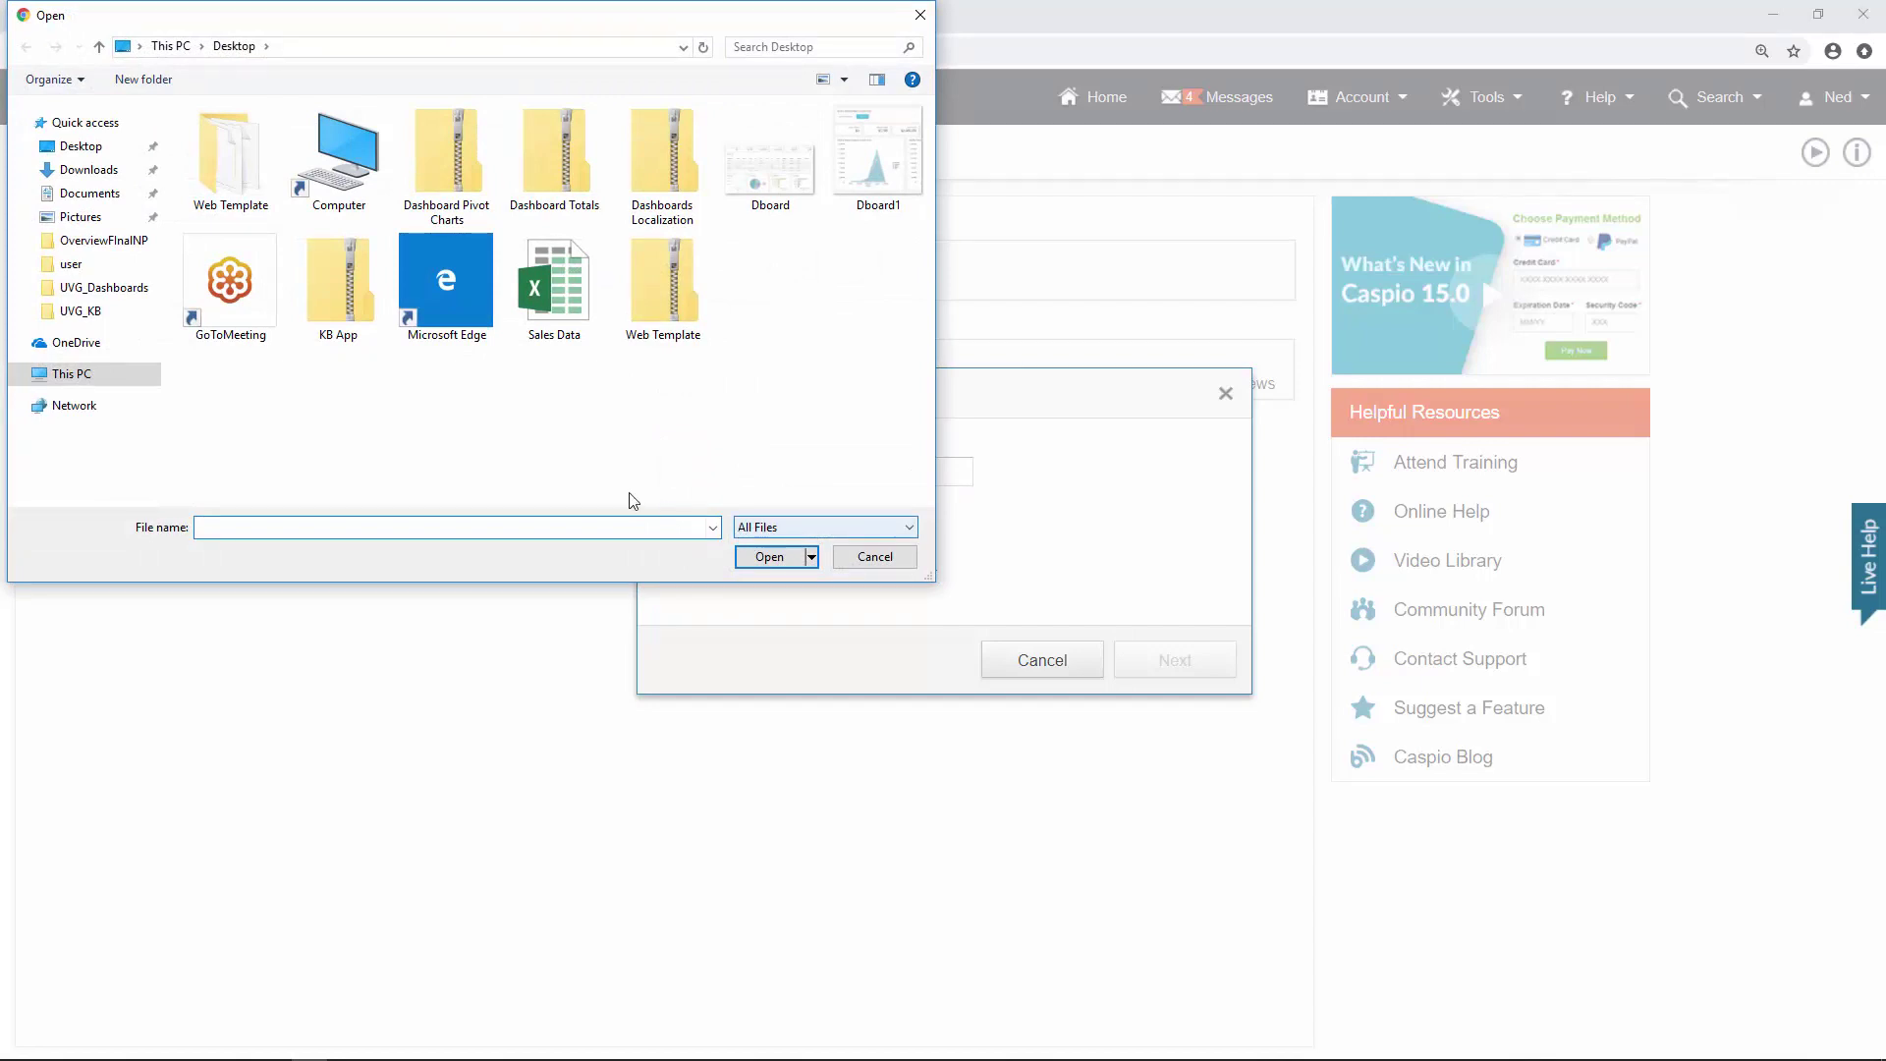
double_click(567, 307)
left_click(1210, 666)
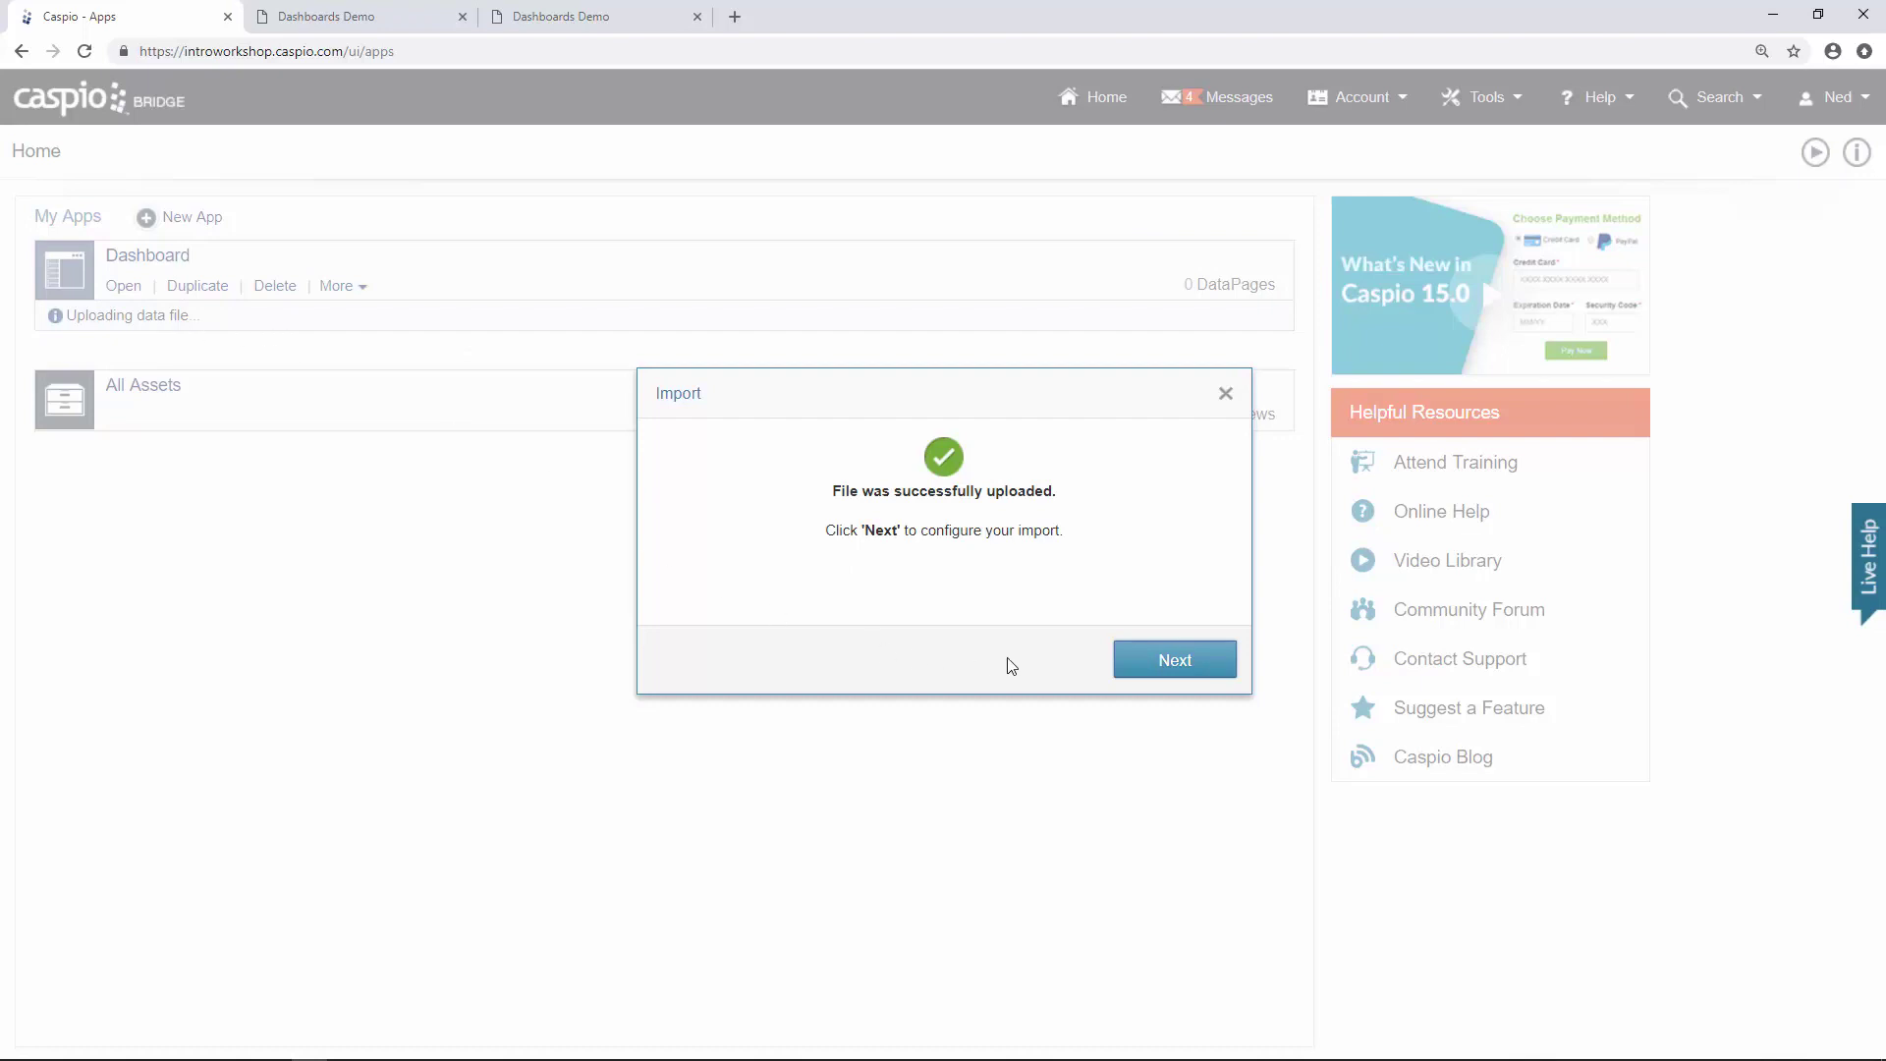
left_click(1138, 672)
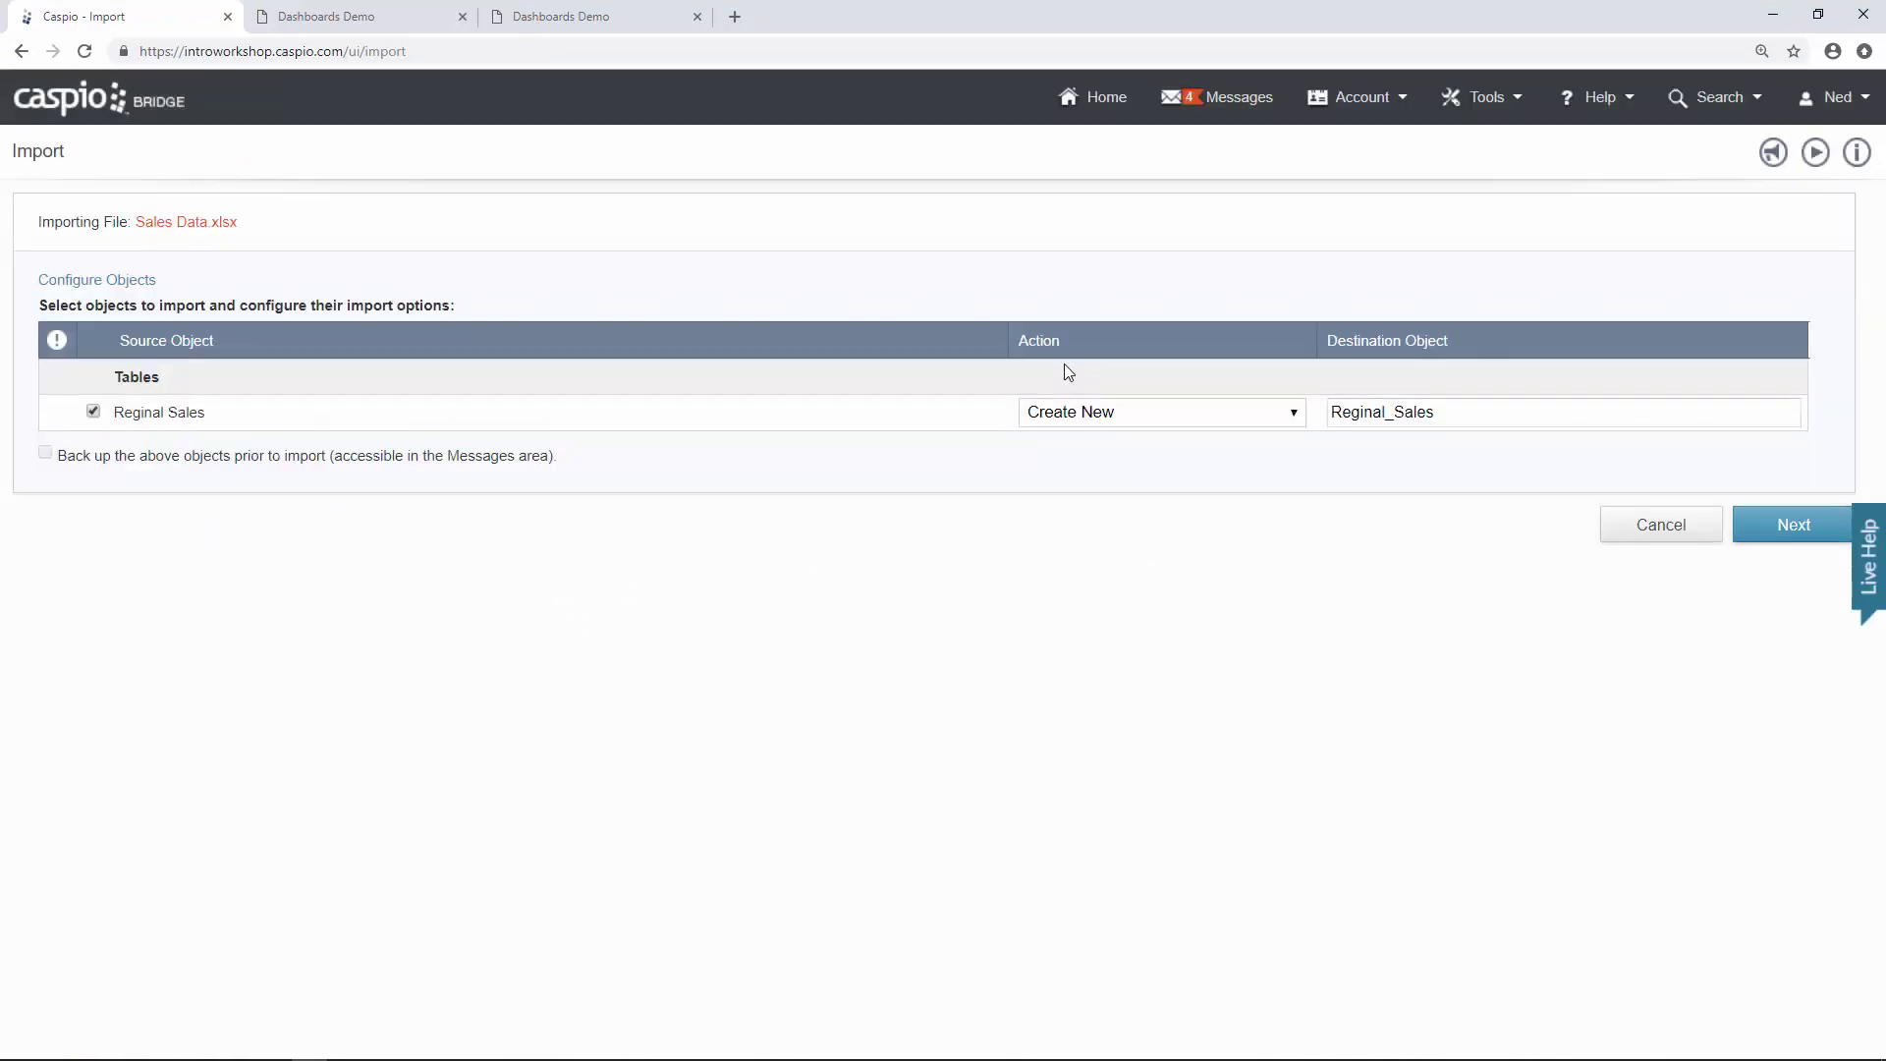
Keep the Create New action for the Reginal Sales object and continue to the field configuration.
left_click(1113, 414)
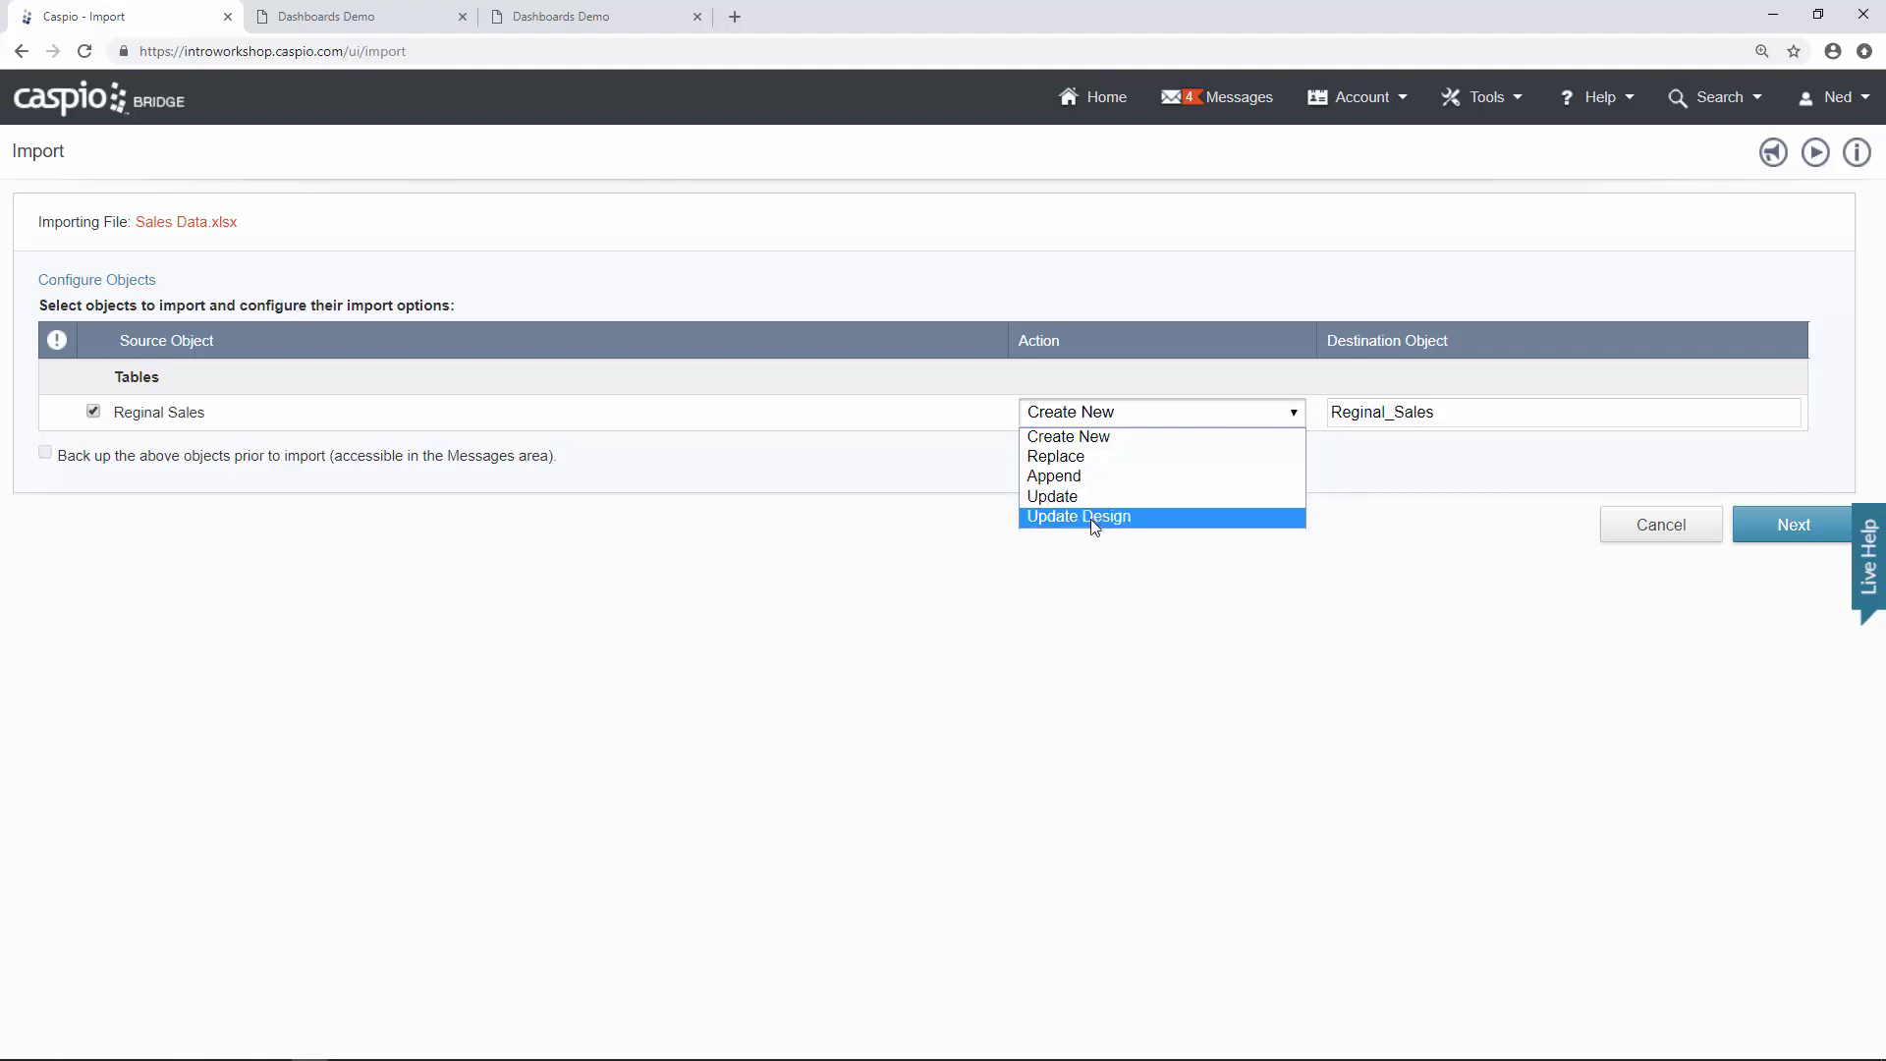
left_click(1020, 533)
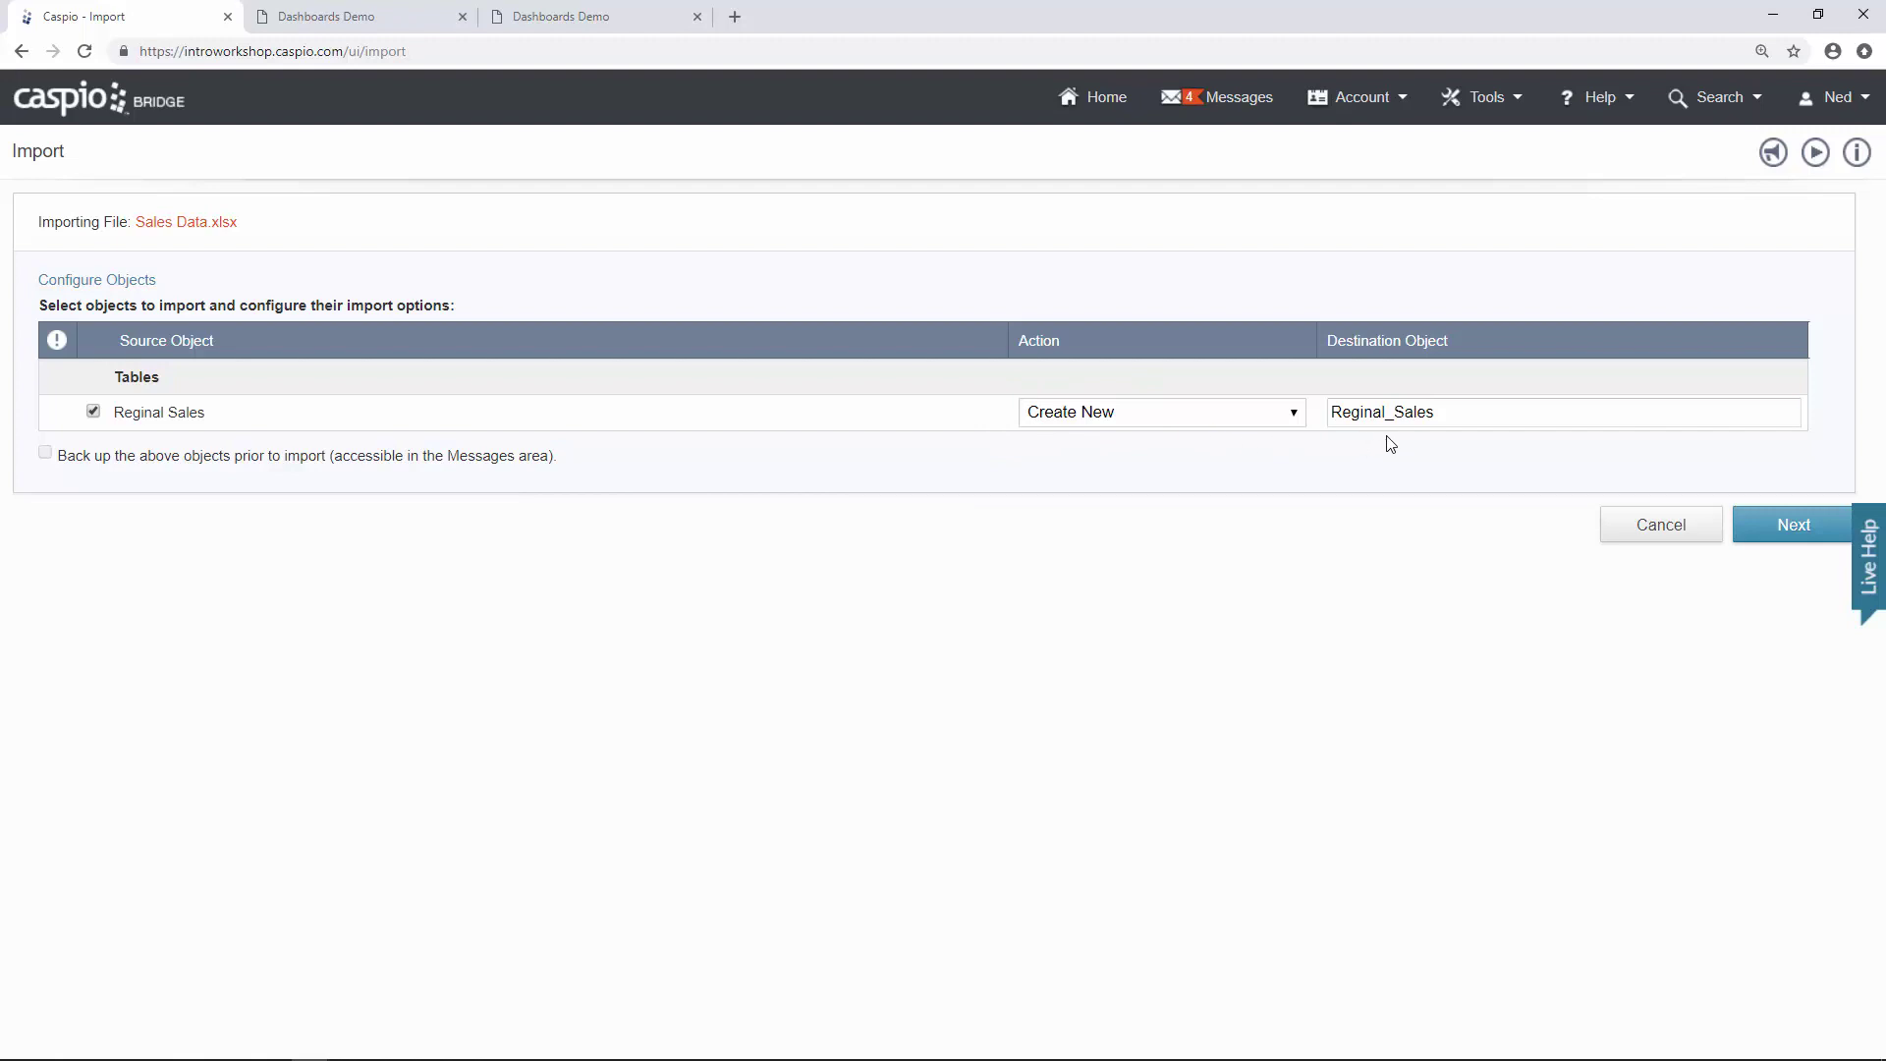
left_click(1795, 526)
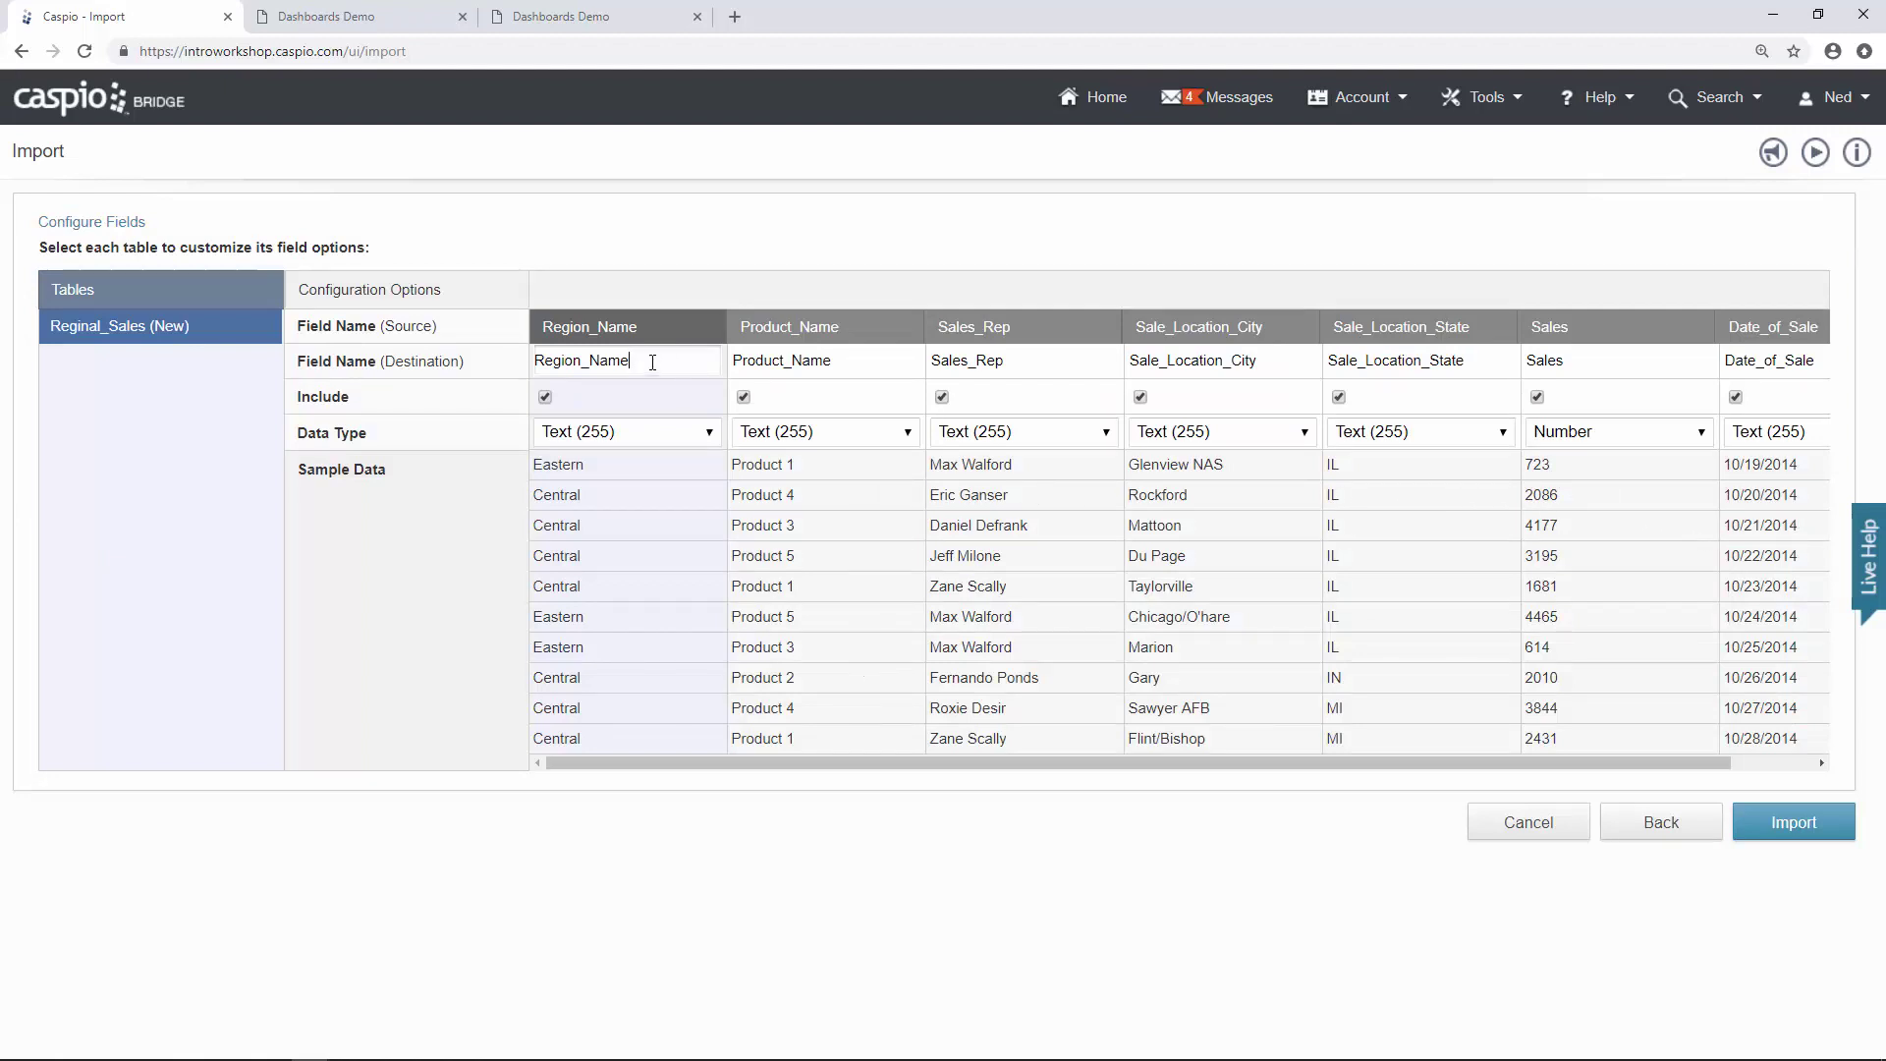
key("shift+Left")
key("shift+Left")
key("shift+Left")
key("shift+Left")
key("shift+Left")
key("shift+Left")
key("shift+Left")
key("shift+Left")
key("shift+Left")
key("shift+Left")
key("shift+Left")
key("shift+Right")
key("shift+Right")
key("shift+Right")
key("shift+Right")
key("shift+Right")
key("shift+Right")
key("shift+Right")
key("shift+Right")
key("shift+Right")
key("shift+Right")
key("shift+Right")
left_click(743, 398)
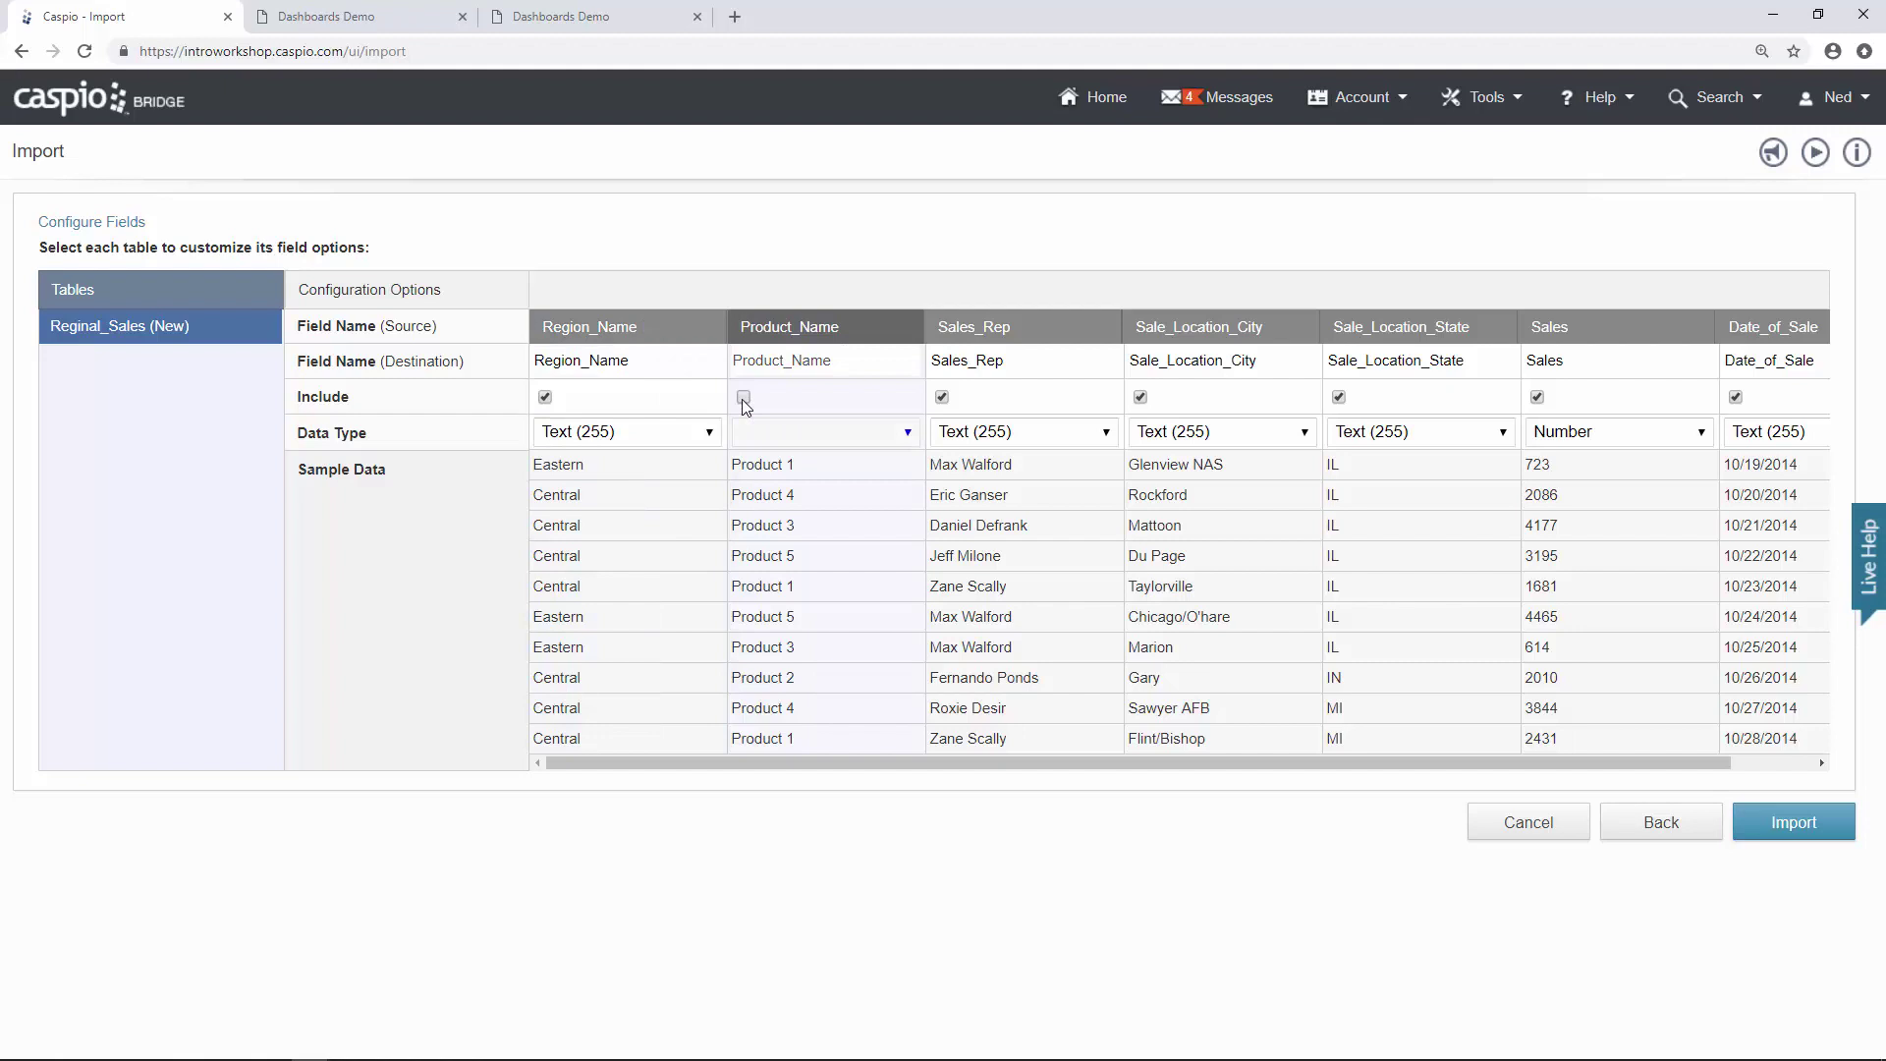
left_click(744, 398)
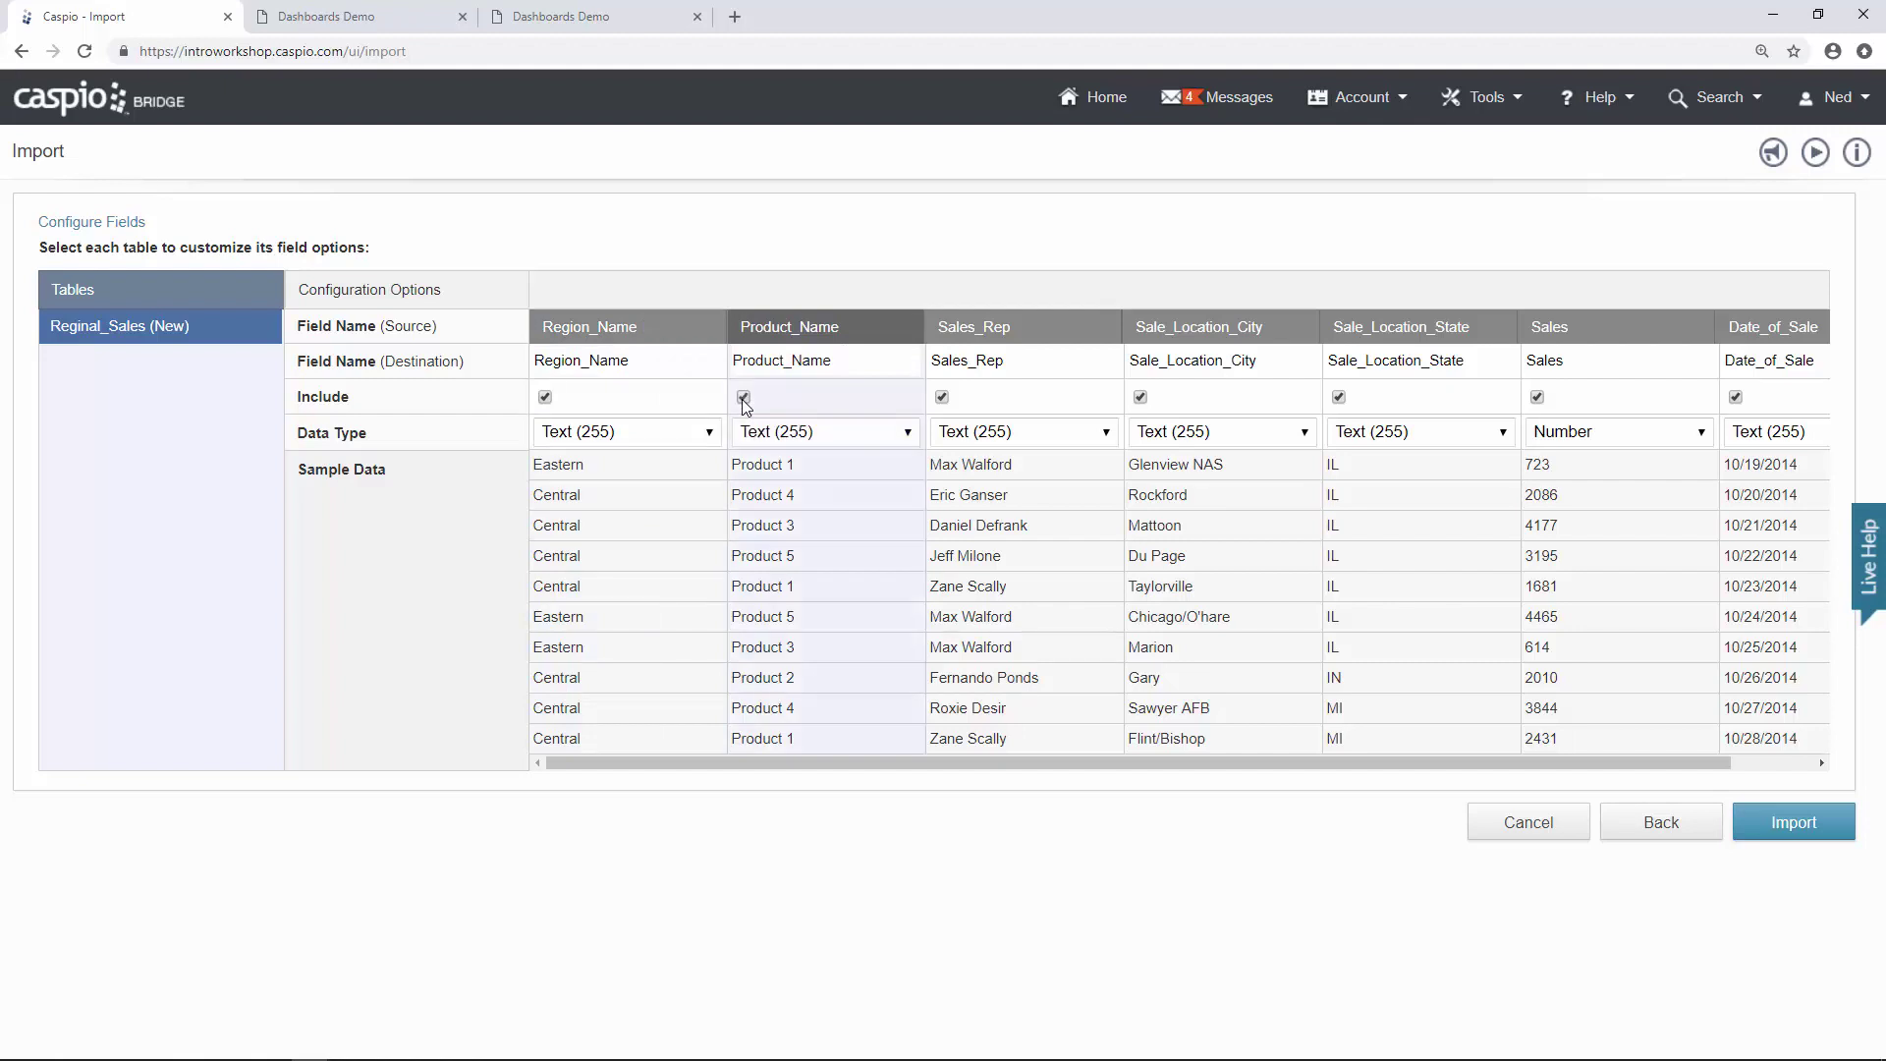
left_click(847, 442)
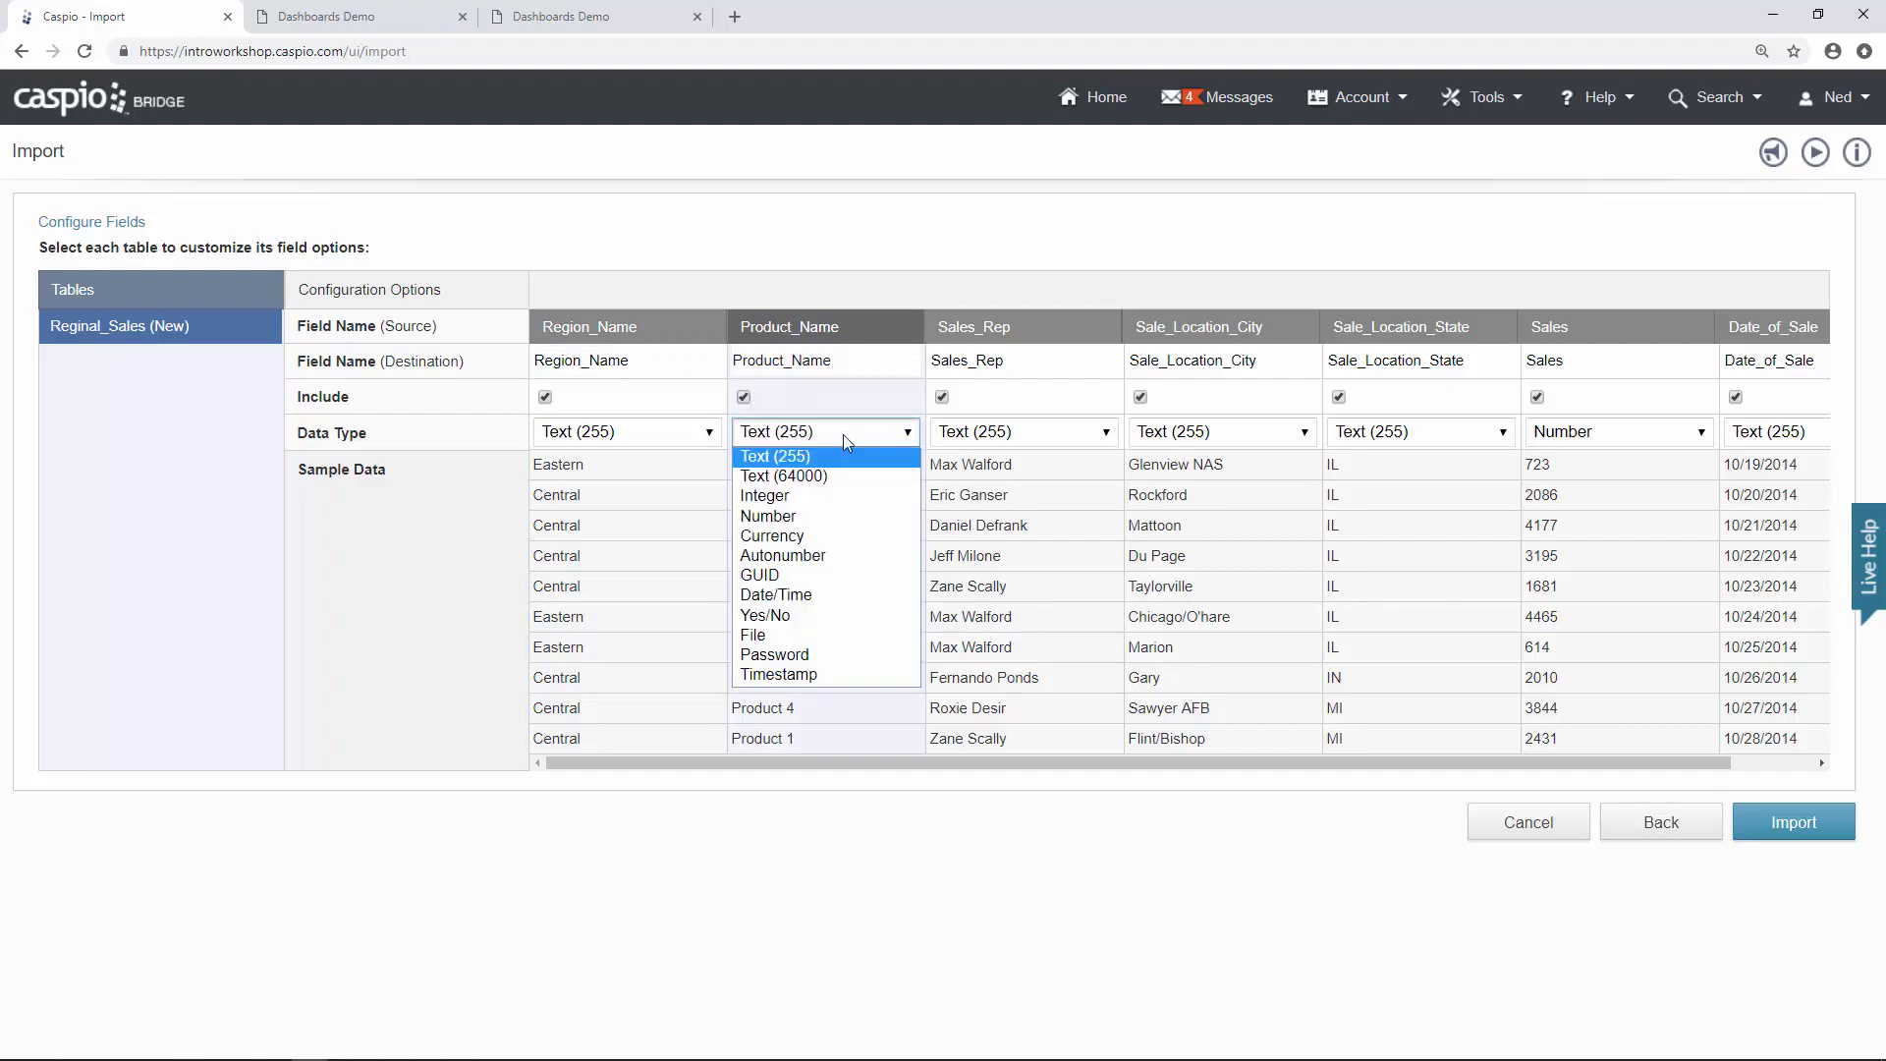
left_click(843, 434)
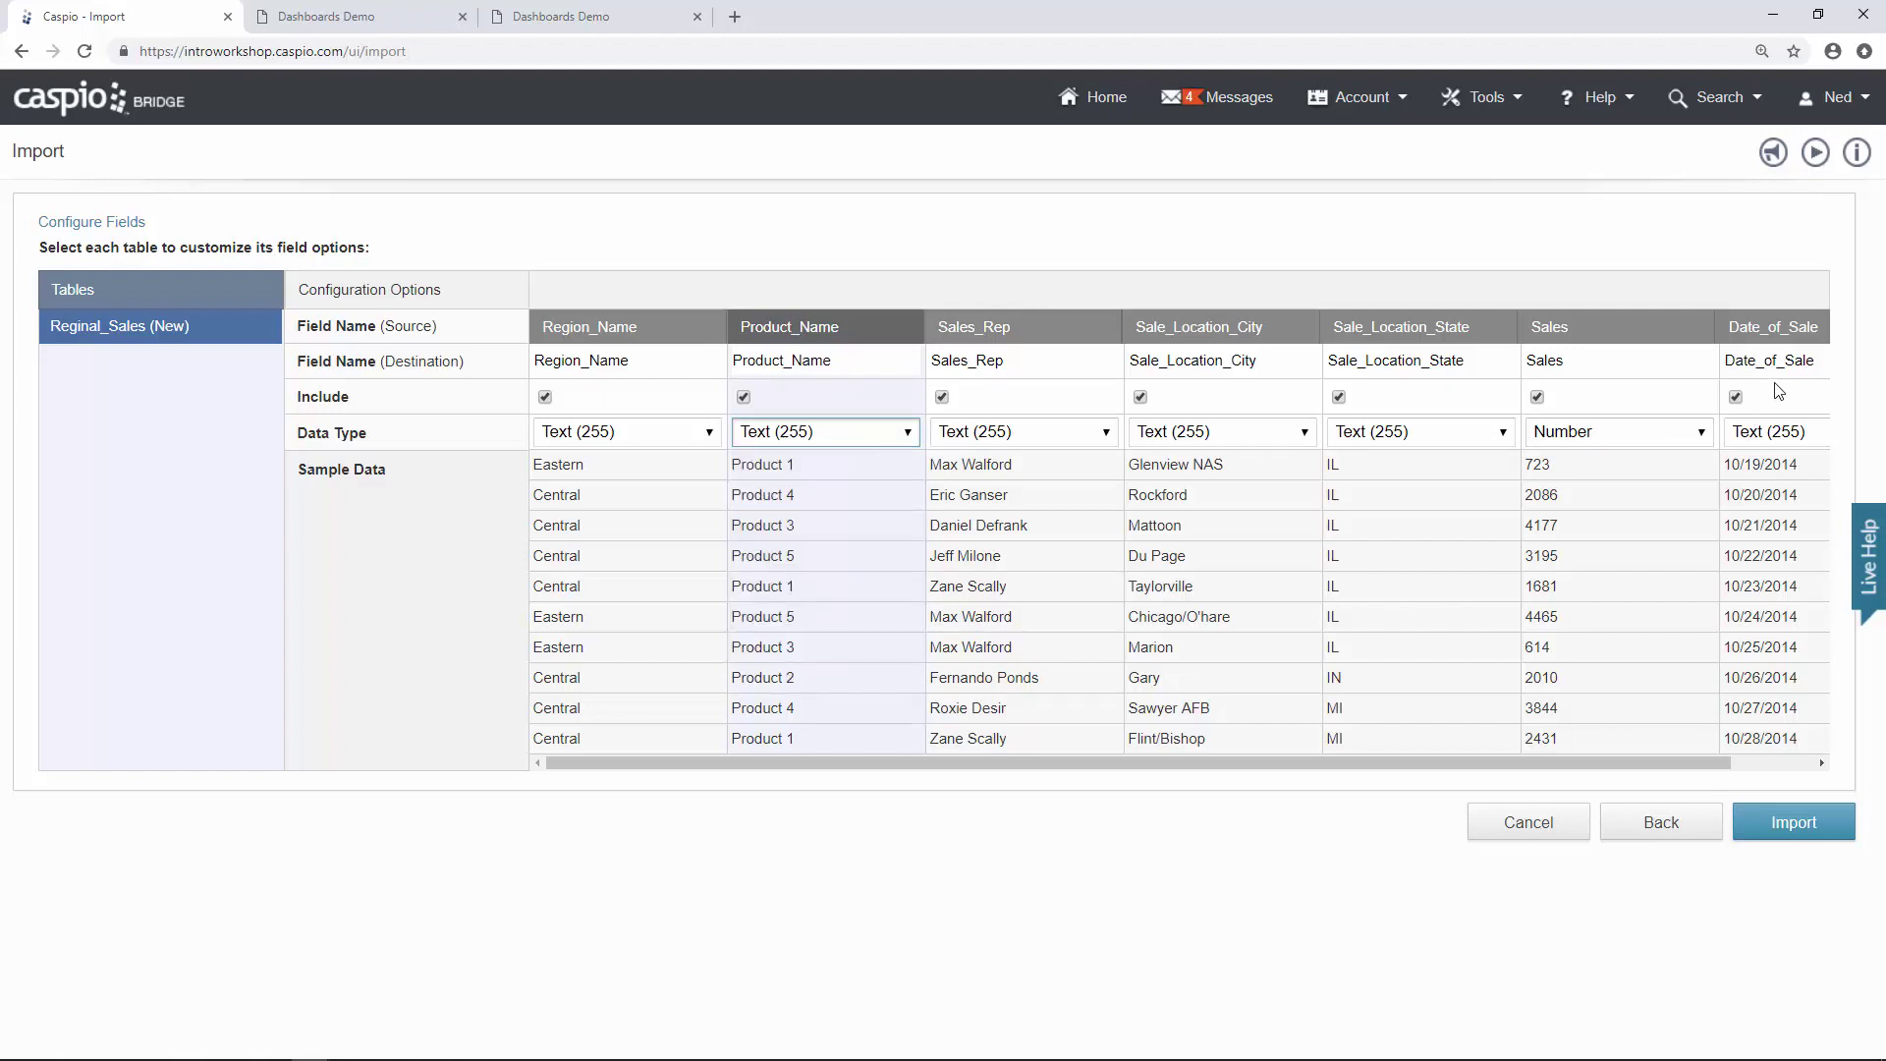
Set the Date_of_Sale field's data type to Date/Time, run the import and close its results.
left_click(1764, 438)
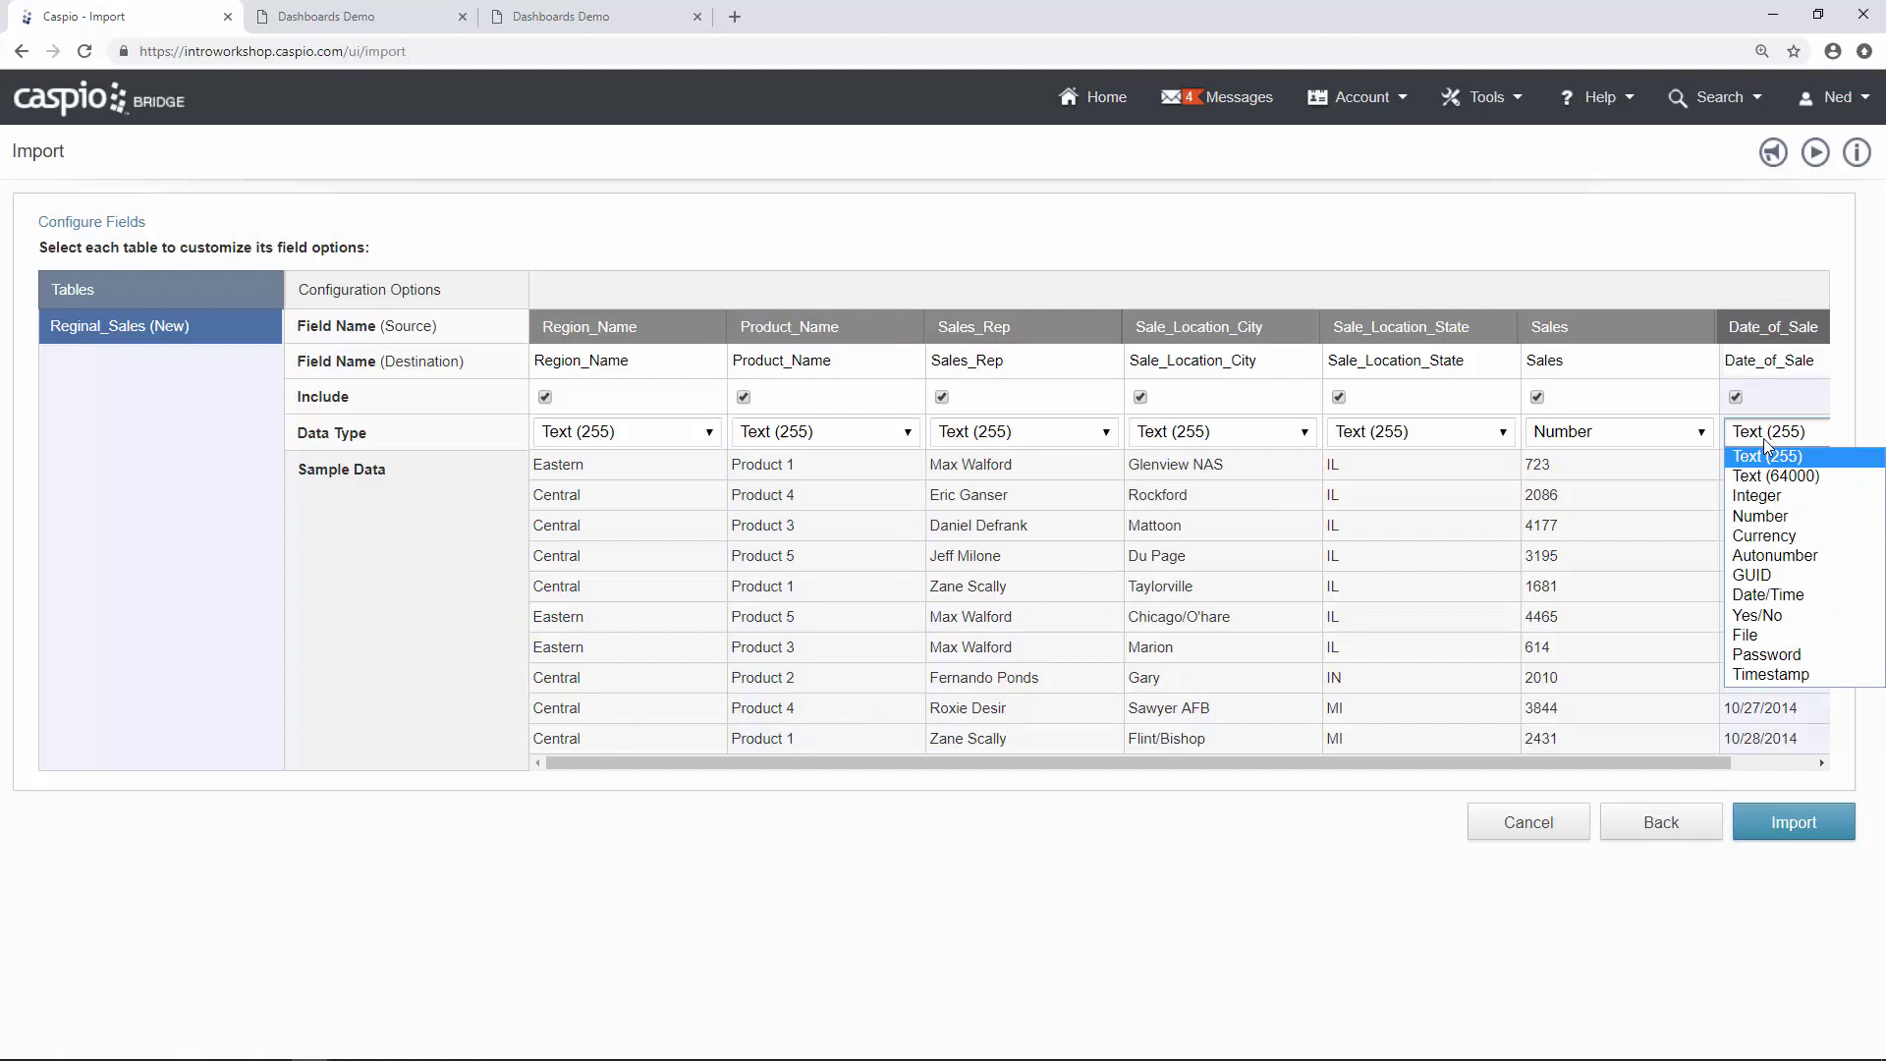
left_click(1780, 595)
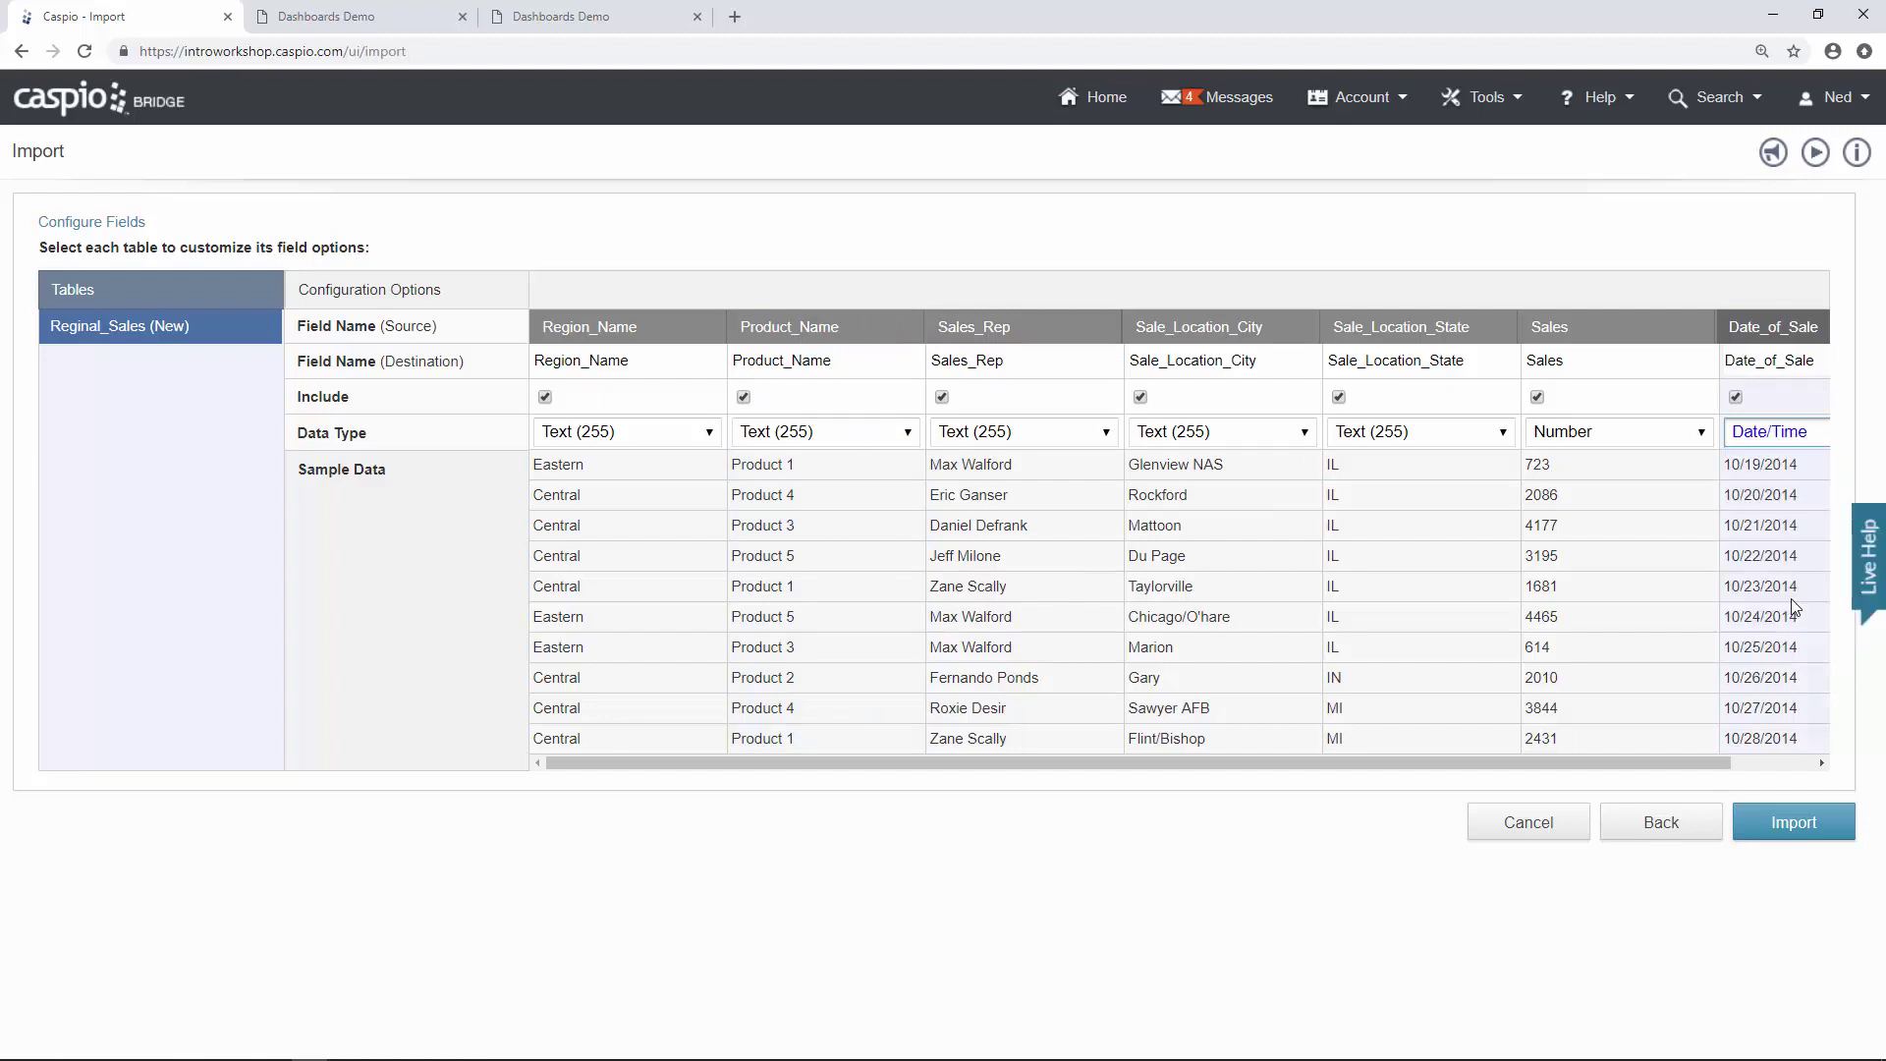
left_click(1813, 828)
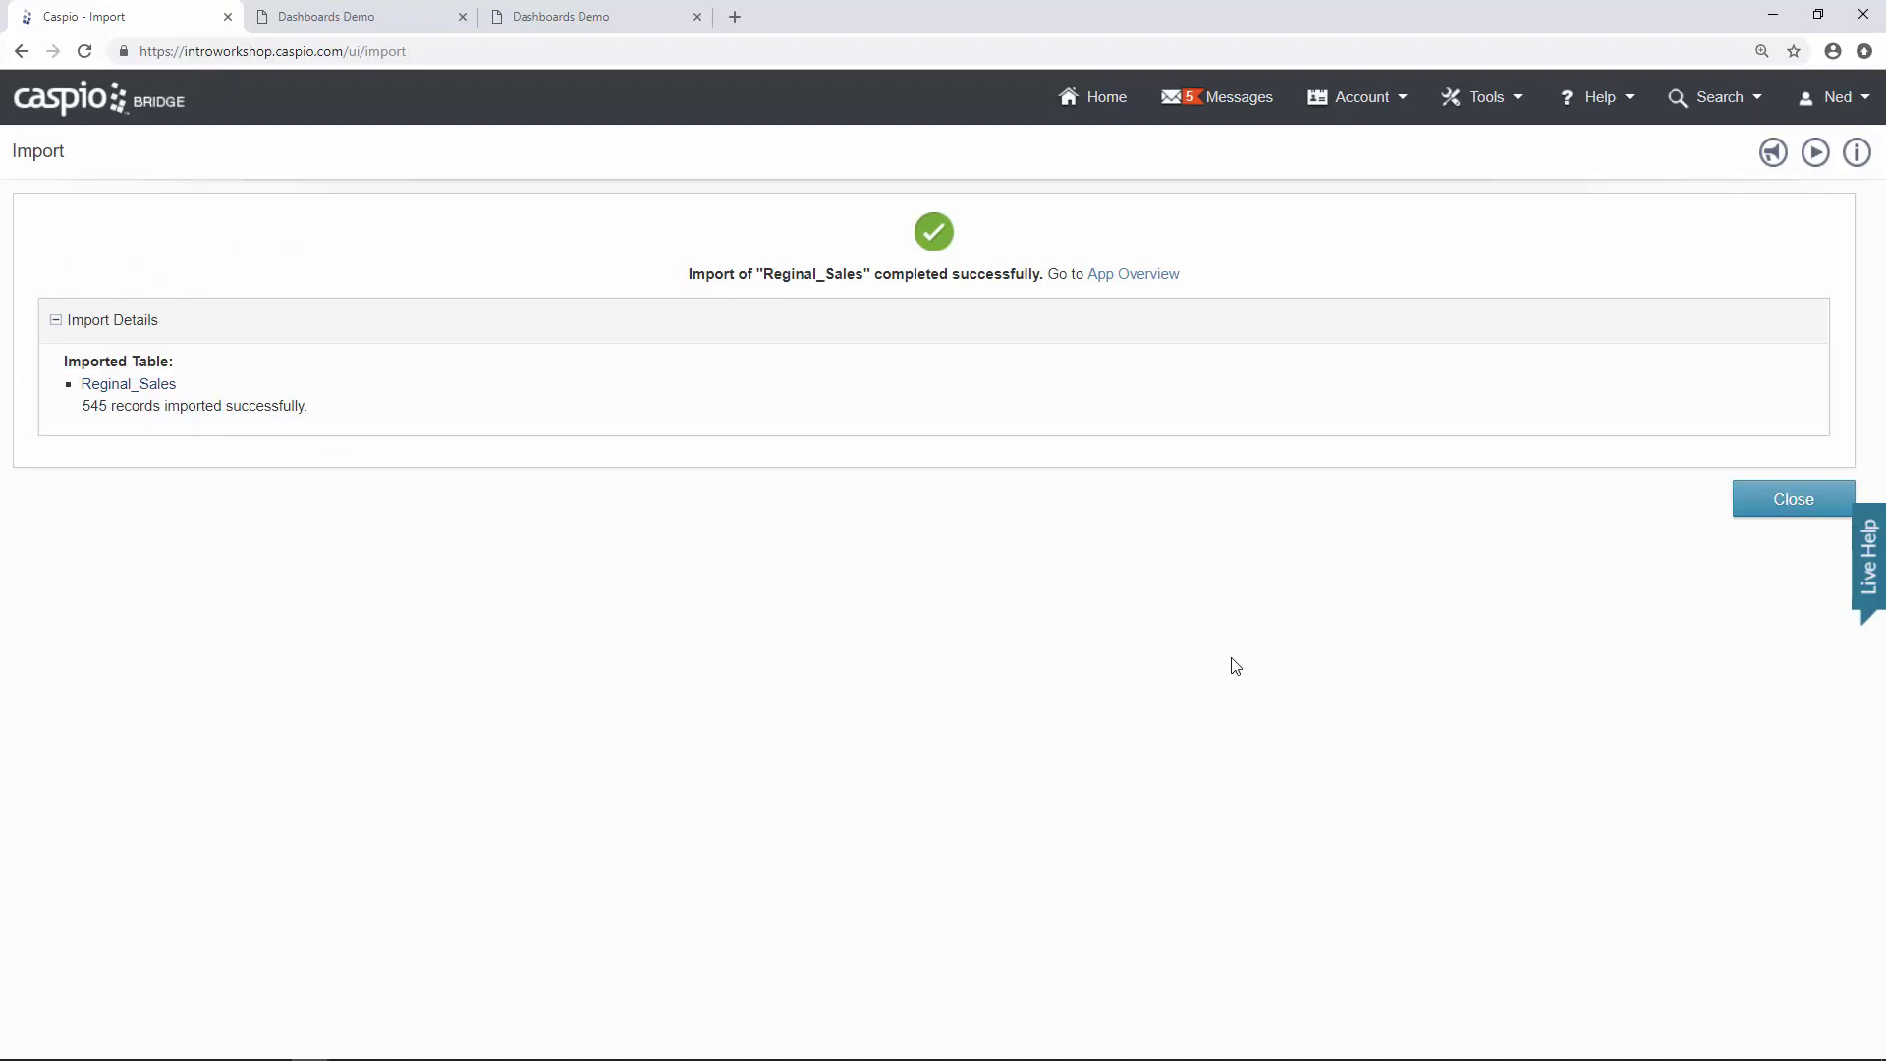
left_click(1792, 501)
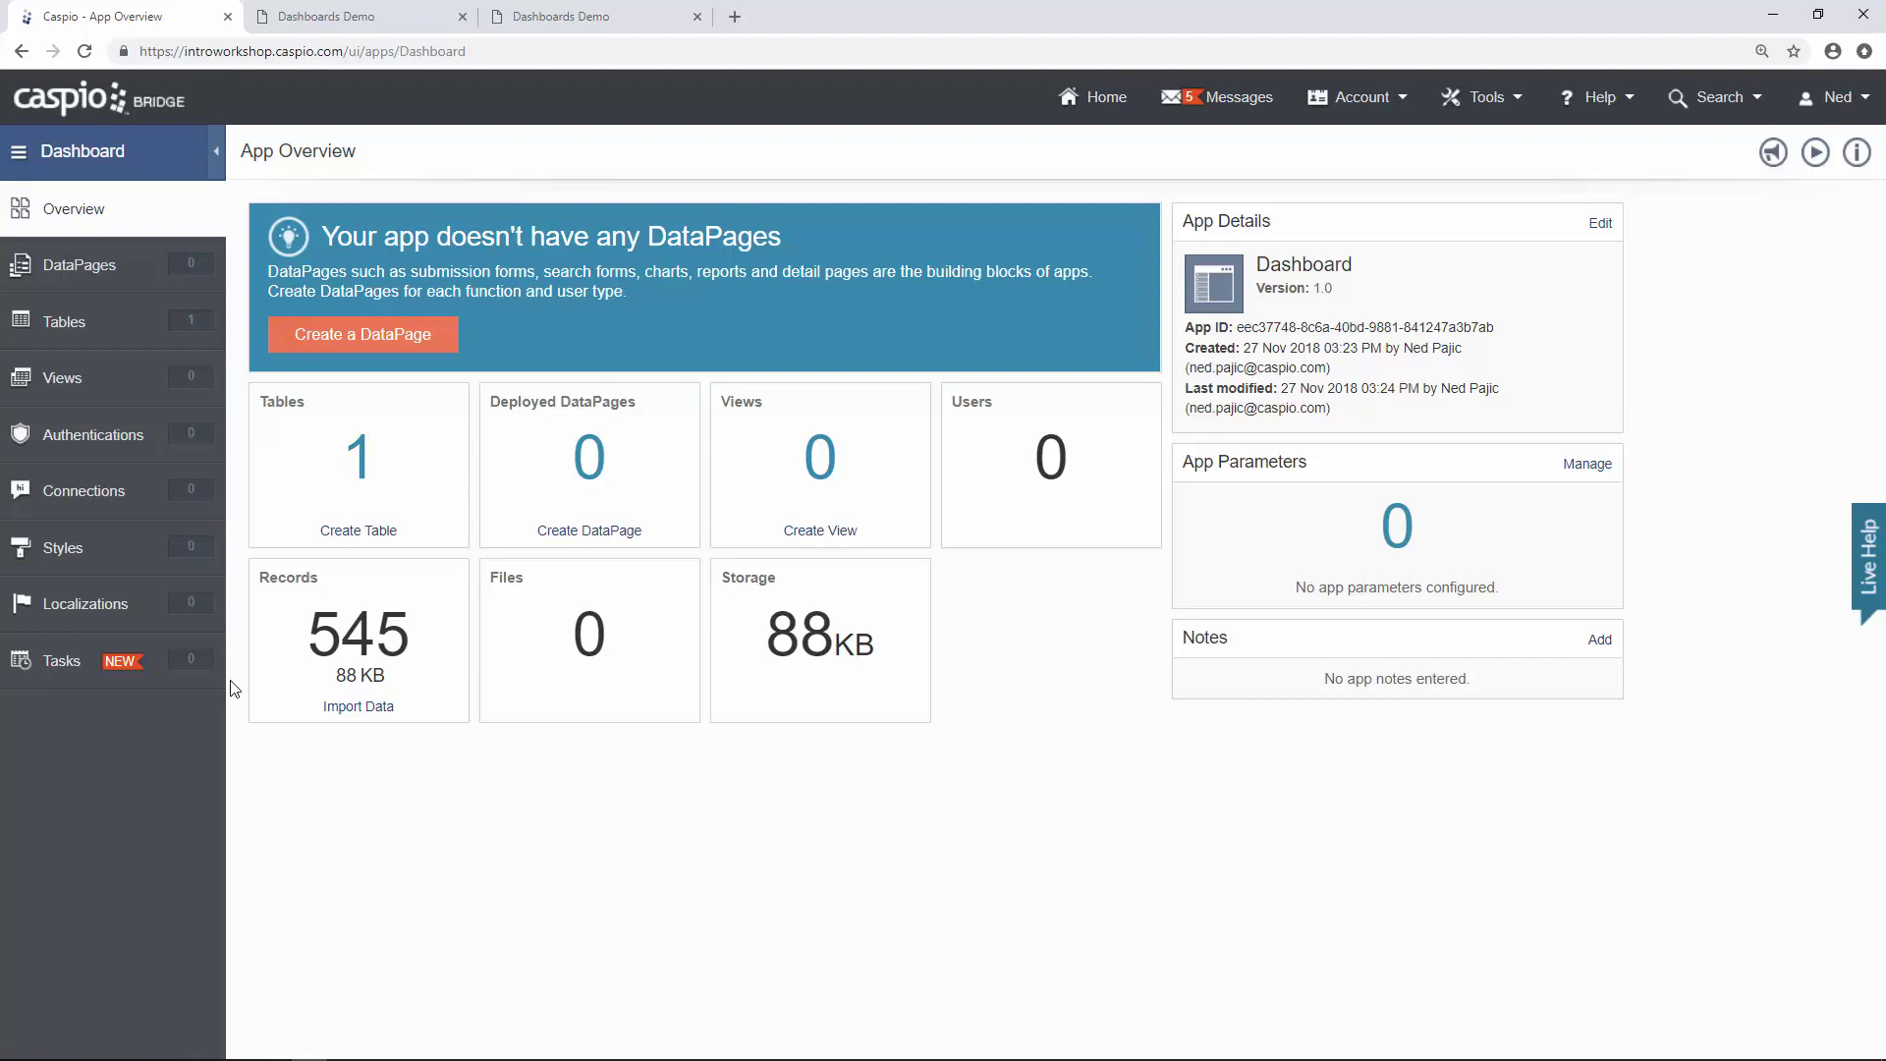
Open the Reginal_Sales table's datasheet and look through the imported records.
left_click(125, 339)
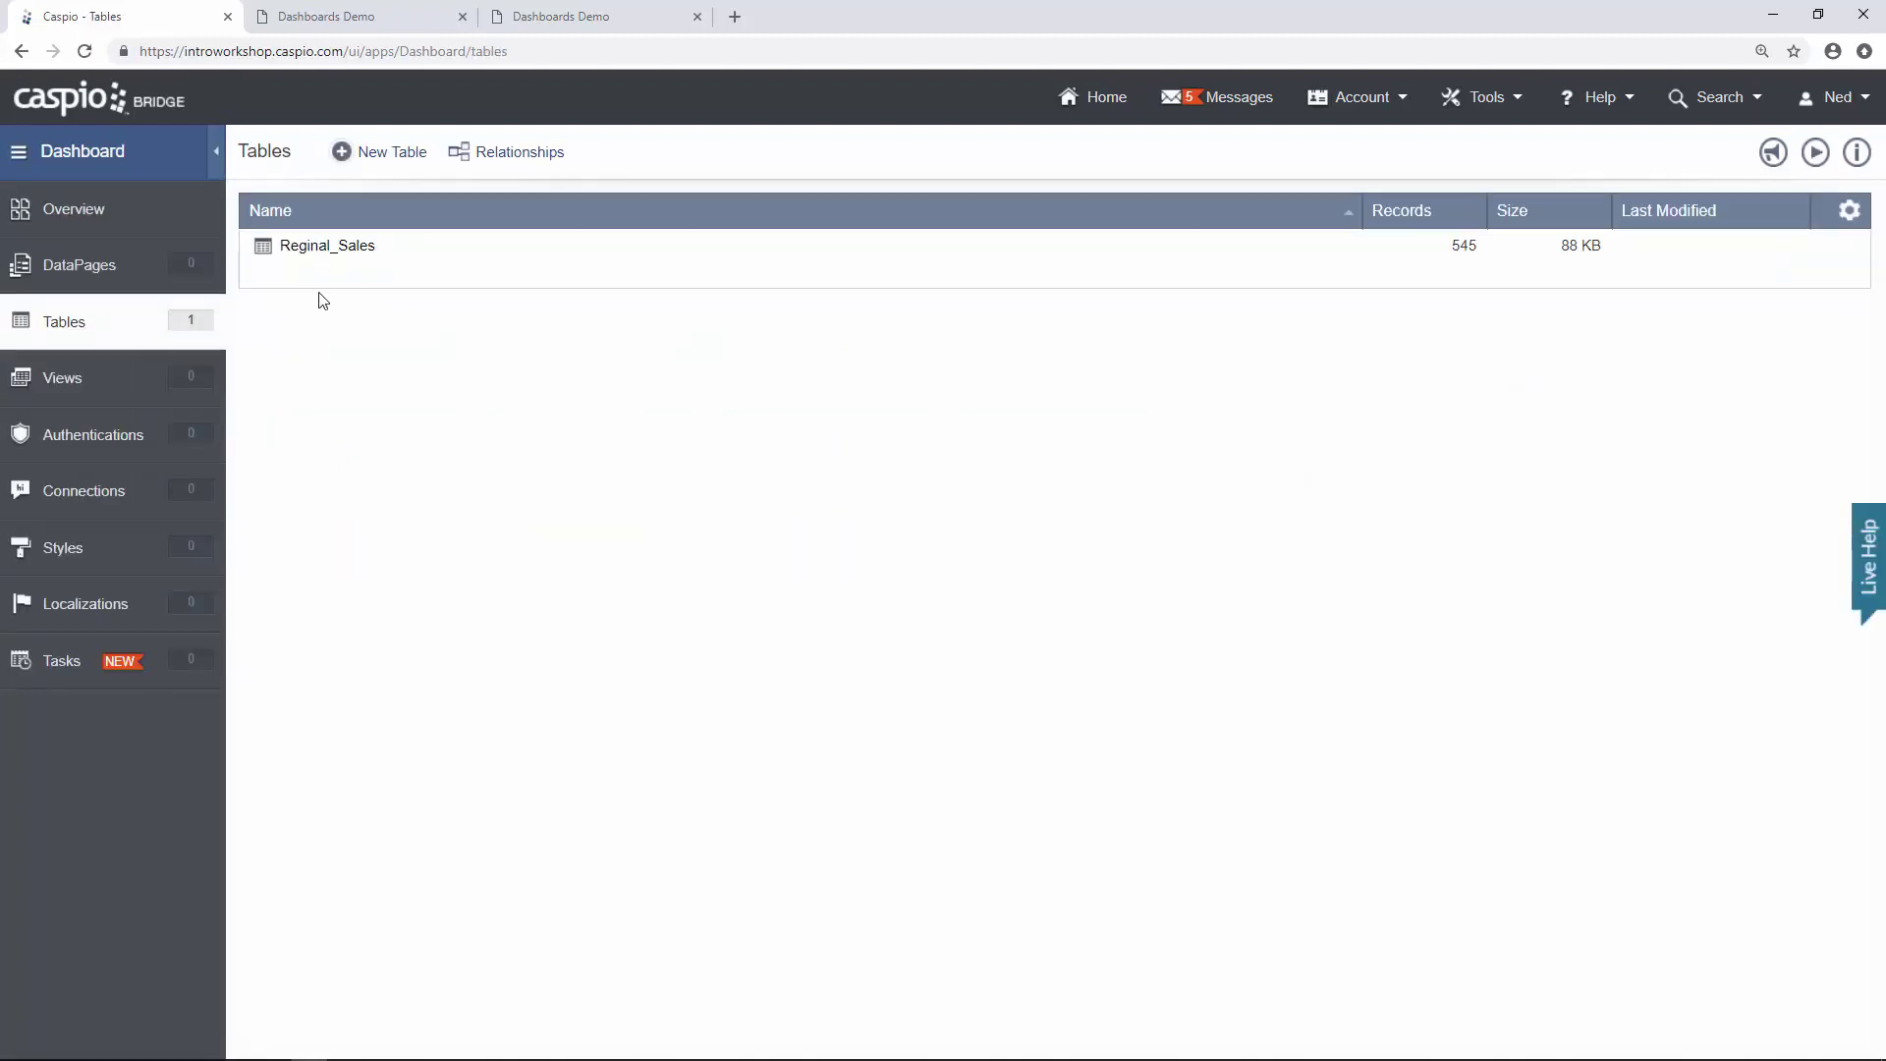
left_click(386, 276)
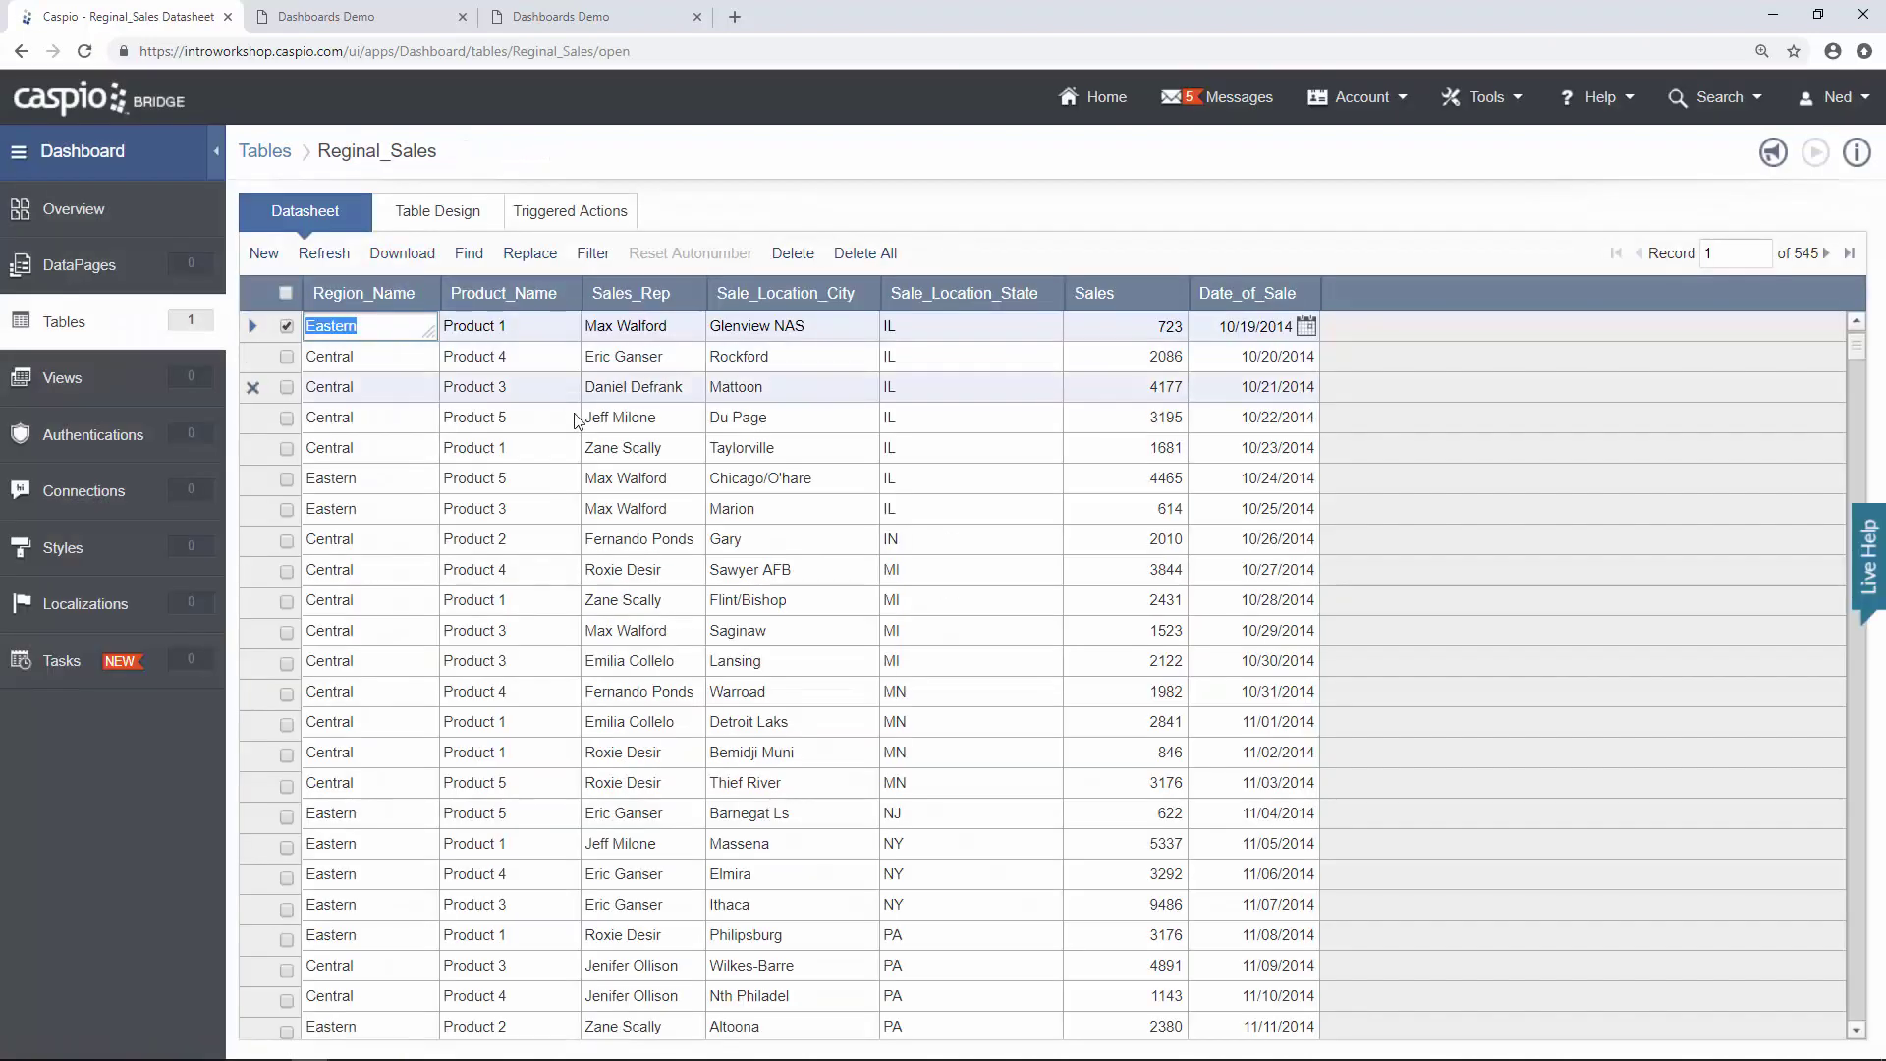
left_click(576, 419)
left_click(661, 450)
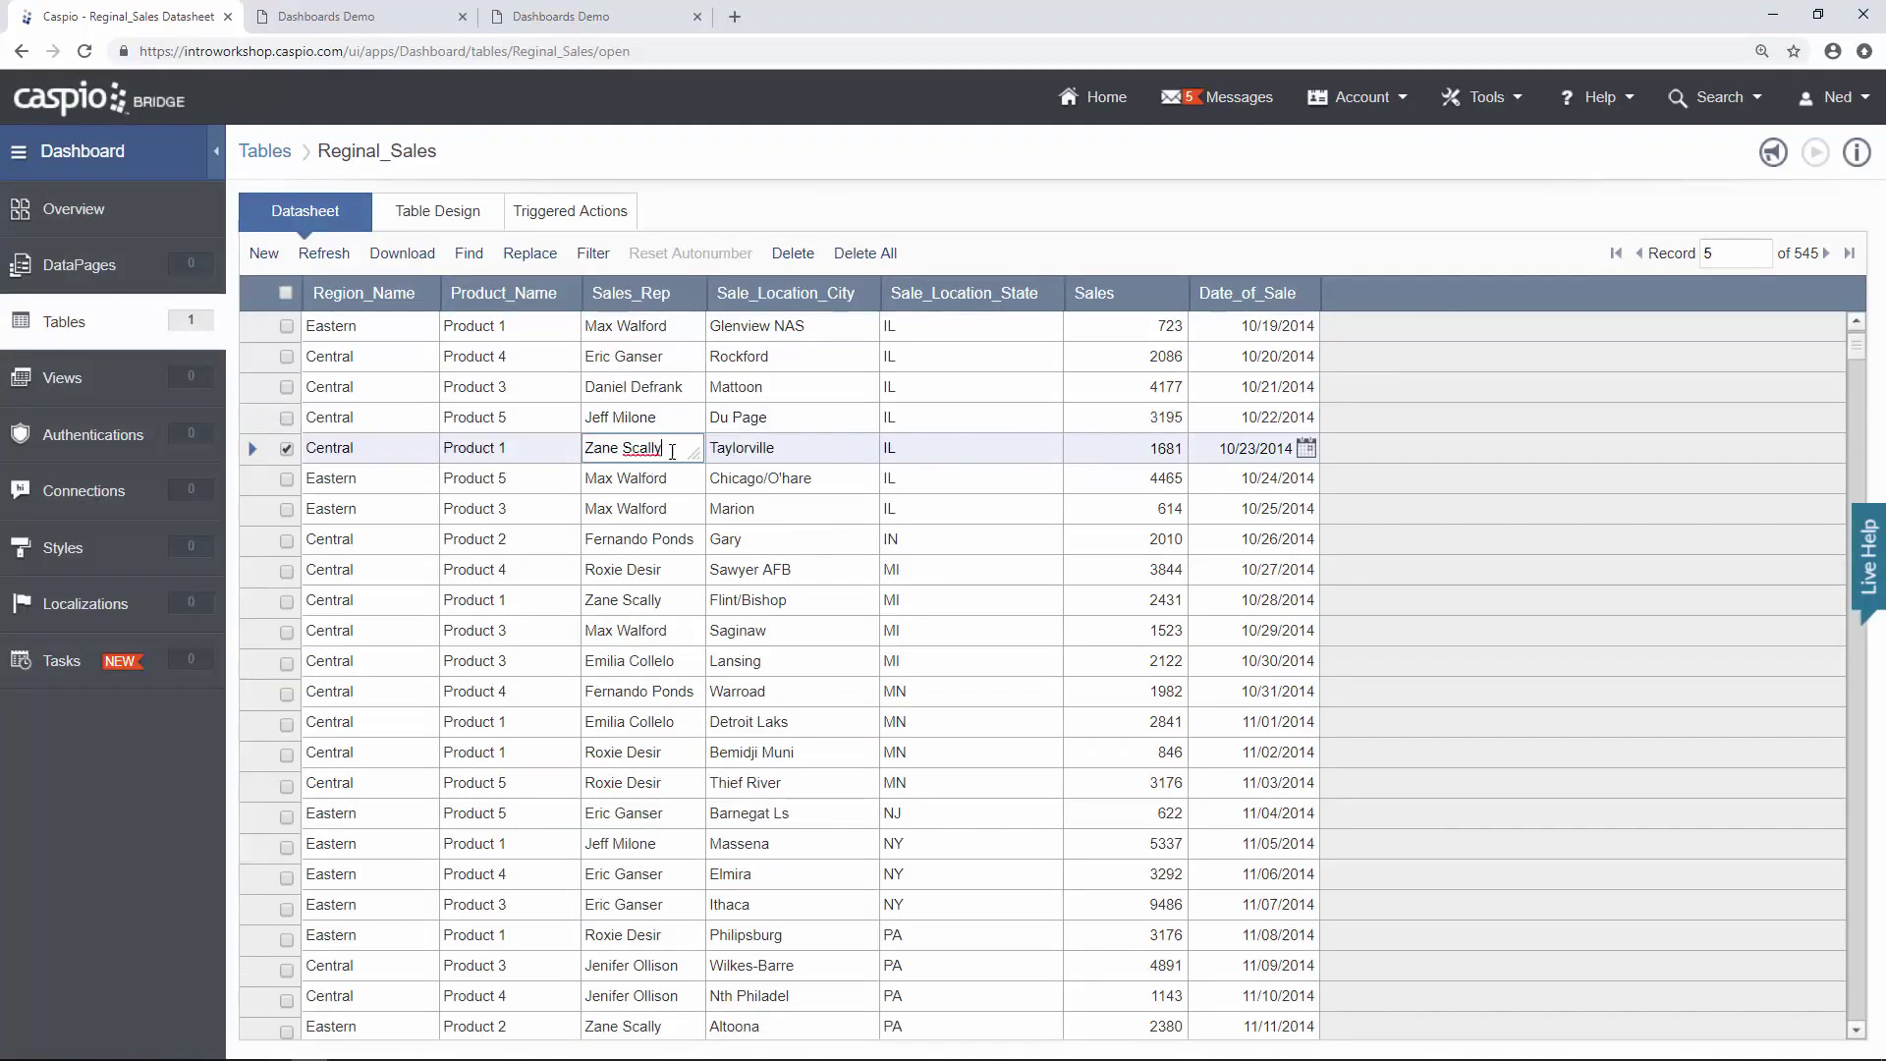
left_click(776, 509)
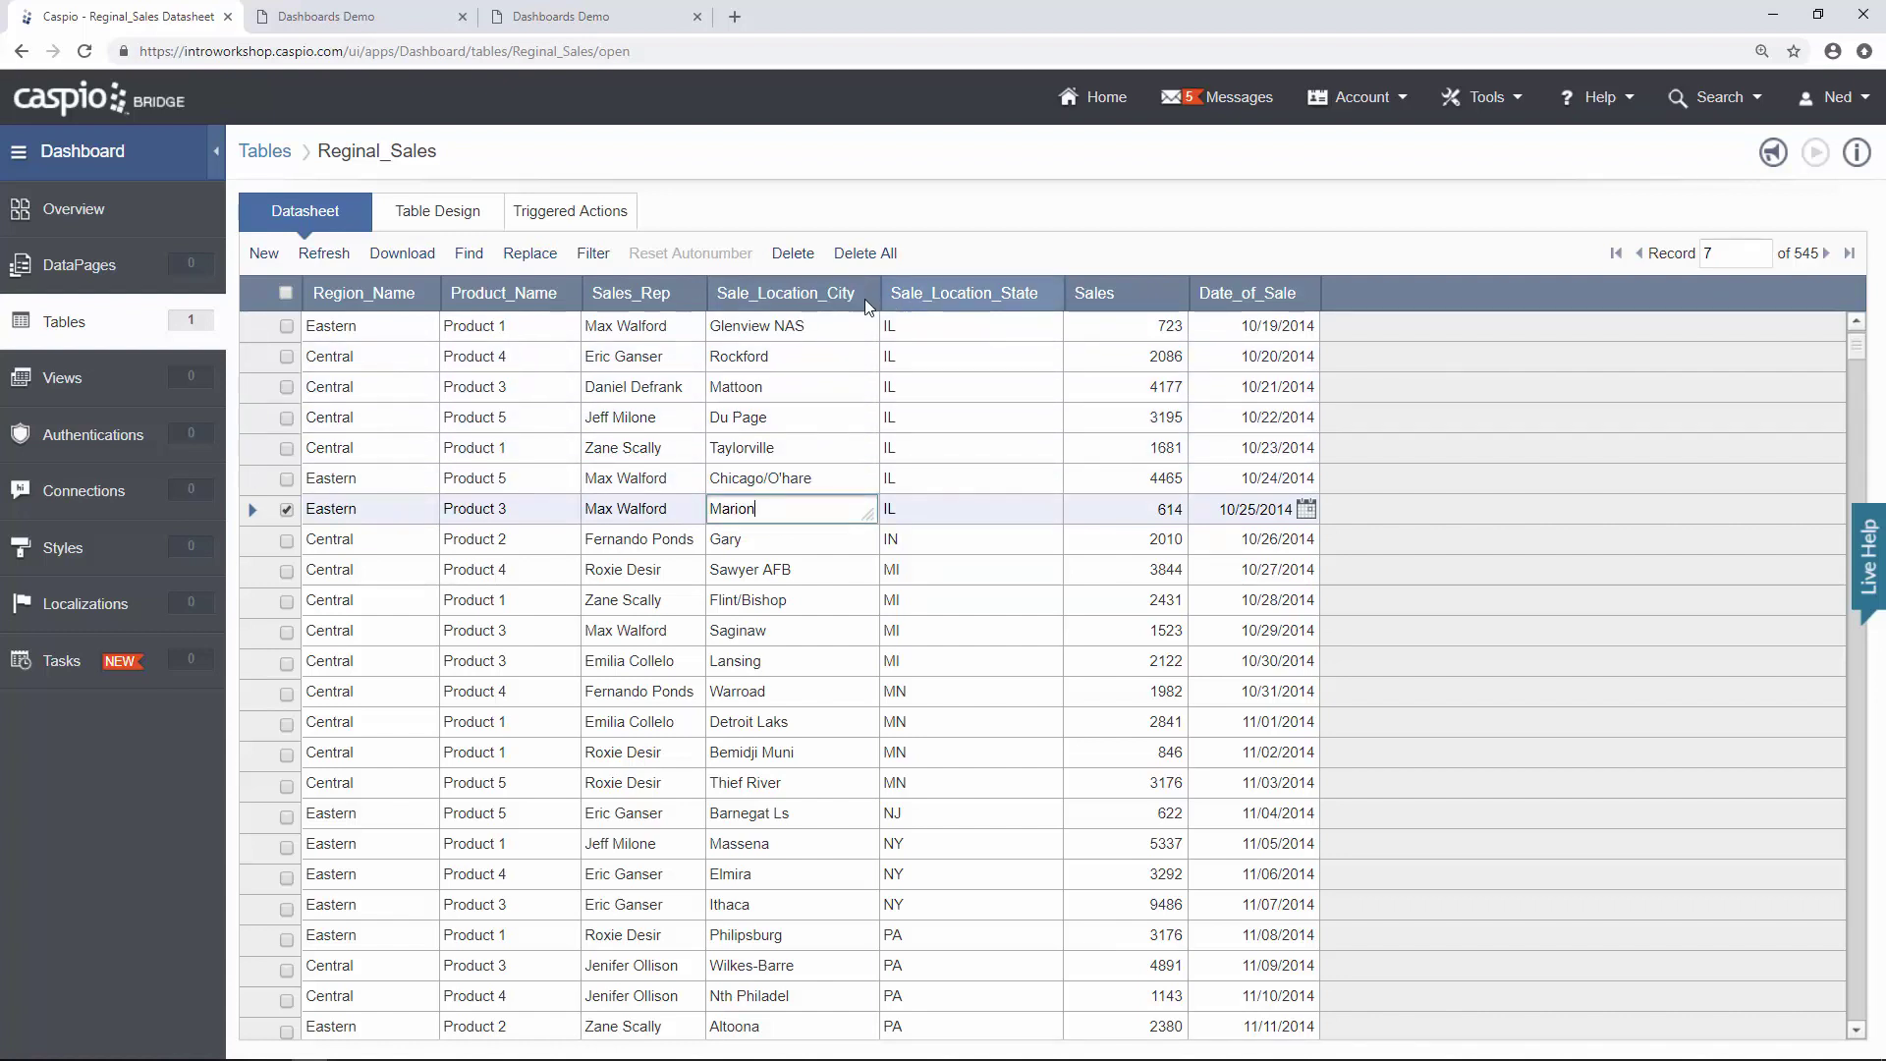
Examine the design of the Reginal_Sales table, including its field names and the data types available for Sale_Location_State.
left_click(437, 216)
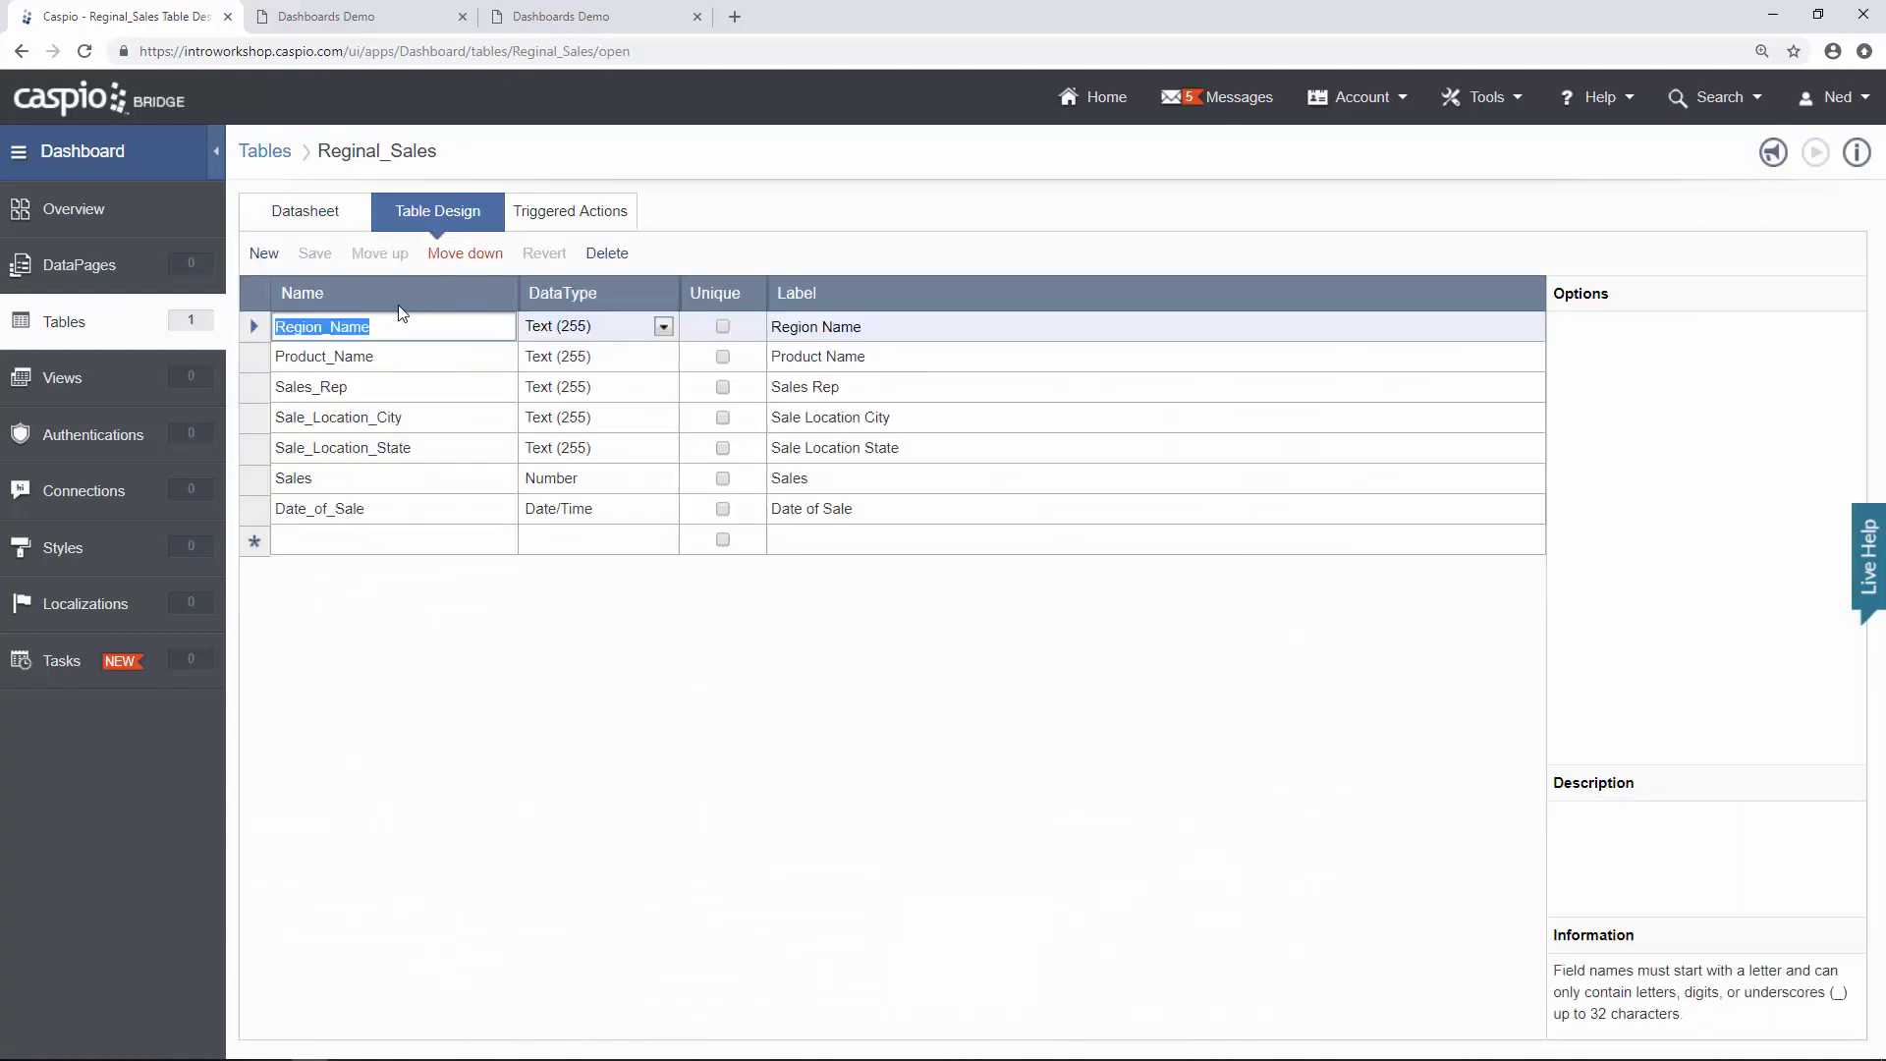
left_click(379, 358)
mouse_move(381, 358)
left_mouse_down()
mouse_move(273, 360)
mouse_move(385, 360)
left_mouse_up()
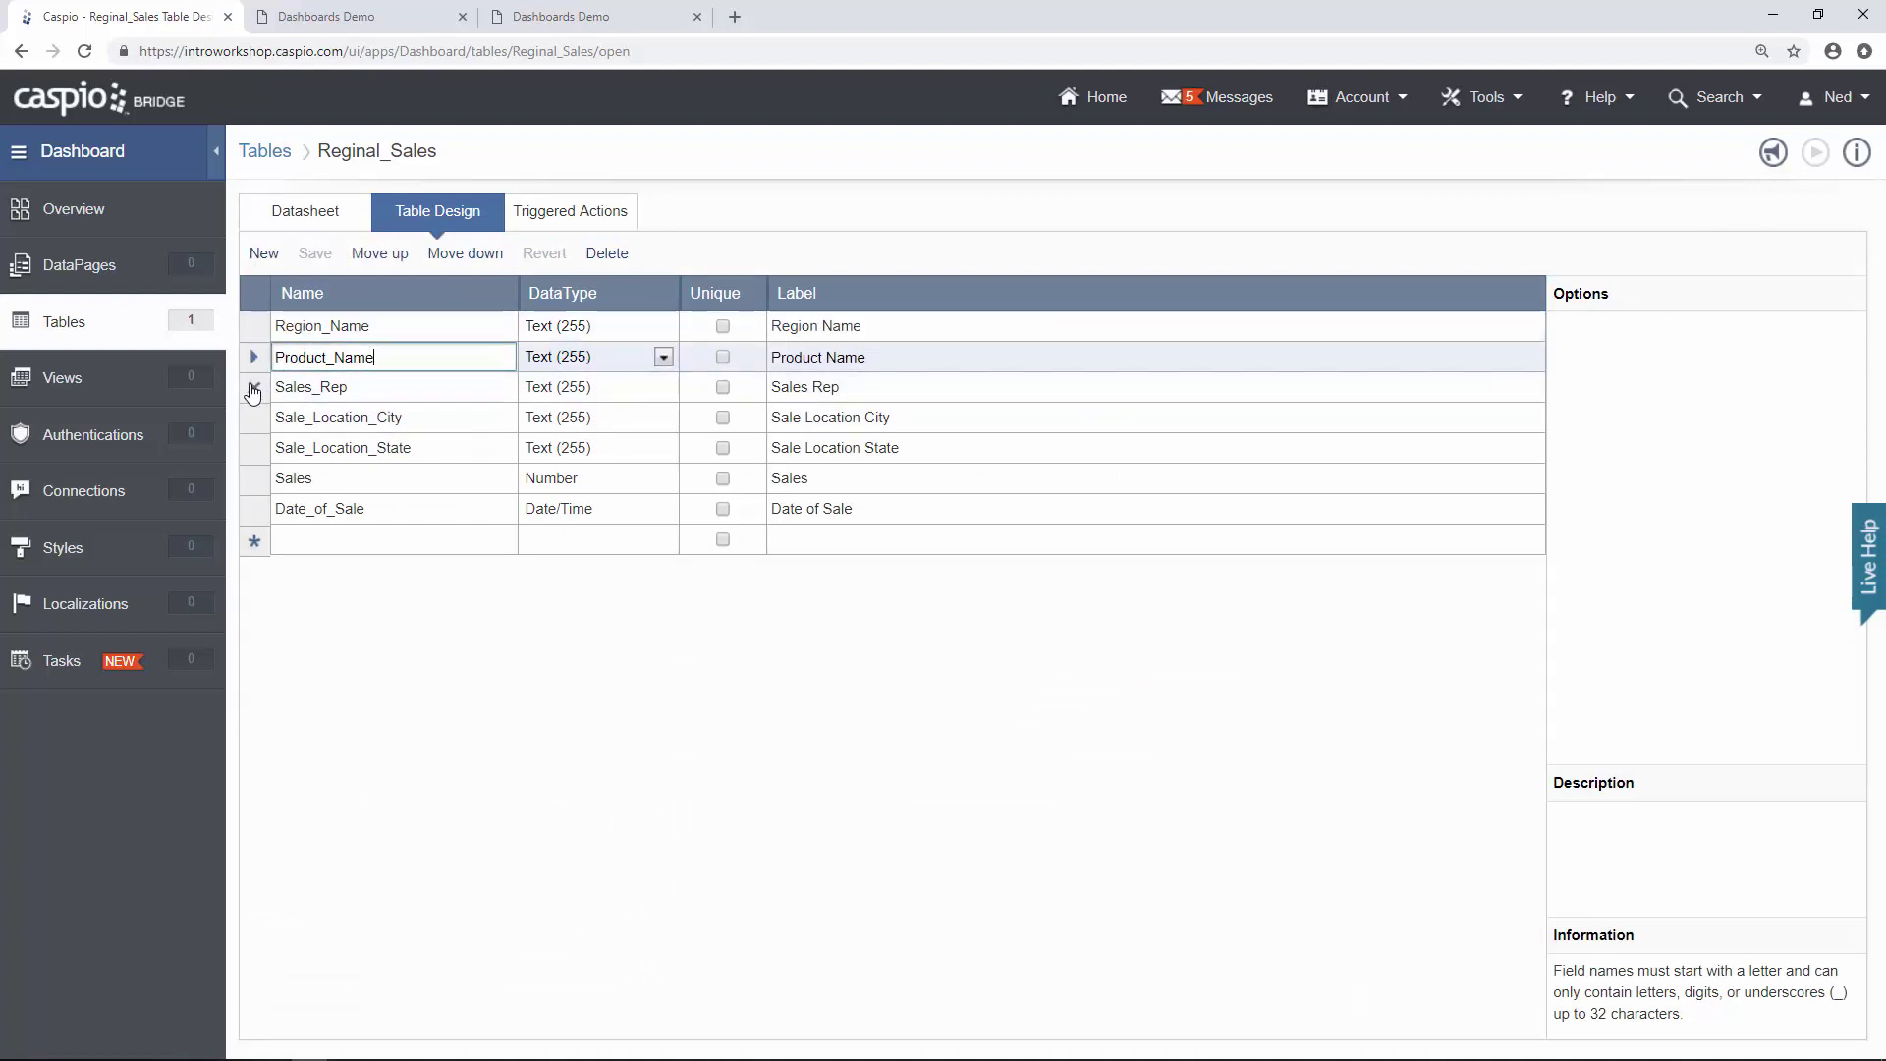
left_click(336, 540)
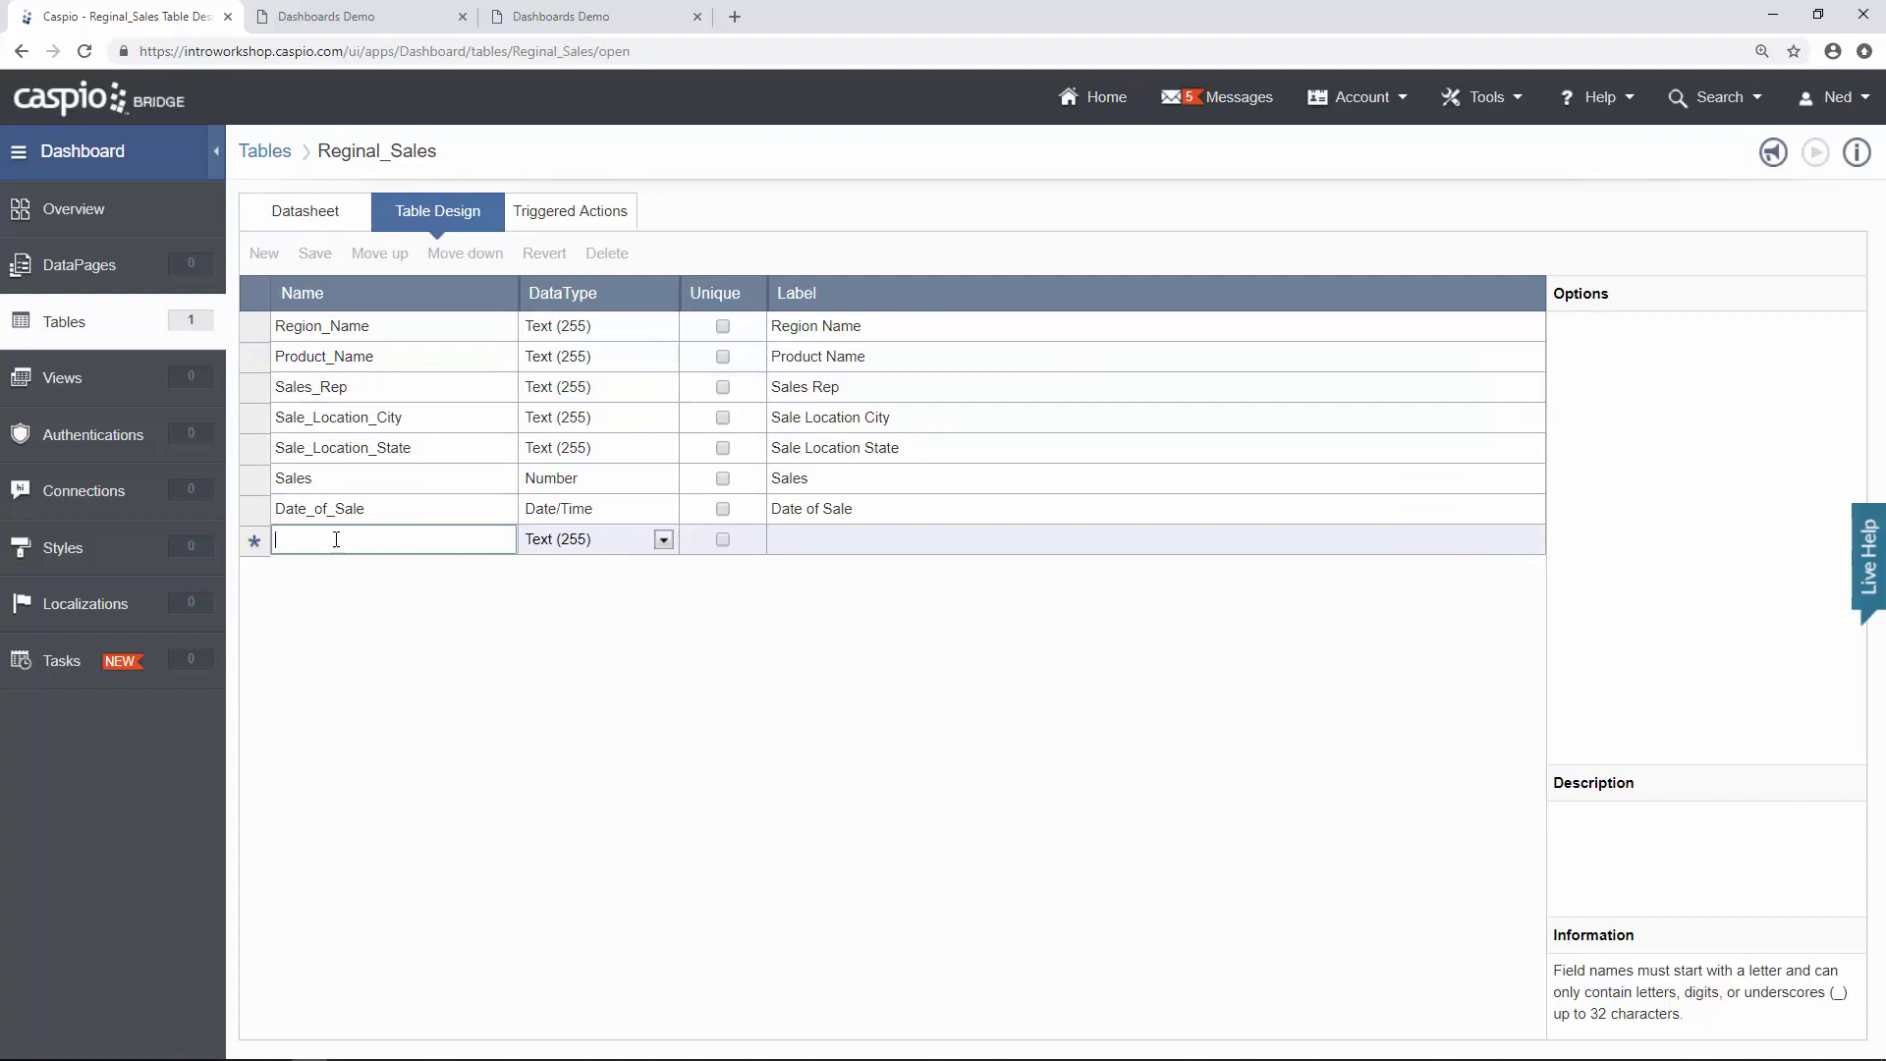
left_click(667, 449)
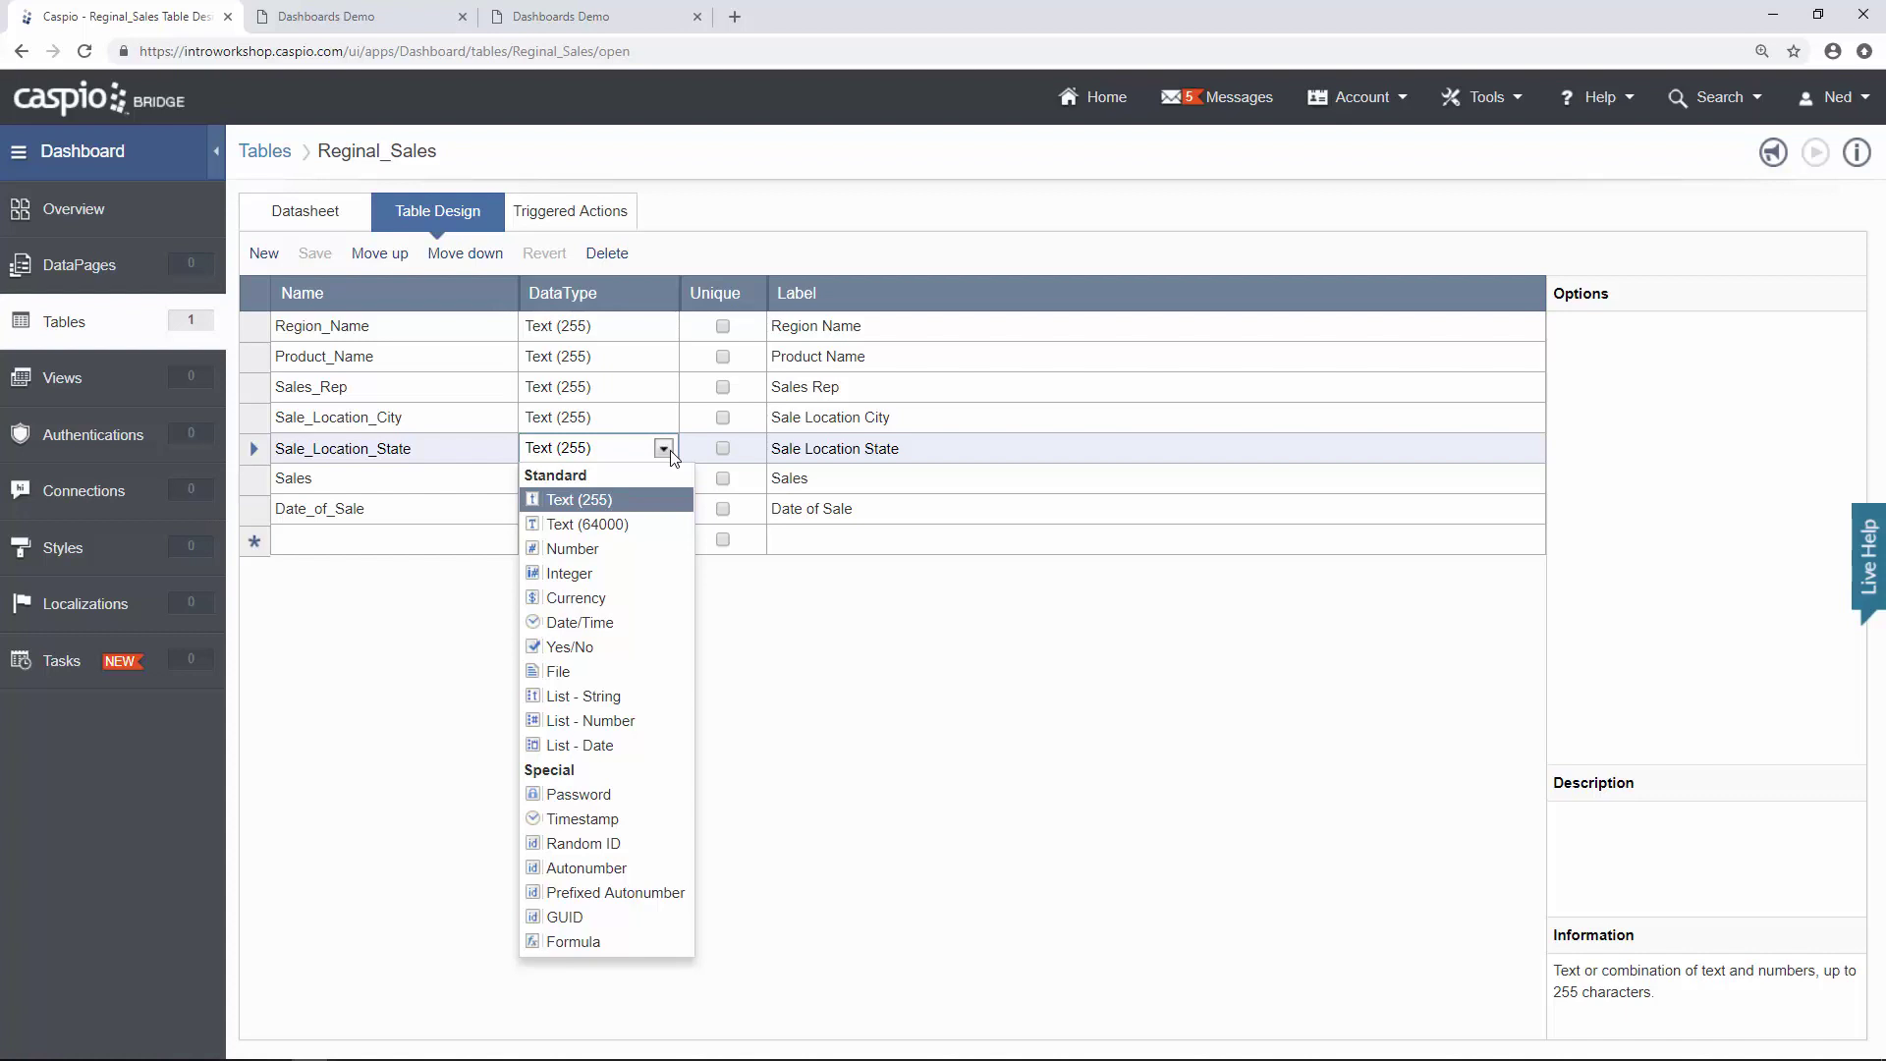
left_click(795, 611)
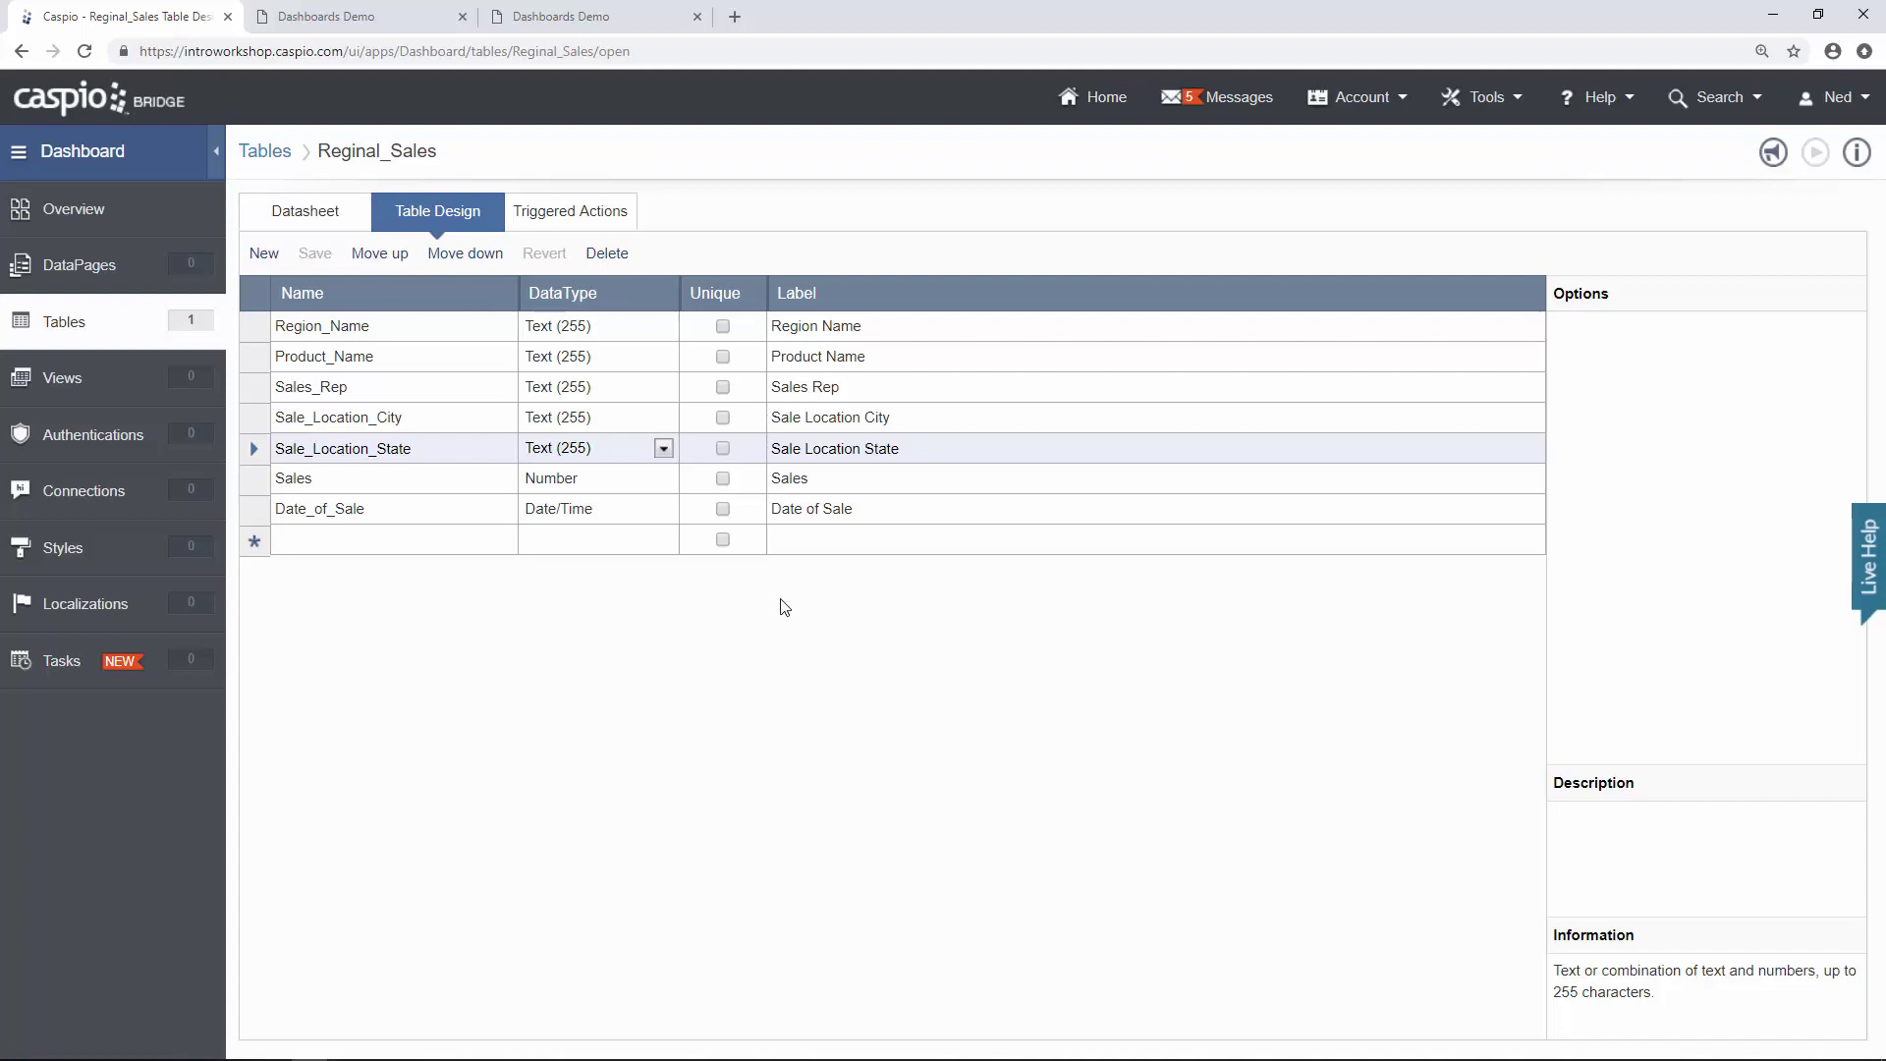
Add the Reginal_Sales table to the relationships diagram, reposition it slightly and save the layout while switching to DataPages.
left_click(82, 337)
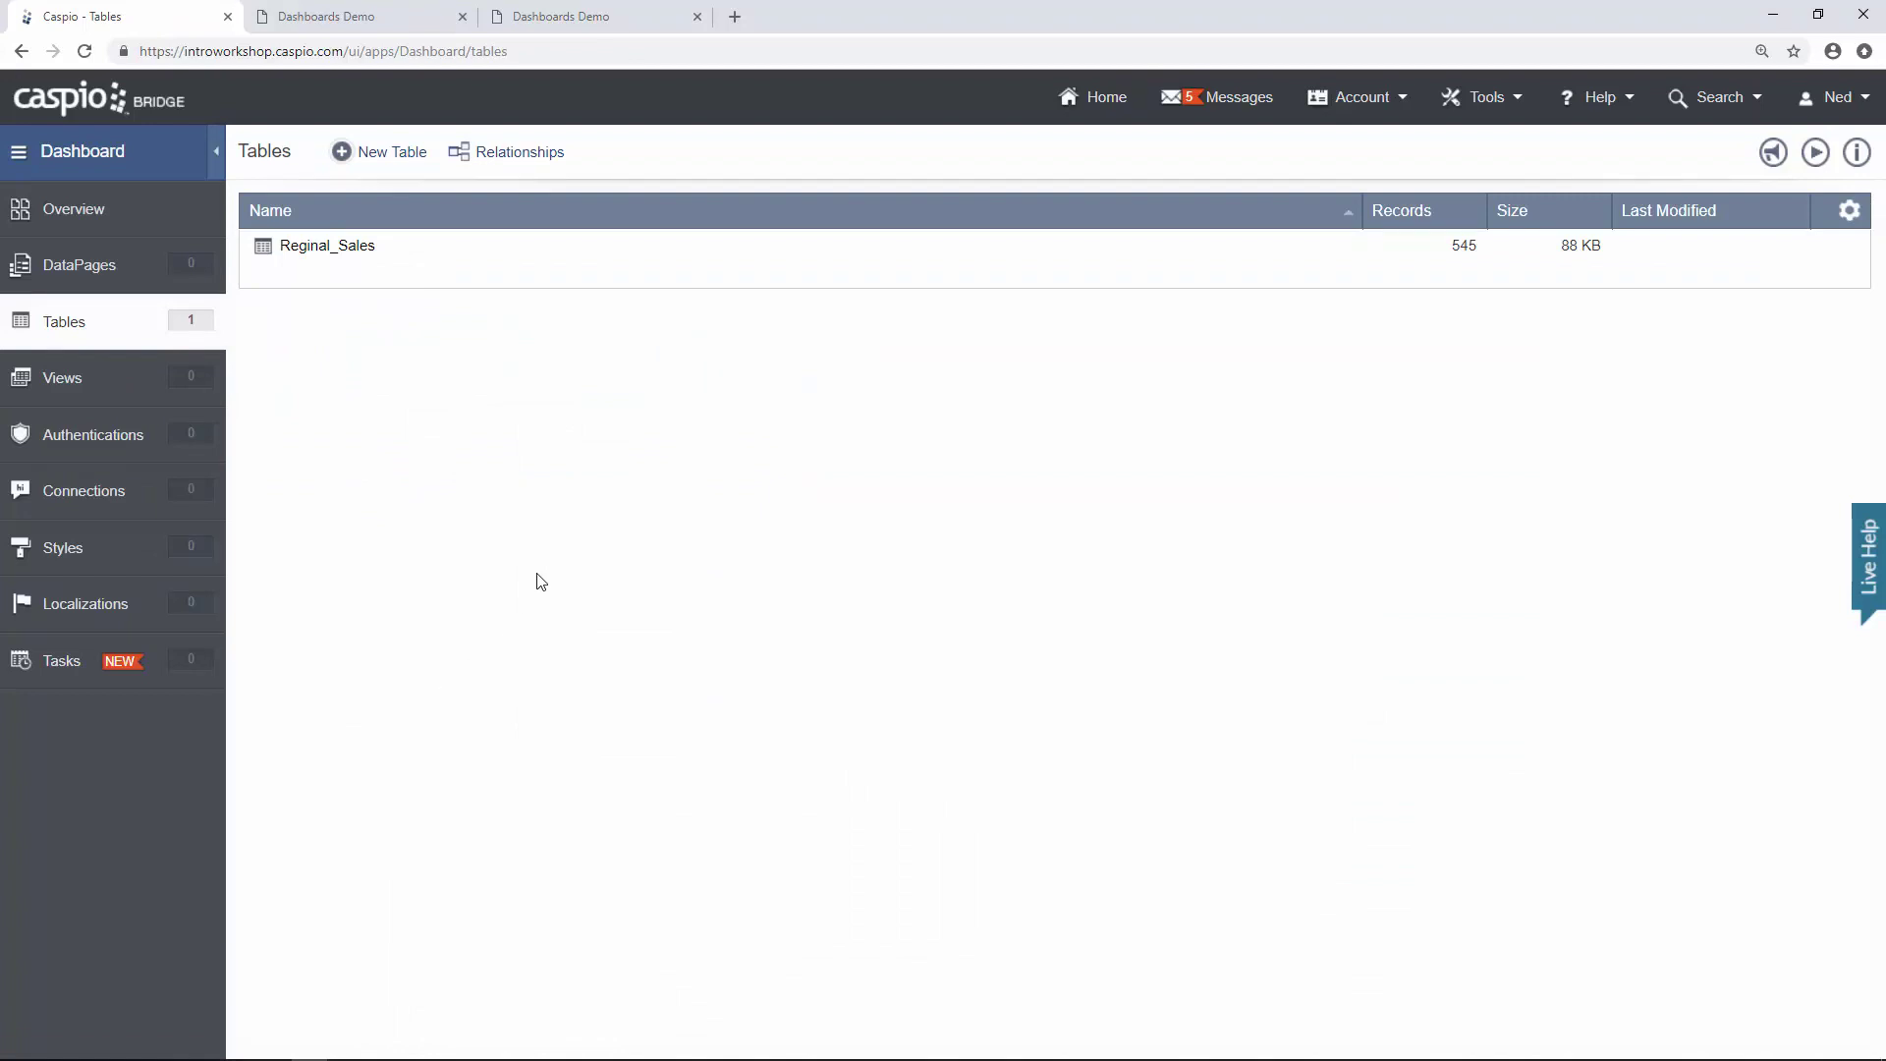
left_click(531, 157)
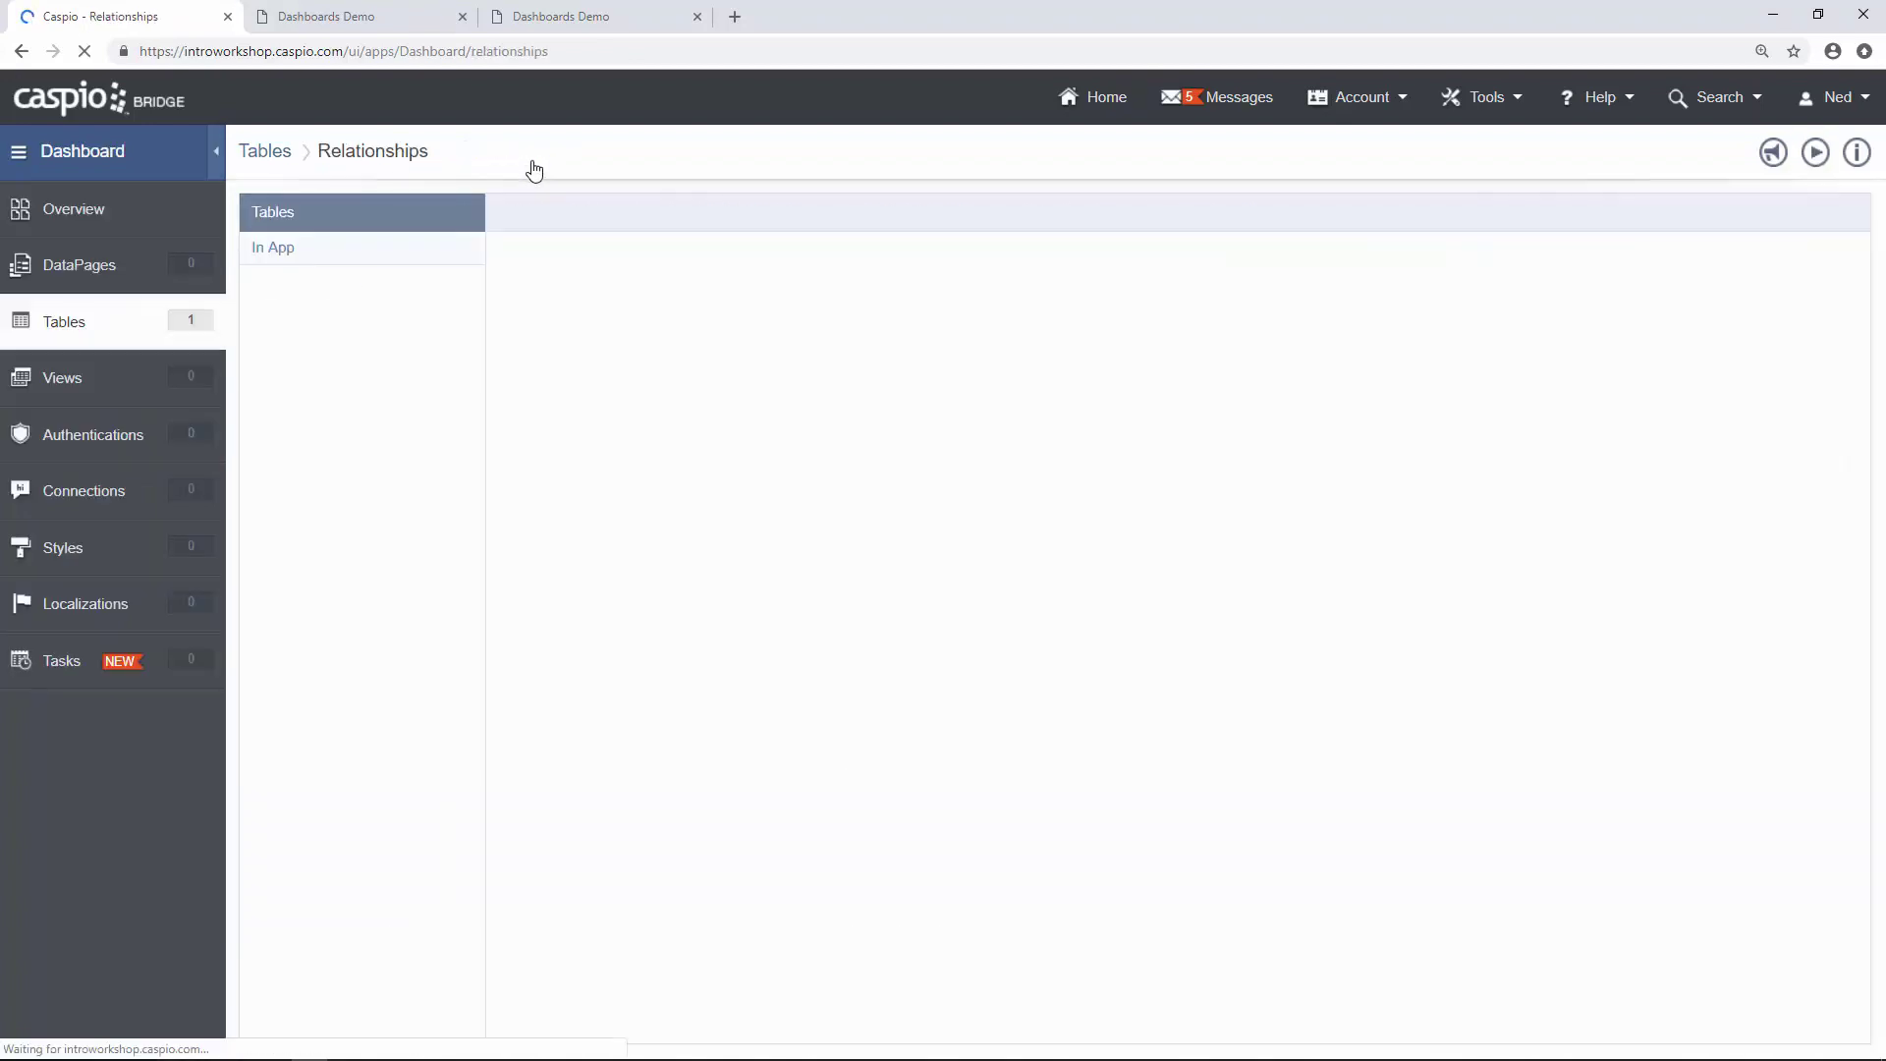
left_click(255, 280)
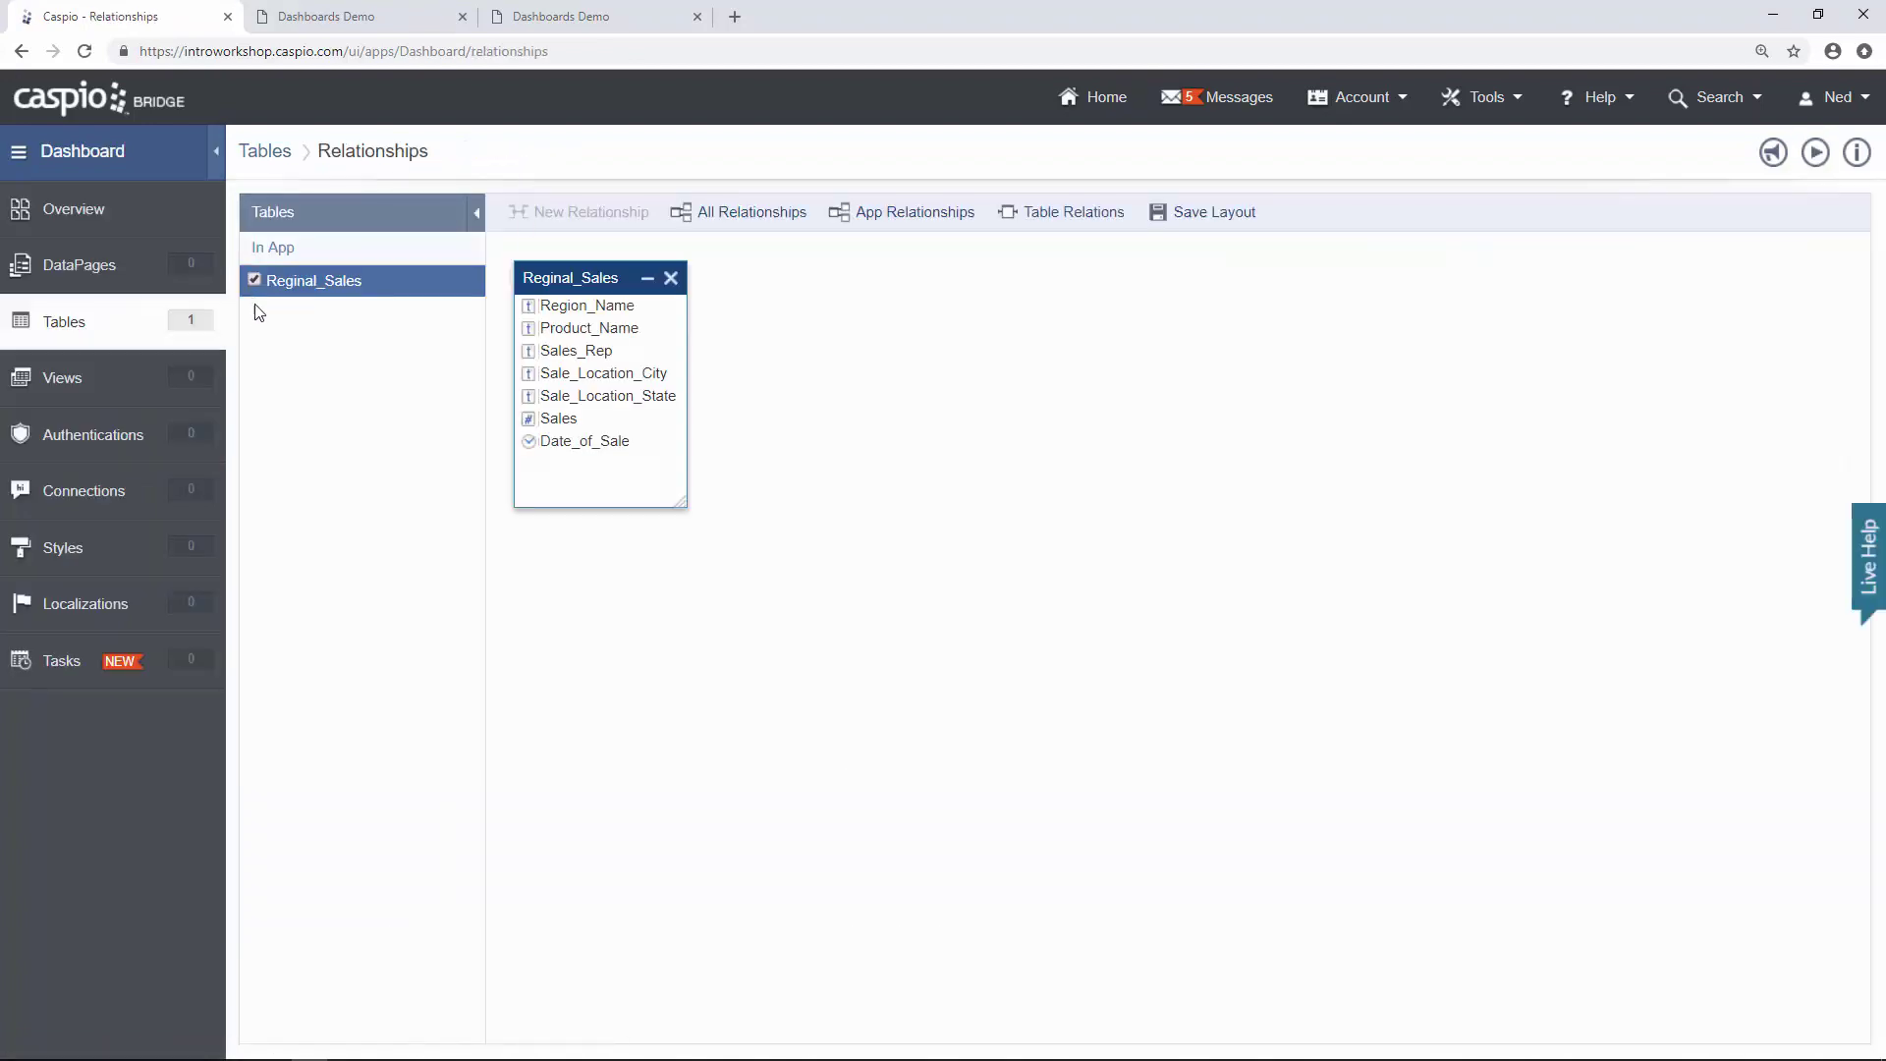
mouse_move(585, 282)
left_mouse_down()
mouse_move(1084, 604)
mouse_move(728, 594)
mouse_move(599, 295)
left_mouse_up()
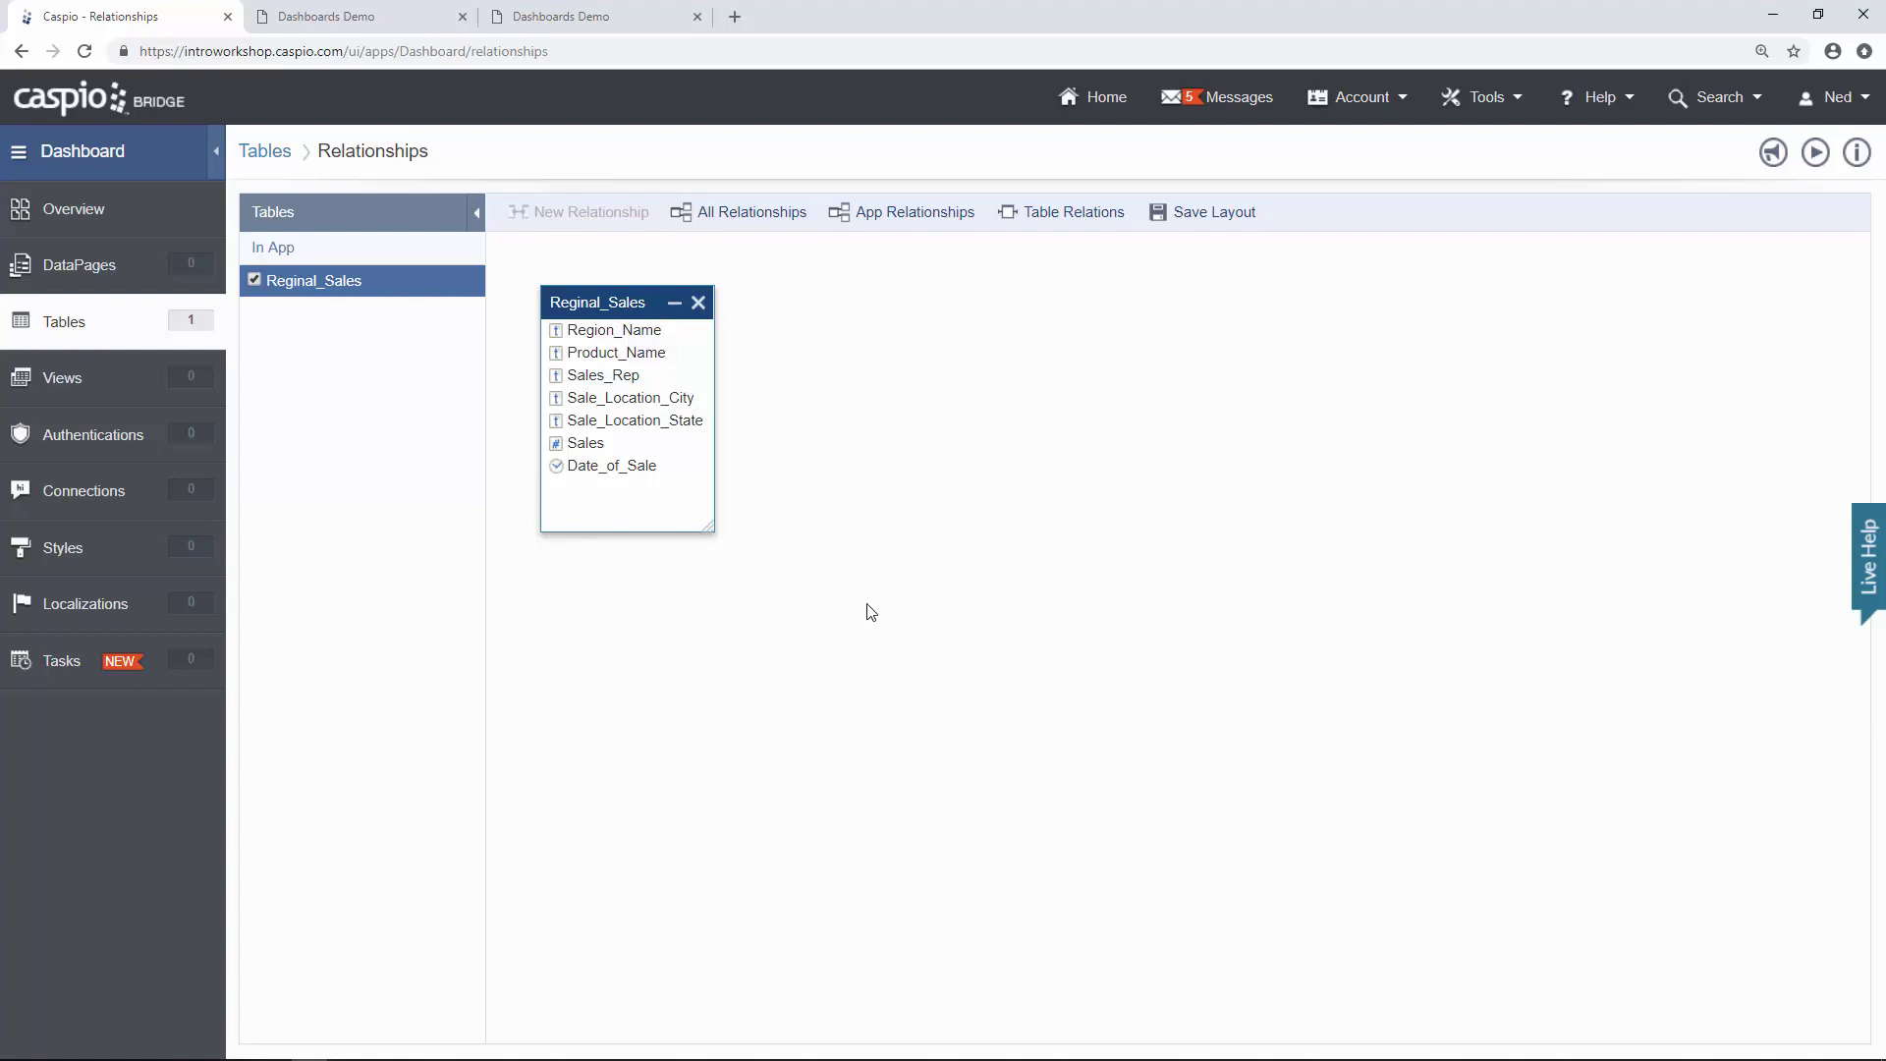
left_click(134, 277)
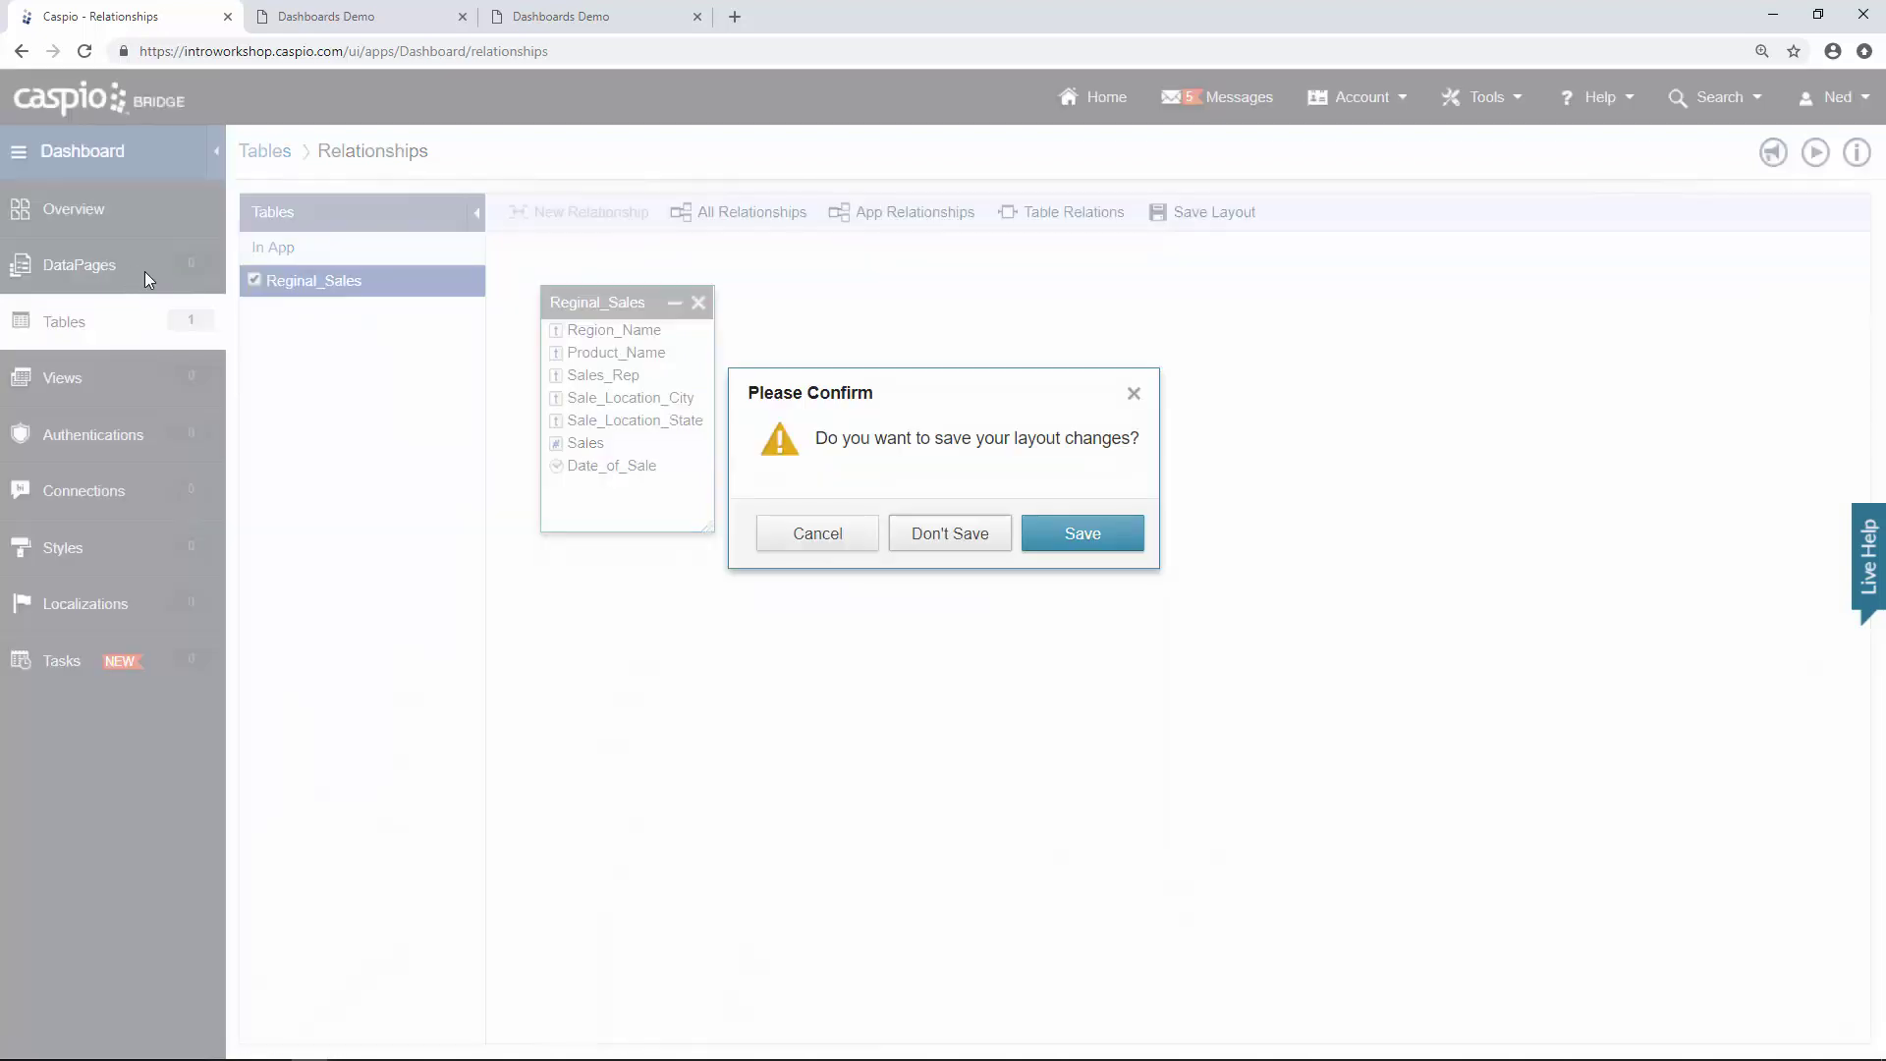
left_click(1084, 540)
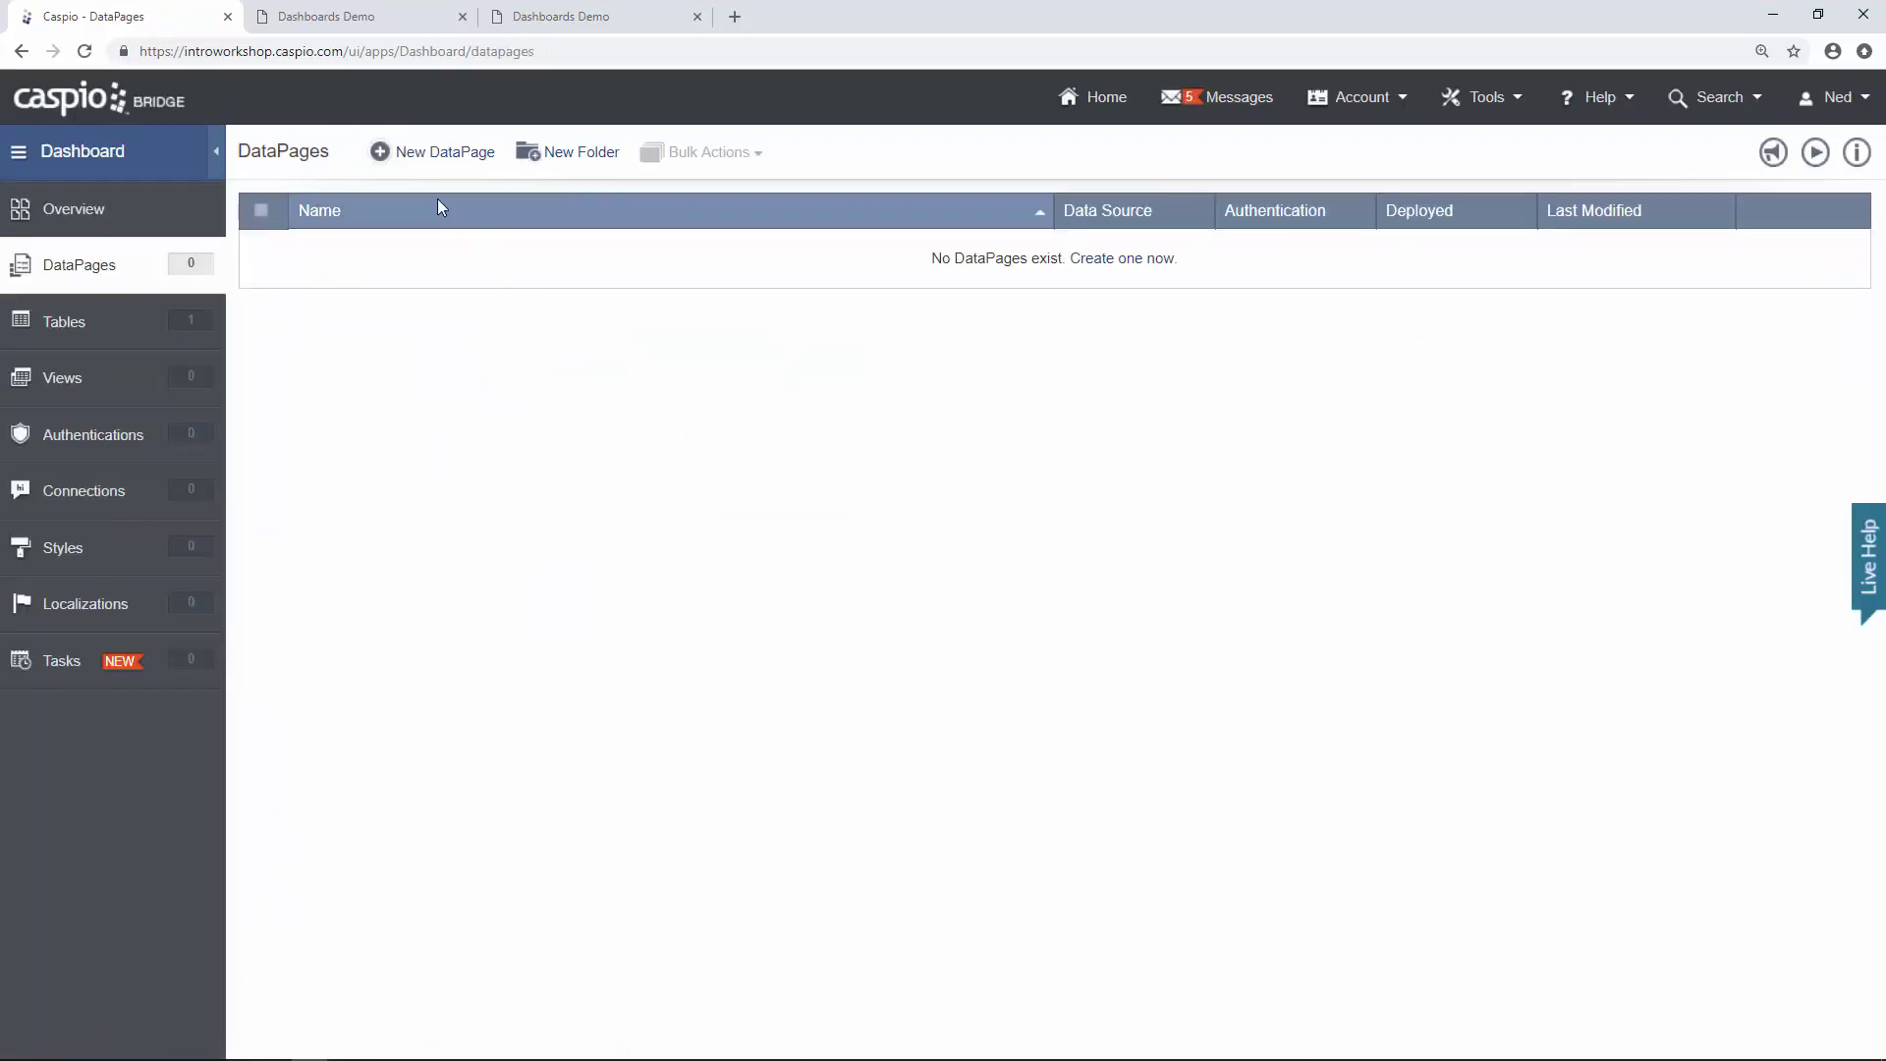
Start a new DataPage and look through the available form, report, calendar, chart and HTML types.
left_click(437, 157)
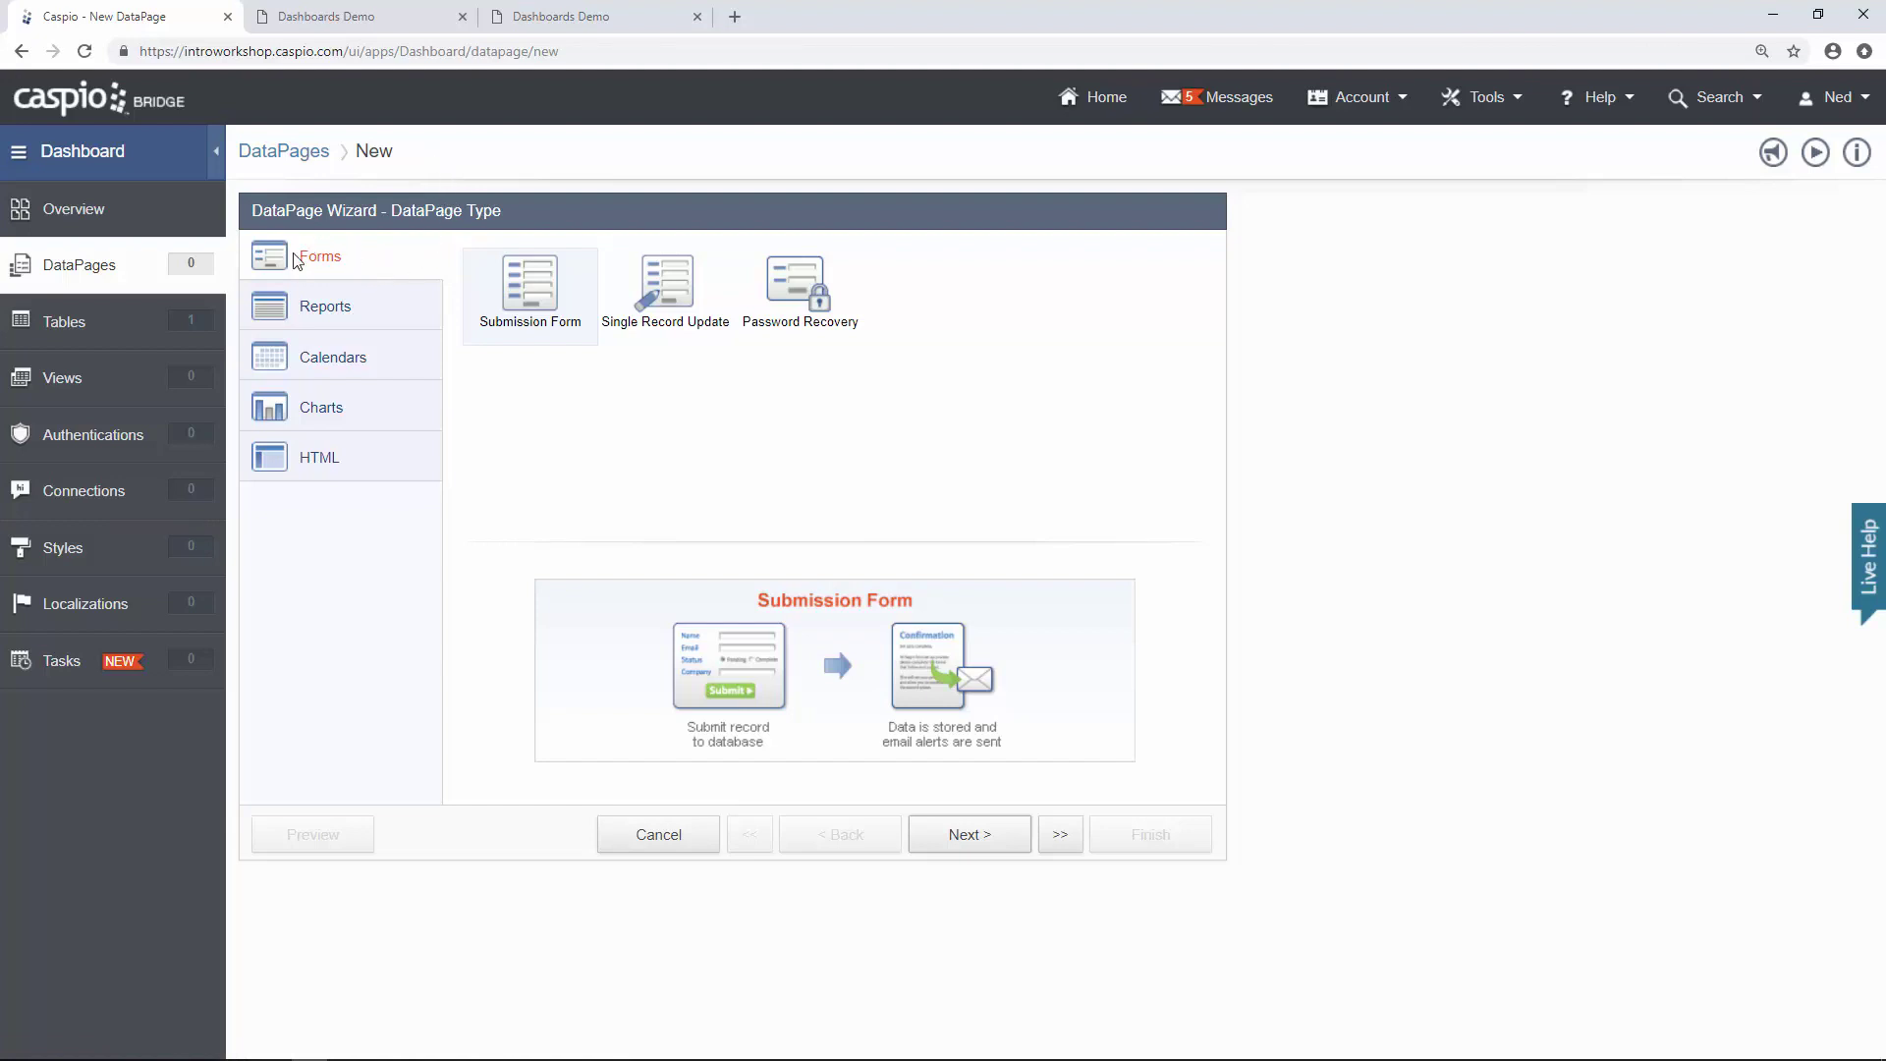
left_click(339, 303)
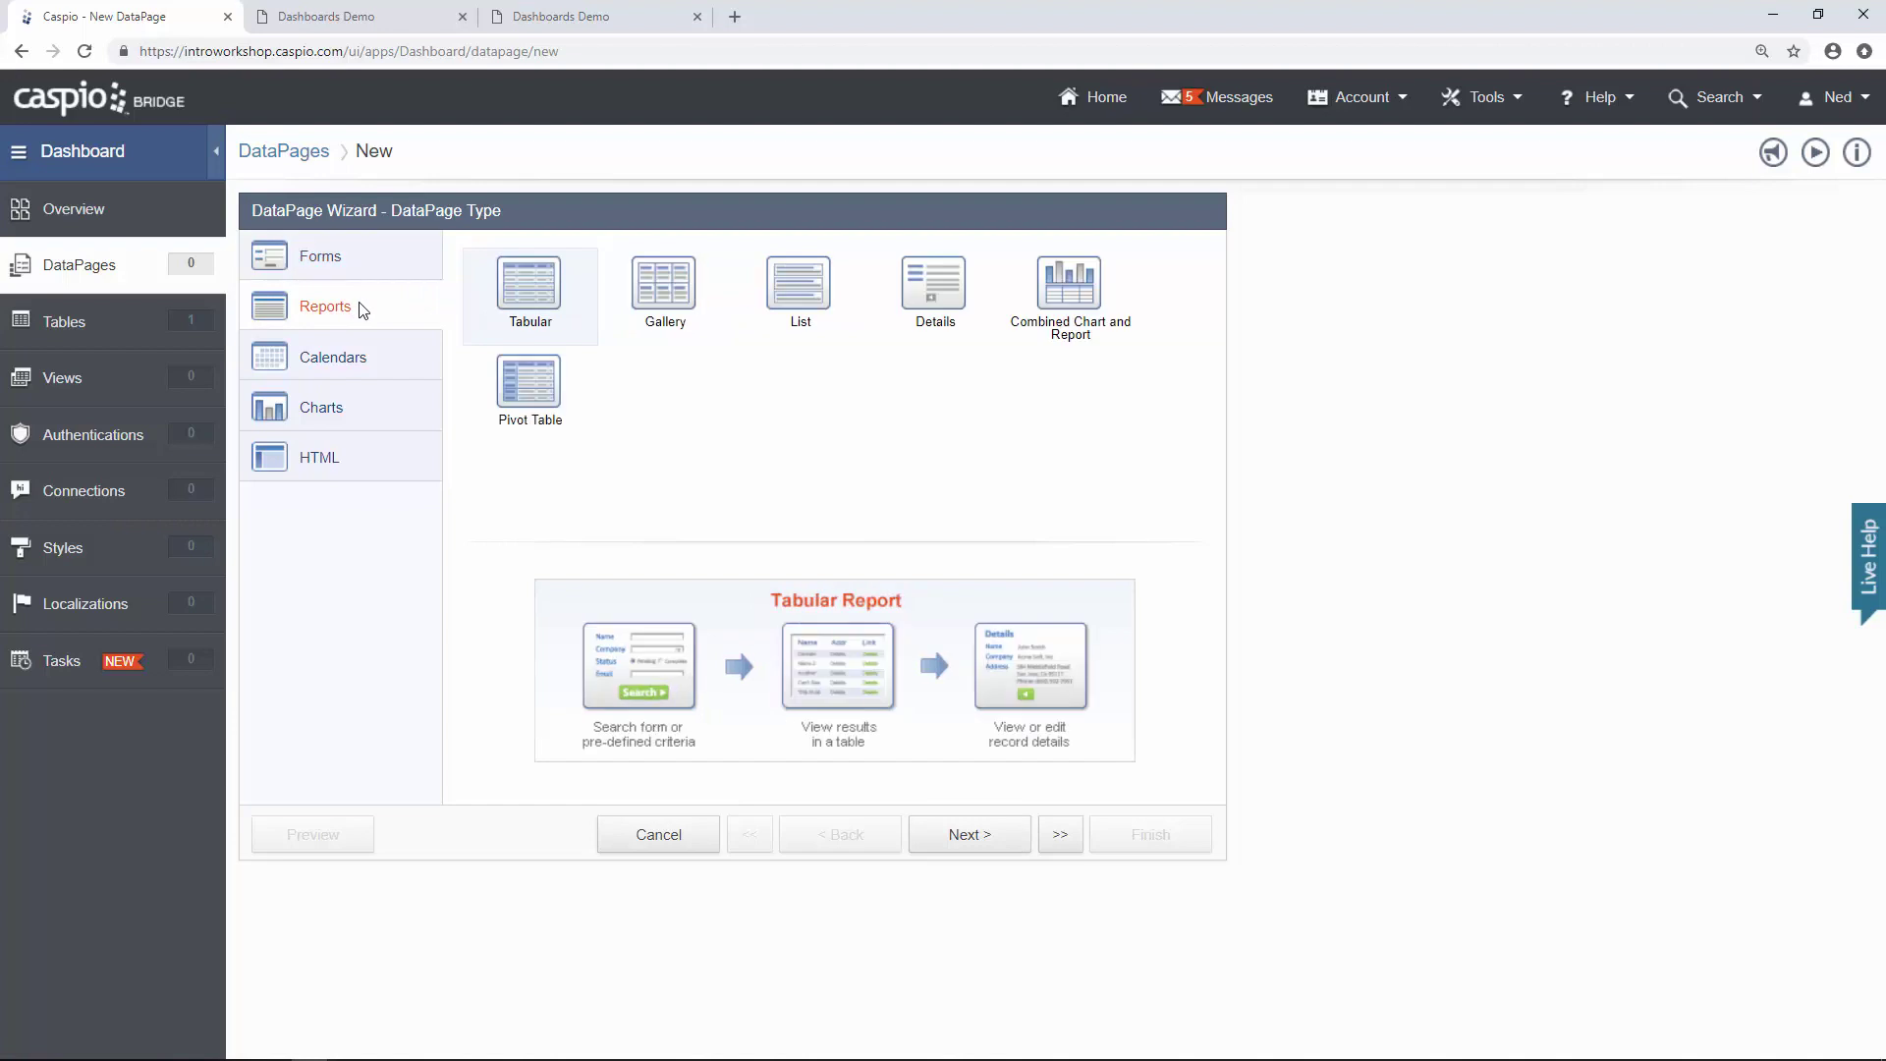
left_click(379, 358)
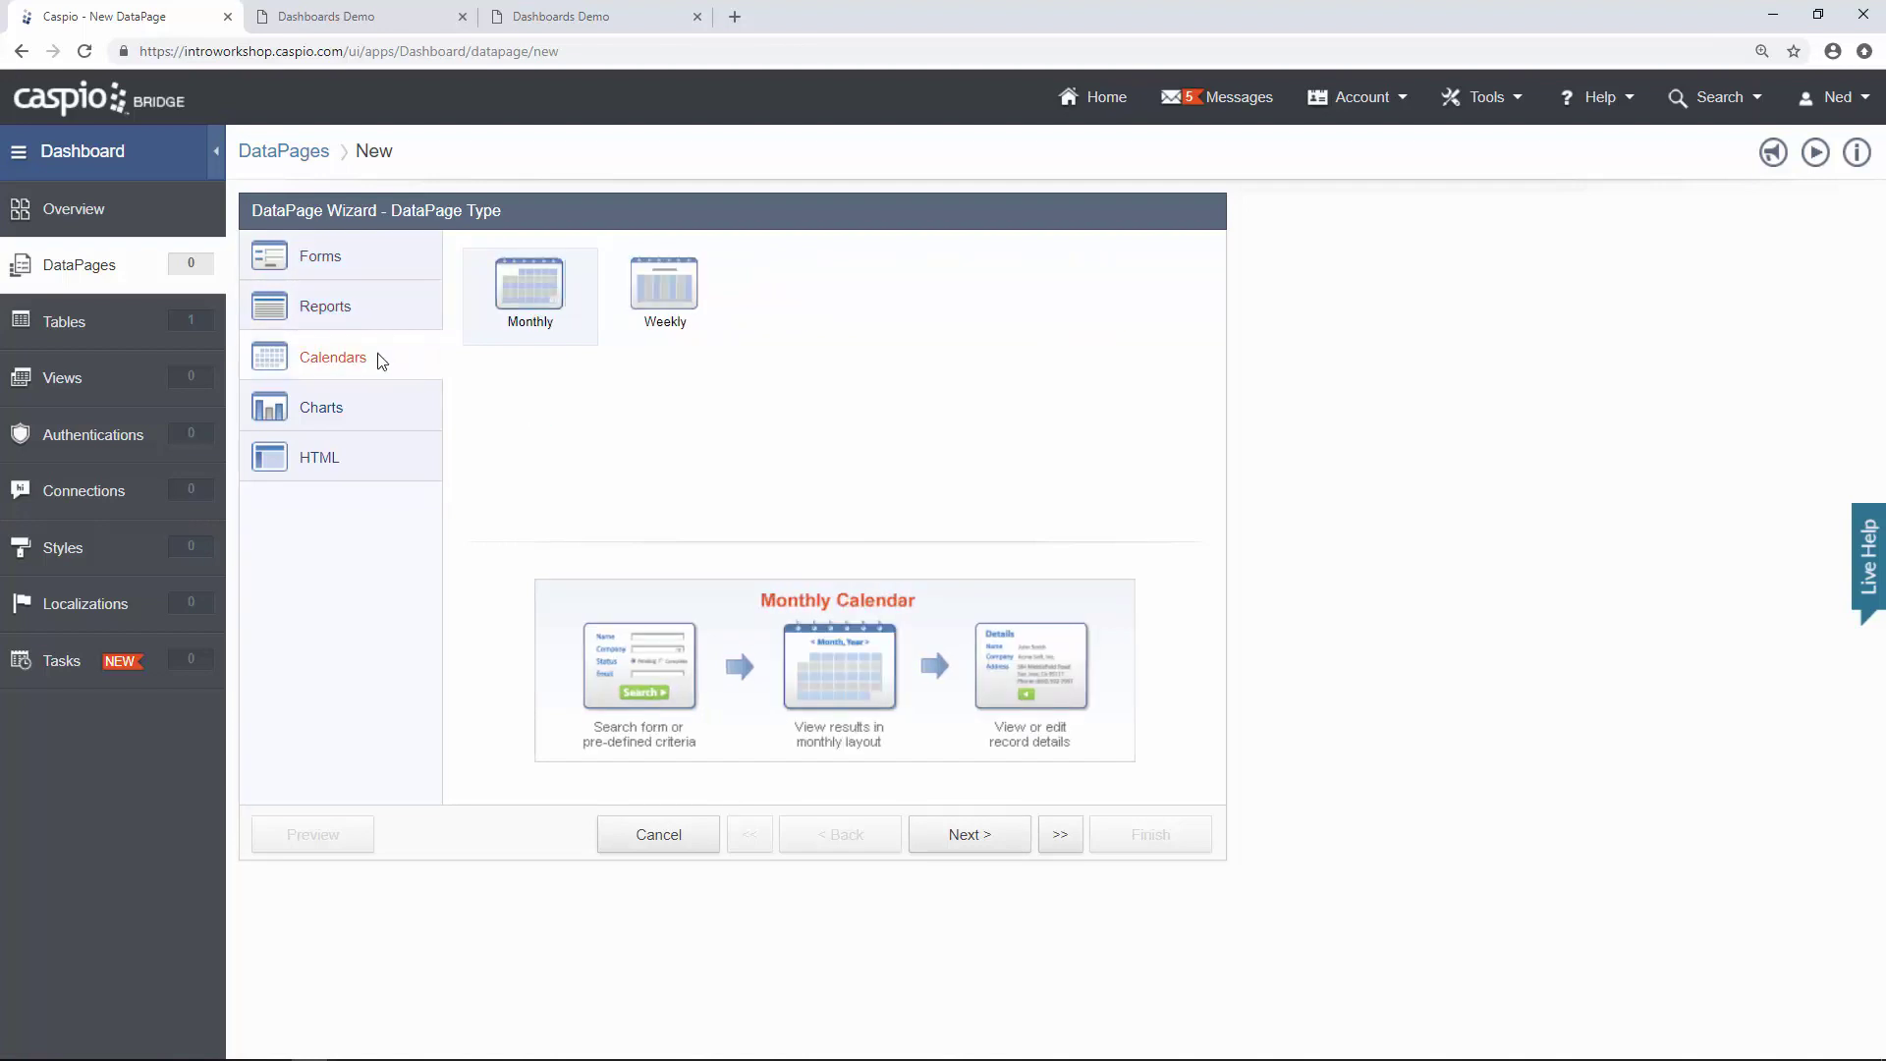
left_click(380, 416)
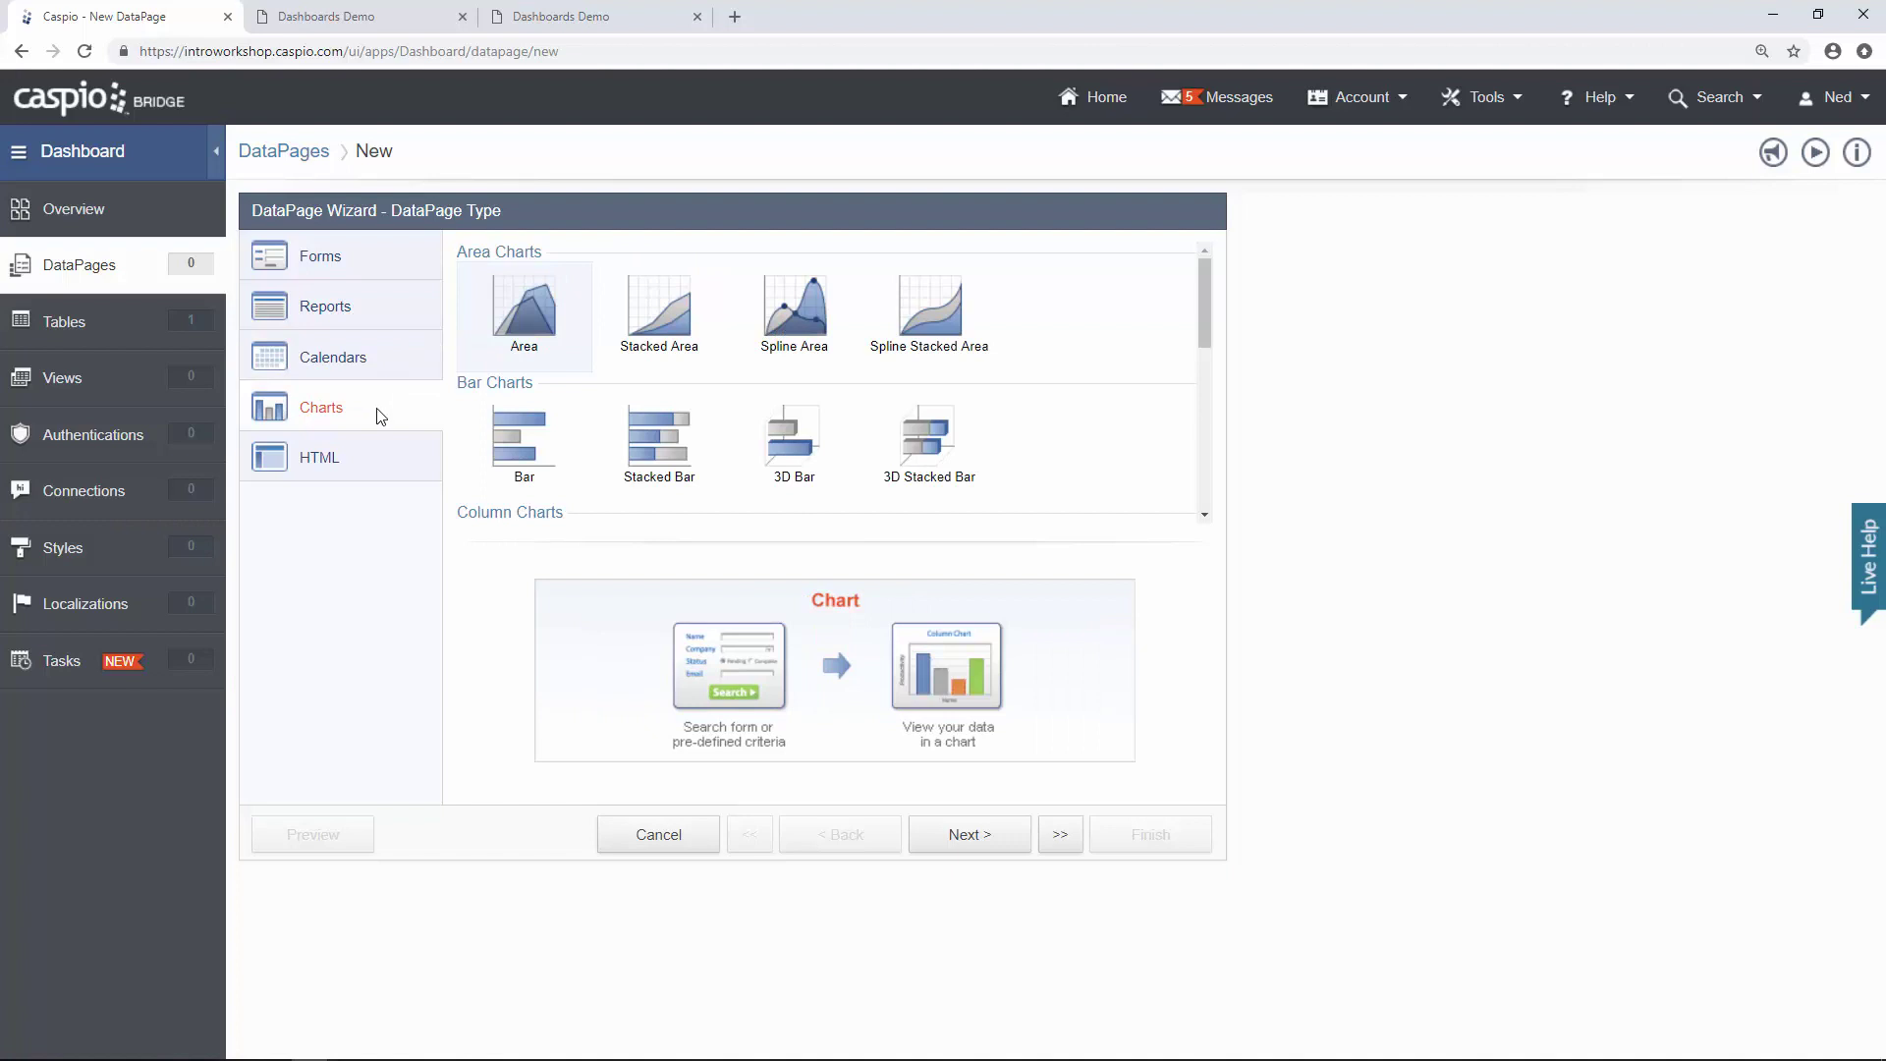
left_click(395, 469)
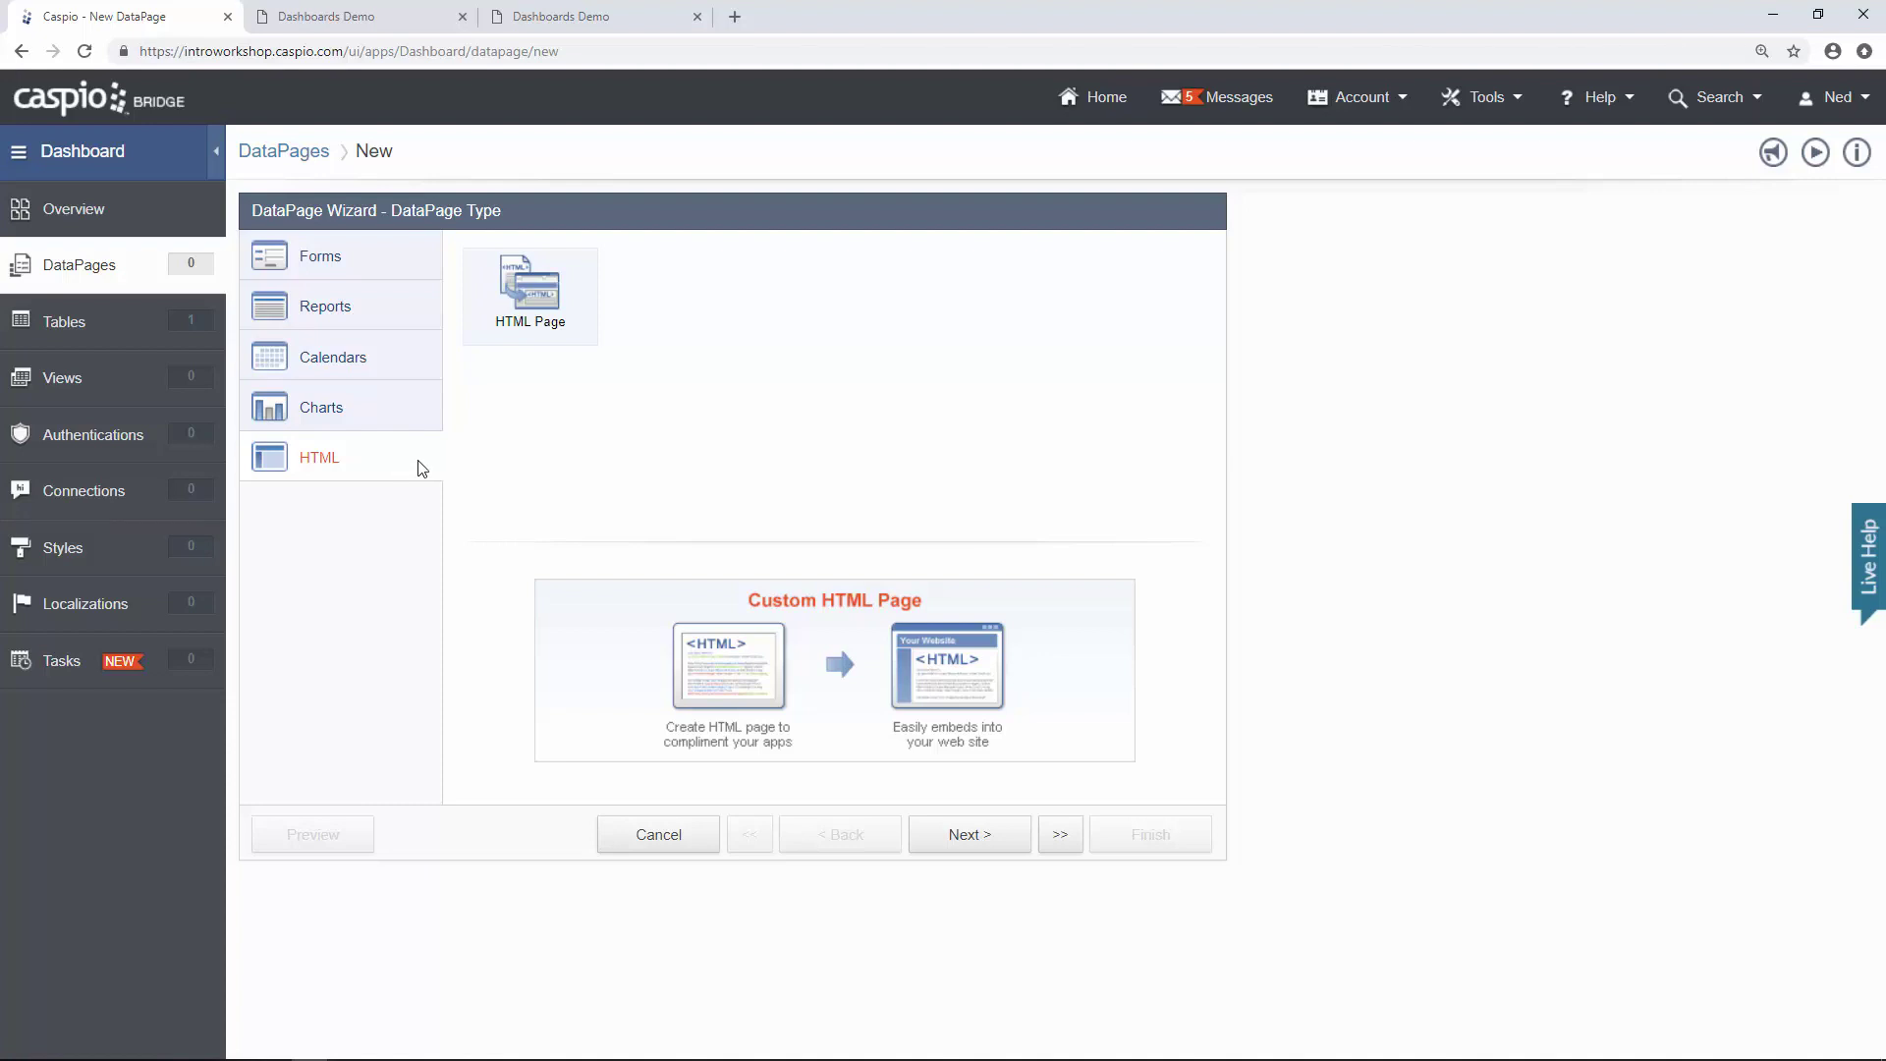
Choose the Pivot Table report type, check the finished dashboard demo for reference and continue to the data source settings.
left_click(412, 317)
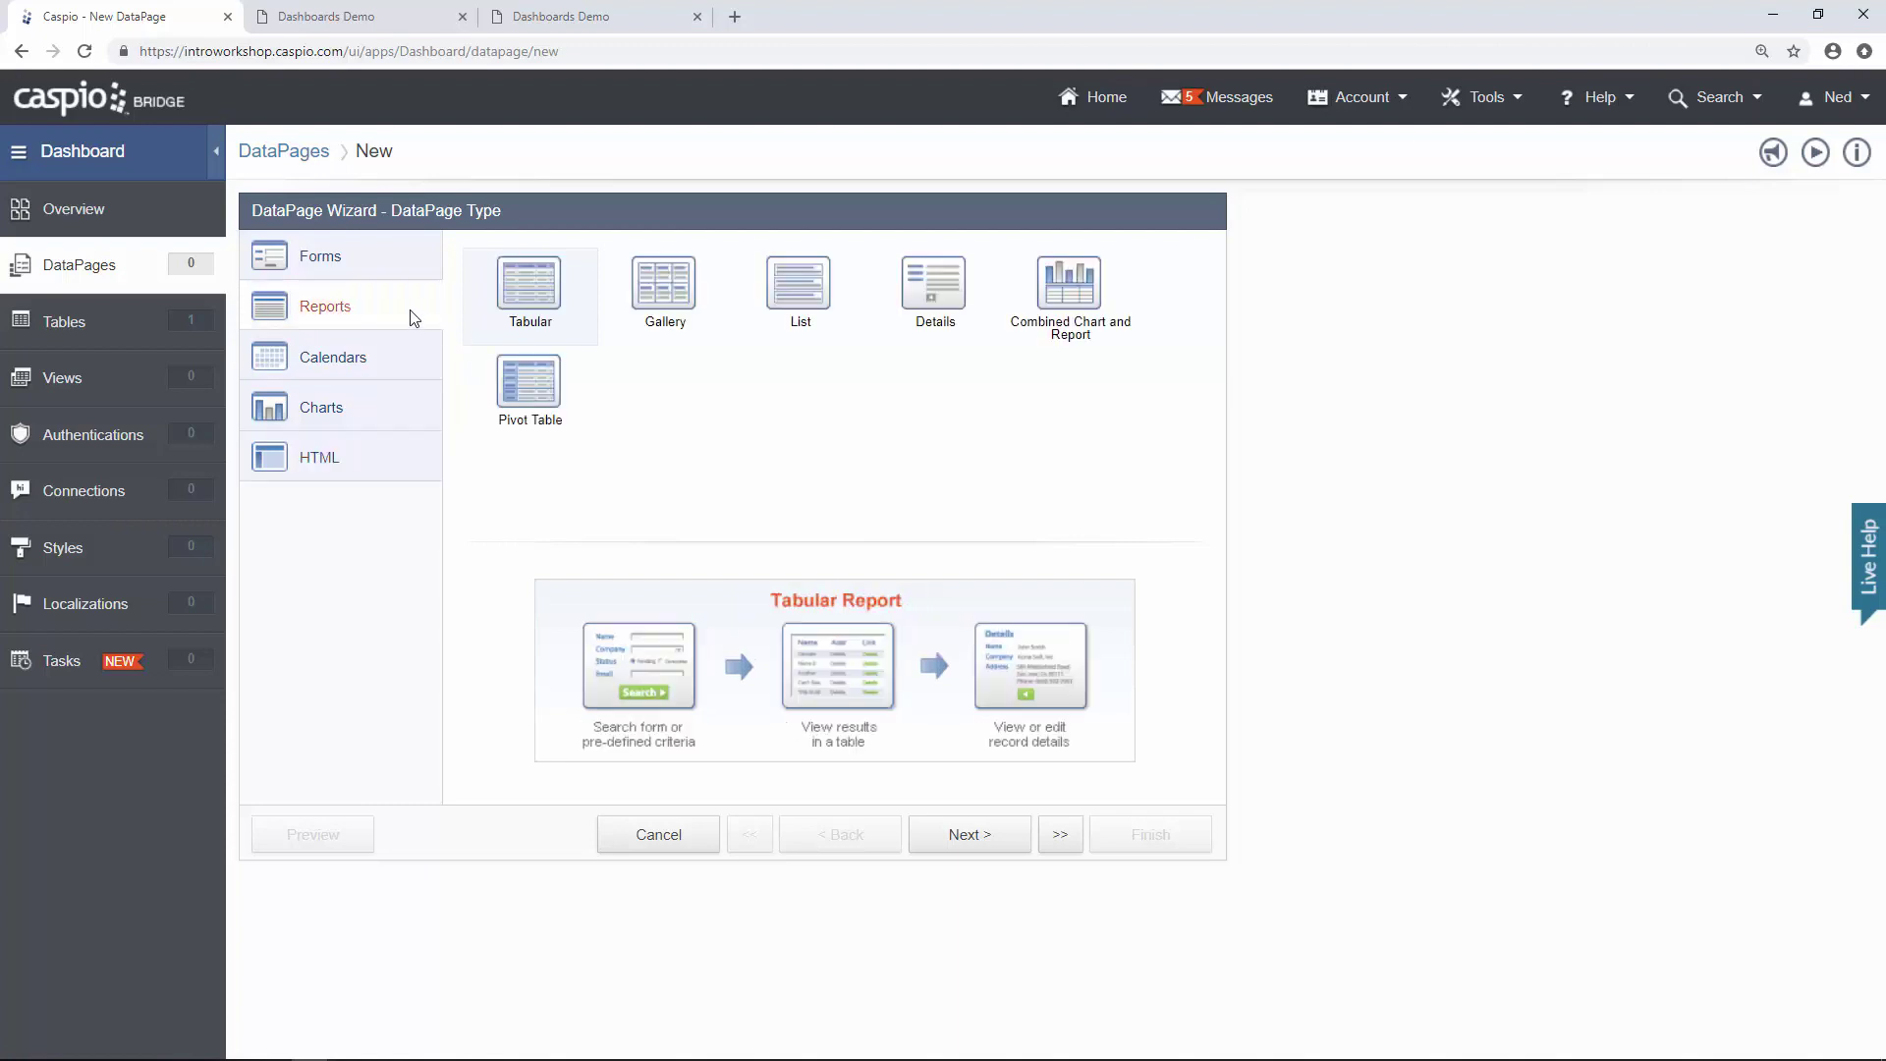
left_click(543, 393)
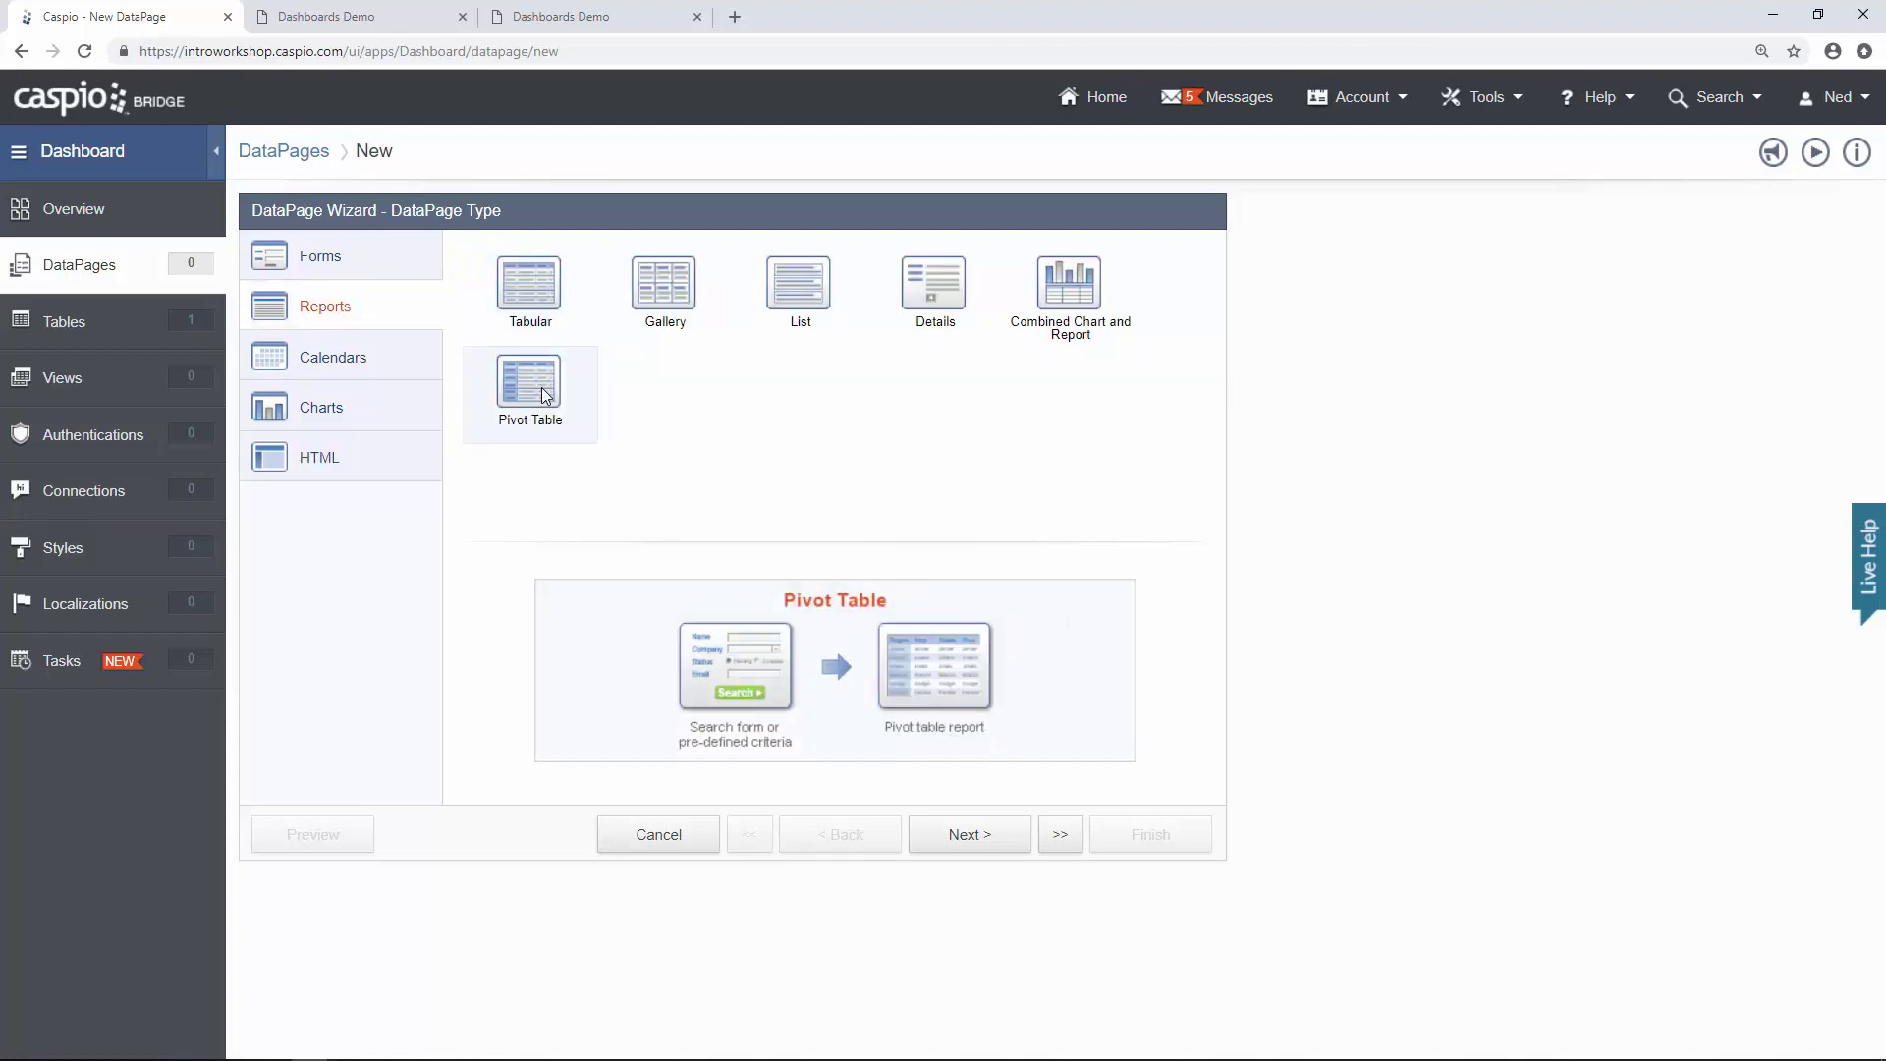
left_click(400, 32)
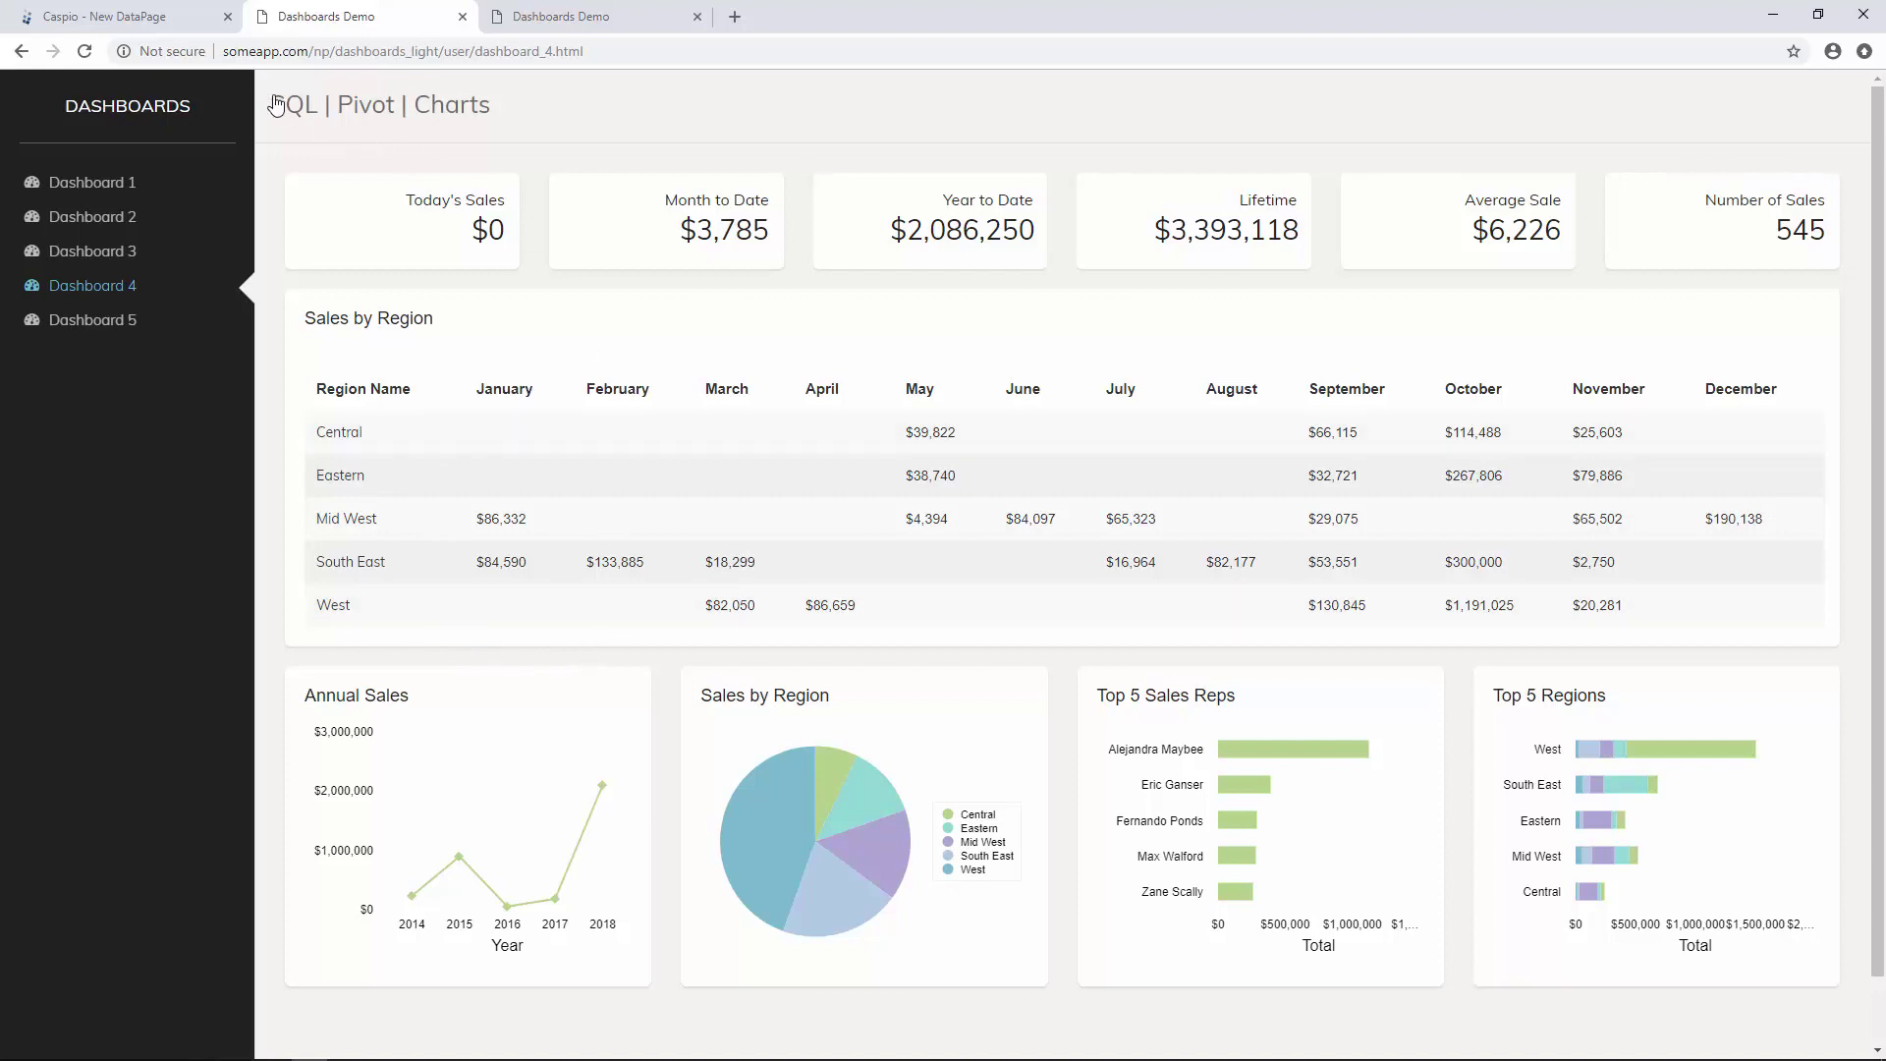
left_click(161, 24)
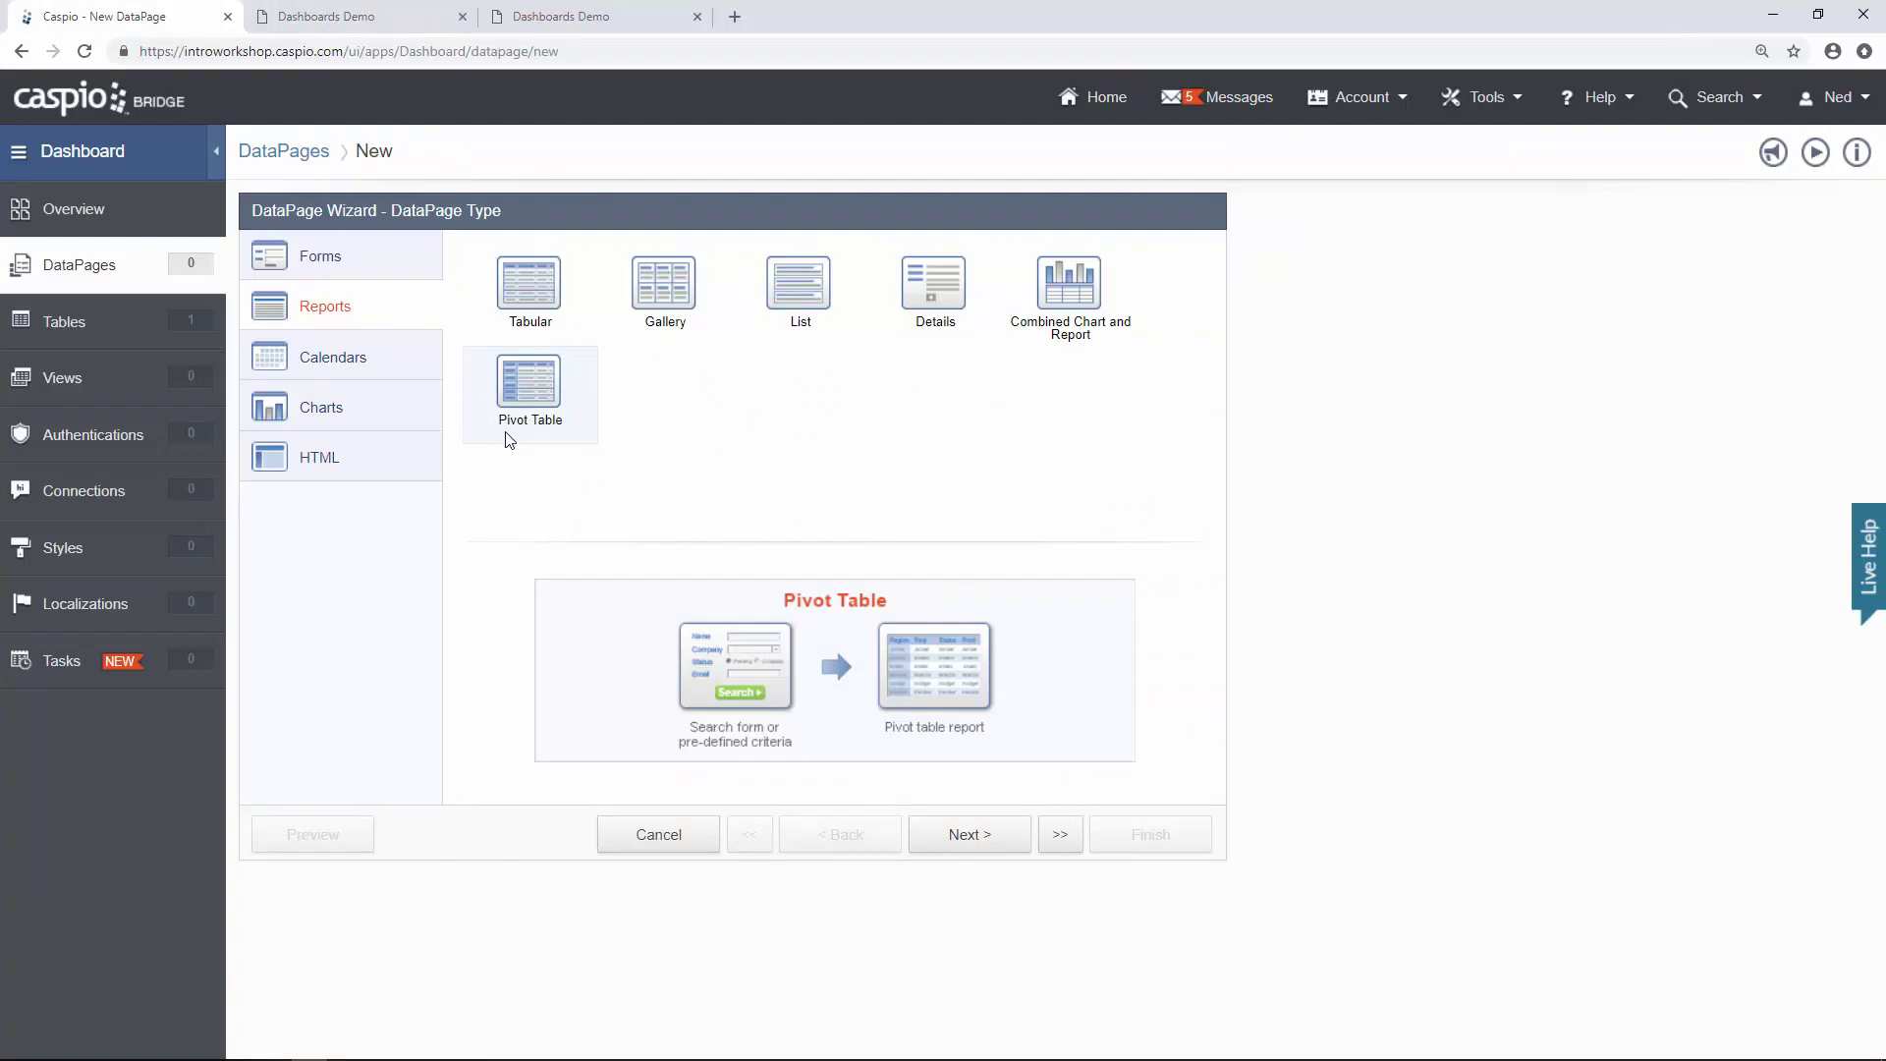
left_click(978, 841)
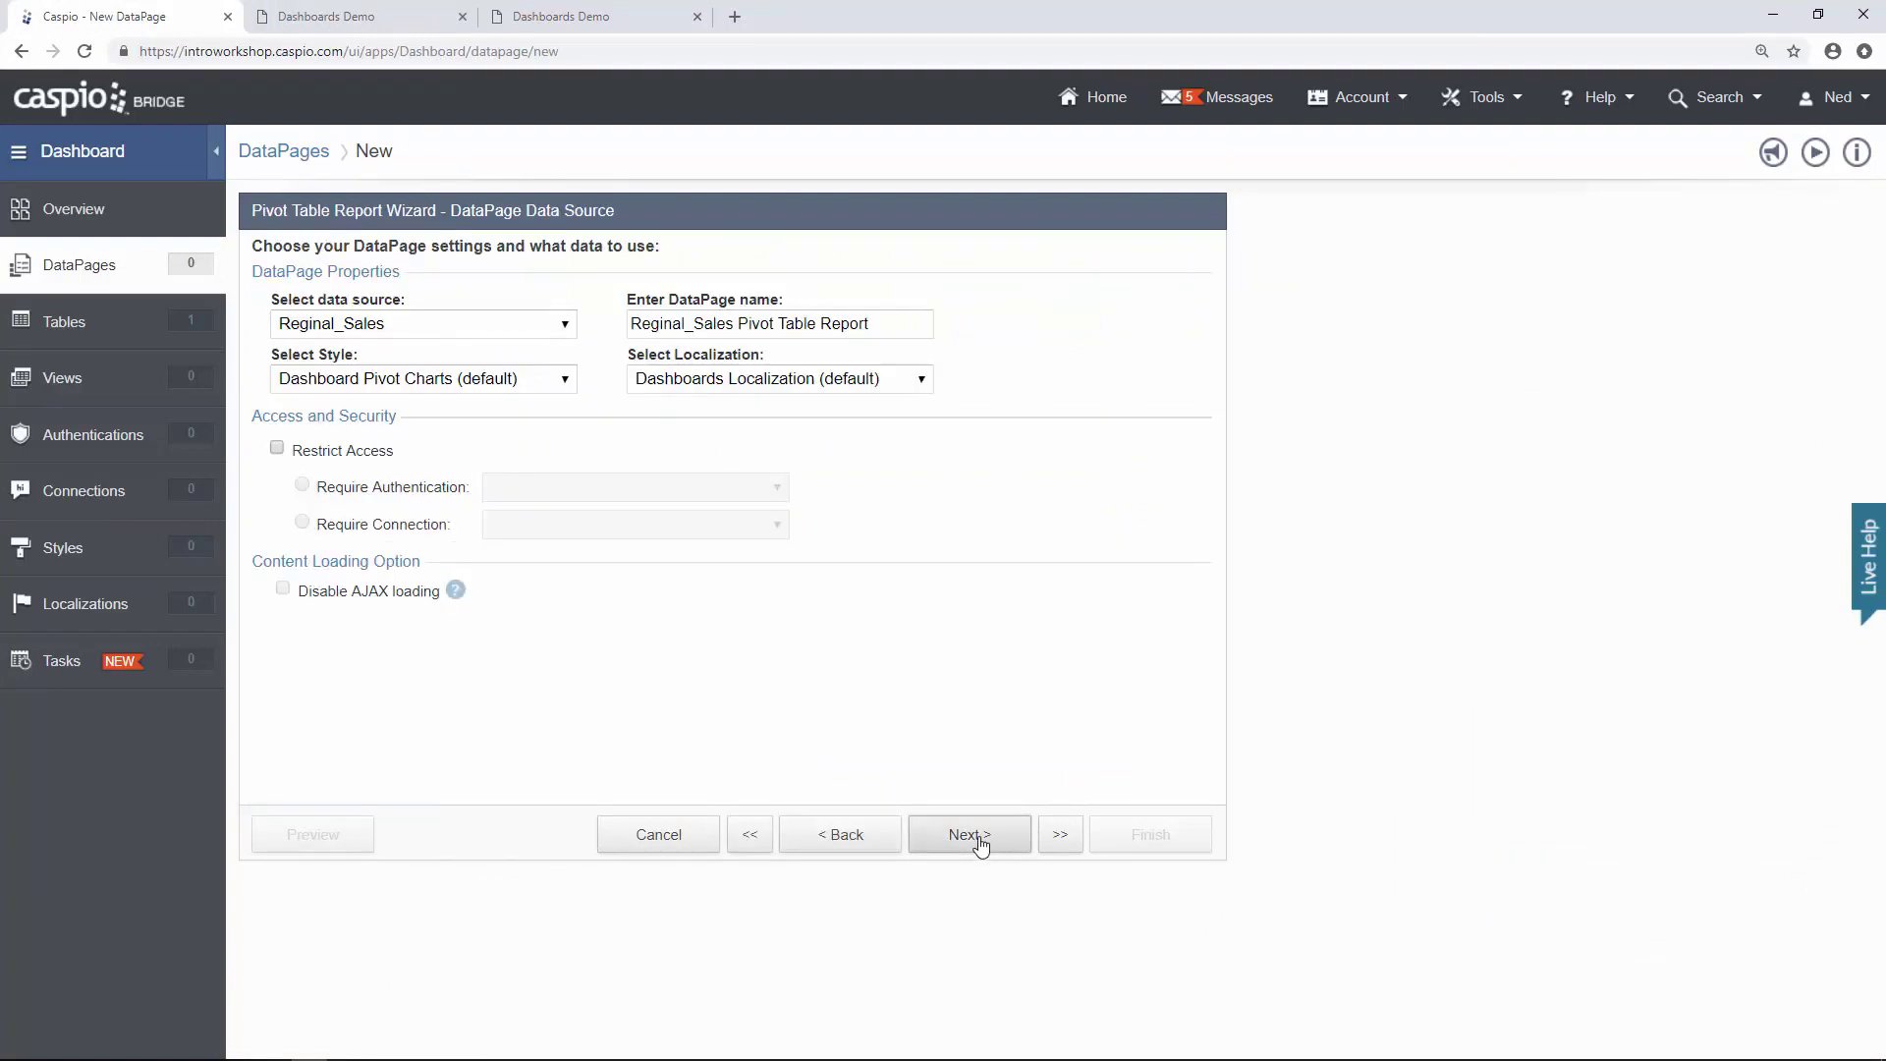
Select Reginal_Sales as the data source and name the DataPage "Pivot Table Report".
left_click(522, 335)
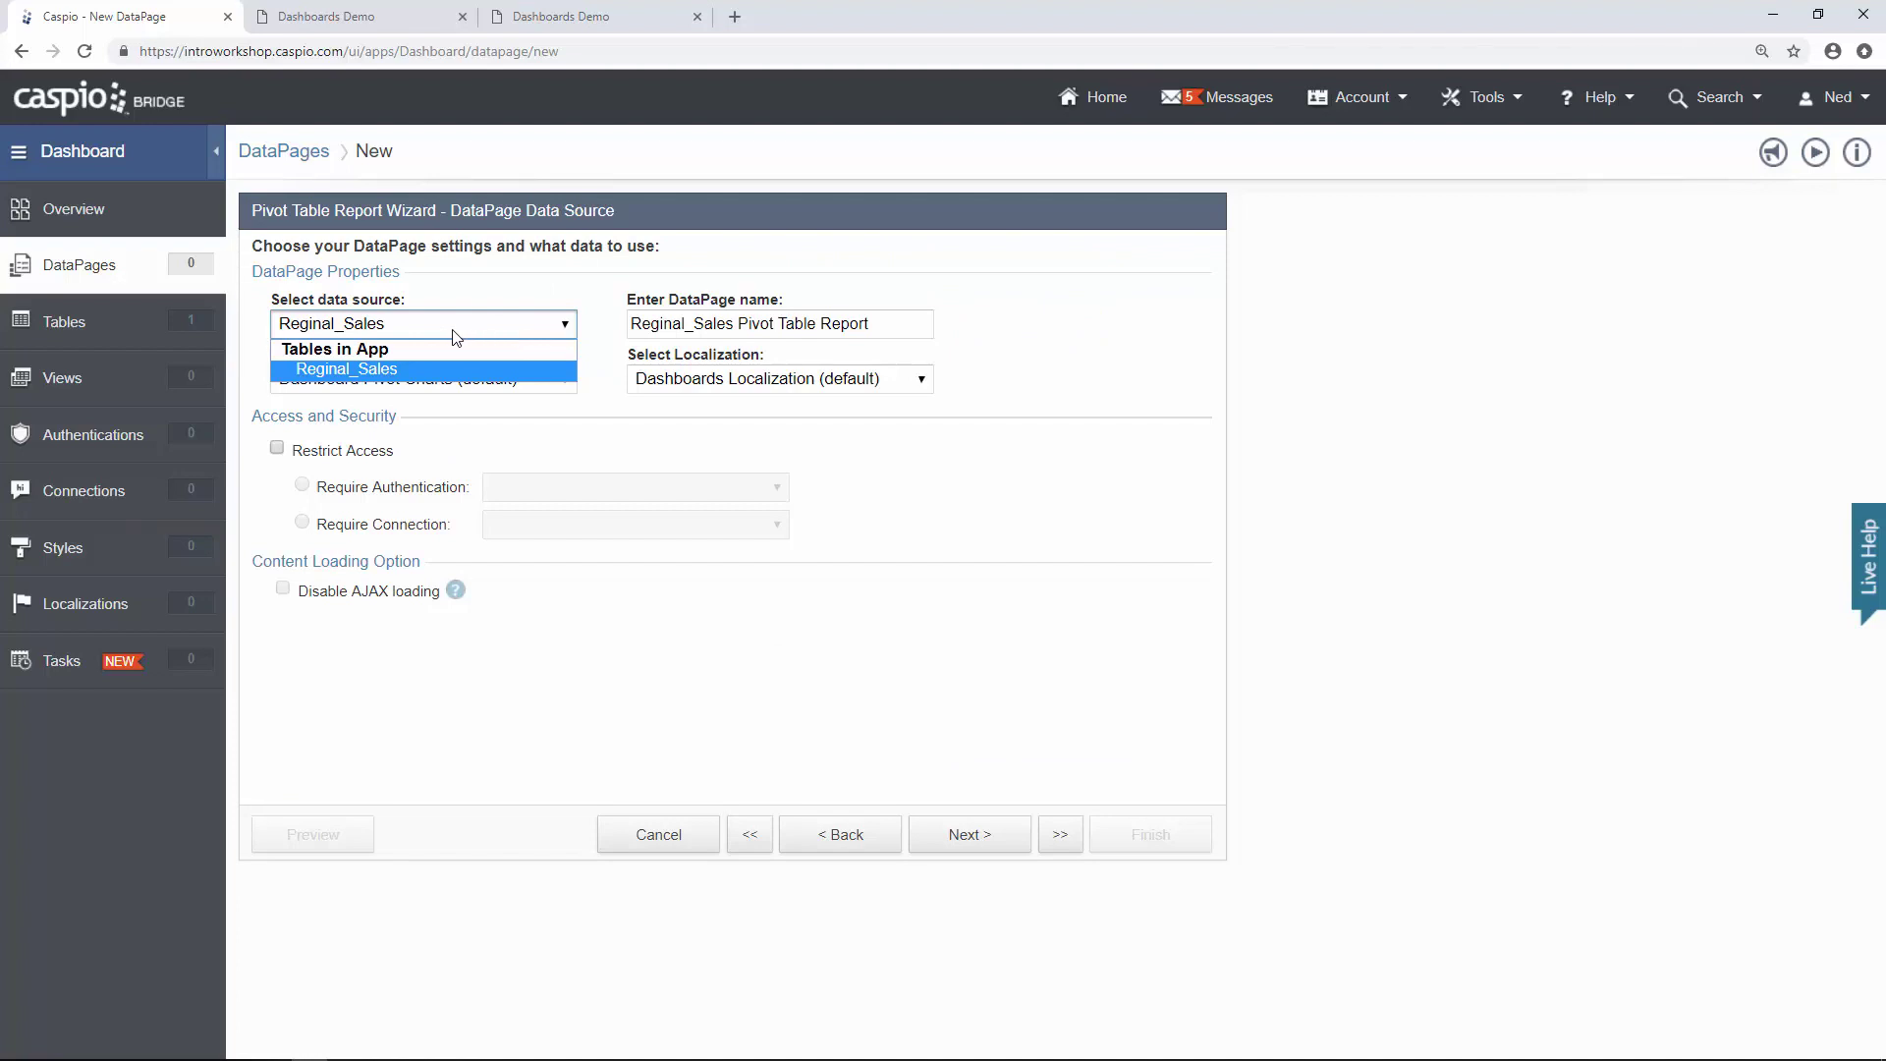
left_click(355, 372)
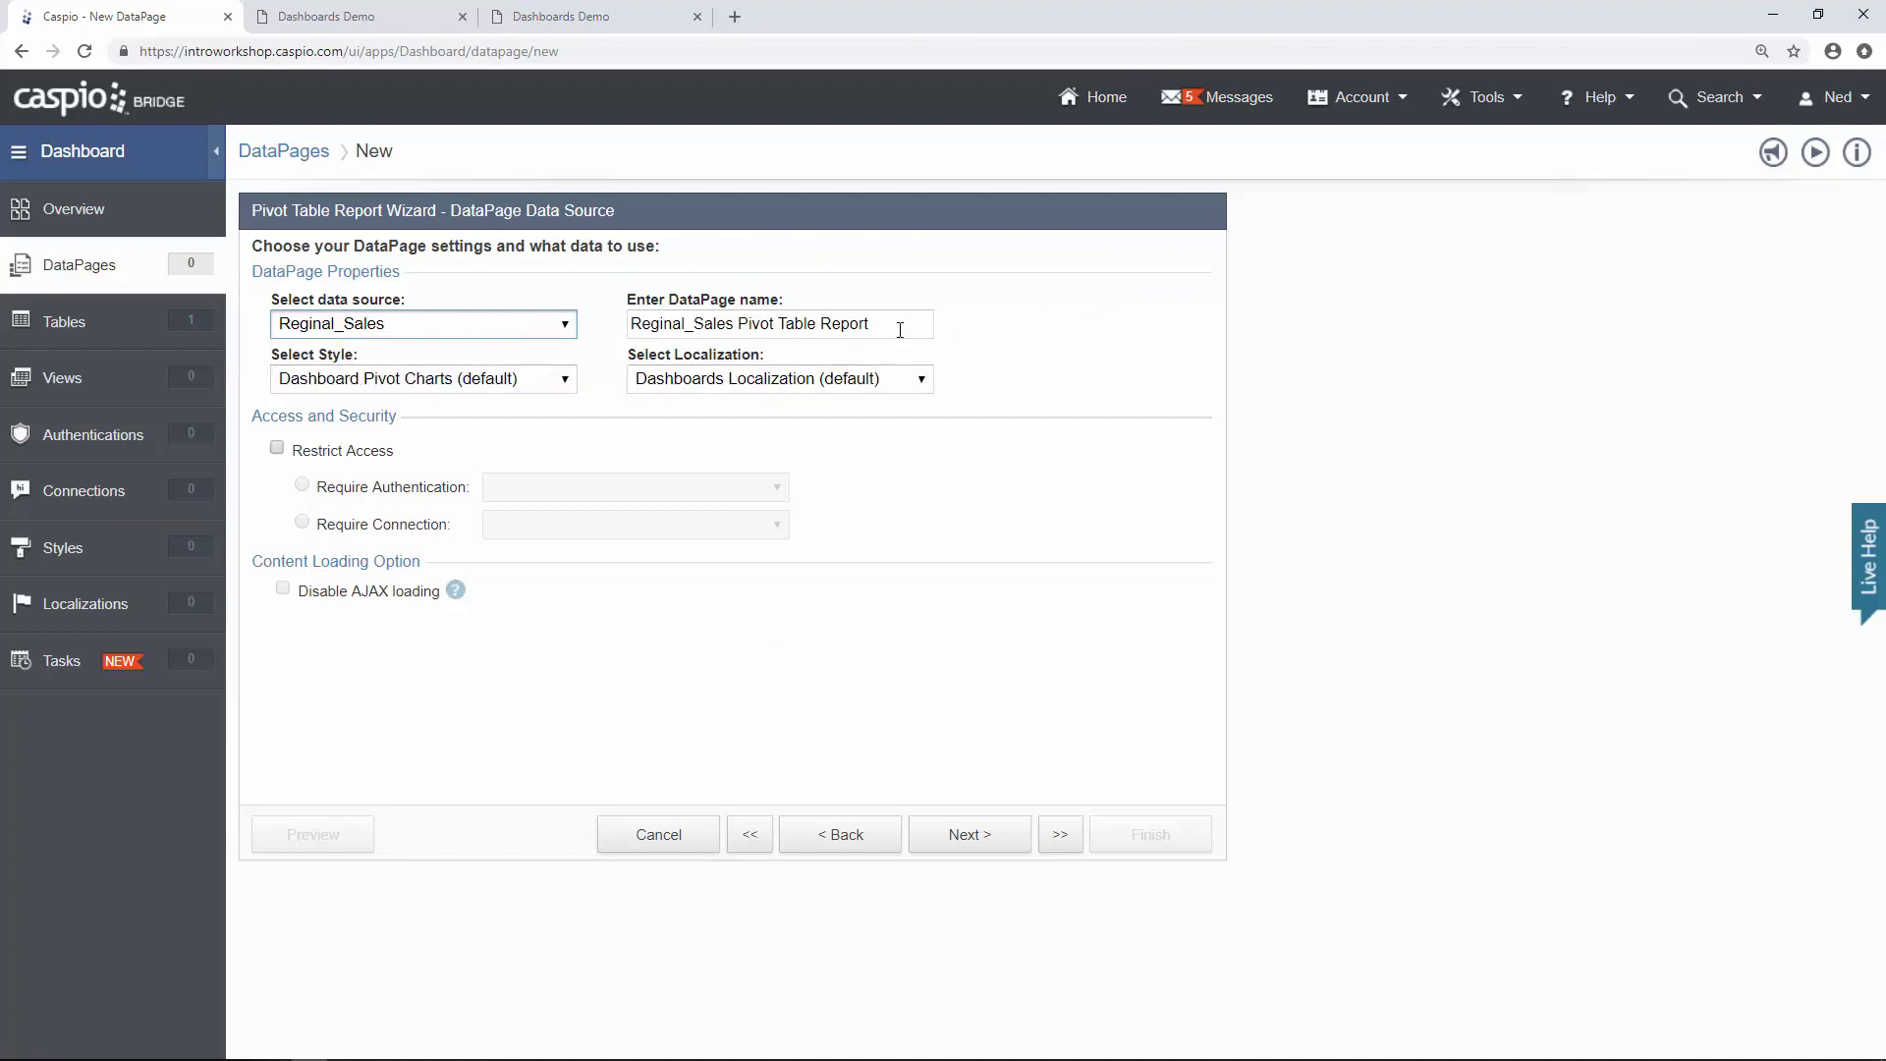
left_click_drag(897, 324, 582, 334)
type("Pivot Tasble")
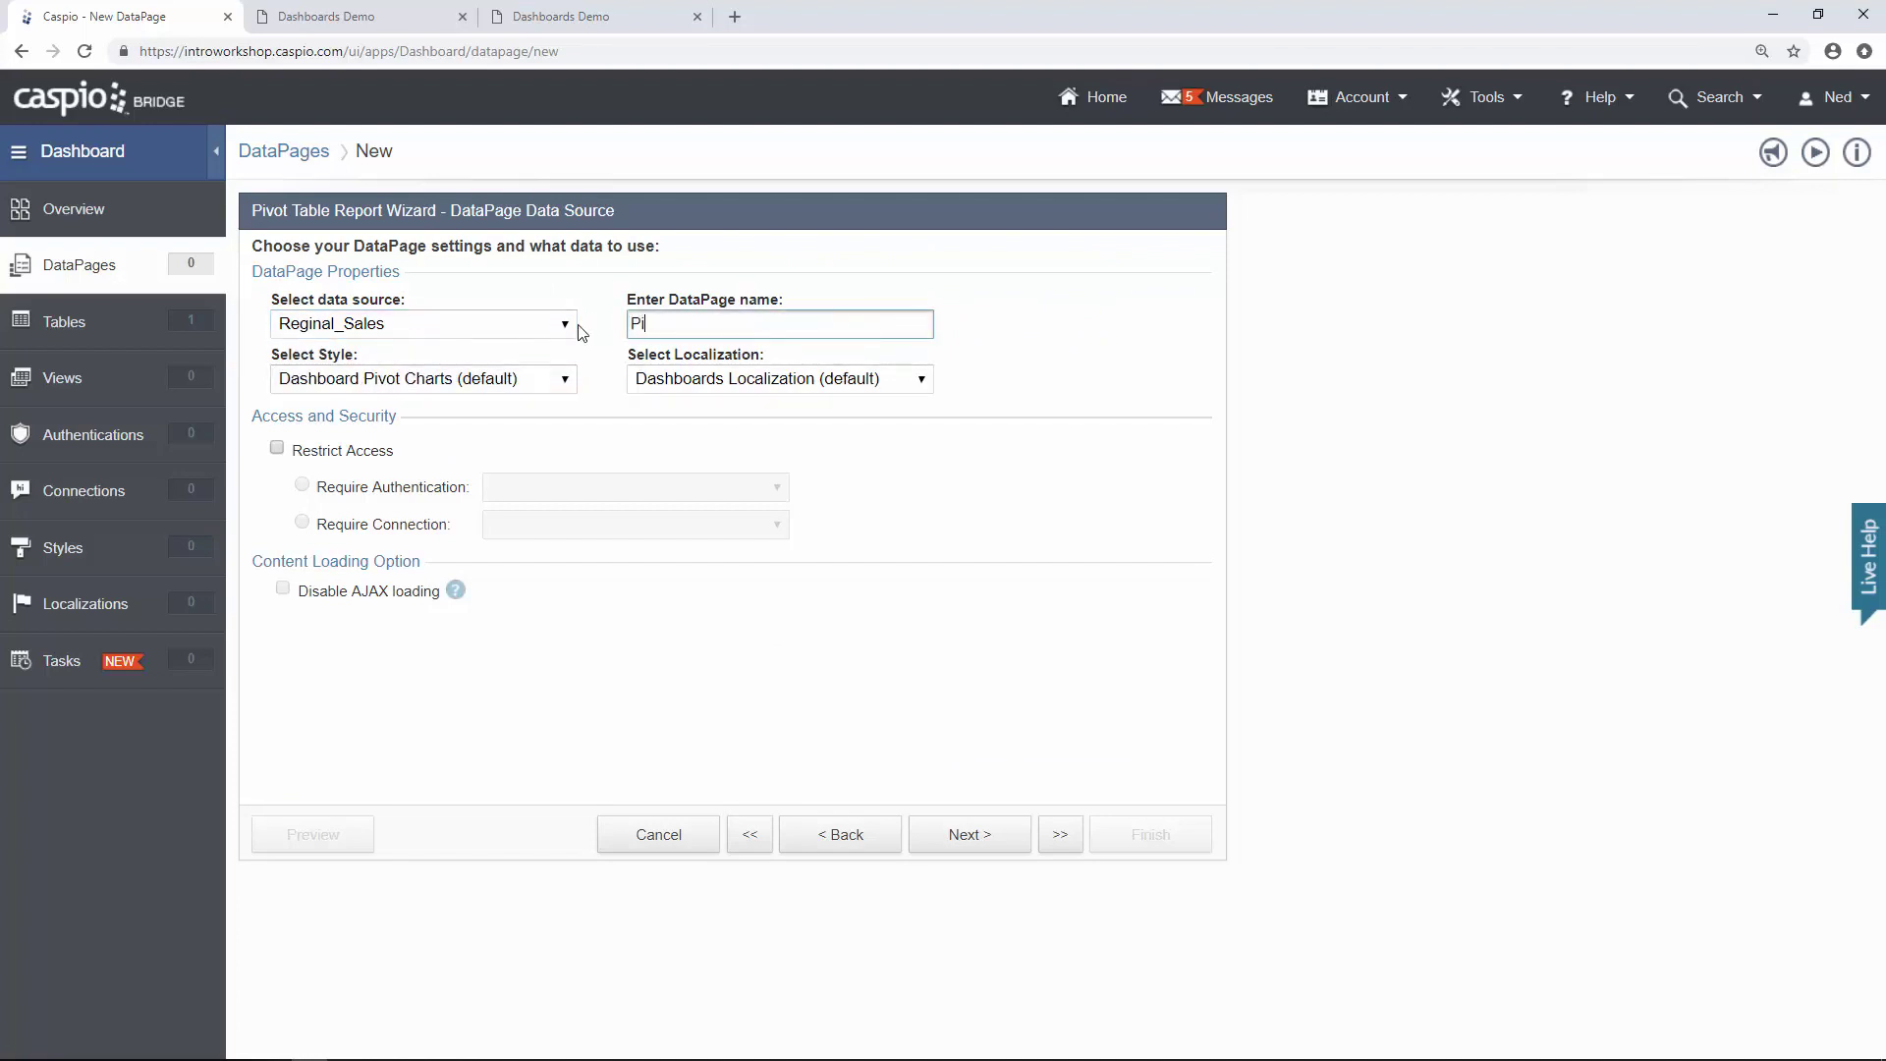
key("BackSpace")
key("BackSpace")
key("BackSpace")
key("BackSpace")
key("BackSpace")
type("ble Report")
Select the Dashboard Pivot Charts style and the Dashboards Localization, and continue to the search type settings.
left_click(543, 391)
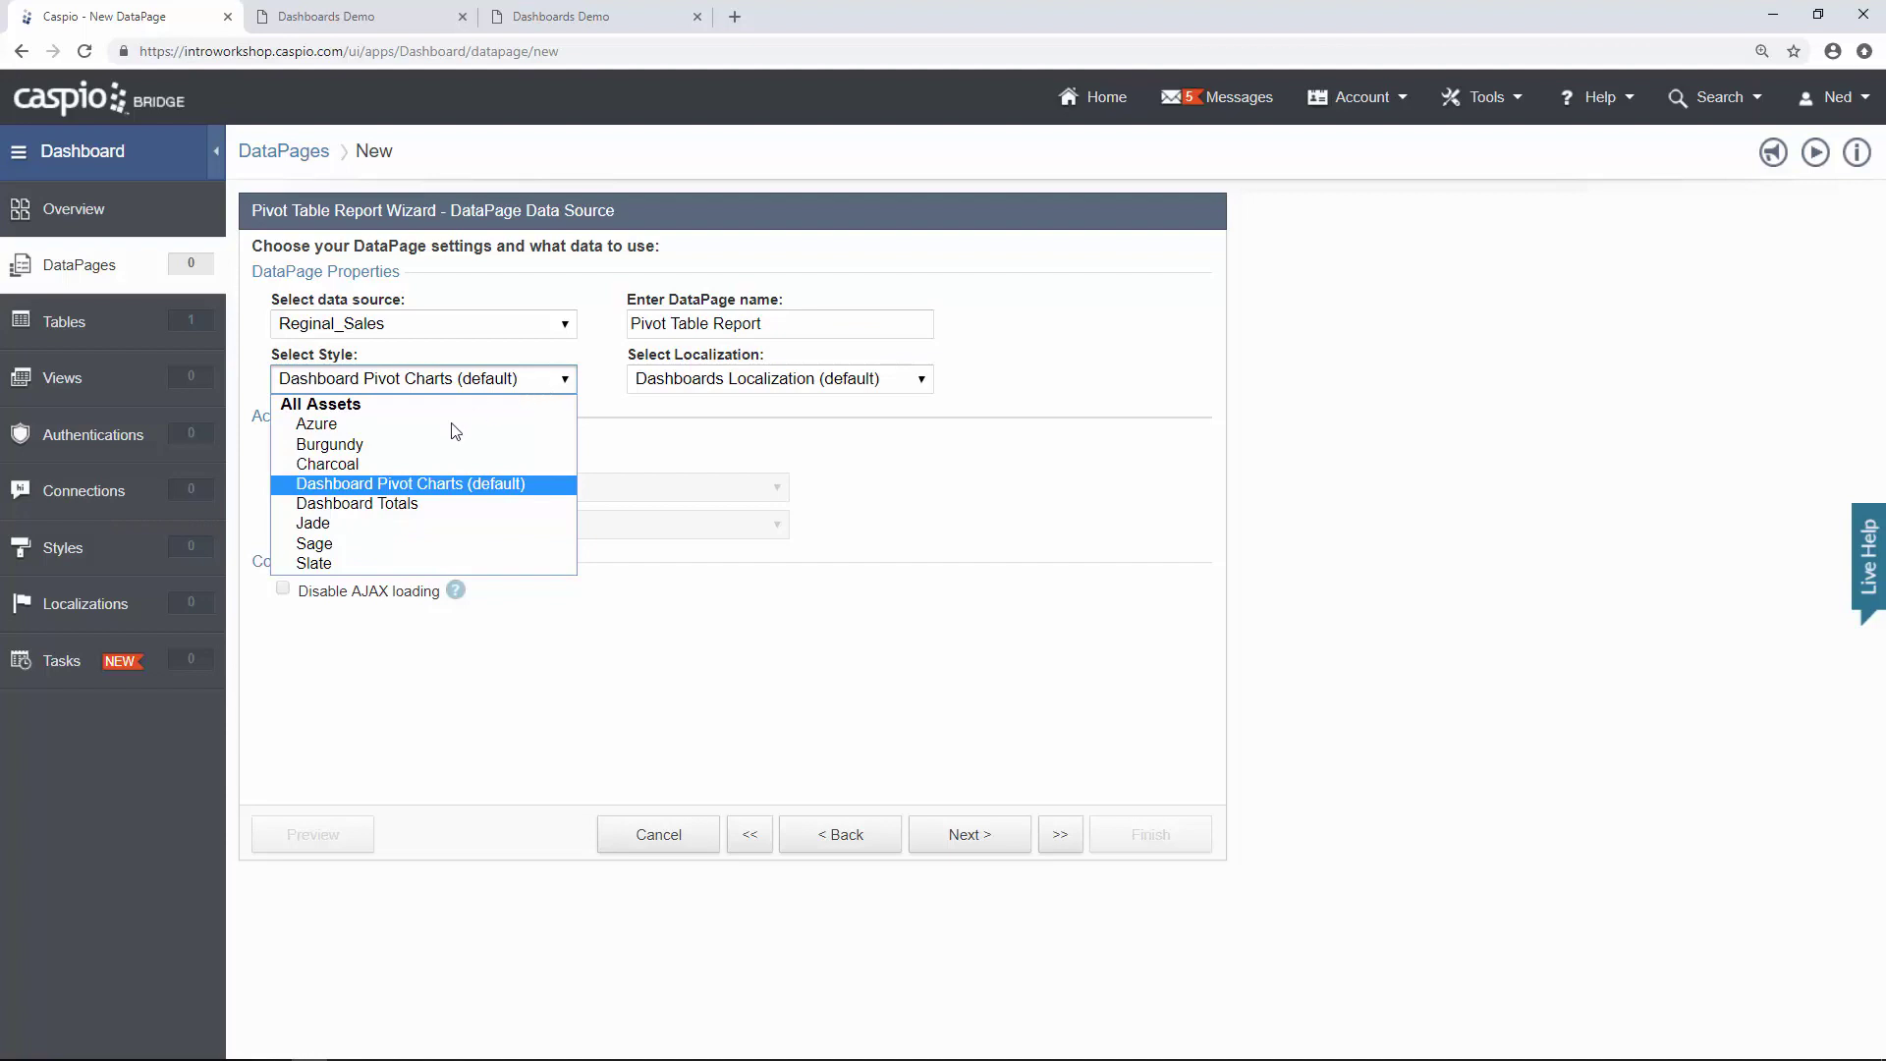
left_click(410, 488)
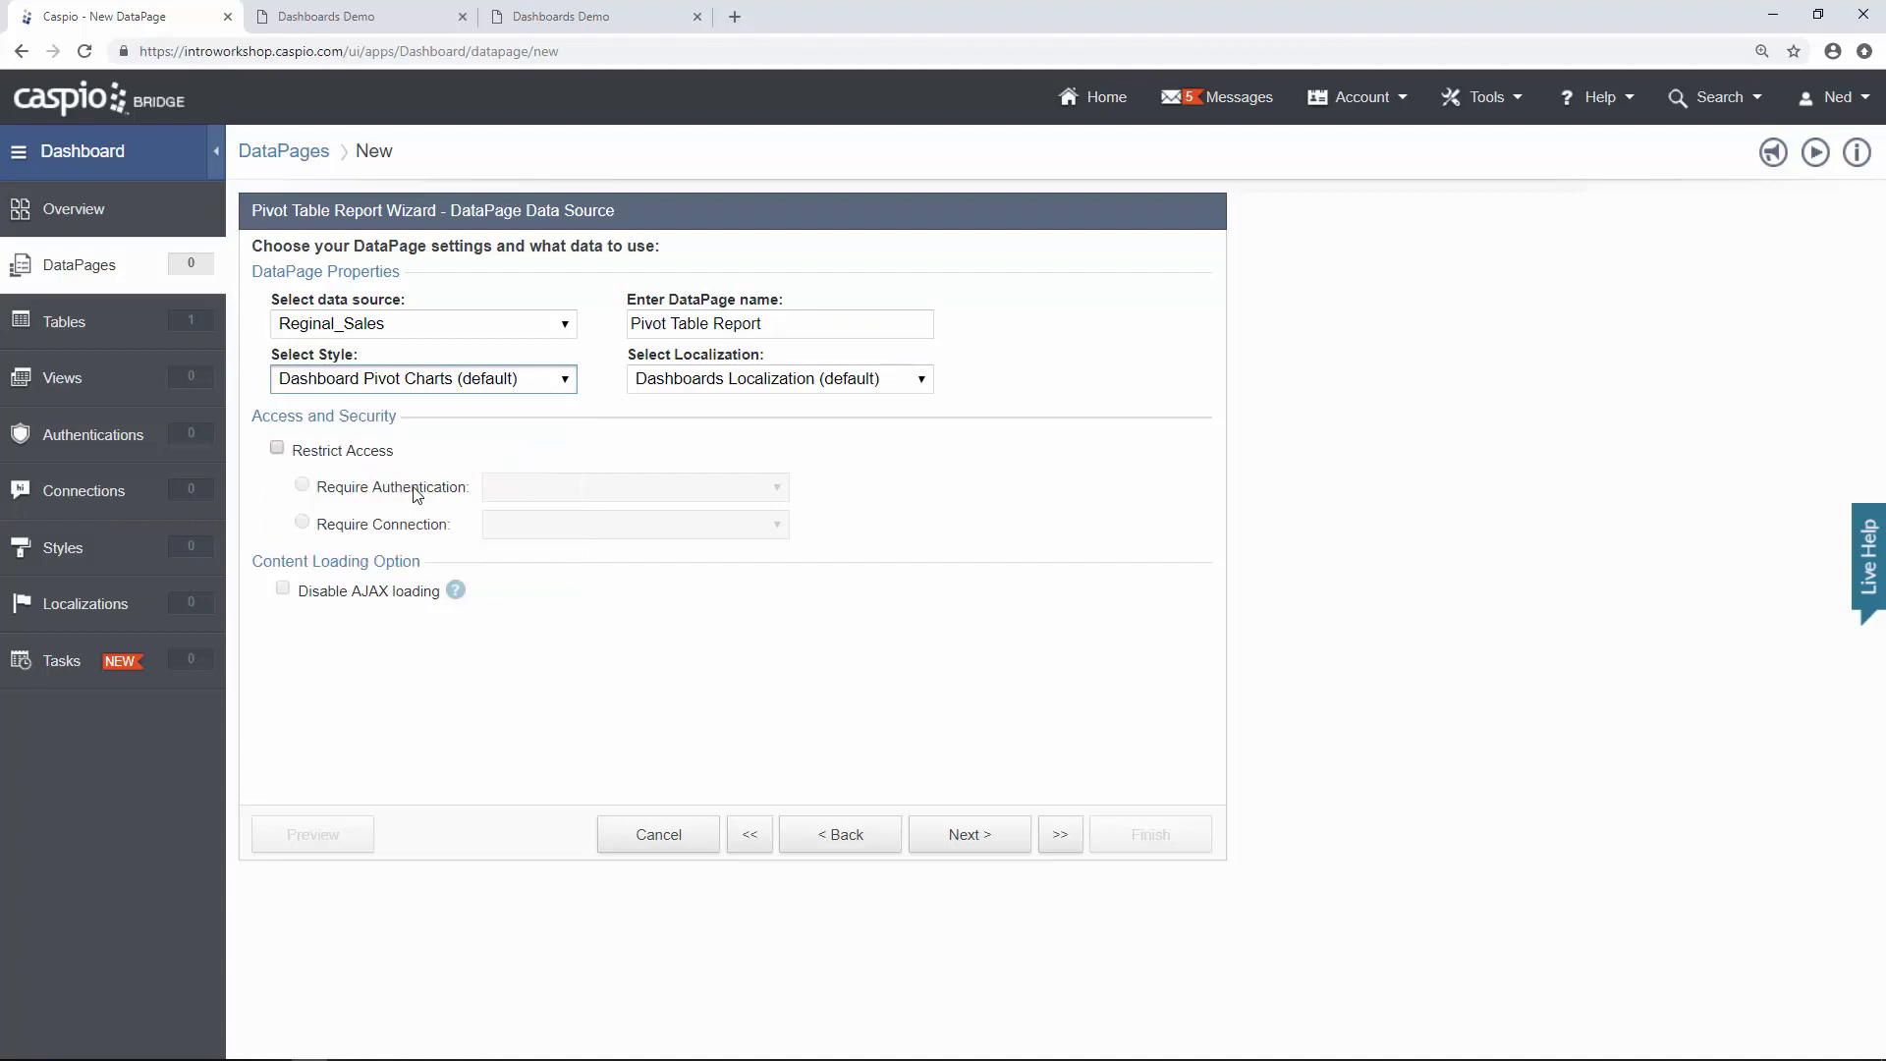
left_click(791, 383)
left_click(754, 449)
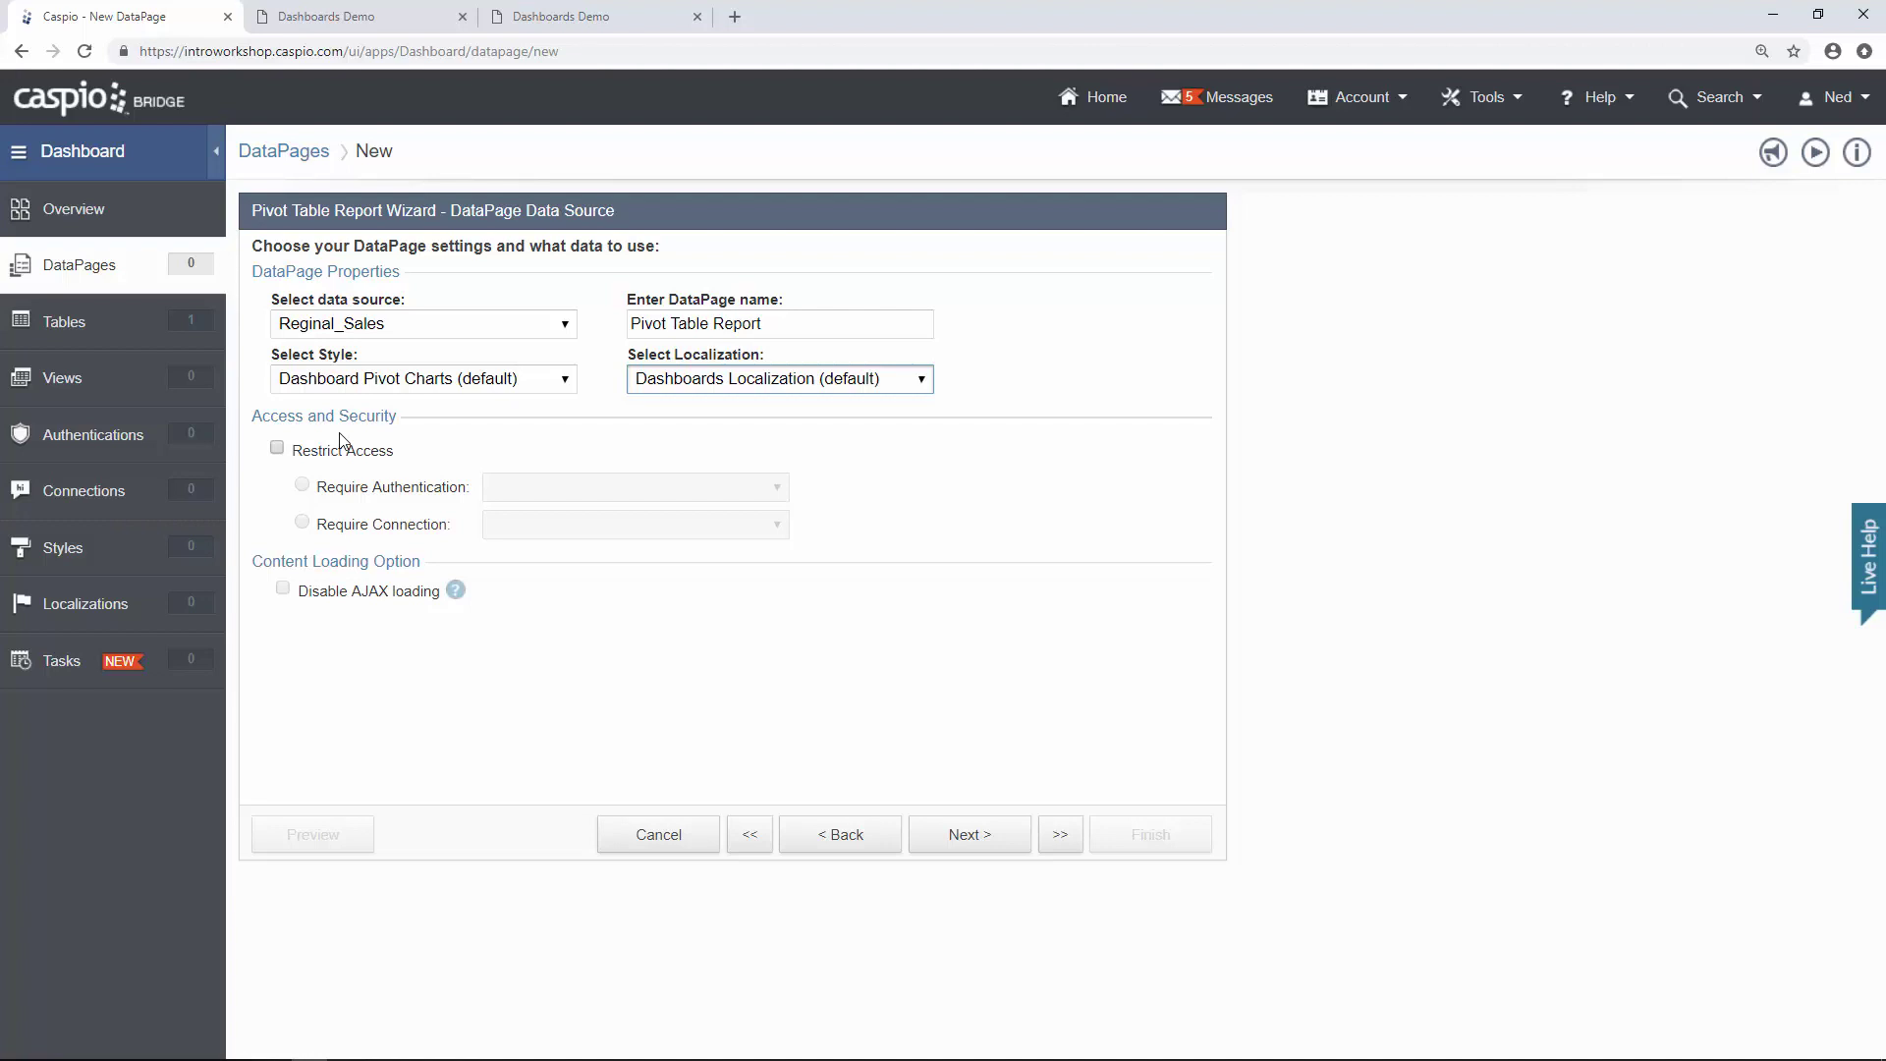
left_click(985, 837)
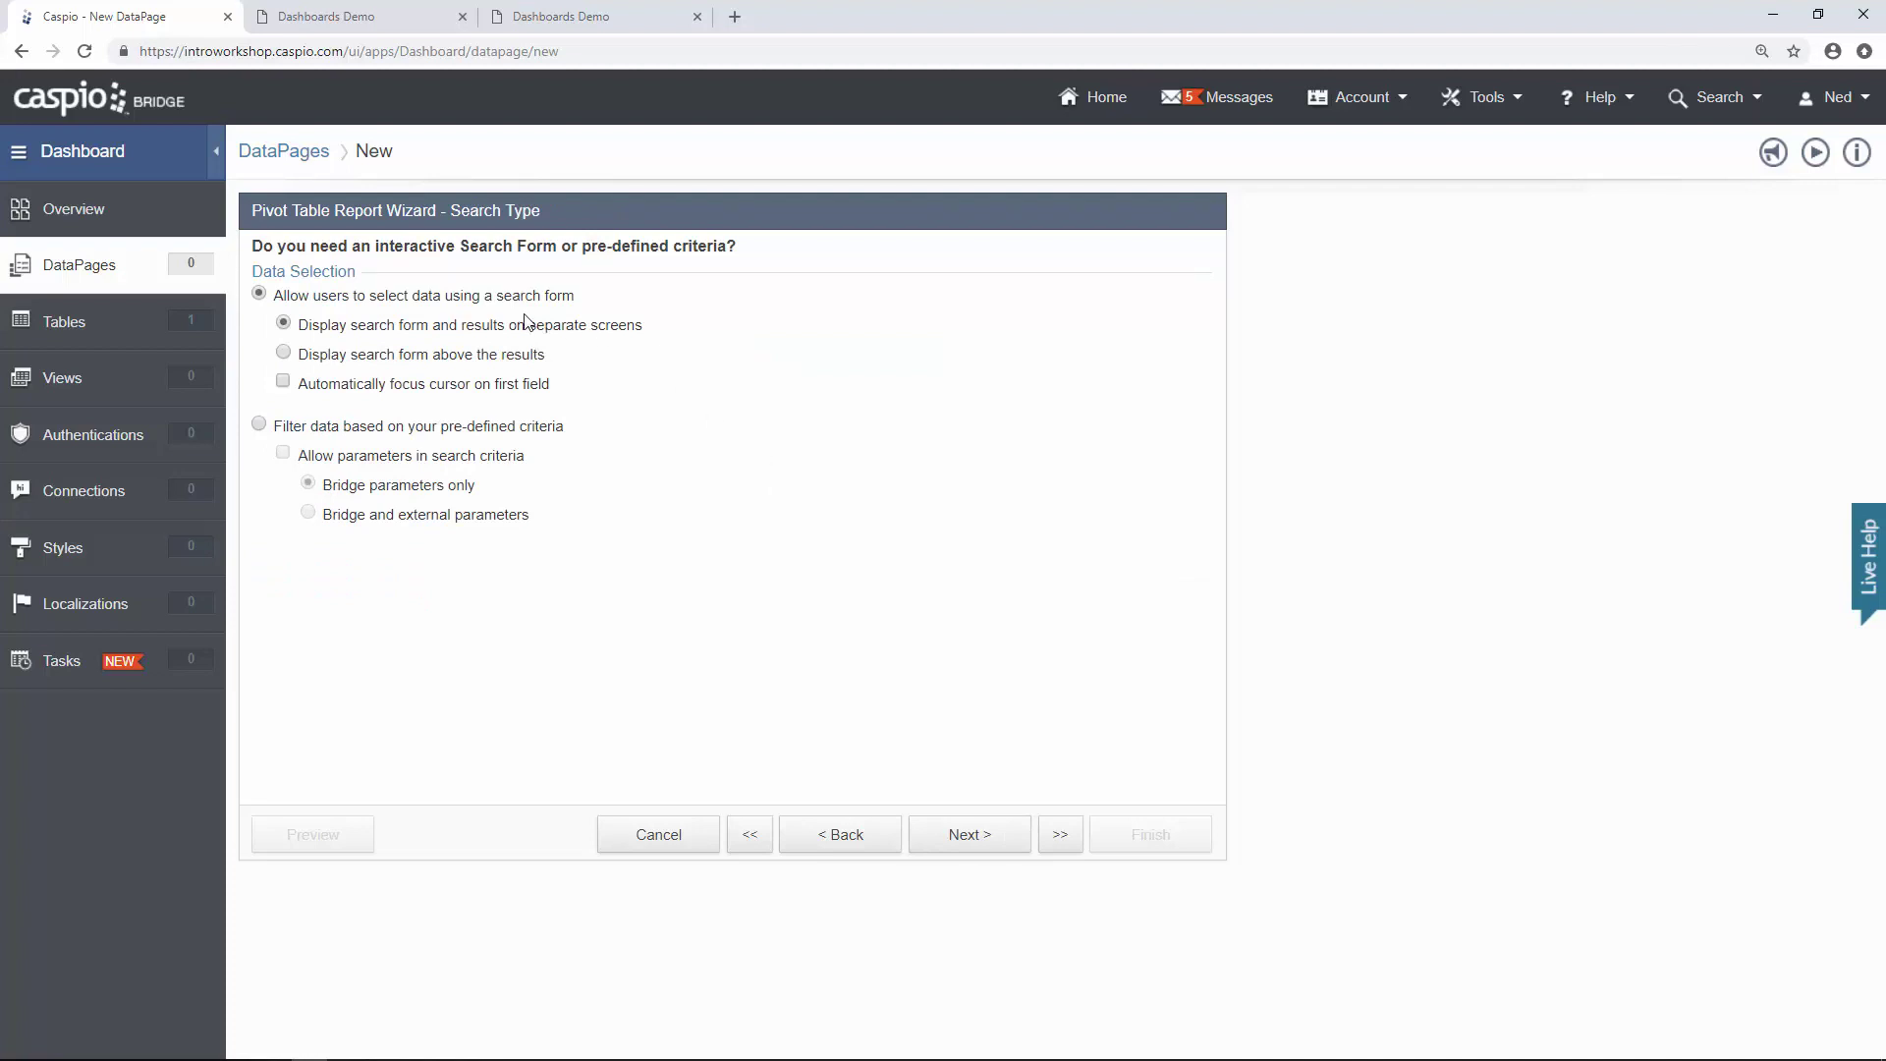
Have the report filter data by pre-defined criteria and continue without selecting any filtering fields.
left_click(377, 429)
left_click(985, 836)
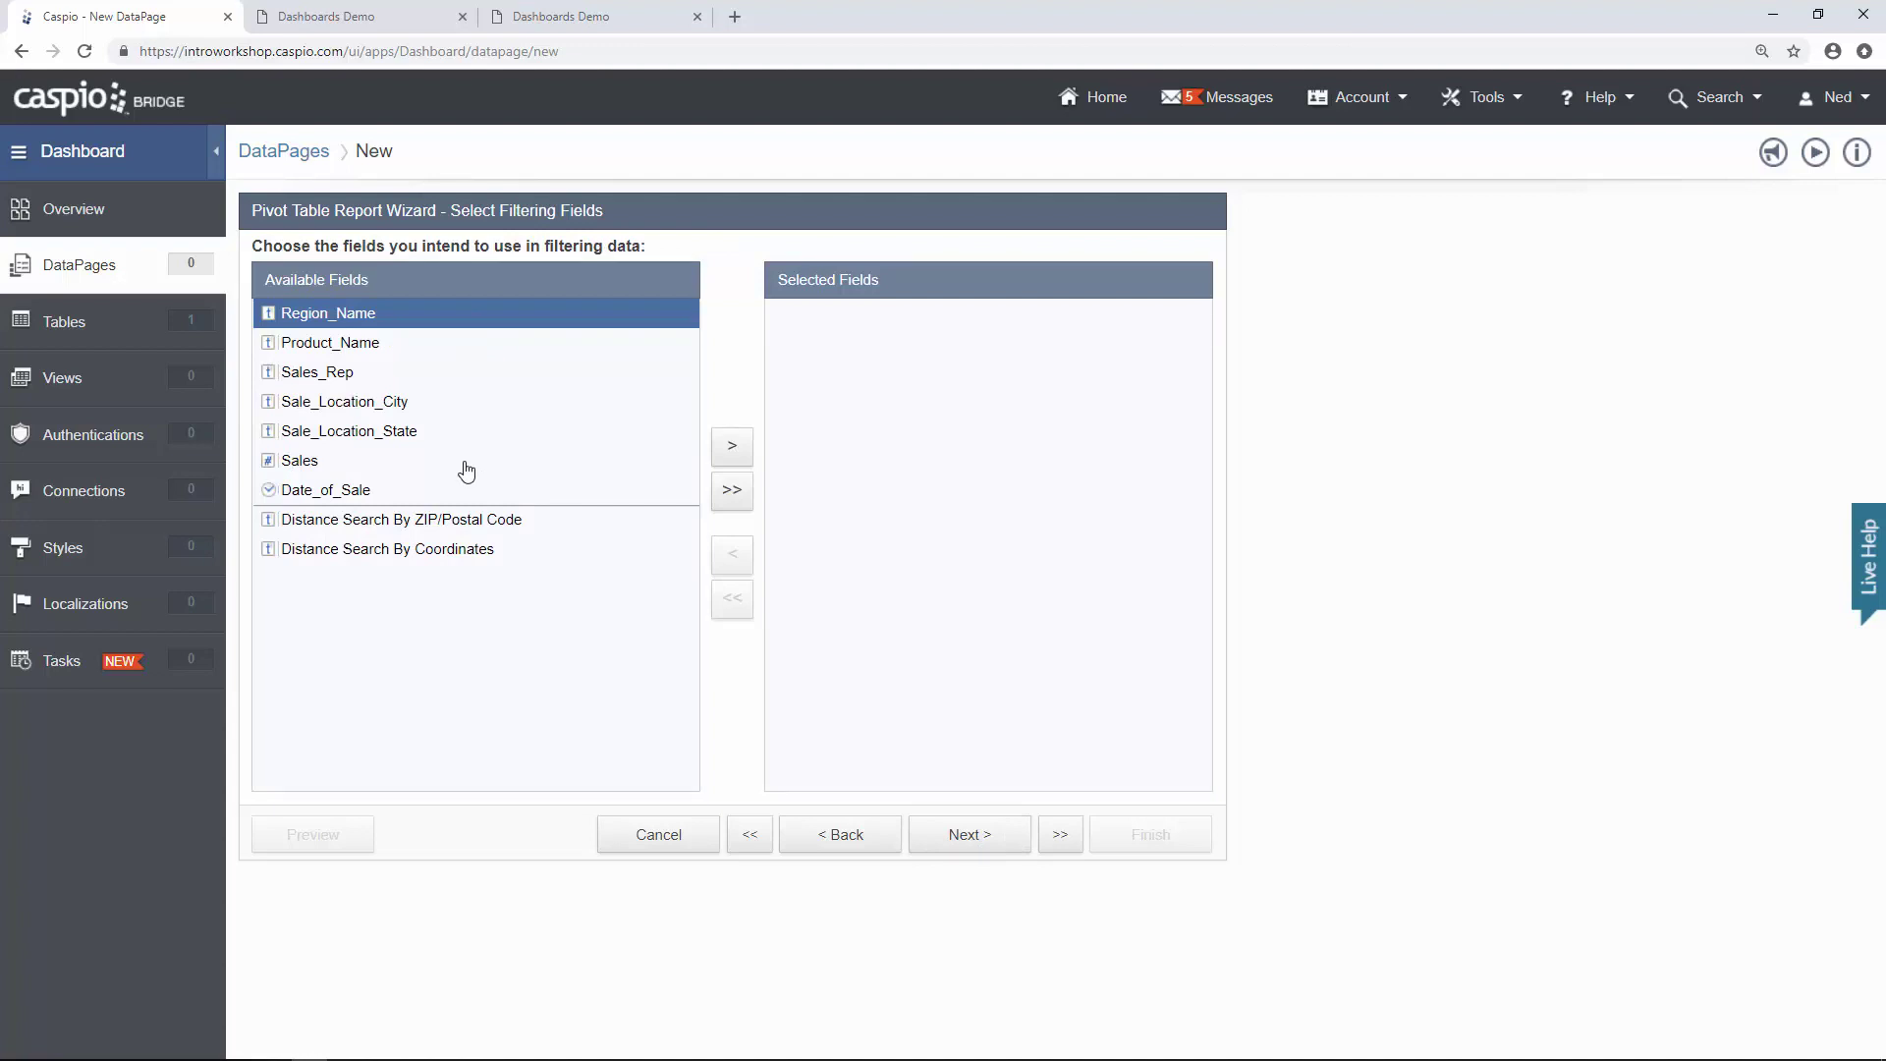
left_click(964, 838)
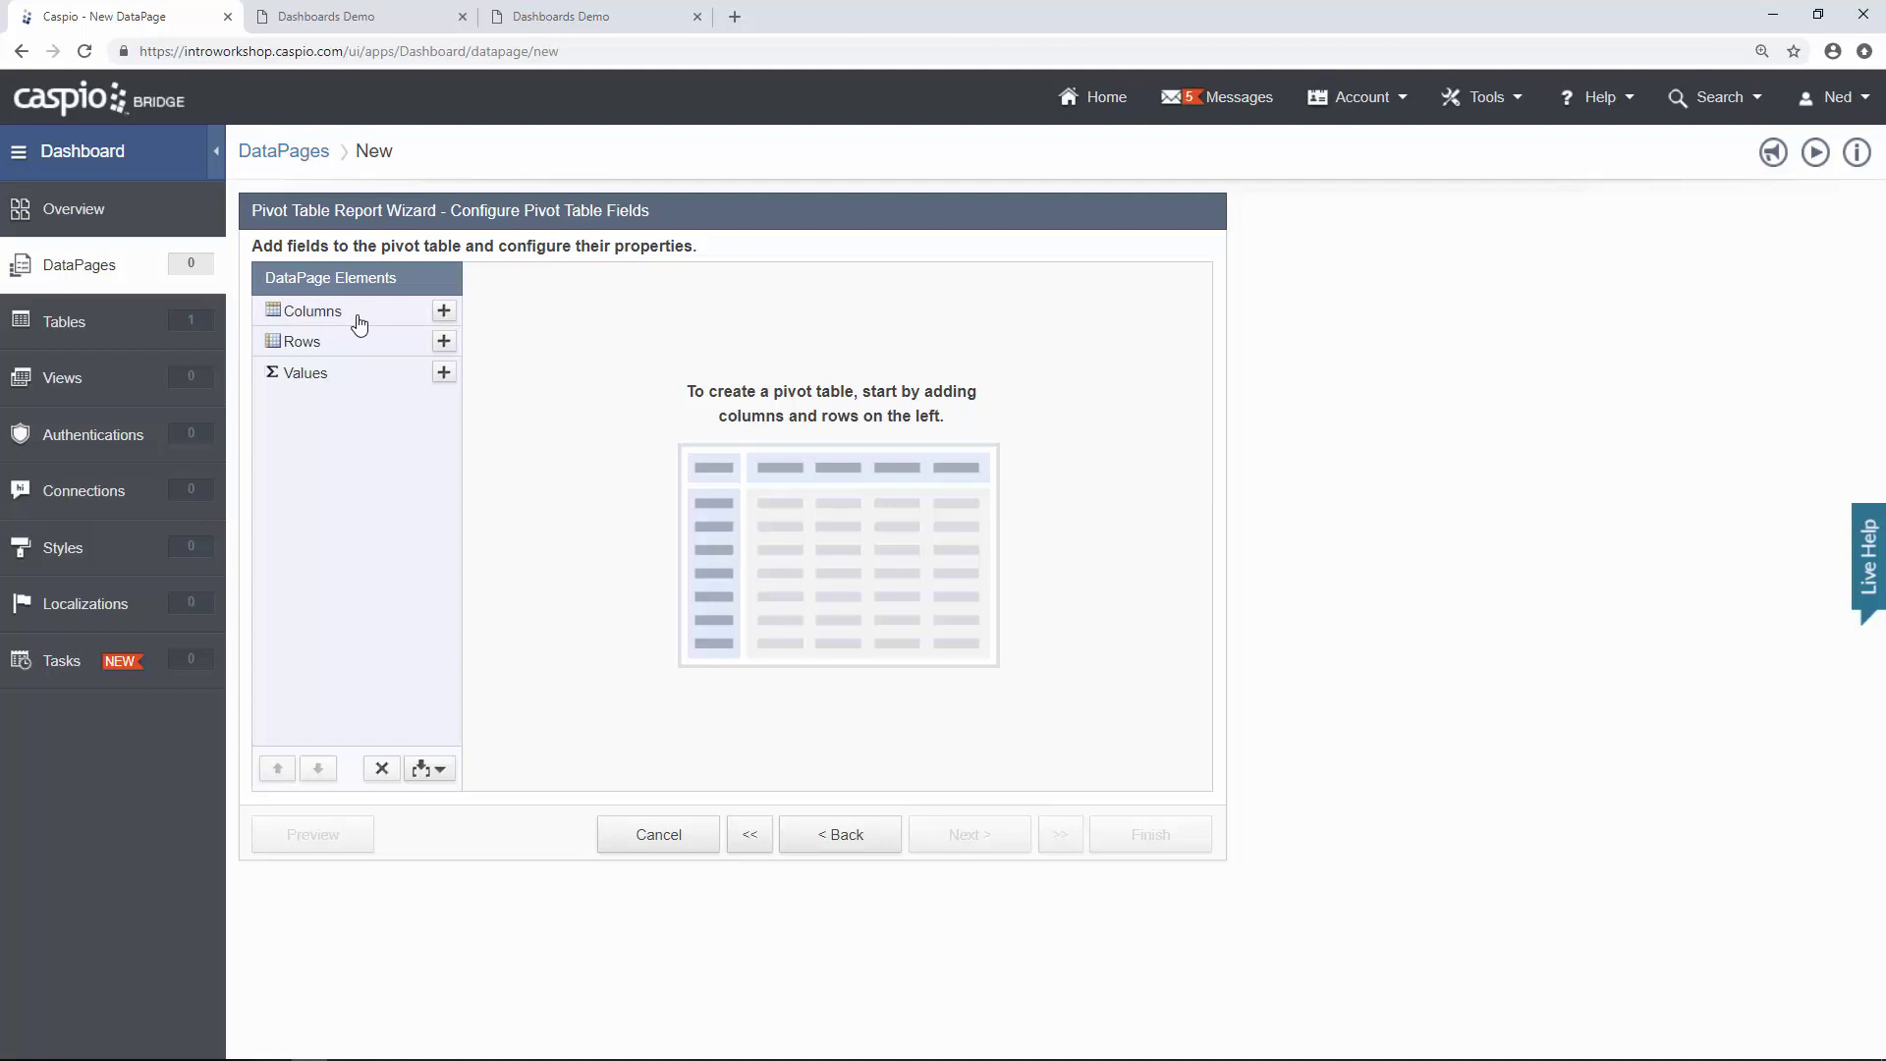
Add Date_of_Sale as the pivot table's column field and group it by a Month date rollup.
left_click(444, 313)
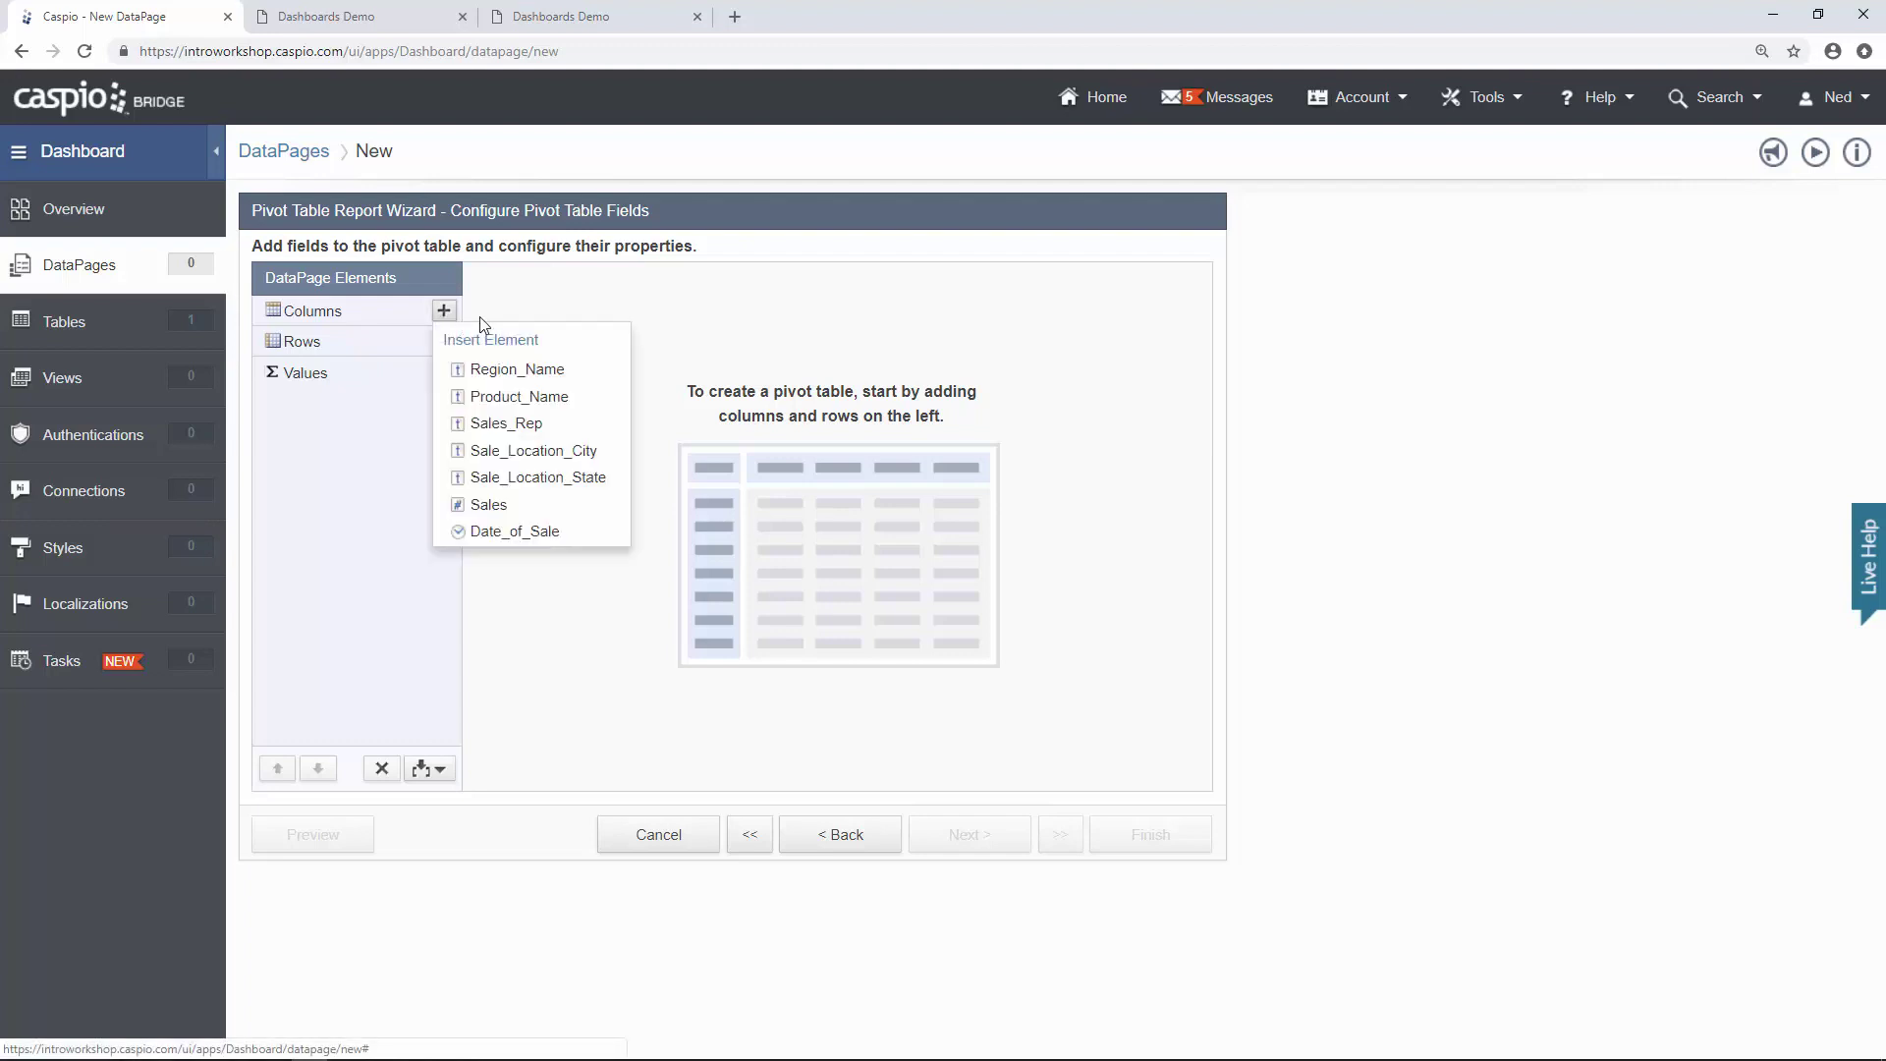
left_click(513, 530)
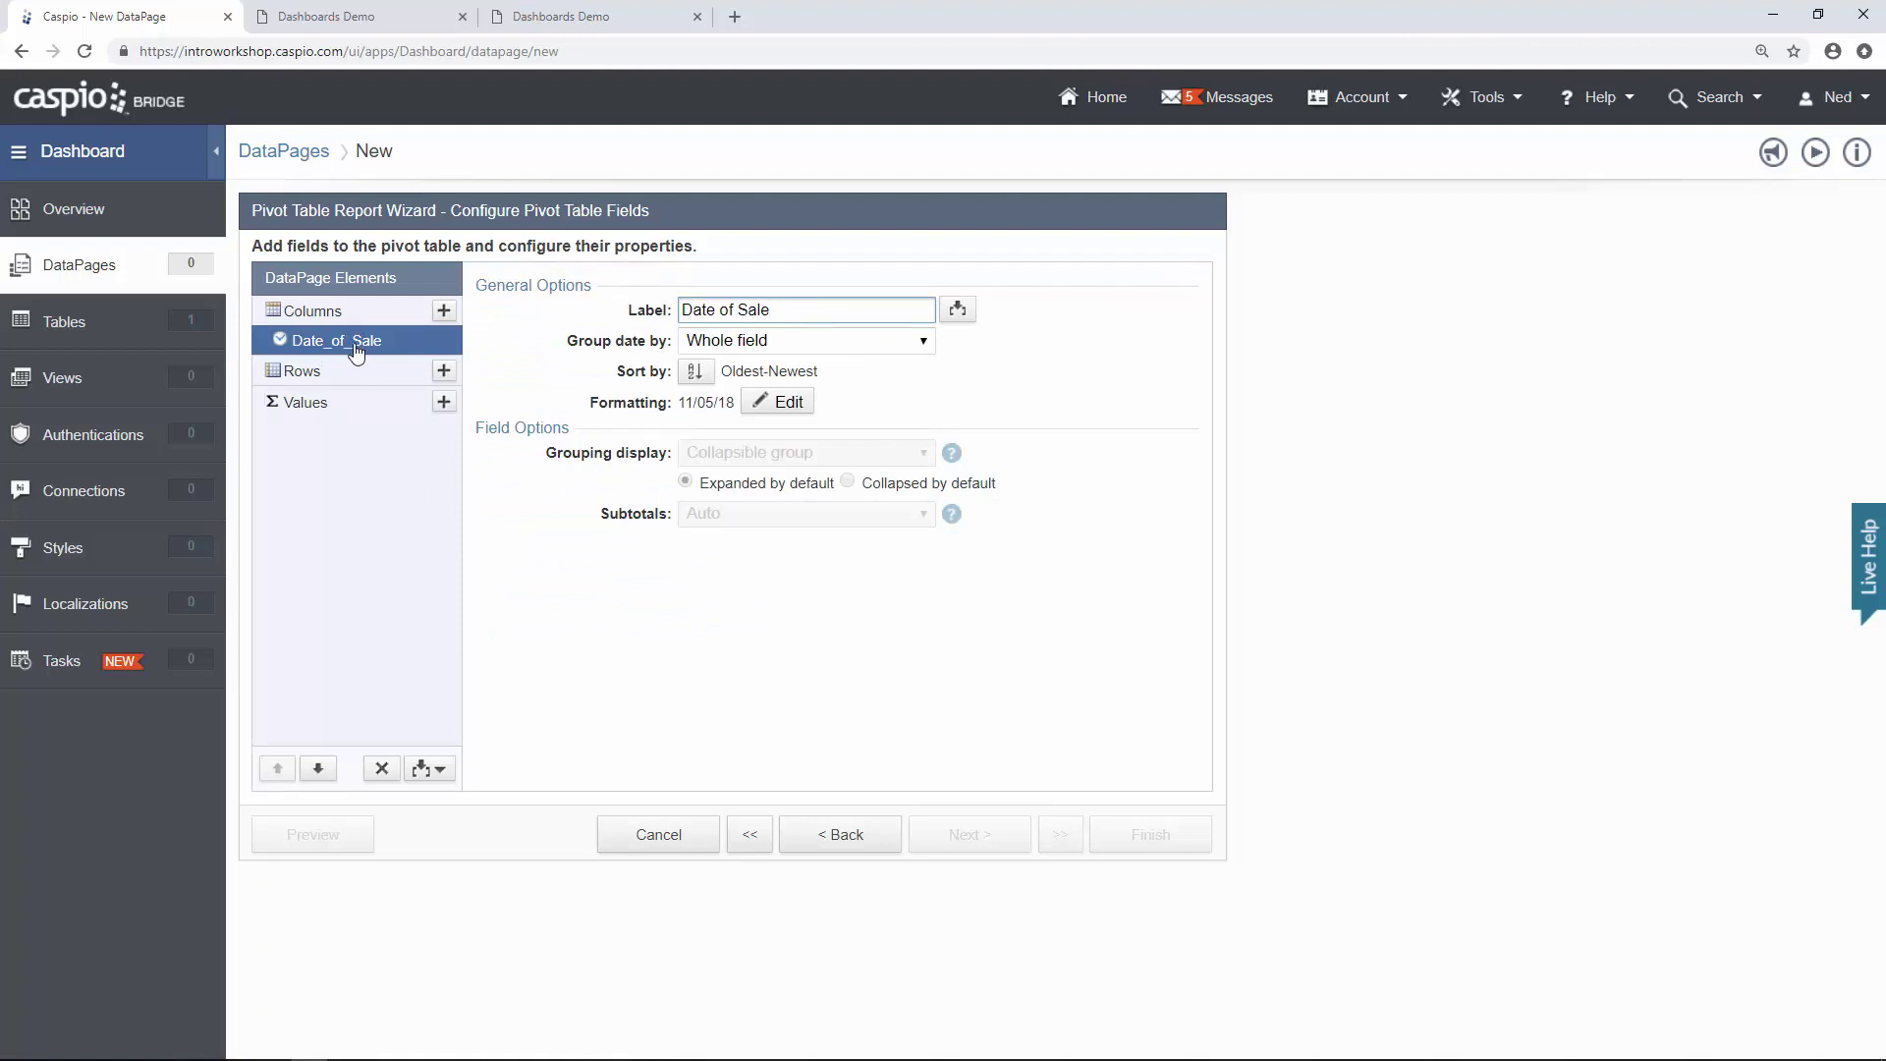
left_click(732, 349)
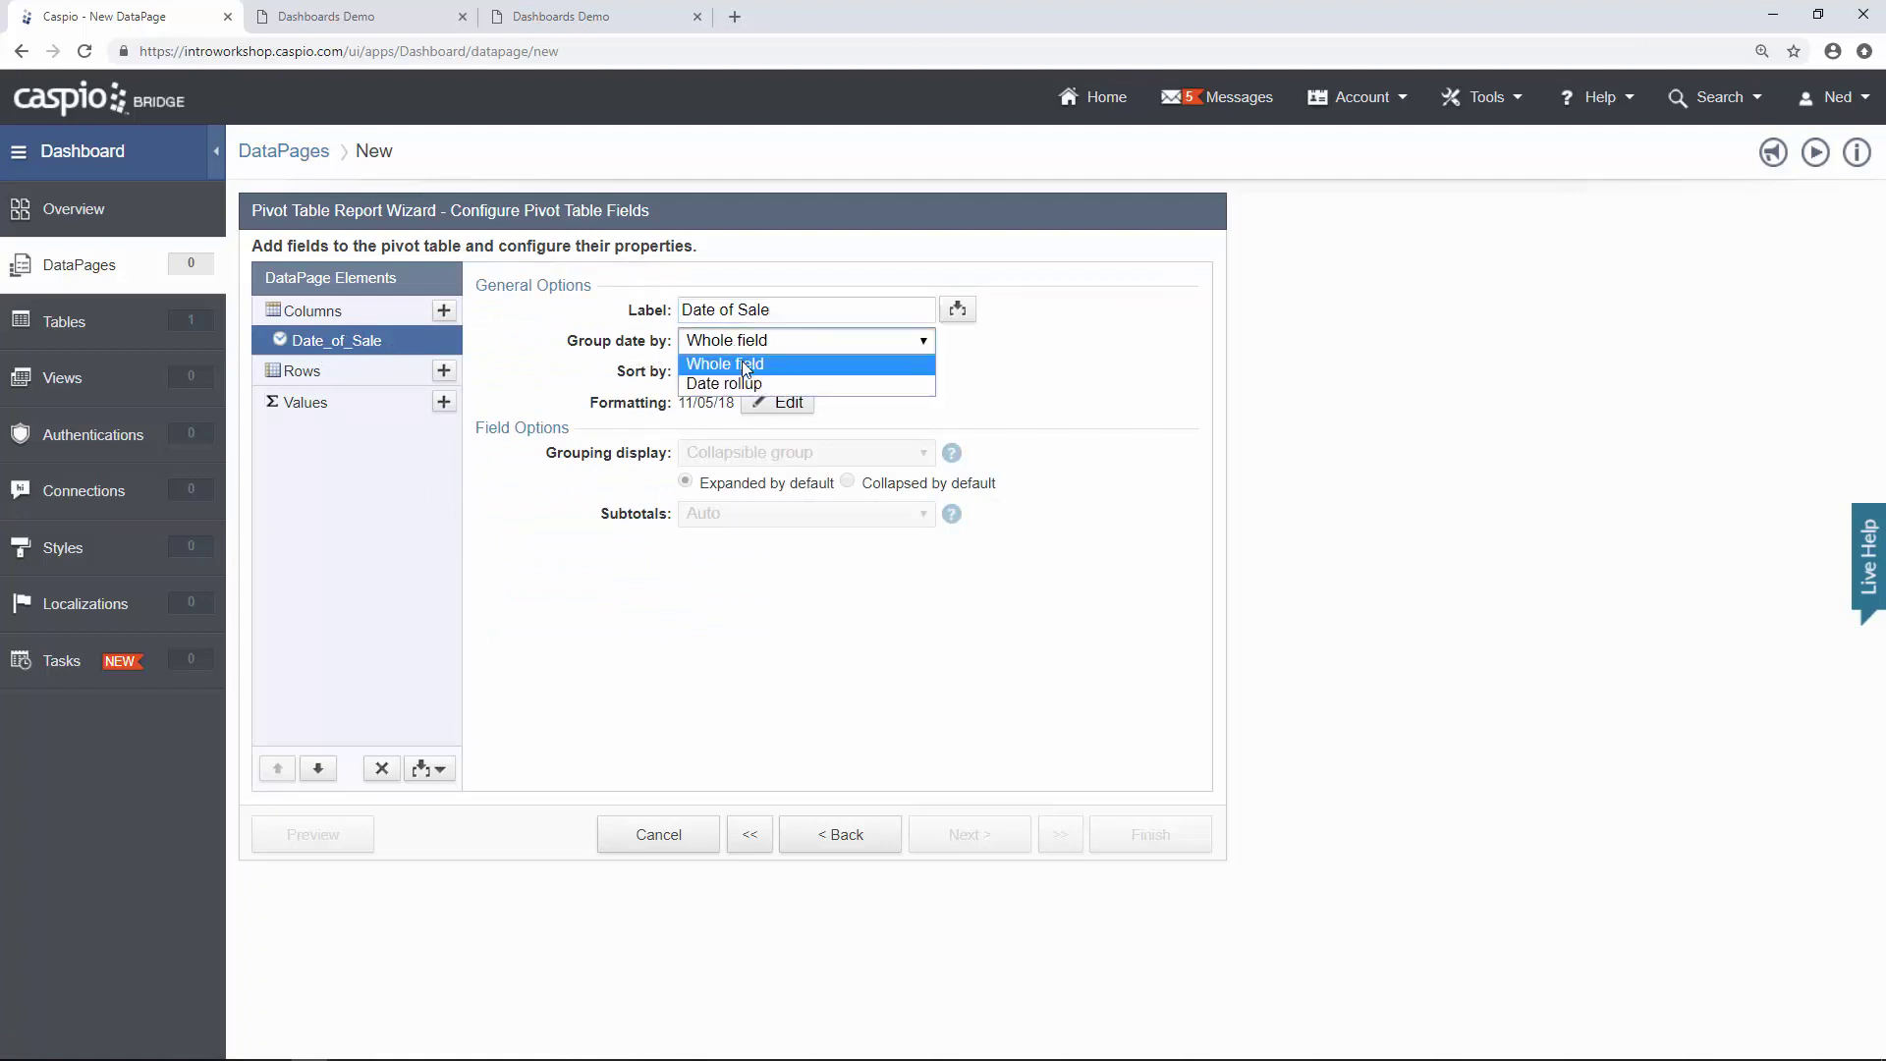
left_click(728, 385)
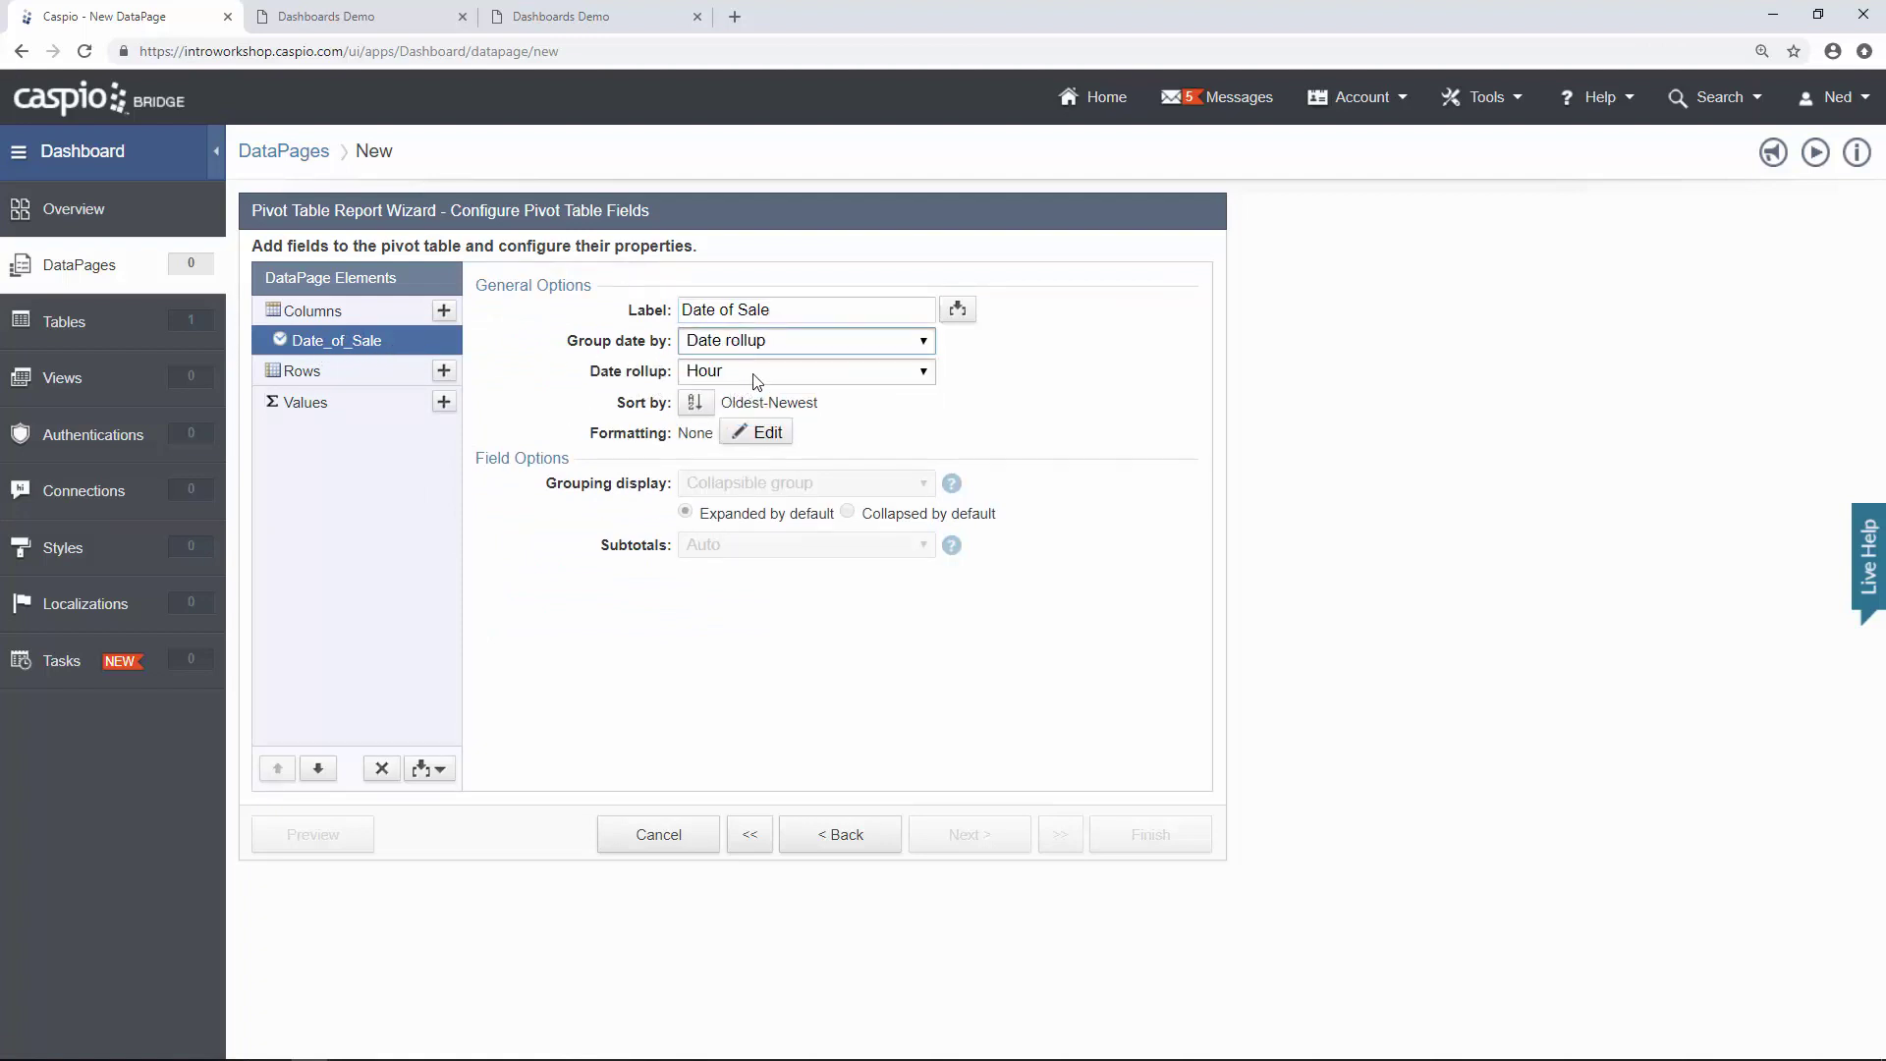
left_click(752, 370)
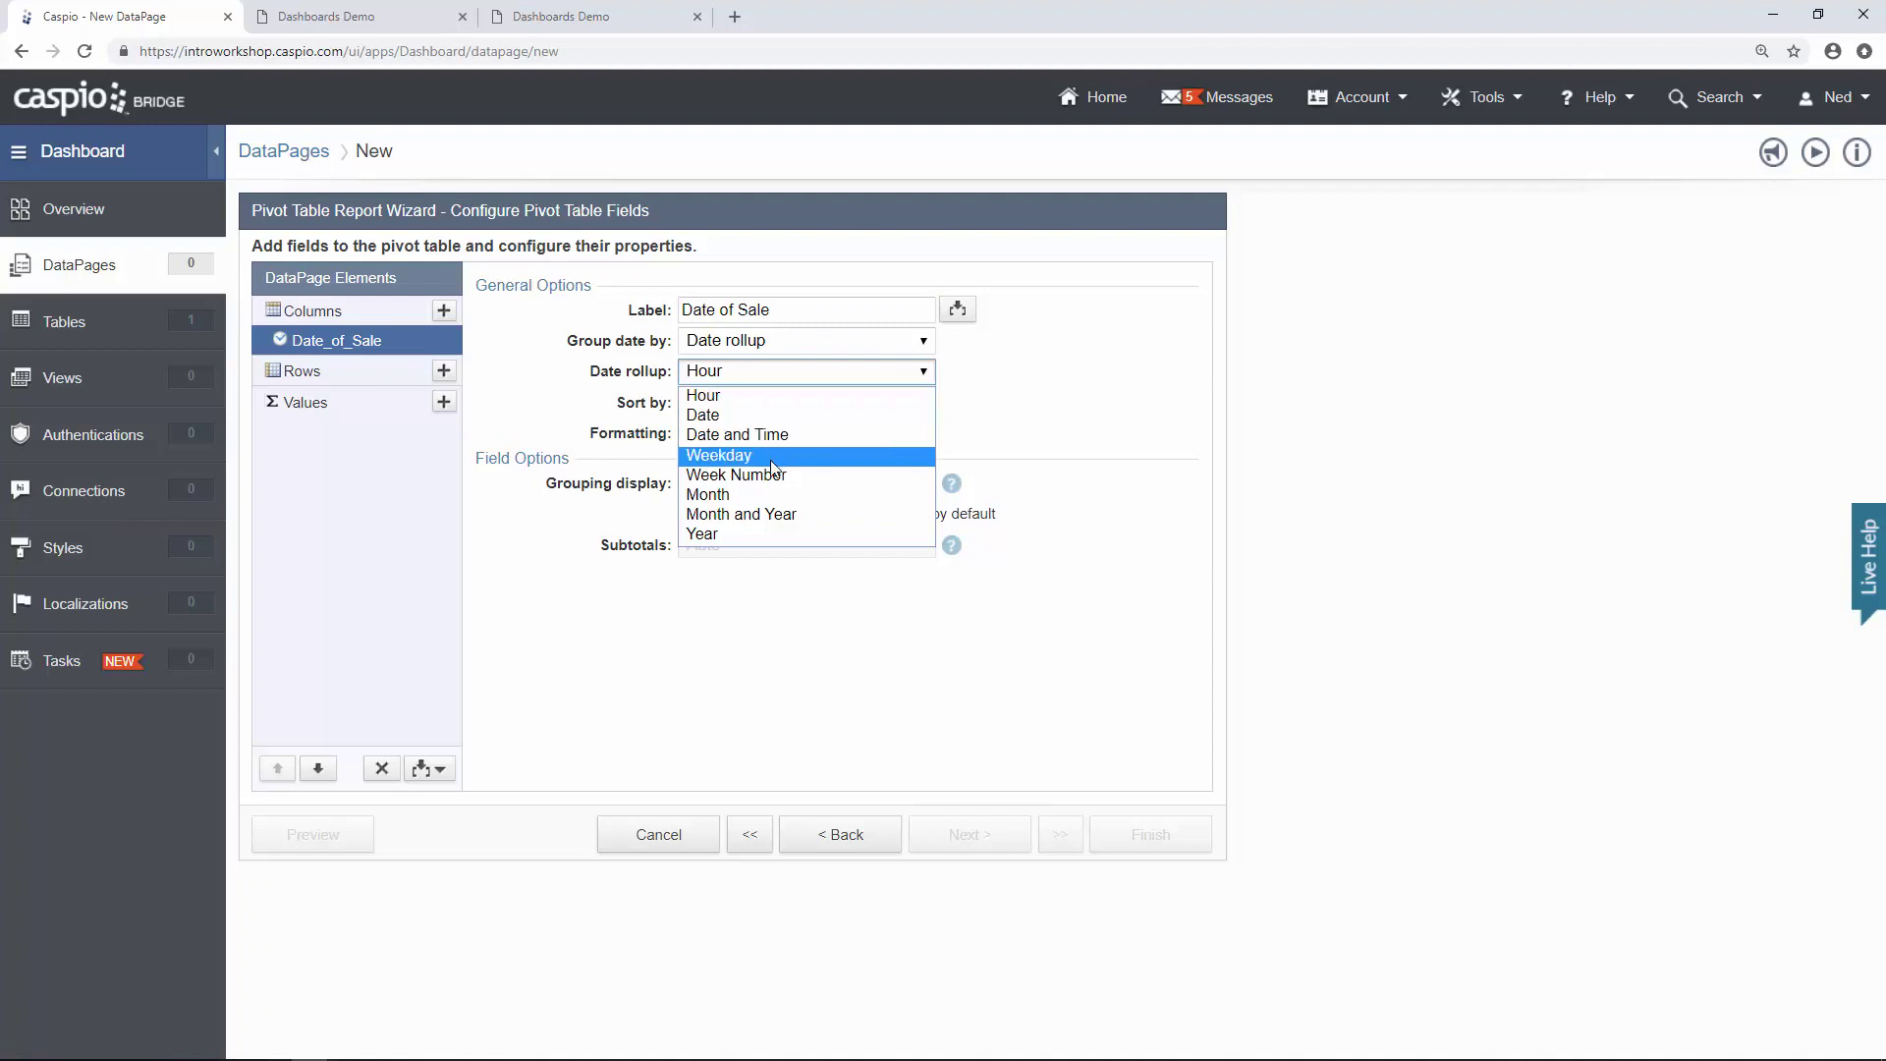
left_click(762, 494)
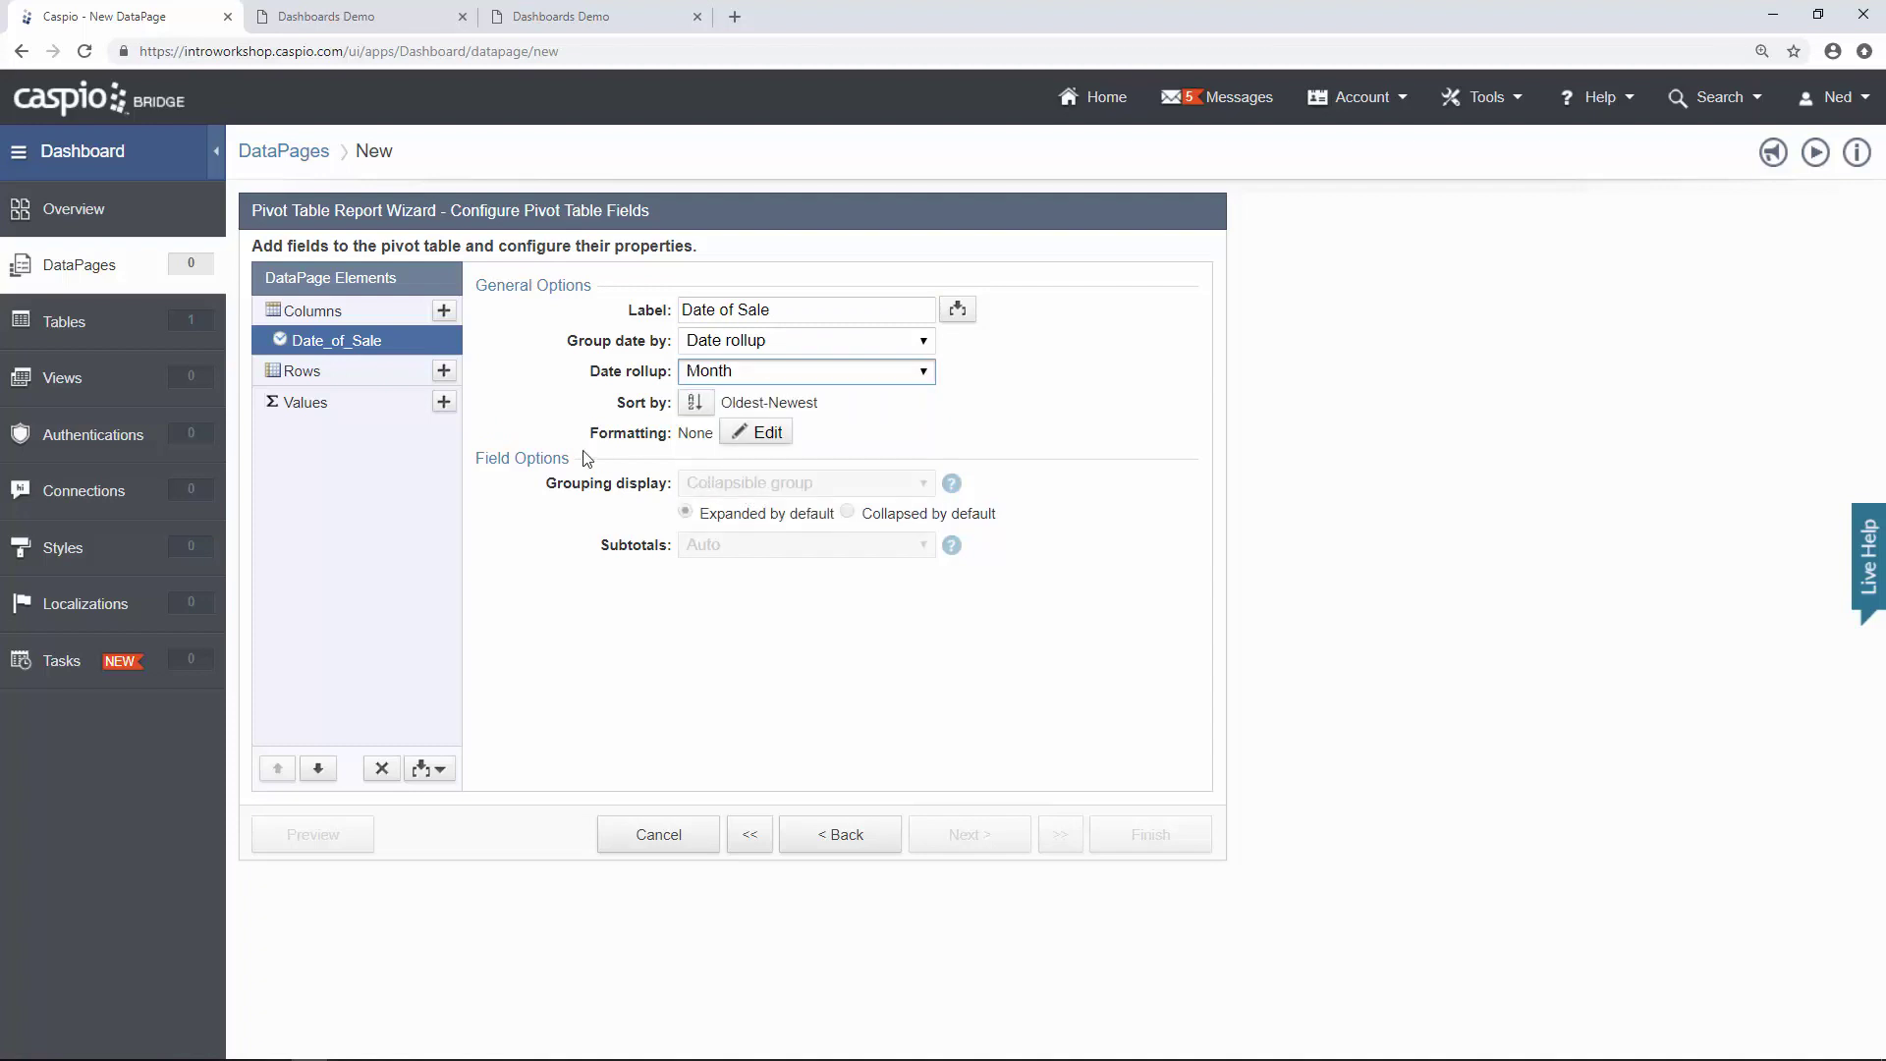
Add Region_Name as the row field and Sales as the summed value with no calculation, and continue to the pivot table options.
left_click(445, 374)
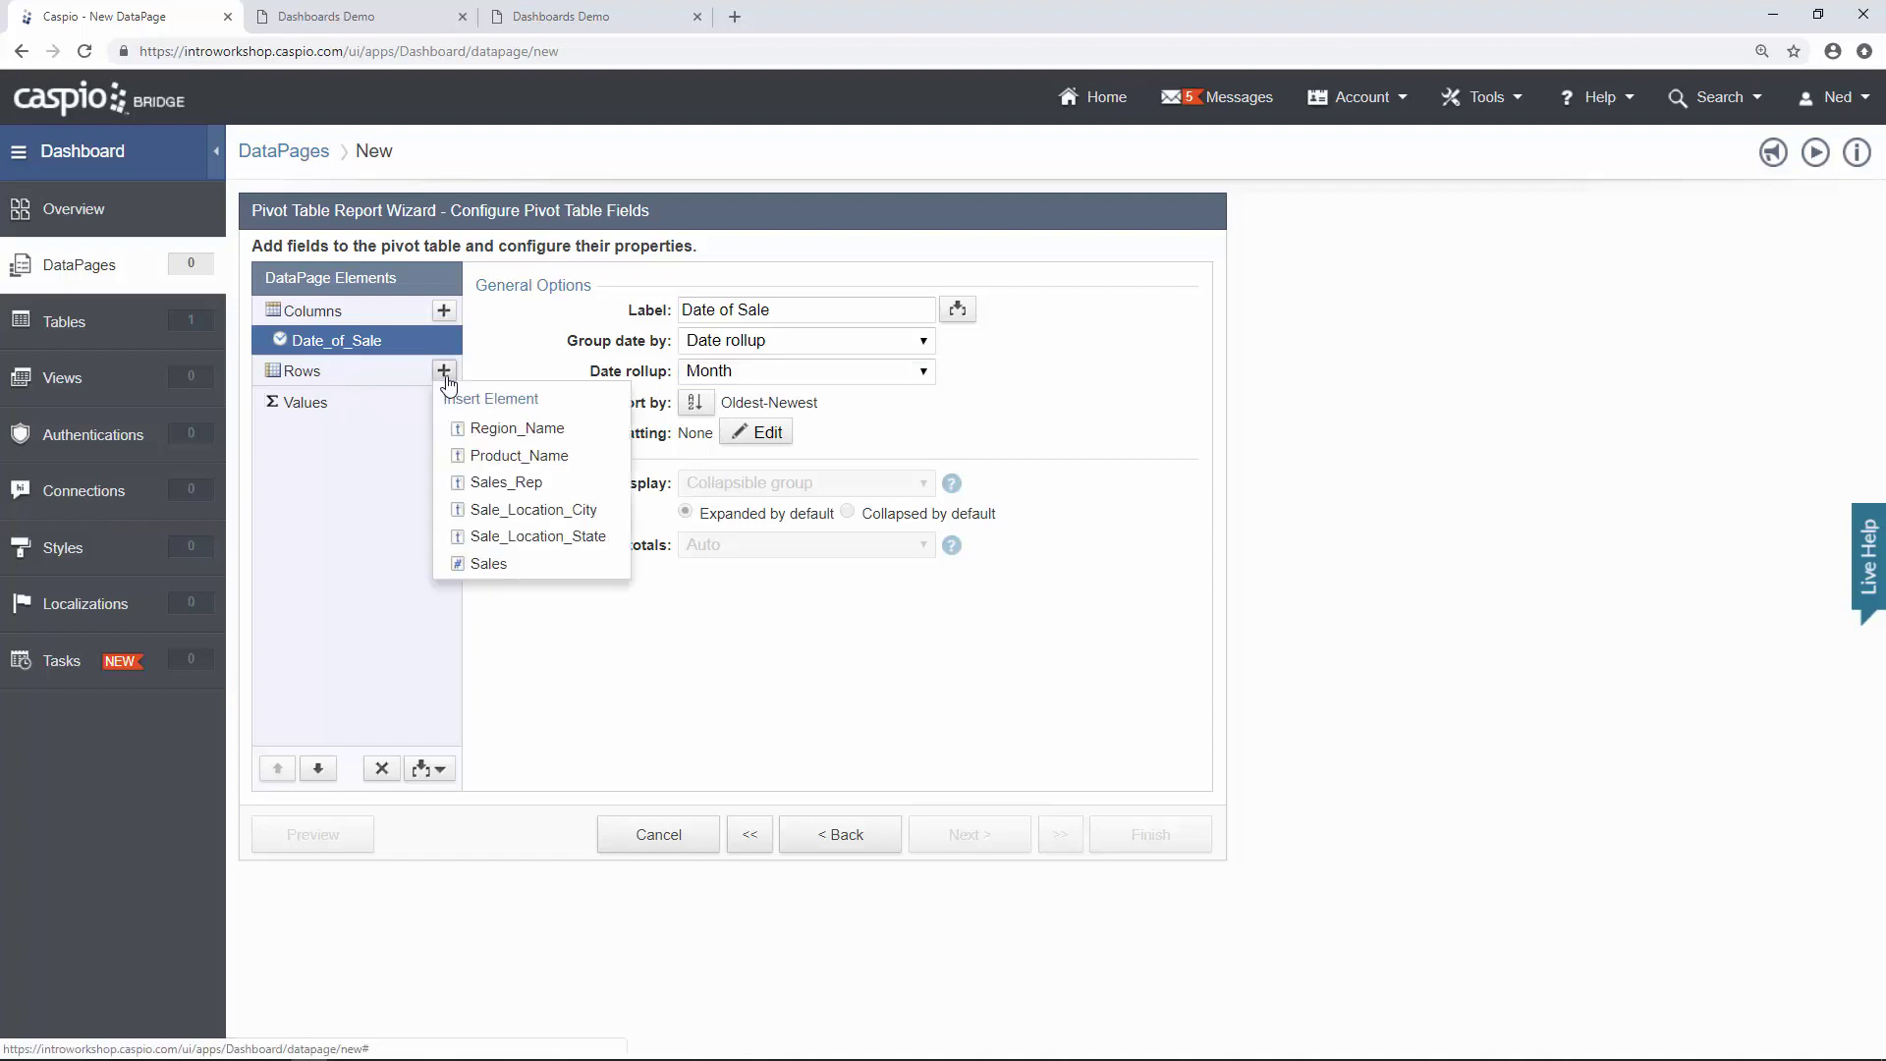
left_click(511, 429)
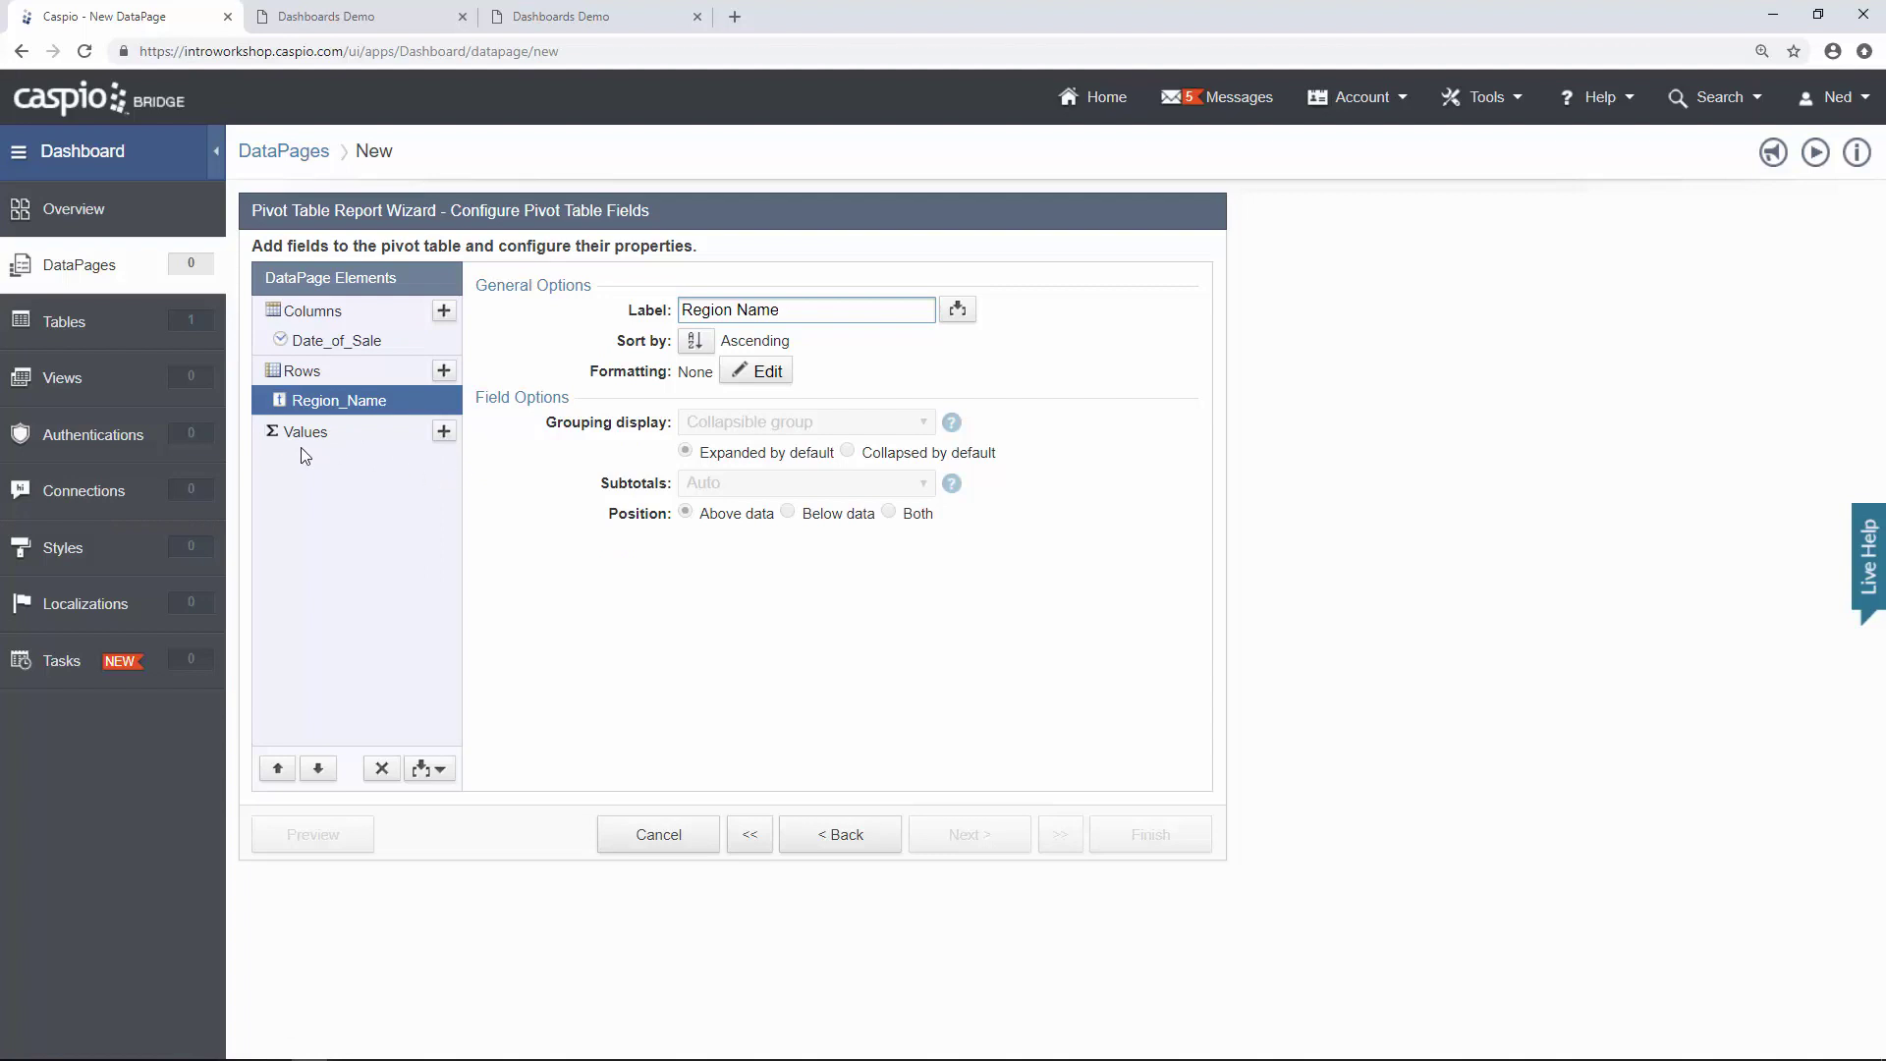
left_click(444, 431)
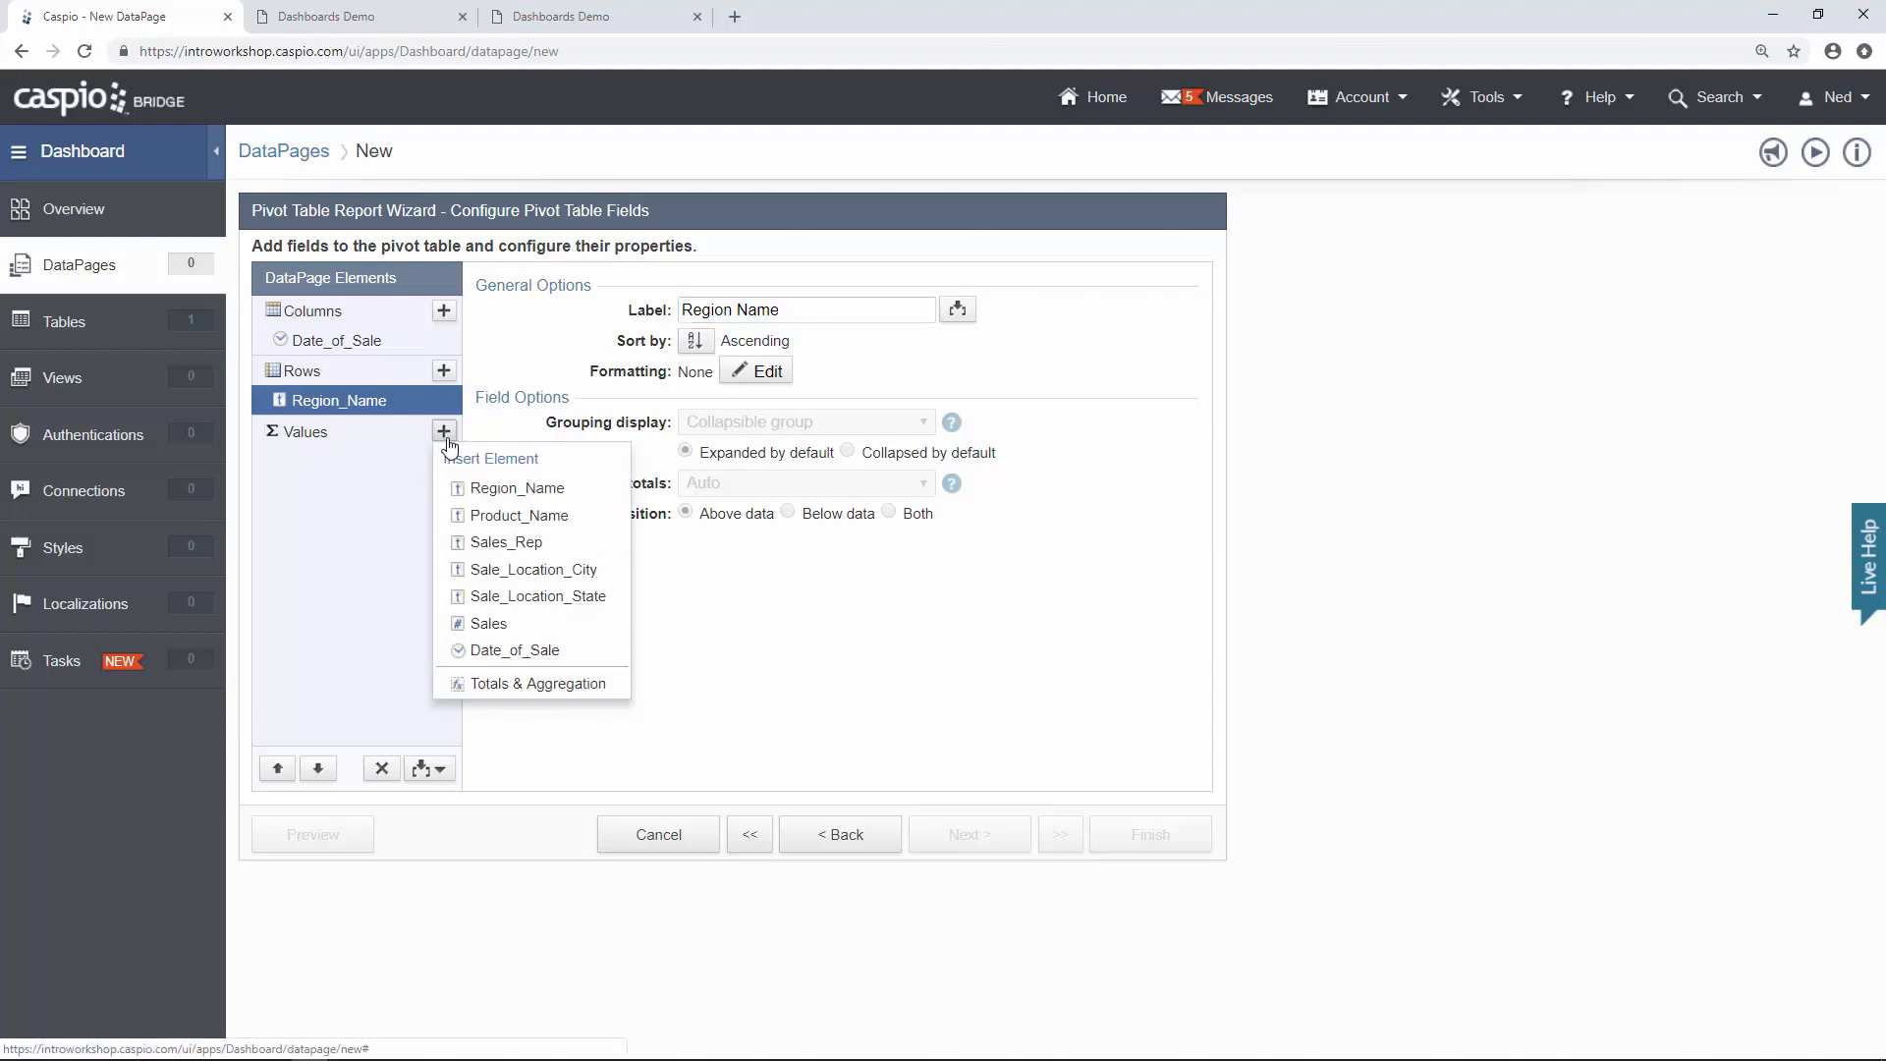
left_click(524, 622)
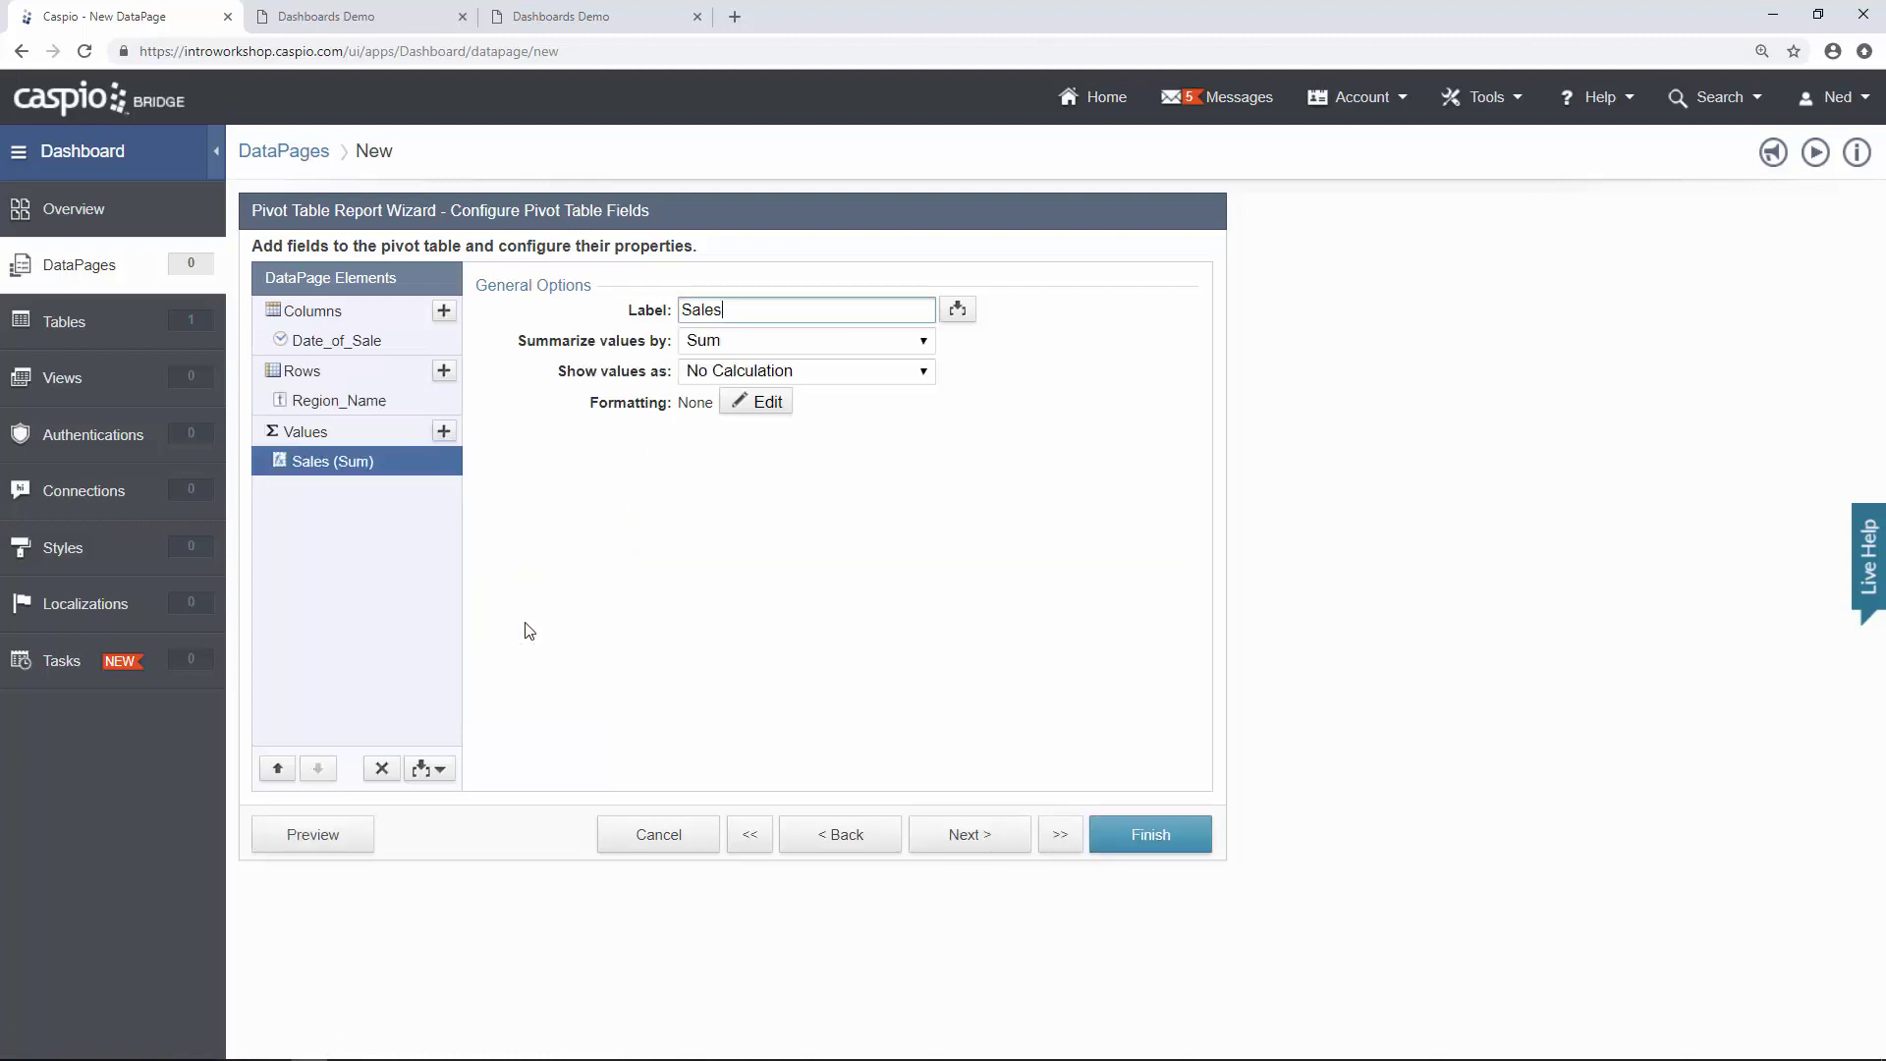
left_click(847, 374)
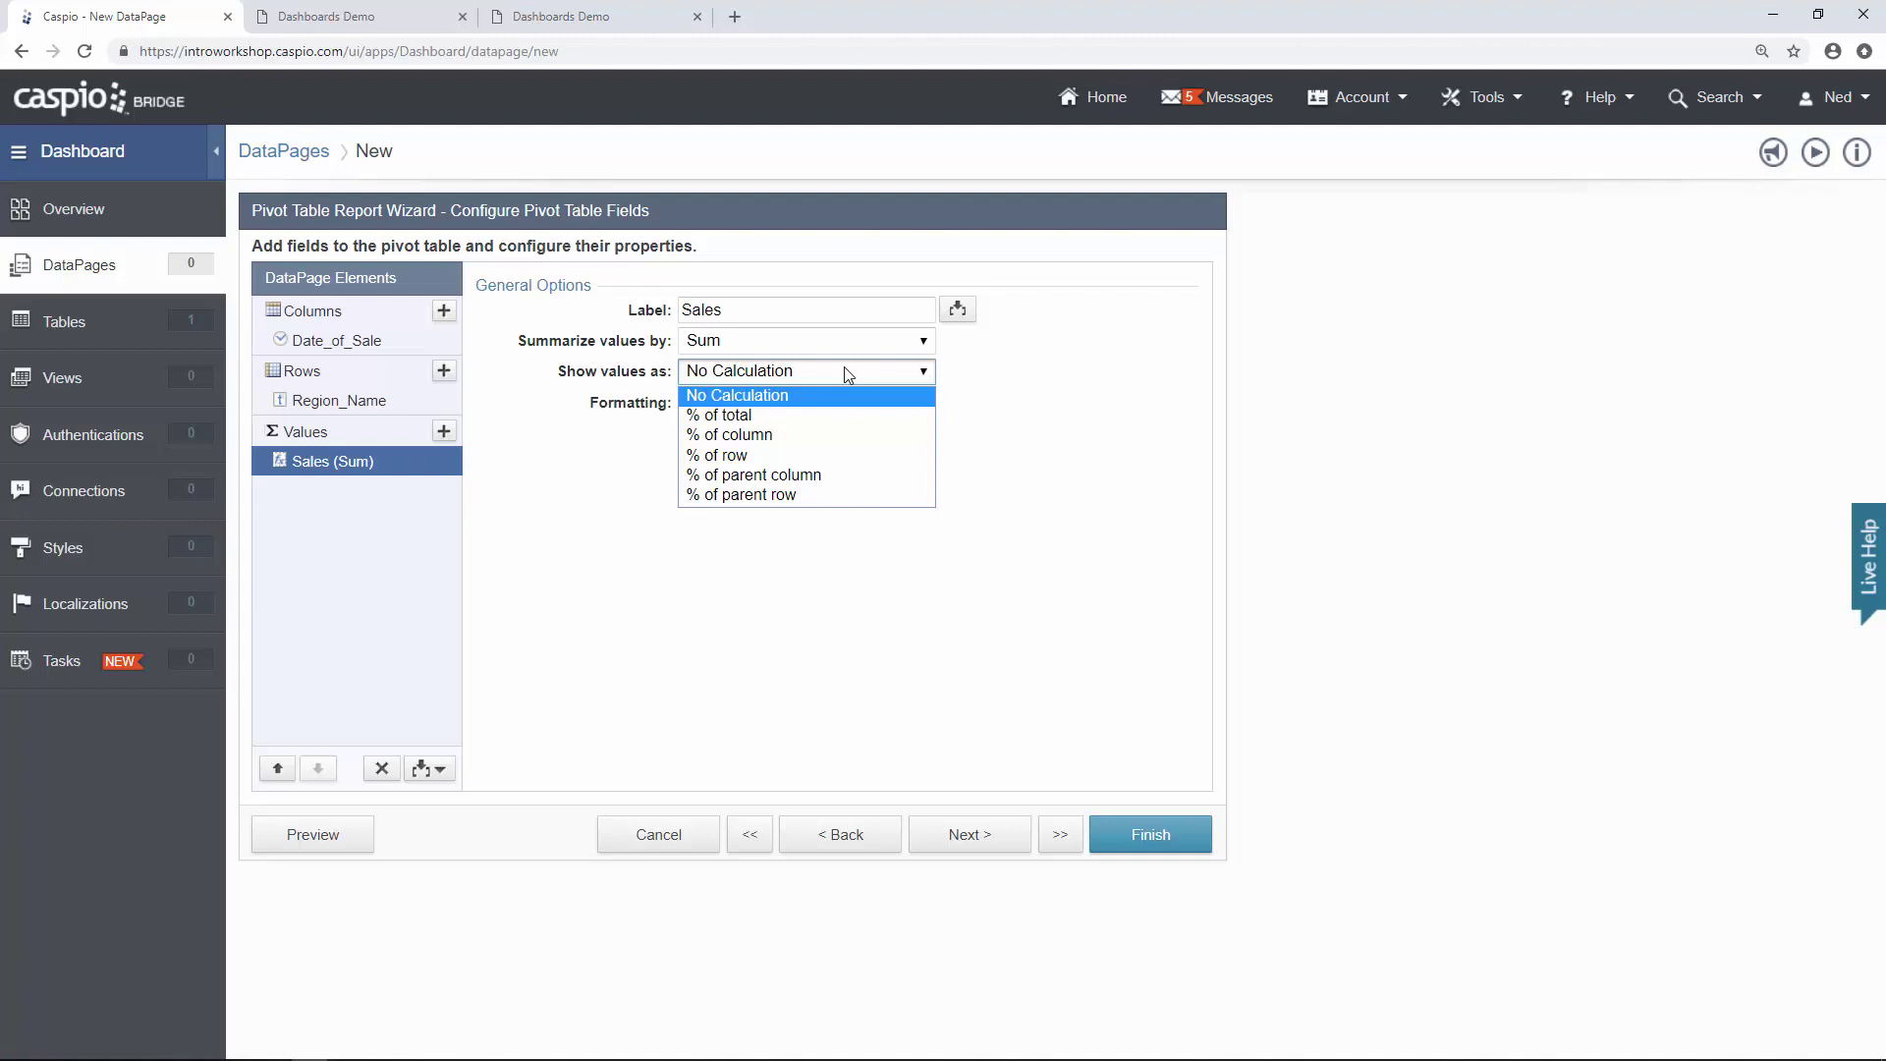
left_click(1049, 397)
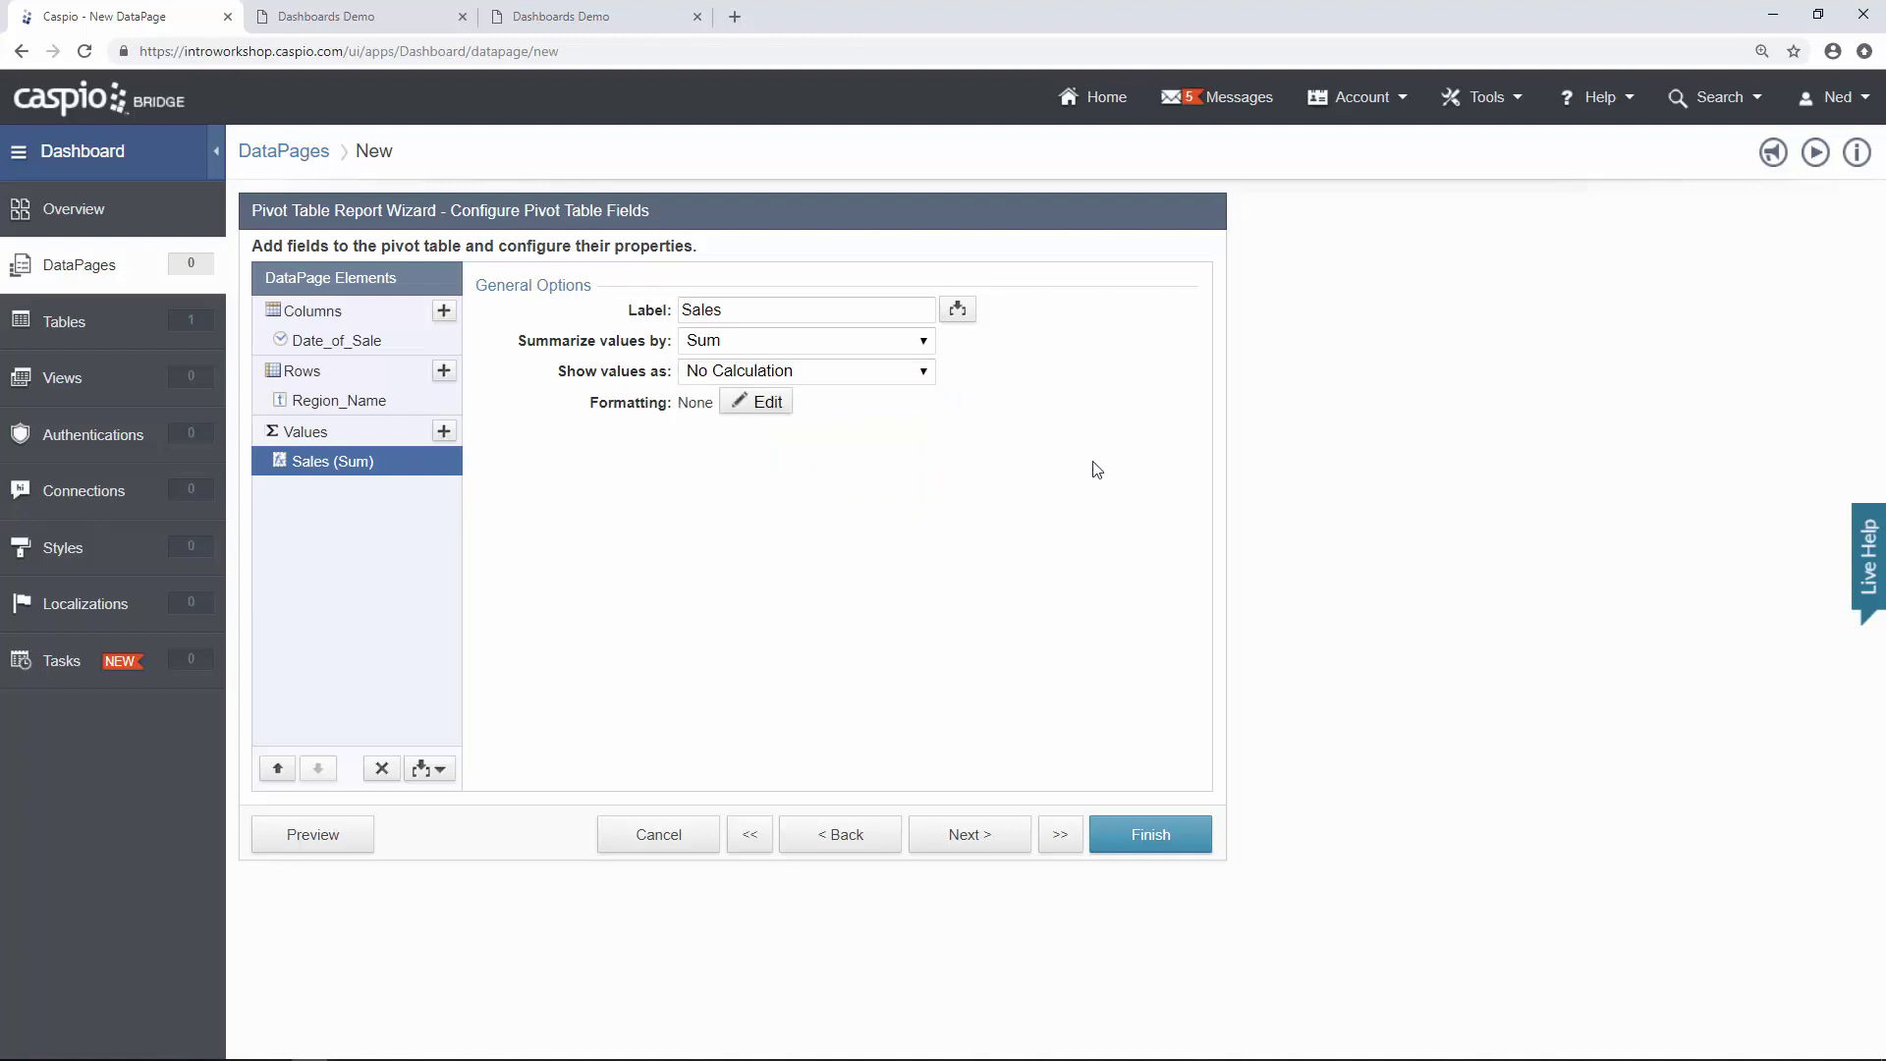
left_click(972, 842)
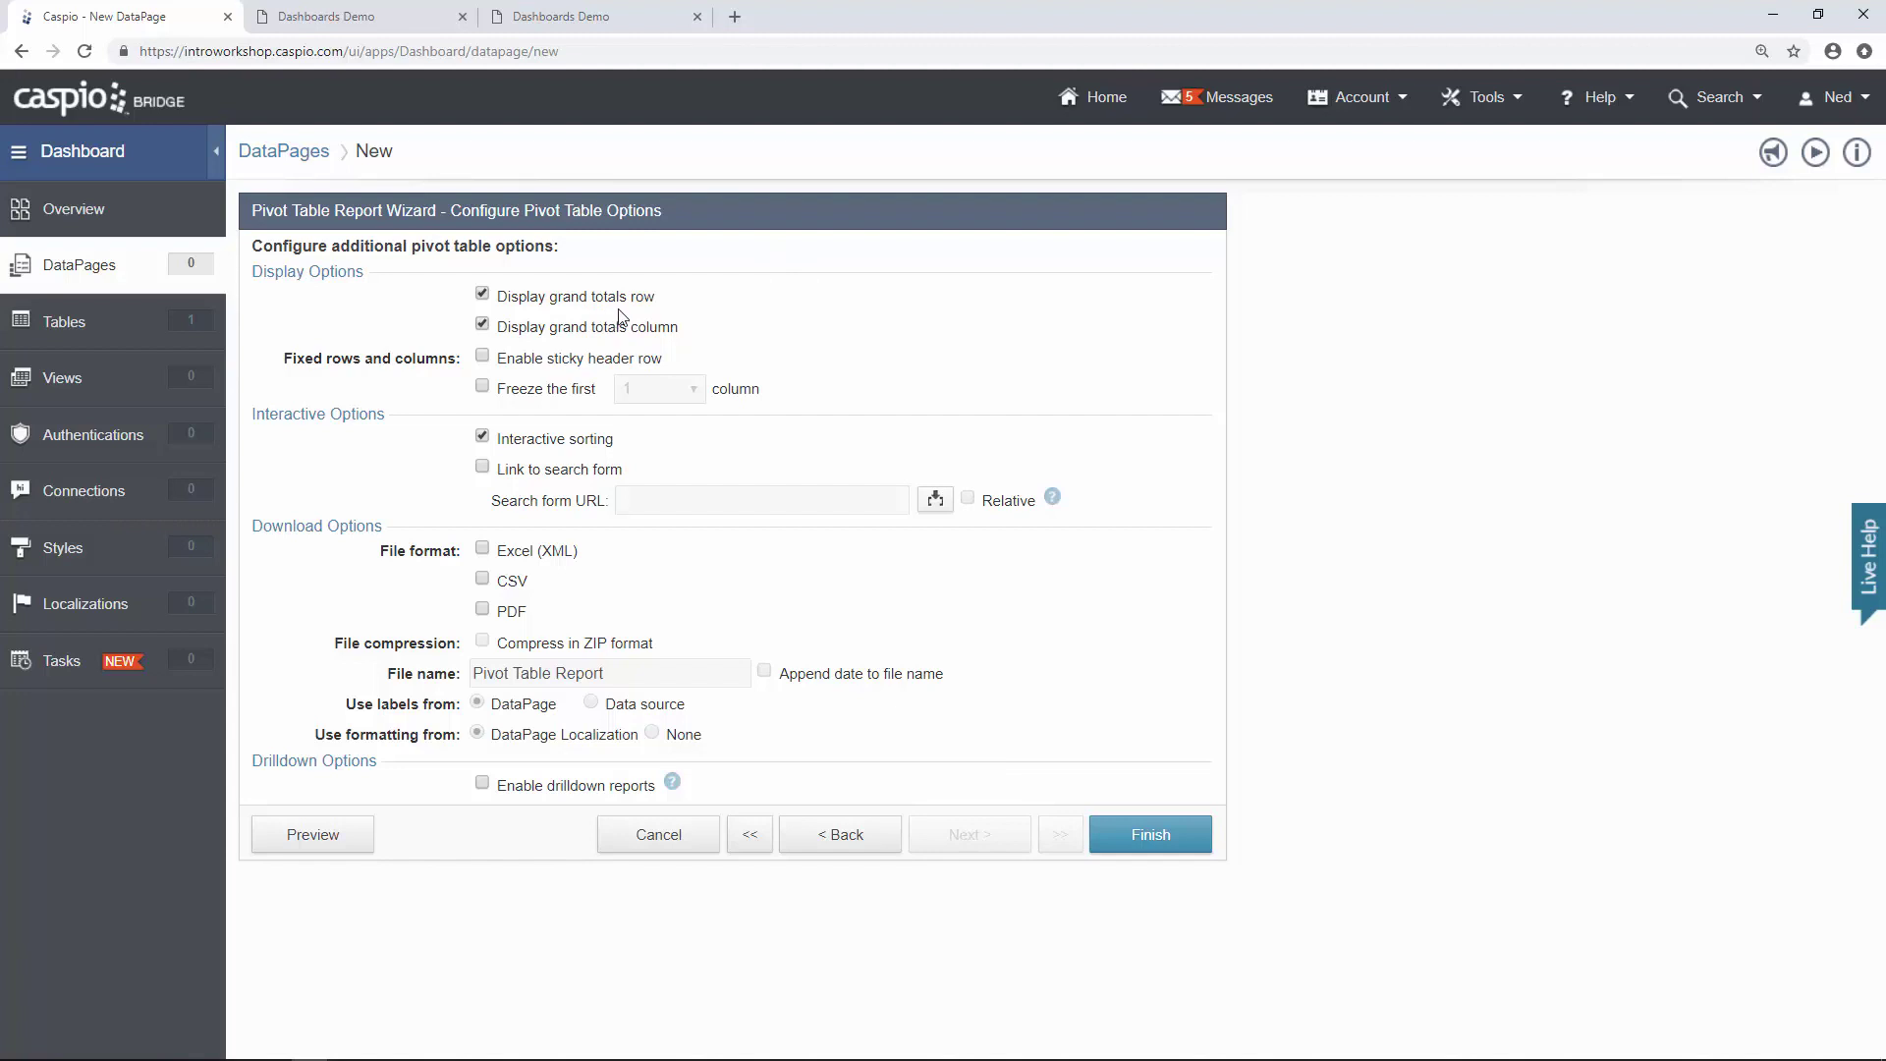
Turn off the grand totals row and column, preview the pivot table report and close the preview.
left_click(482, 294)
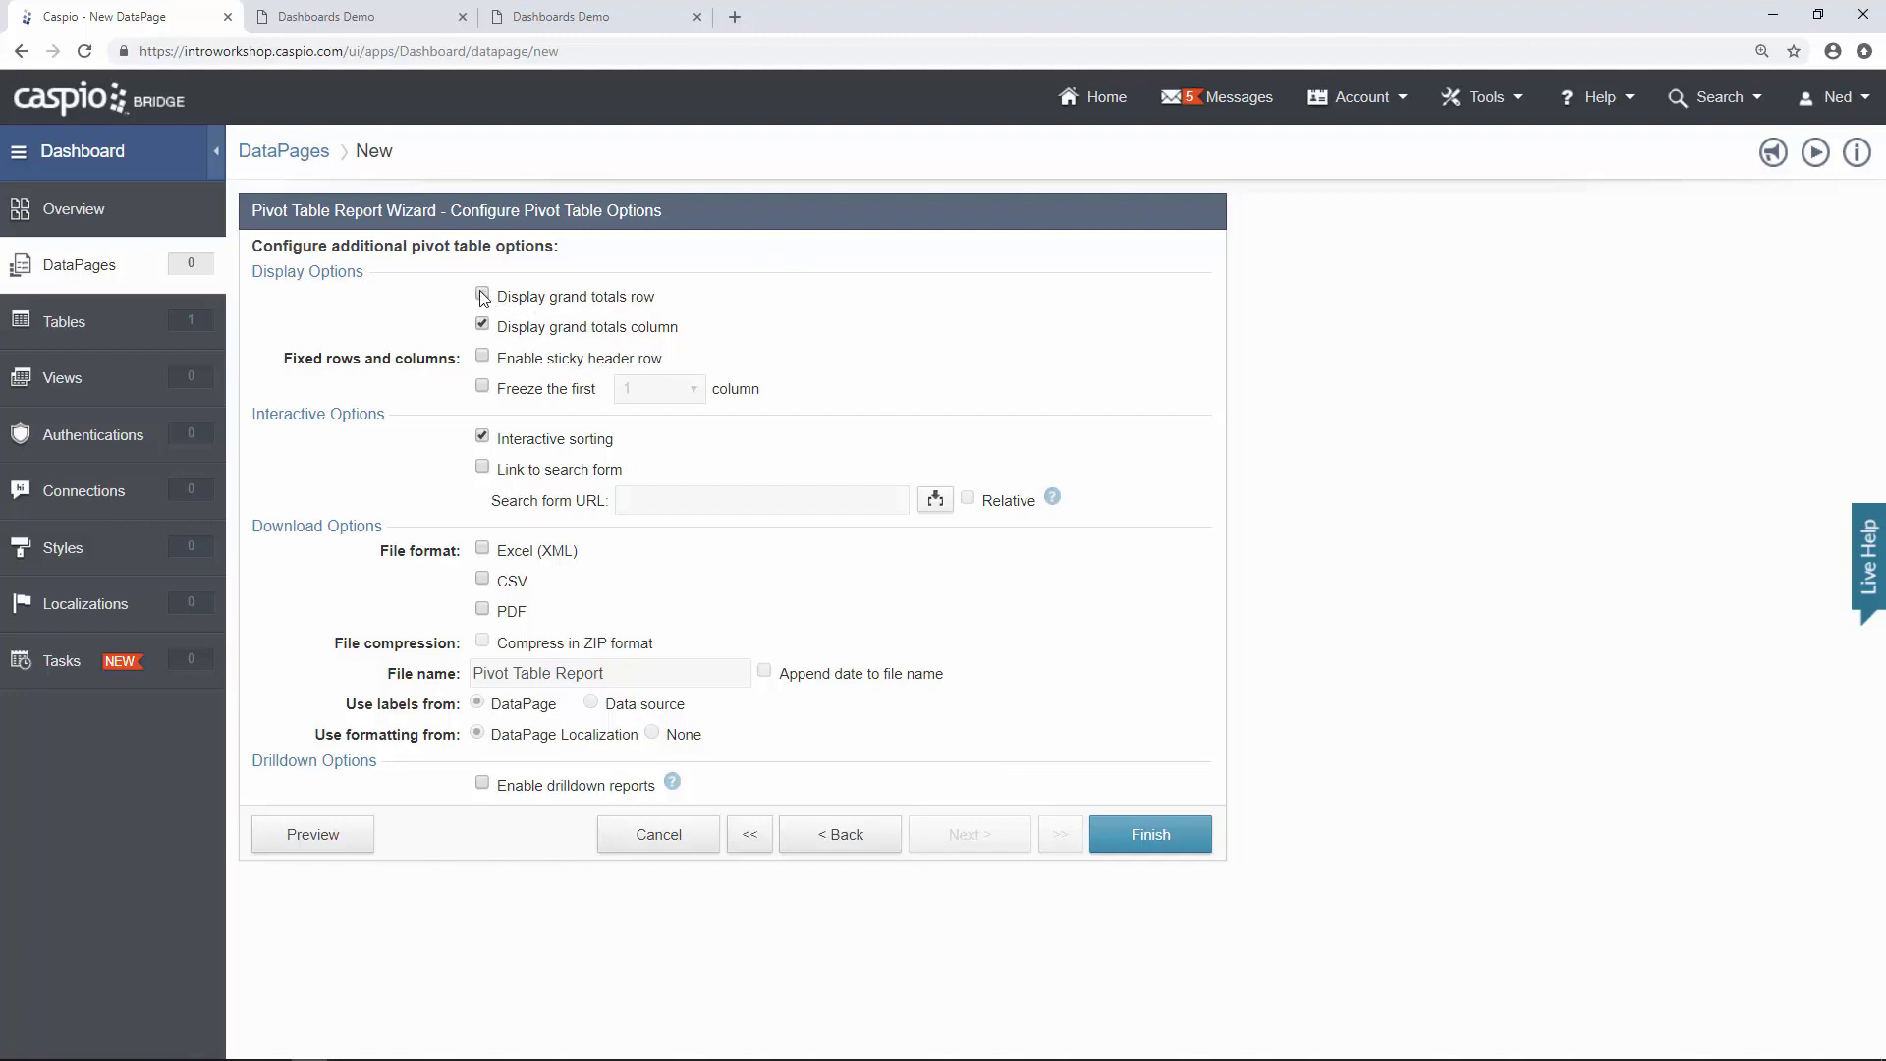
left_click(528, 328)
left_click(352, 843)
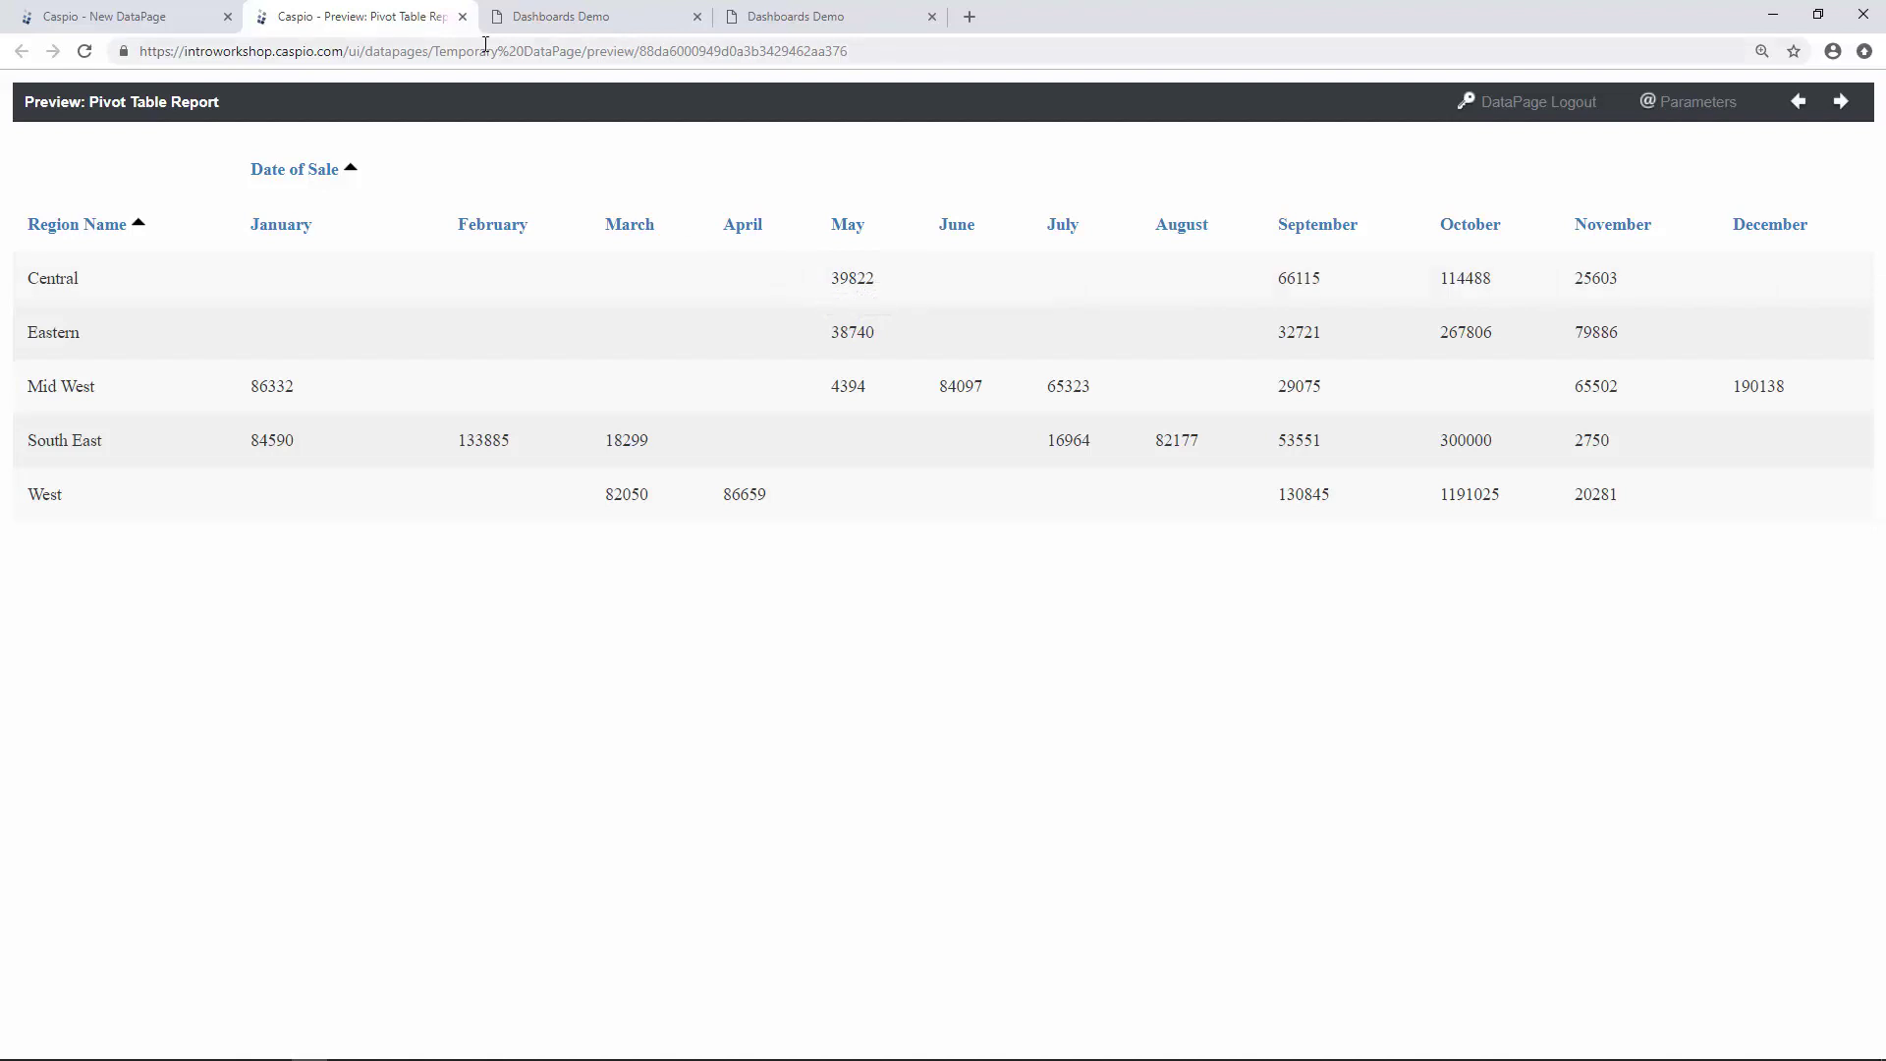
left_click(461, 16)
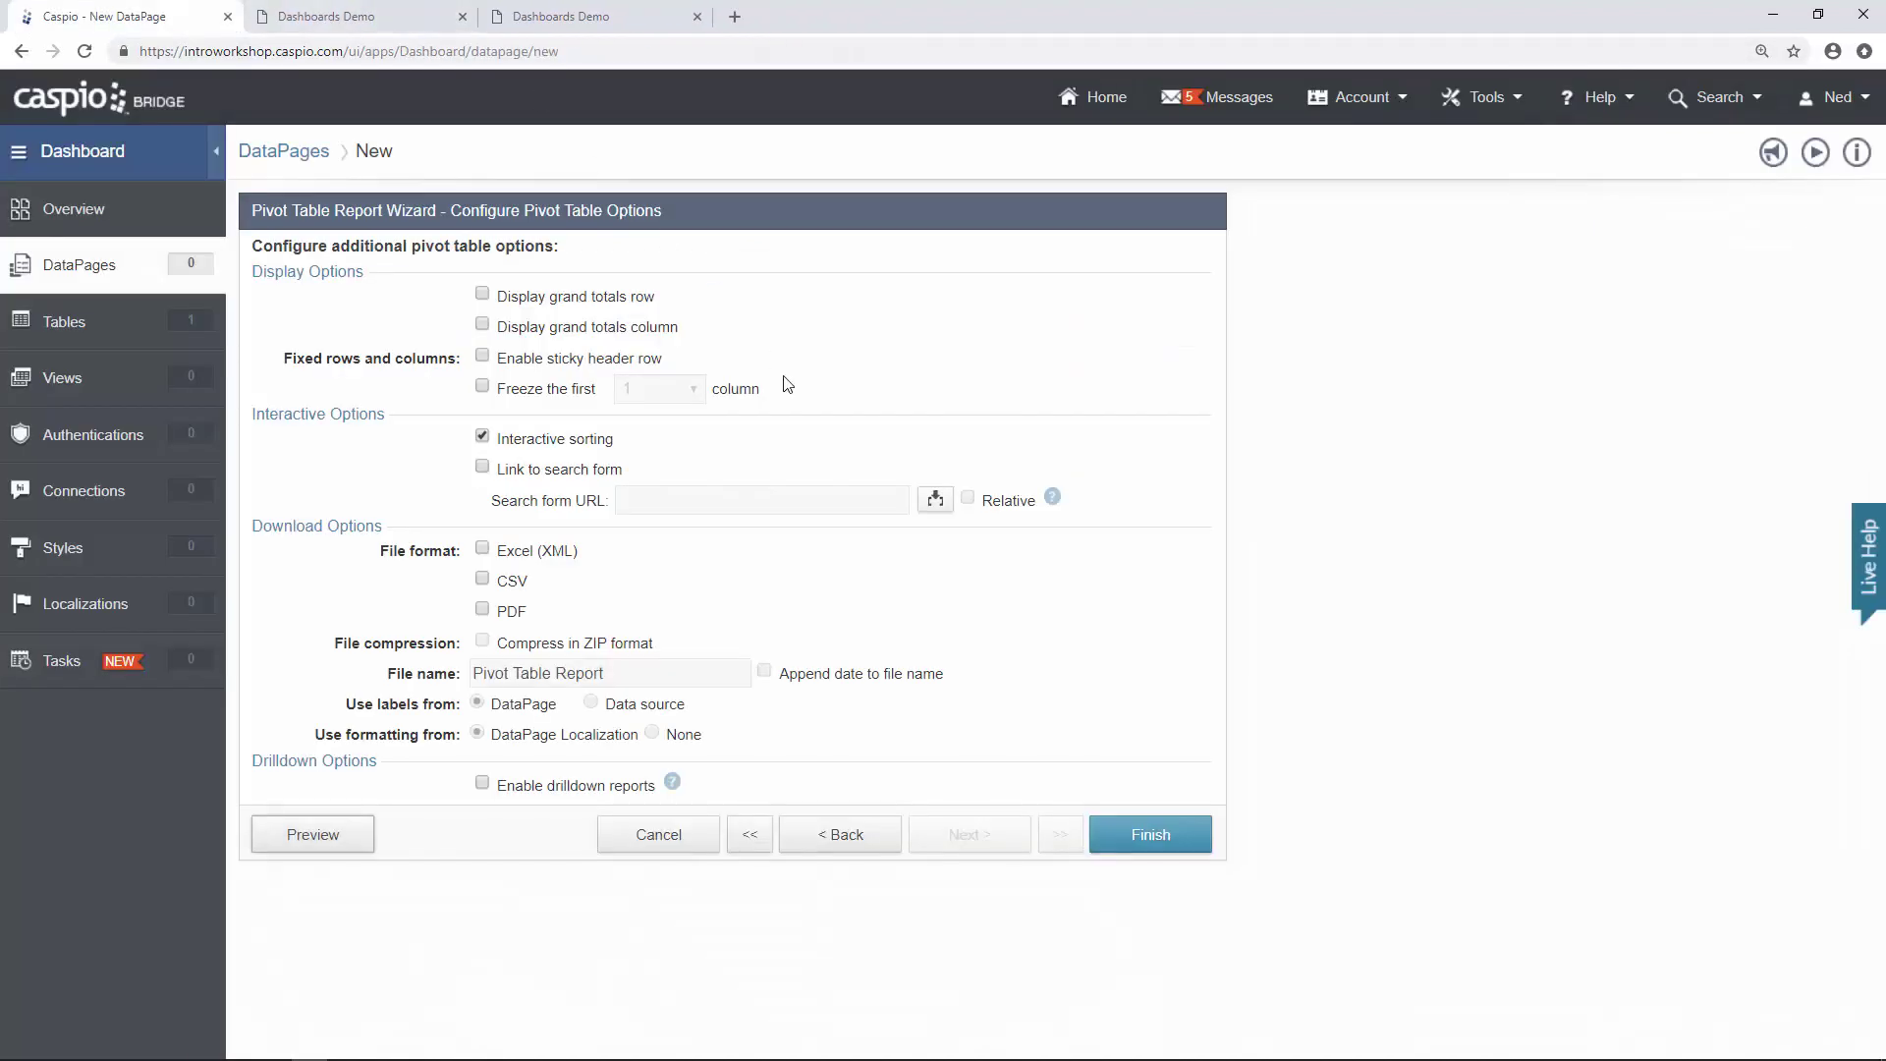
Return to the pivot table fields and give the Sales value custom Currency formatting with the $ symbol and no decimals.
left_click(834, 837)
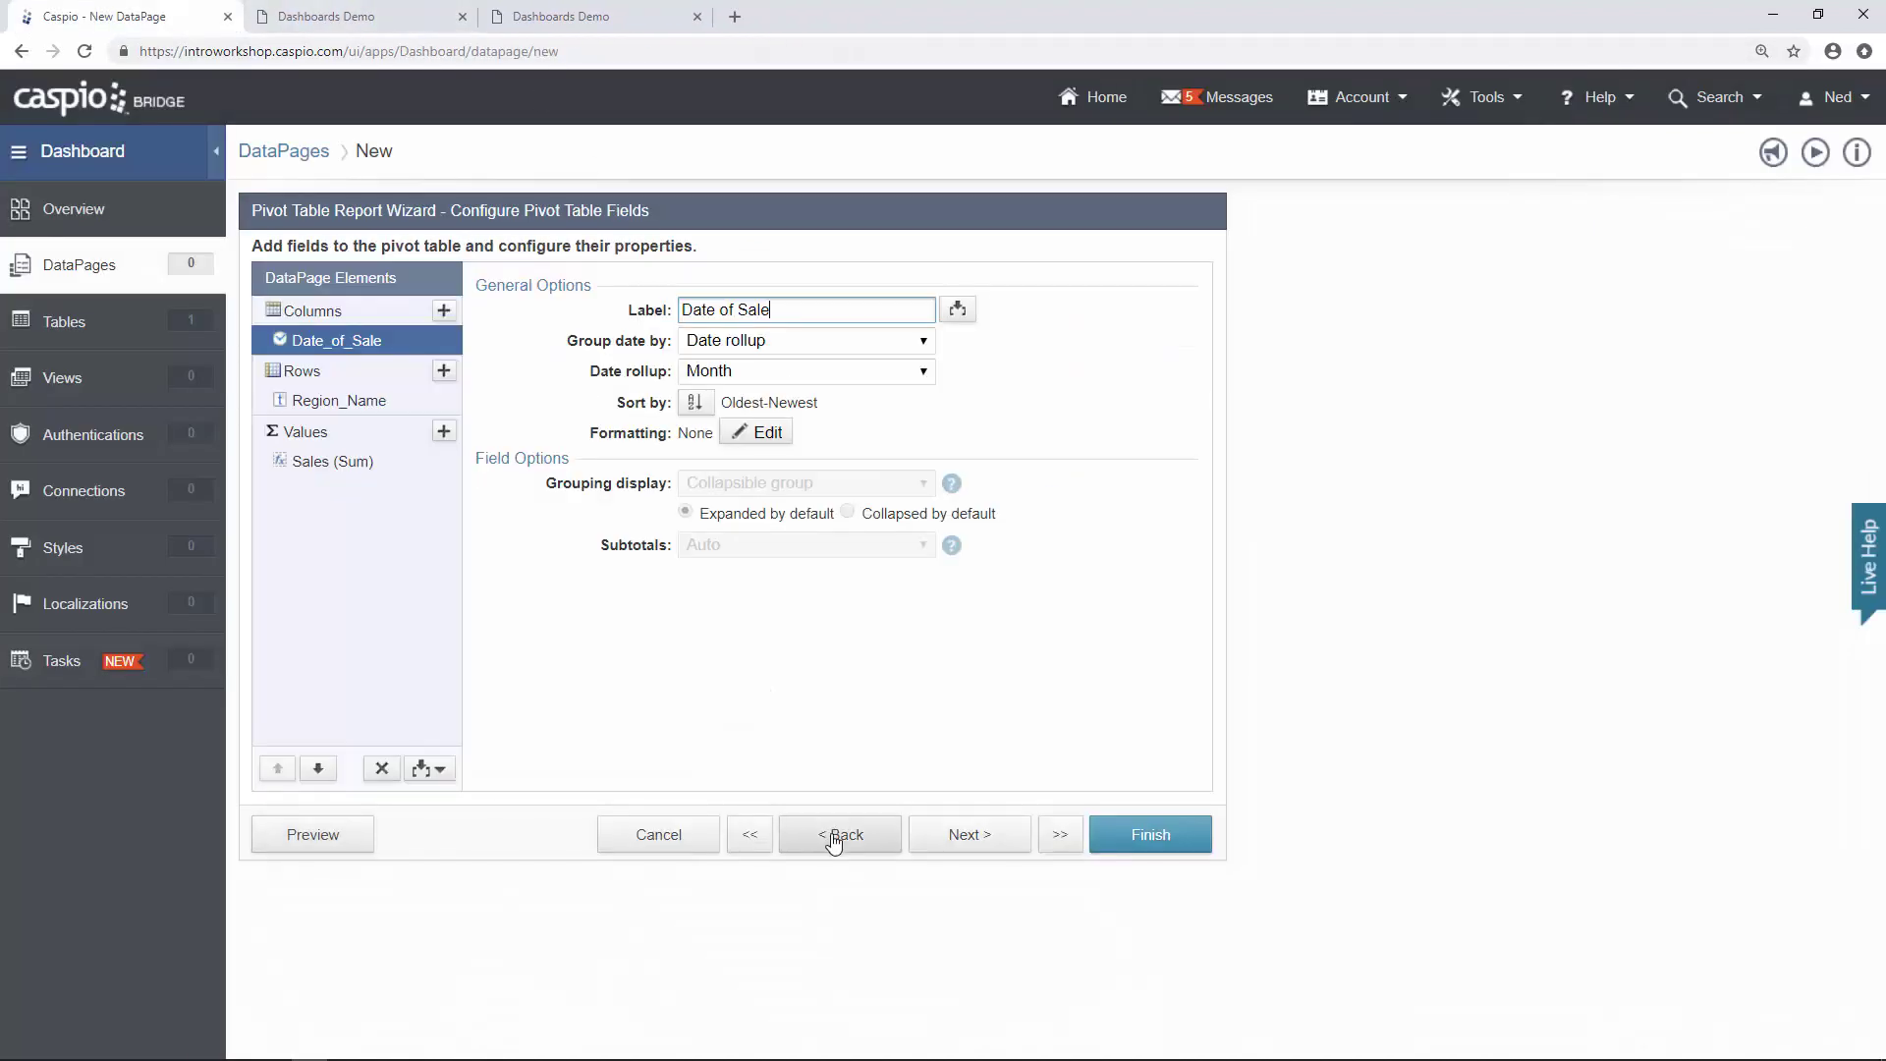
left_click(324, 468)
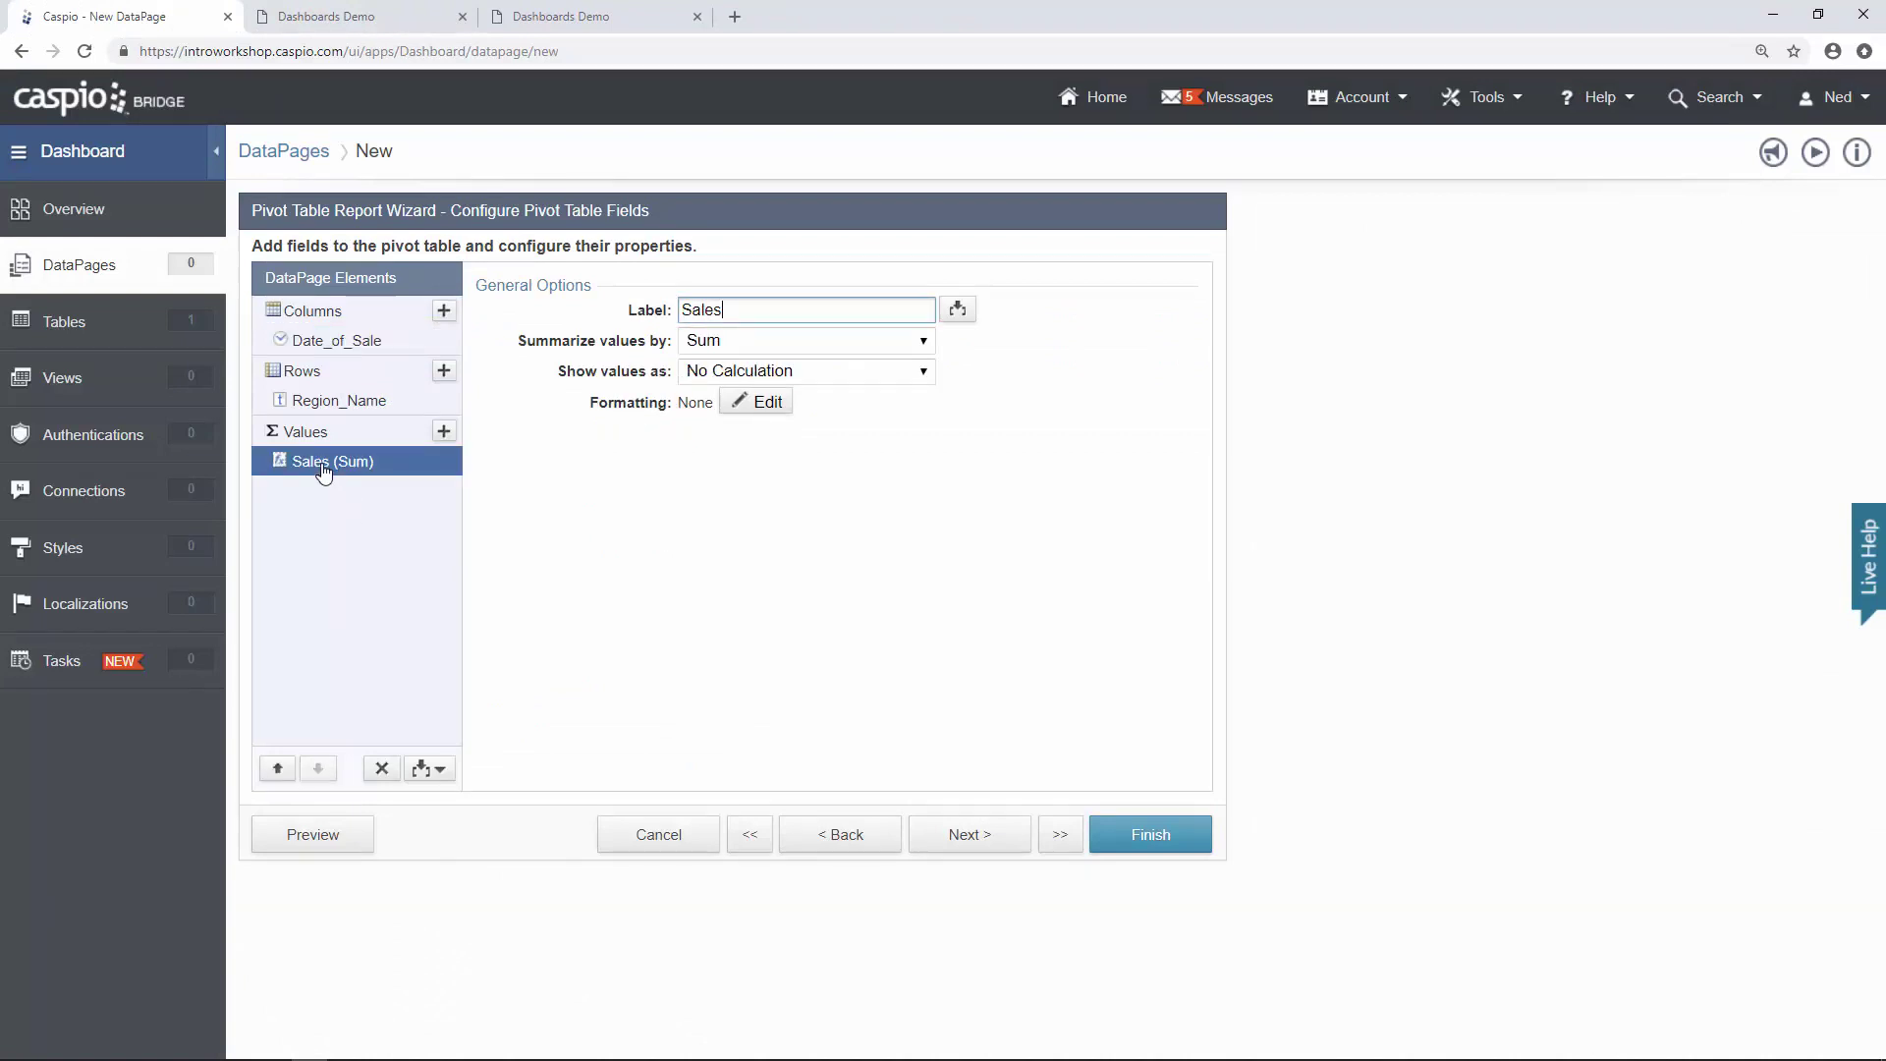
left_click(744, 405)
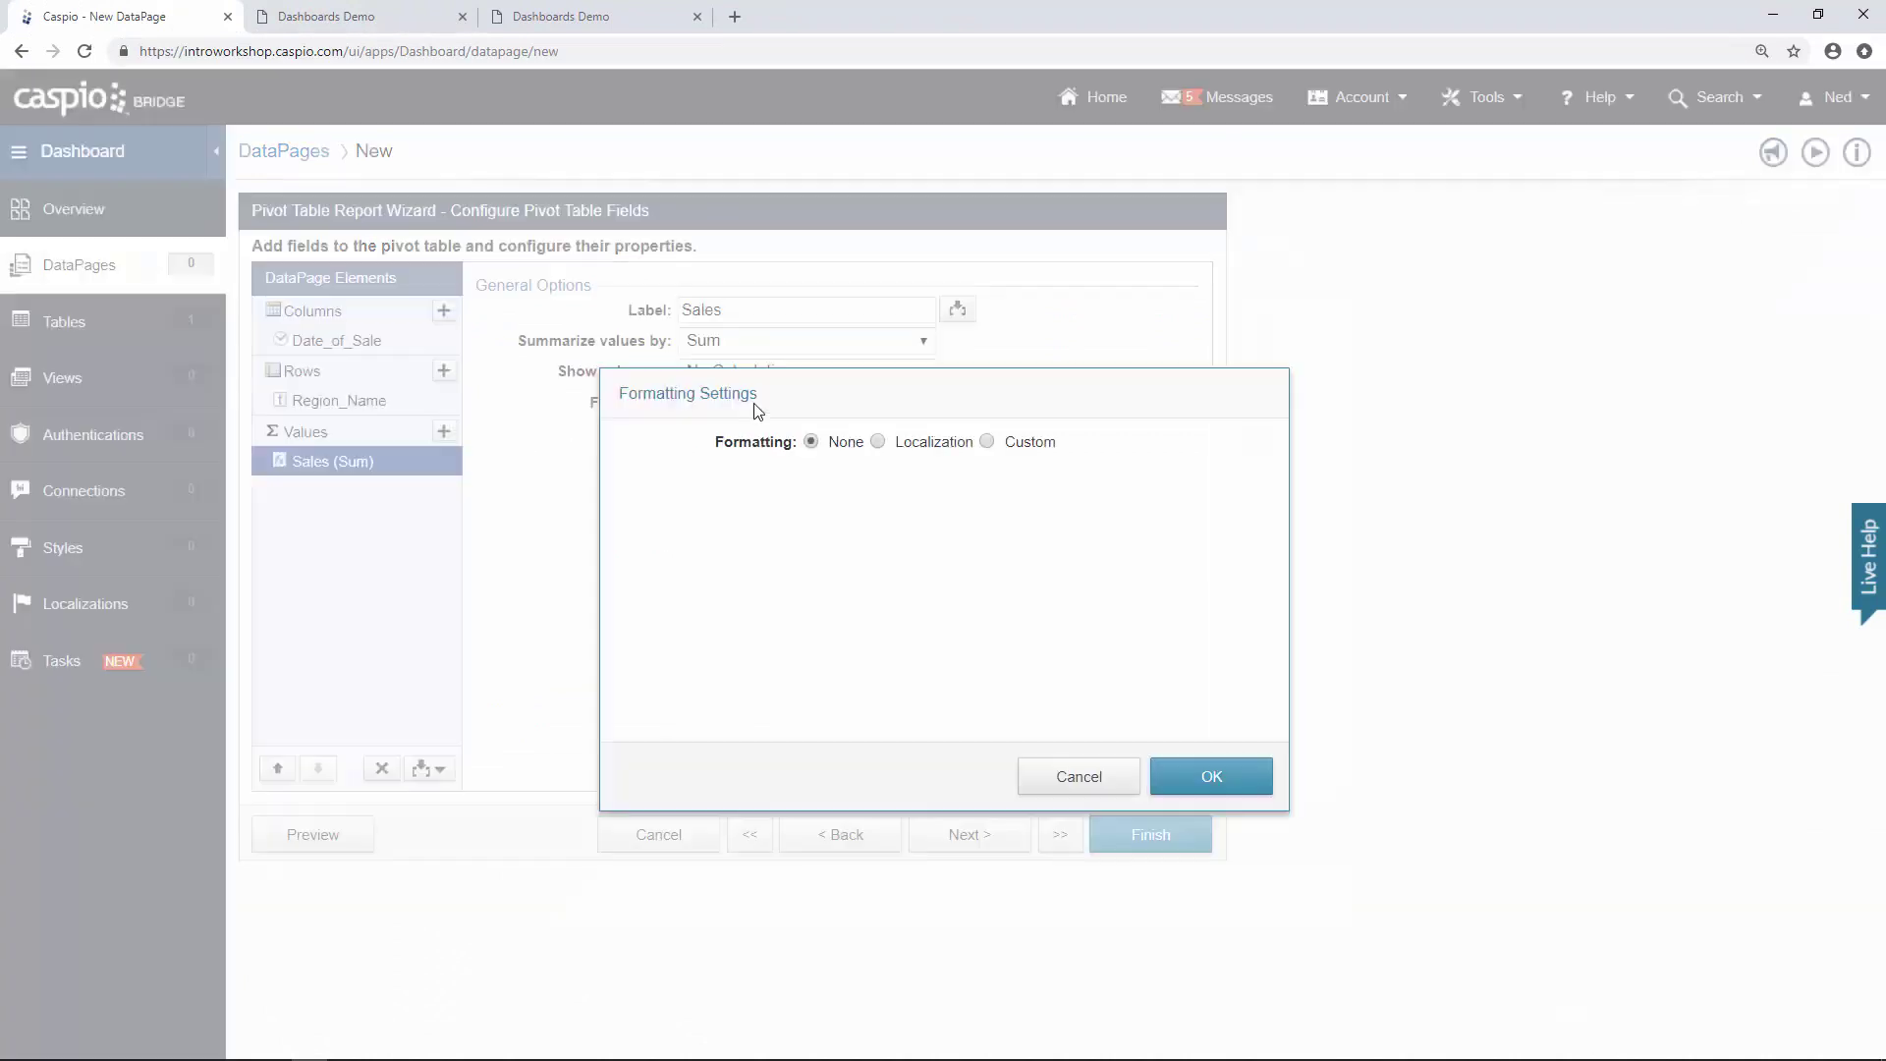
left_click(1028, 444)
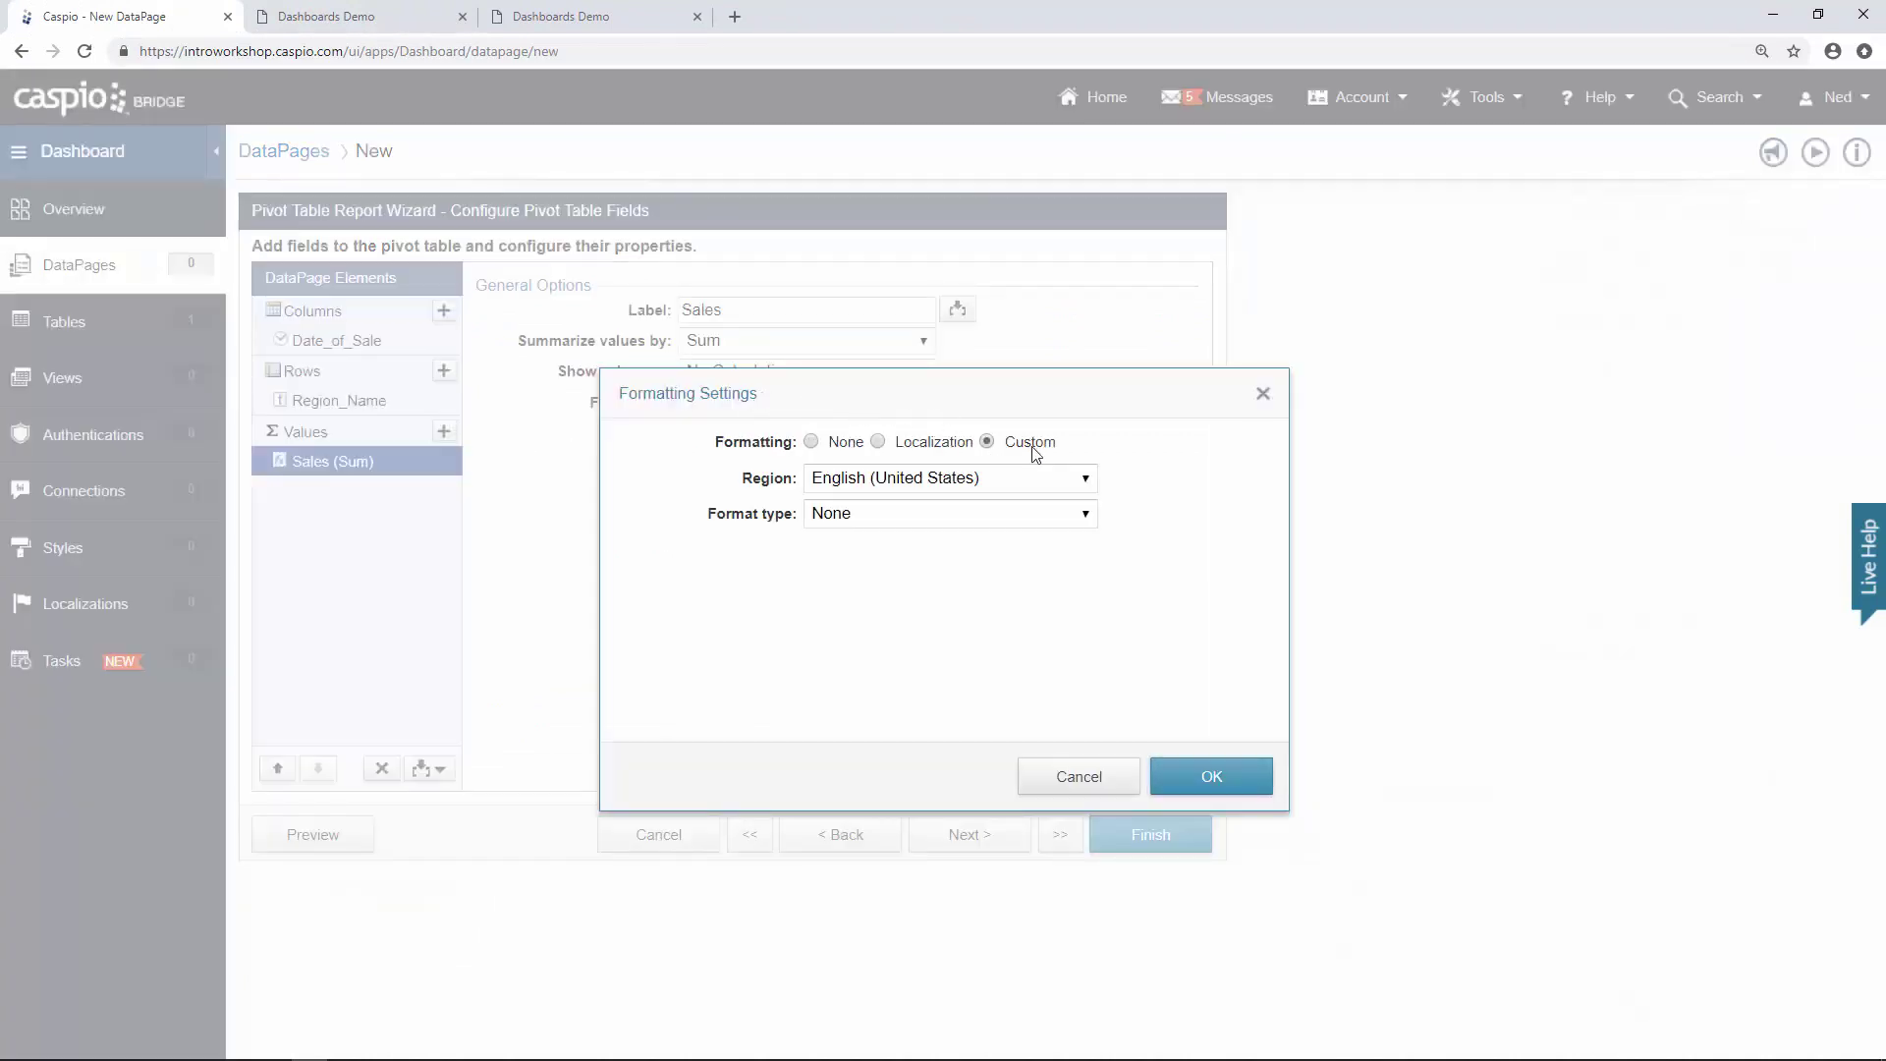
left_click(892, 515)
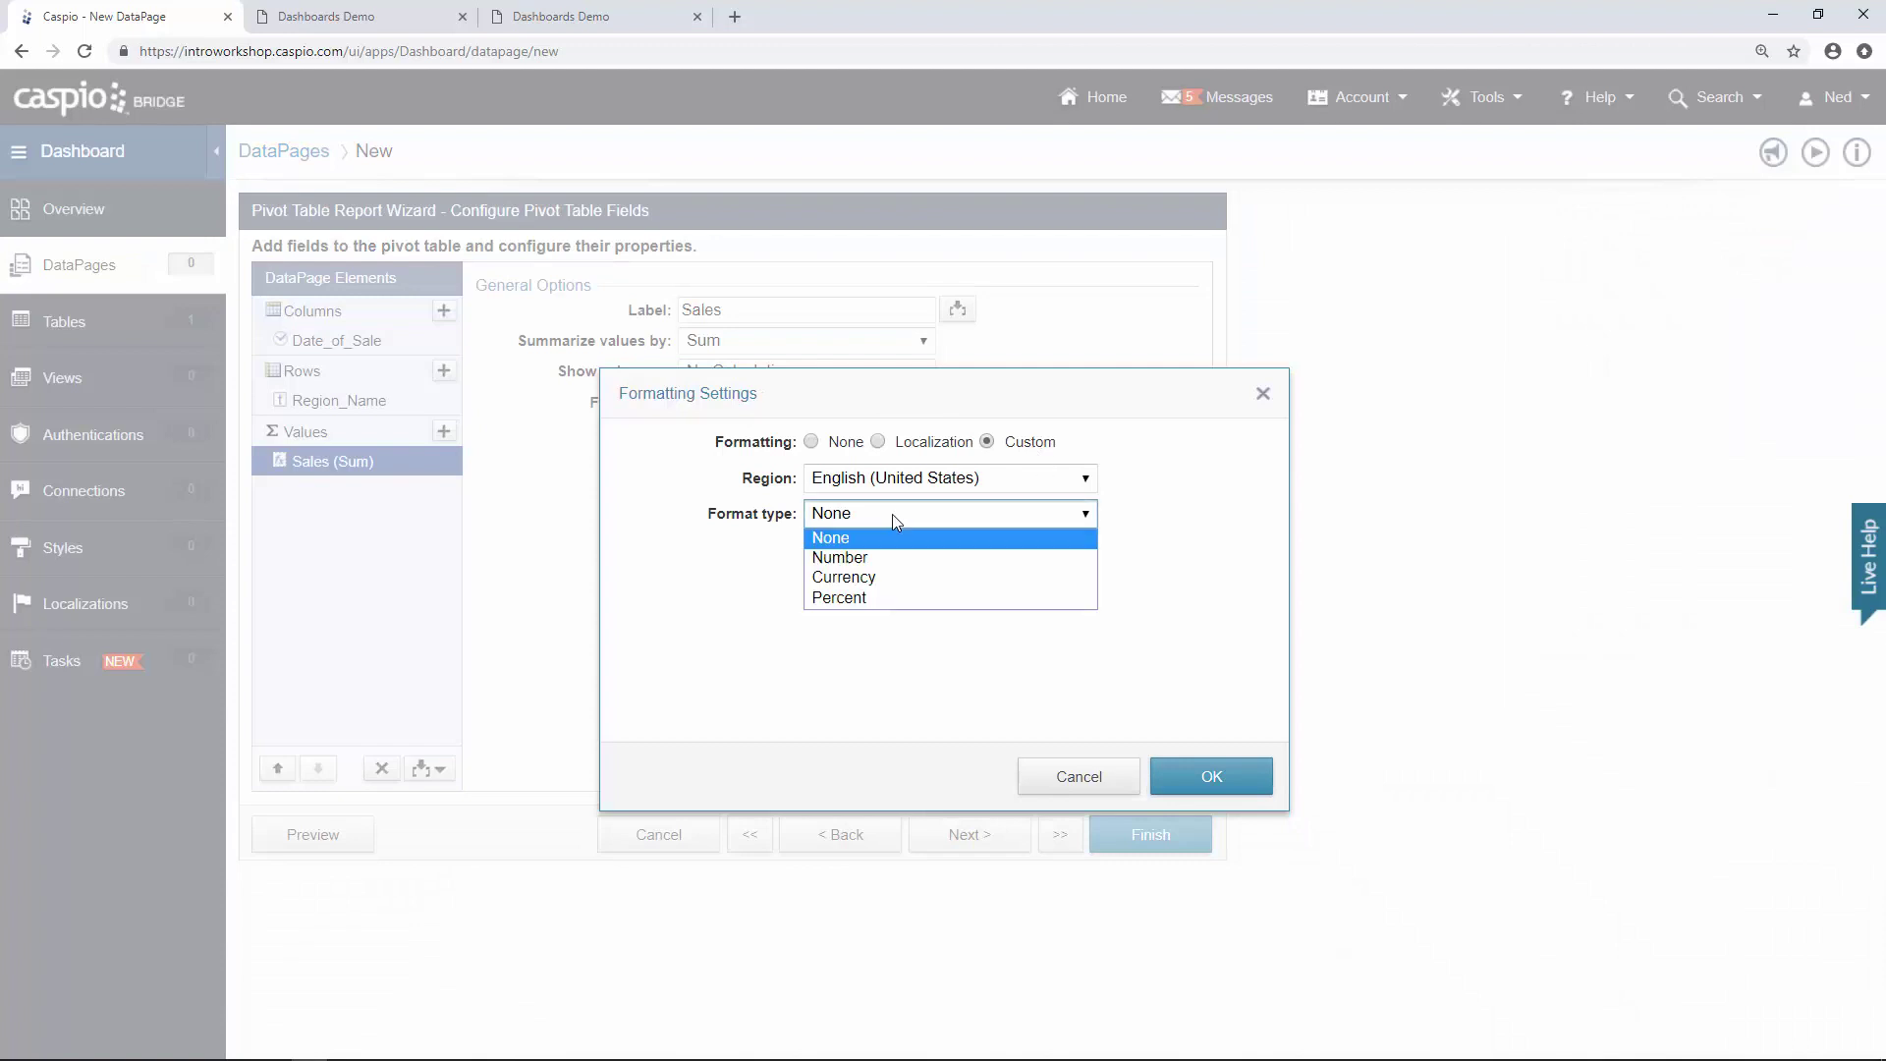
left_click(882, 578)
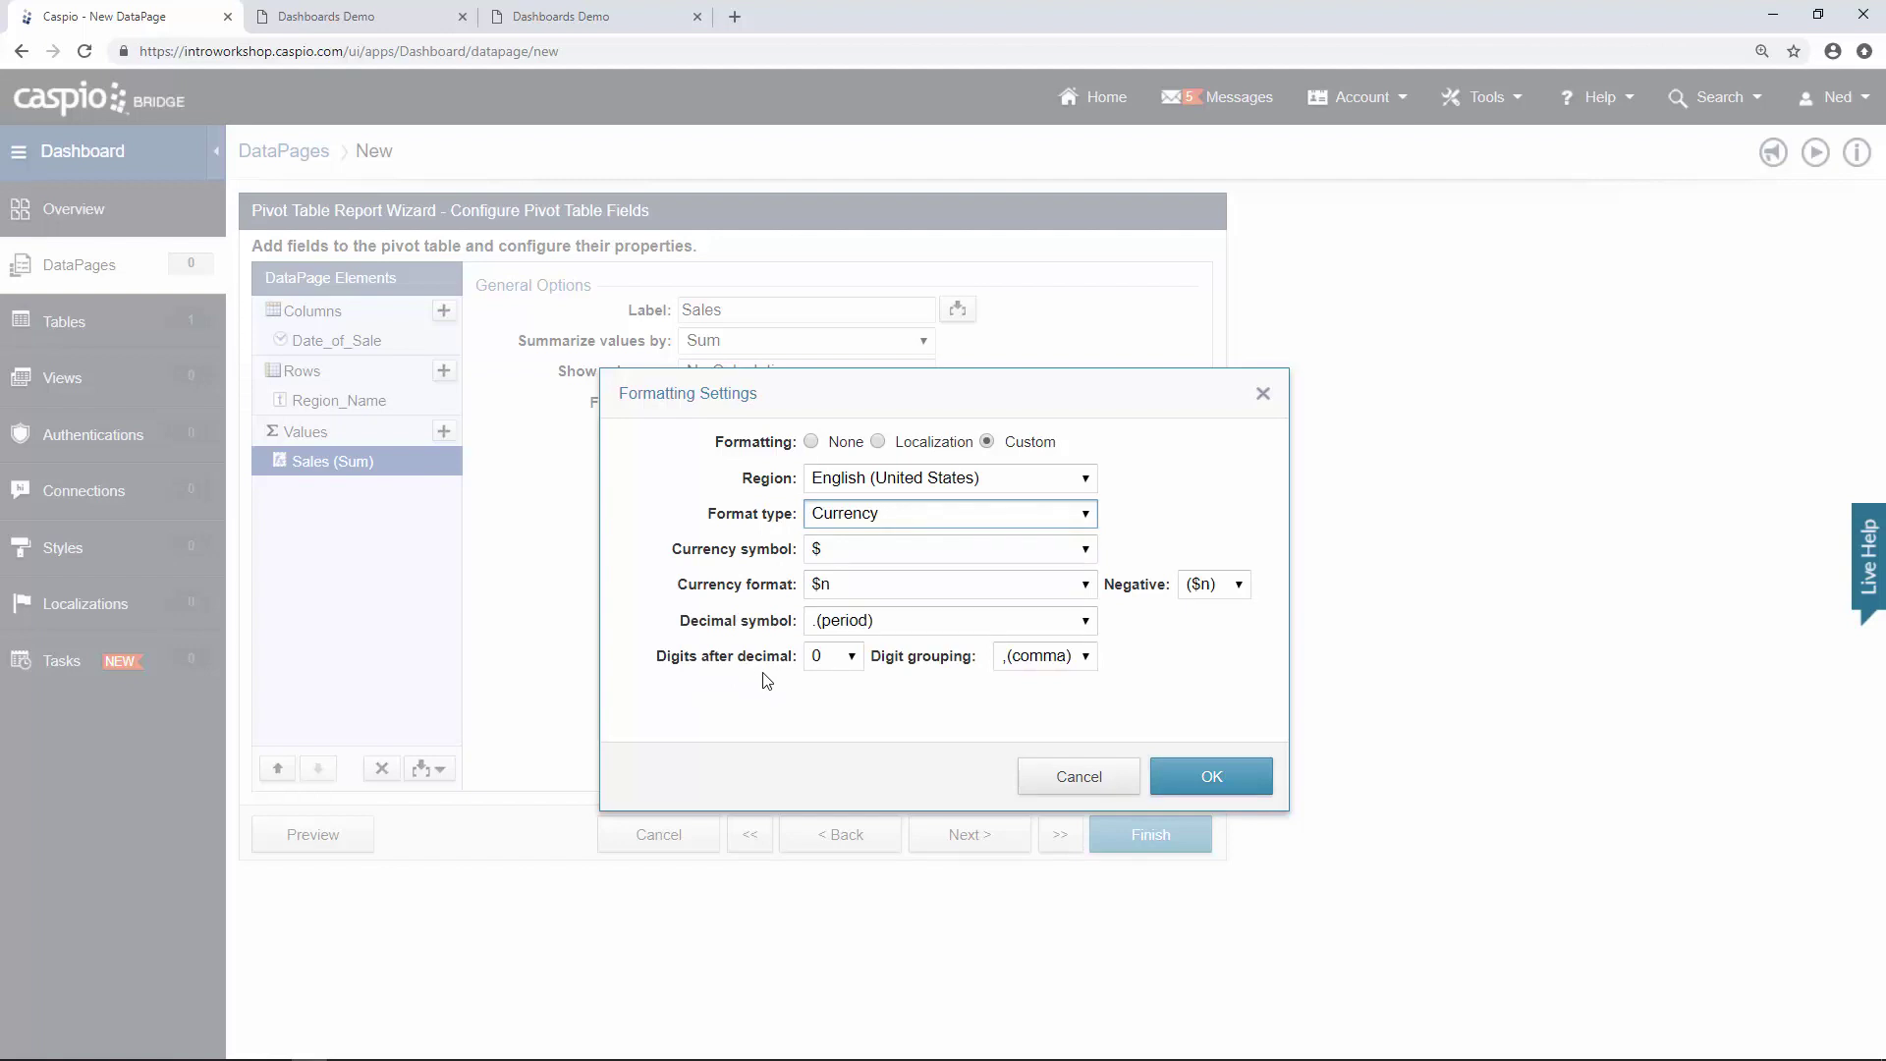
left_click(1214, 776)
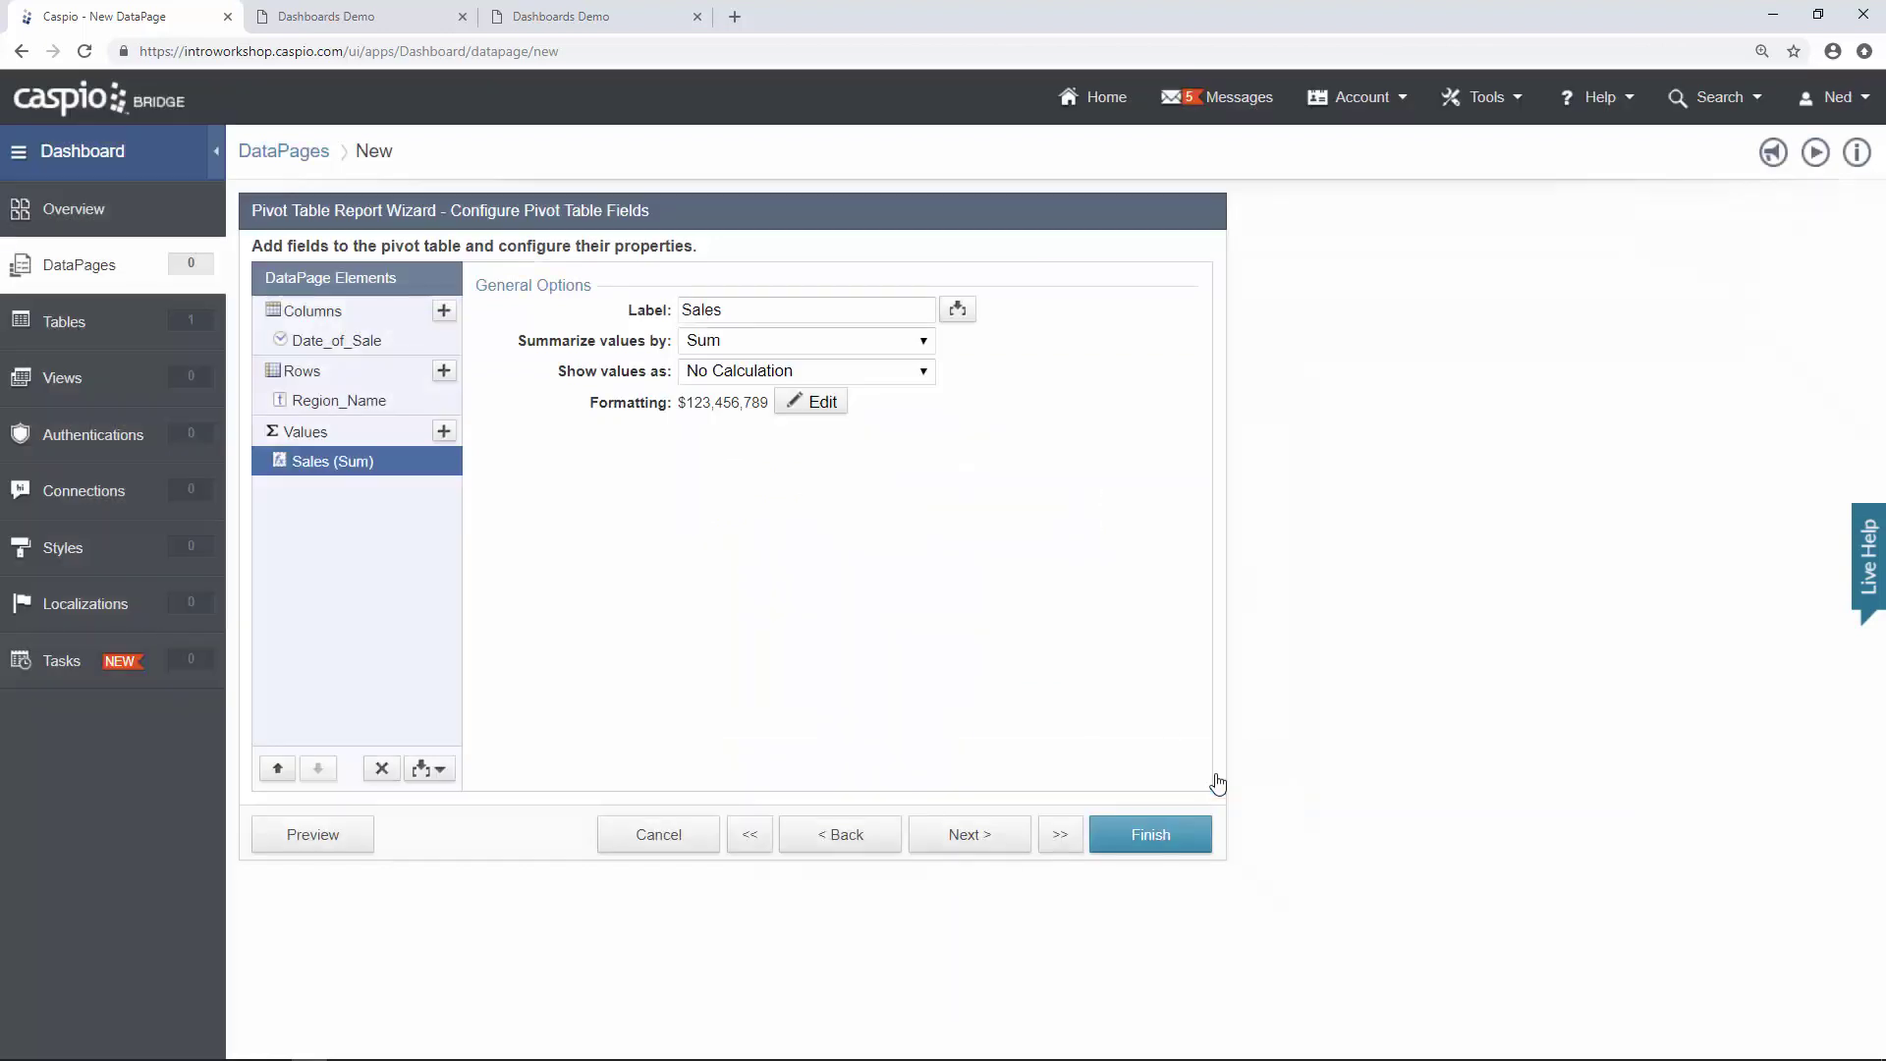
Preview the formatted pivot table report, close the preview and finish the DataPage.
left_click(346, 837)
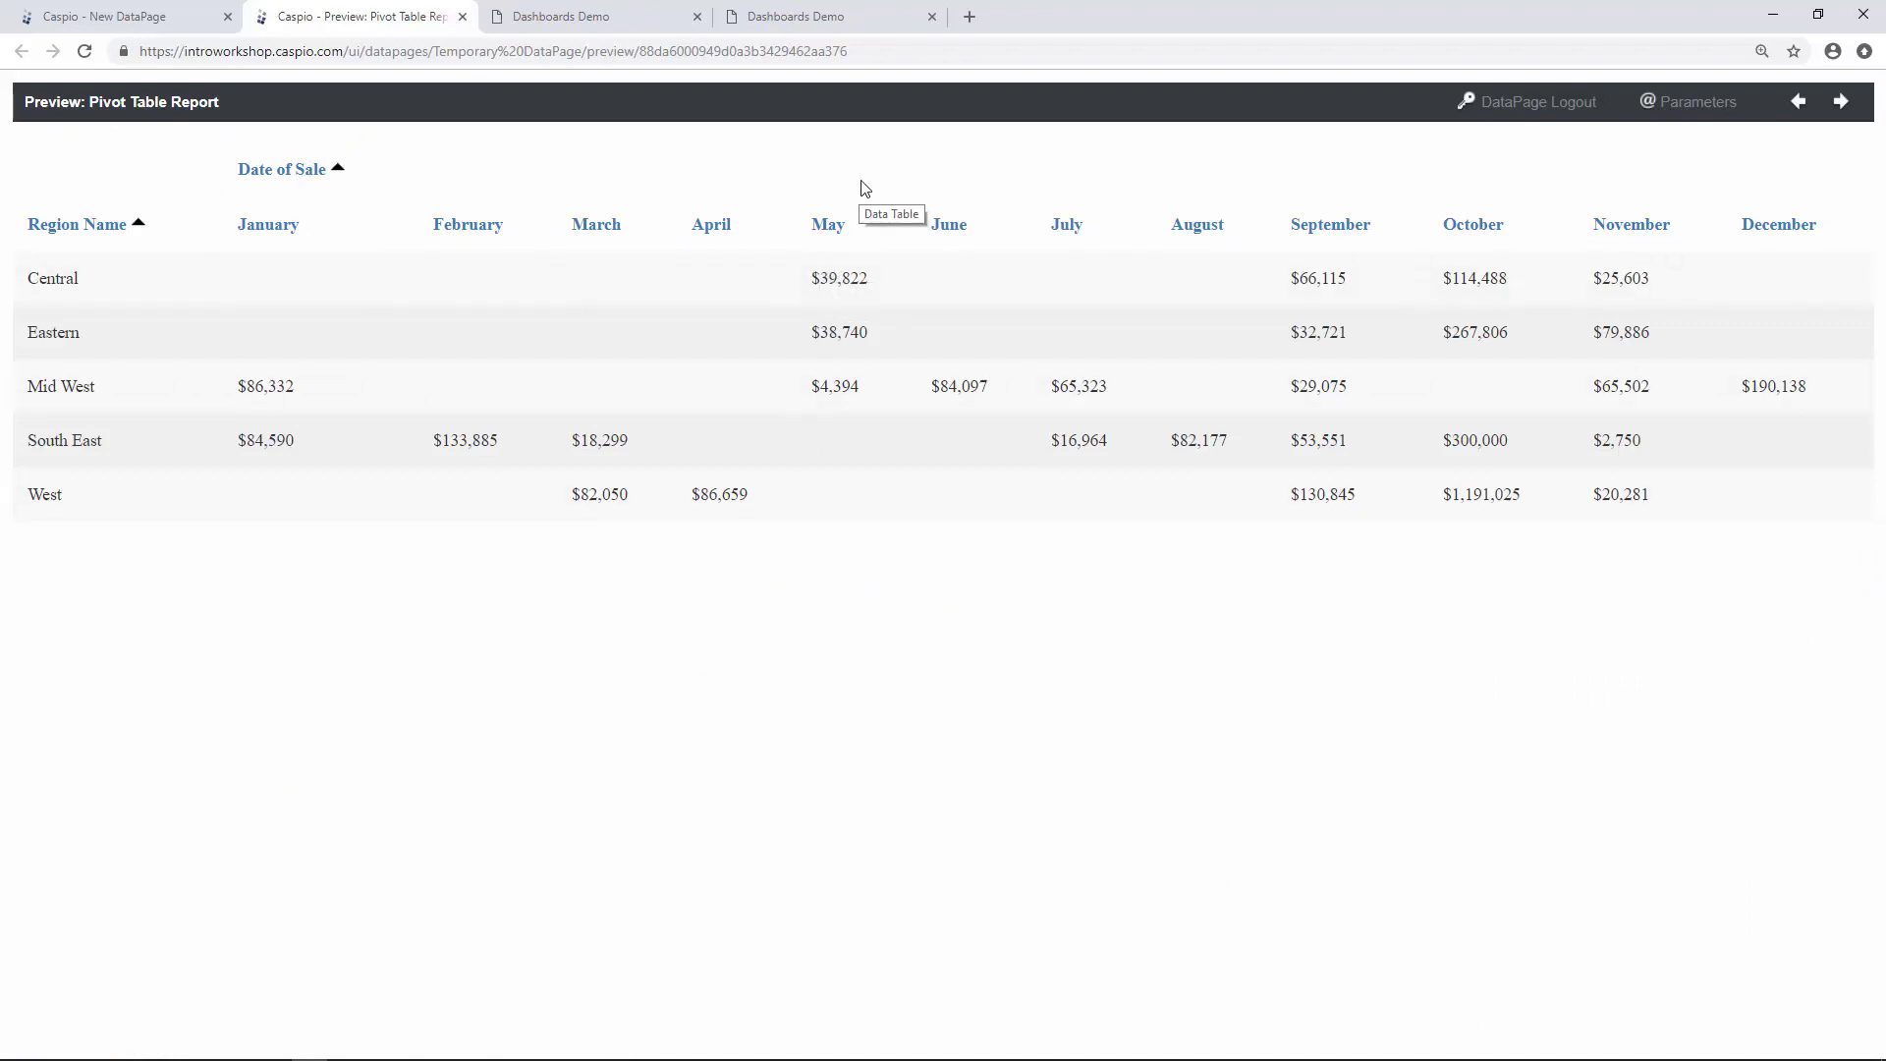
left_click(463, 16)
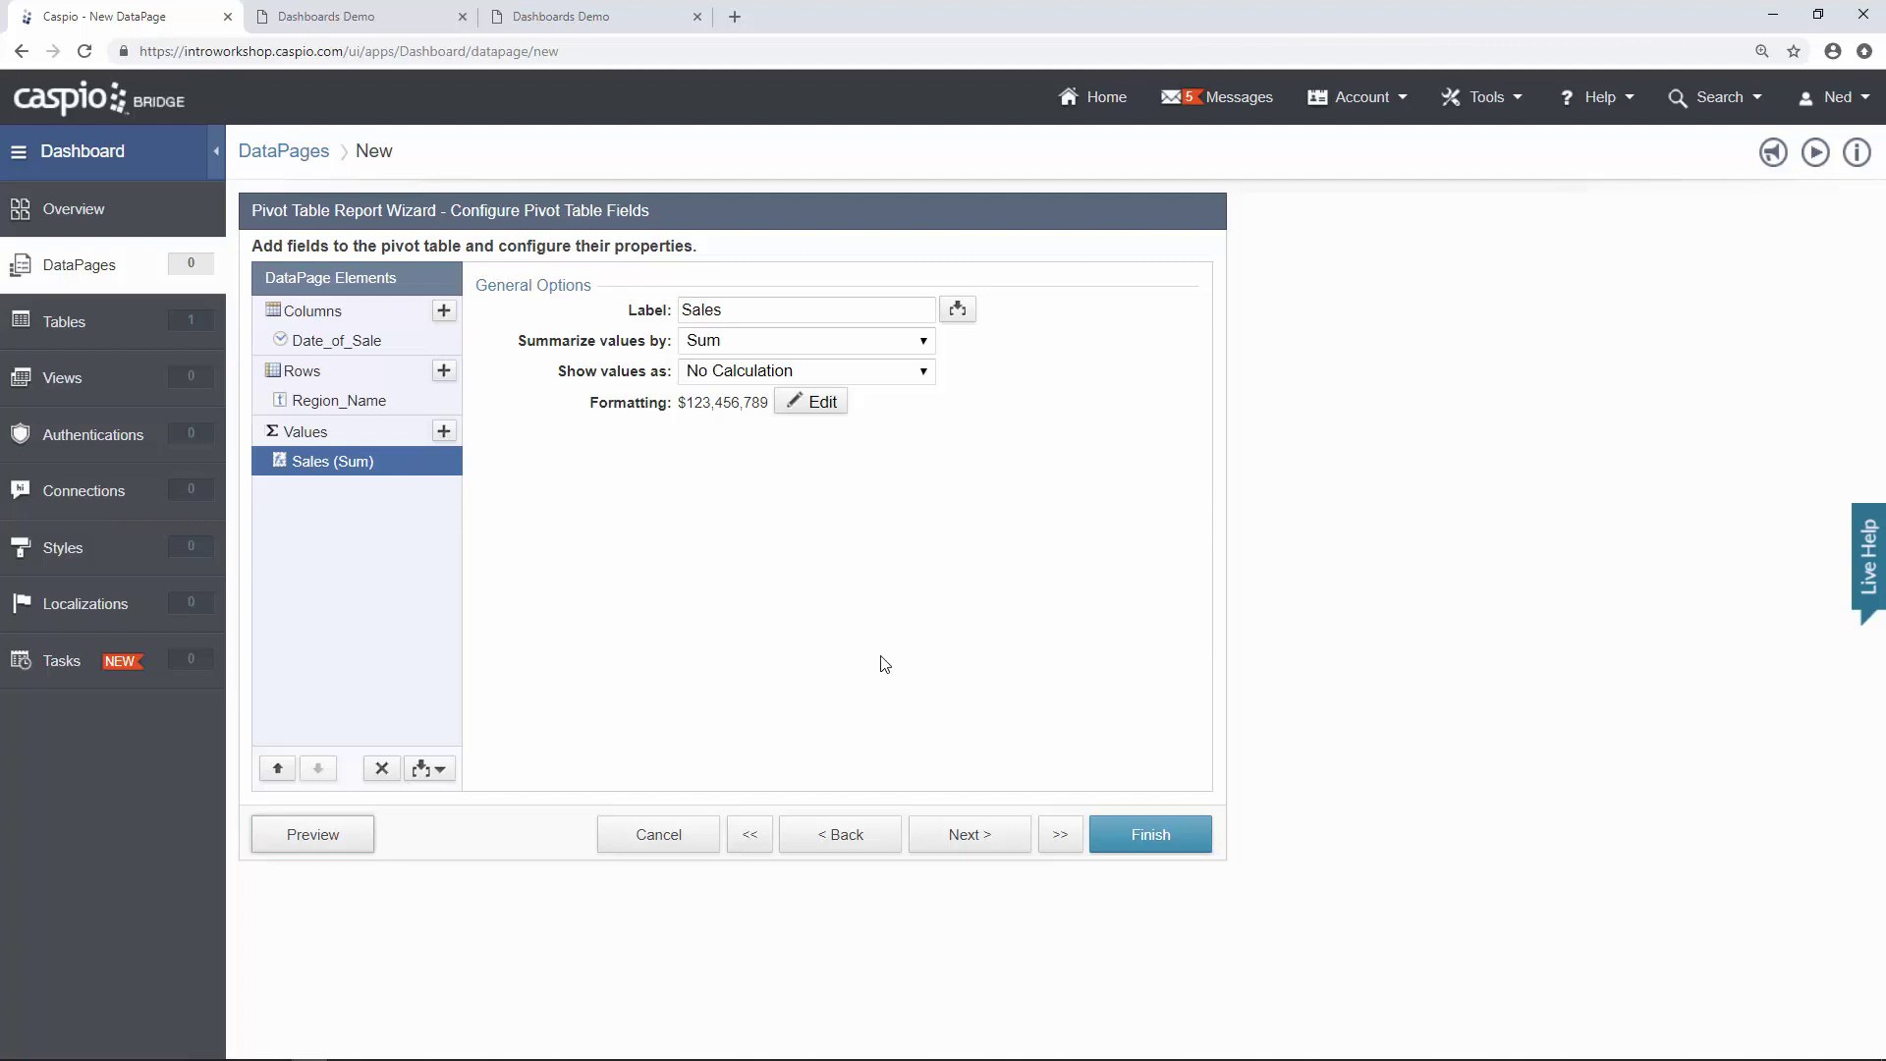
left_click(1159, 834)
left_click(1162, 836)
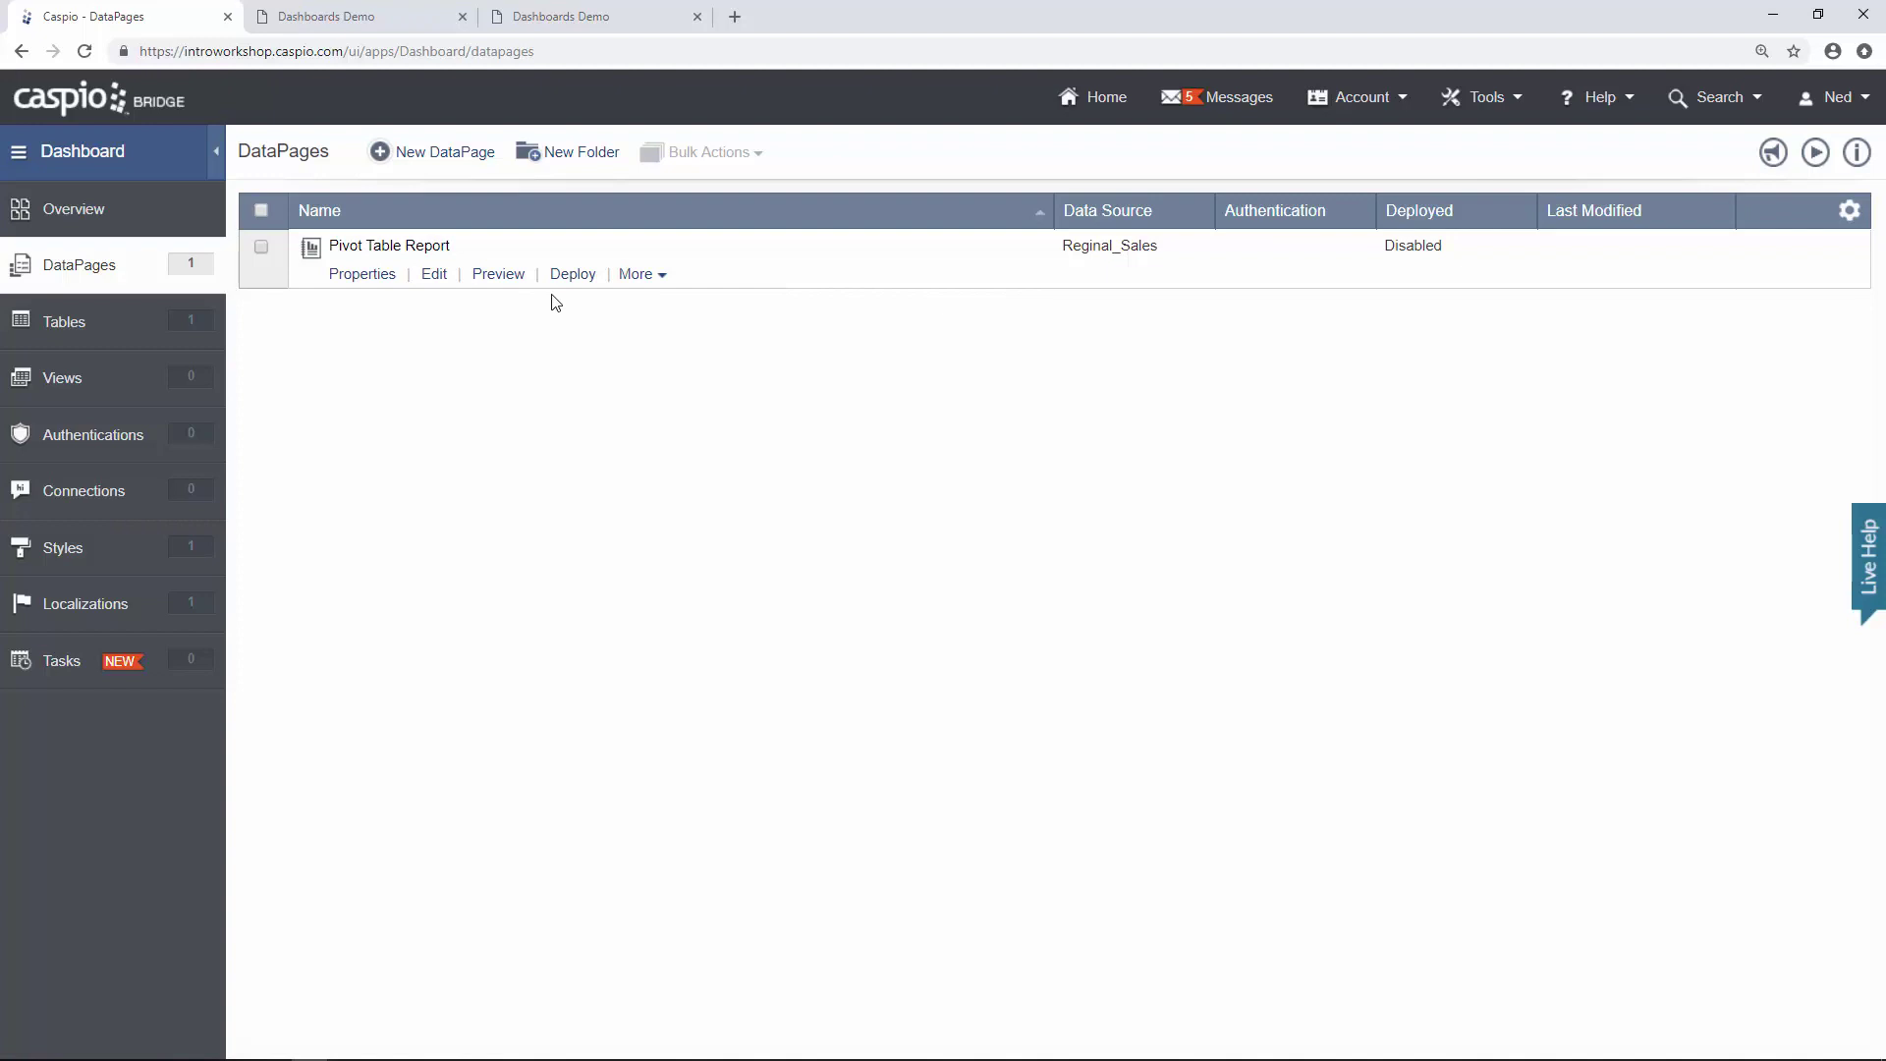
Enable deployment for the Pivot Table Report DataPage, copy its Embed code and close the deployment dialog.
left_click(580, 276)
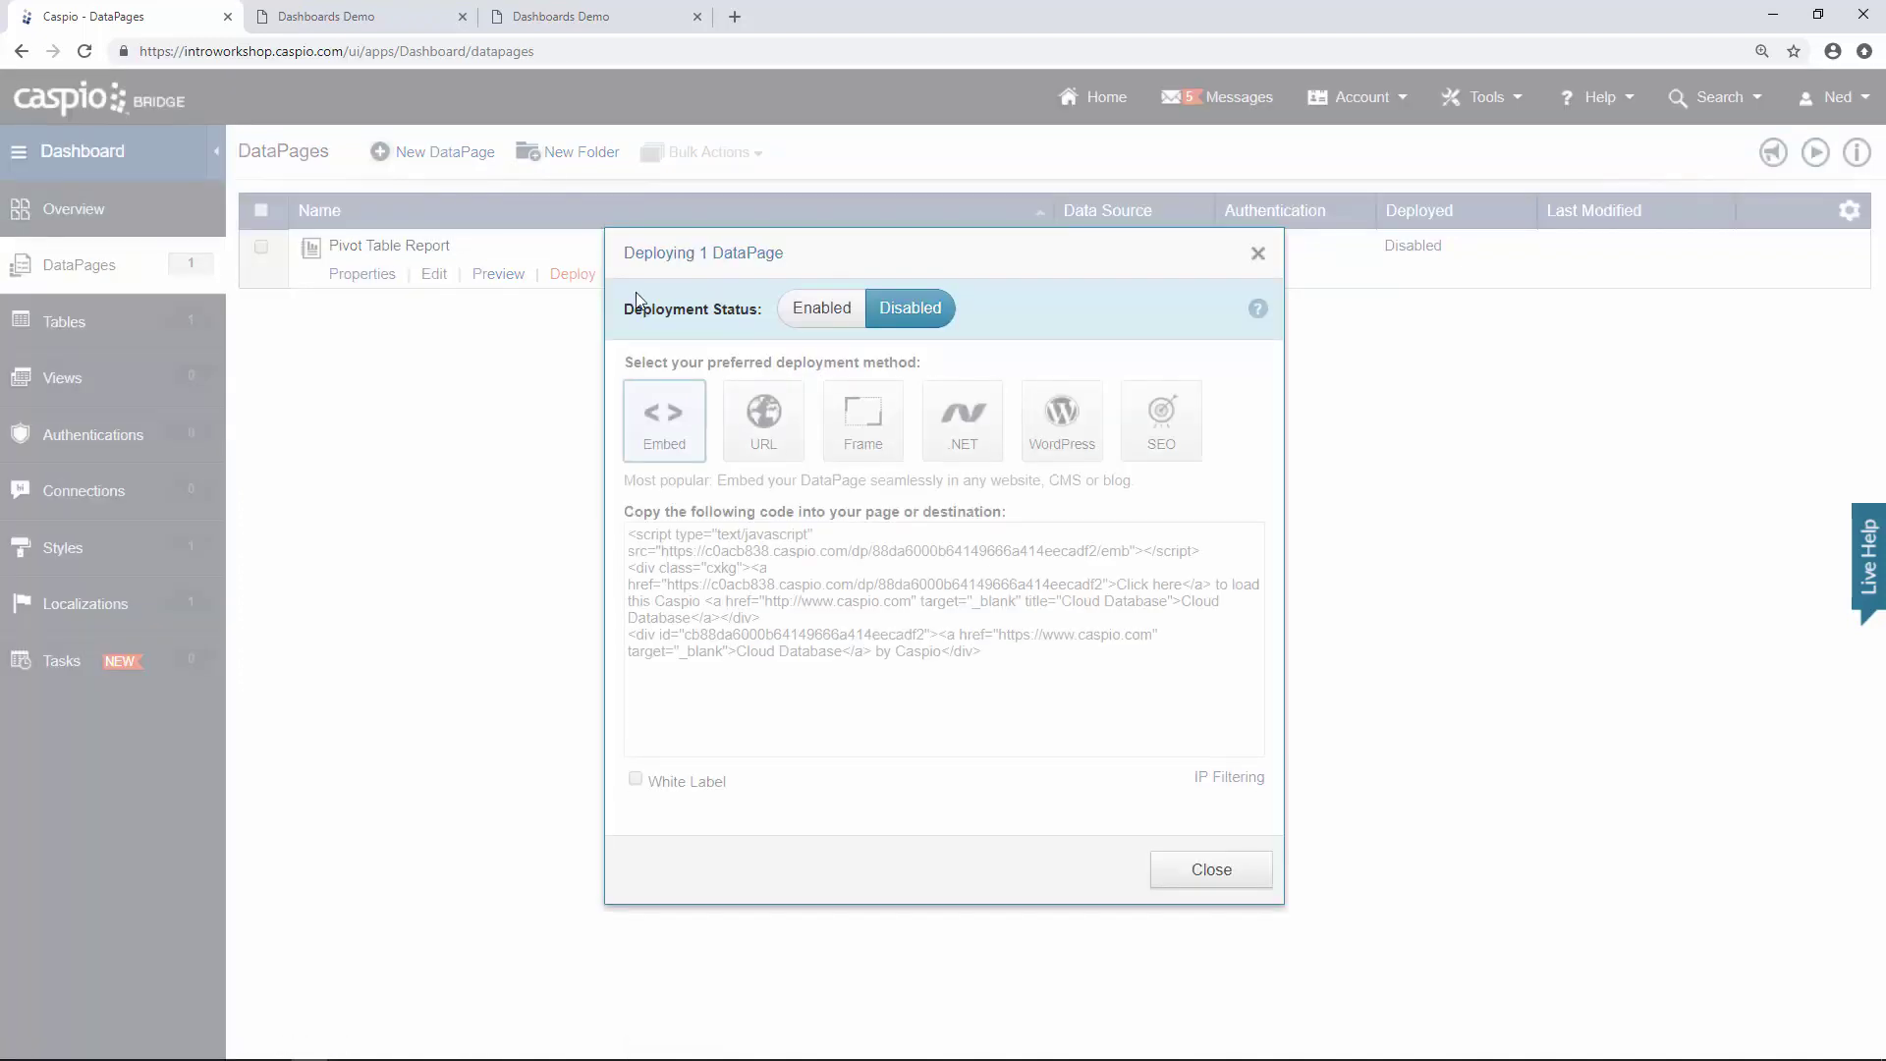
left_click(823, 310)
left_click(810, 589)
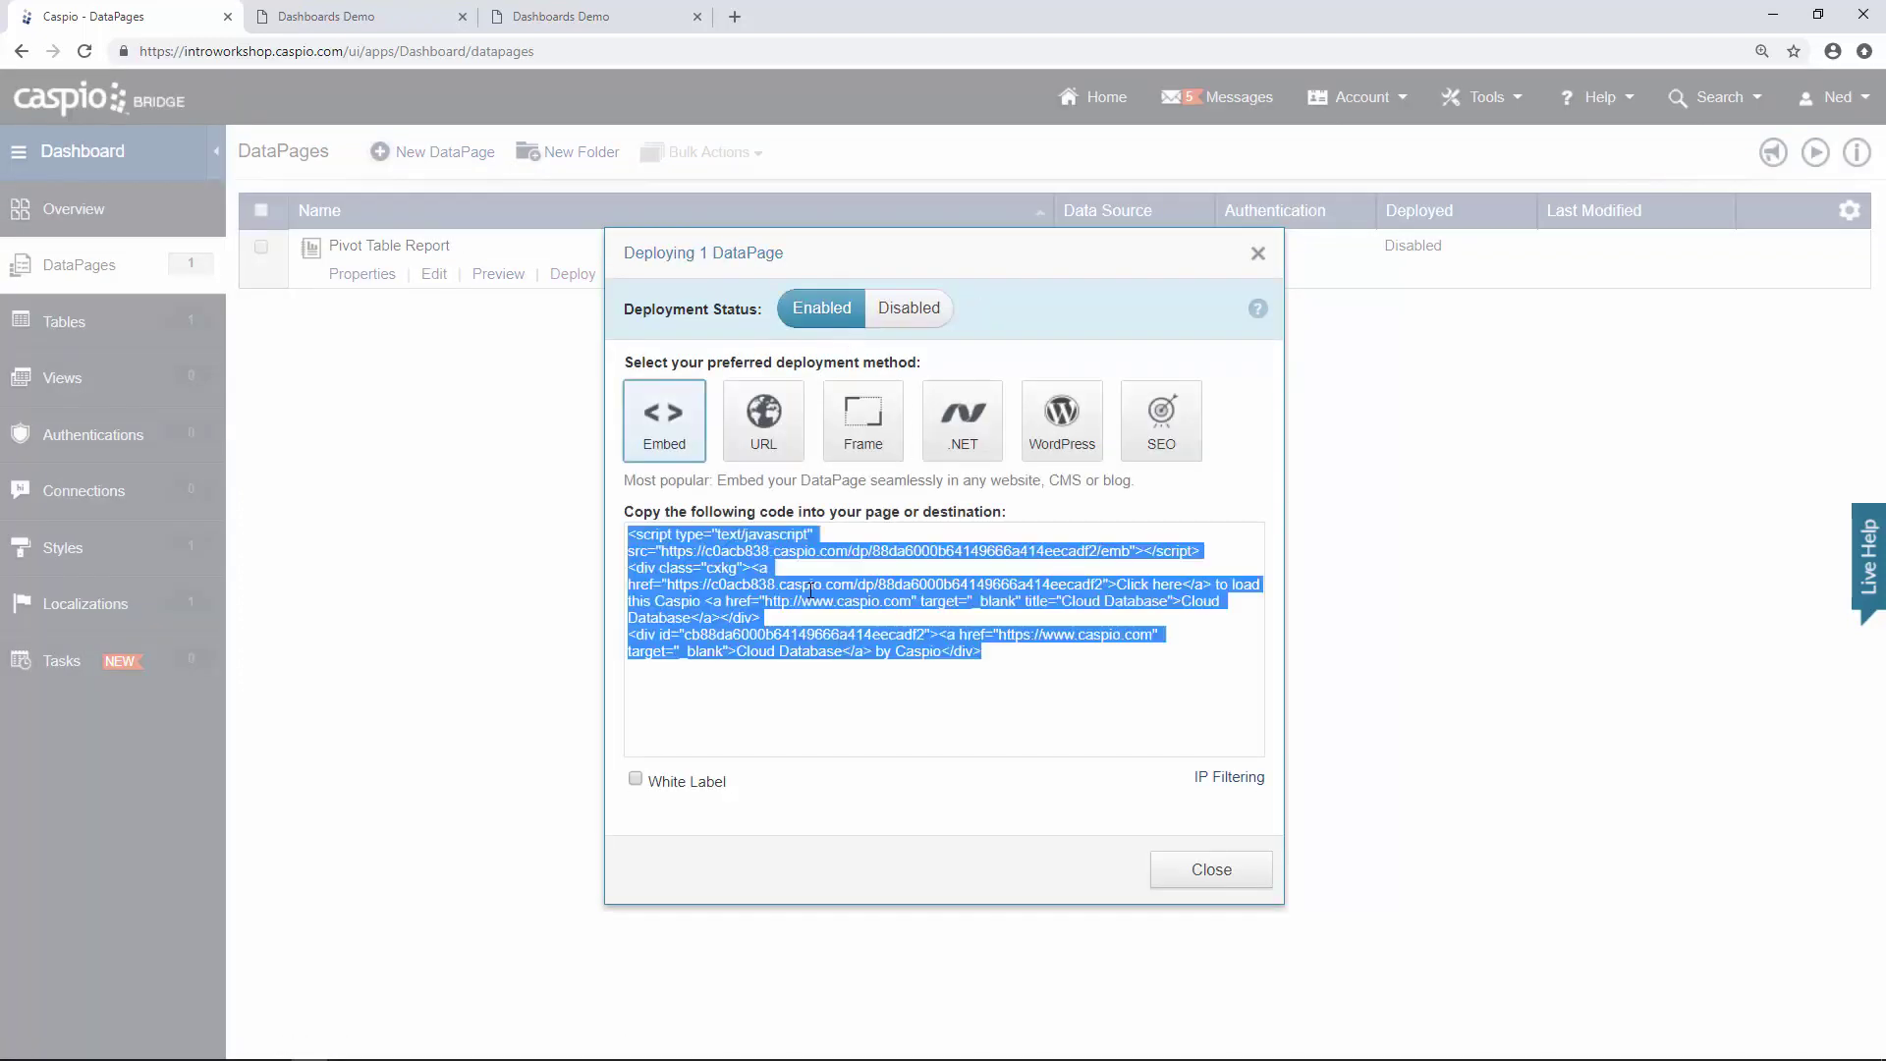
right_click(810, 589)
left_click(853, 609)
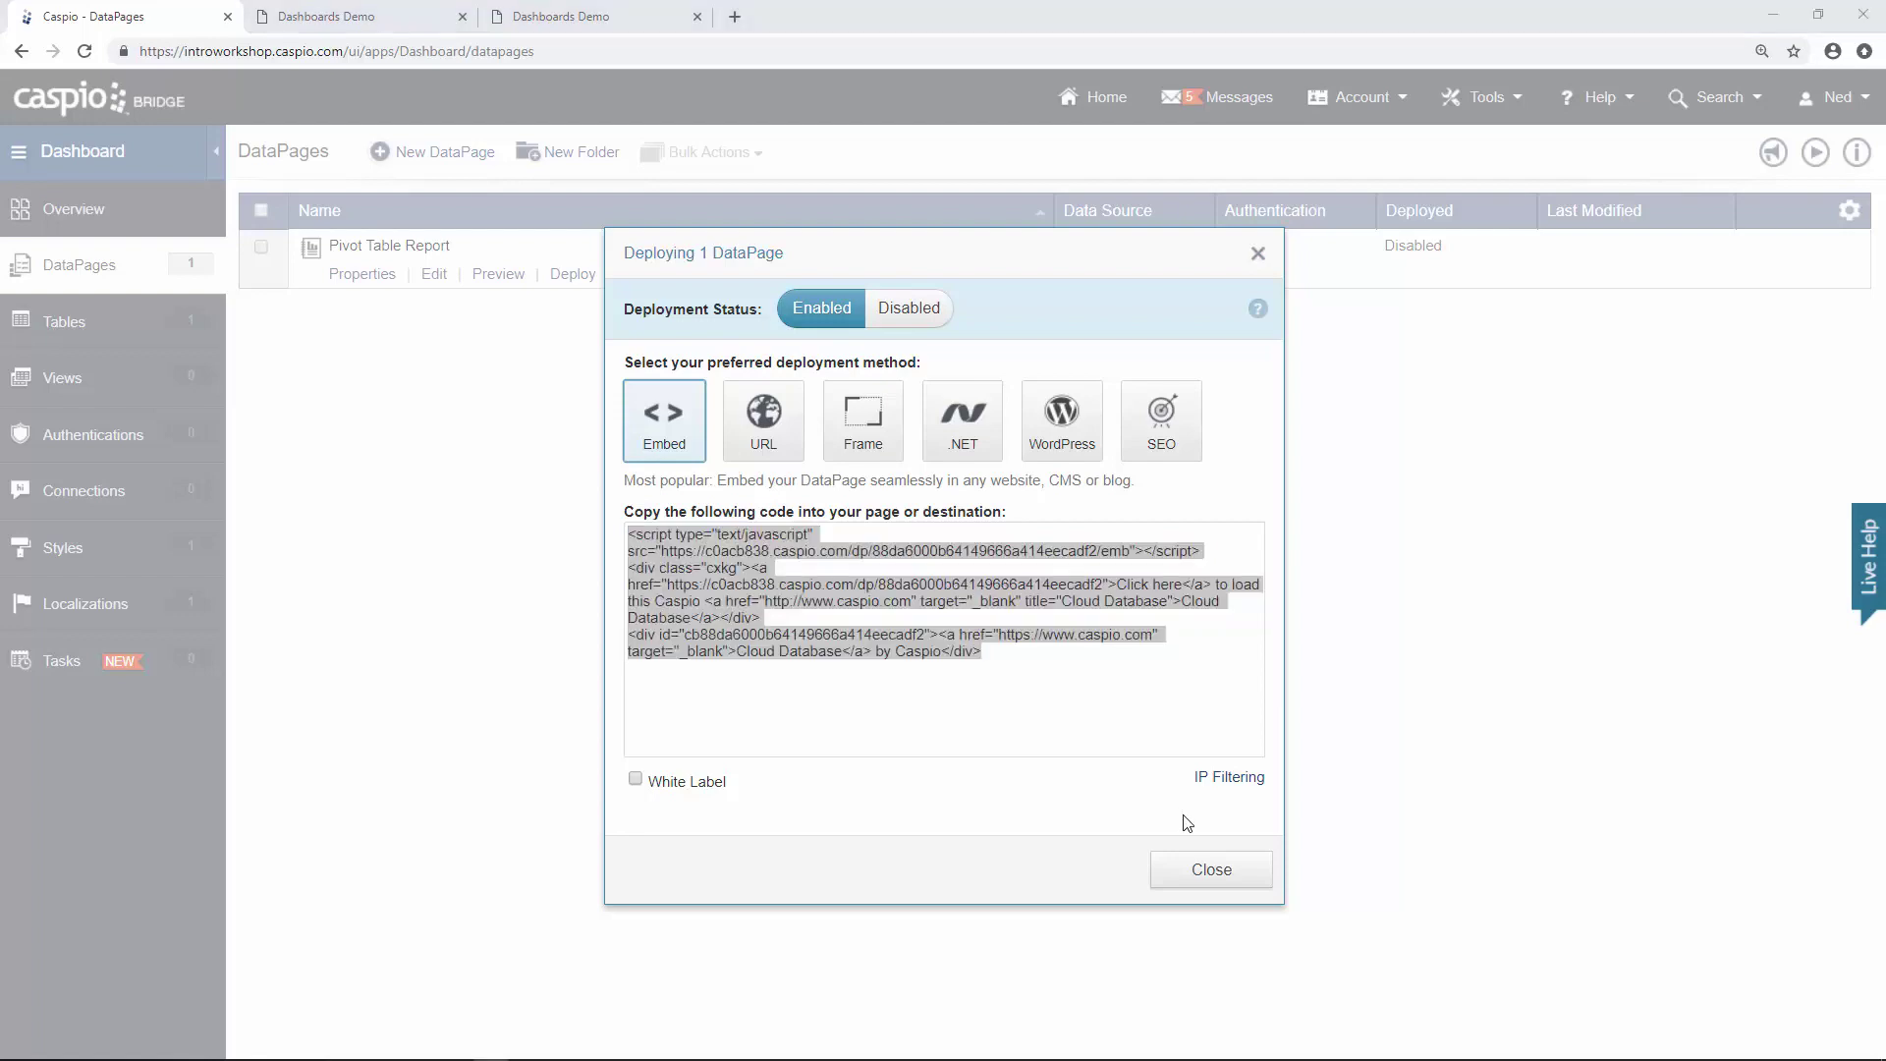
left_click(1212, 871)
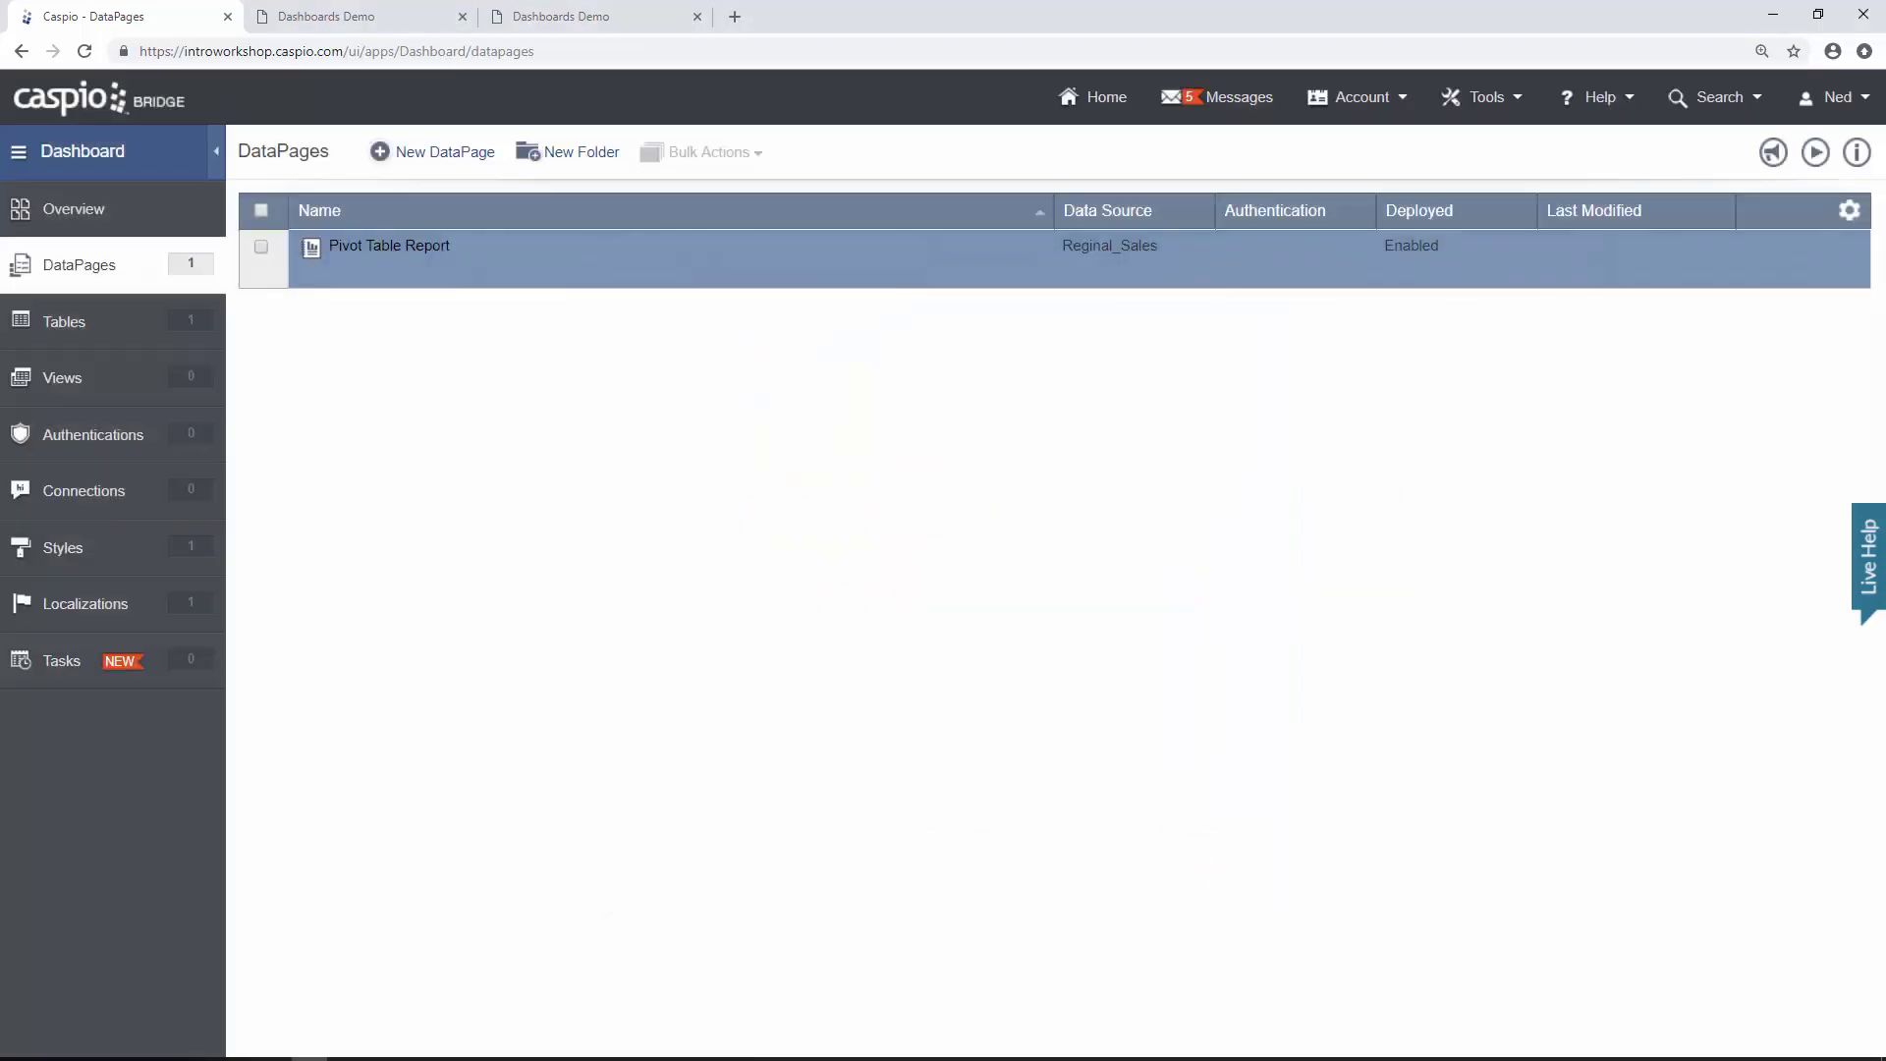
Switch to Notepad++, replace the PIVOT TABLE placeholder in dashboard_demo.html with the copied embed code, save the file and minimize the editor.
left_click(418, 1045)
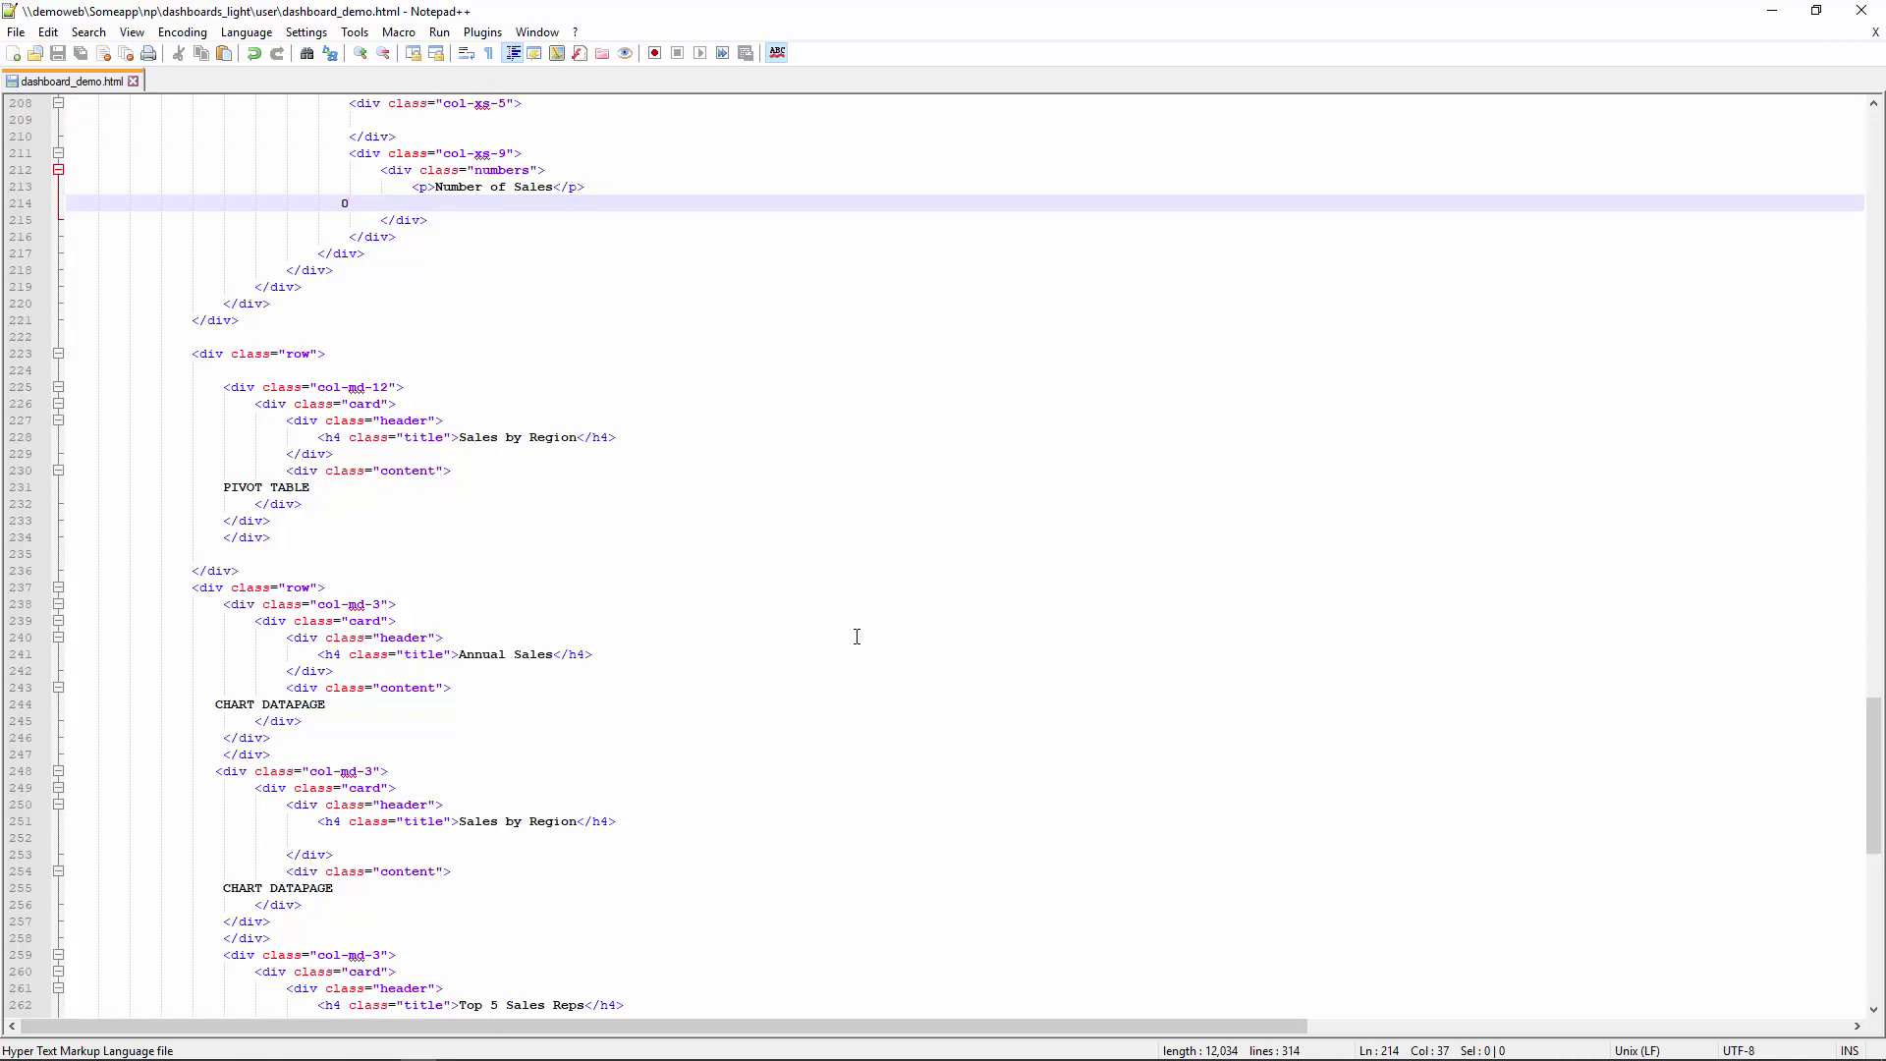
left_click_drag(218, 486, 331, 486)
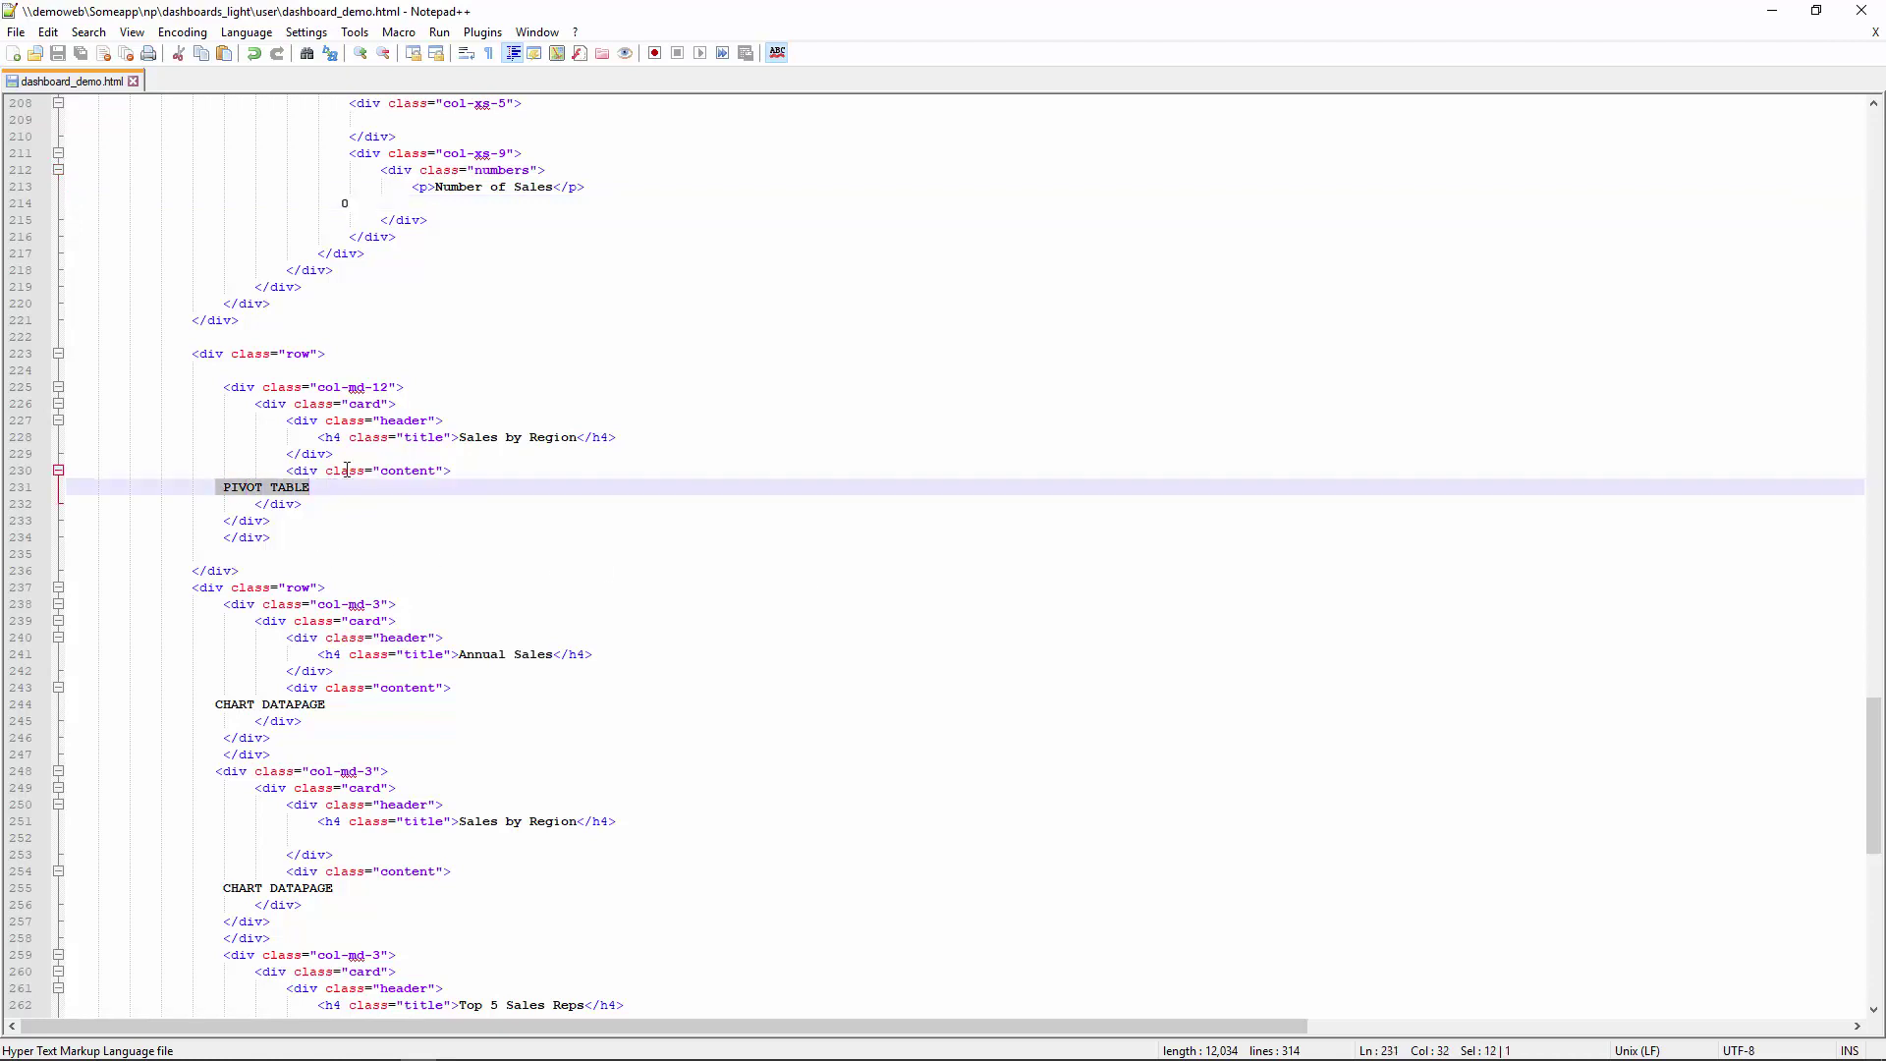
key("ctrl+v")
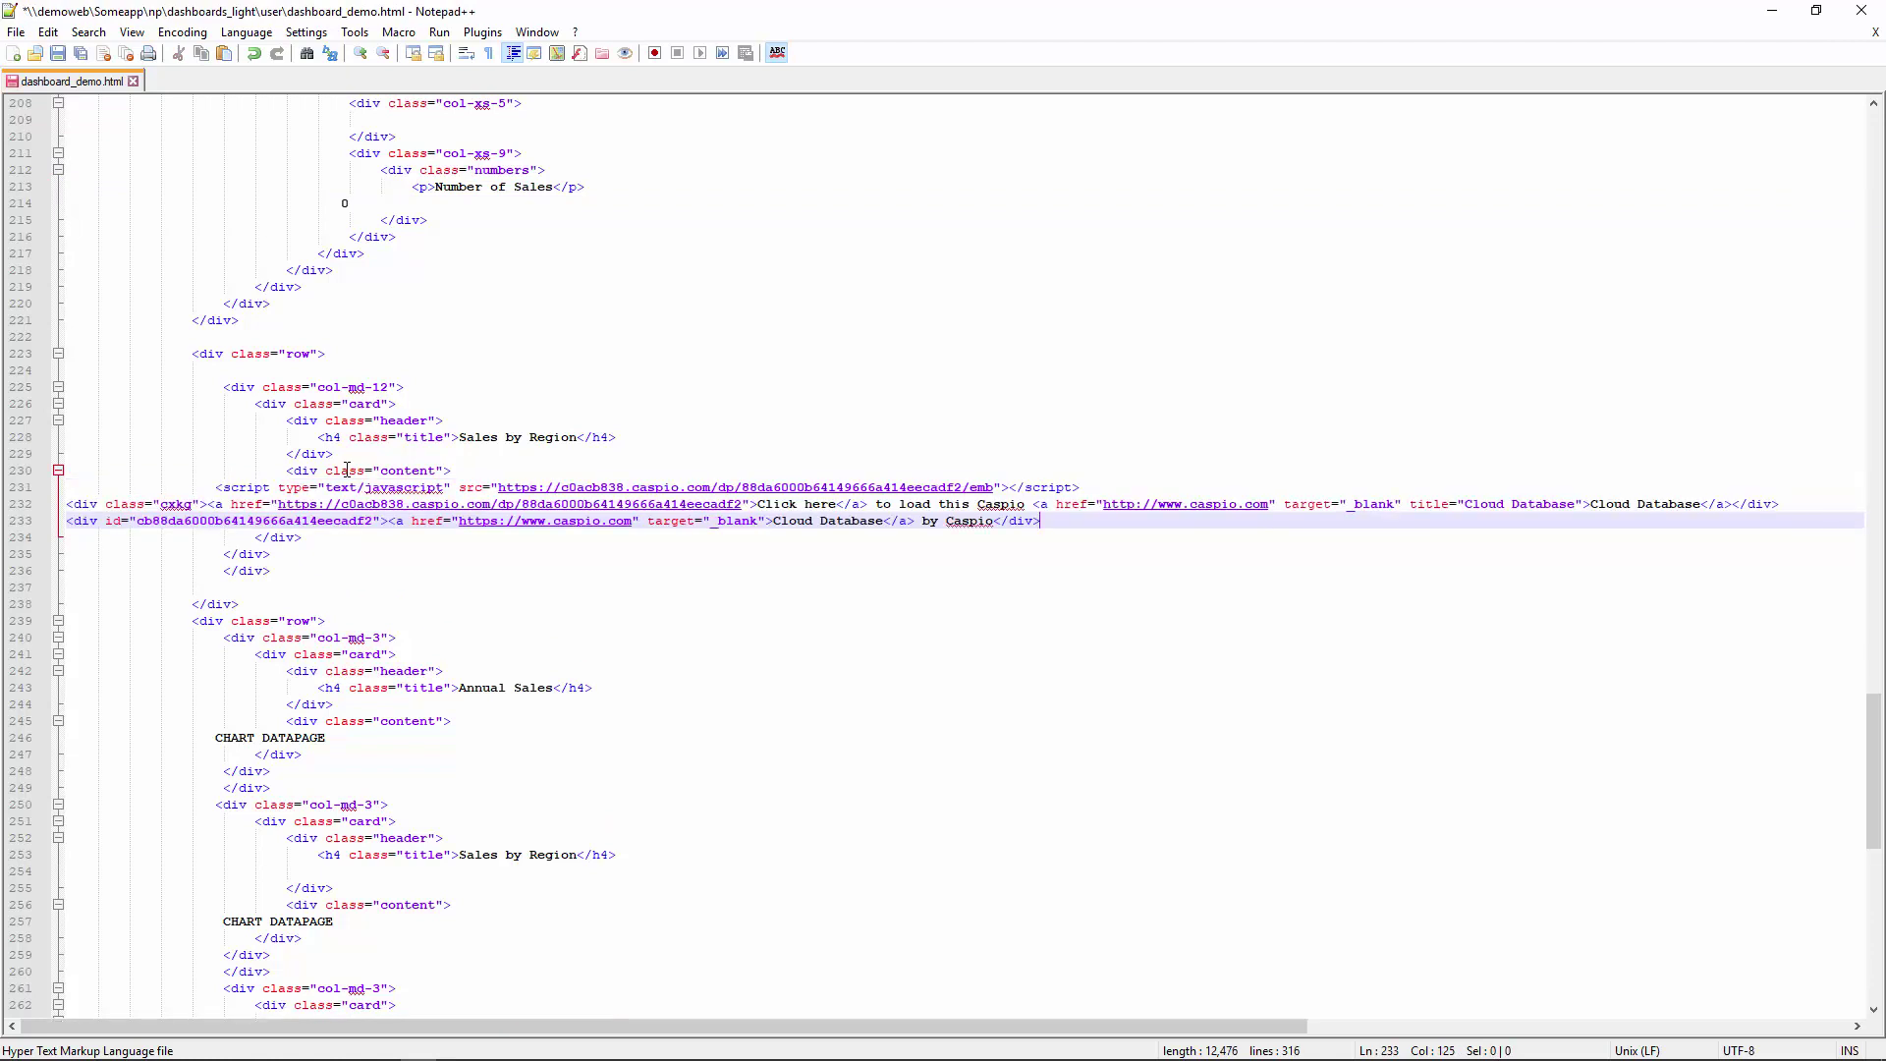
key("ctrl+s")
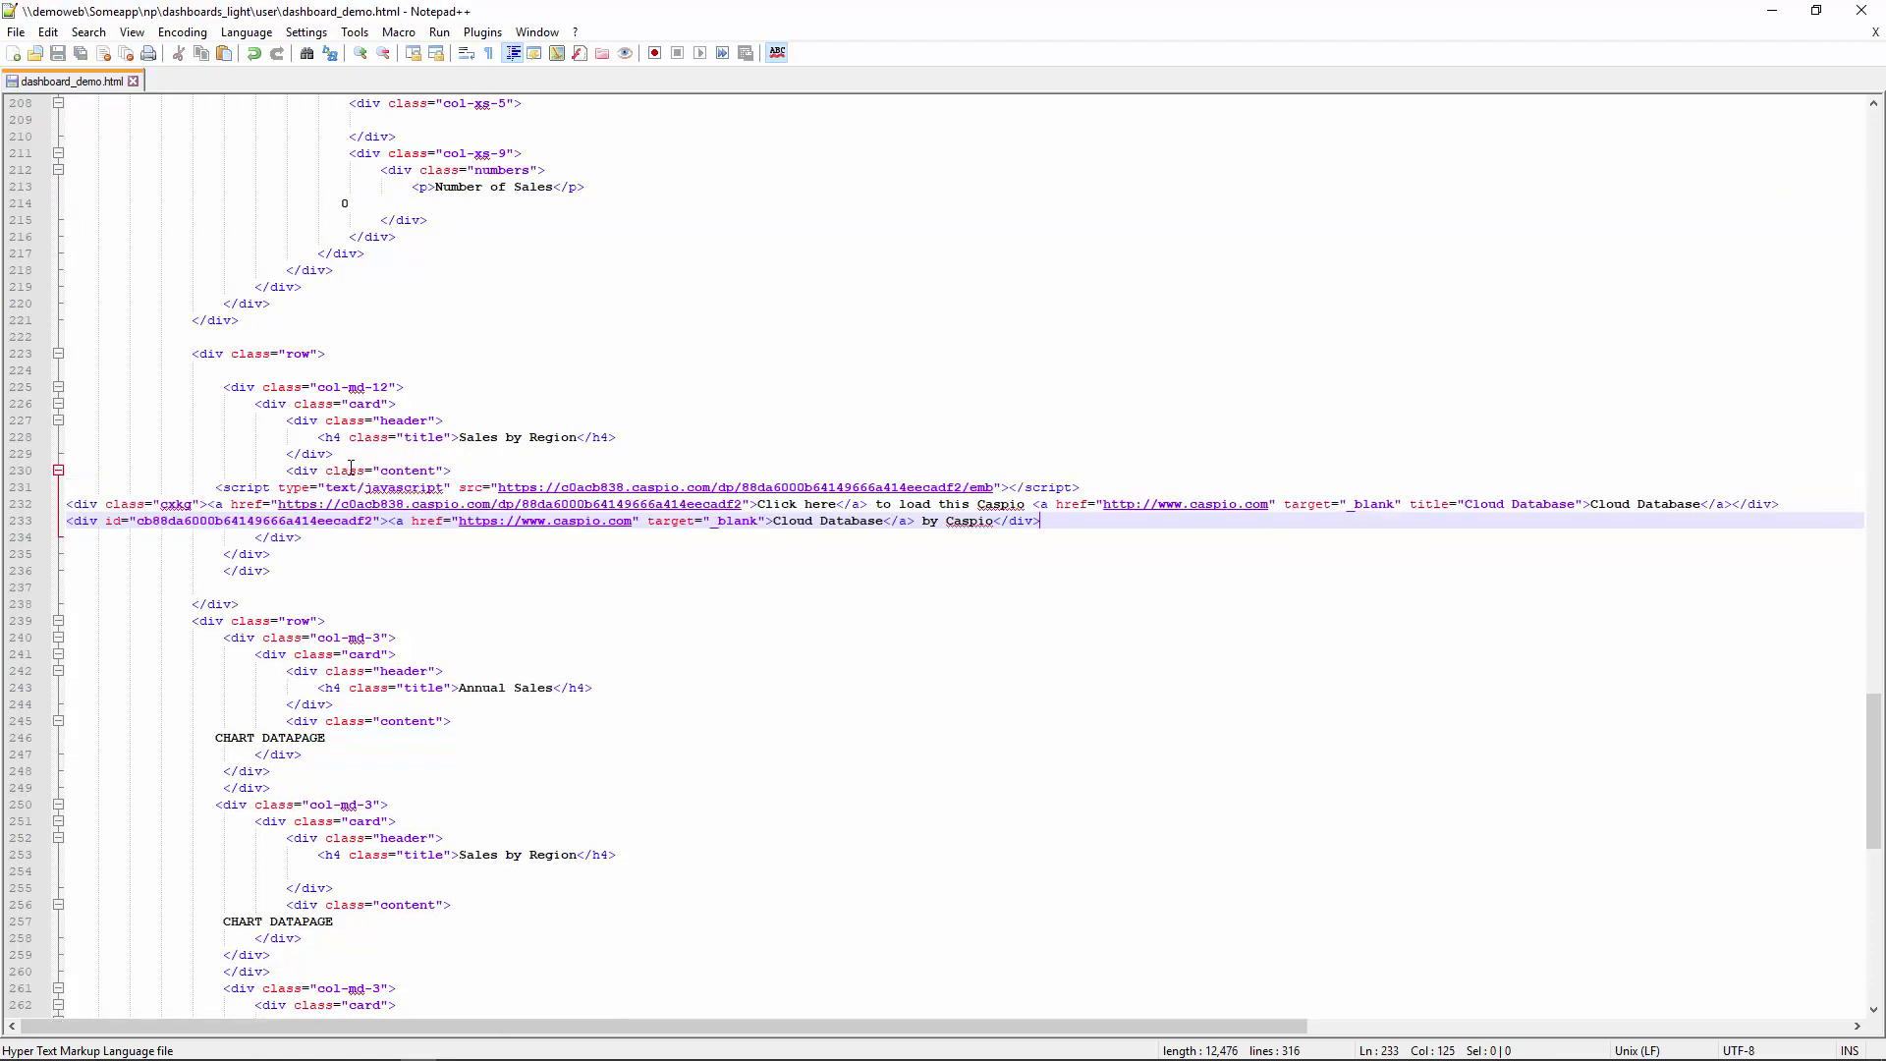
left_click(1772, 12)
Reload the dashboard_demo.html page to check the embedded pivot table, and examine the Annual Sales chart on the finished example dashboard.
left_click(579, 16)
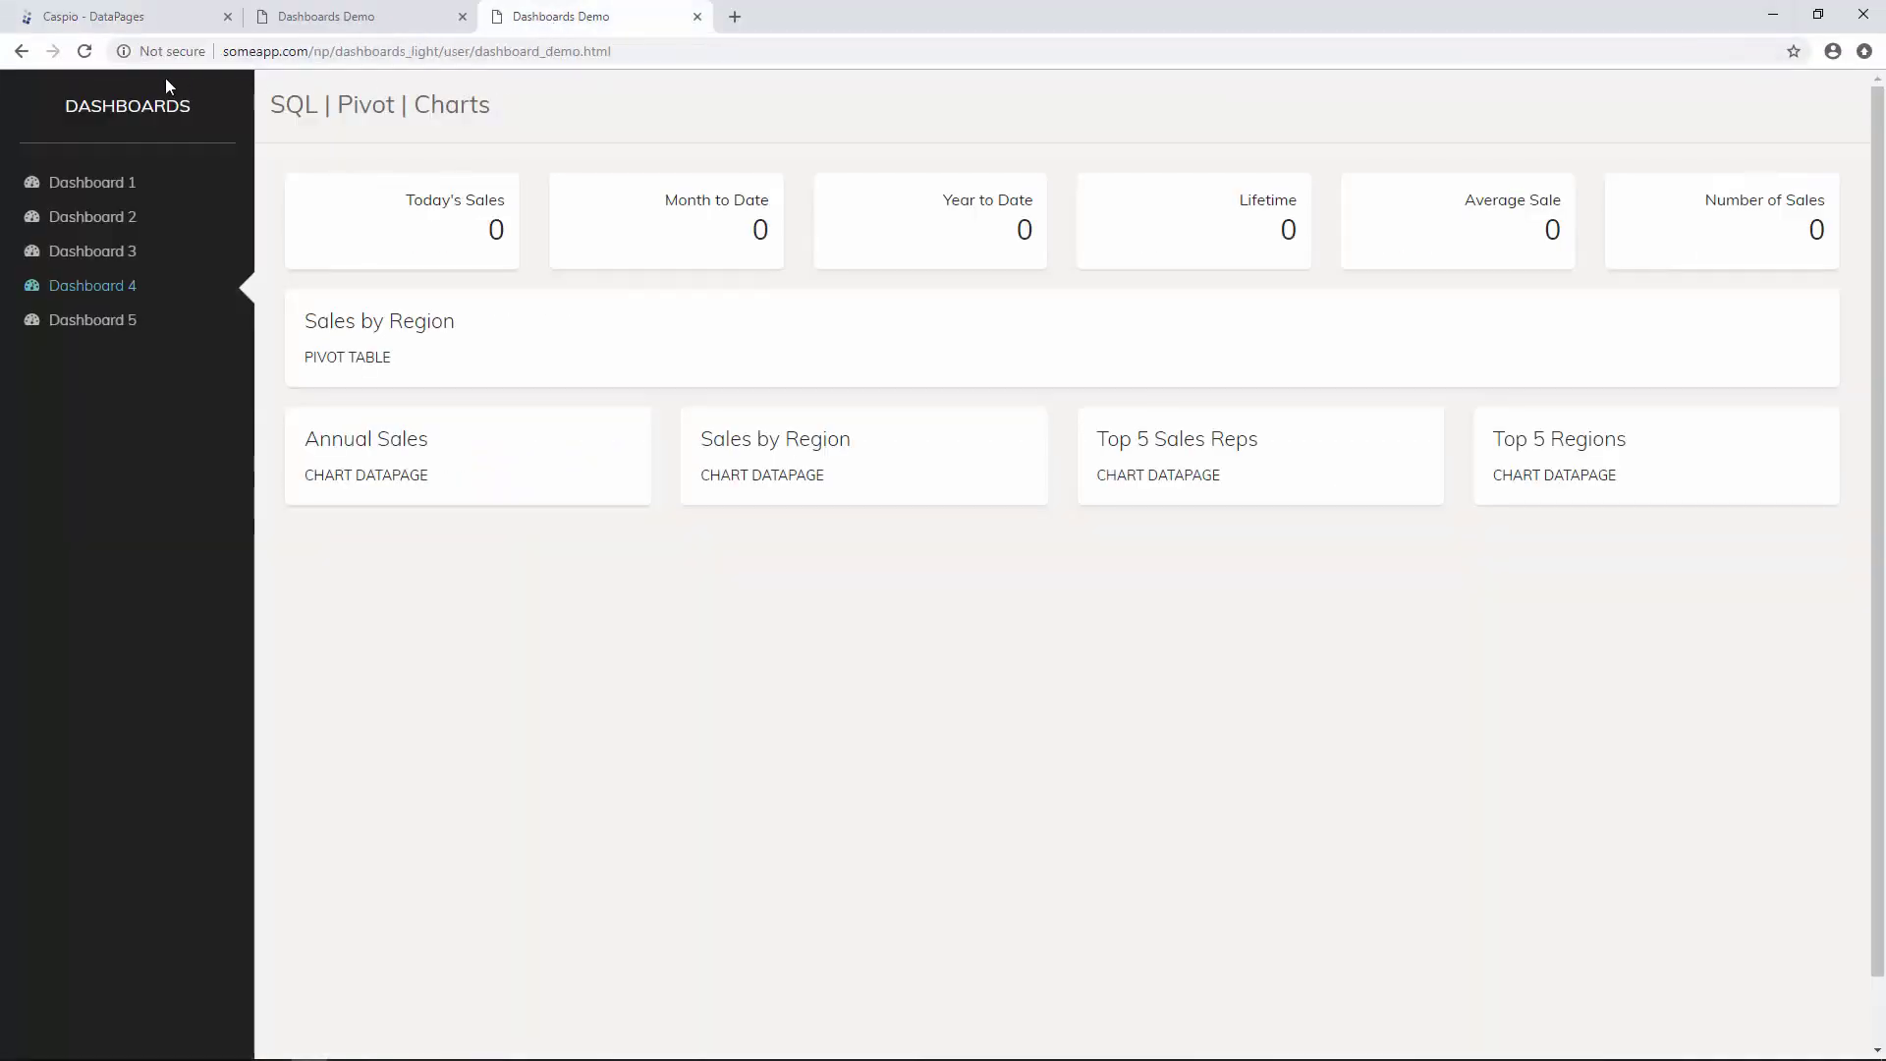
left_click(85, 51)
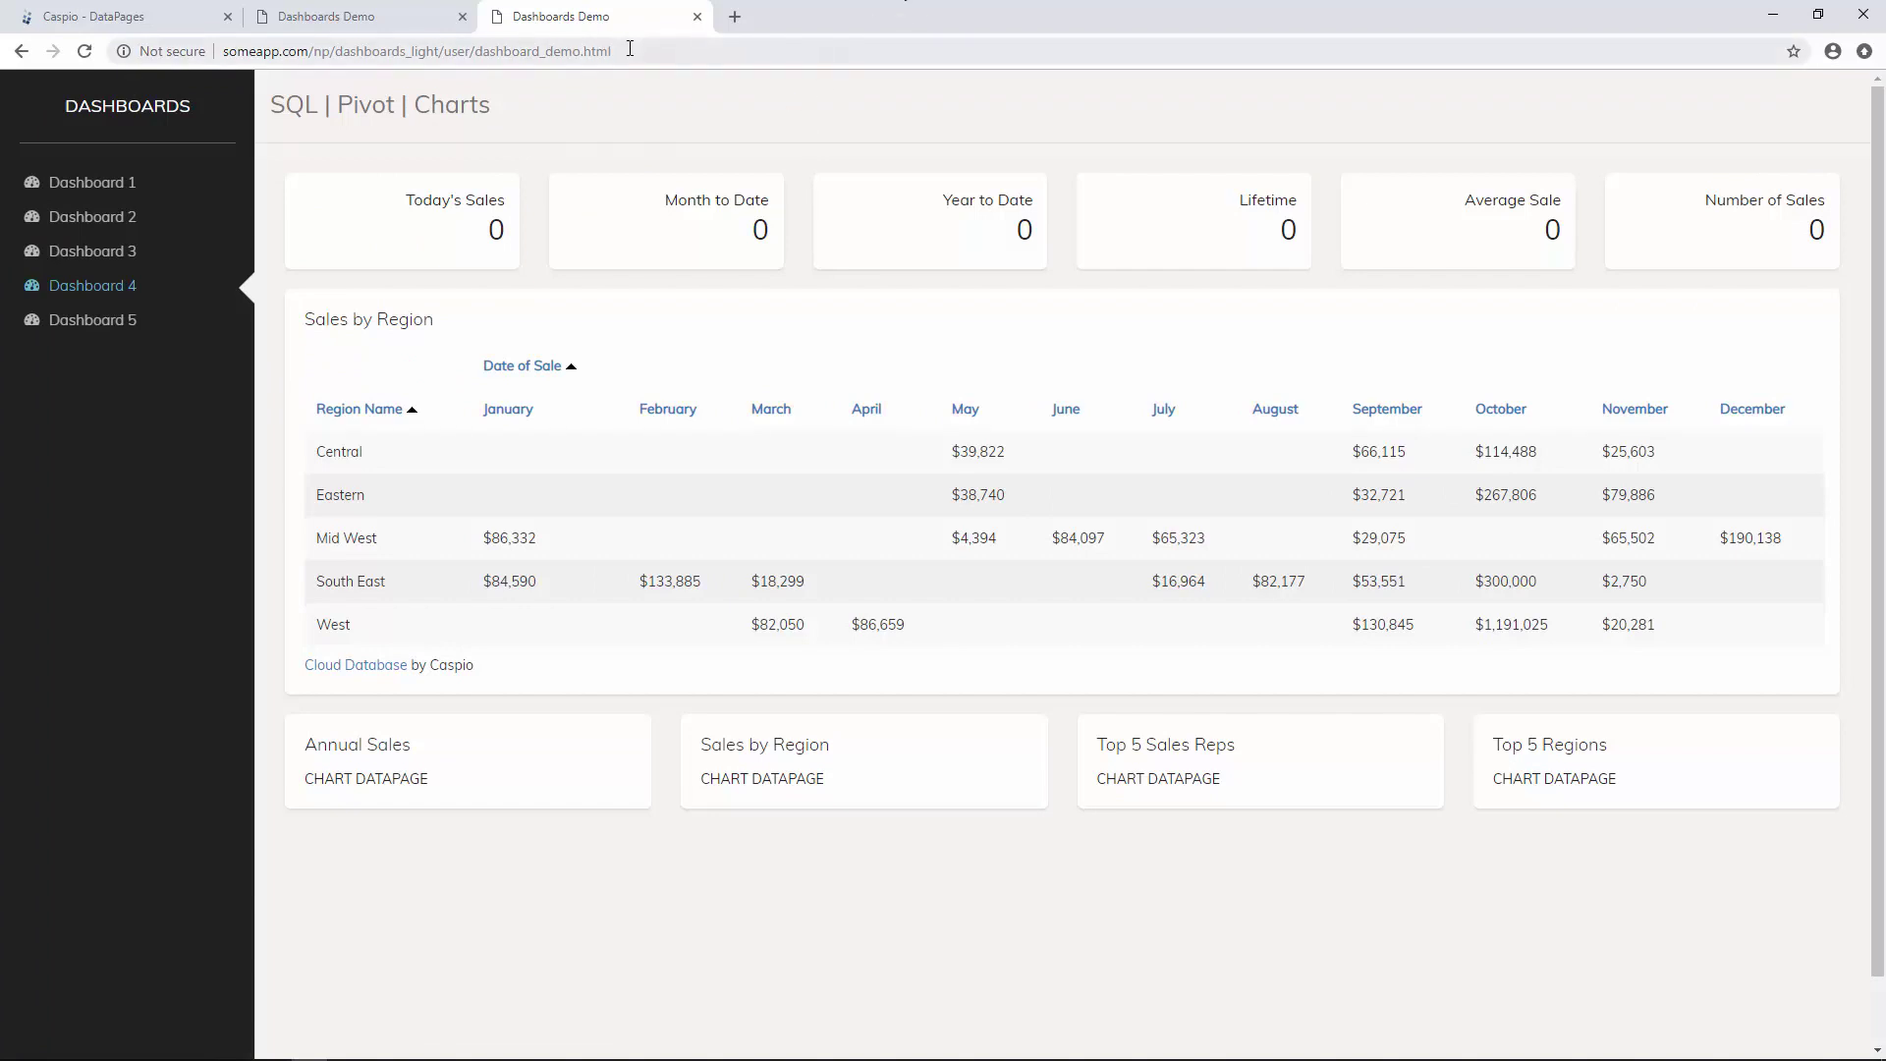
left_click_drag(825, 52, 615, 52)
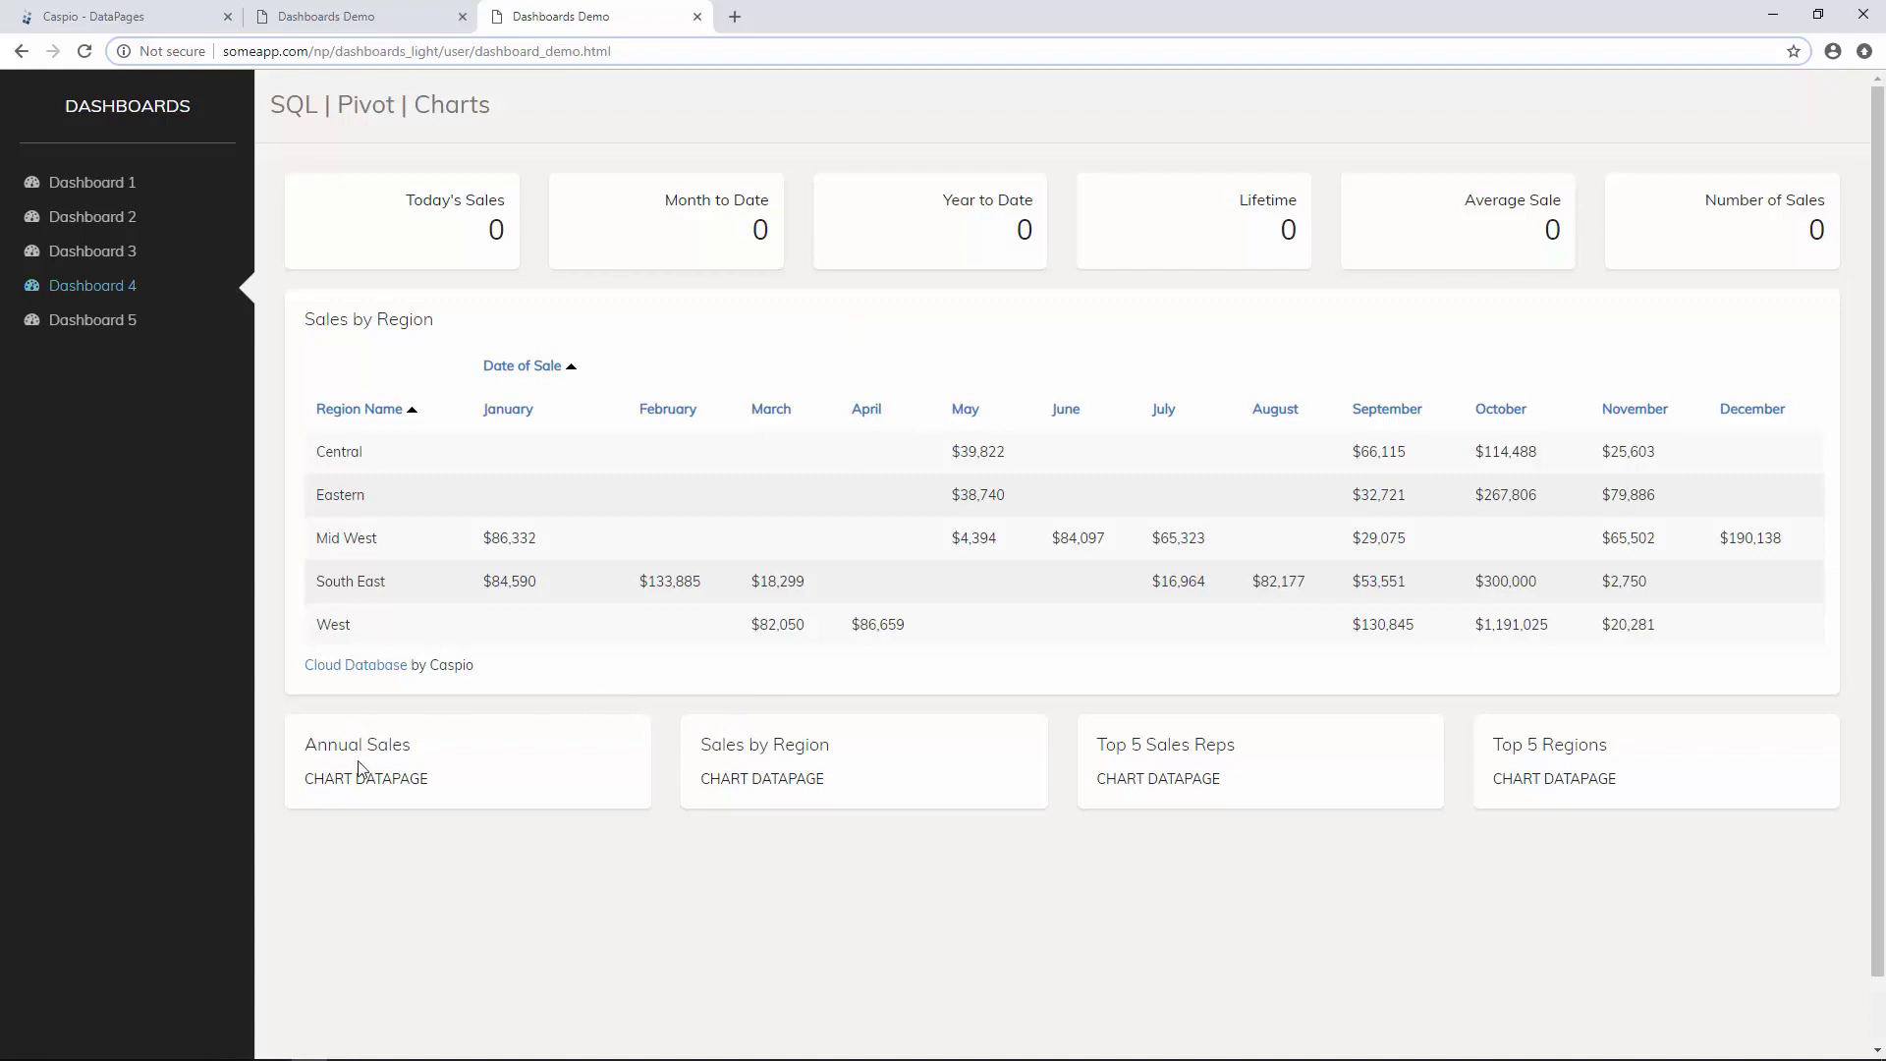
left_click(389, 24)
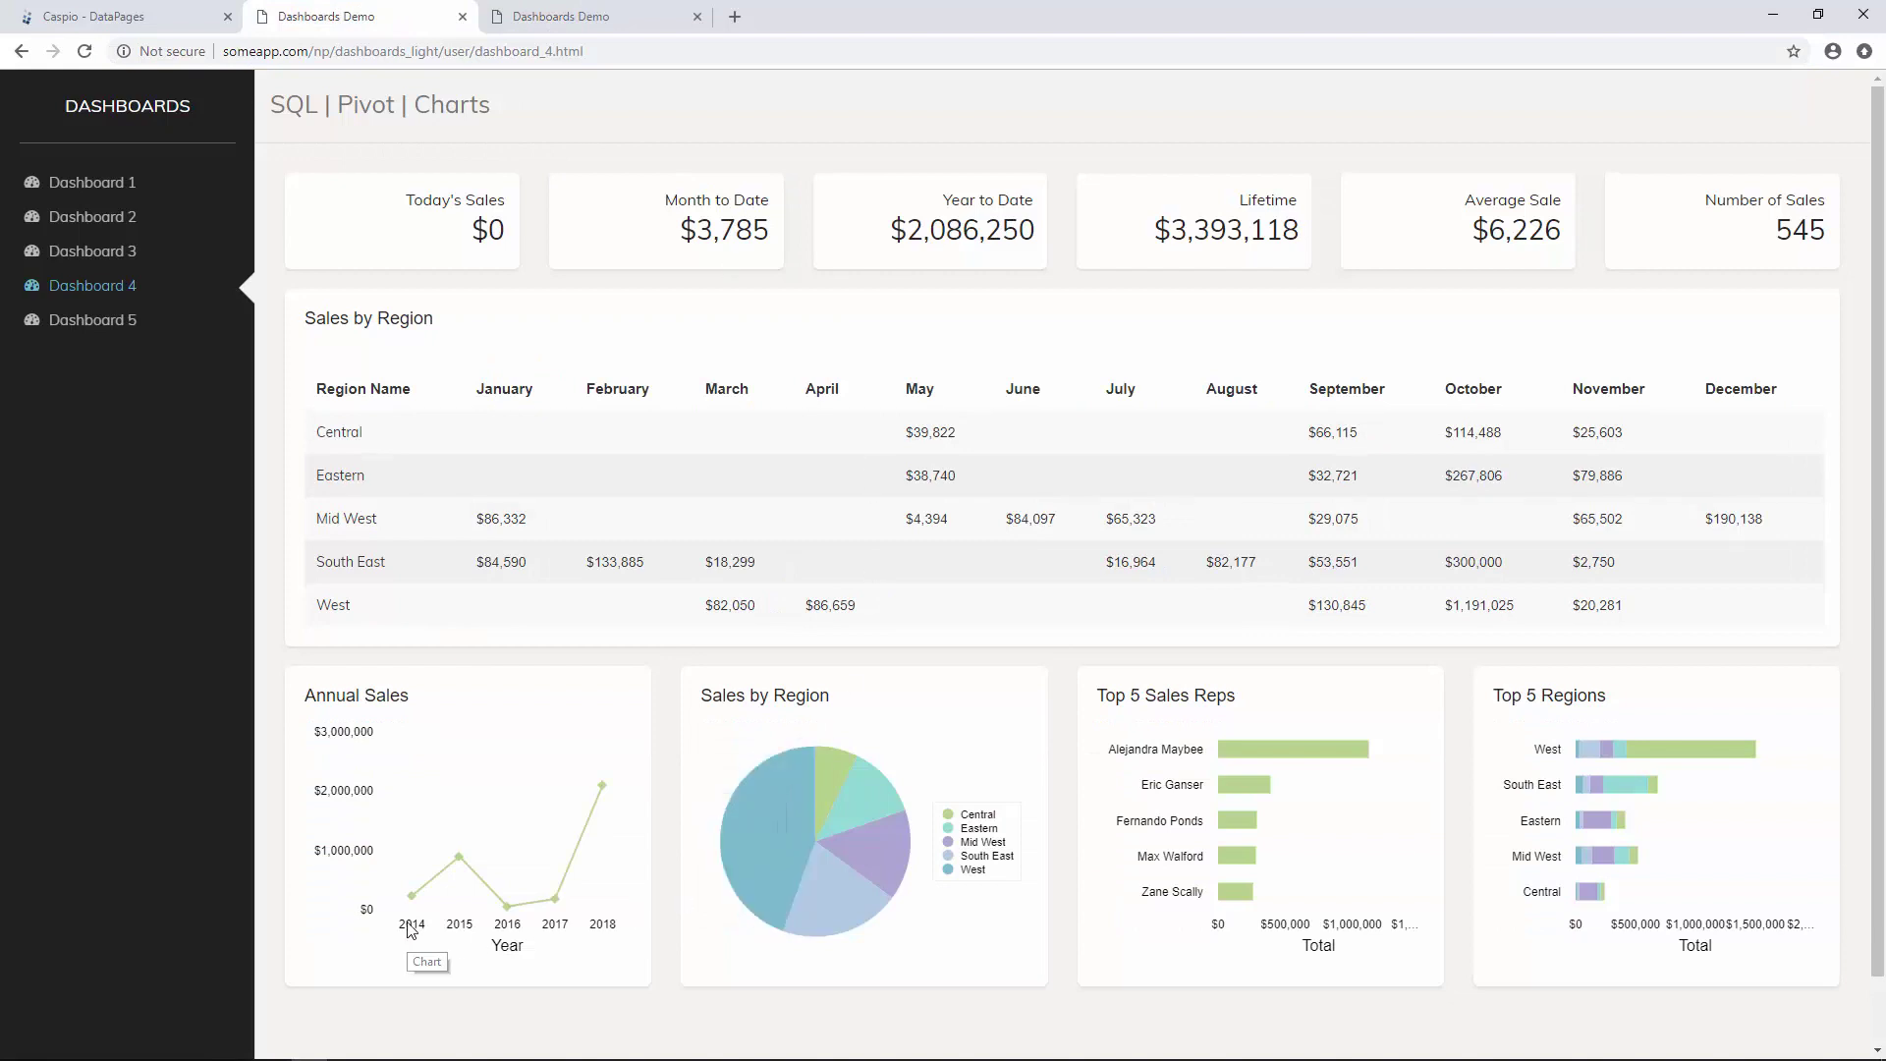
mouse_move(588, 815)
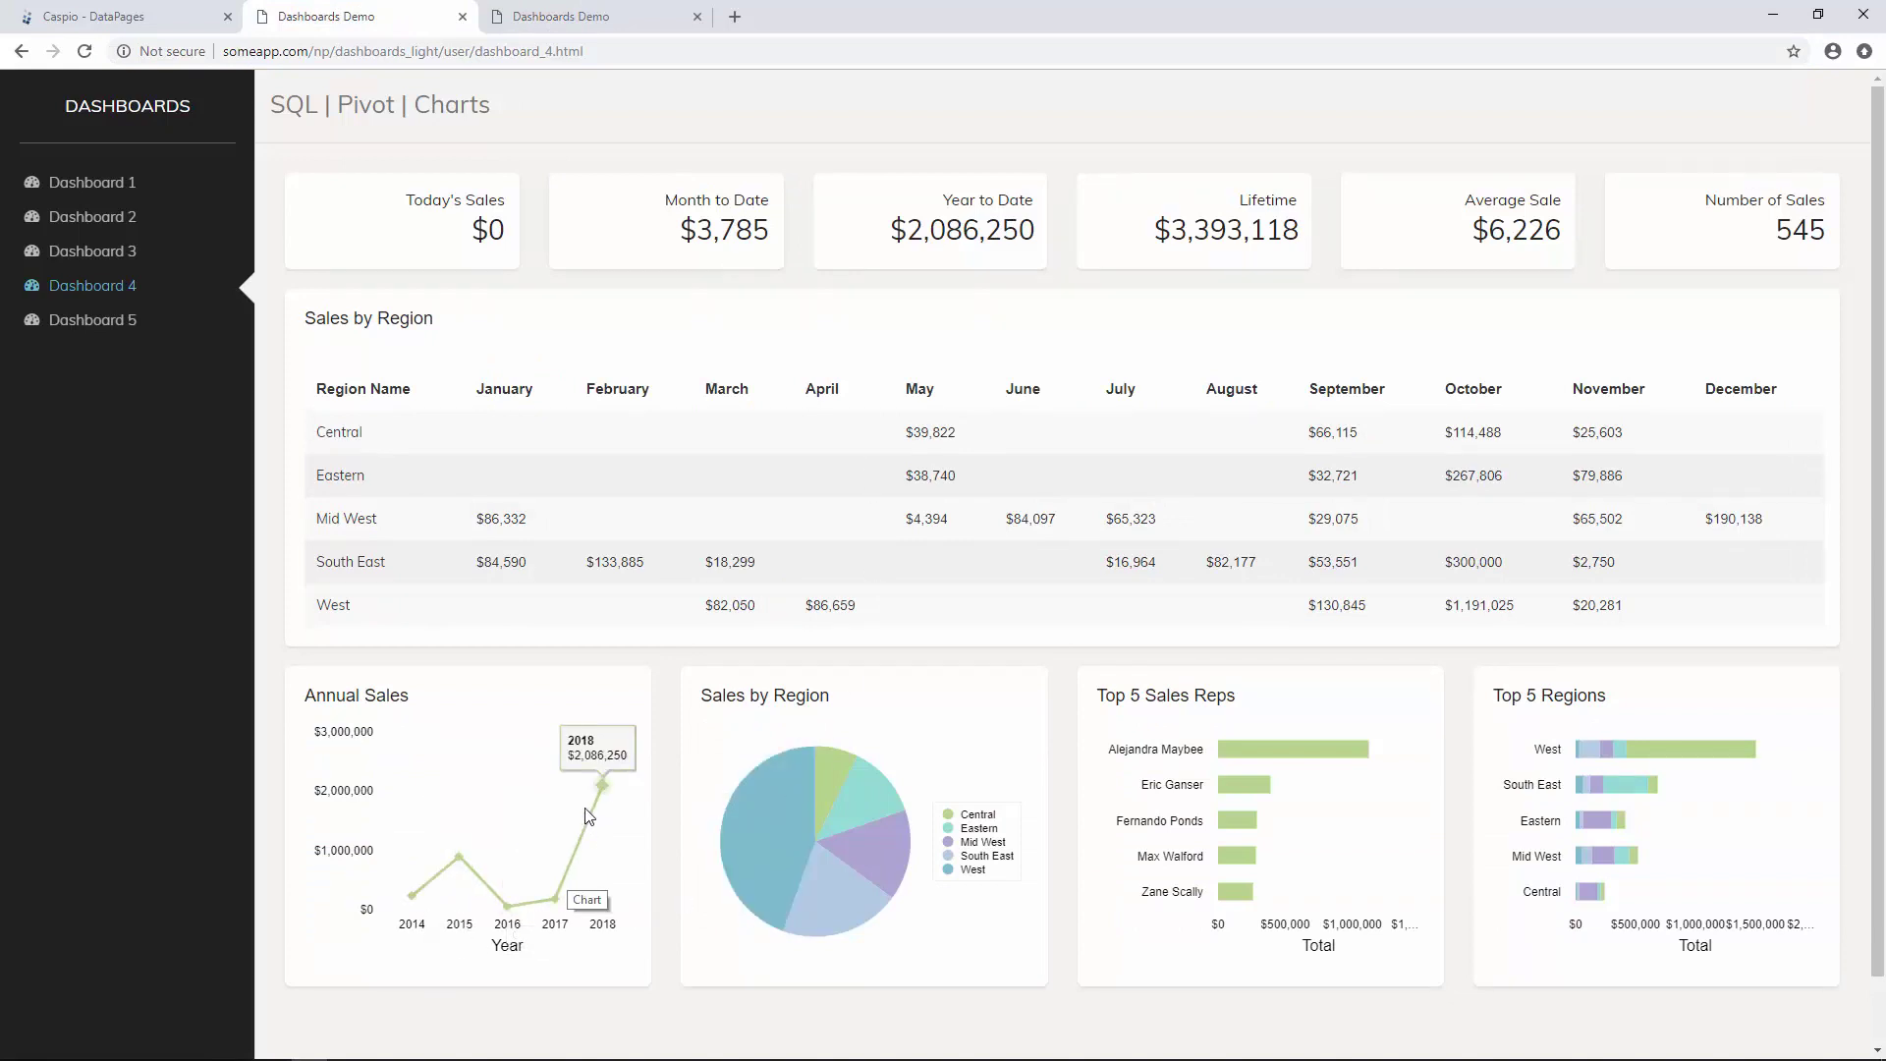
Return to Caspio, start a new DataPage of the Line chart type and continue to its data source settings.
left_click(214, 30)
left_click(448, 157)
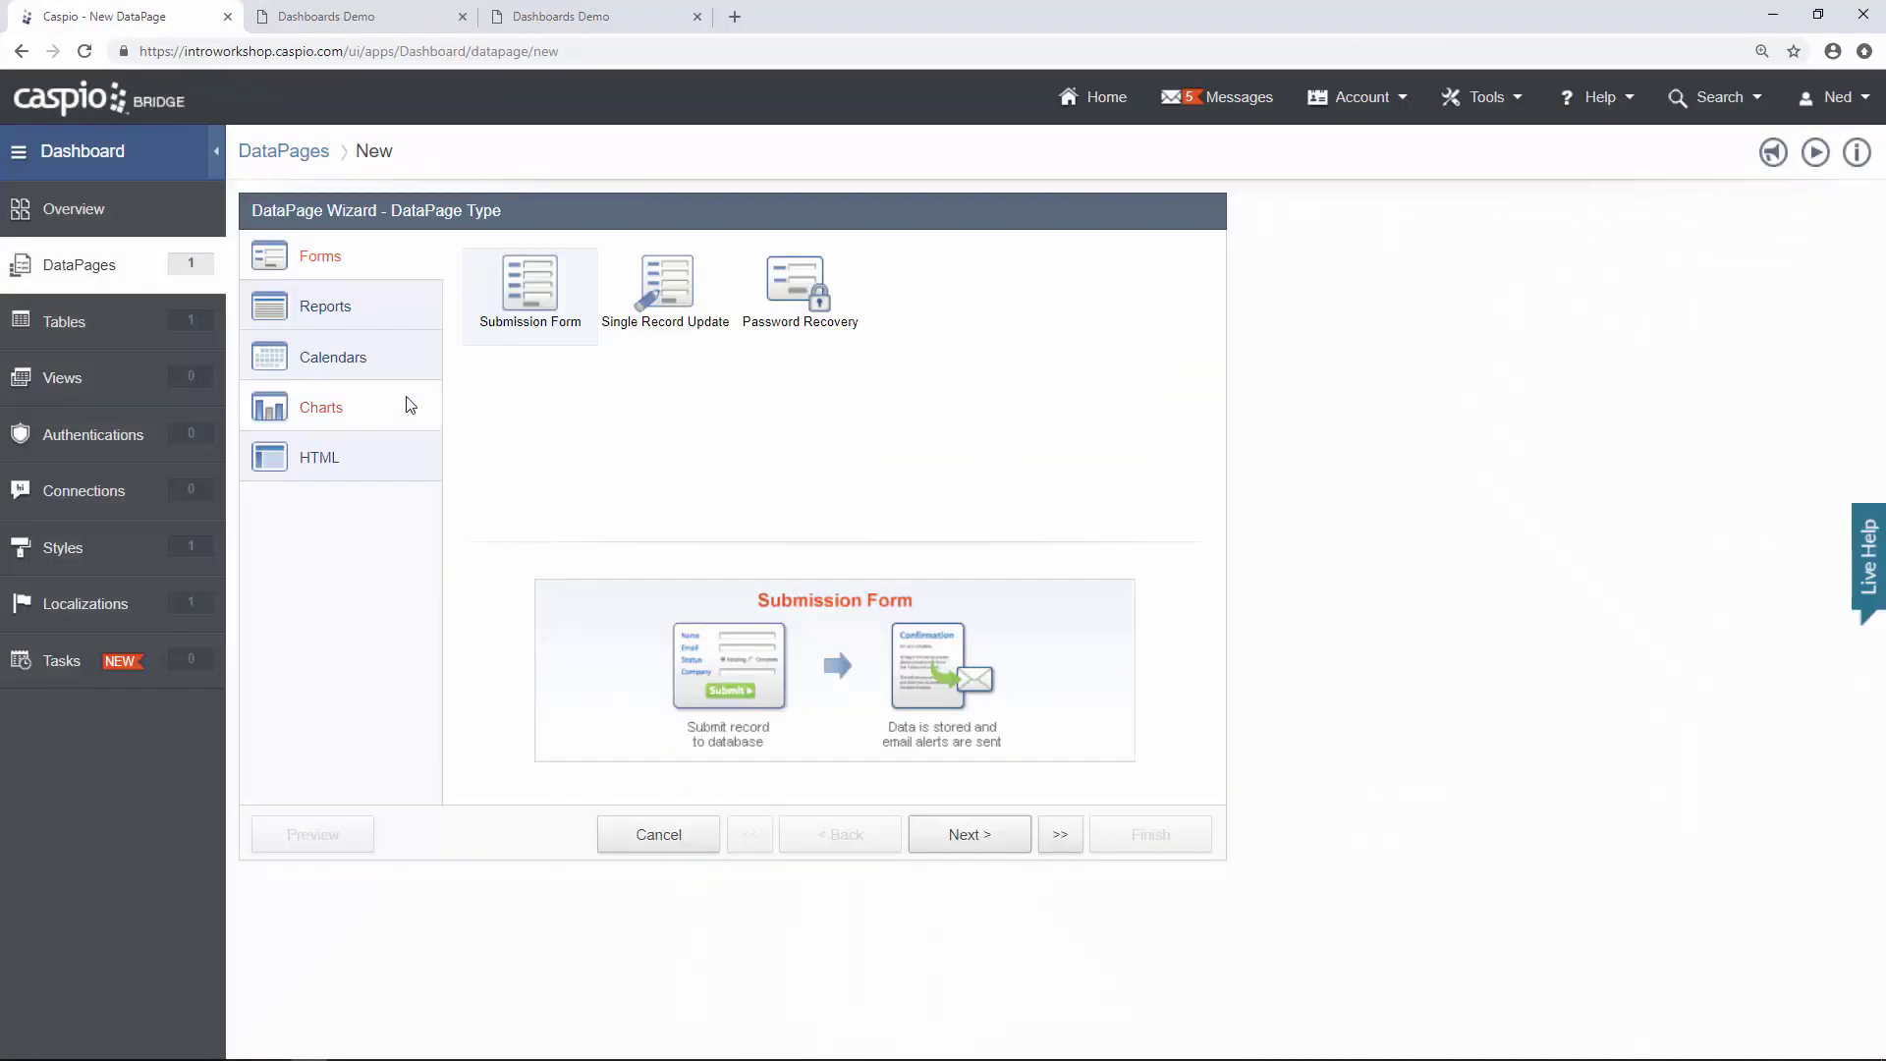
left_click(411, 404)
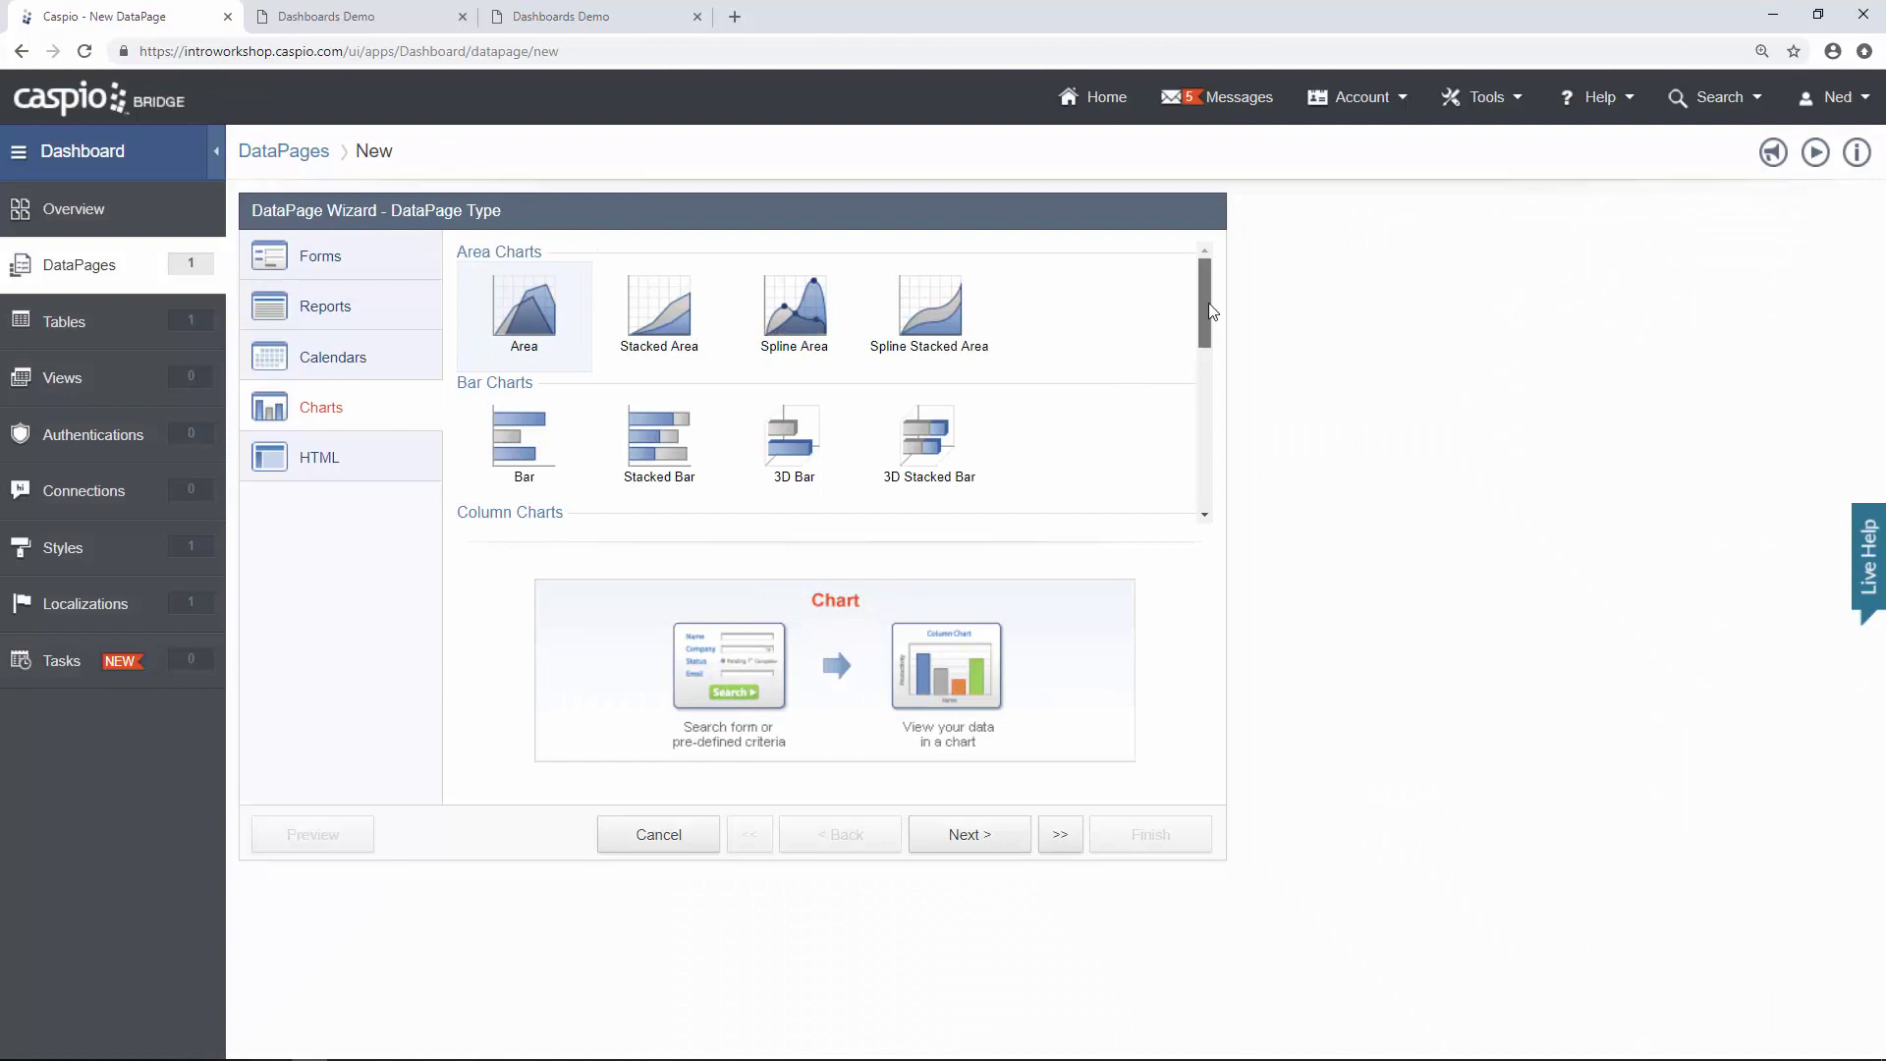
scroll(1212, 310, "down", 4)
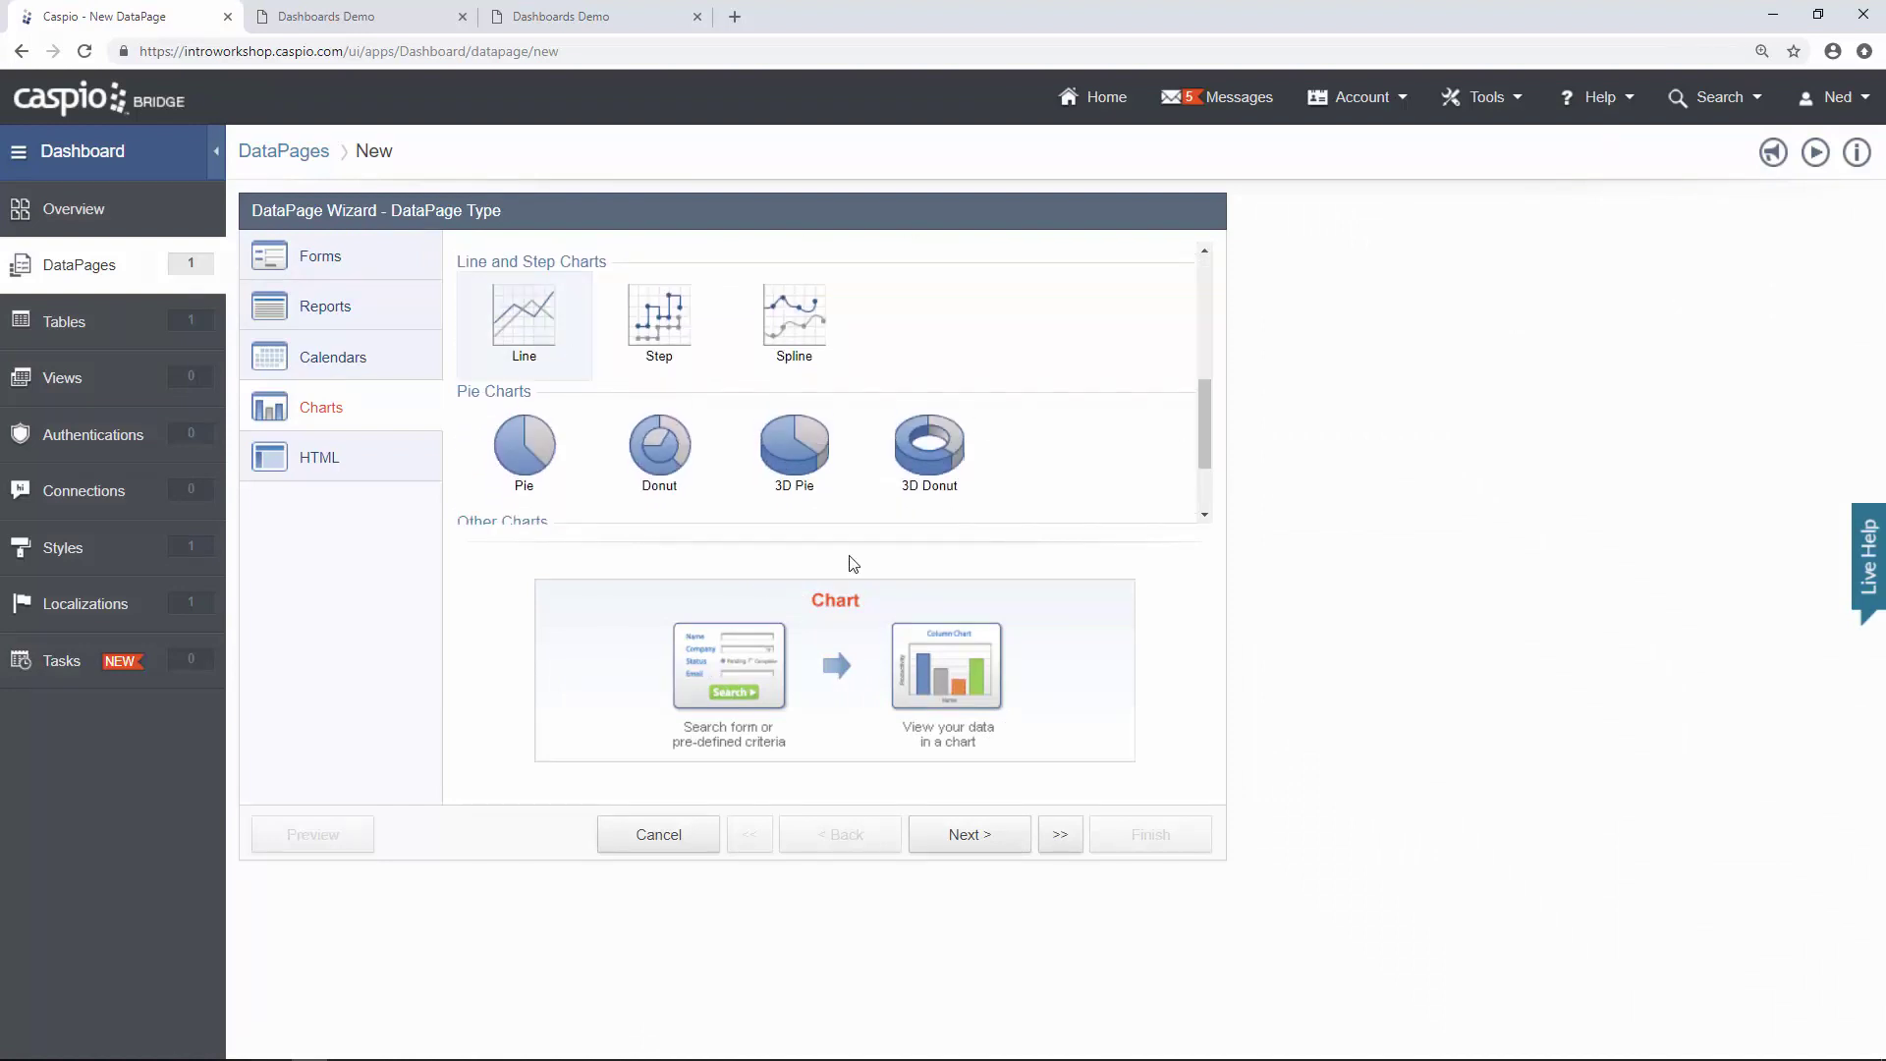
left_click(964, 836)
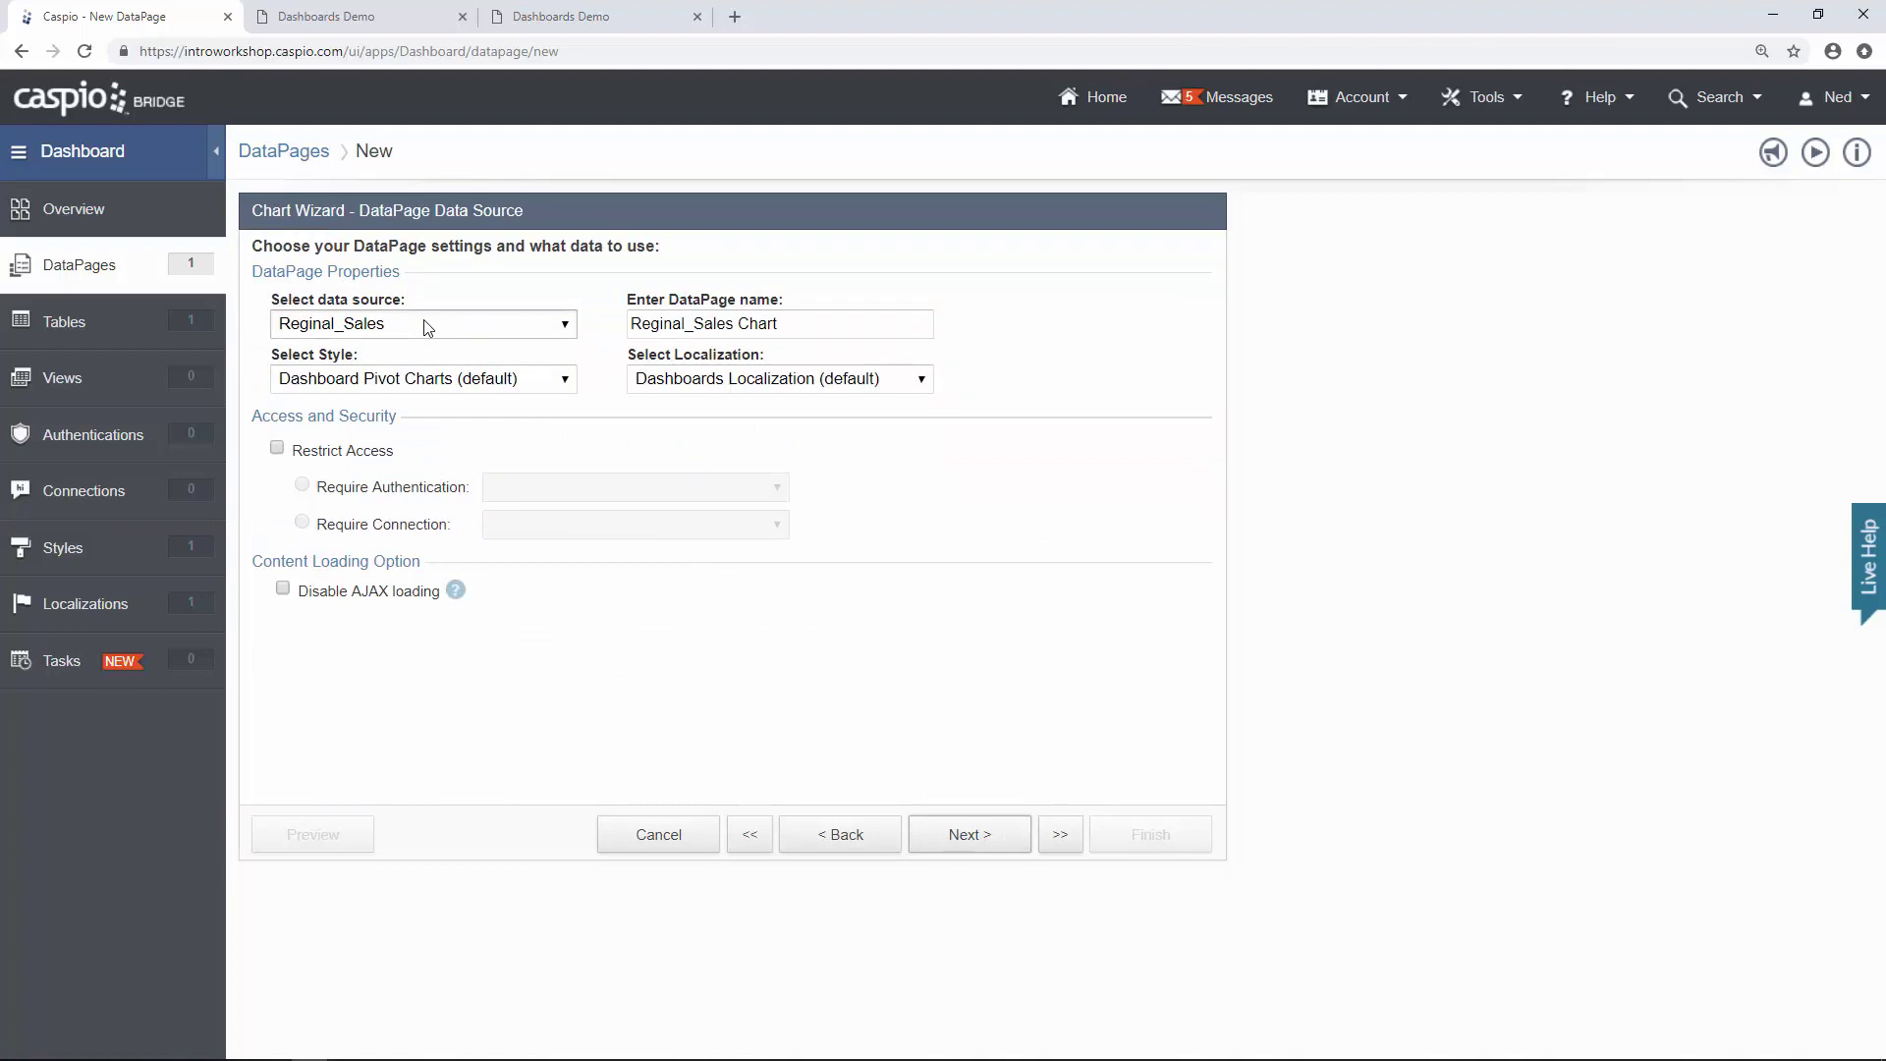
Name the chart DataPage "Totals Sales by Year" and continue to the search type.
key("Tab")
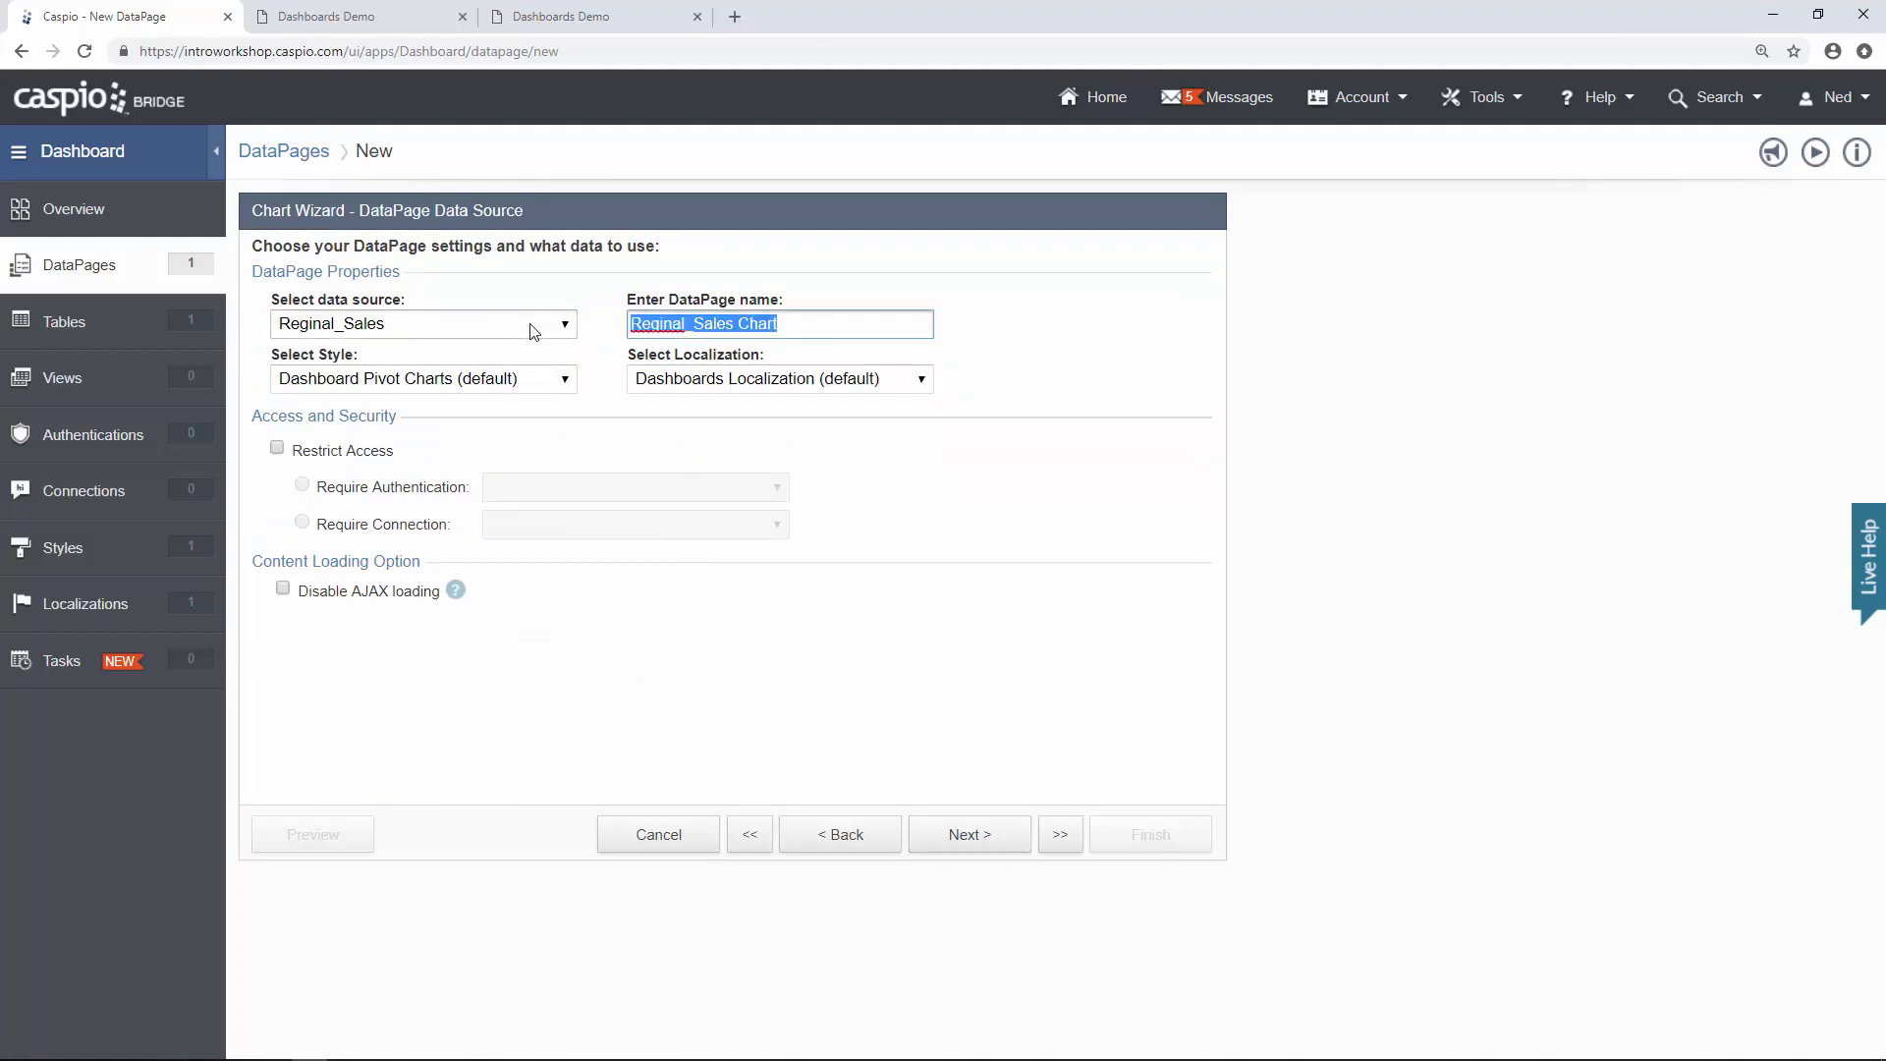
type("Totals Sales by Re")
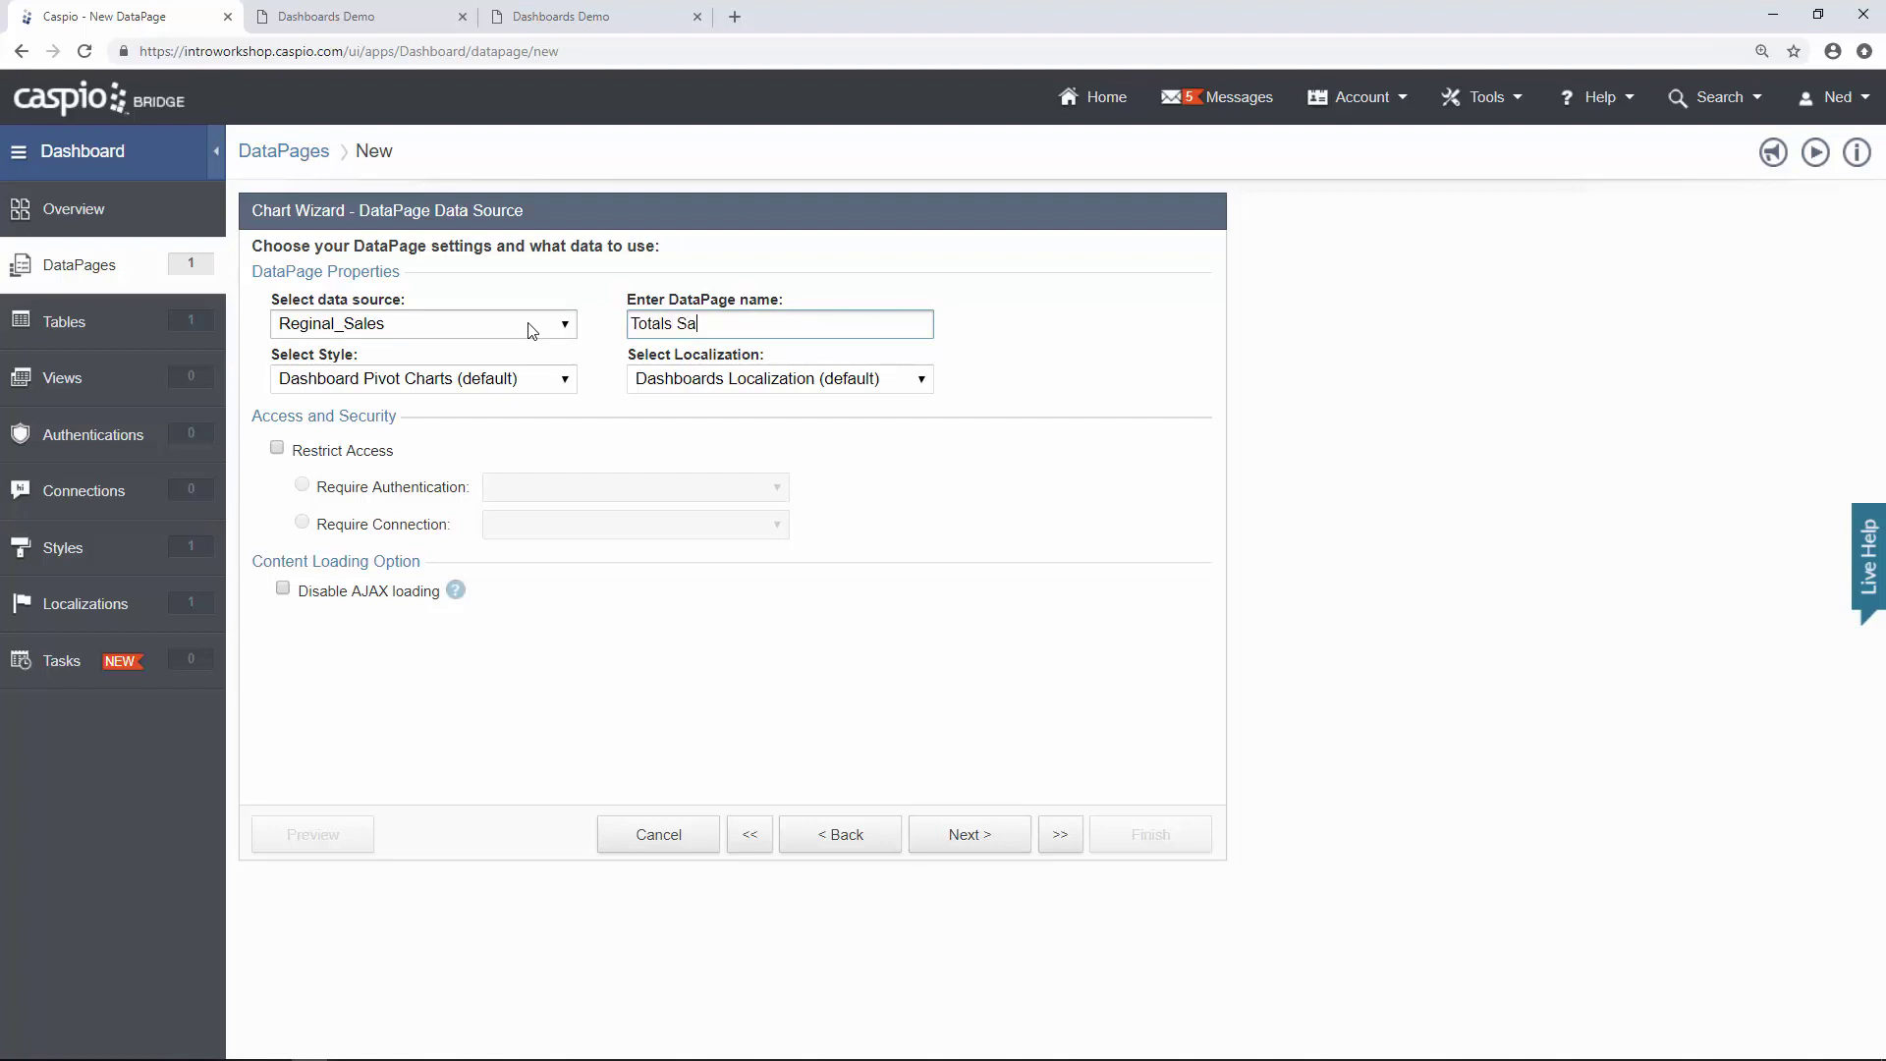
key("BackSpace")
key("BackSpace")
type("Year")
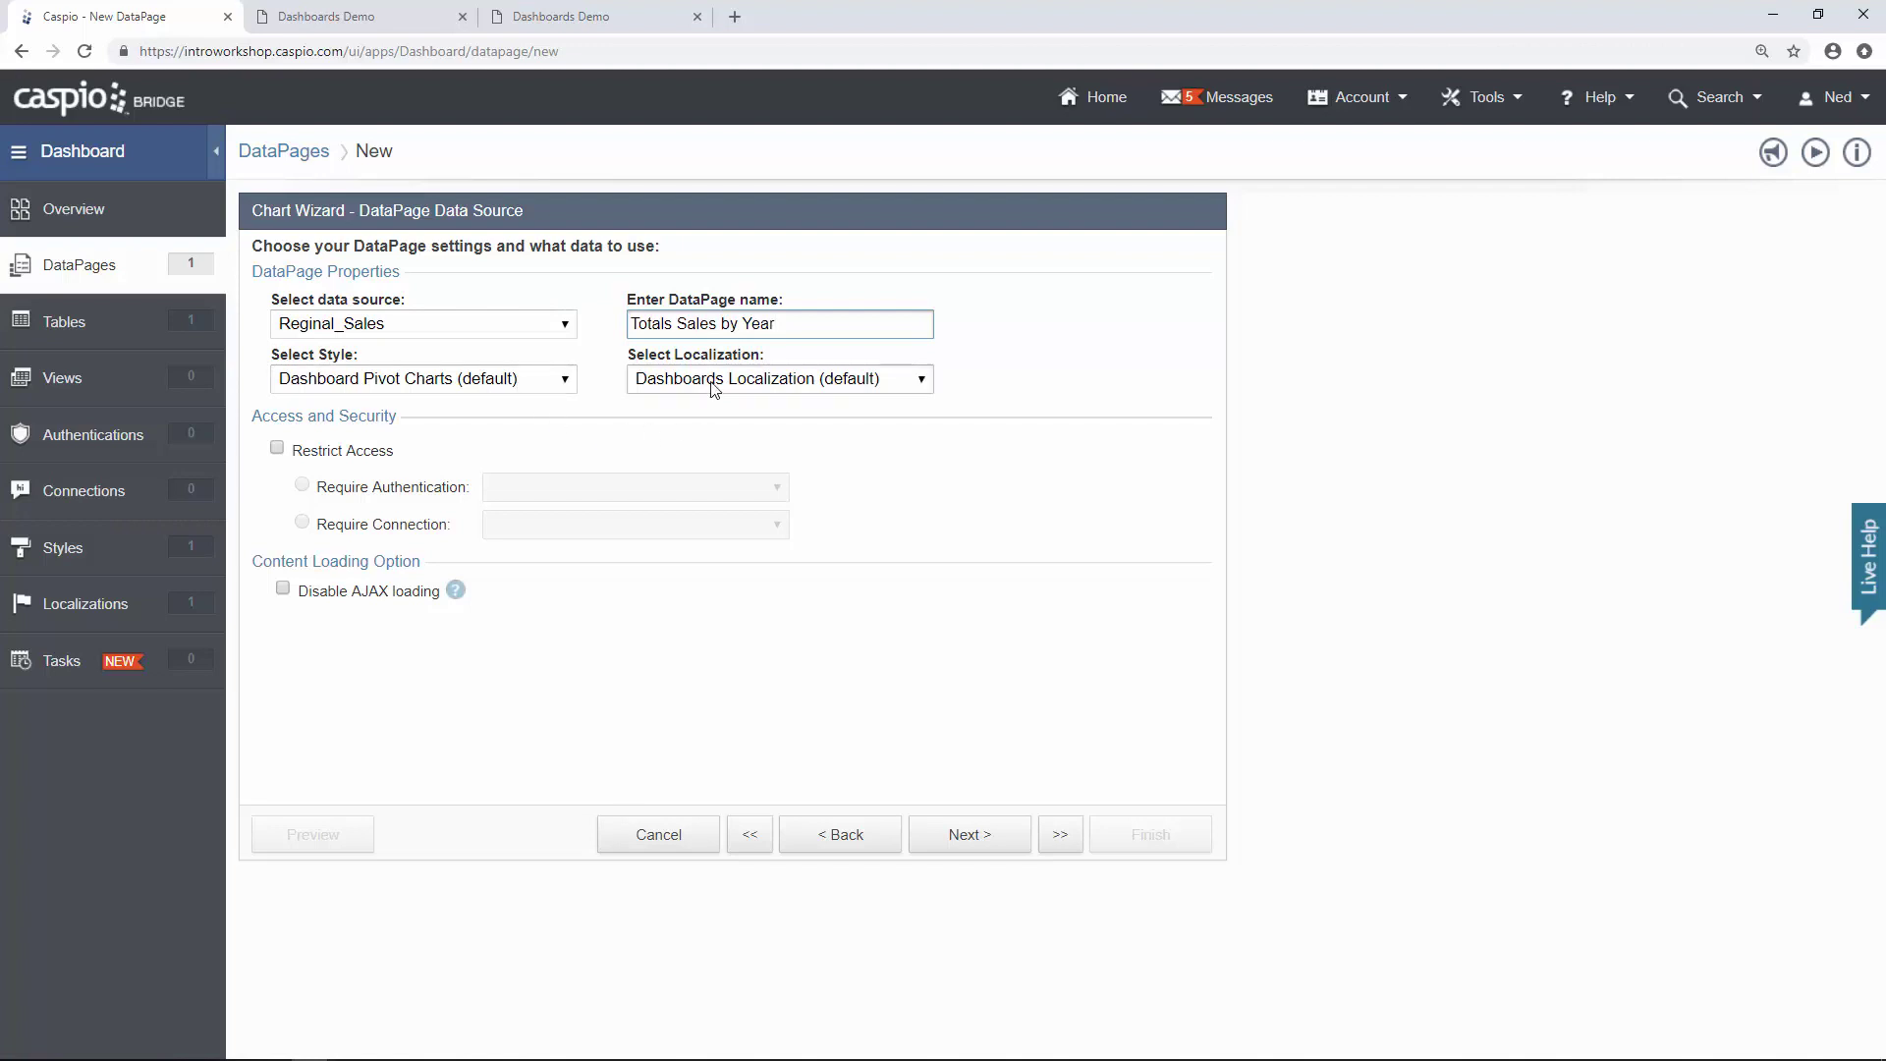
left_click(960, 847)
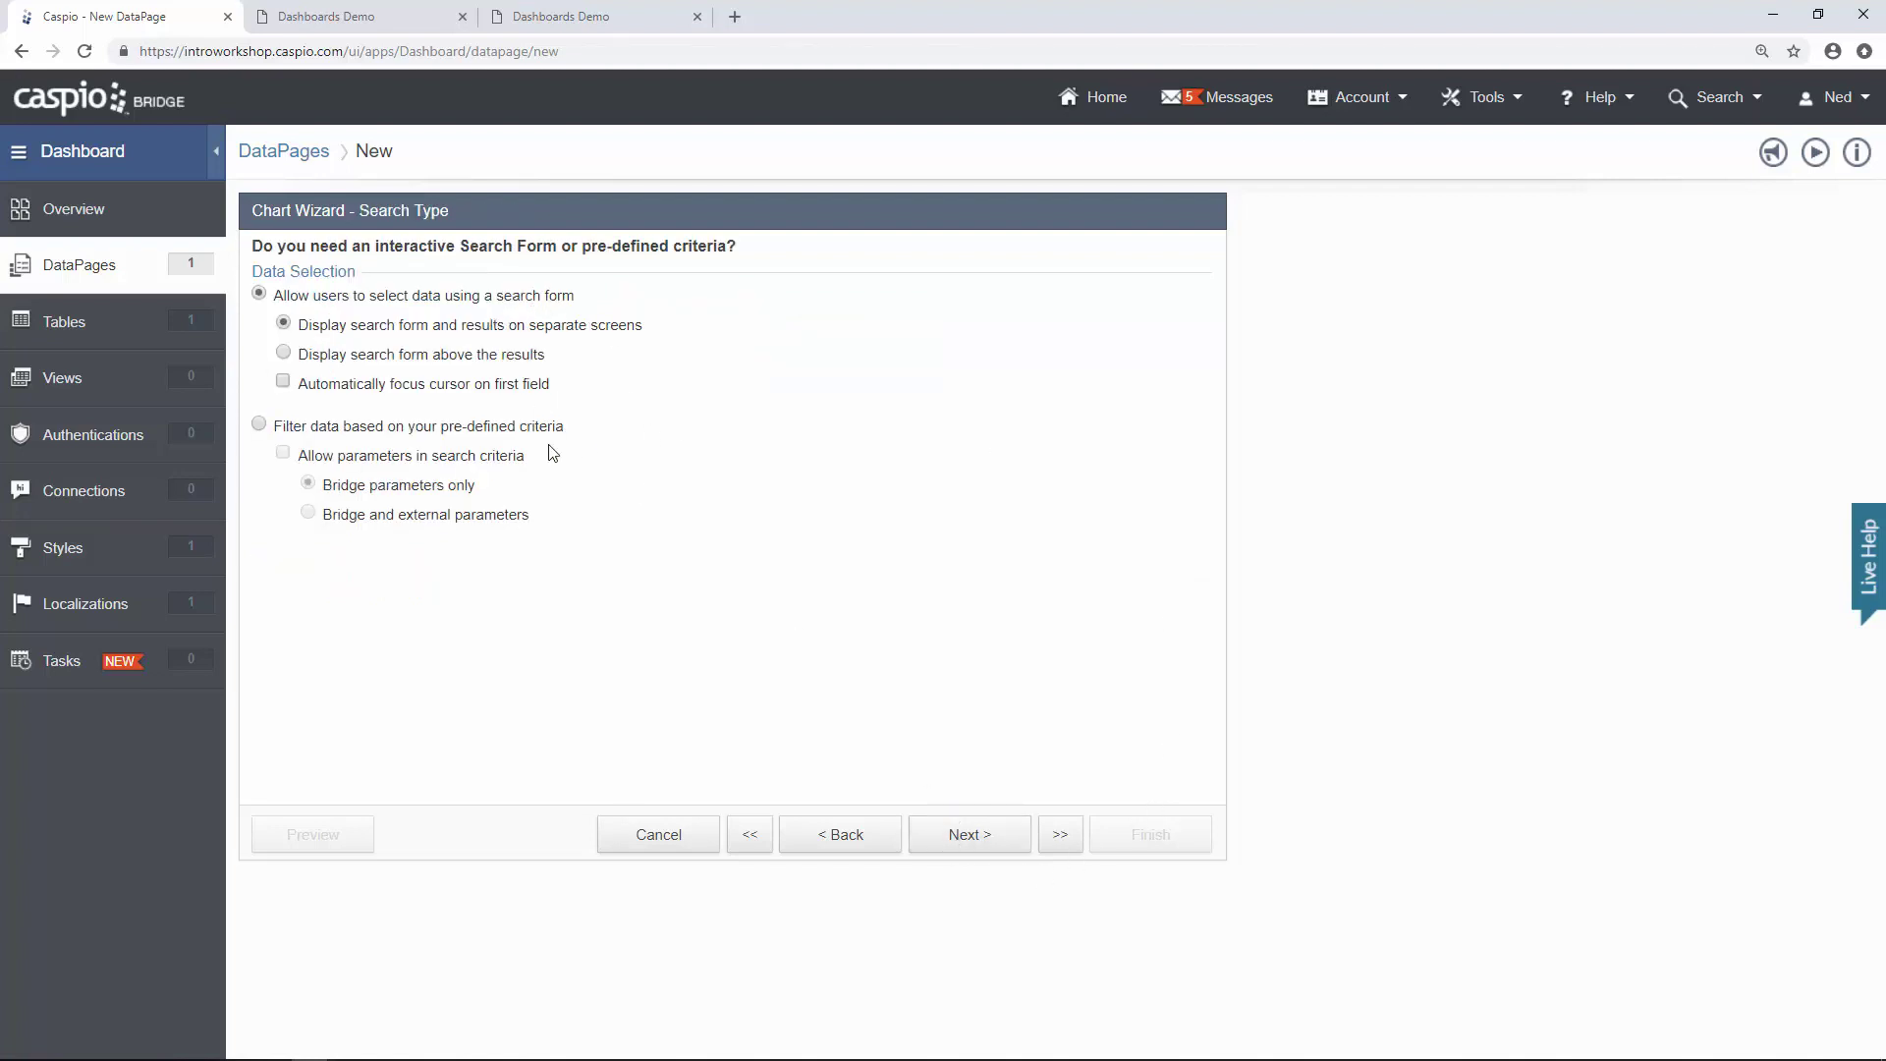
Have the chart filter data by pre-defined criteria and continue to the chart options without selecting any filtering fields.
left_click(388, 430)
left_click(1012, 827)
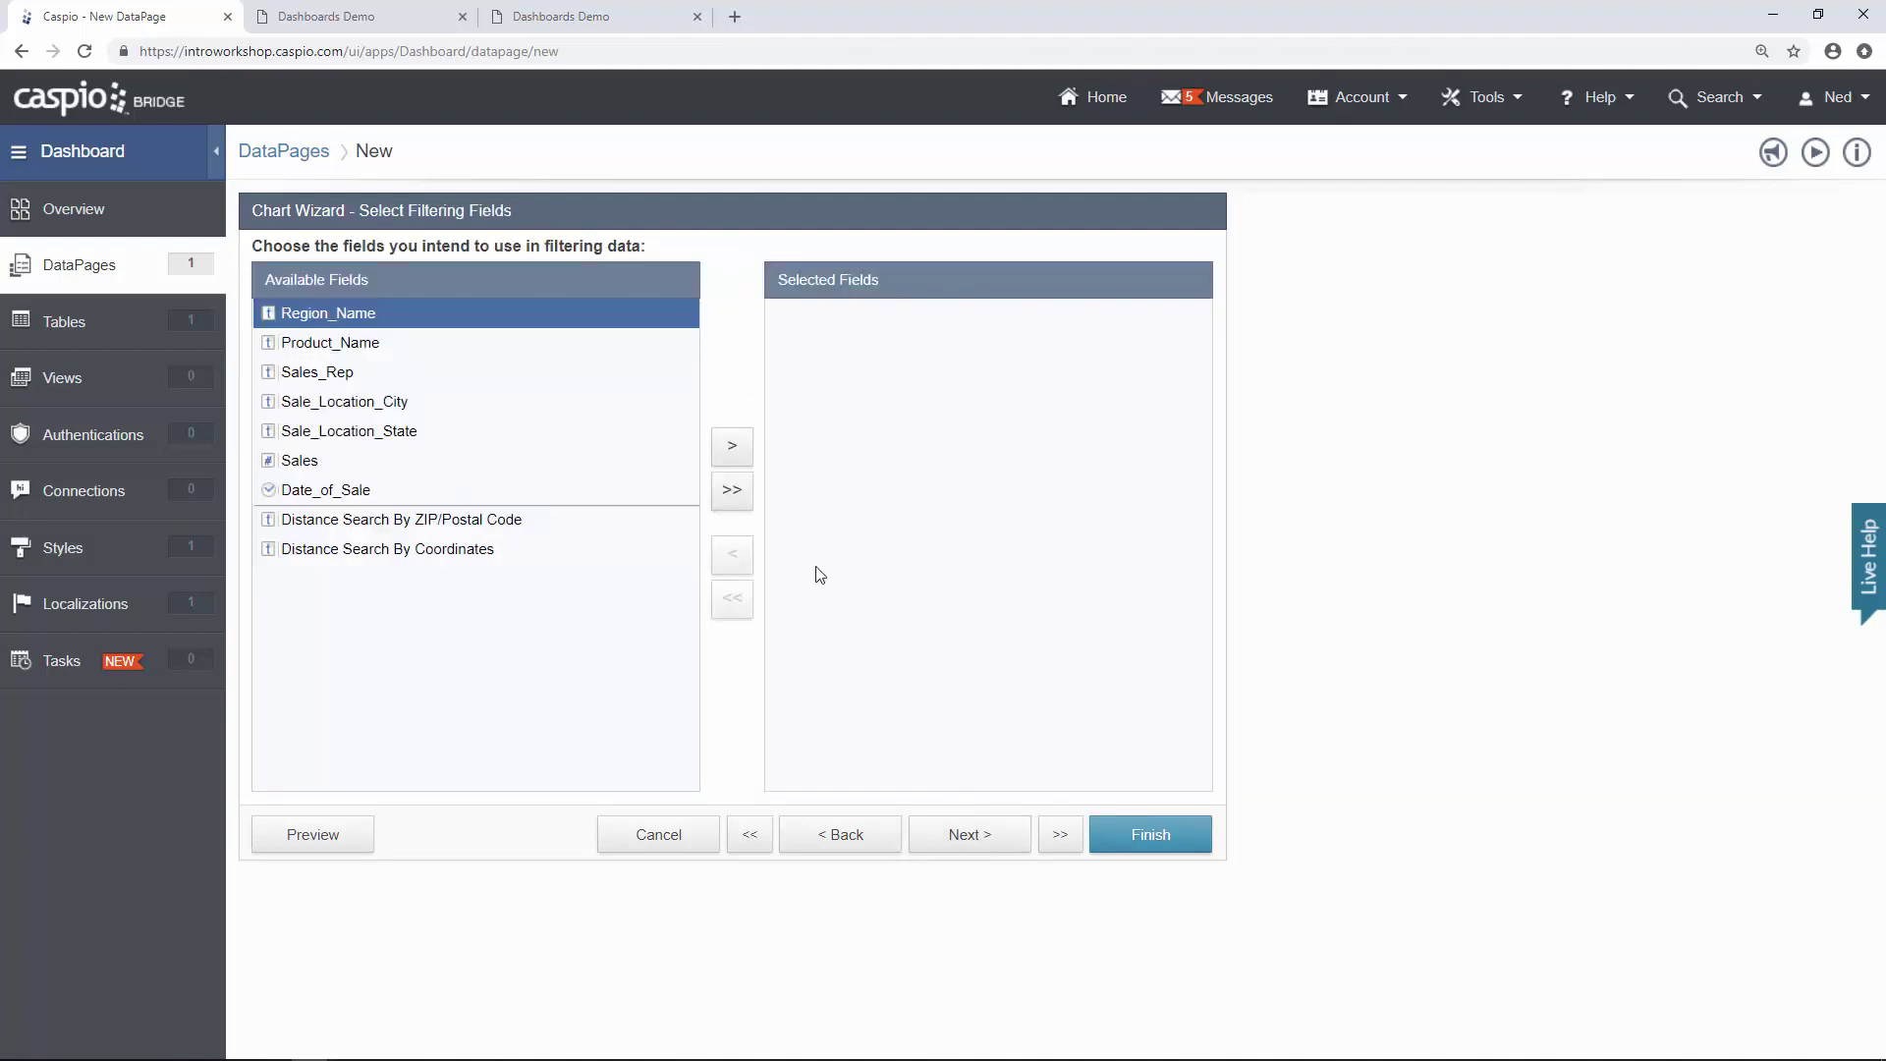
left_click(971, 847)
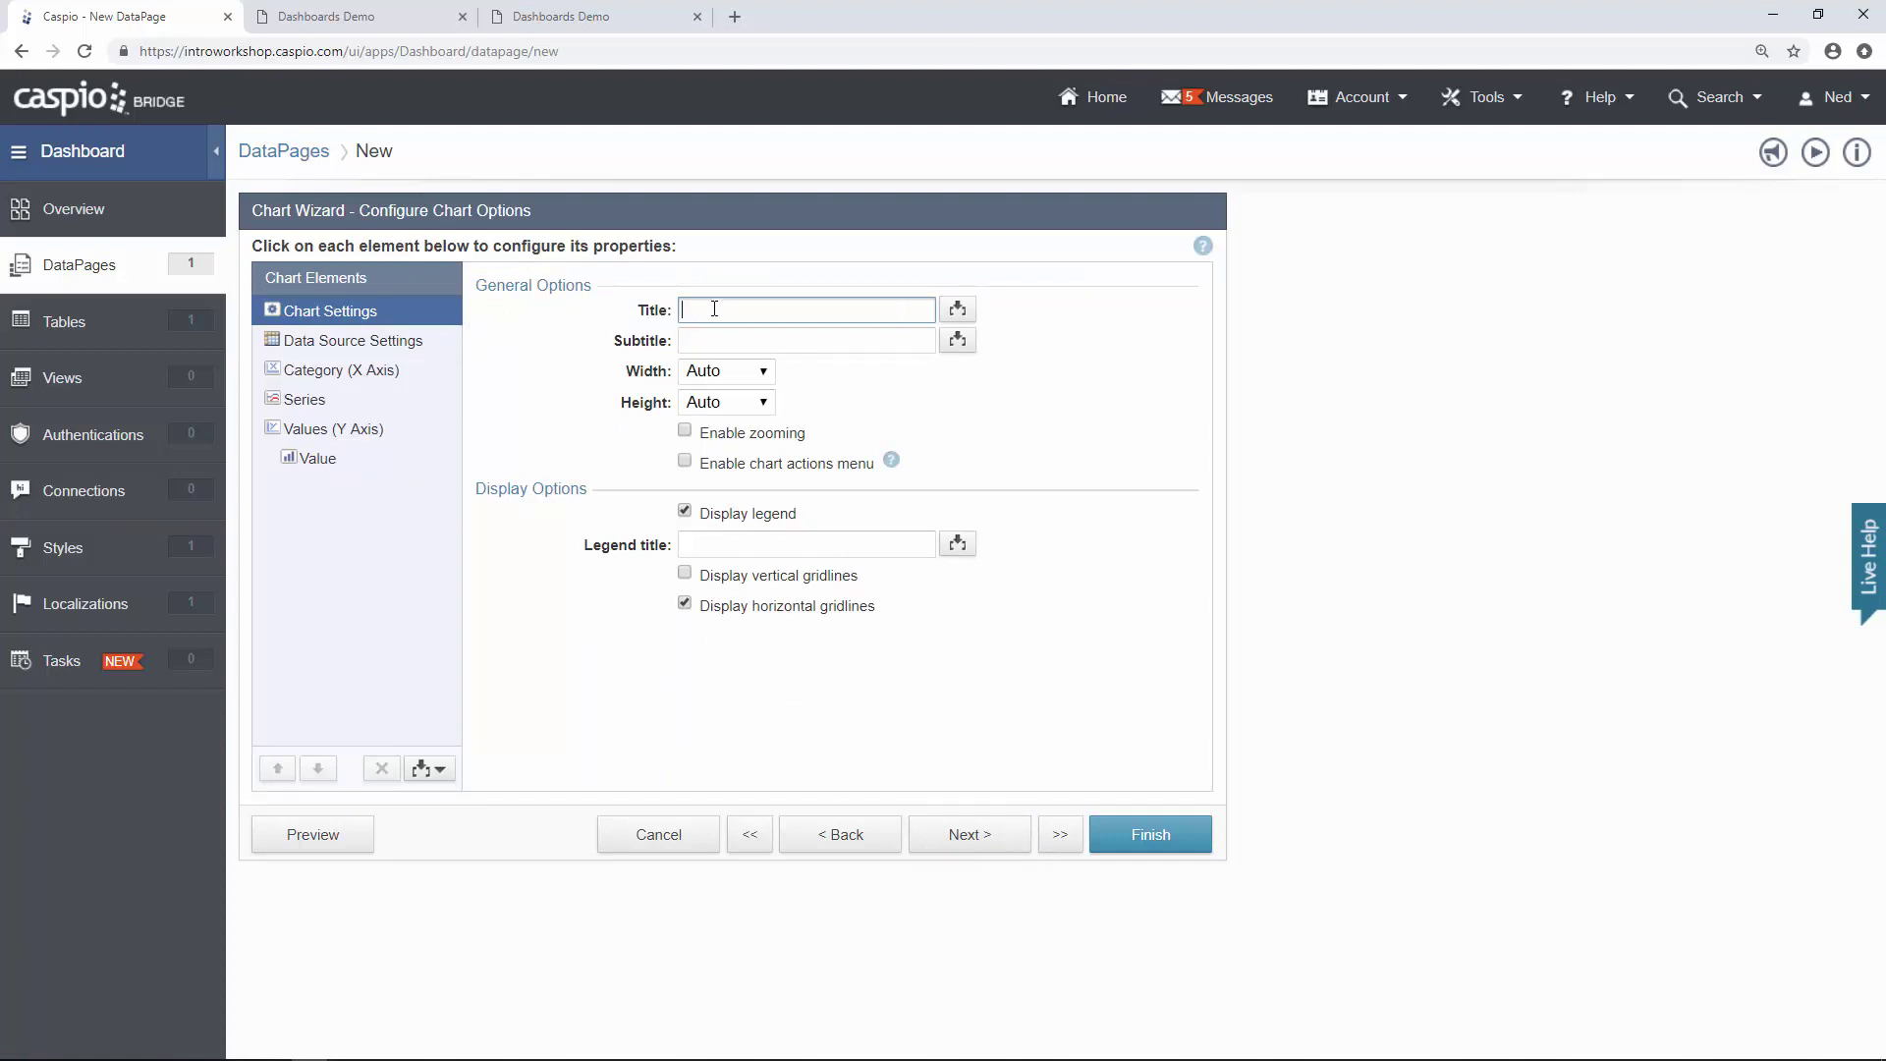
Check the Annual Sales card heading on the demo dashboard page.
left_click(634, 20)
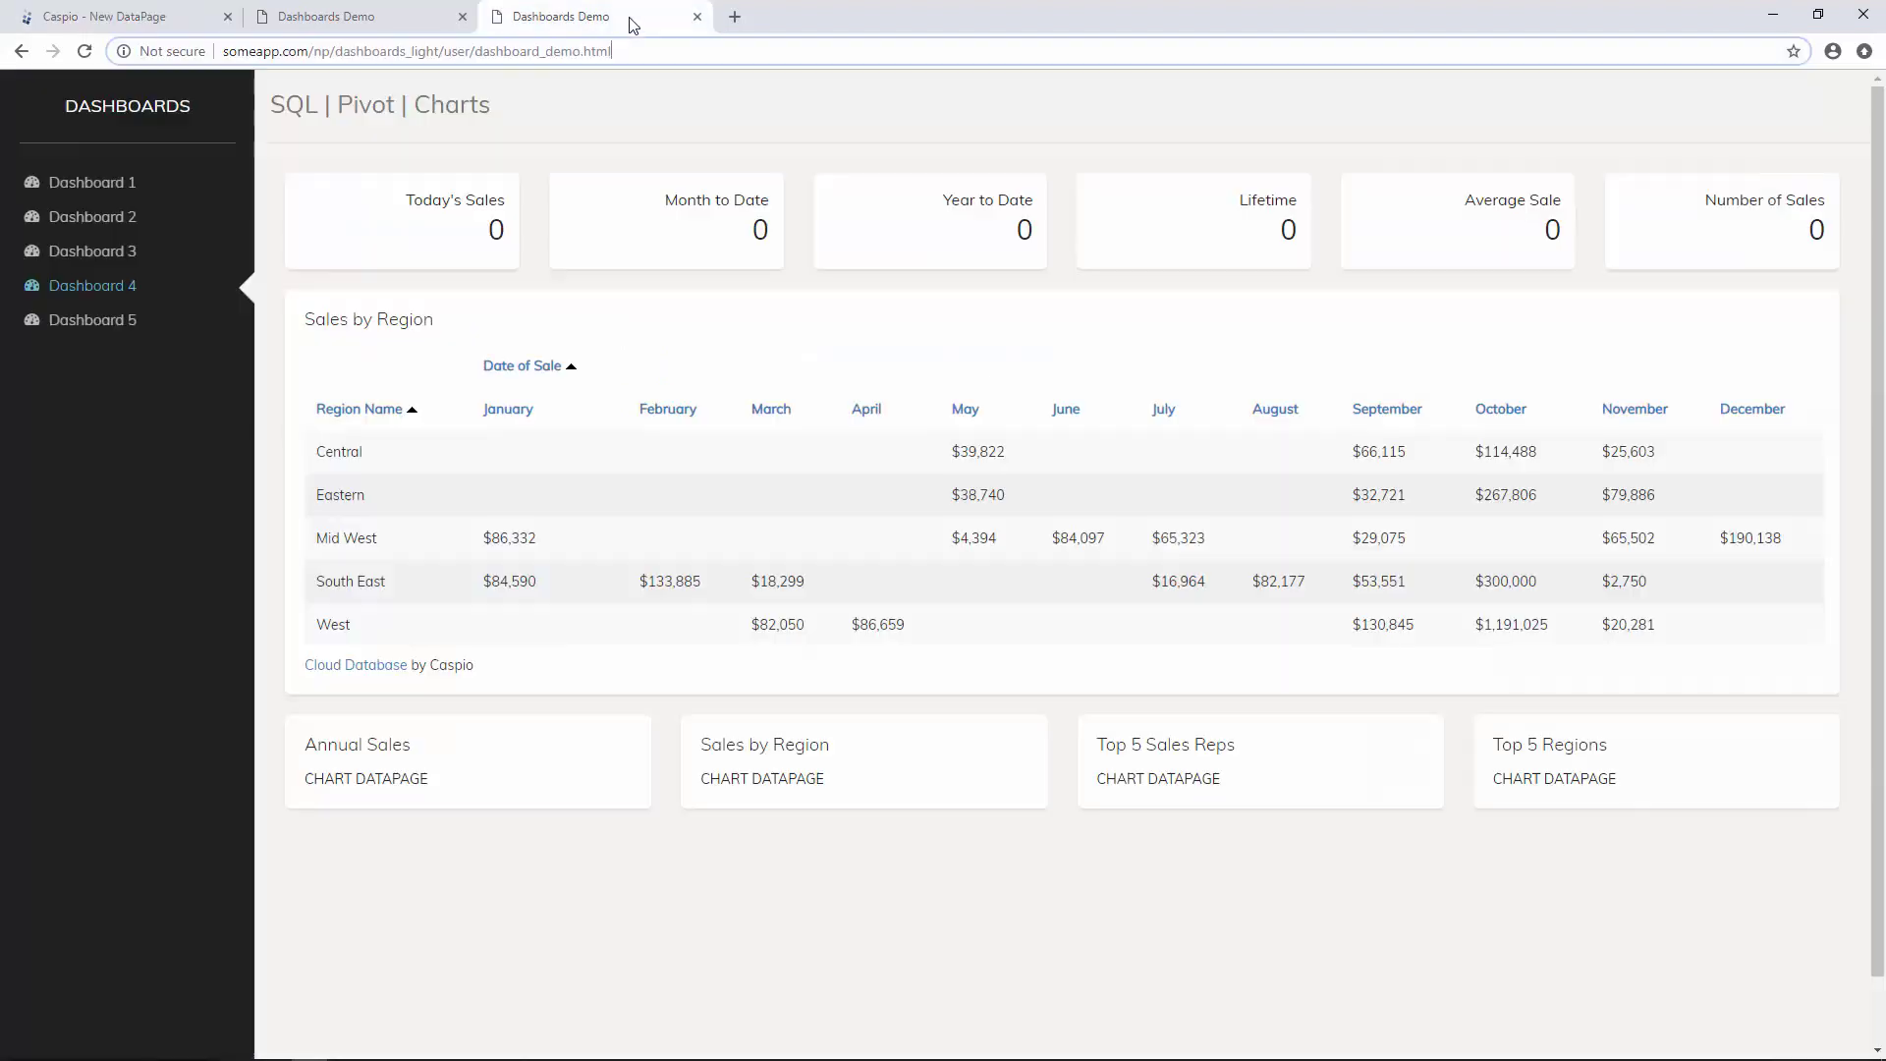
left_click_drag(306, 746, 411, 748)
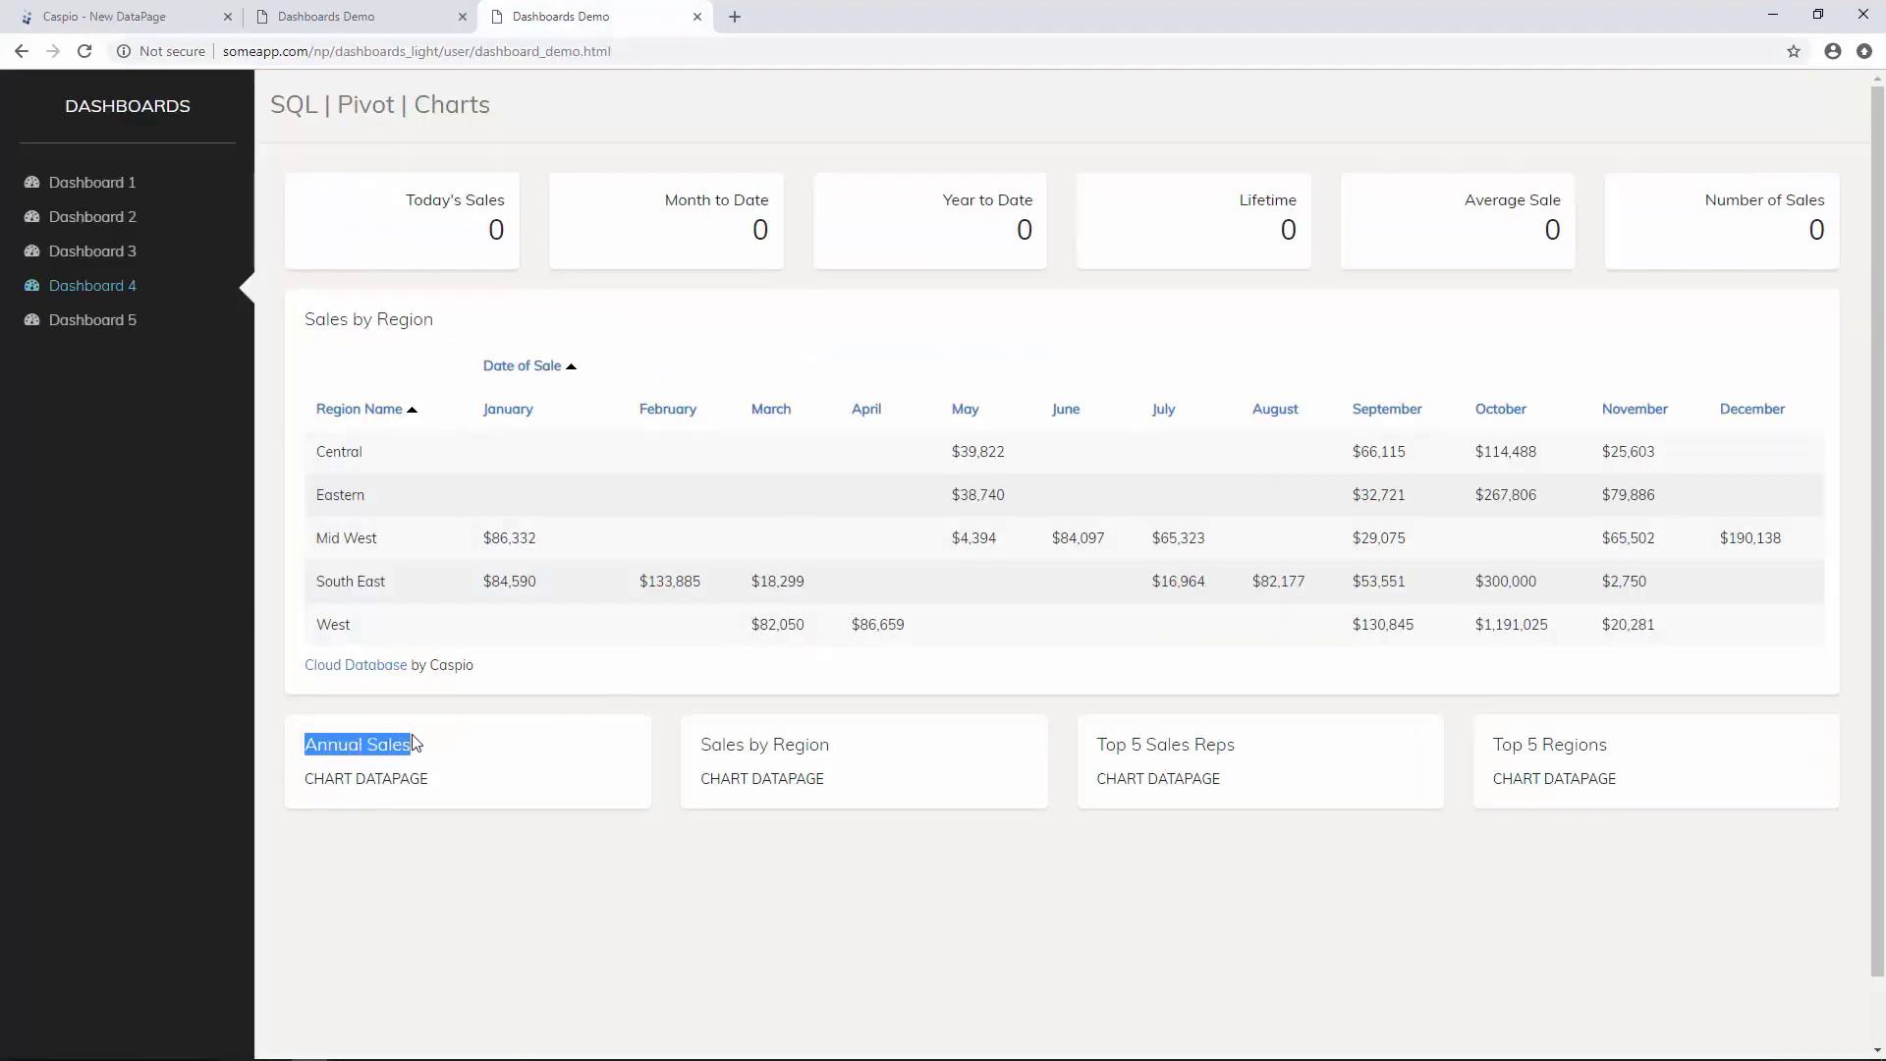
Return to the Caspio chart settings, set a fixed chart height of 250 px and turn off the legend display.
left_click(202, 20)
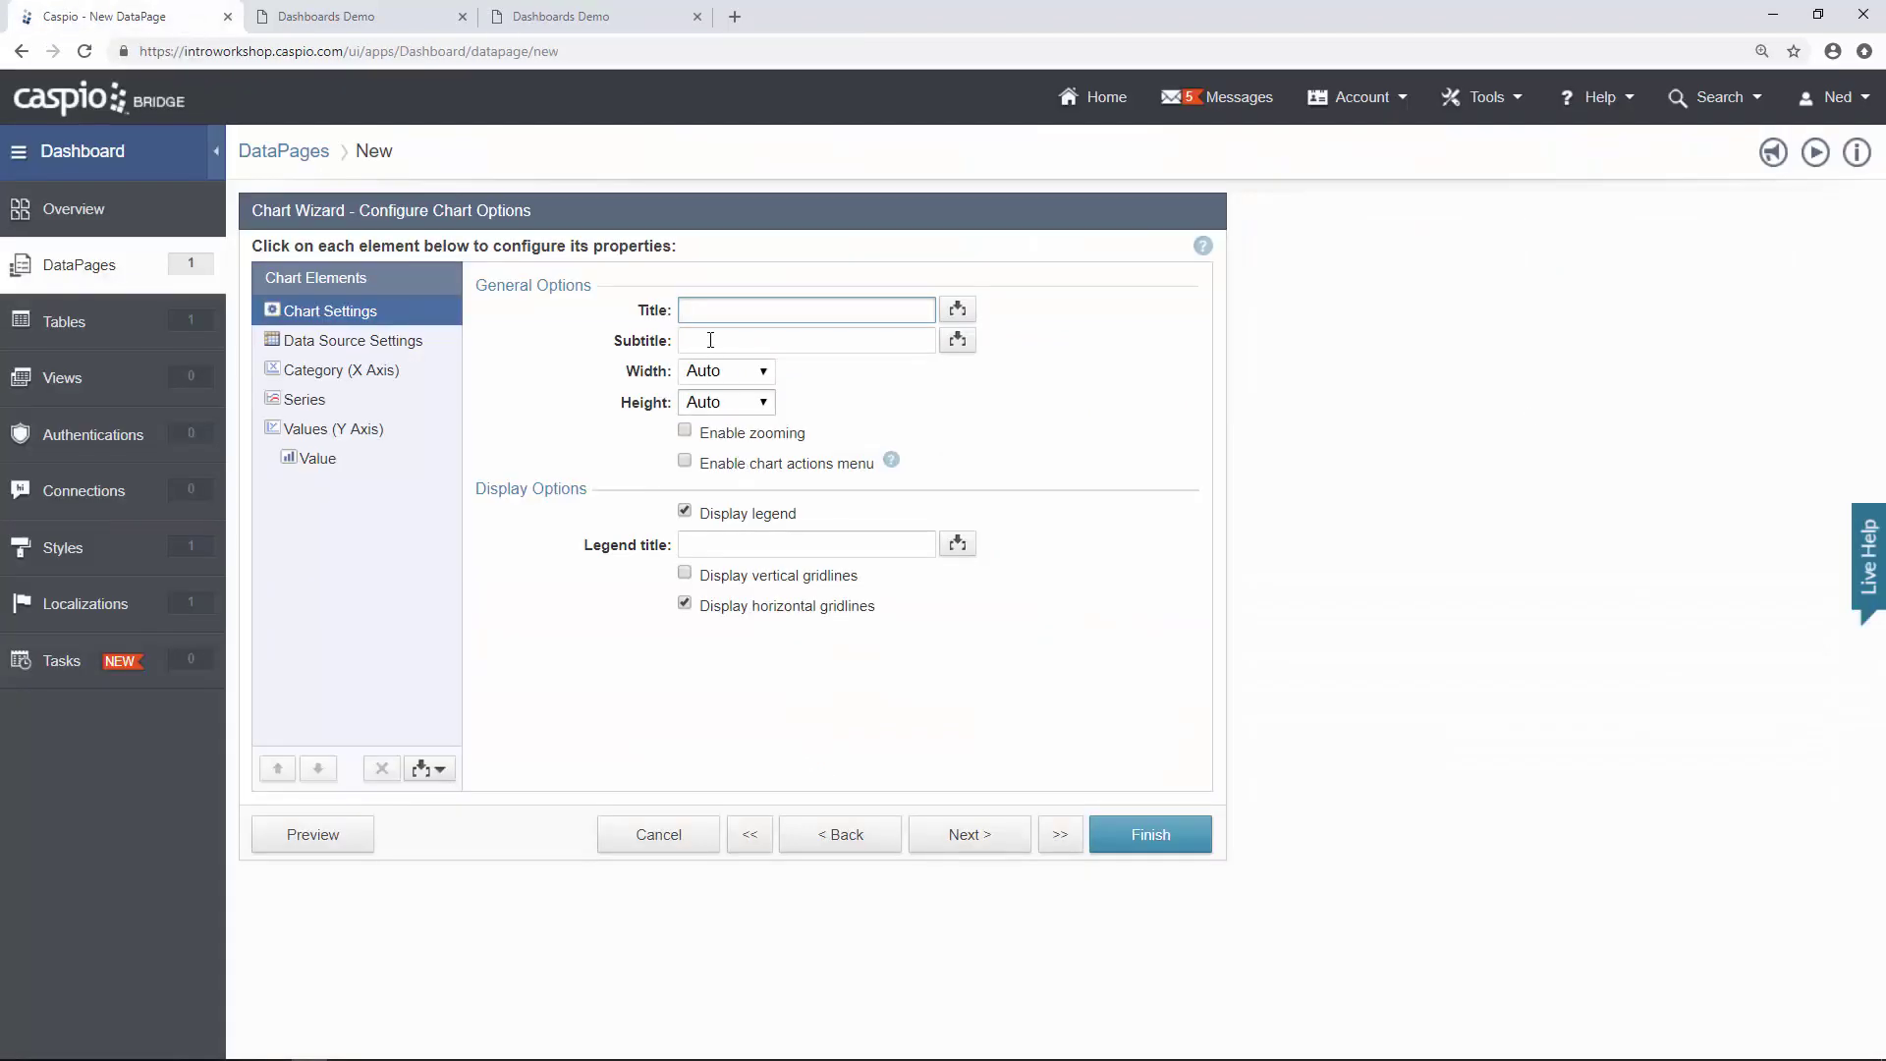
left_click(760, 403)
left_click(752, 441)
left_click(819, 404)
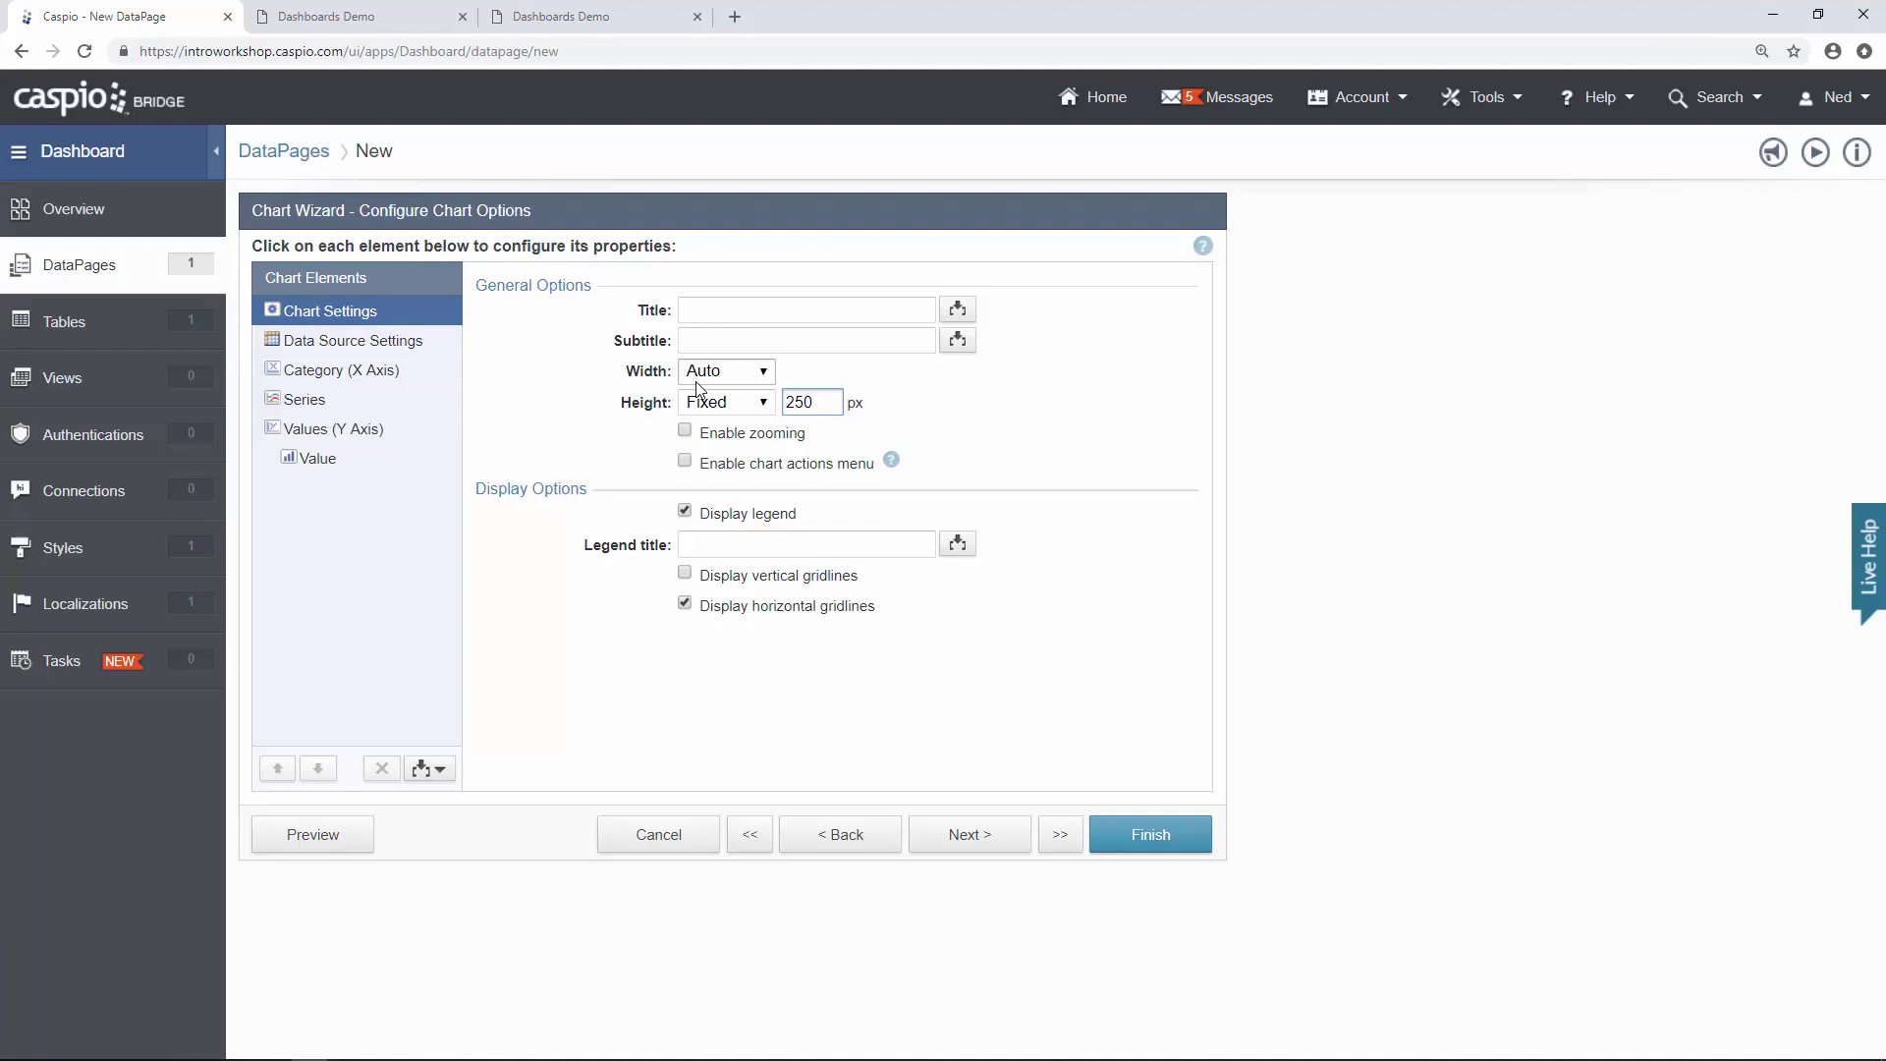
left_click(718, 519)
Use a separate field for each series and set the X-axis category to Date_of_Sale with a date rollup by Year.
left_click(376, 349)
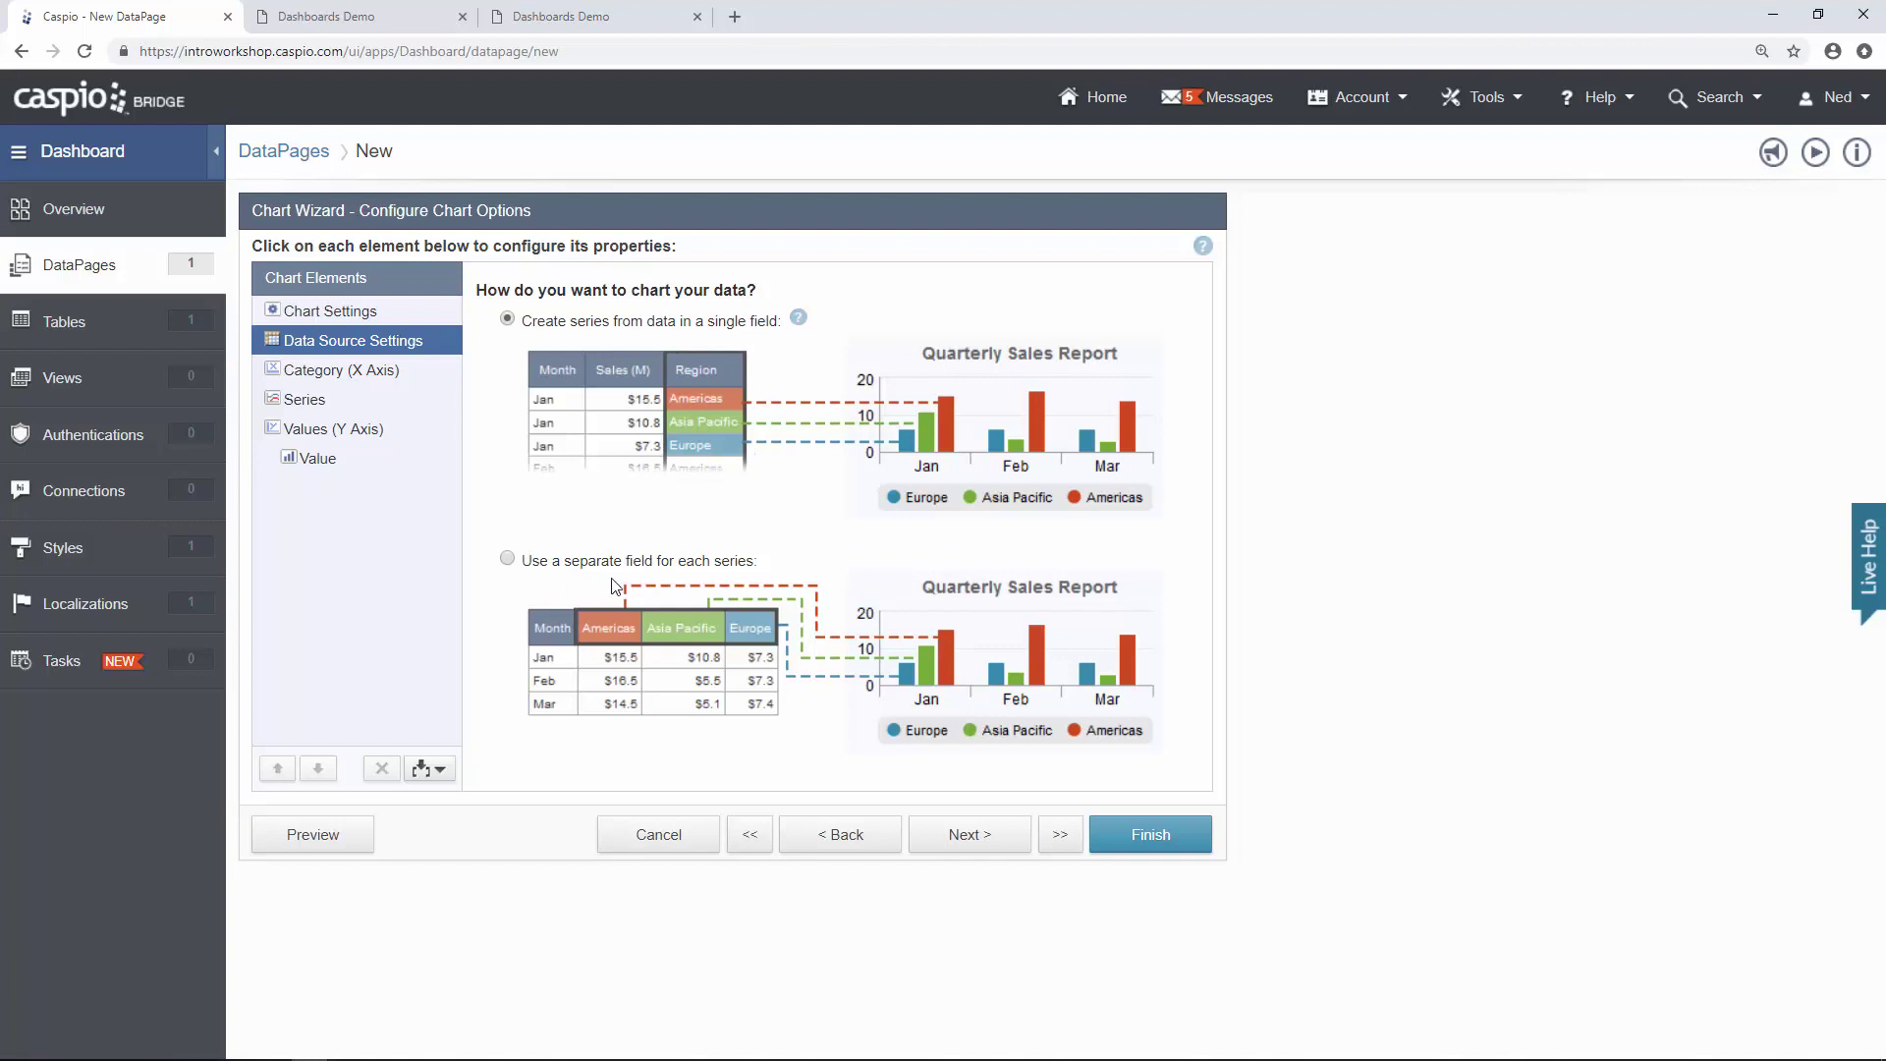
left_click(508, 559)
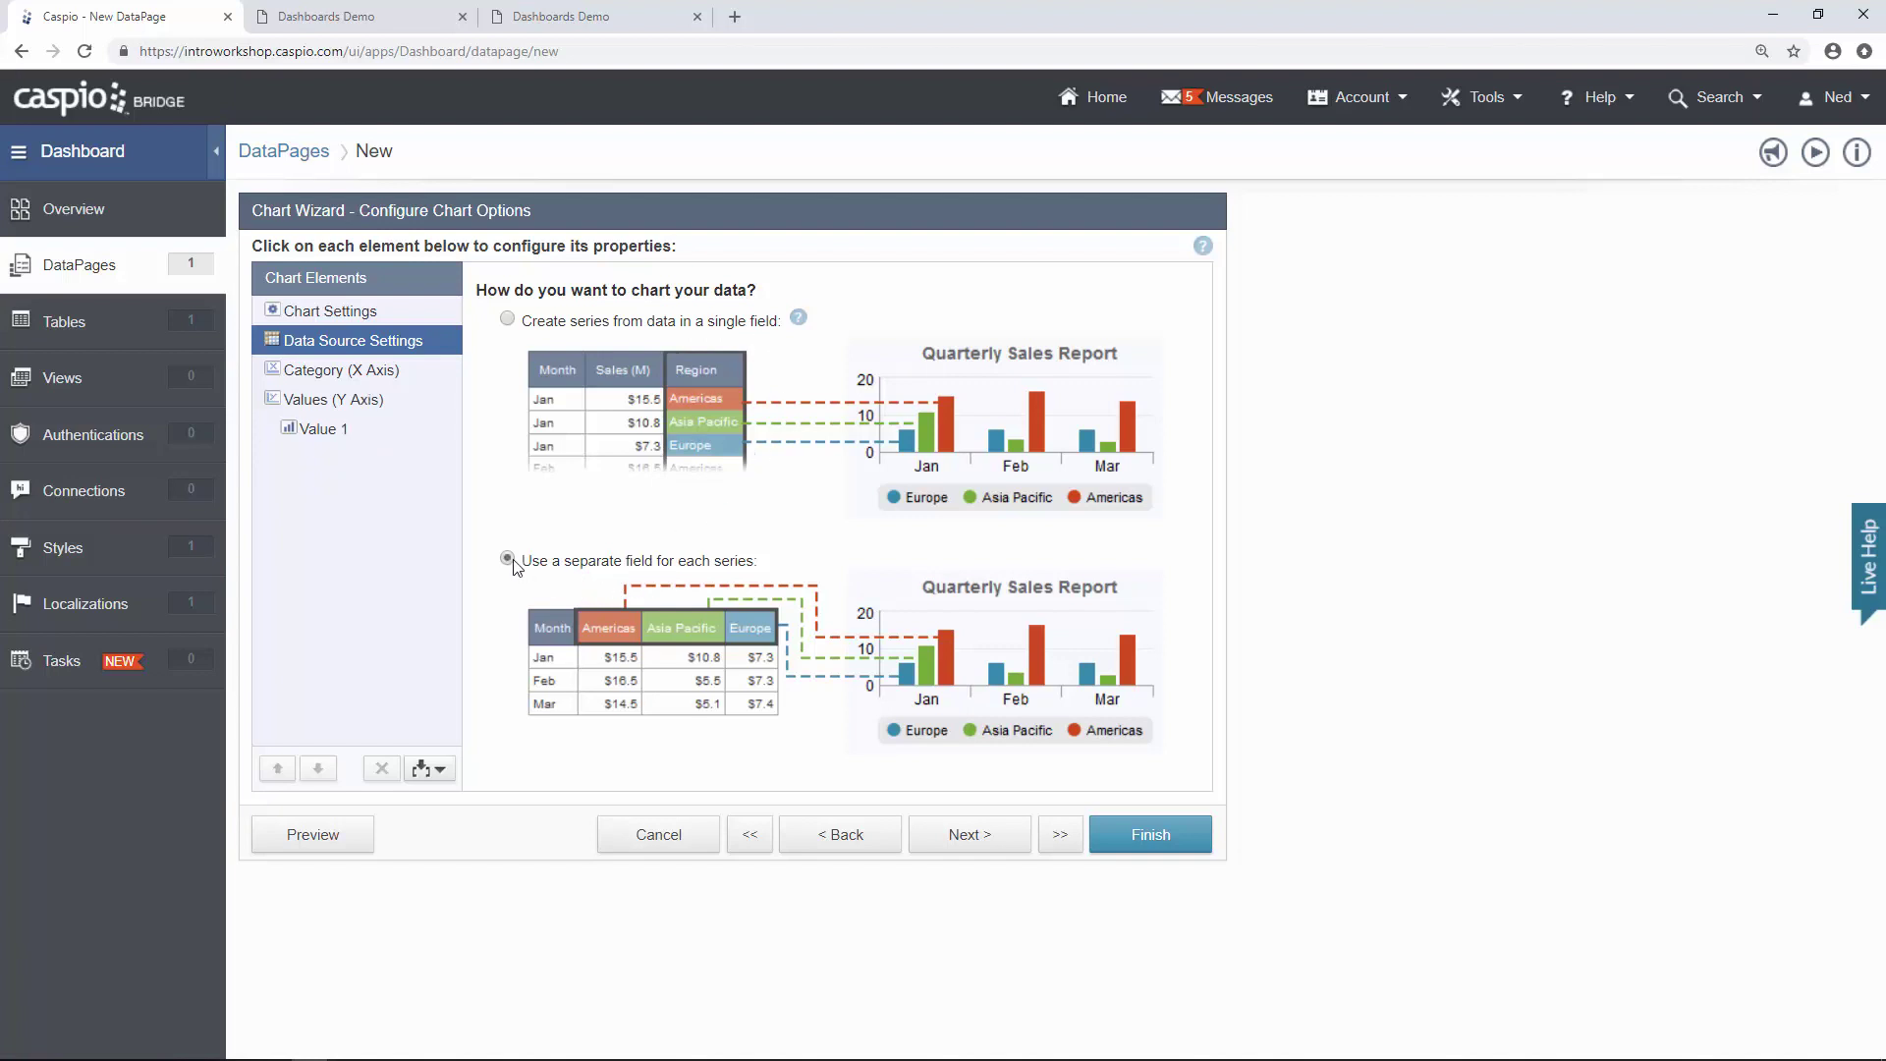
left_click(364, 380)
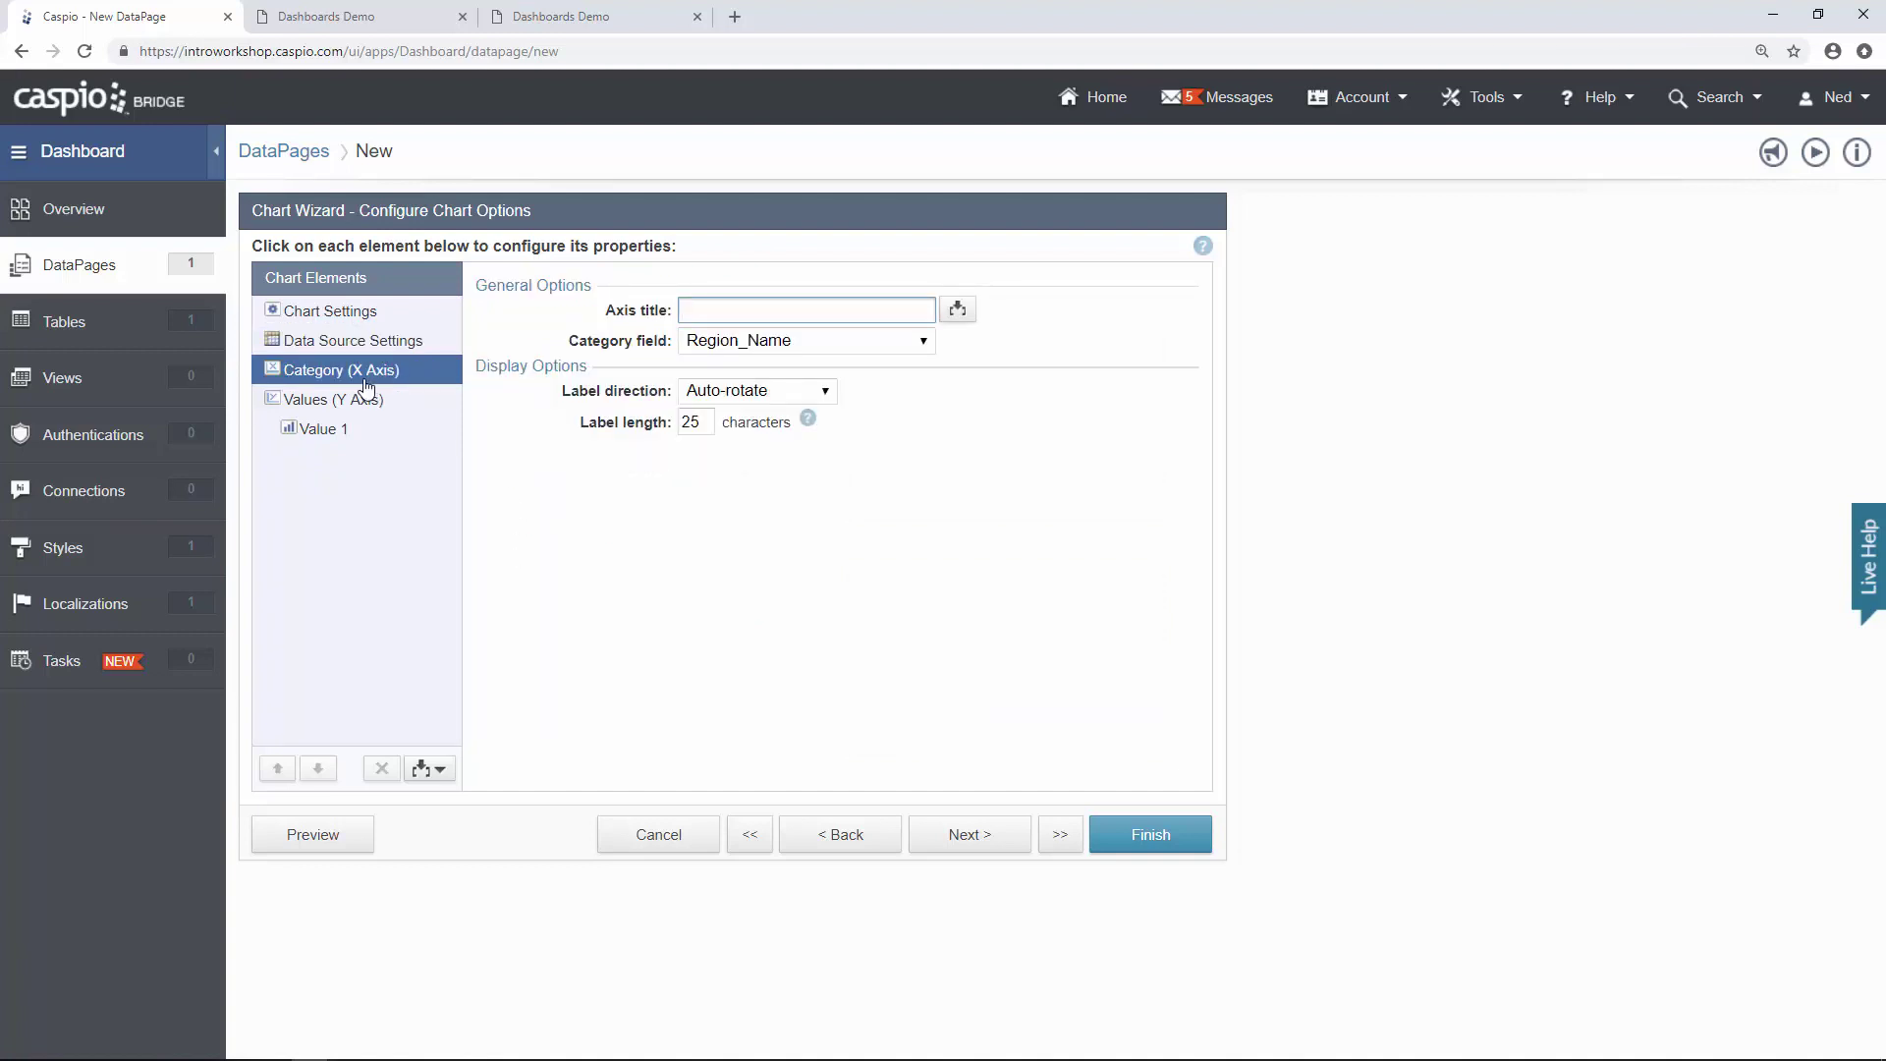
left_click(823, 344)
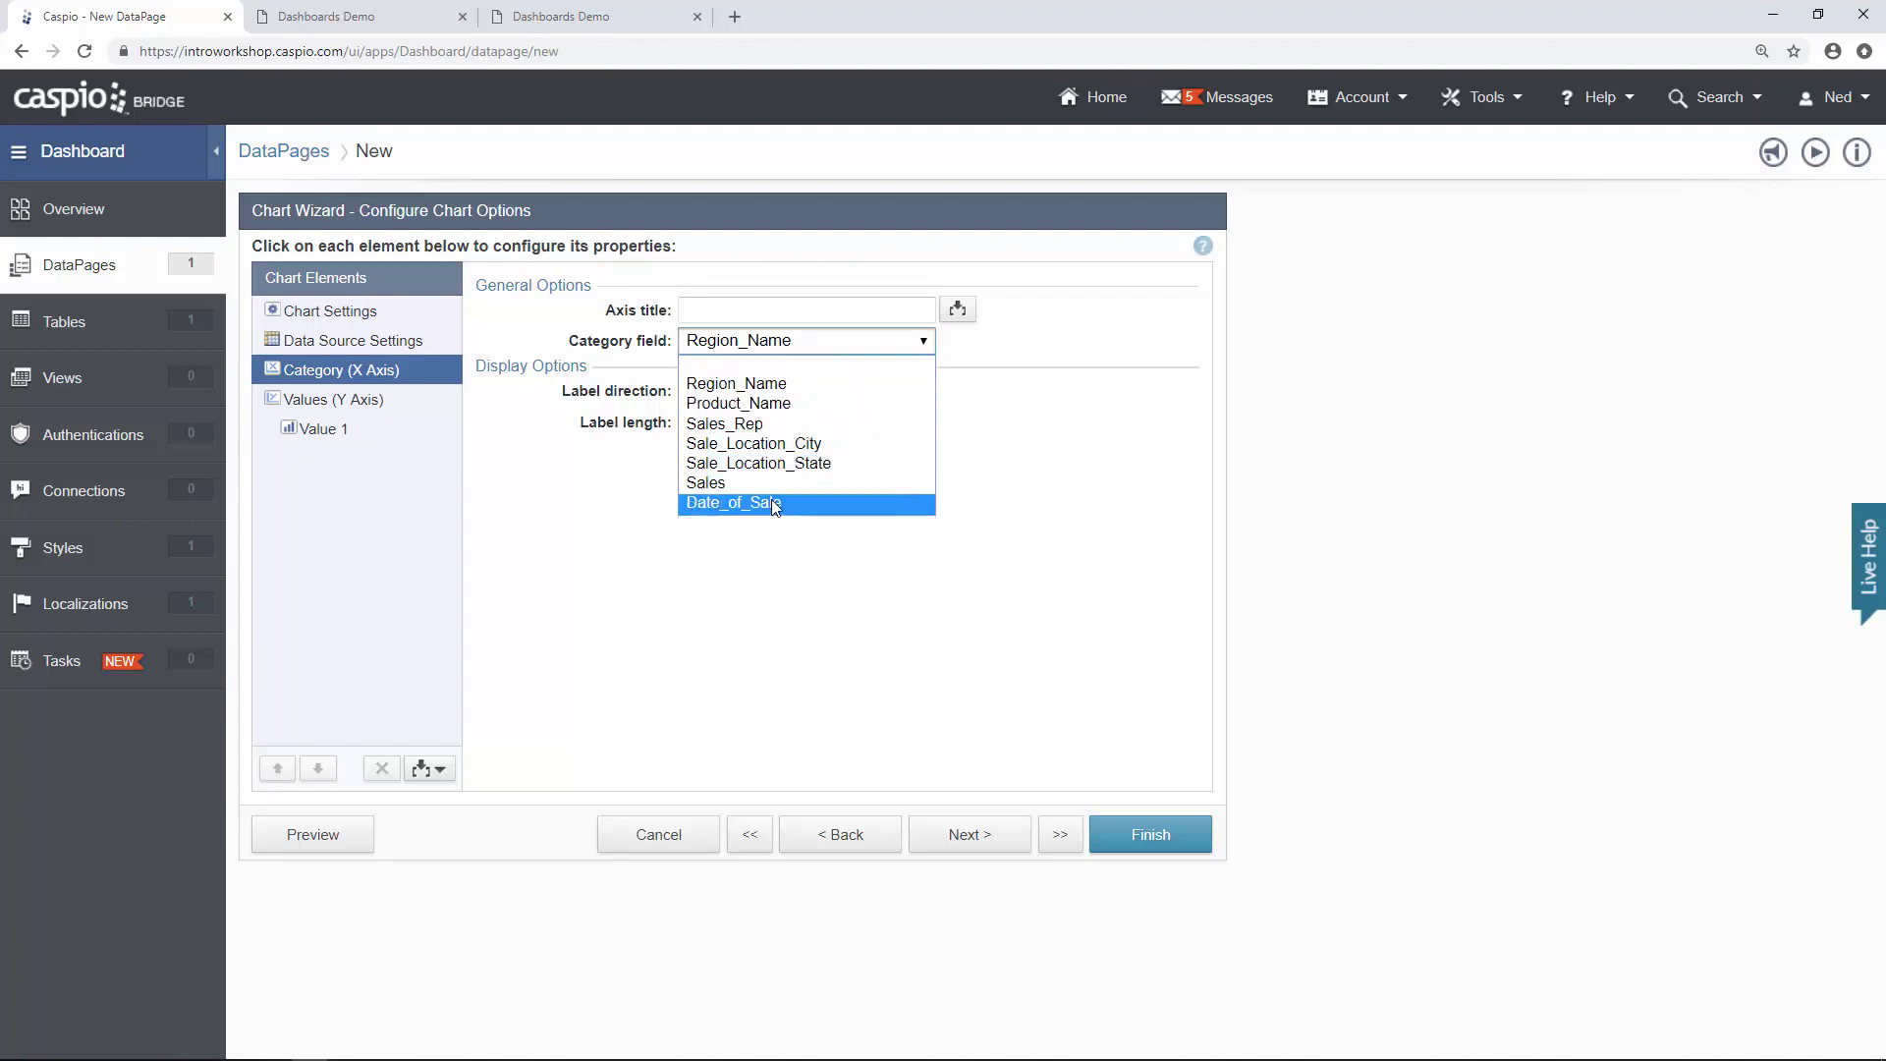
left_click(770, 499)
left_click(781, 375)
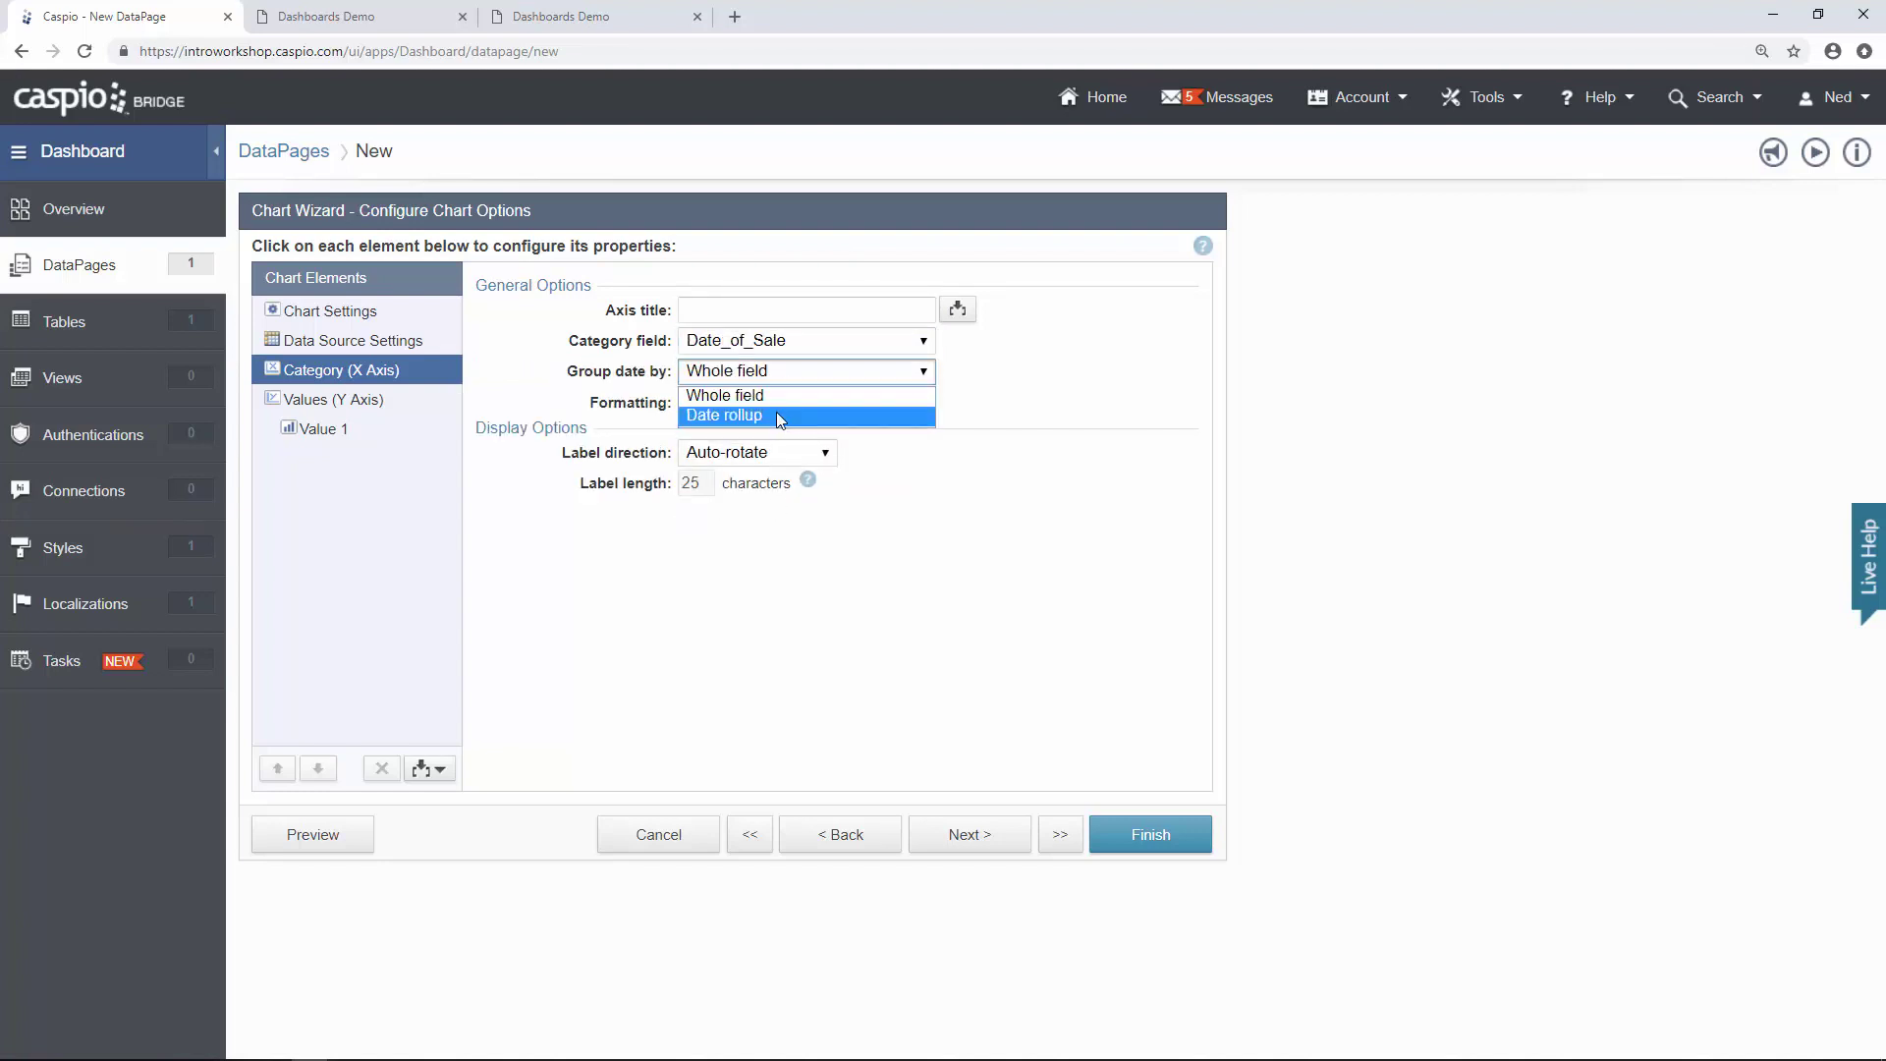
left_click(776, 415)
left_click(770, 403)
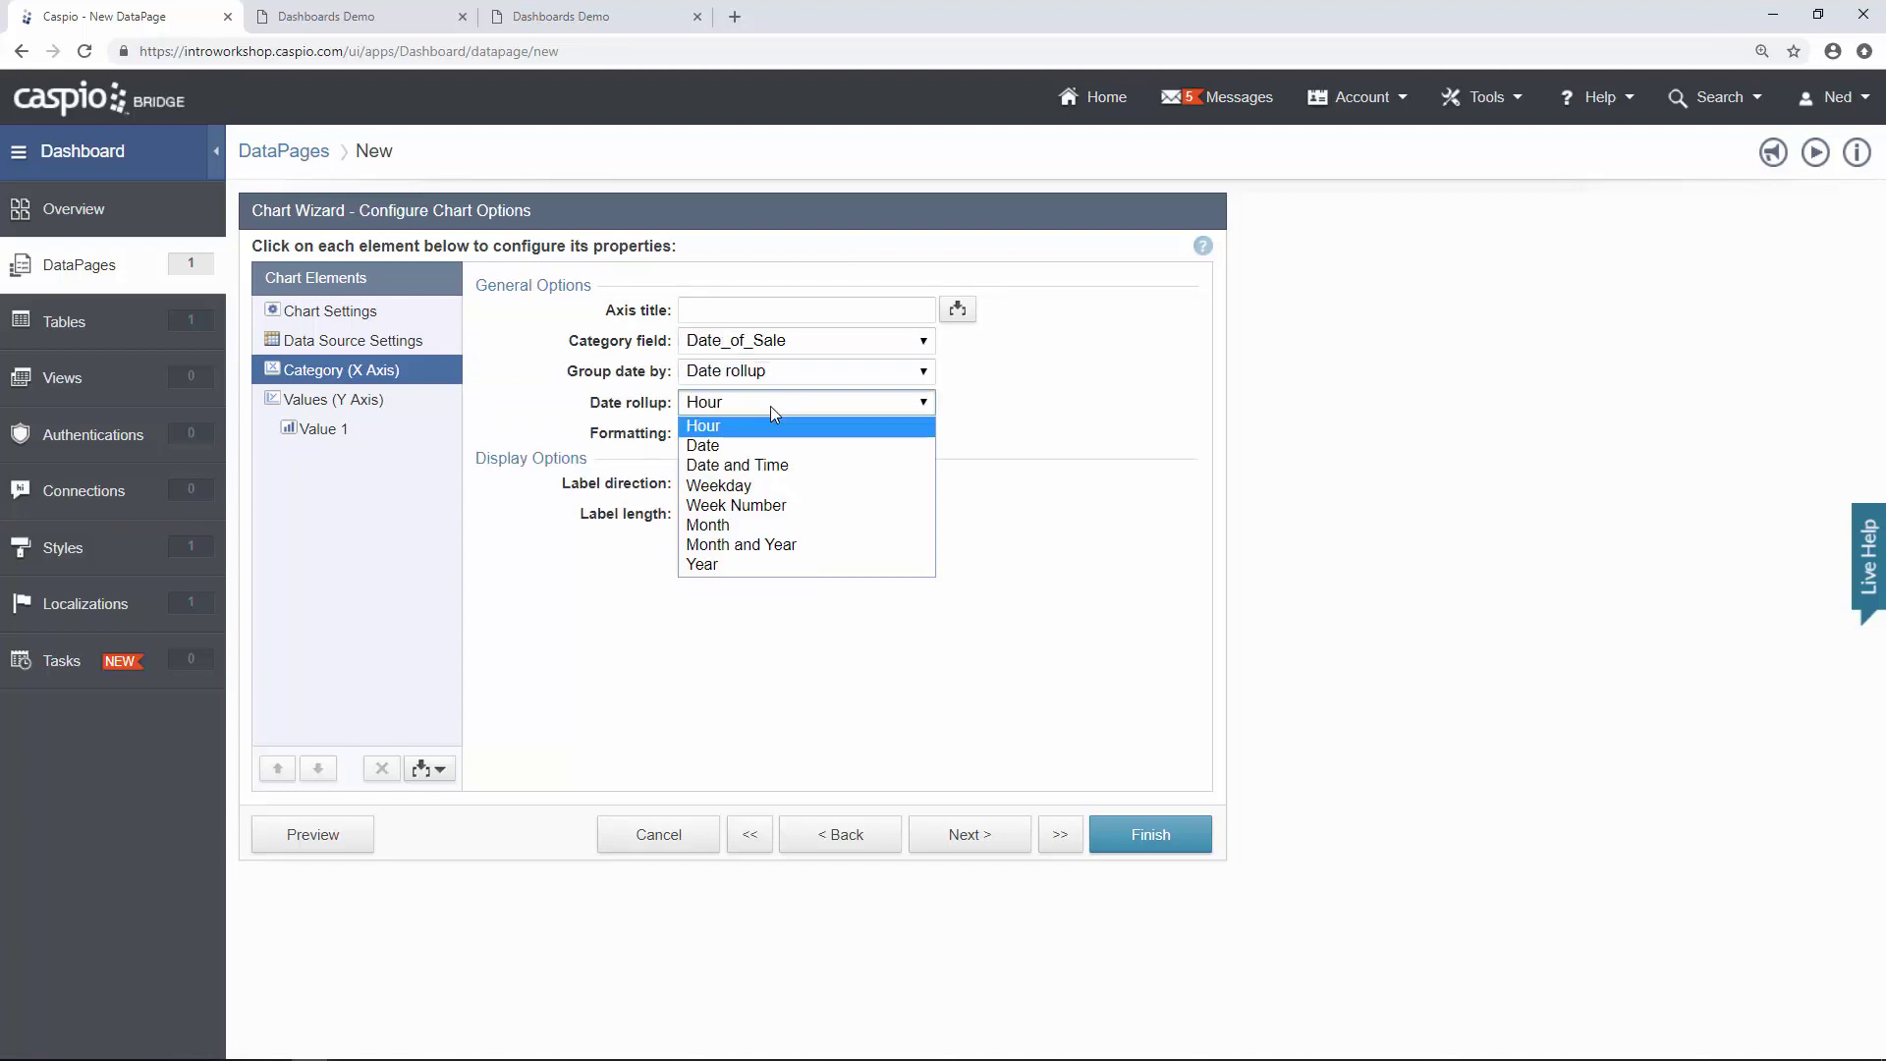
left_click(748, 568)
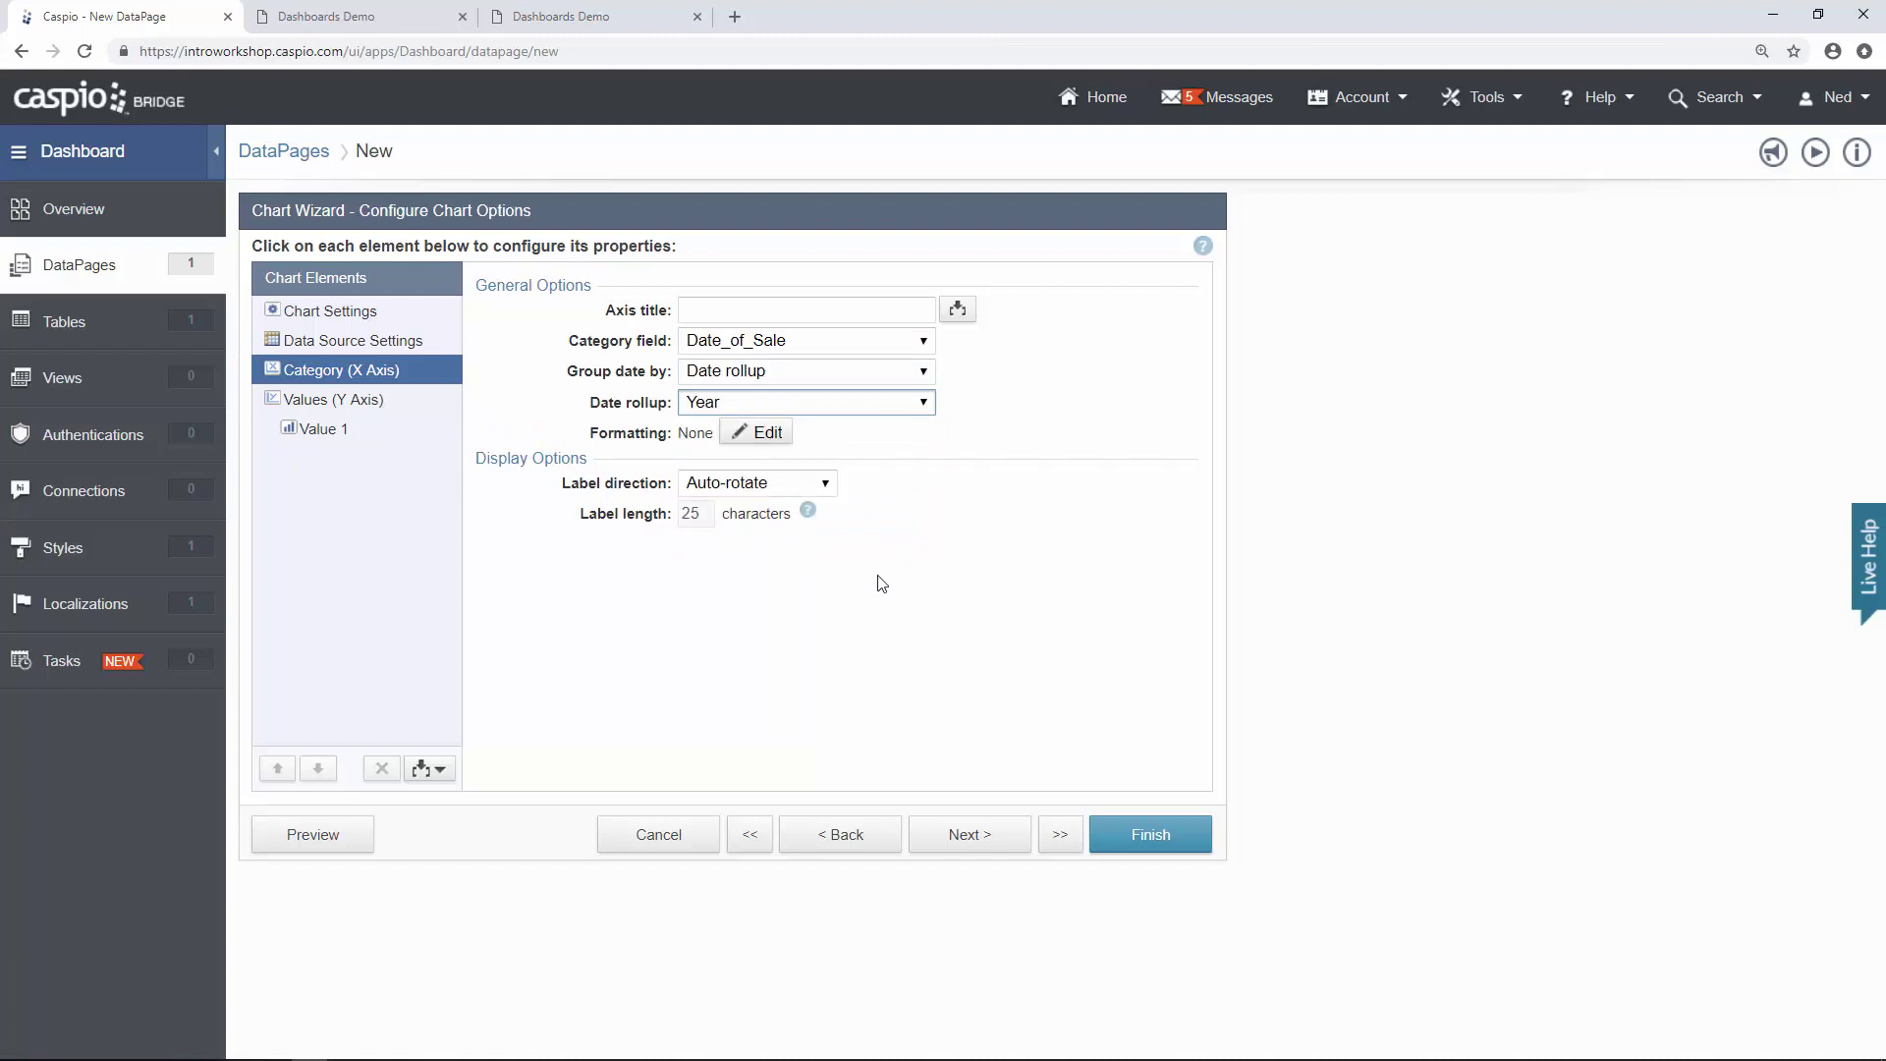
Apply custom Currency formatting to the Y-axis values.
left_click(338, 406)
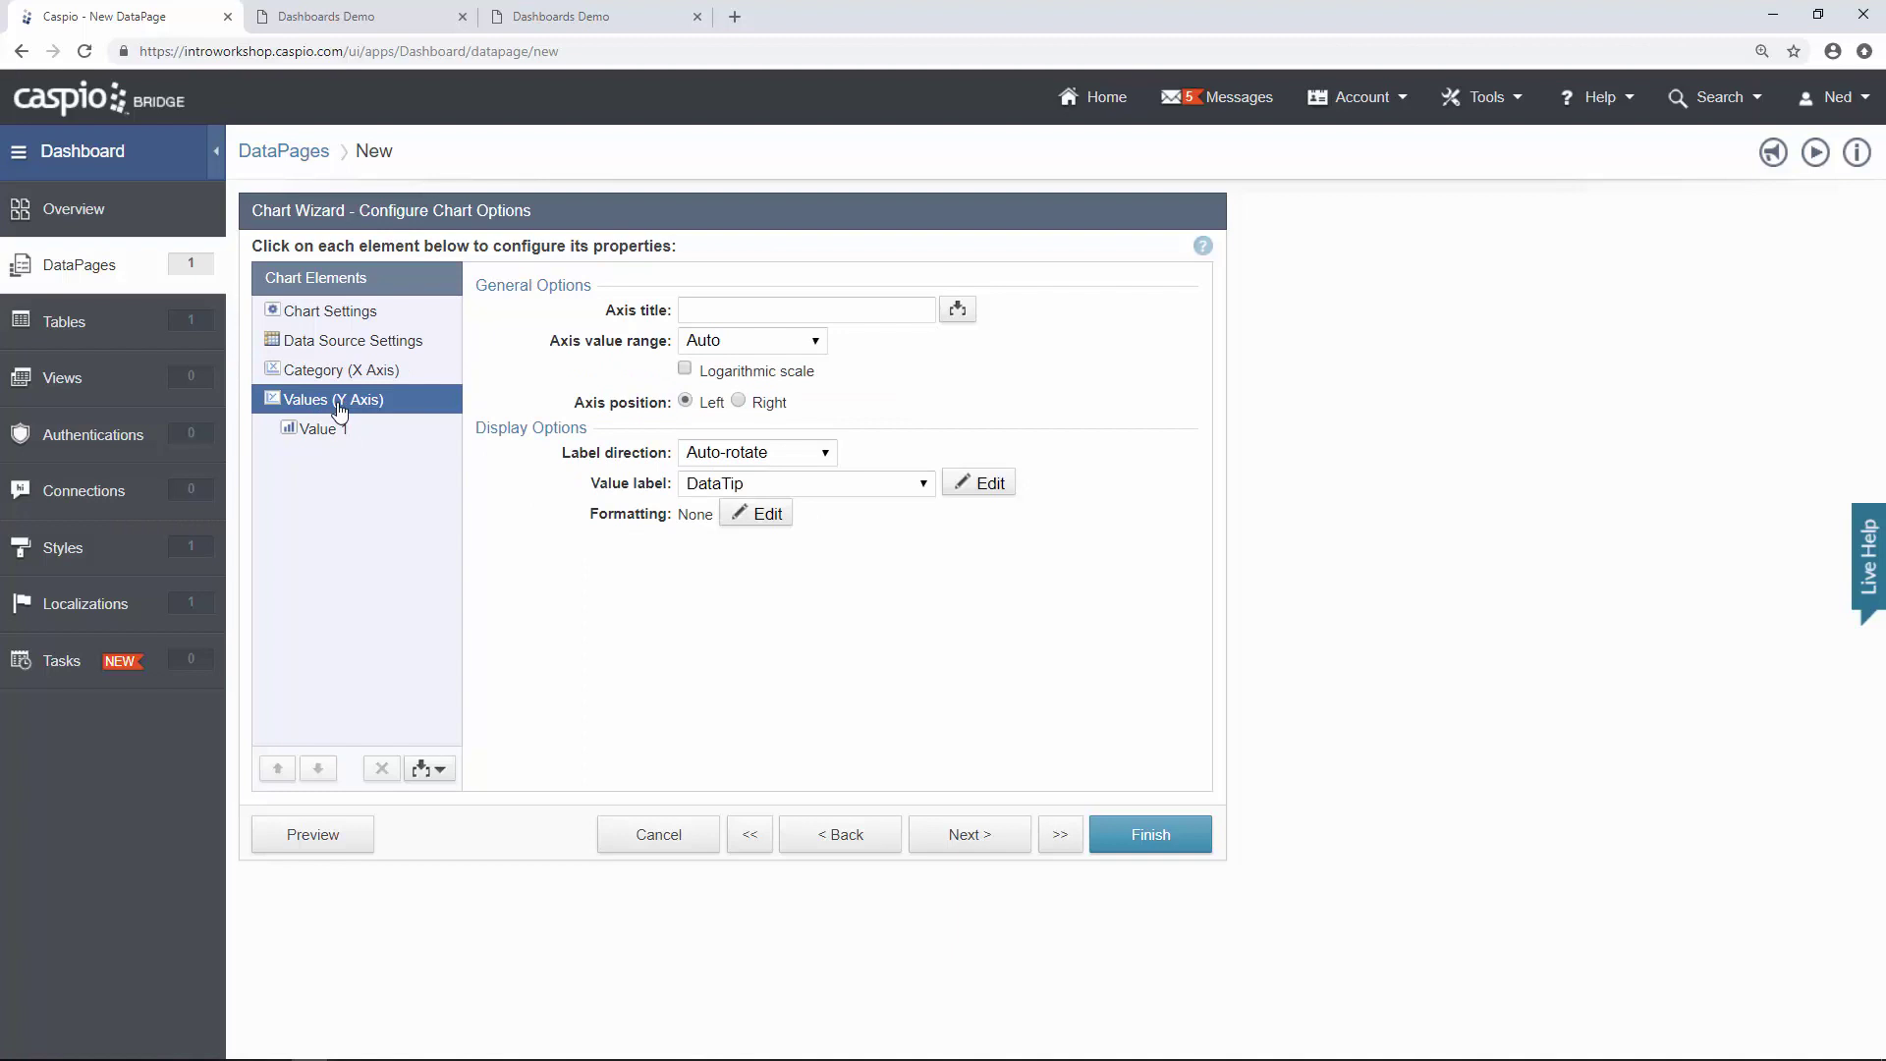
left_click(763, 515)
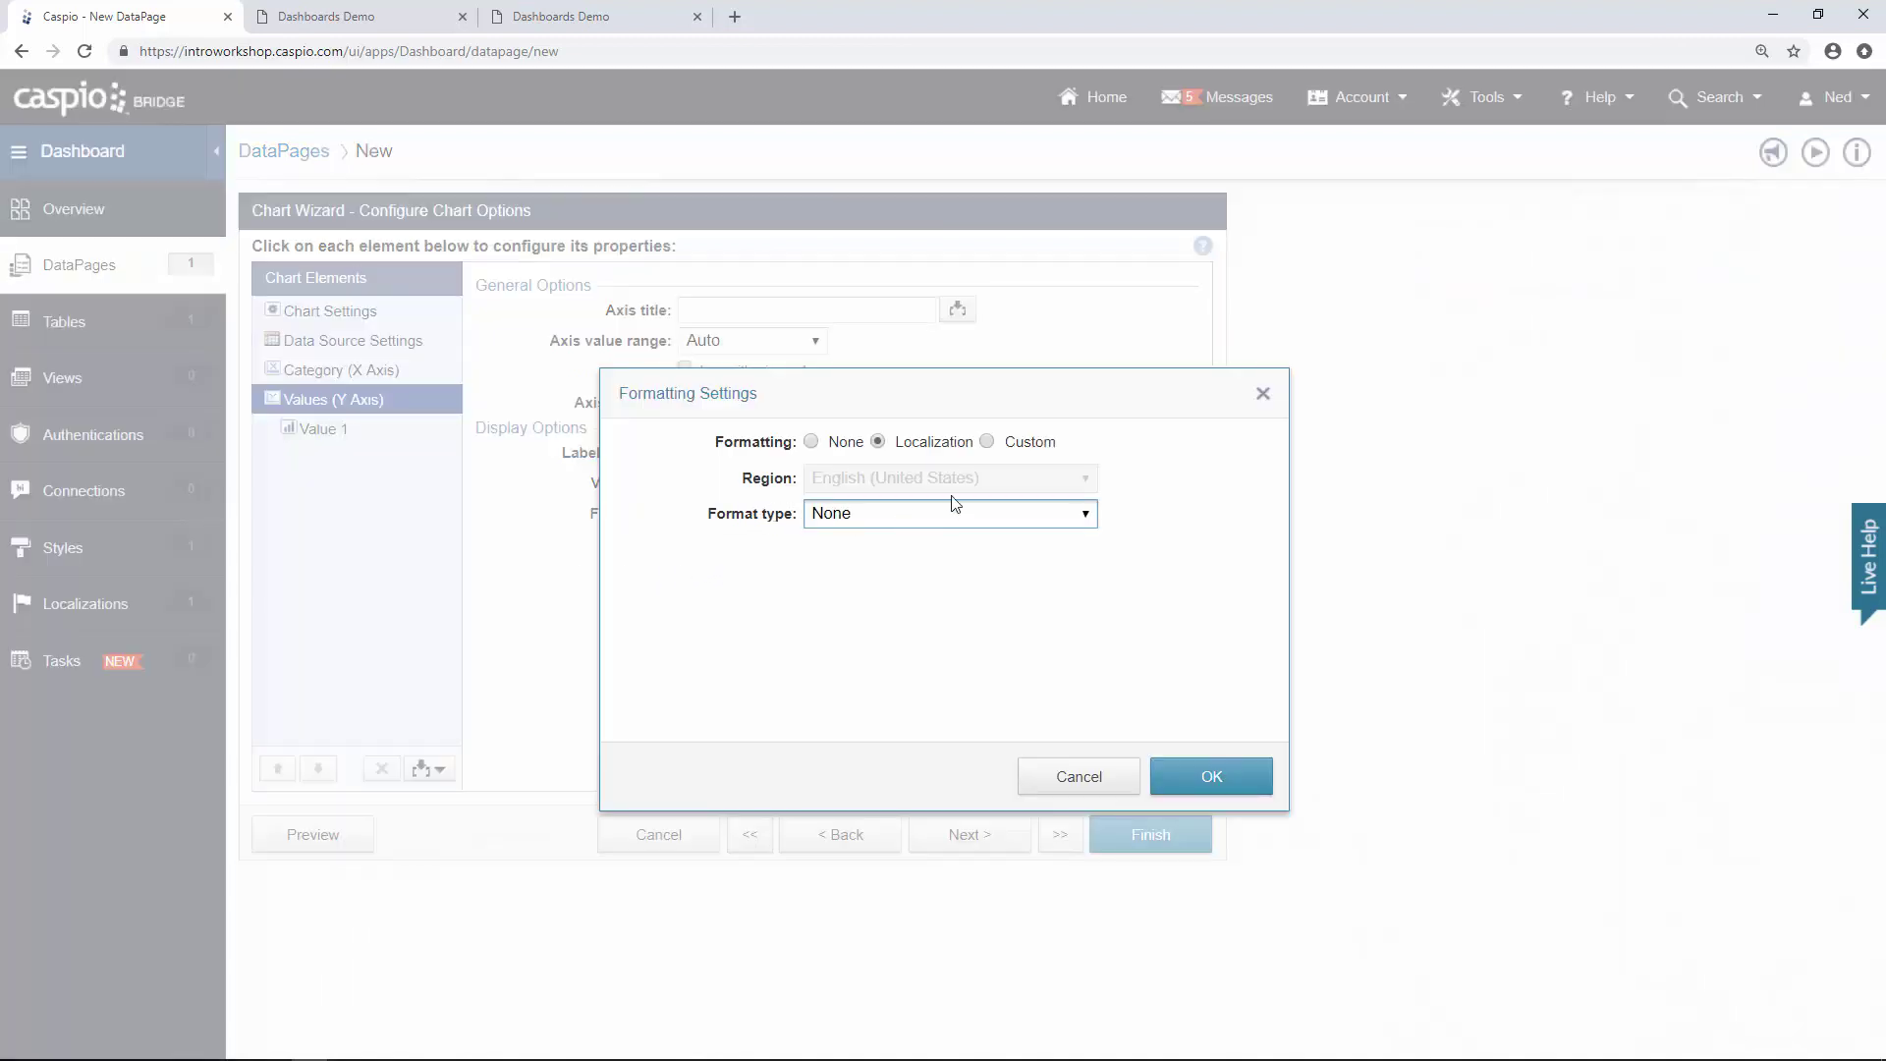
left_click(1020, 444)
left_click(976, 507)
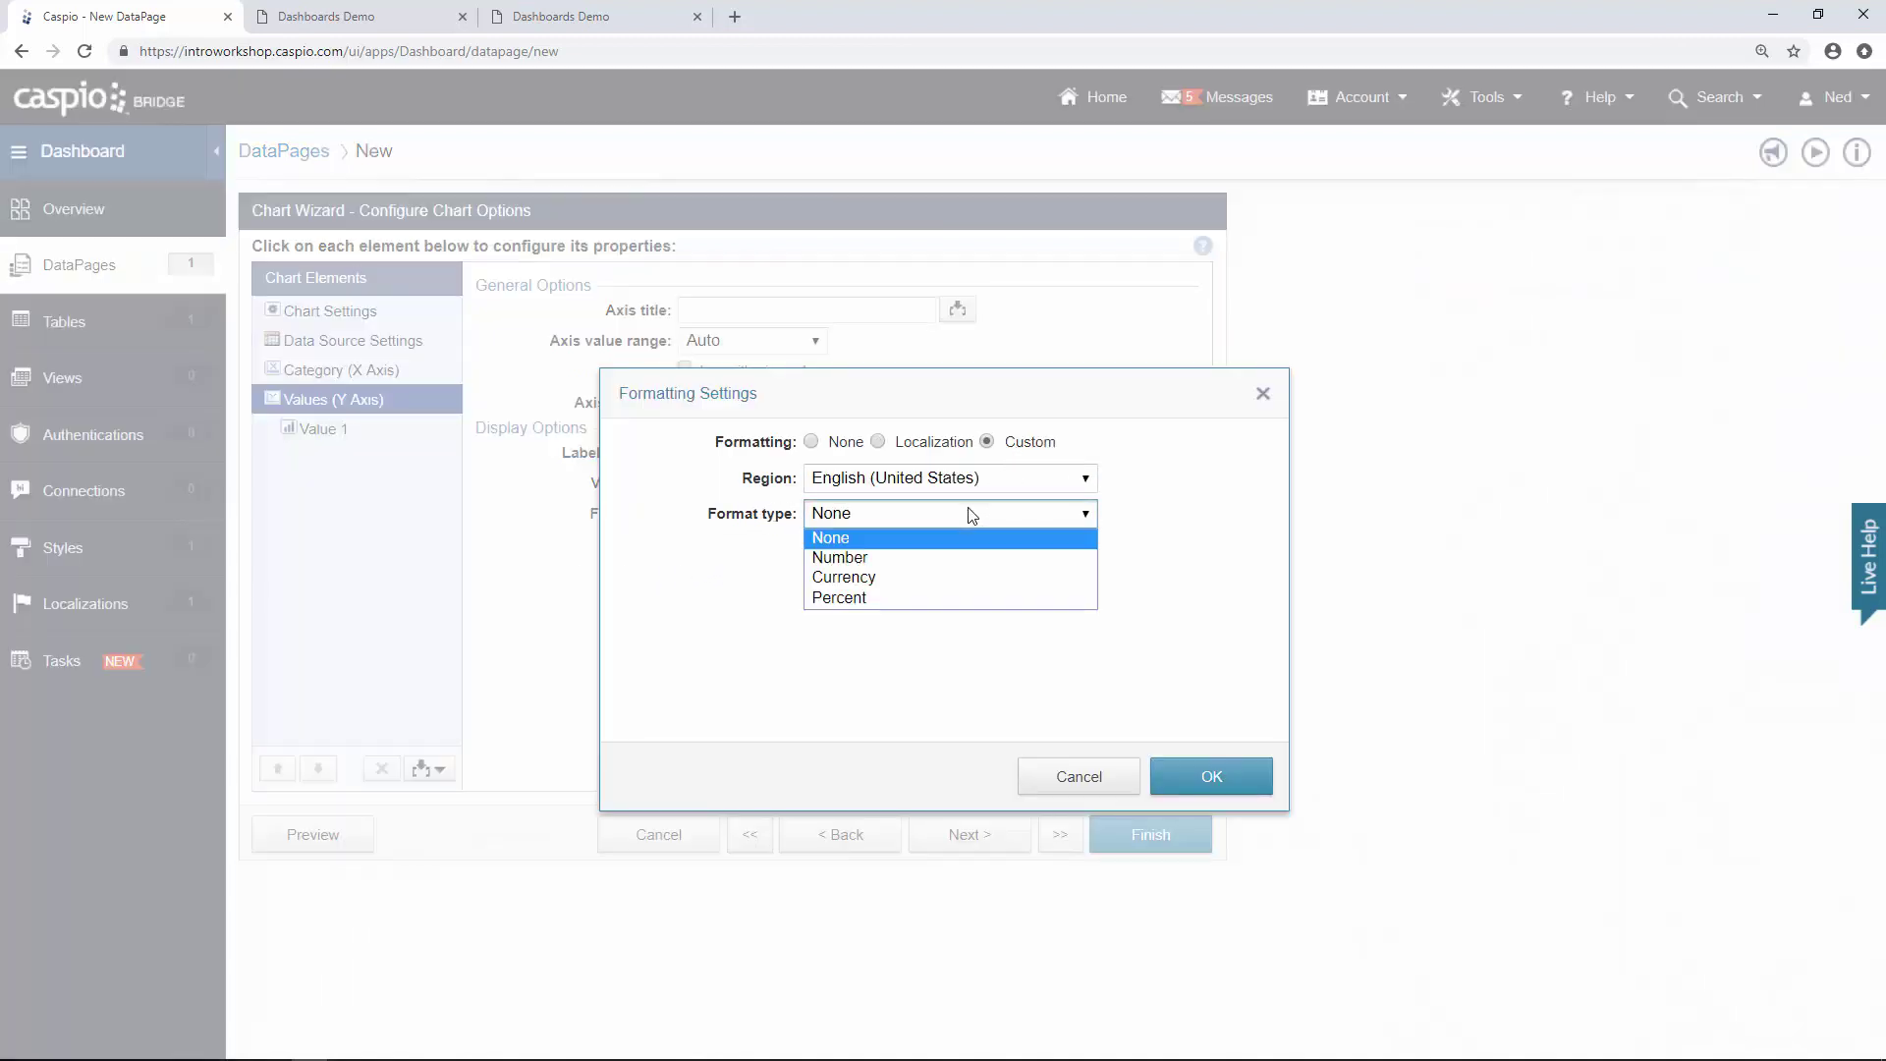
left_click(917, 577)
left_click(1210, 776)
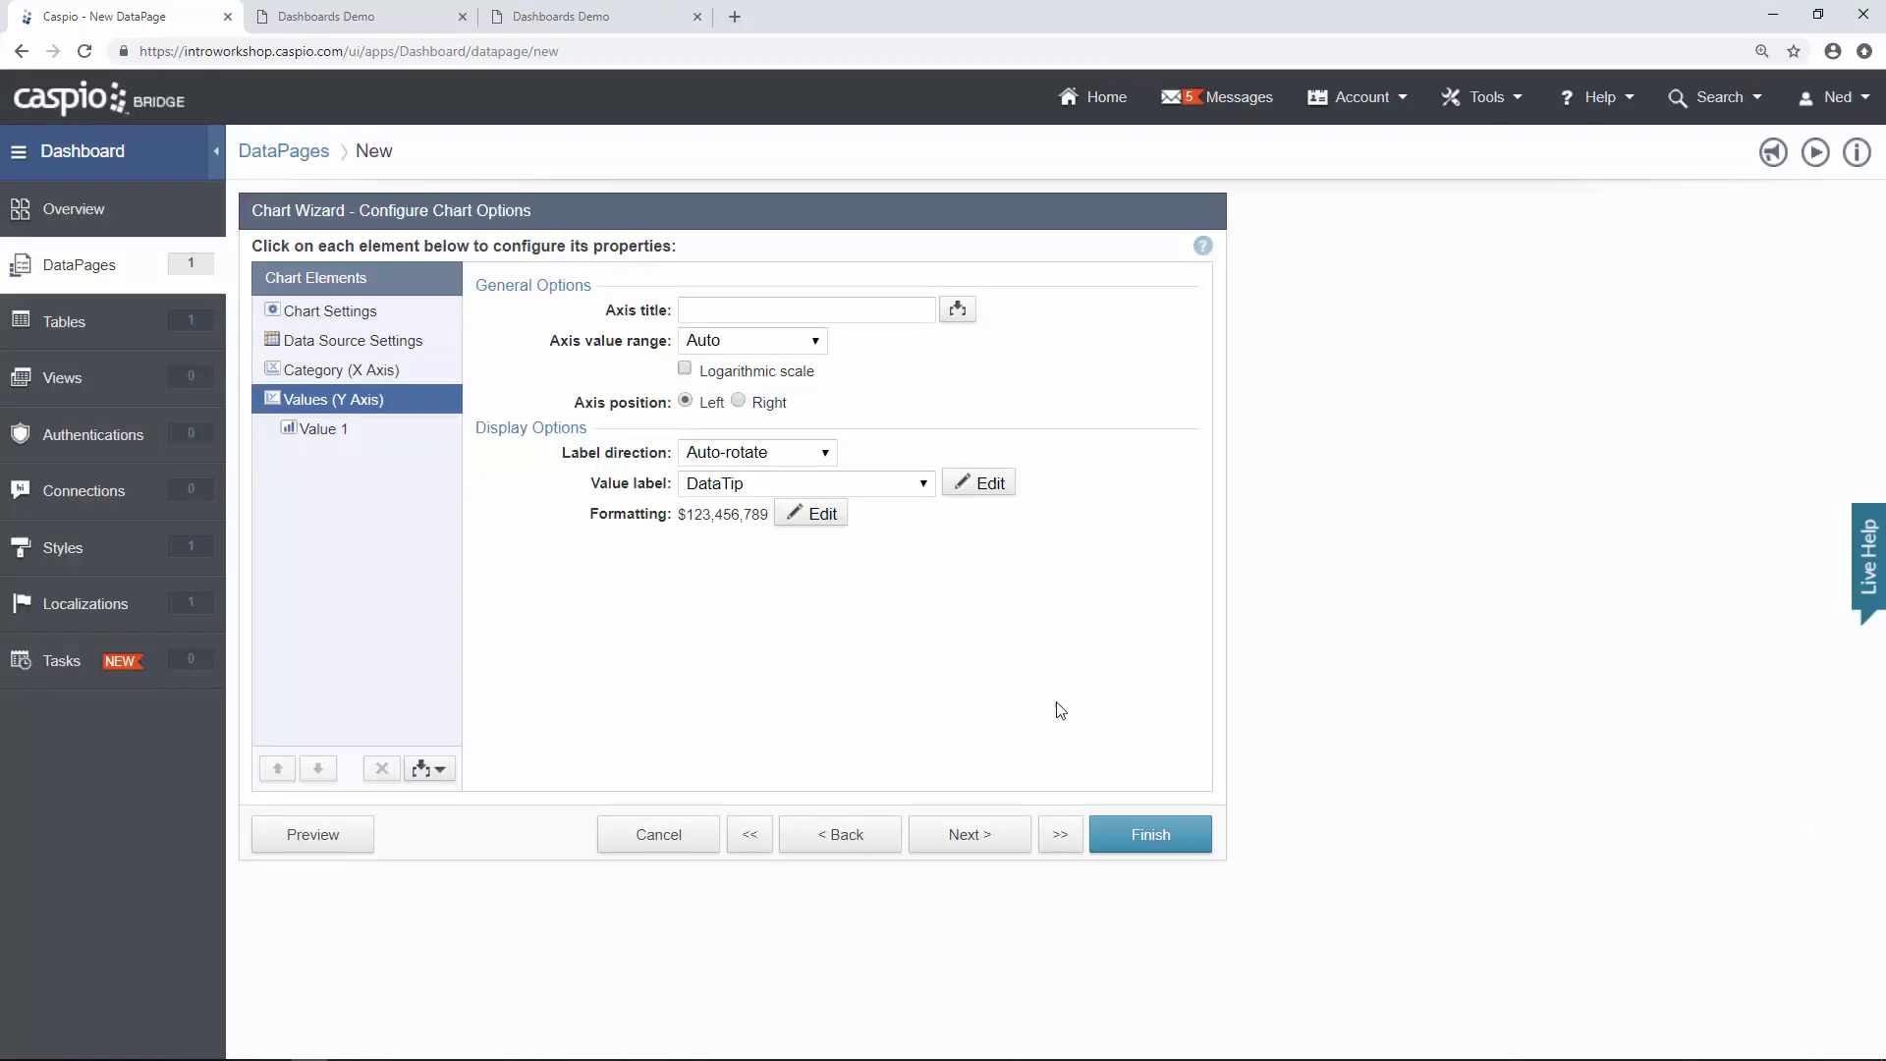
Give the Sales value series a Diamond marker.
left_click(356, 434)
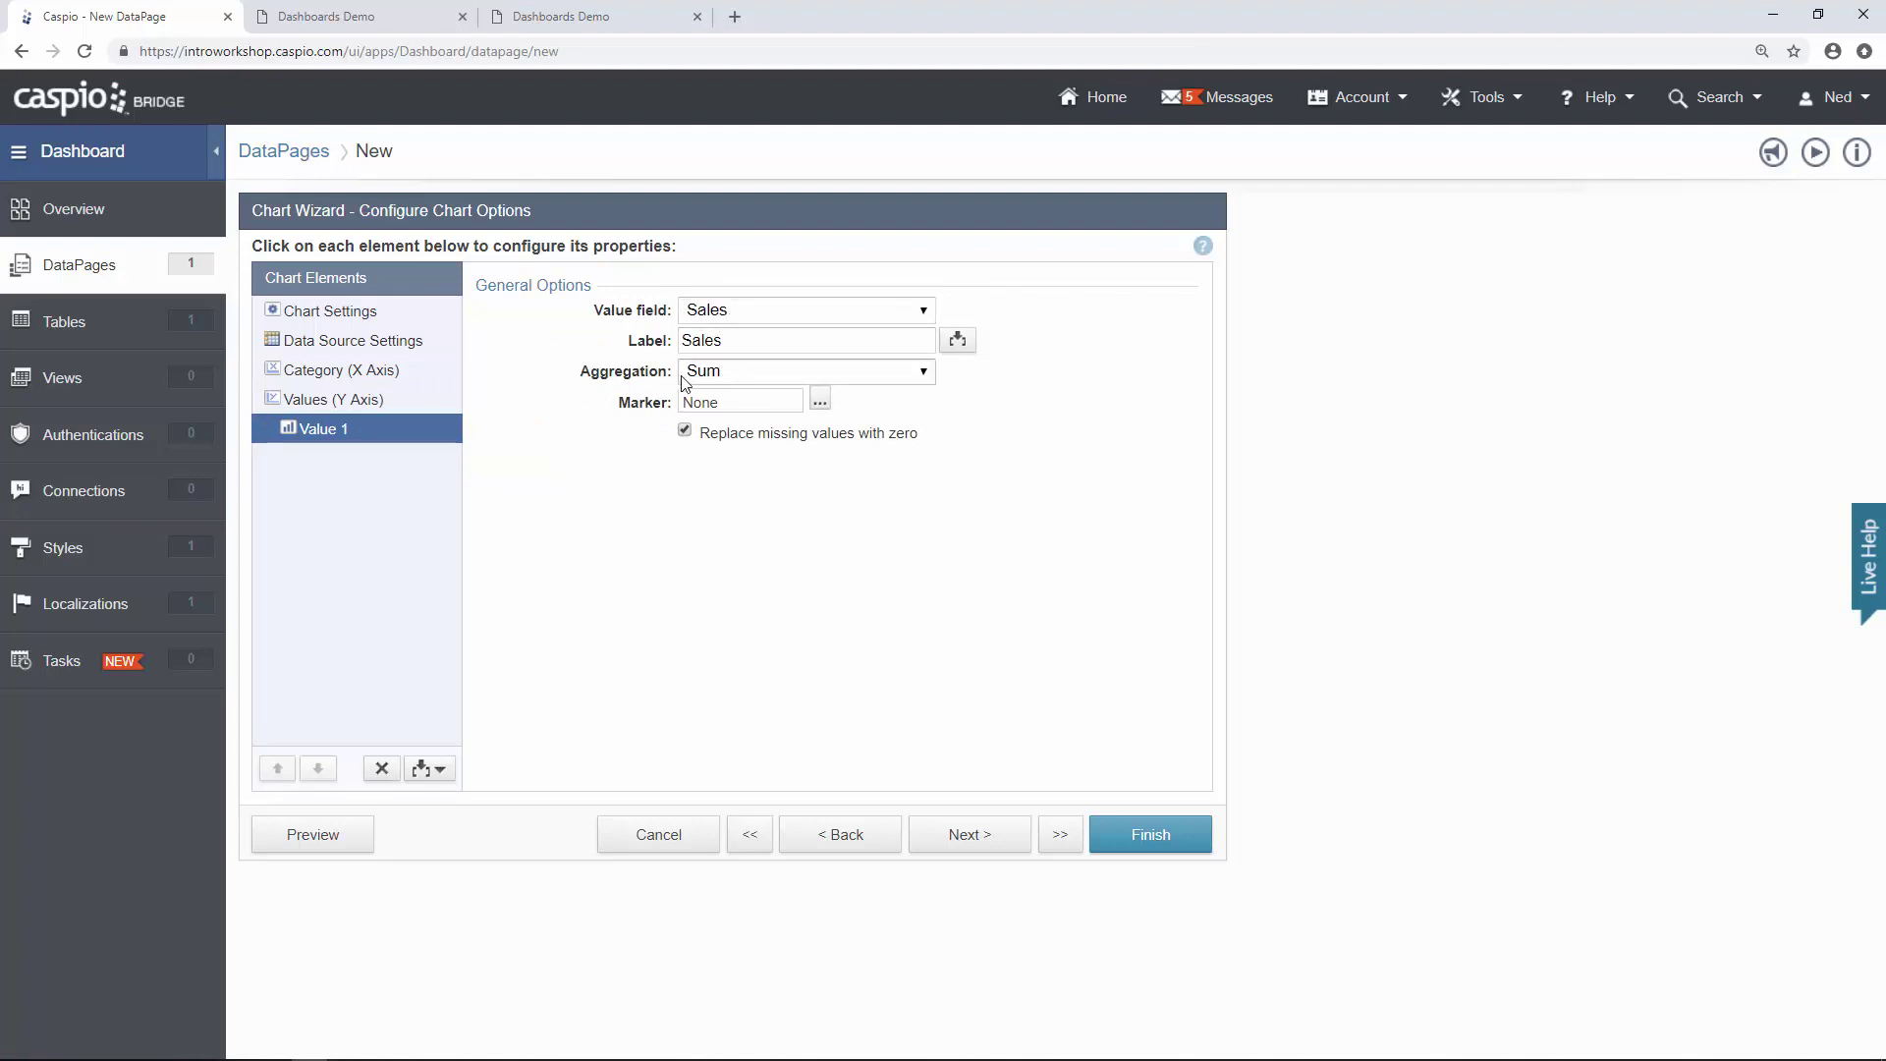
left_click(821, 403)
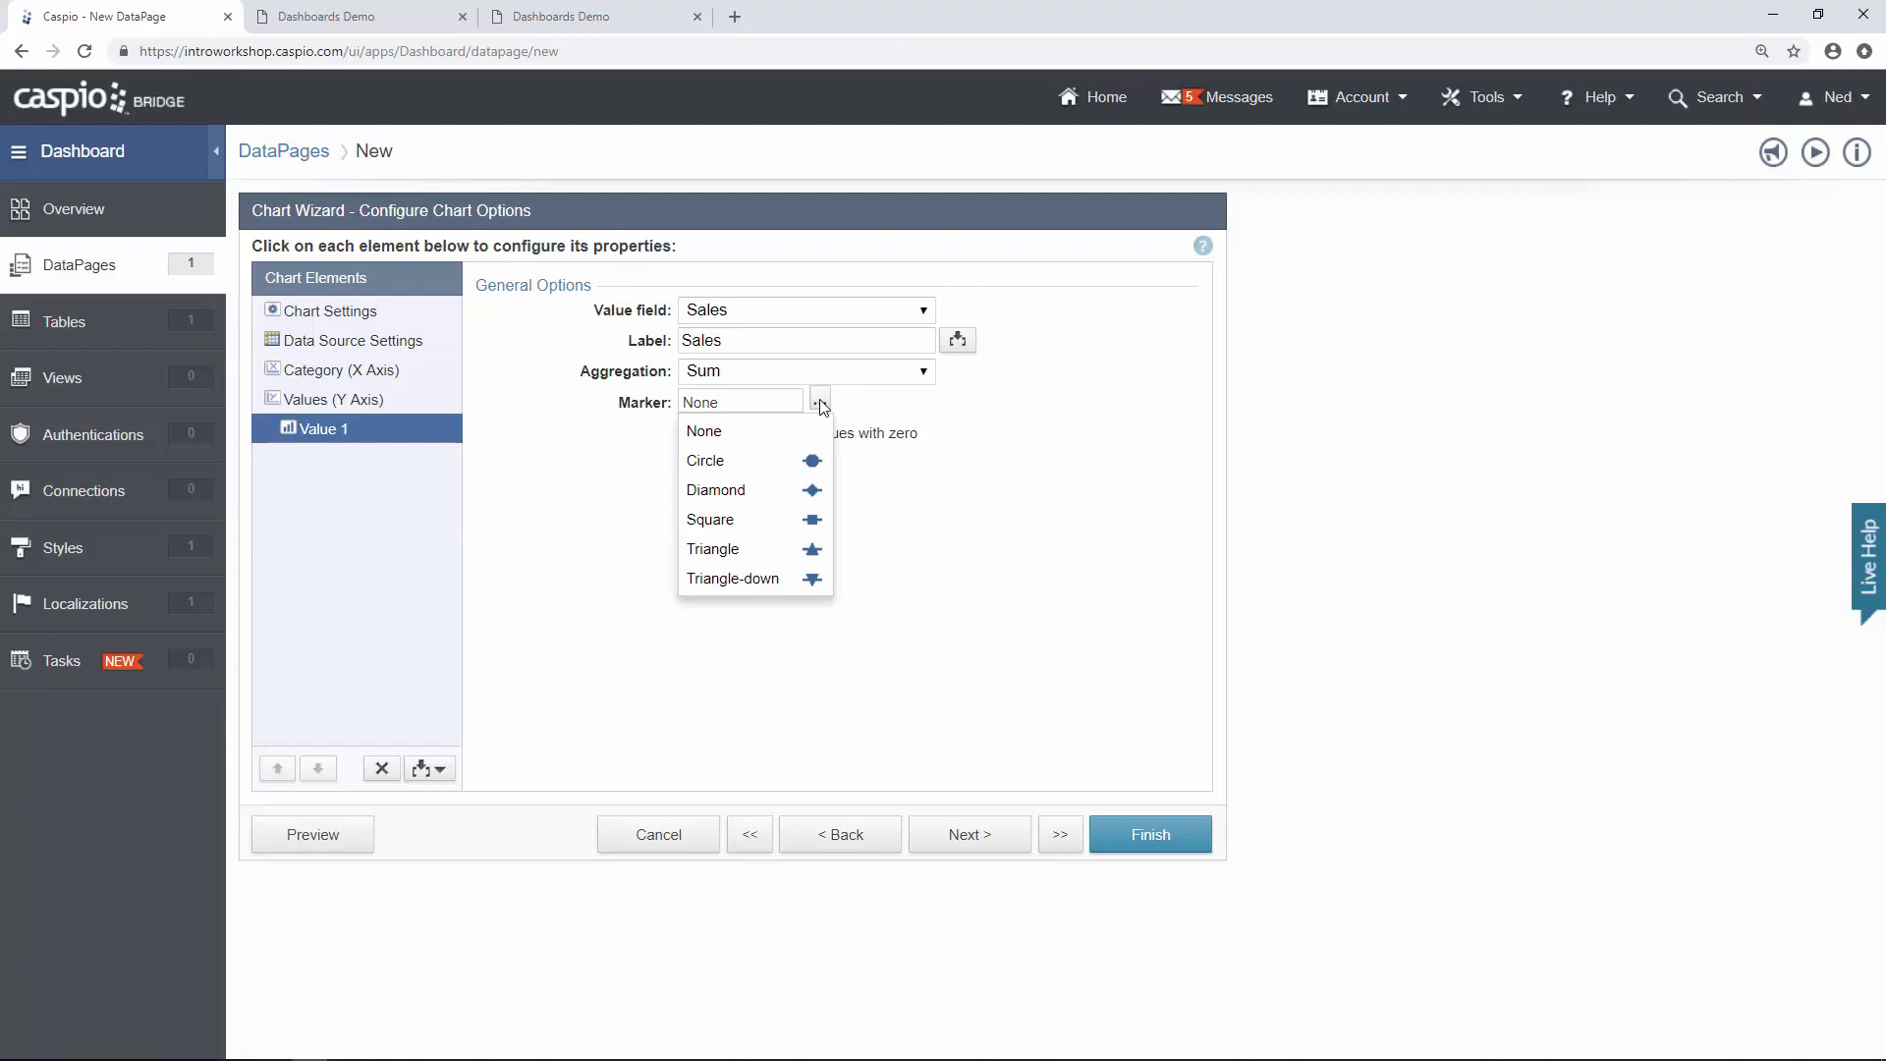
left_click(741, 494)
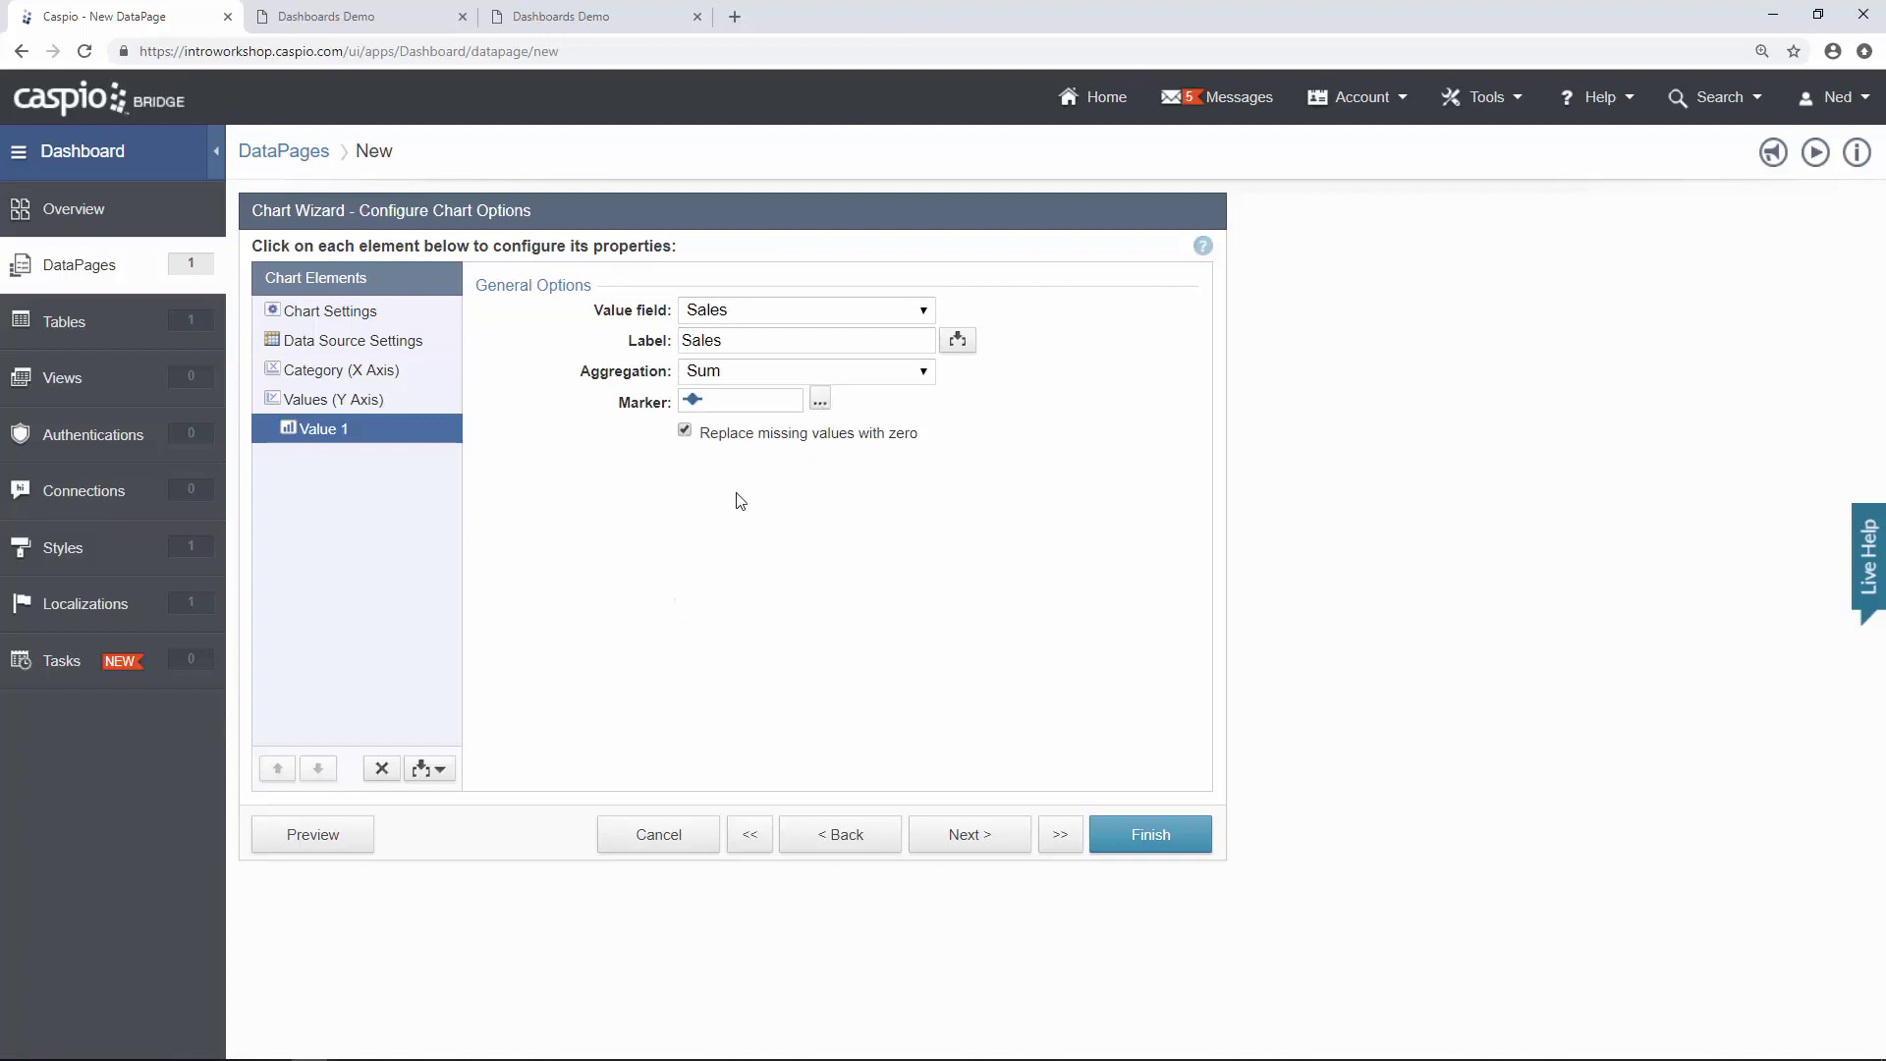
Preview the Totals Sales by Year chart, close the preview and finish the DataPage.
left_click(360, 837)
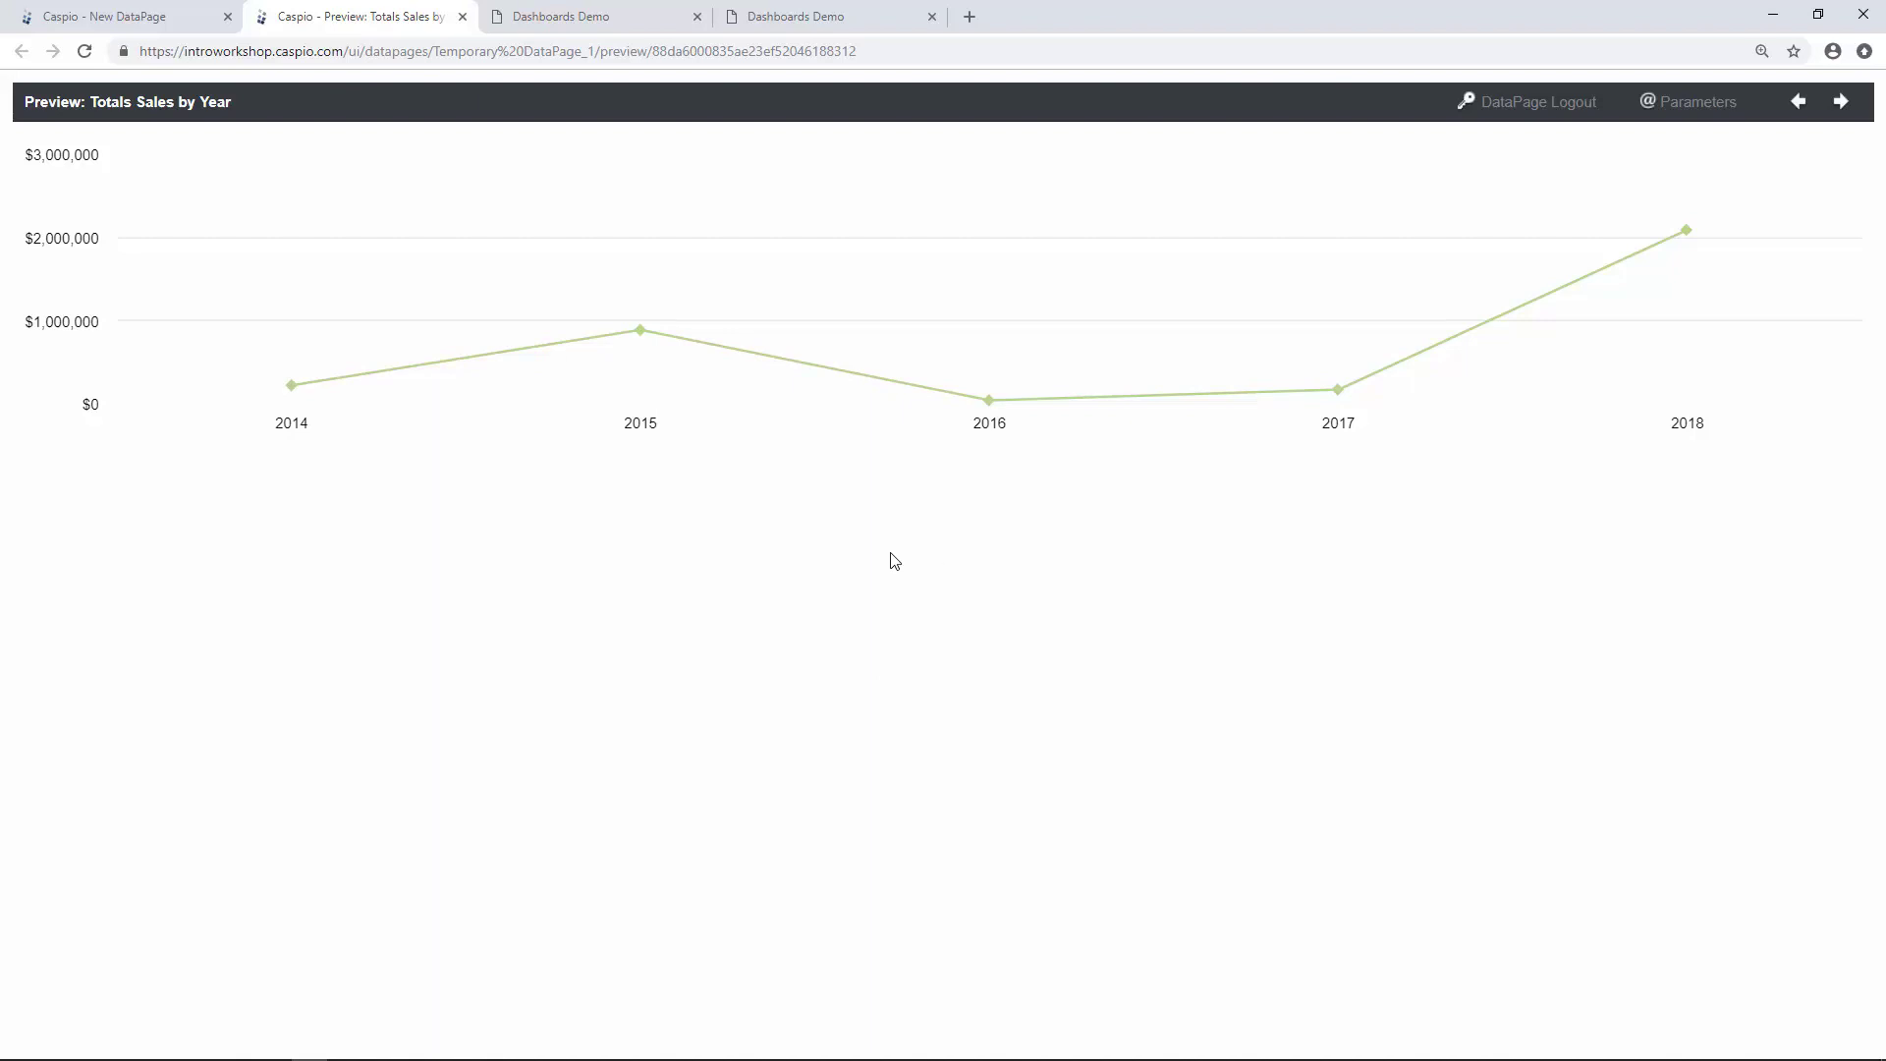
left_click(461, 16)
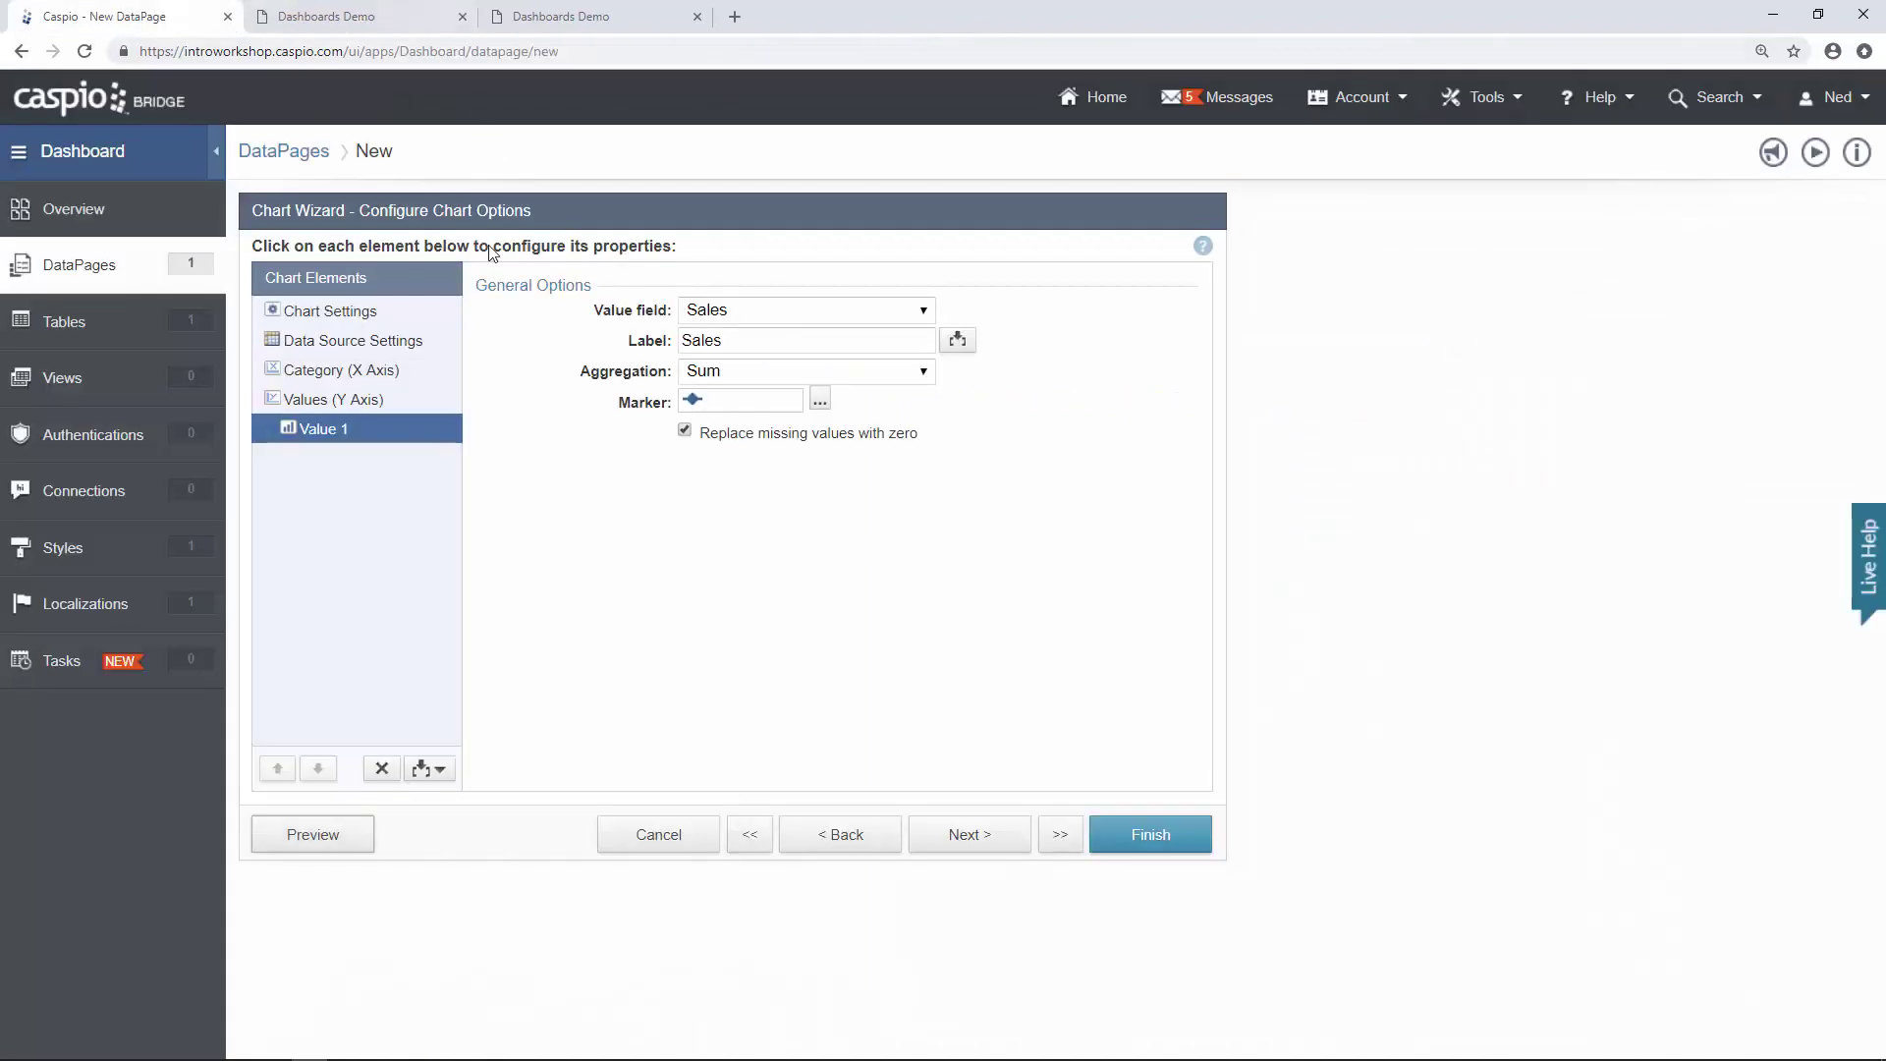
left_click(1128, 837)
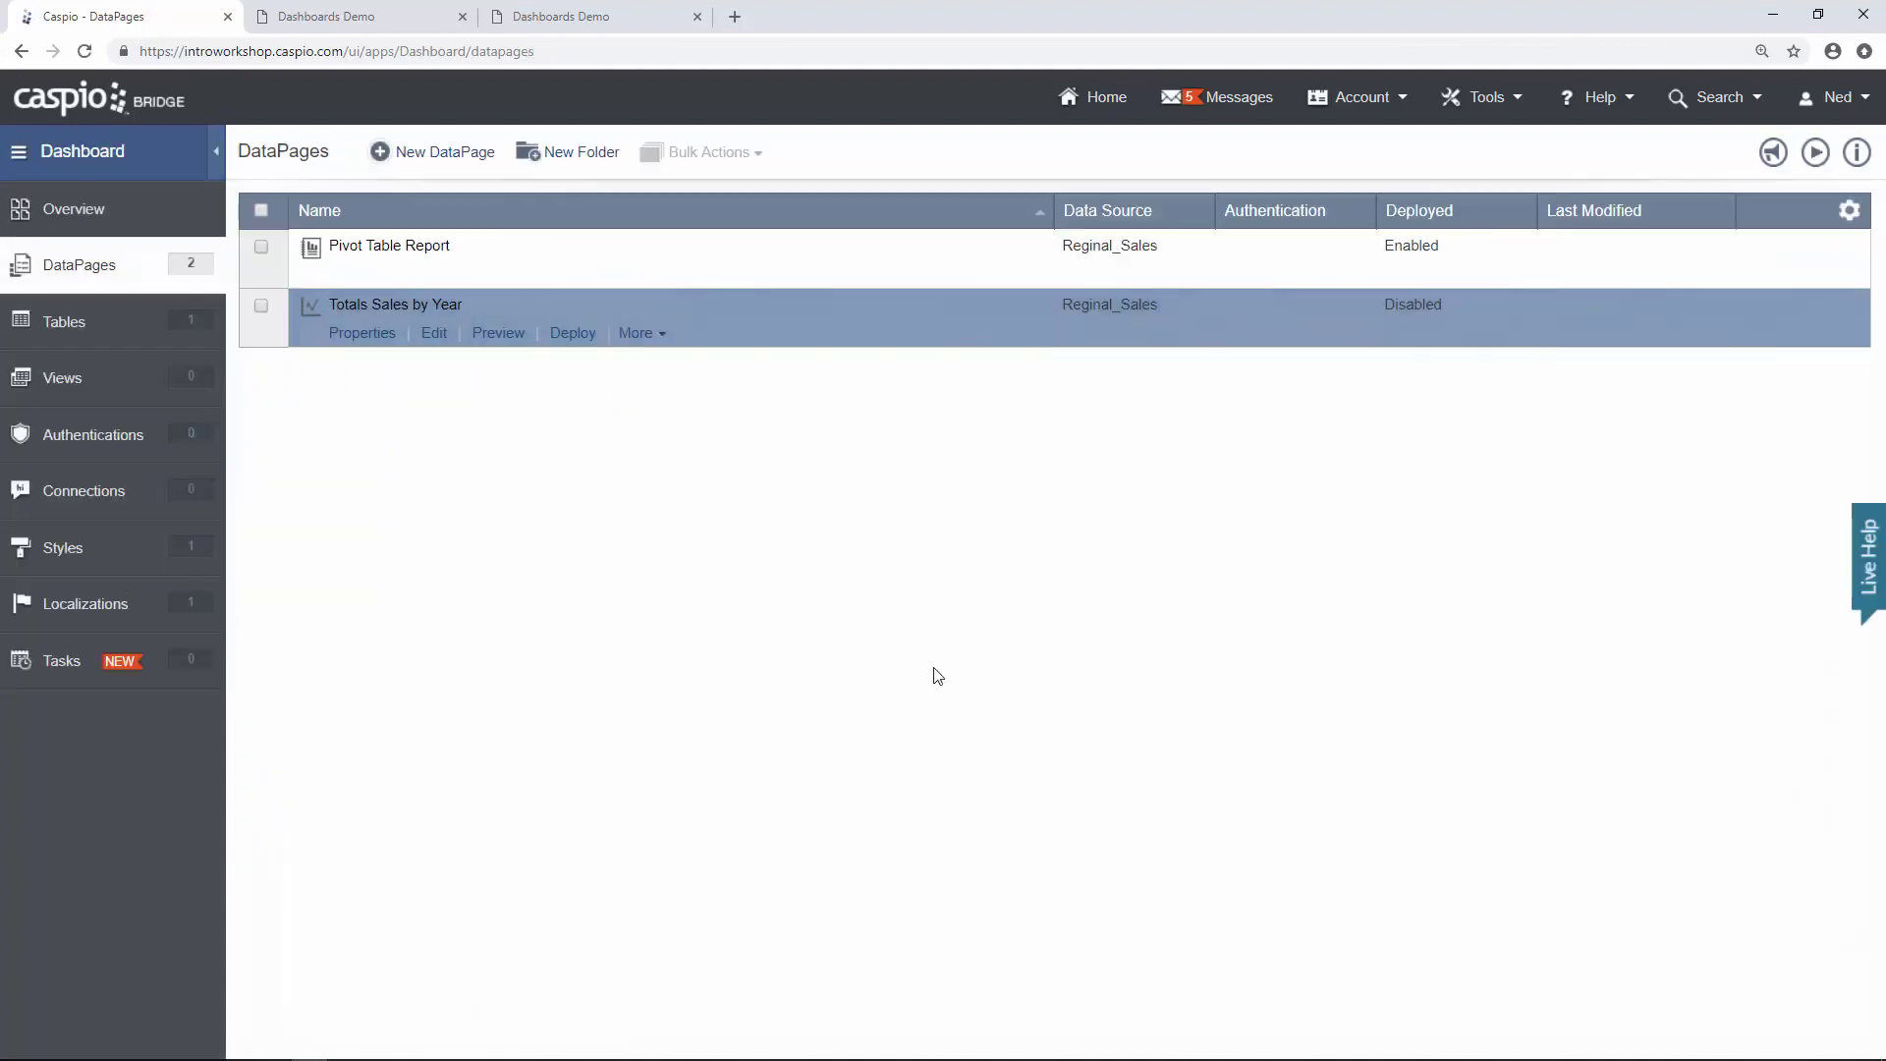
Enable deployment of the Totals Sales by Year DataPage and copy its embed code.
left_click(575, 334)
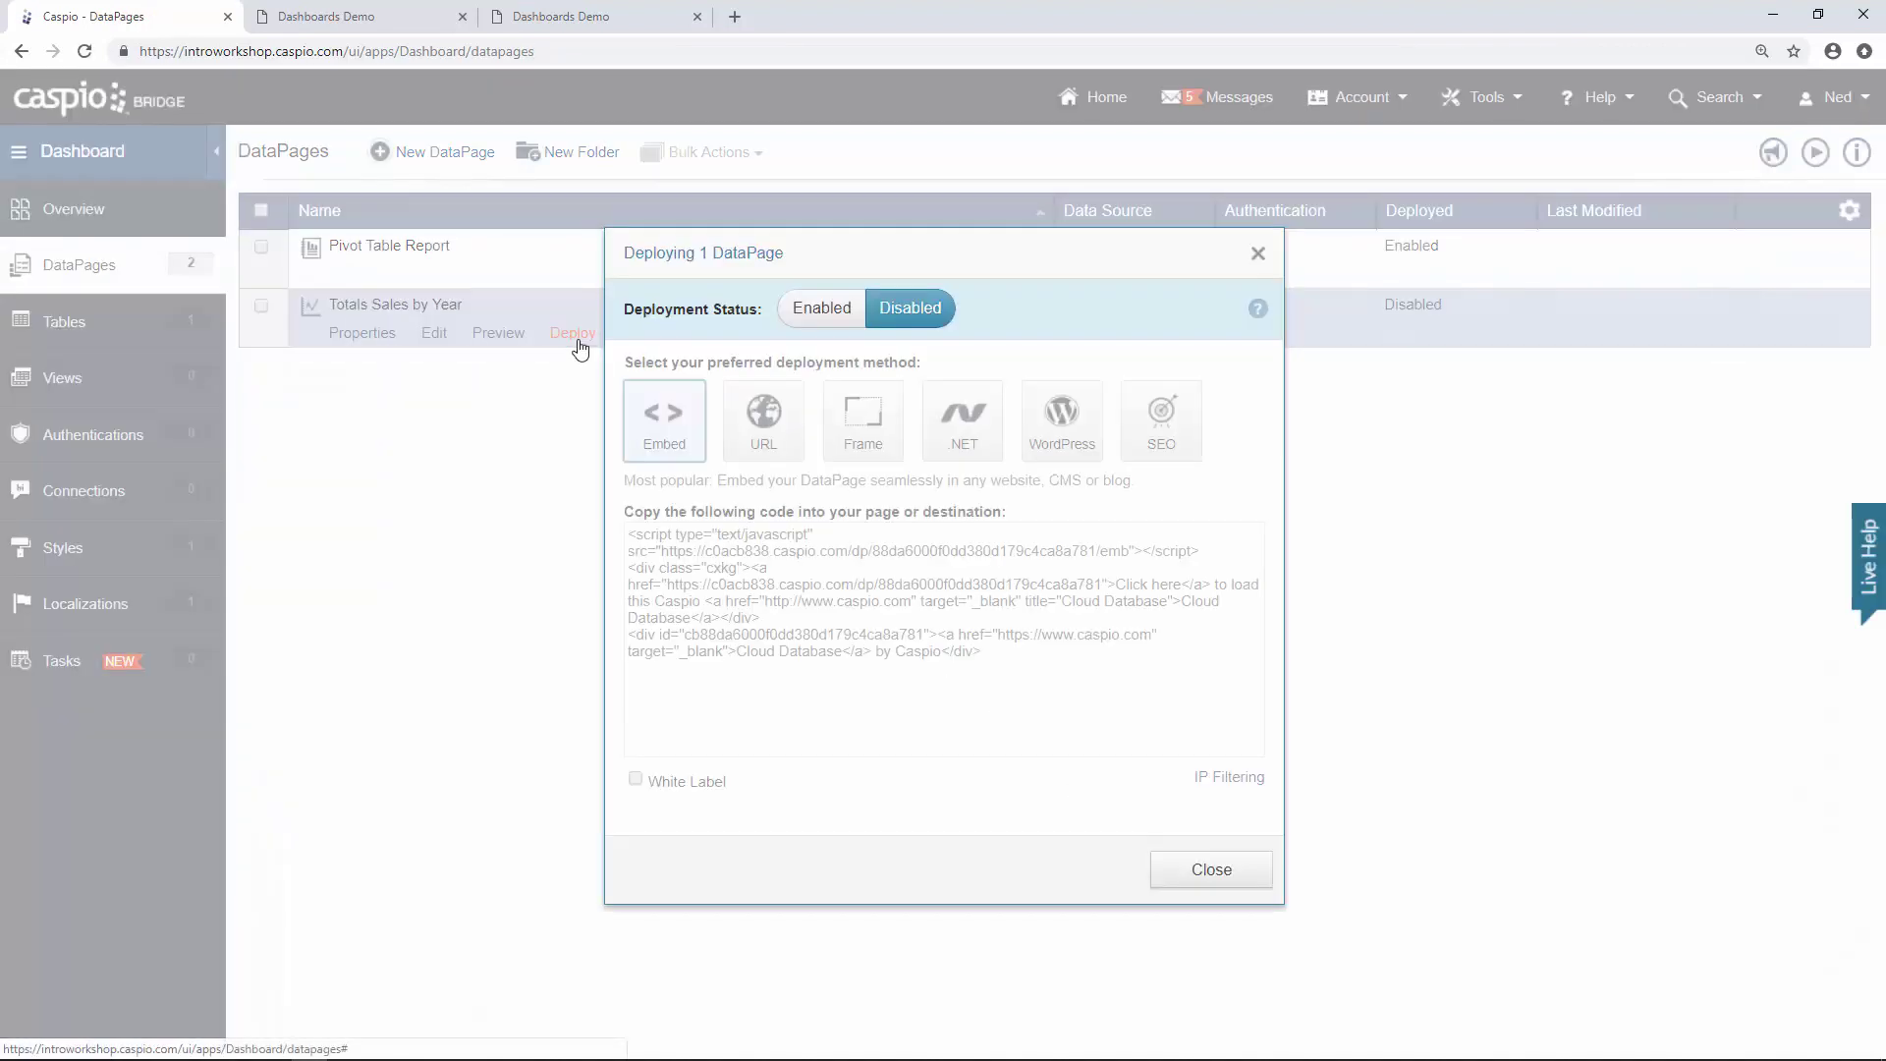
left_click(795, 318)
left_click(898, 585)
key("ctrl+c")
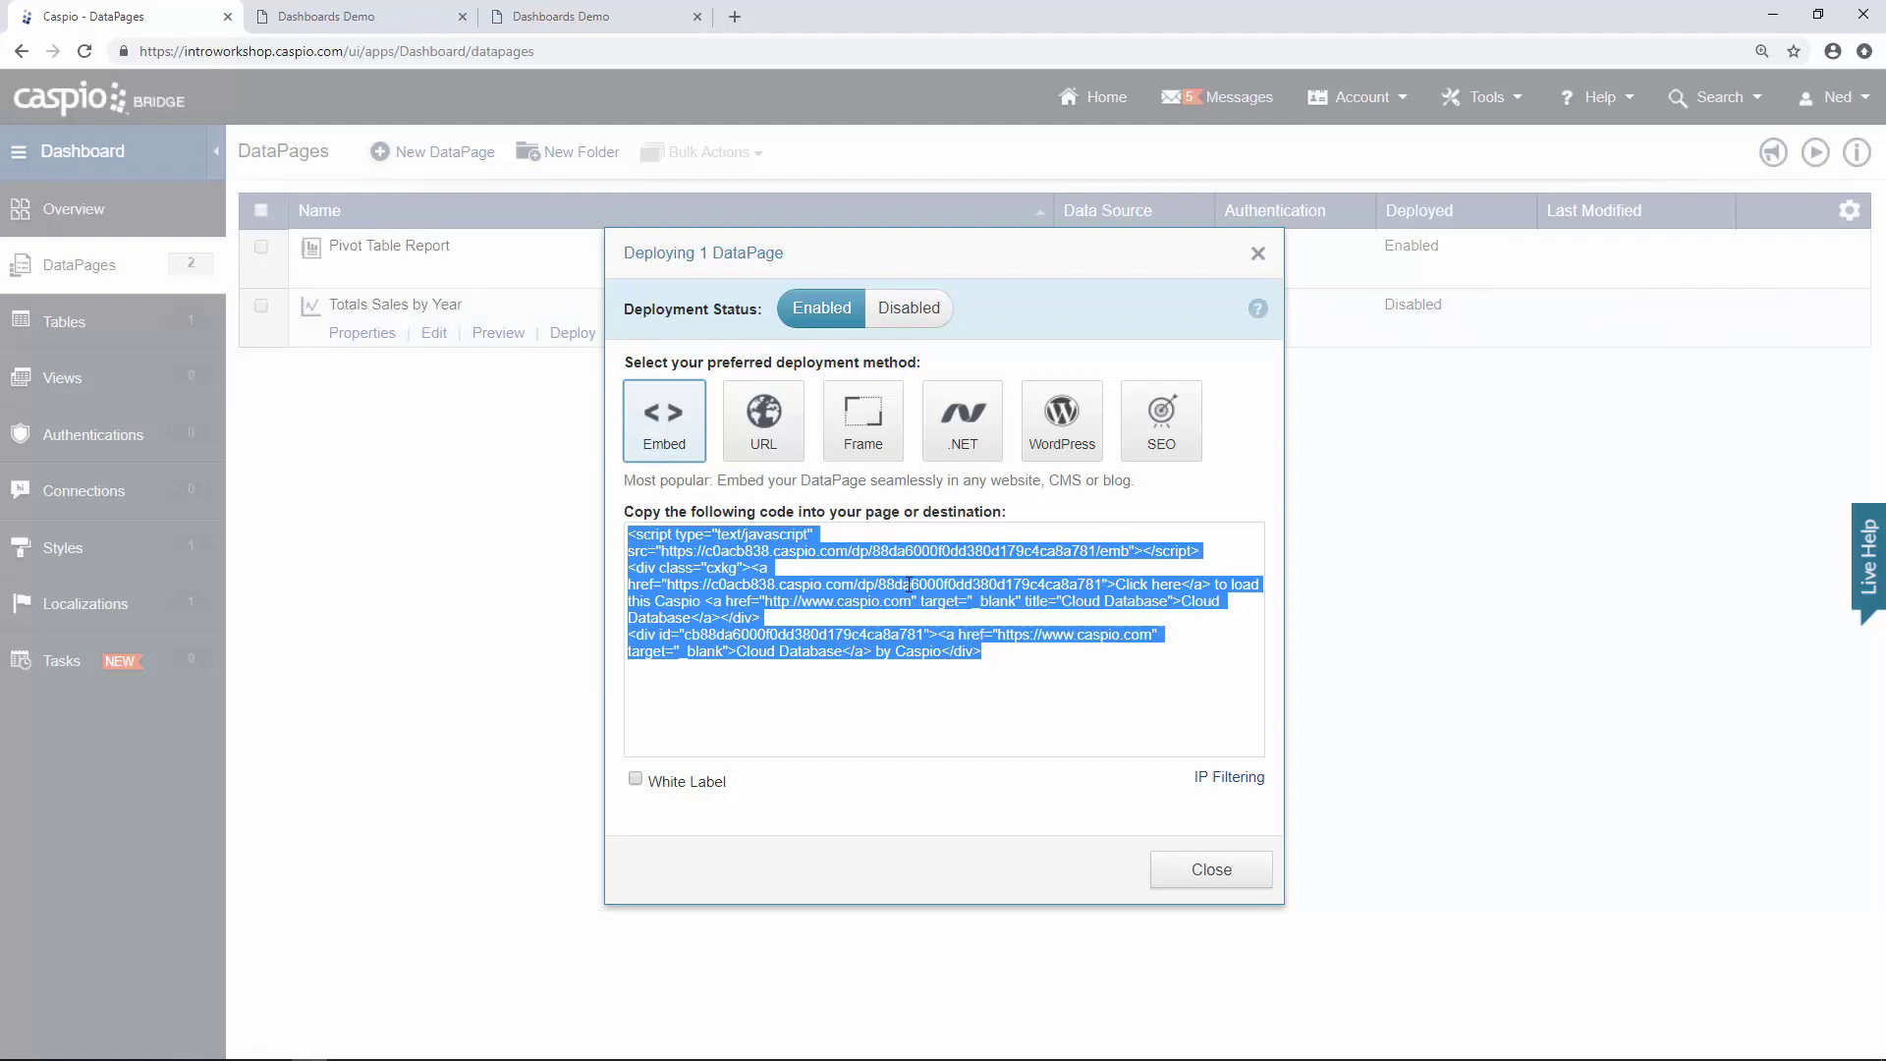
left_click(1213, 872)
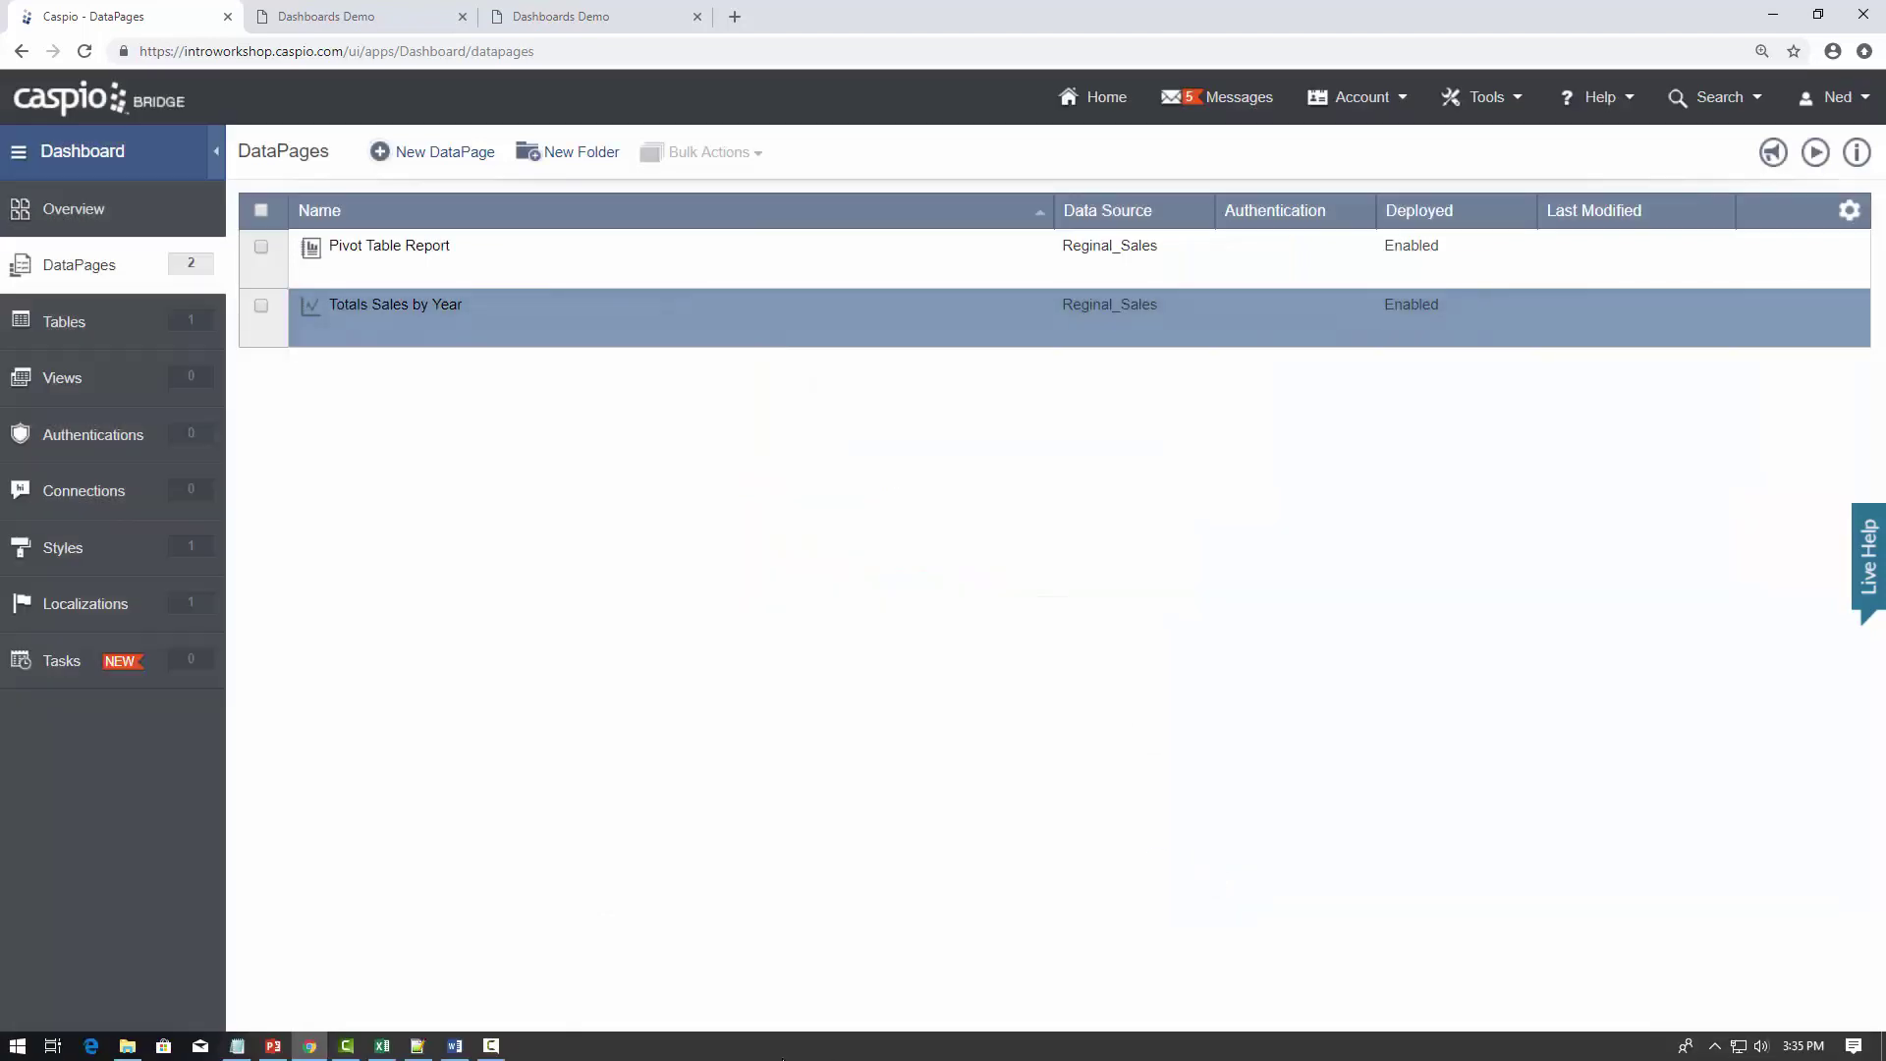
In Notepad++, replace the CHART DATAPAGE placeholder of the Annual Sales card in dashboard_demo.html with the copied embed code.
left_click(484, 1047)
left_click(658, 770)
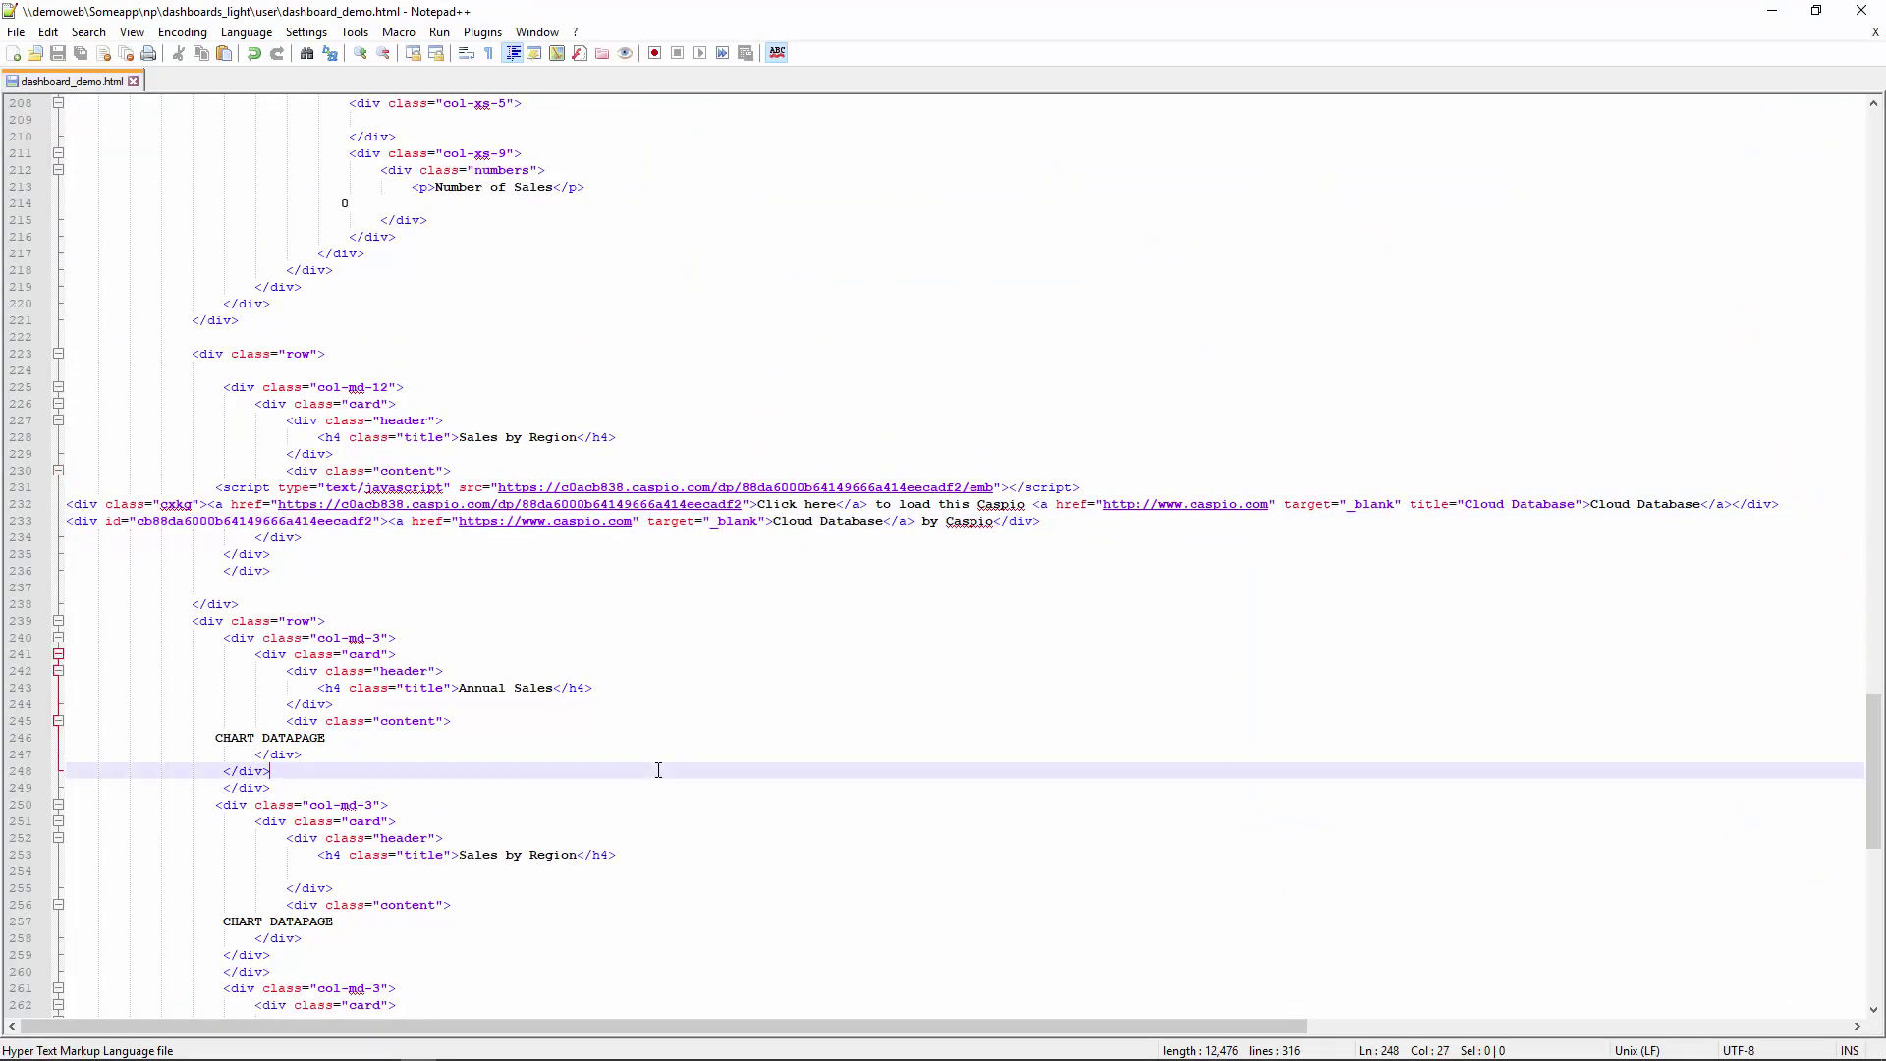
left_click_drag(347, 739, 209, 741)
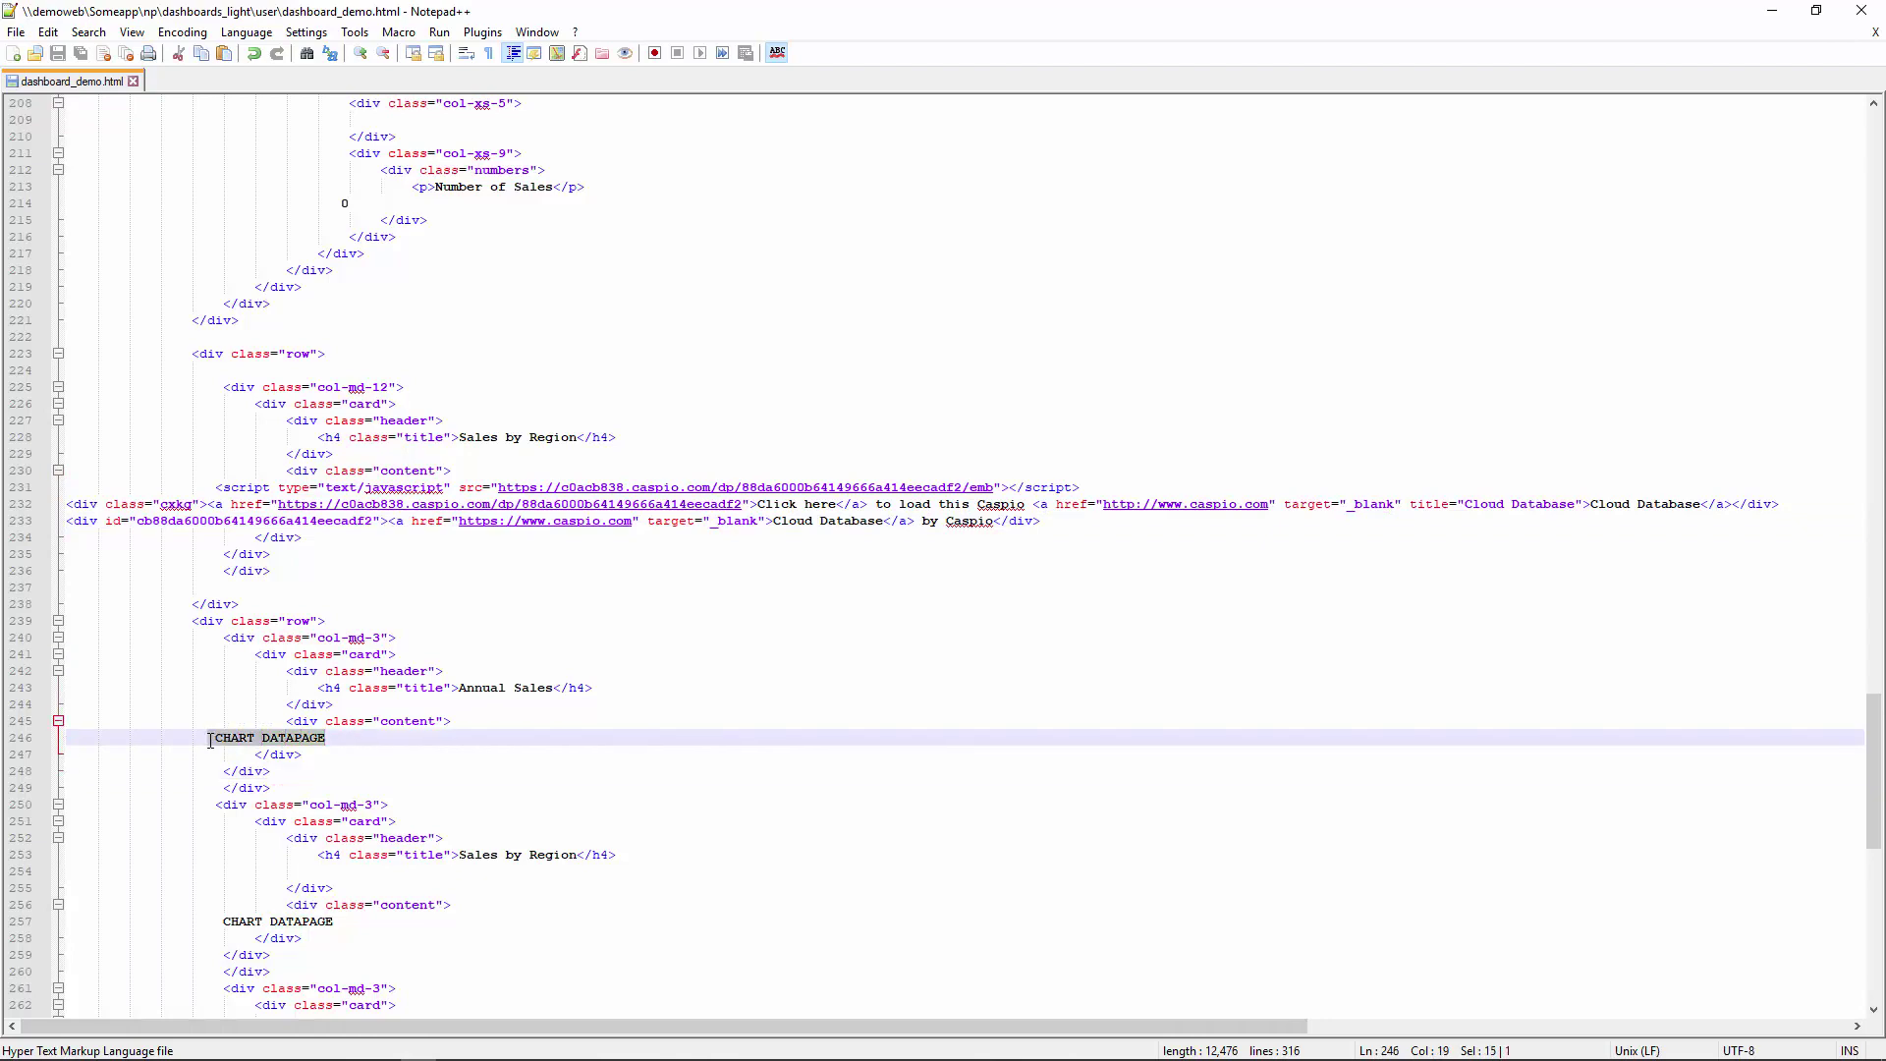
key("ctrl+v")
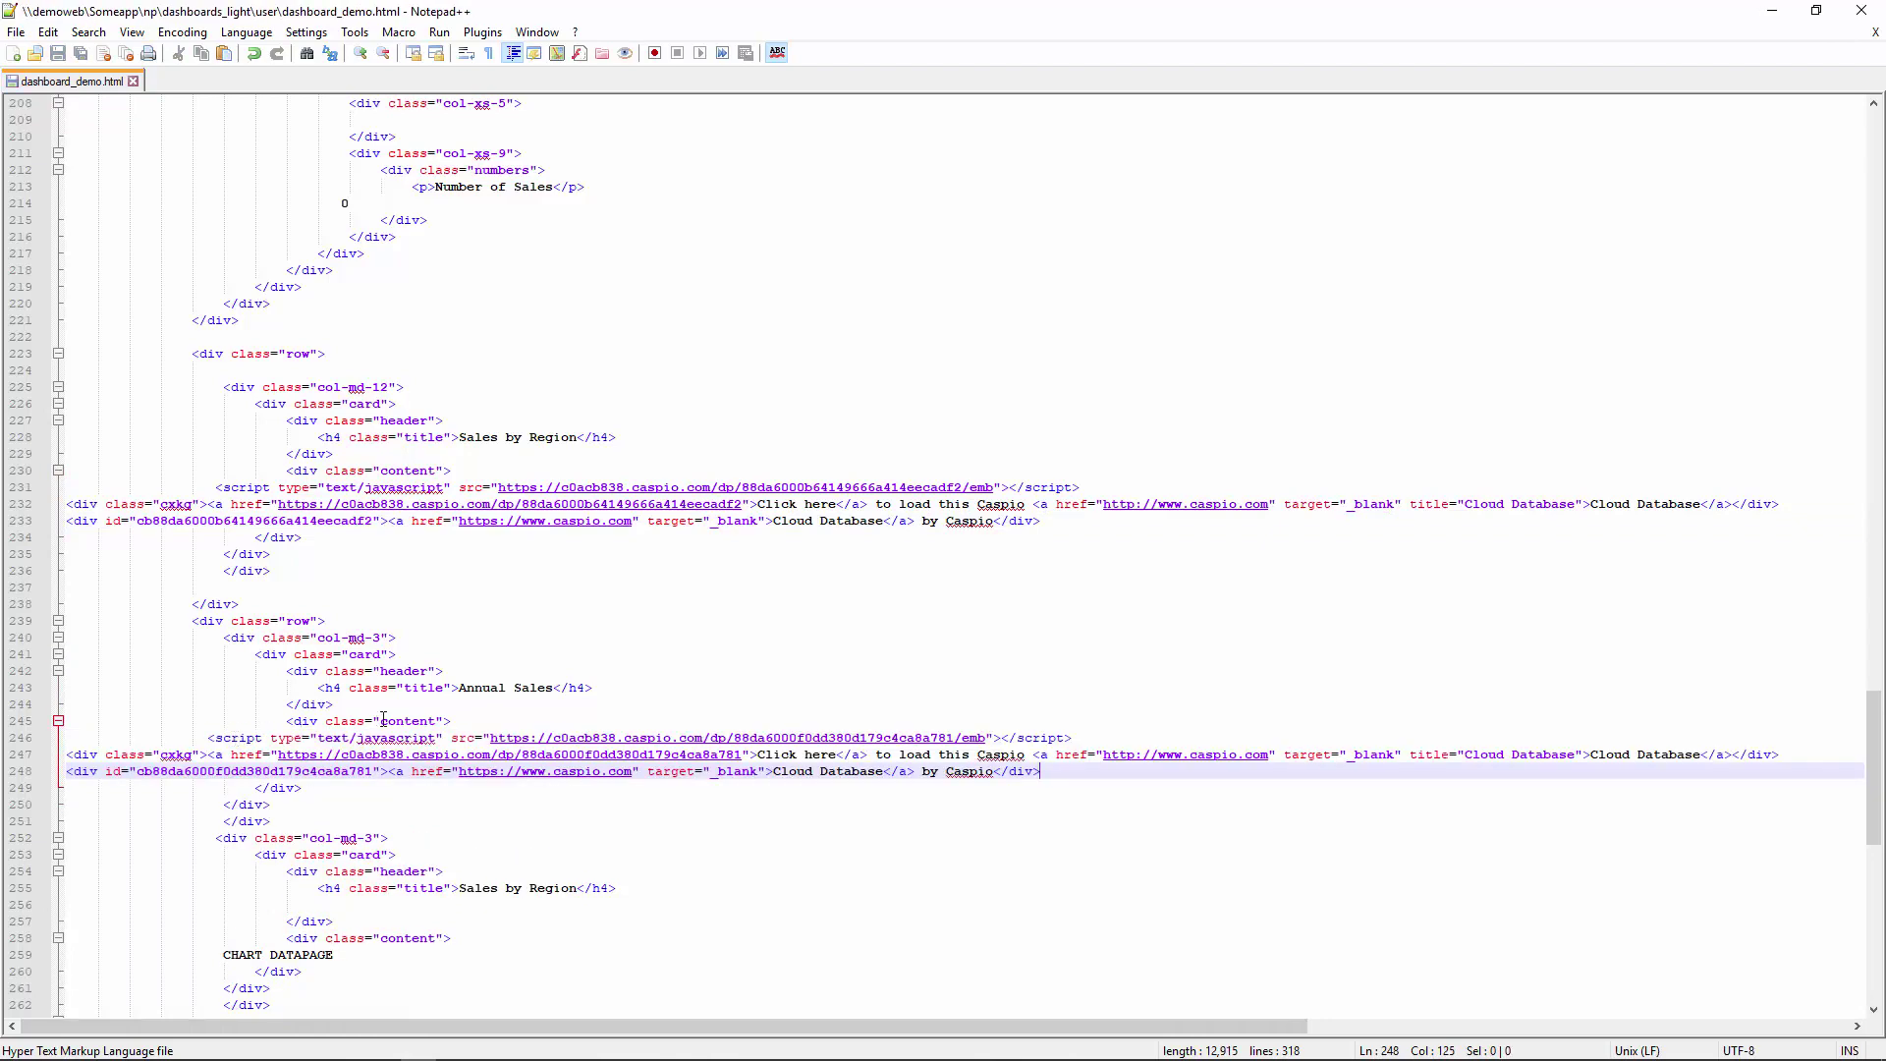
left_click(1773, 11)
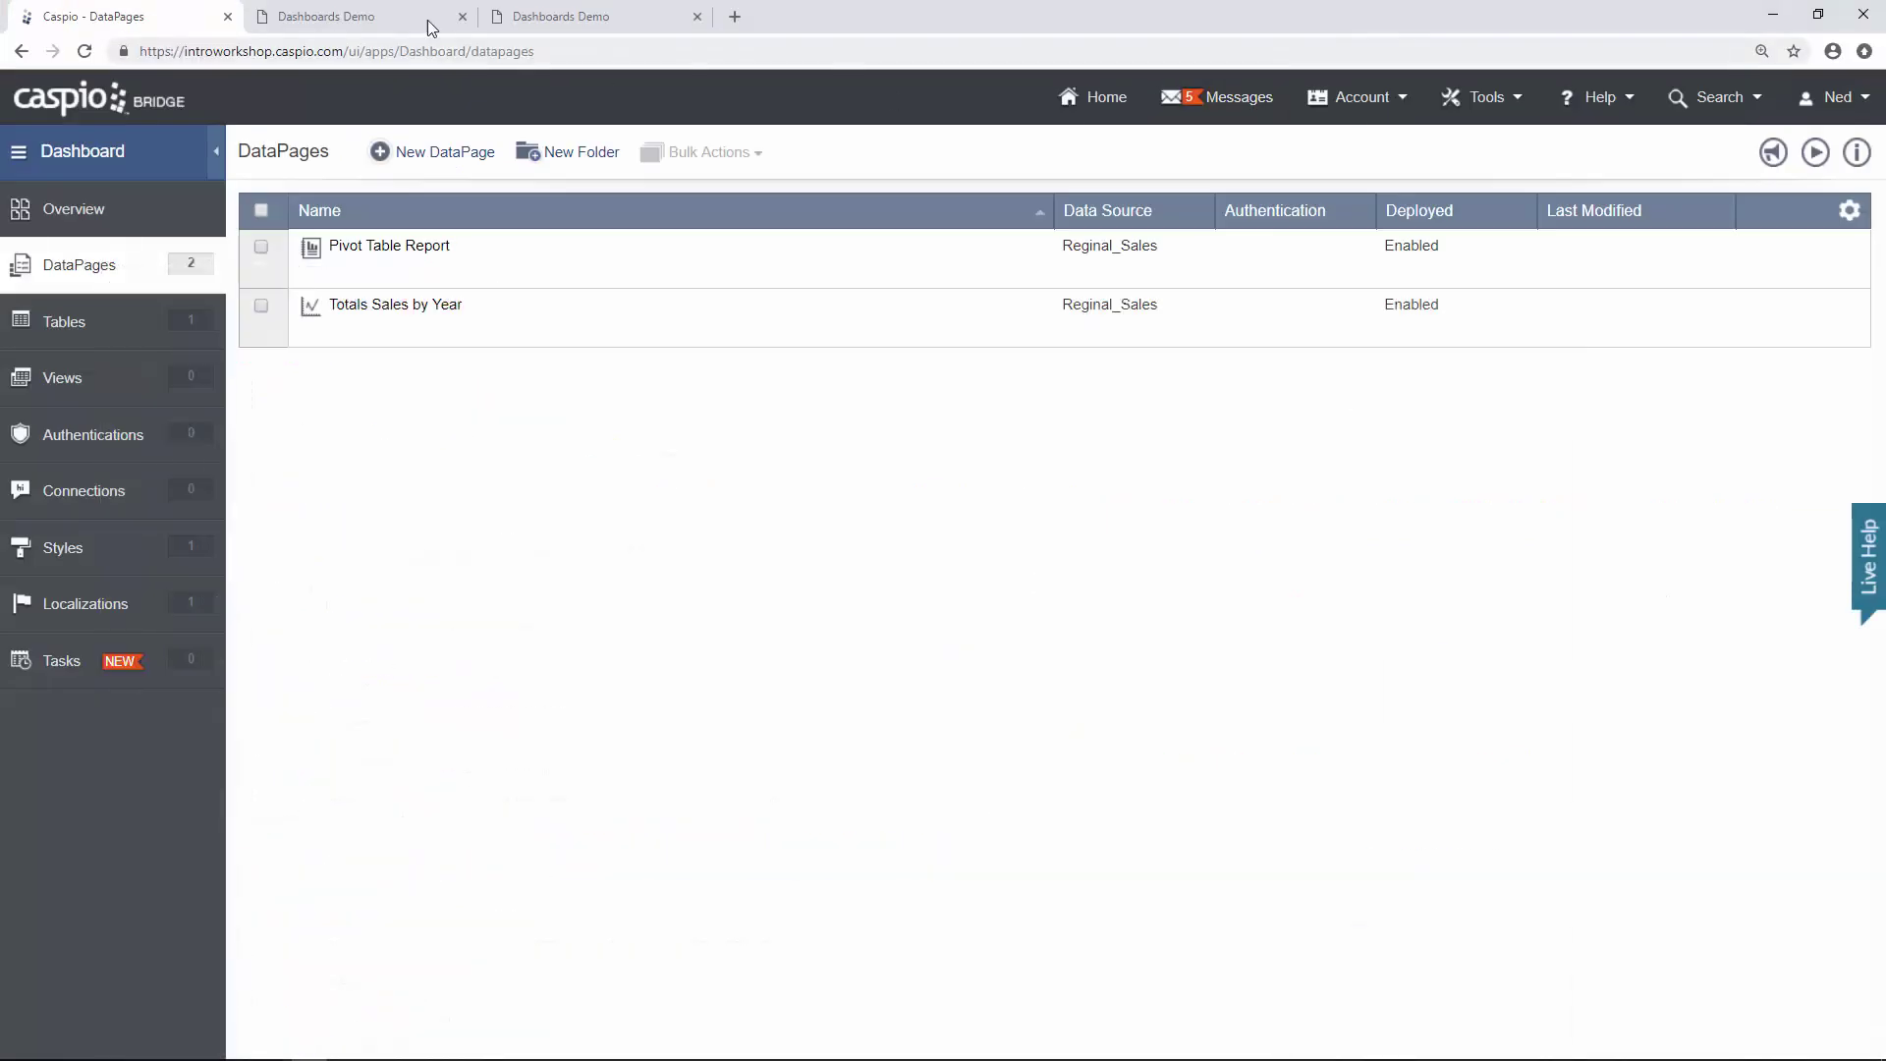
Reload the demo dashboard page, inspect the 2018 point of the Annual Sales chart and compare with the finished example dashboard.
left_click(560, 17)
left_click(86, 53)
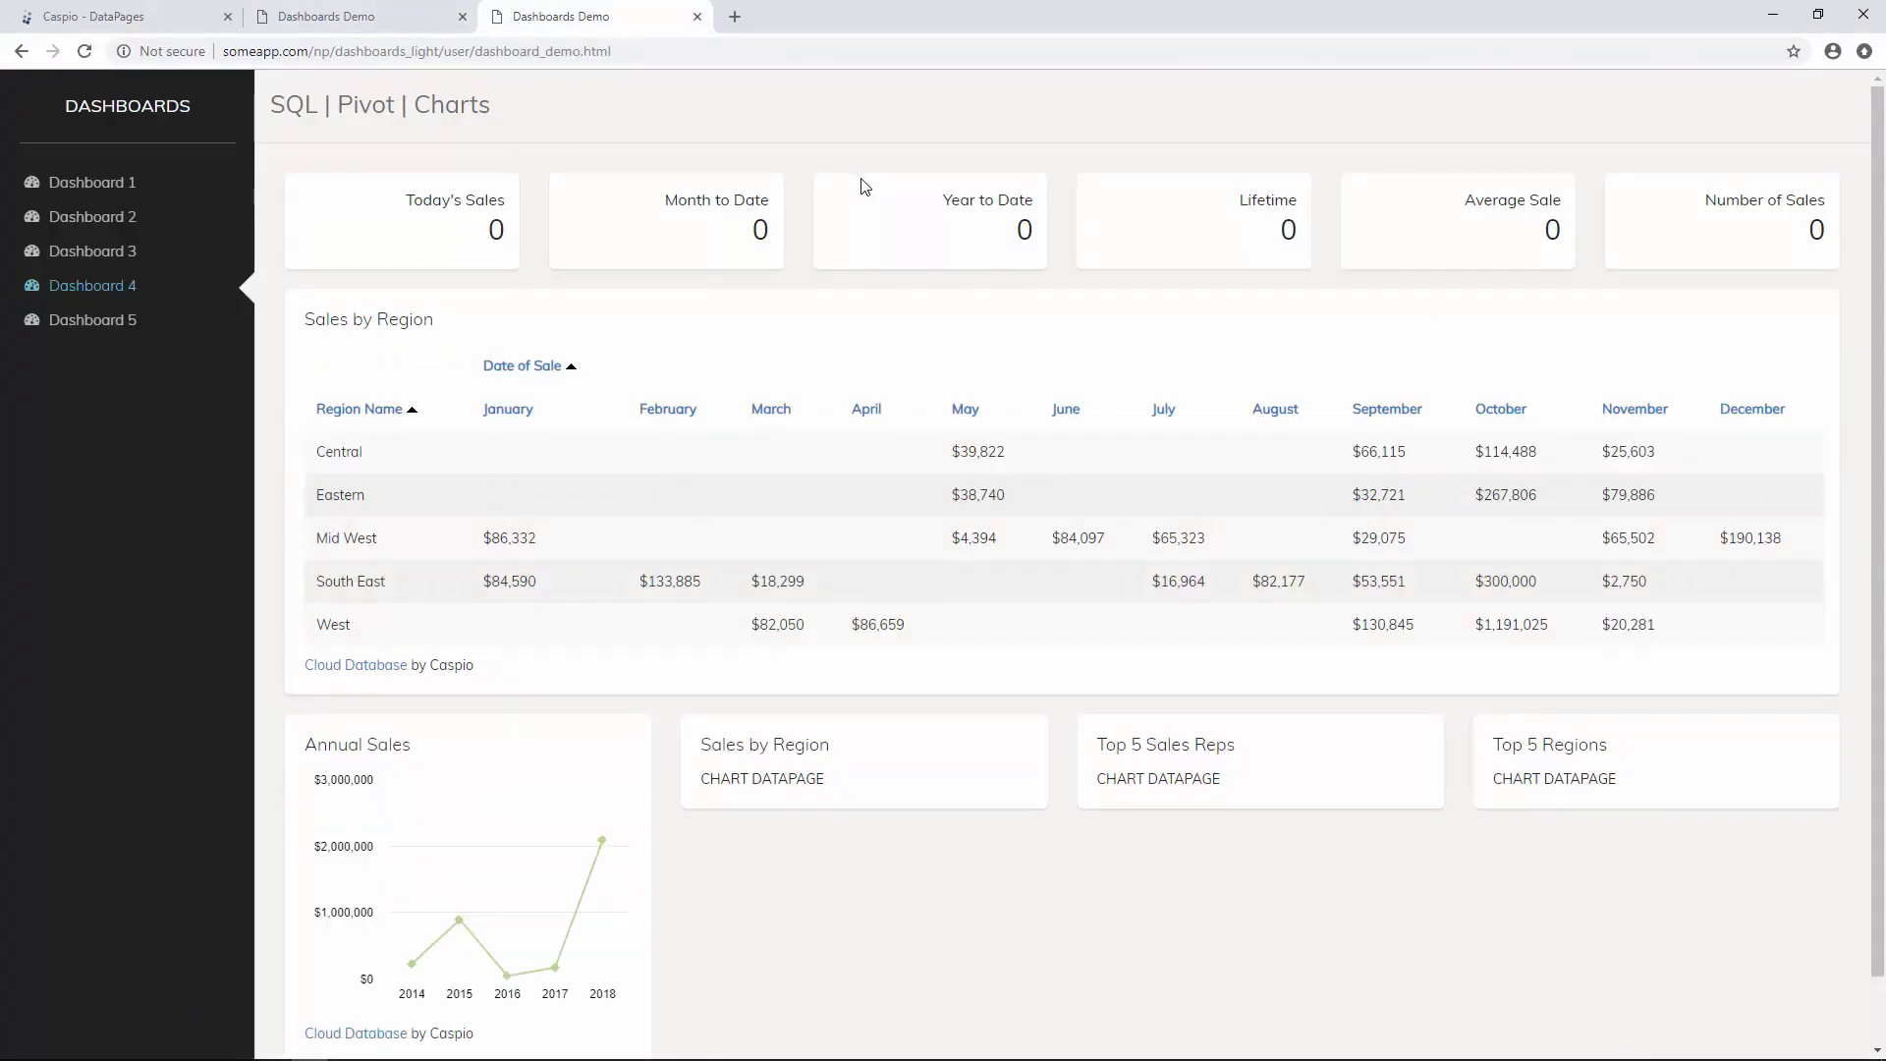
scroll(897, 215, "down", 1)
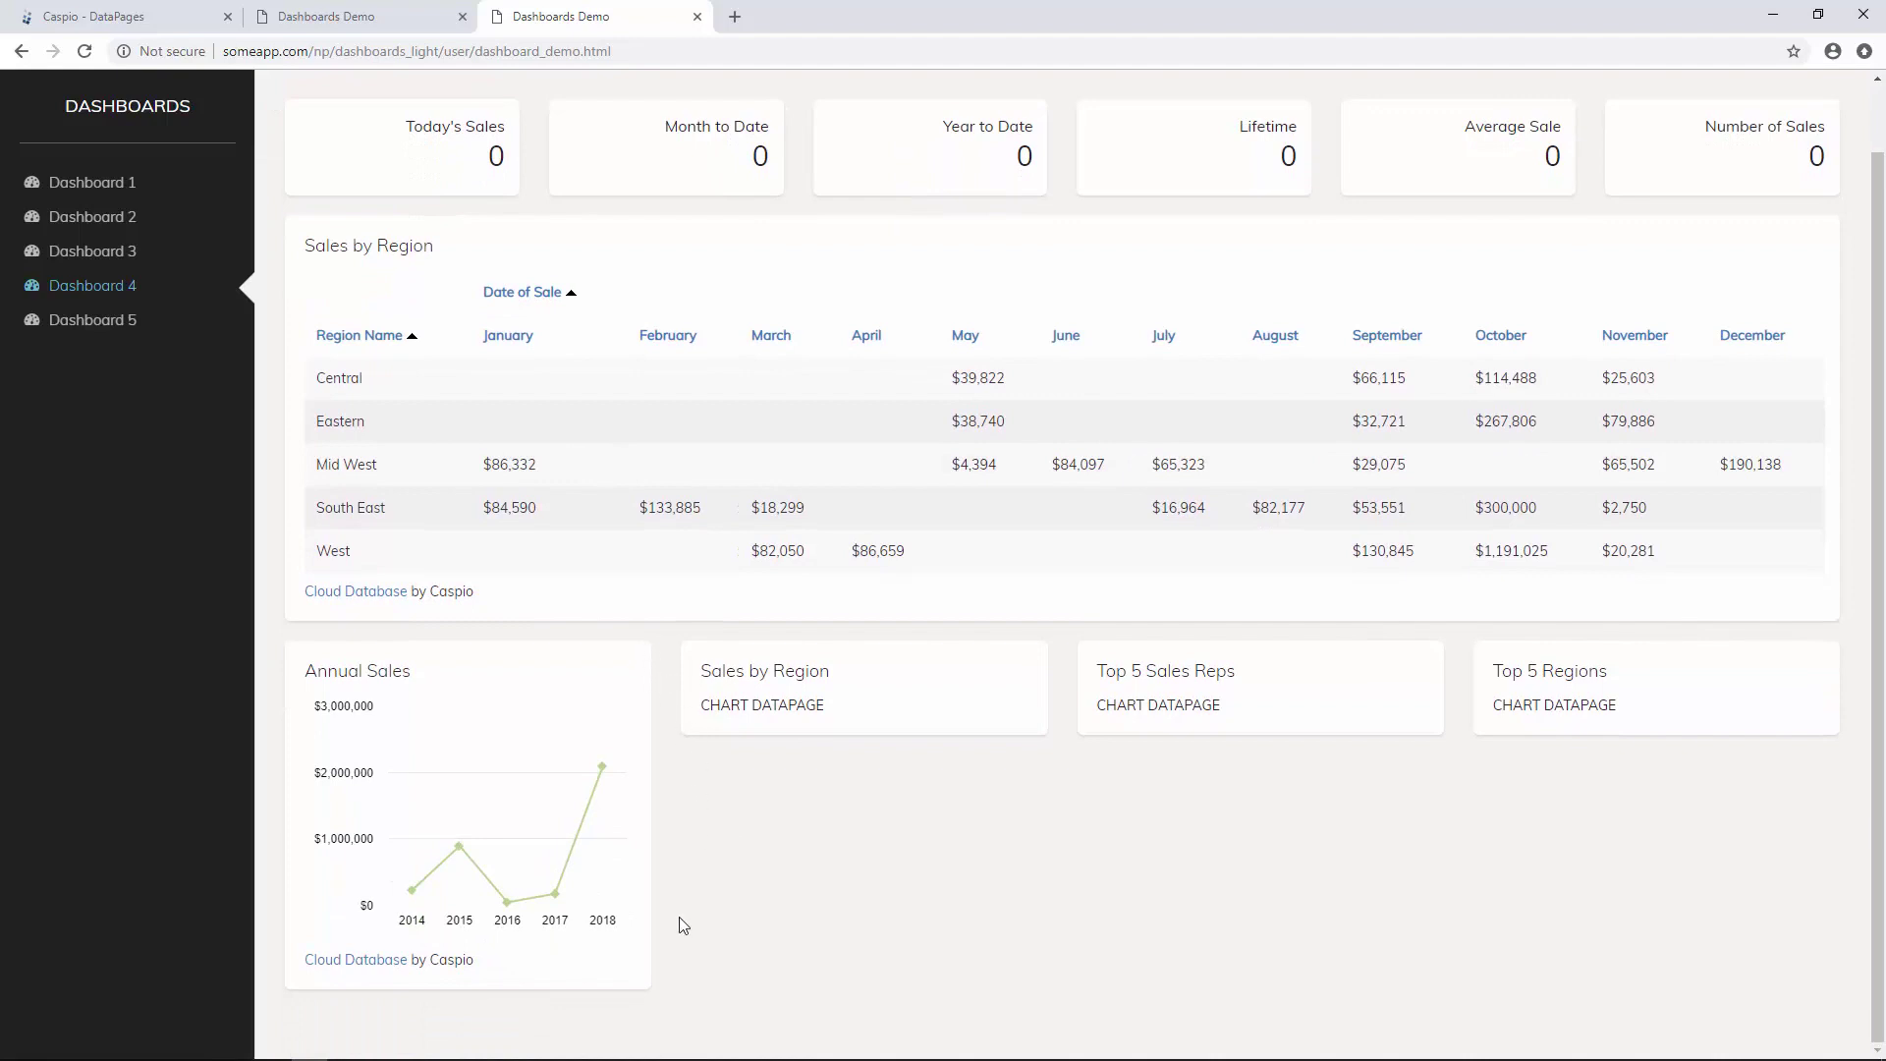
mouse_move(623, 733)
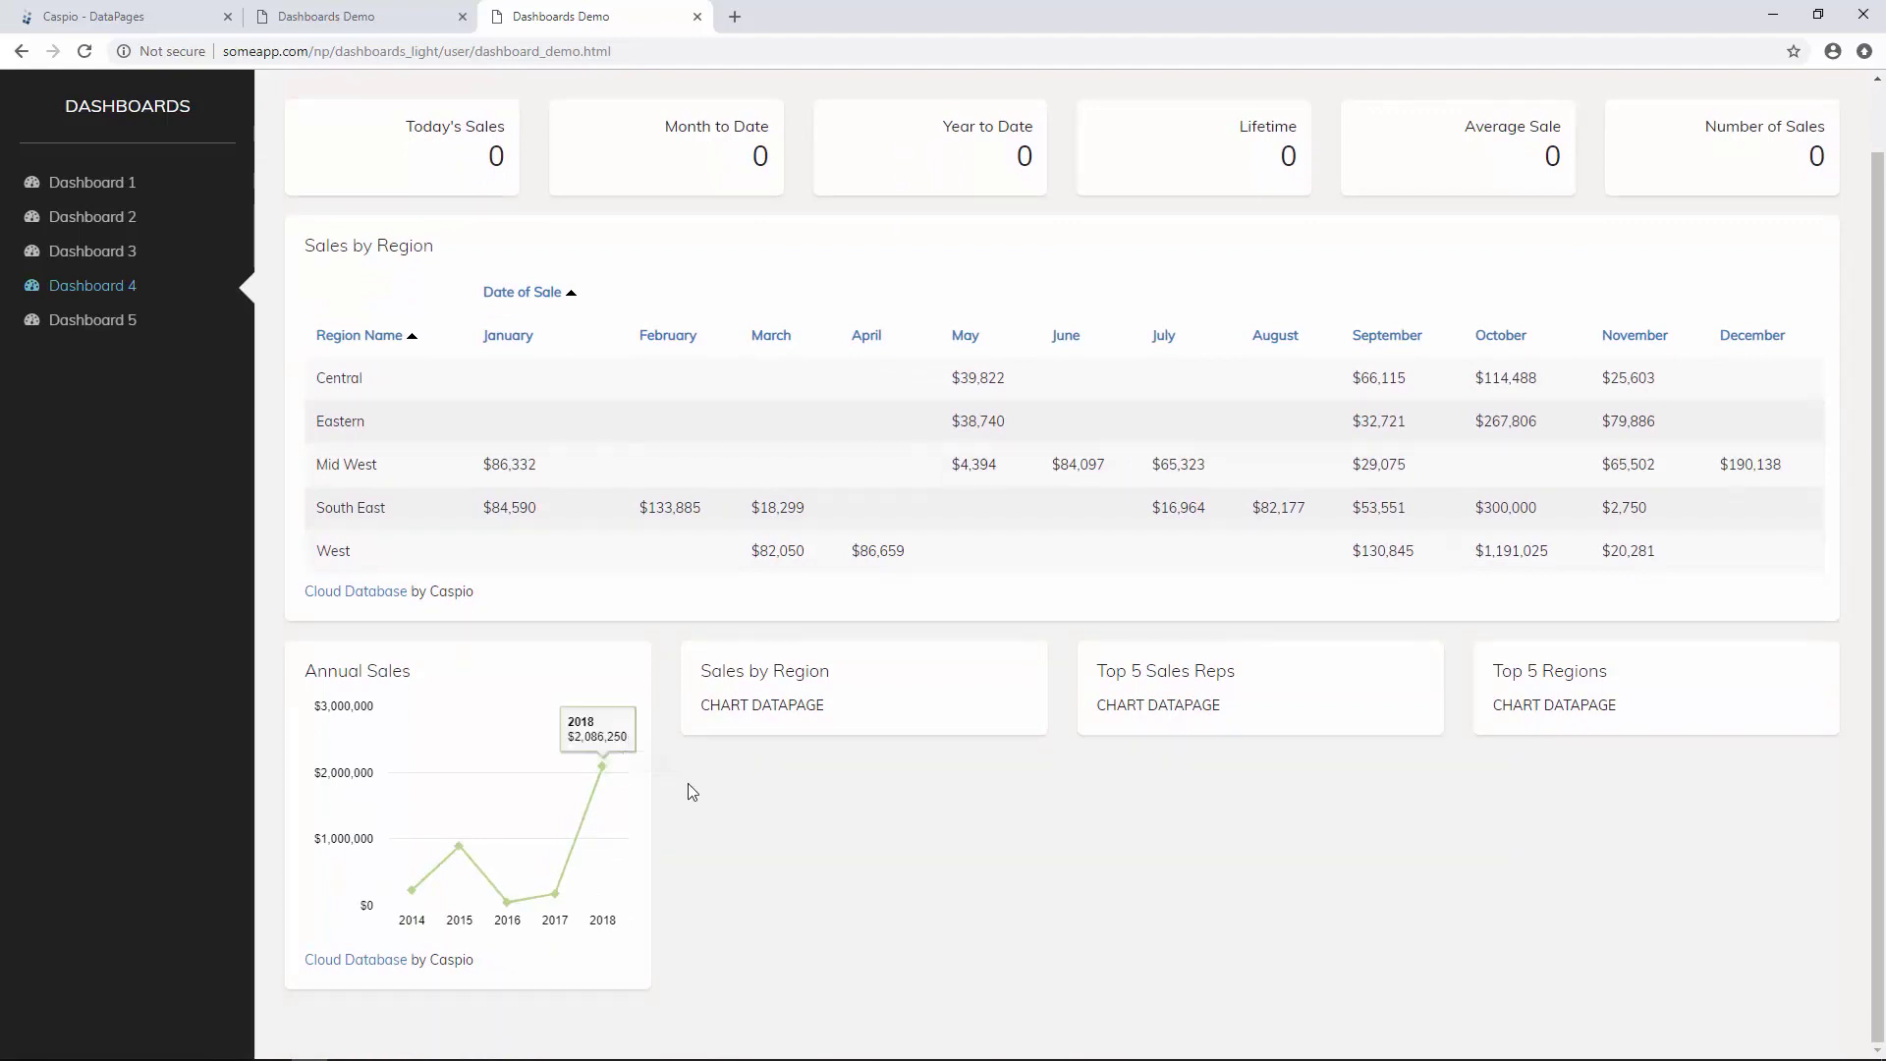
scroll(711, 796, "up", 1)
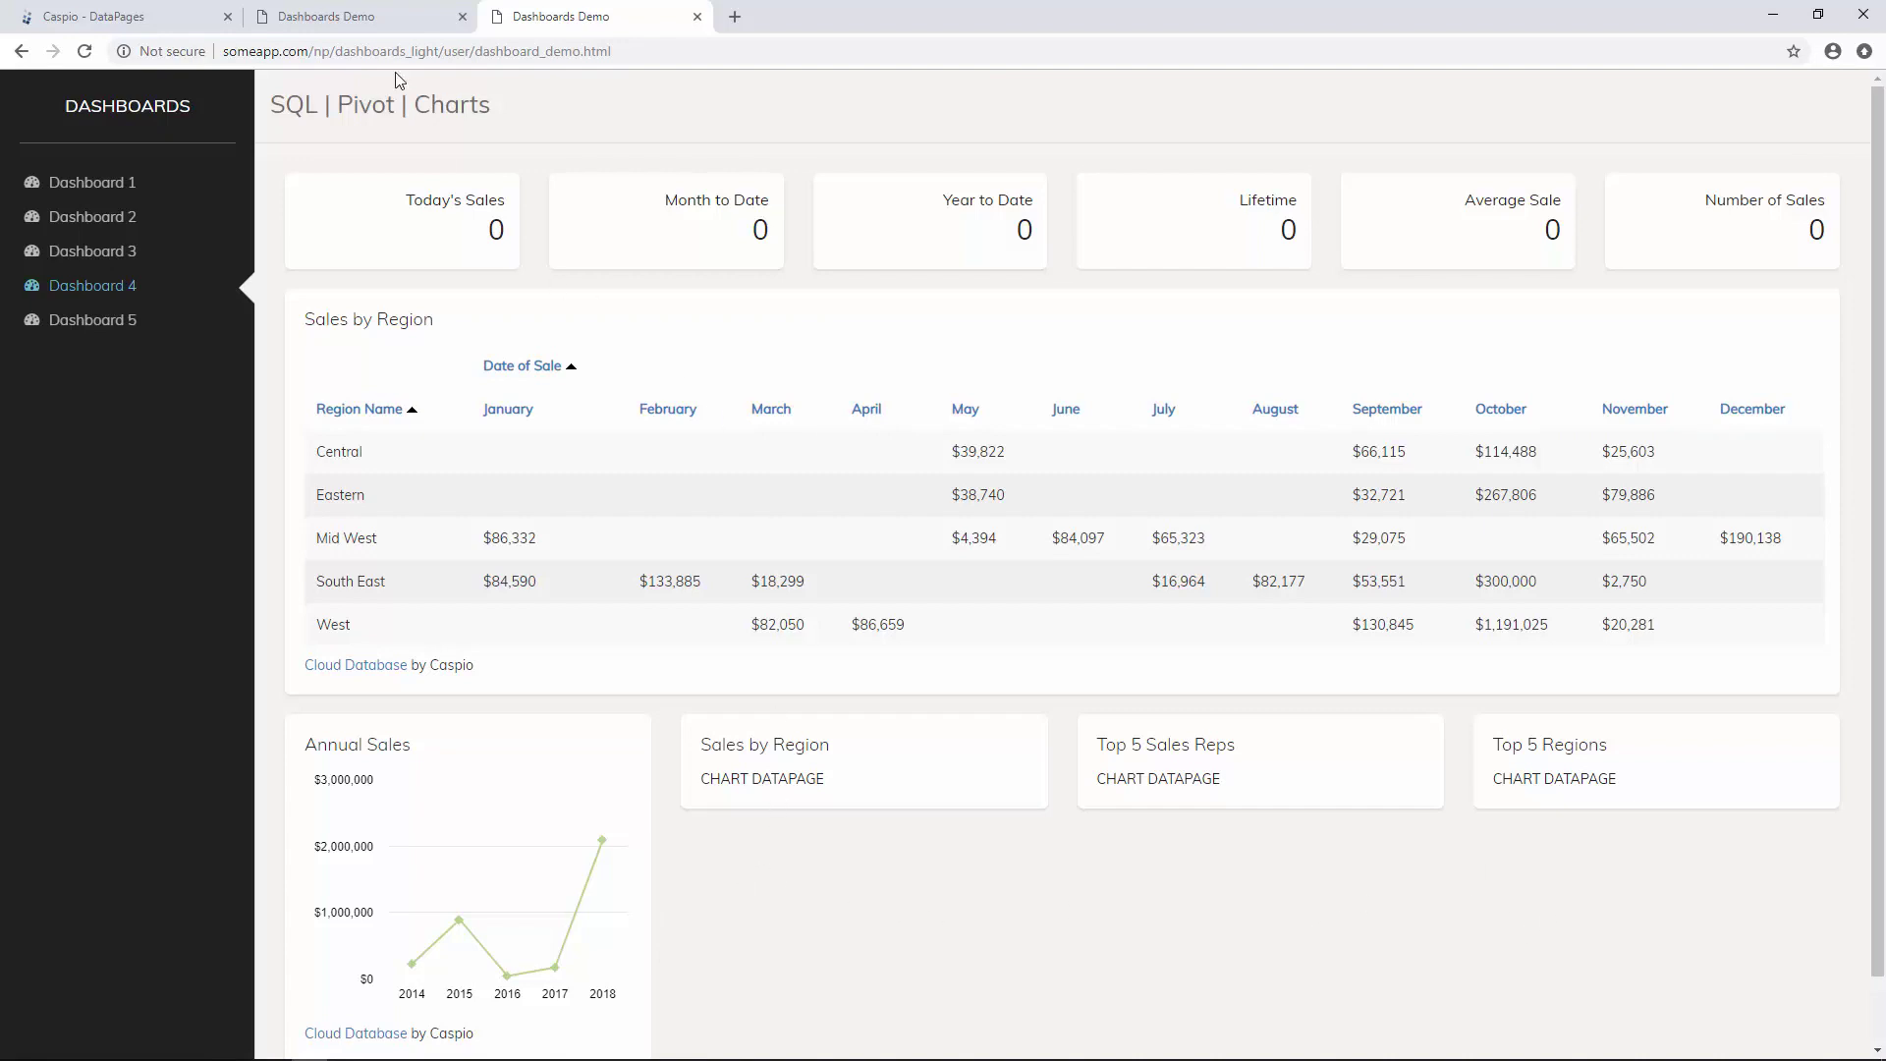
left_click(371, 19)
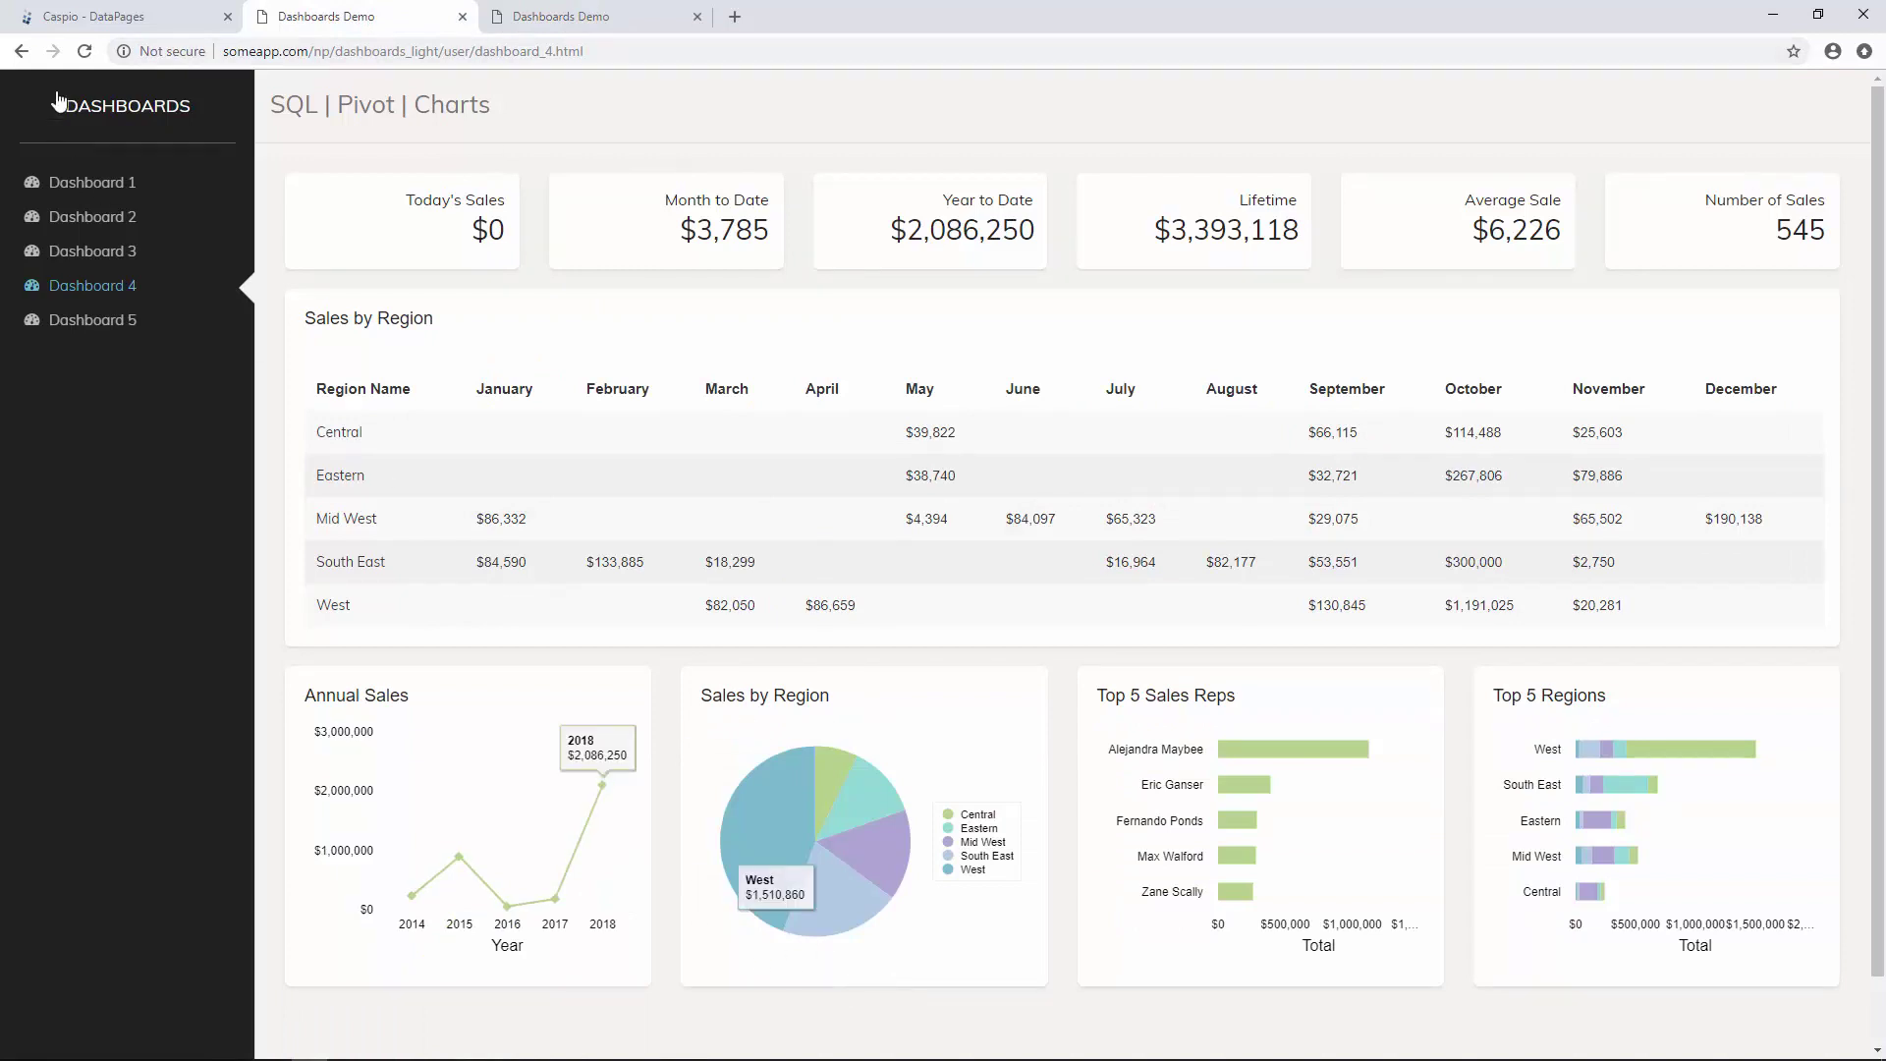
Return to the Caspio DataPages list and start a new chart DataPage of the Pie type.
left_click(115, 19)
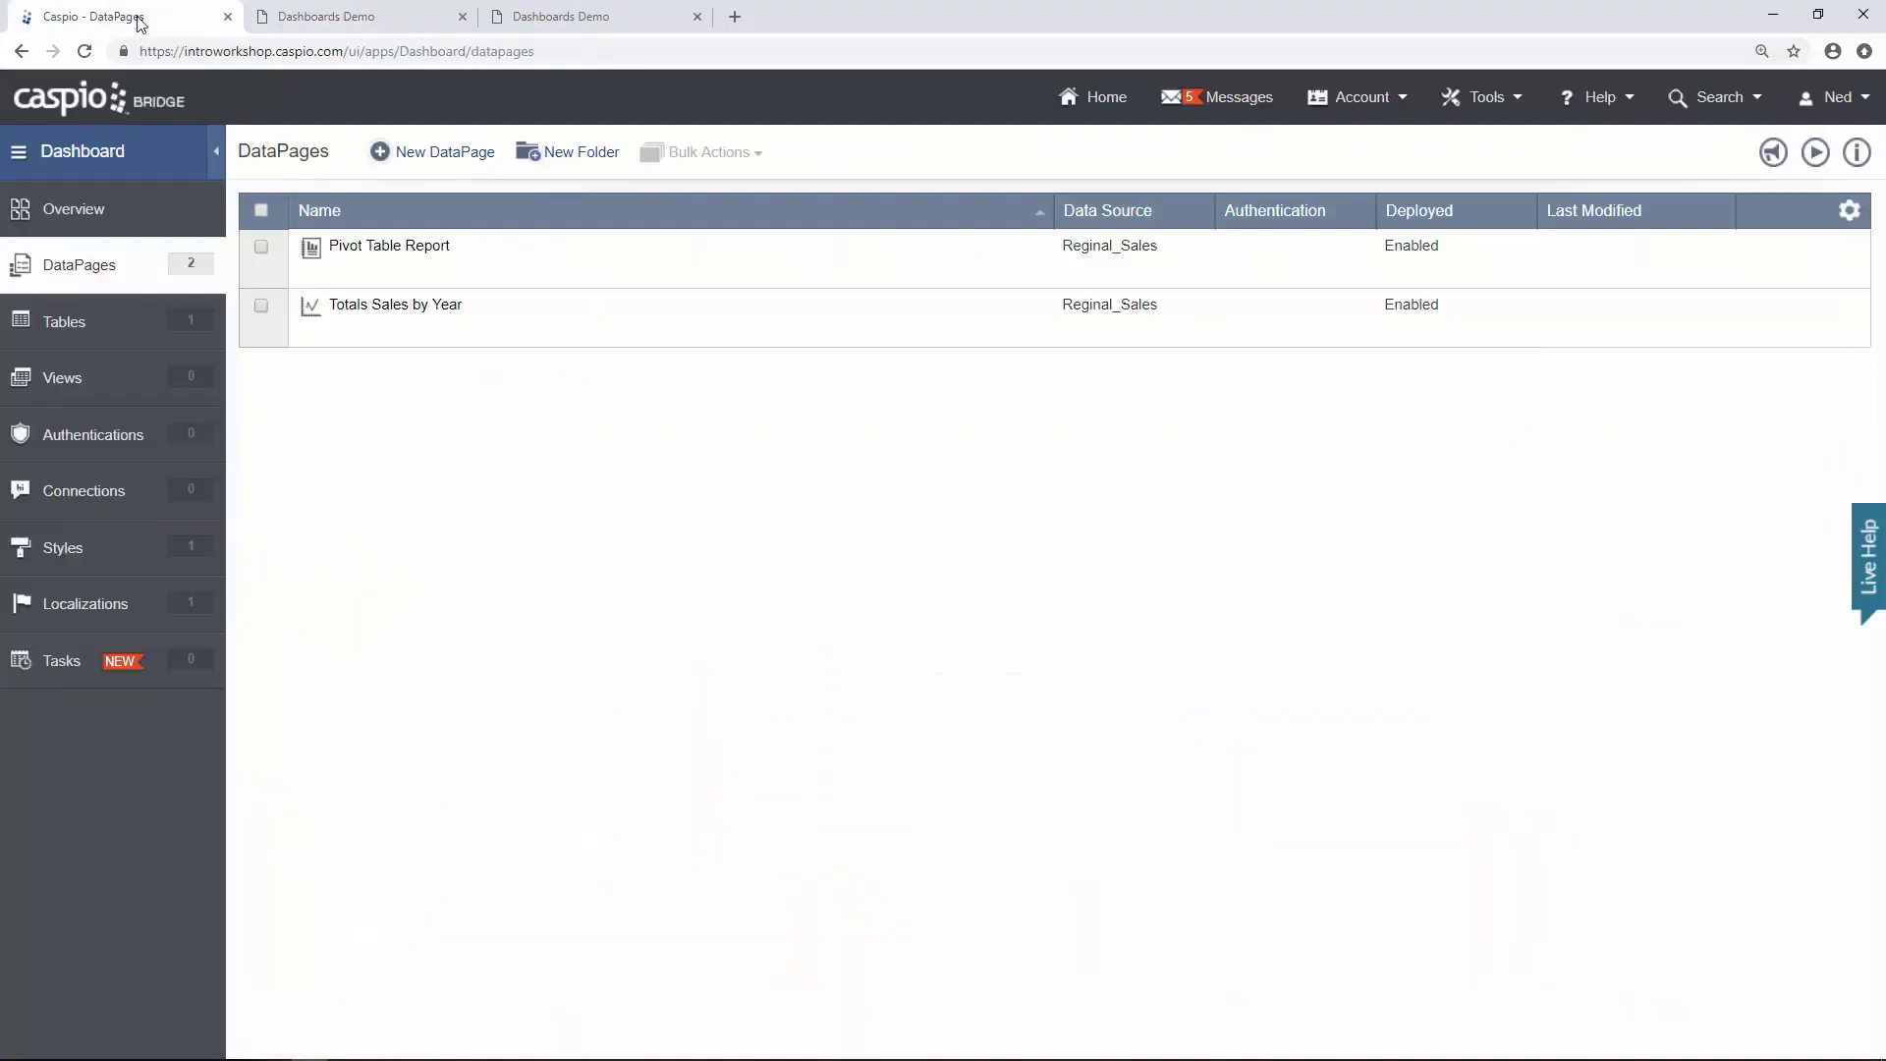
left_click(425, 157)
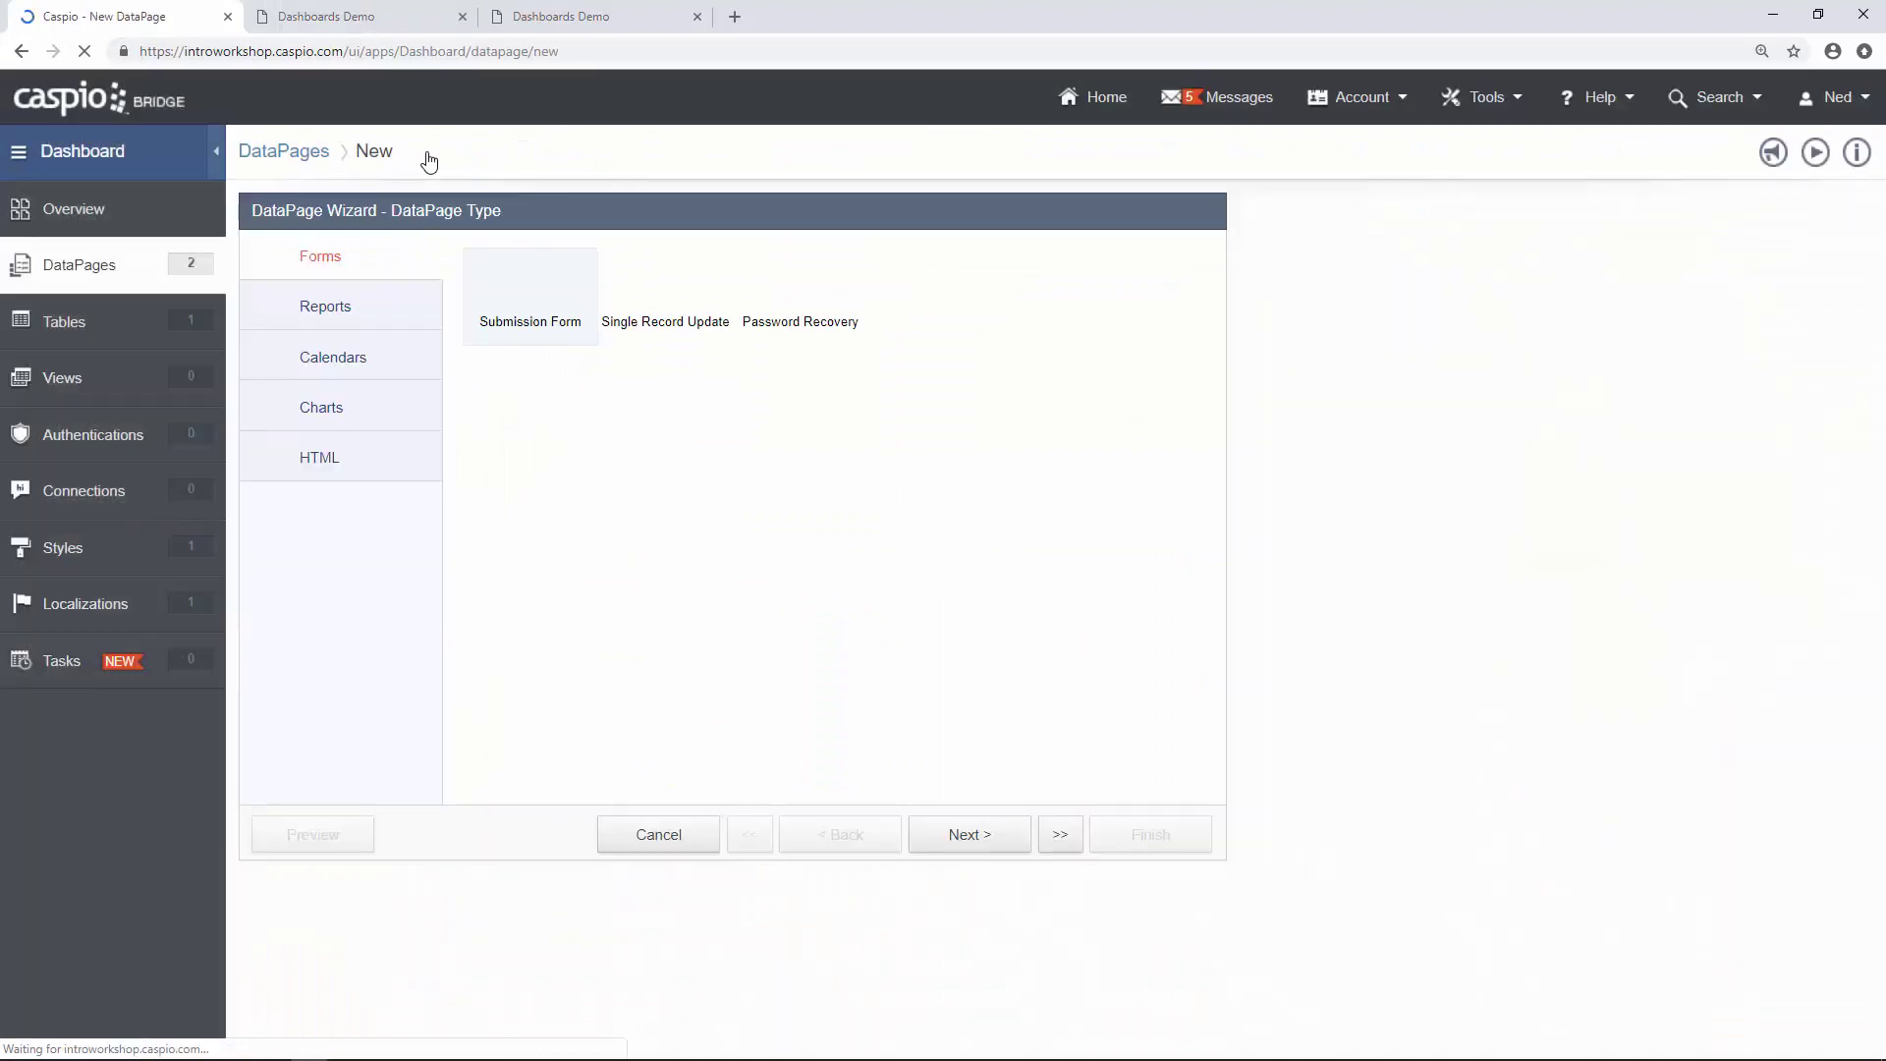
left_click(383, 420)
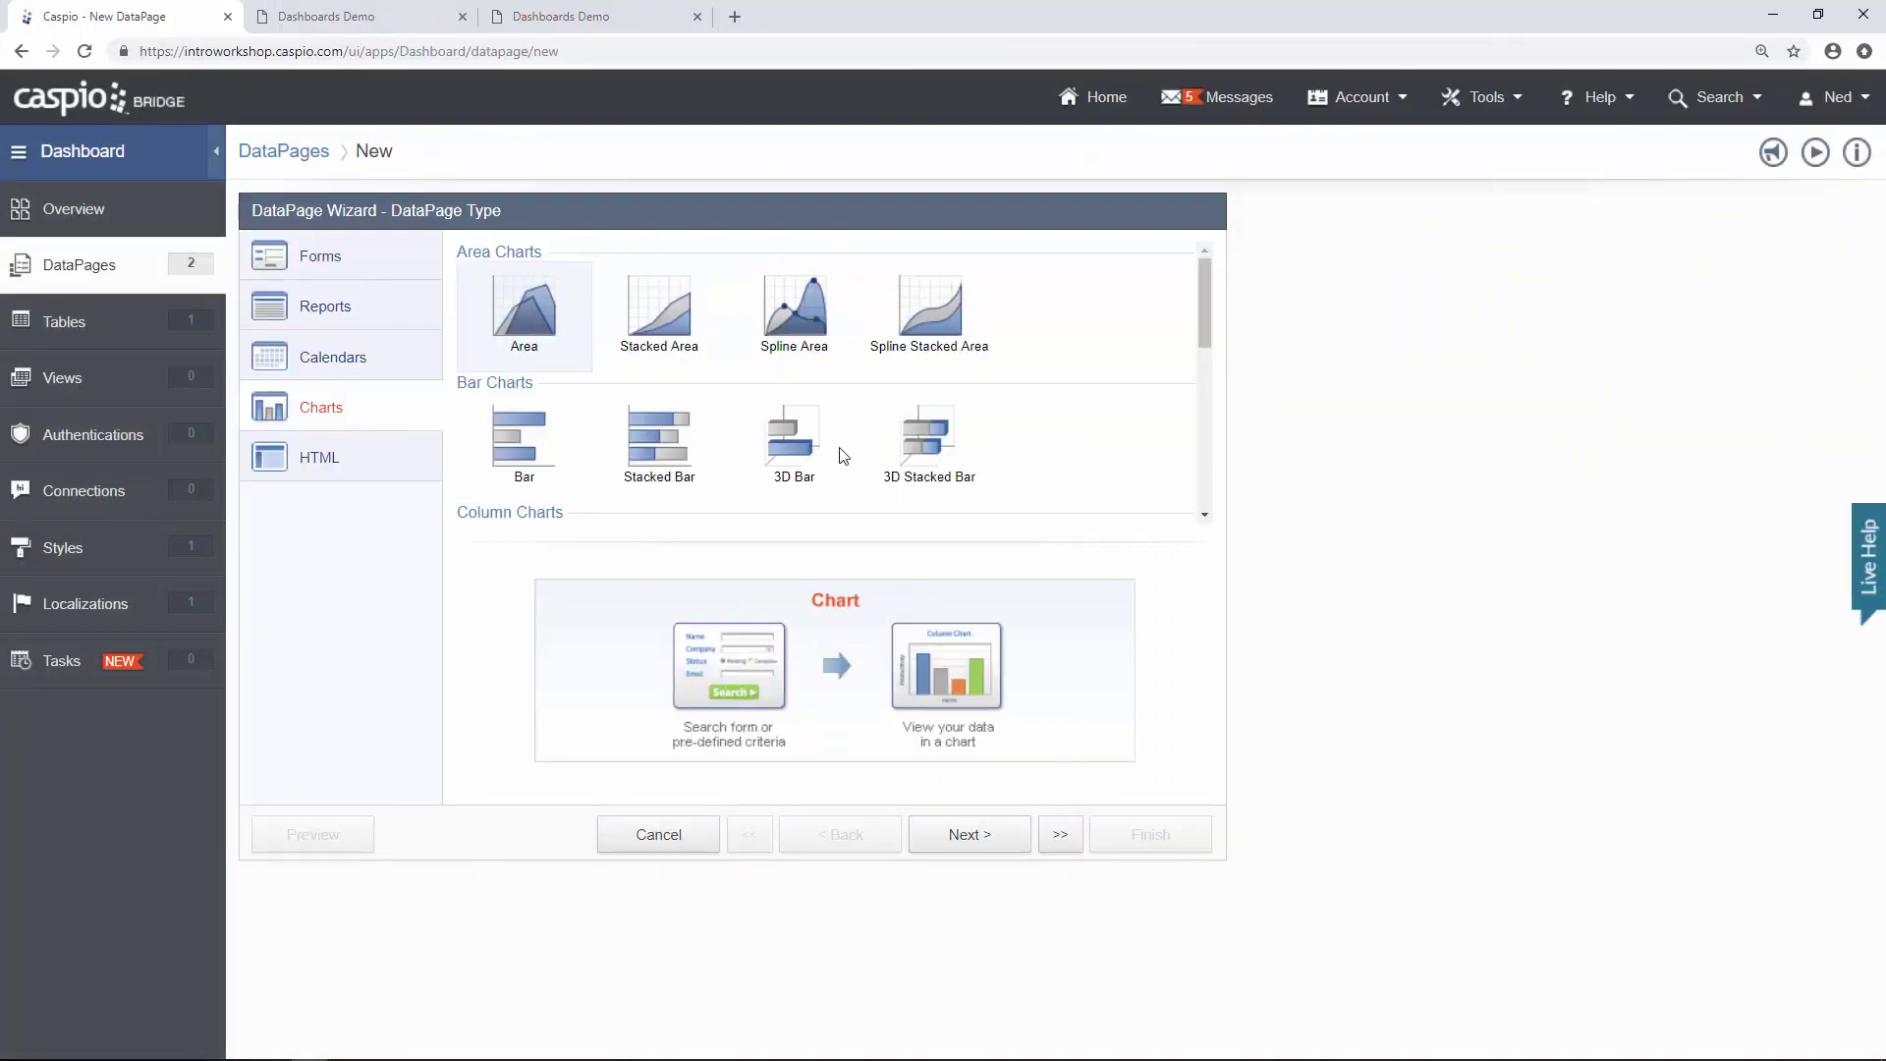
left_click_drag(1205, 304, 1206, 425)
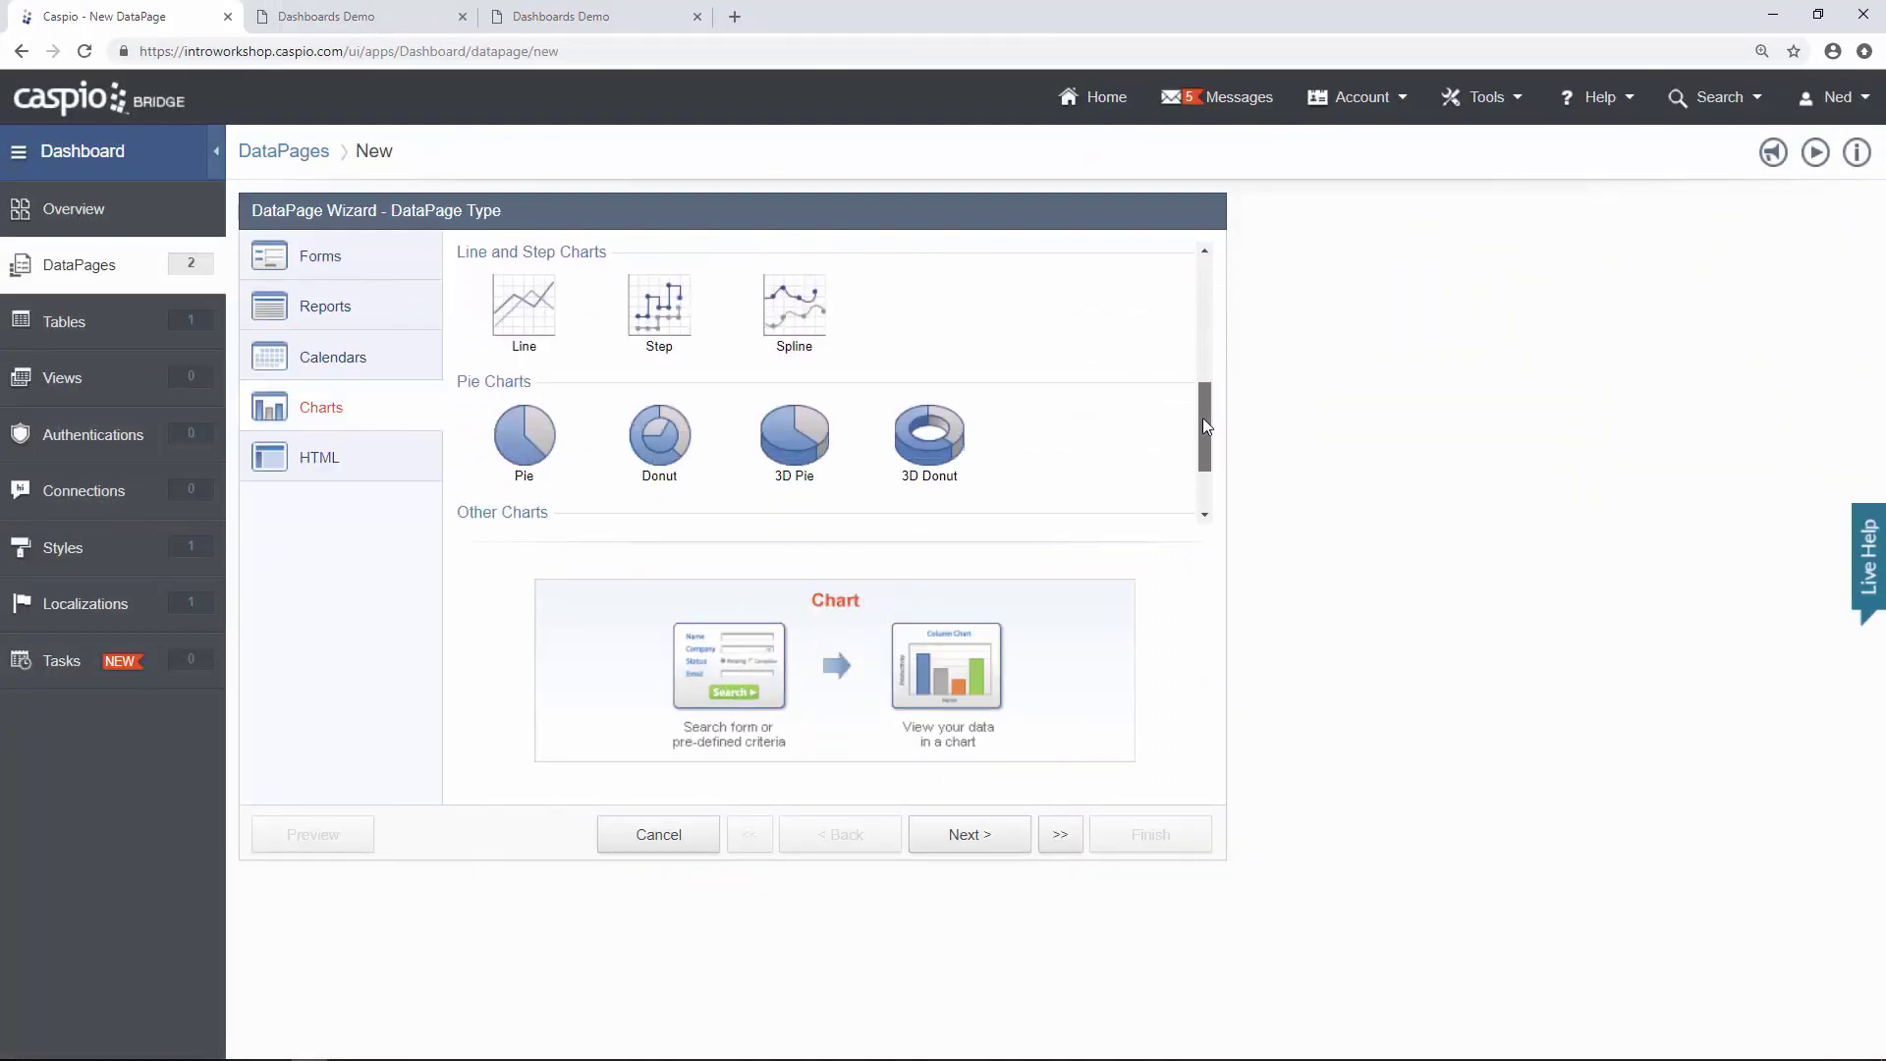
left_click(561, 481)
left_click(967, 834)
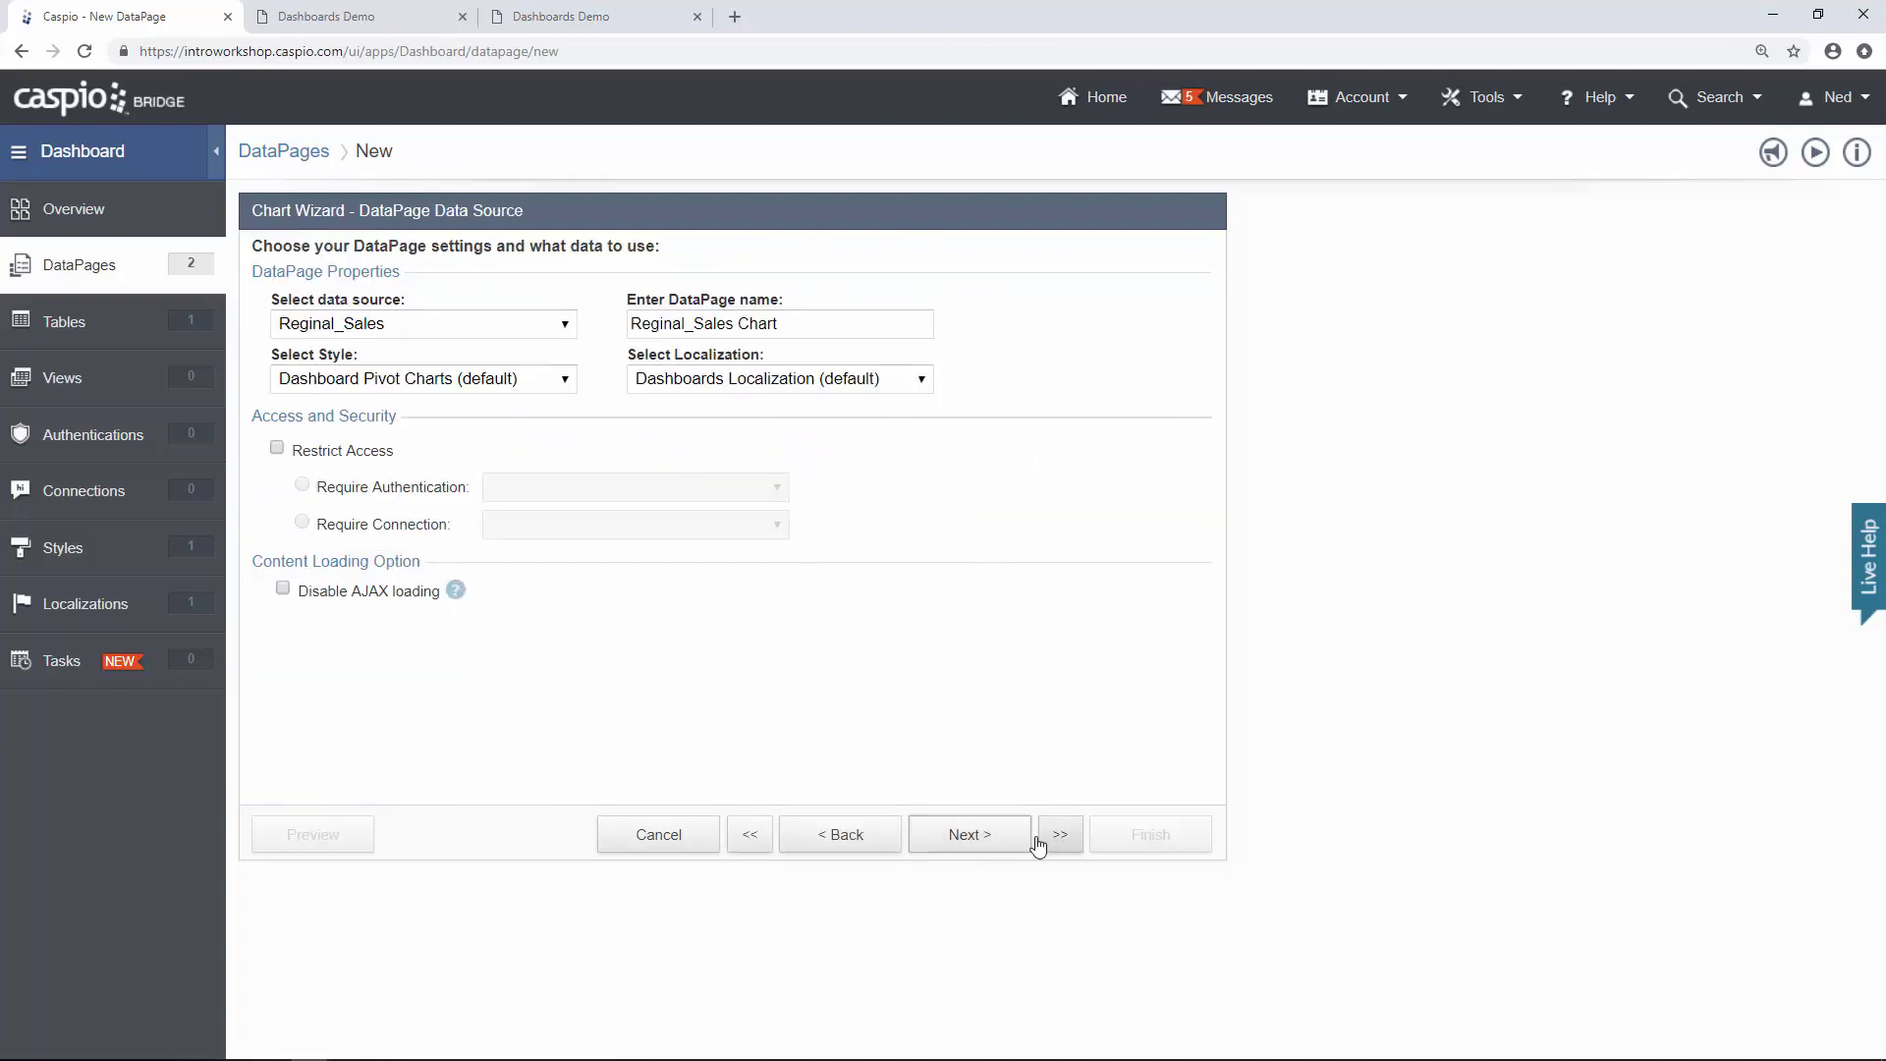
Keep Reginal_Sales as the data source and filter the data by pre-defined criteria without selecting any filtering fields.
left_click(987, 842)
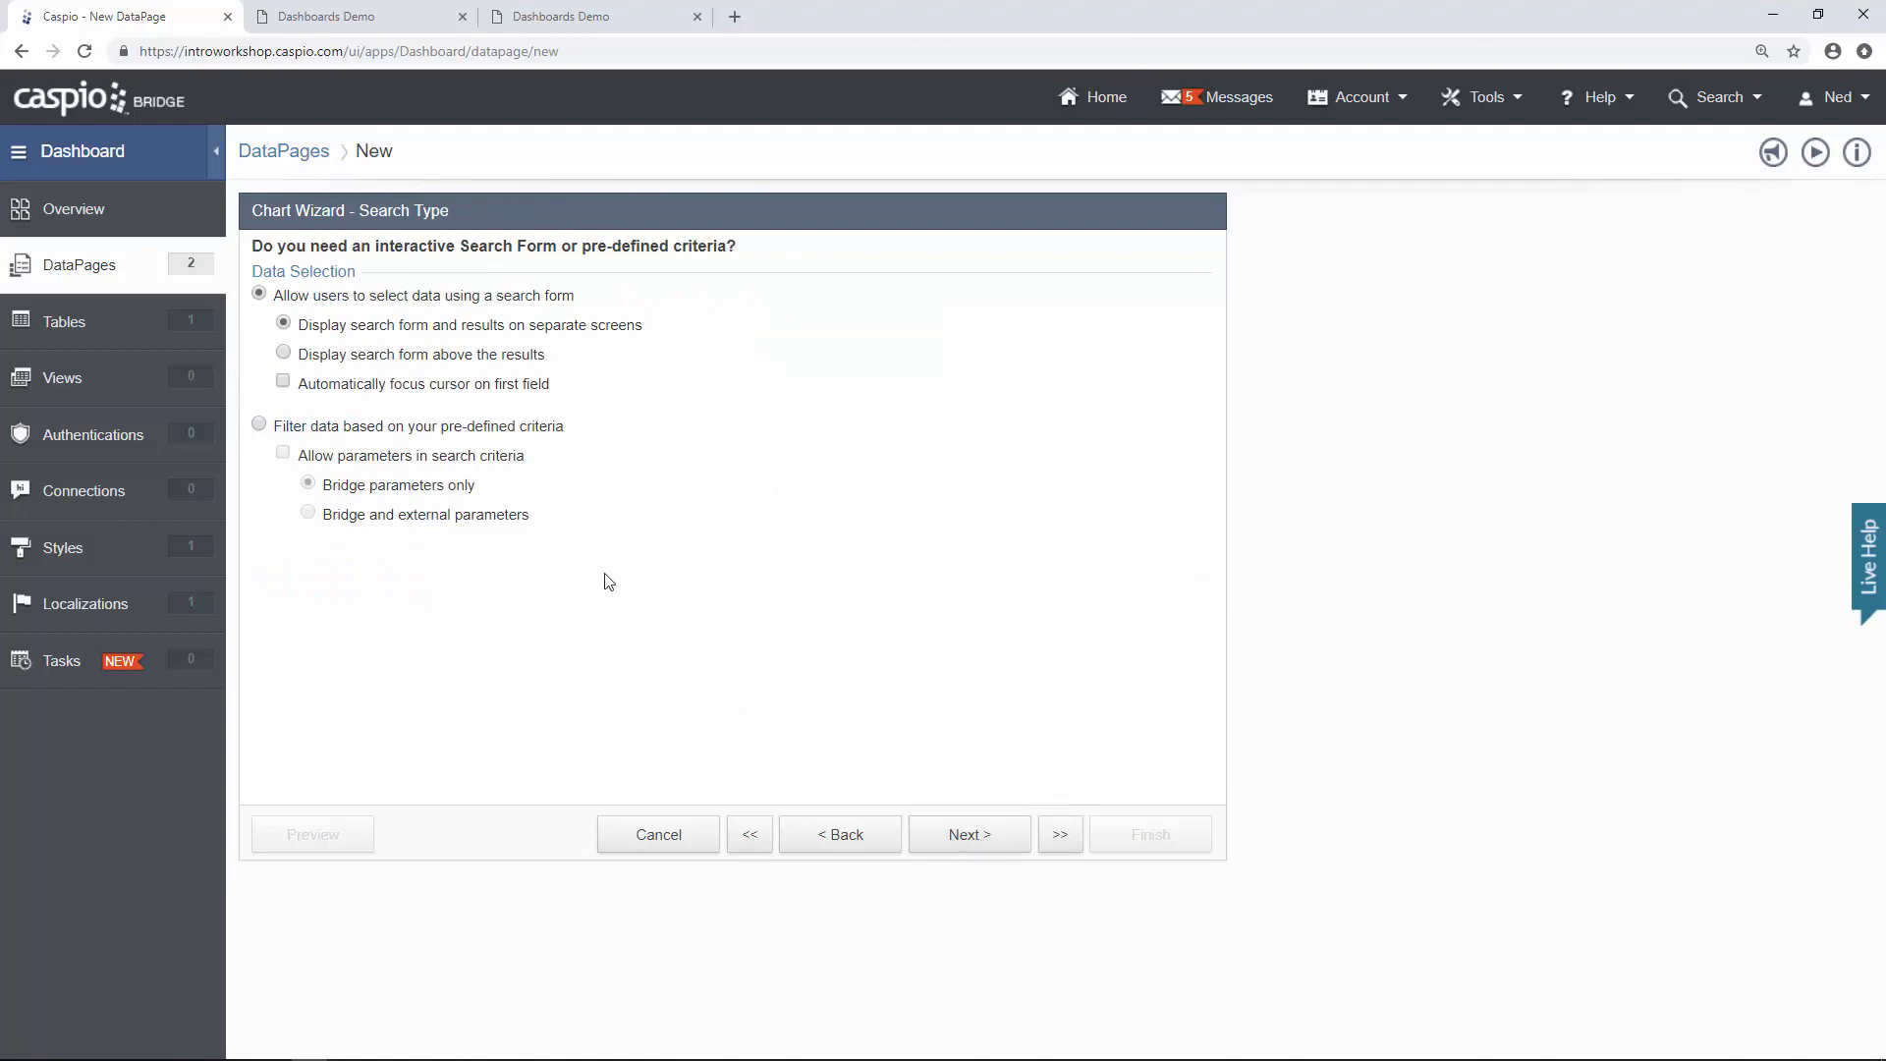
left_click(459, 428)
left_click(989, 854)
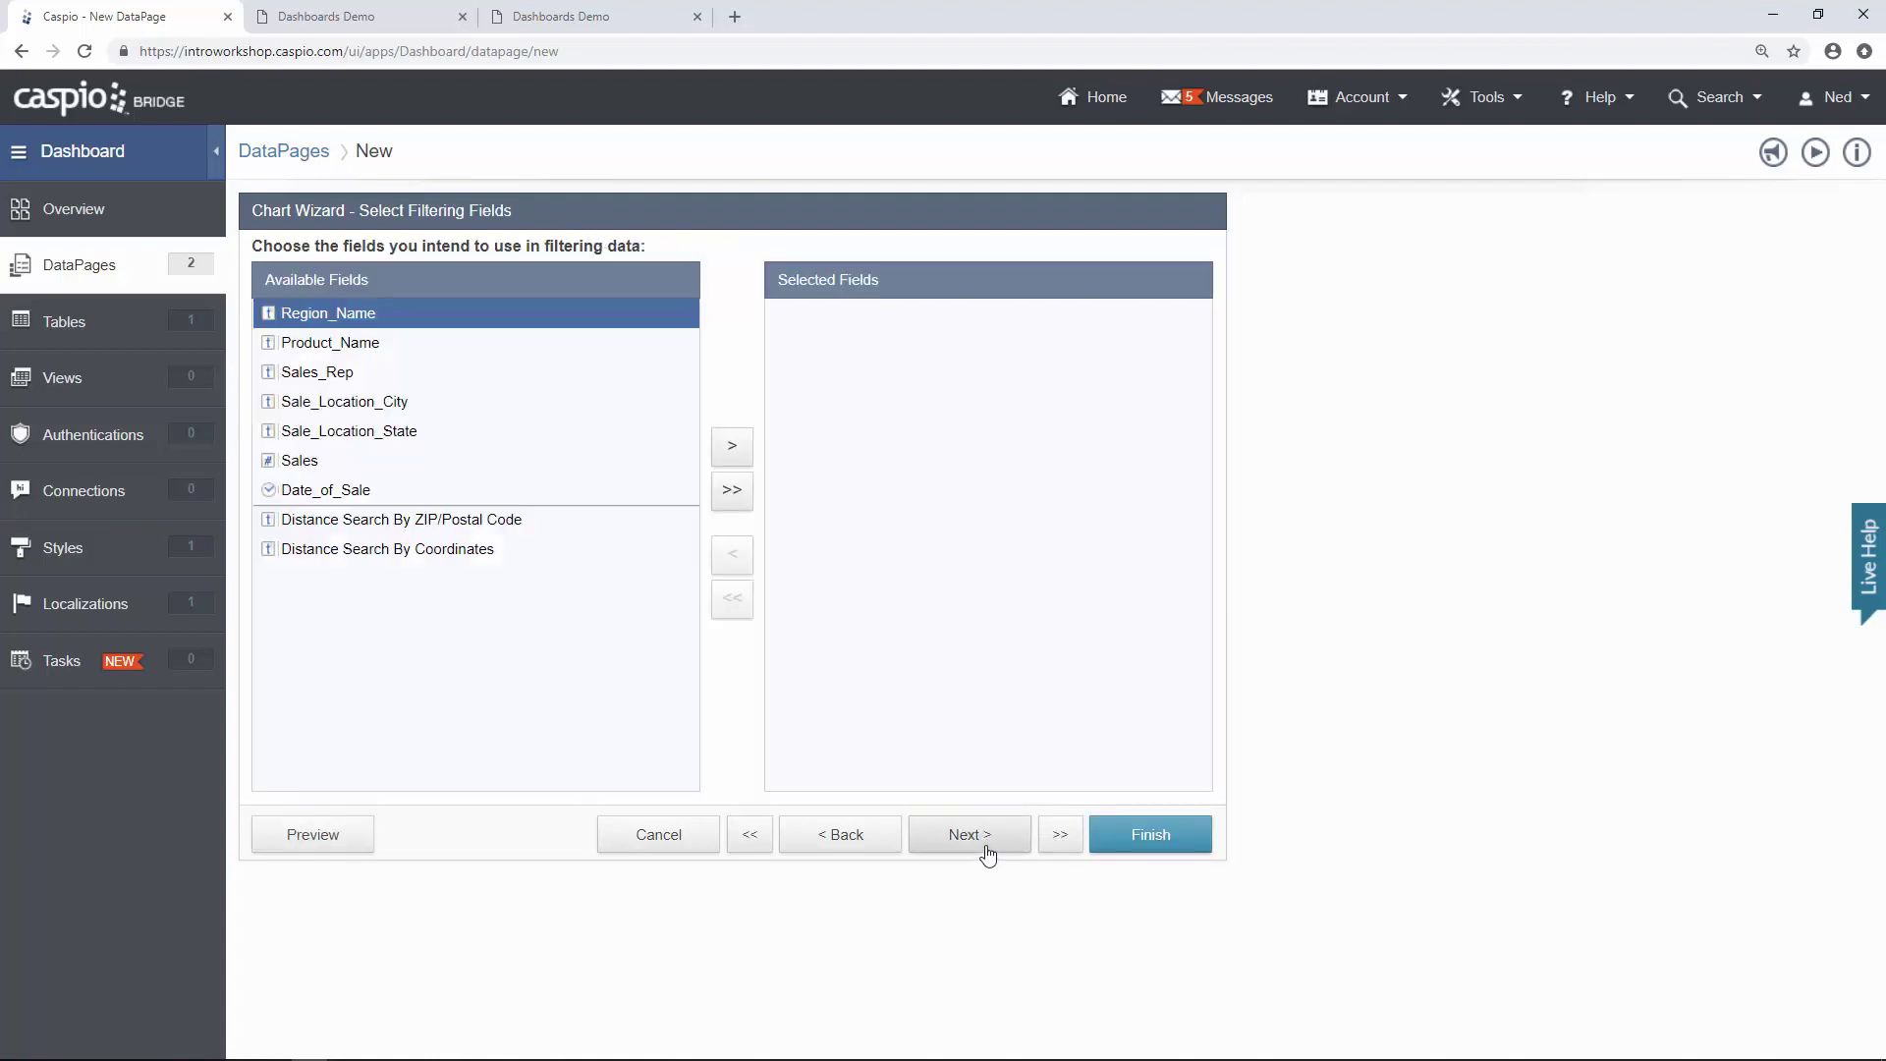
left_click(987, 853)
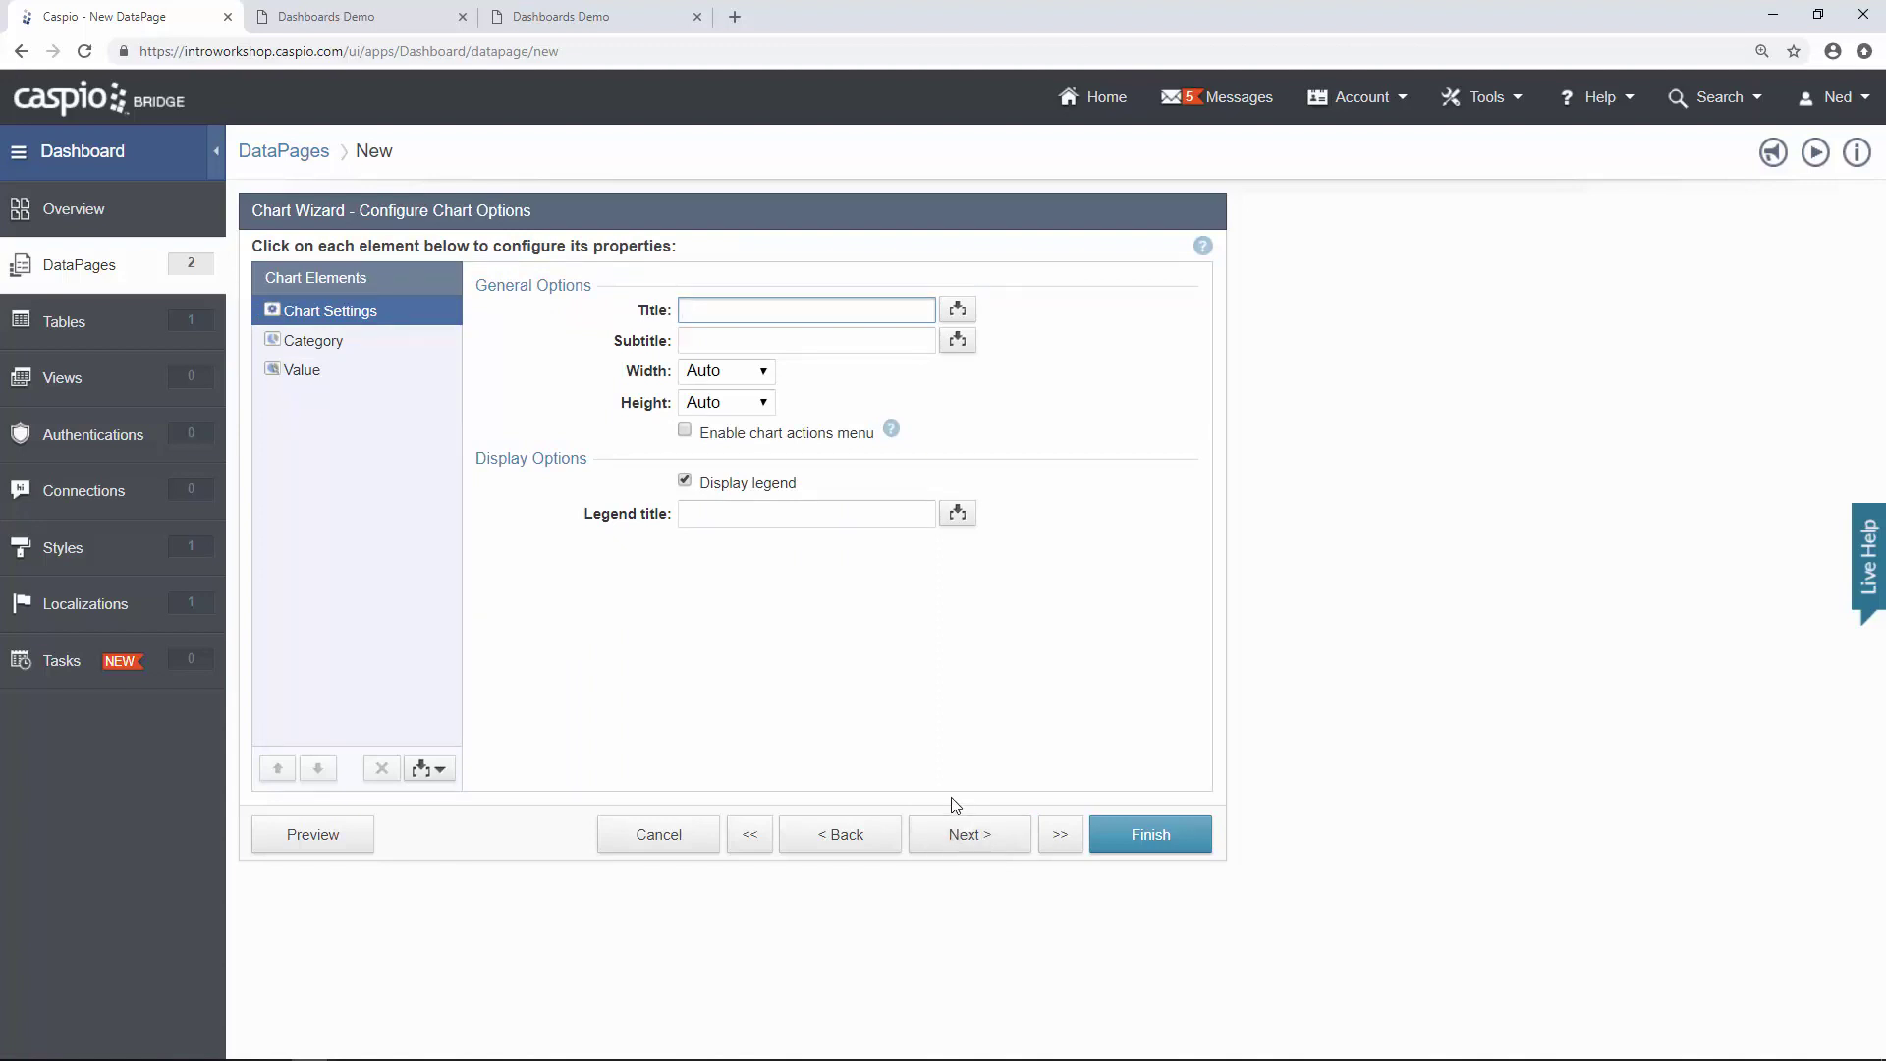
Use Region_Name as the pie chart's category field.
left_click(344, 350)
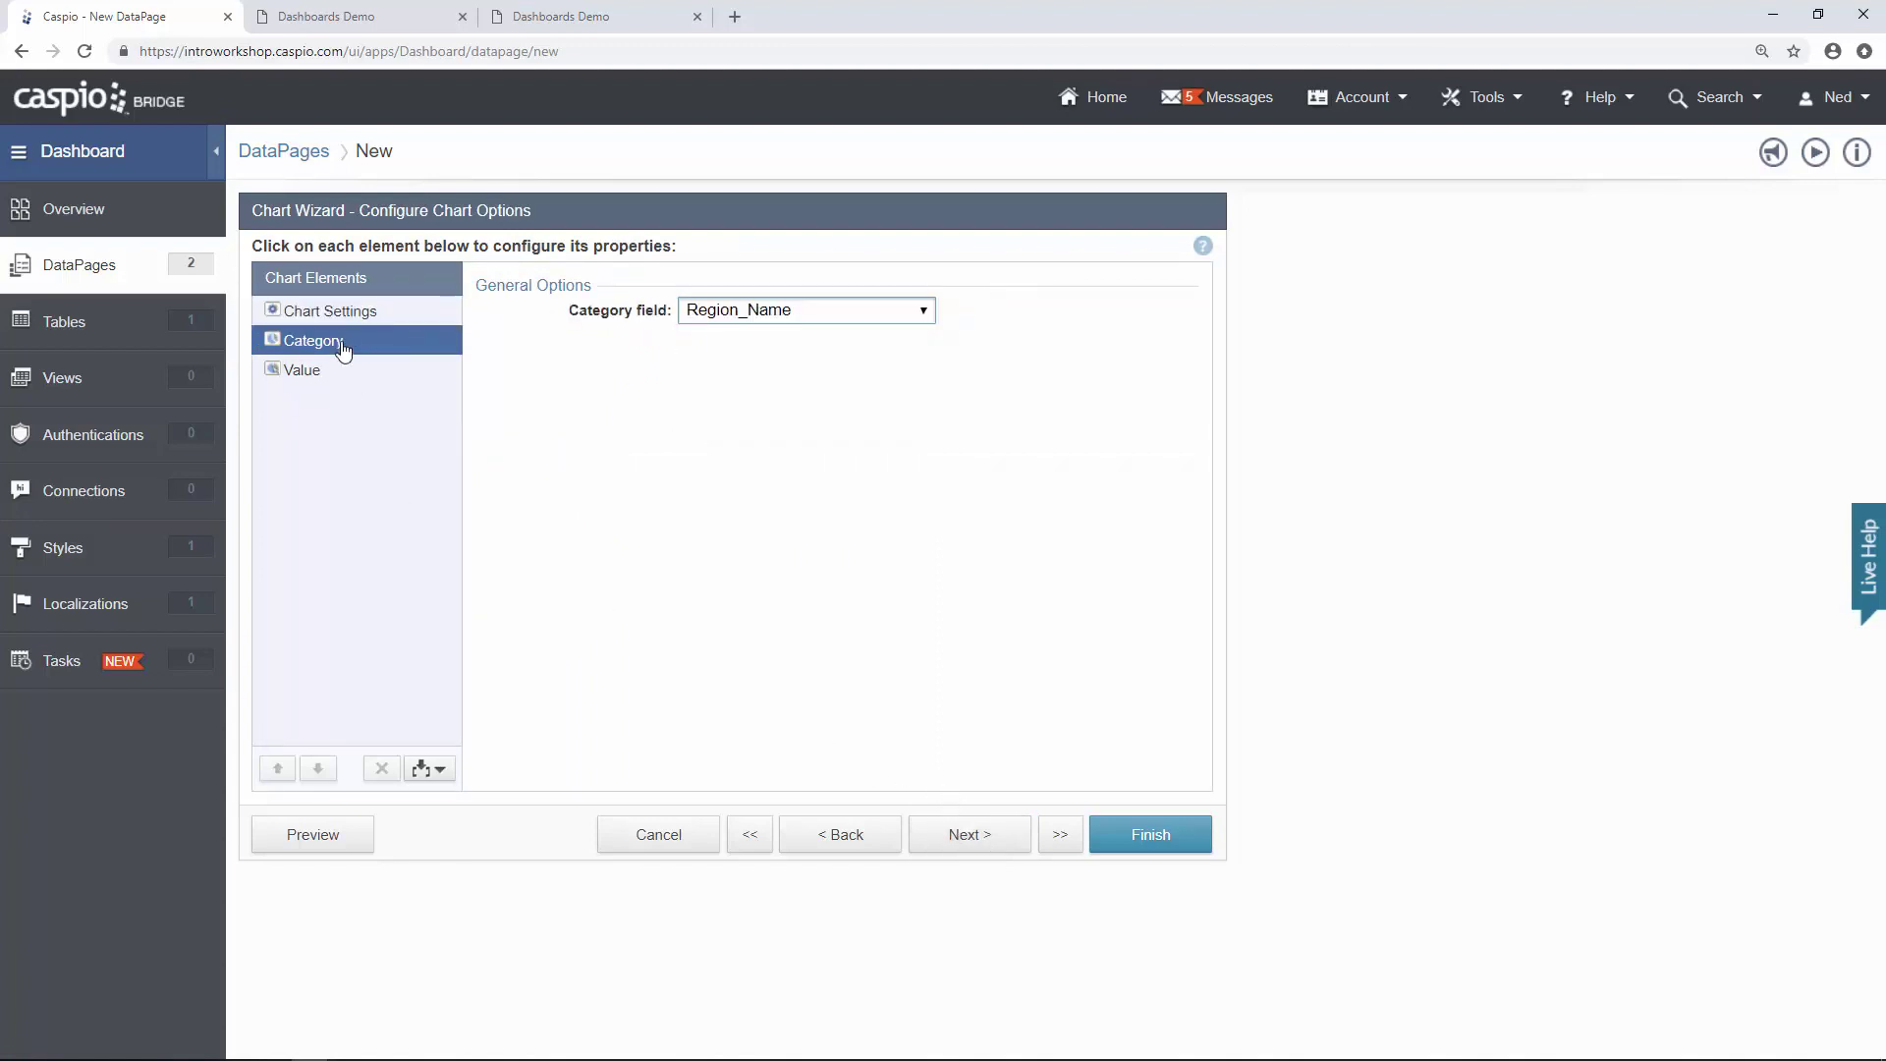
left_click(764, 316)
left_click(758, 356)
Show the Sales value as custom-formatted currency instead of a percentage and finish the DataPage.
left_click(346, 375)
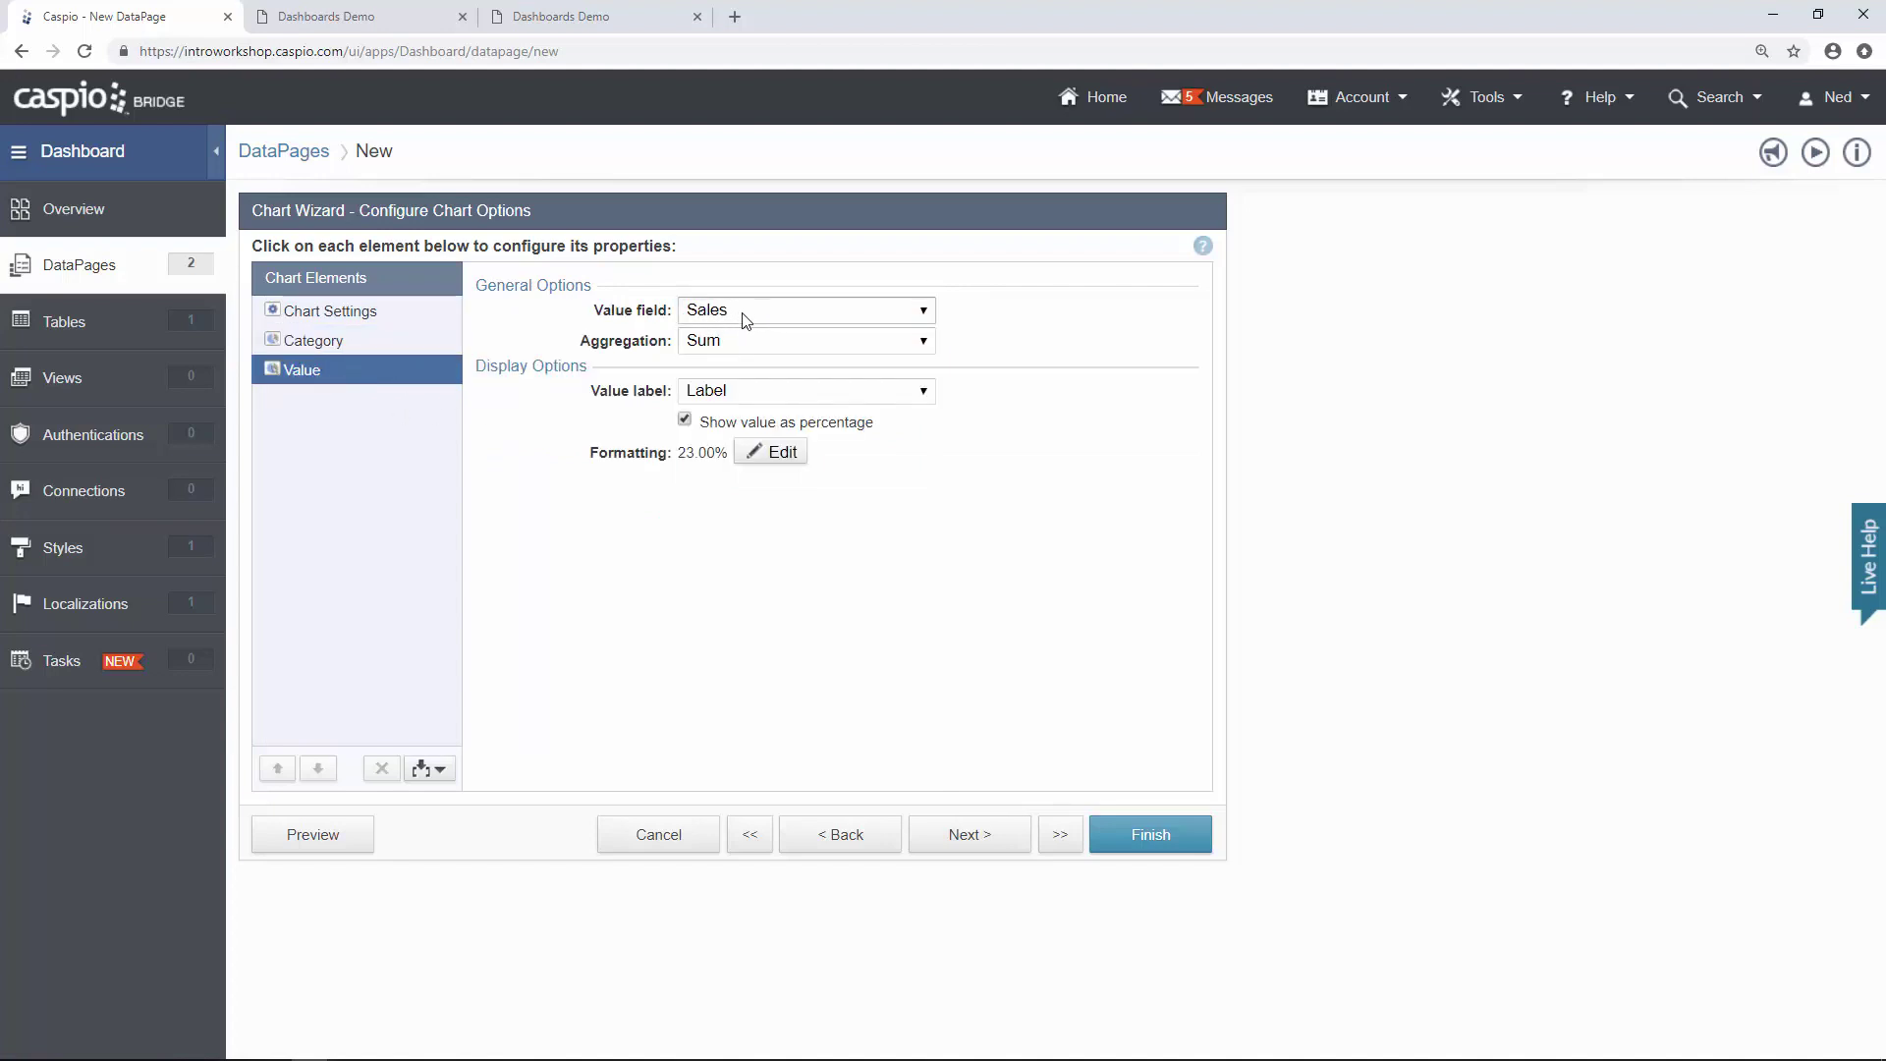
left_click(717, 422)
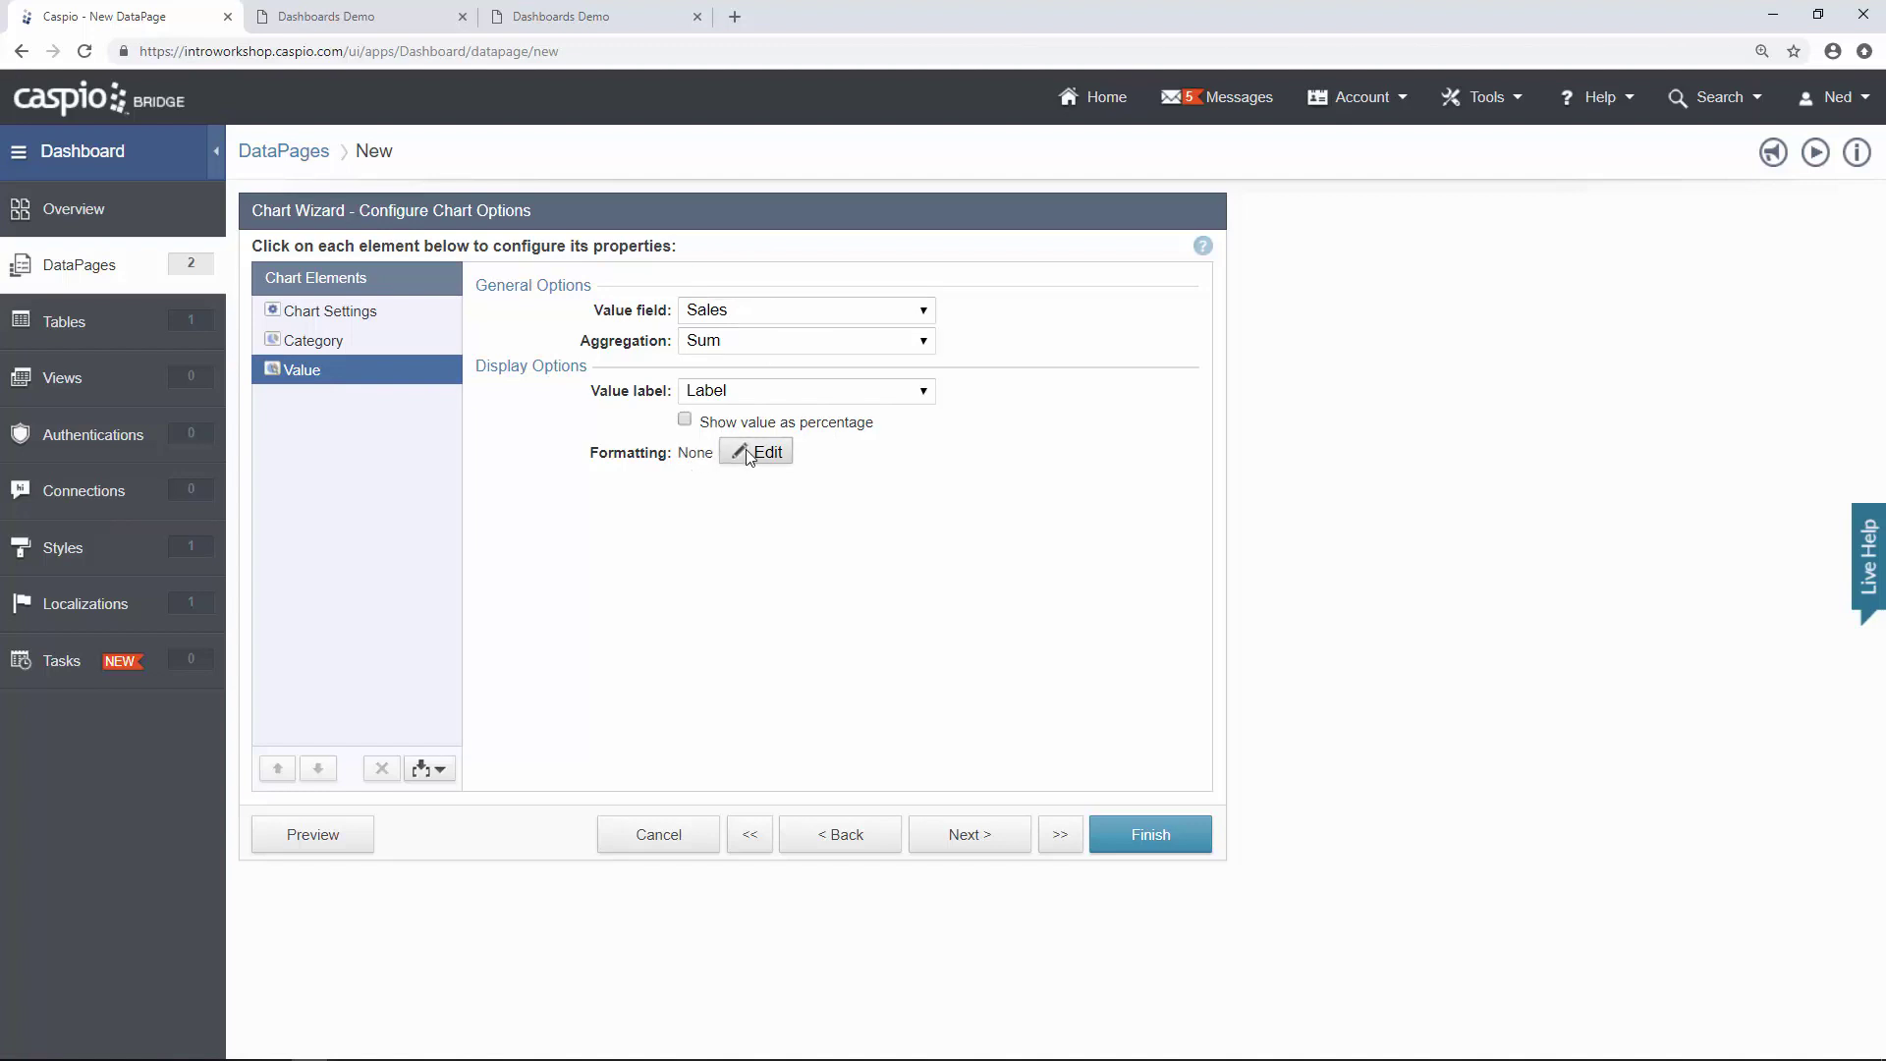
left_click(748, 452)
left_click(1025, 447)
left_click(951, 514)
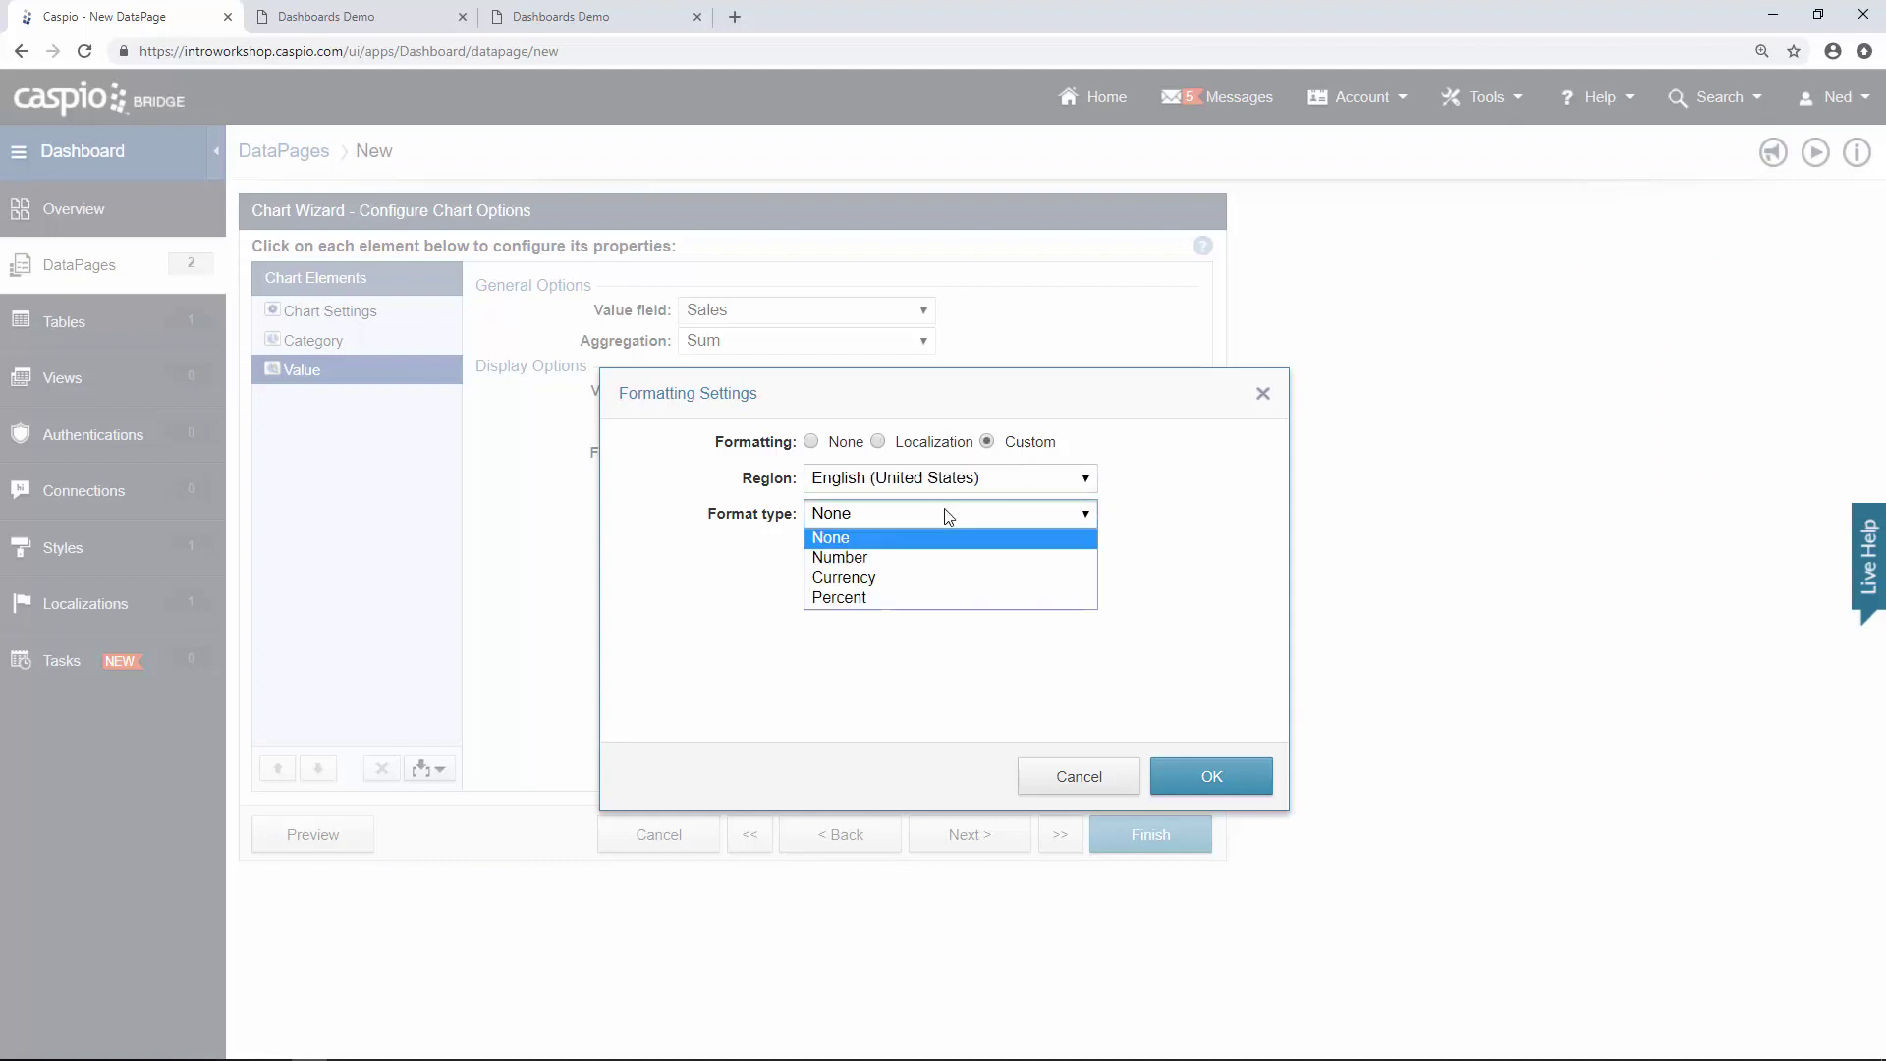
left_click(933, 582)
left_click(1200, 775)
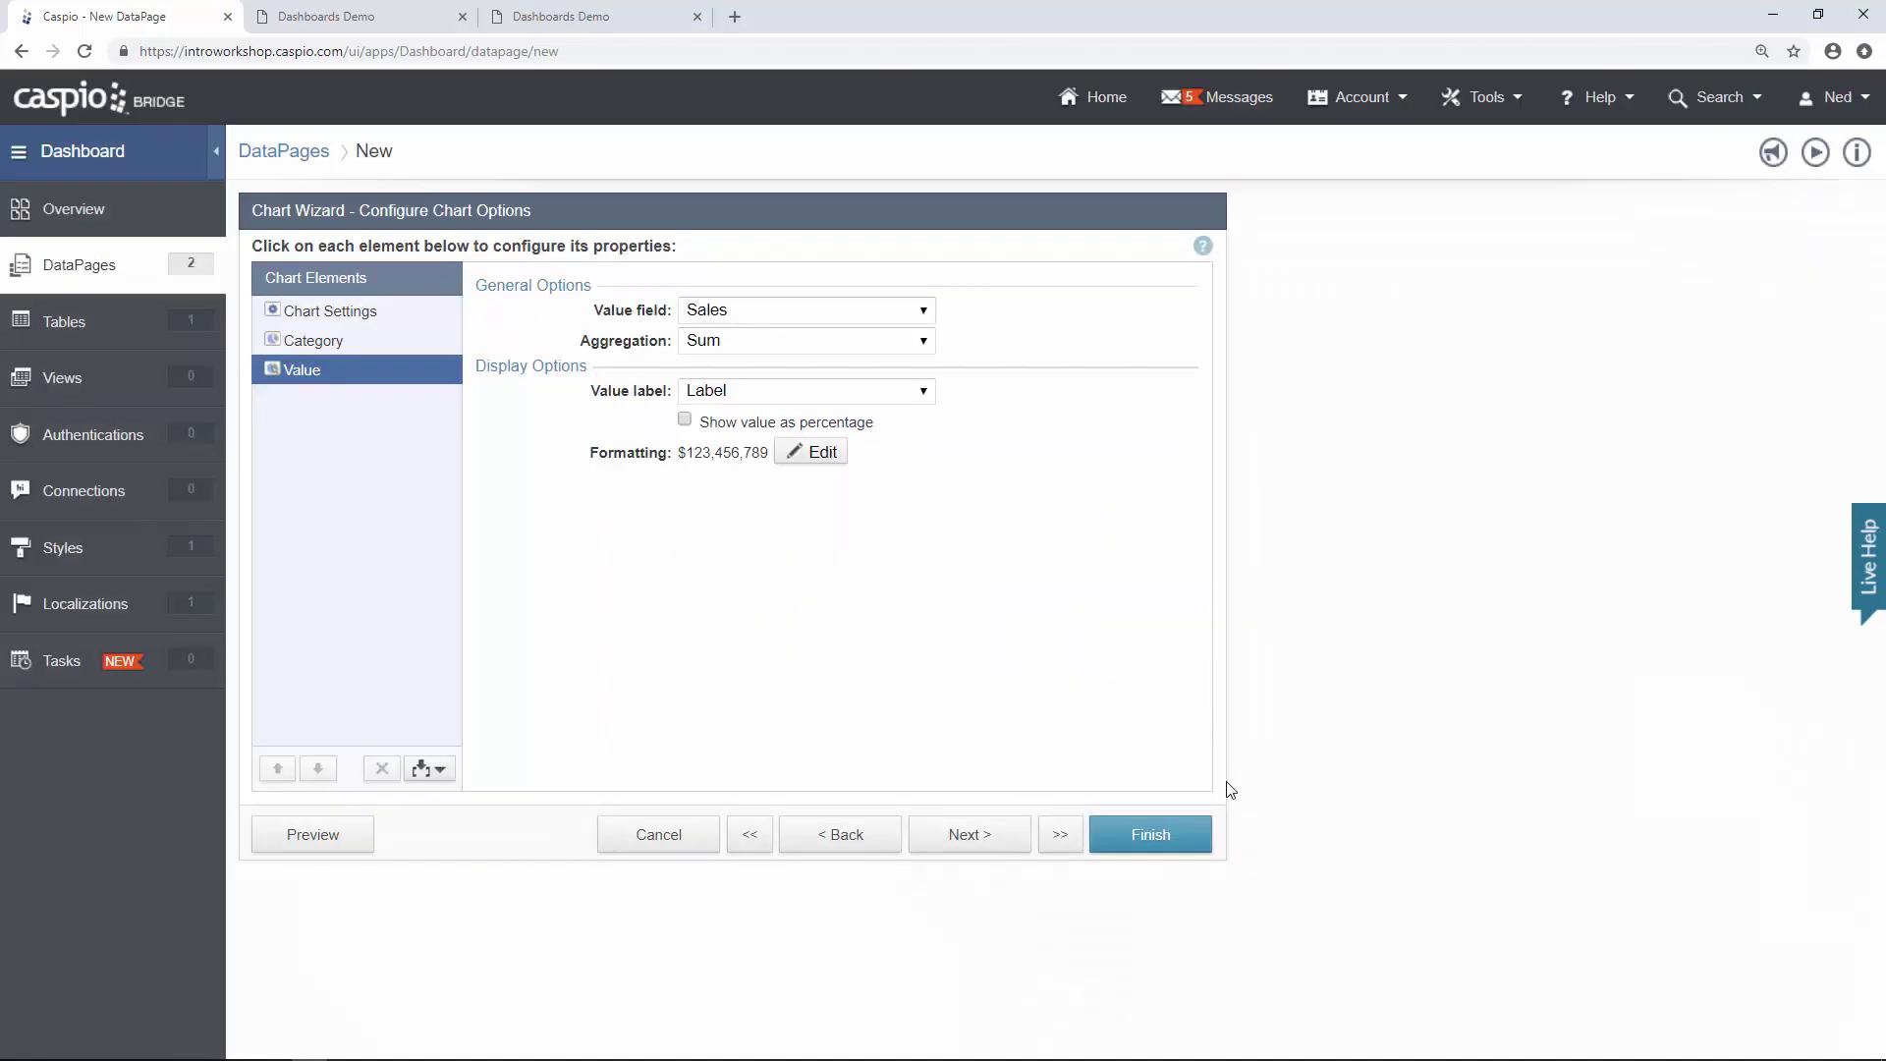
left_click(1175, 836)
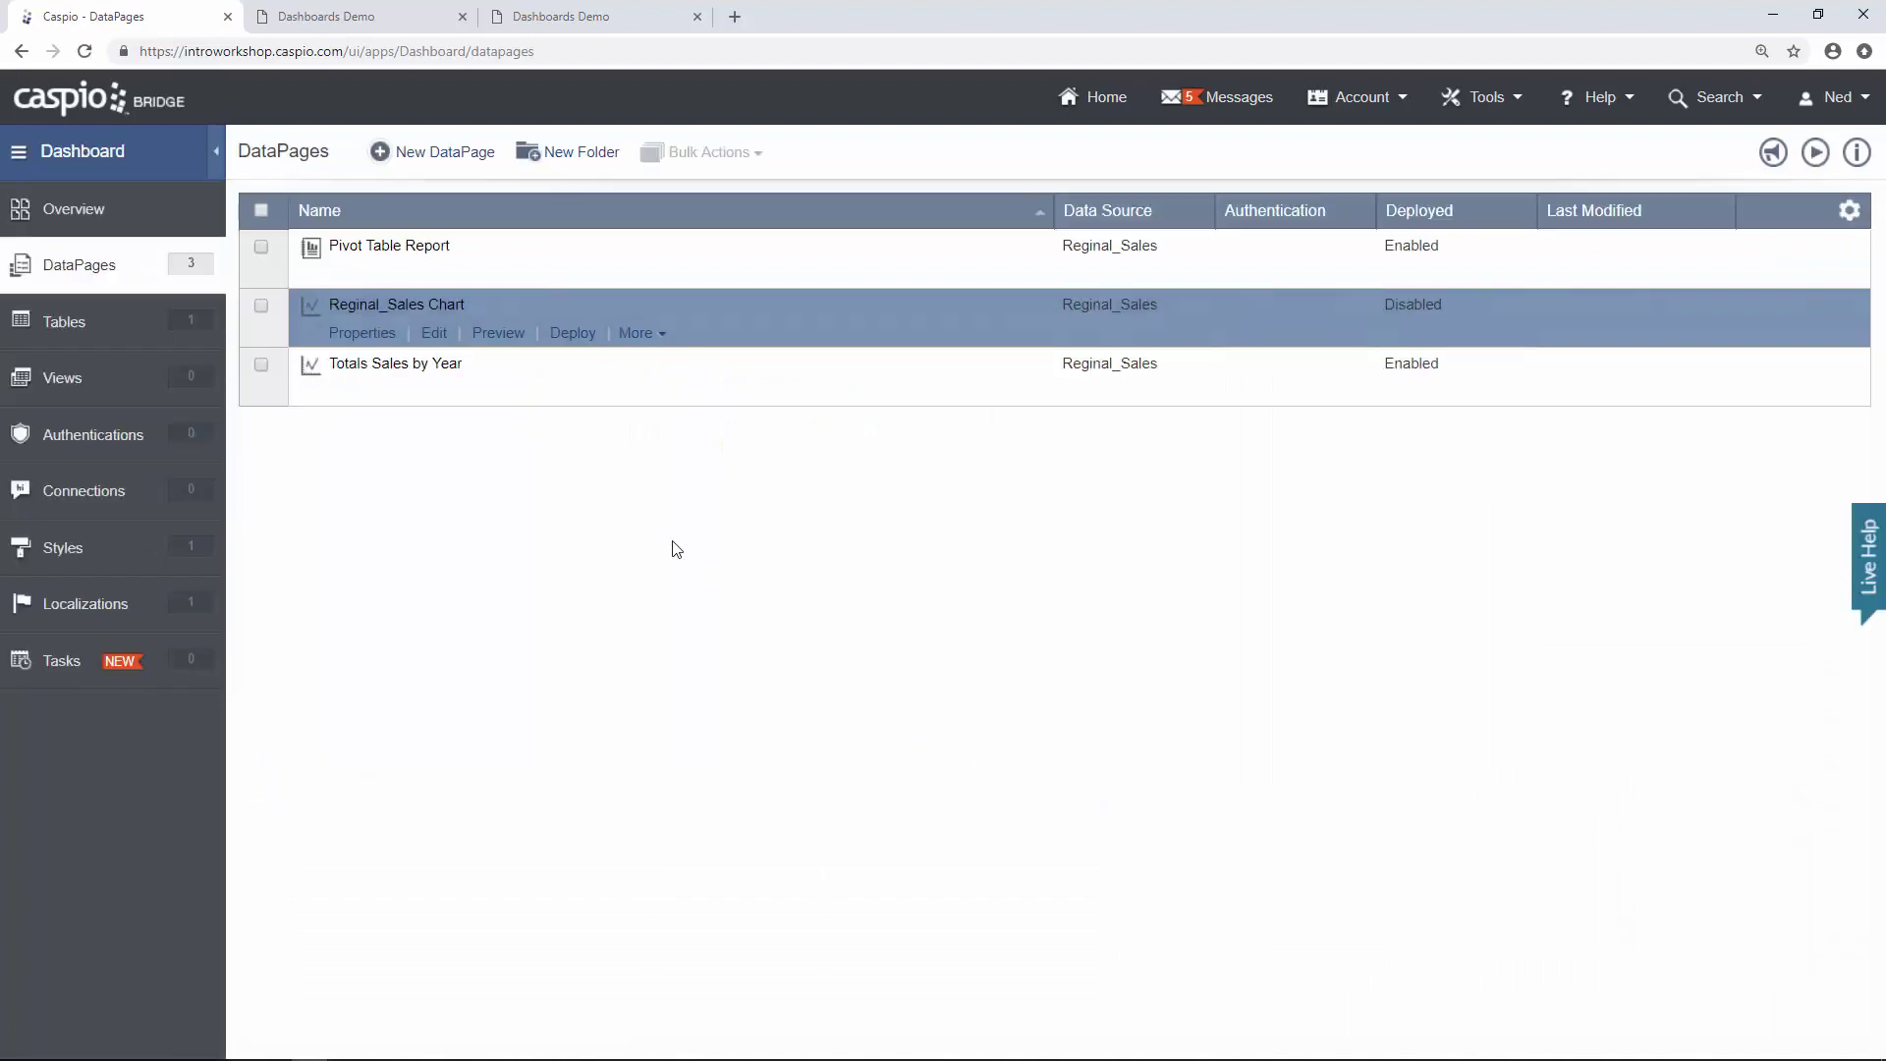
Enable deployment of the Reginal_Sales Chart DataPage and copy its embed code.
left_click(573, 333)
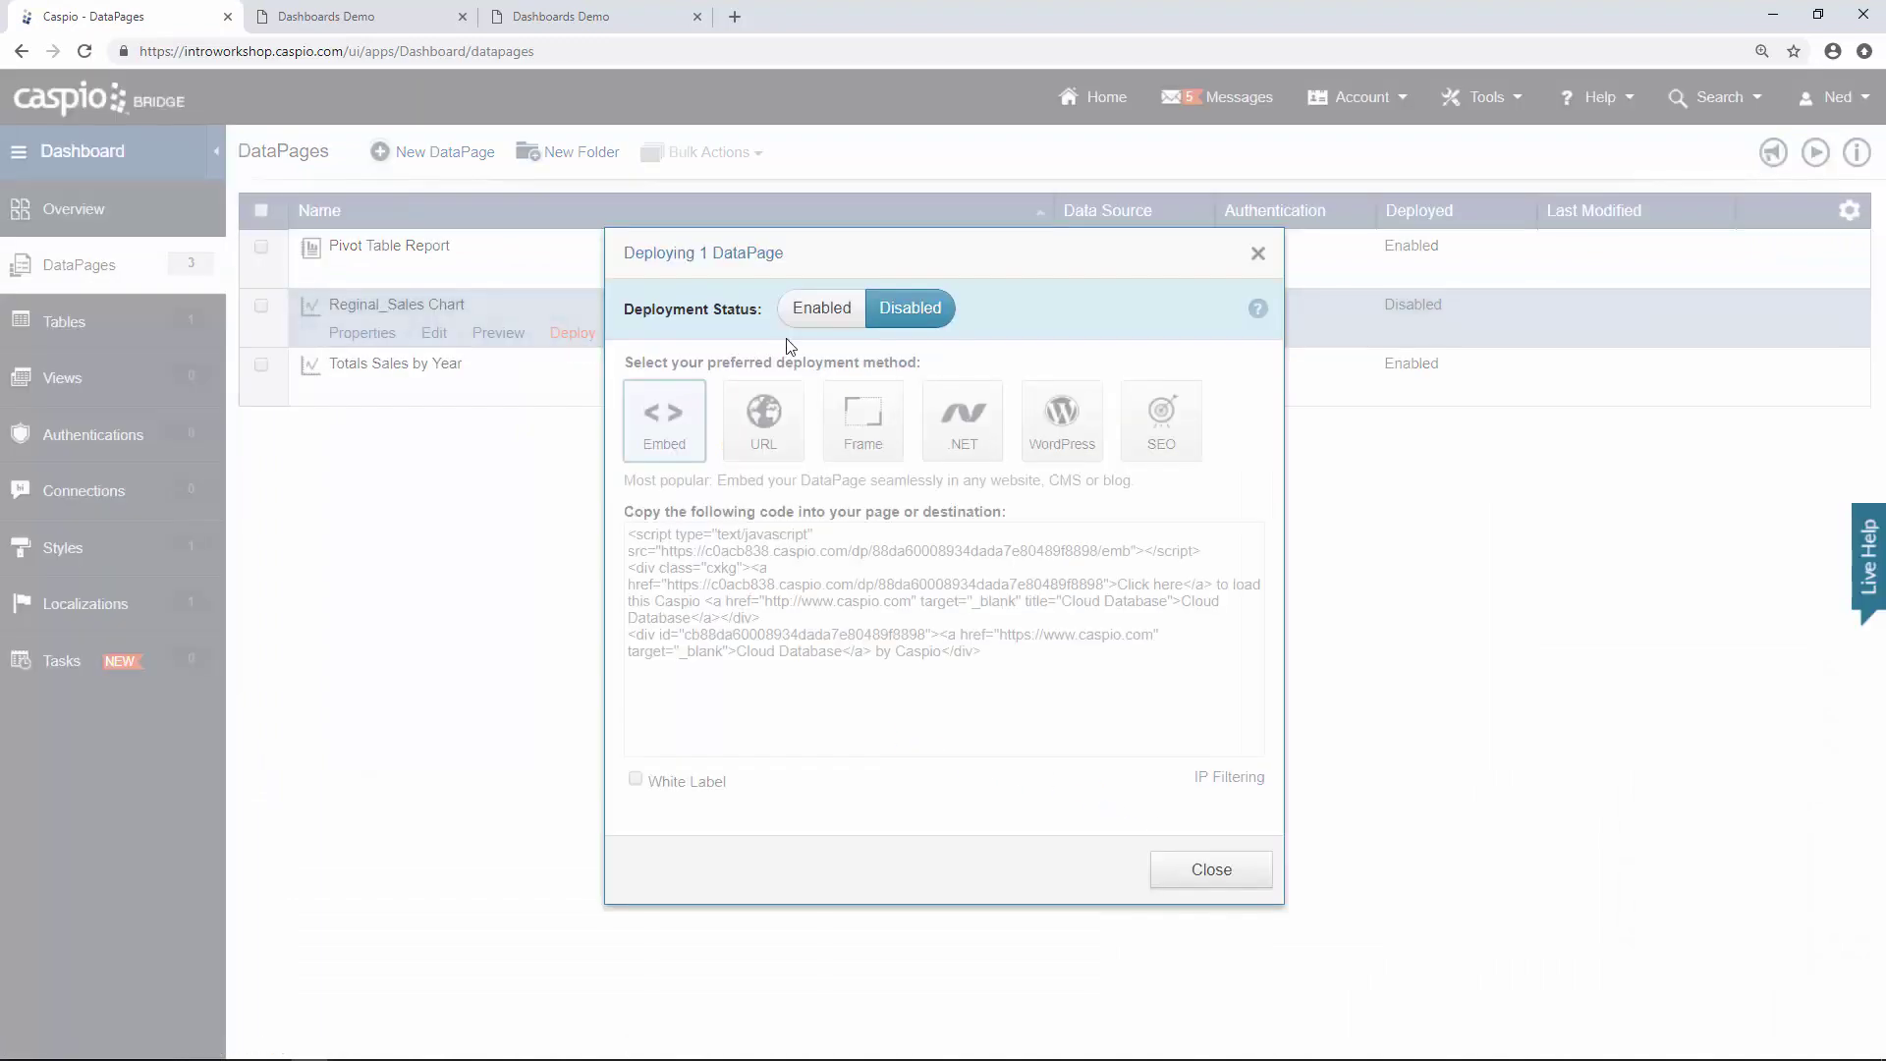
left_click(952, 648)
key("ctrl+c")
left_click(1211, 869)
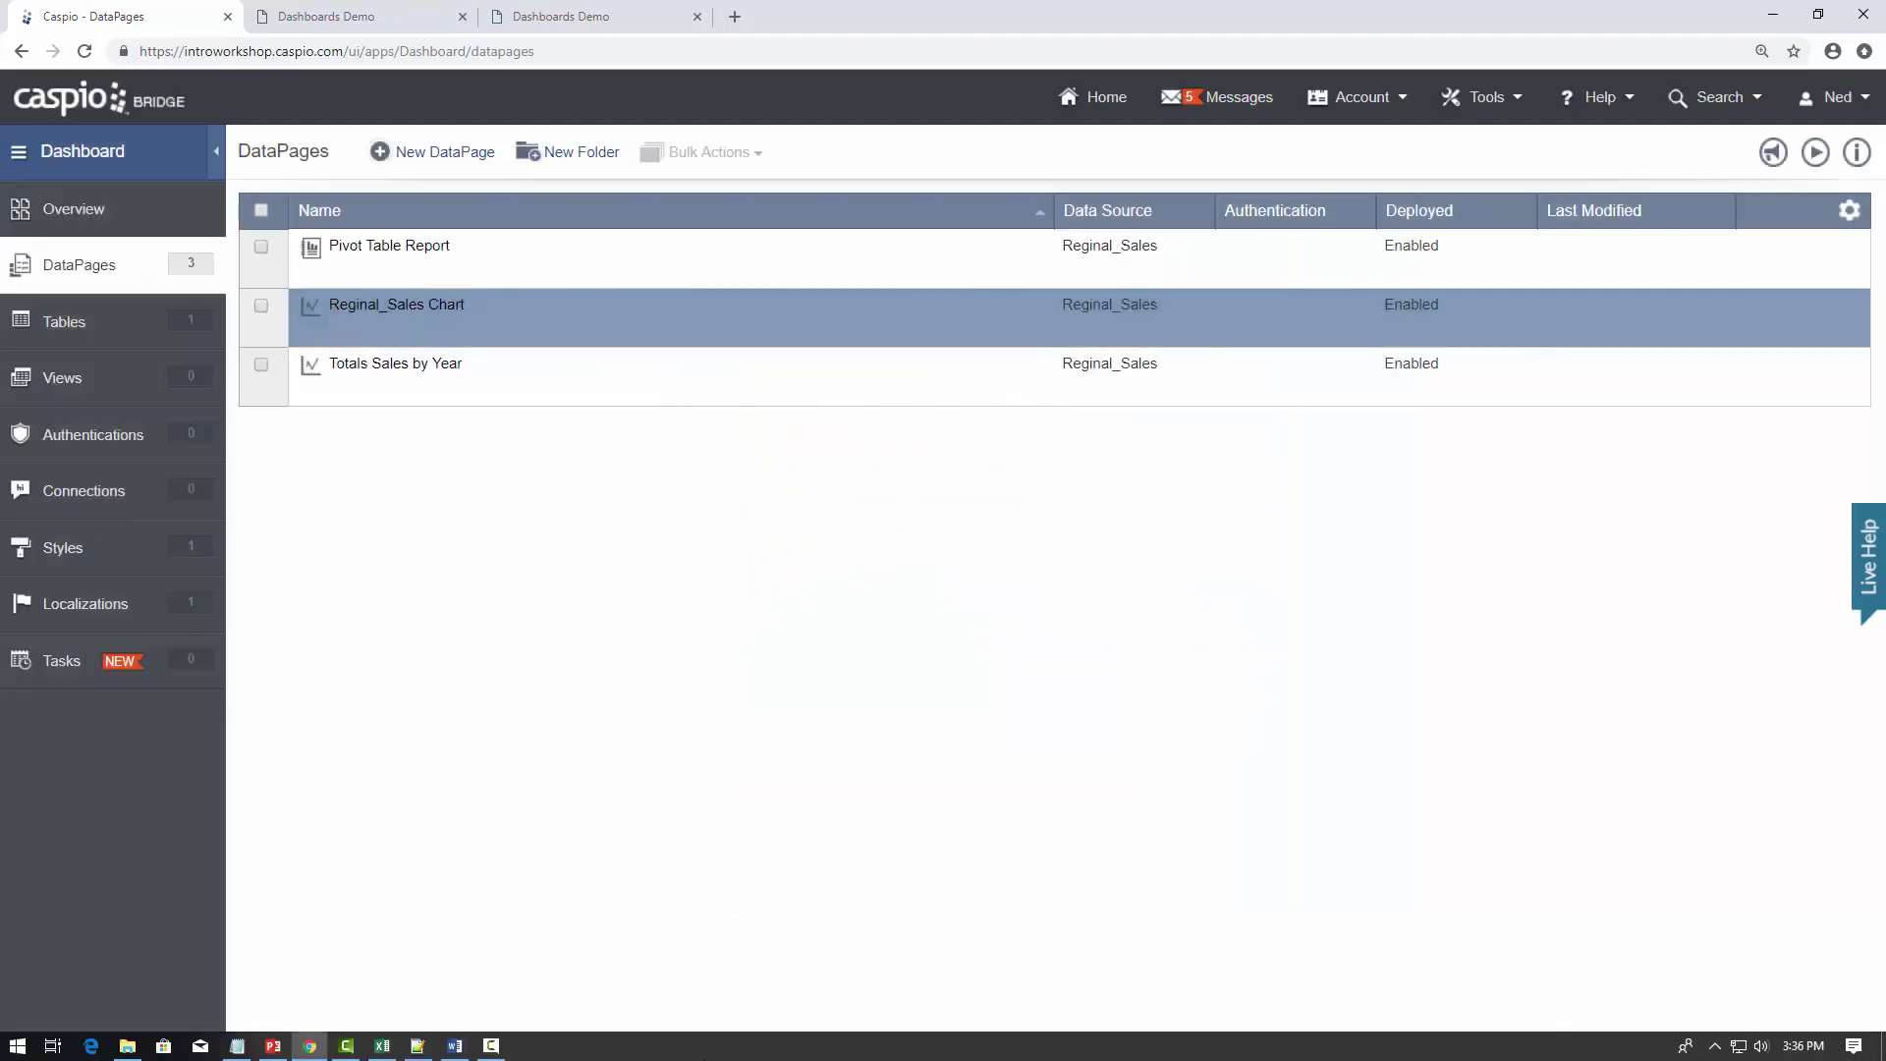
In Notepad++, replace the CHART DATAPAGE placeholder of the Sales by Region card in dashboard_demo.html with the copied embed code.
left_click(418, 1047)
scroll(501, 889, "down", 5)
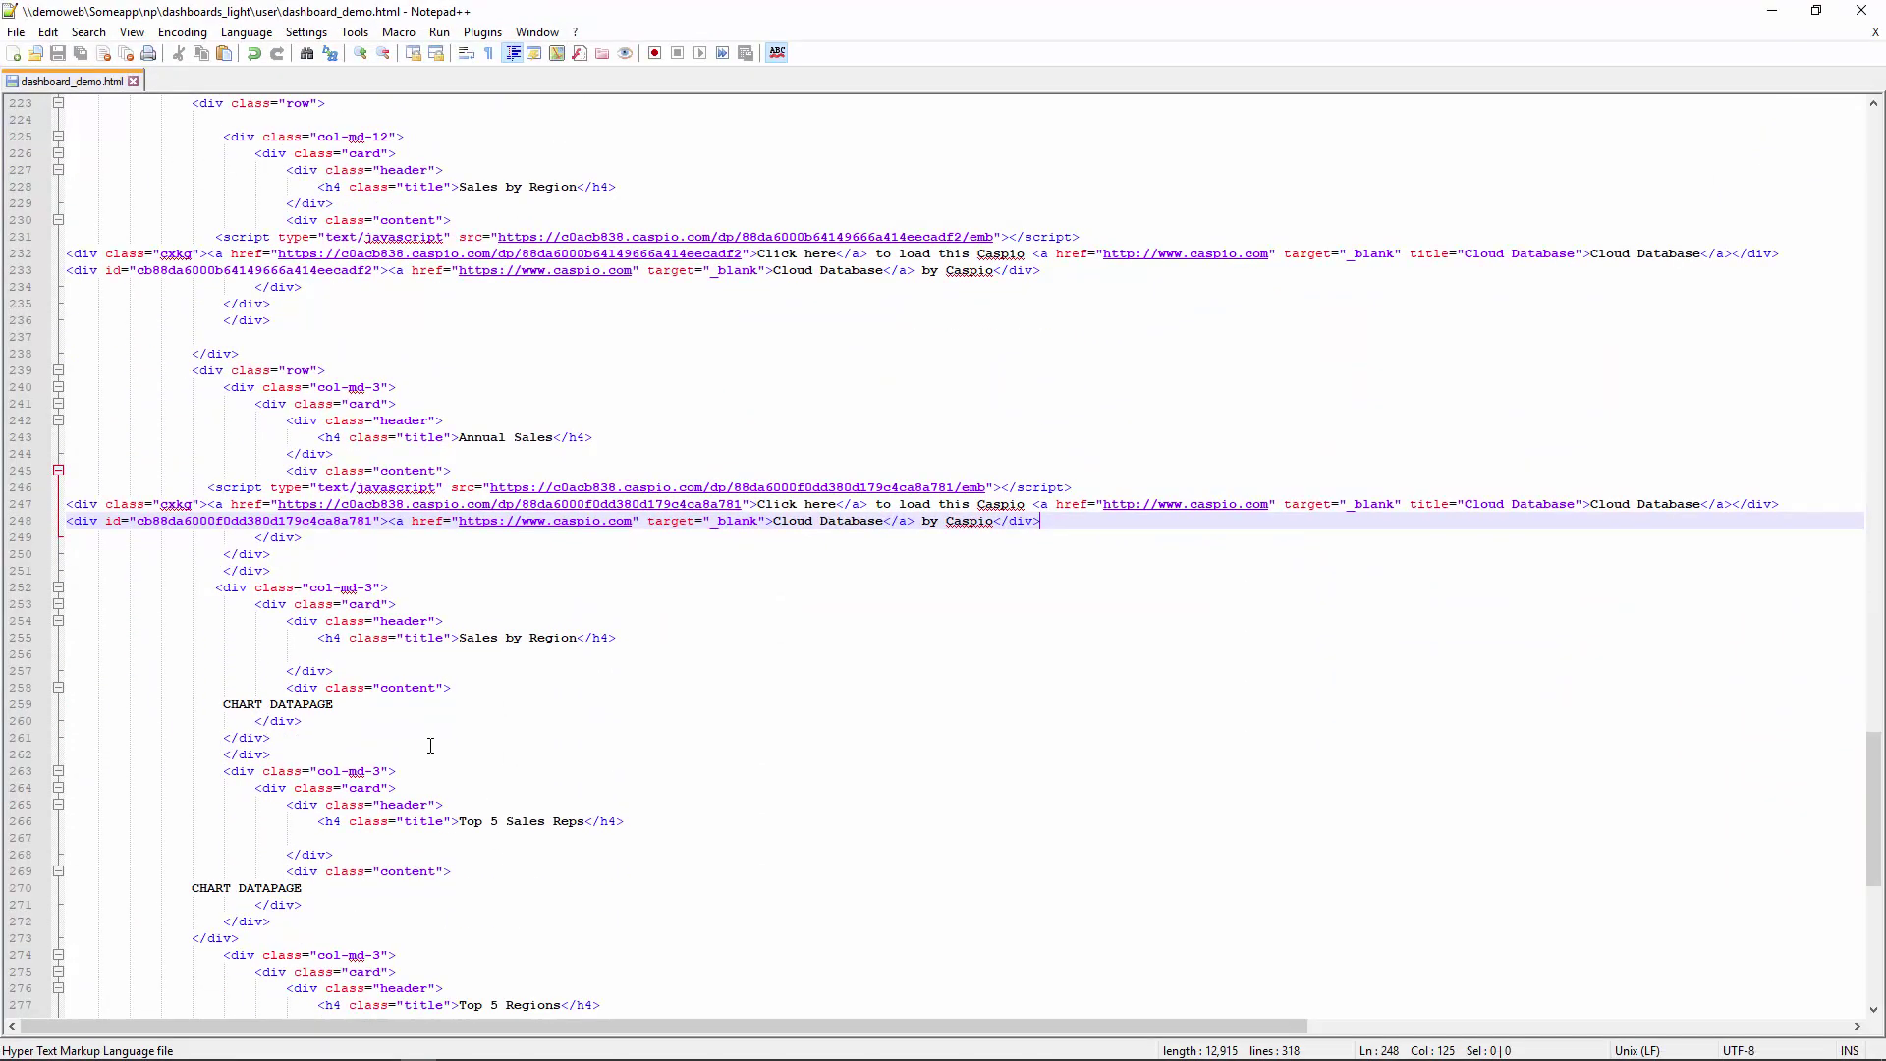
left_click_drag(366, 707, 190, 708)
key("ctrl+v")
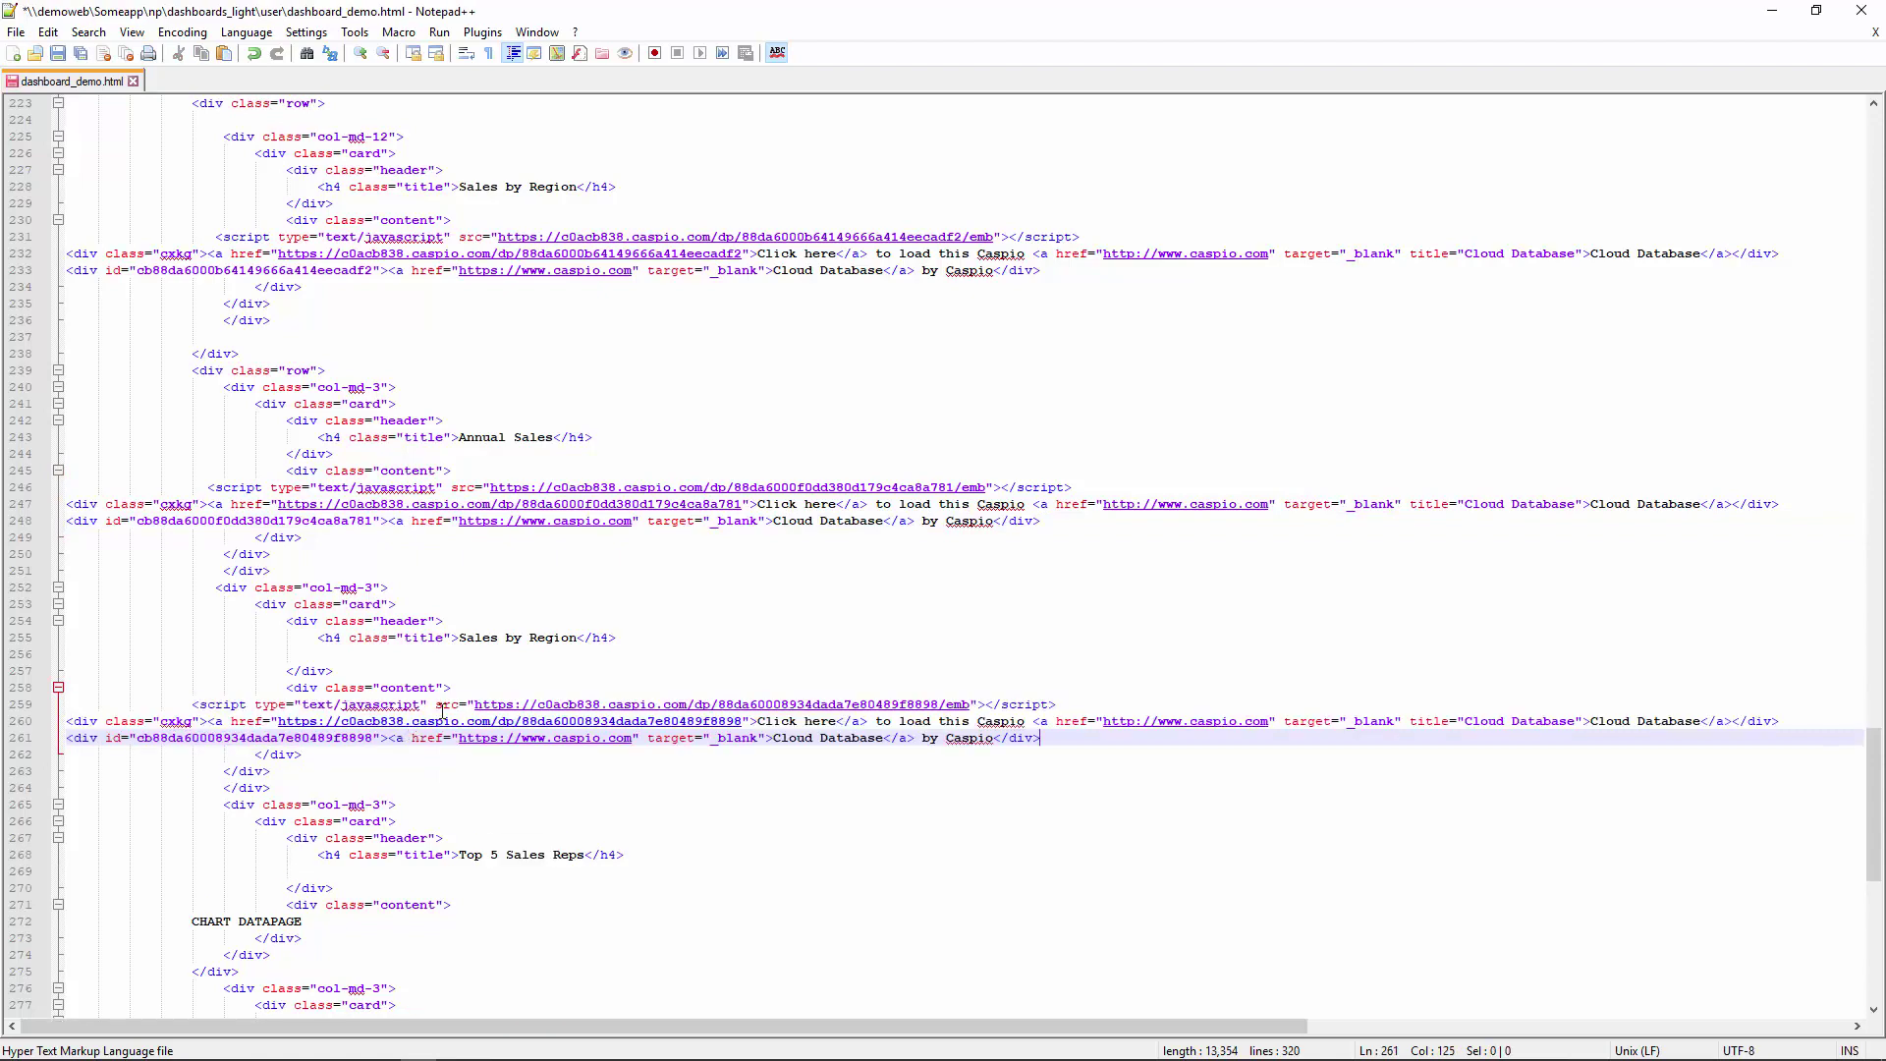
Switch back to the browser, reload the demo dashboard page and examine the Sales by Region pie chart.
key("alt+Tab")
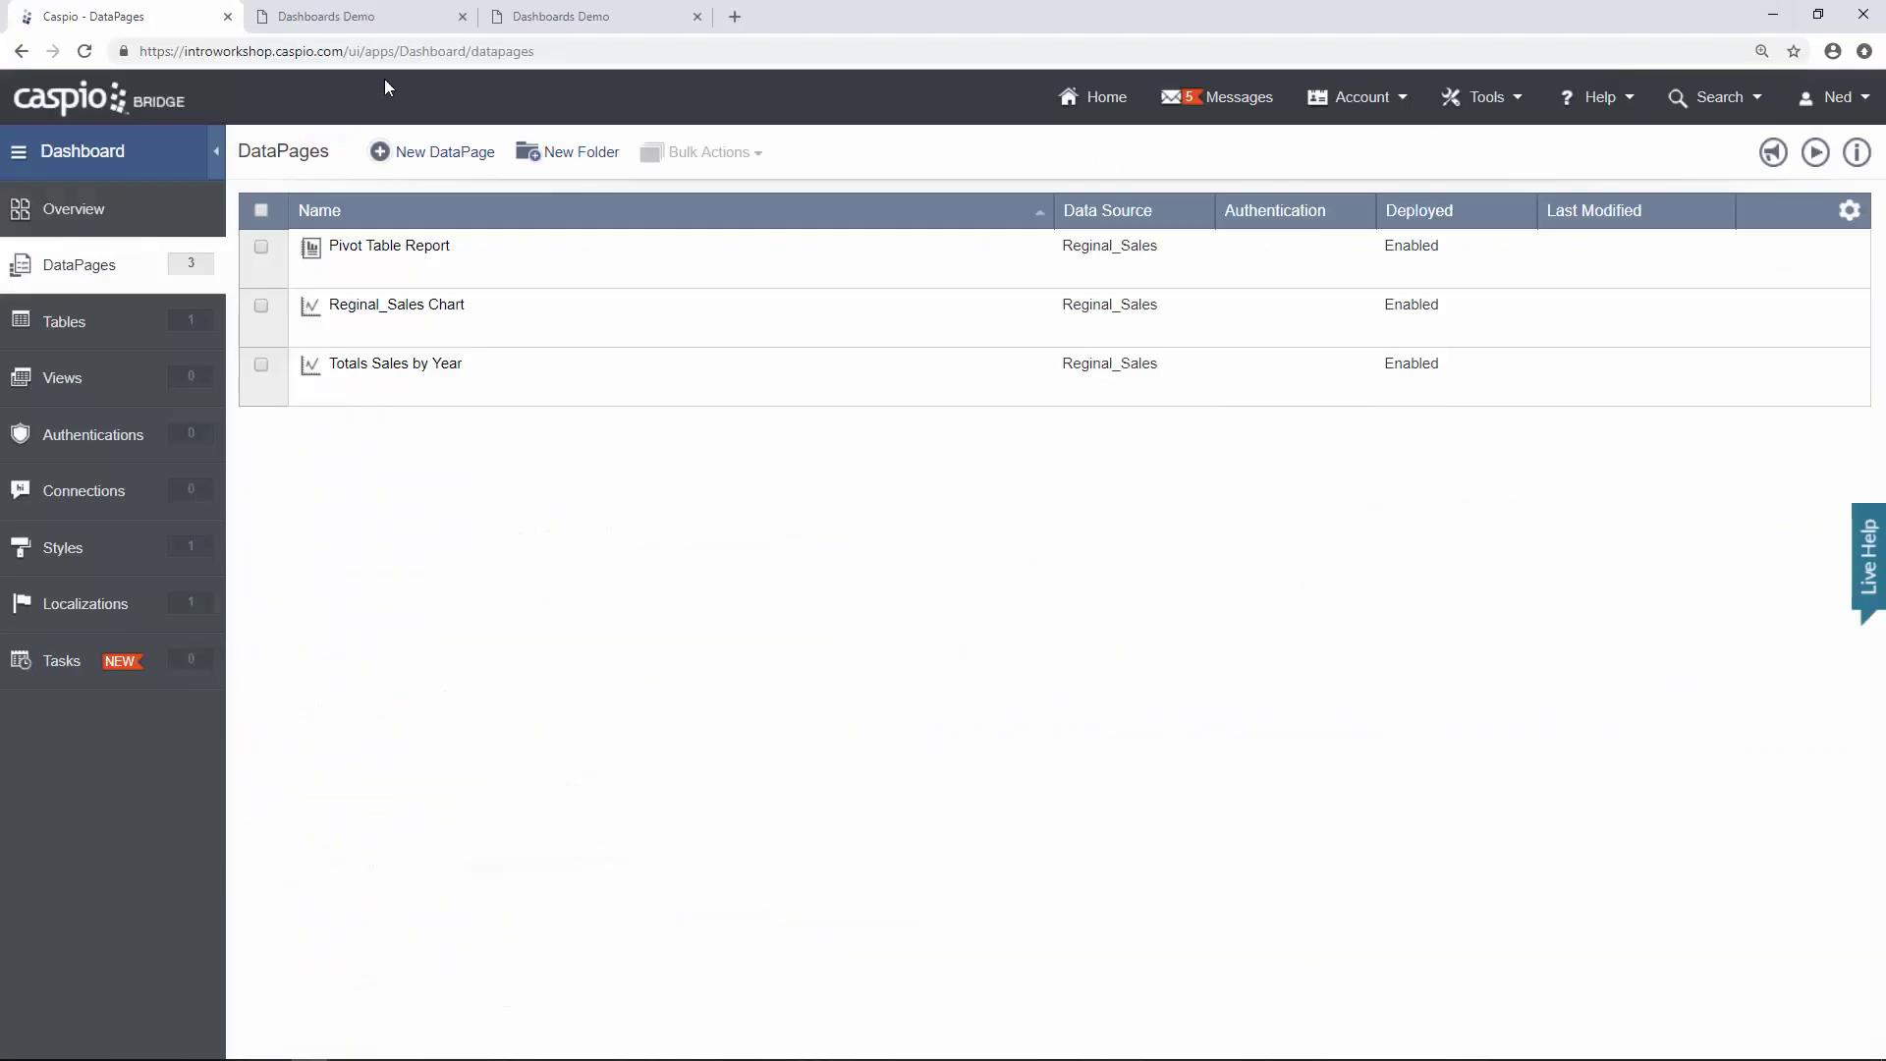
left_click(377, 19)
left_click(560, 17)
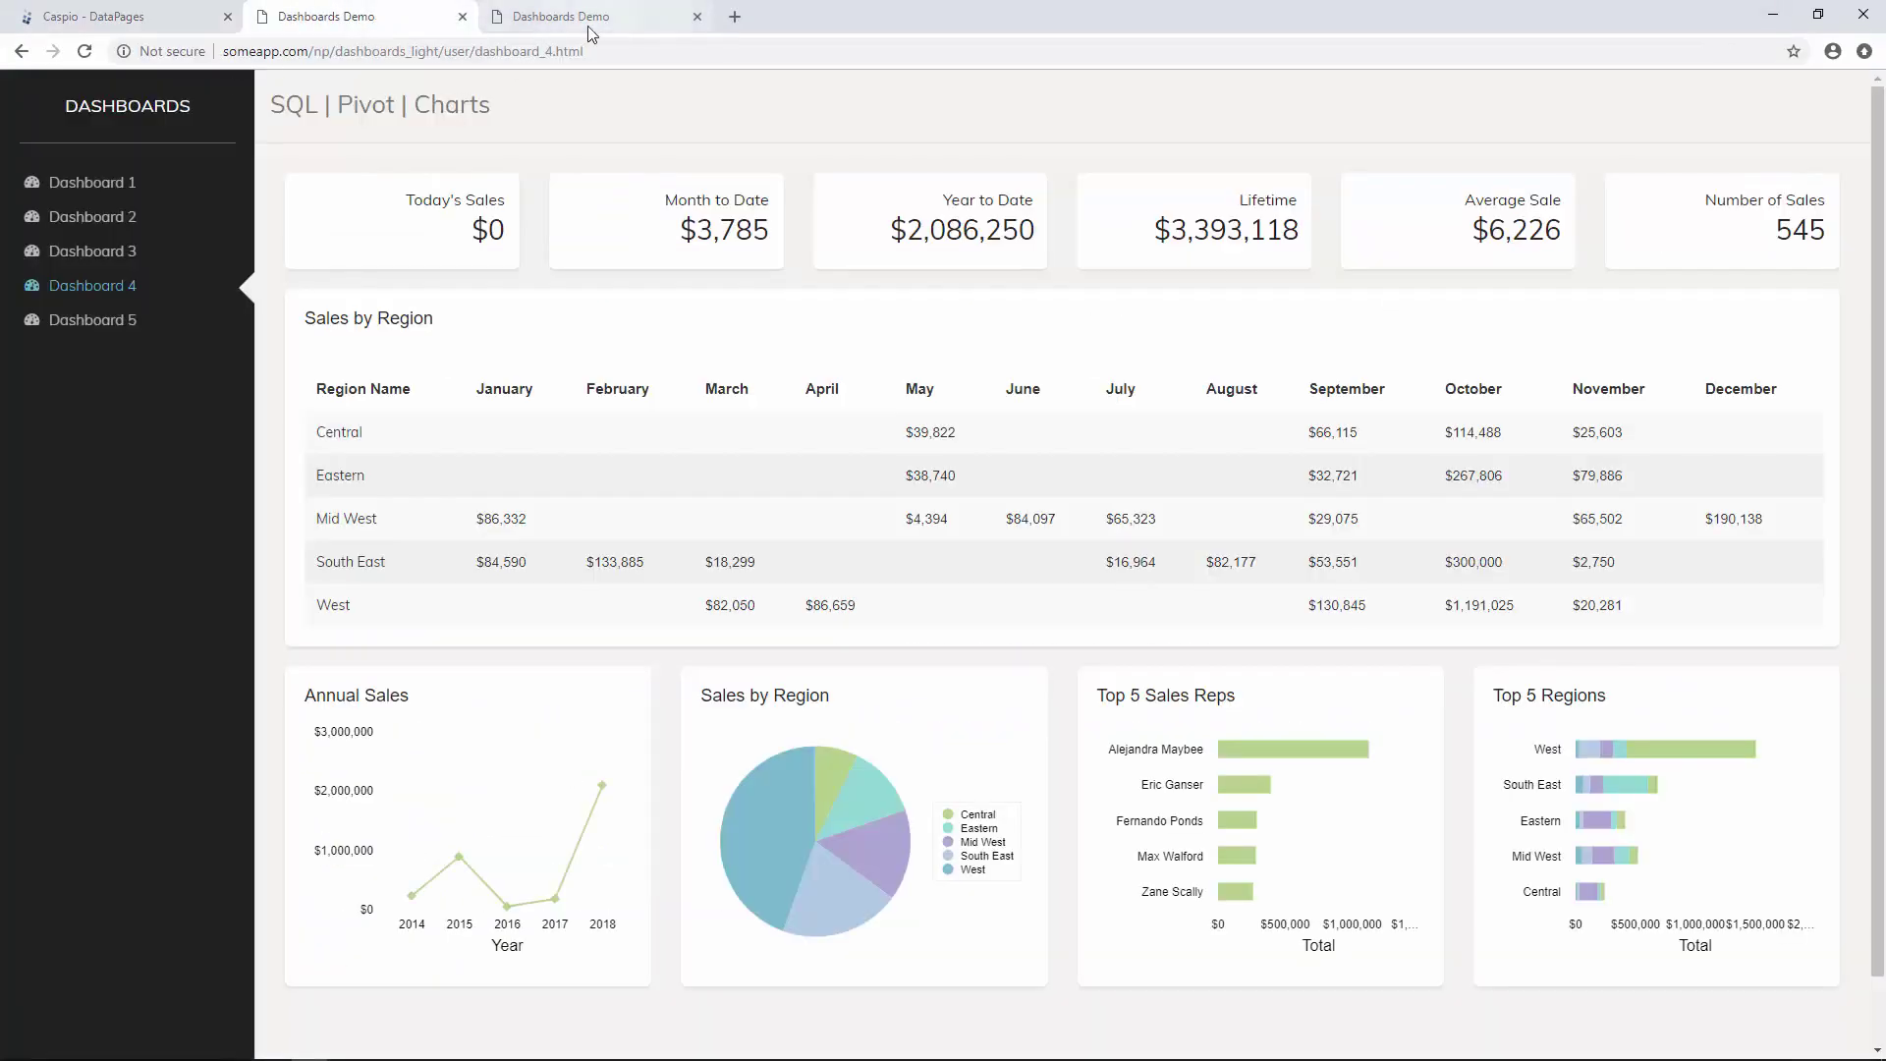
left_click(84, 51)
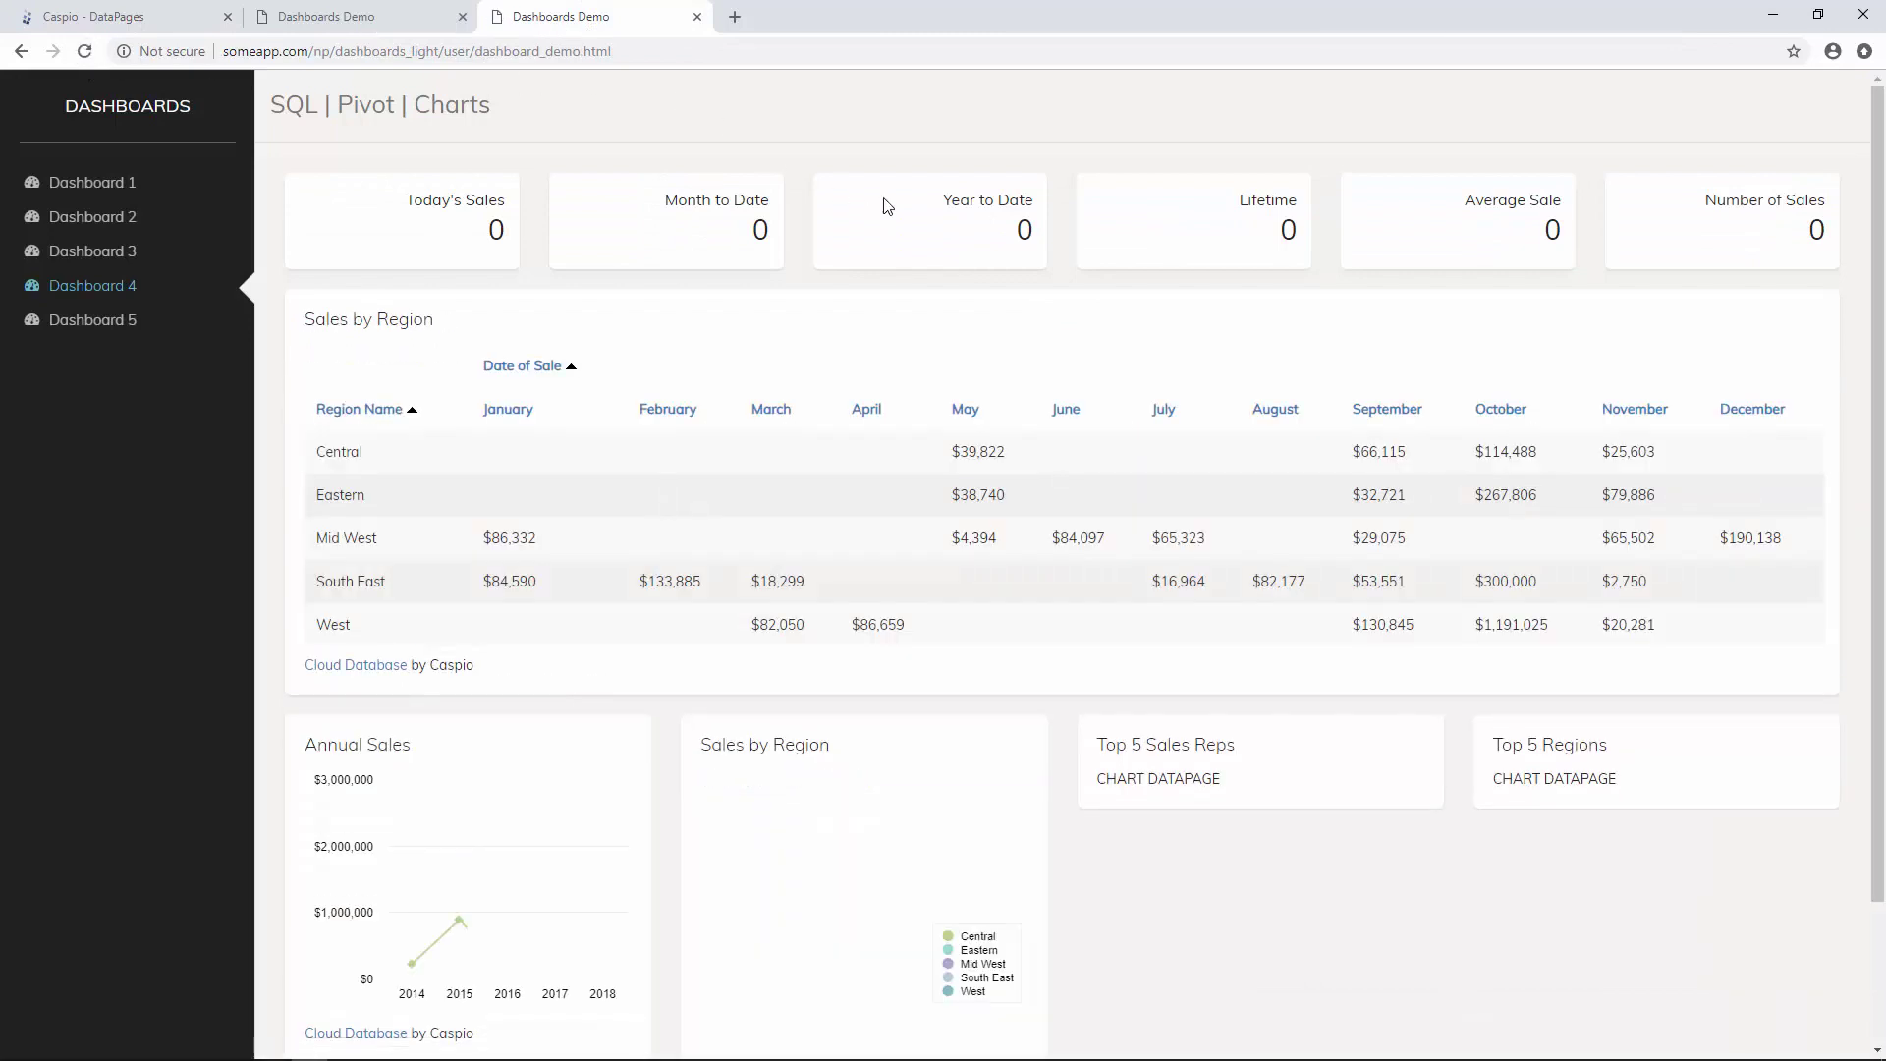
scroll(1039, 227, "down", 3)
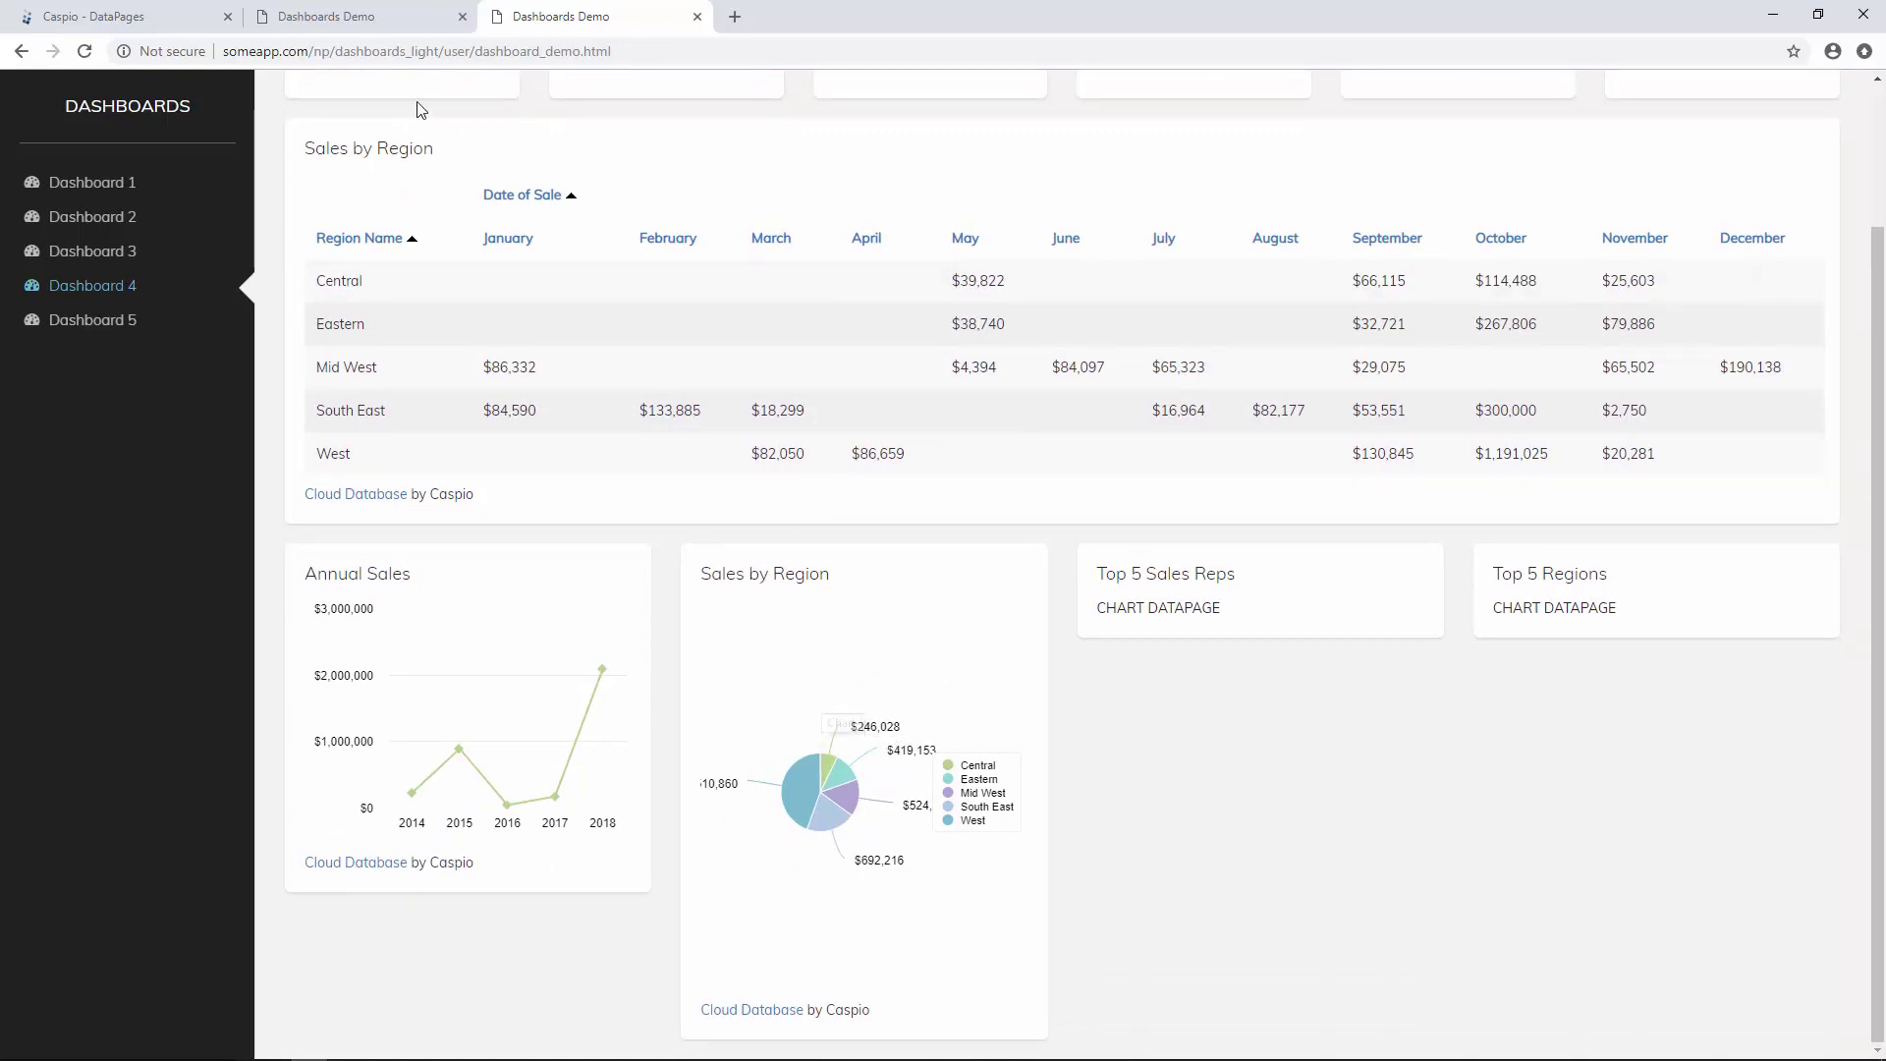
Reopen the Reginal_Sales Chart DataPage for editing and set the chart height to a fixed 250 px.
left_click(182, 28)
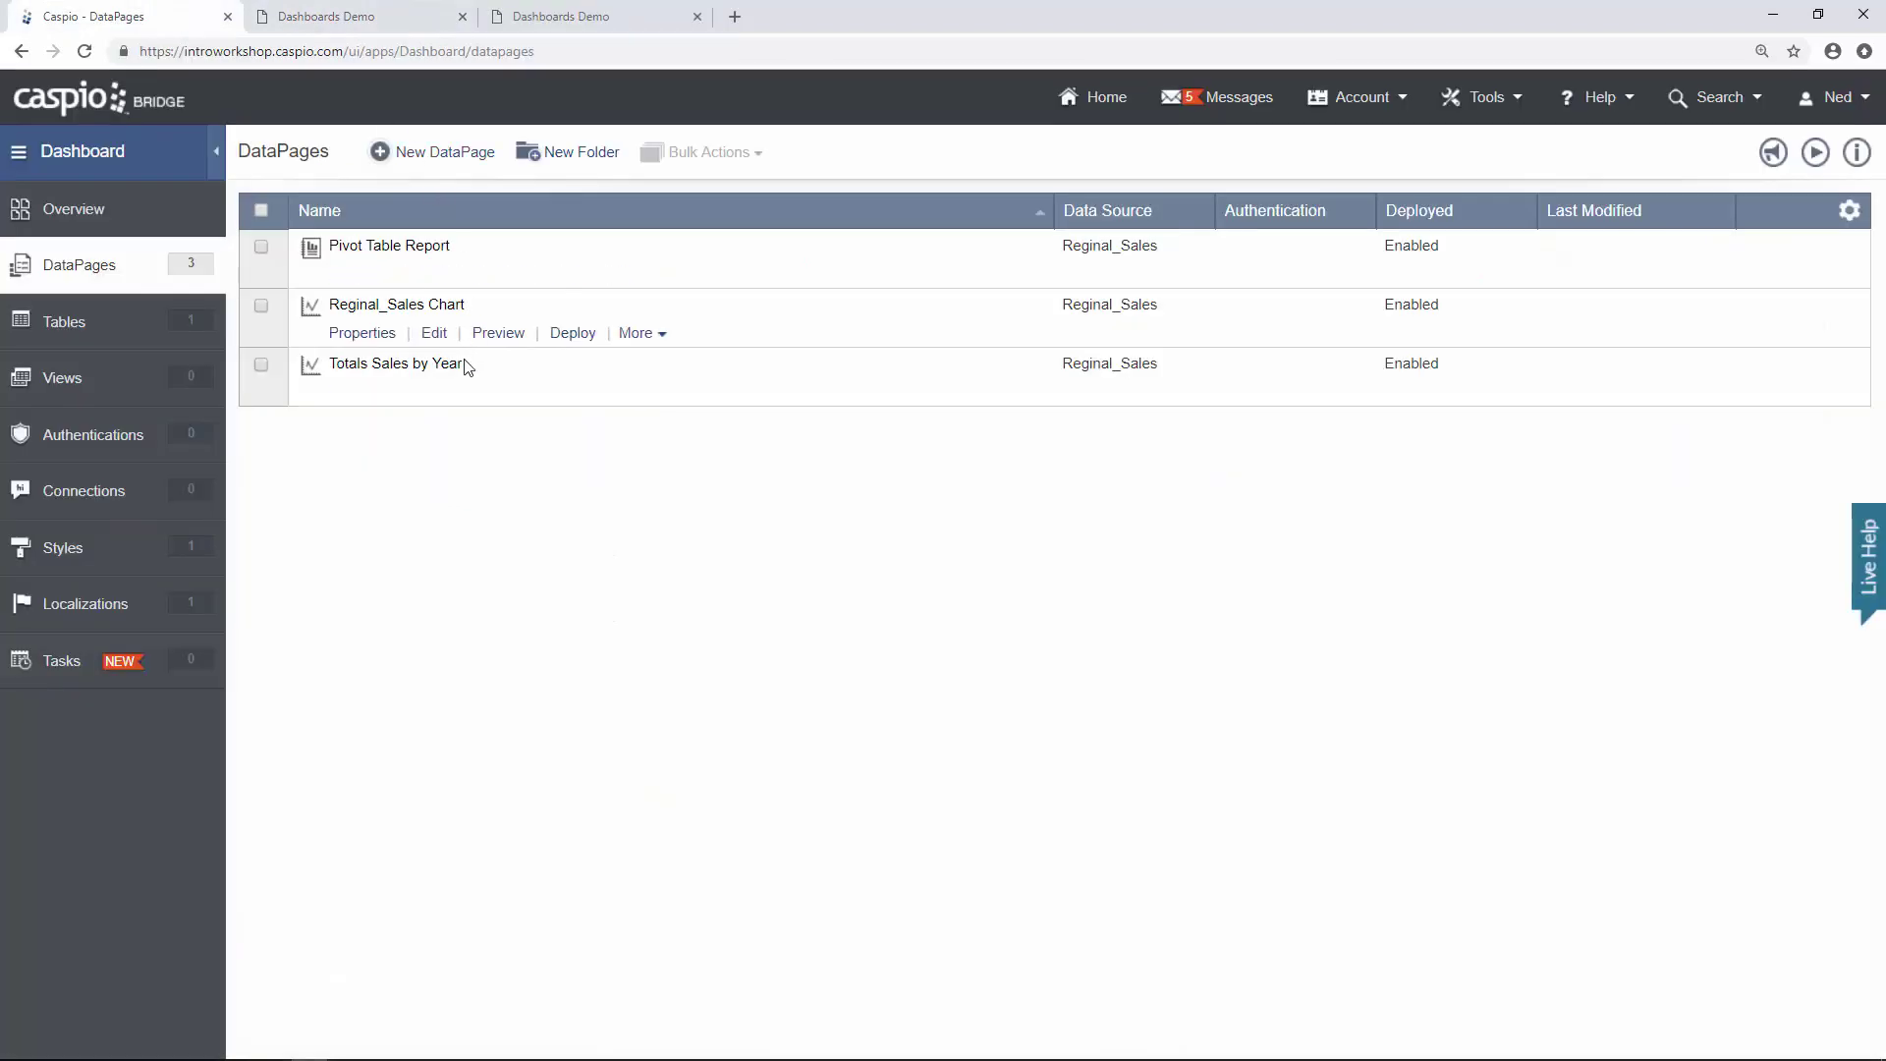
left_click(448, 340)
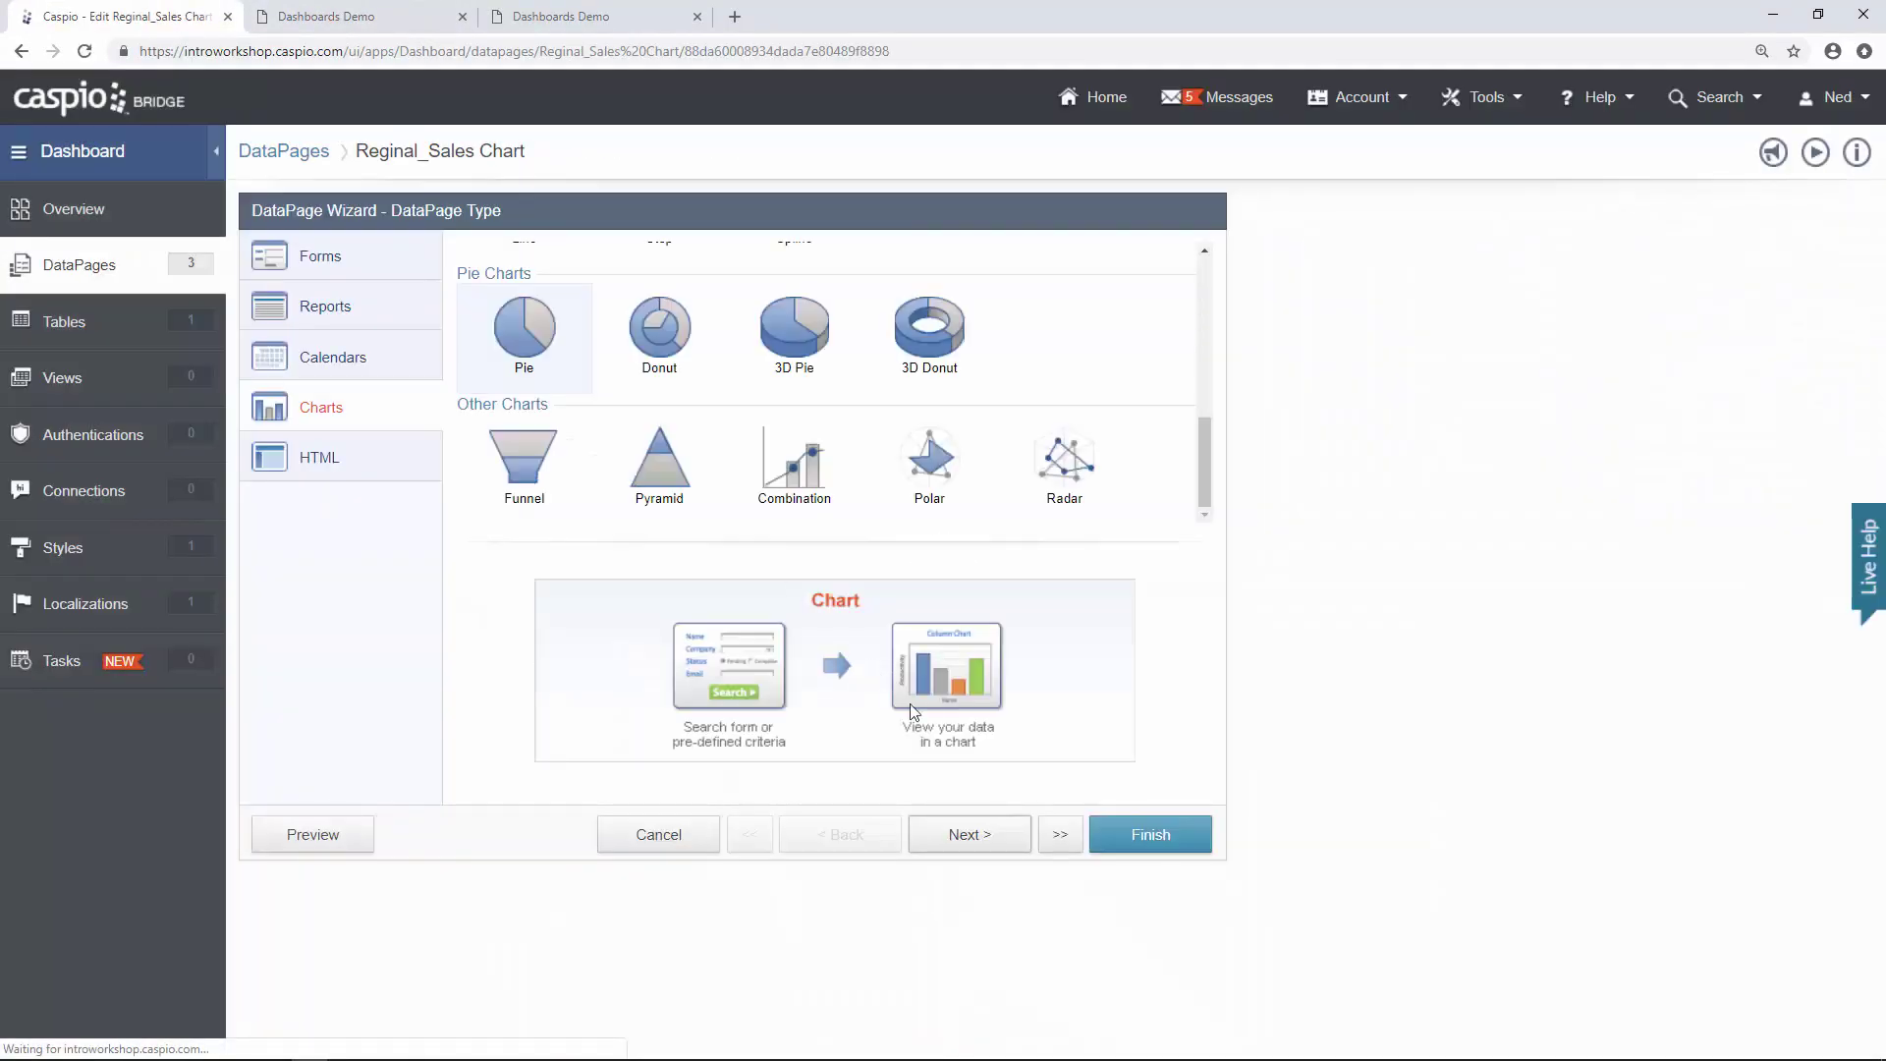
left_click(992, 837)
left_click(994, 837)
left_click(994, 837)
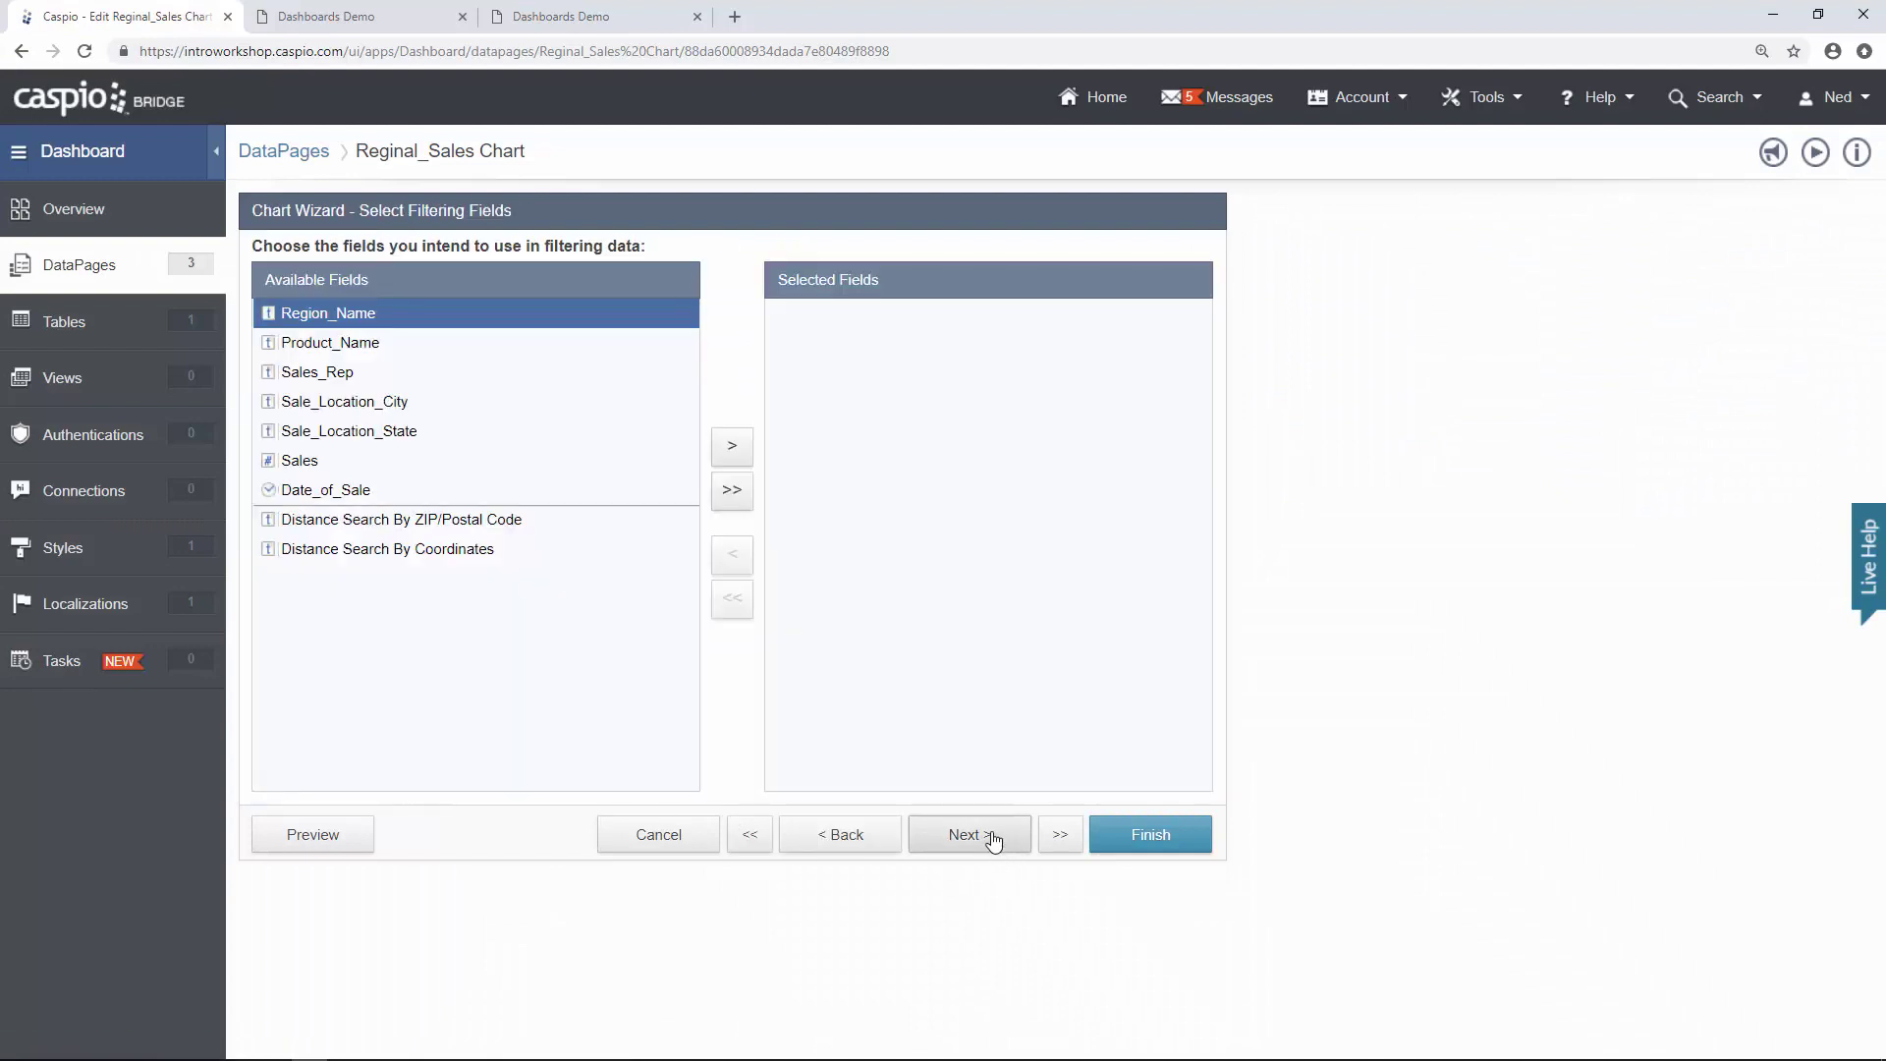
left_click(994, 837)
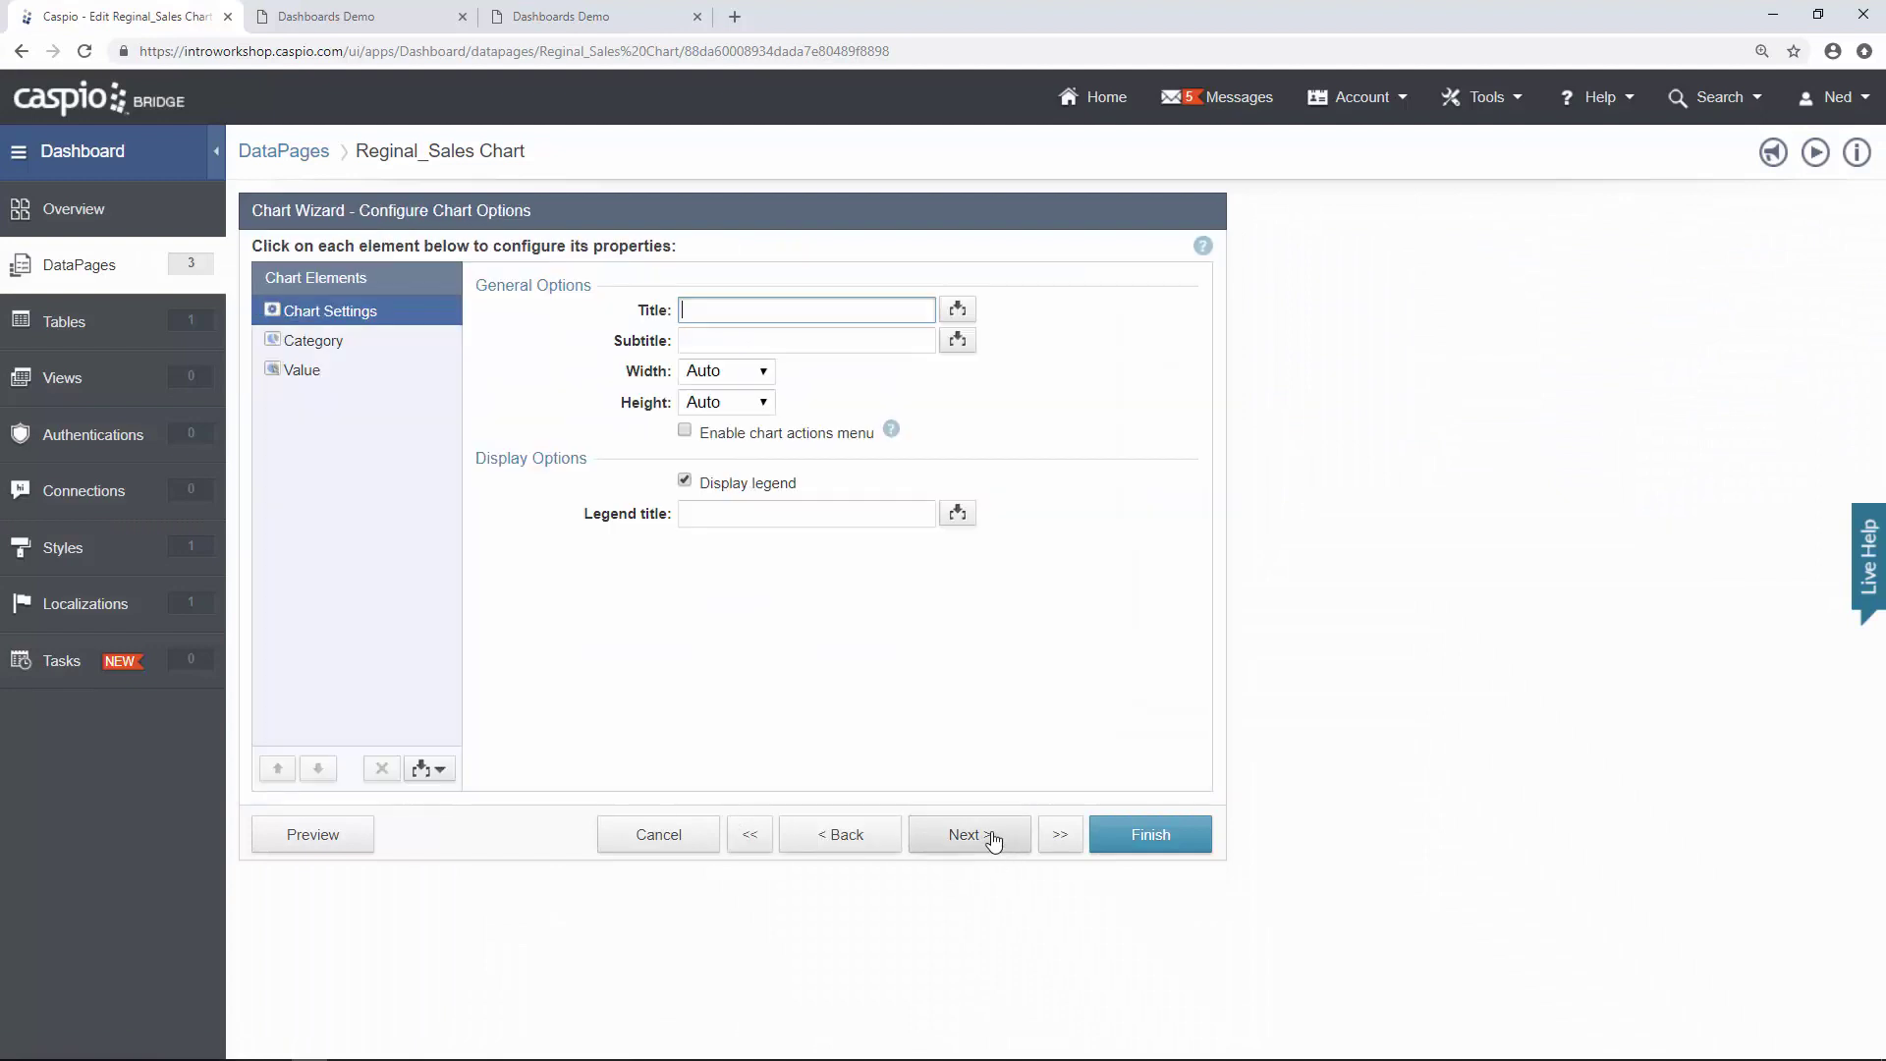
left_click(722, 405)
left_click(809, 401)
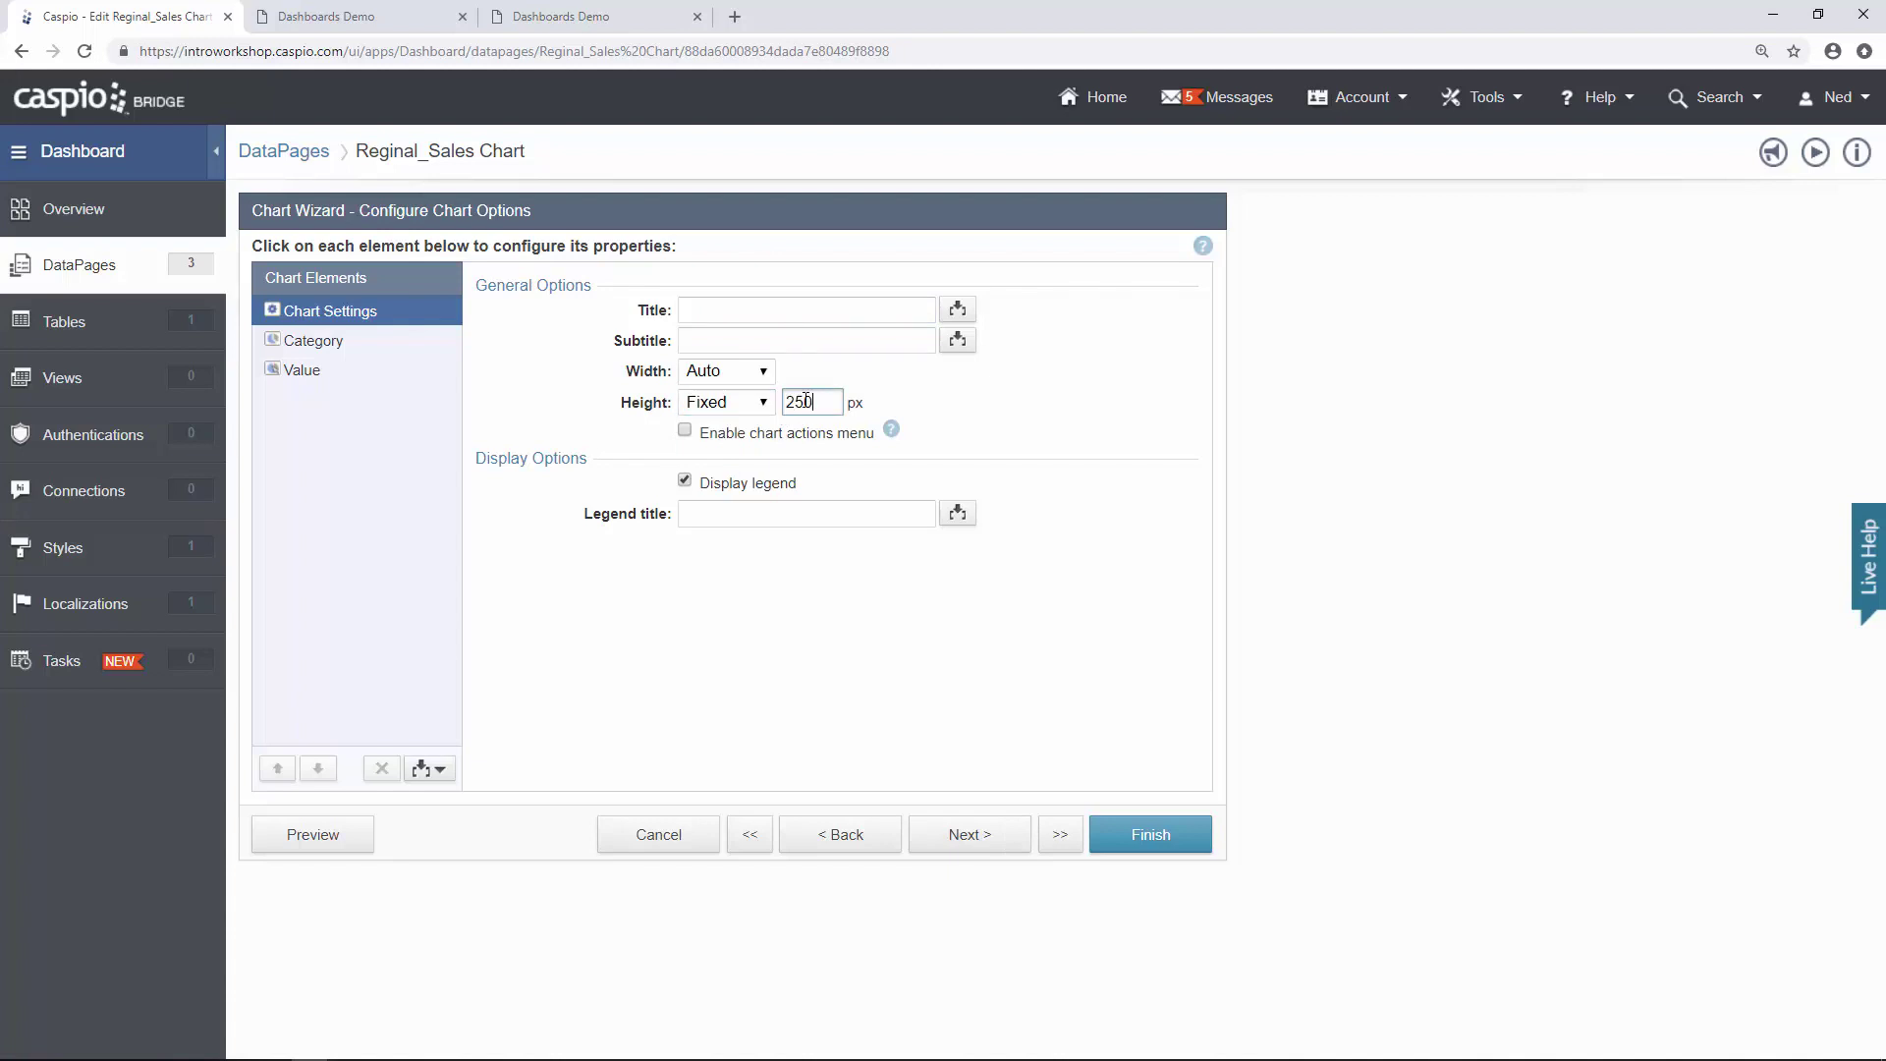
Set the chart's value label to DataTip and finish the DataPage.
left_click(297, 370)
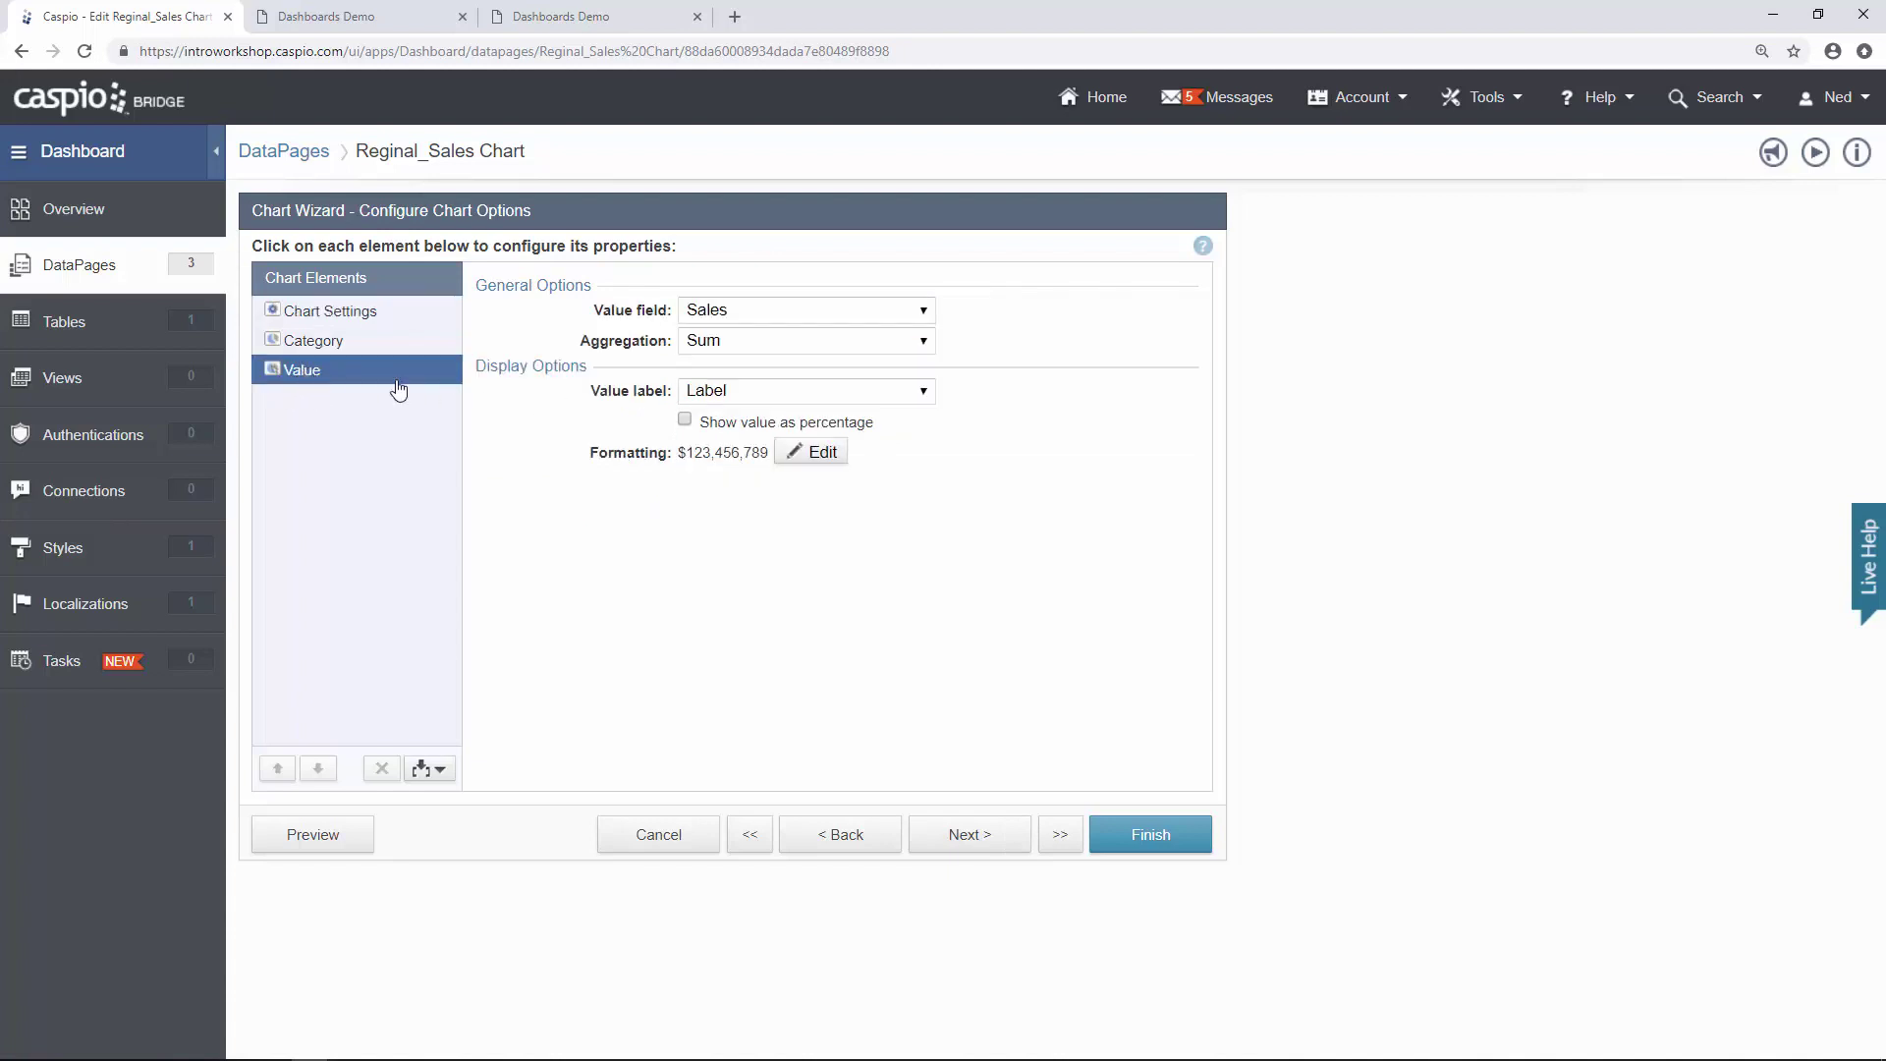
left_click(727, 396)
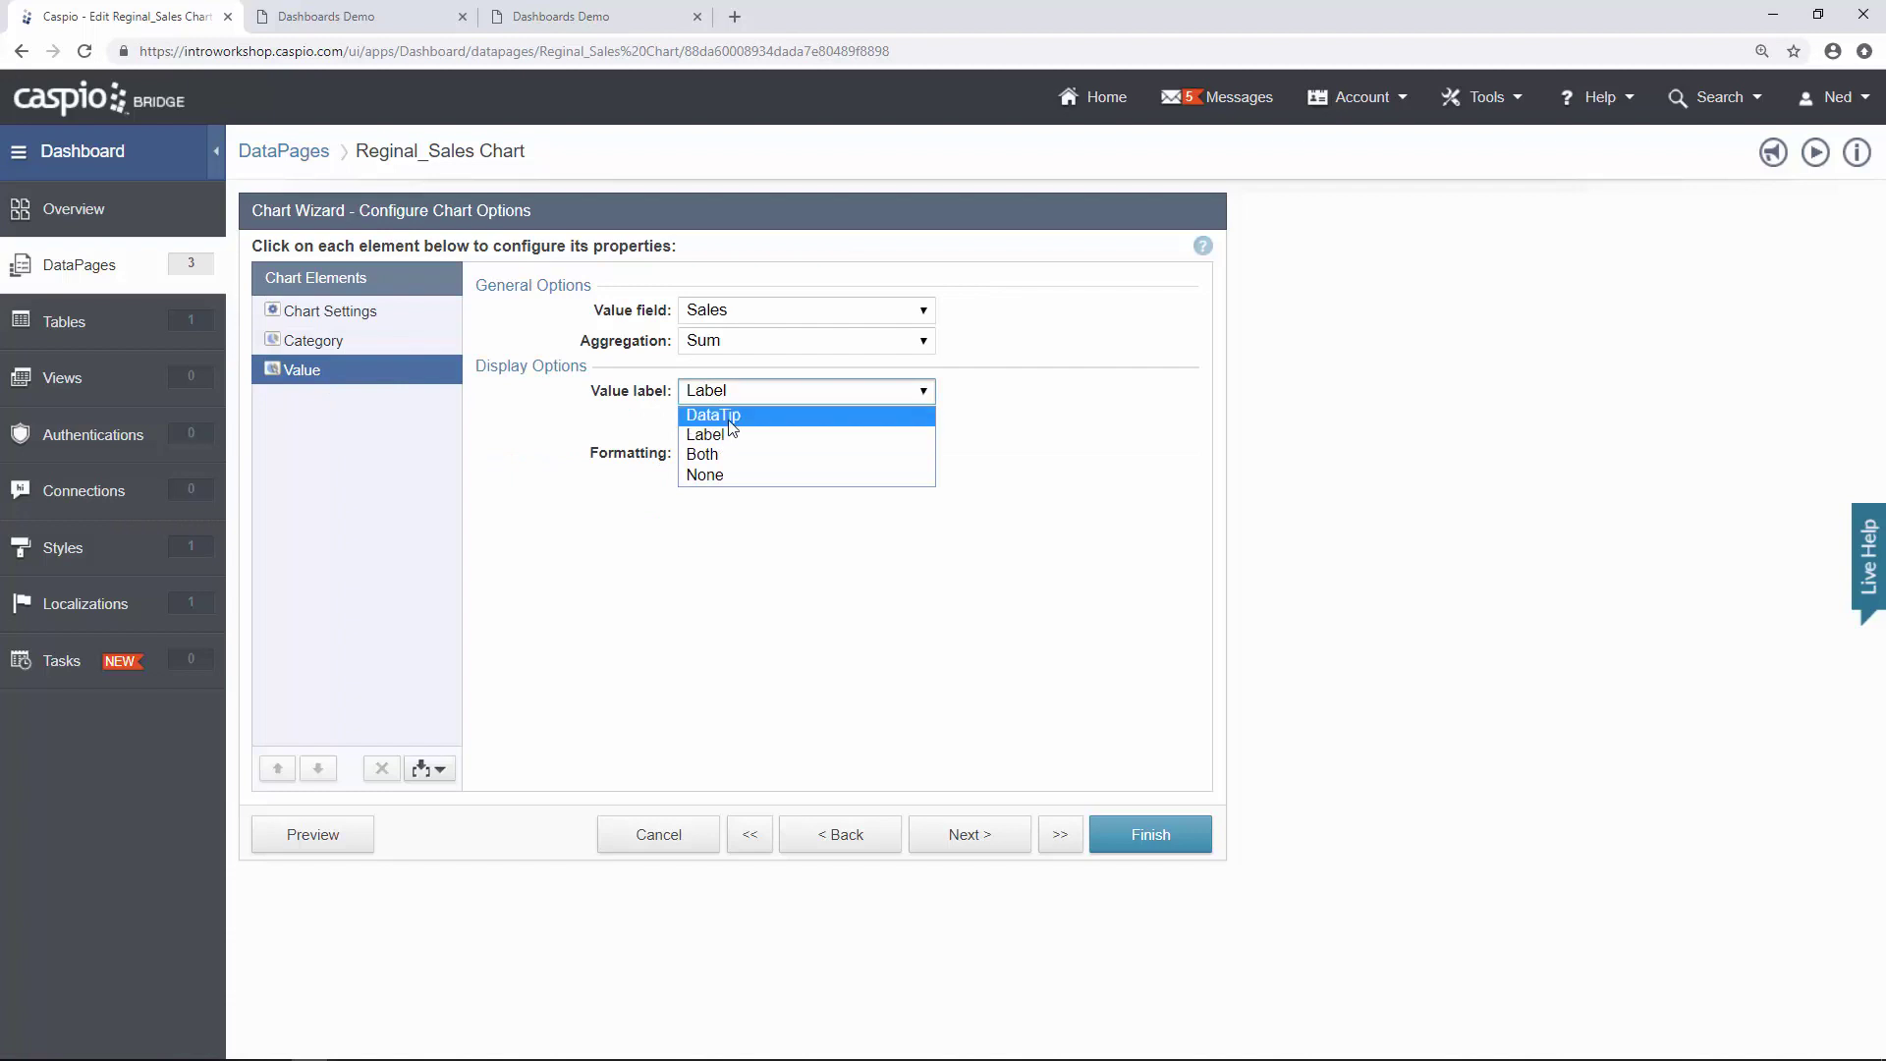
left_click(732, 416)
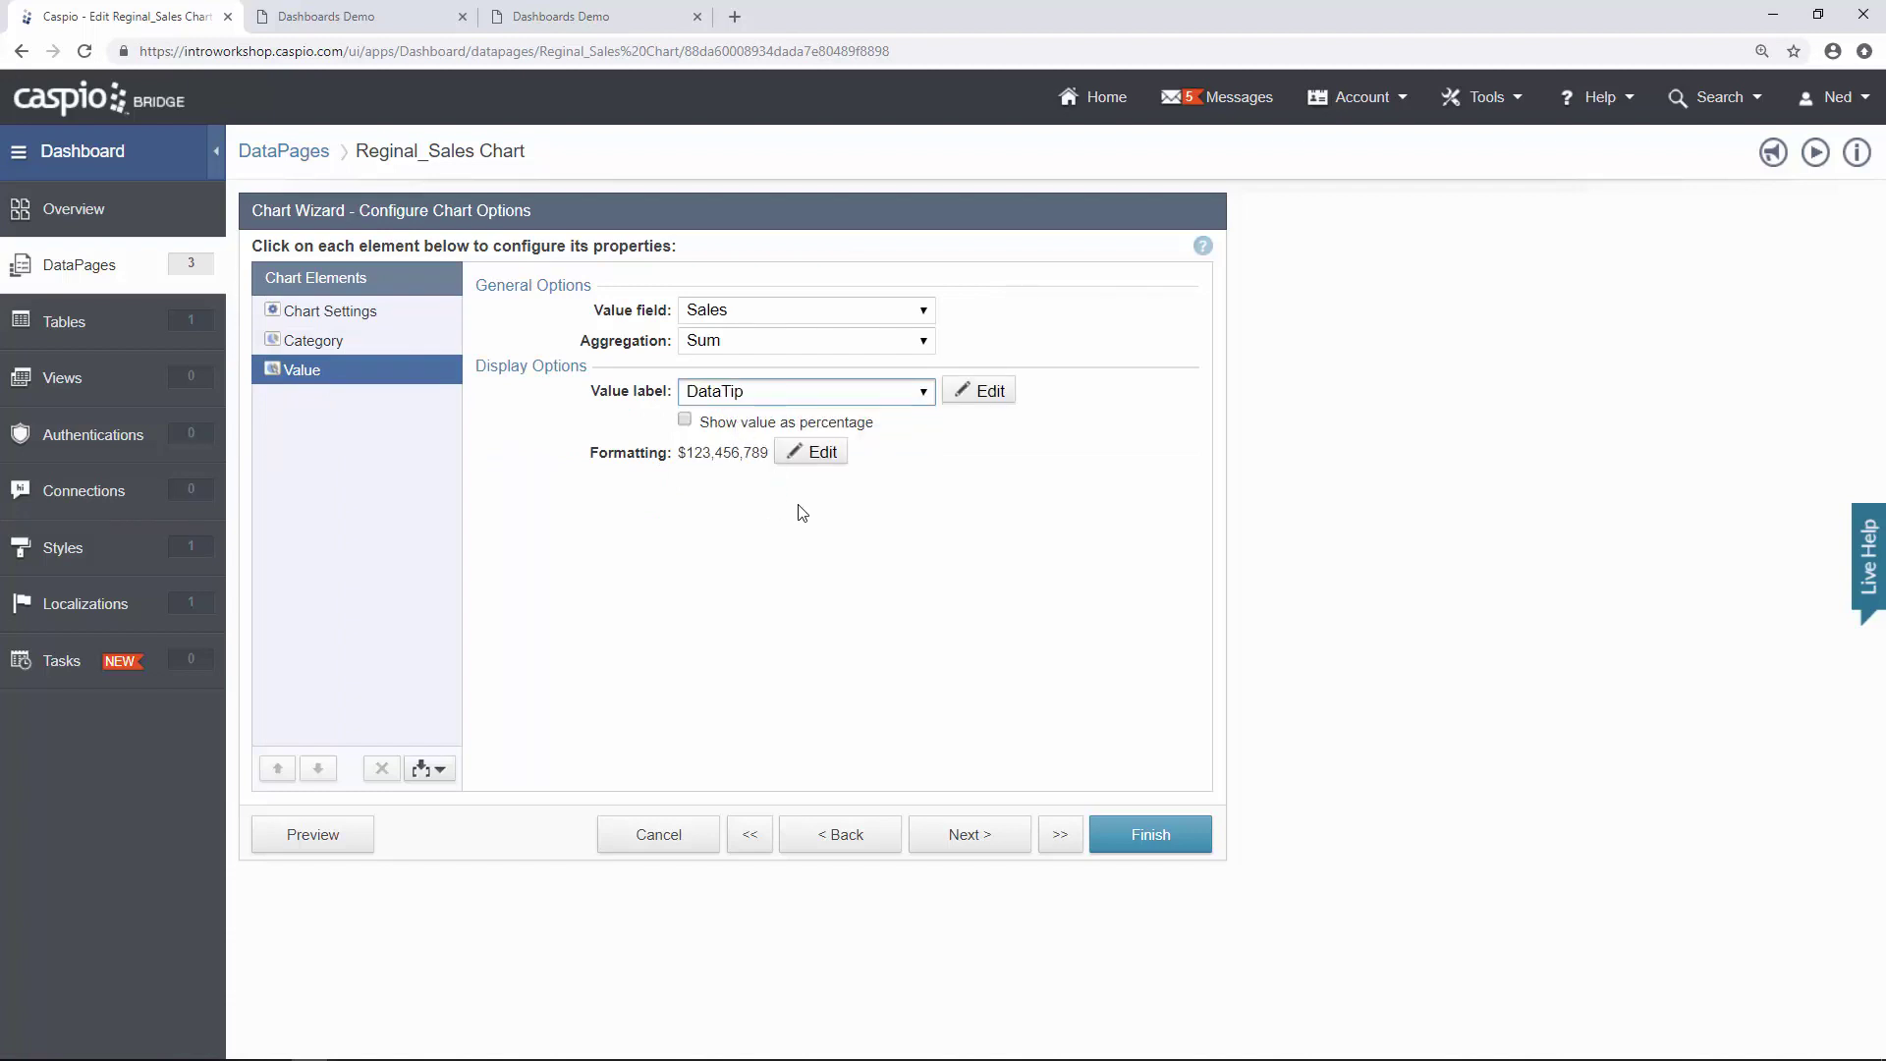
left_click(1119, 816)
Reload the demo dashboard, inspect the Eastern and West slices of the Sales by Region pie chart, and hide the West slice.
left_click(561, 17)
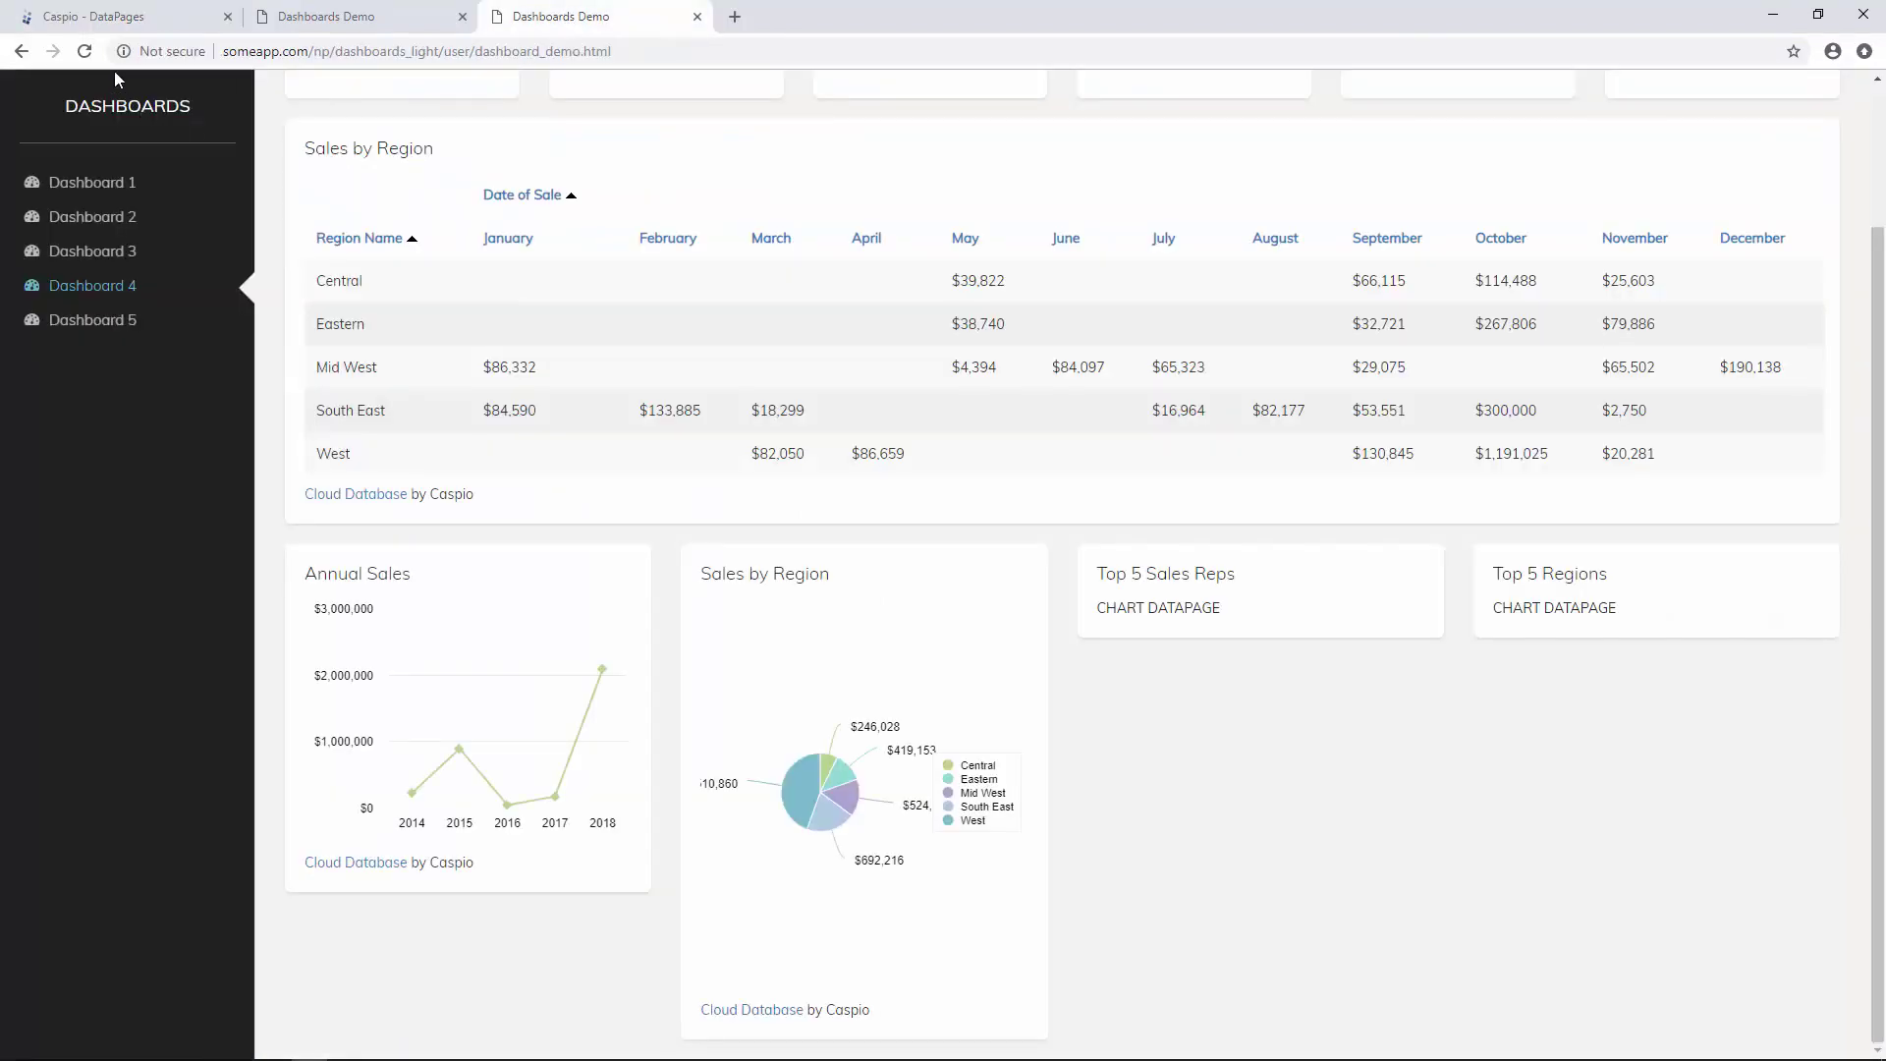
left_click(85, 51)
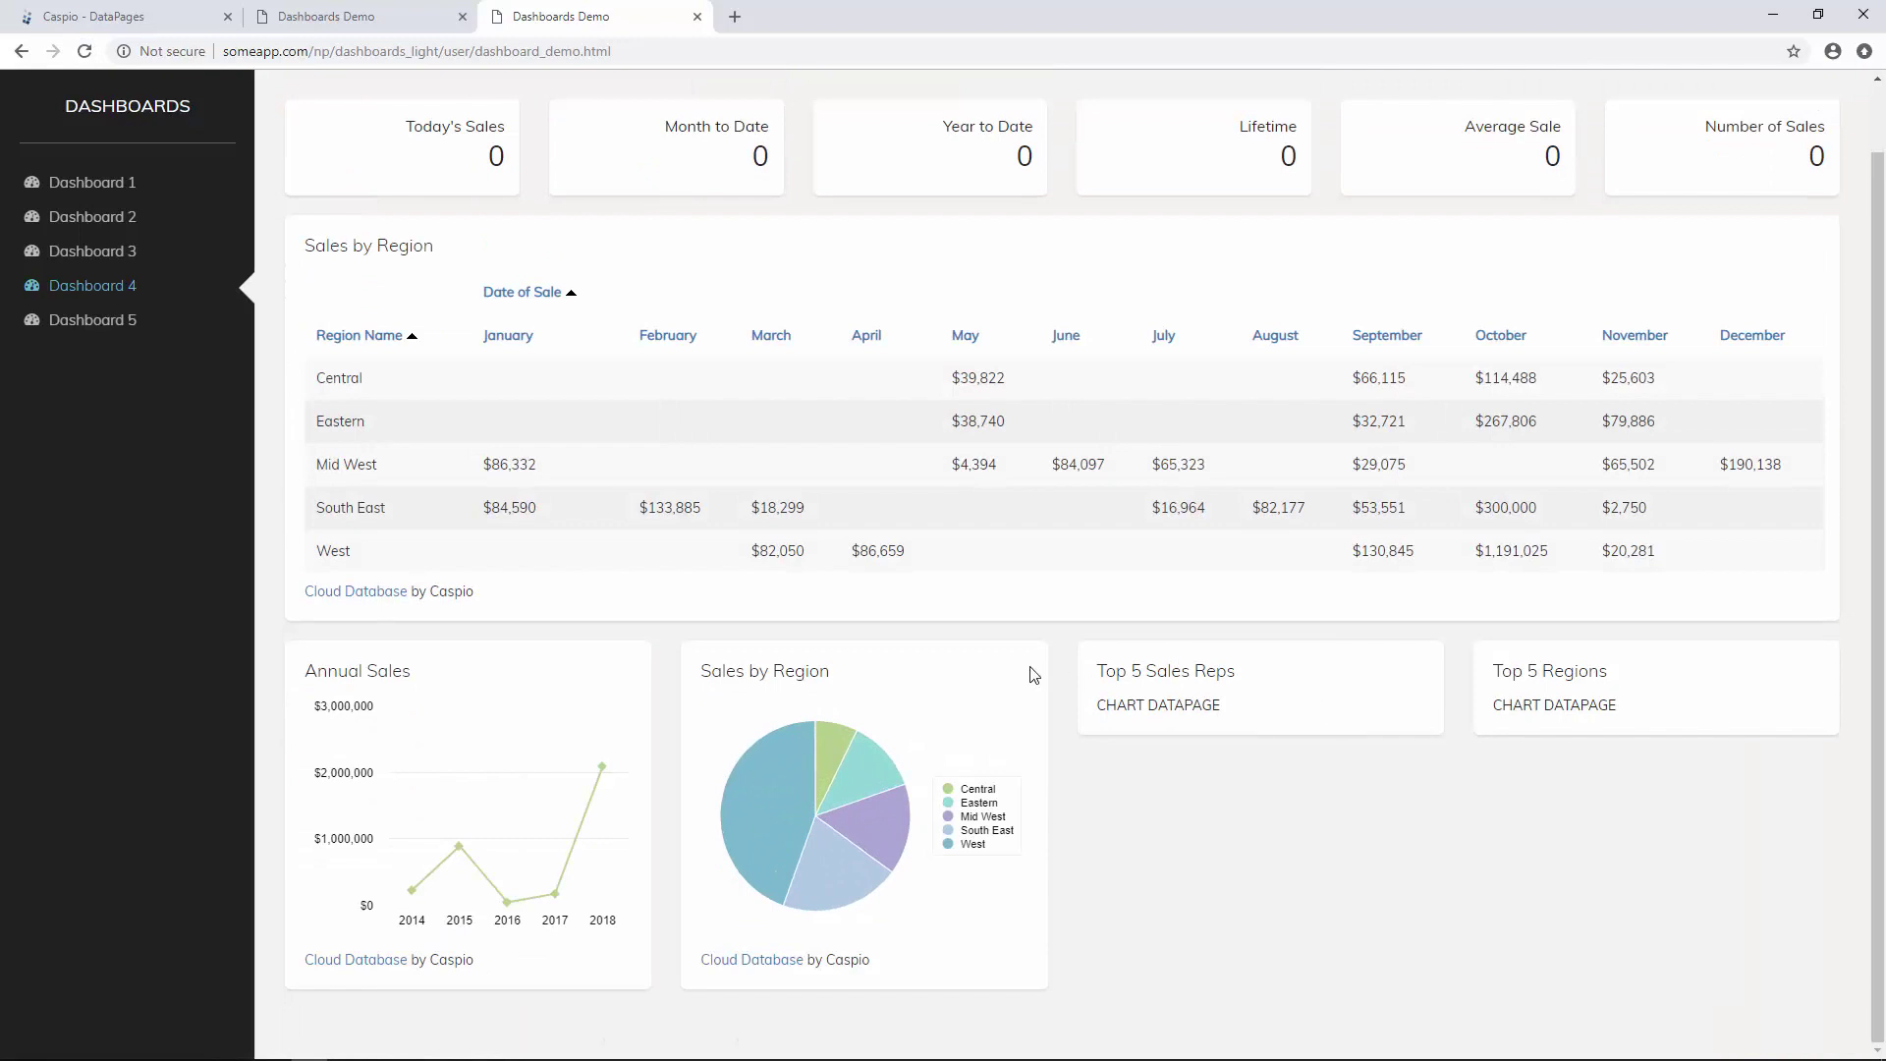
mouse_move(868, 767)
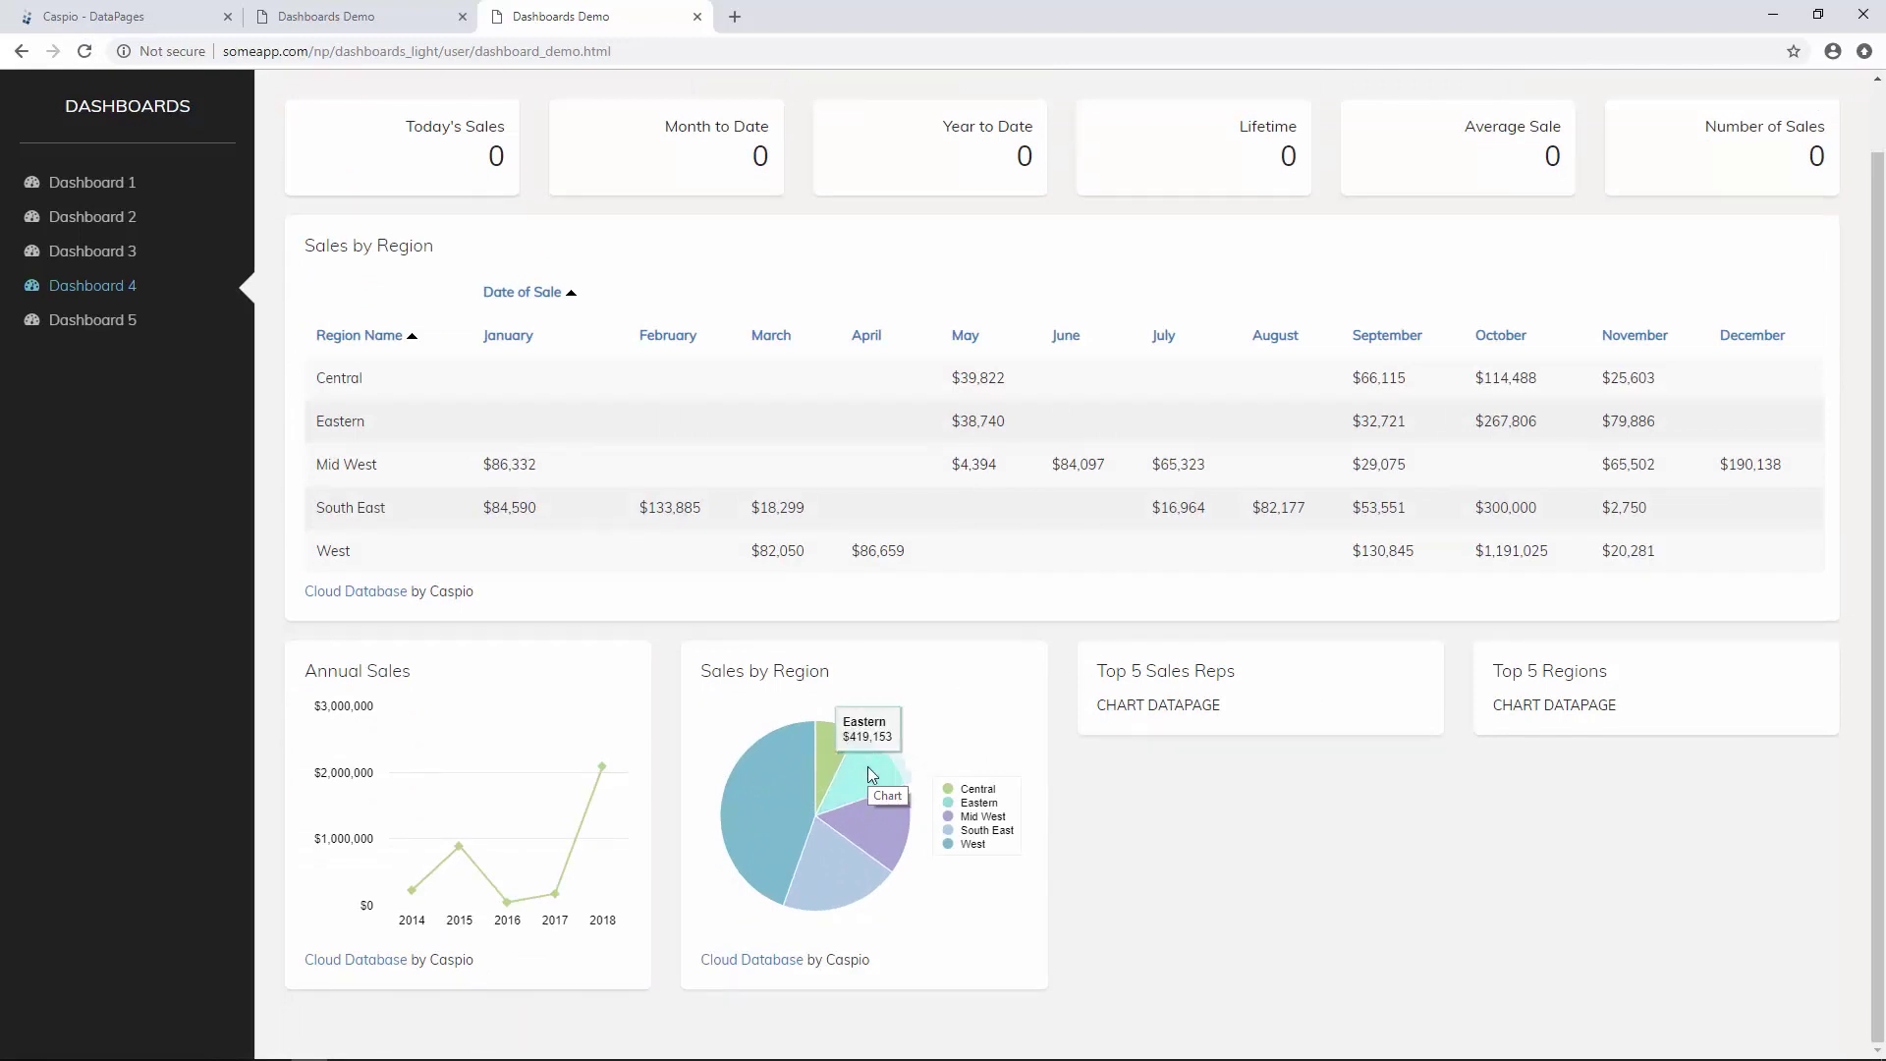
mouse_move(798, 753)
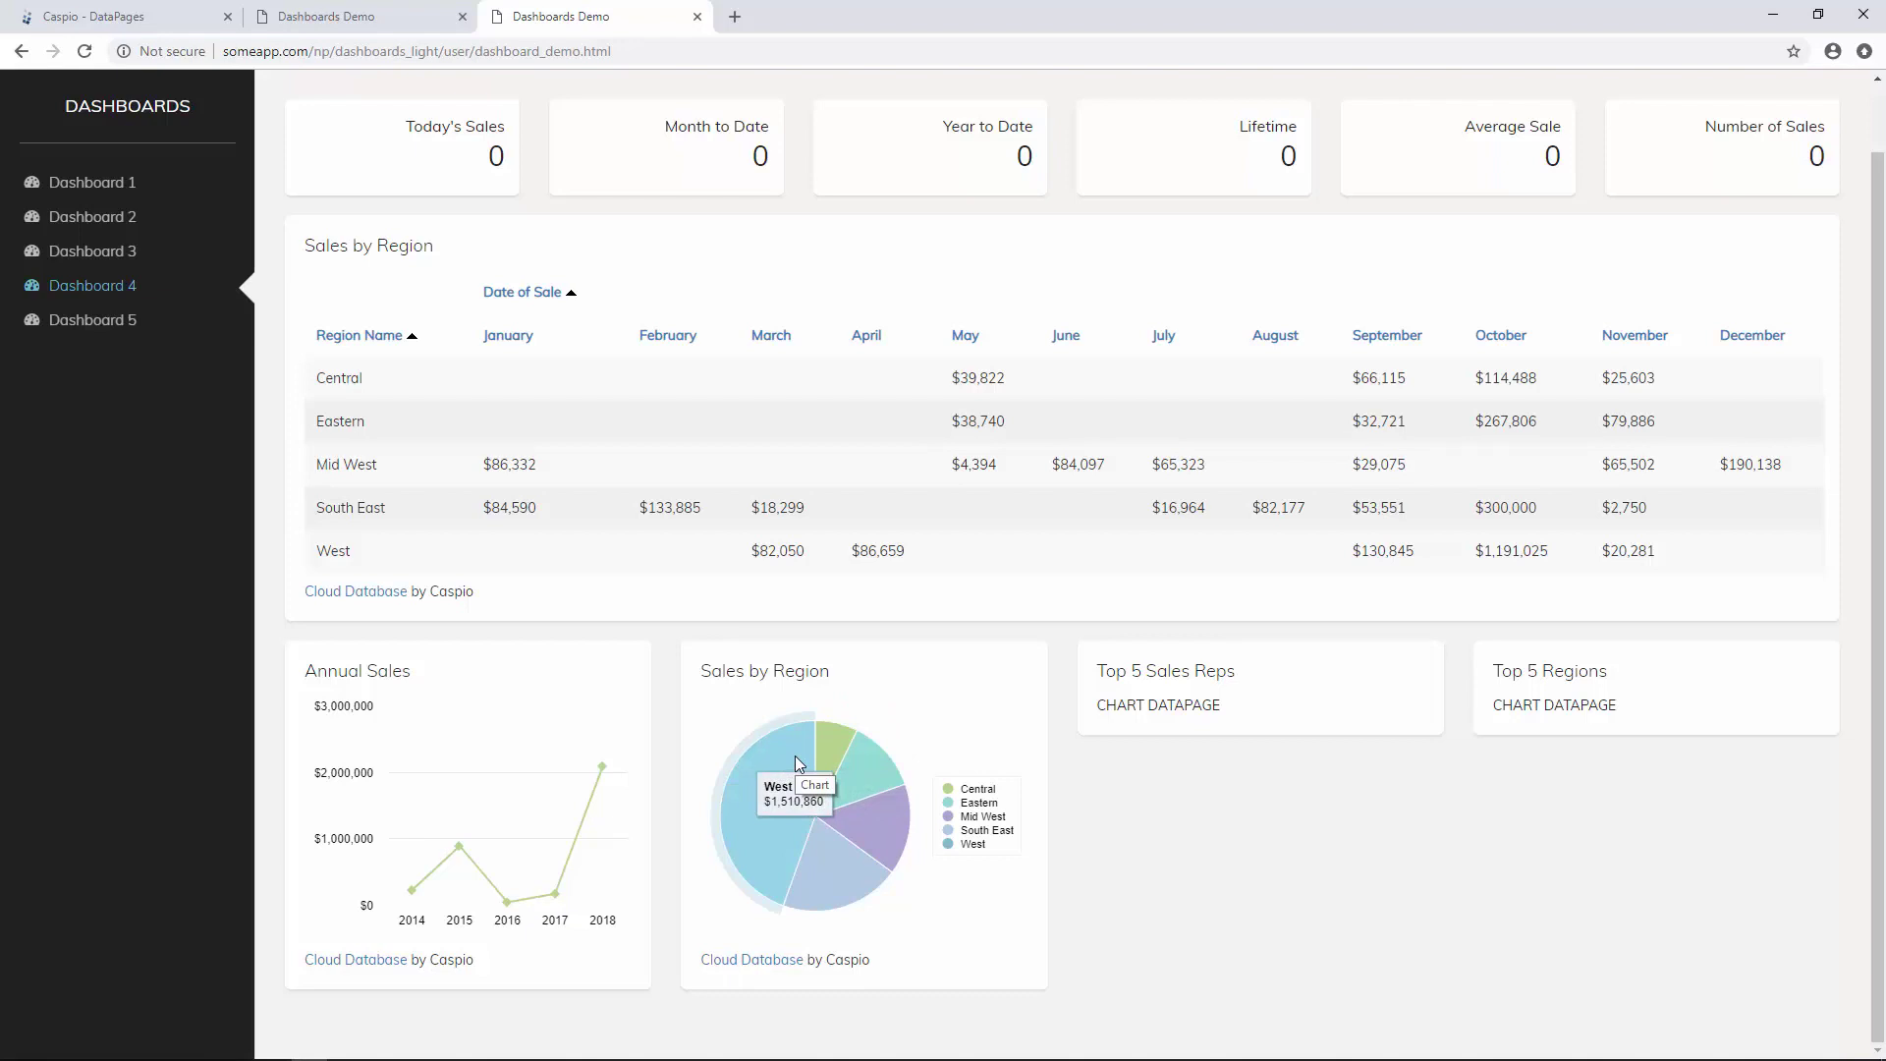
left_click(973, 845)
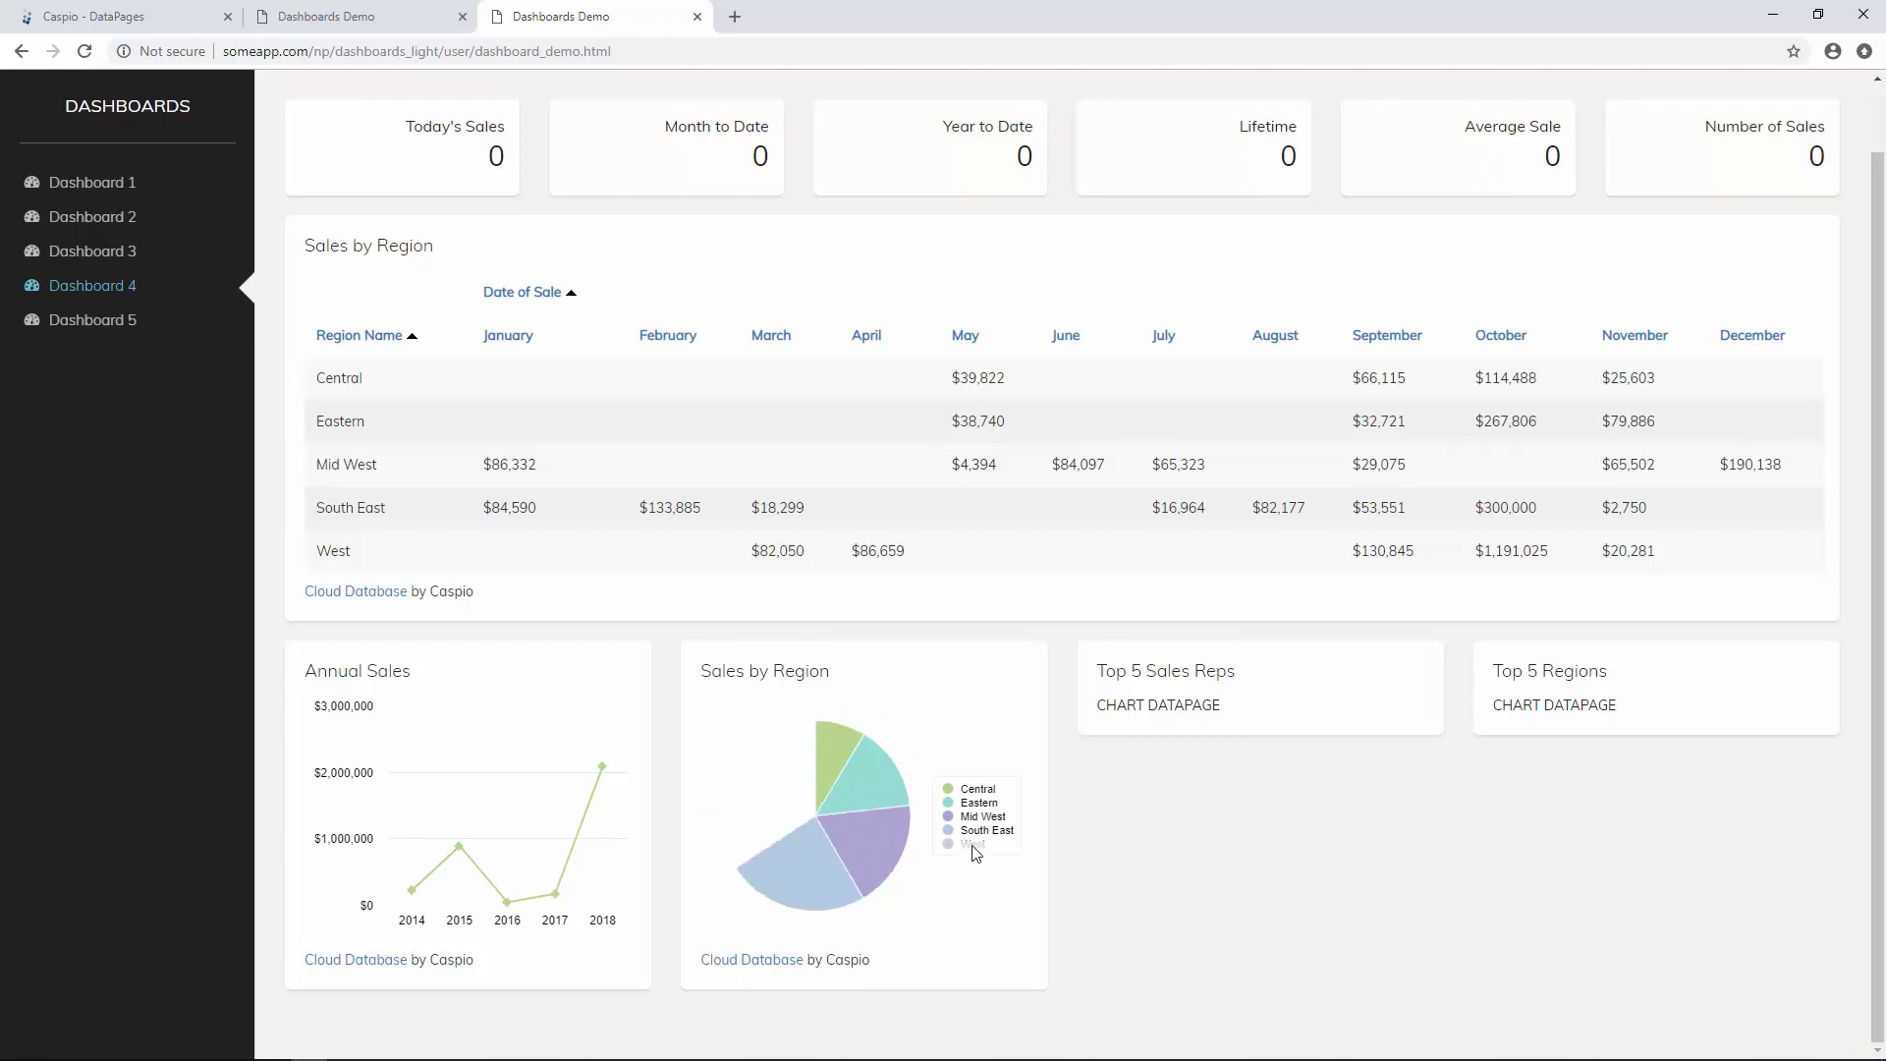
Toggle slices of the Sales by Region pie chart, restore them all, and view the finished dashboard's Top 5 Sales Reps chart.
left_click(980, 831)
left_click(982, 819)
left_click(981, 817)
left_click(986, 831)
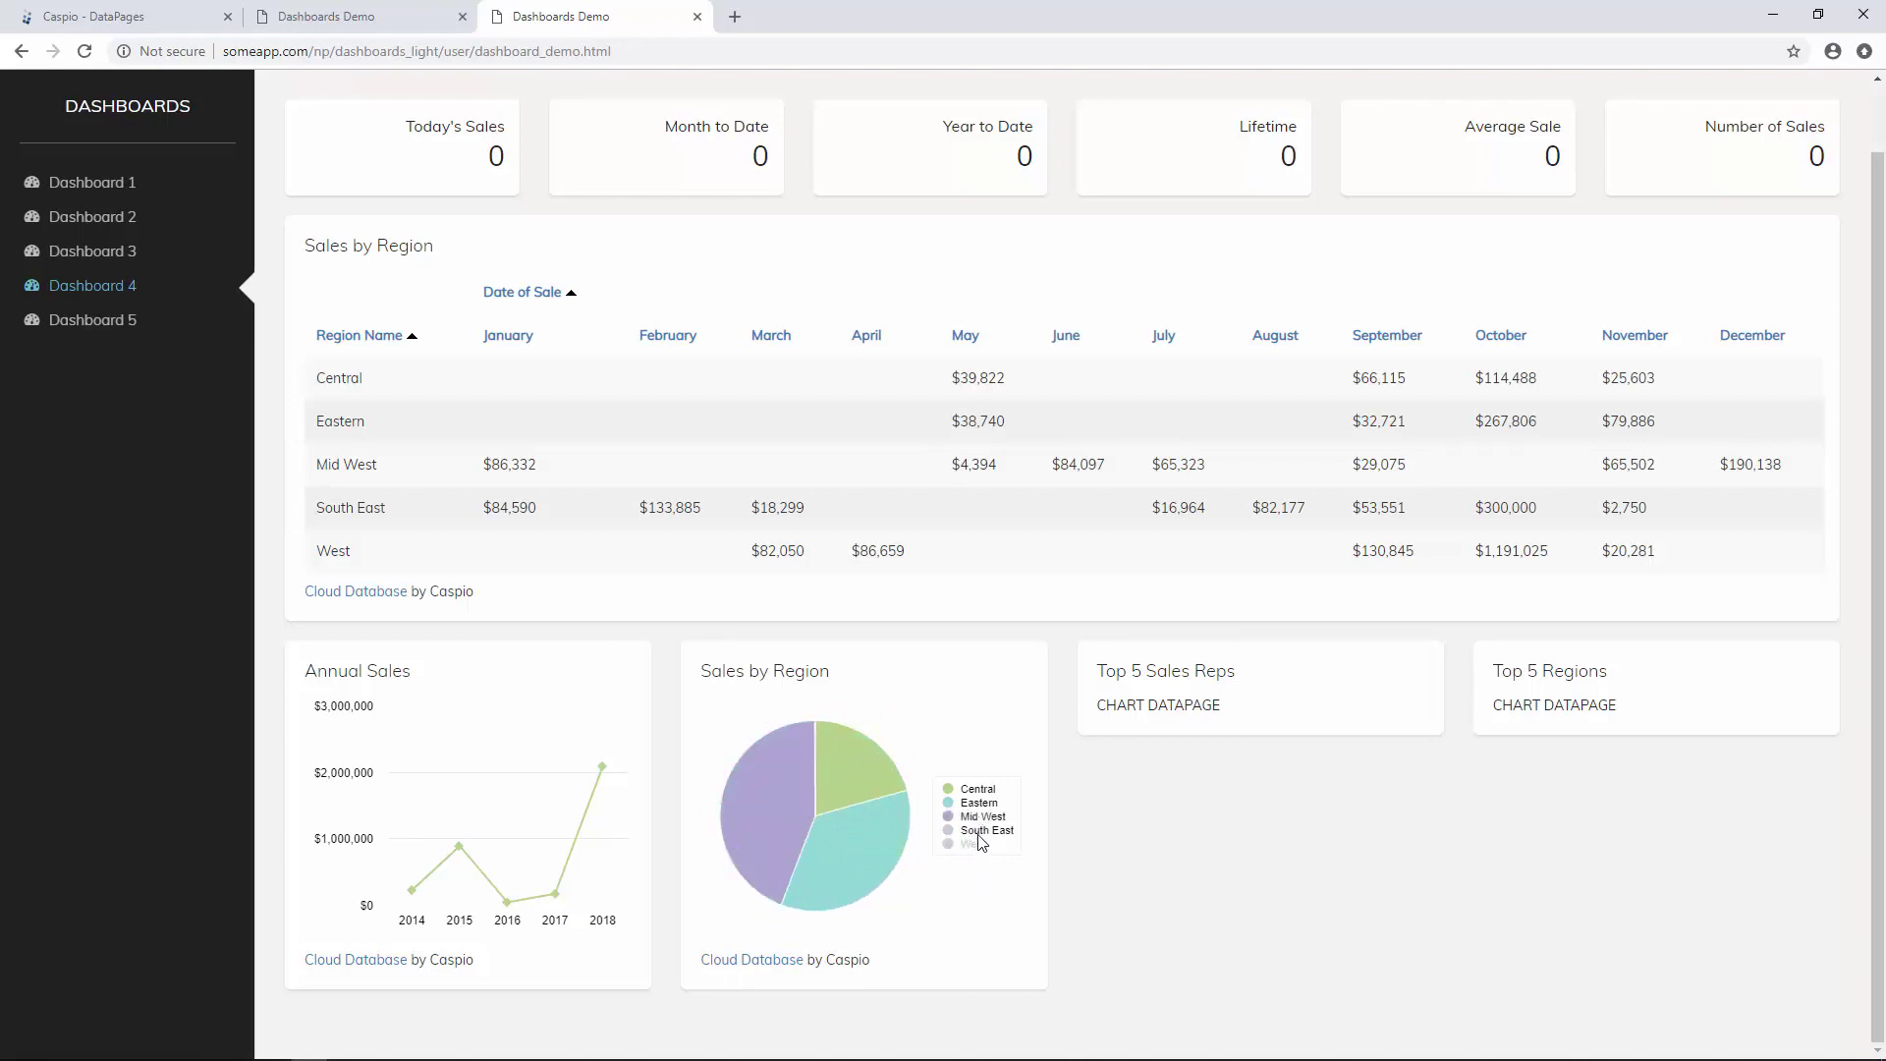
left_click(973, 845)
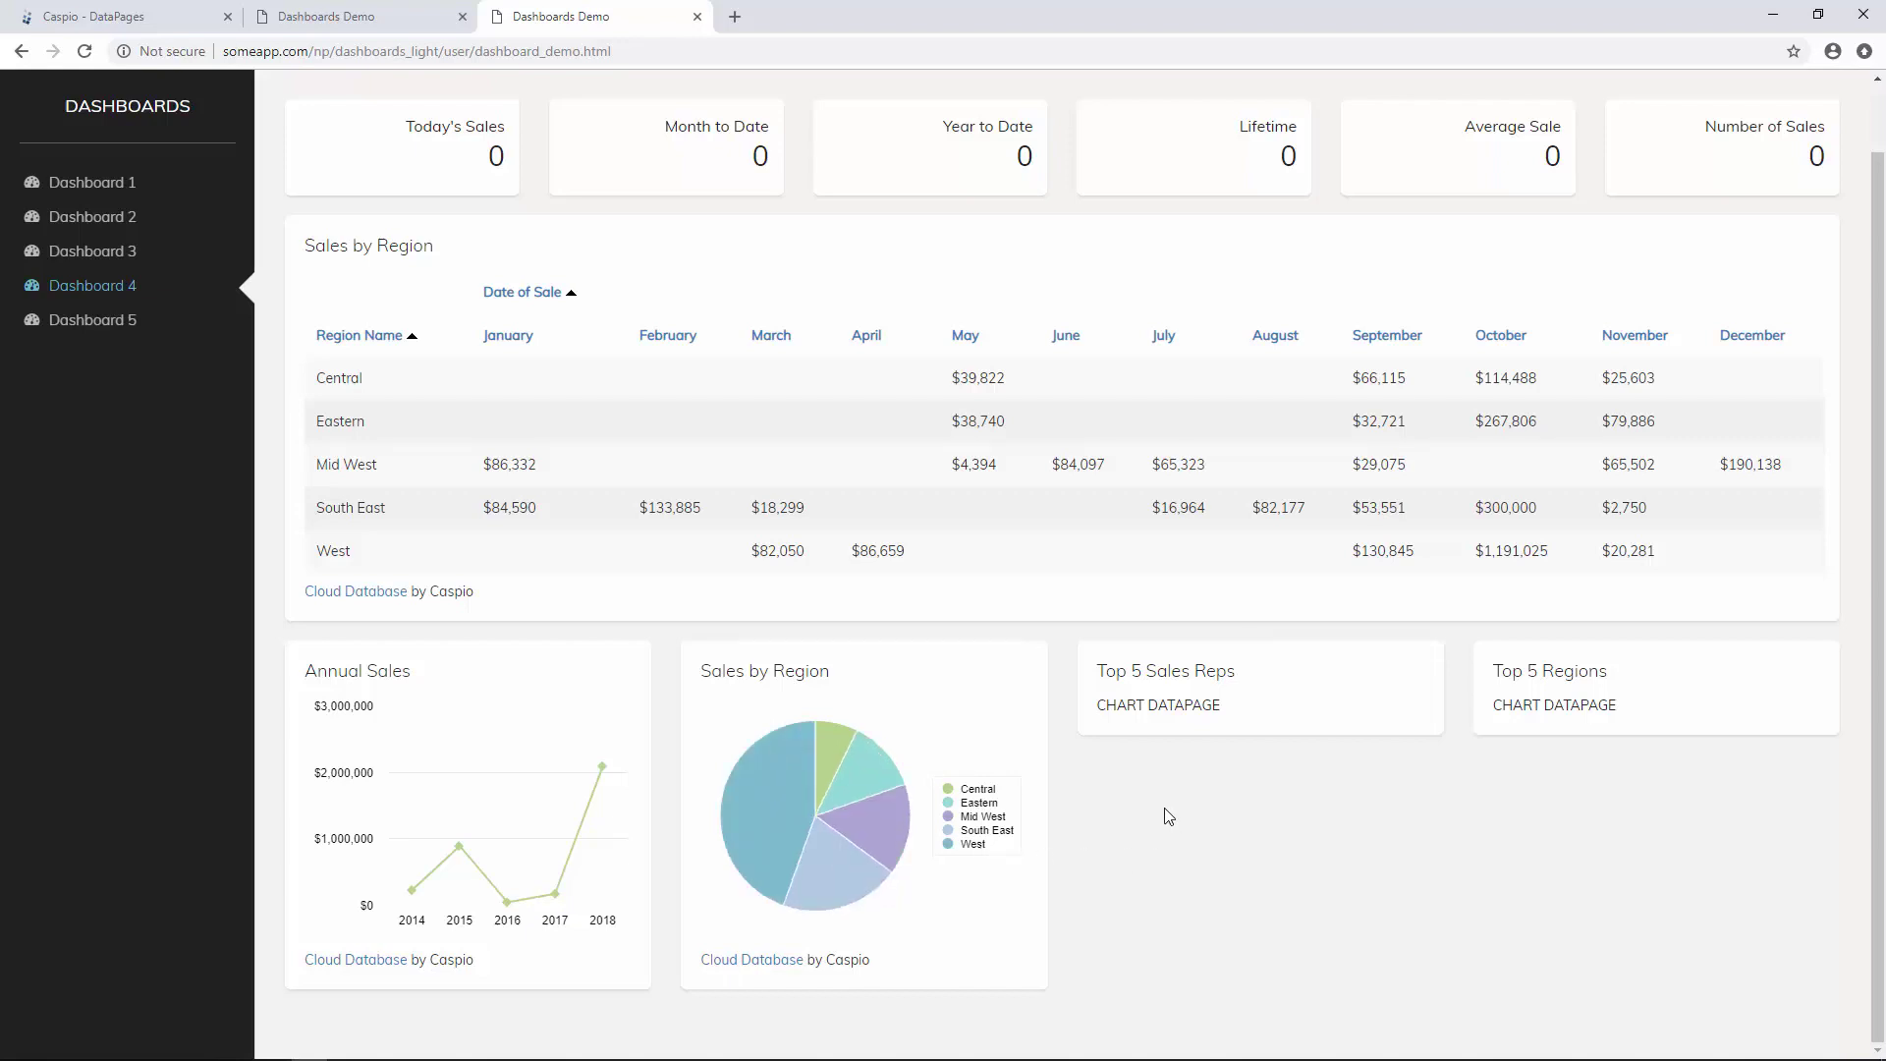
left_click(393, 22)
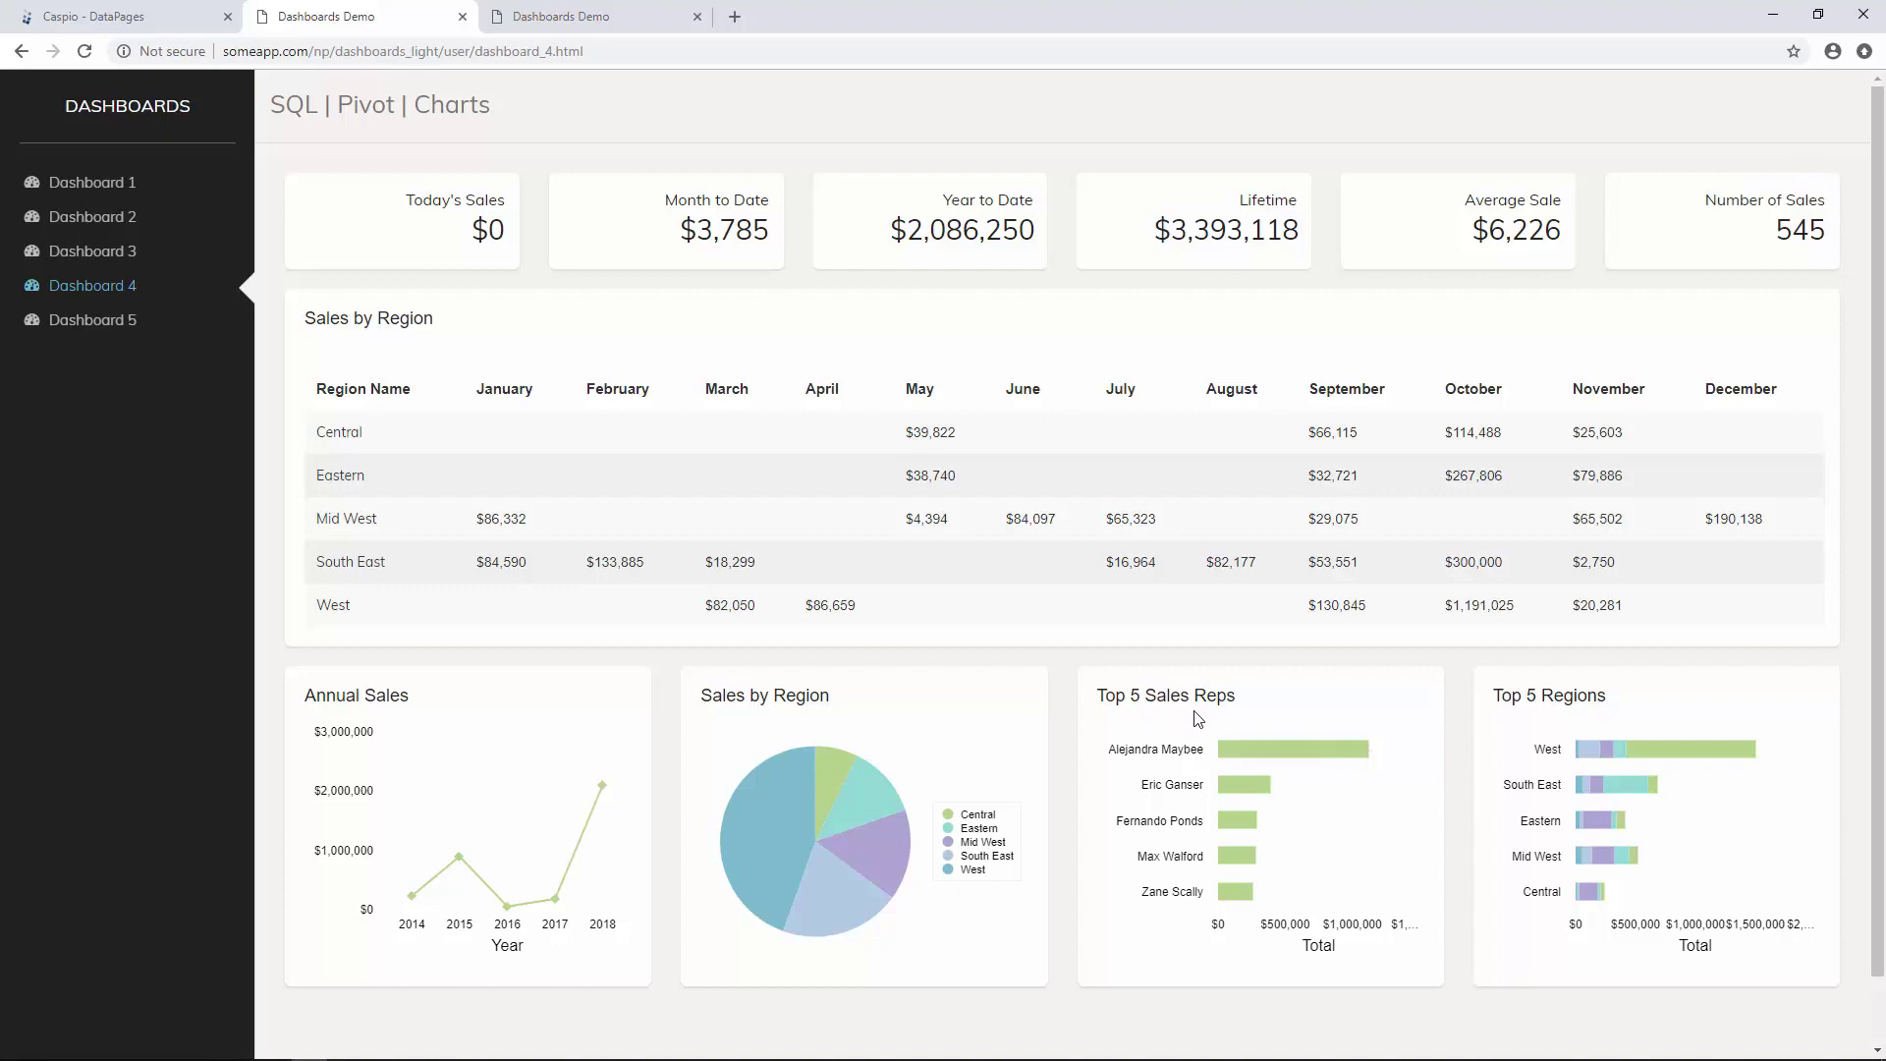
Return to the Caspio DataPages list and start a new Bar chart DataPage.
left_click(185, 31)
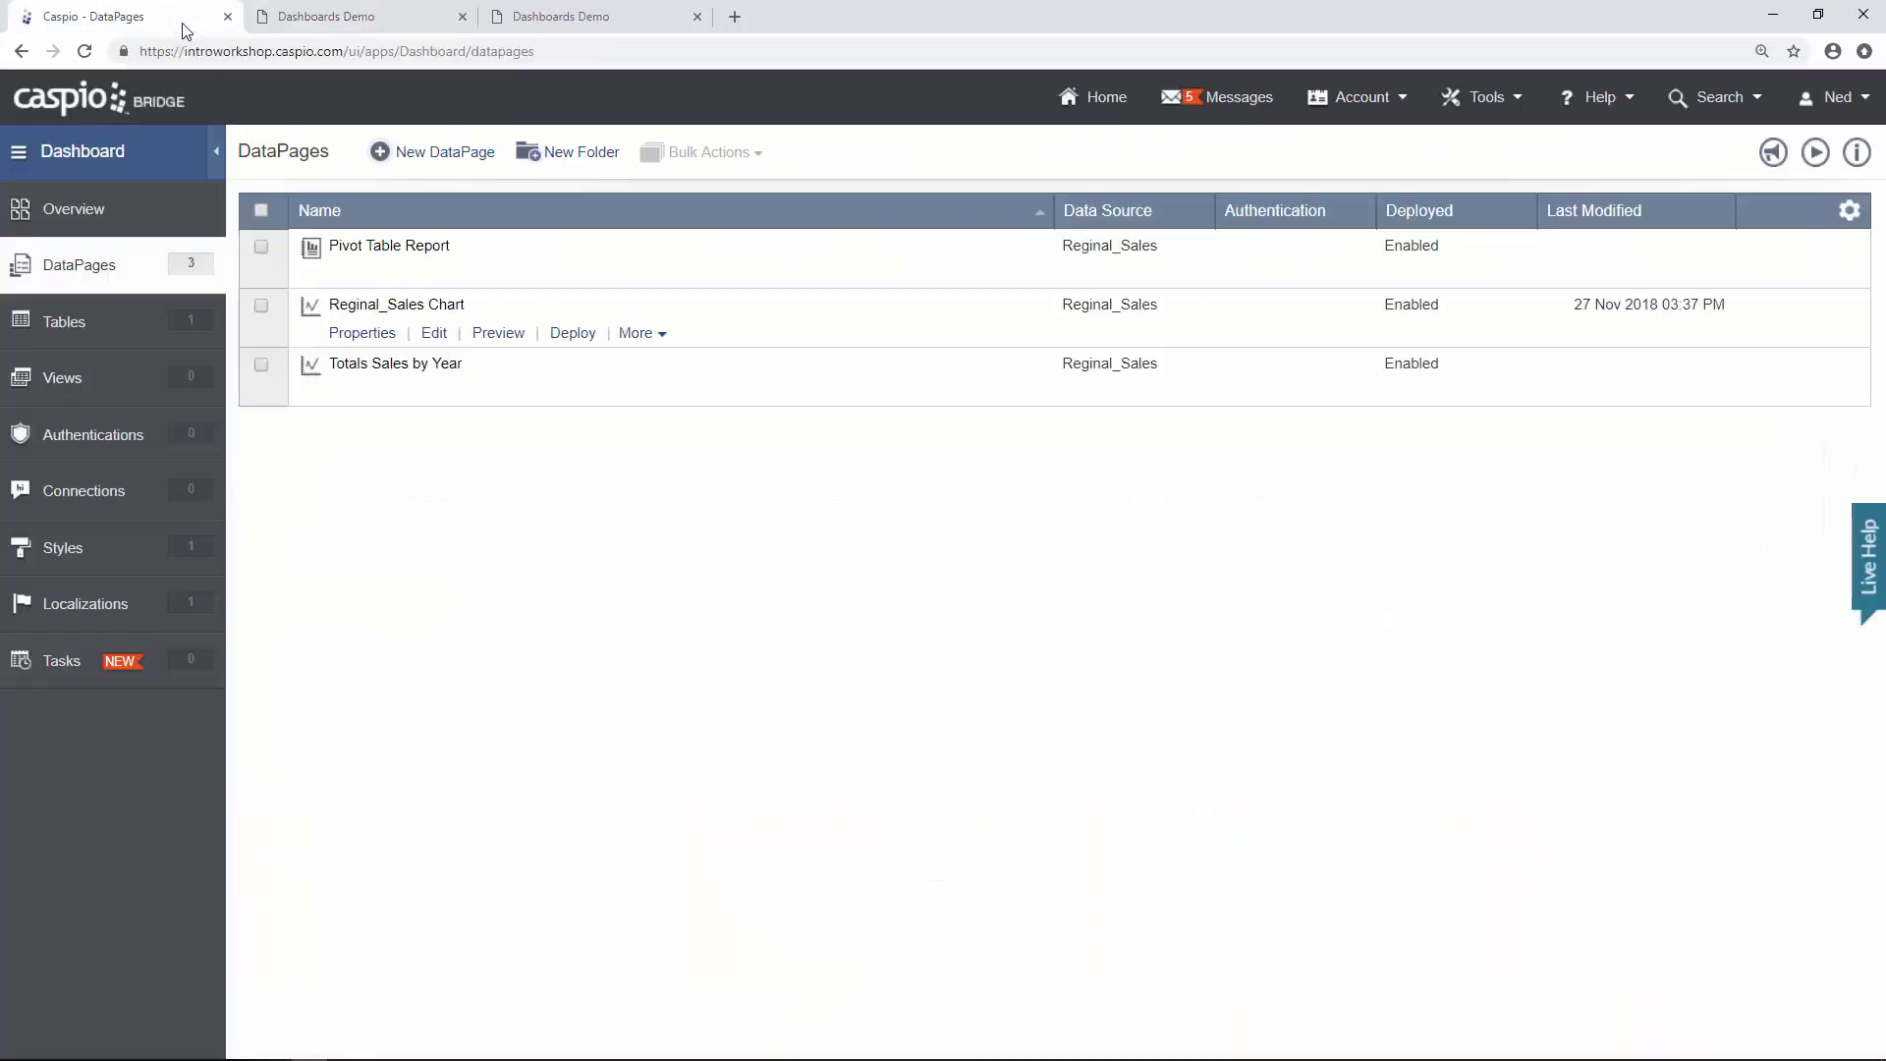
left_click(454, 153)
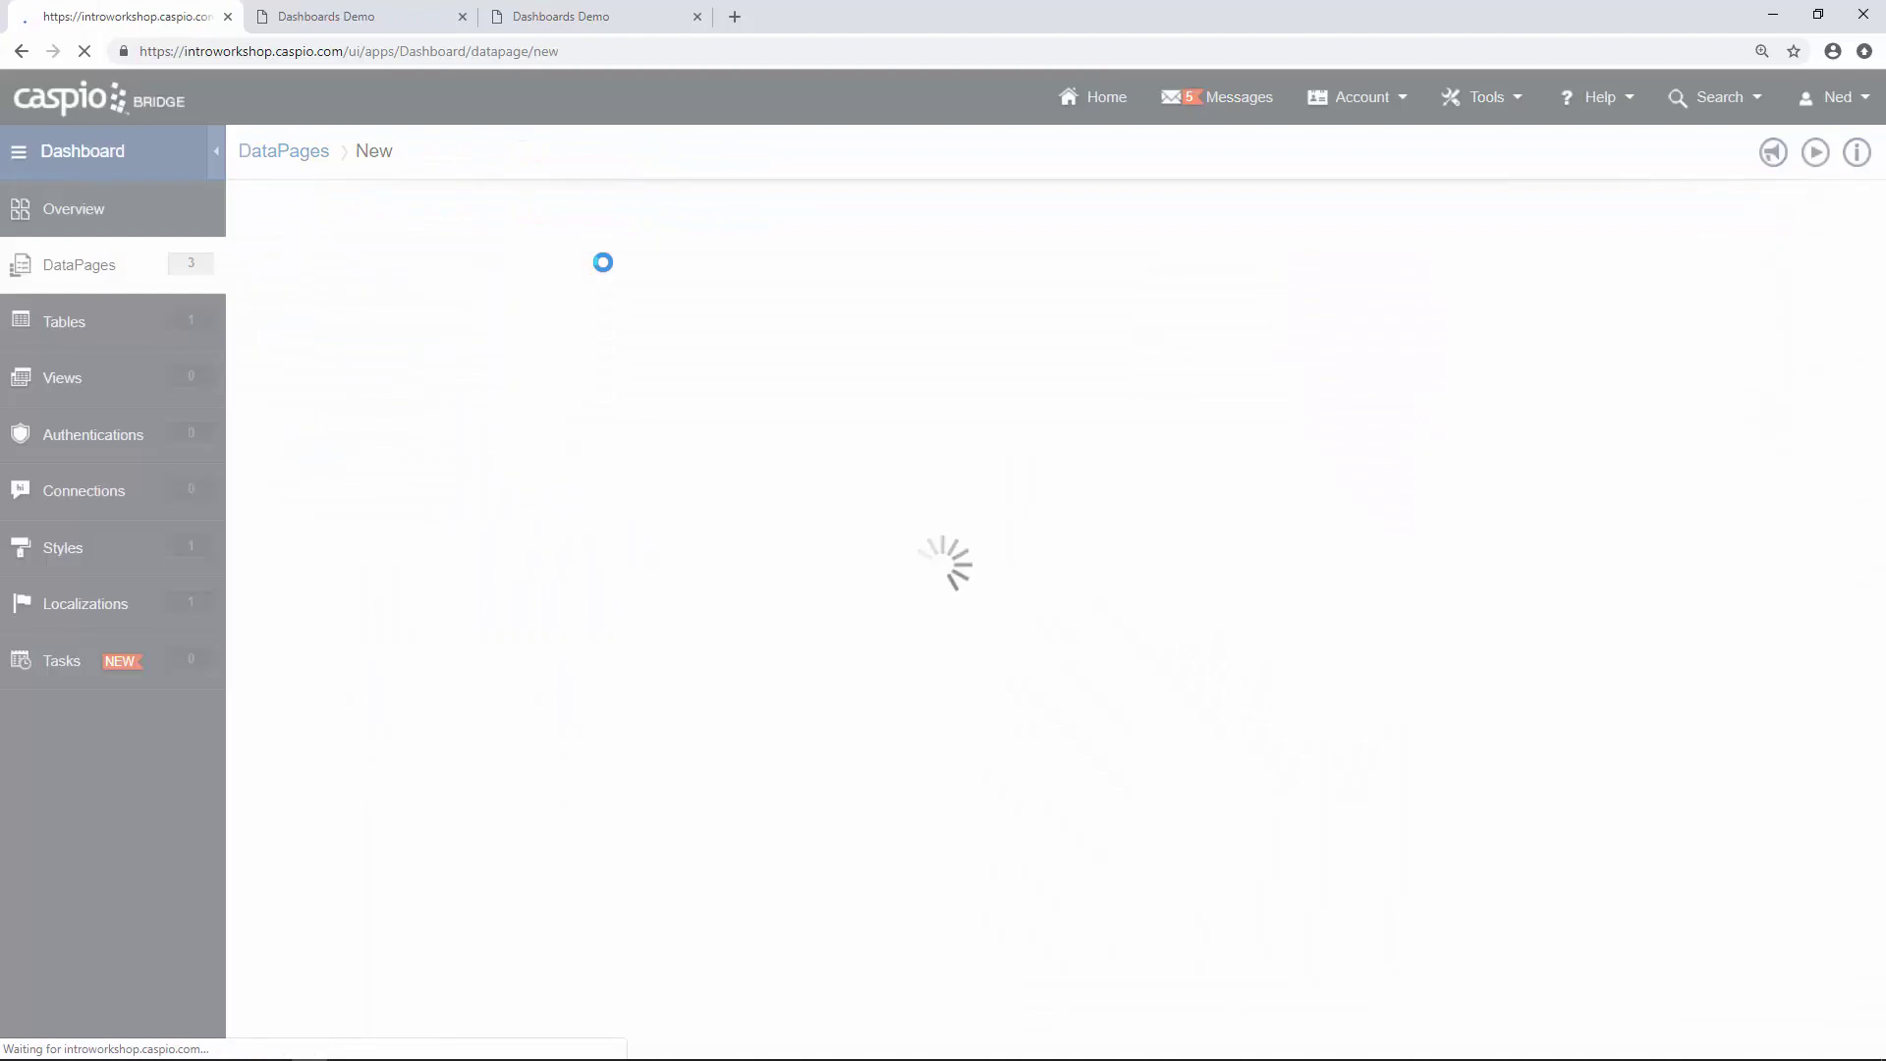
left_click(378, 419)
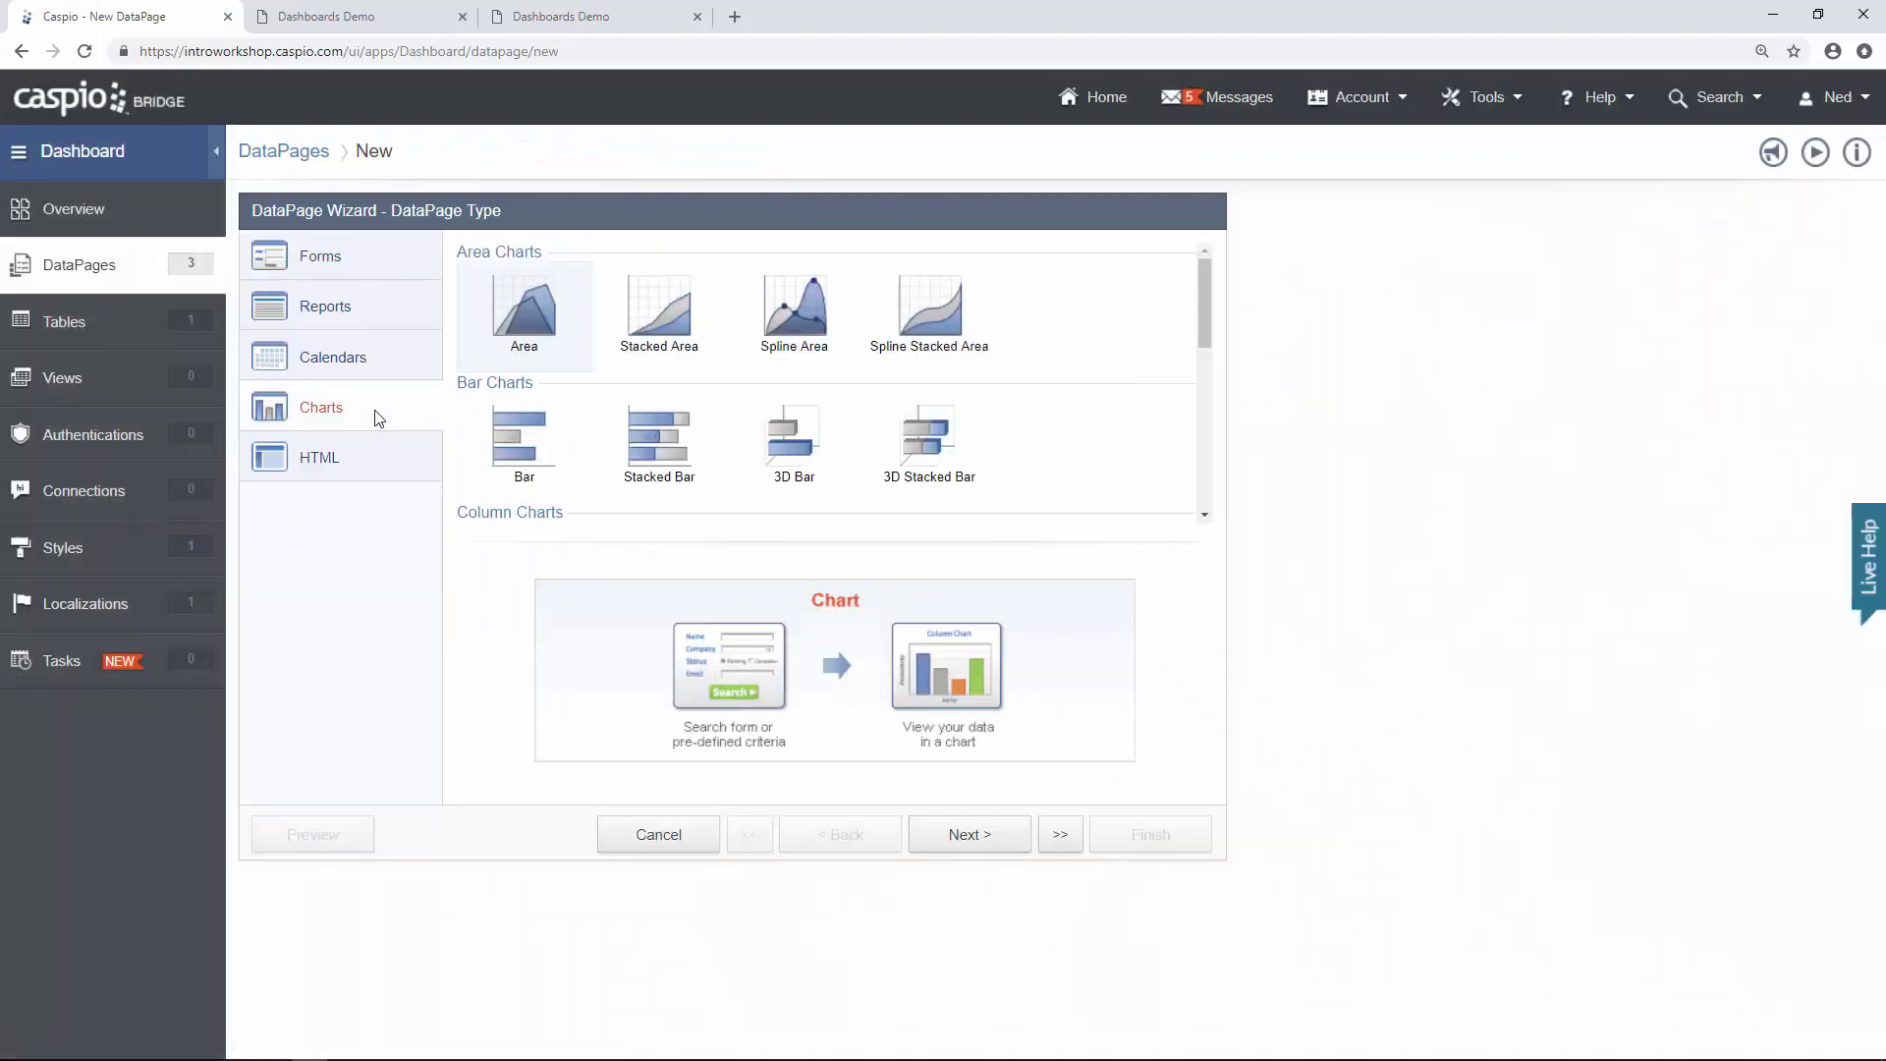
left_click(493, 439)
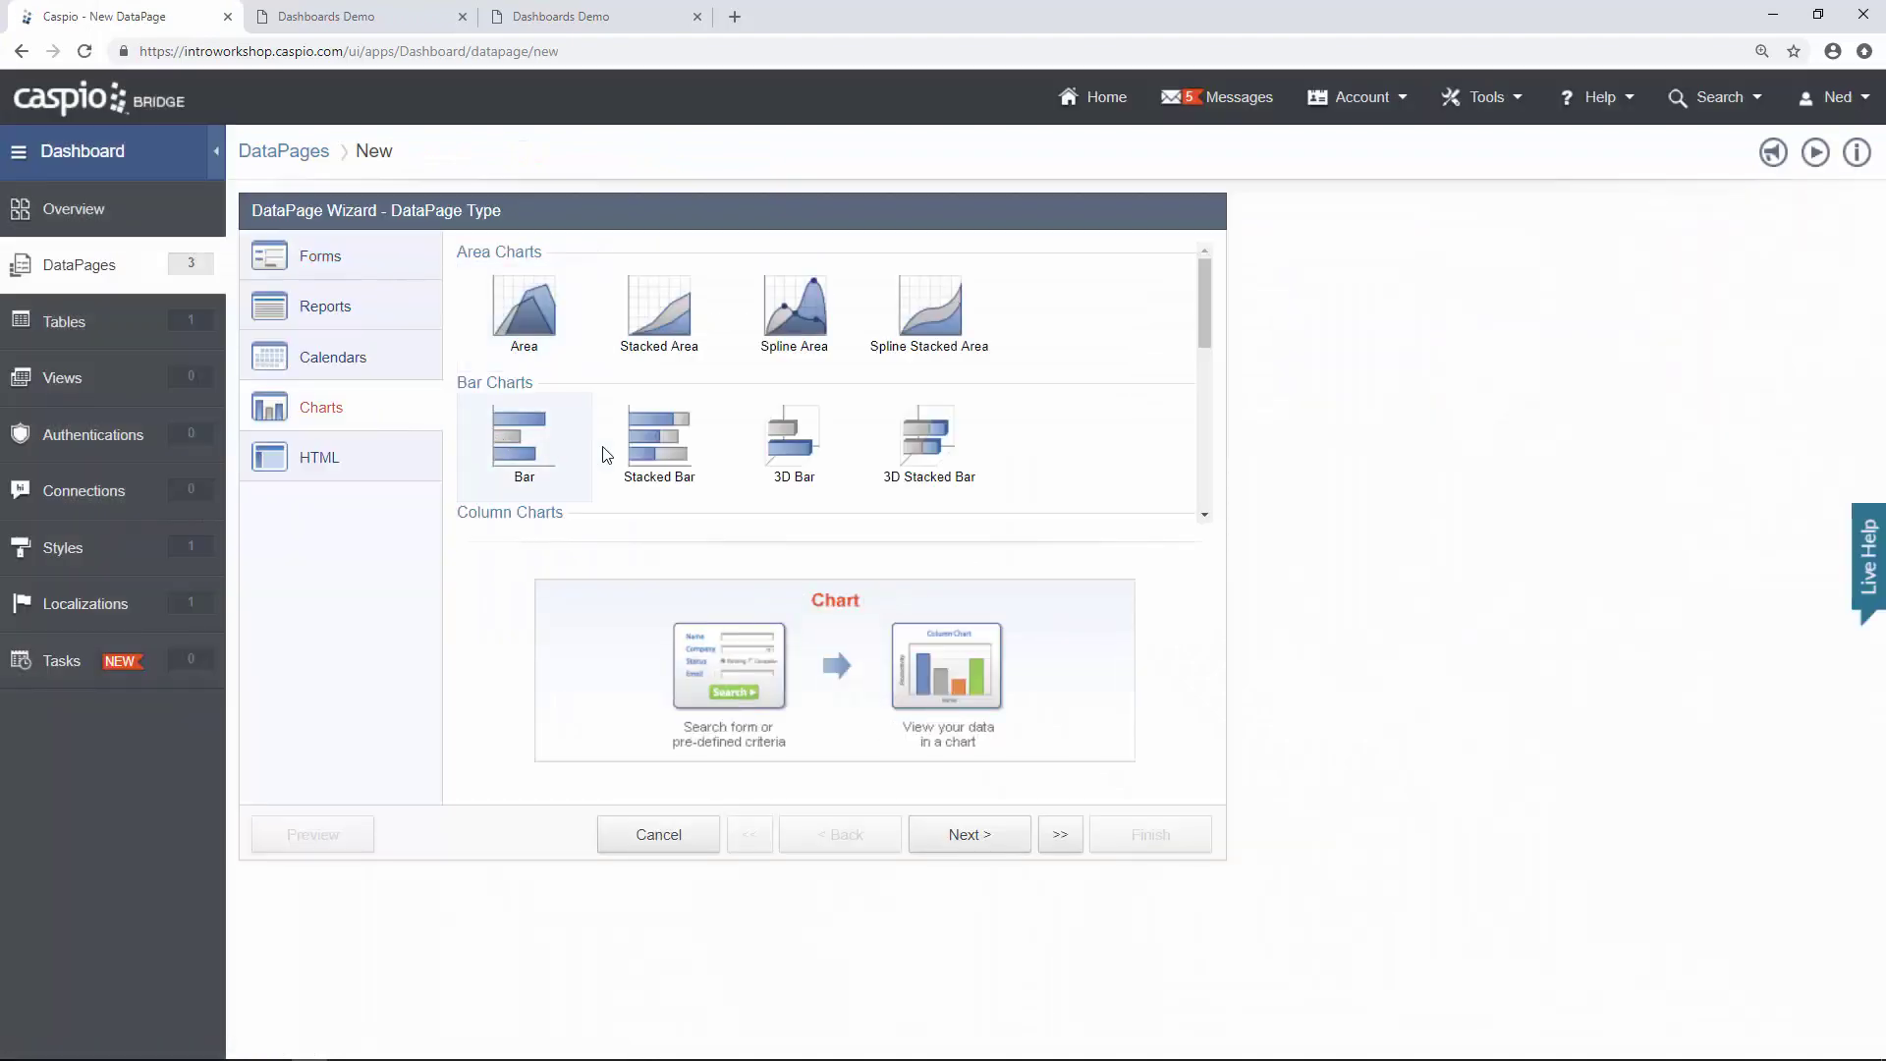
left_click(1002, 842)
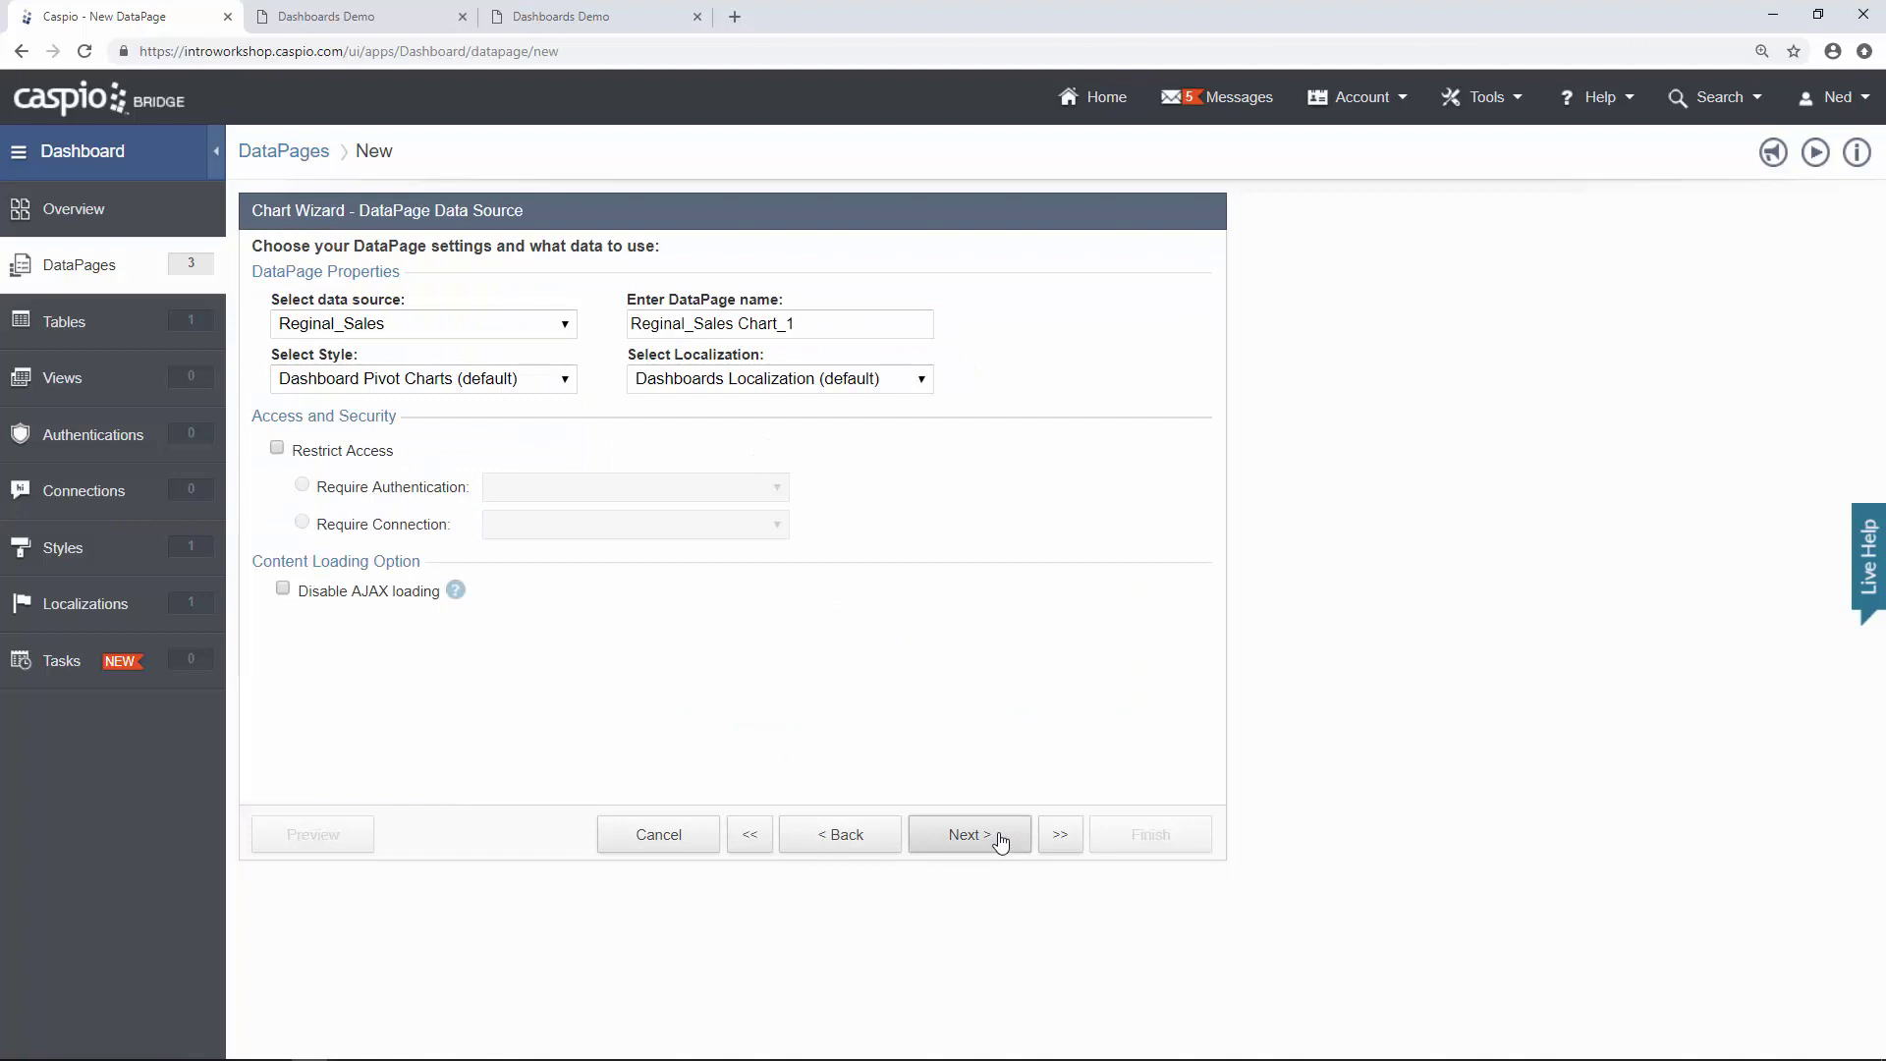
Name the new DataPage Top 5 Sales Reps, keeping Reginal_Sales as its data source.
left_click_drag(924, 324, 597, 324)
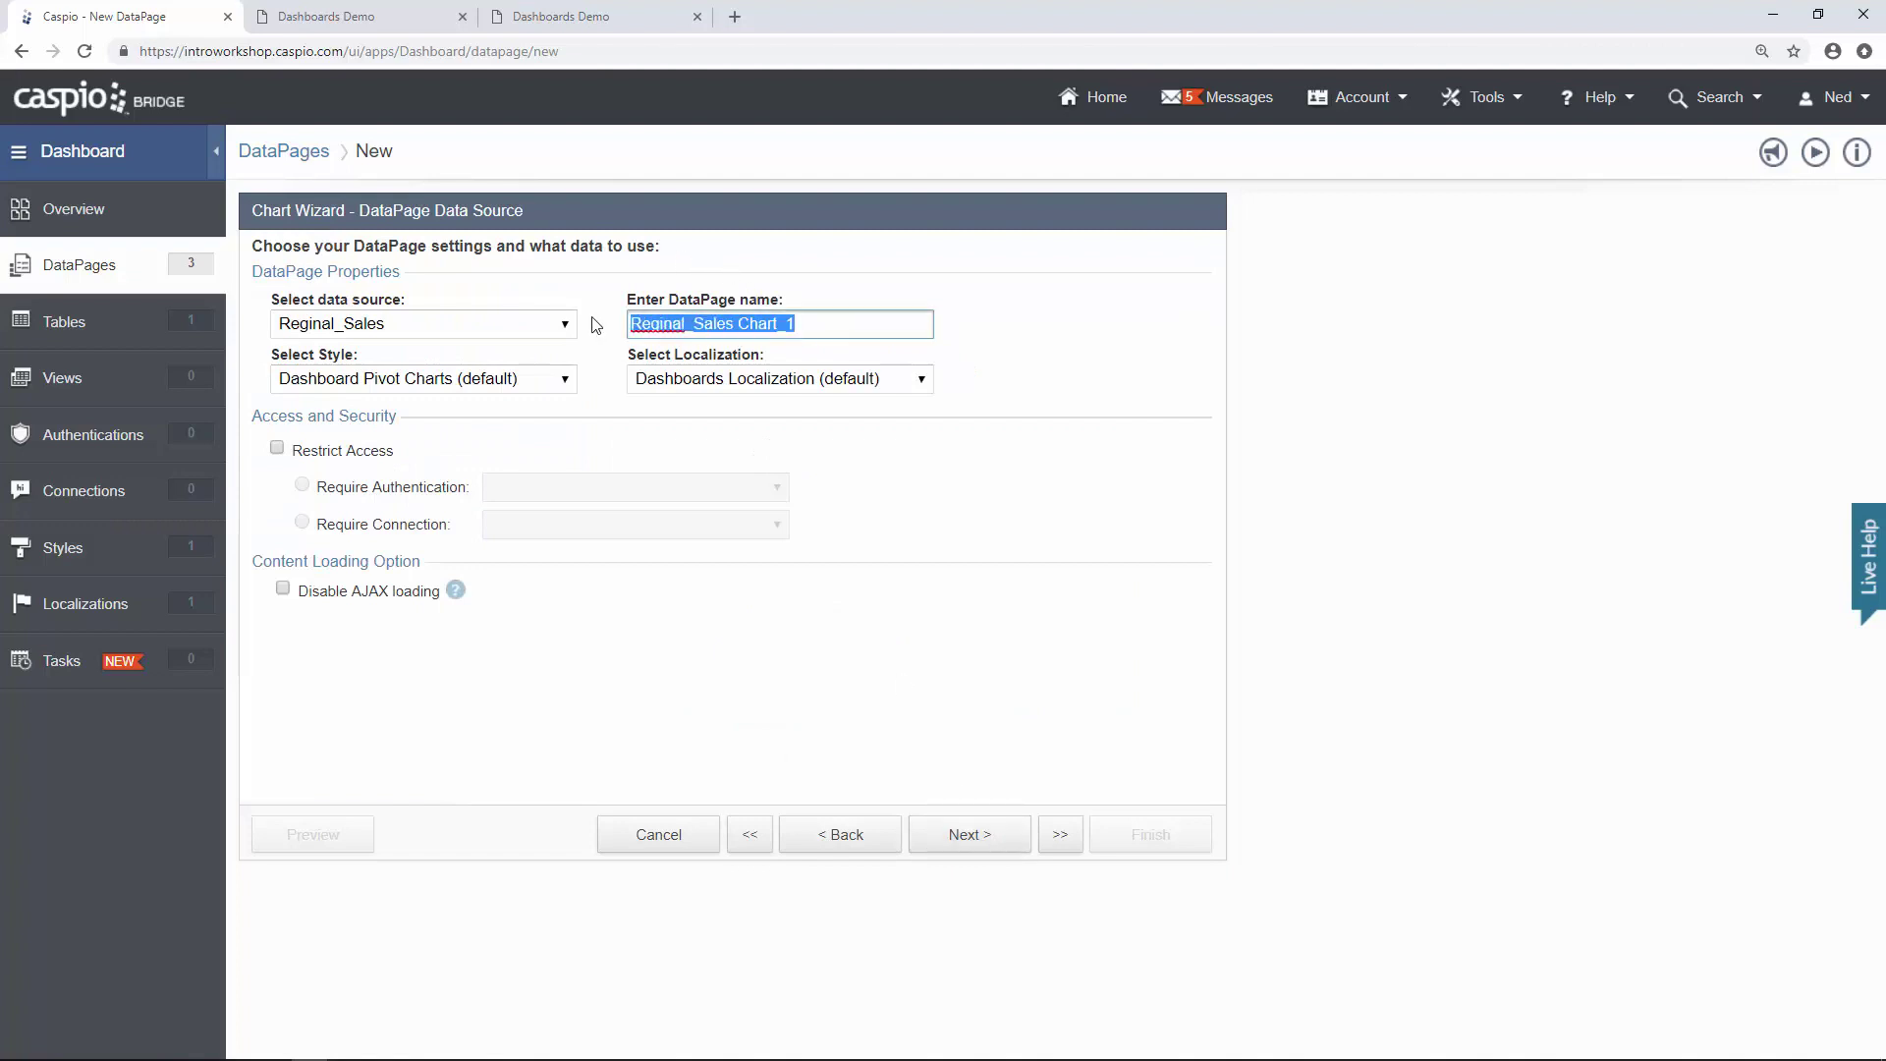
type("Top")
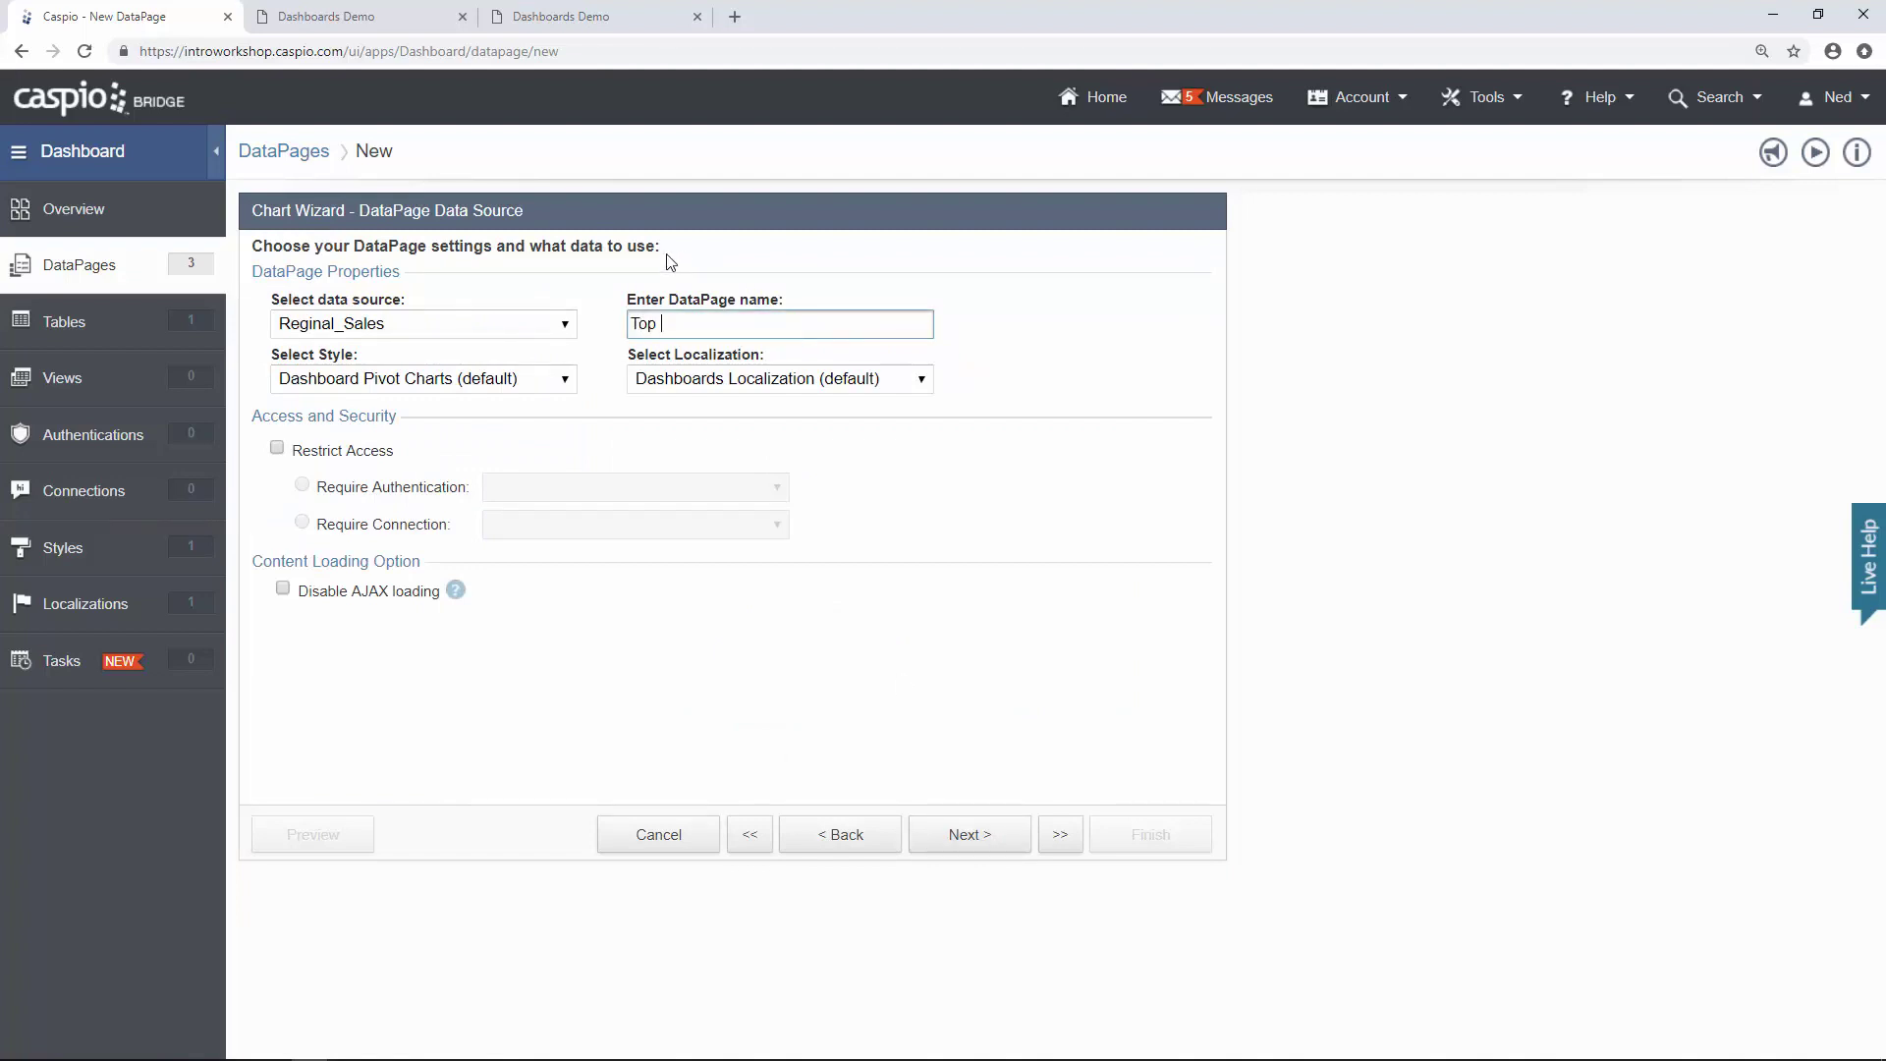
type(" 5 Sales re")
key("BackSpace")
key("BackSpace")
type("Rep")
left_click(969, 834)
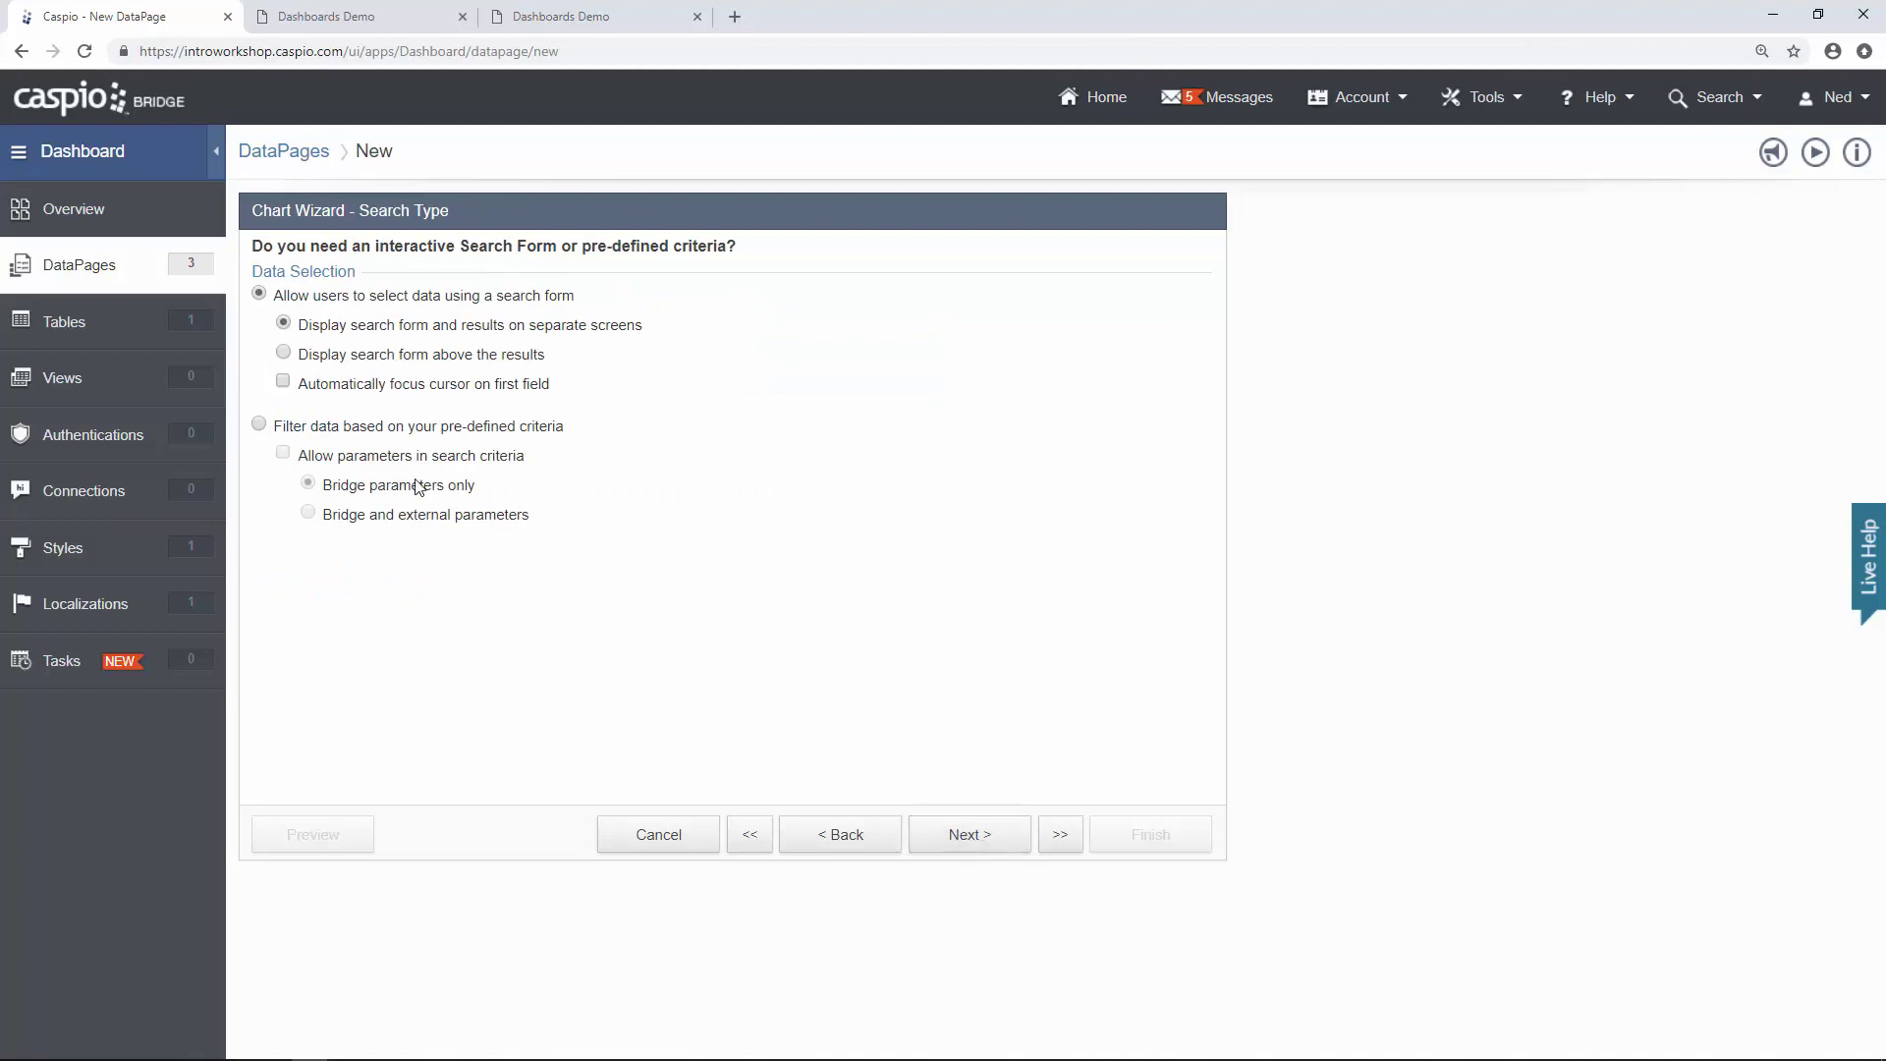
Set the chart to filter data by pre-defined criteria, without selecting any filtering fields.
left_click(397, 429)
left_click(998, 841)
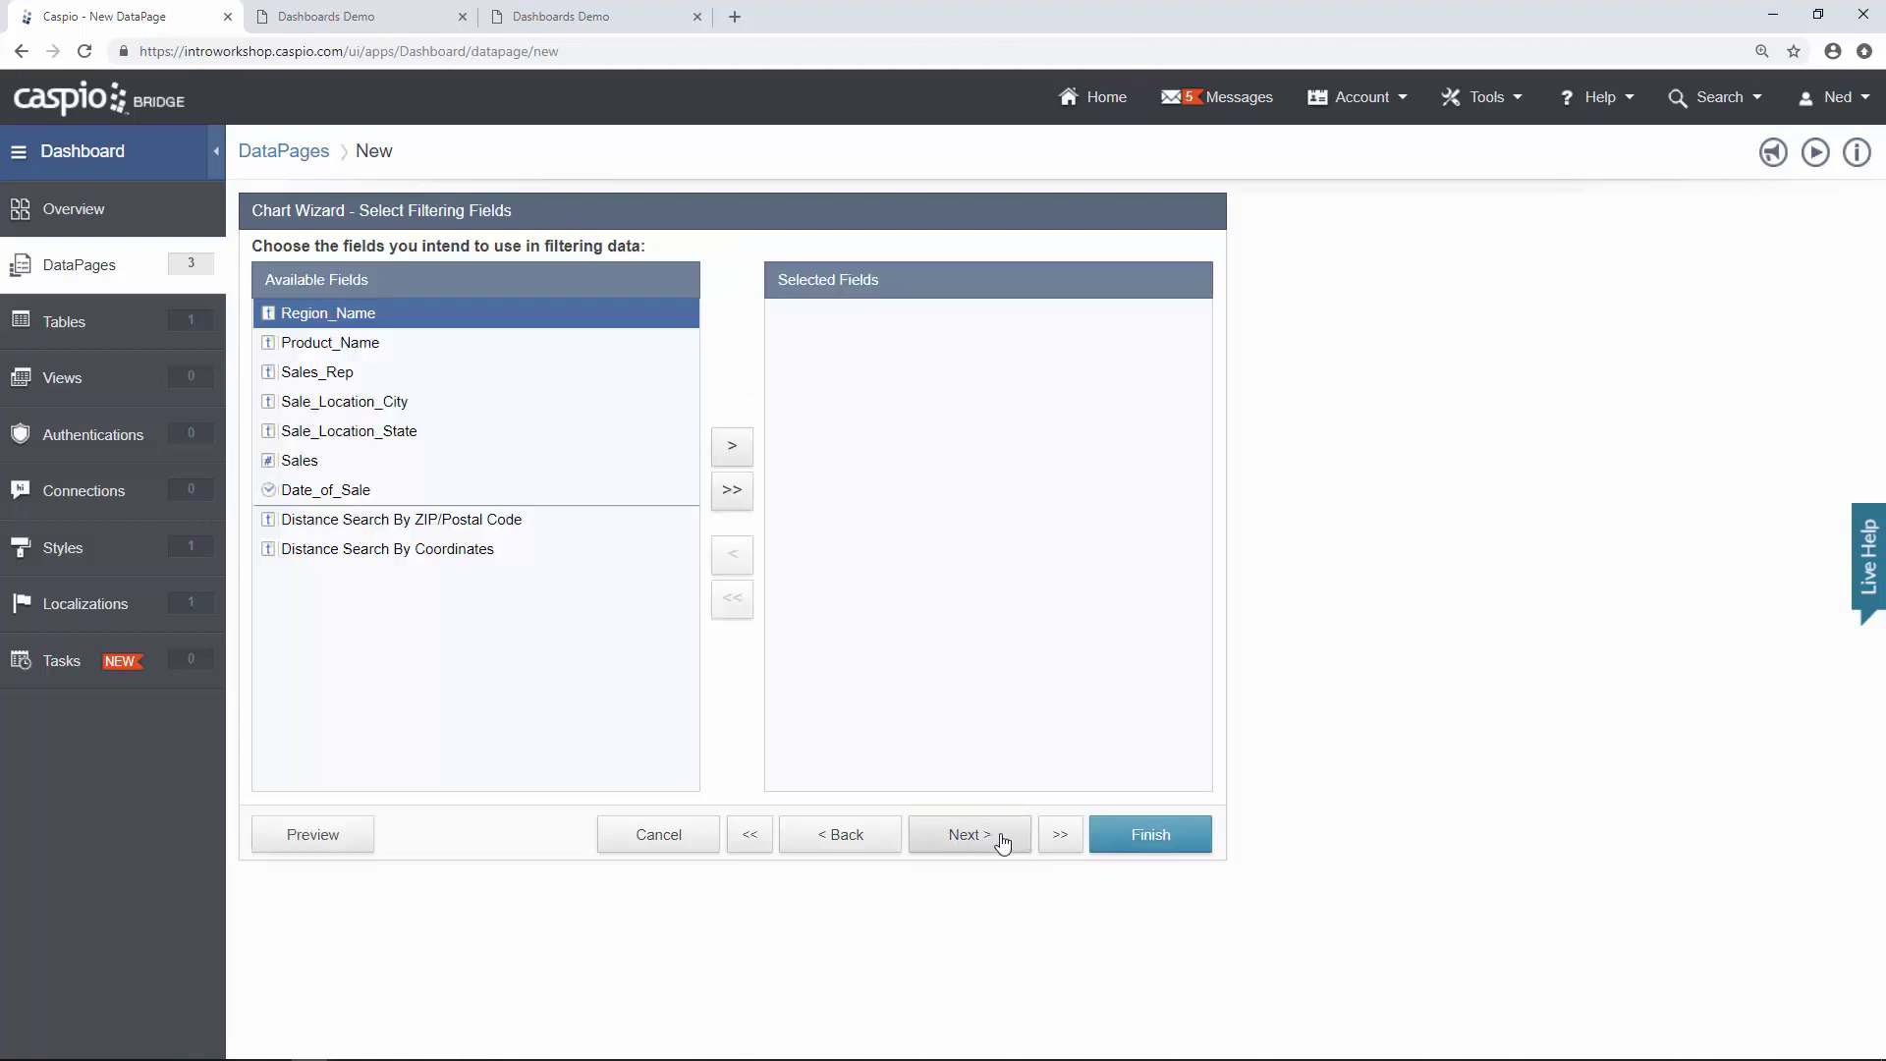
left_click(1001, 842)
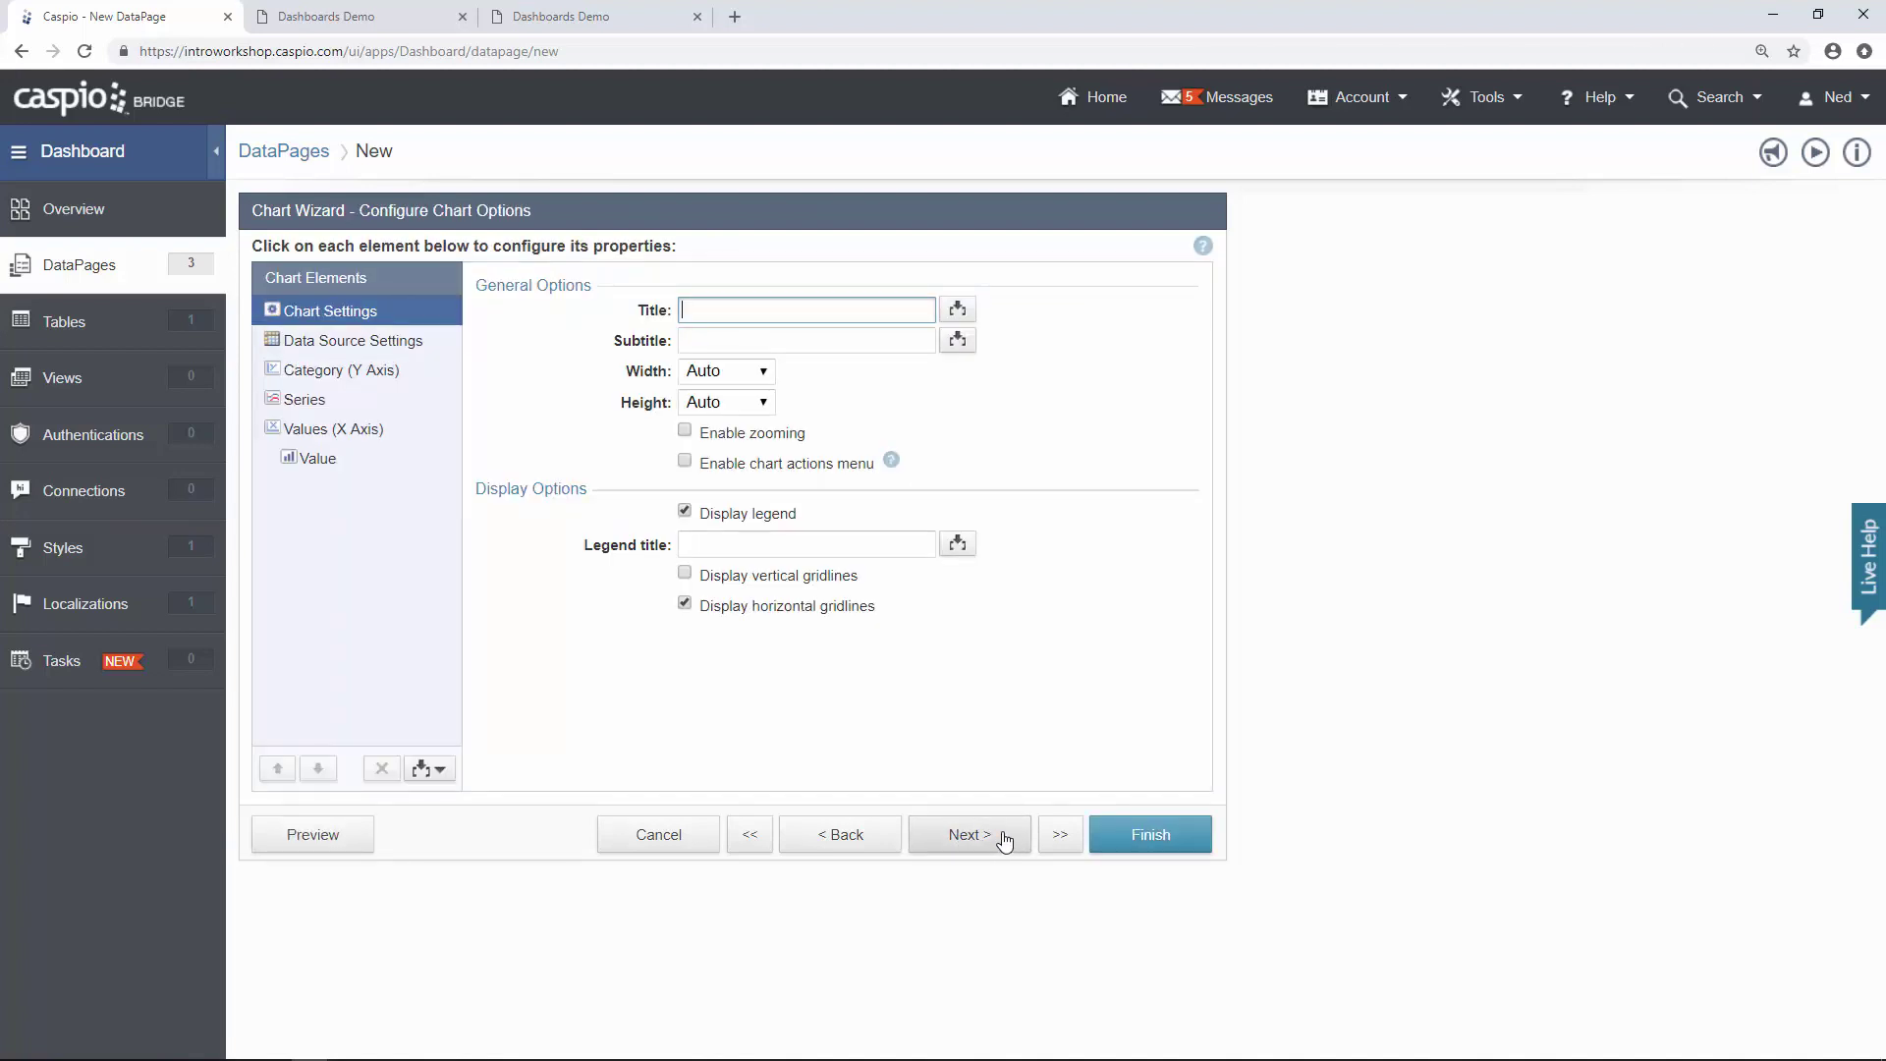
Chart the data with a separate field for each series and set the Y-axis category field to Sales_Rep.
left_click(427, 344)
left_click(508, 559)
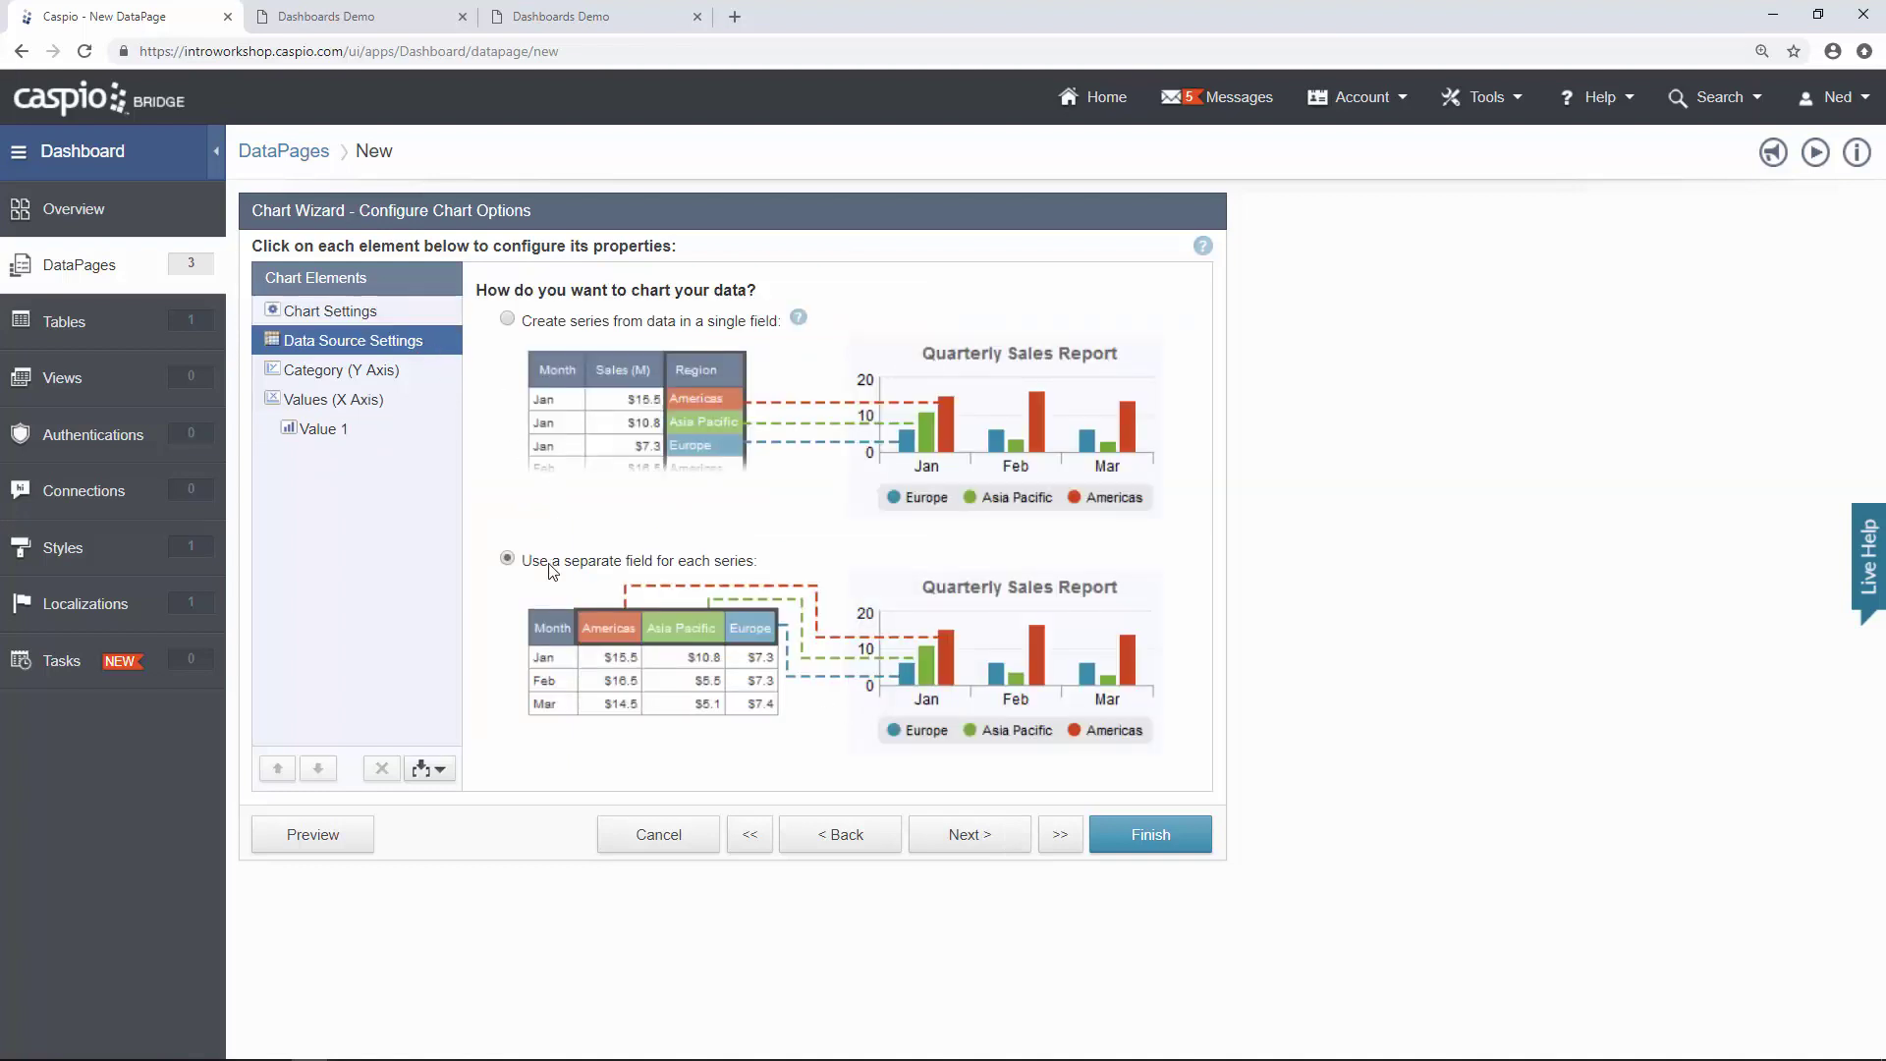
left_click(368, 374)
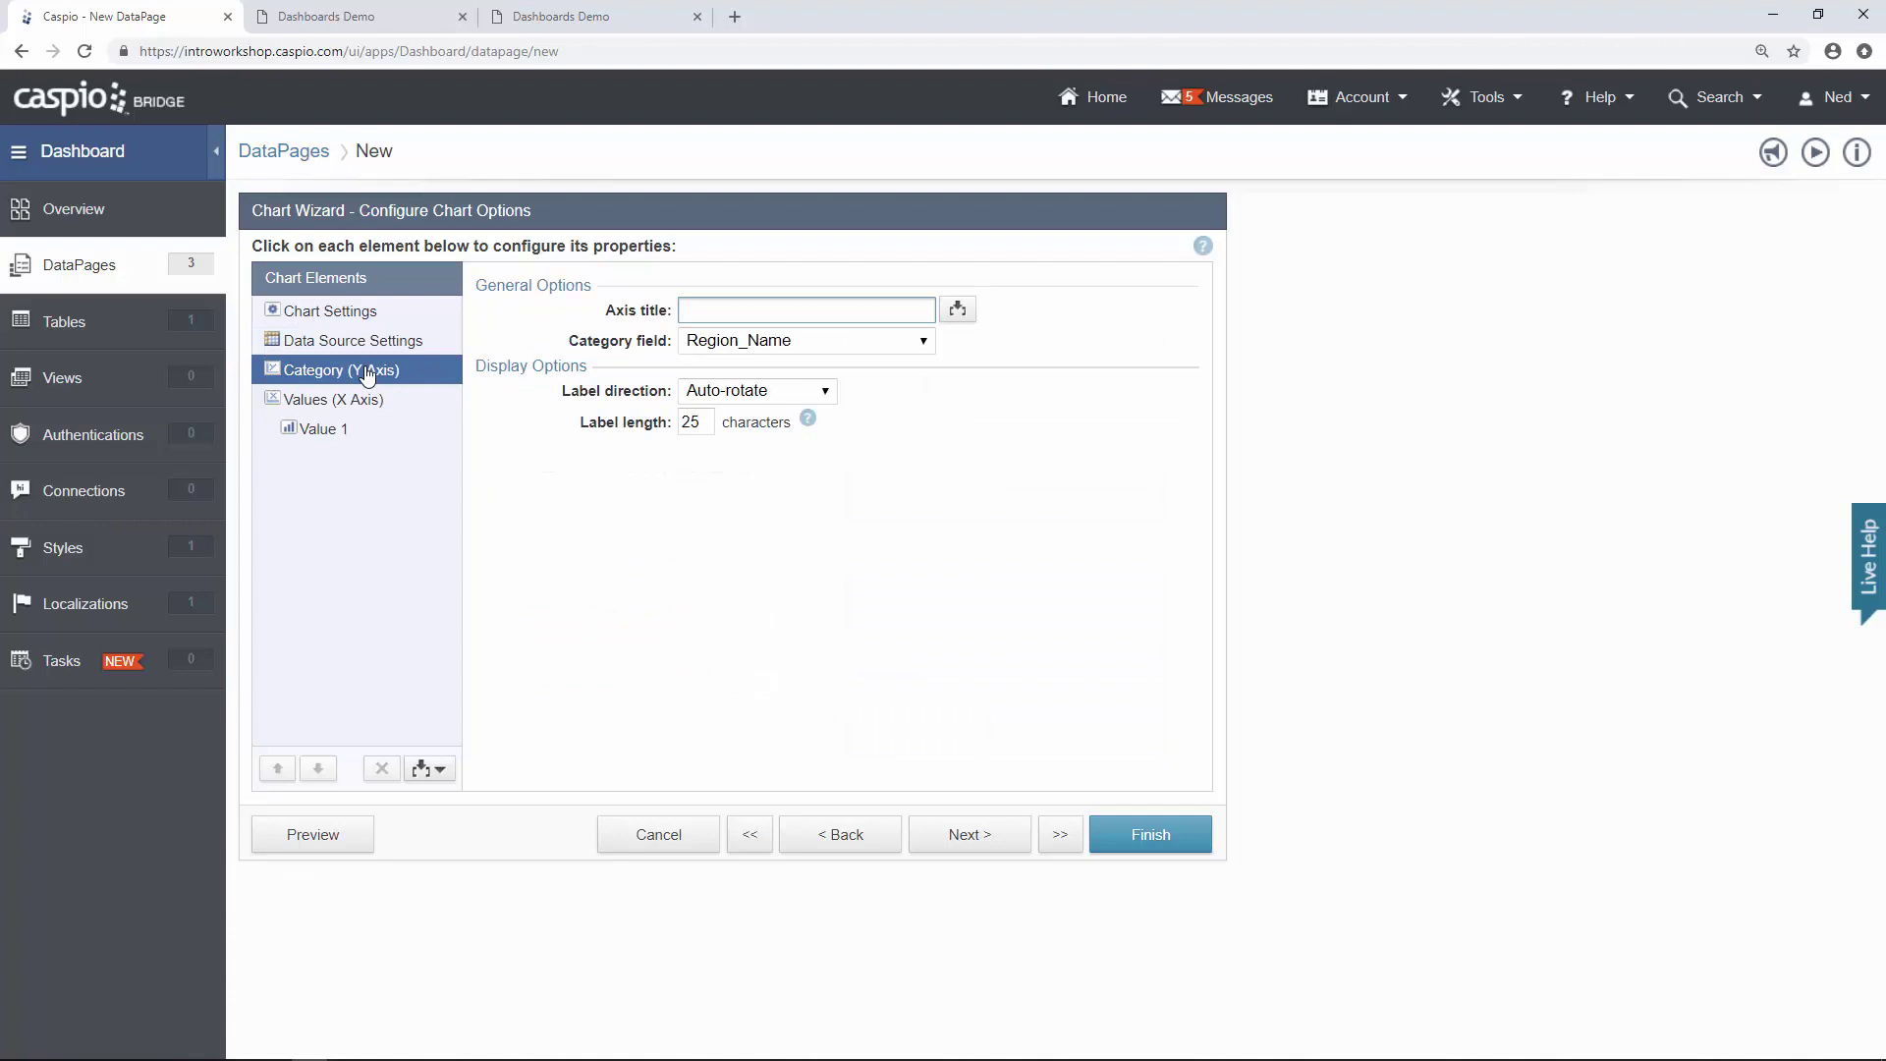
left_click(783, 344)
left_click(769, 425)
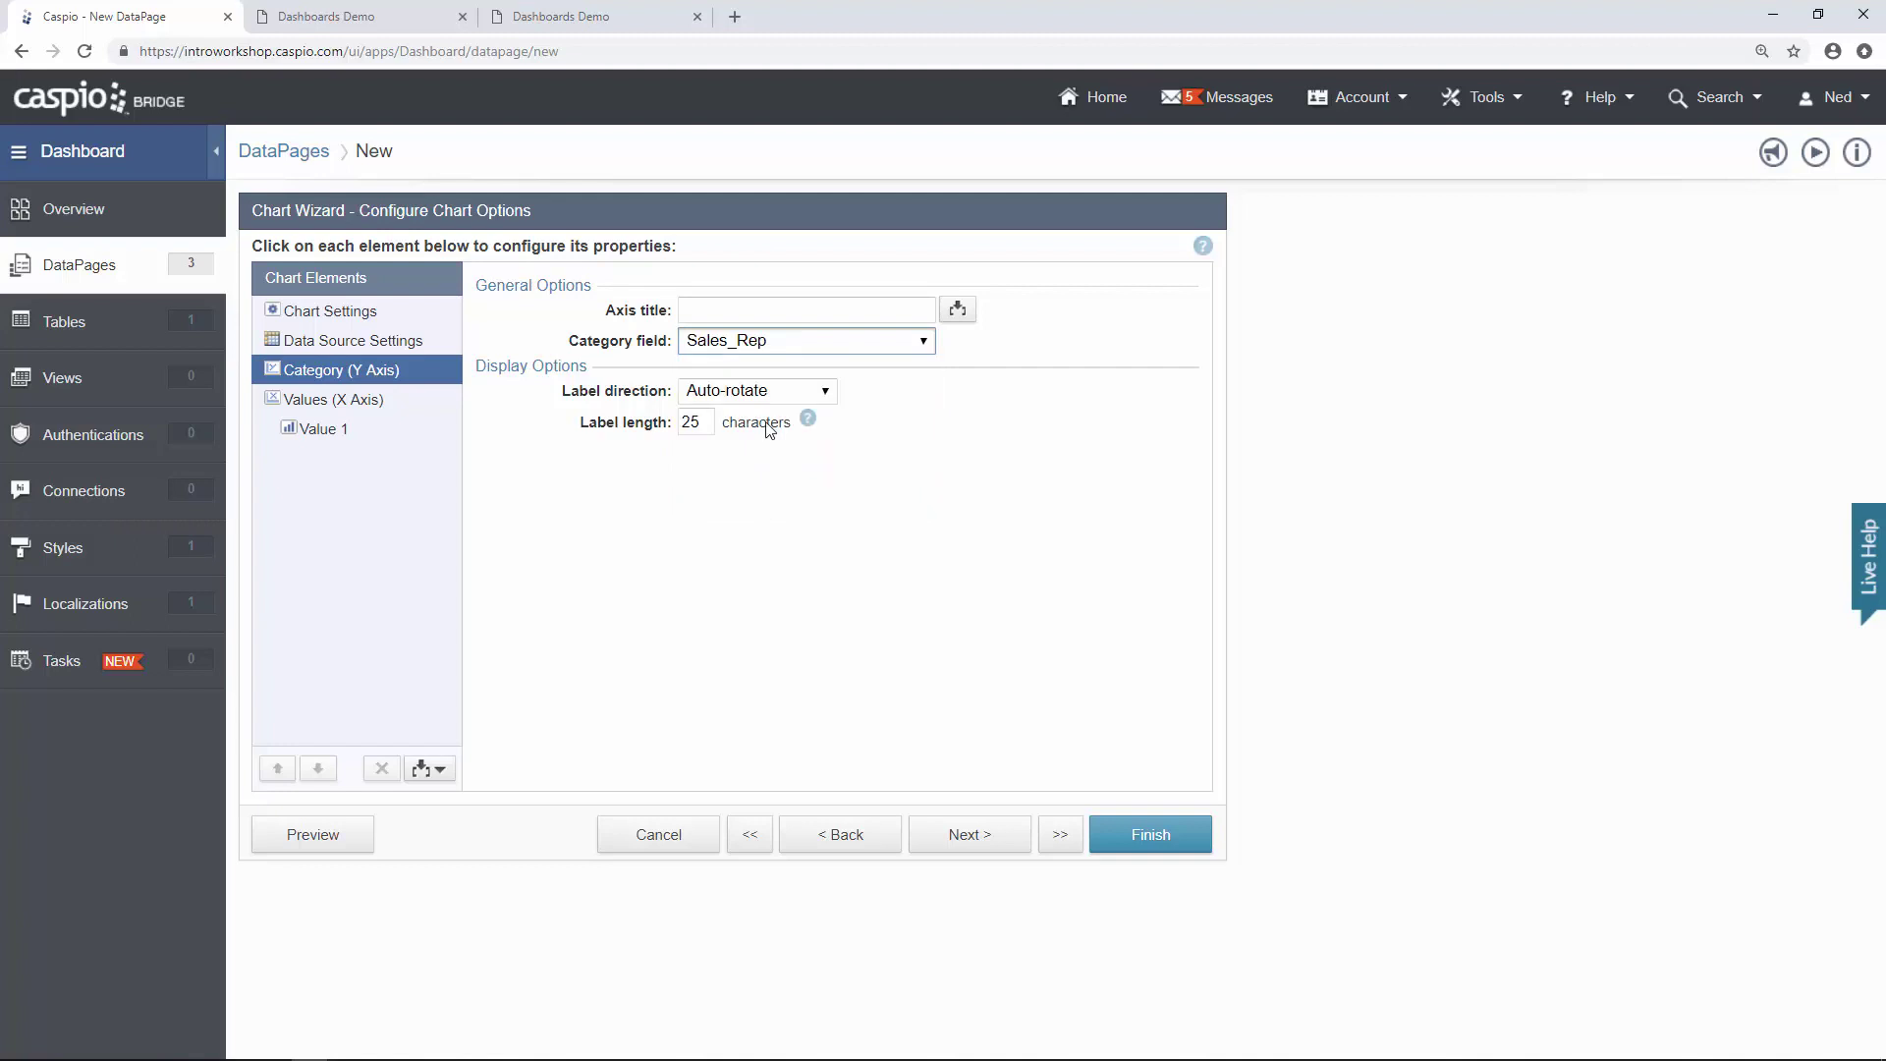
Apply custom Currency formatting for English (United States) to the X-axis values.
left_click(348, 410)
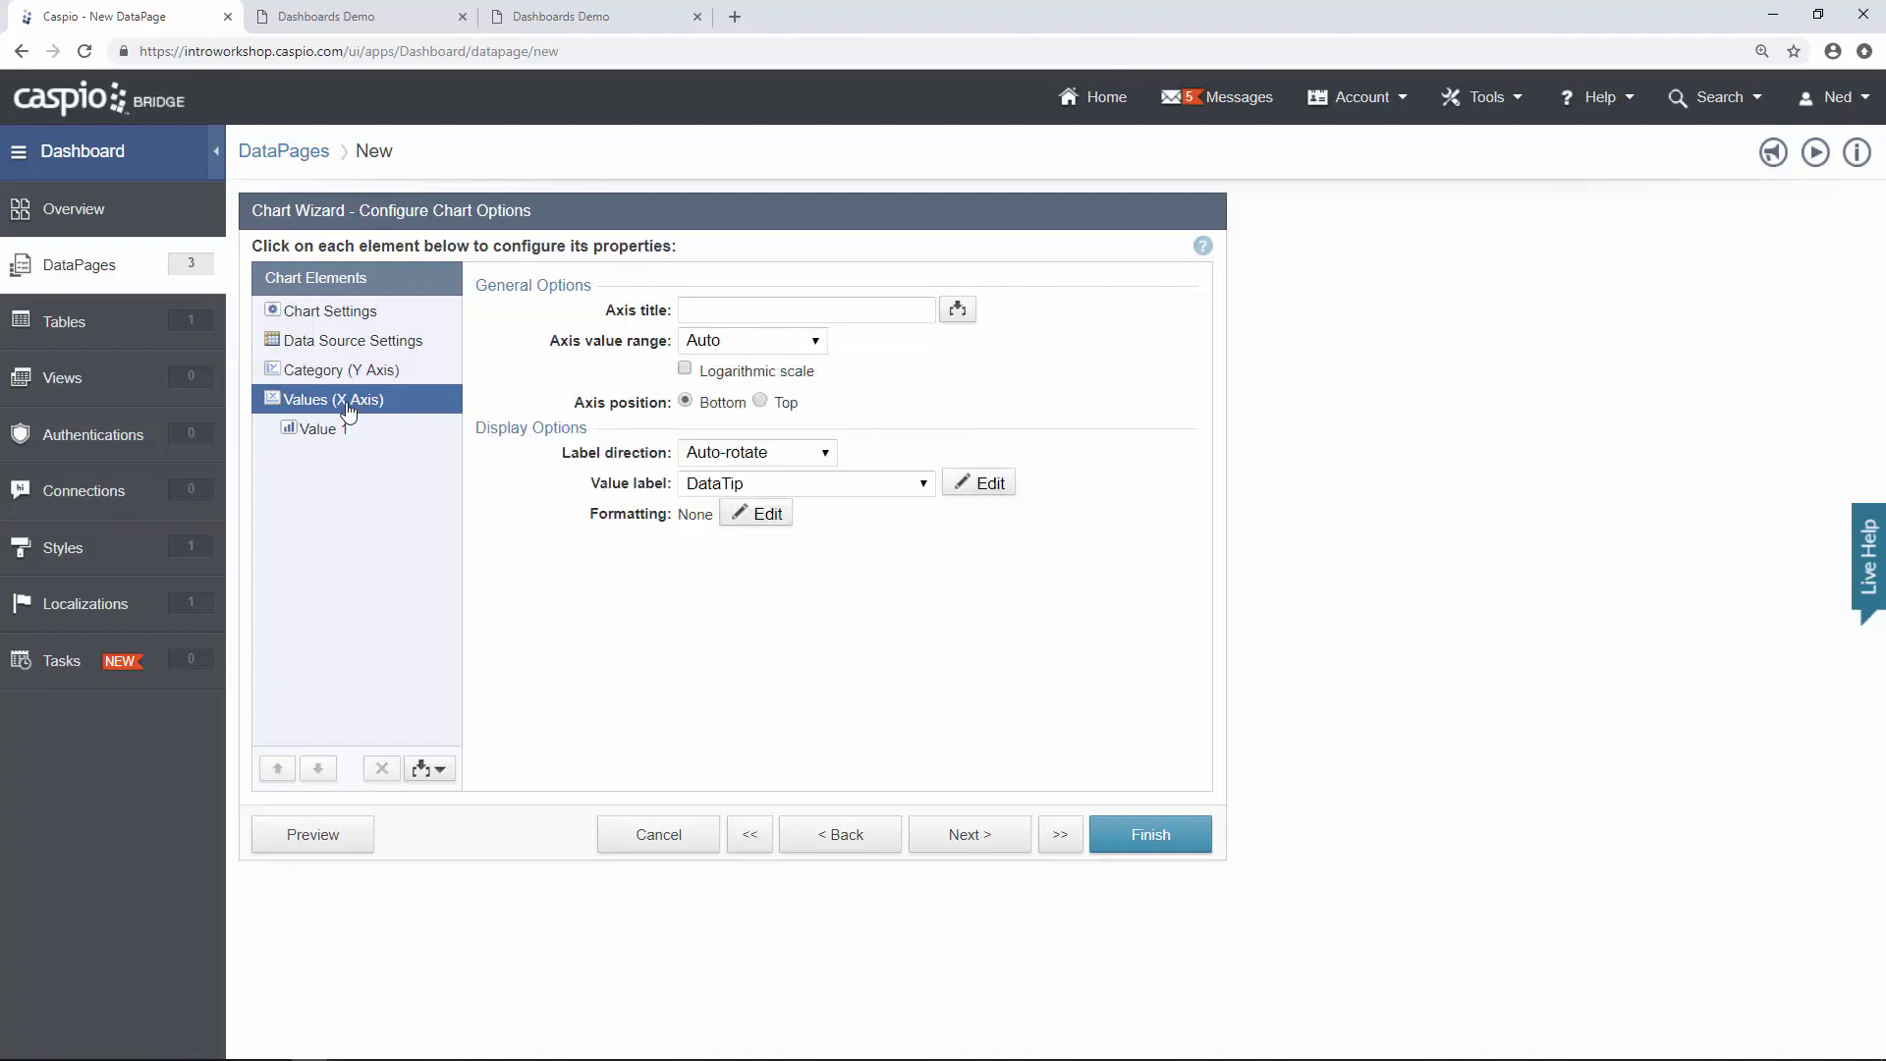
left_click(759, 514)
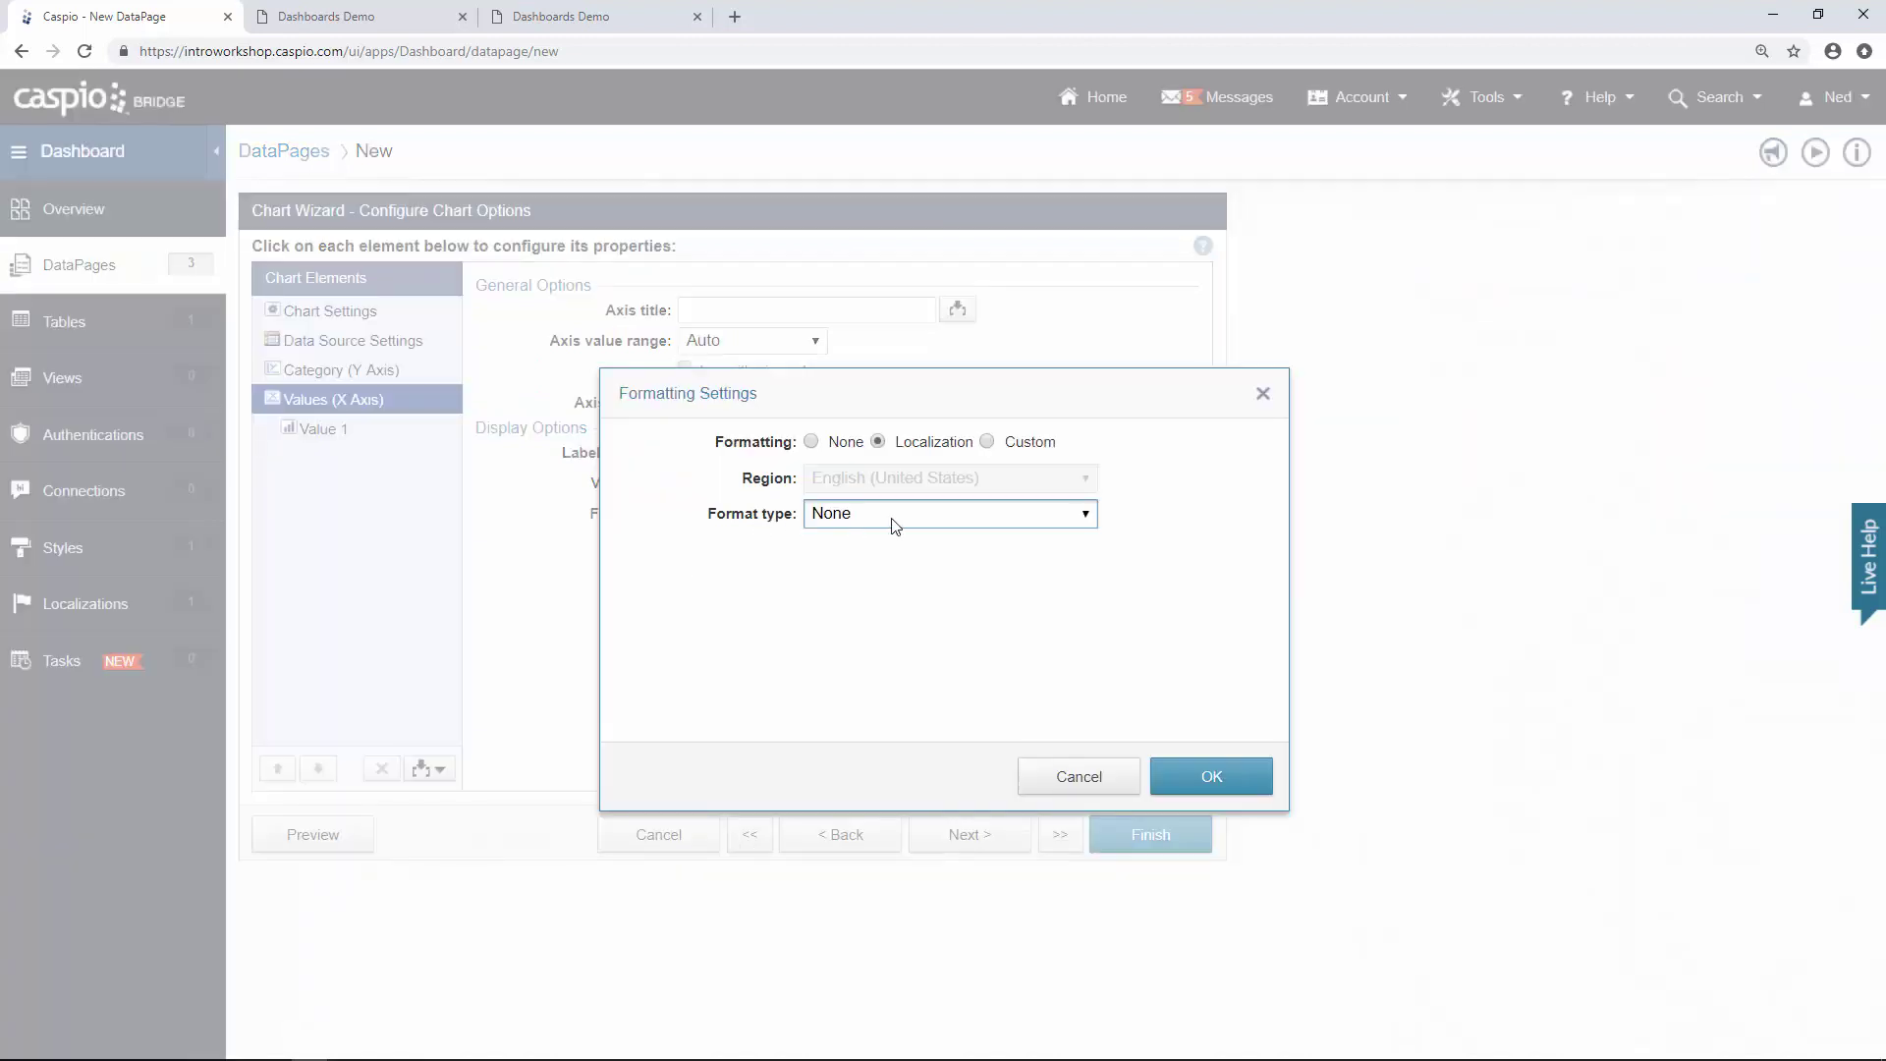
left_click(1014, 443)
left_click(959, 513)
left_click(932, 541)
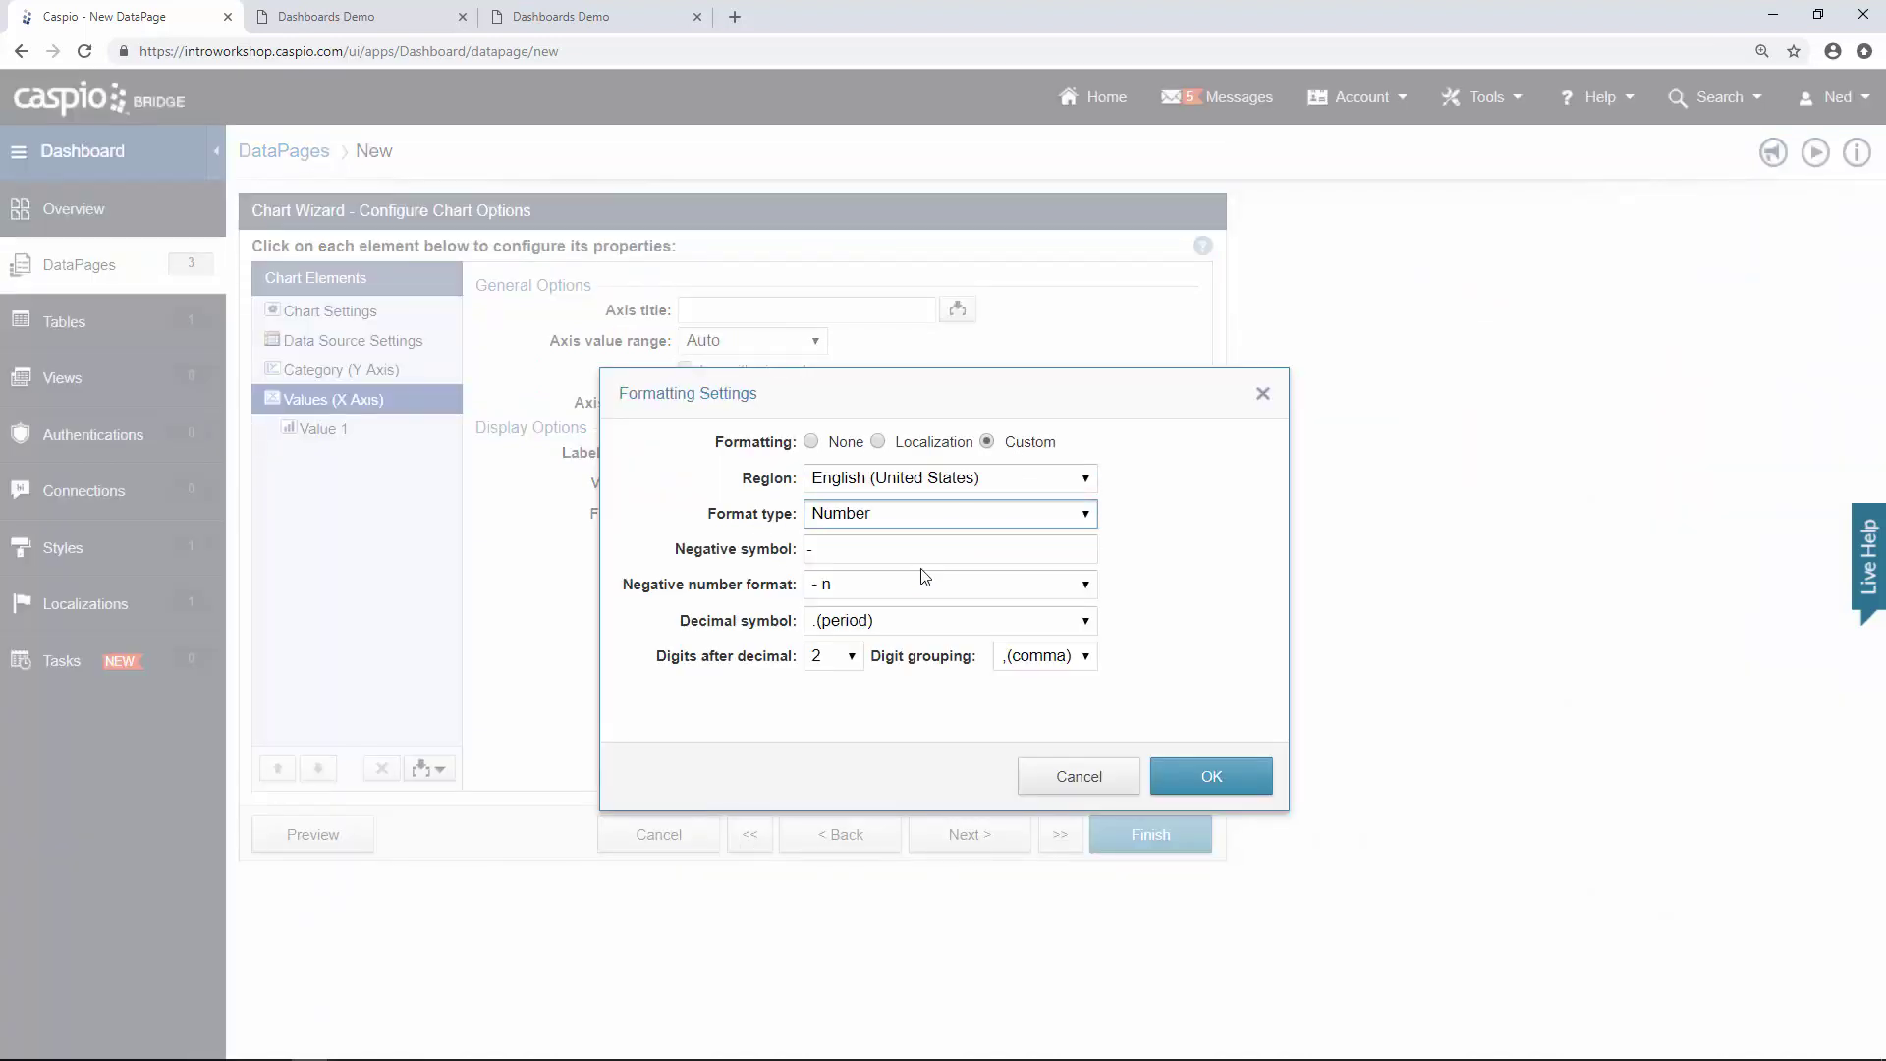
left_click(914, 515)
left_click(897, 572)
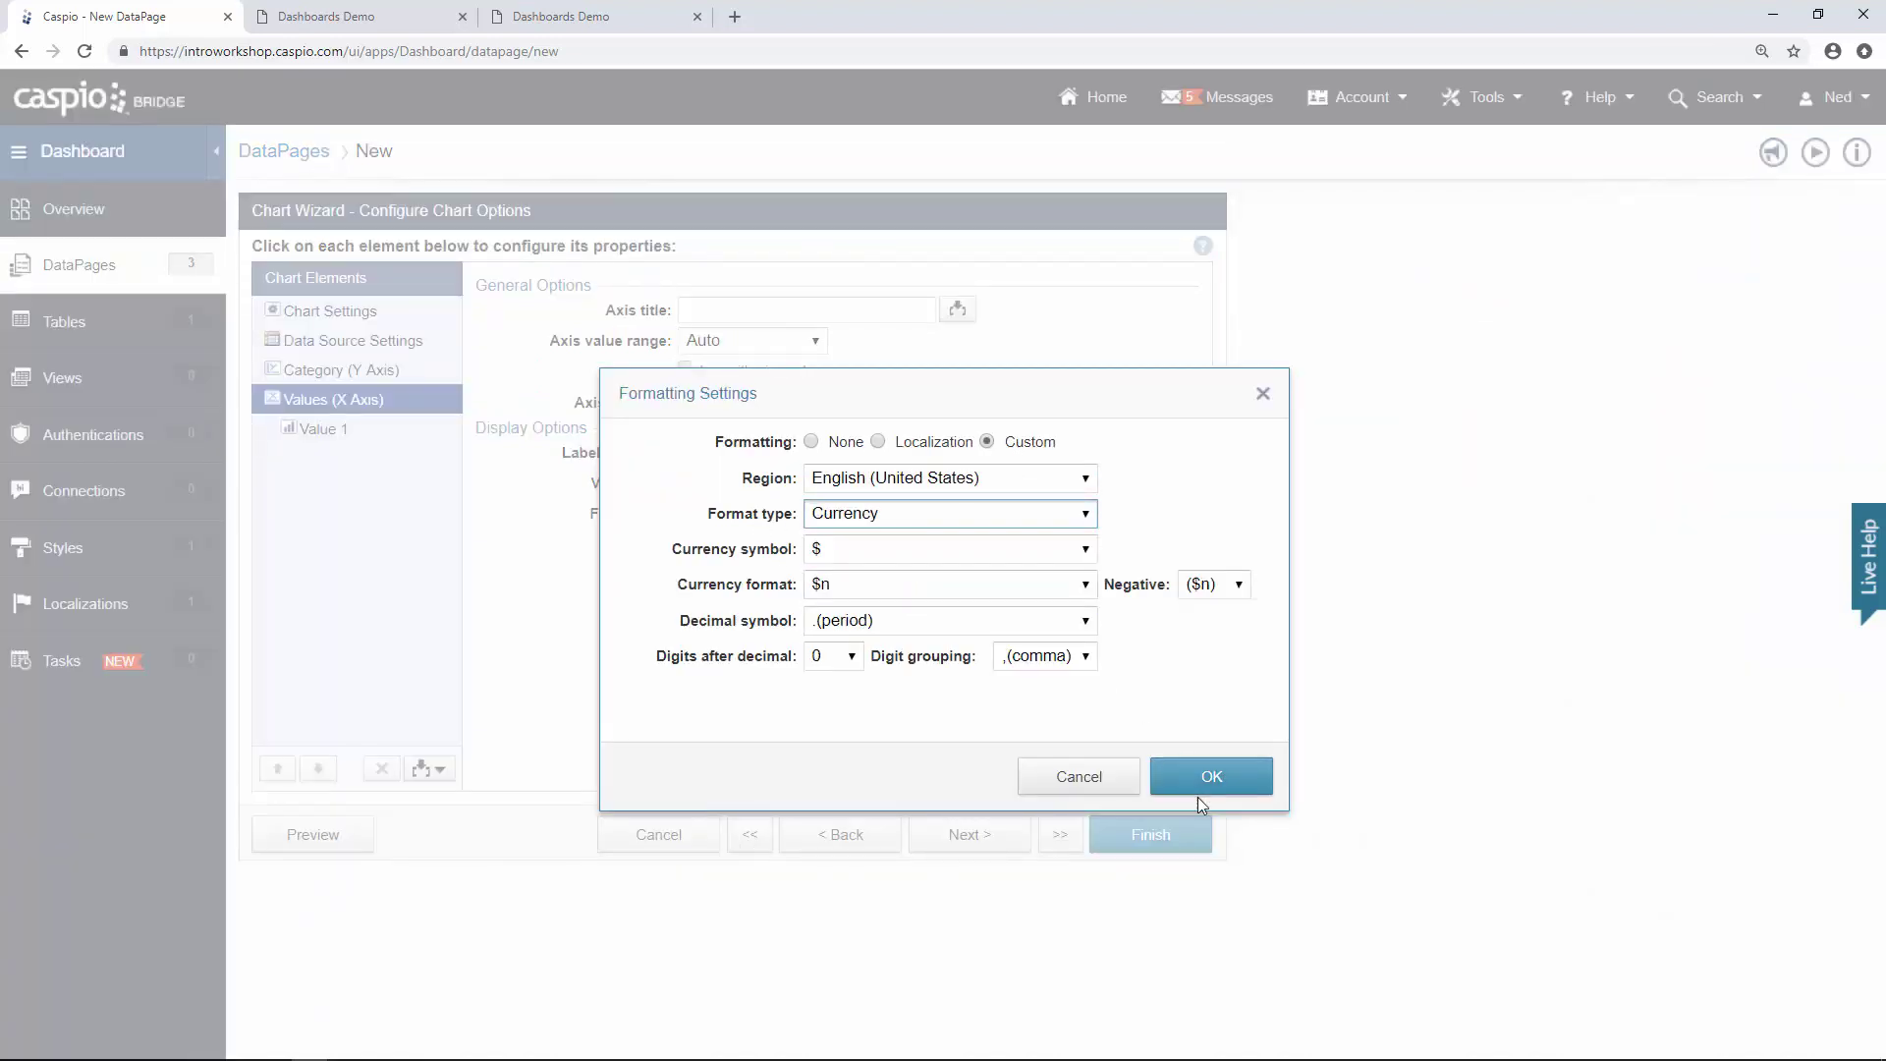
left_click(1209, 778)
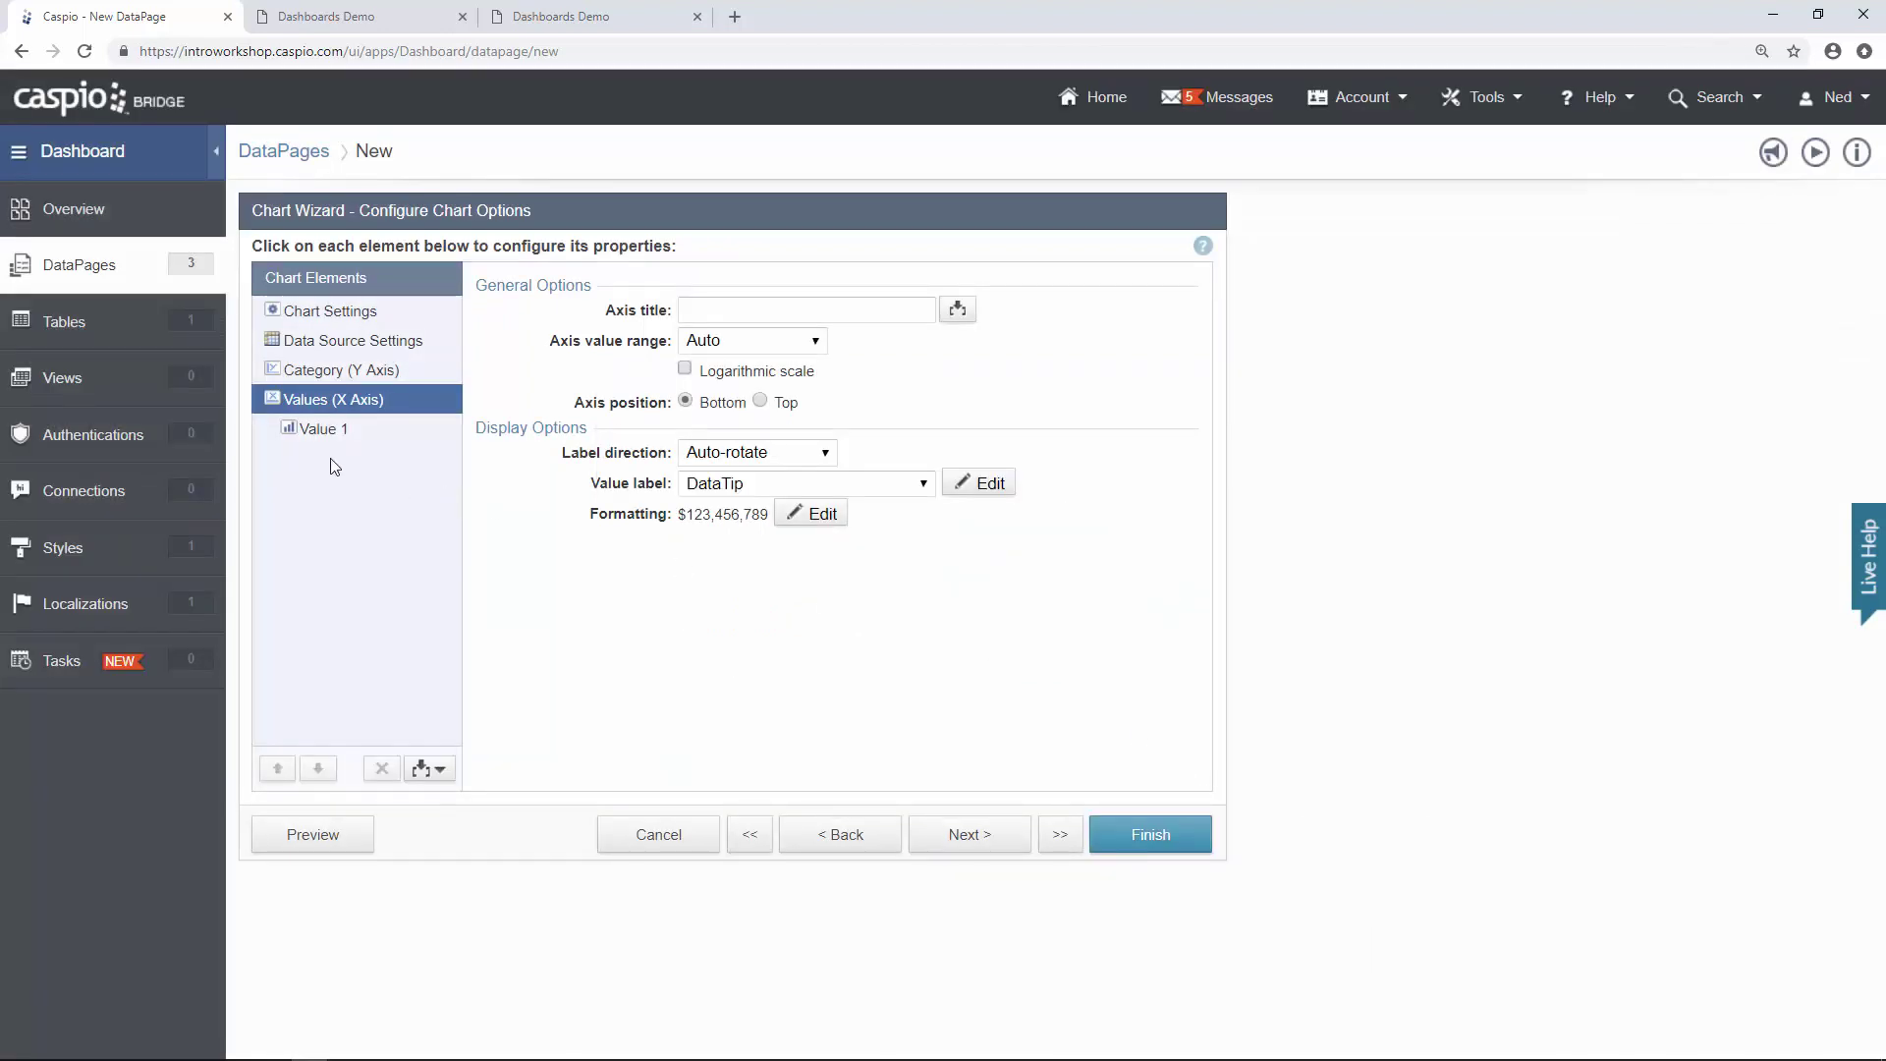
Keep the Sum of Sales as the value, sort by SUM(Sales), limit the chart to 5 data points and finish the DataPage.
left_click(323, 430)
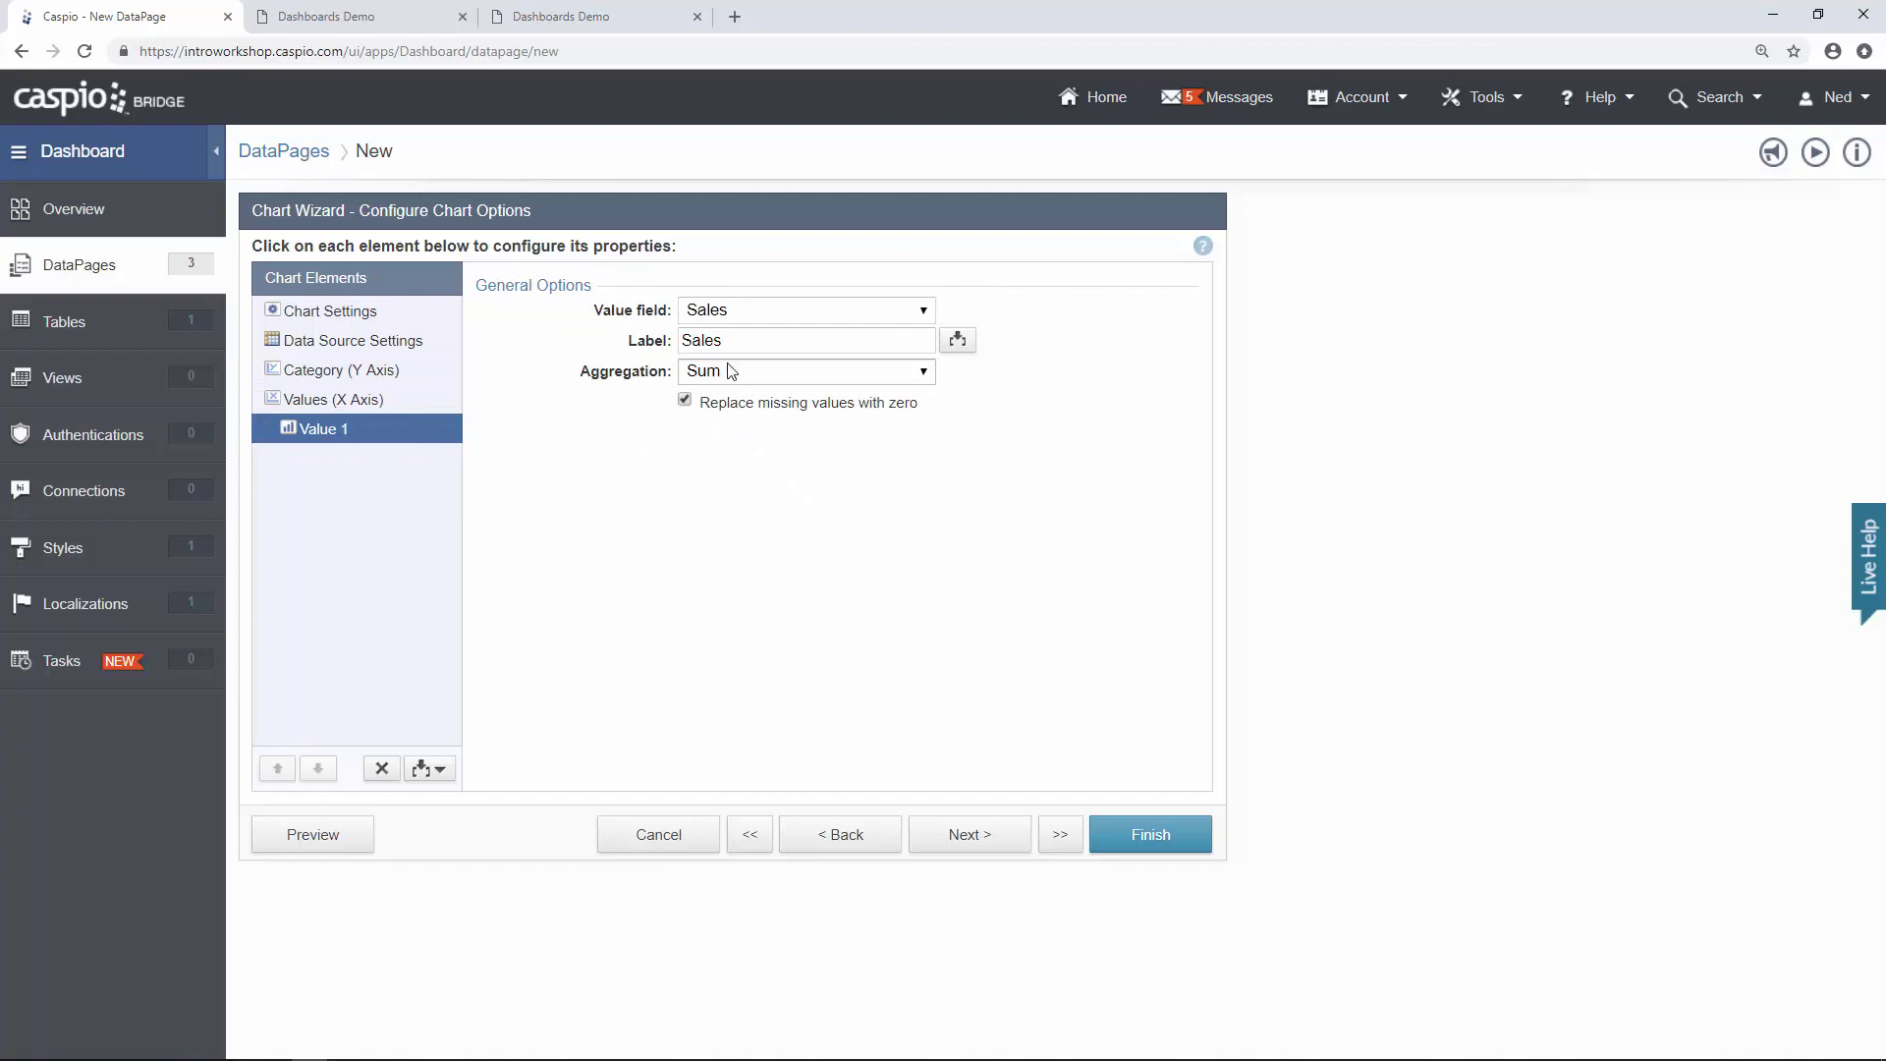
left_click(975, 840)
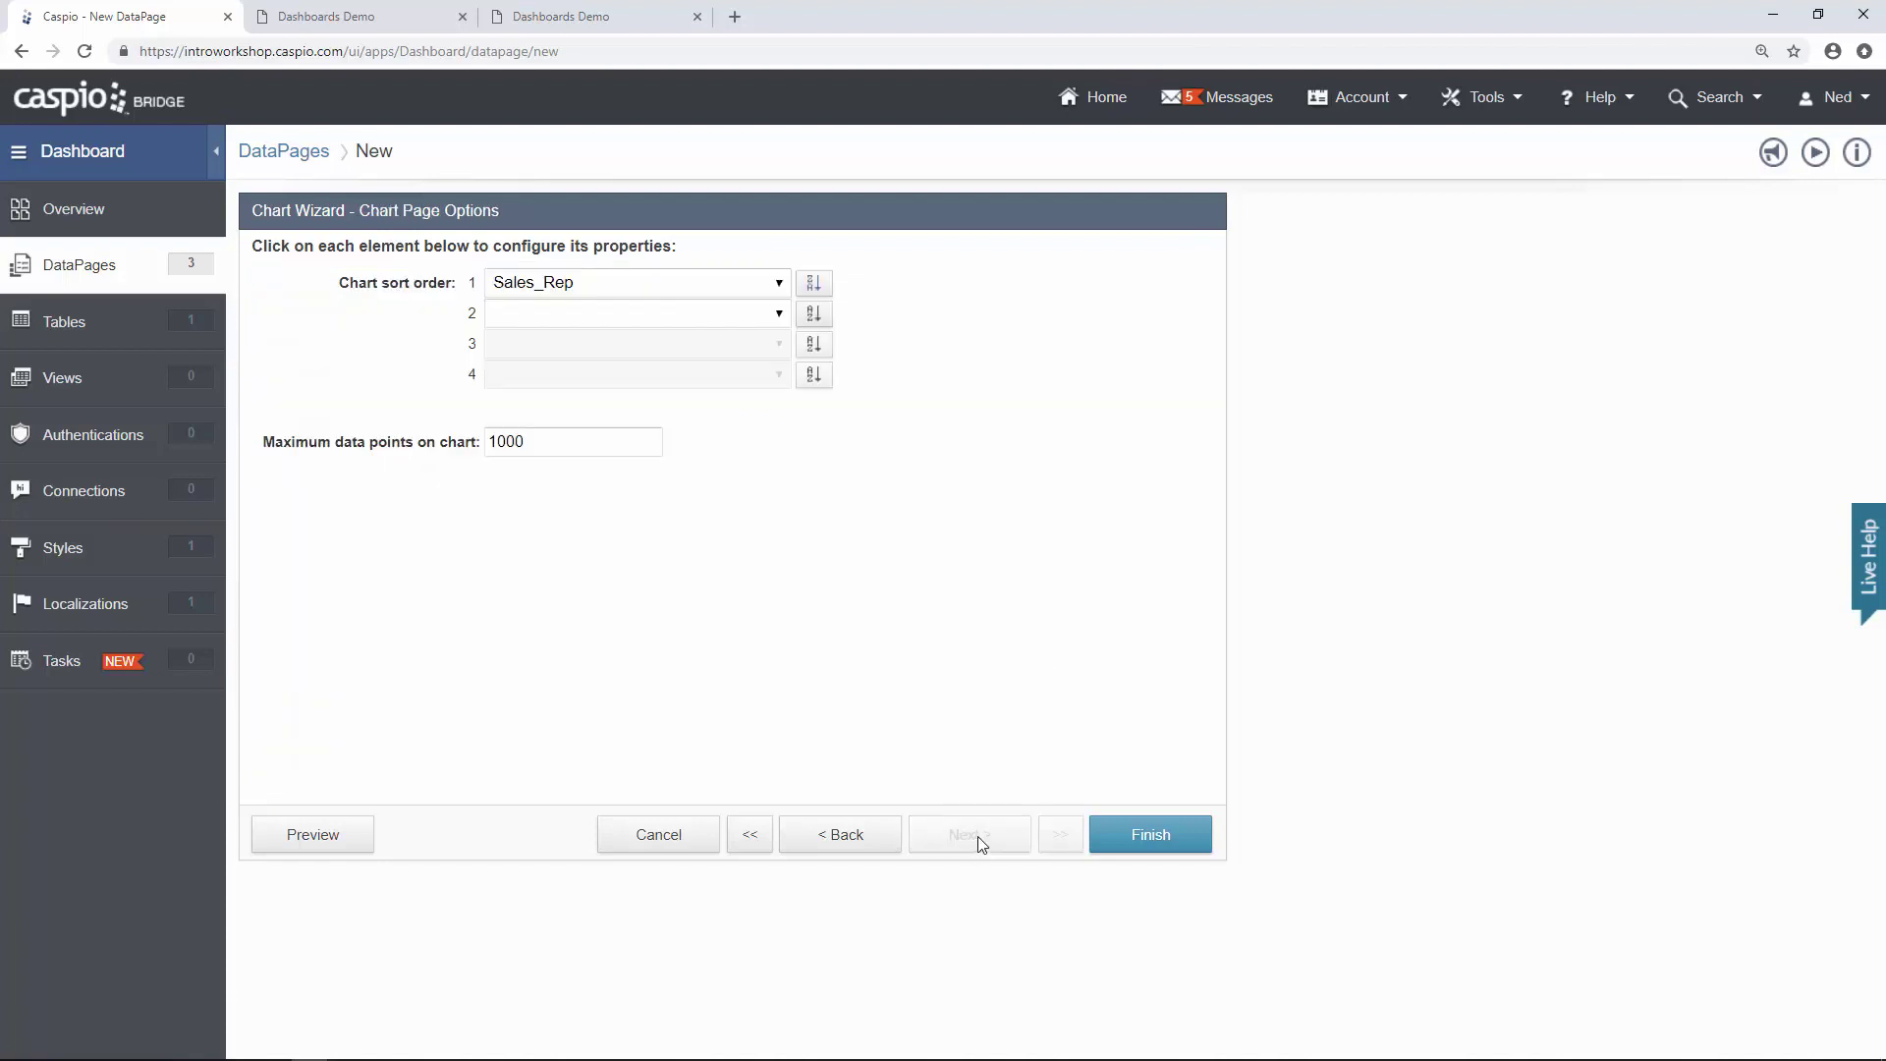
left_click(778, 285)
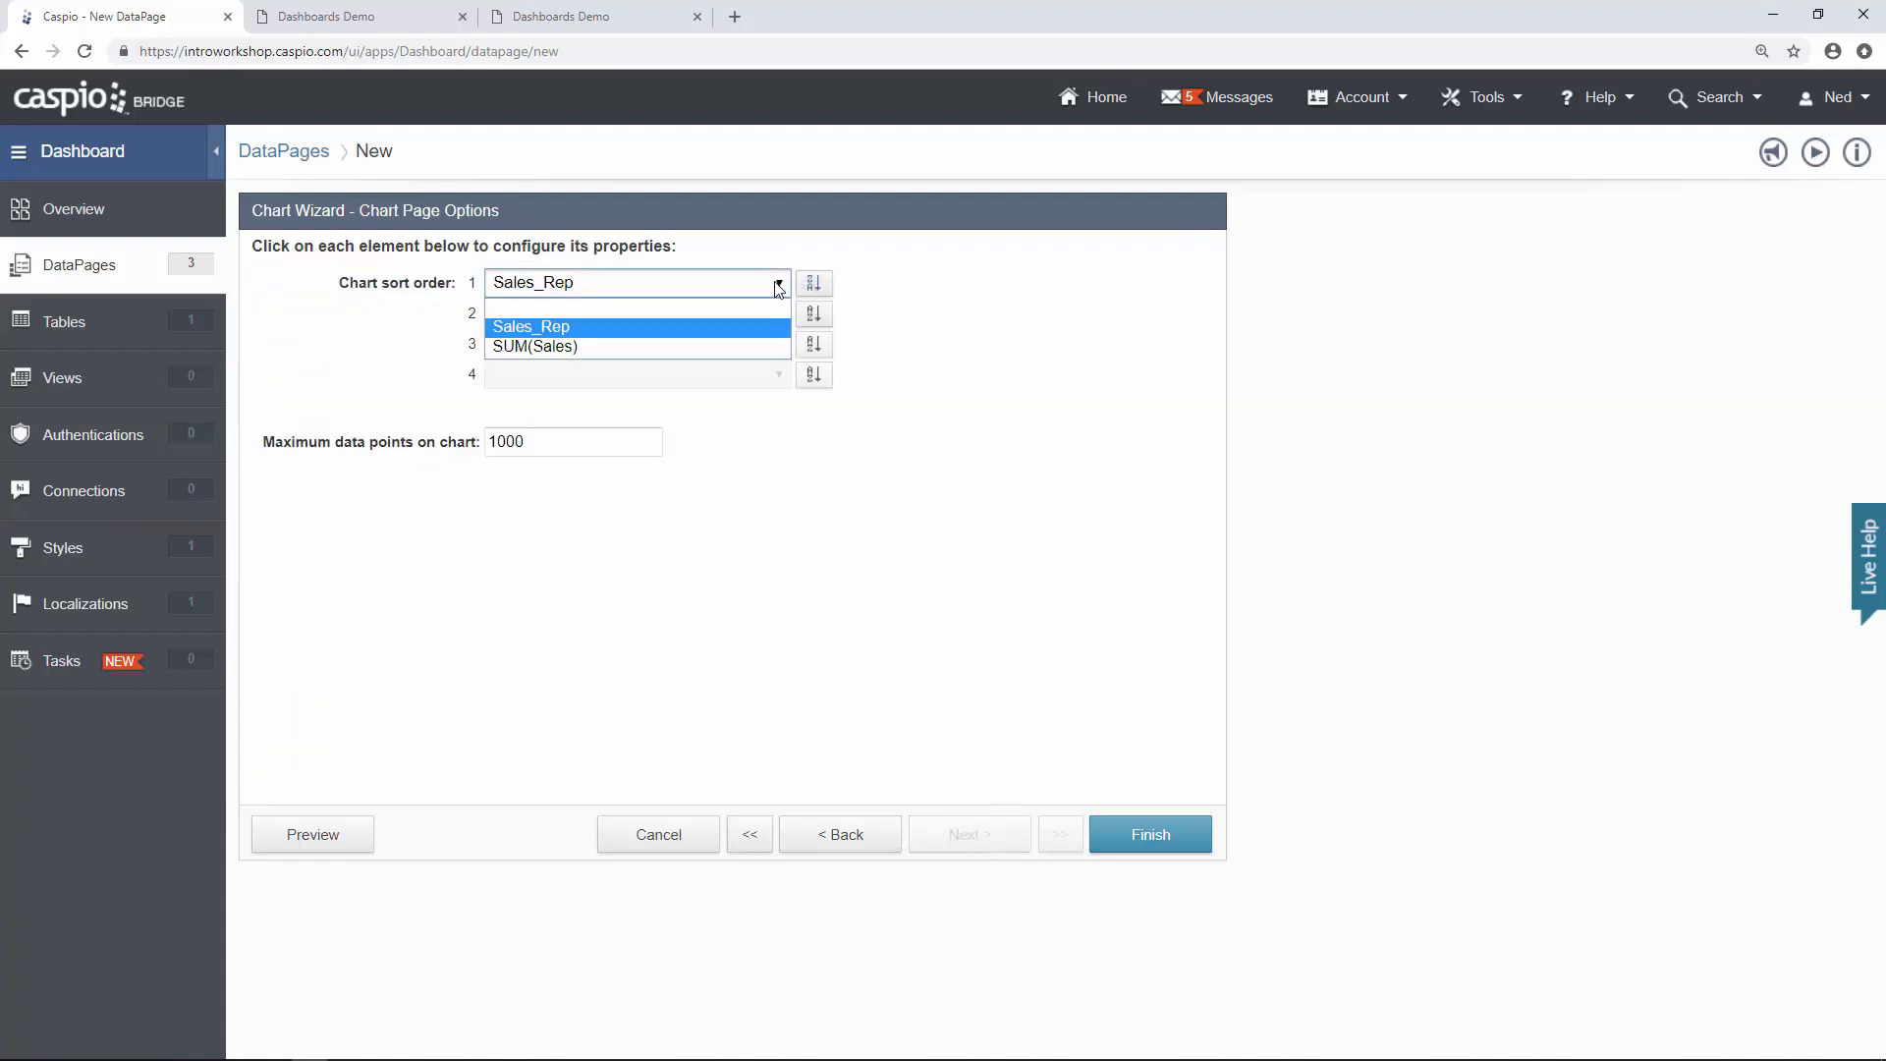
left_click(693, 346)
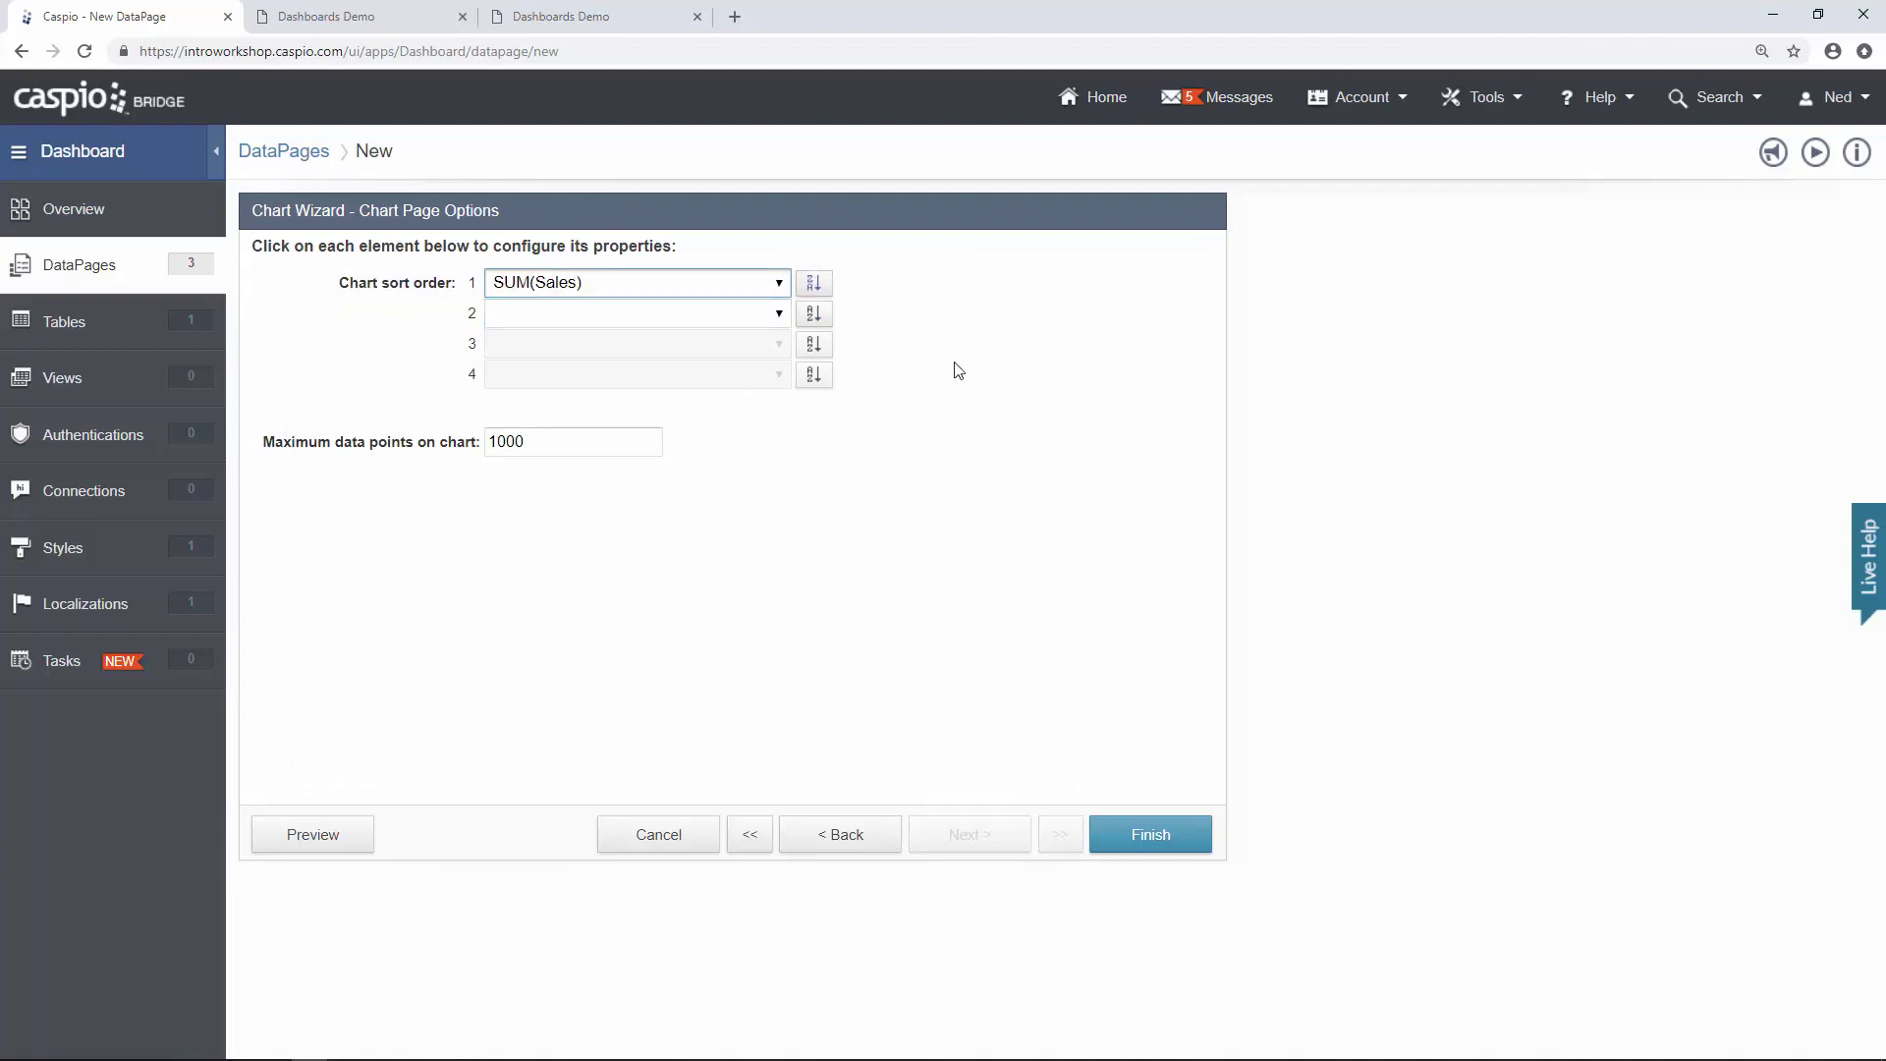
left_click_drag(652, 442, 445, 443)
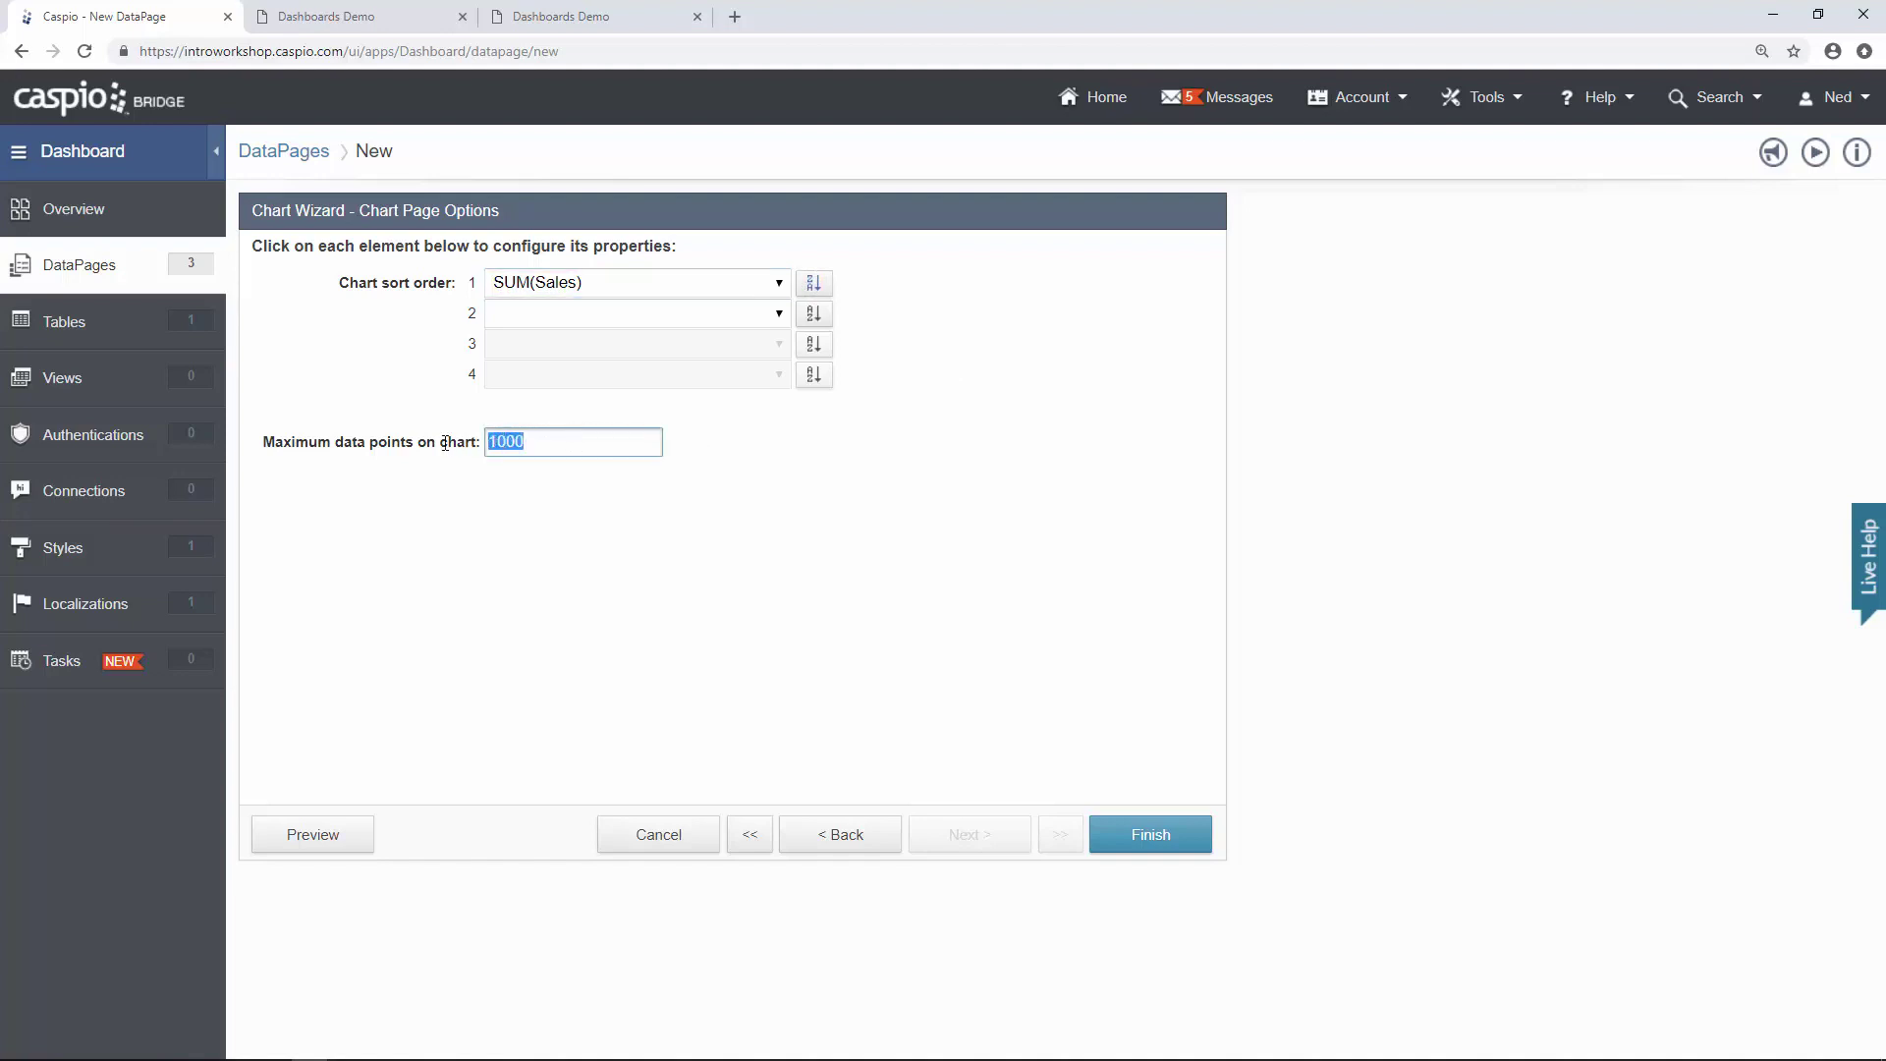
type("5")
left_click(1129, 834)
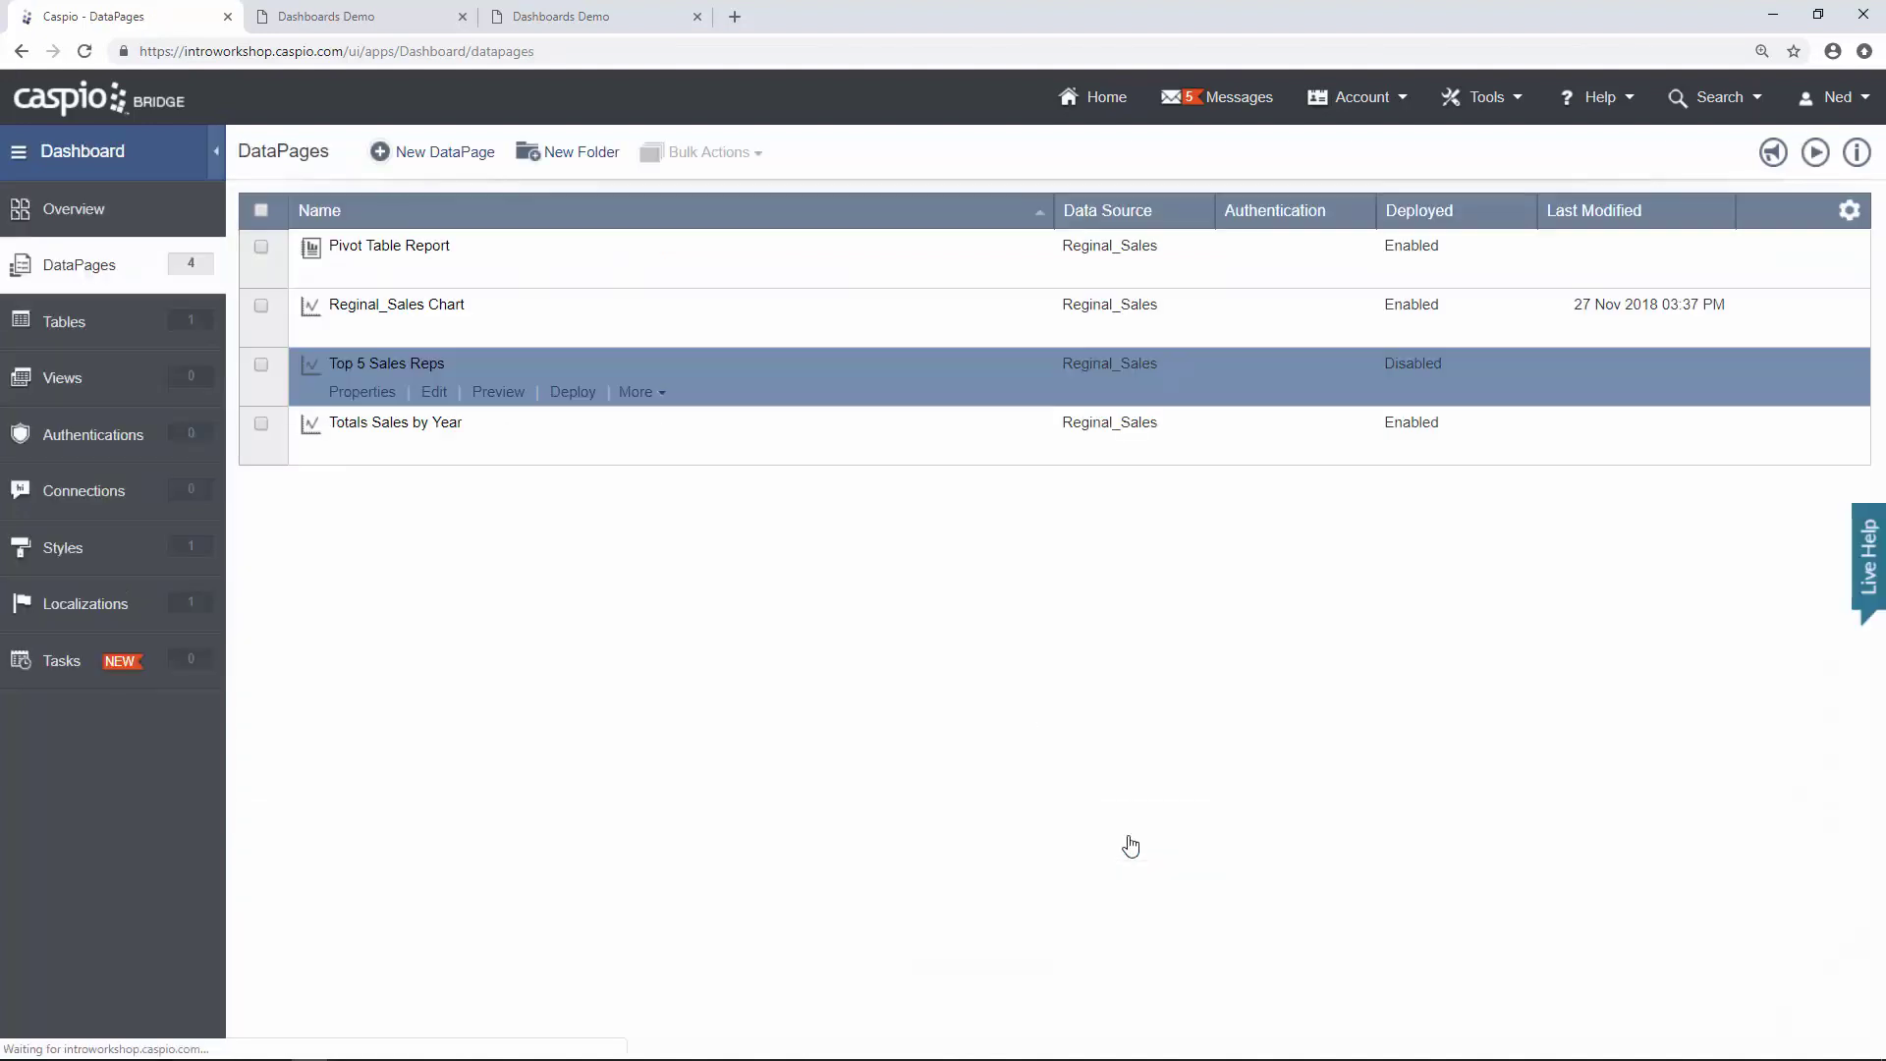
Enable deployment of the Top 5 Sales Reps DataPage and copy its embed code.
left_click(573, 392)
left_click(811, 318)
left_click(797, 616)
key("ctrl+c")
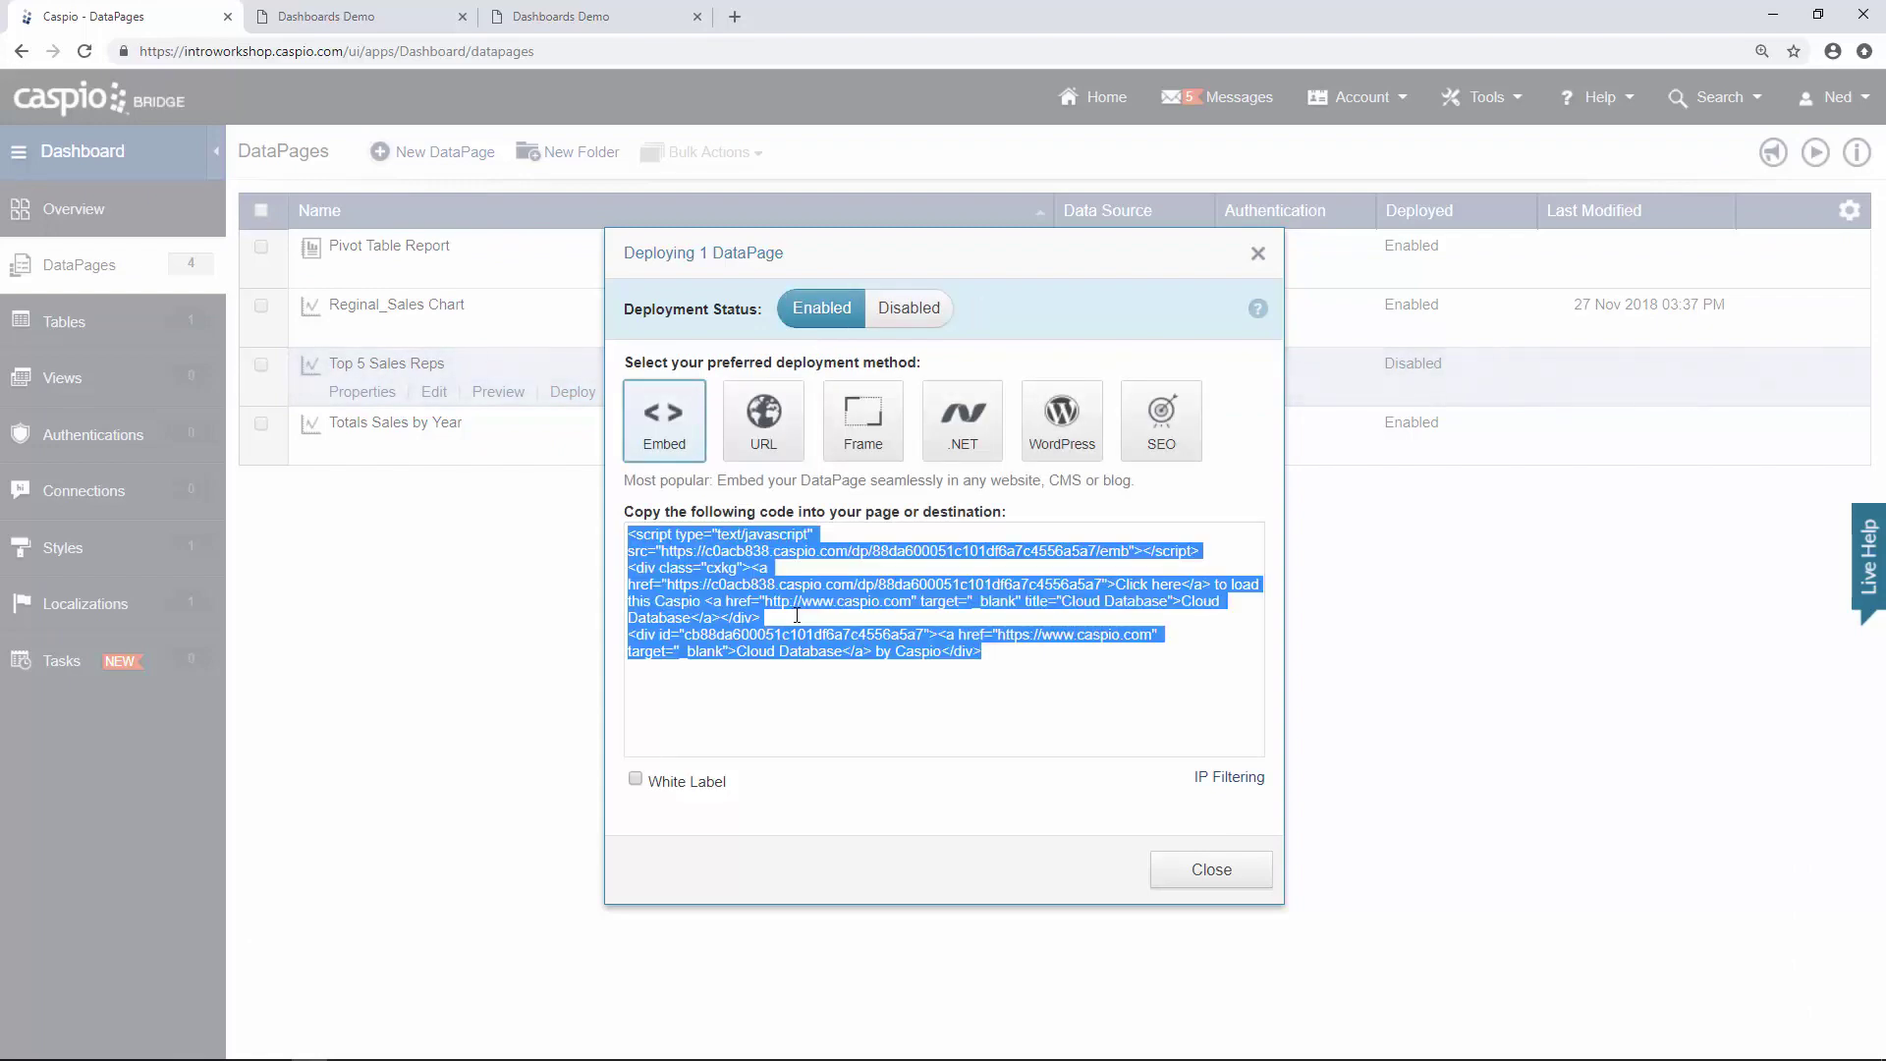
left_click(1155, 865)
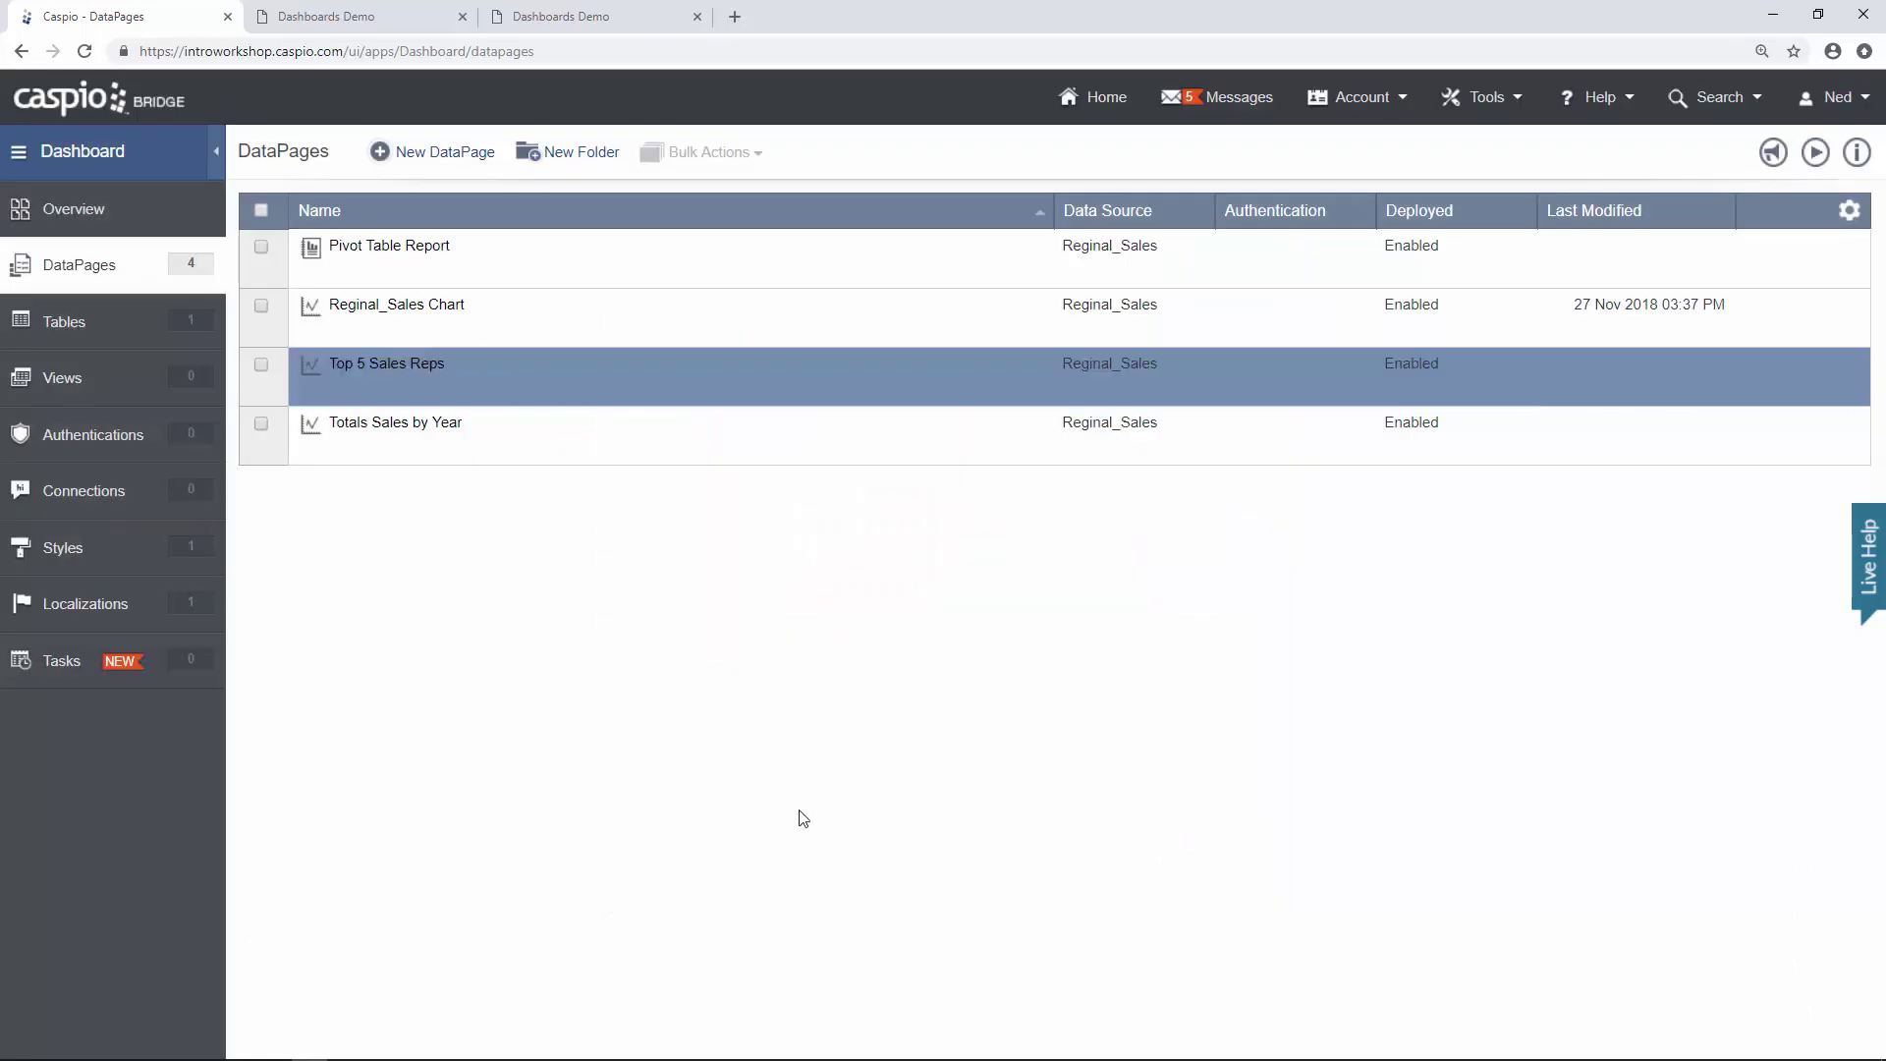
Switch to Notepad++ and replace the CHART DATAPAGE placeholder under Top 5 Sales Reps in dashboard_demo.html with the copied embed code.
left_click(417, 1045)
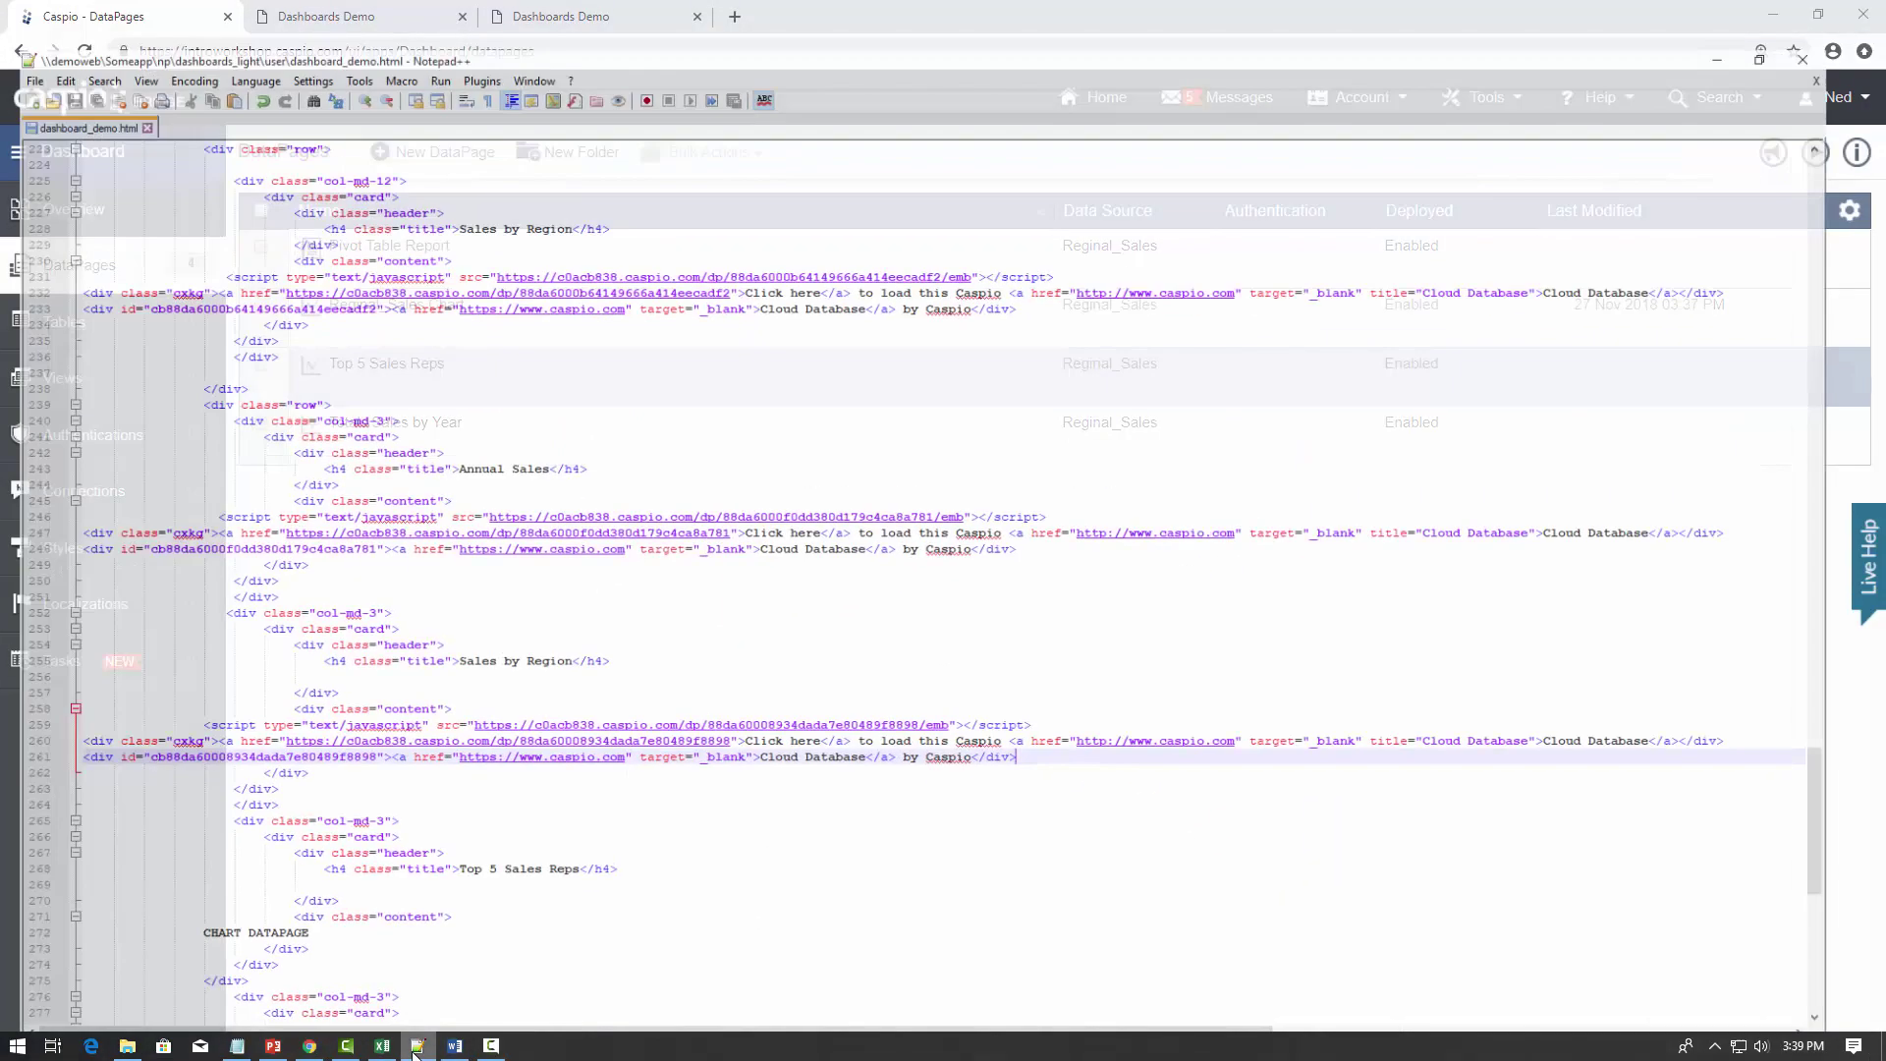
scroll(627, 806, "down", 1)
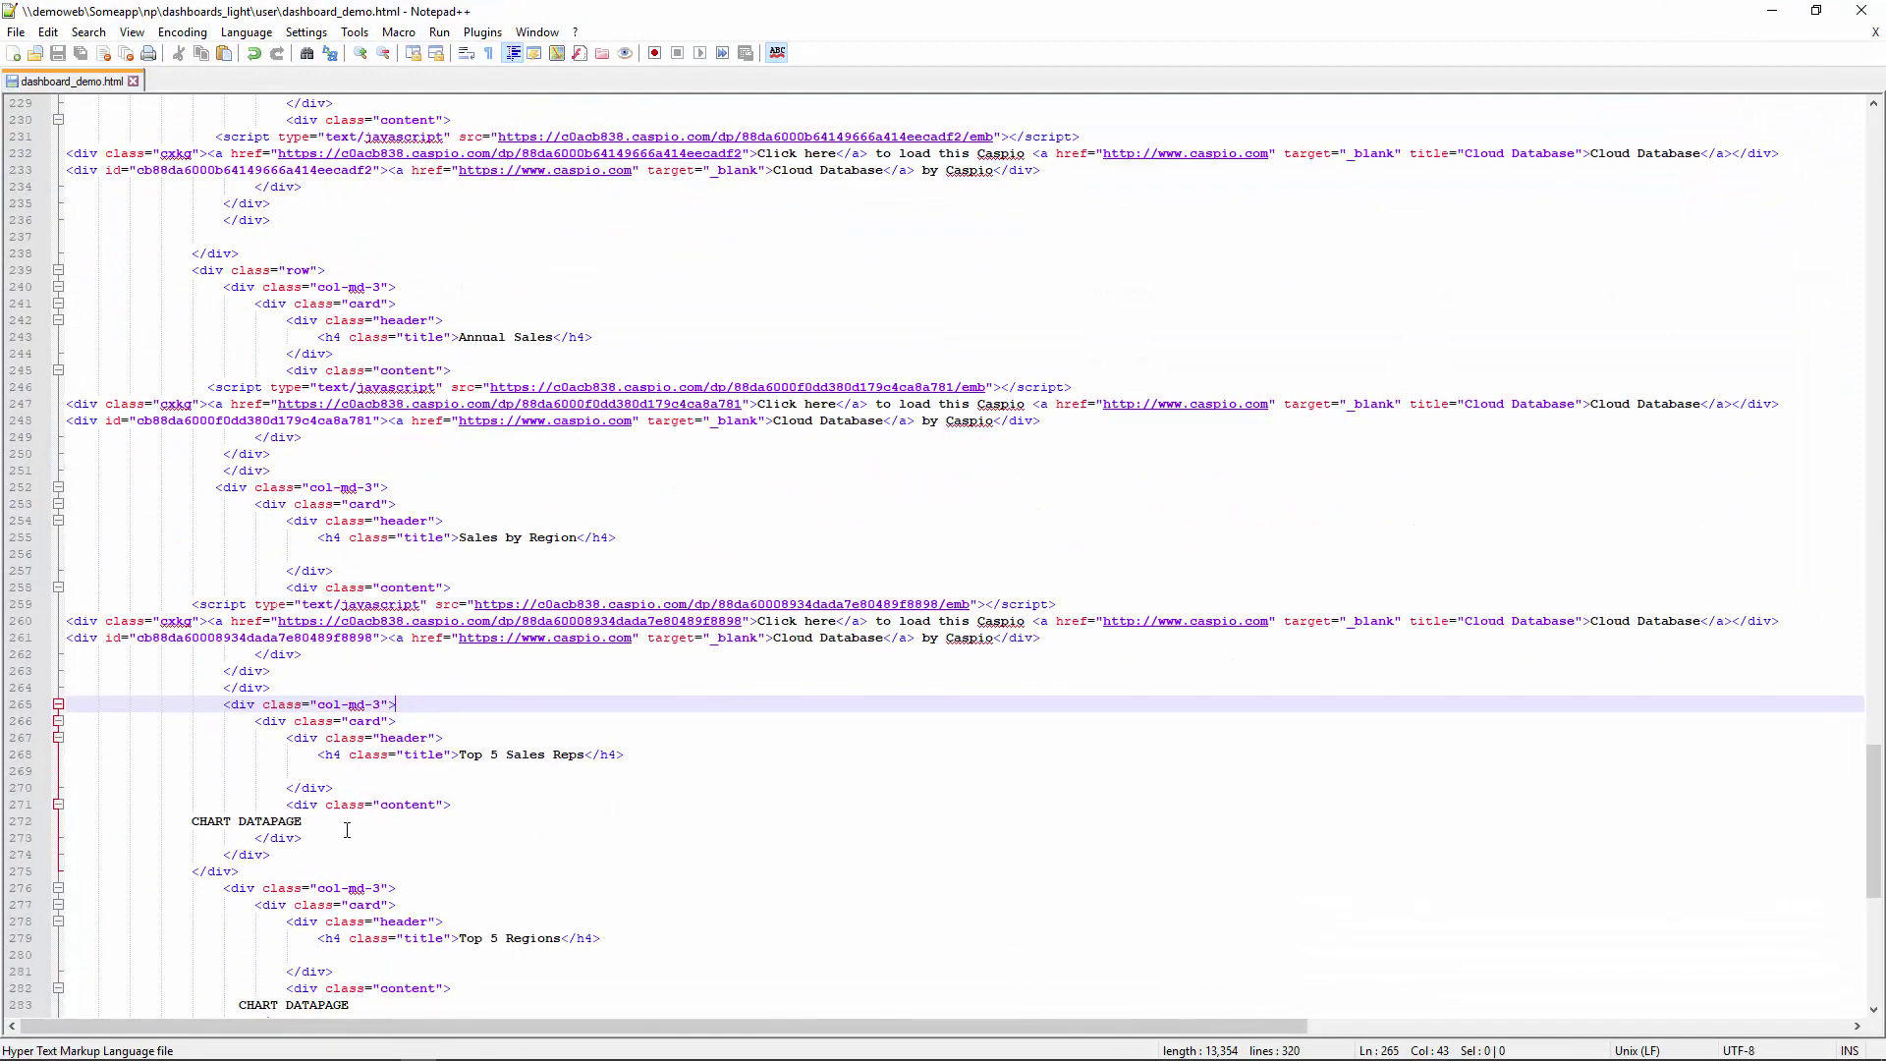
left_click_drag(347, 830, 178, 828)
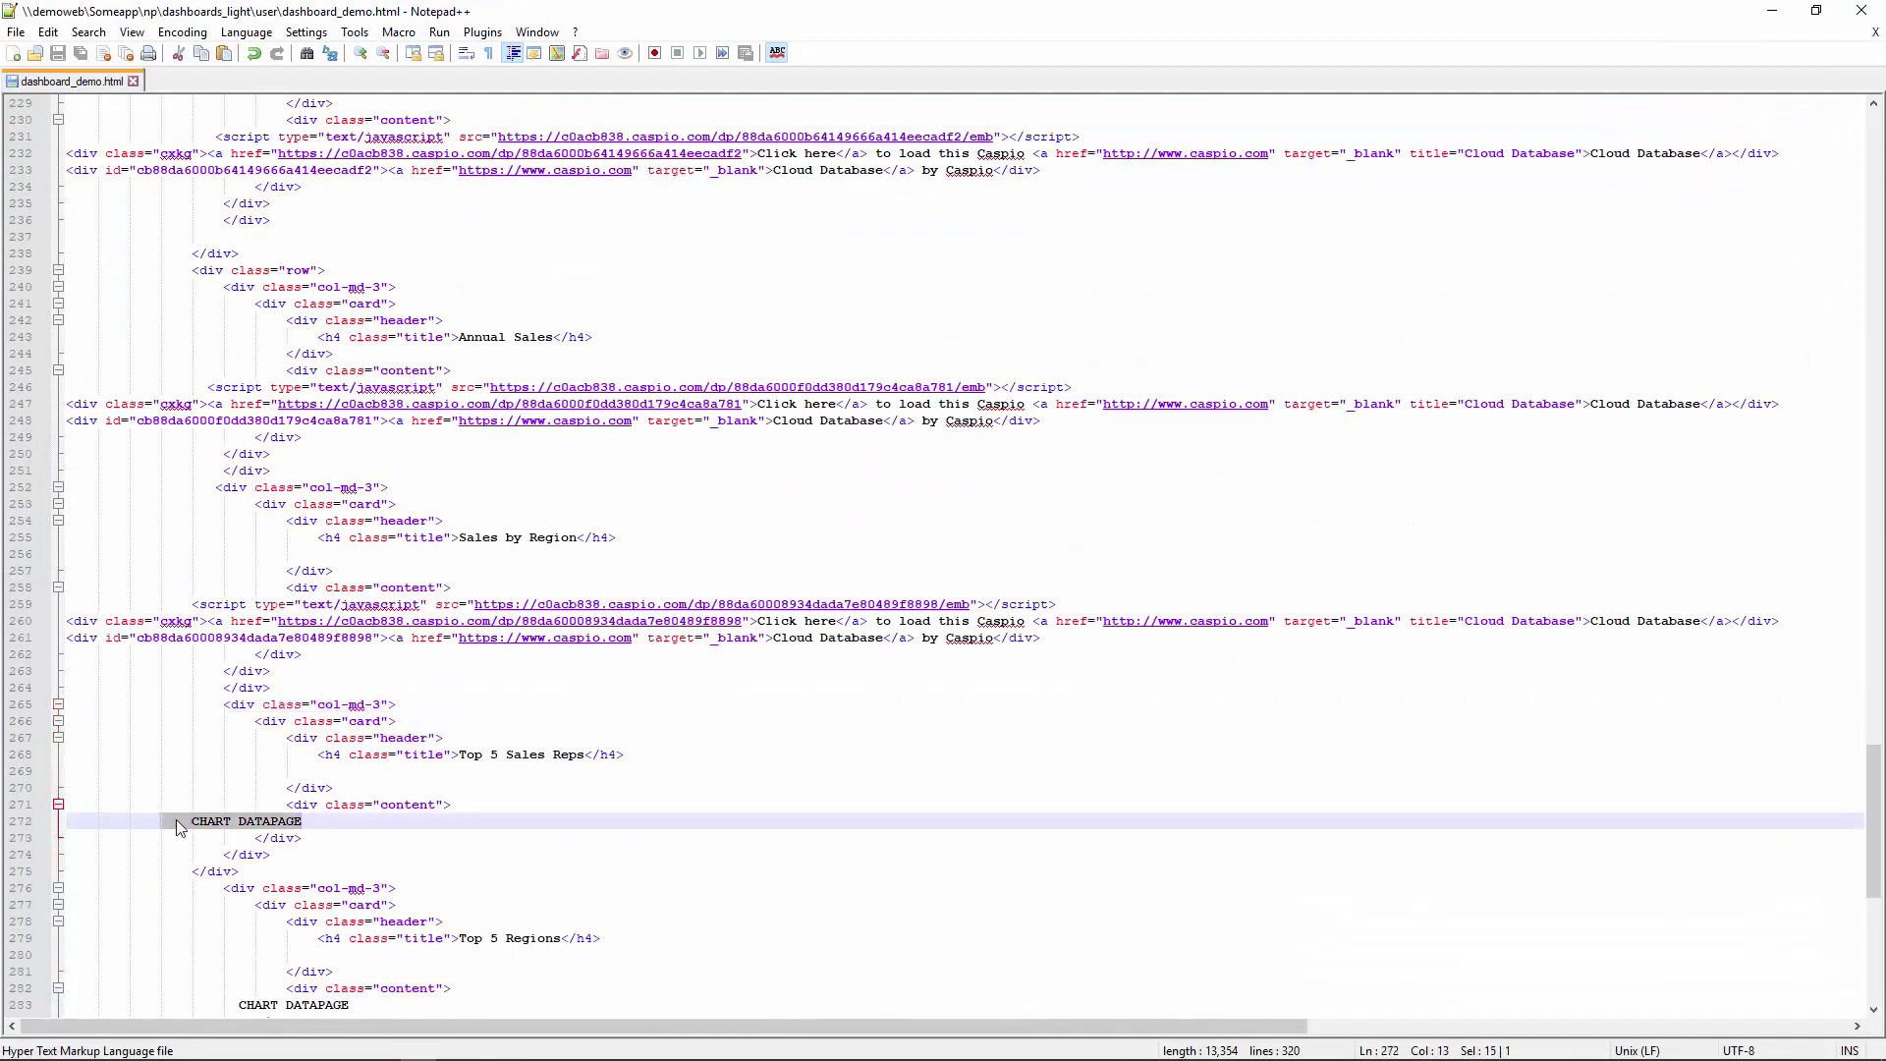
key("ctrl+v")
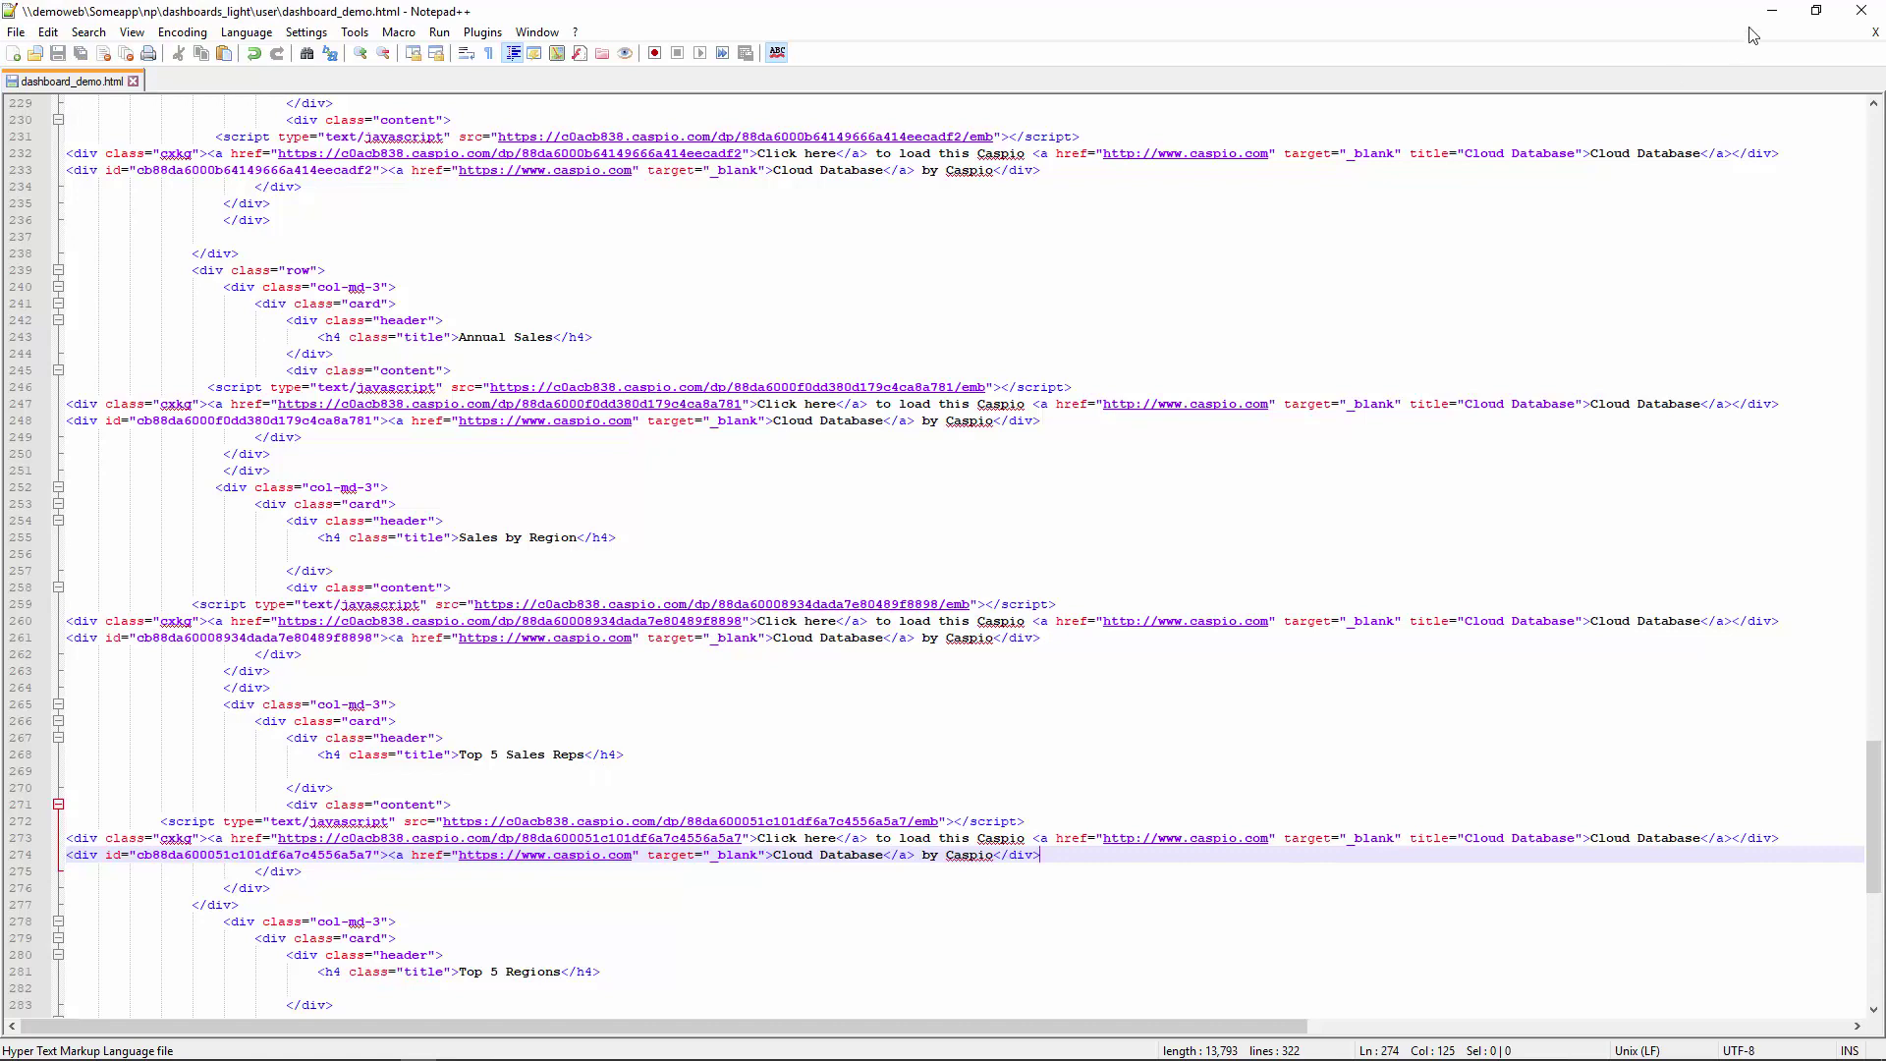
Switch back to the browser, reload the demo dashboard page and examine the Top 5 Sales Reps bar chart.
left_click(1772, 11)
left_click(550, 17)
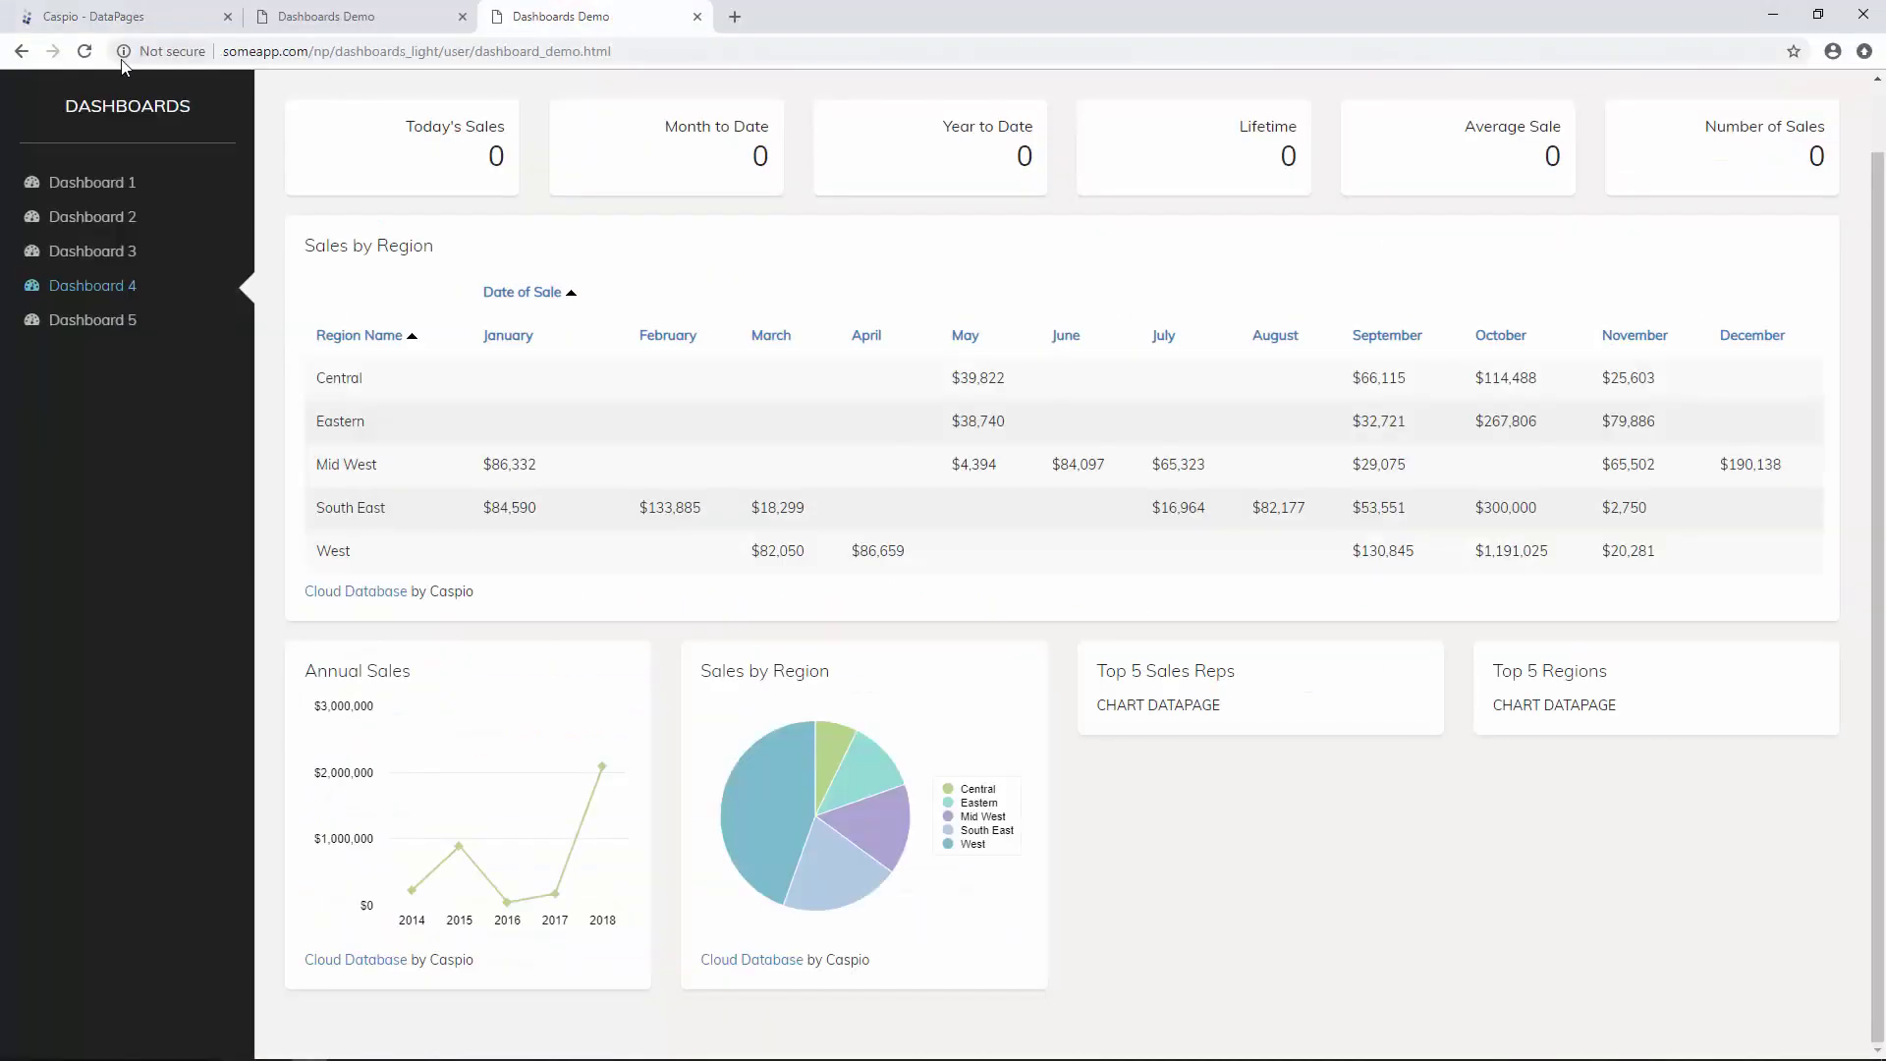
left_click(85, 51)
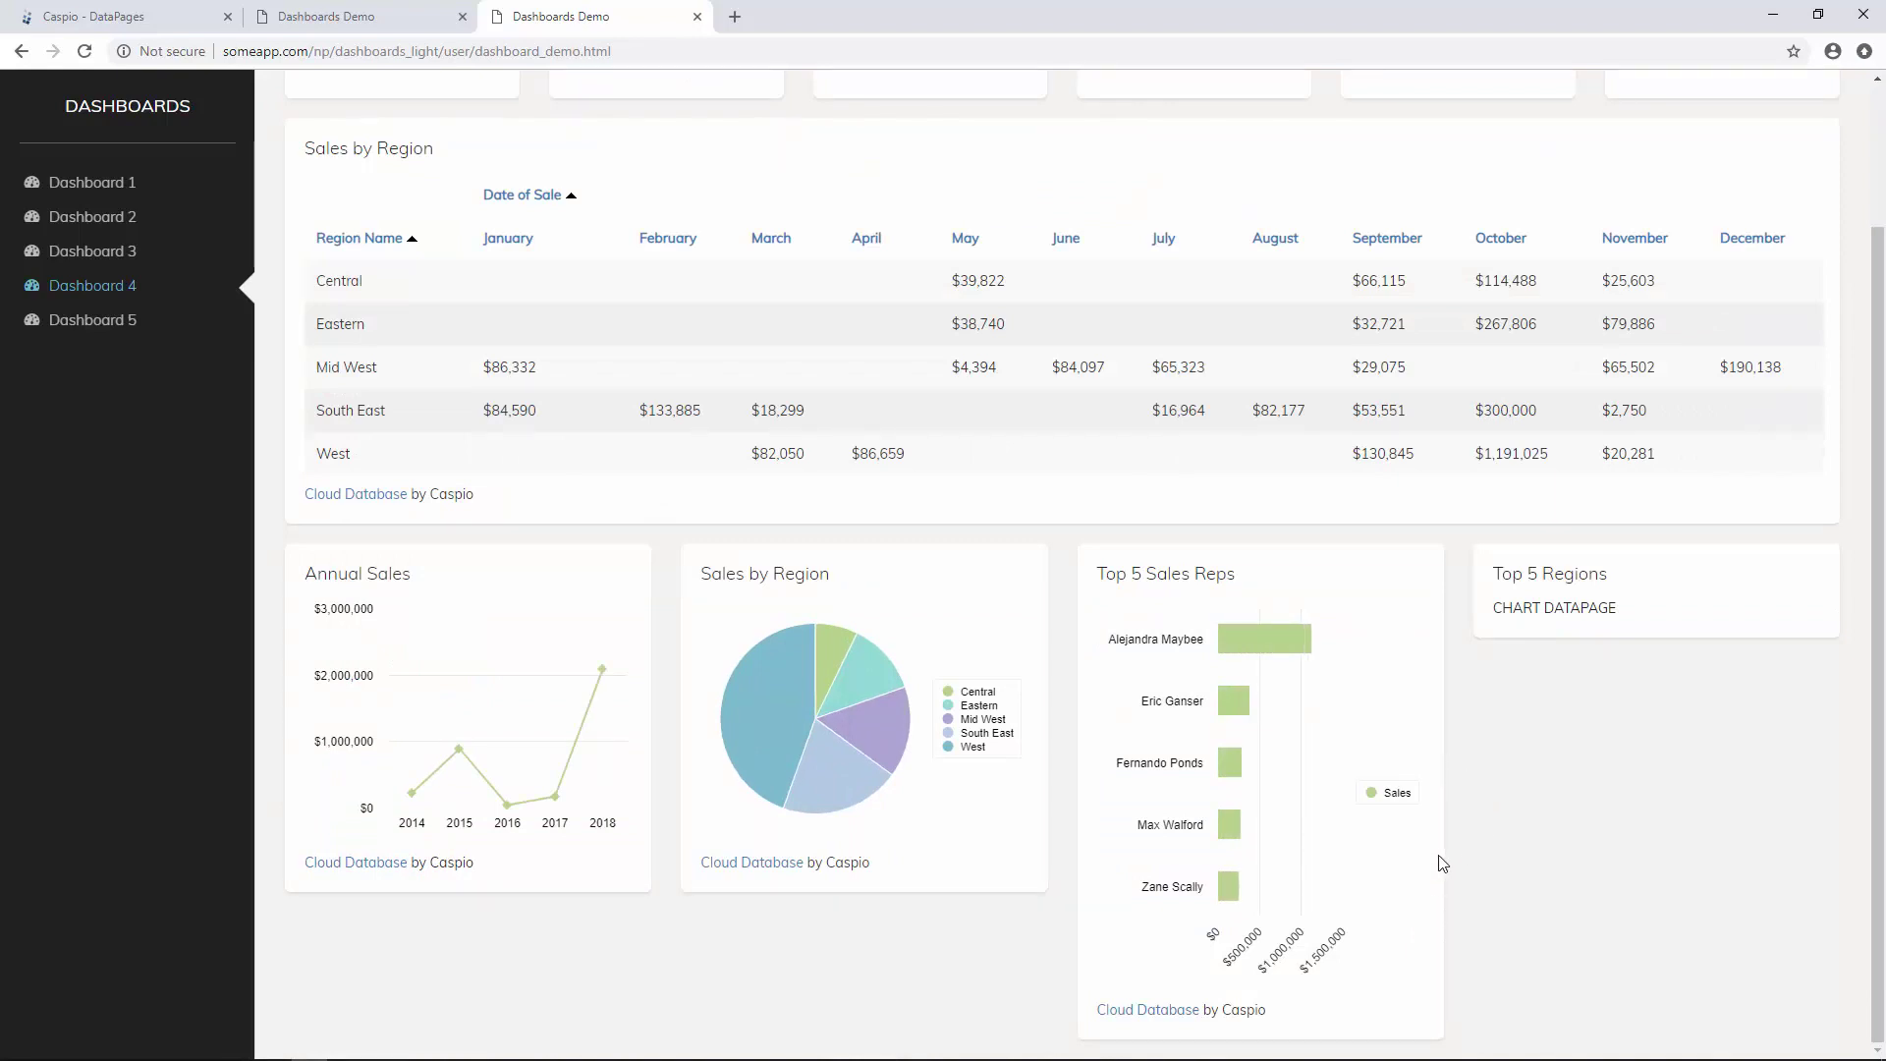
Return to the Caspio DataPages list, edit the Top 5 Sales Reps chart options to use a fixed height, and finish the DataPage.
left_click(167, 20)
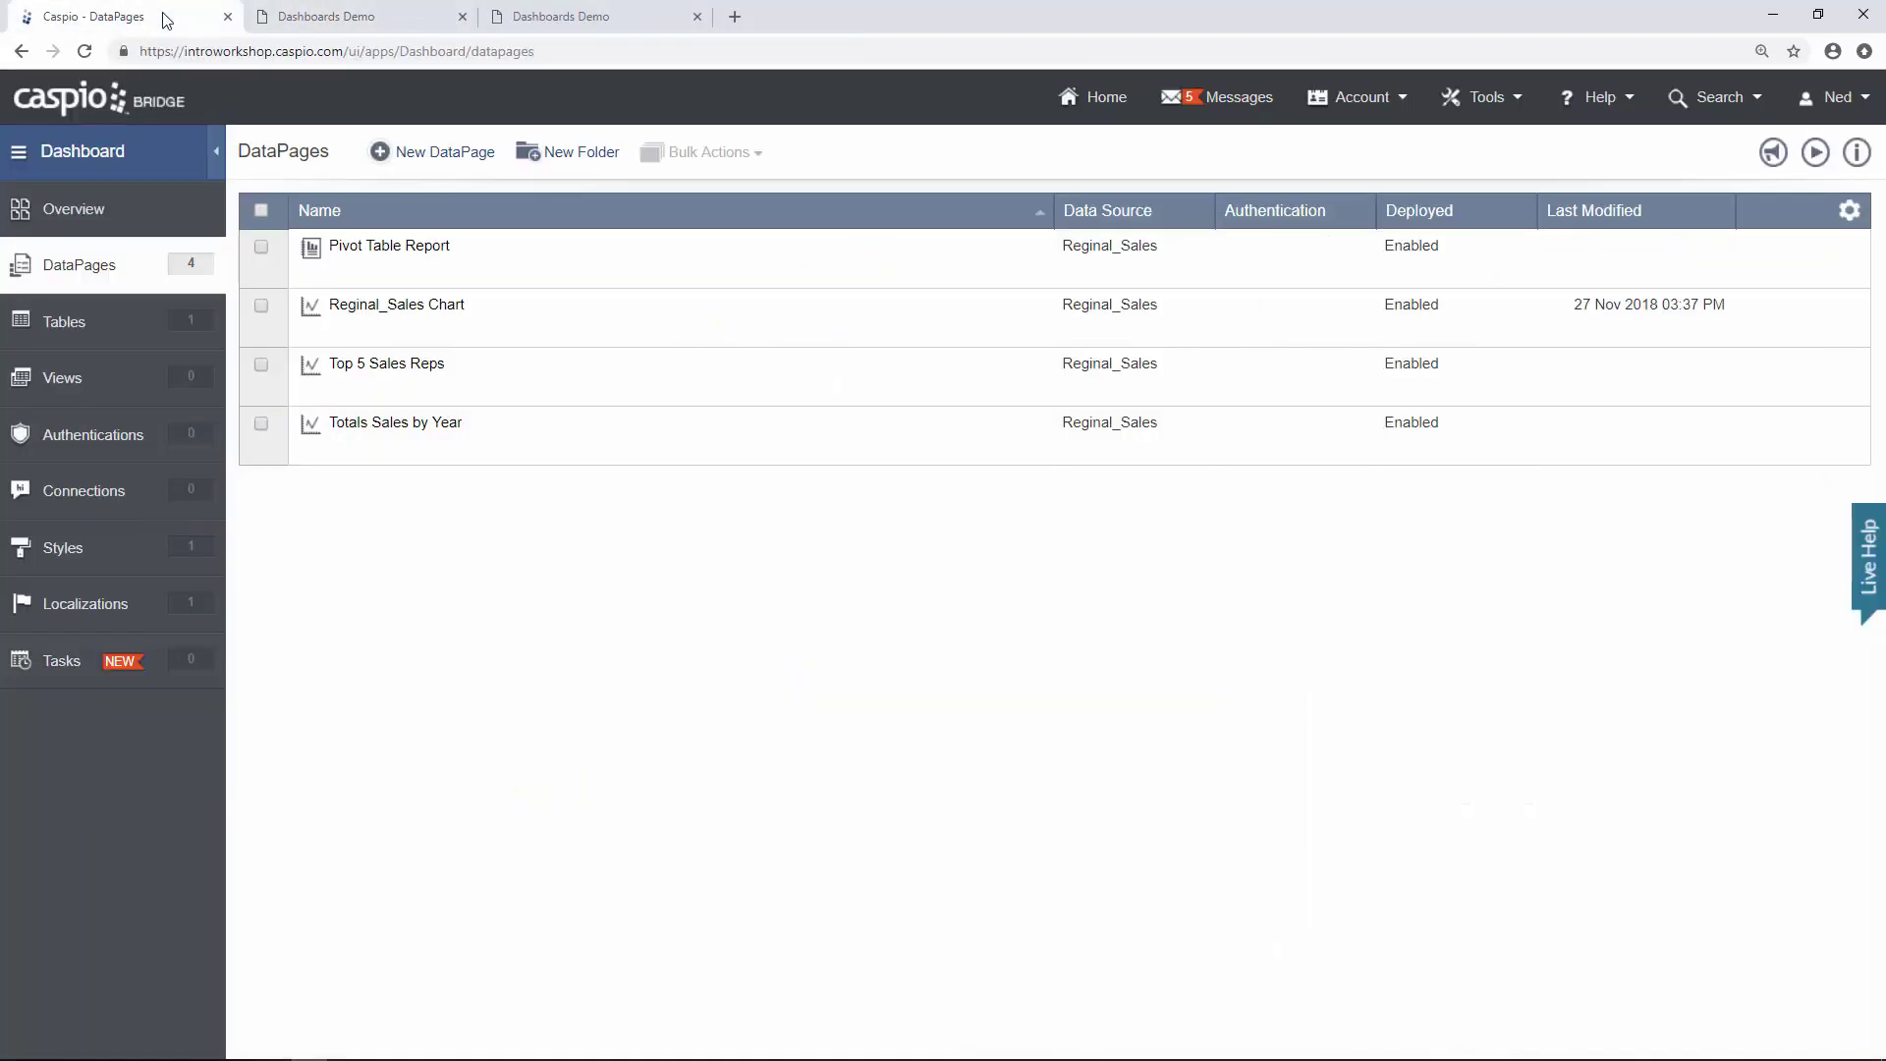
mouse_move(501, 362)
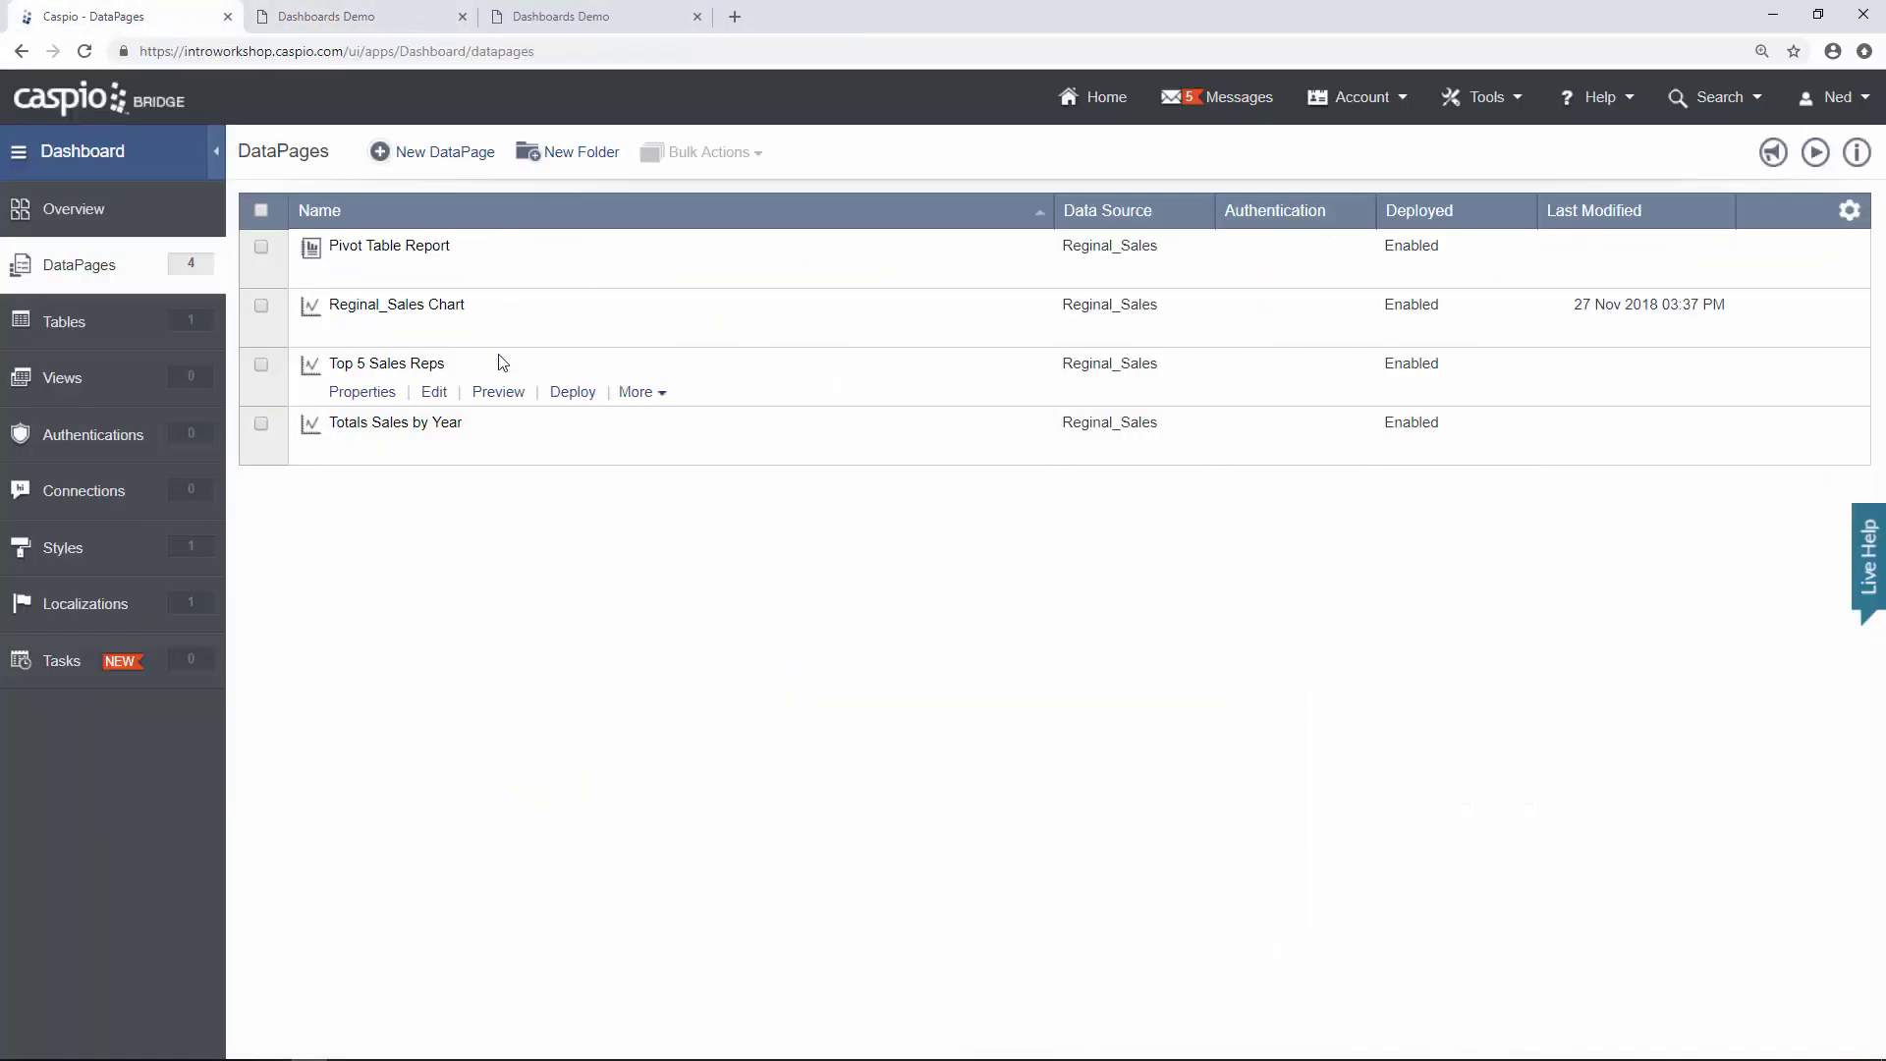
left_click(433, 392)
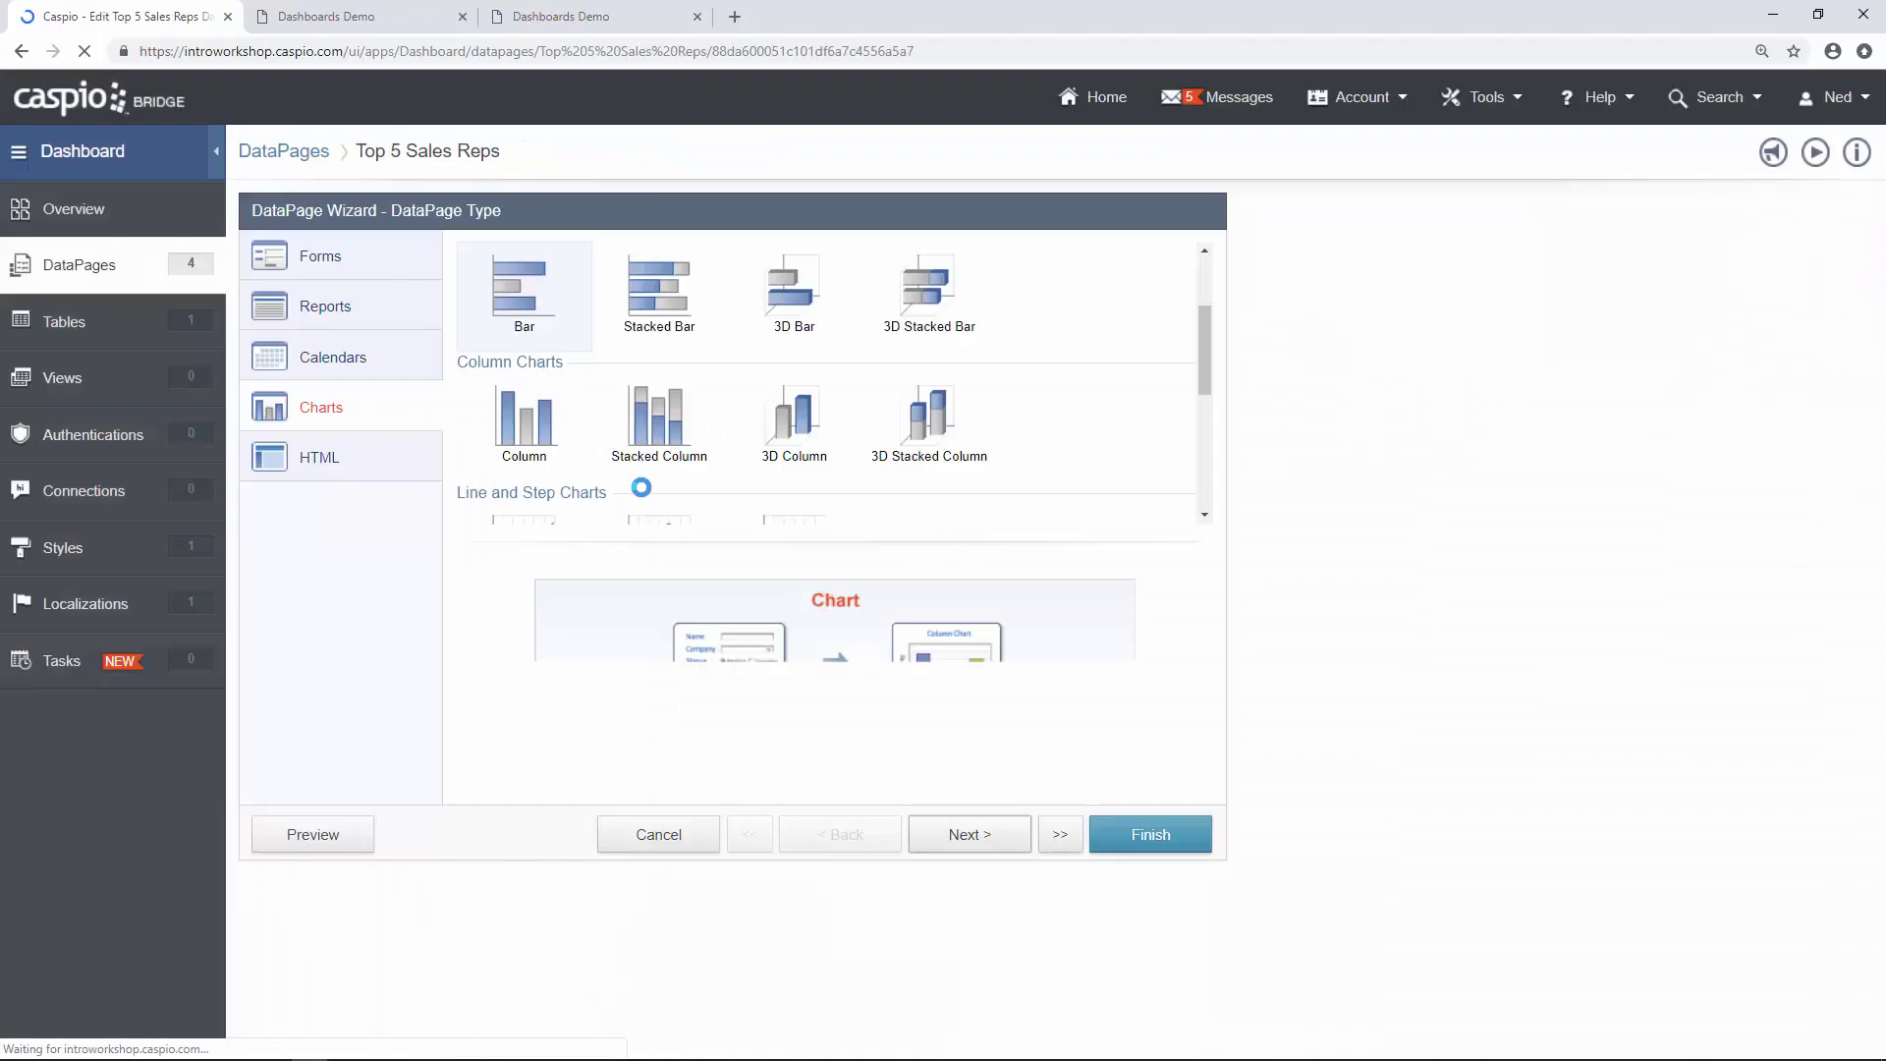
left_click(1060, 834)
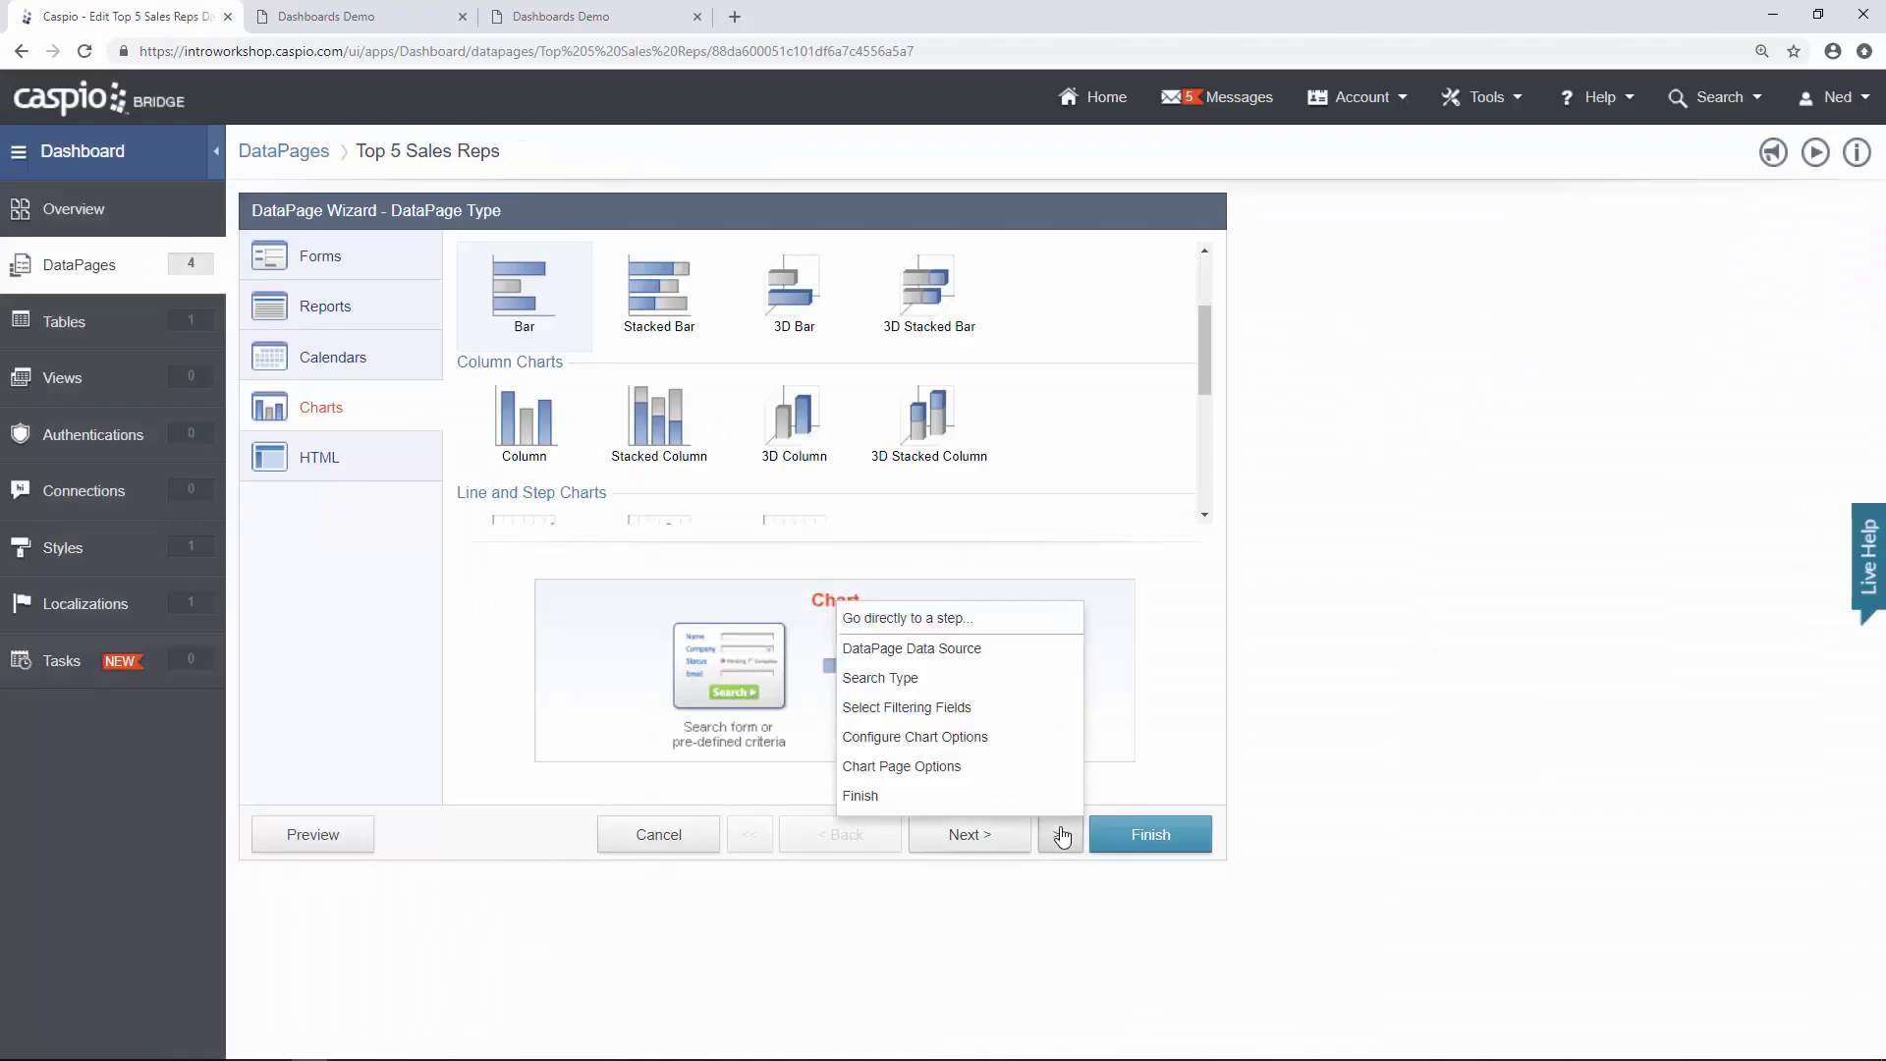
left_click(997, 739)
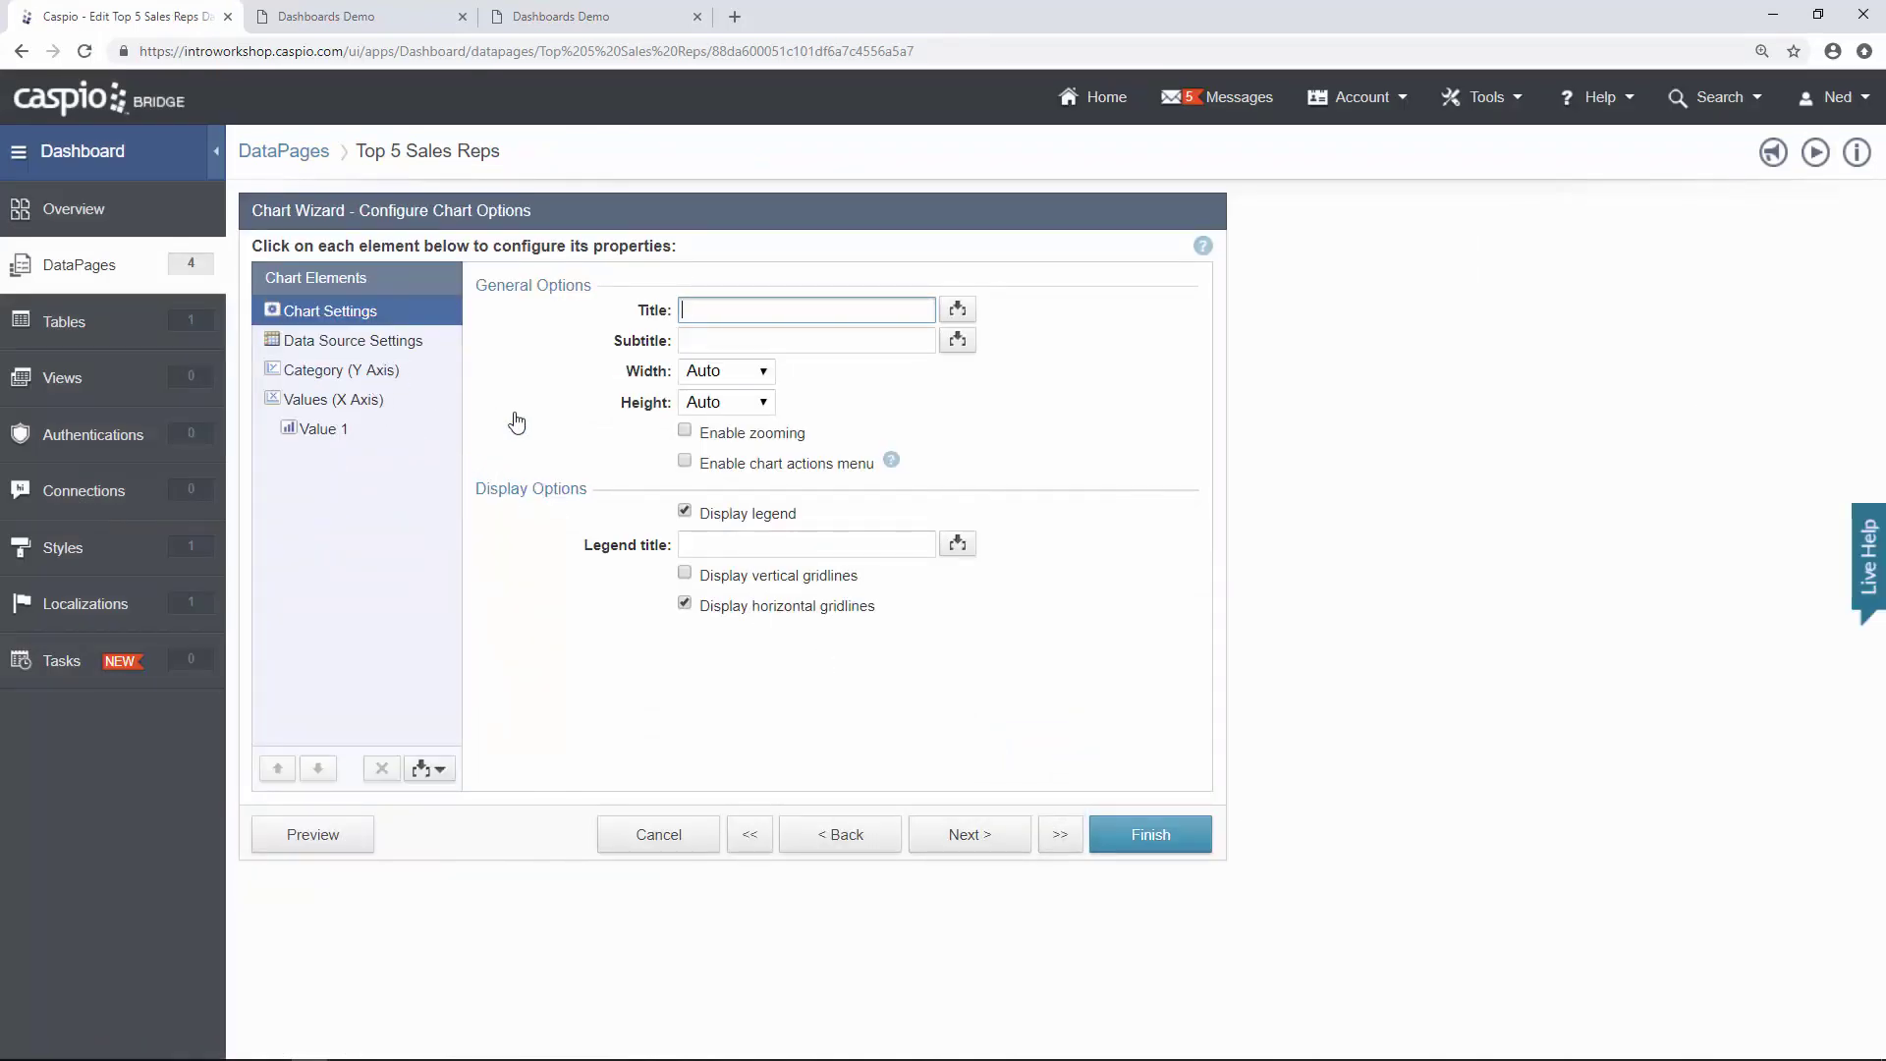
left_click(727, 402)
left_click(712, 446)
left_click(824, 401)
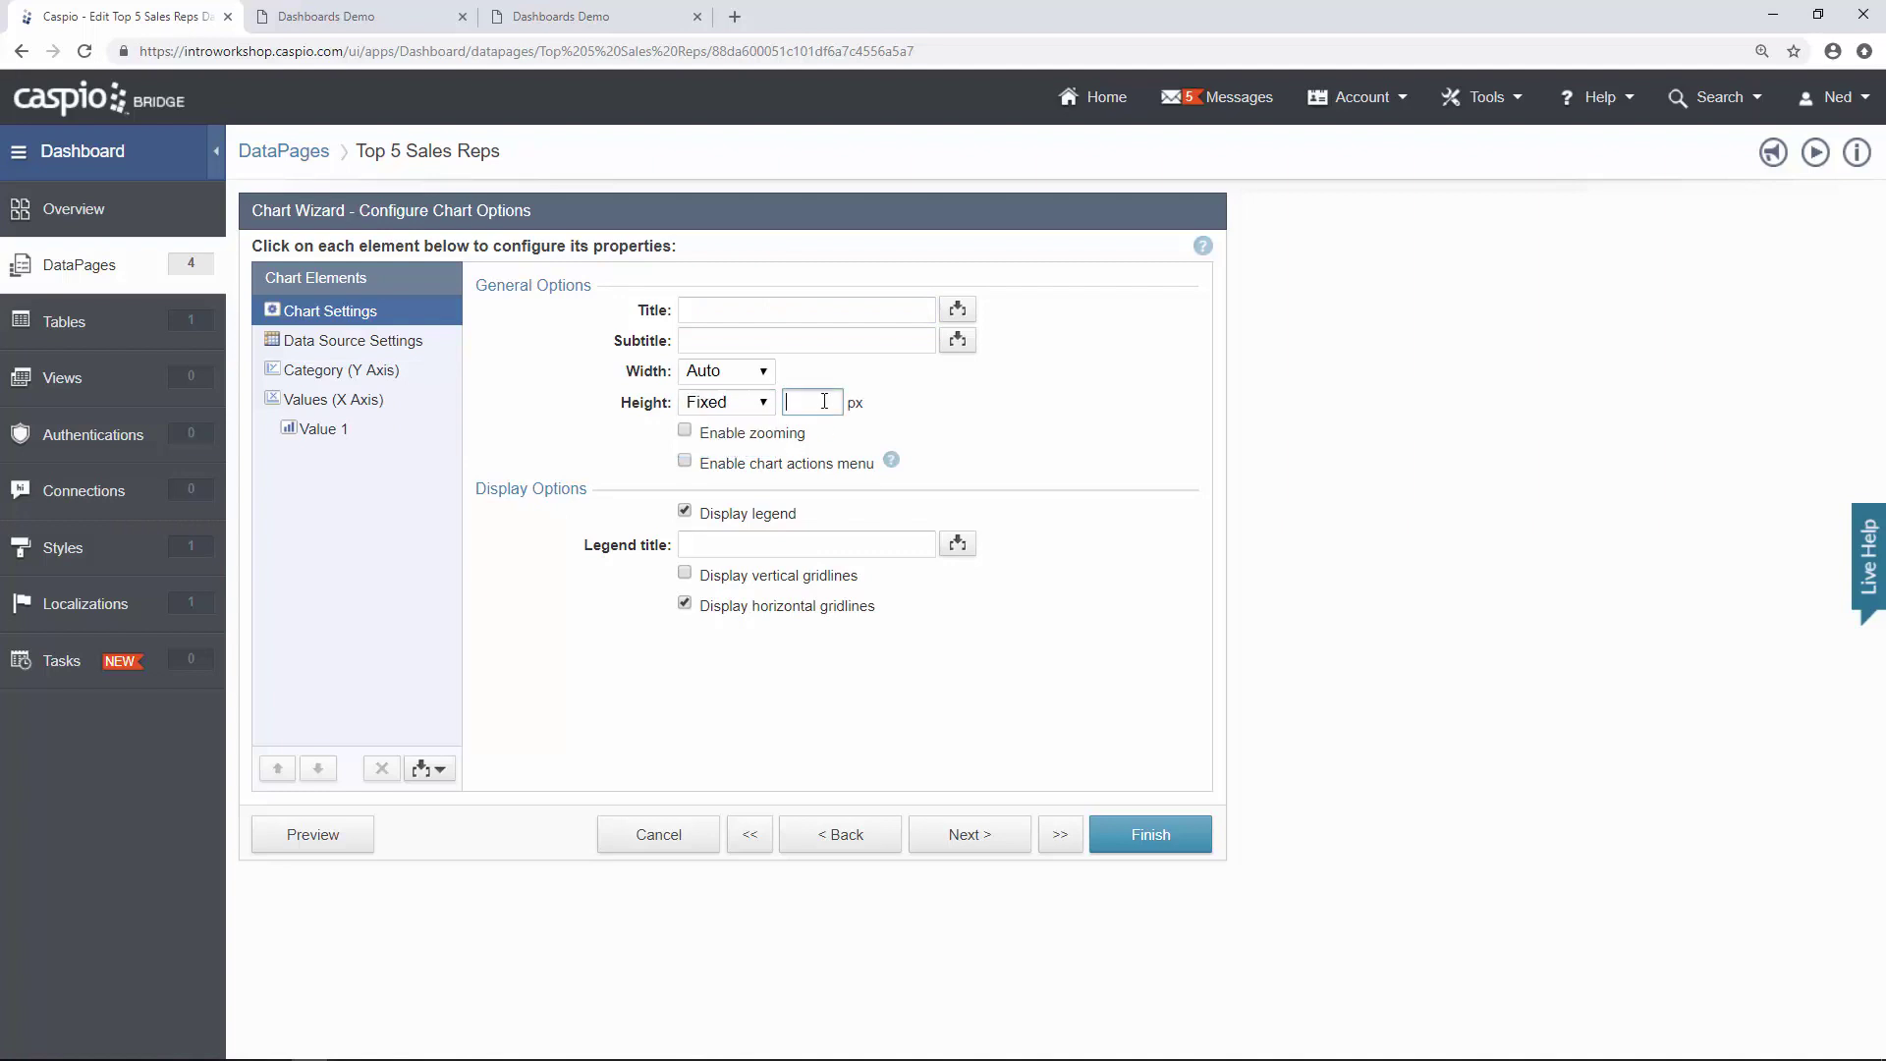
left_click(1158, 838)
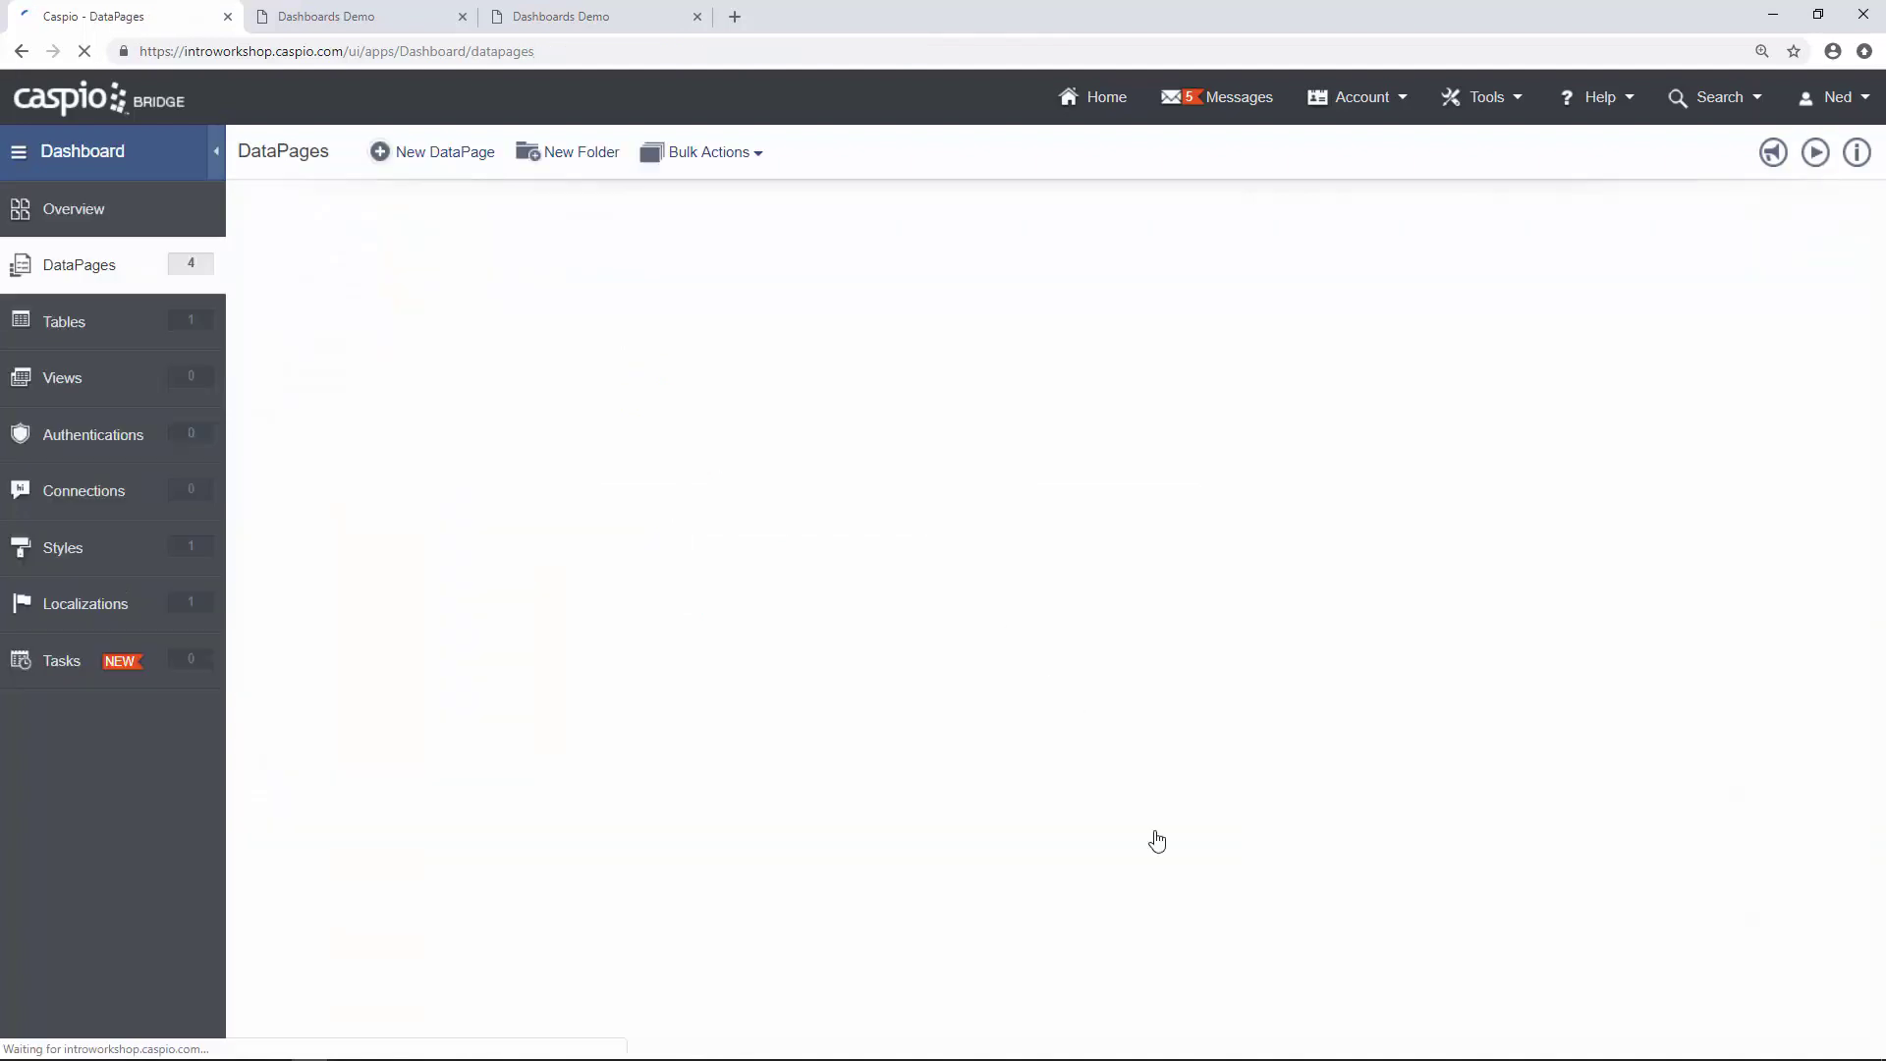
Reload the demo dashboard to check the Top 5 Sales Reps chart's height, and examine the Top 5 Regions chart on the completed Dashboard 4 page.
left_click(579, 18)
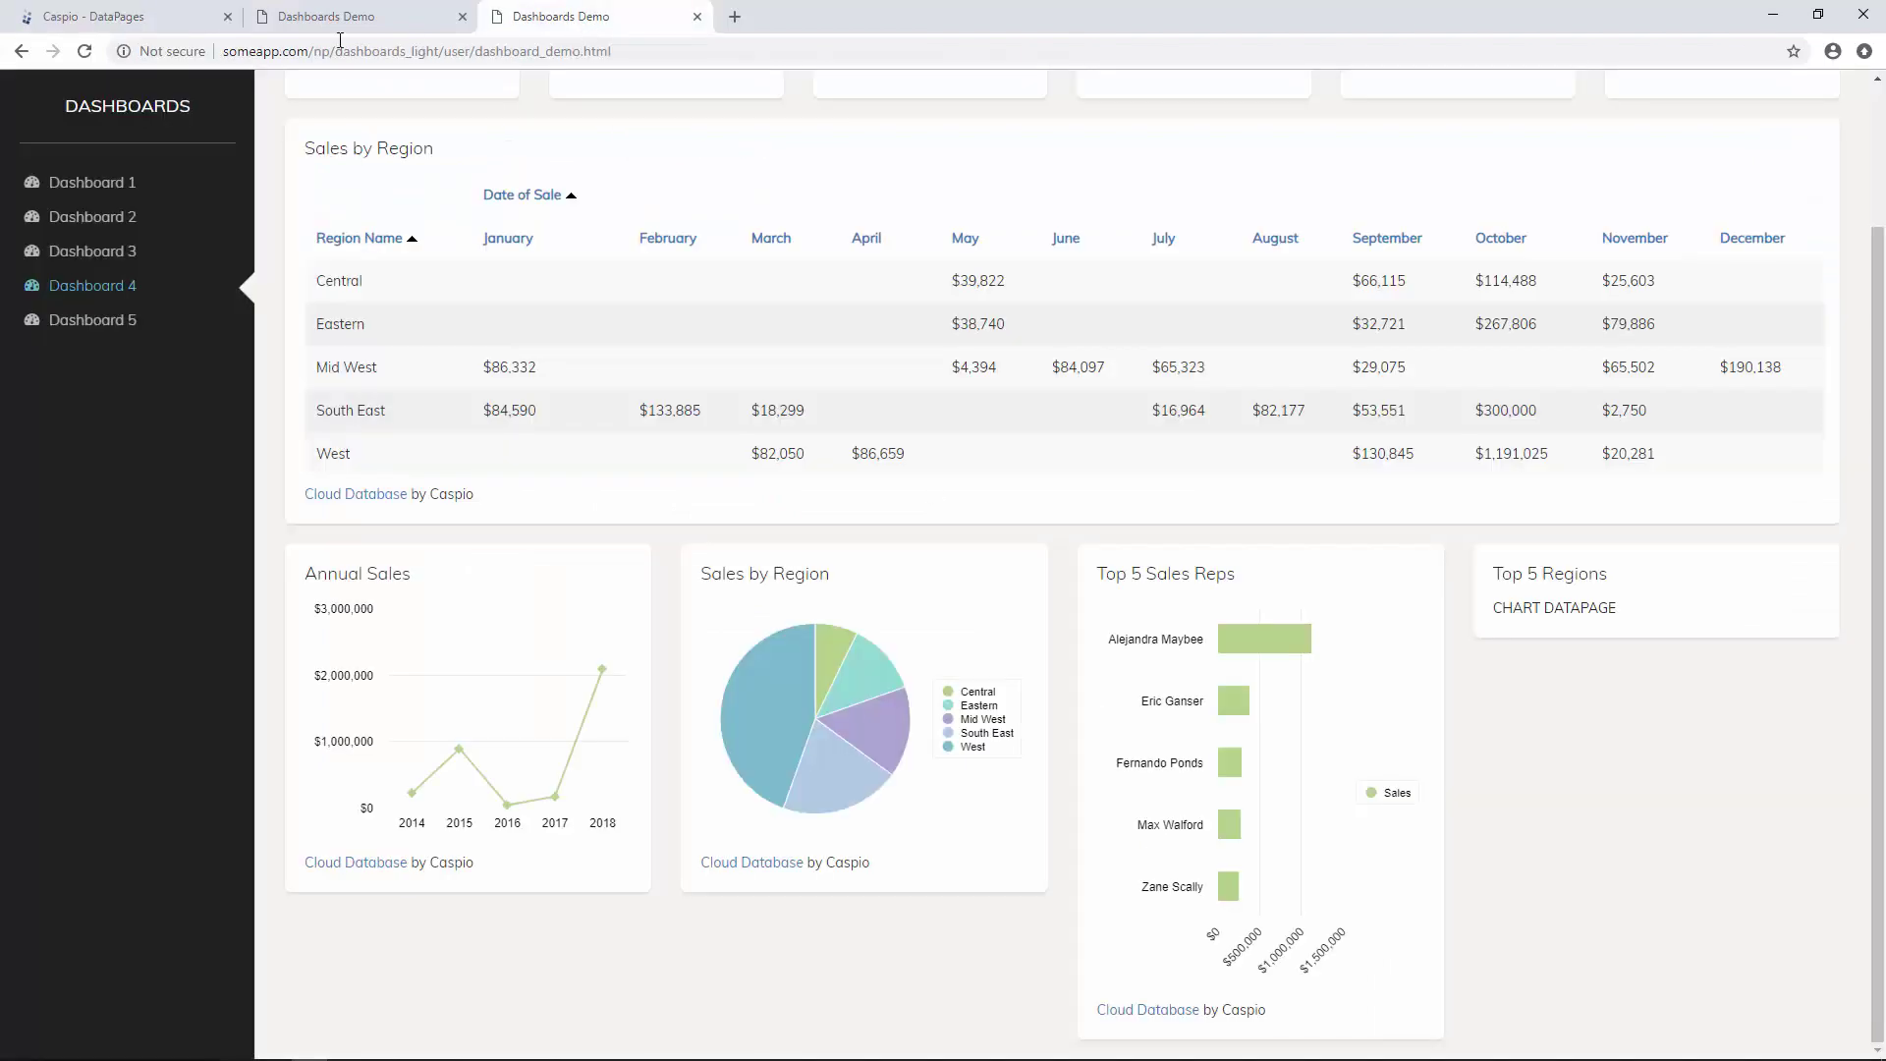
left_click(84, 51)
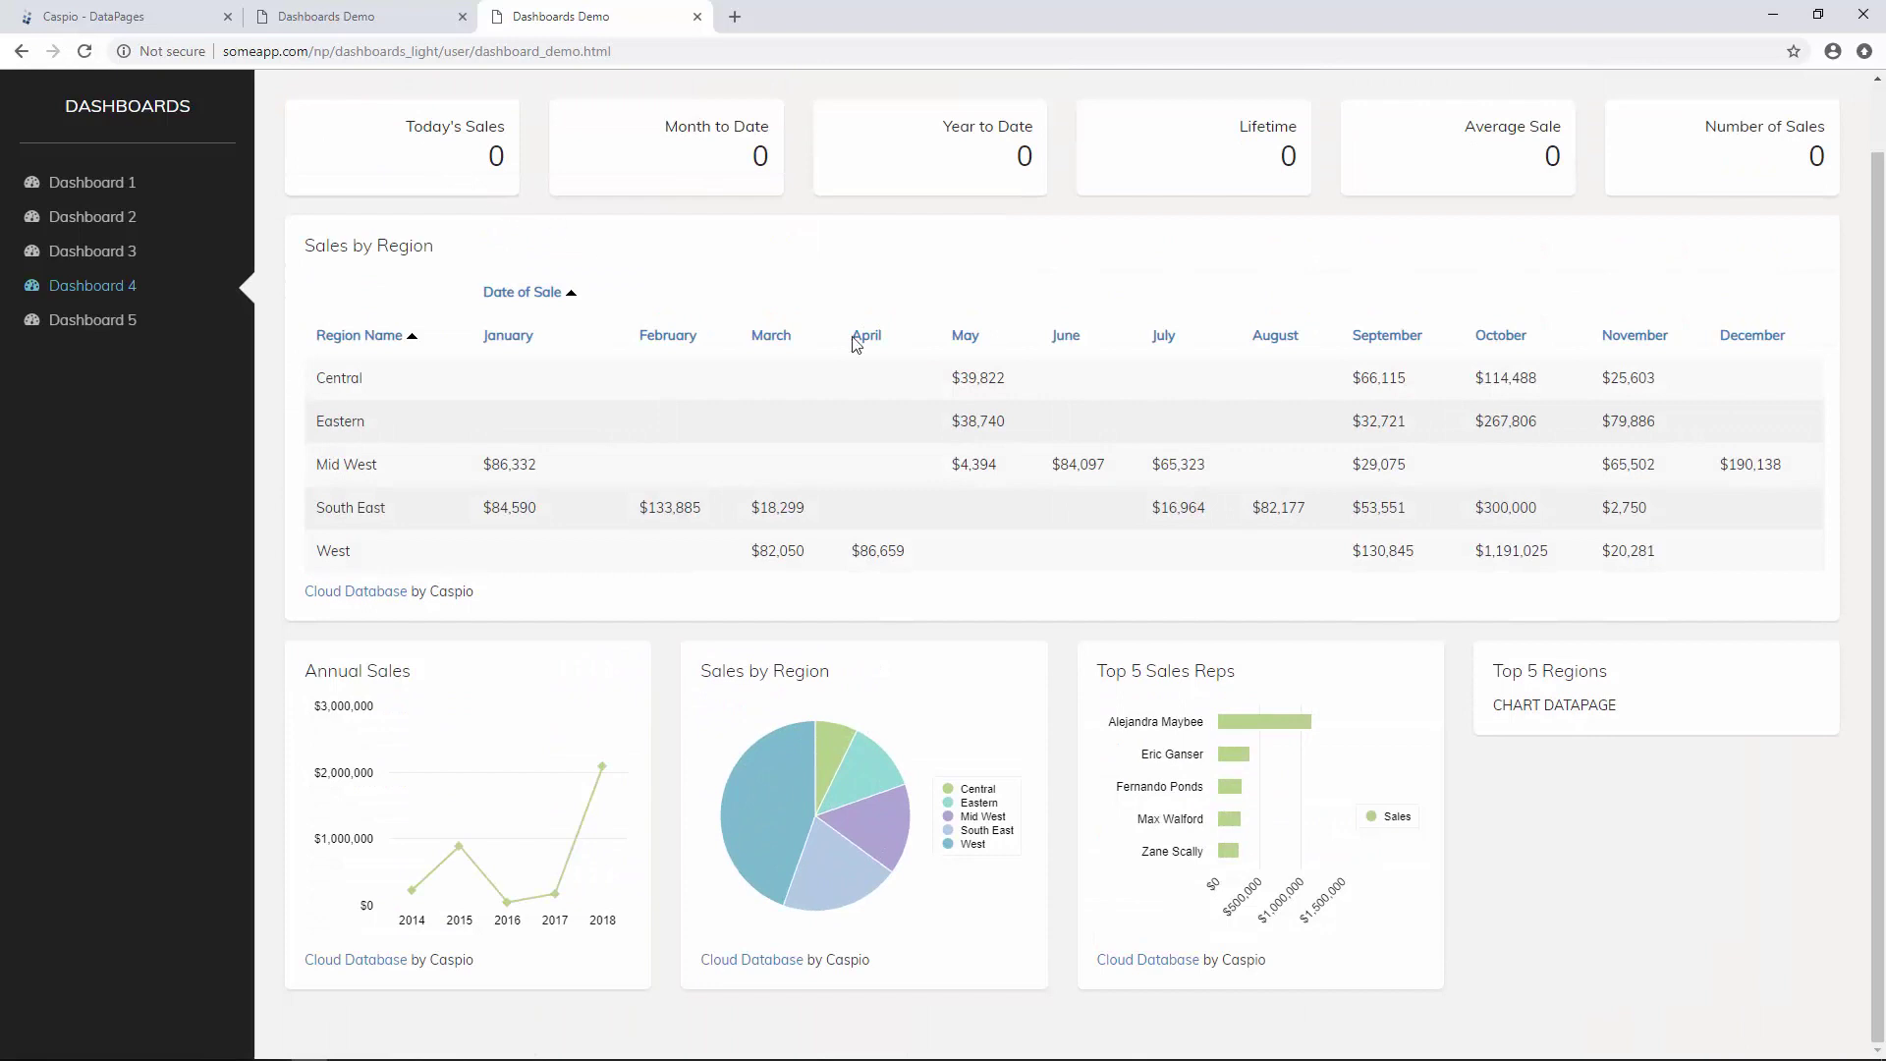
mouse_move(1282, 731)
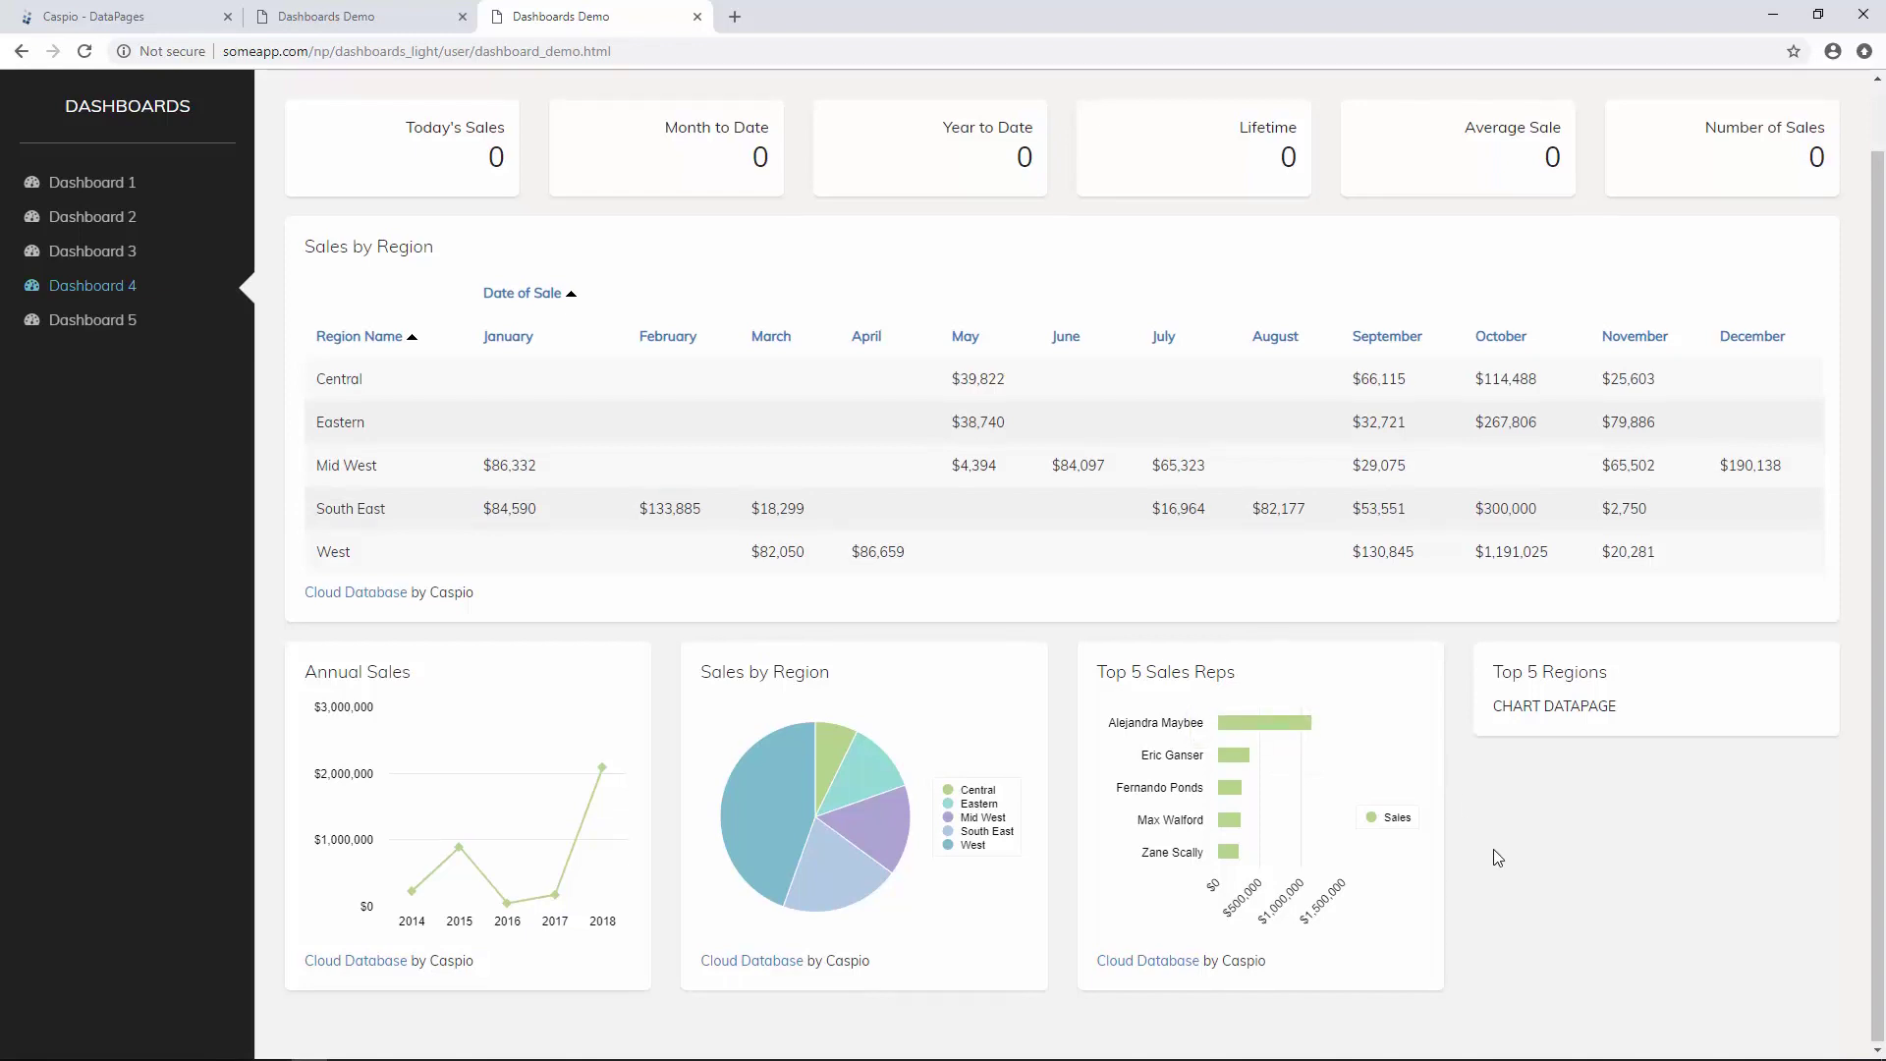
scroll(1497, 872, "up", 1)
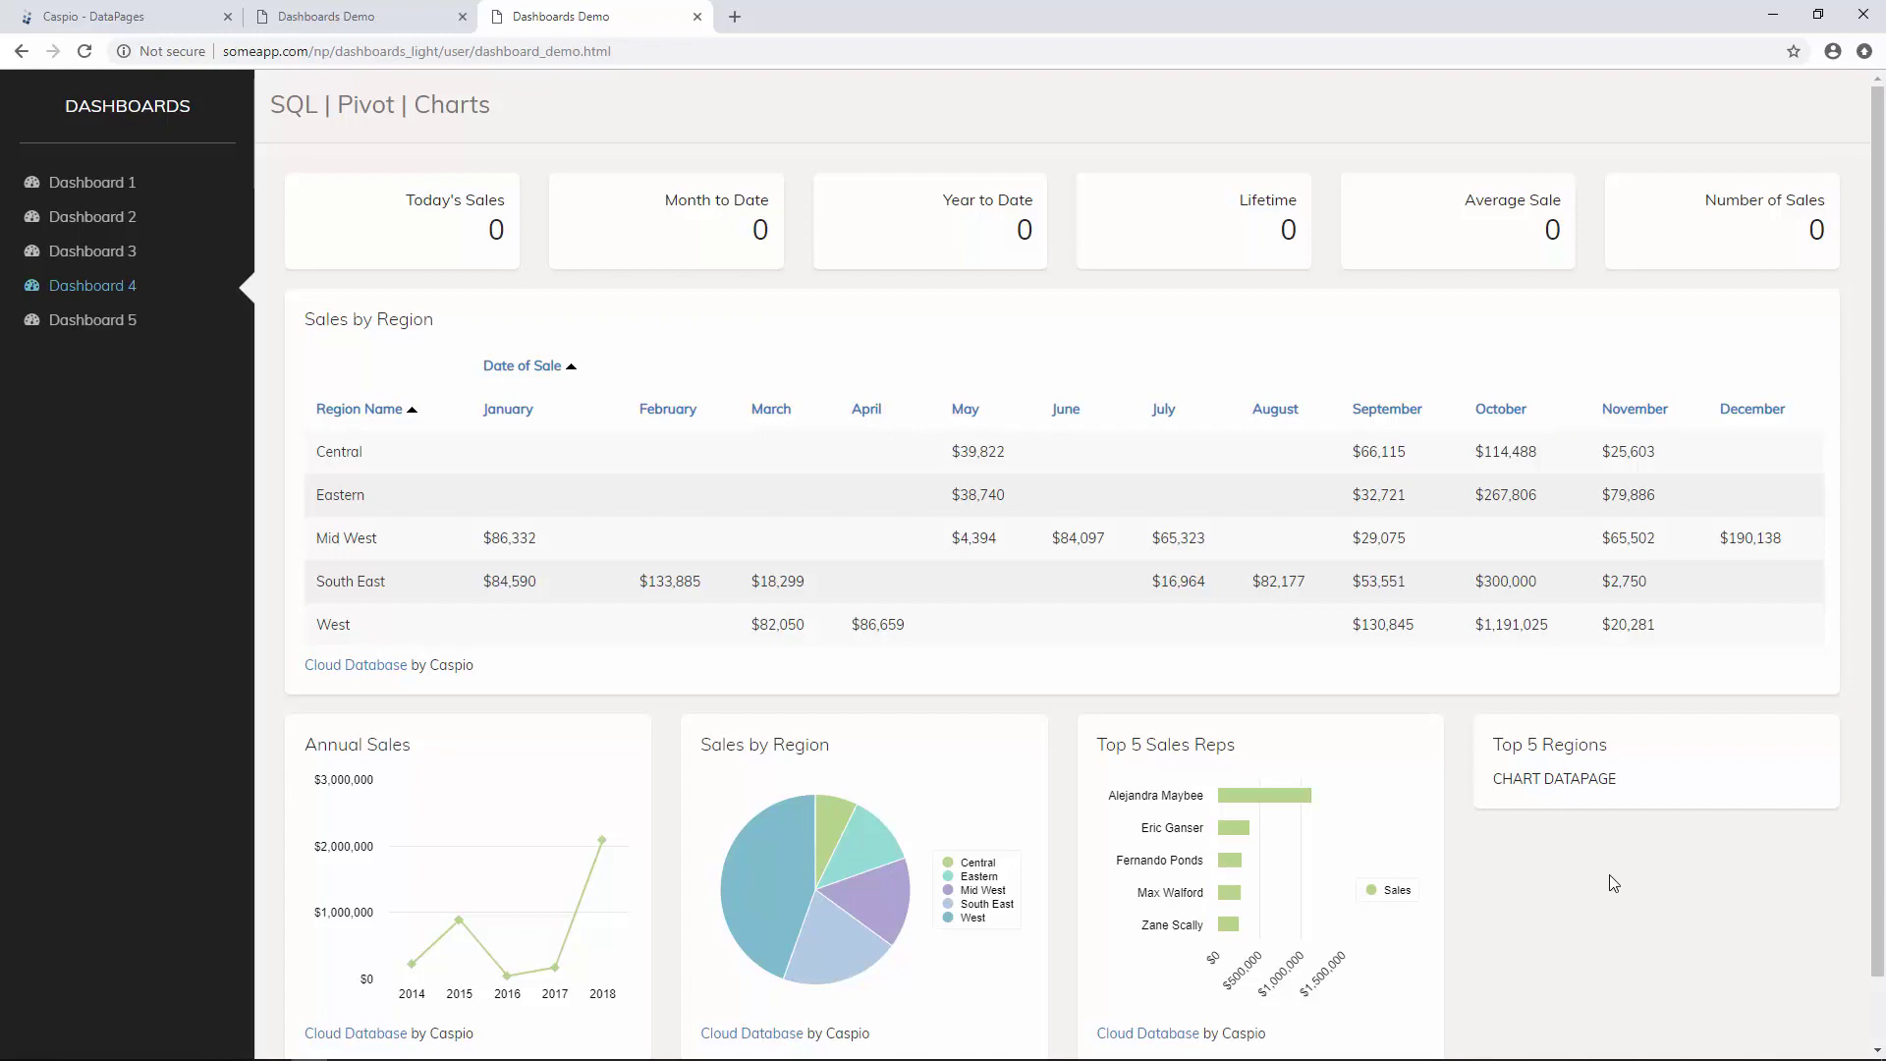
left_click(325, 28)
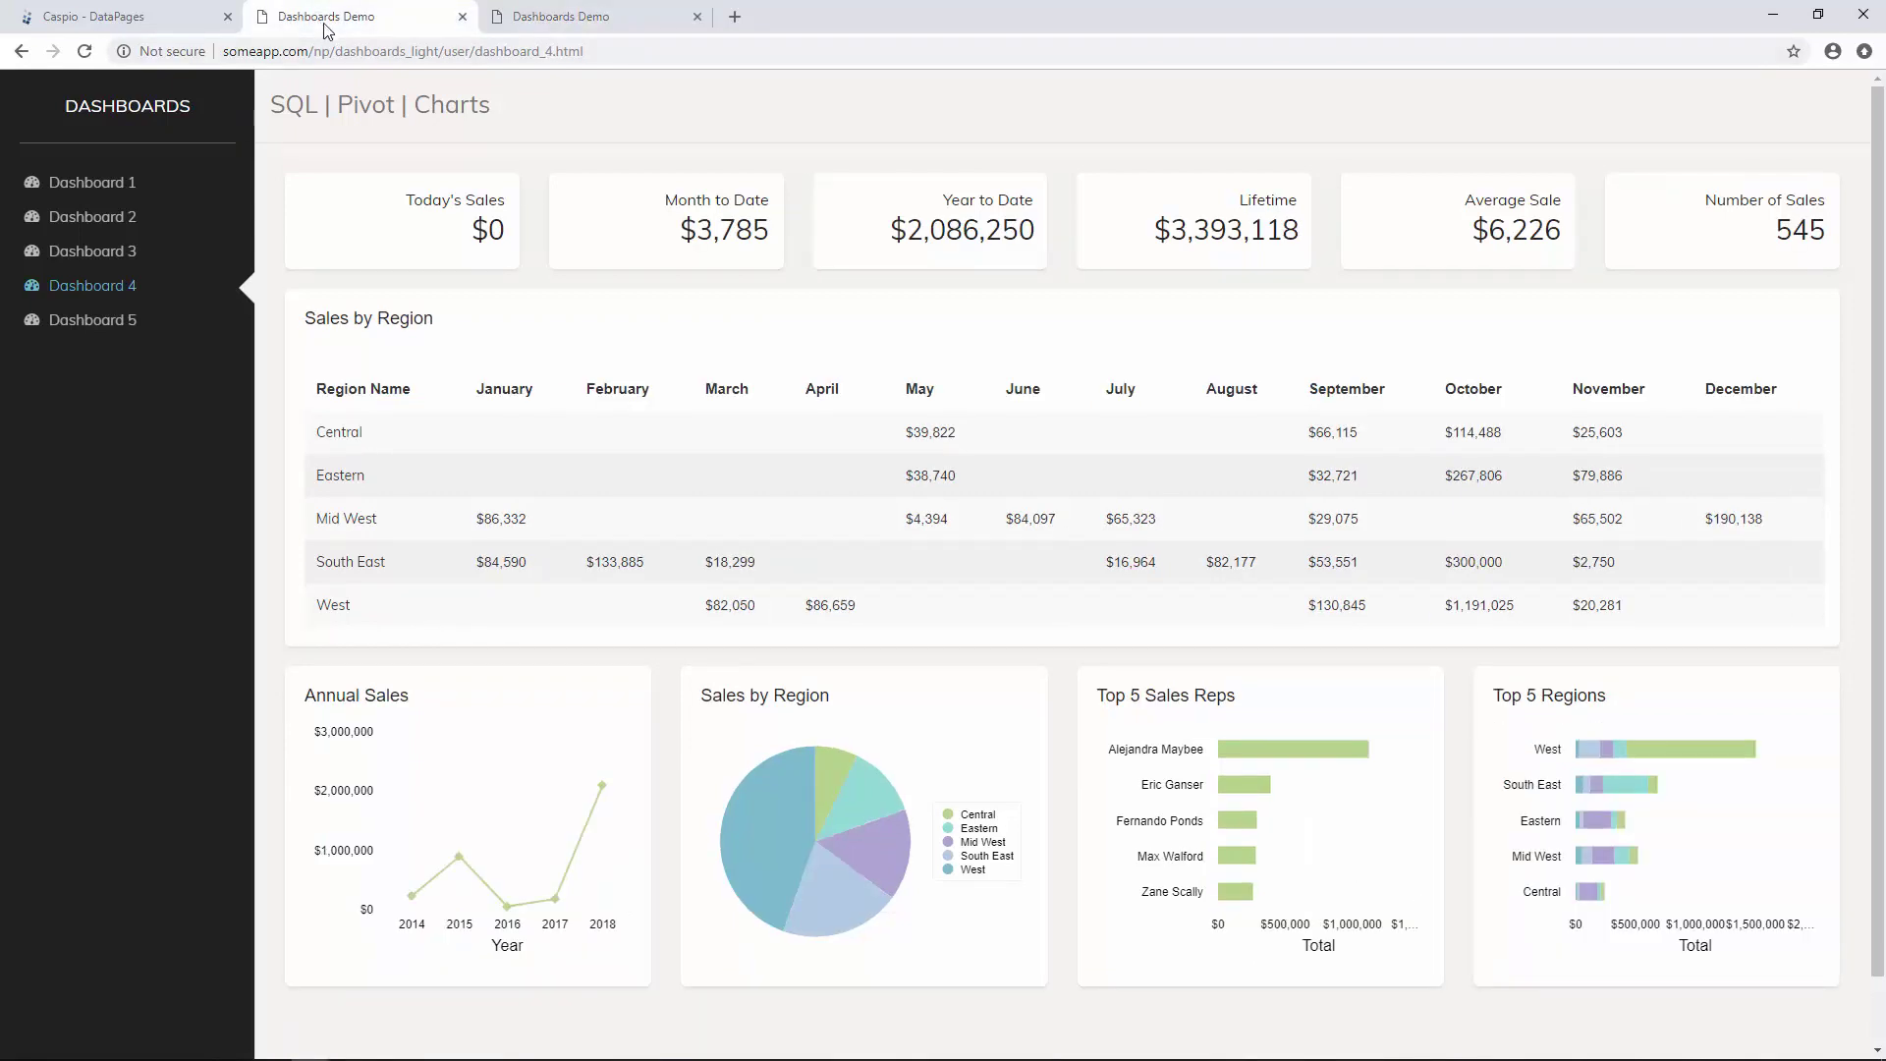
mouse_move(1603, 749)
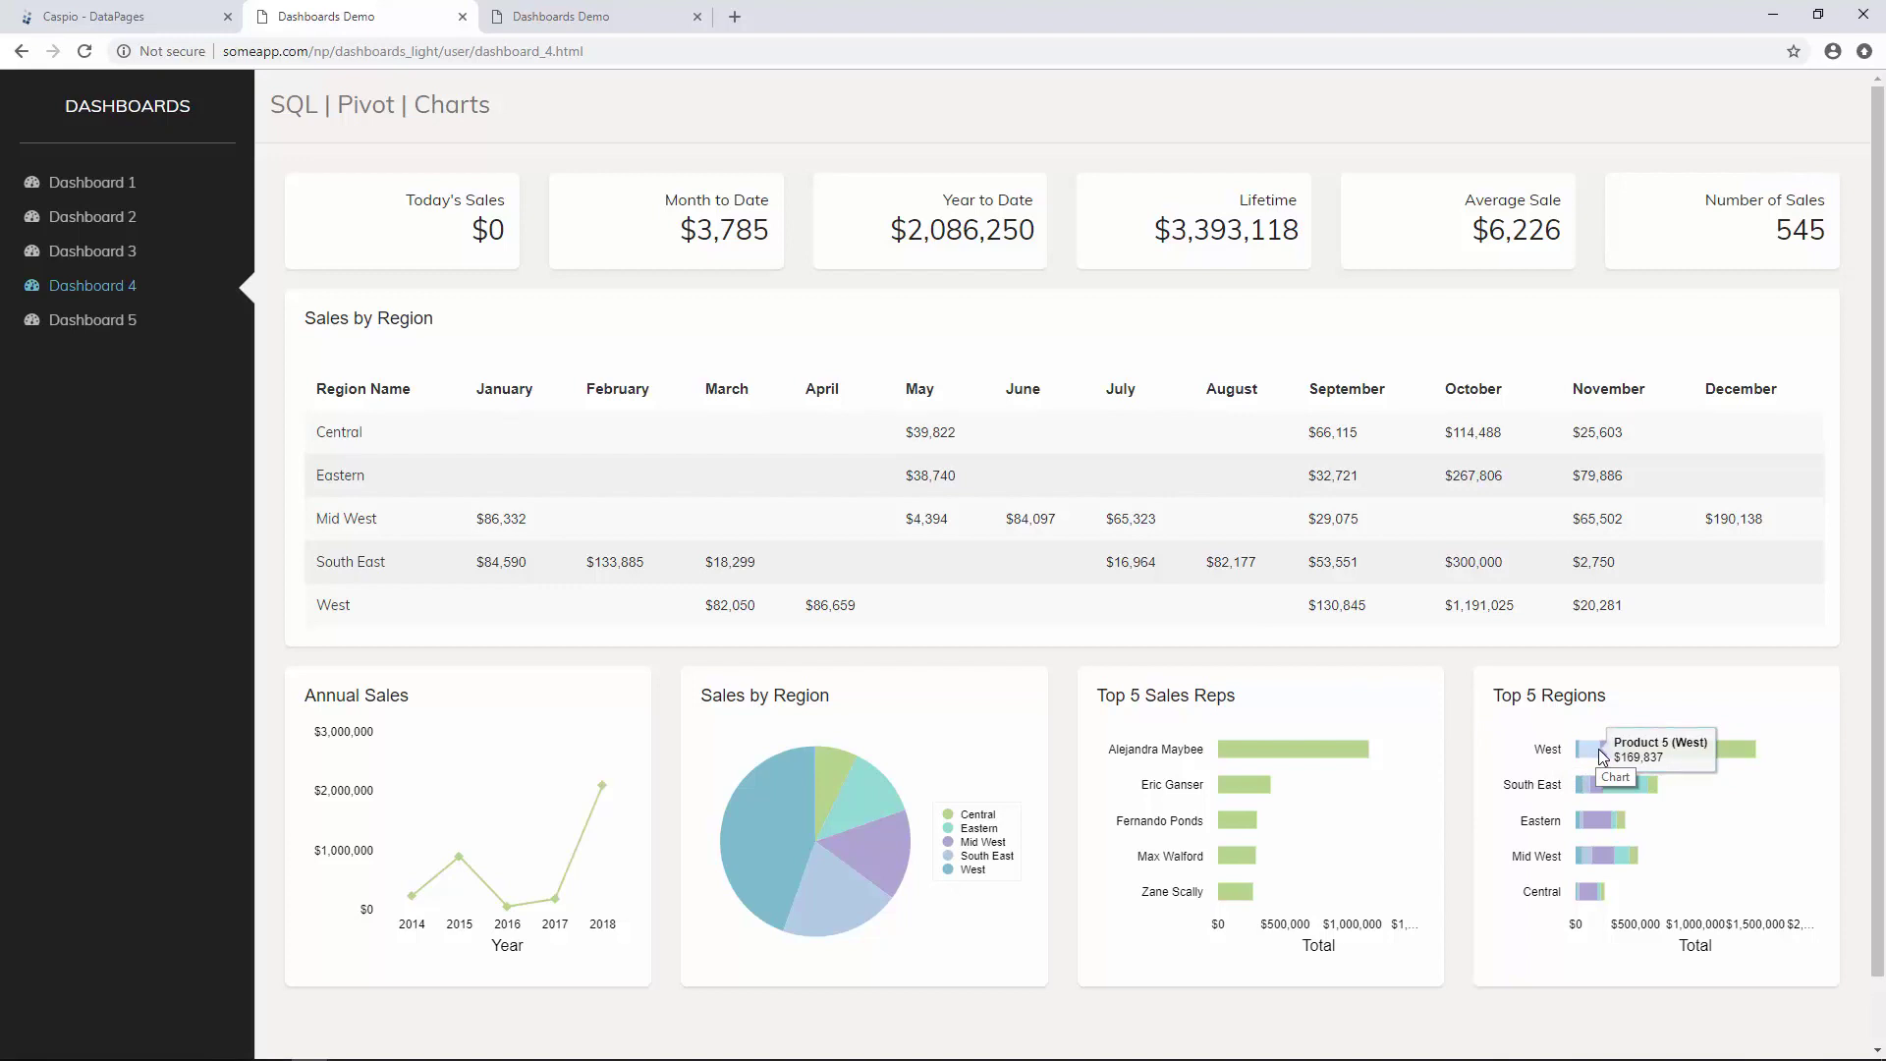
Return to Caspio and start a new chart DataPage of the Stacked Bar type.
left_click(138, 16)
left_click(453, 168)
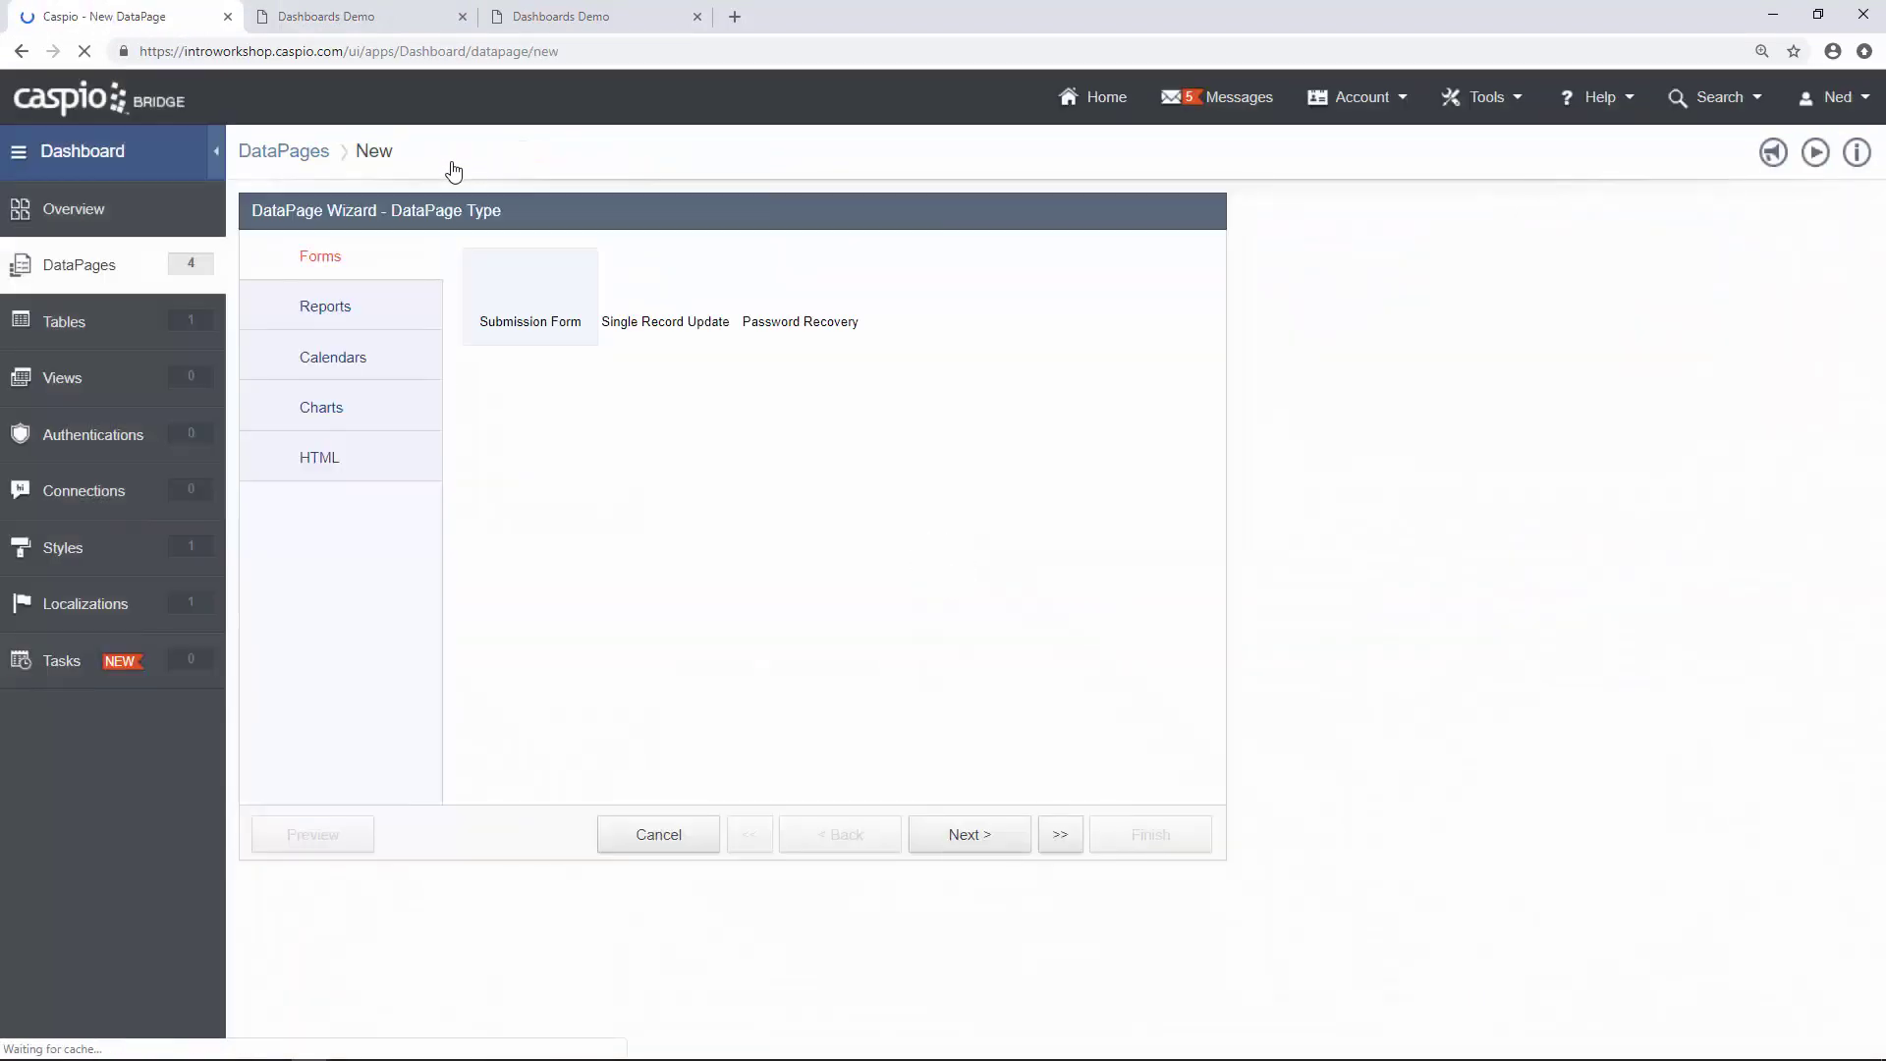
left_click(346, 404)
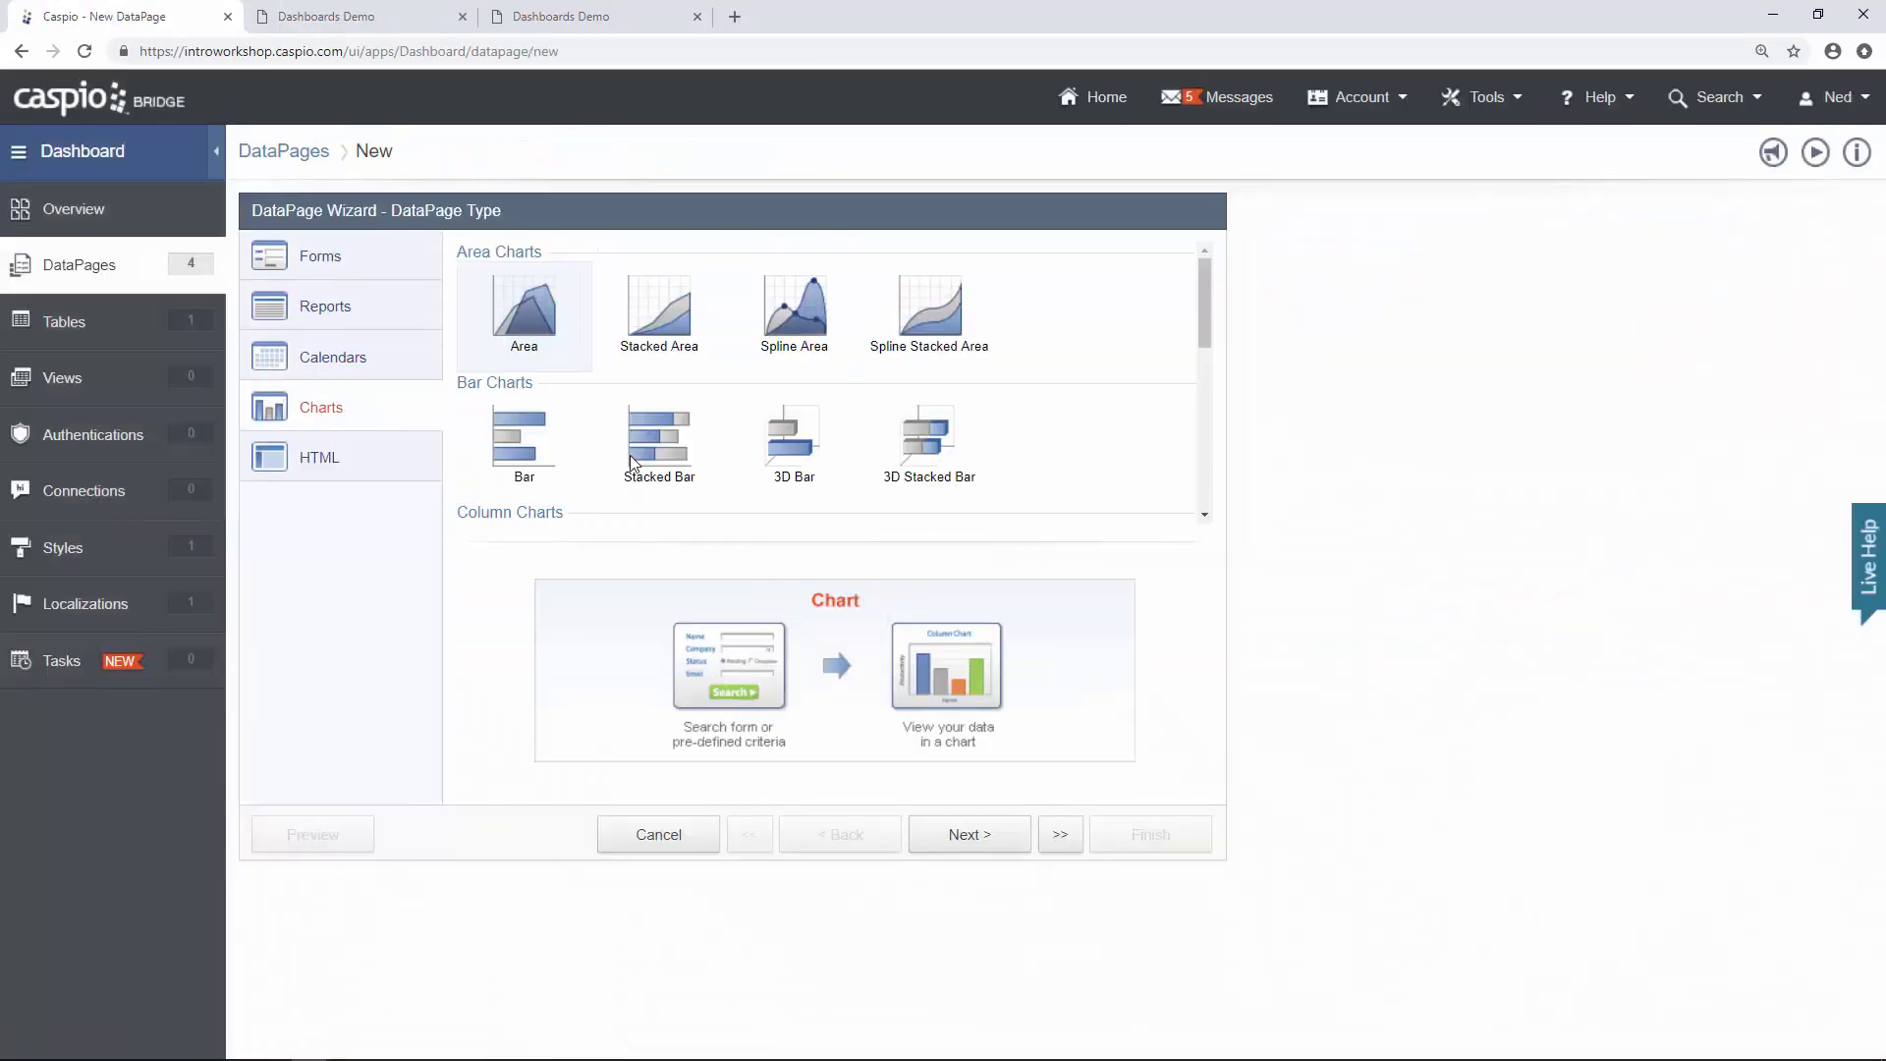
left_click(654, 451)
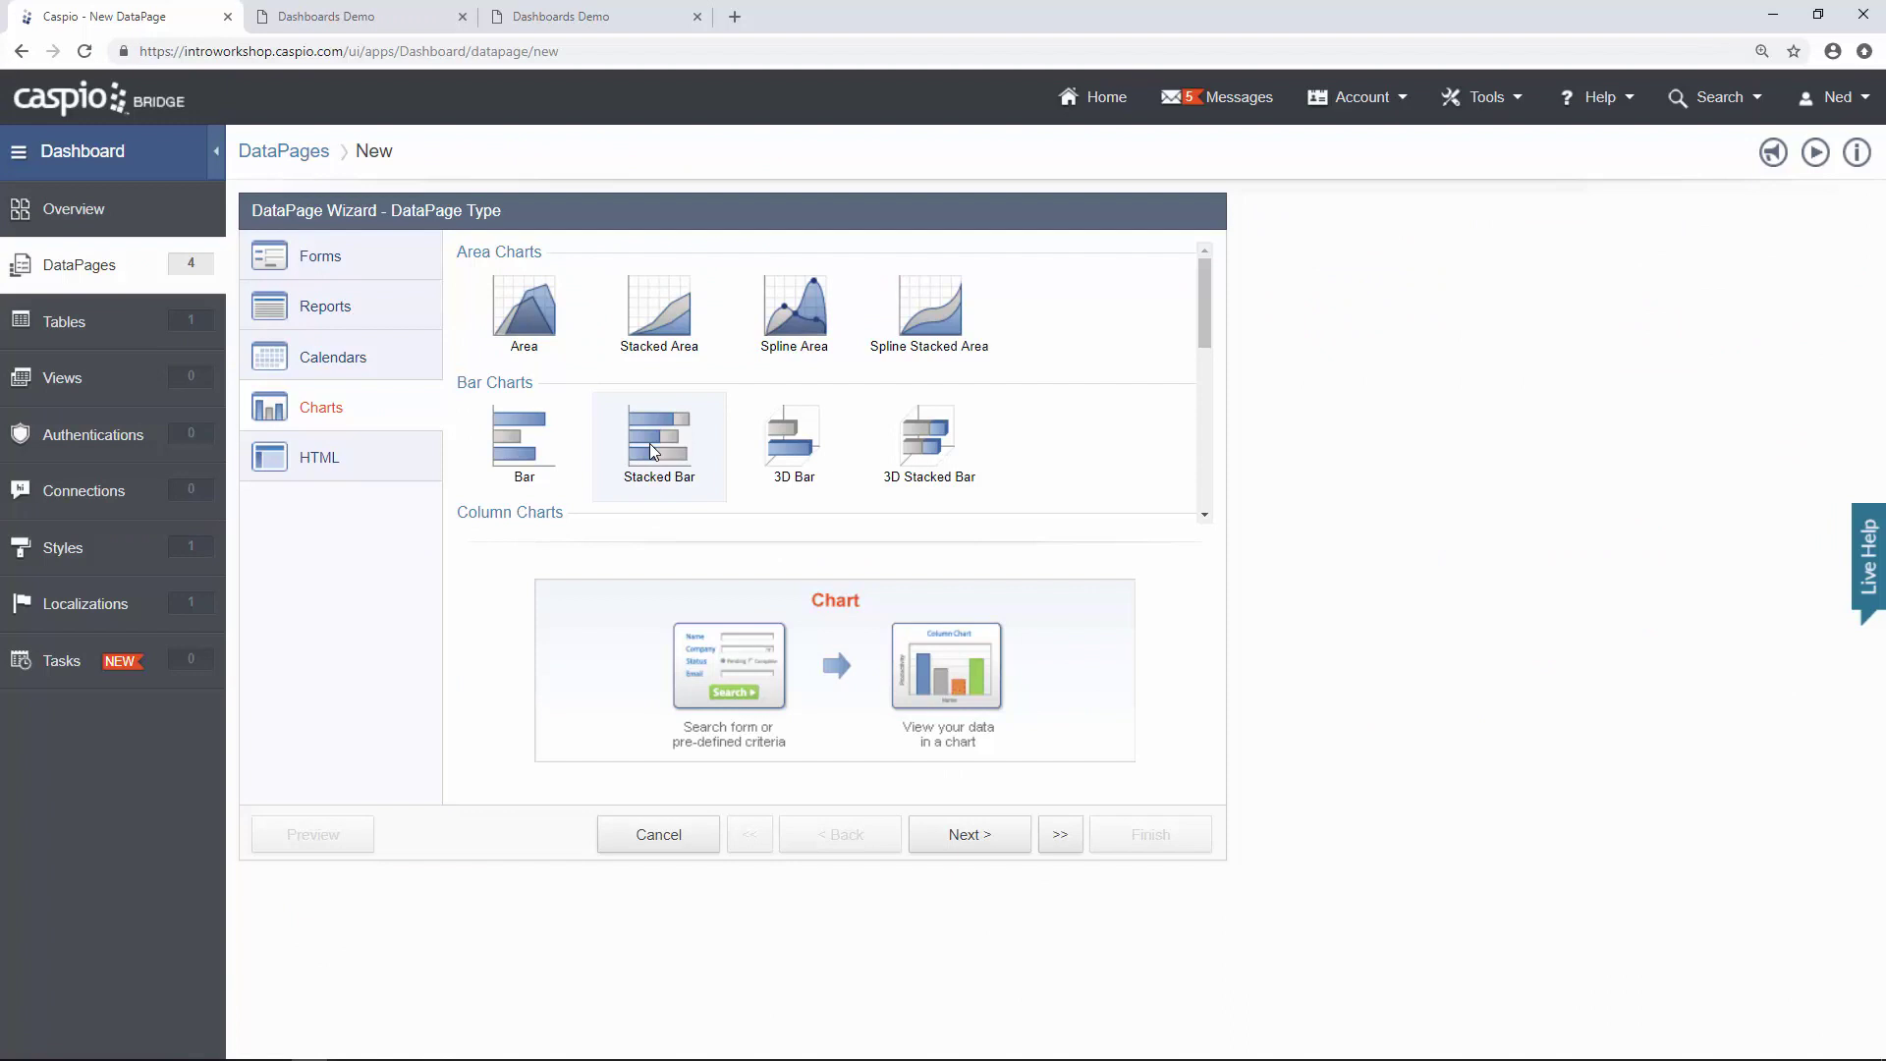
left_click(950, 845)
Check the chart title on the completed dashboard, name the DataPage Top 5 Regions and continue to the search type settings.
left_click_drag(816, 323, 631, 324)
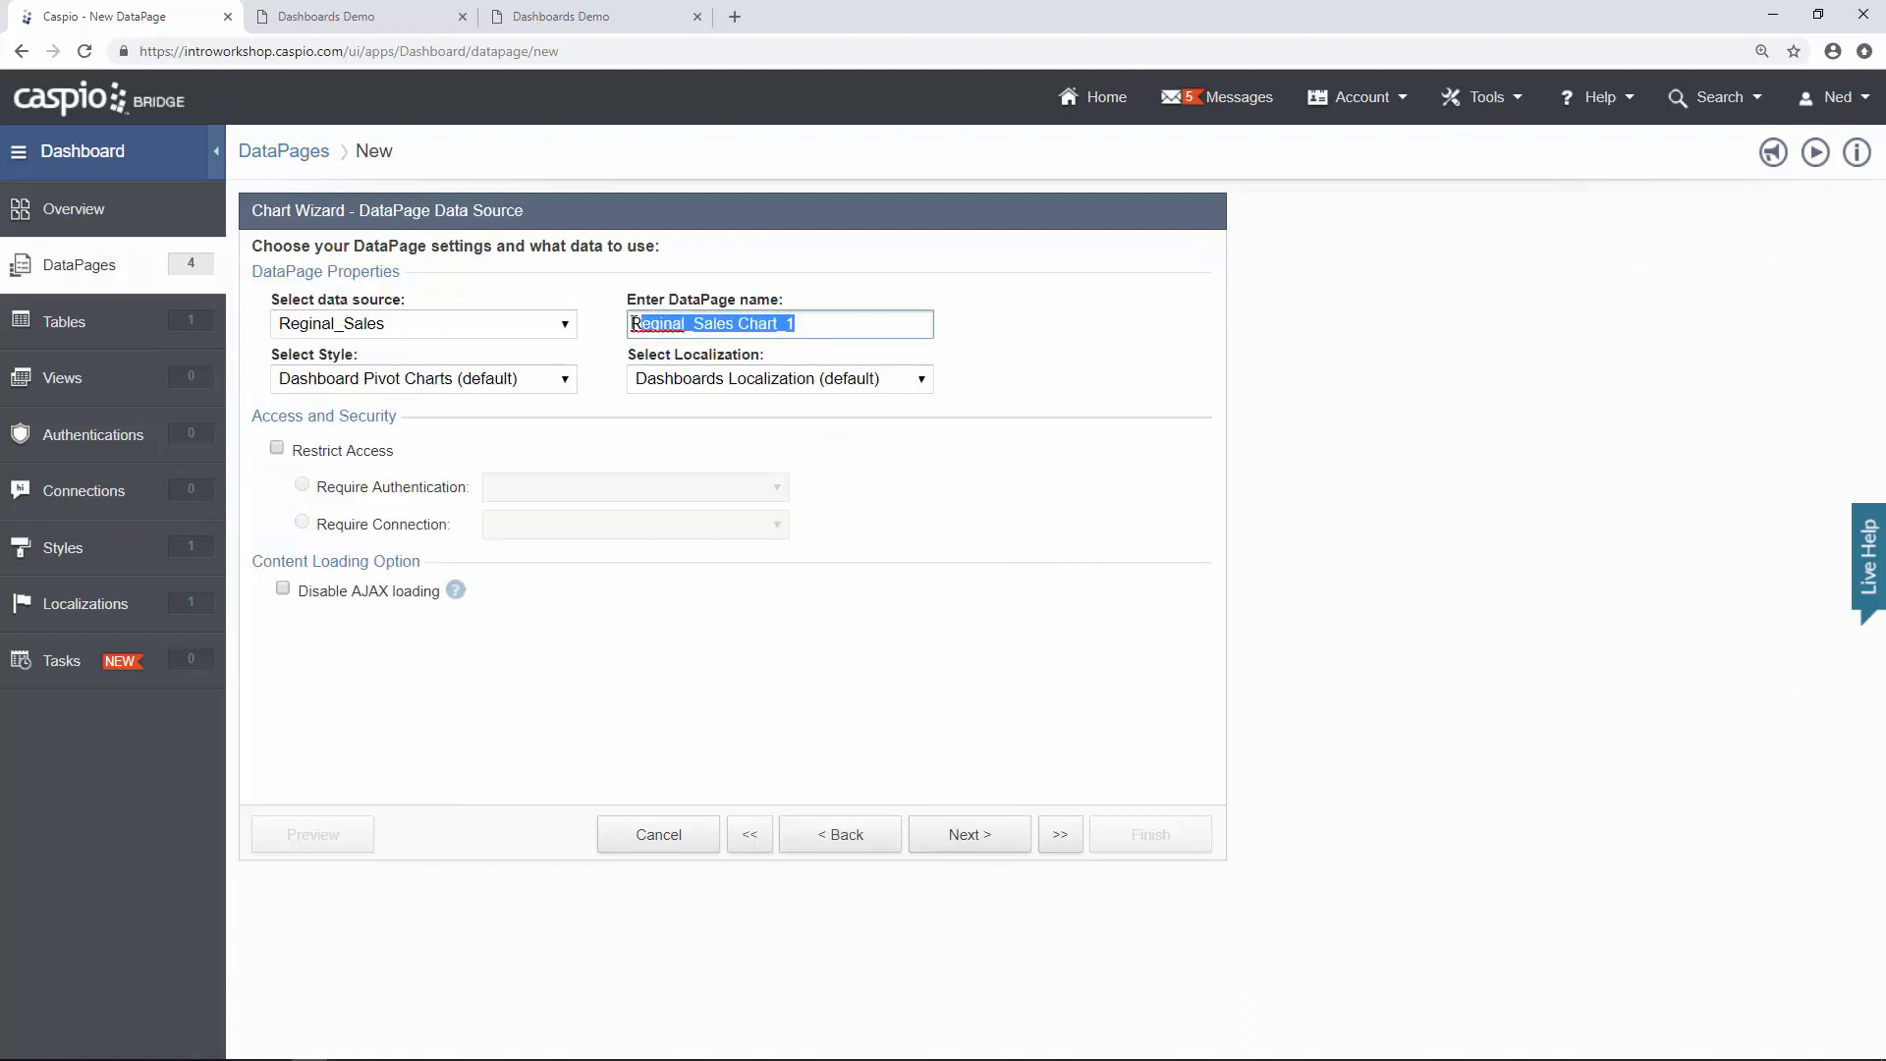
left_click(339, 17)
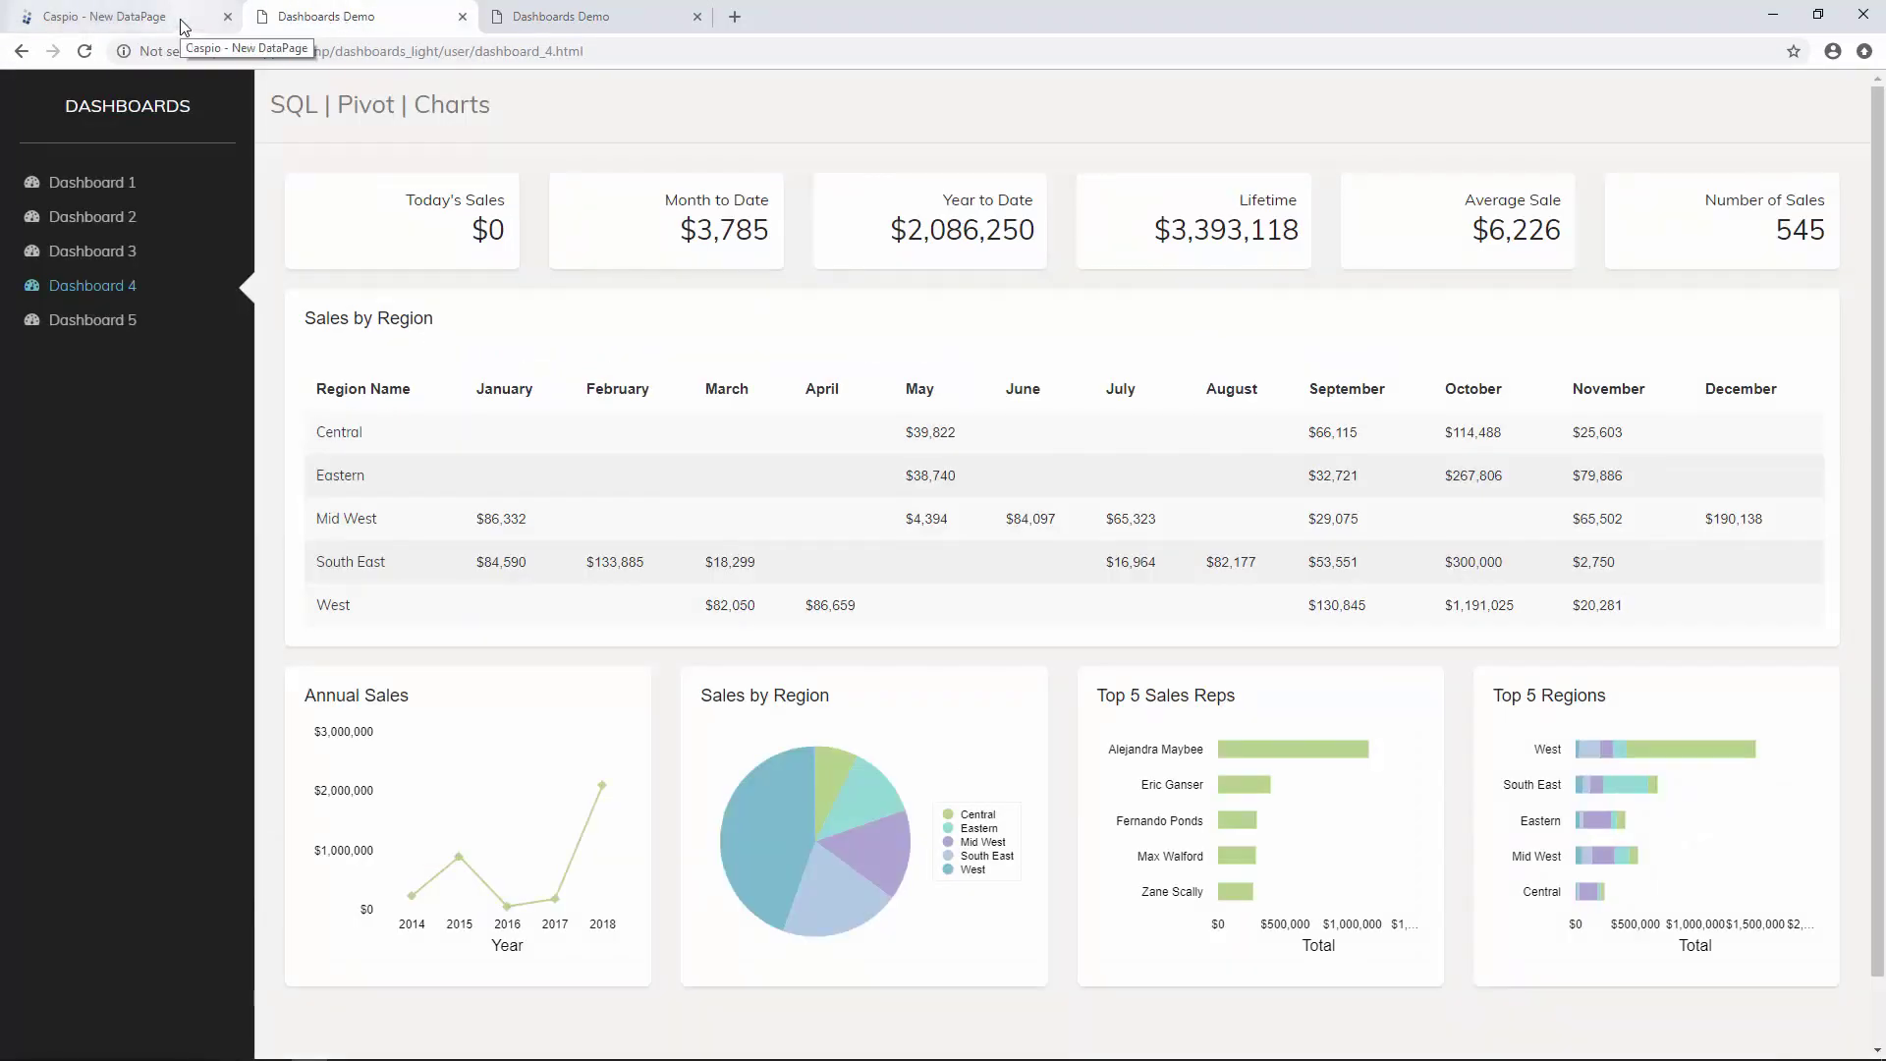
left_click(182, 24)
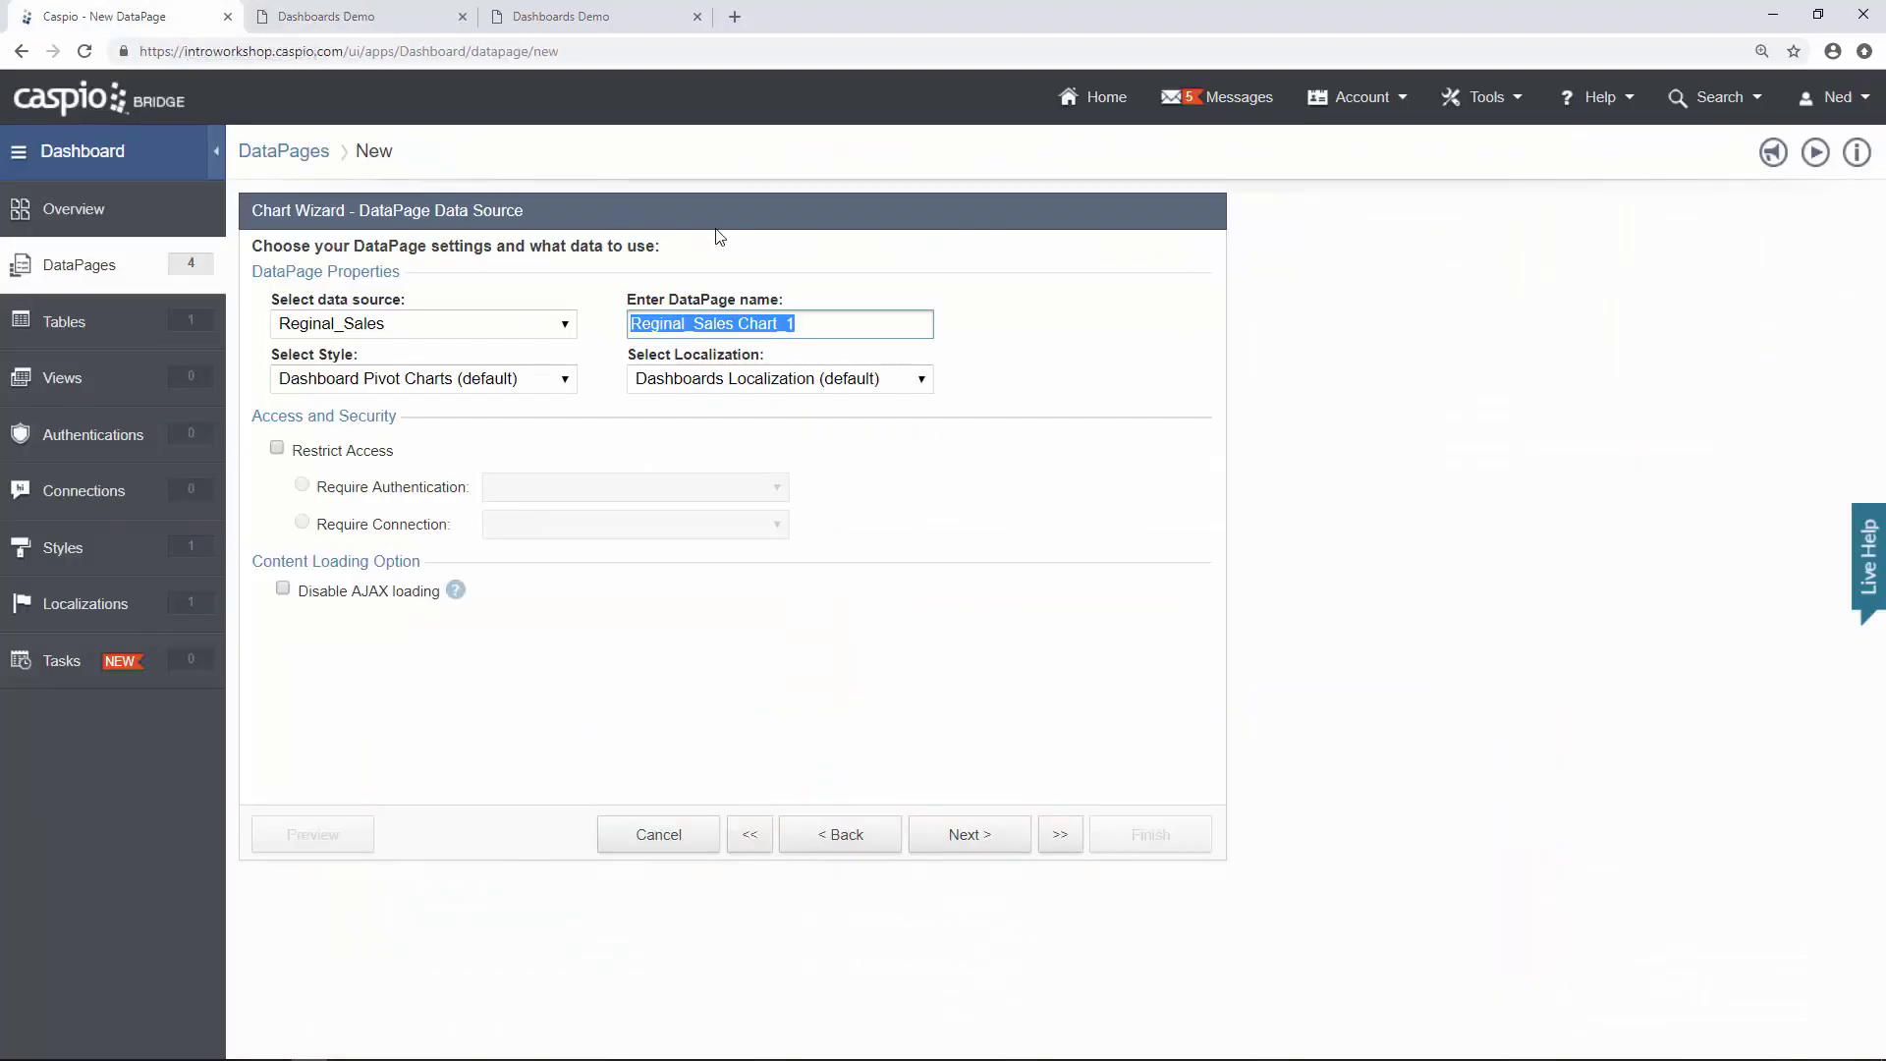
type("Top 5 Reg")
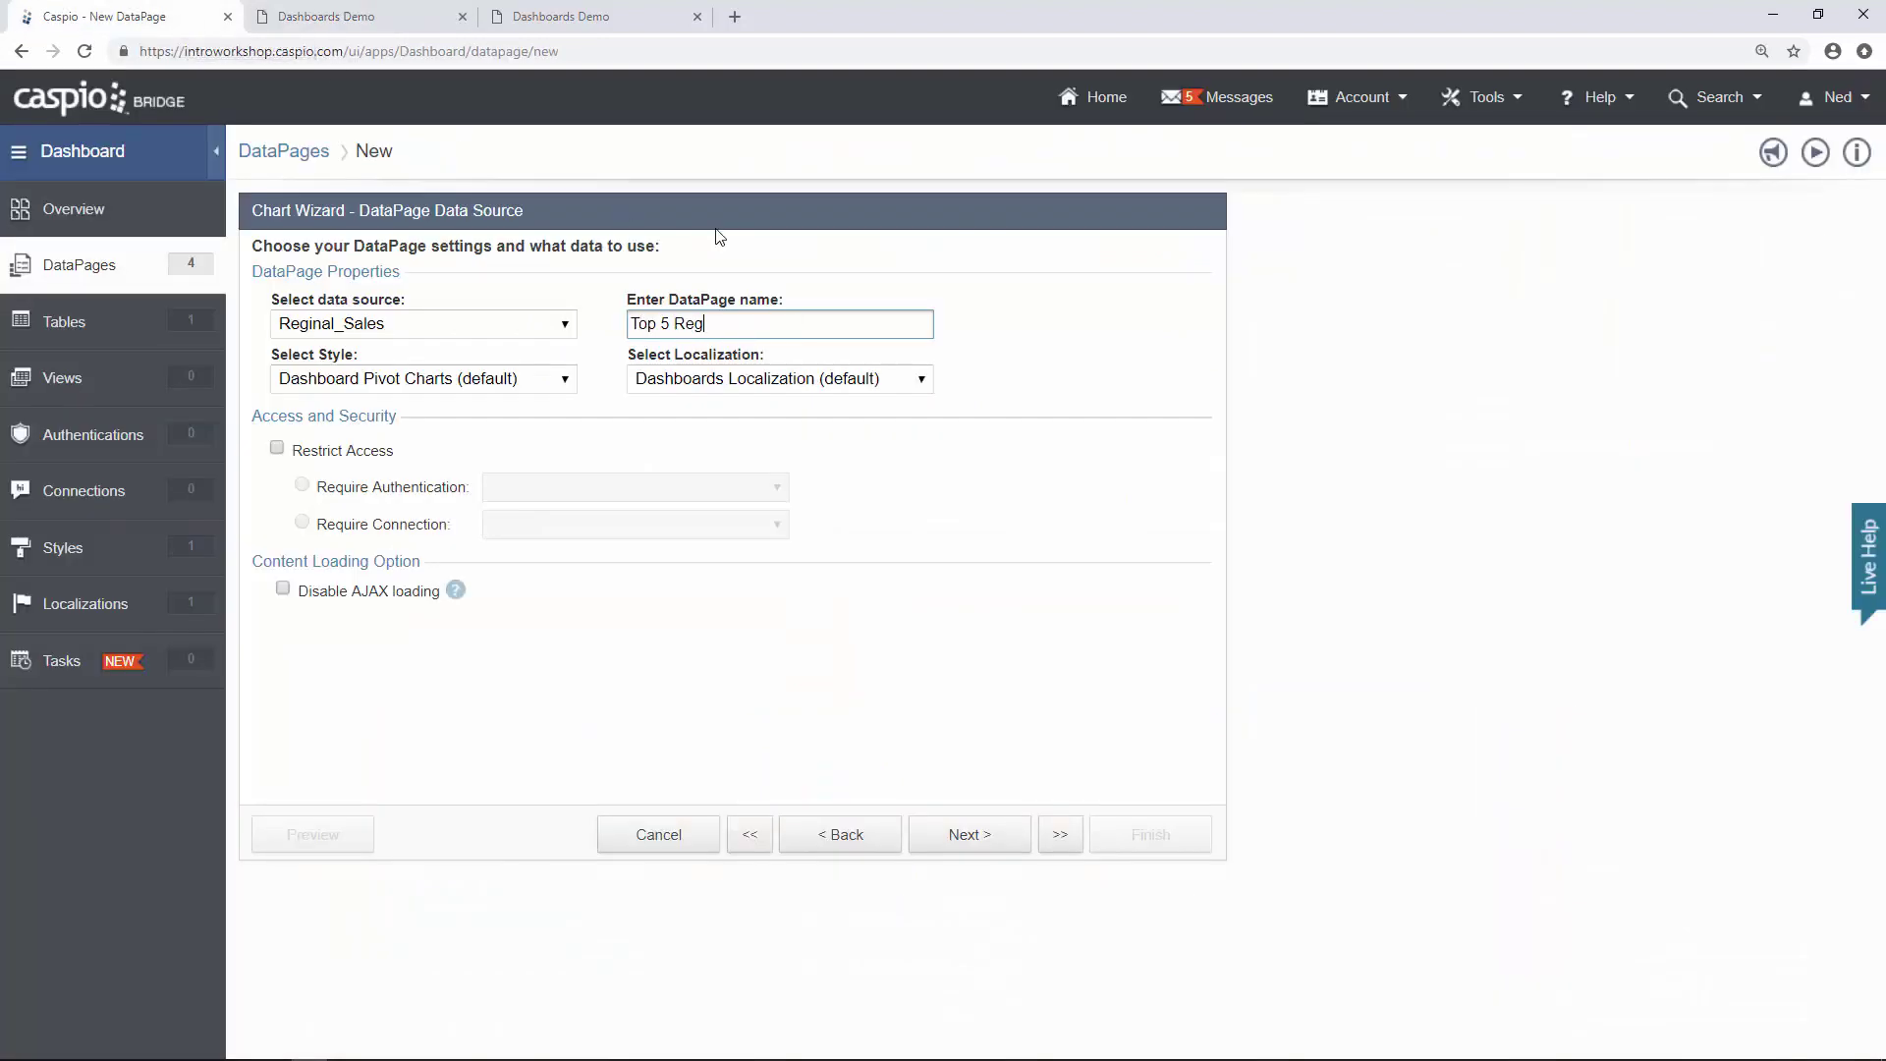
type("ions")
left_click(983, 837)
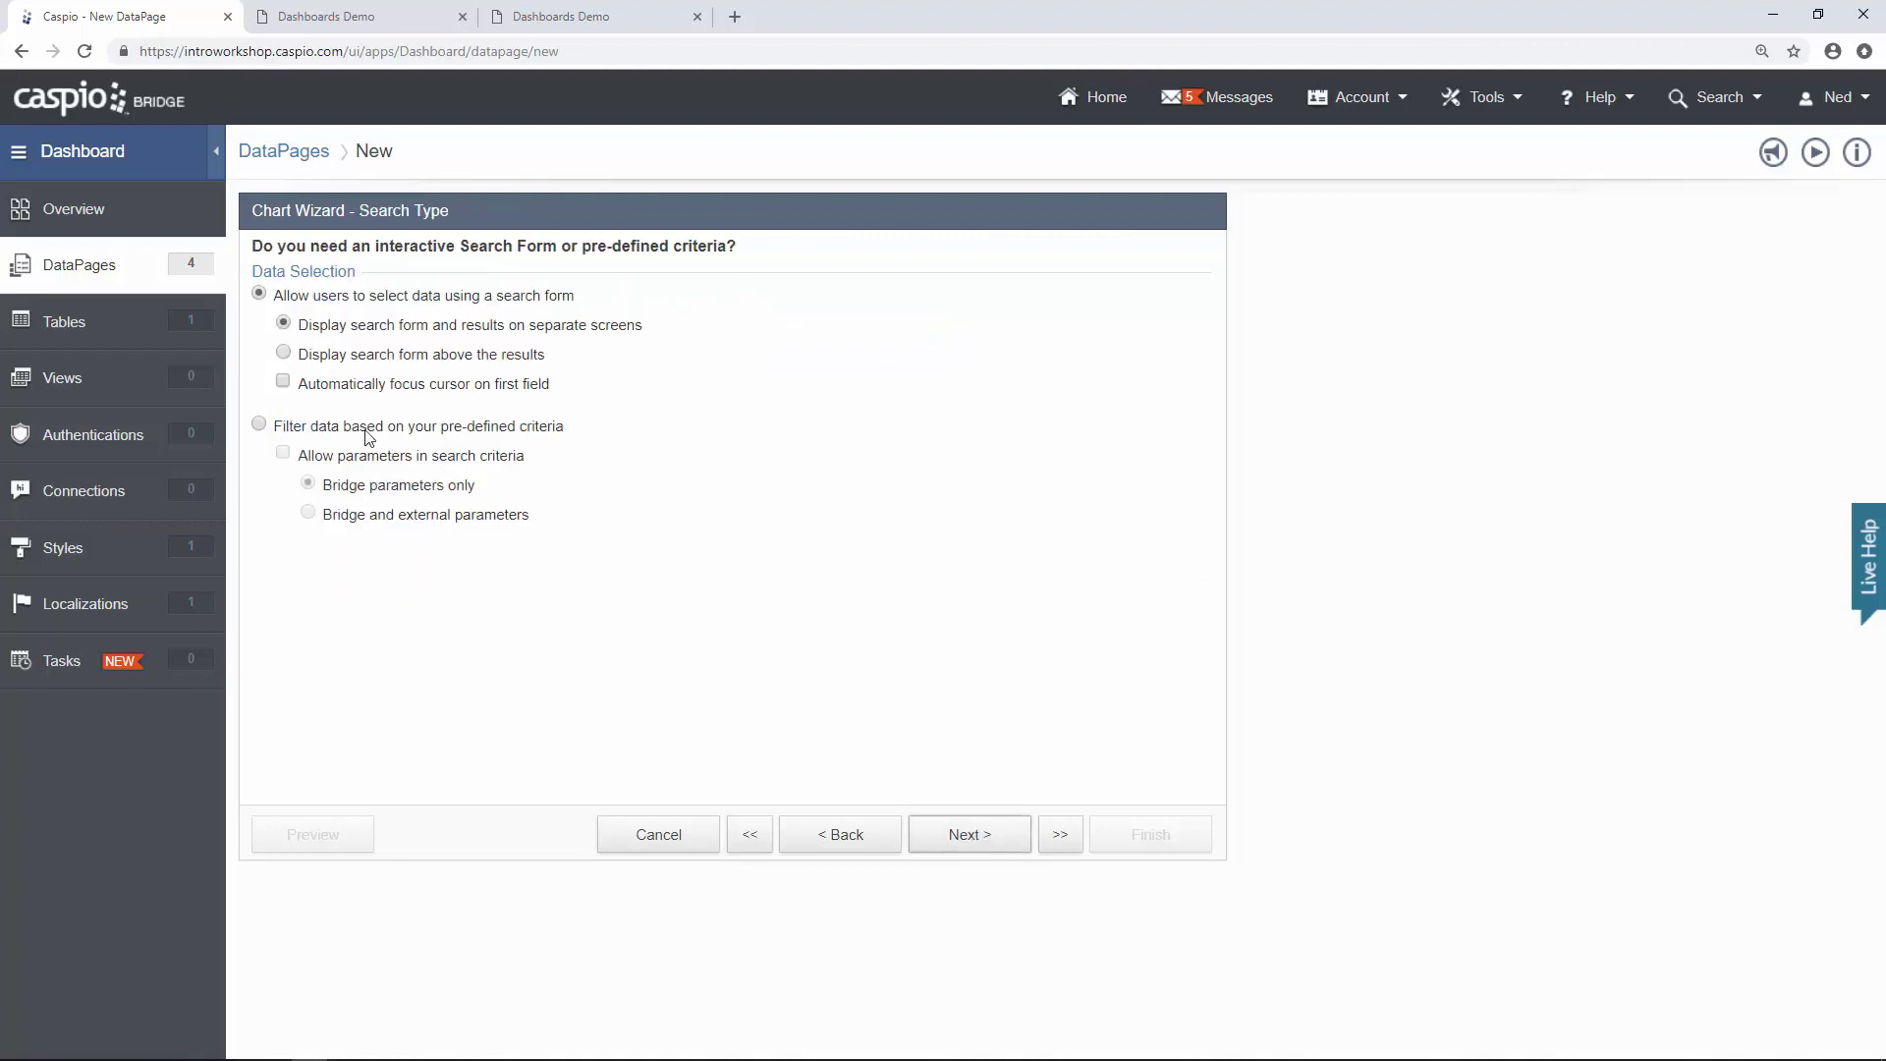
Set the chart to filter data based on pre-defined criteria and continue without choosing any filtering fields.
left_click(367, 429)
left_click(989, 837)
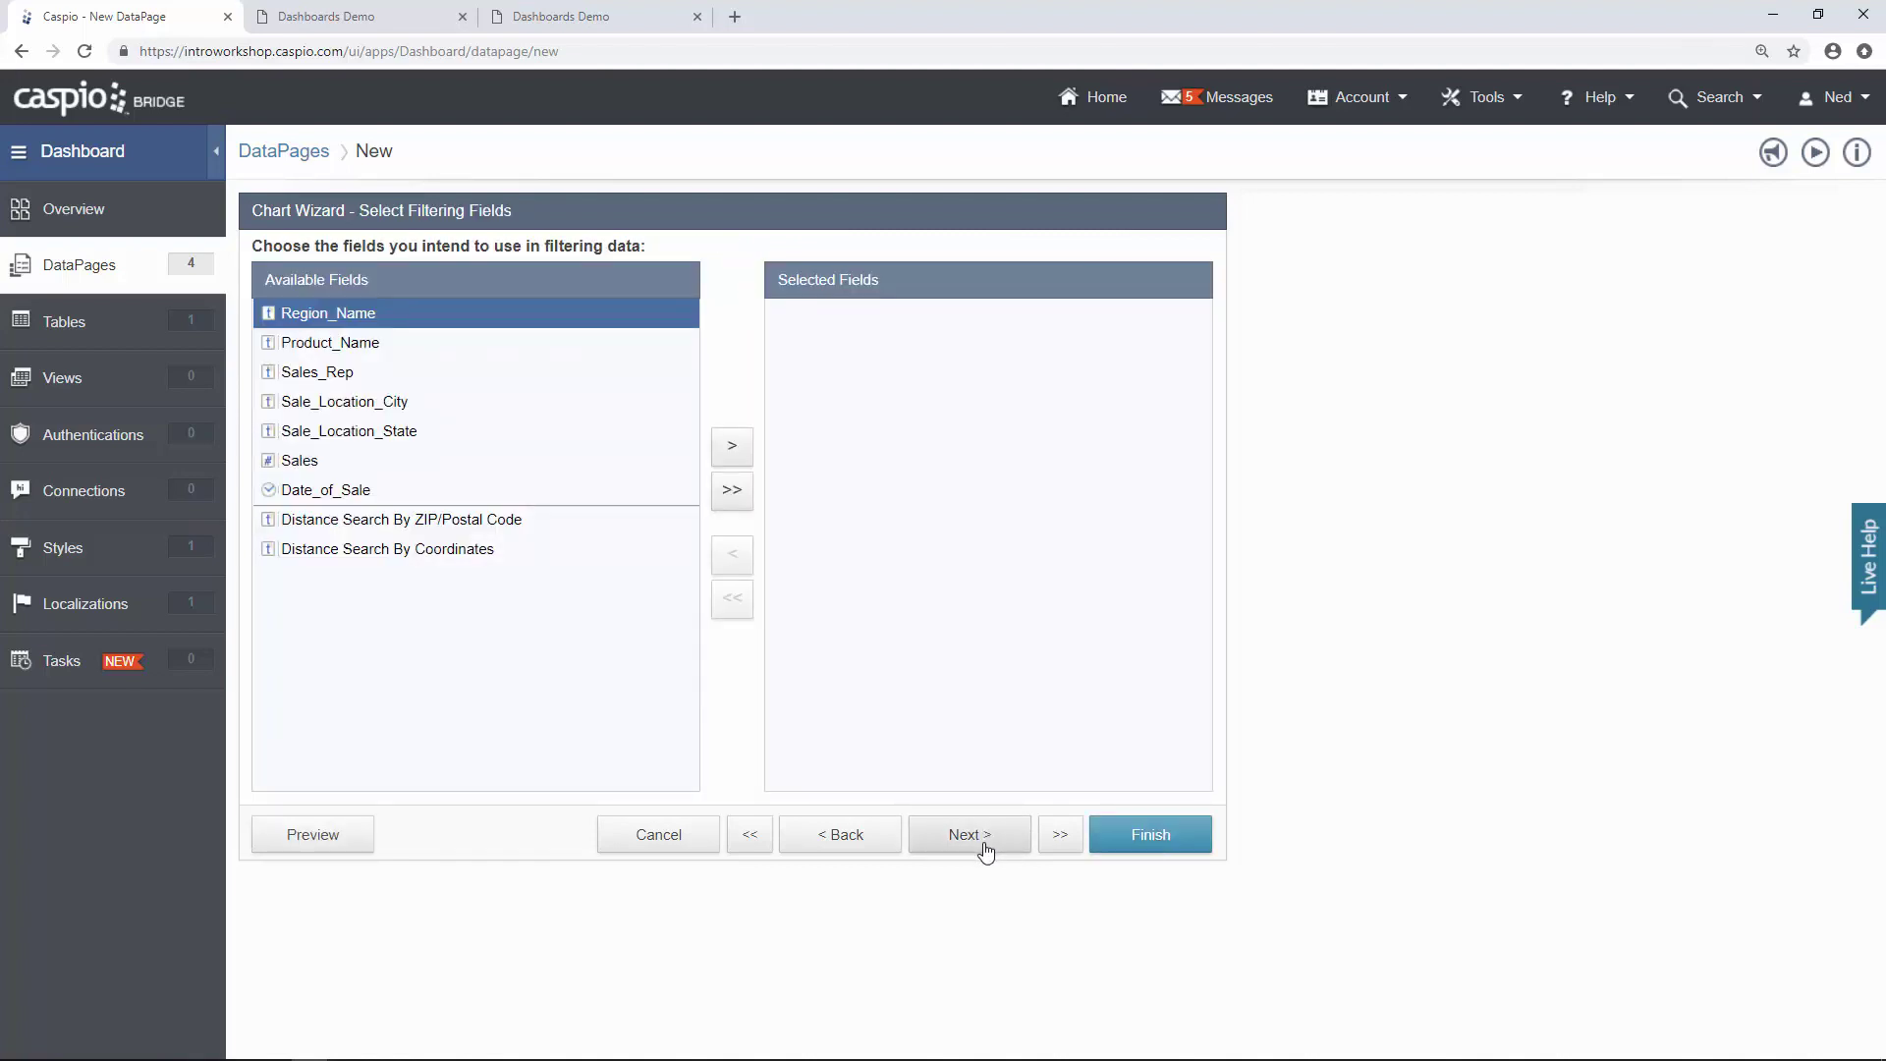
left_click(985, 847)
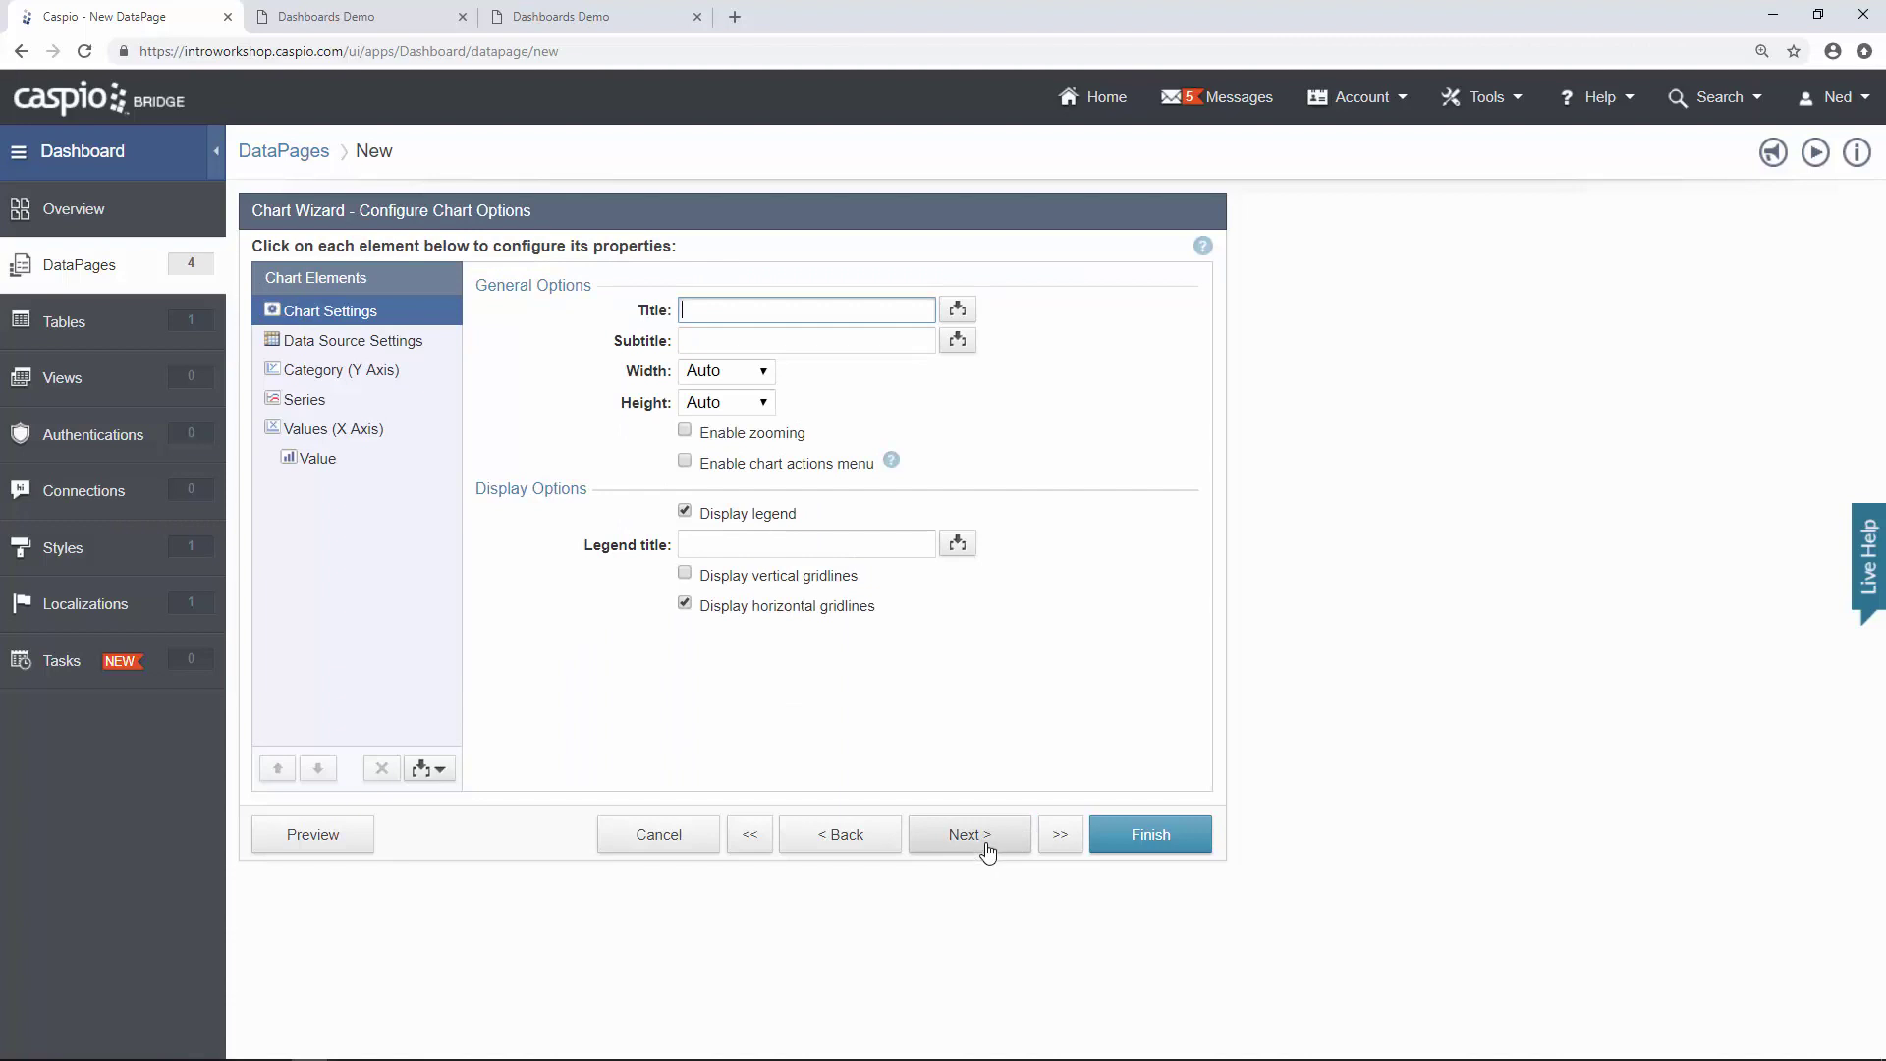
Set the chart's height to a fixed 250 px and compare with the chart cards on the finished dashboard.
left_click(763, 407)
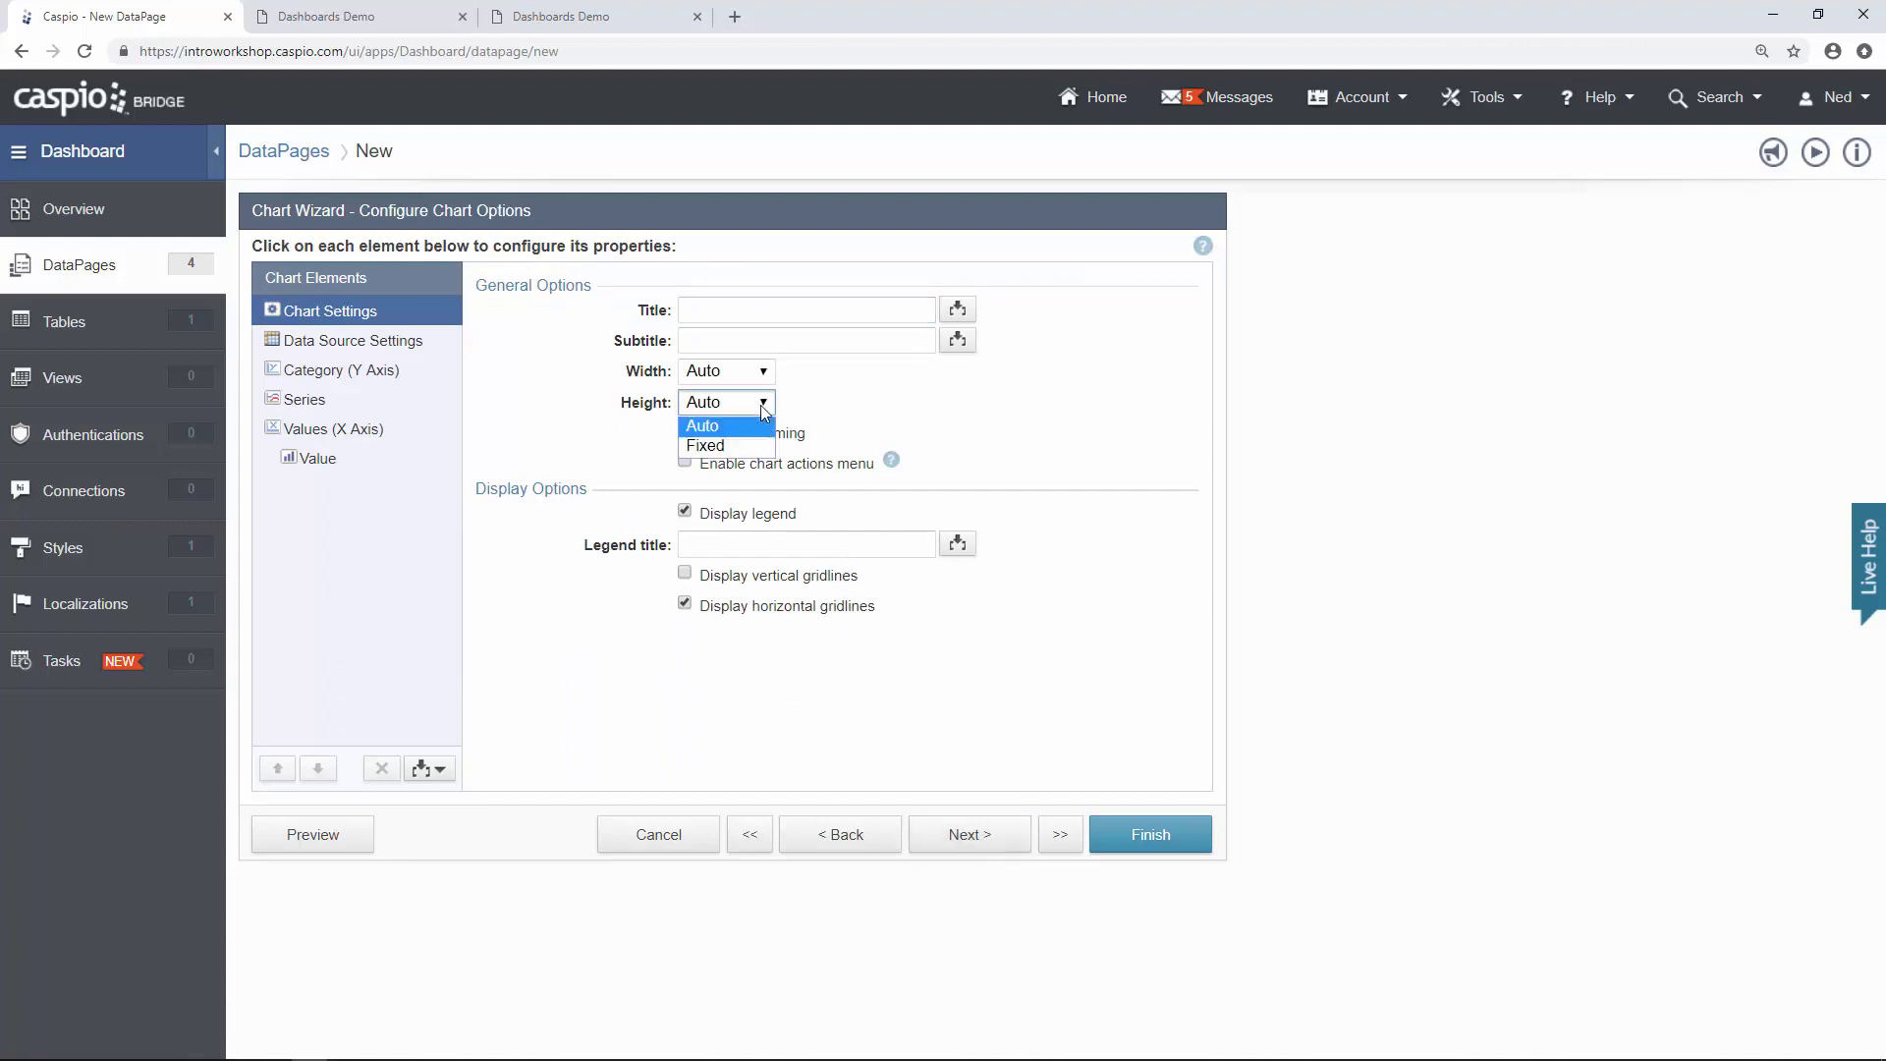
left_click(747, 445)
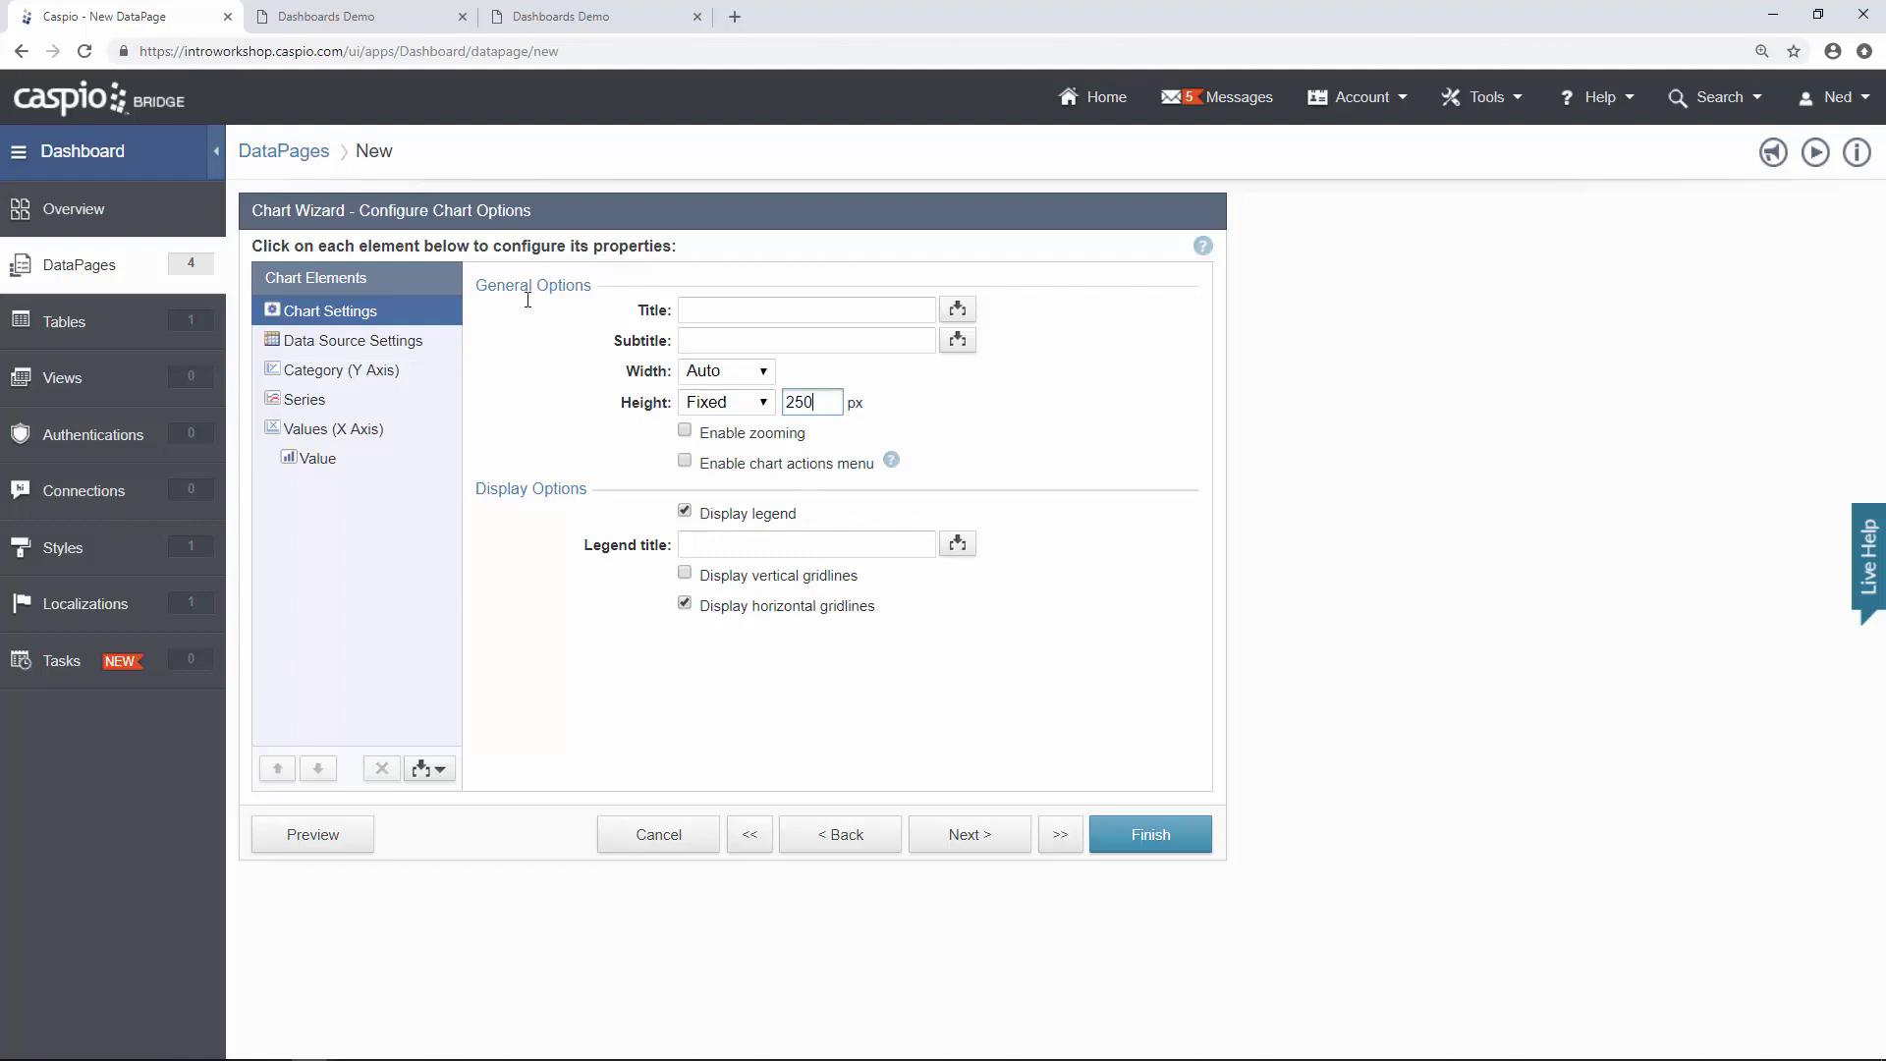
left_click(328, 20)
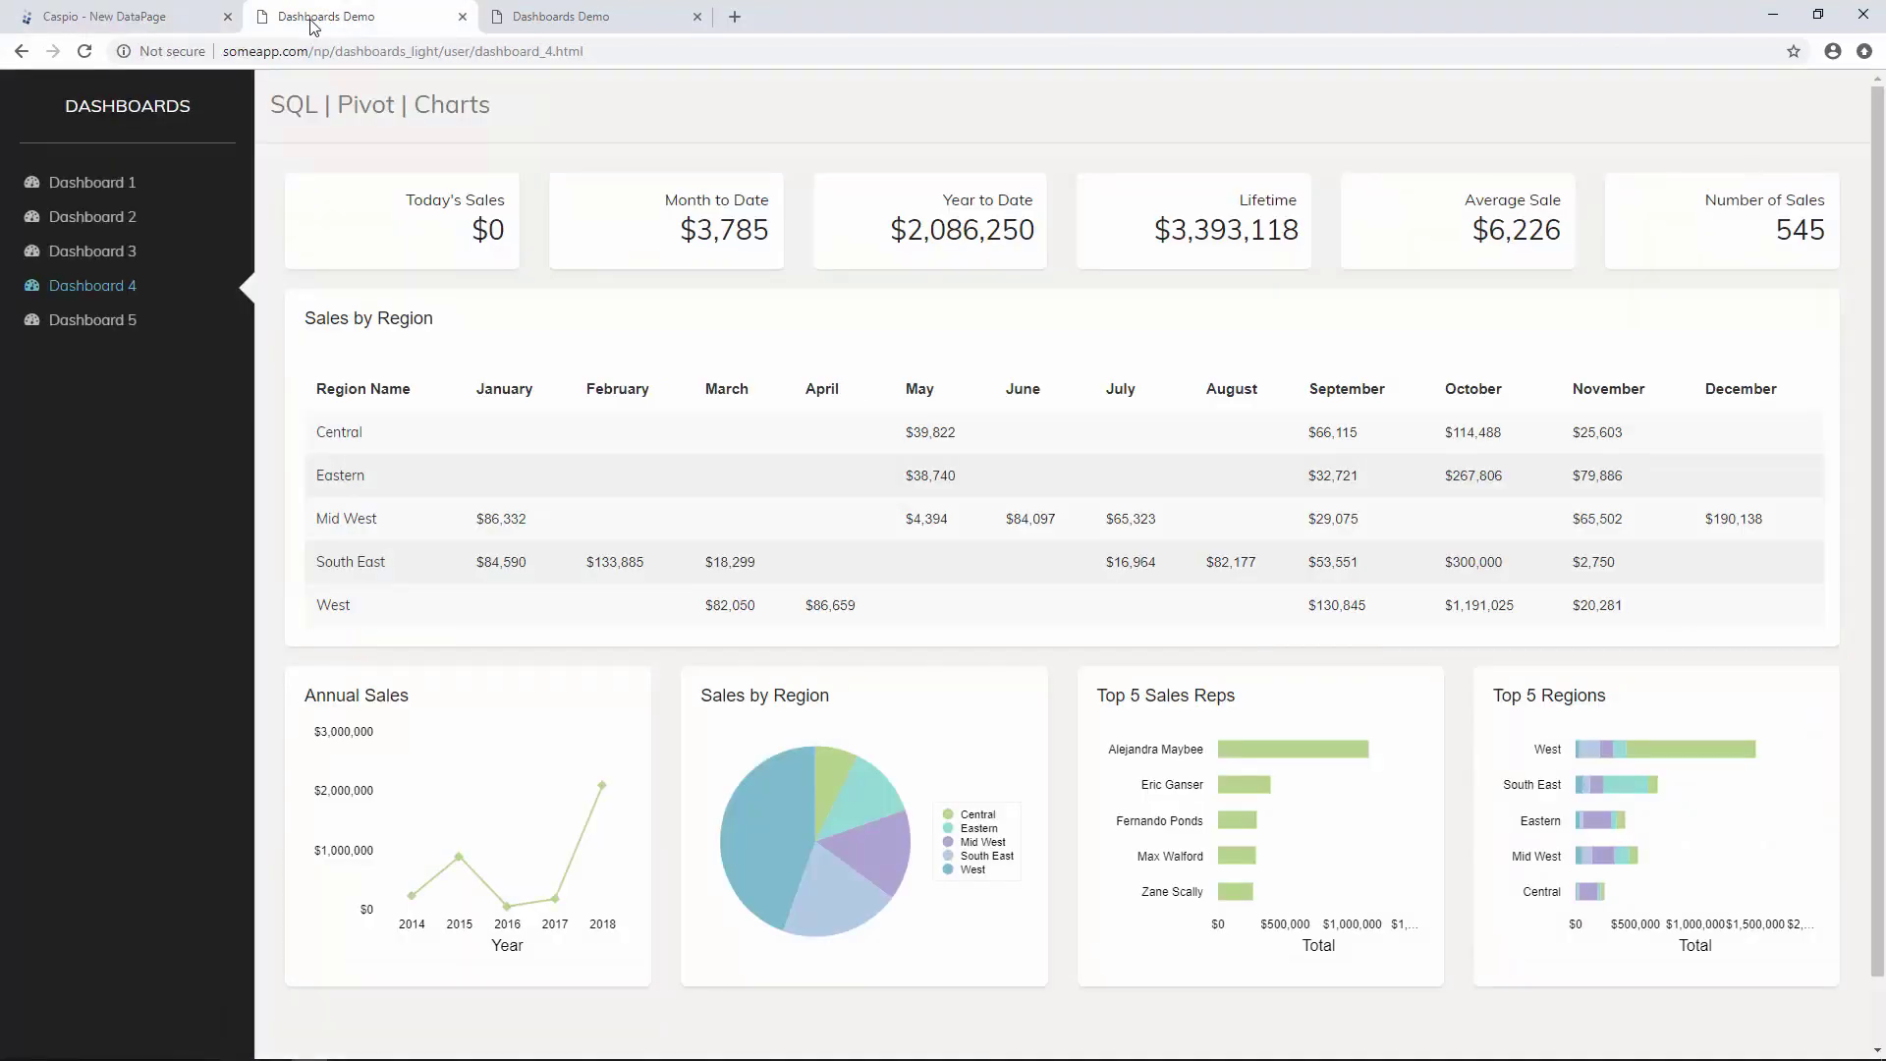
left_click(148, 17)
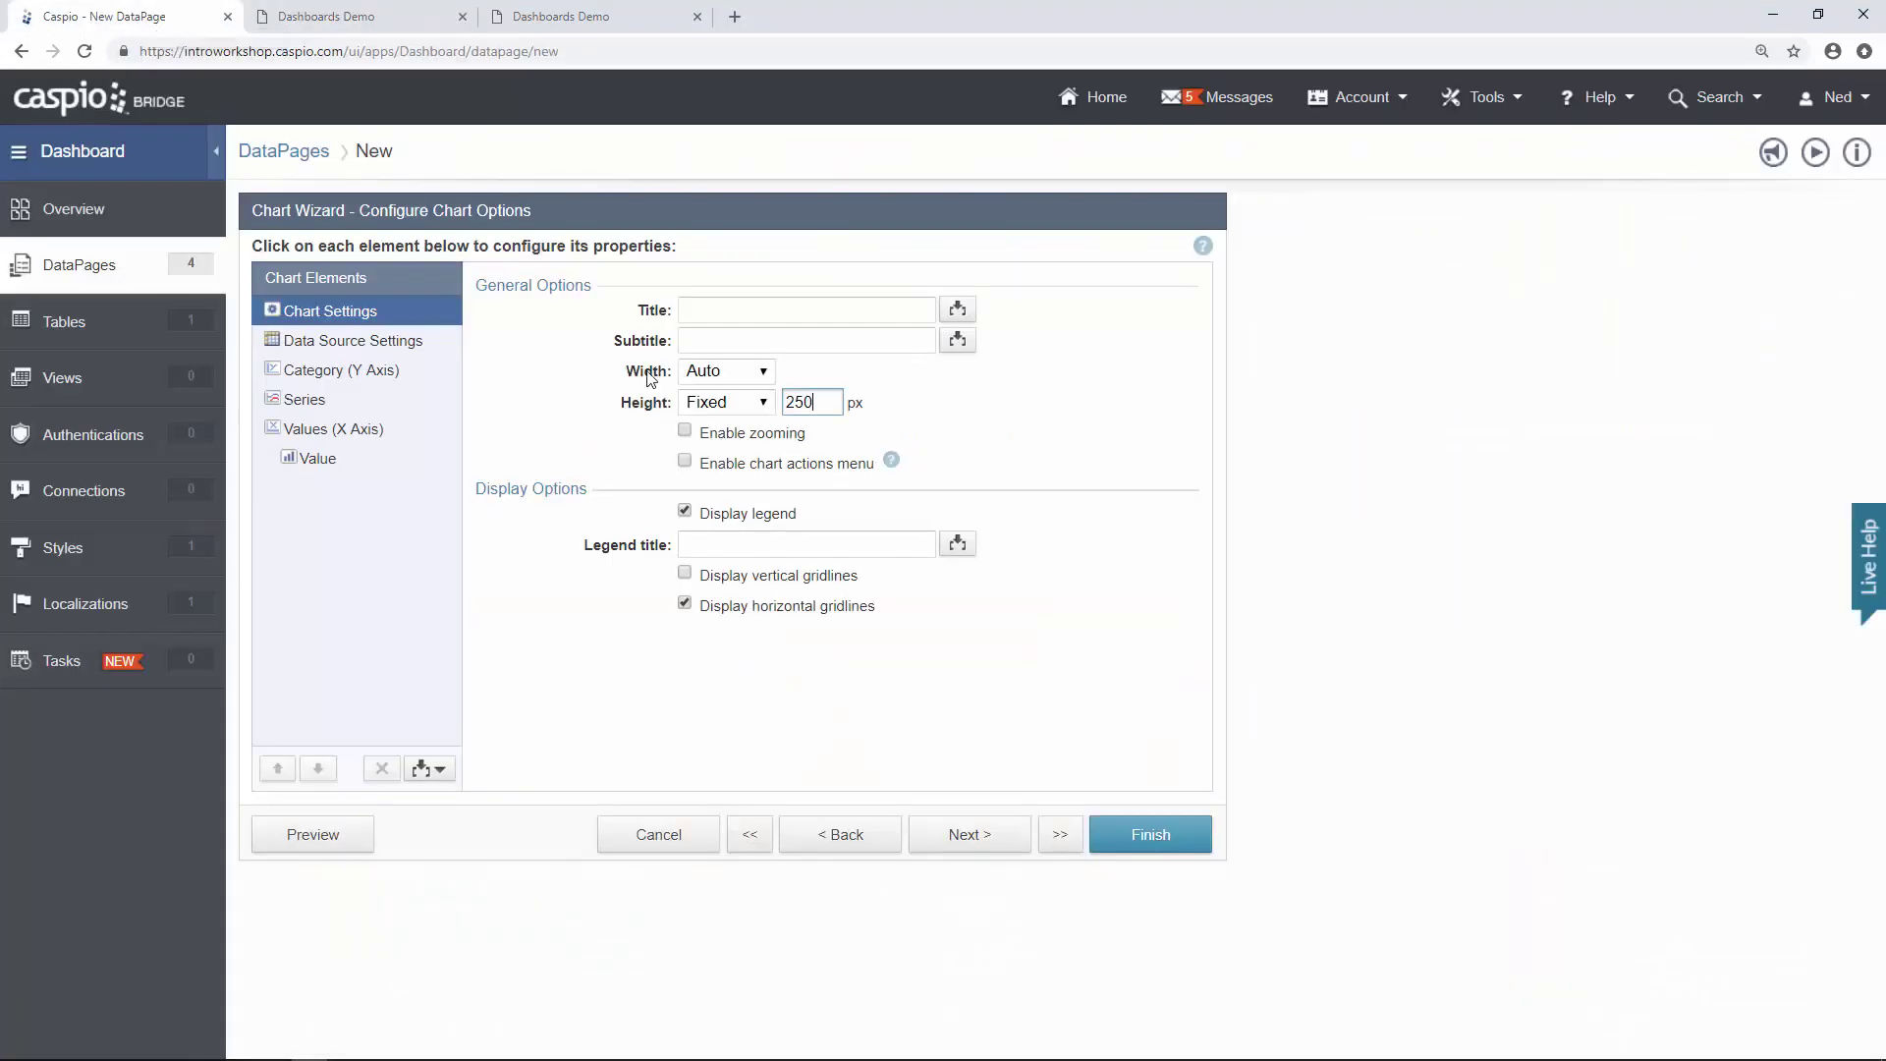
Switch the chart's legend display off and back on, and check the Sales by Region pie chart's legend on the finished dashboard.
left_click(737, 519)
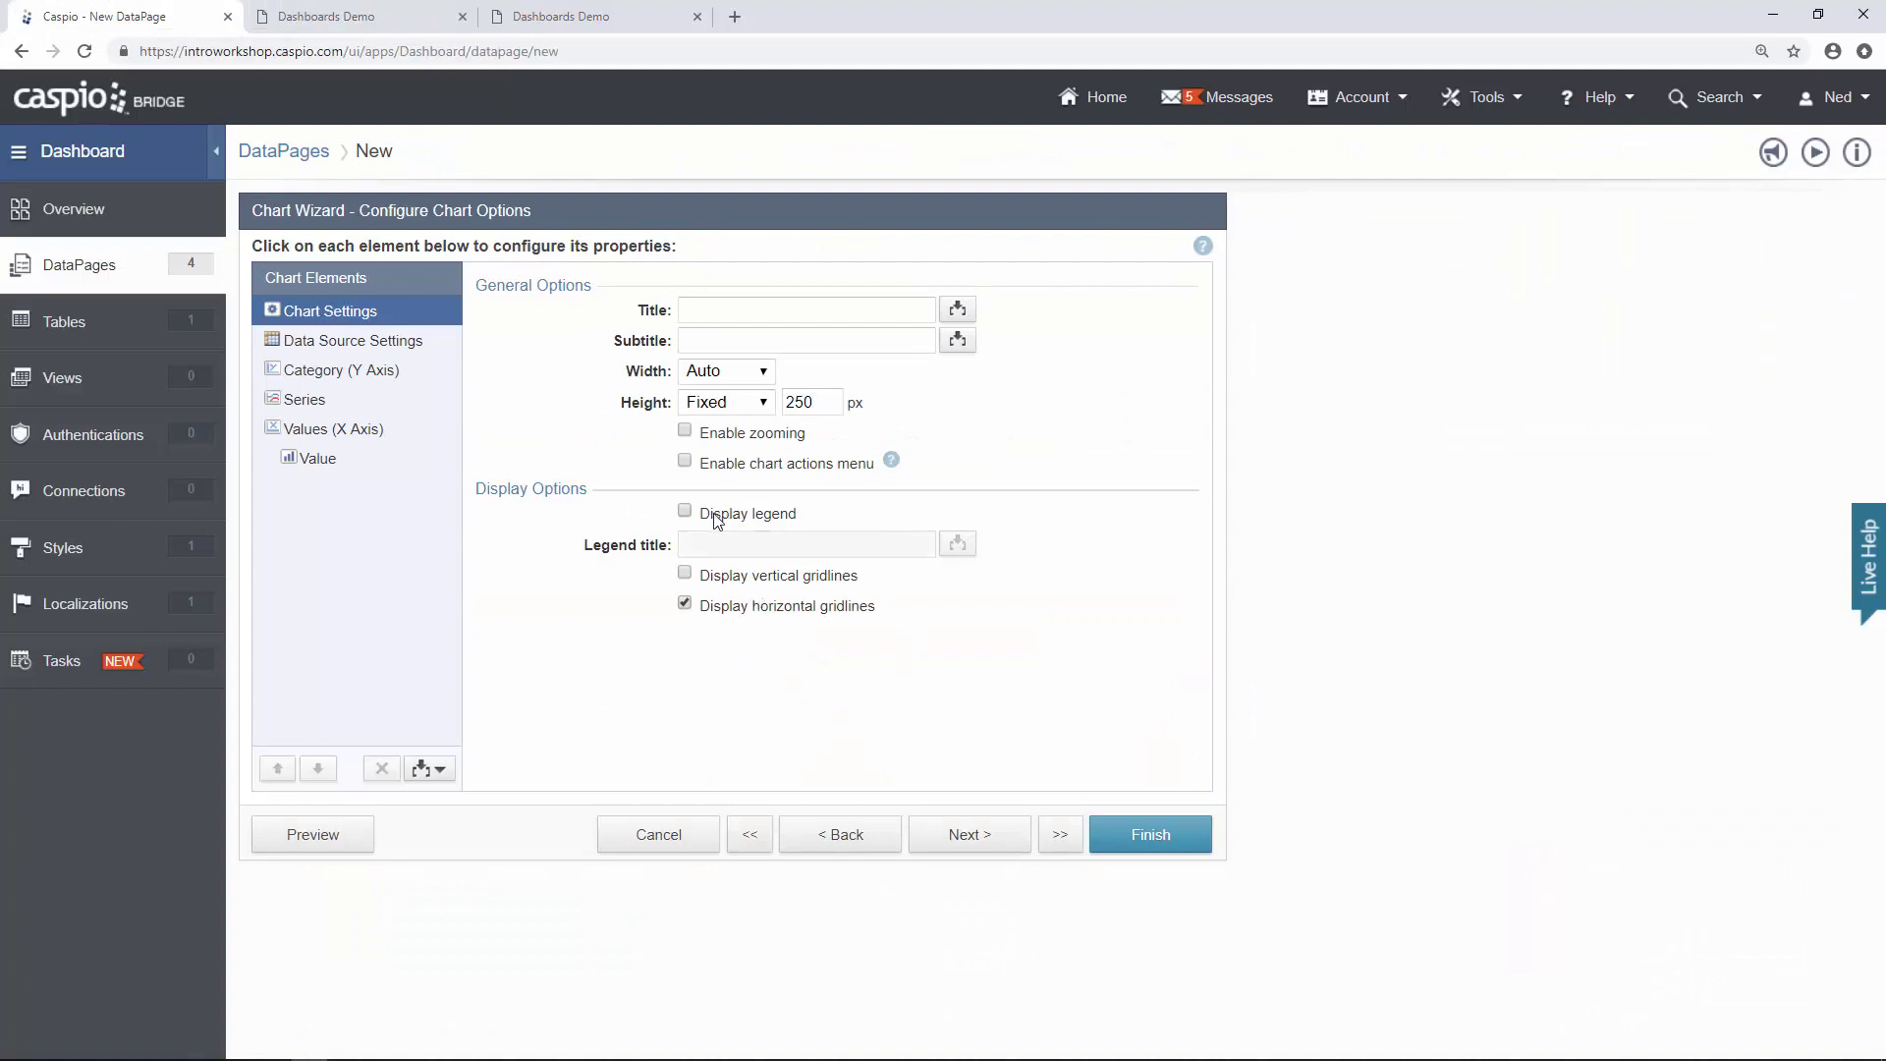
left_click(725, 518)
left_click(332, 22)
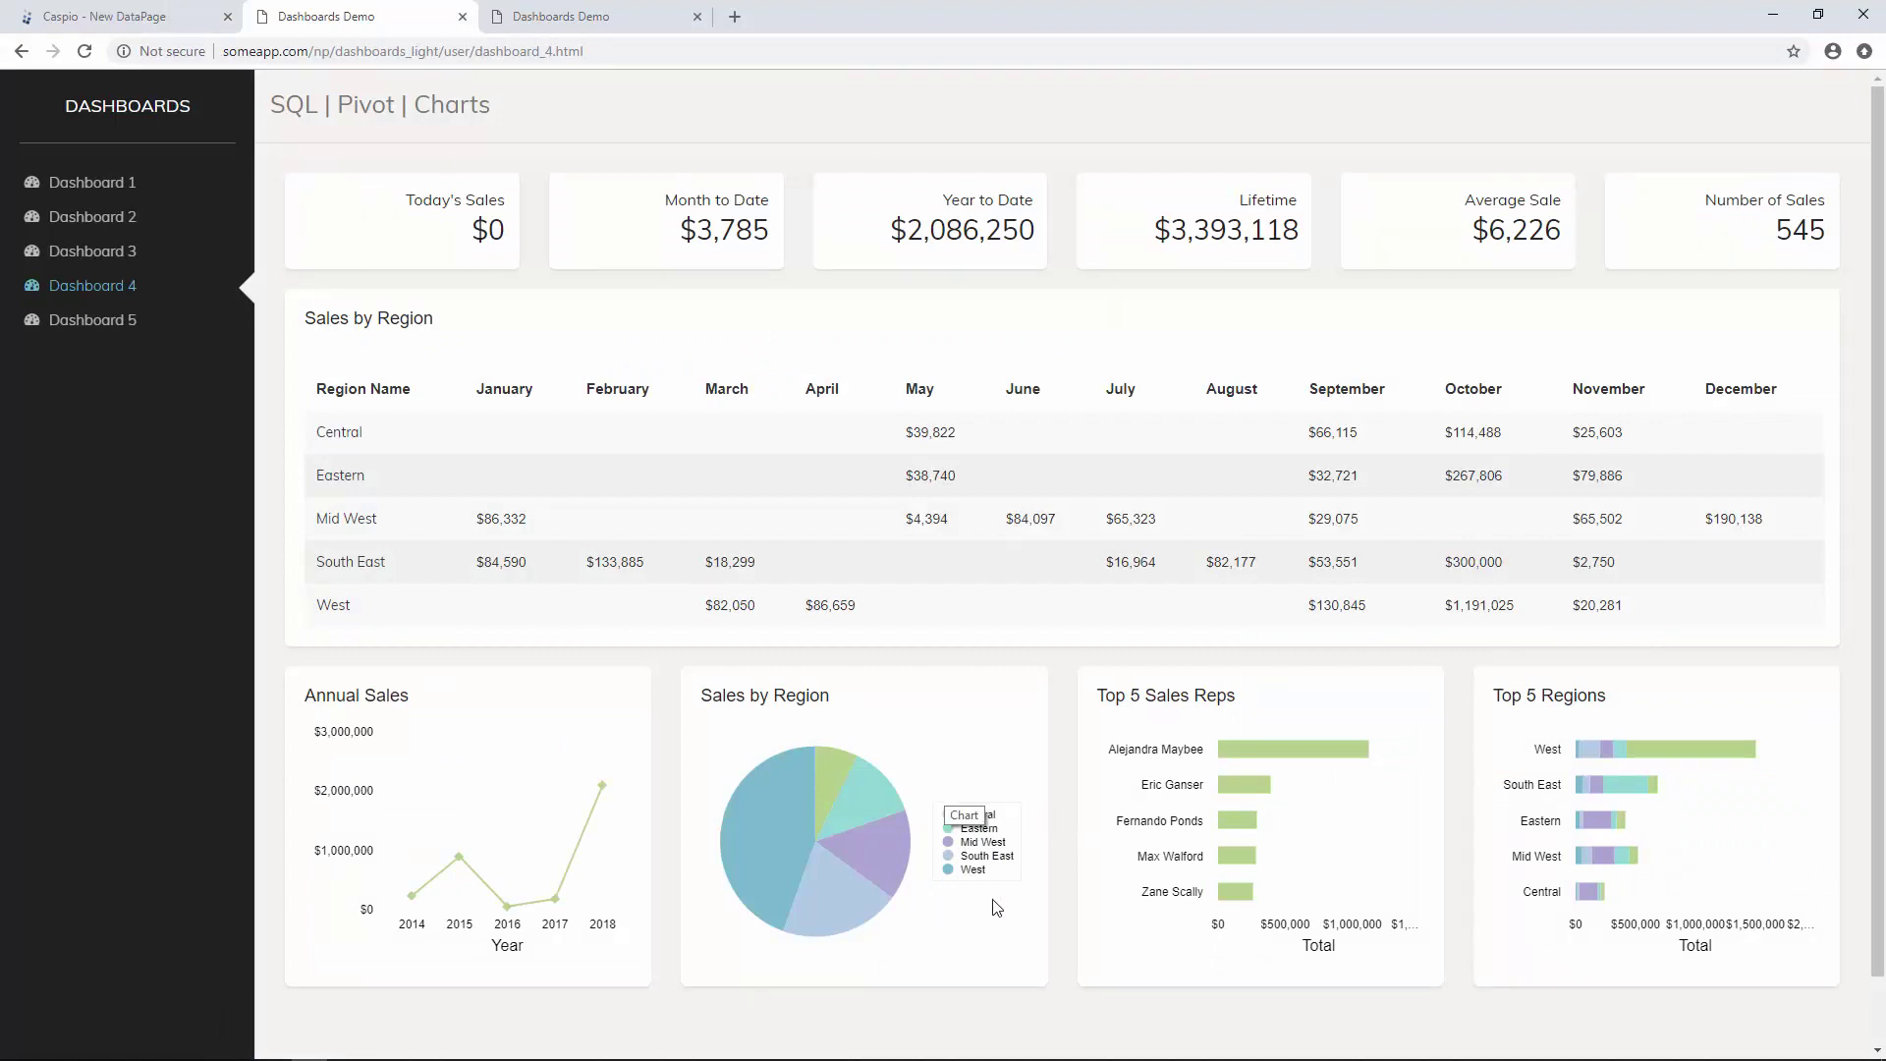
left_click(103, 17)
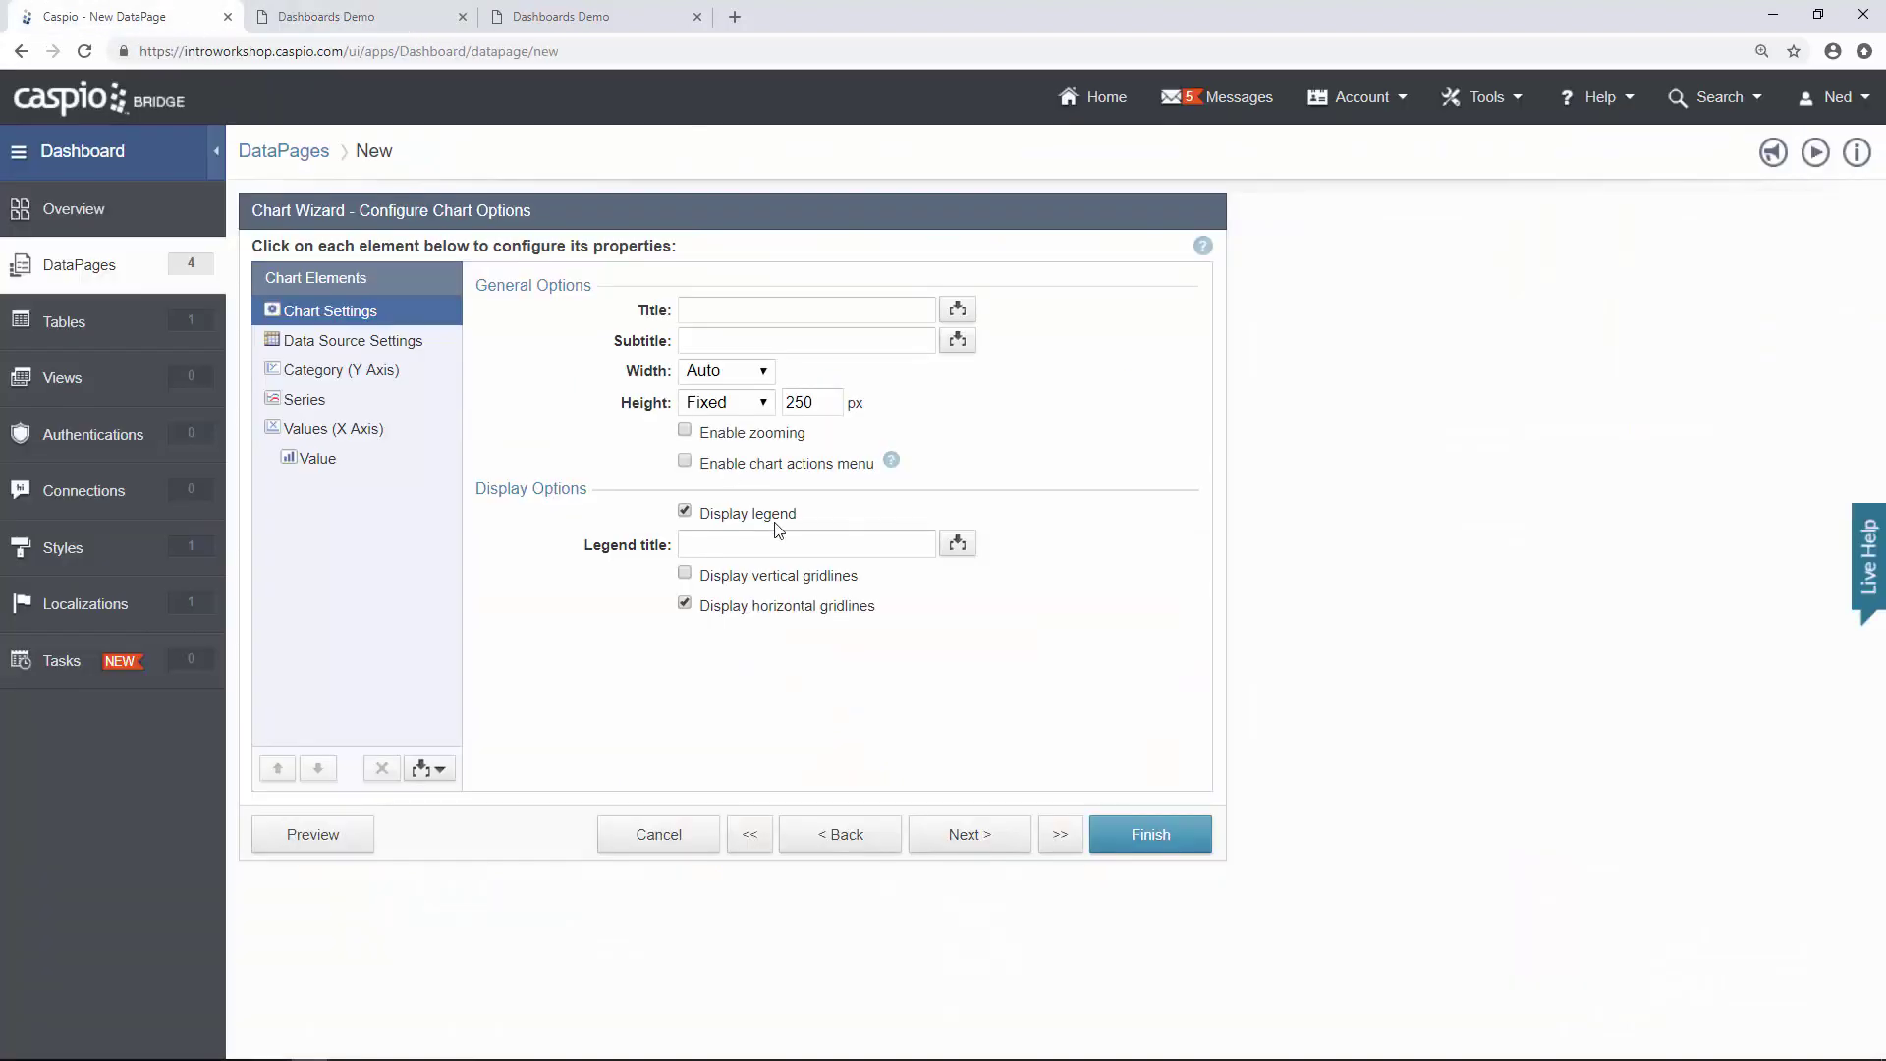
Review the chart's data source and category settings and set the data series field to Product_Name.
left_click(408, 342)
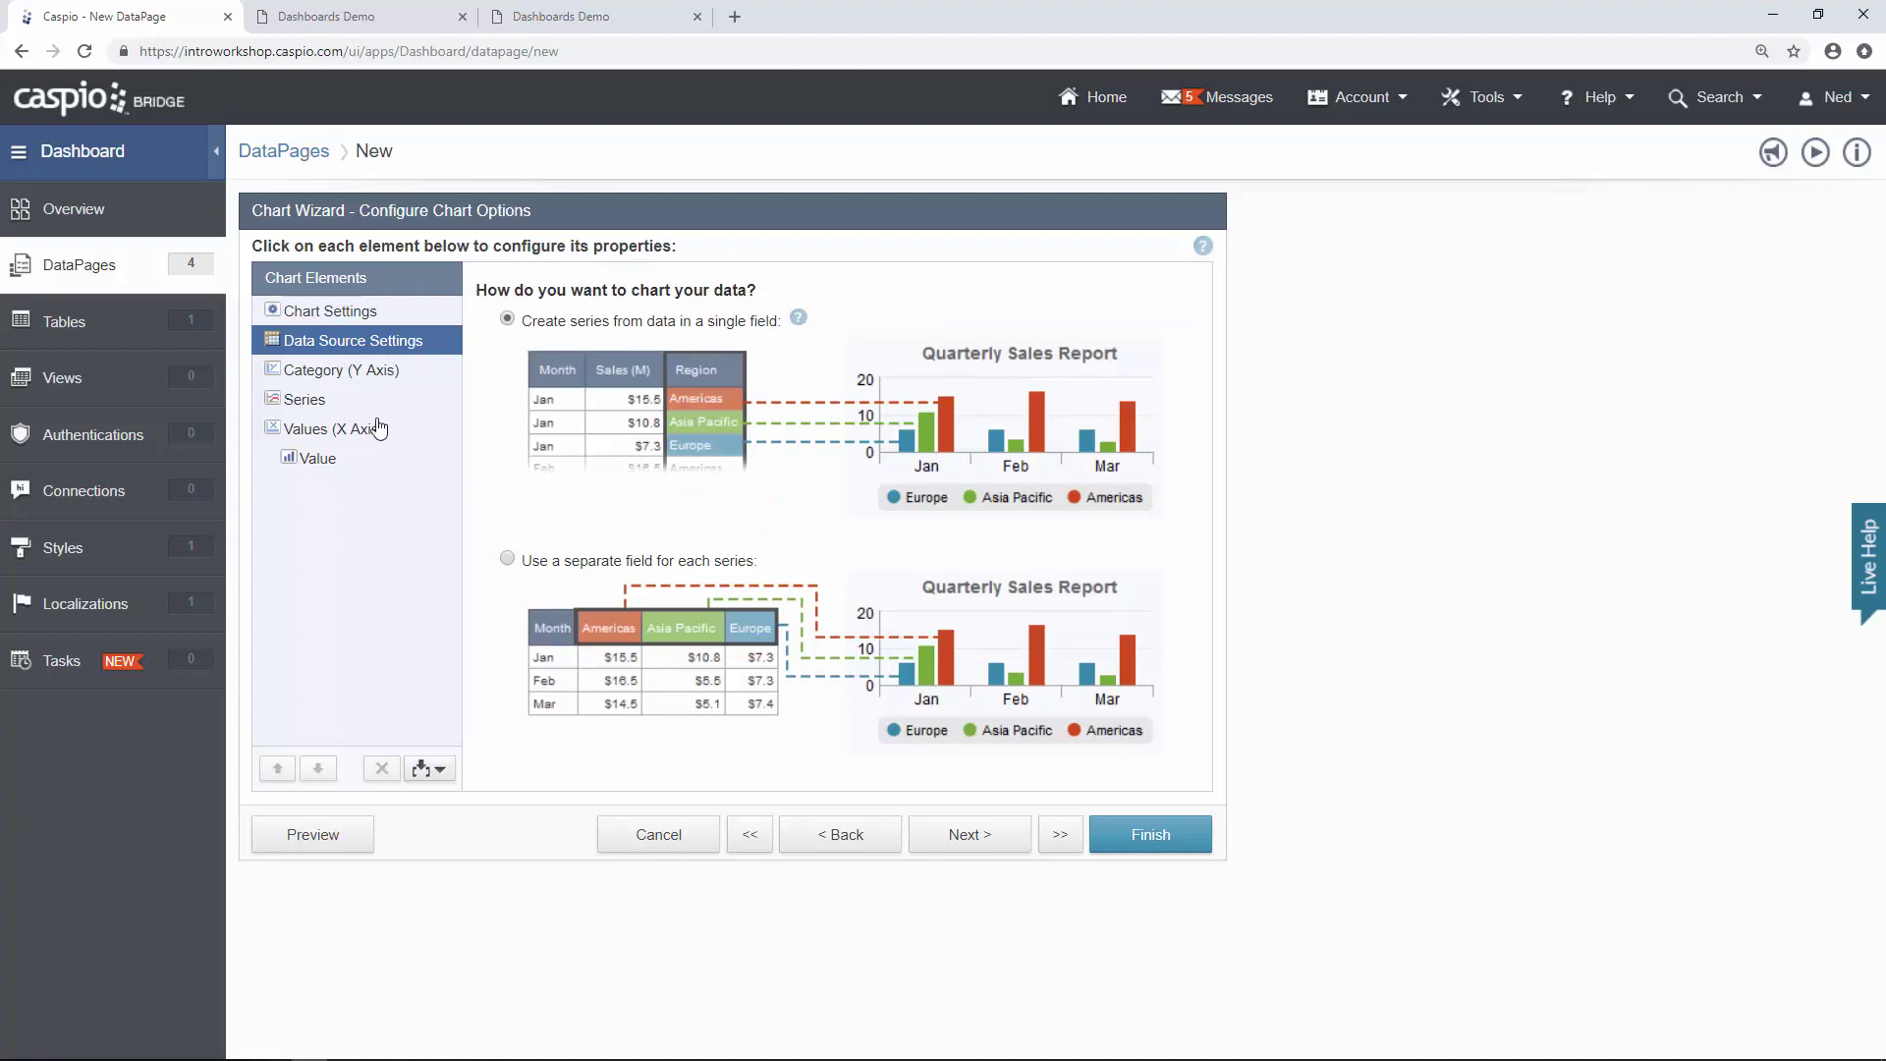
left_click(348, 385)
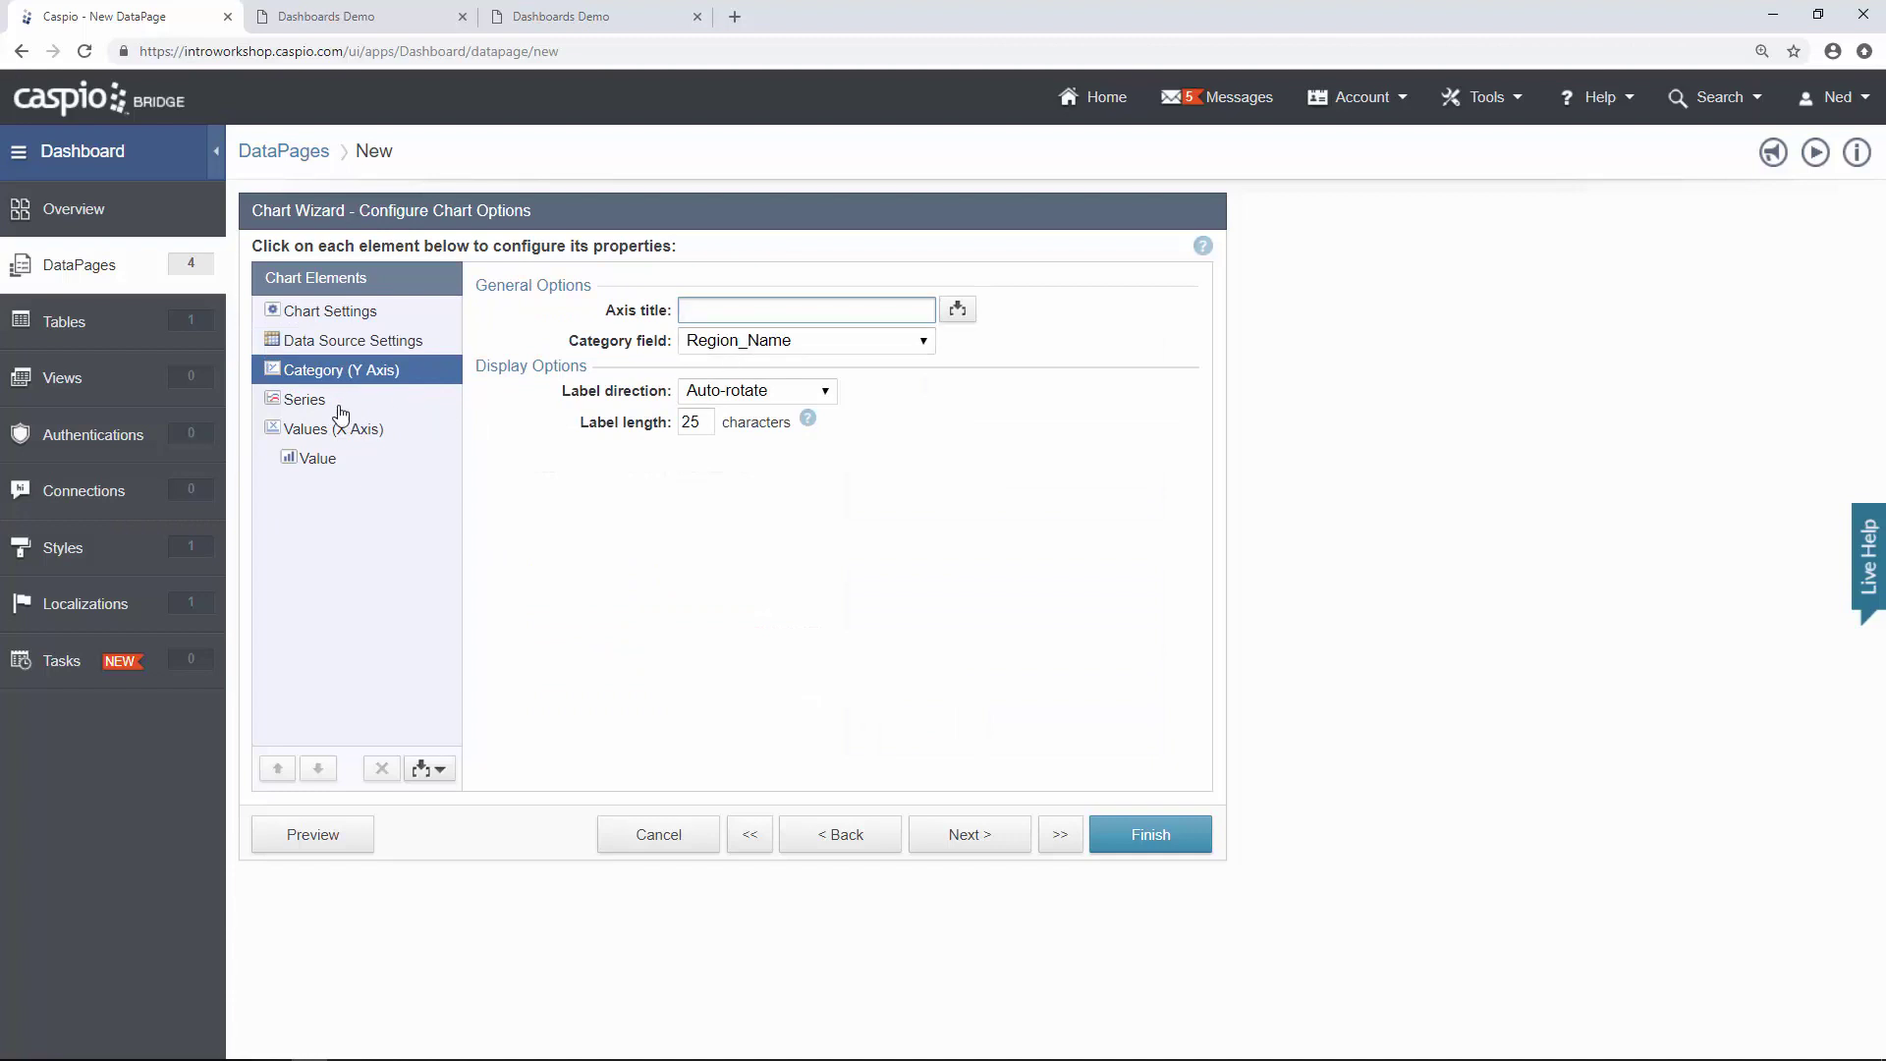
left_click(324, 401)
left_click(742, 312)
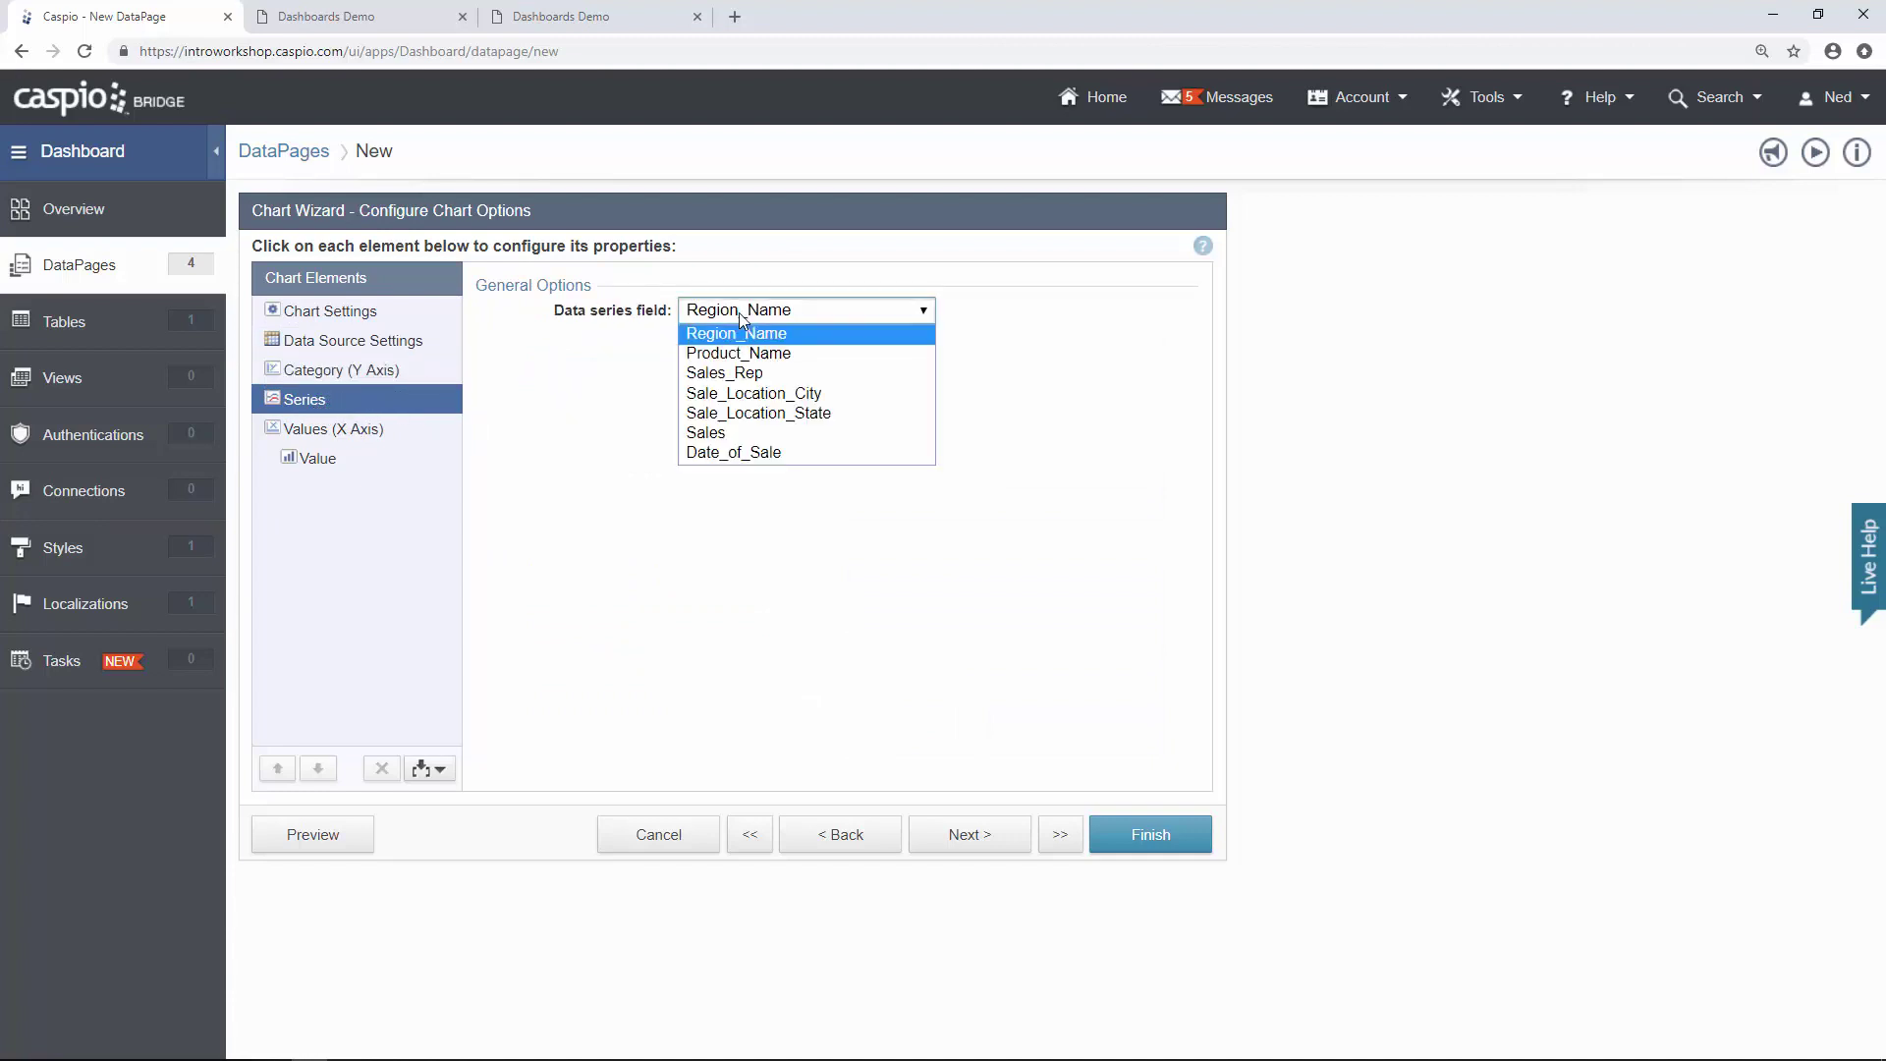
left_click(756, 354)
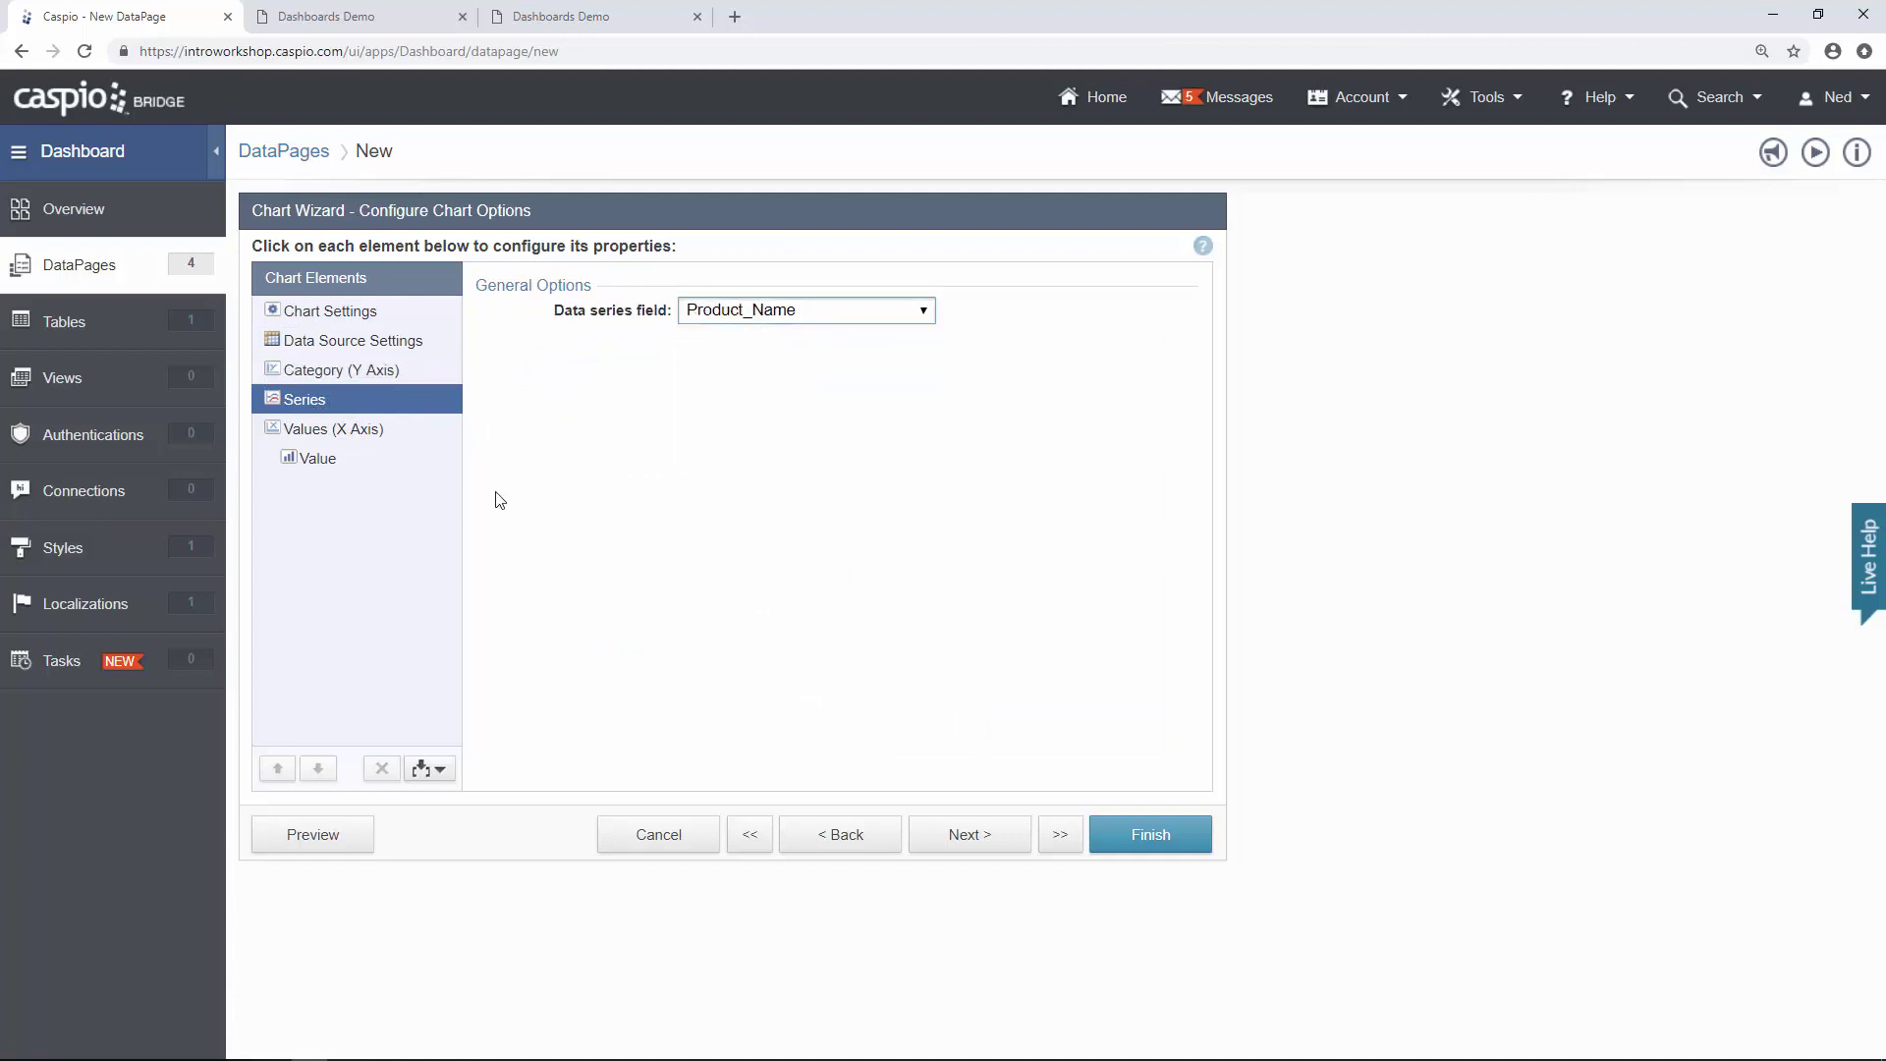
Apply custom Currency formatting to the chart's X-axis values, review the value field settings and finish the chart wizard.
left_click(324, 432)
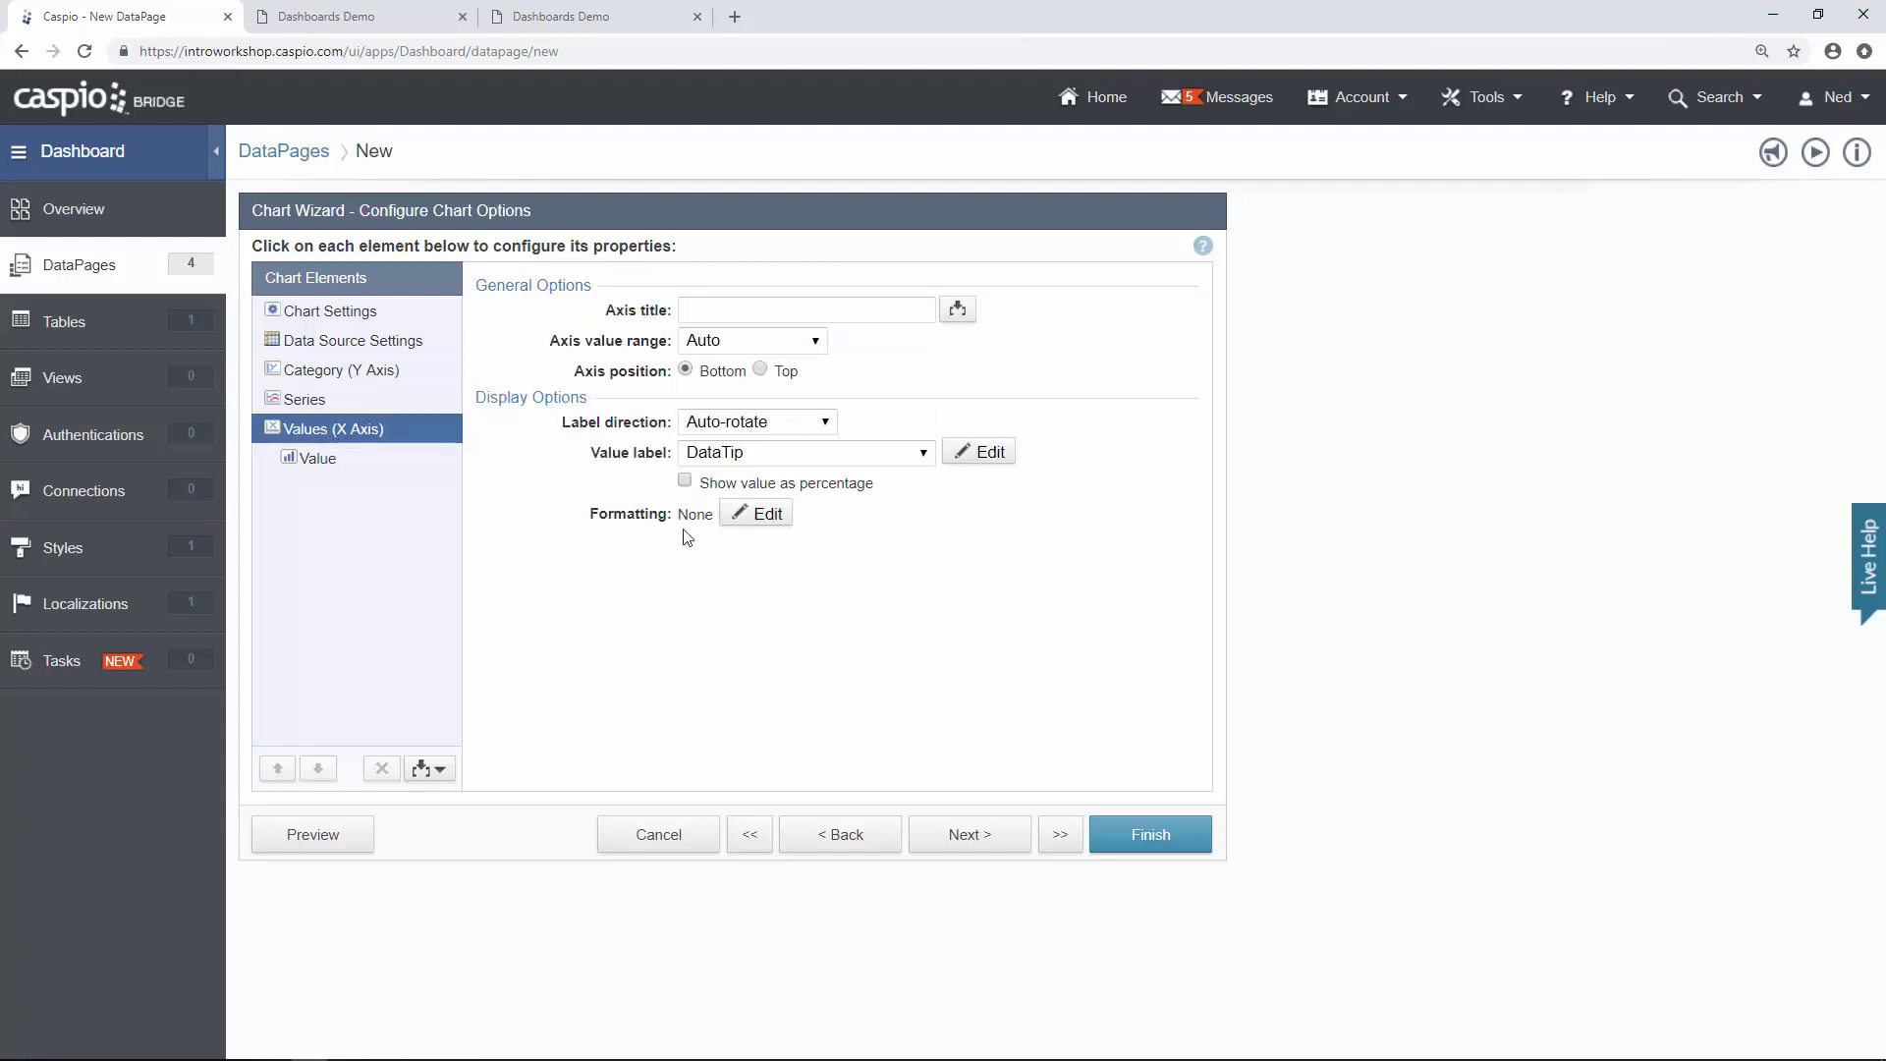
left_click(752, 514)
left_click(1022, 444)
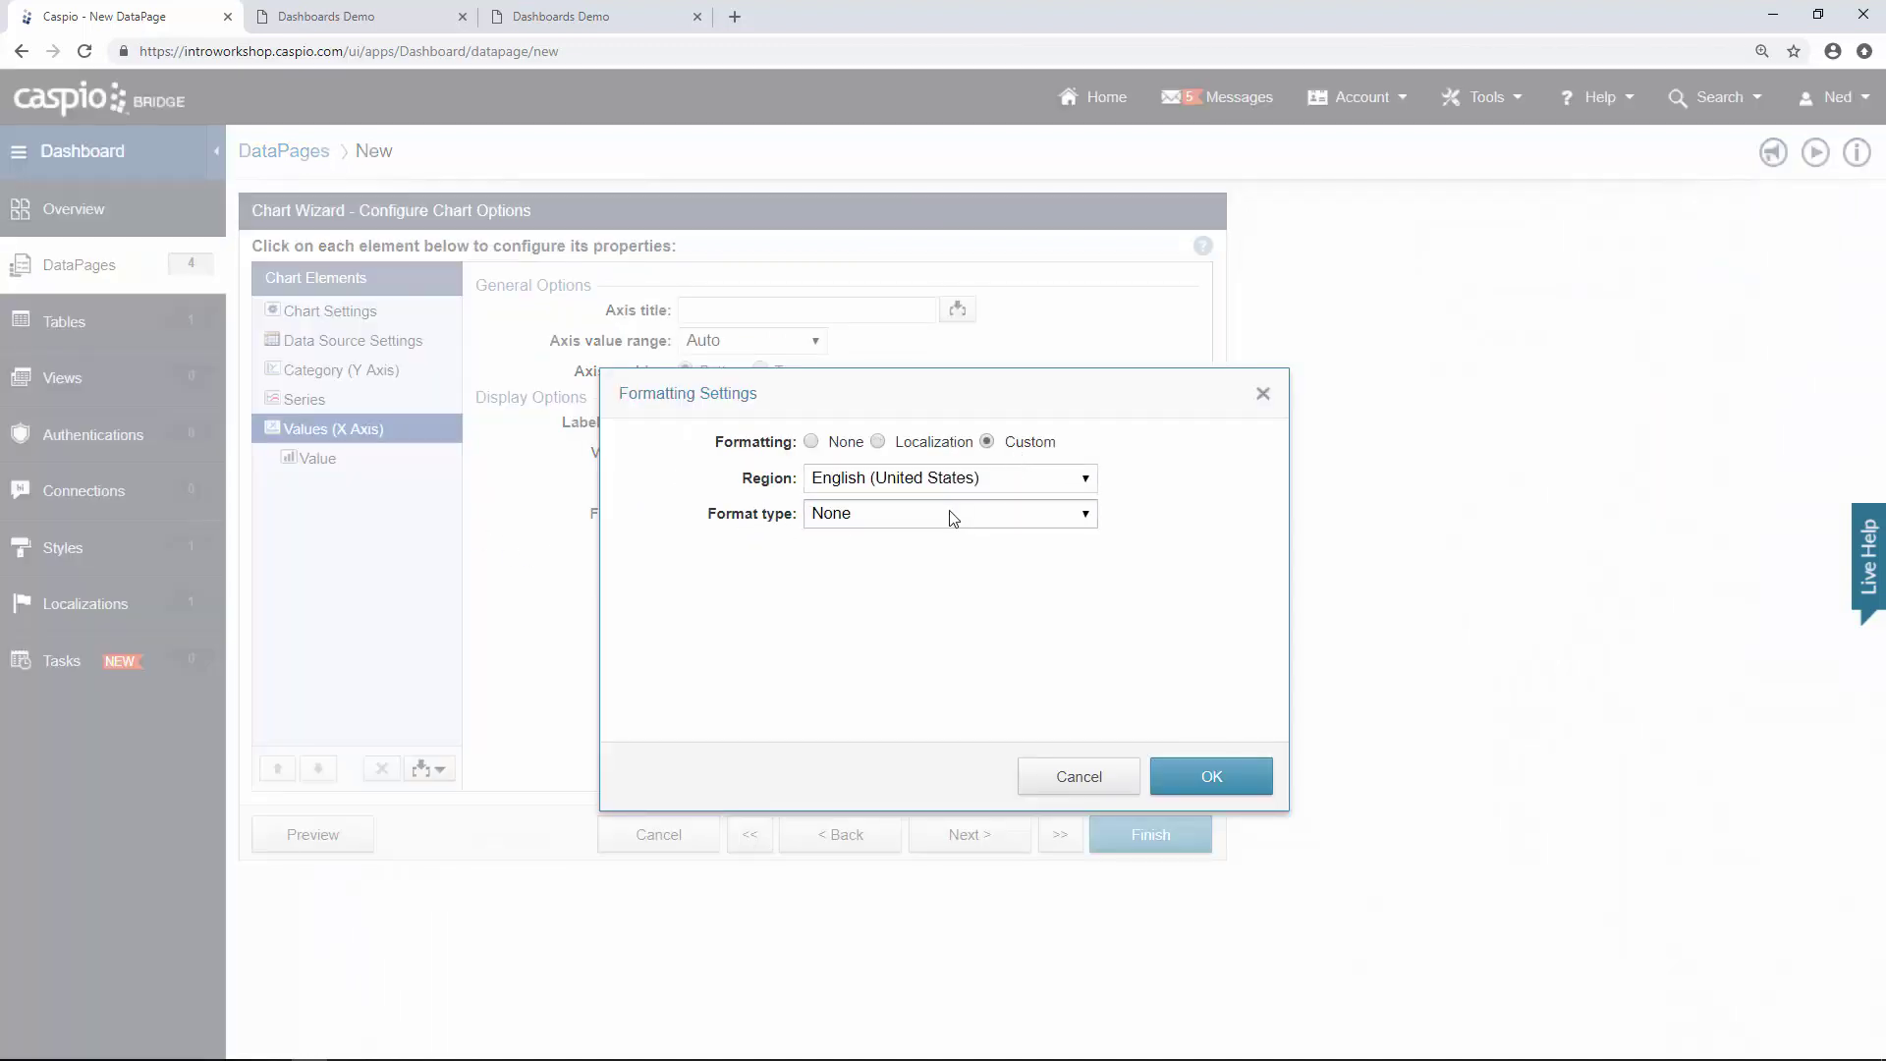
left_click(947, 515)
left_click(904, 558)
left_click(900, 515)
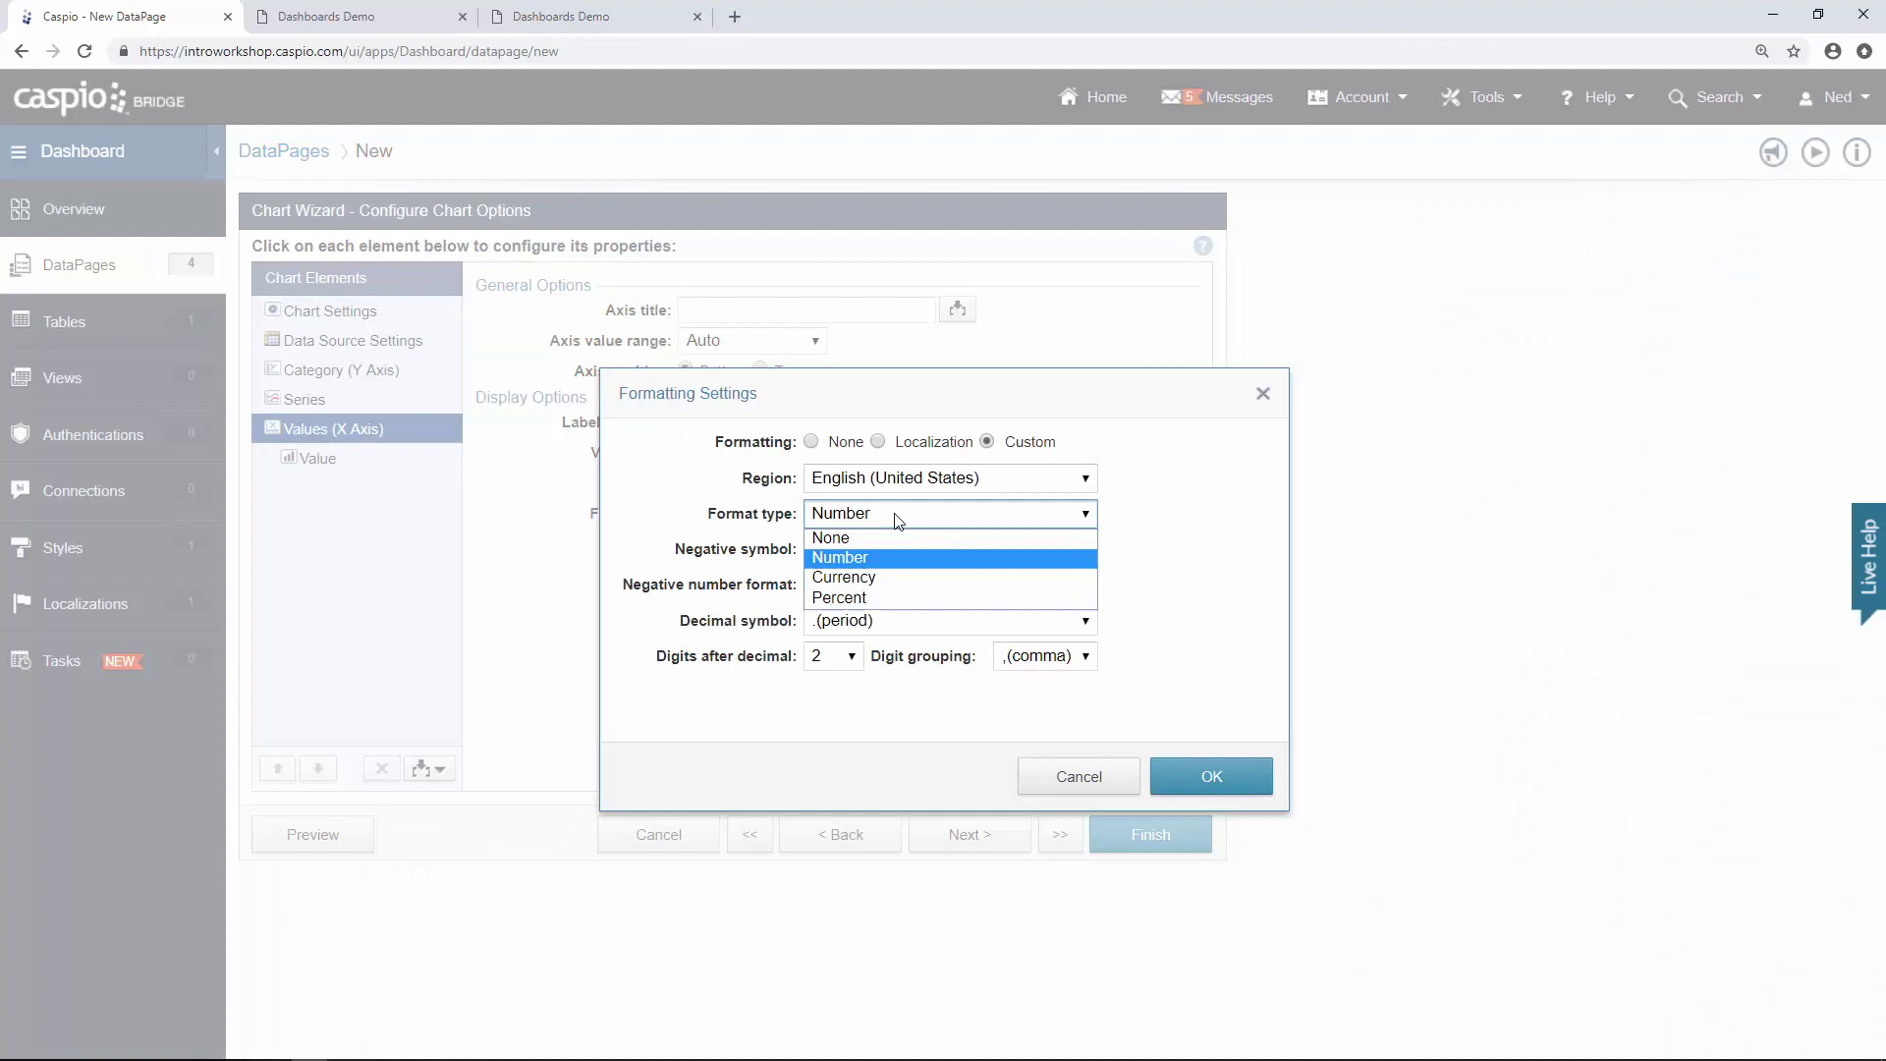
left_click(899, 578)
left_click(1195, 778)
left_click(378, 464)
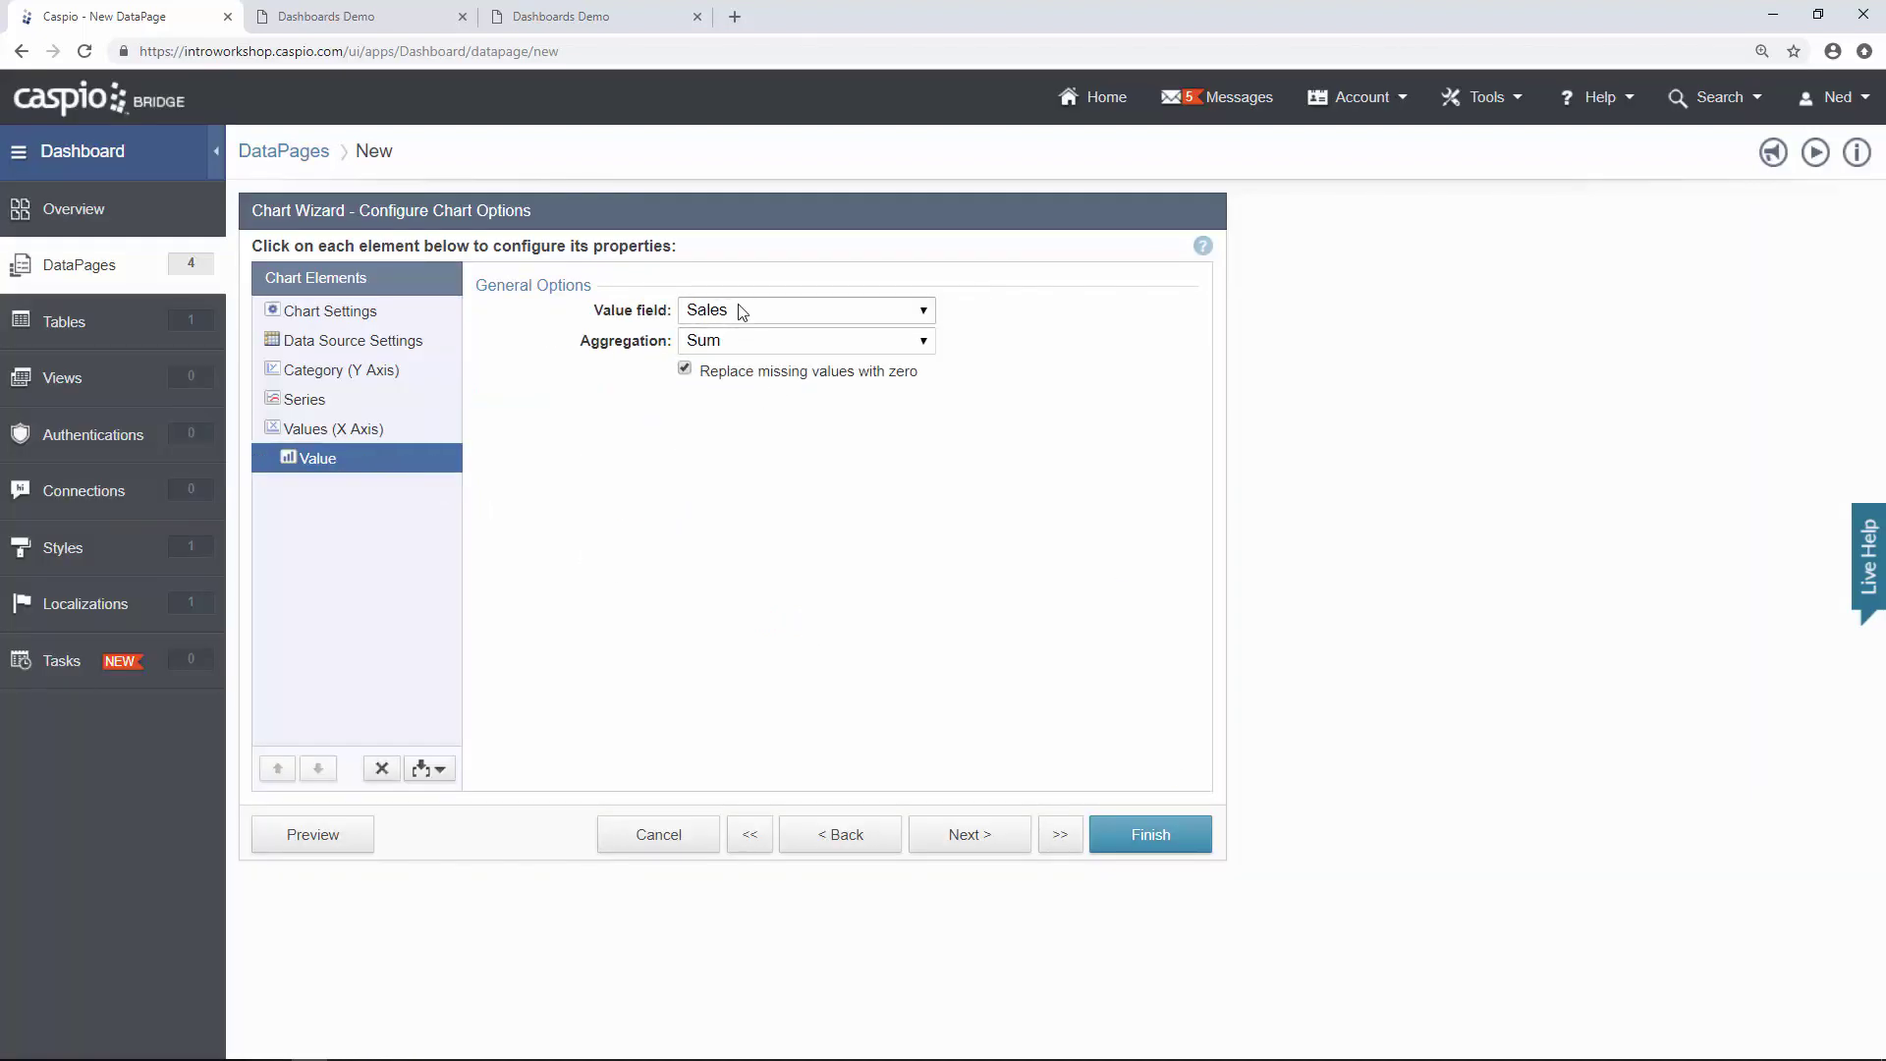
left_click(1184, 843)
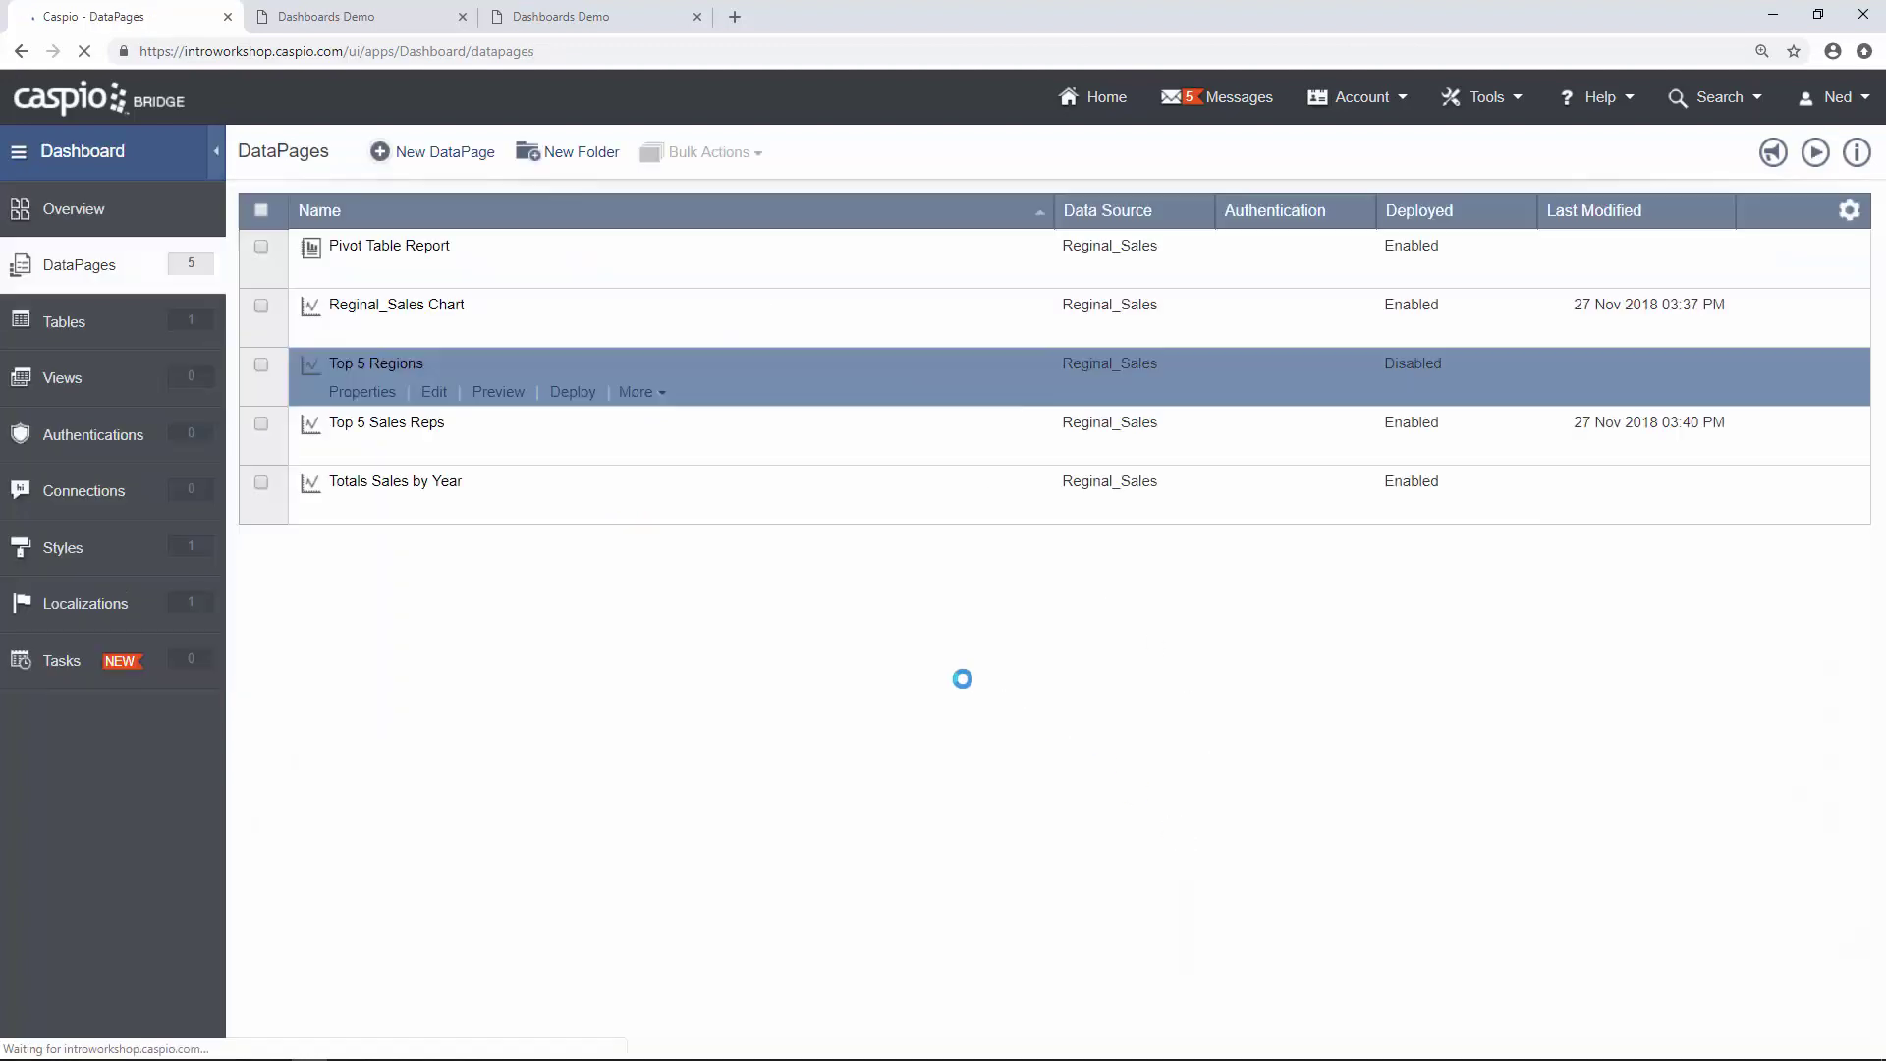
Enable deployment of the Top 5 Regions DataPage and copy its embed code.
left_click(572, 393)
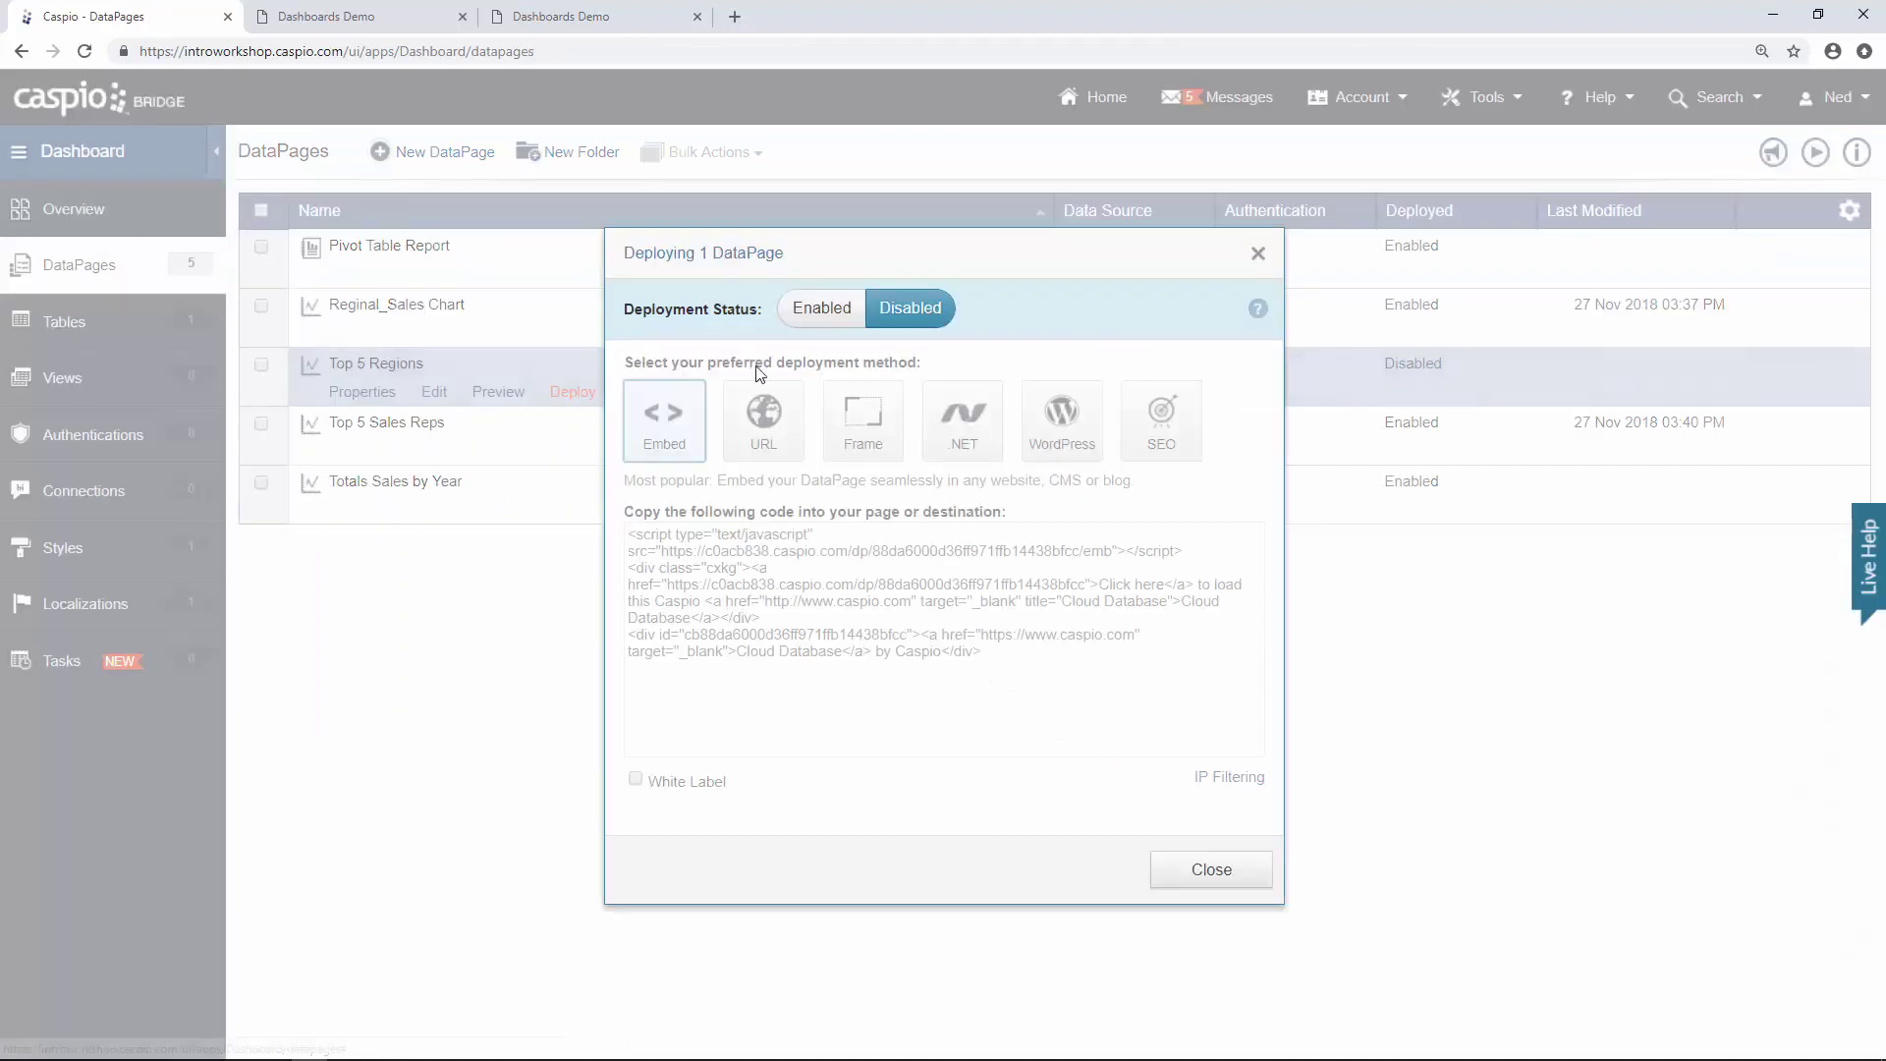
left_click(797, 317)
left_click(802, 593)
key("ctrl+c")
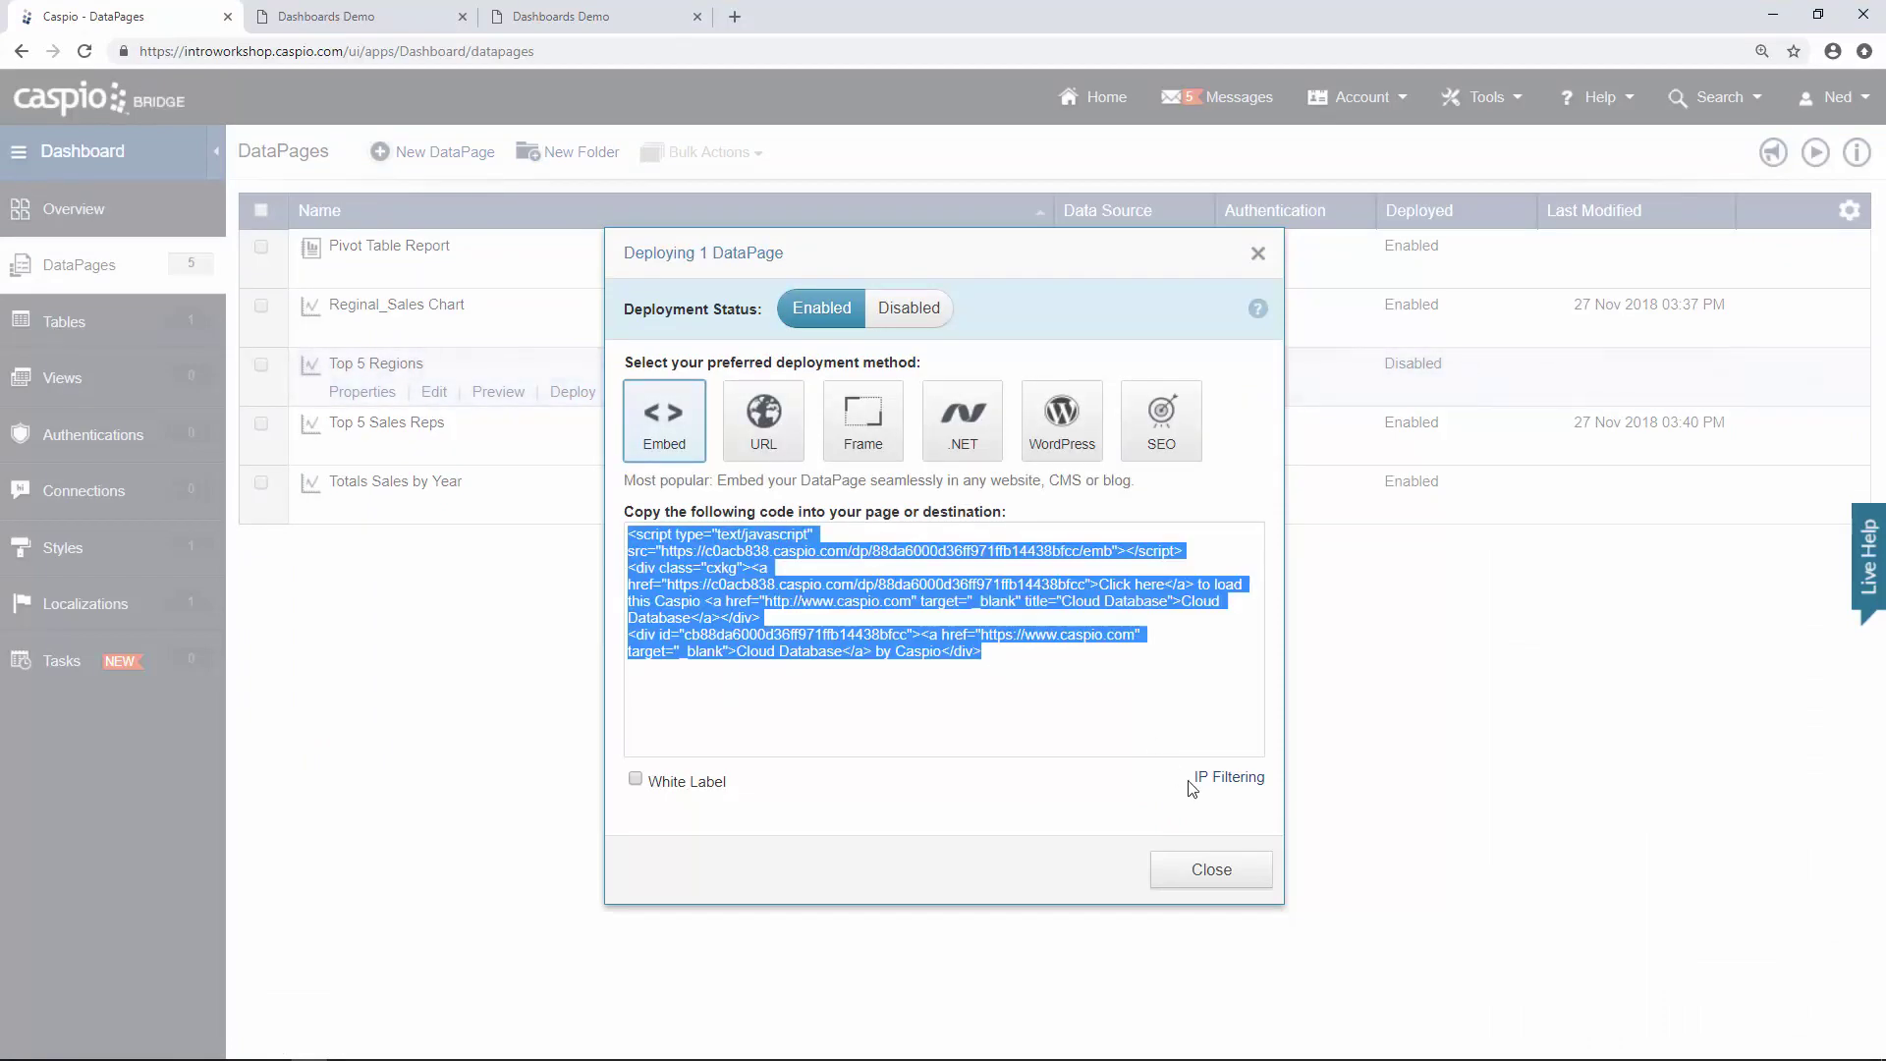
left_click(1211, 869)
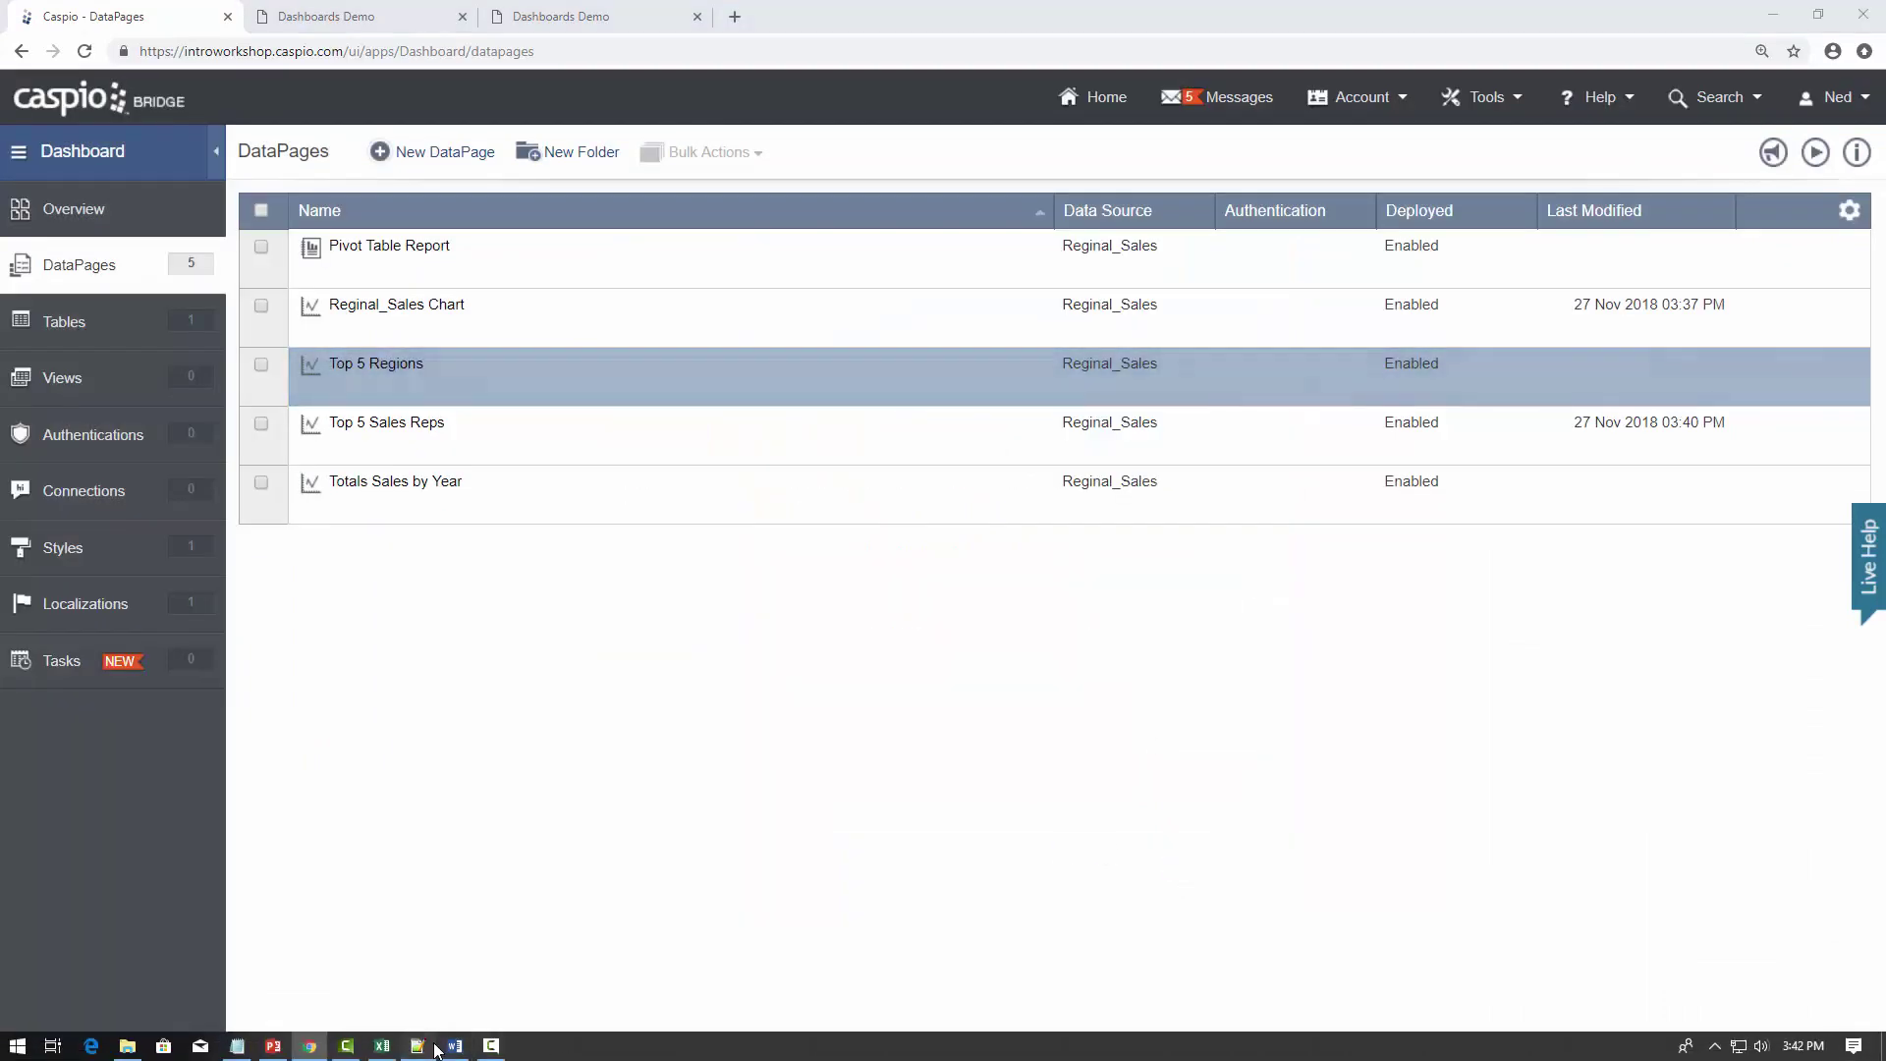
Switch to Notepad++ and replace the CHART DATAPAGE placeholder in the Top 5 Regions card of dashboard_demo.html with the copied embed code.
left_click(433, 1046)
scroll(547, 918, "down", 3)
left_click_drag(356, 888, 211, 889)
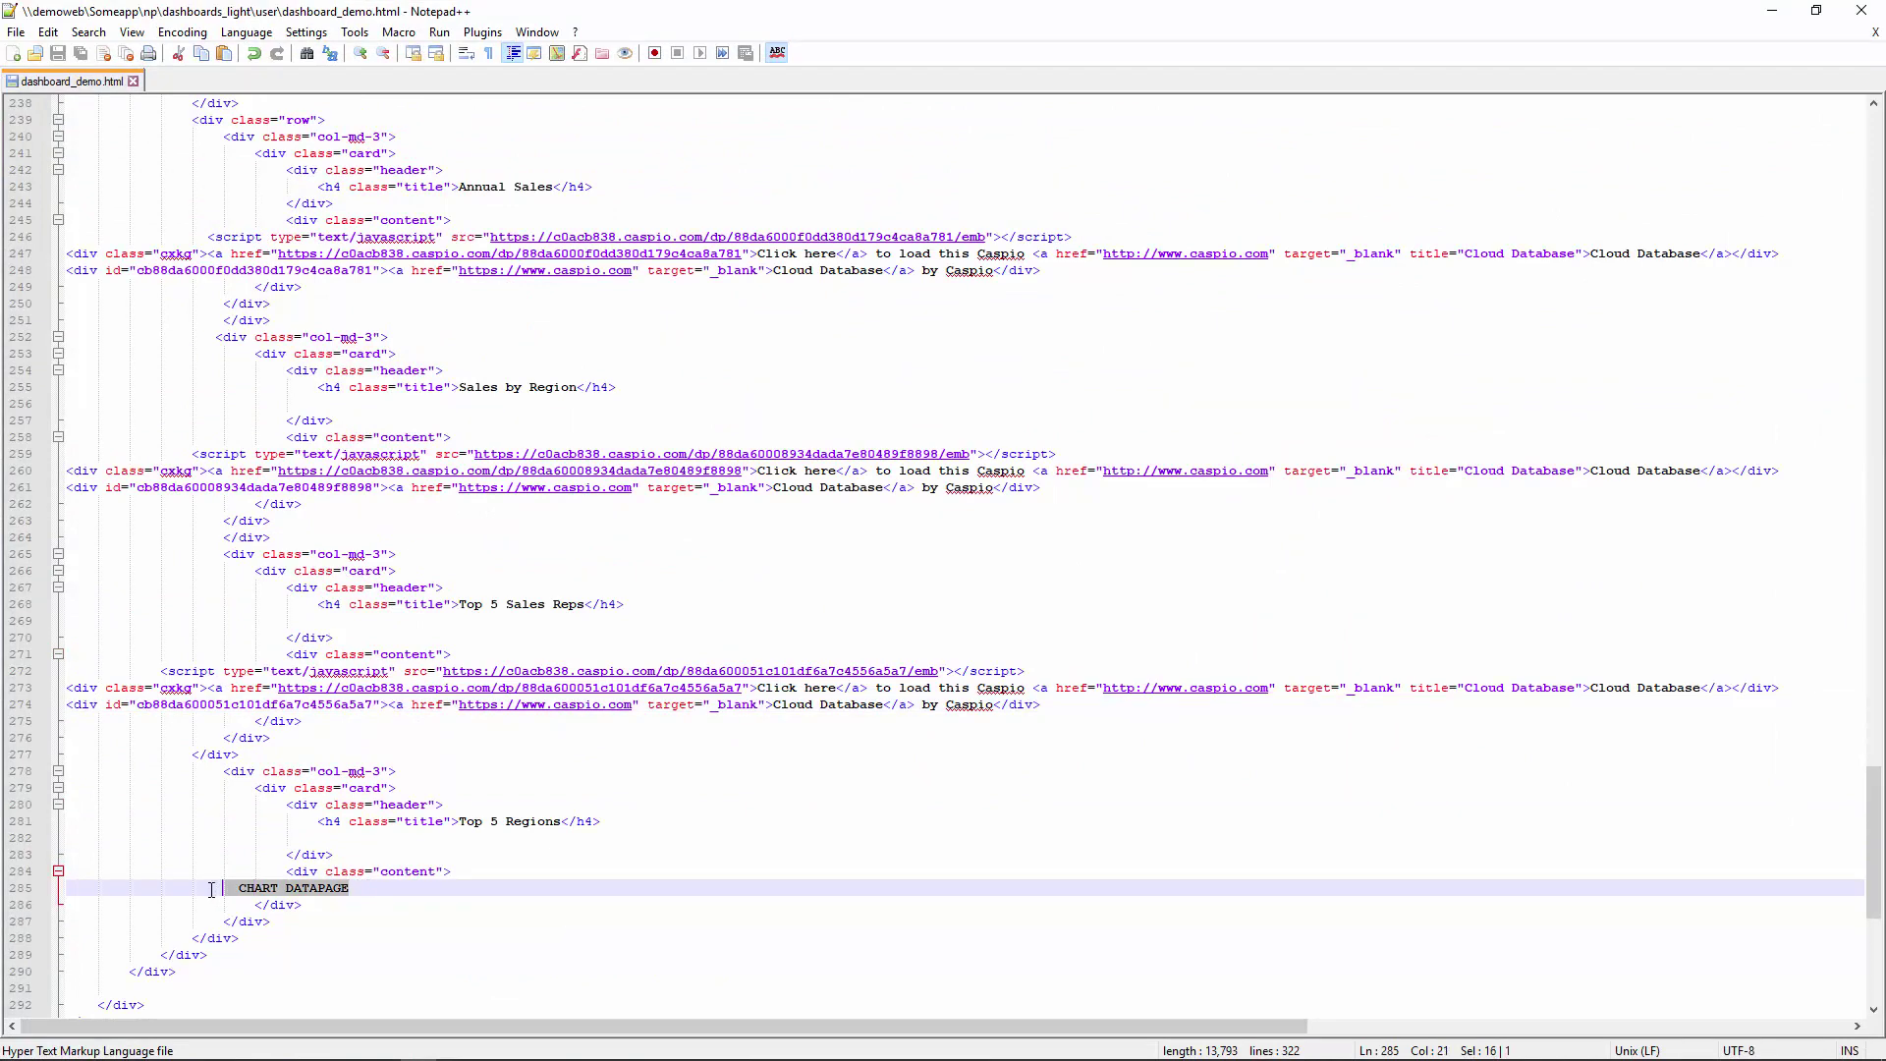
key("ctrl+v")
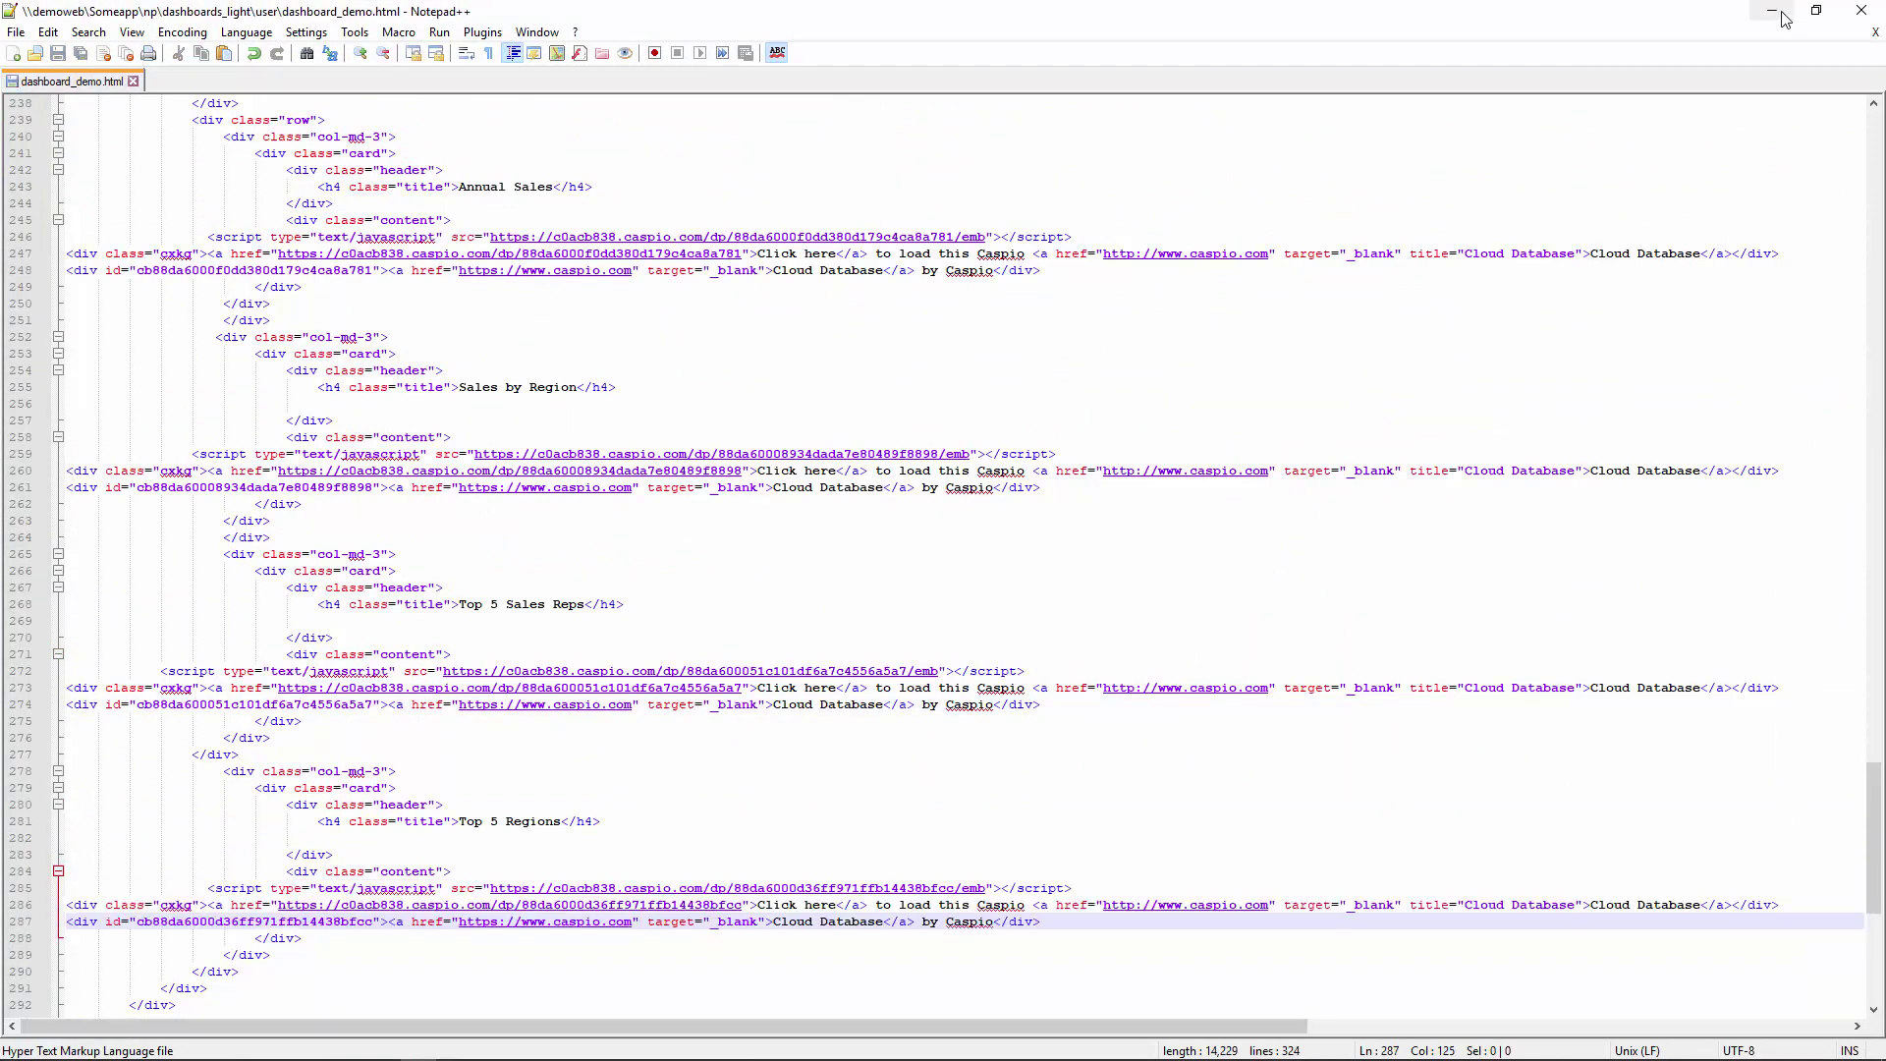
left_click(1773, 12)
Reload the demo dashboard in the browser, inspect its Top 5 Regions chart and compare it with the finished dashboard.
left_click(555, 17)
key("F5")
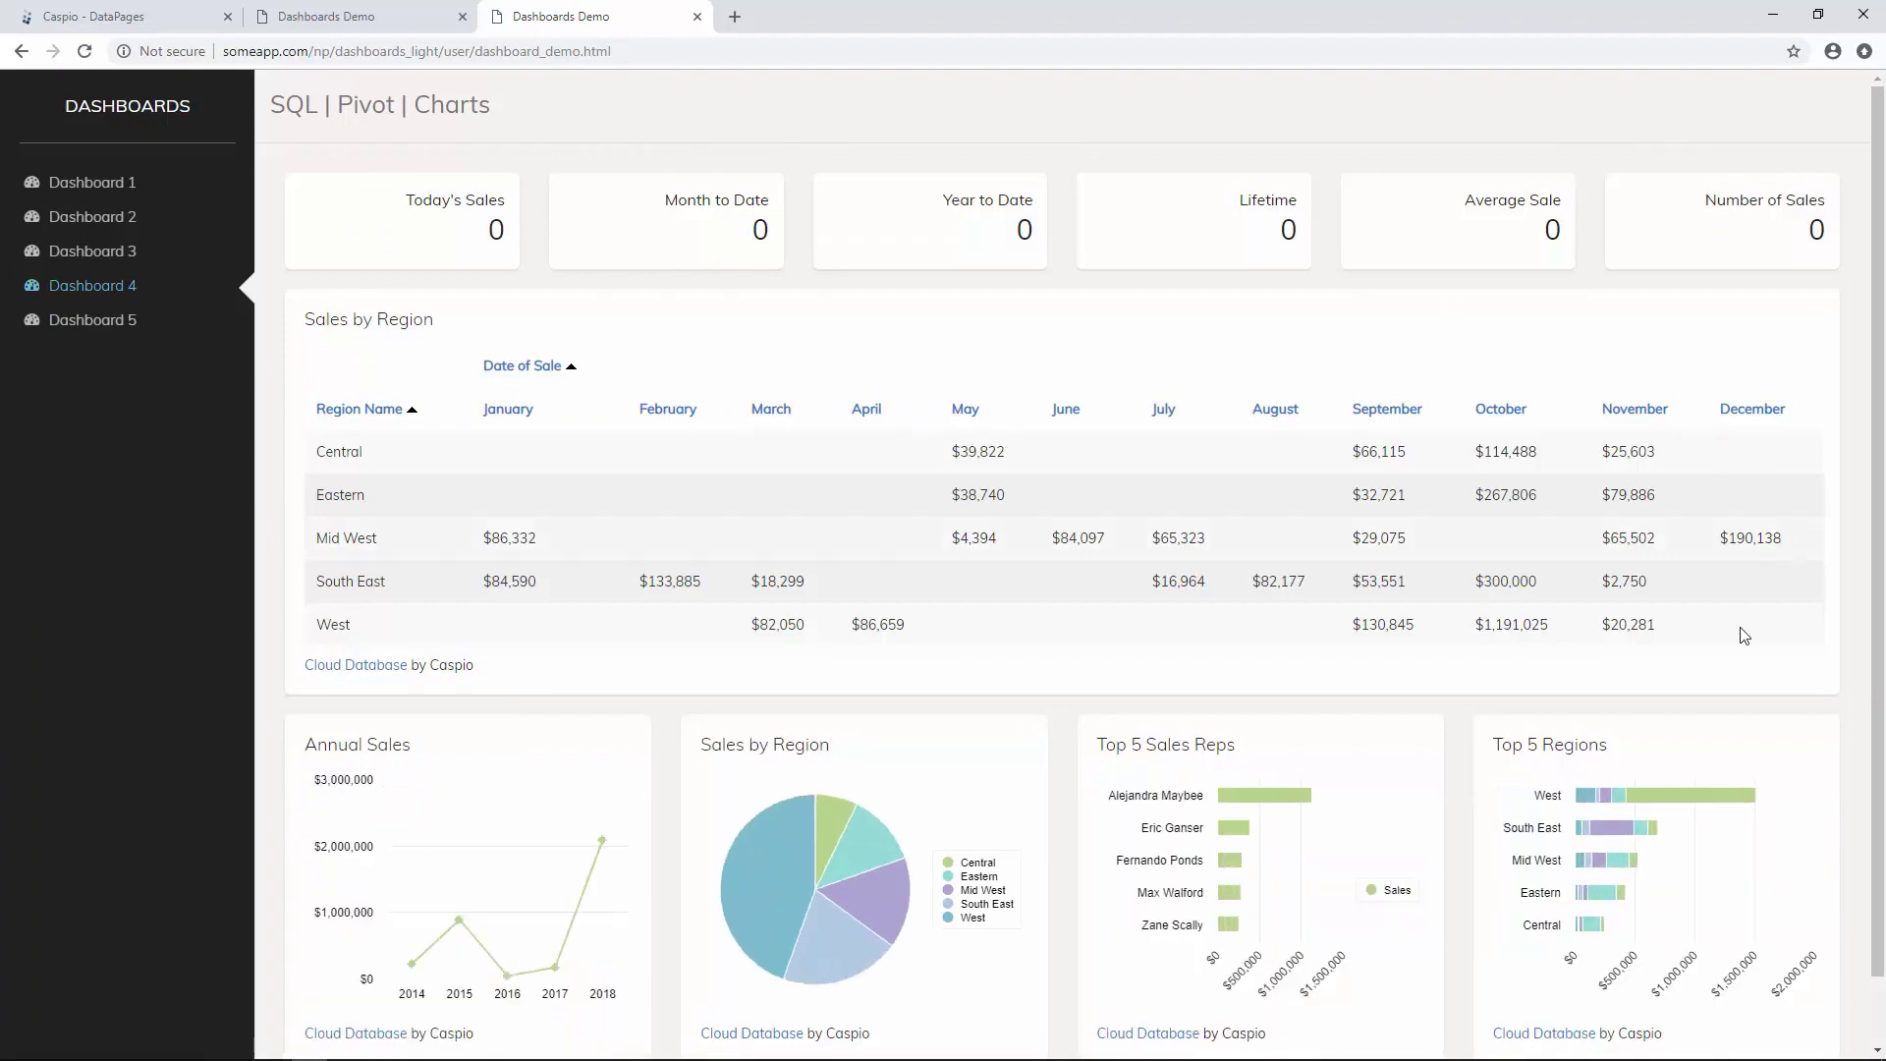
mouse_move(1690, 798)
left_click(427, 27)
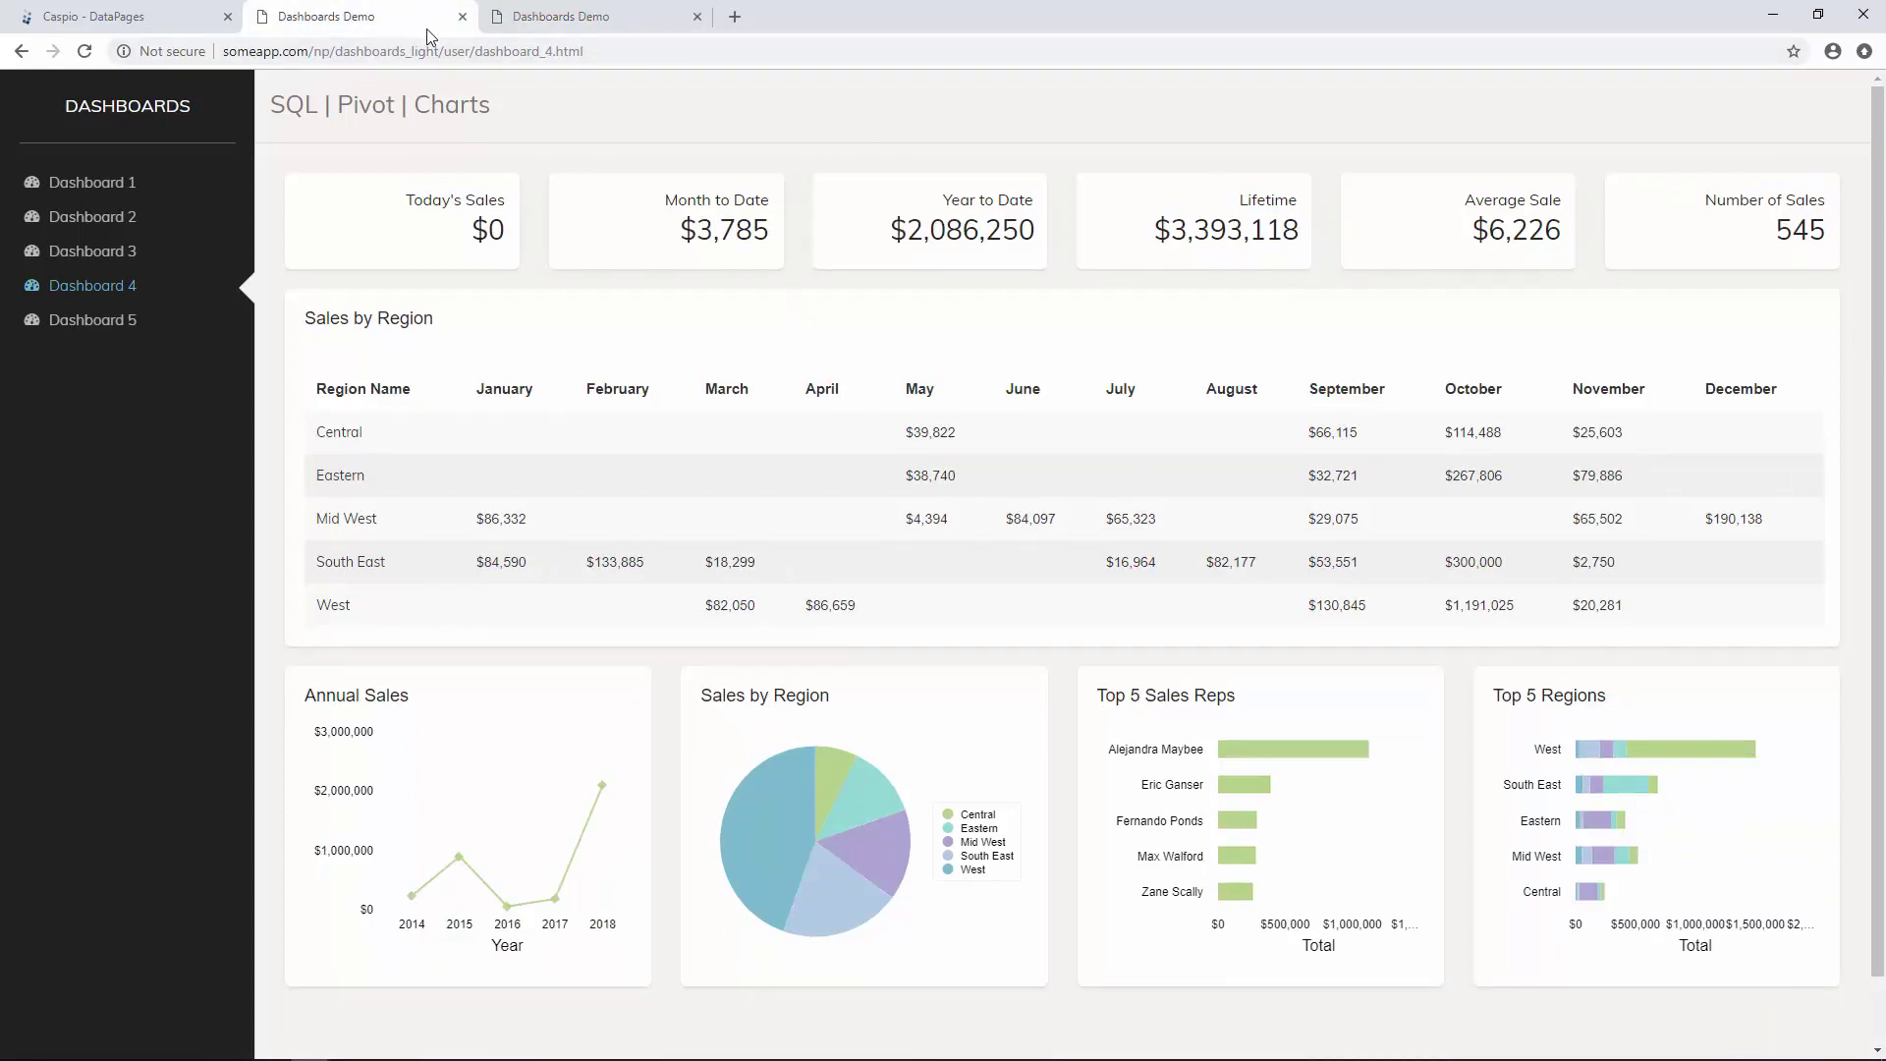
Start a new view in the Caspio app and name it TodaySales.
left_click(122, 20)
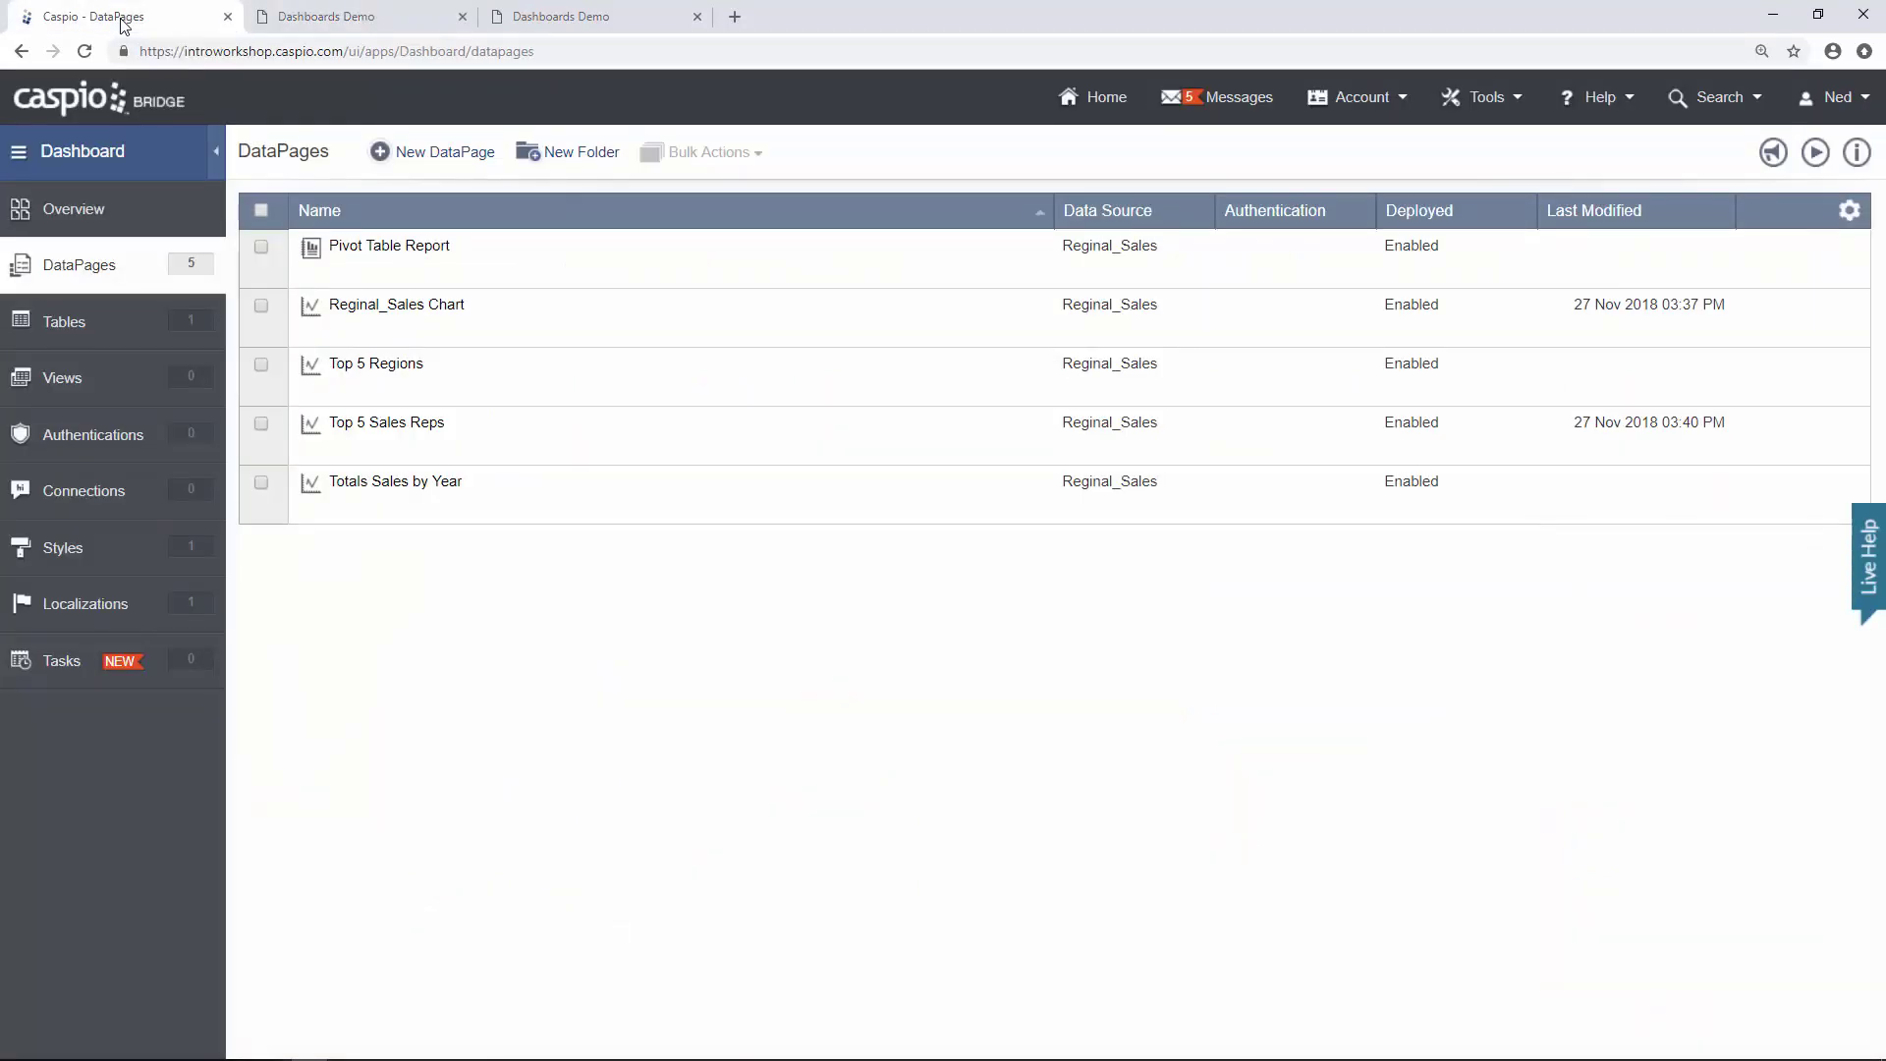
left_click(118, 392)
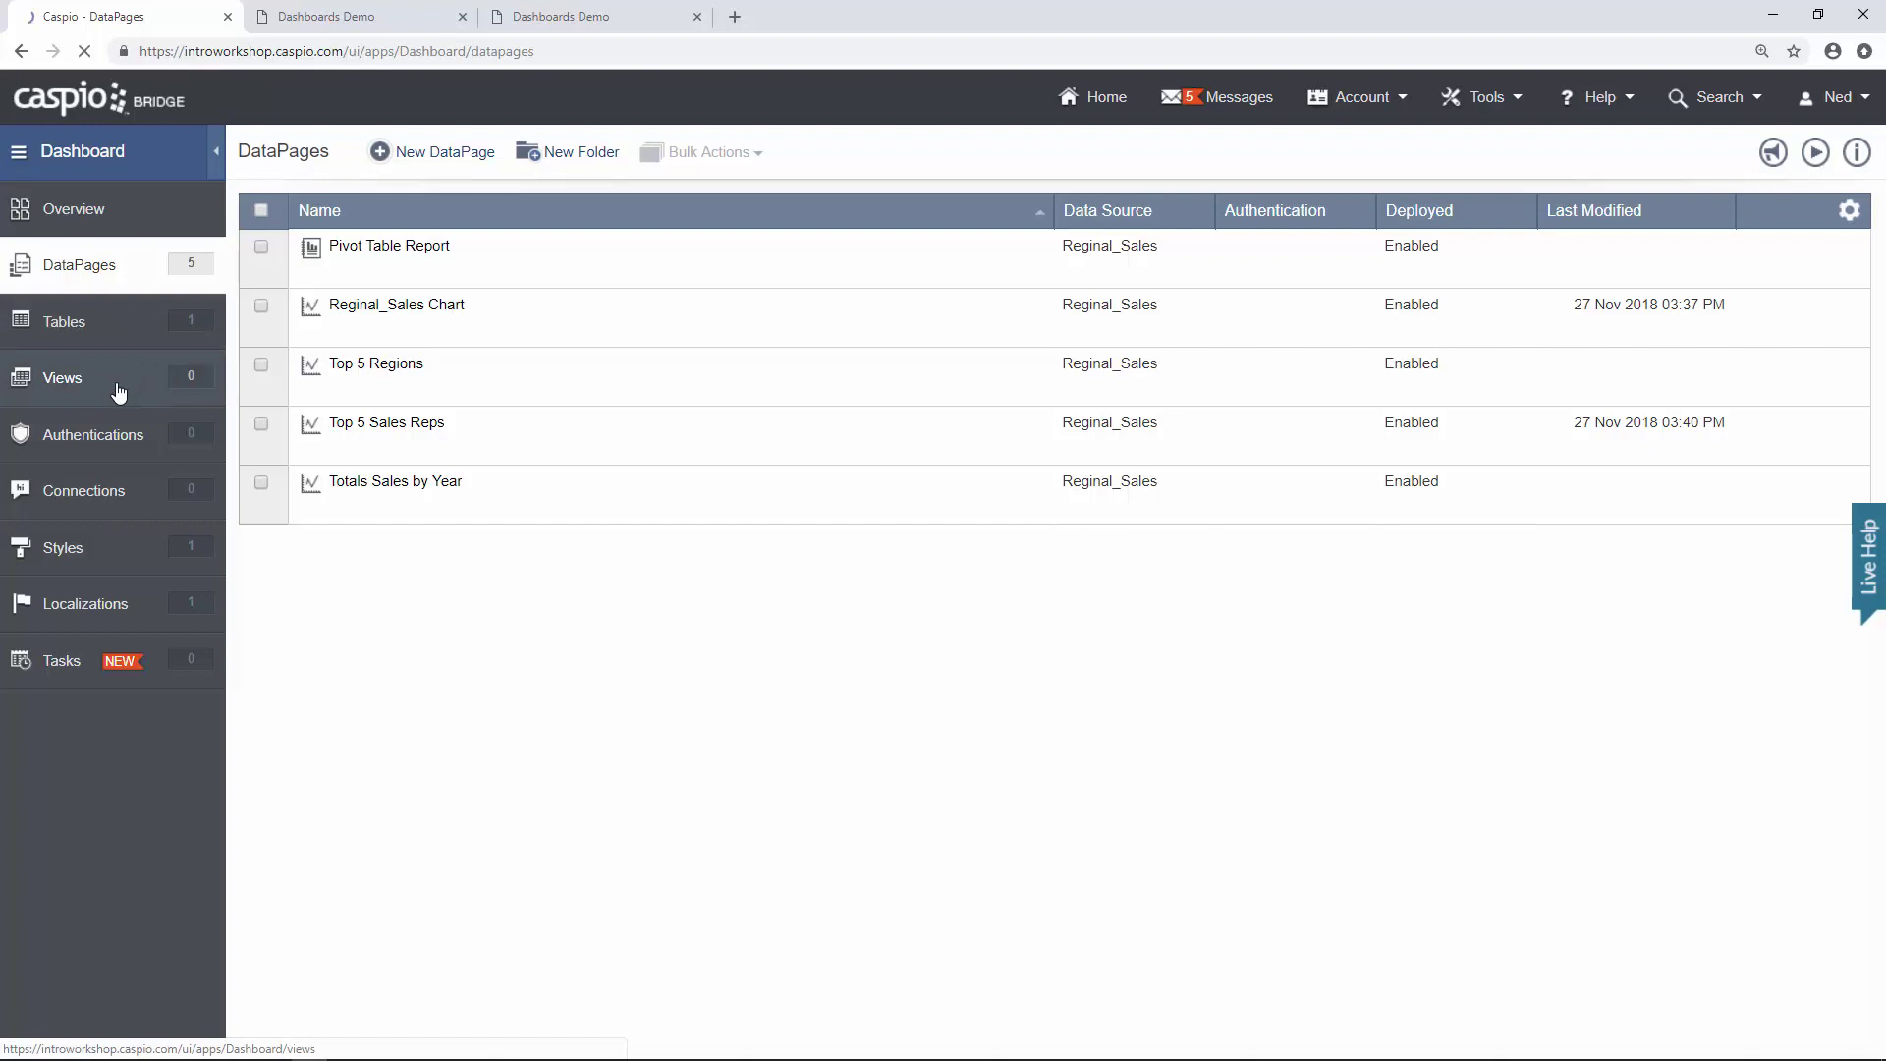
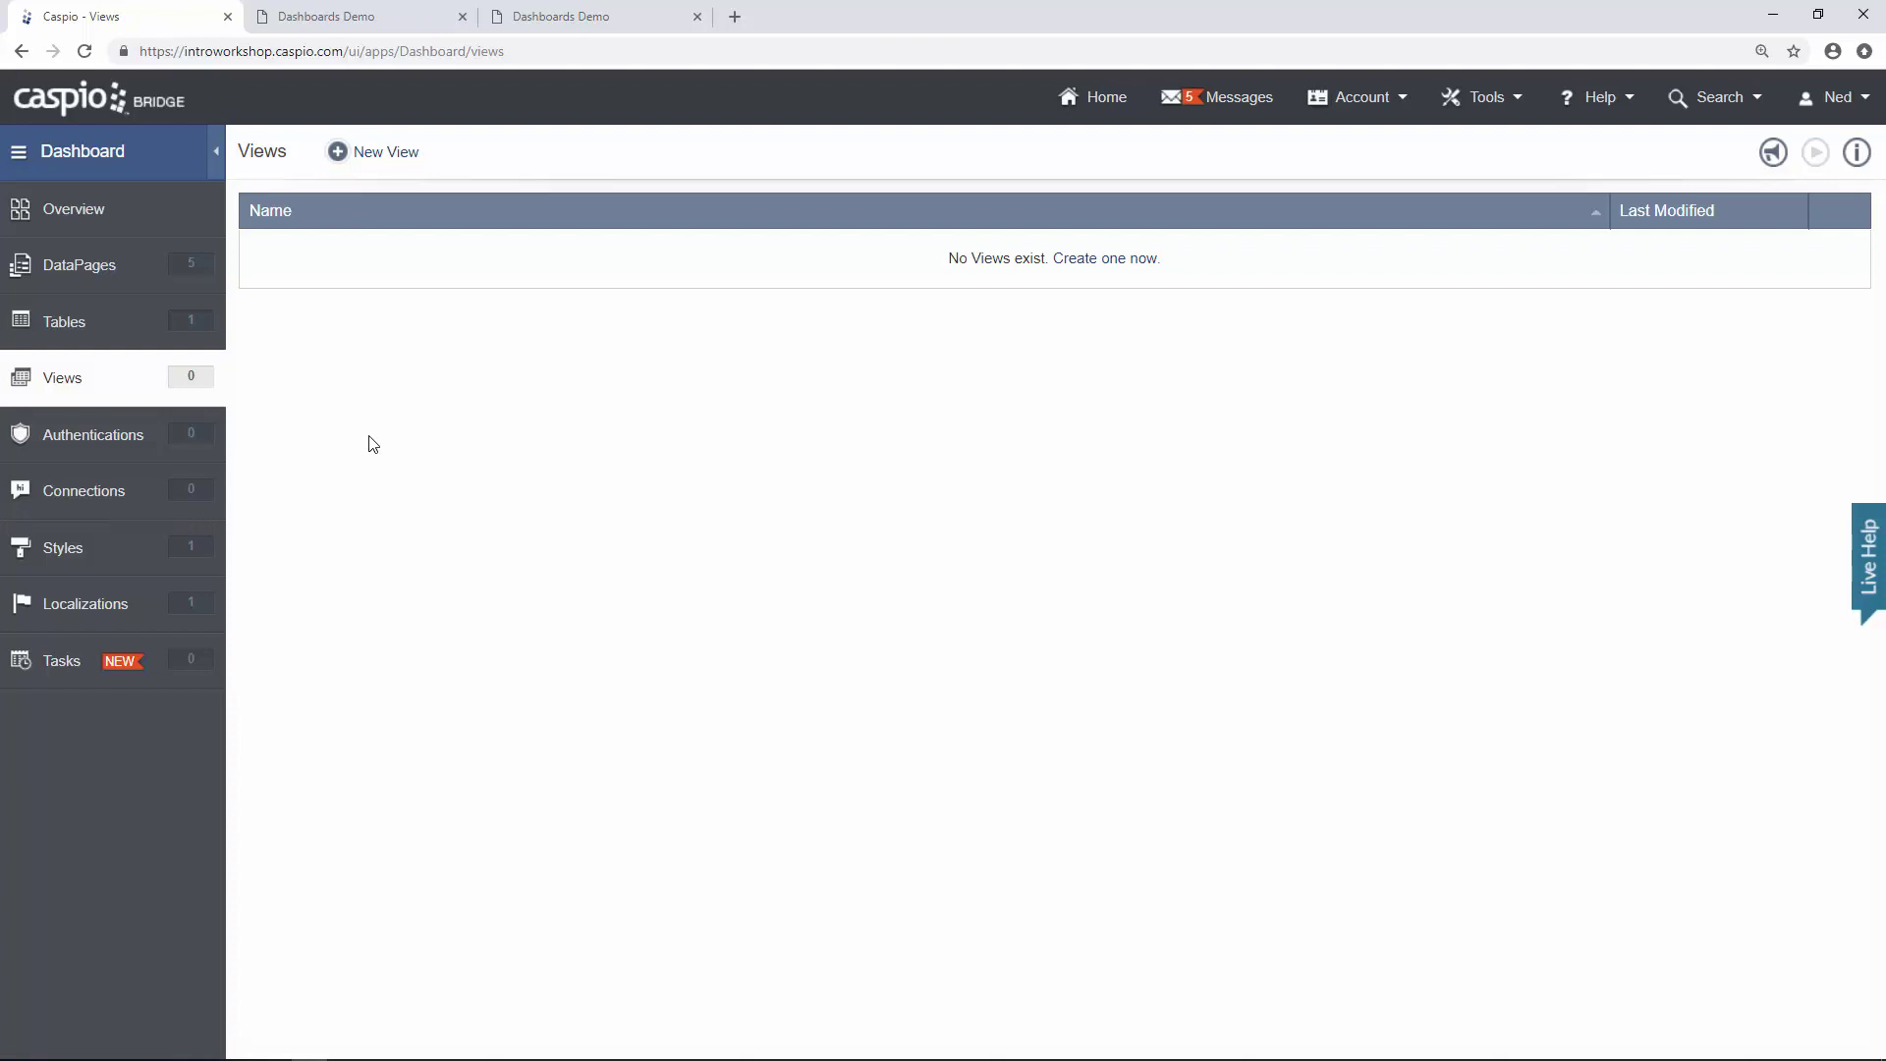
left_click(395, 167)
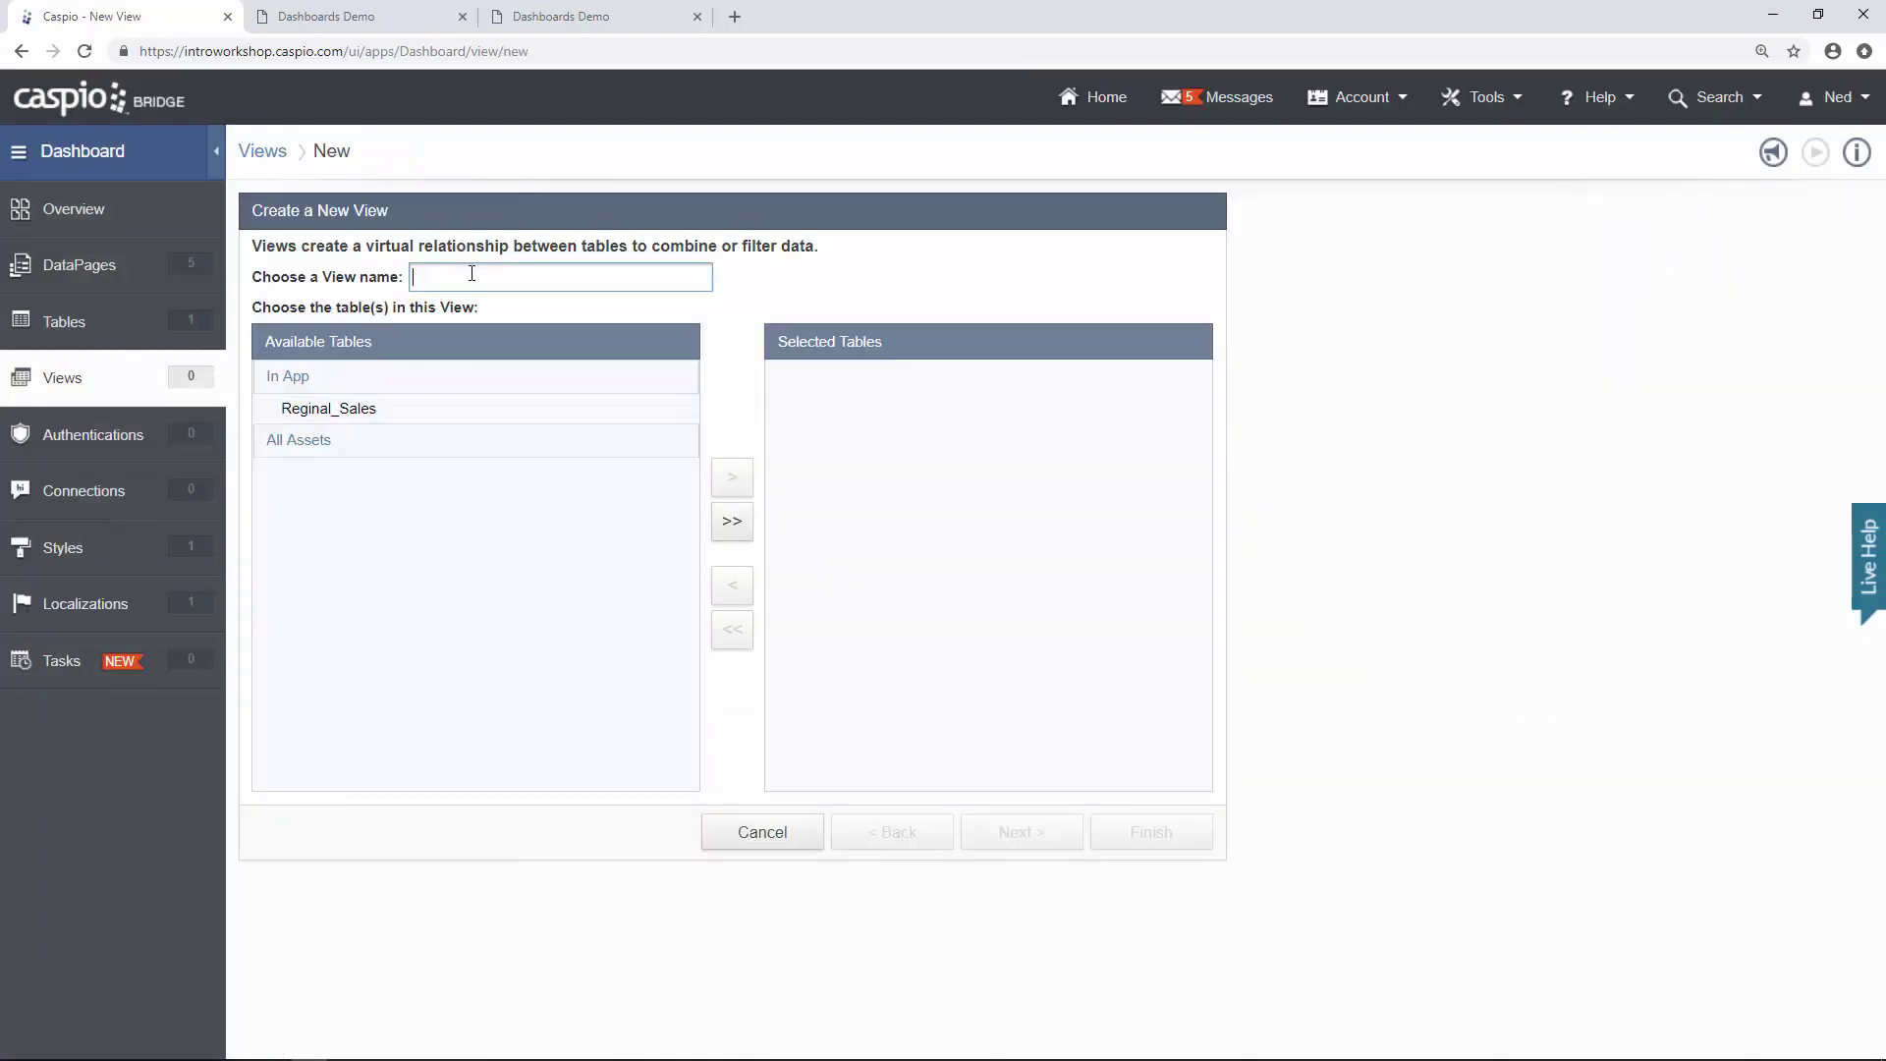
left_click(471, 275)
type("TodaysSale")
key("Left")
key("Left")
key("Left")
key("Left")
key("BackSpace")
key("End")
type("s")
left_click(456, 278)
key("BackSpace")
Add the Reginal_Sales table to the new view and continue to its field properties.
left_click(408, 409)
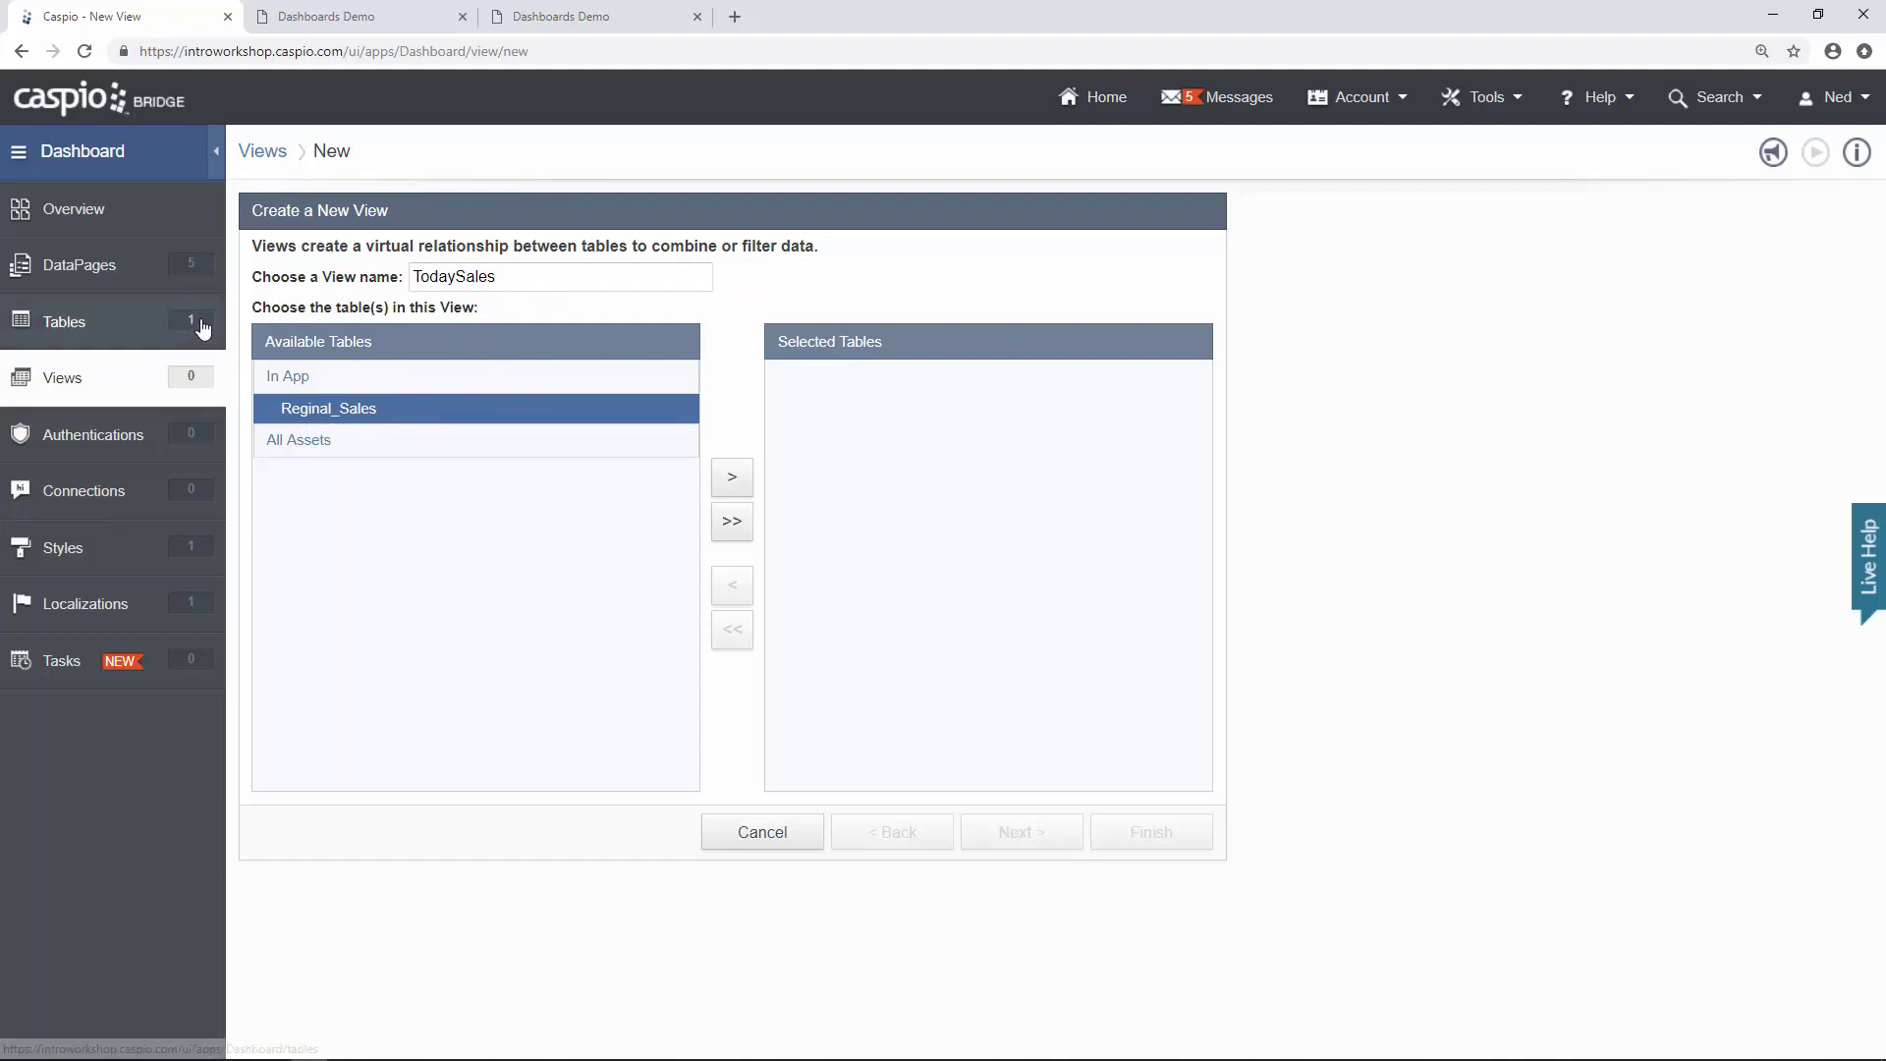
left_click(735, 483)
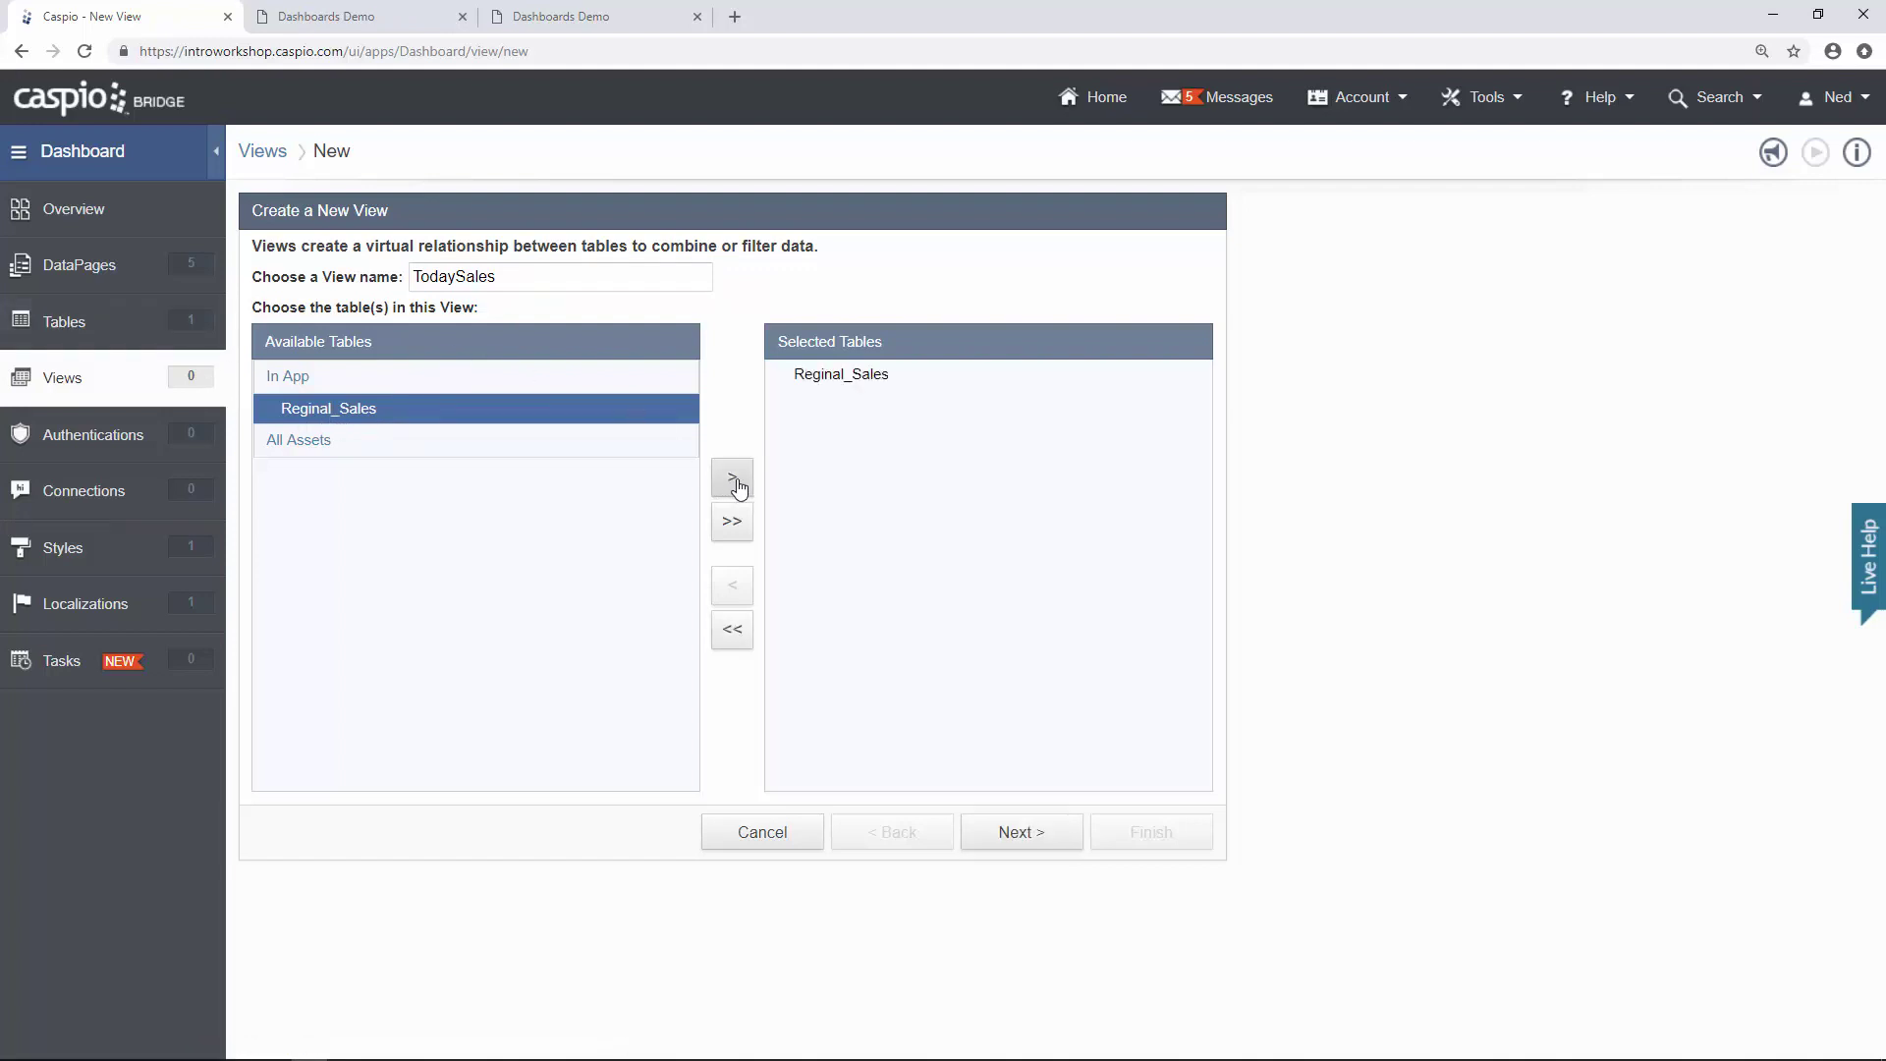
left_click(1031, 834)
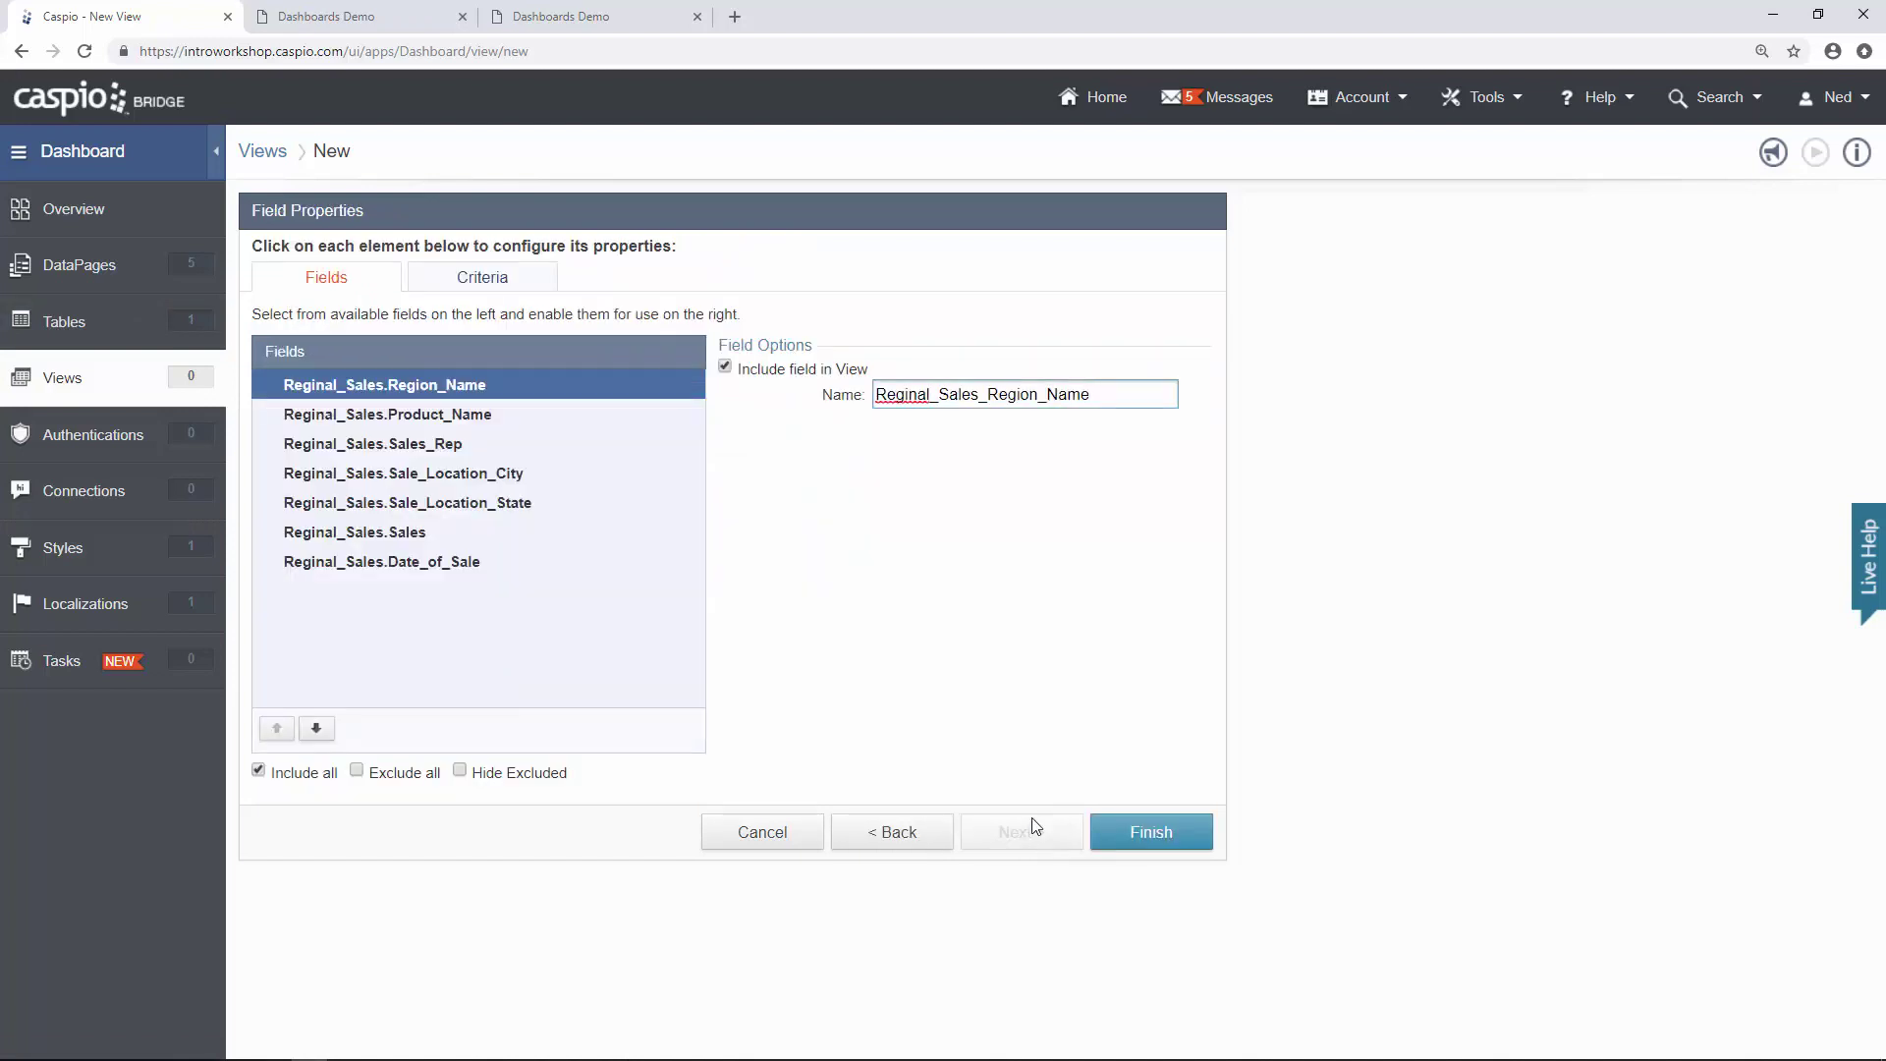
Add a criterion to the TodaySales view that limits Reginal_Sales_Date_of_Sale to Today.
left_click(501, 286)
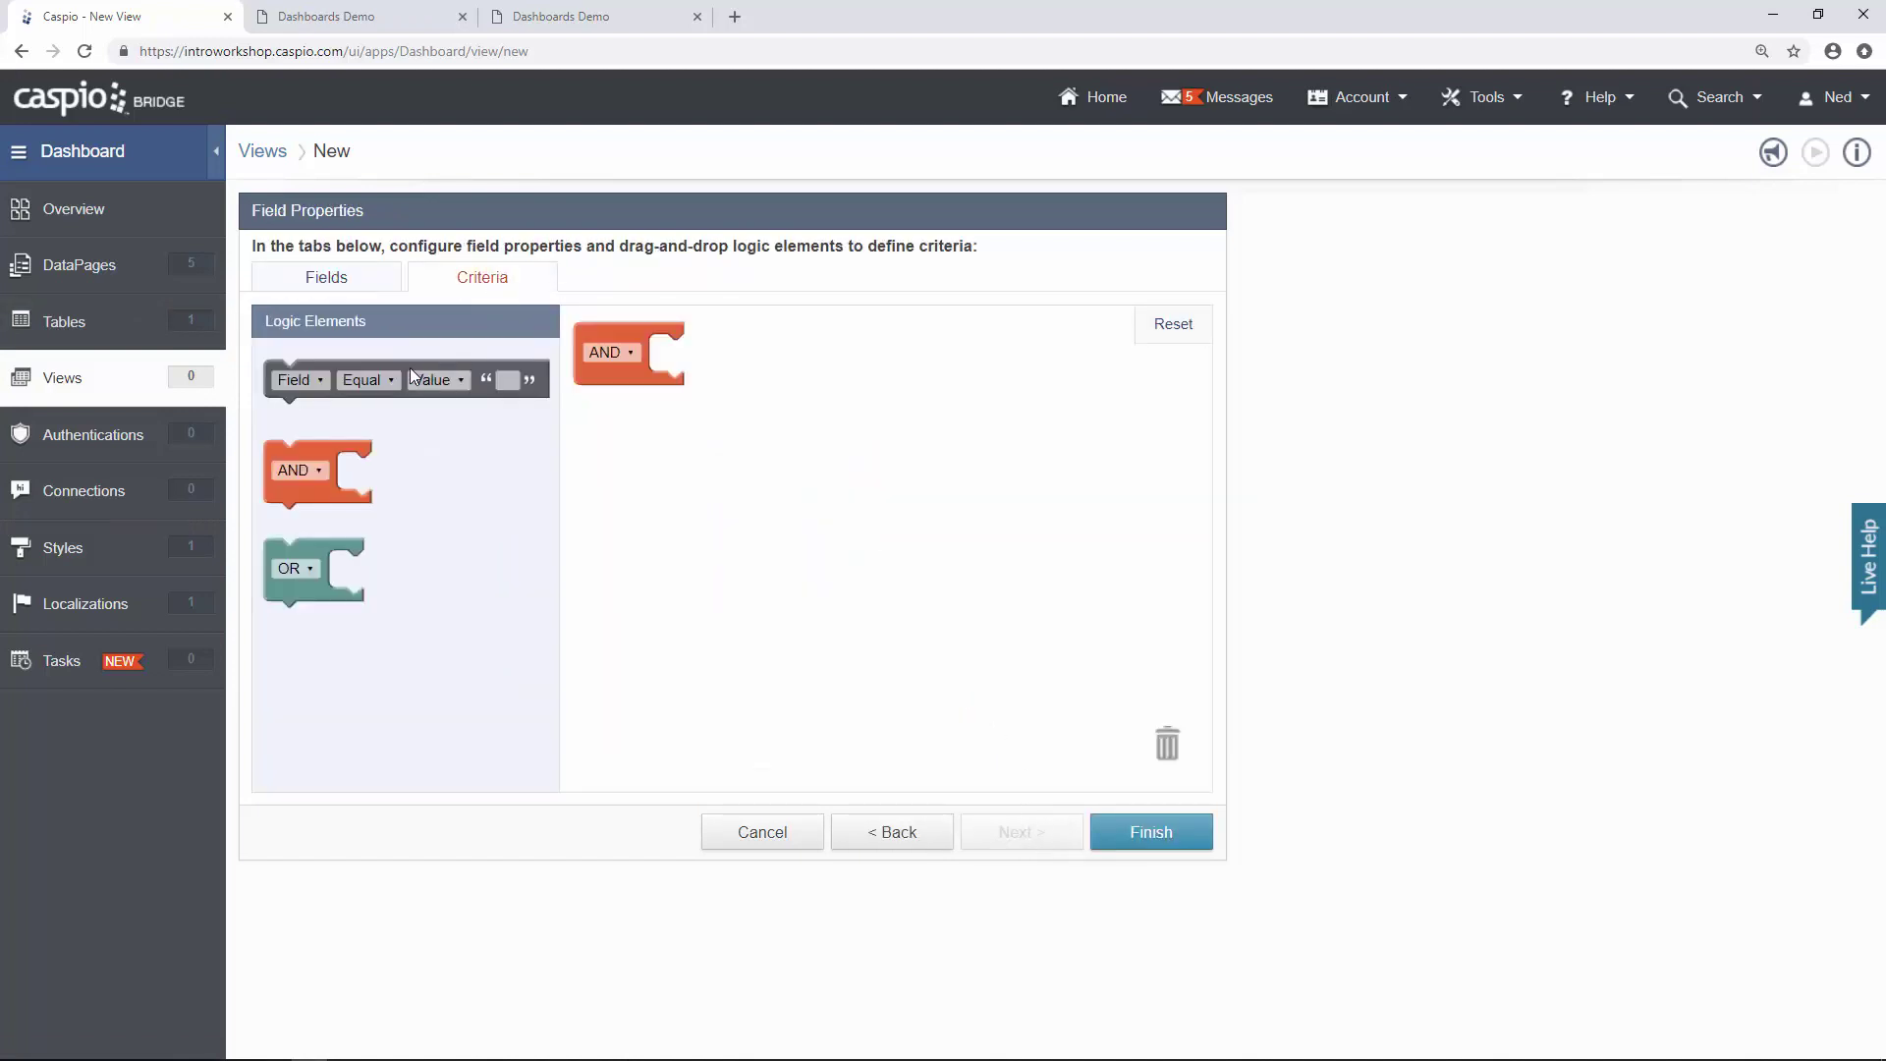
left_click_drag(410, 374, 715, 355)
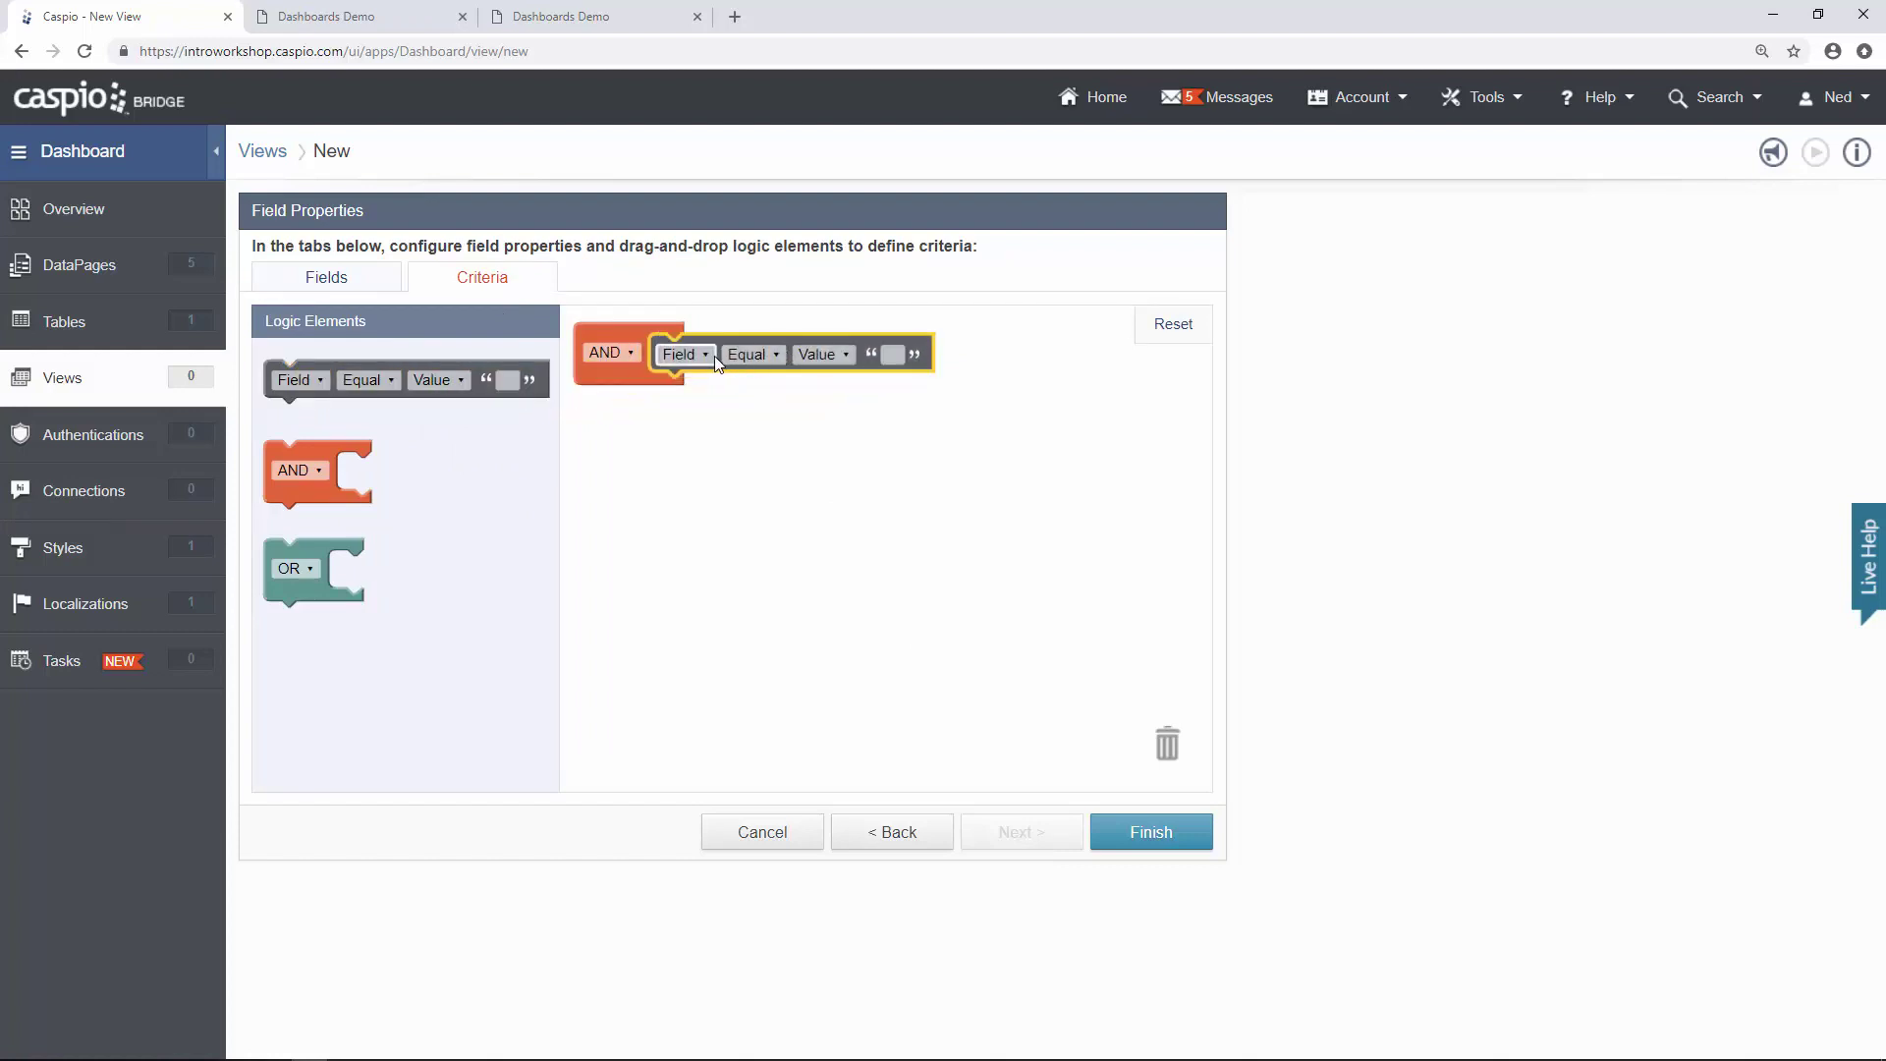
left_click(714, 355)
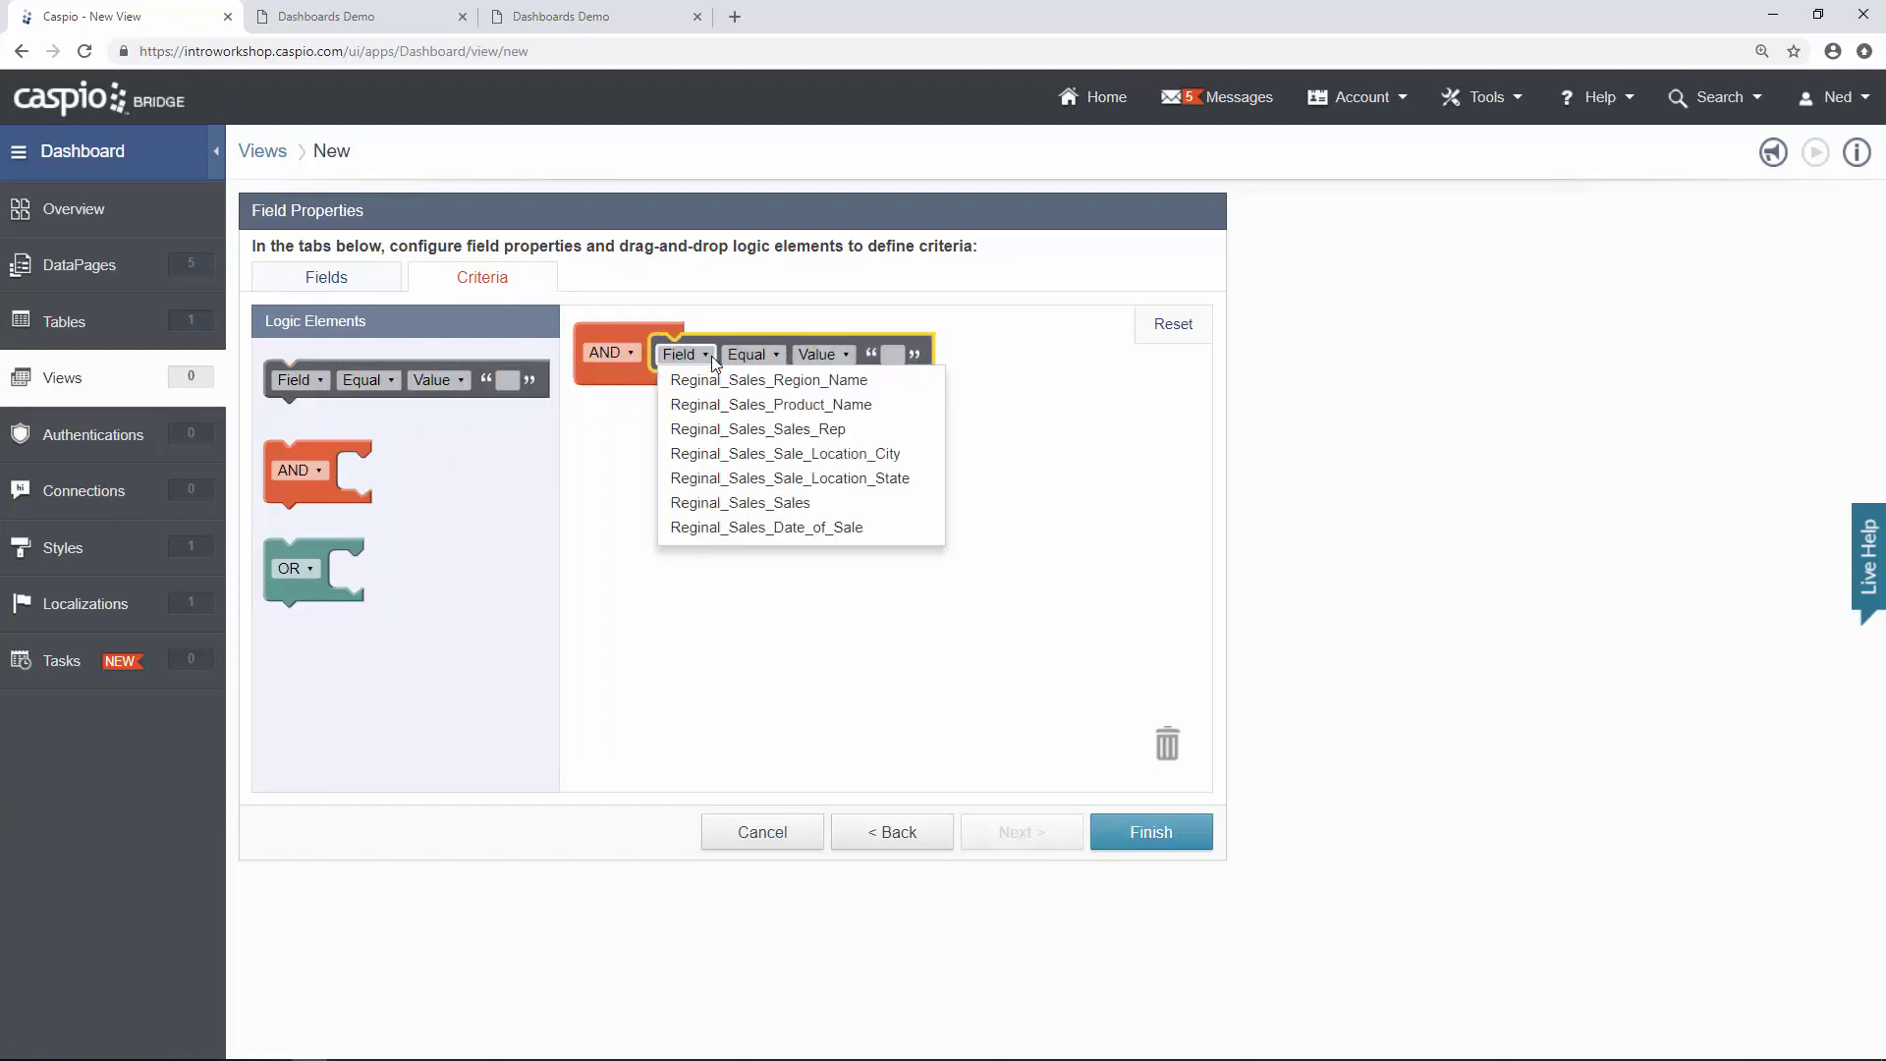
left_click(768, 527)
left_click(869, 355)
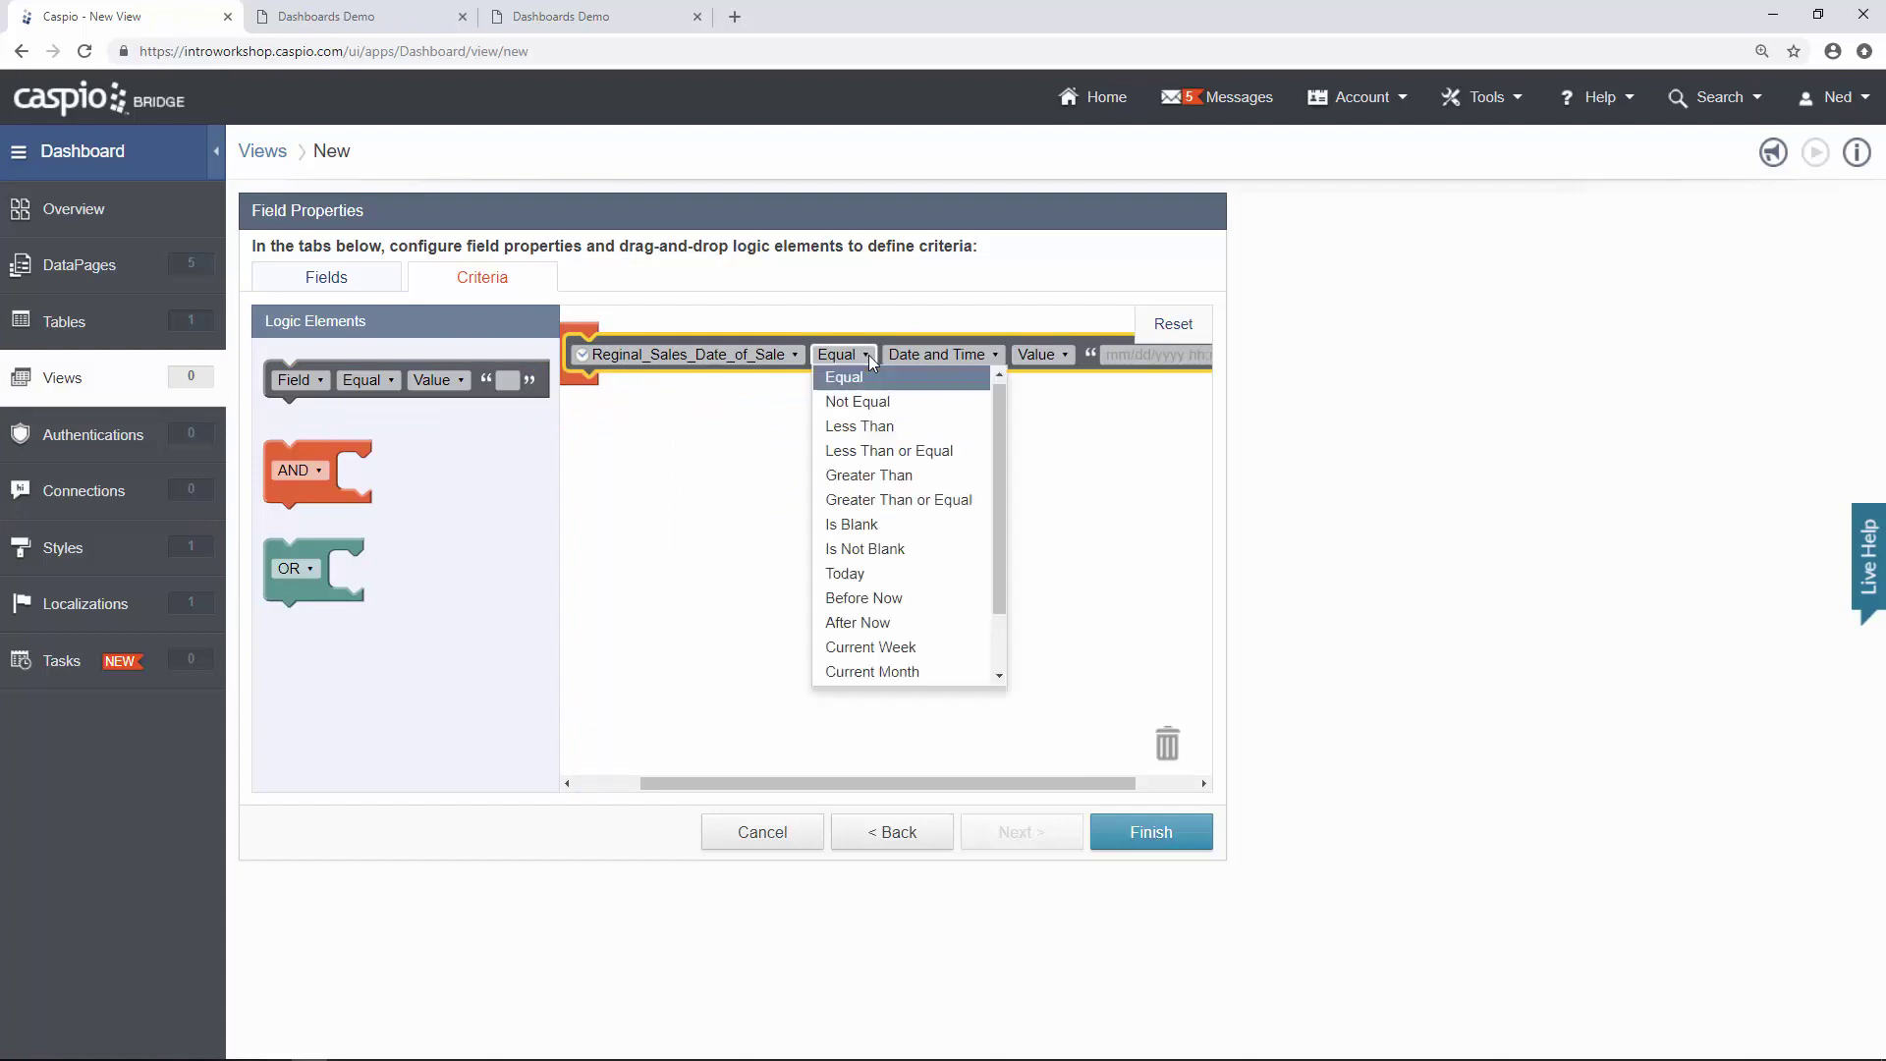
left_click(852, 574)
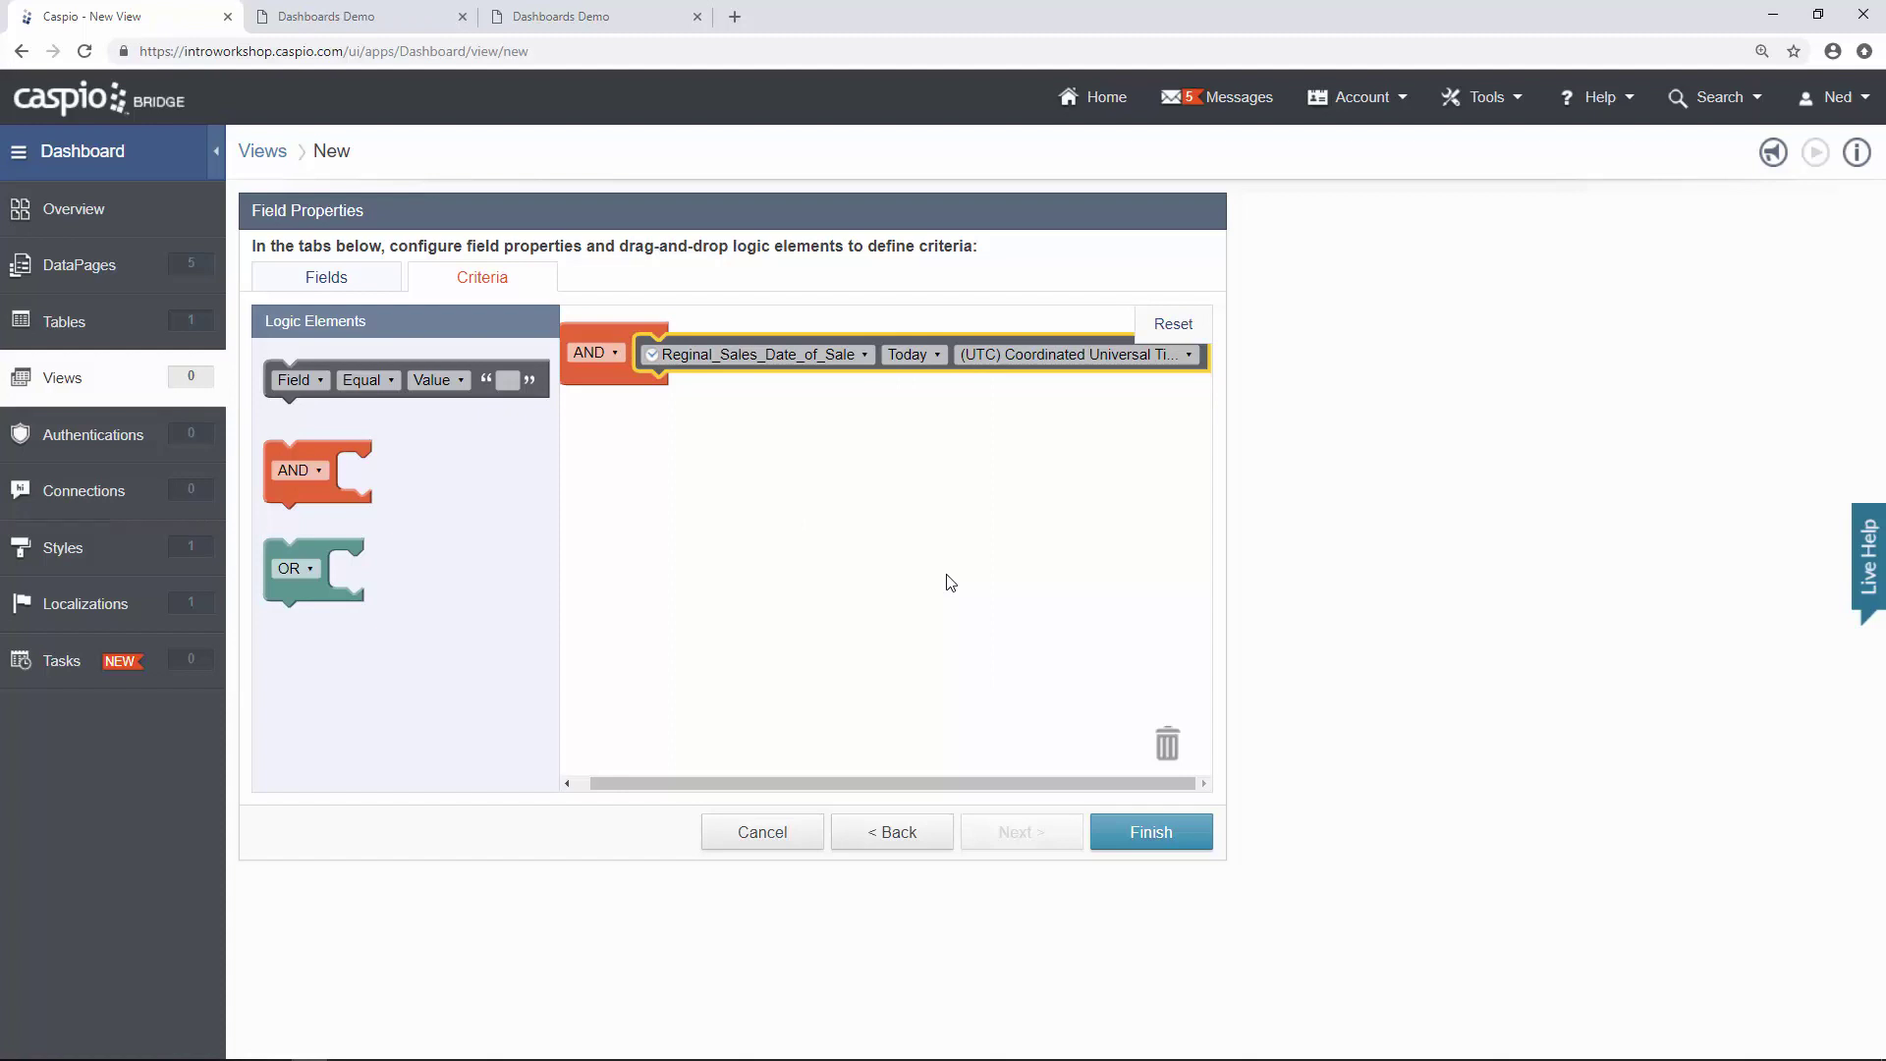
Finish the TodaySales view, open its datasheet to check the records, and return to the list of views.
left_click(1151, 834)
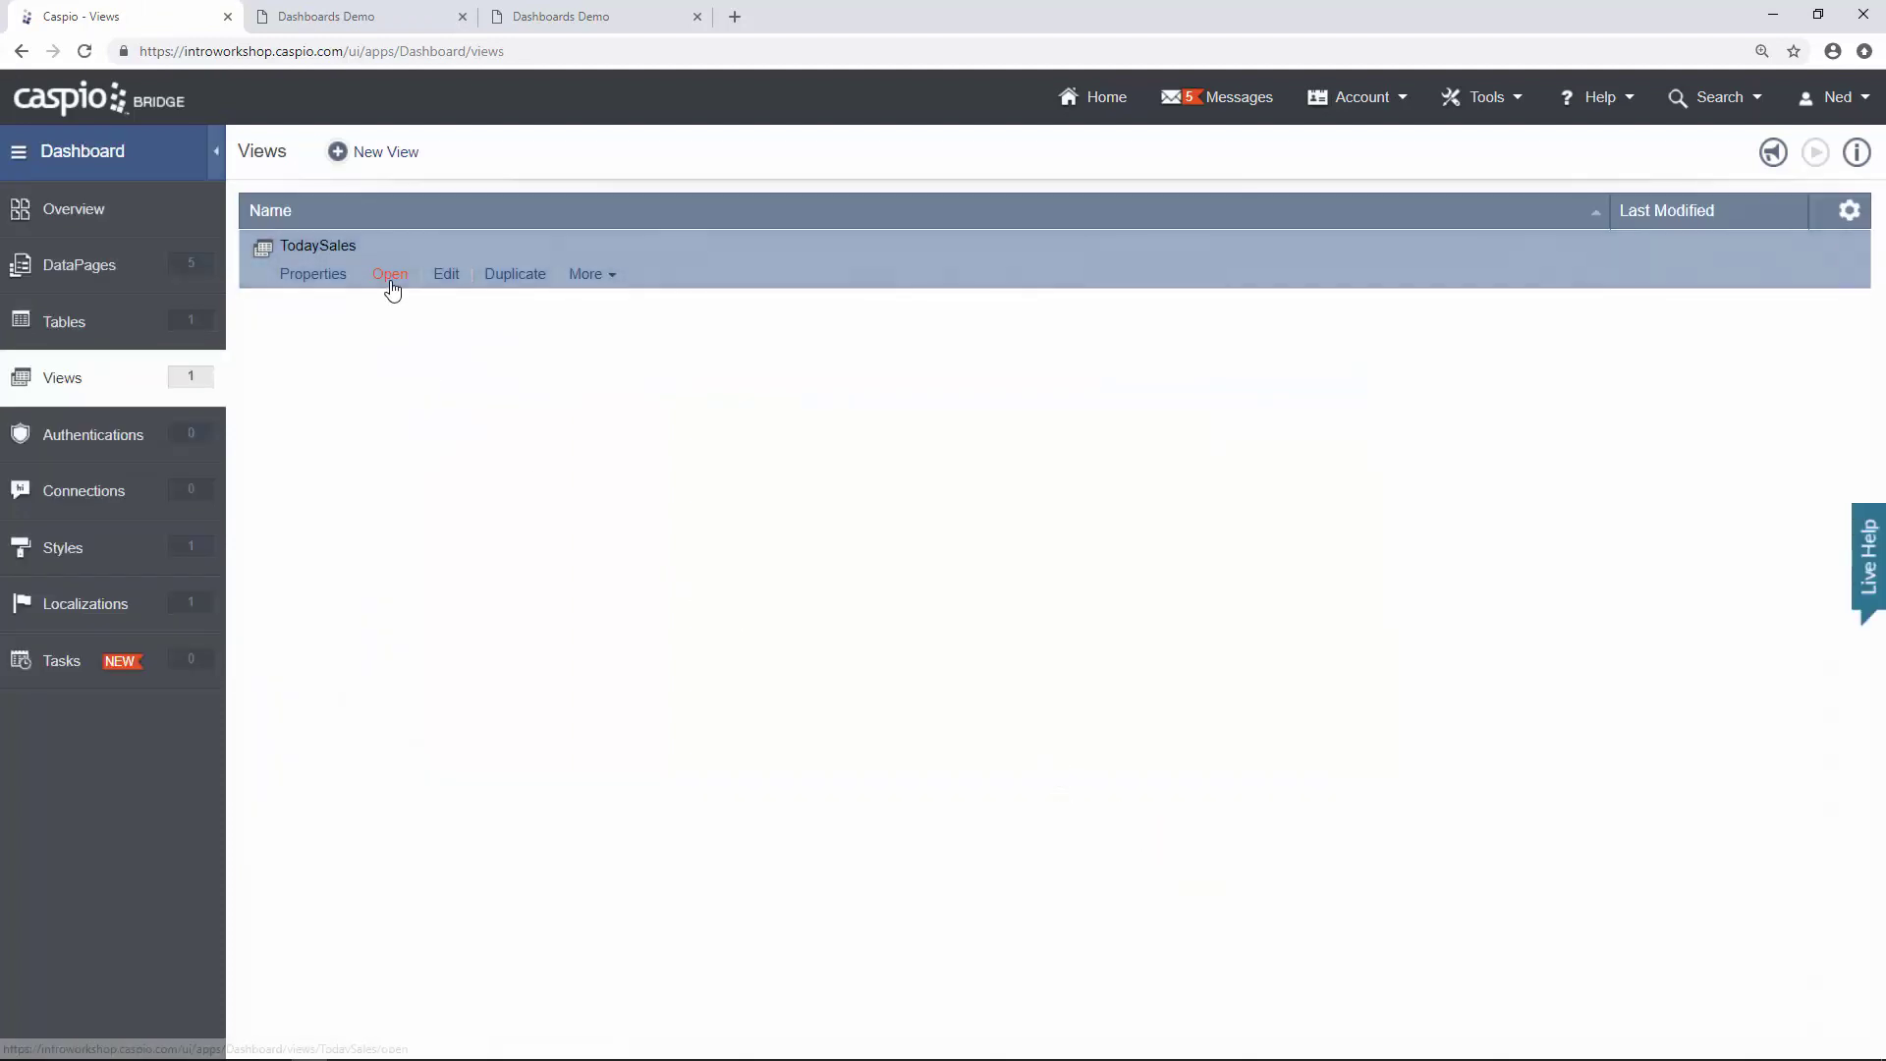
left_click(390, 275)
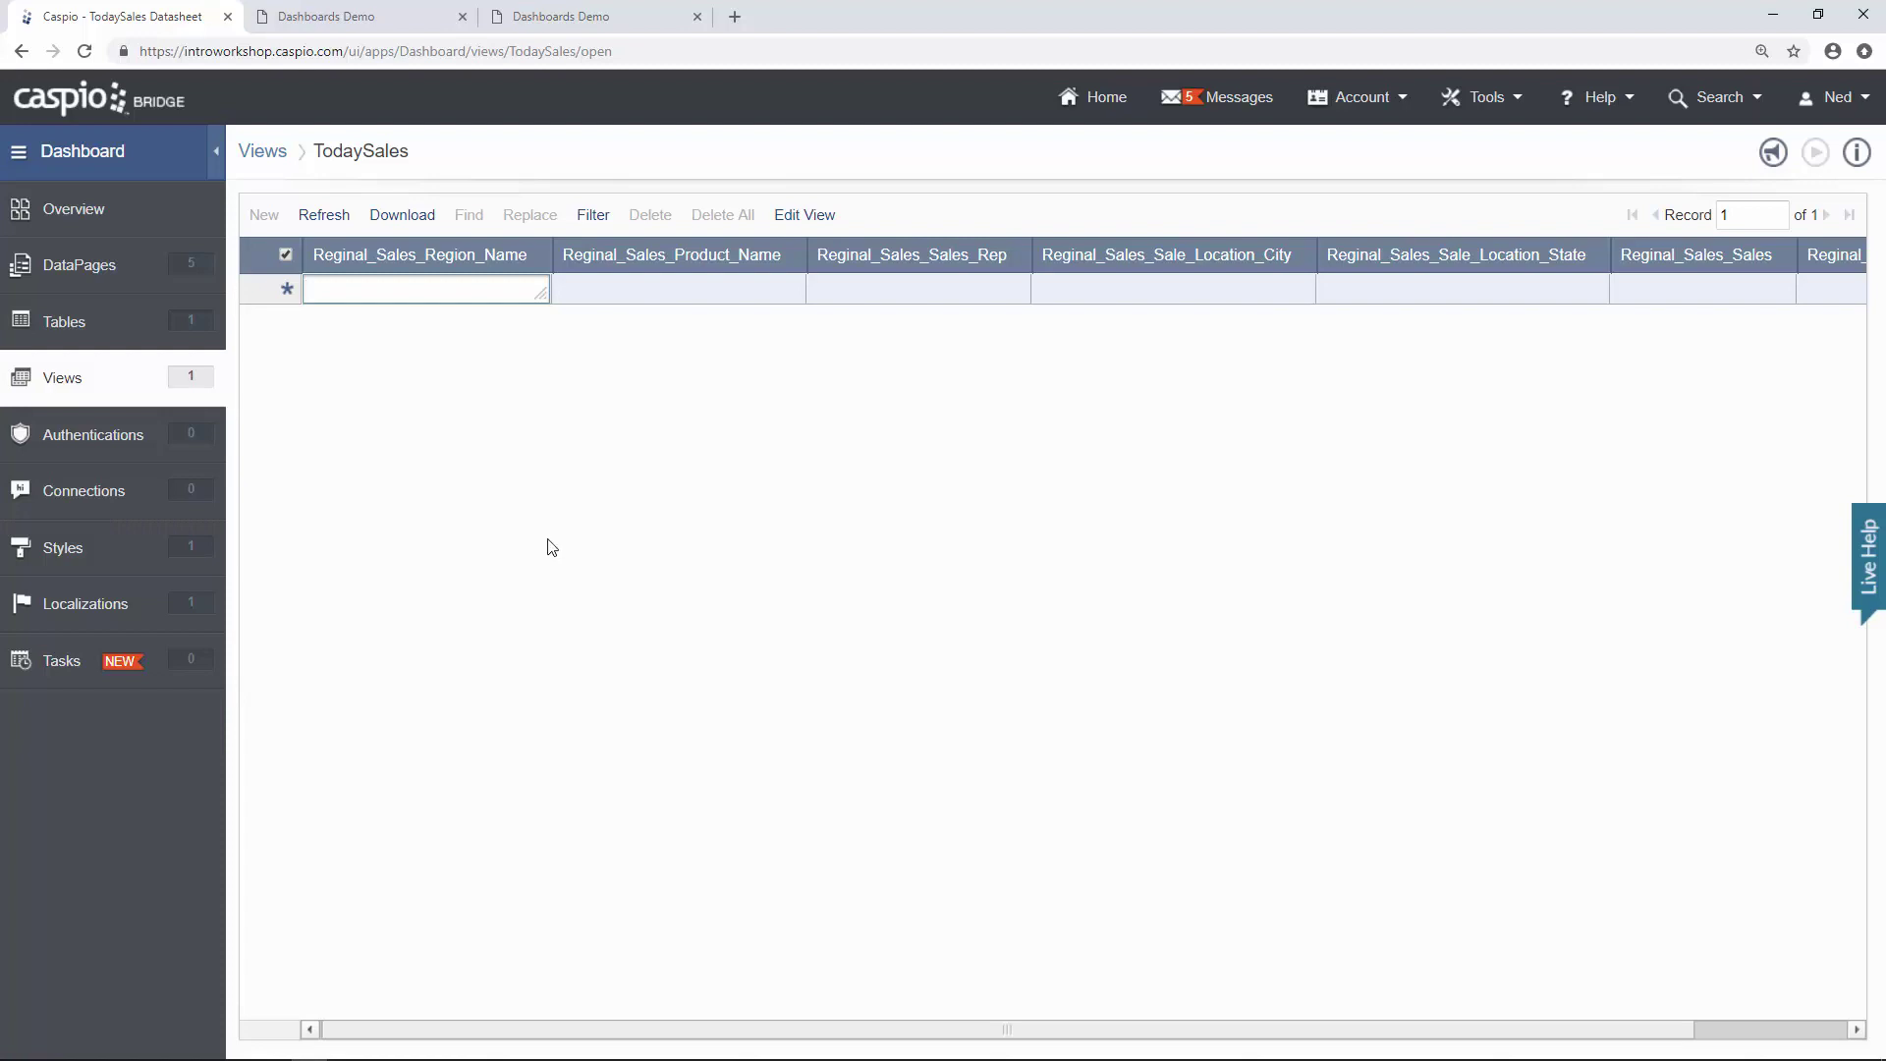
left_click(55, 380)
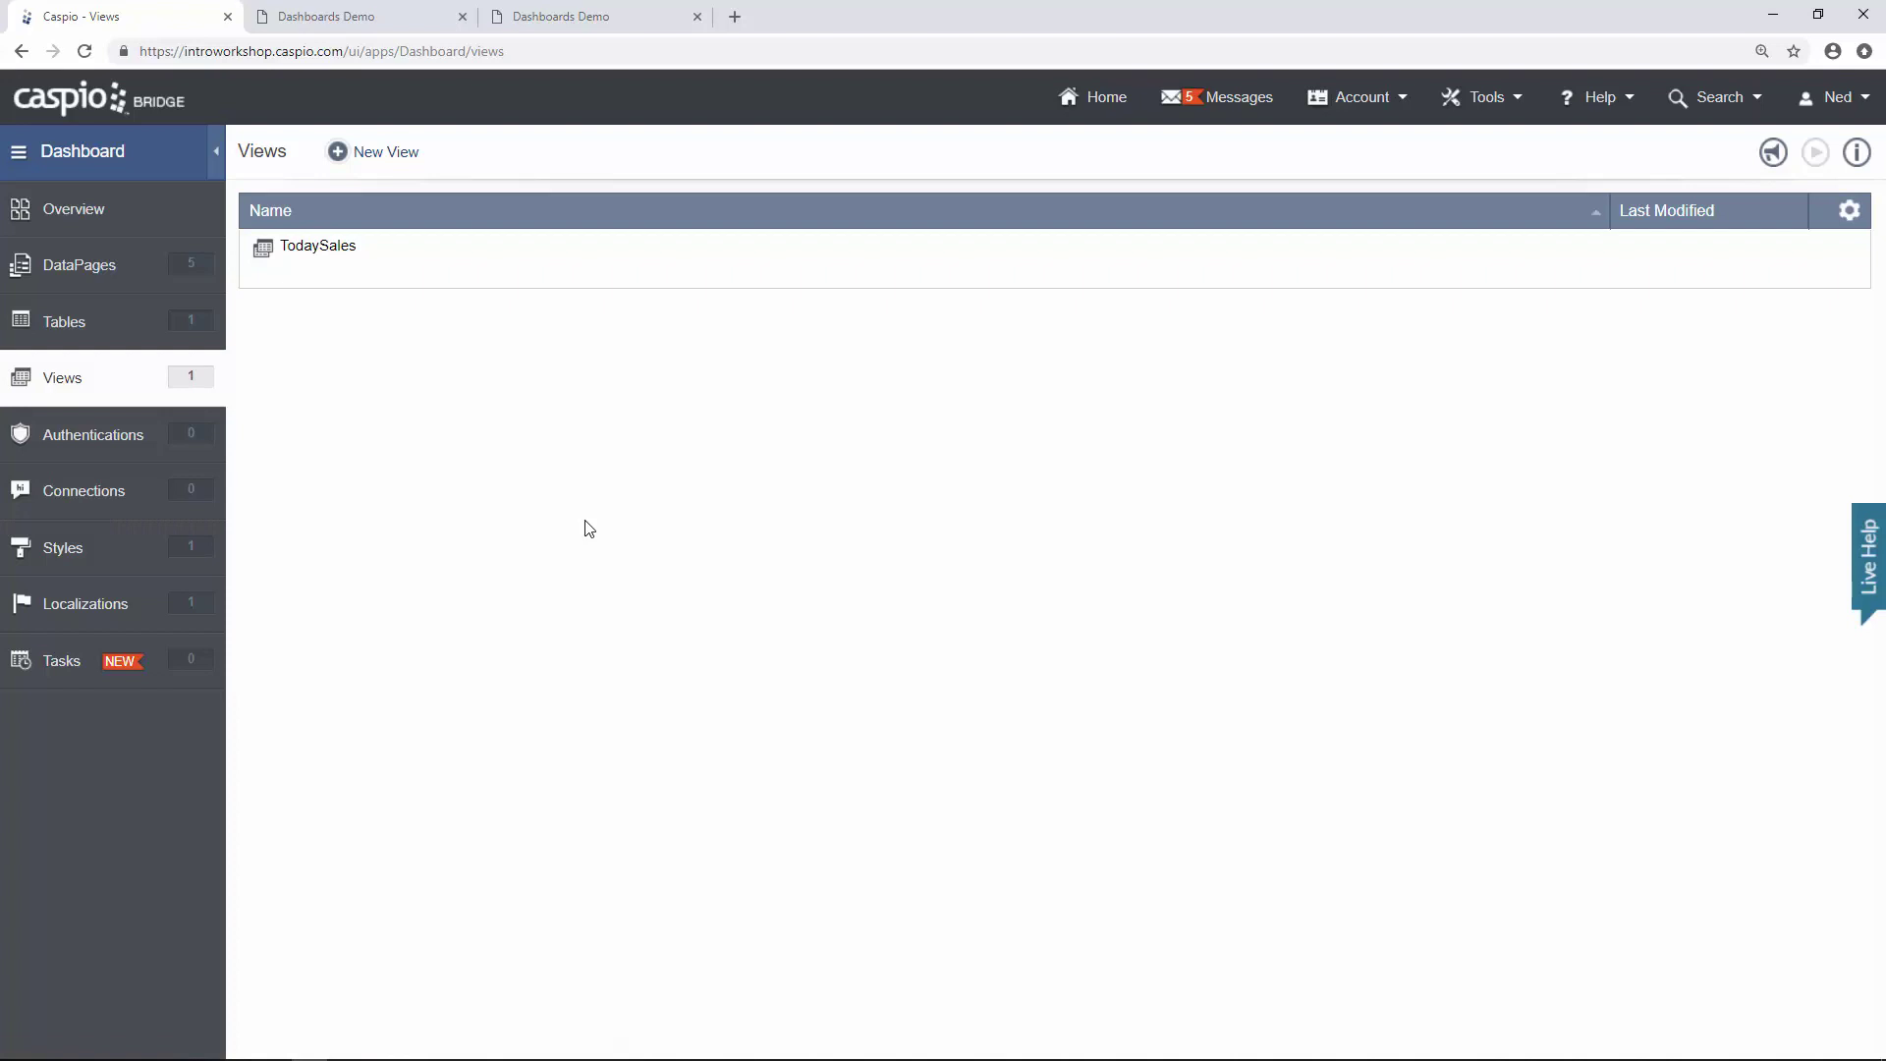
Start a new view named SalesThisMonth based on the Reginal_Sales table and continue to its field properties.
left_click(384, 163)
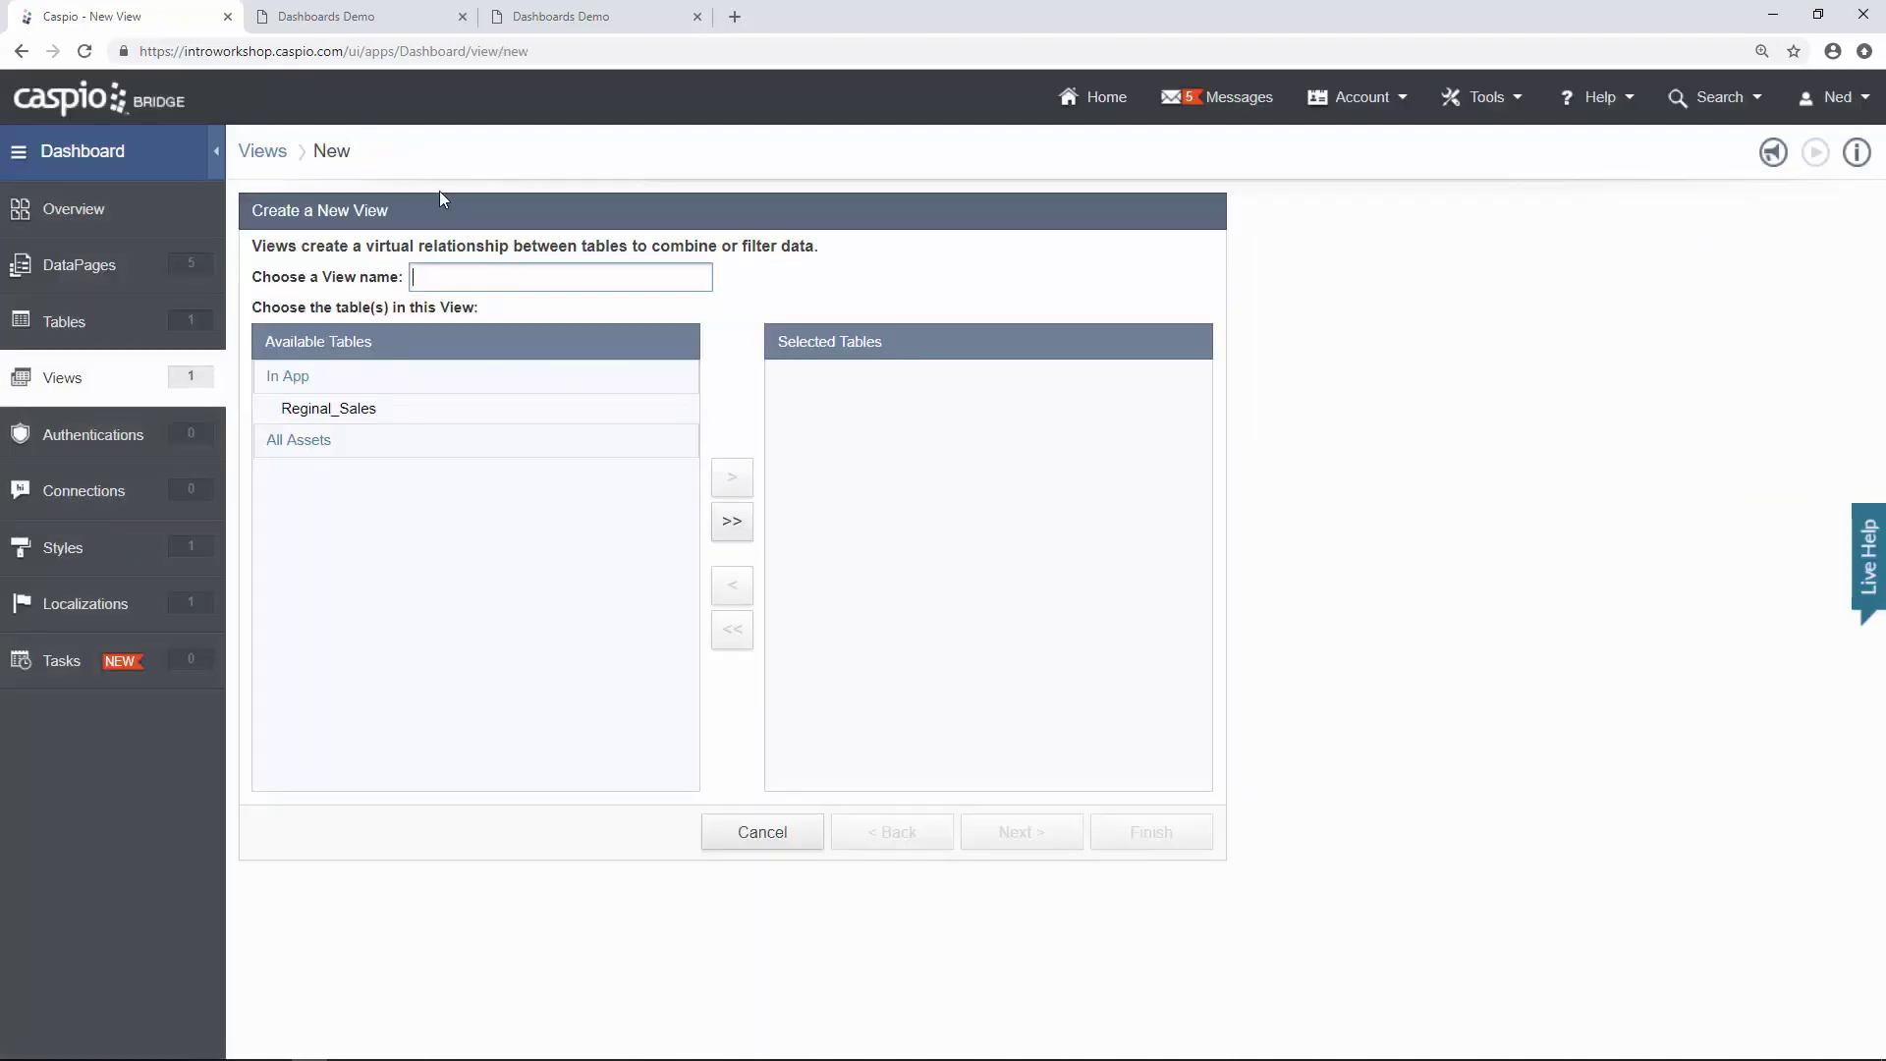
type("SalesThisMonth")
left_click(372, 416)
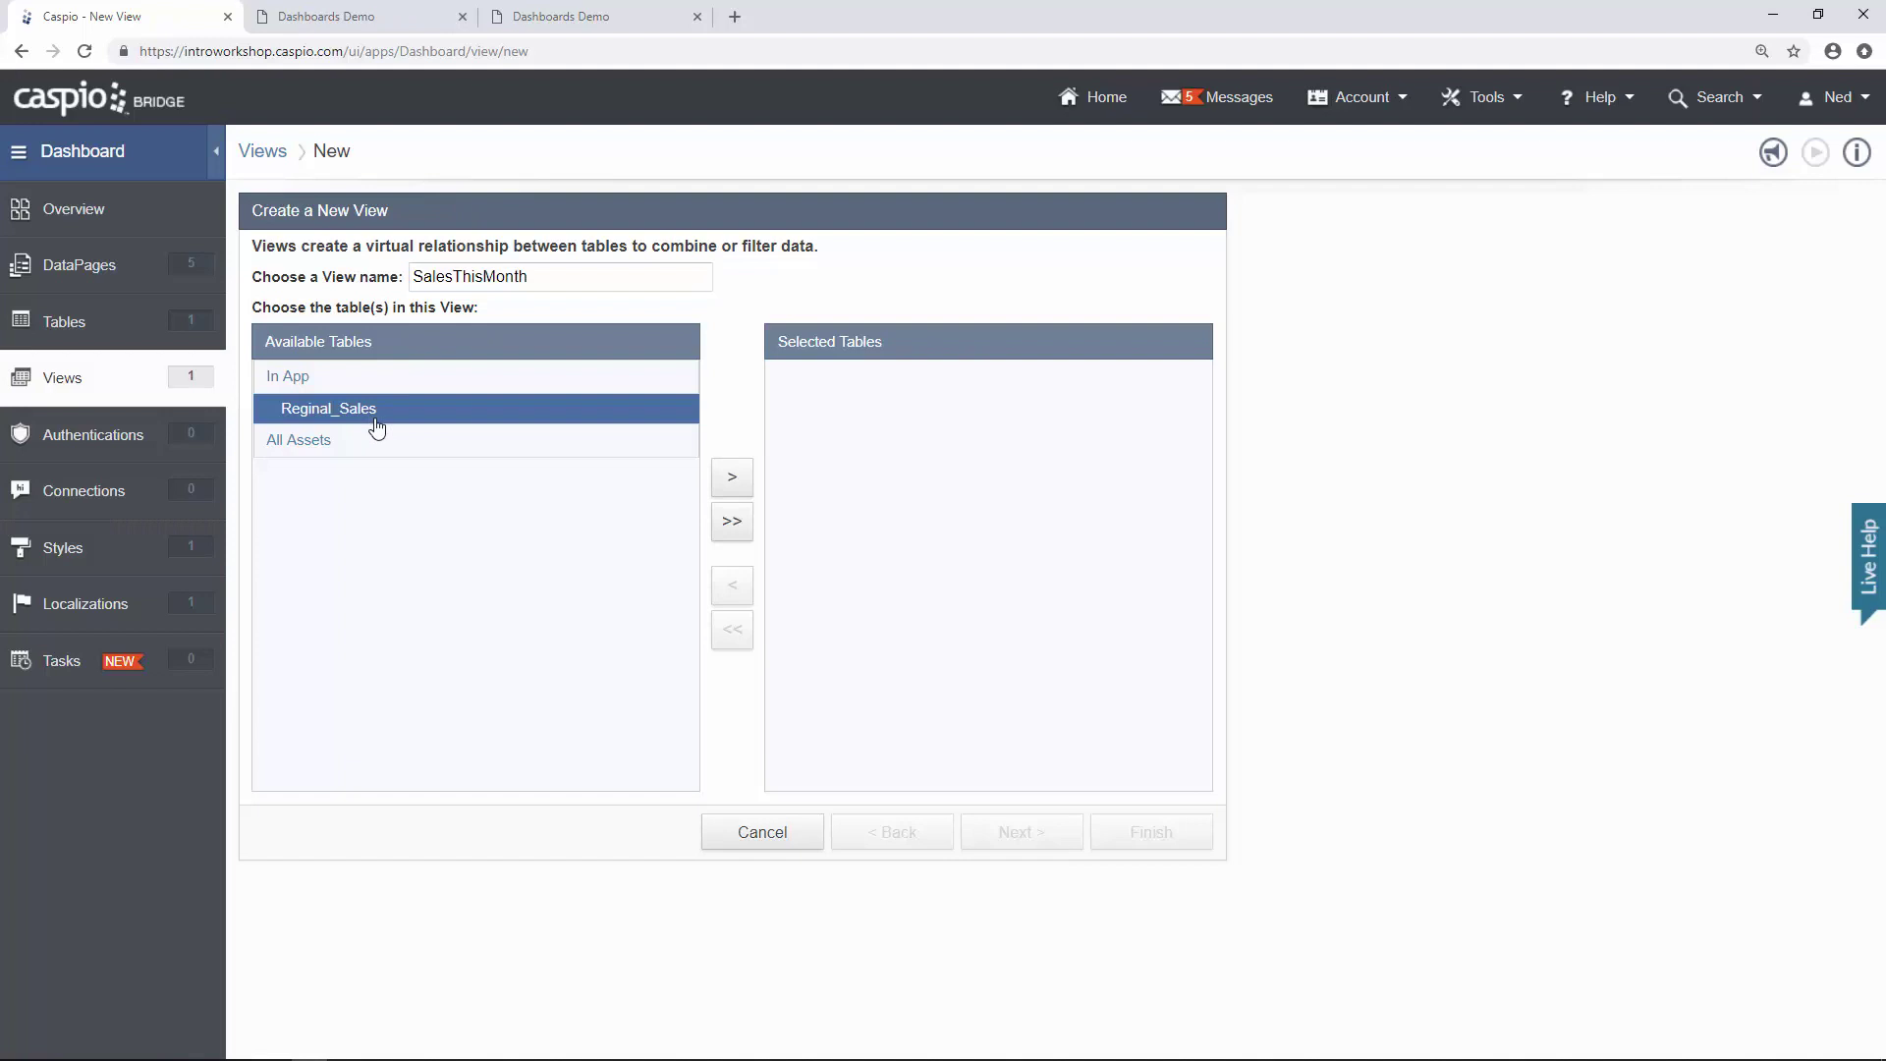
left_click(732, 478)
left_click(1039, 825)
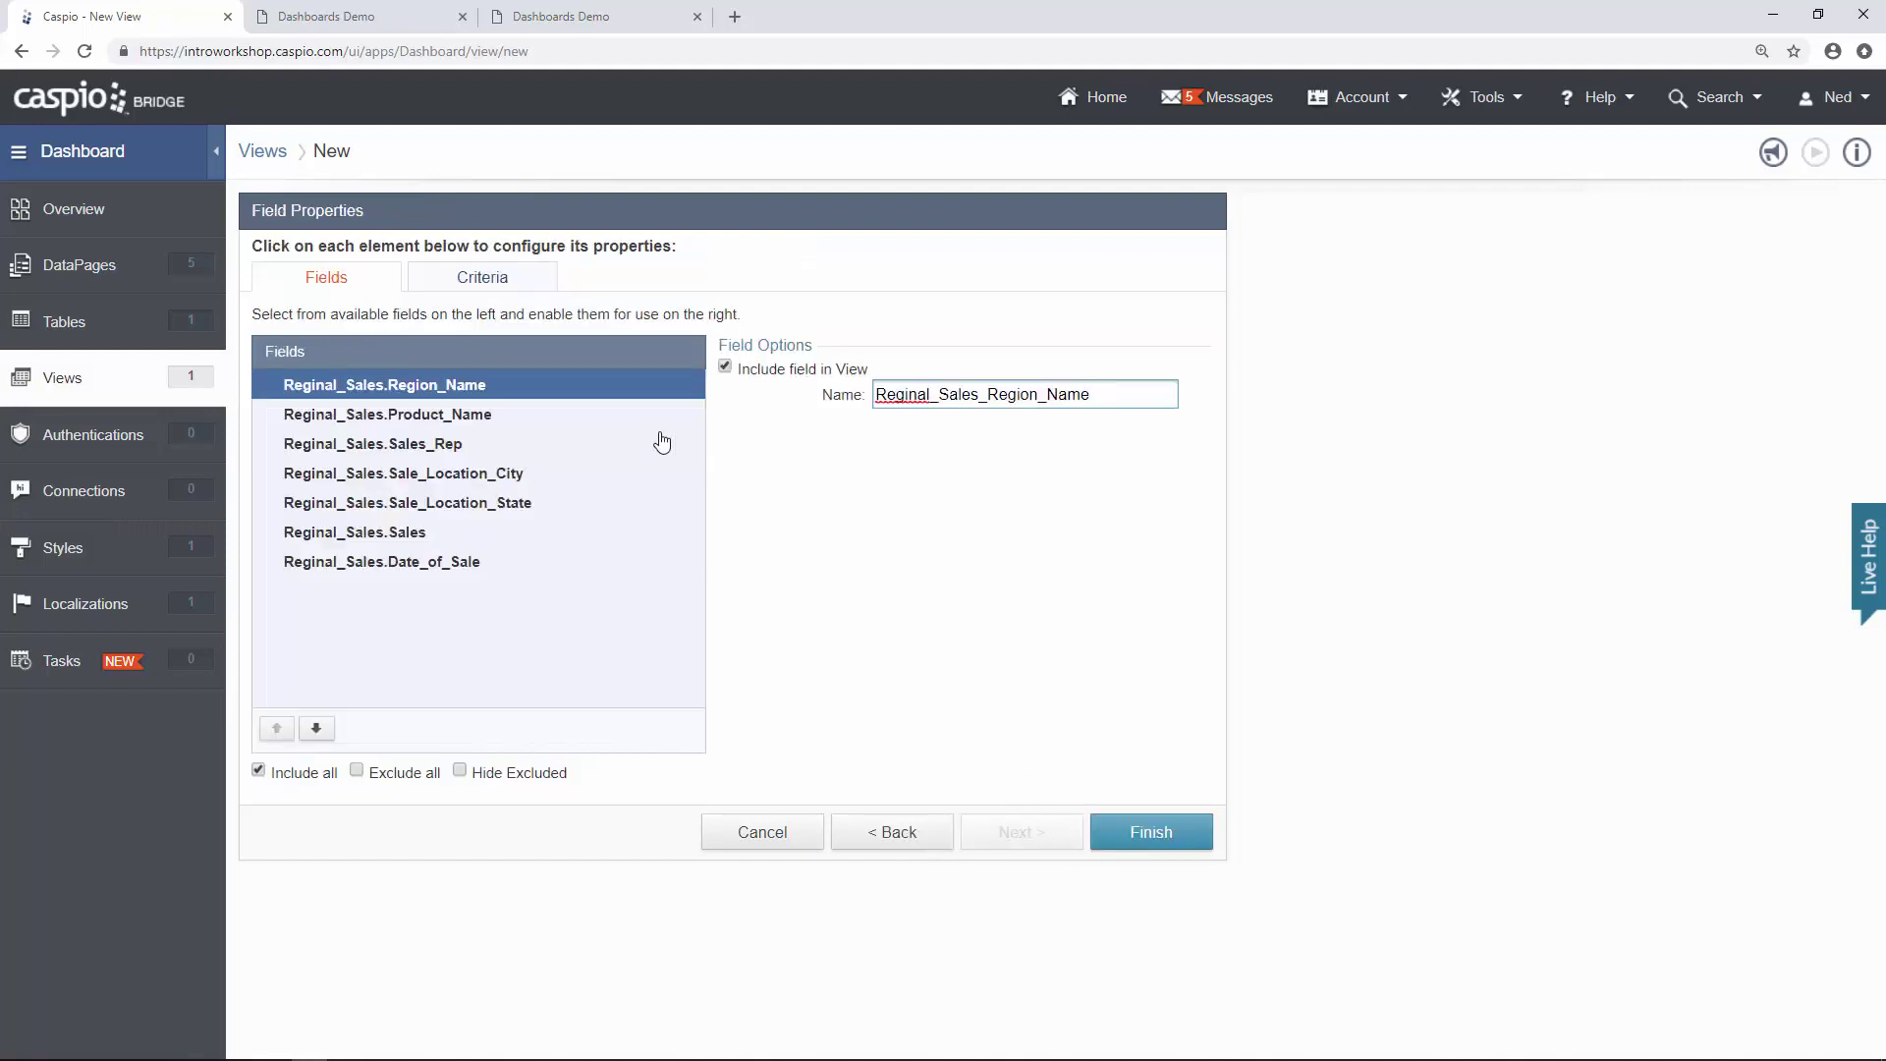
Add a criterion to the SalesThisMonth view that limits Reginal_Sales_Date_of_Sale to Current Month.
left_click(503, 285)
left_click_drag(371, 365, 761, 367)
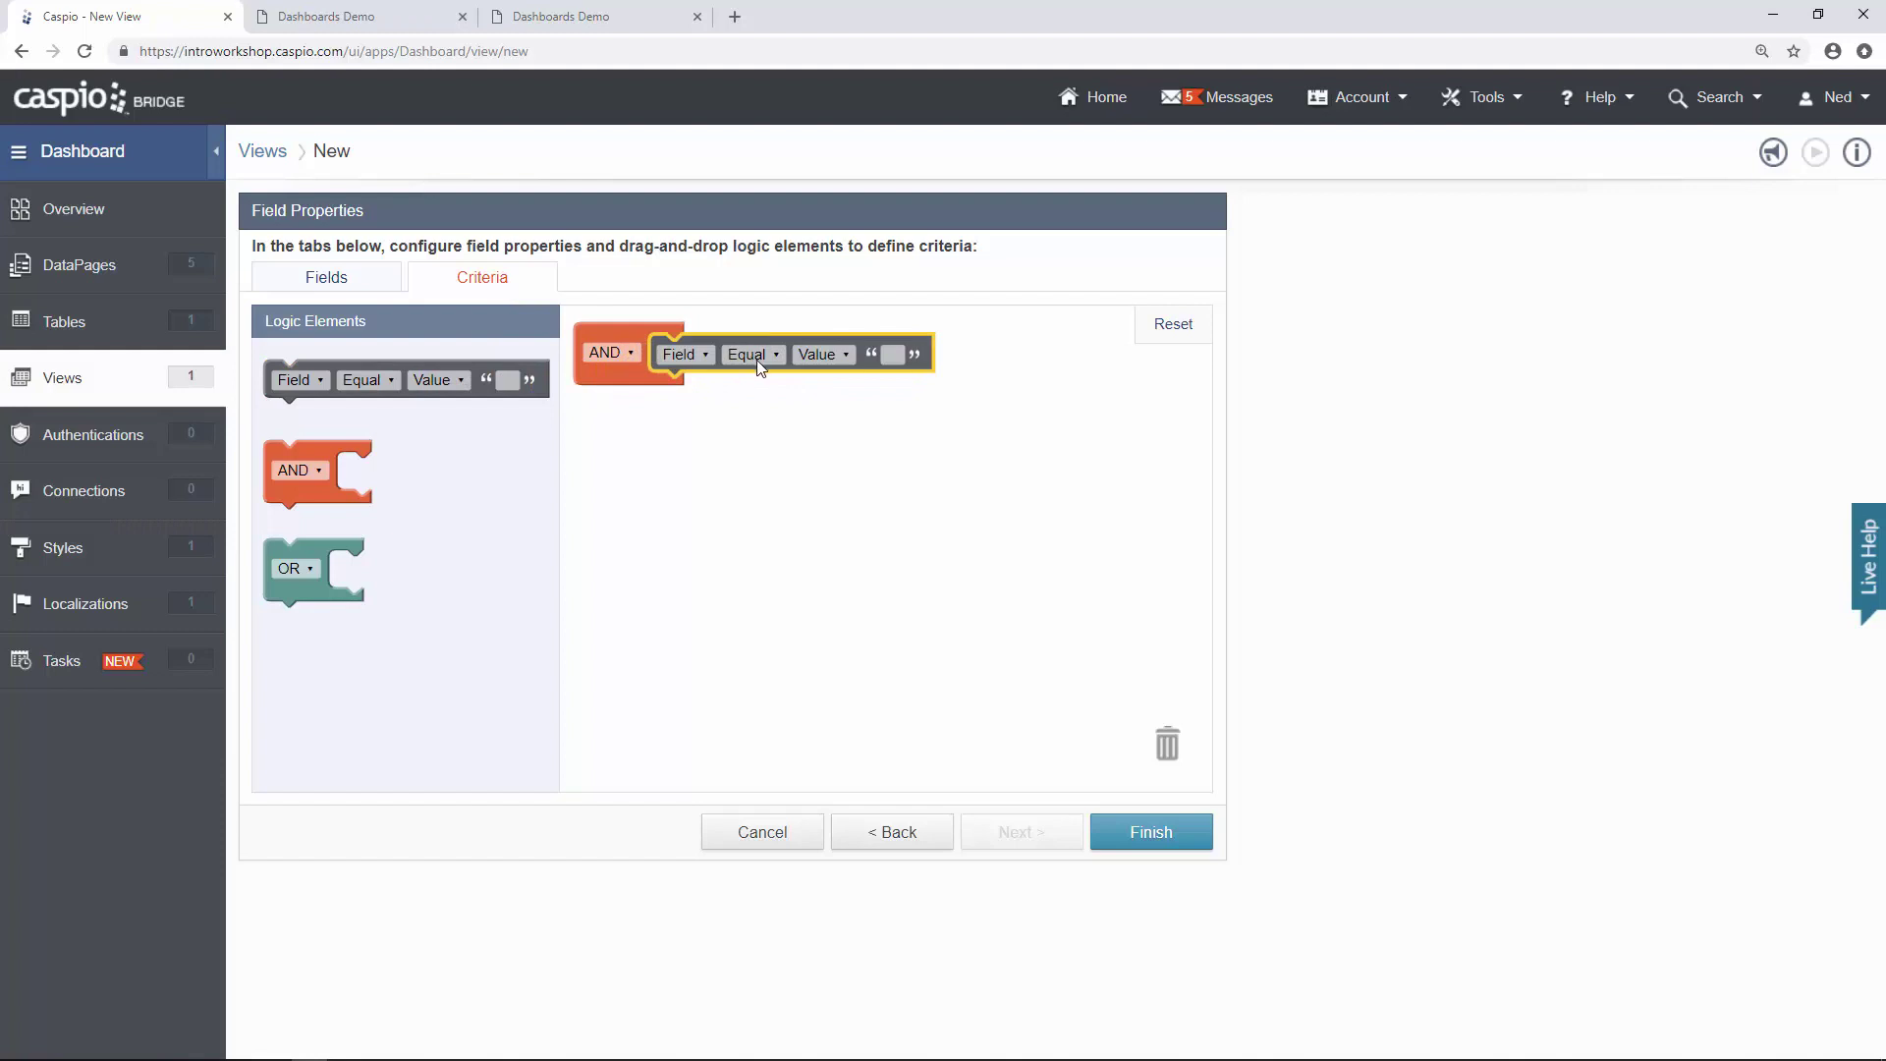
left_click(685, 355)
left_click(763, 530)
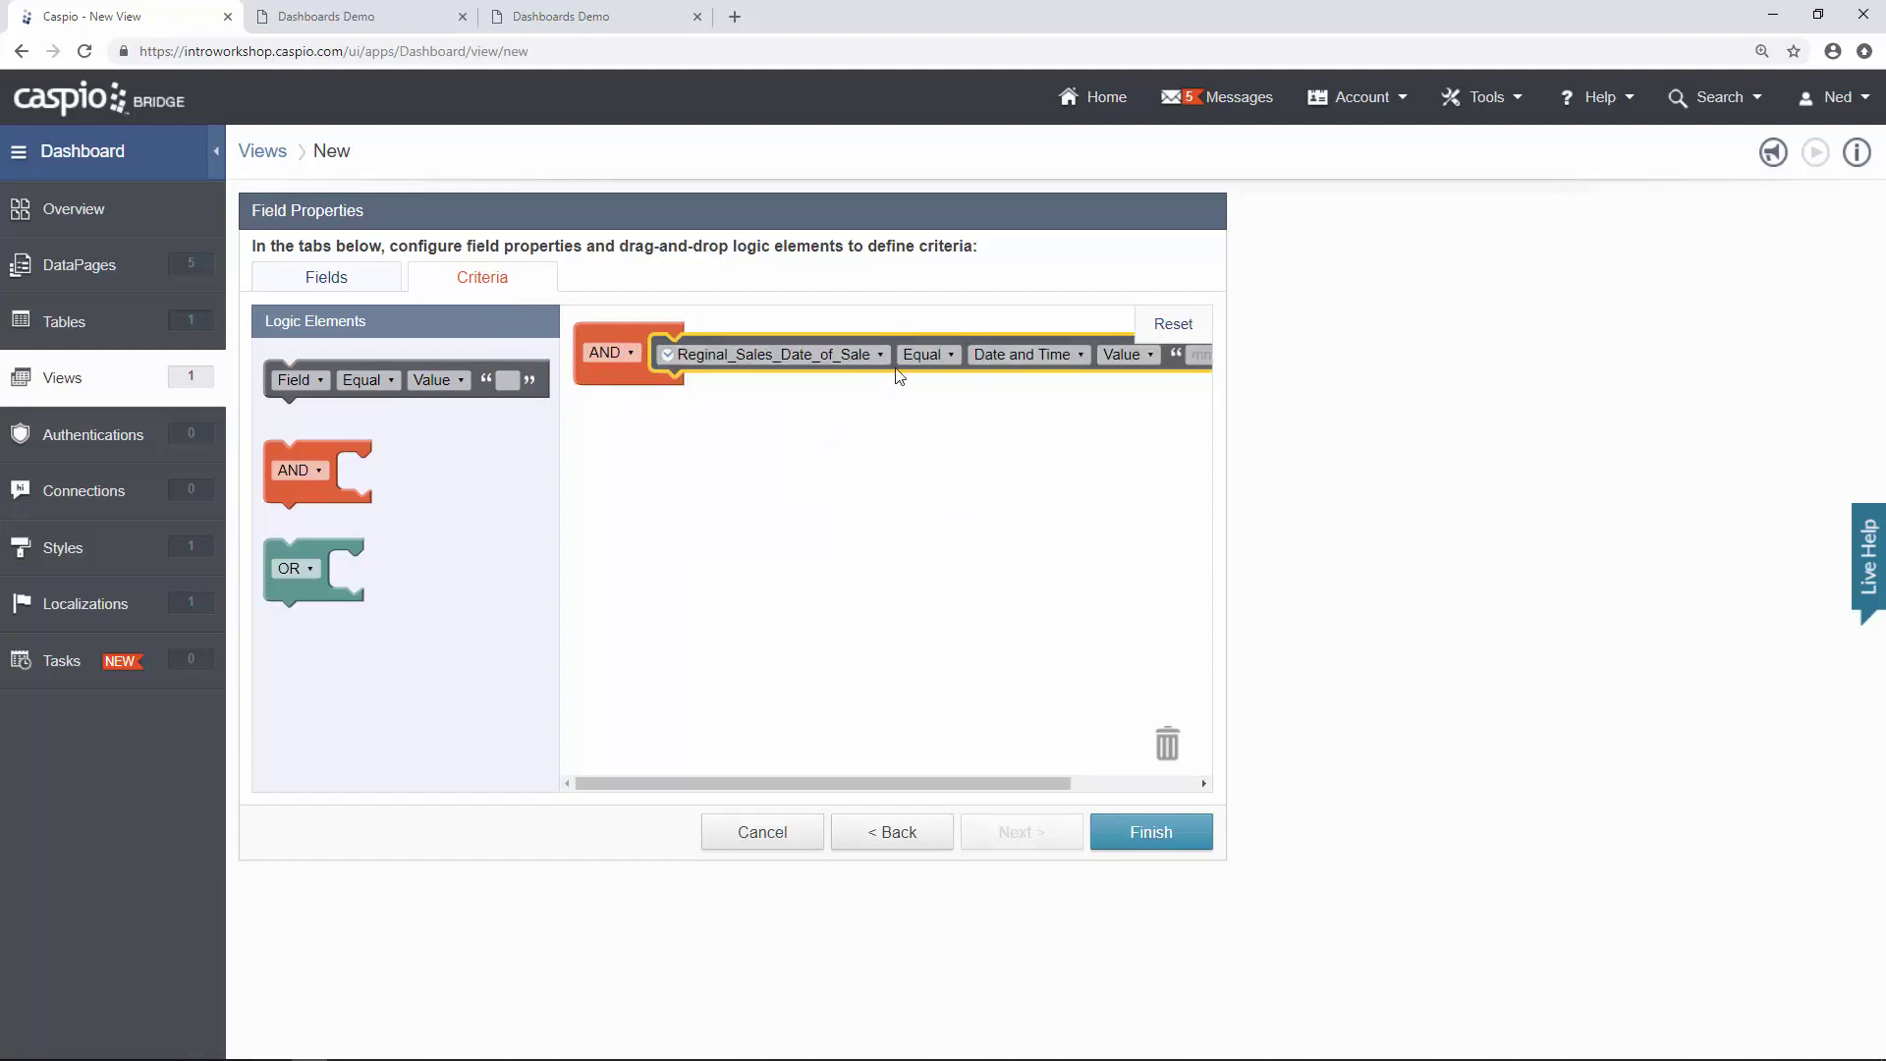
left_click(946, 356)
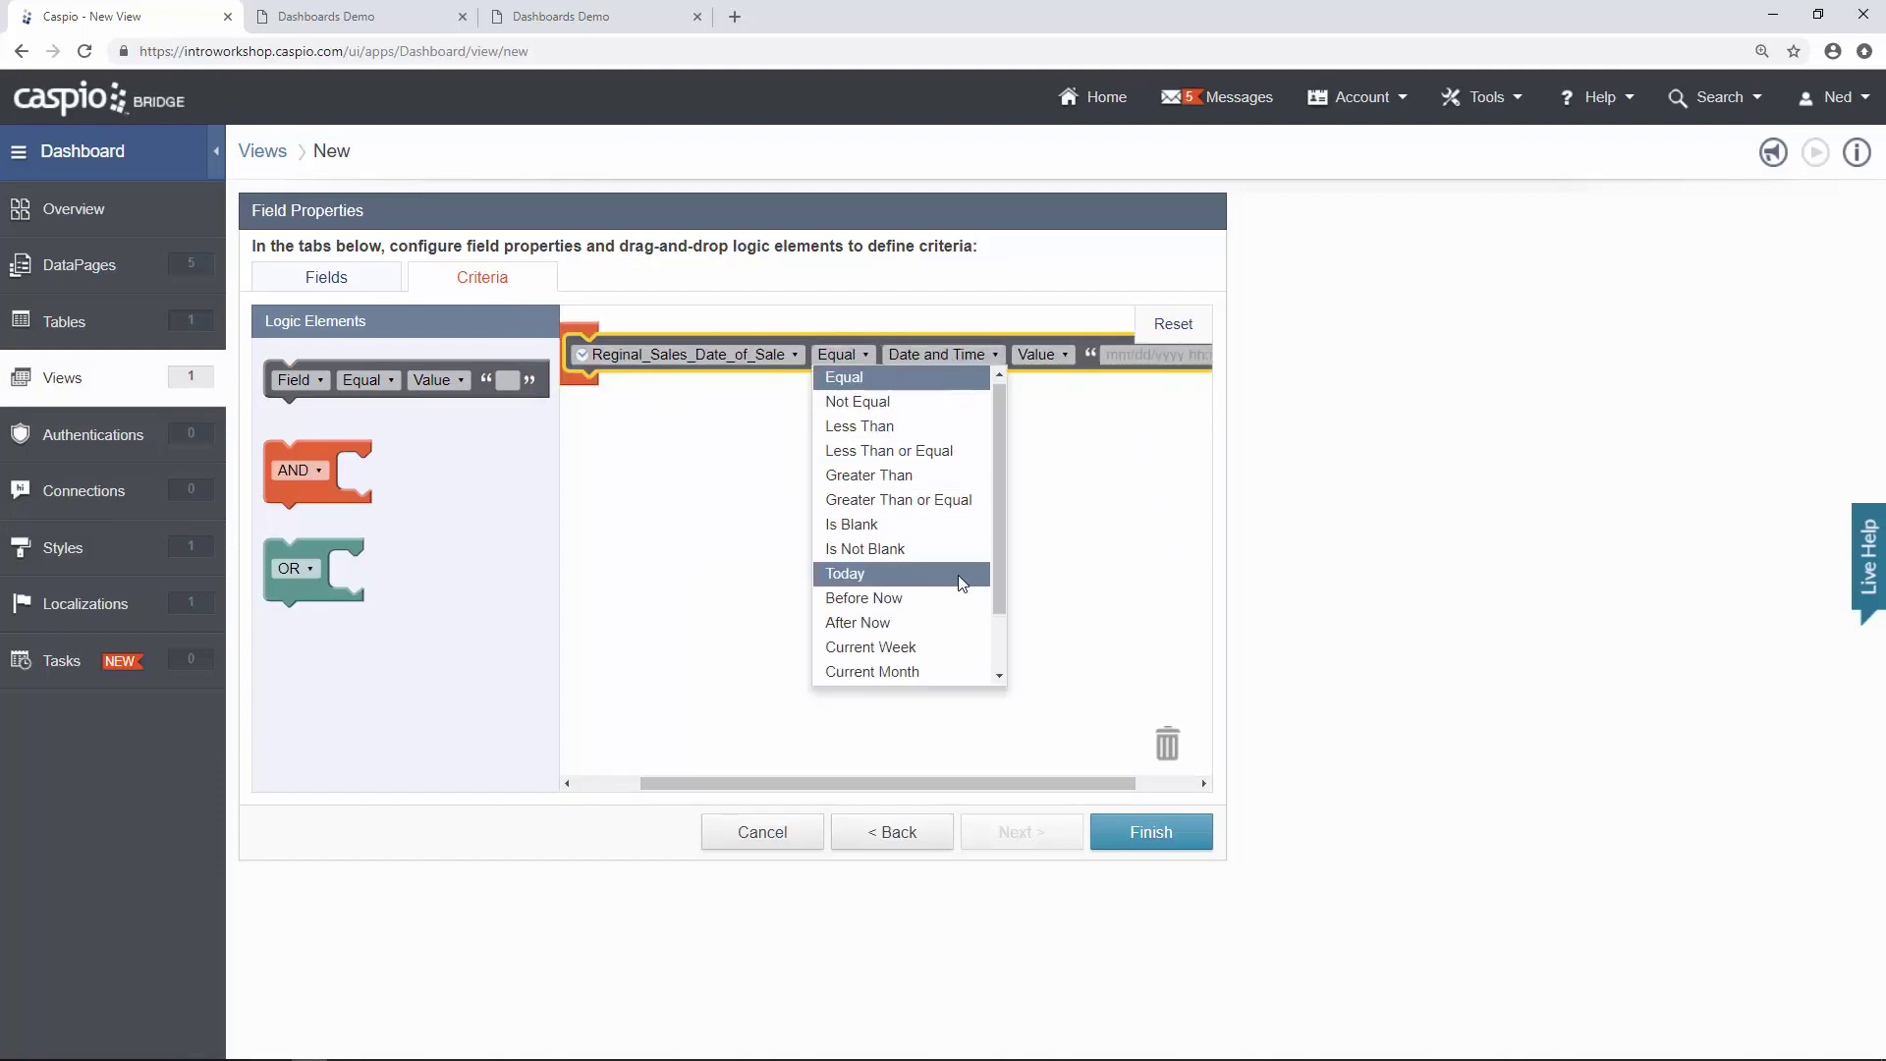
left_click(909, 672)
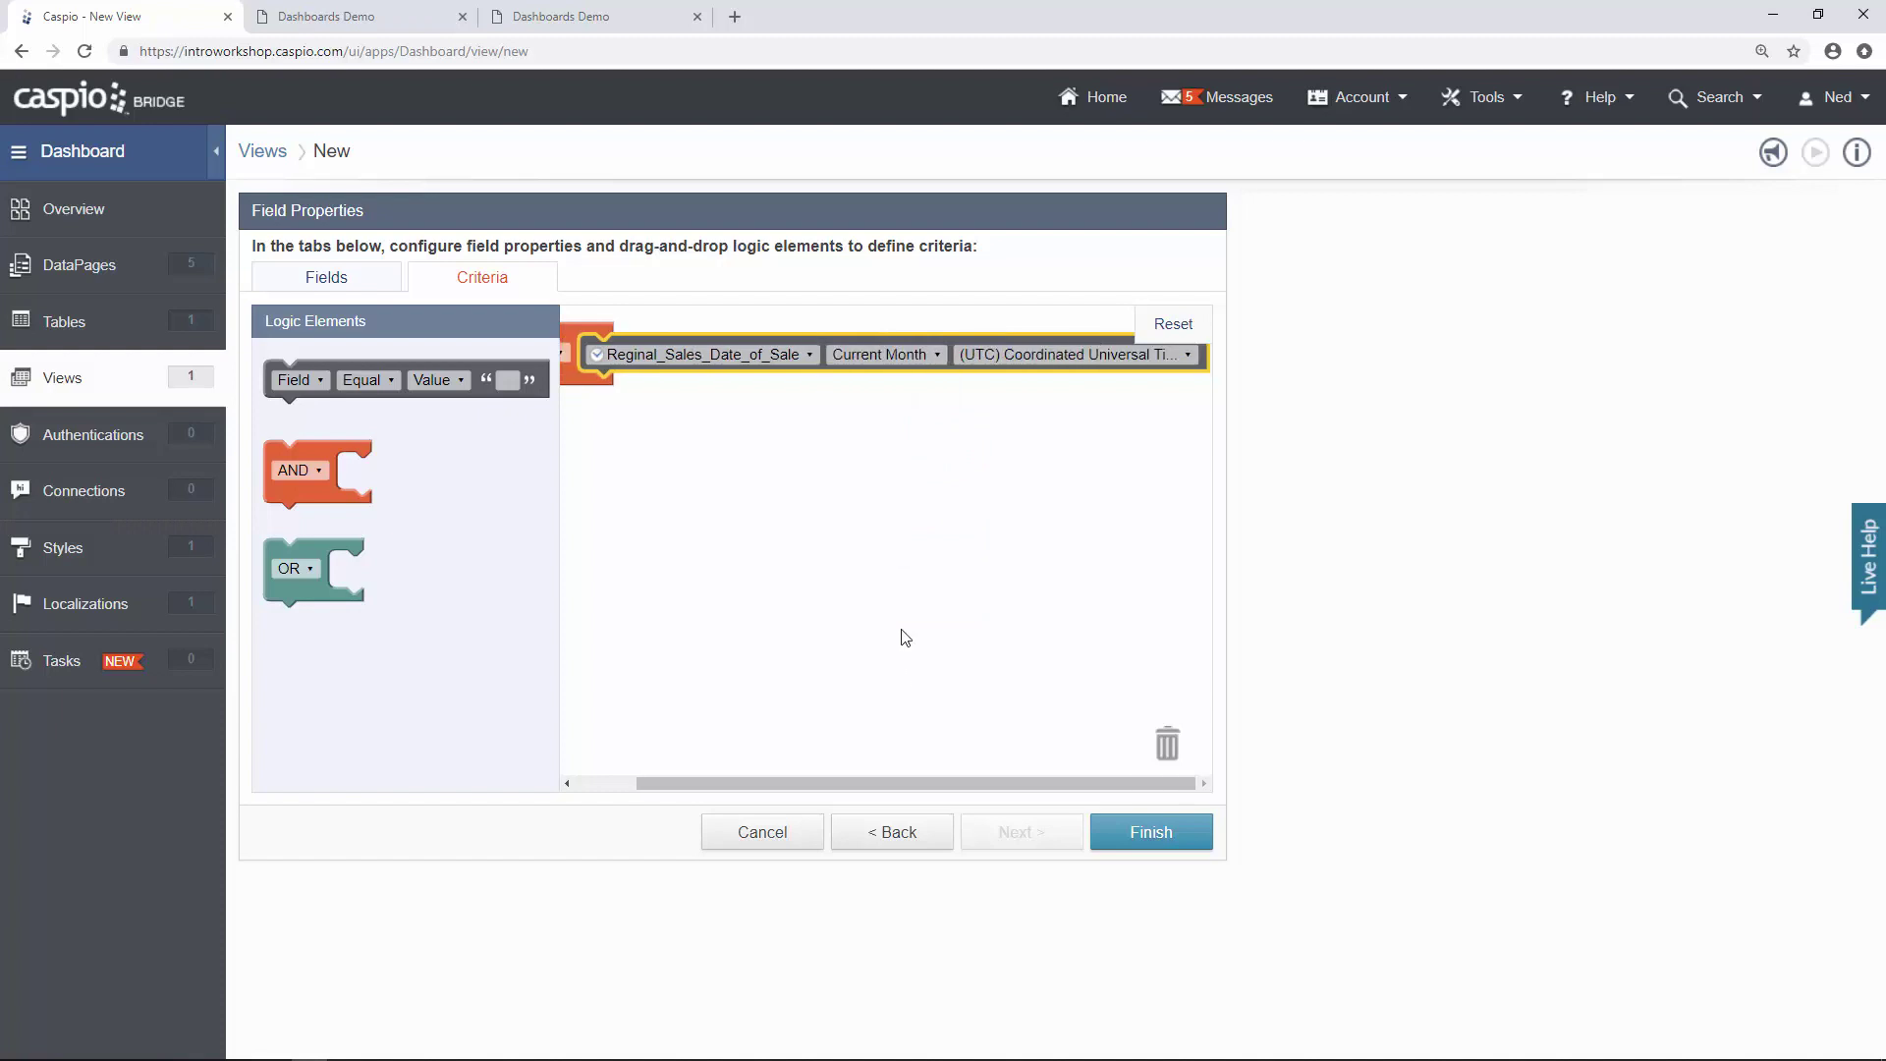
Finish the SalesThisMonth view, open its datasheet to check the records, and return to the list of views.
left_click(1151, 833)
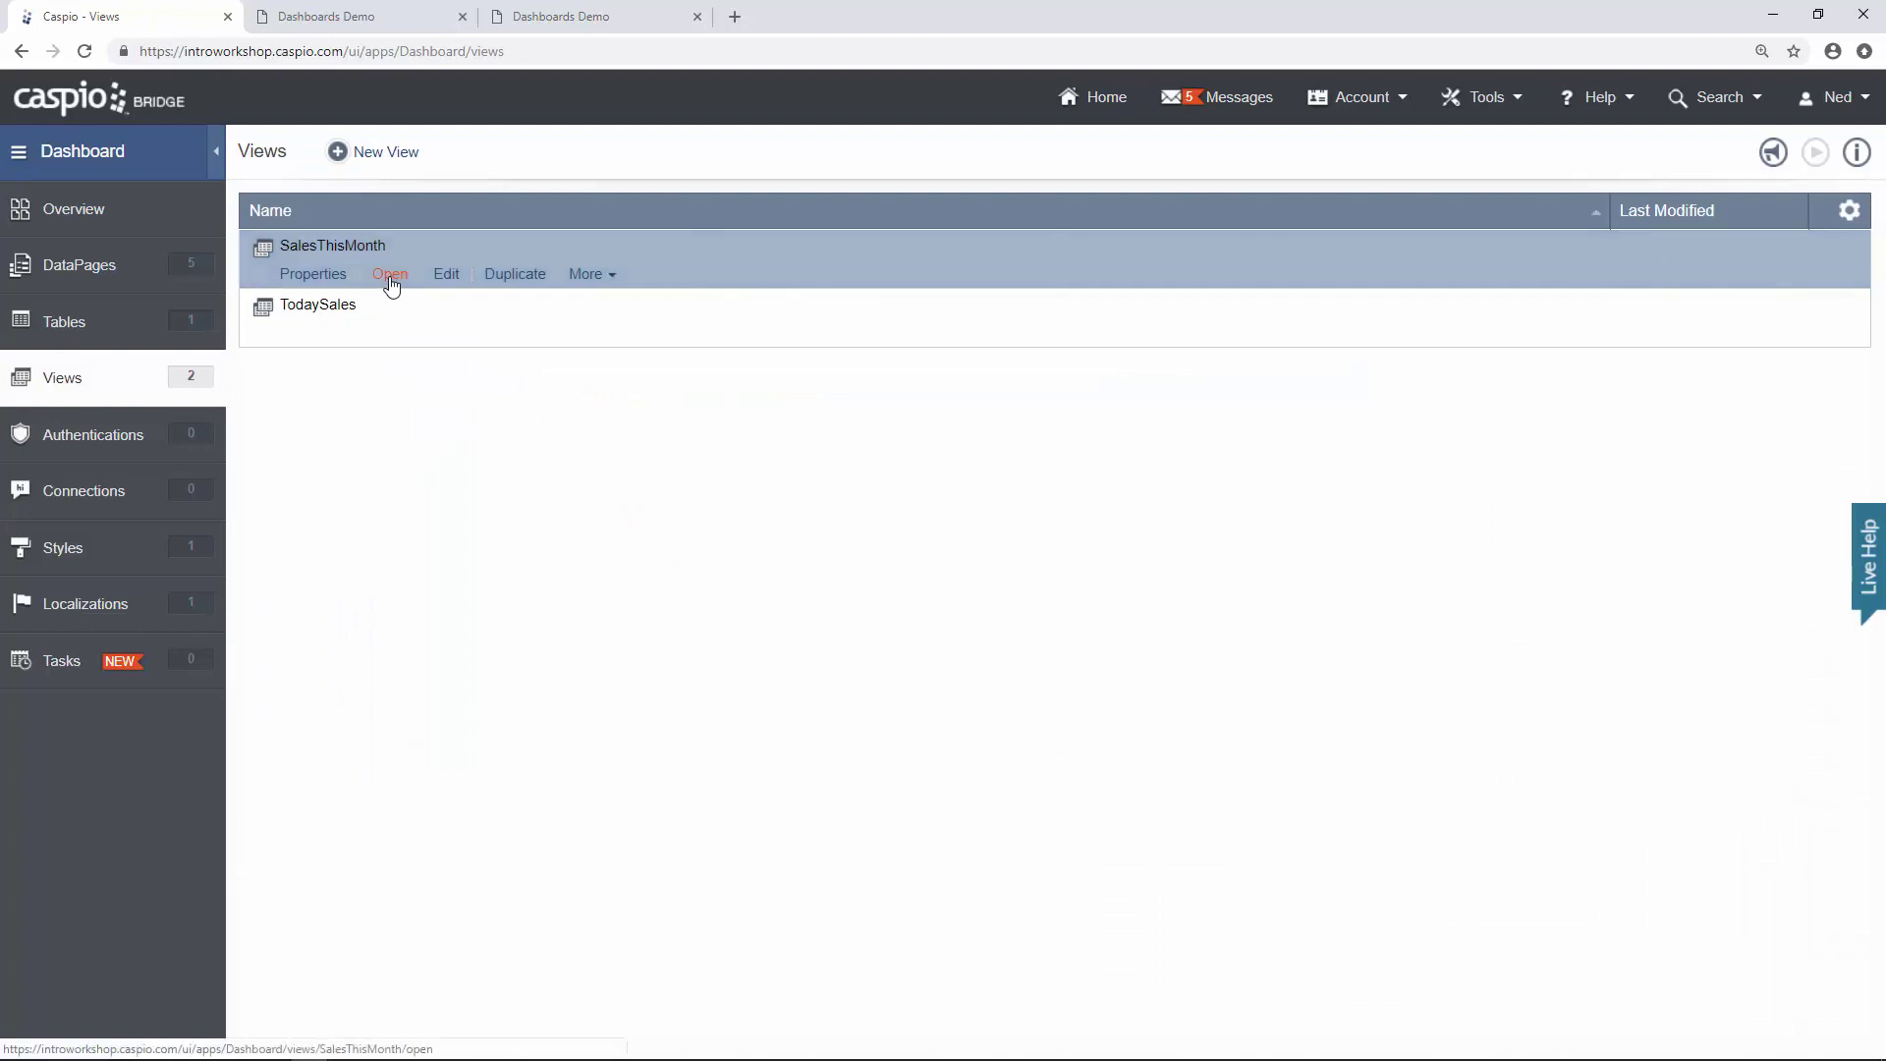
left_click(389, 277)
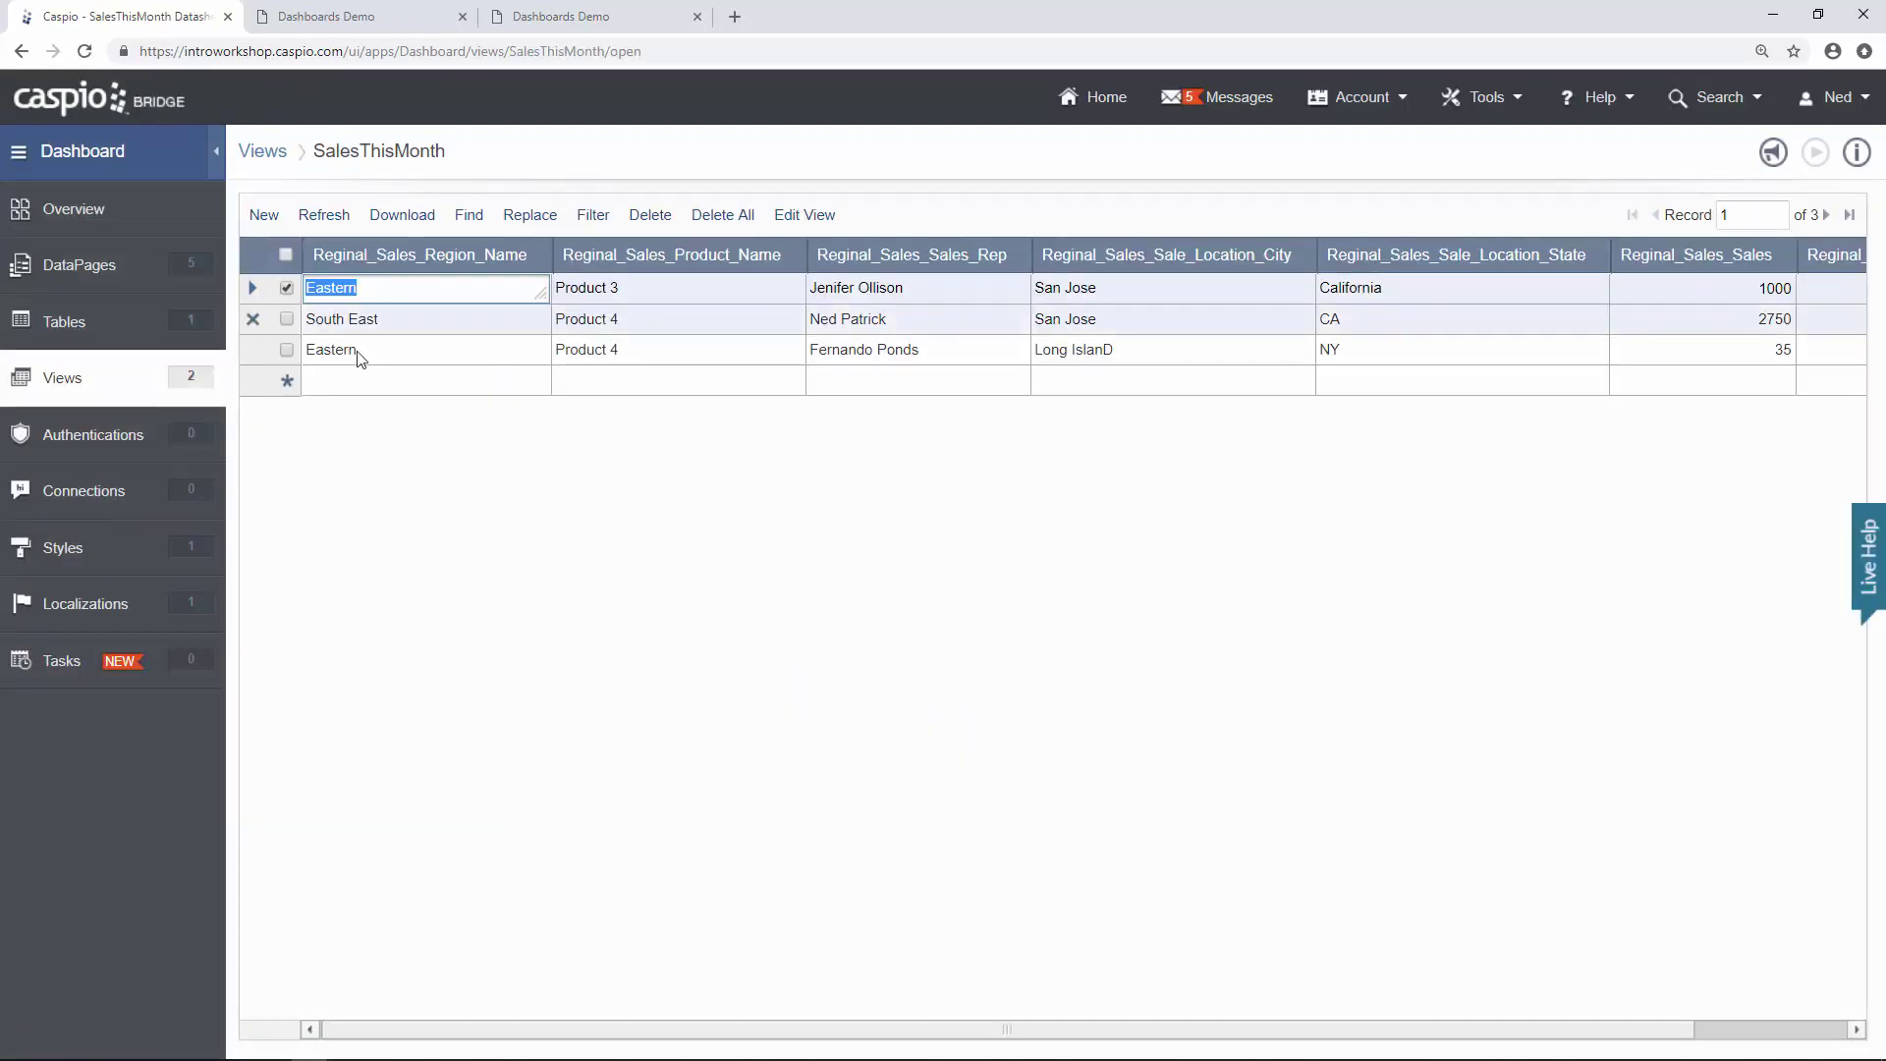
left_click(64, 388)
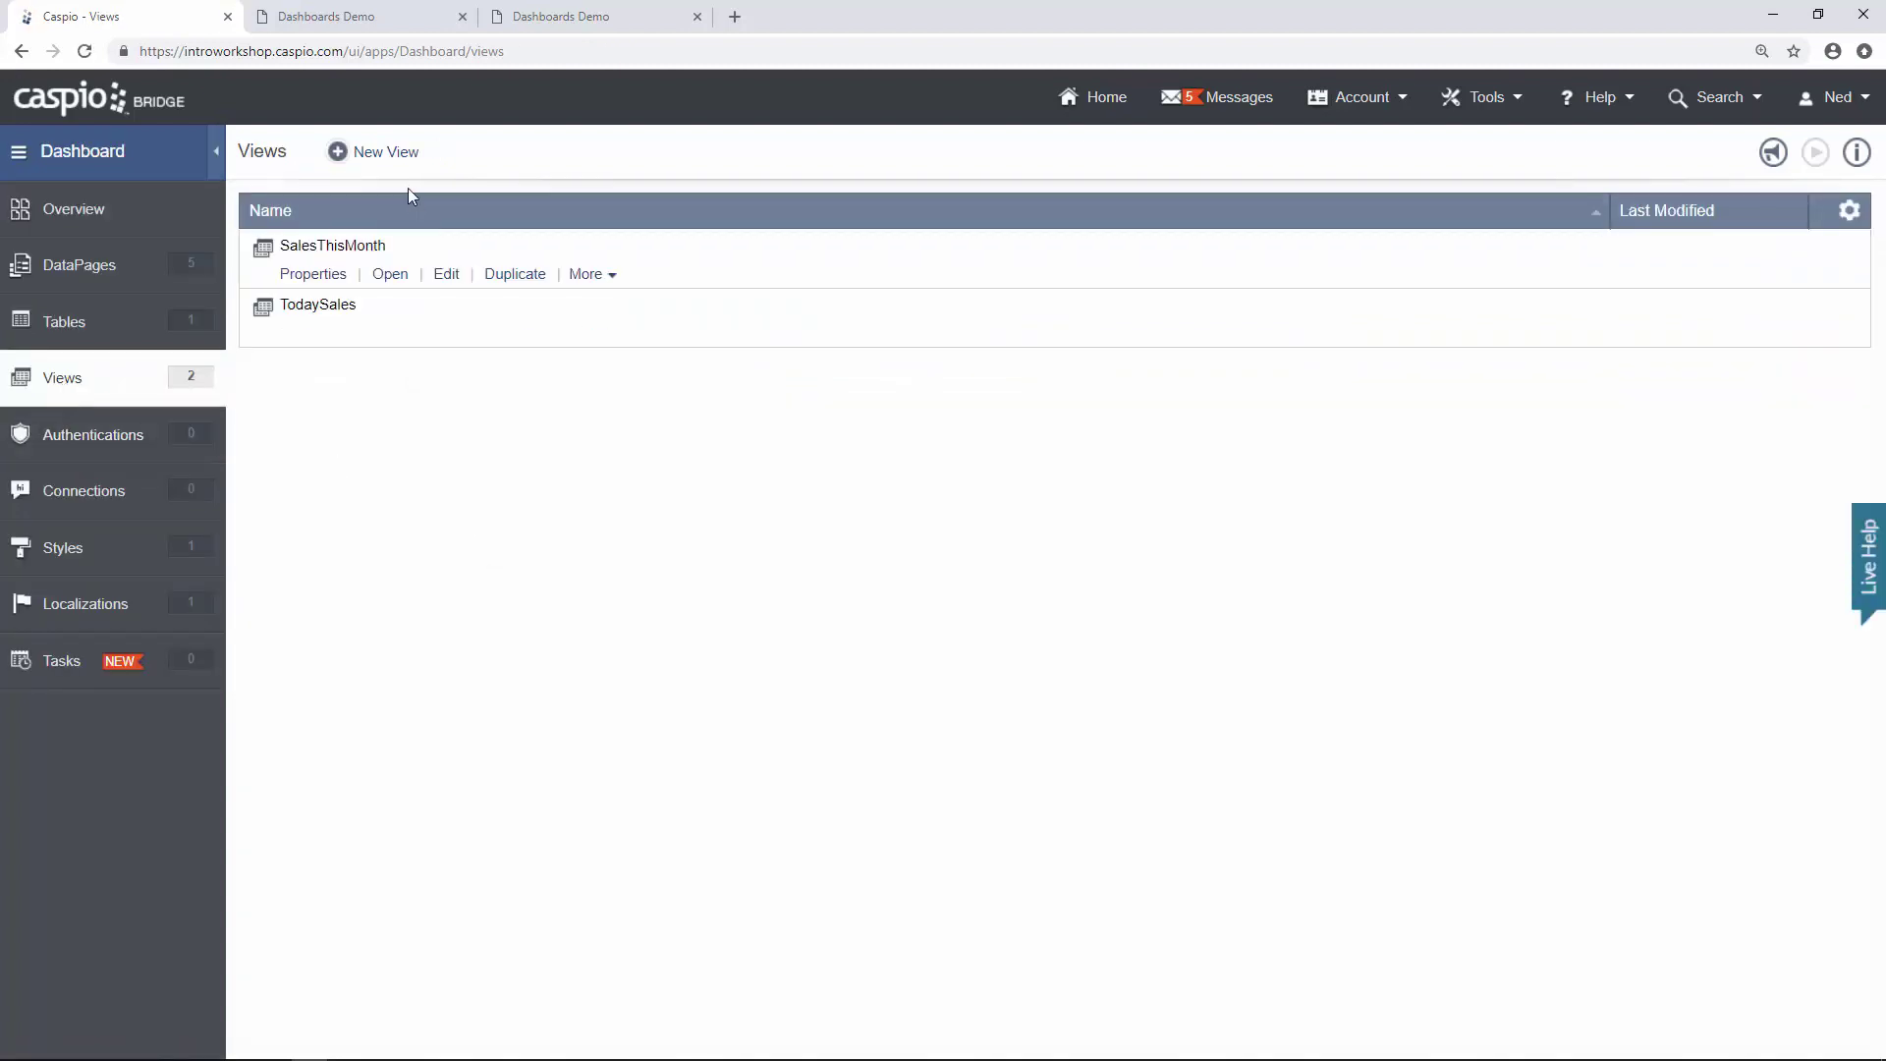
Start a new view named CurrentYear based on the Reginal_Sales table and continue to its field properties.
left_click(398, 154)
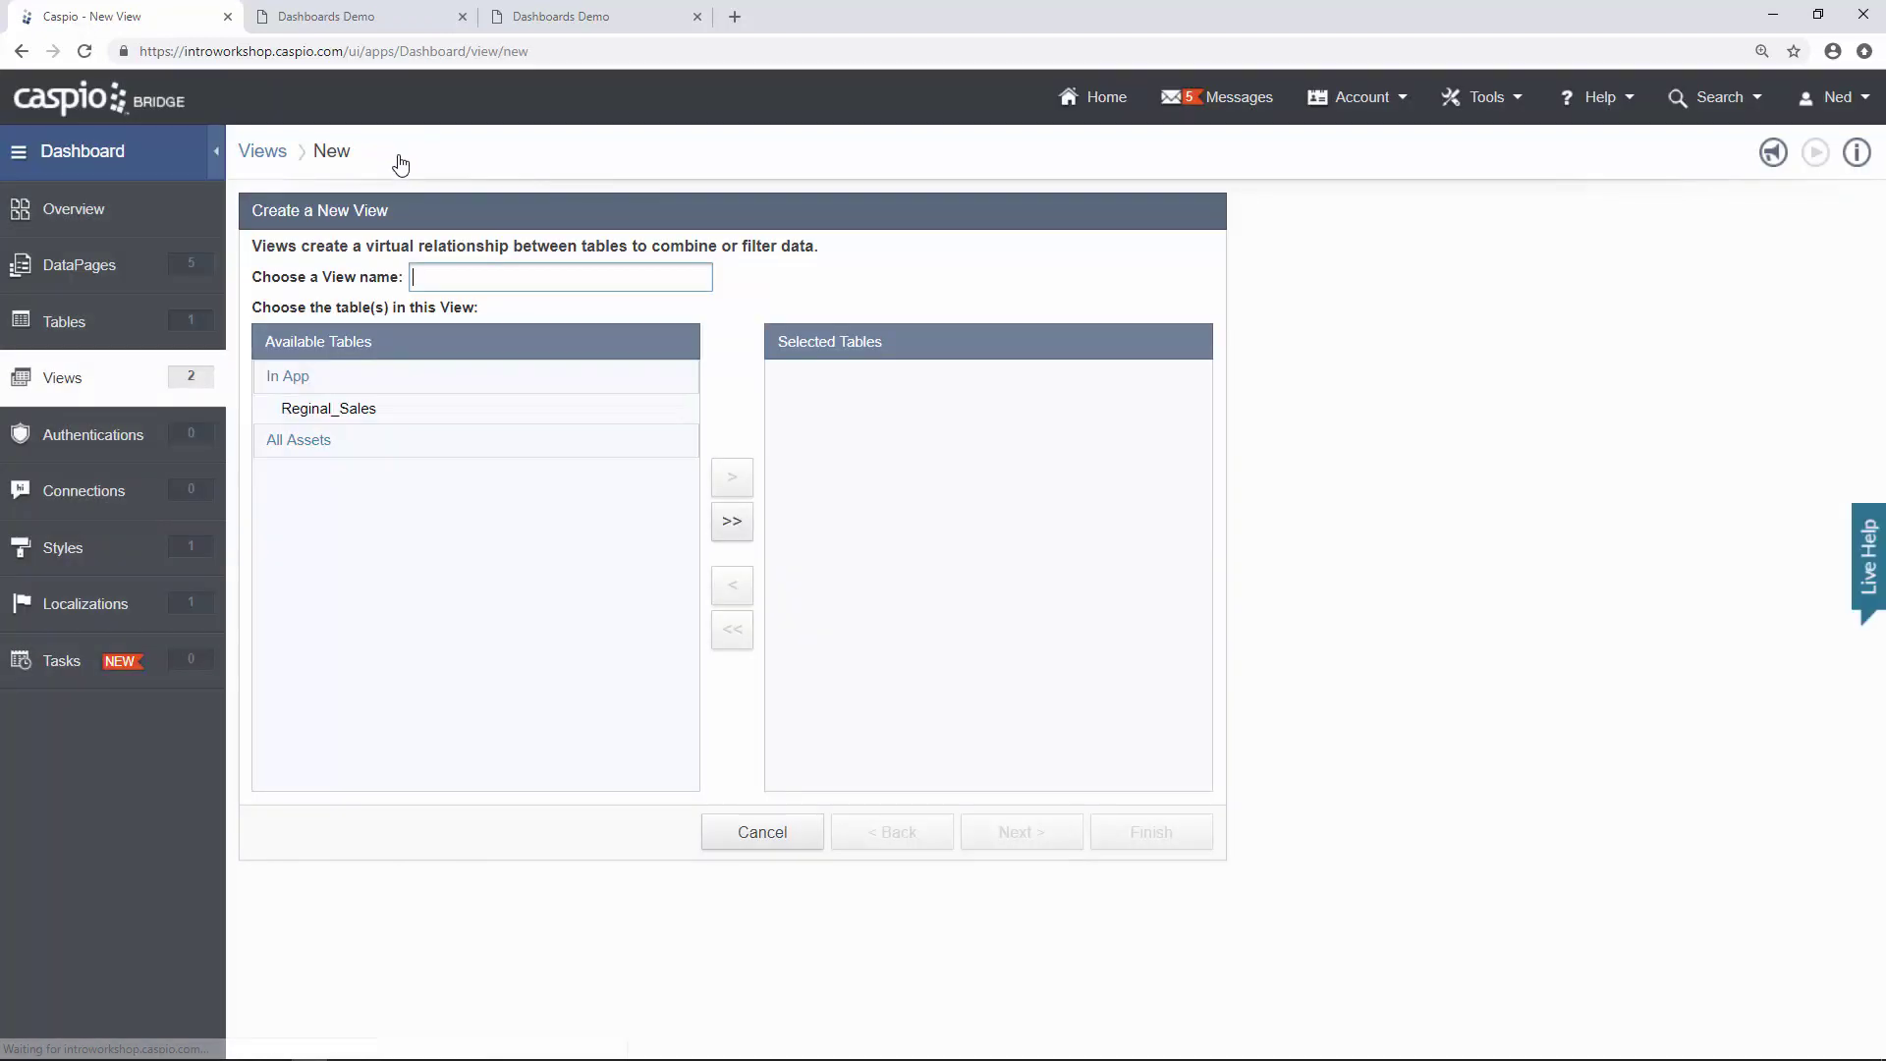
type("CurrentYear")
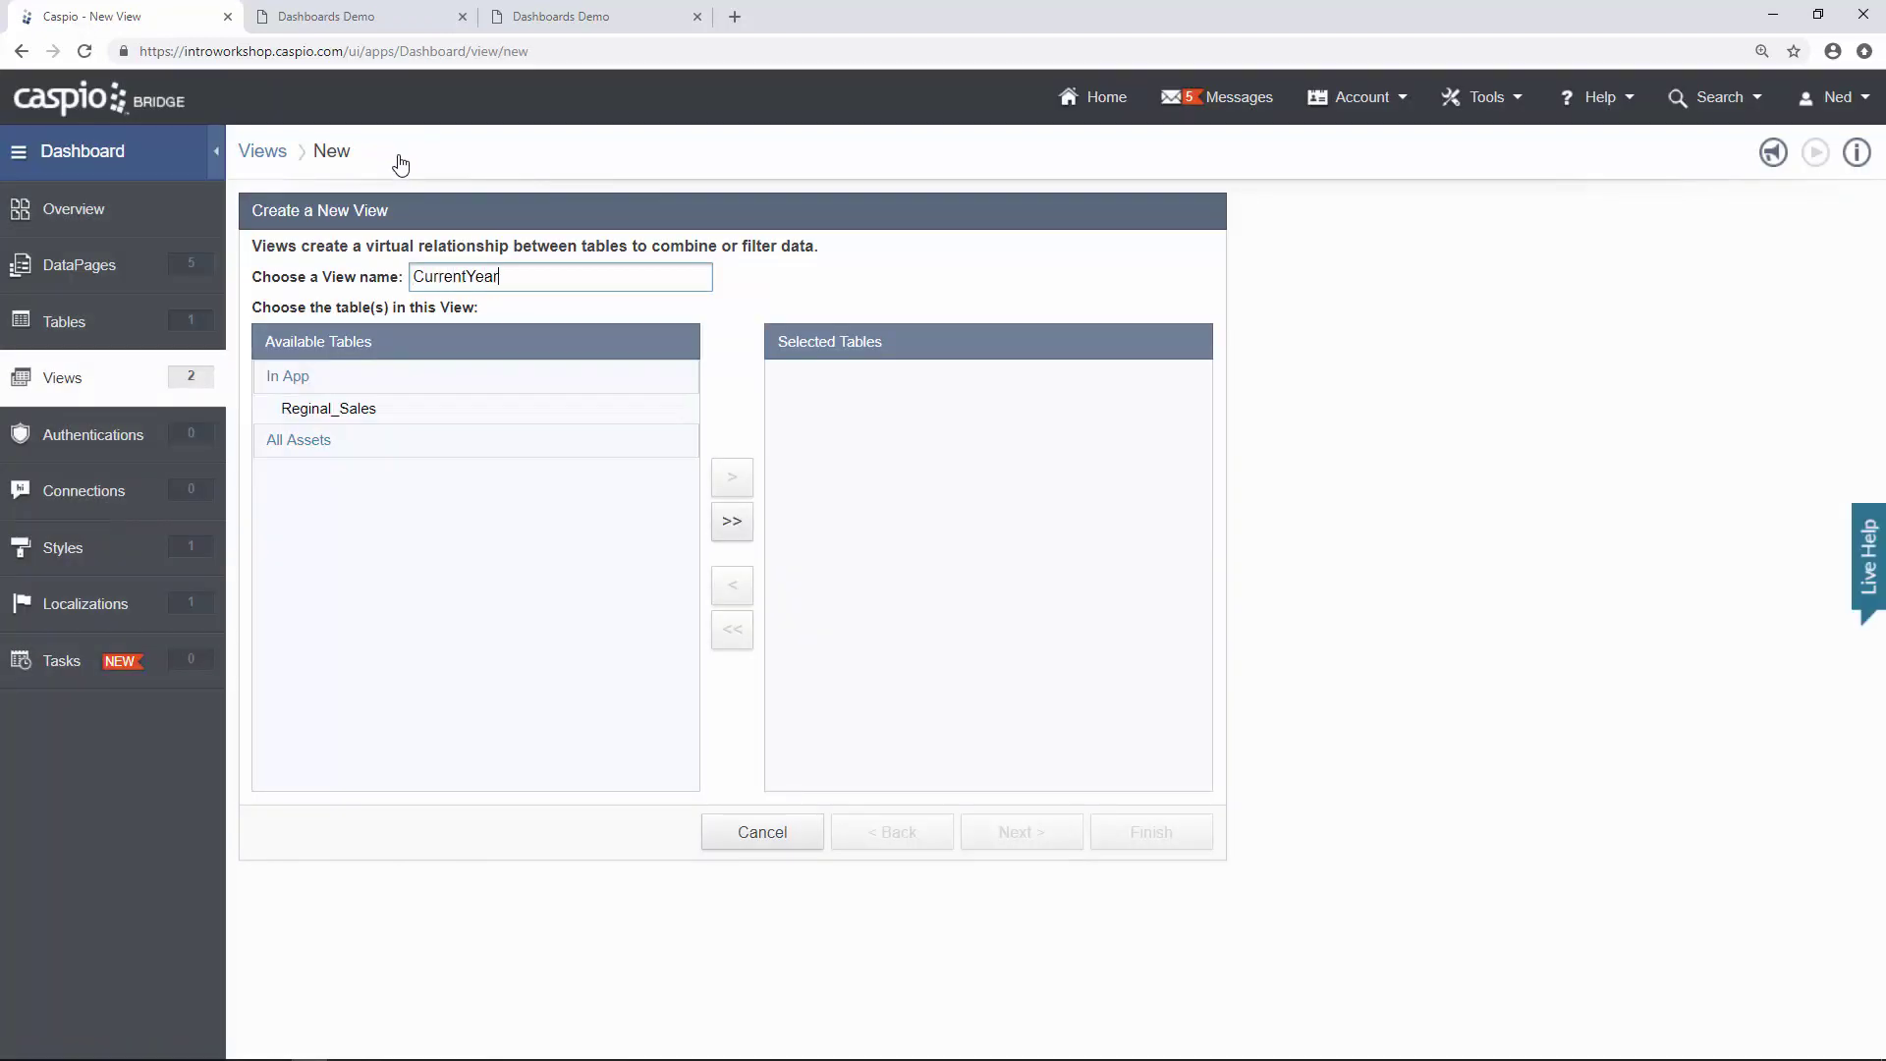
left_click(390, 421)
left_click(732, 478)
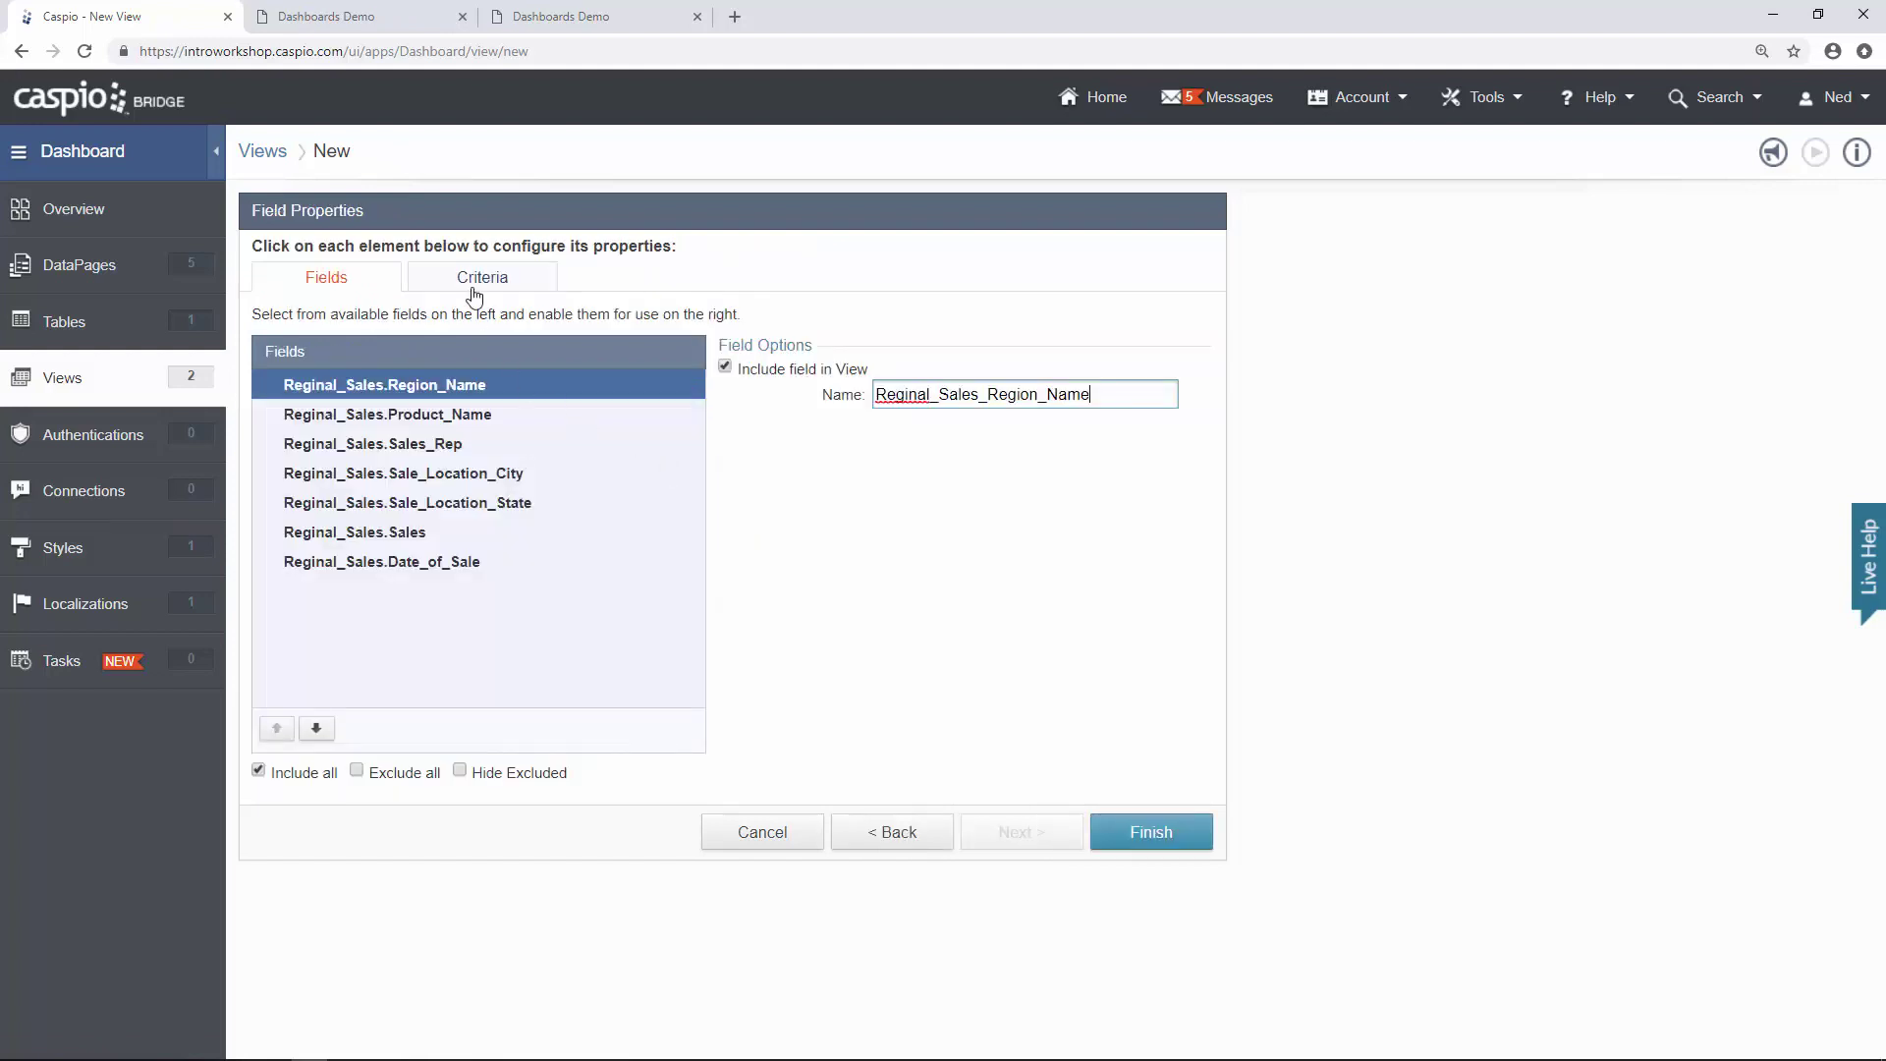
Add a criterion to the CurrentYear view that limits Reginal_Sales_Date_of_Sale to Current Year.
left_click(473, 287)
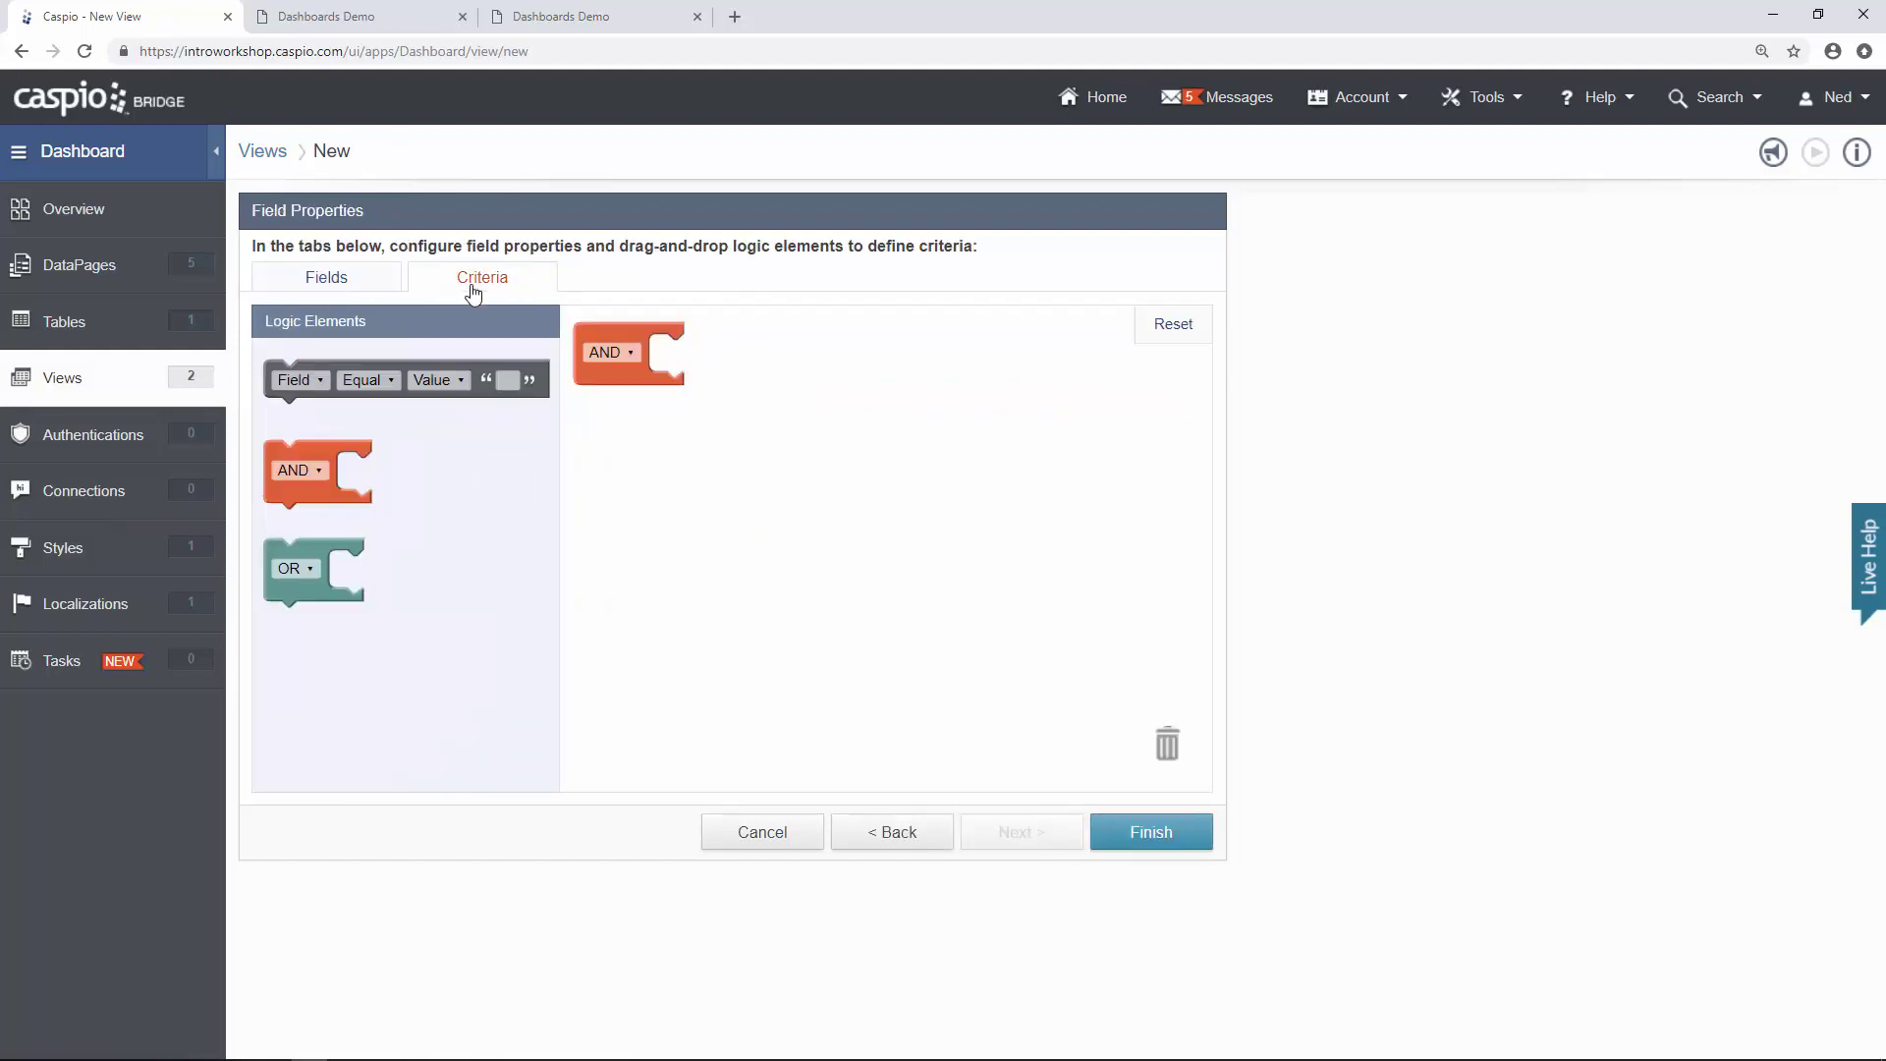
left_click_drag(373, 371, 710, 356)
left_click(710, 355)
left_click(771, 528)
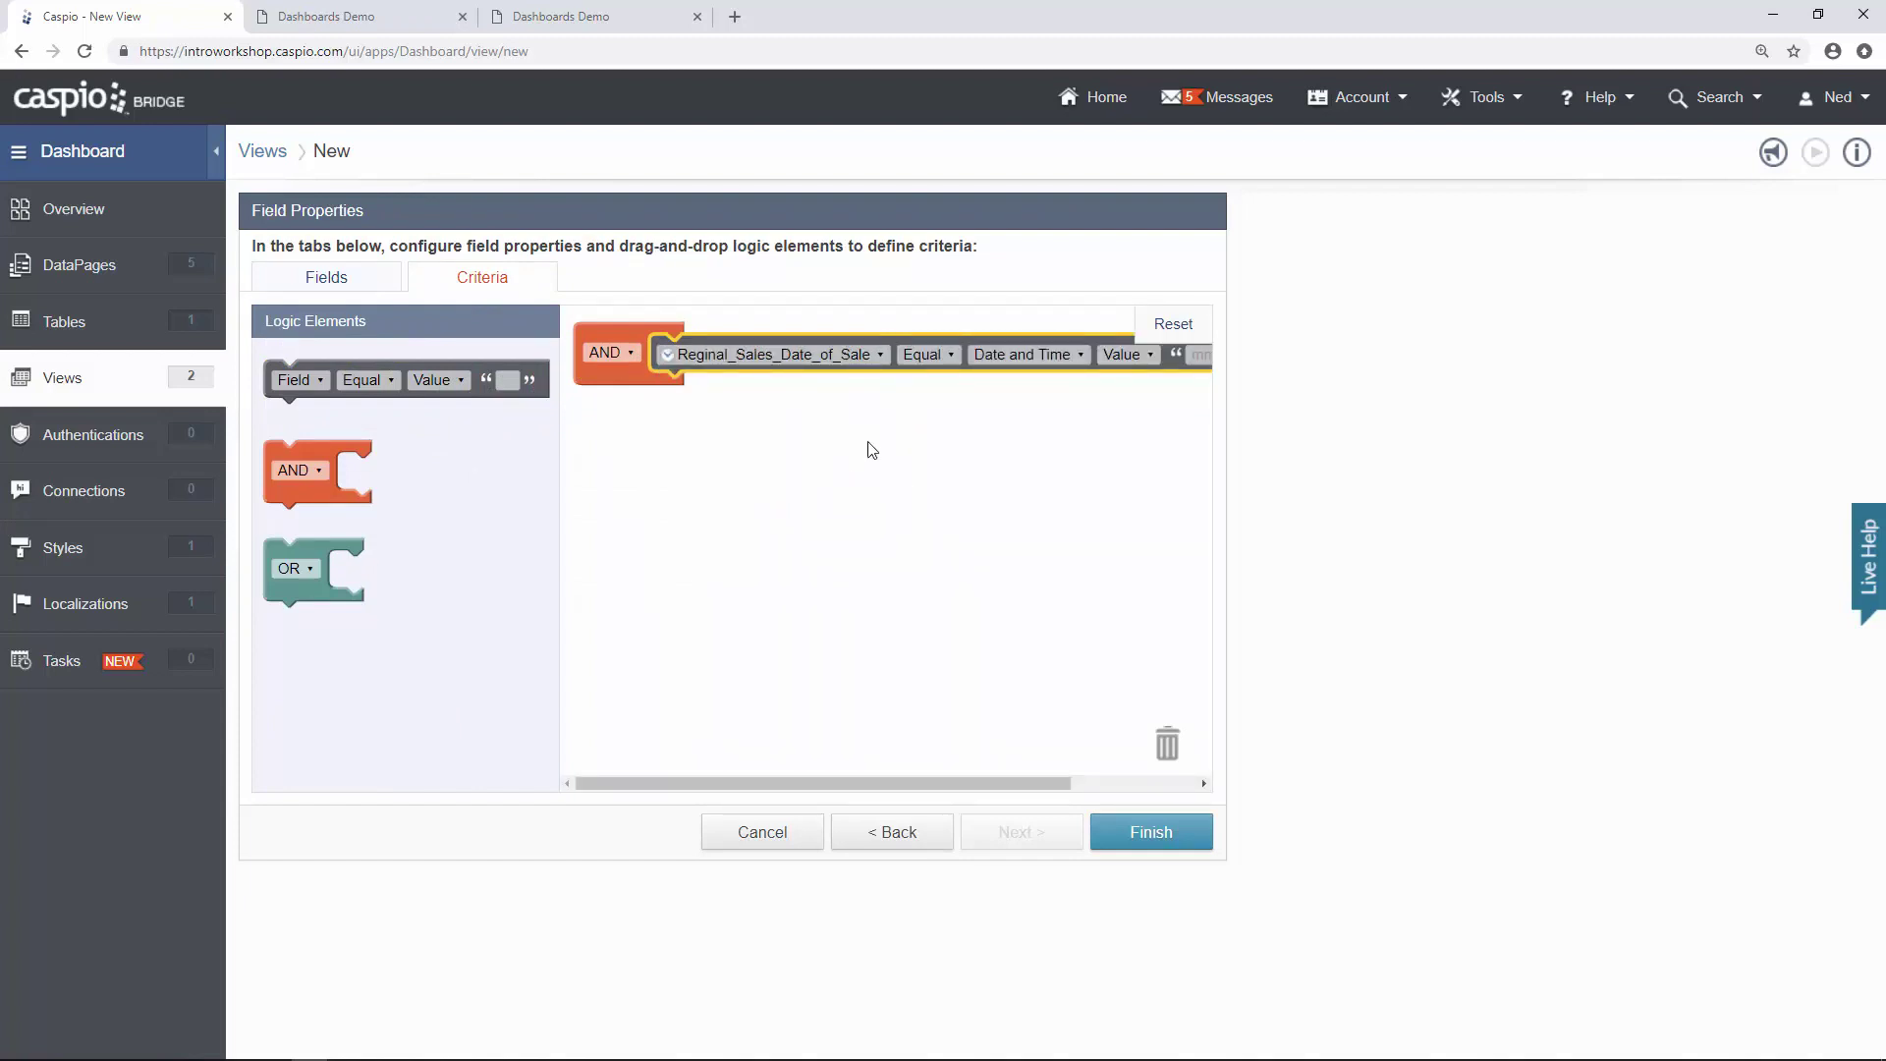
left_click(945, 356)
scroll(999, 443, "down", 1)
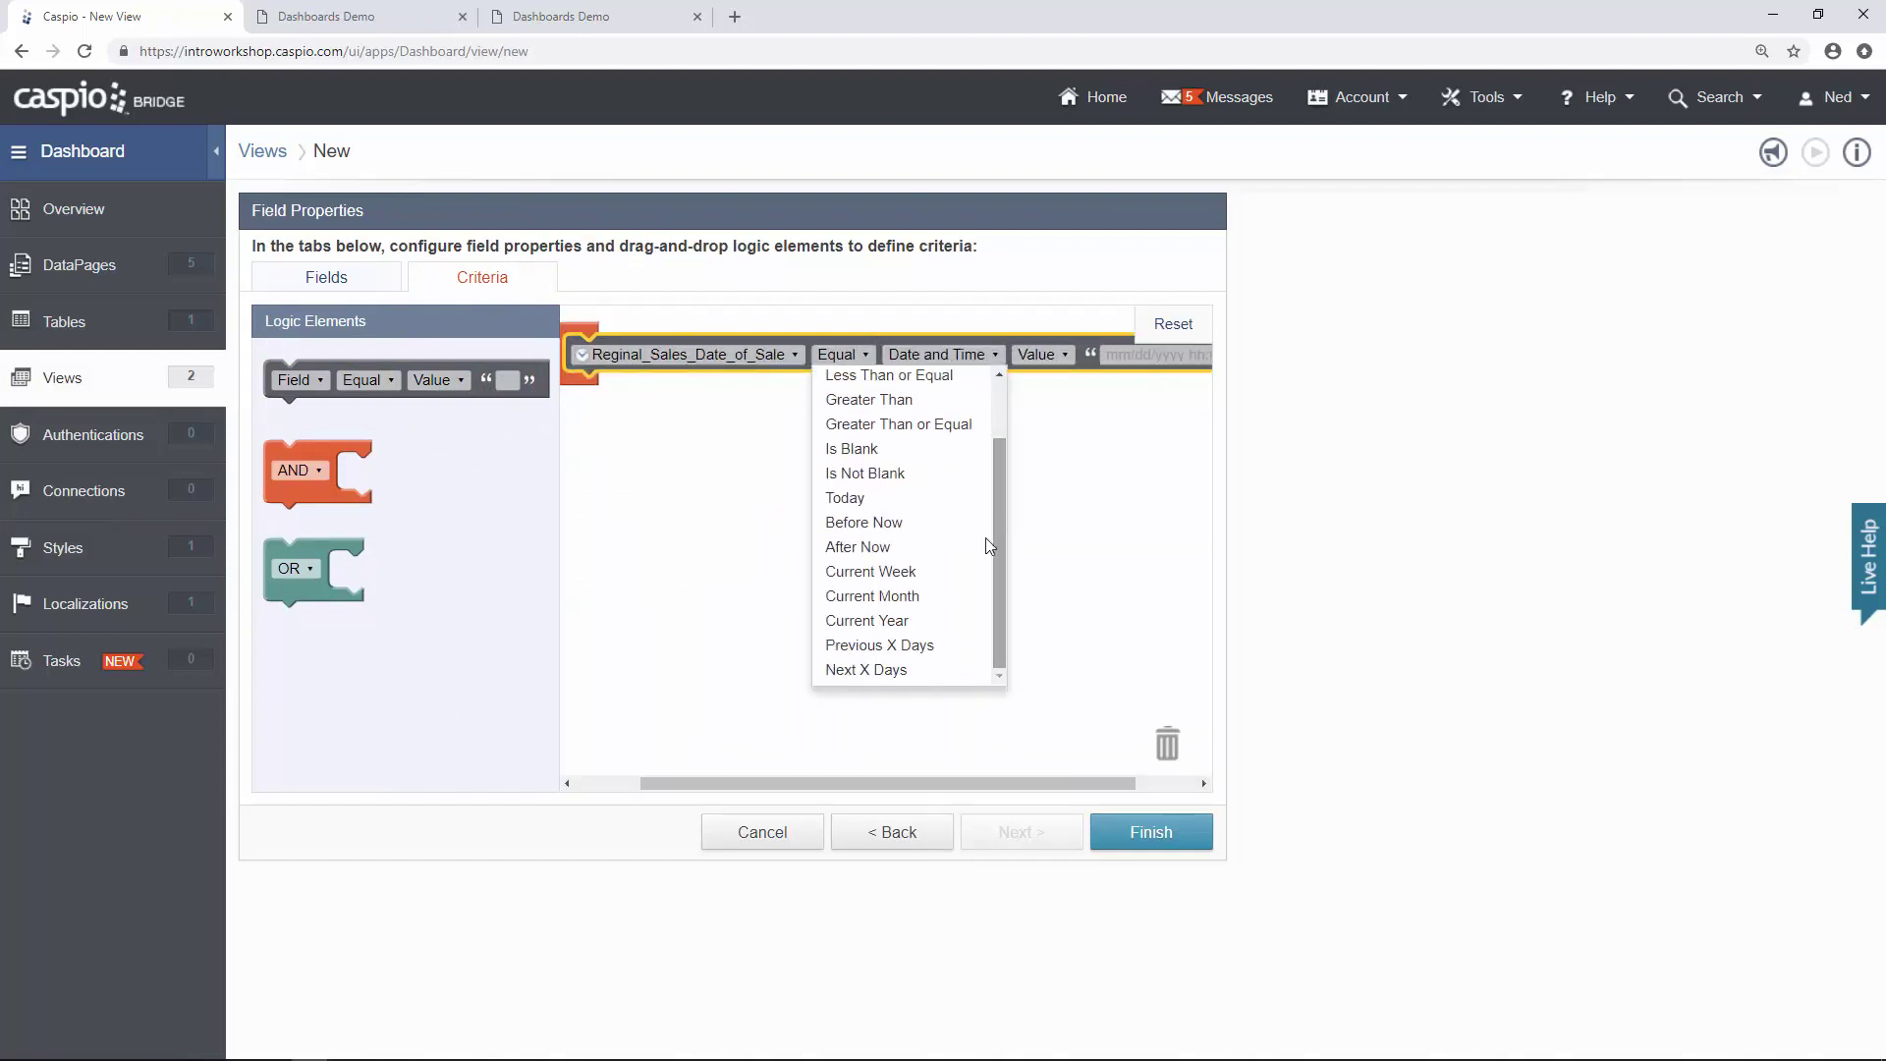
left_click(905, 623)
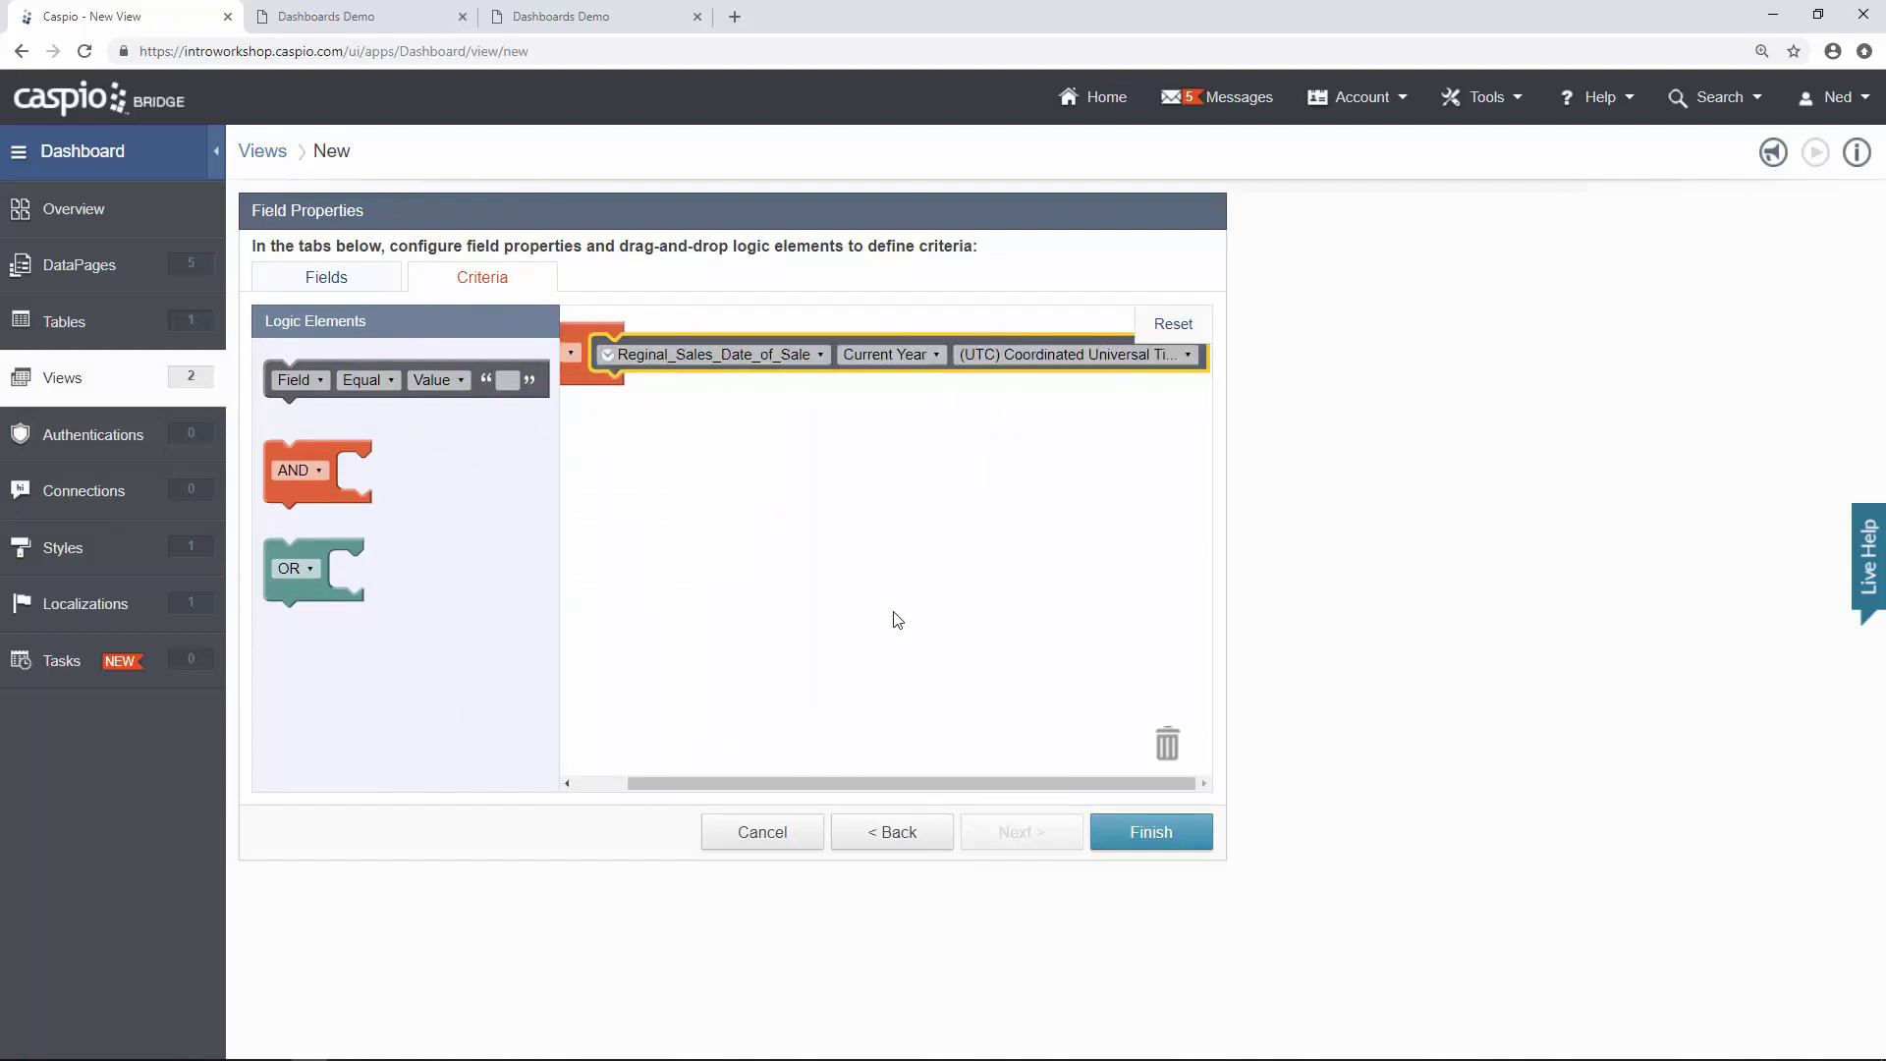
Finish the CurrentYear view and open its datasheet to check the filtered records.
left_click(1160, 834)
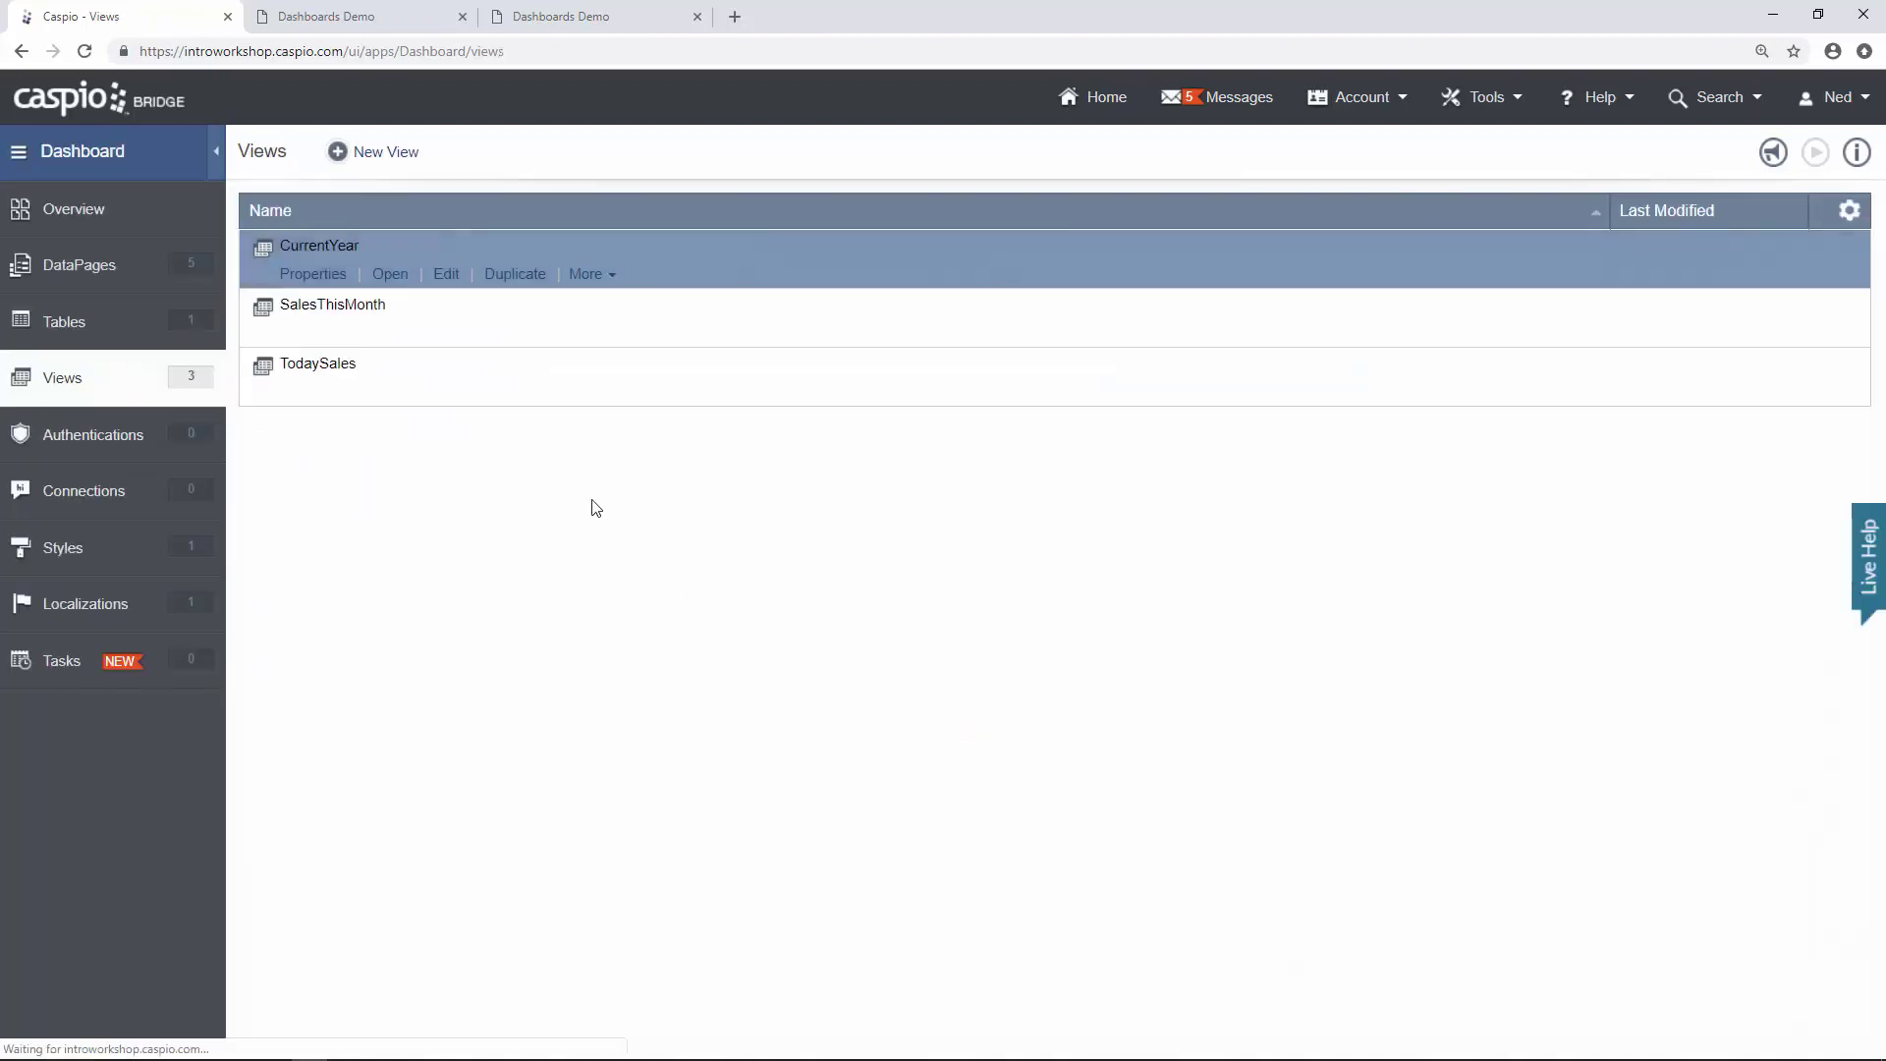
left_click(383, 279)
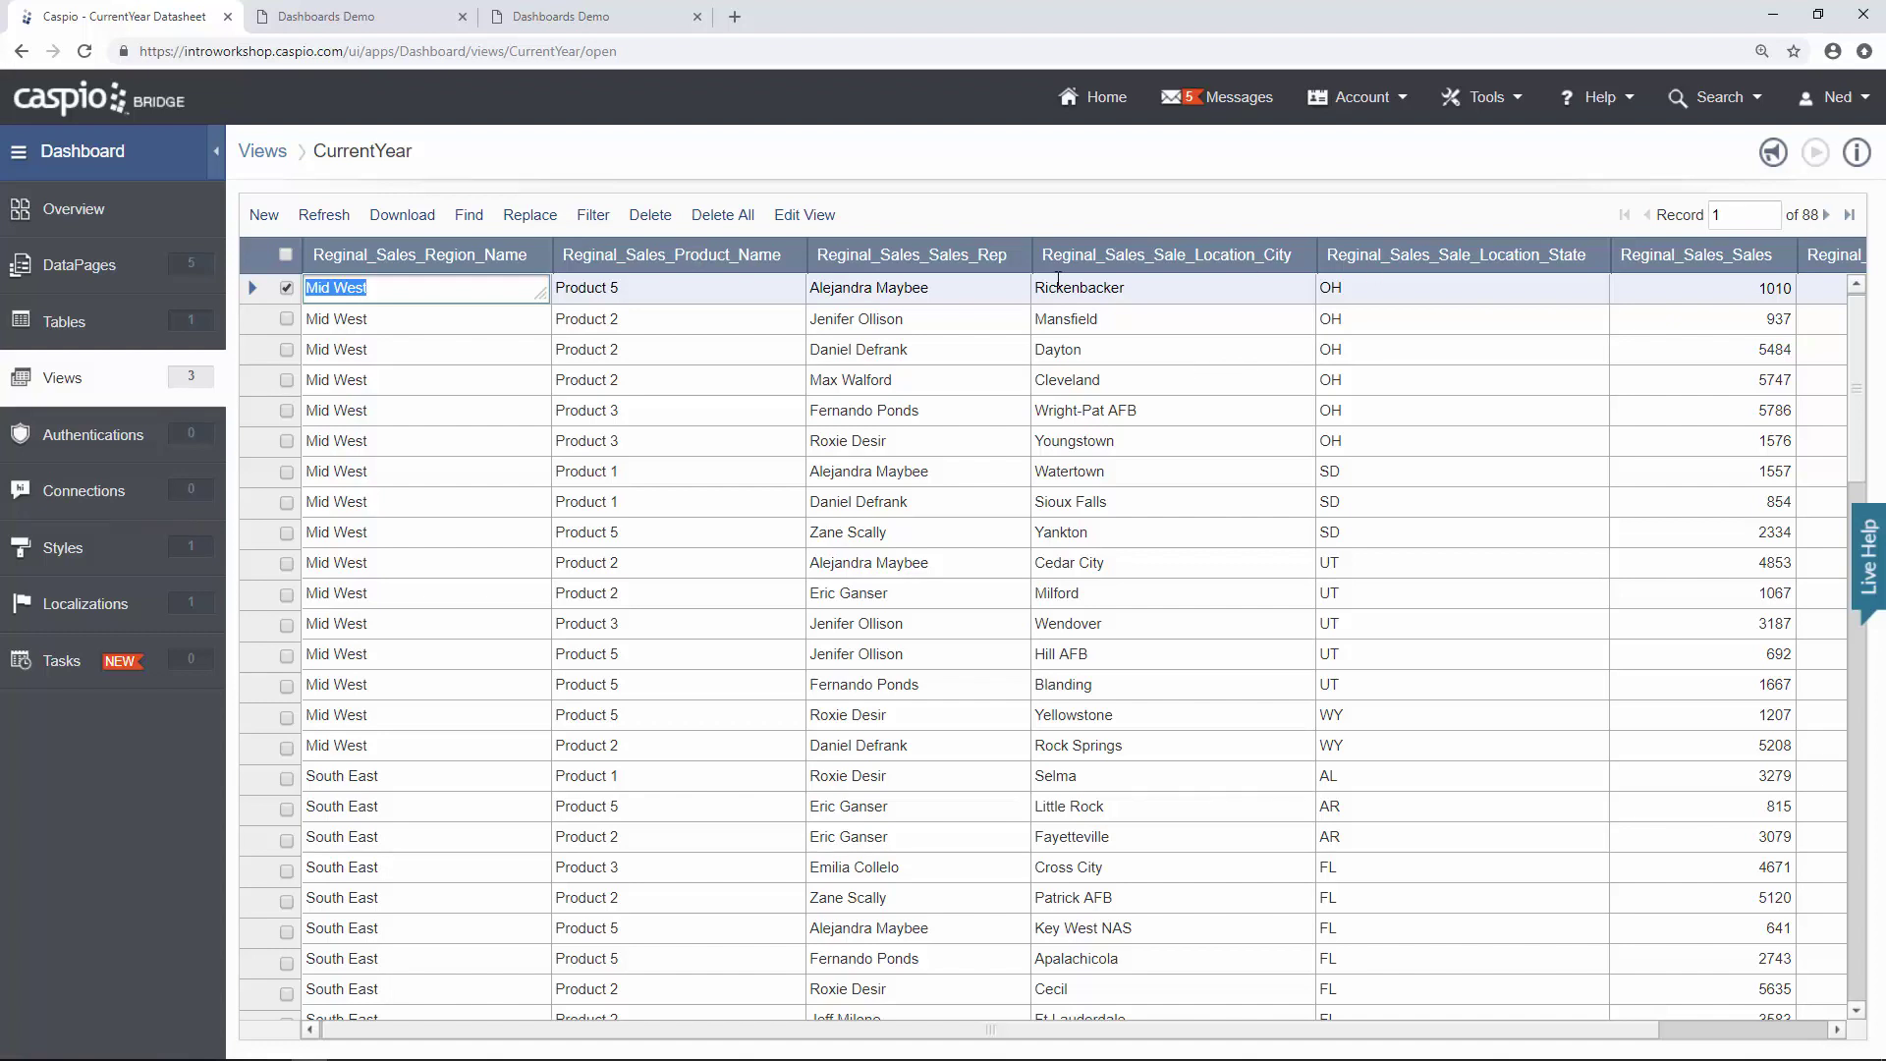
Start a new DataPage of the Details report type and continue to its data source settings.
left_click(137, 282)
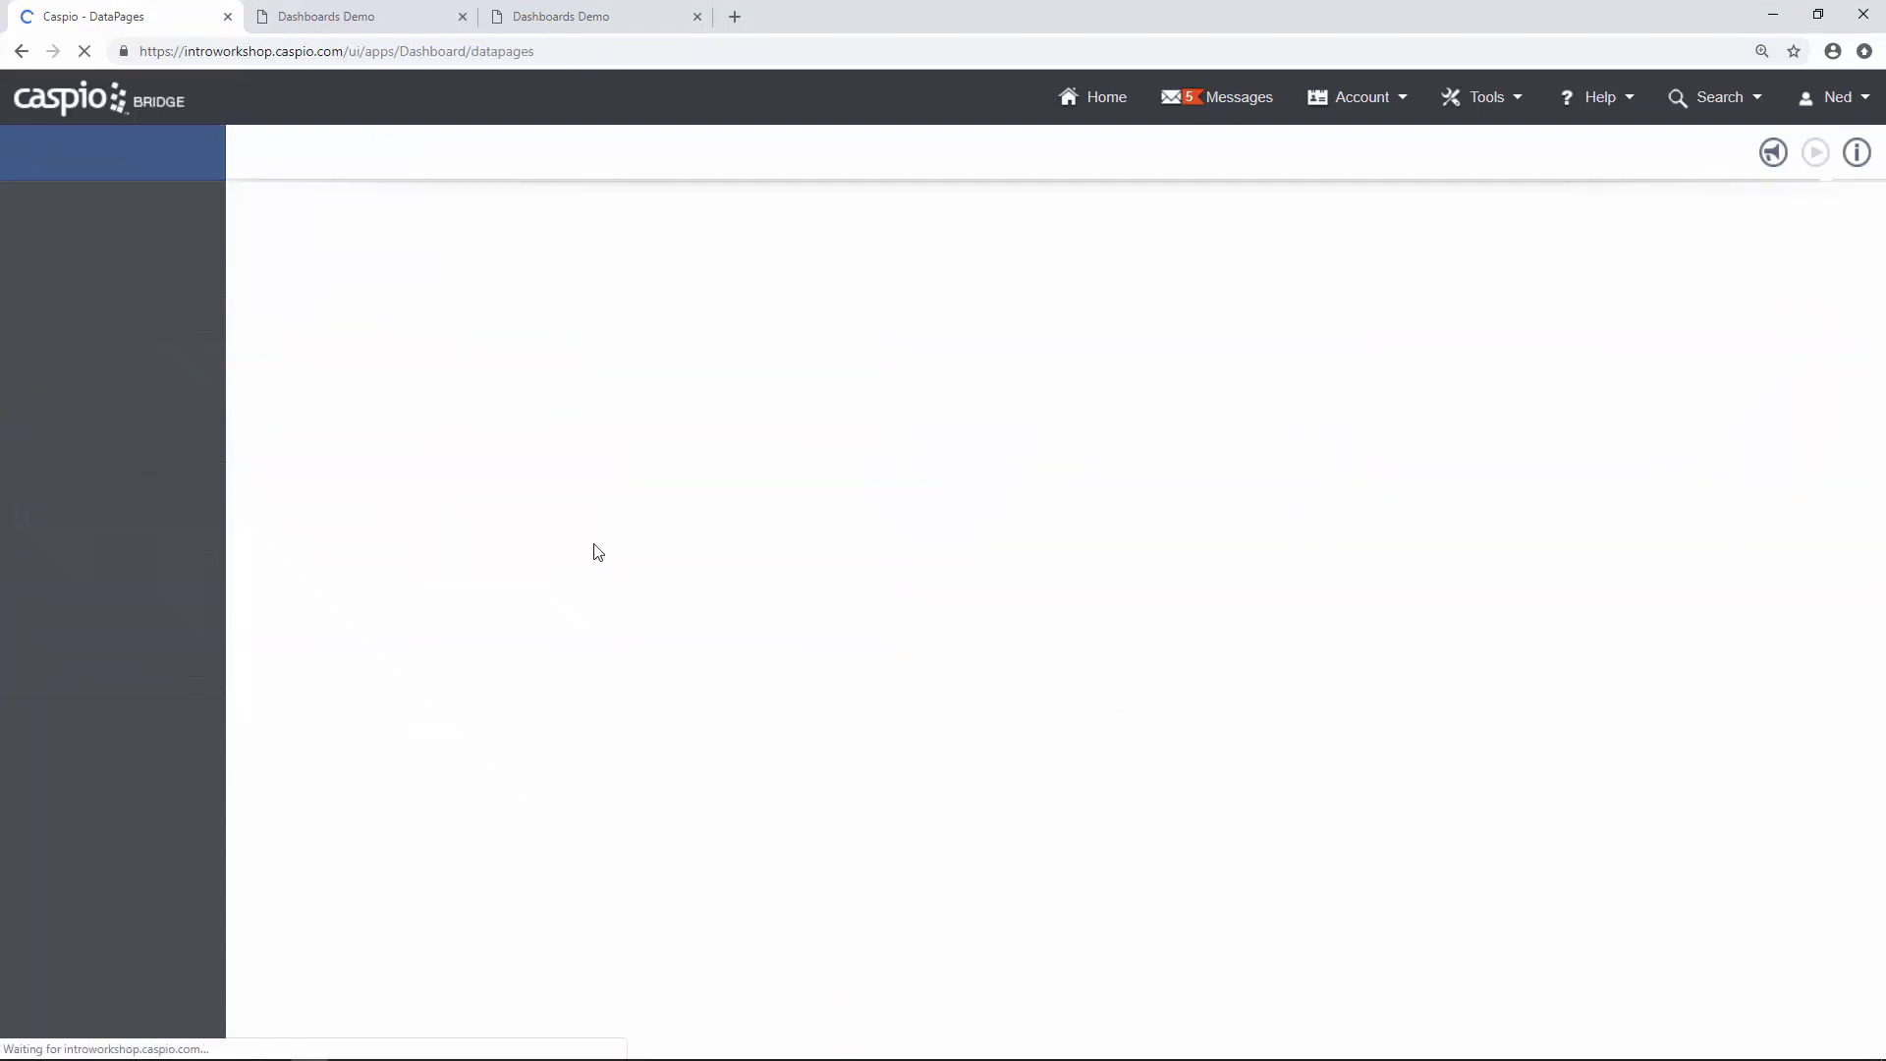
left_click(470, 159)
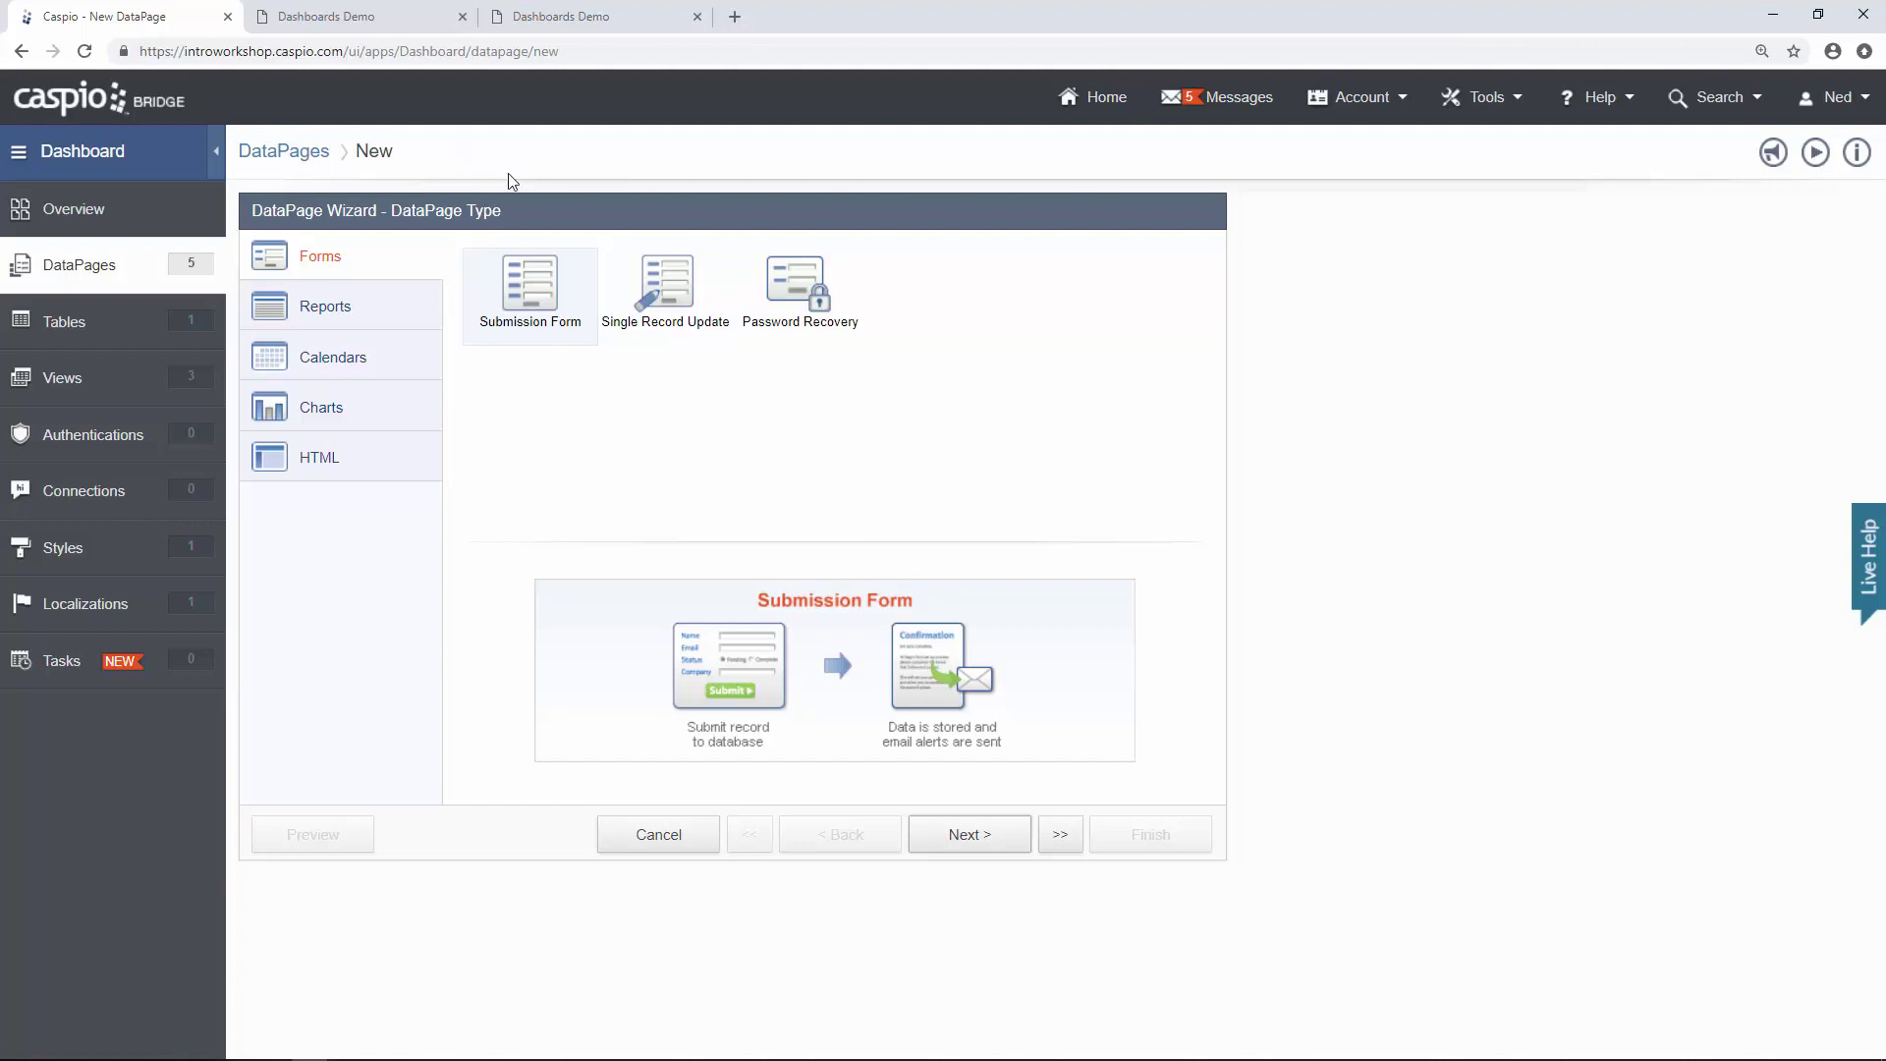
left_click(394, 319)
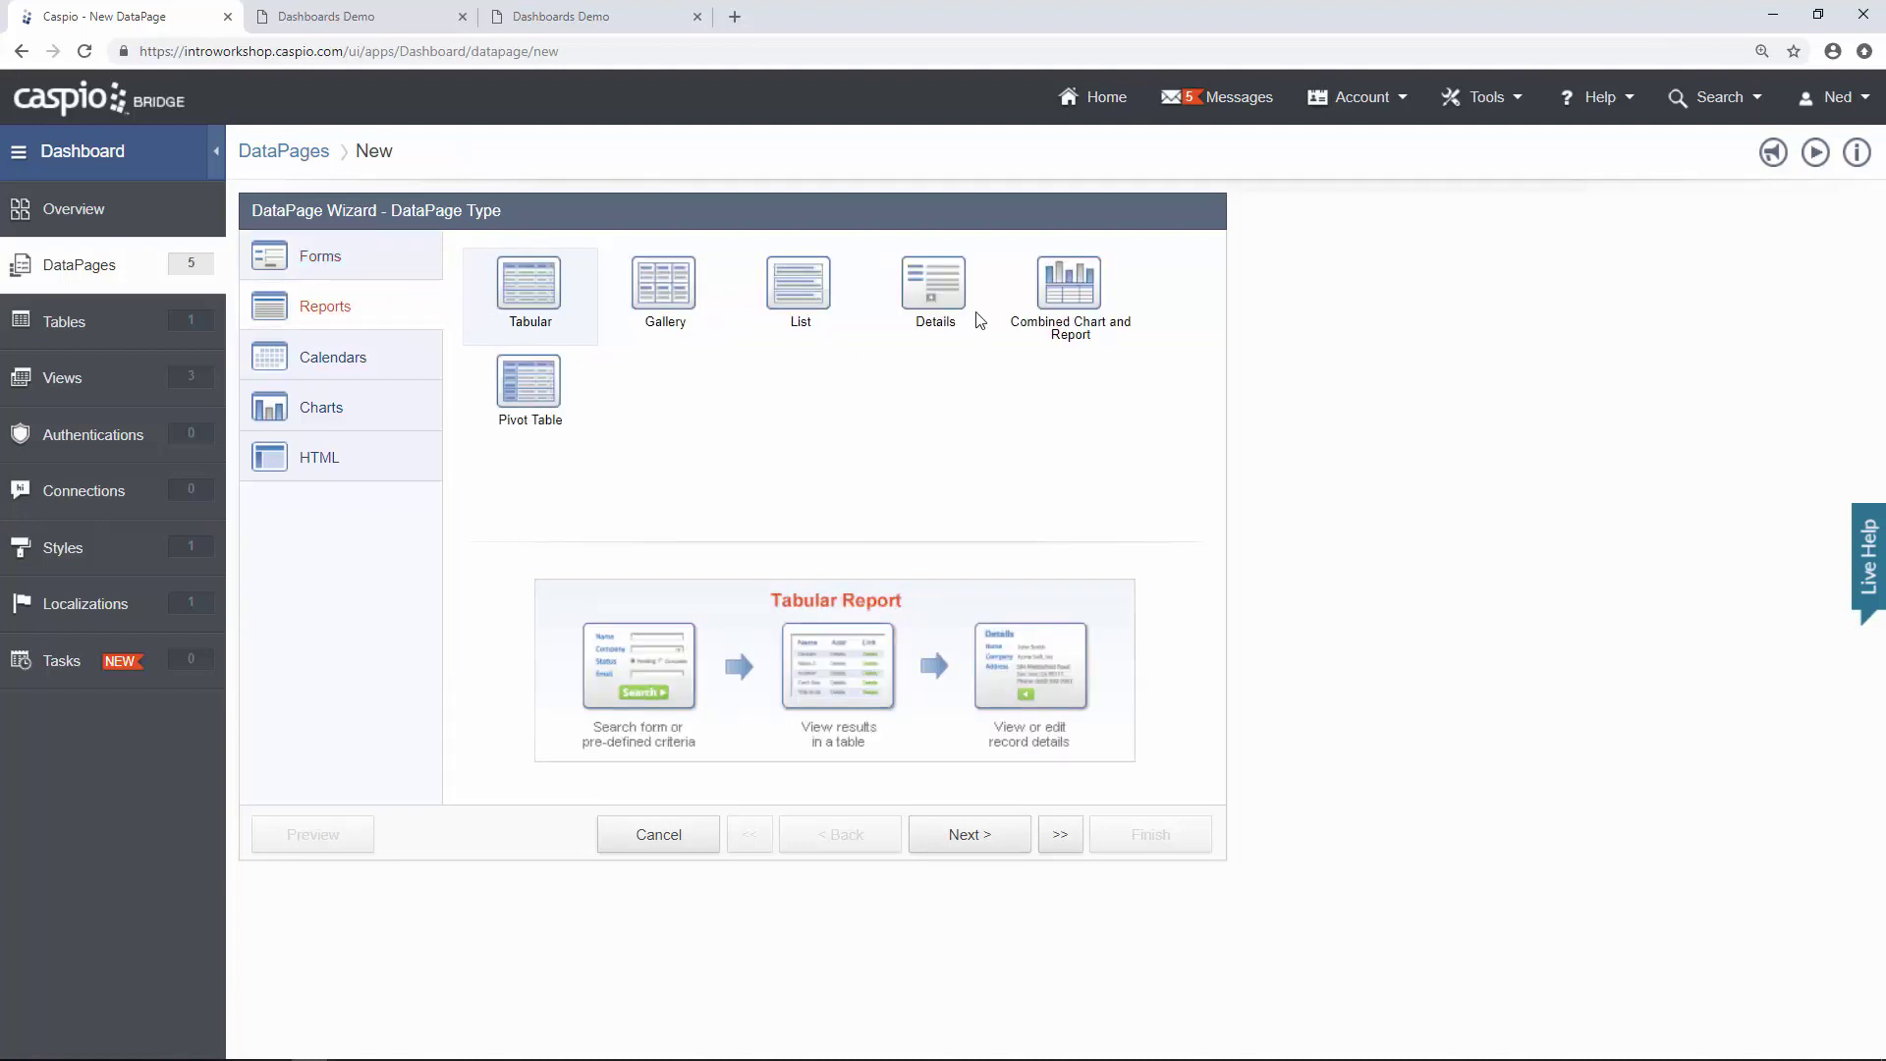
left_click(952, 300)
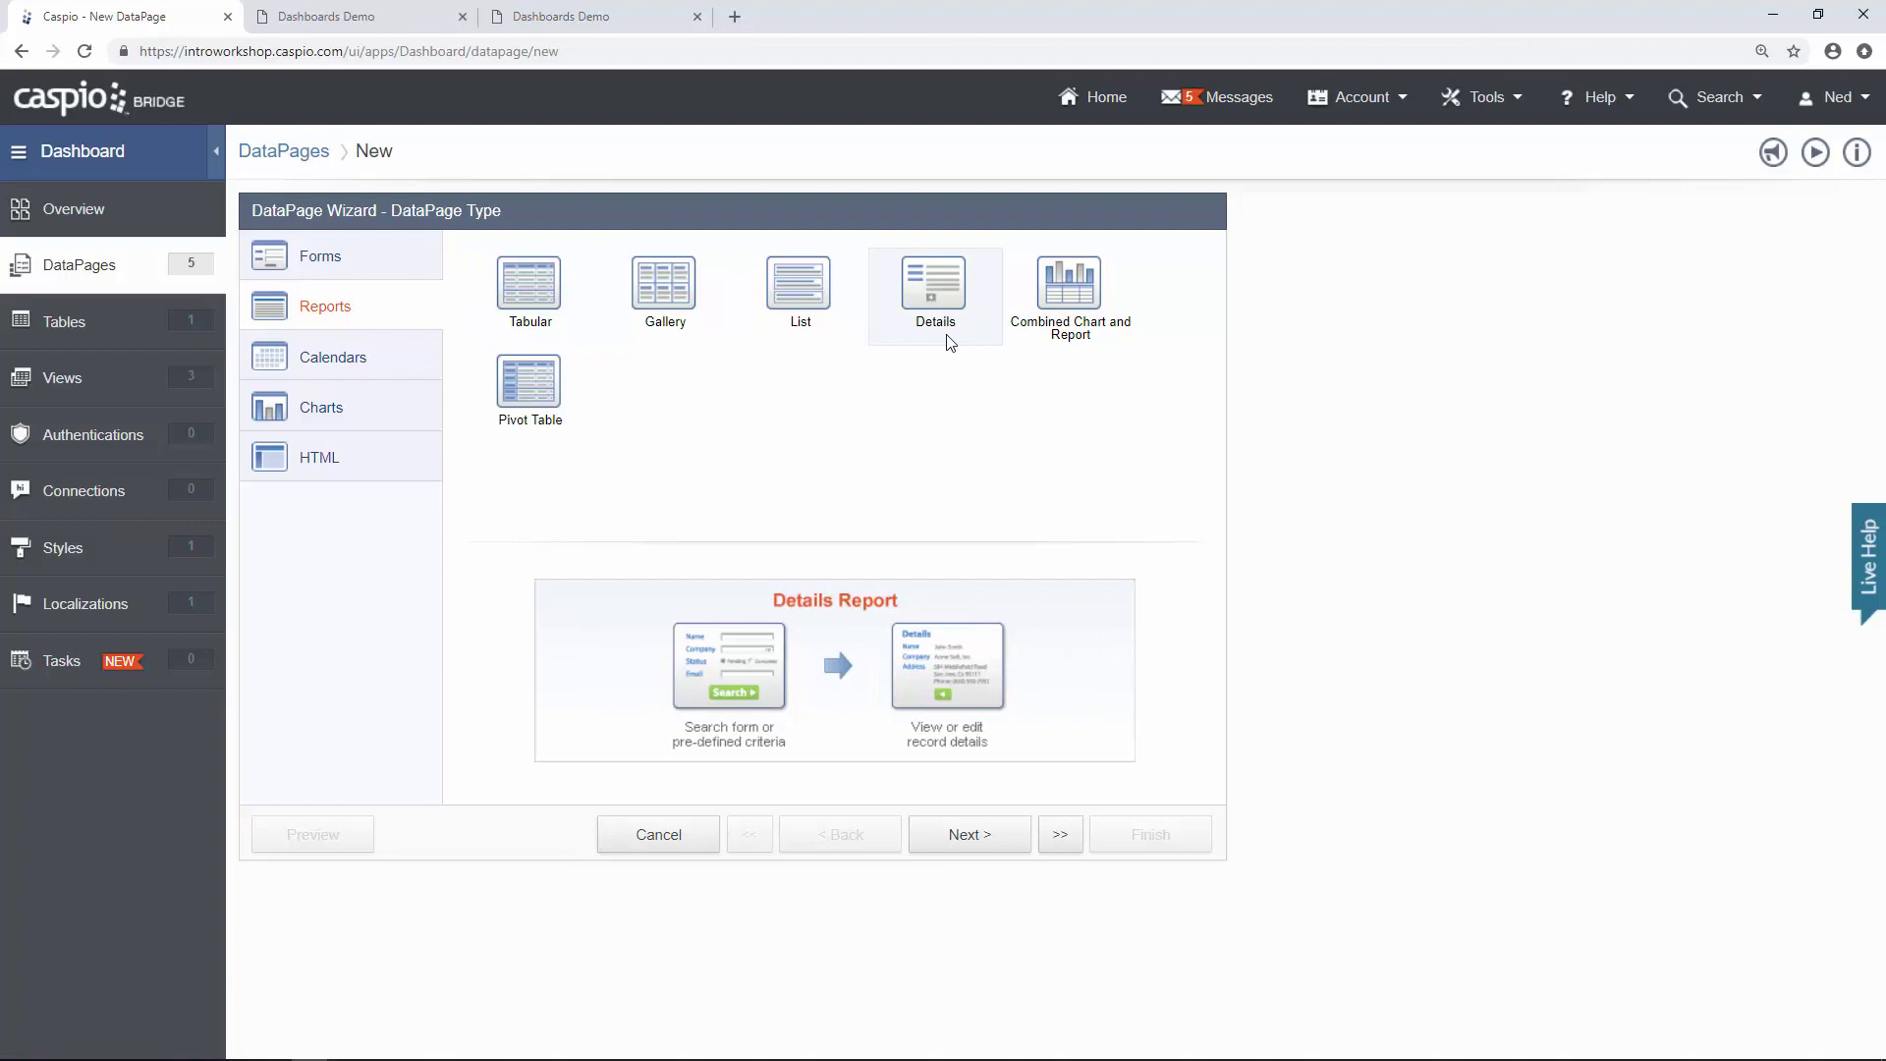
left_click(993, 843)
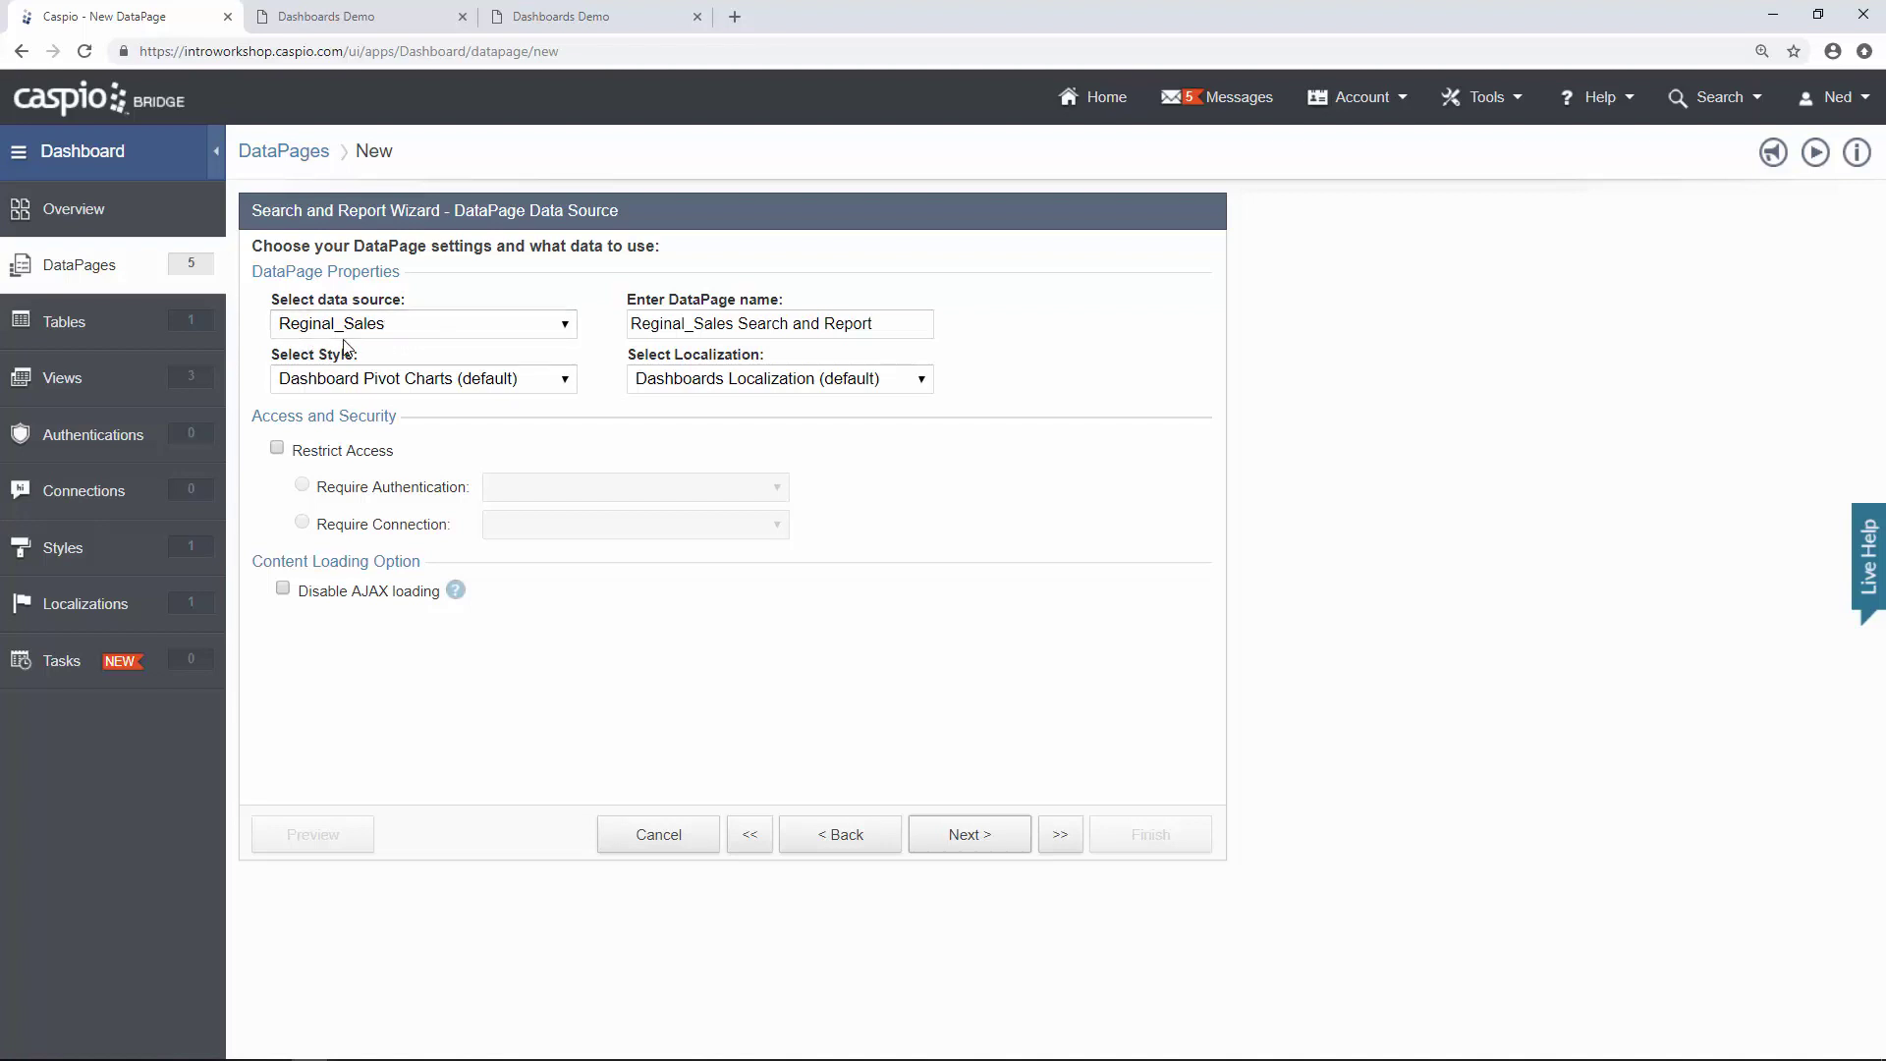
Name the DataPage Dashboard Numbers and set its style to Dashboard Totals.
left_click_drag(868, 323, 547, 323)
type("DaHS")
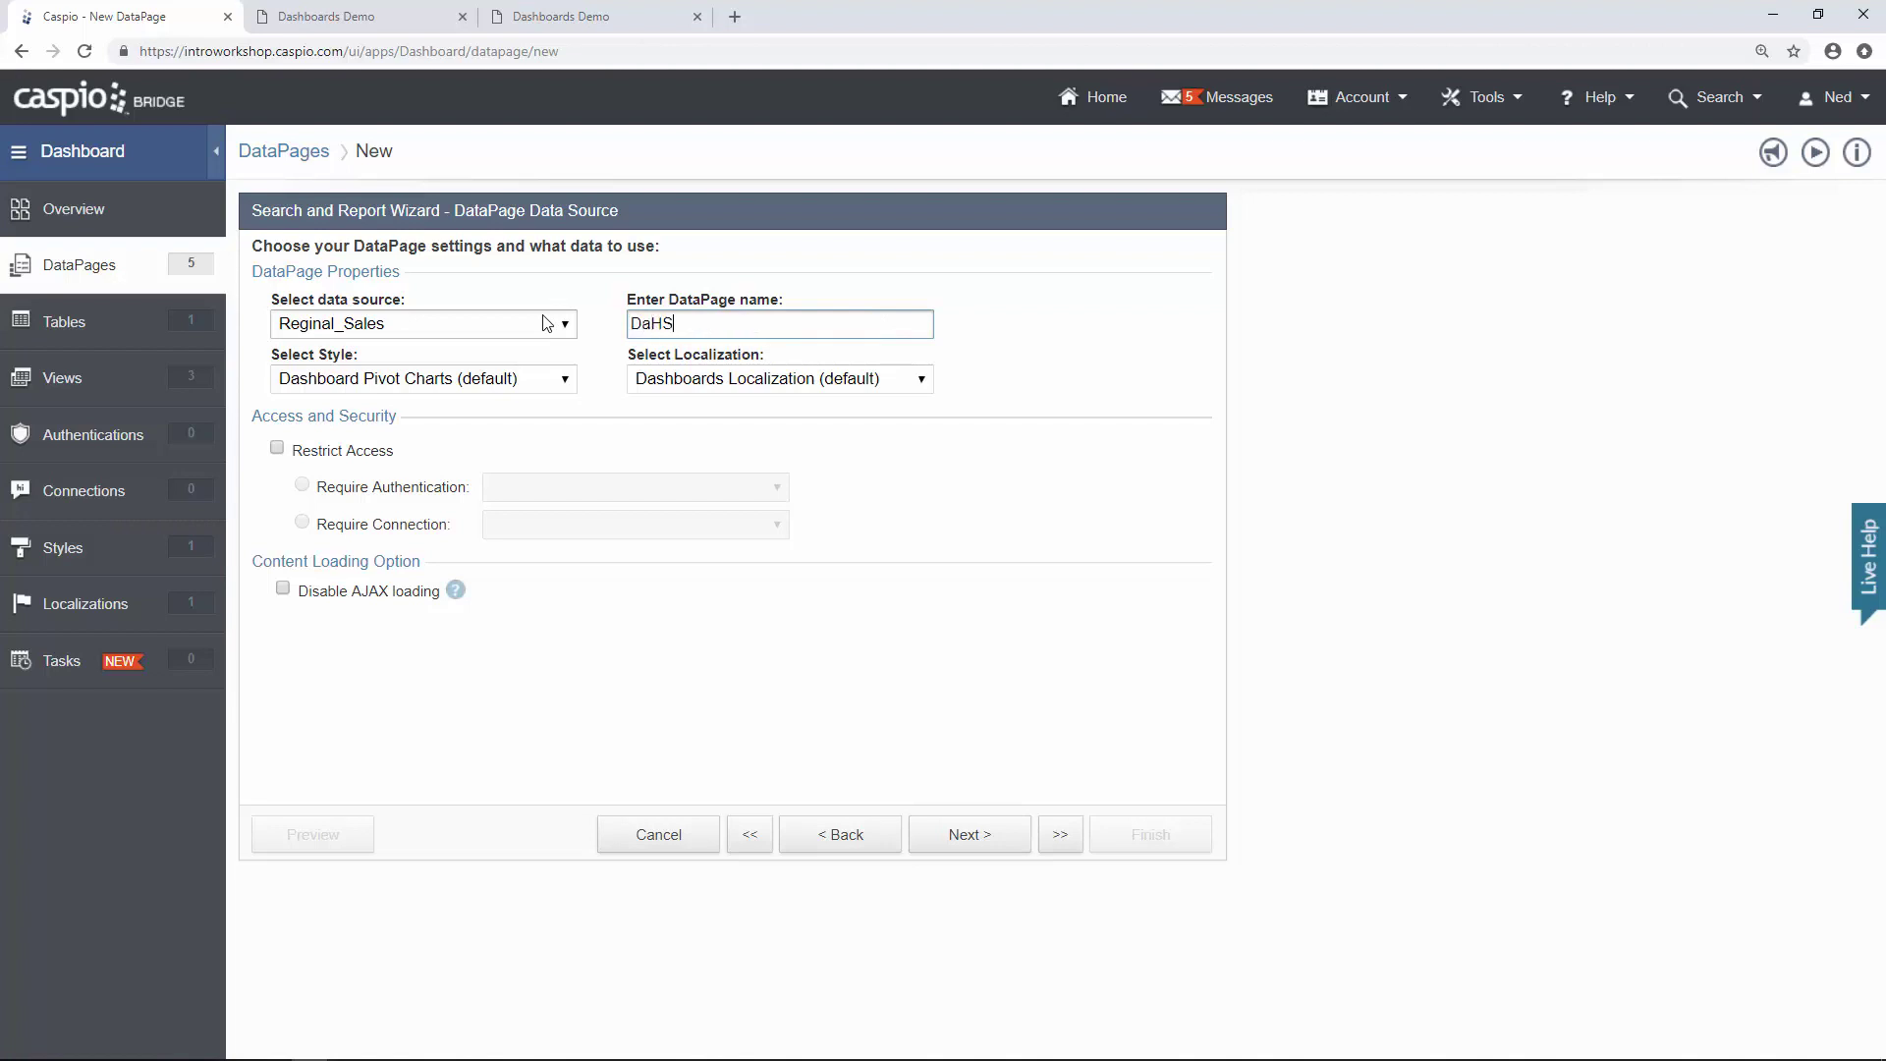
key("BackSpace")
type("shboard Numbers")
left_click(518, 380)
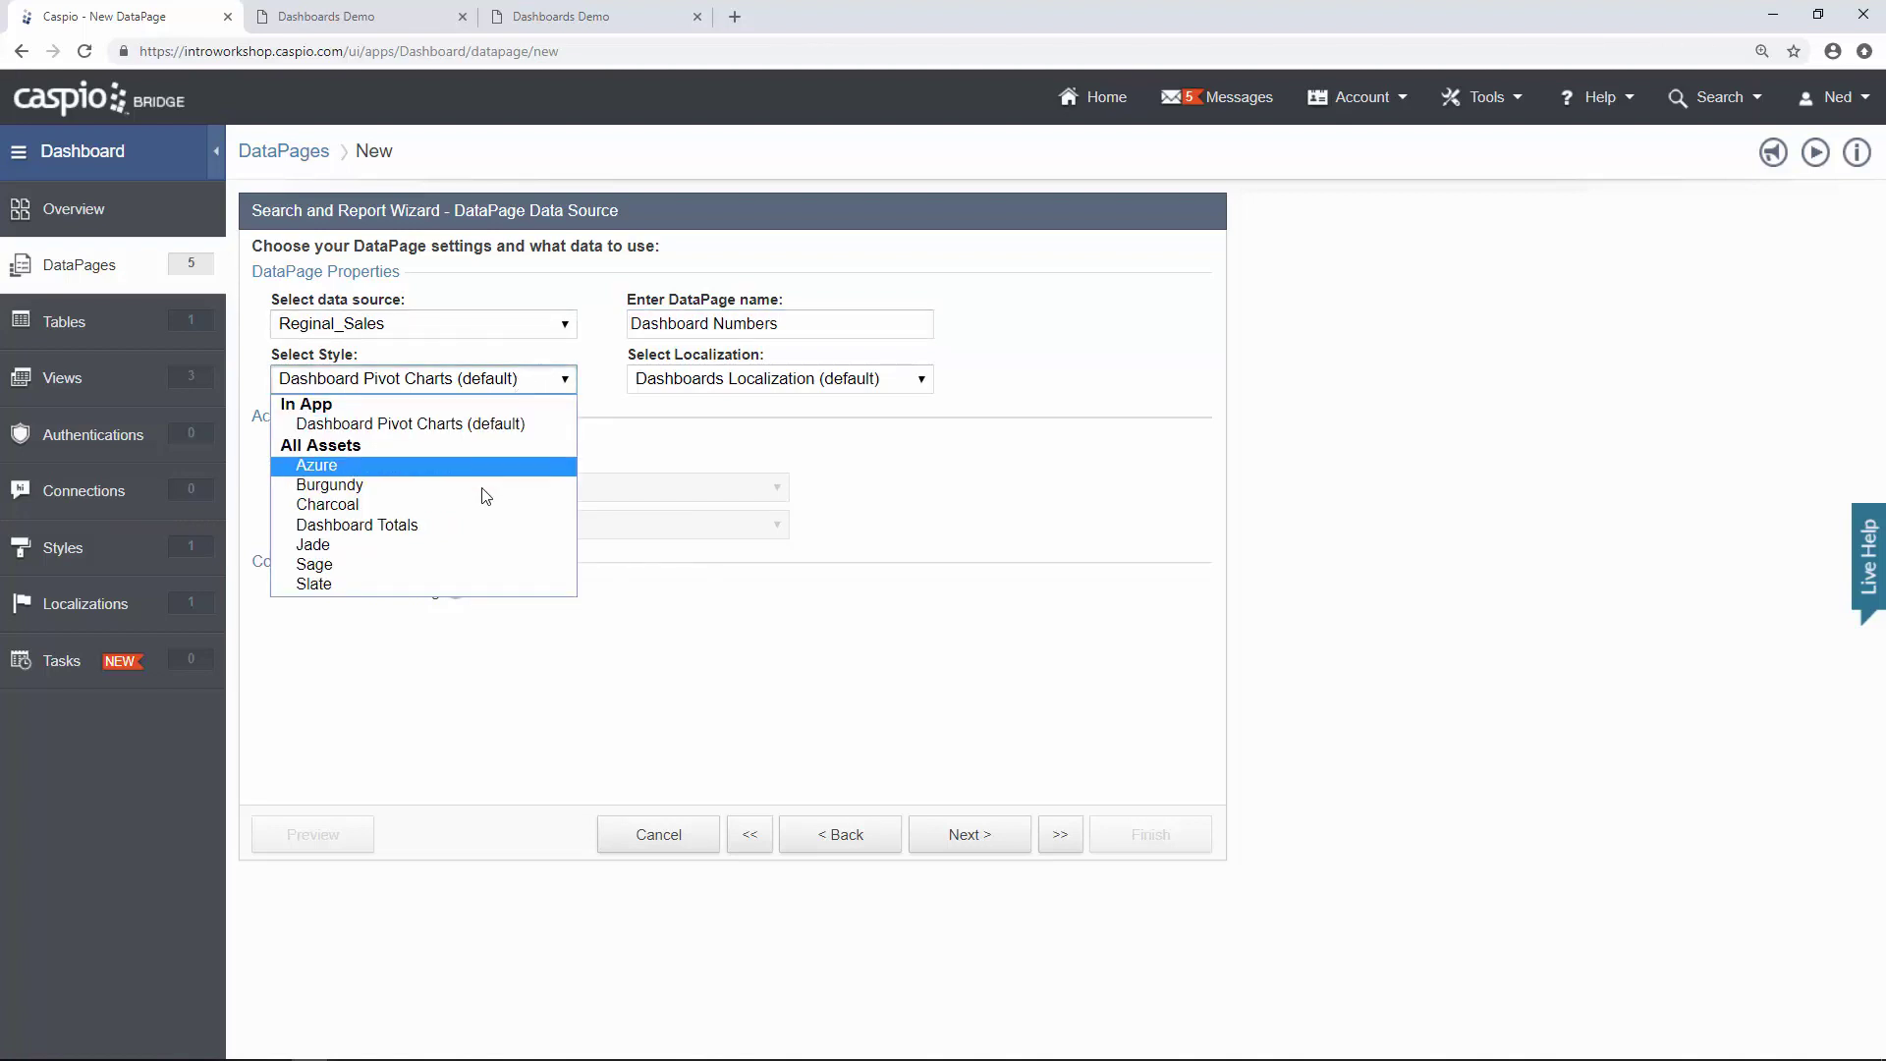
left_click(447, 526)
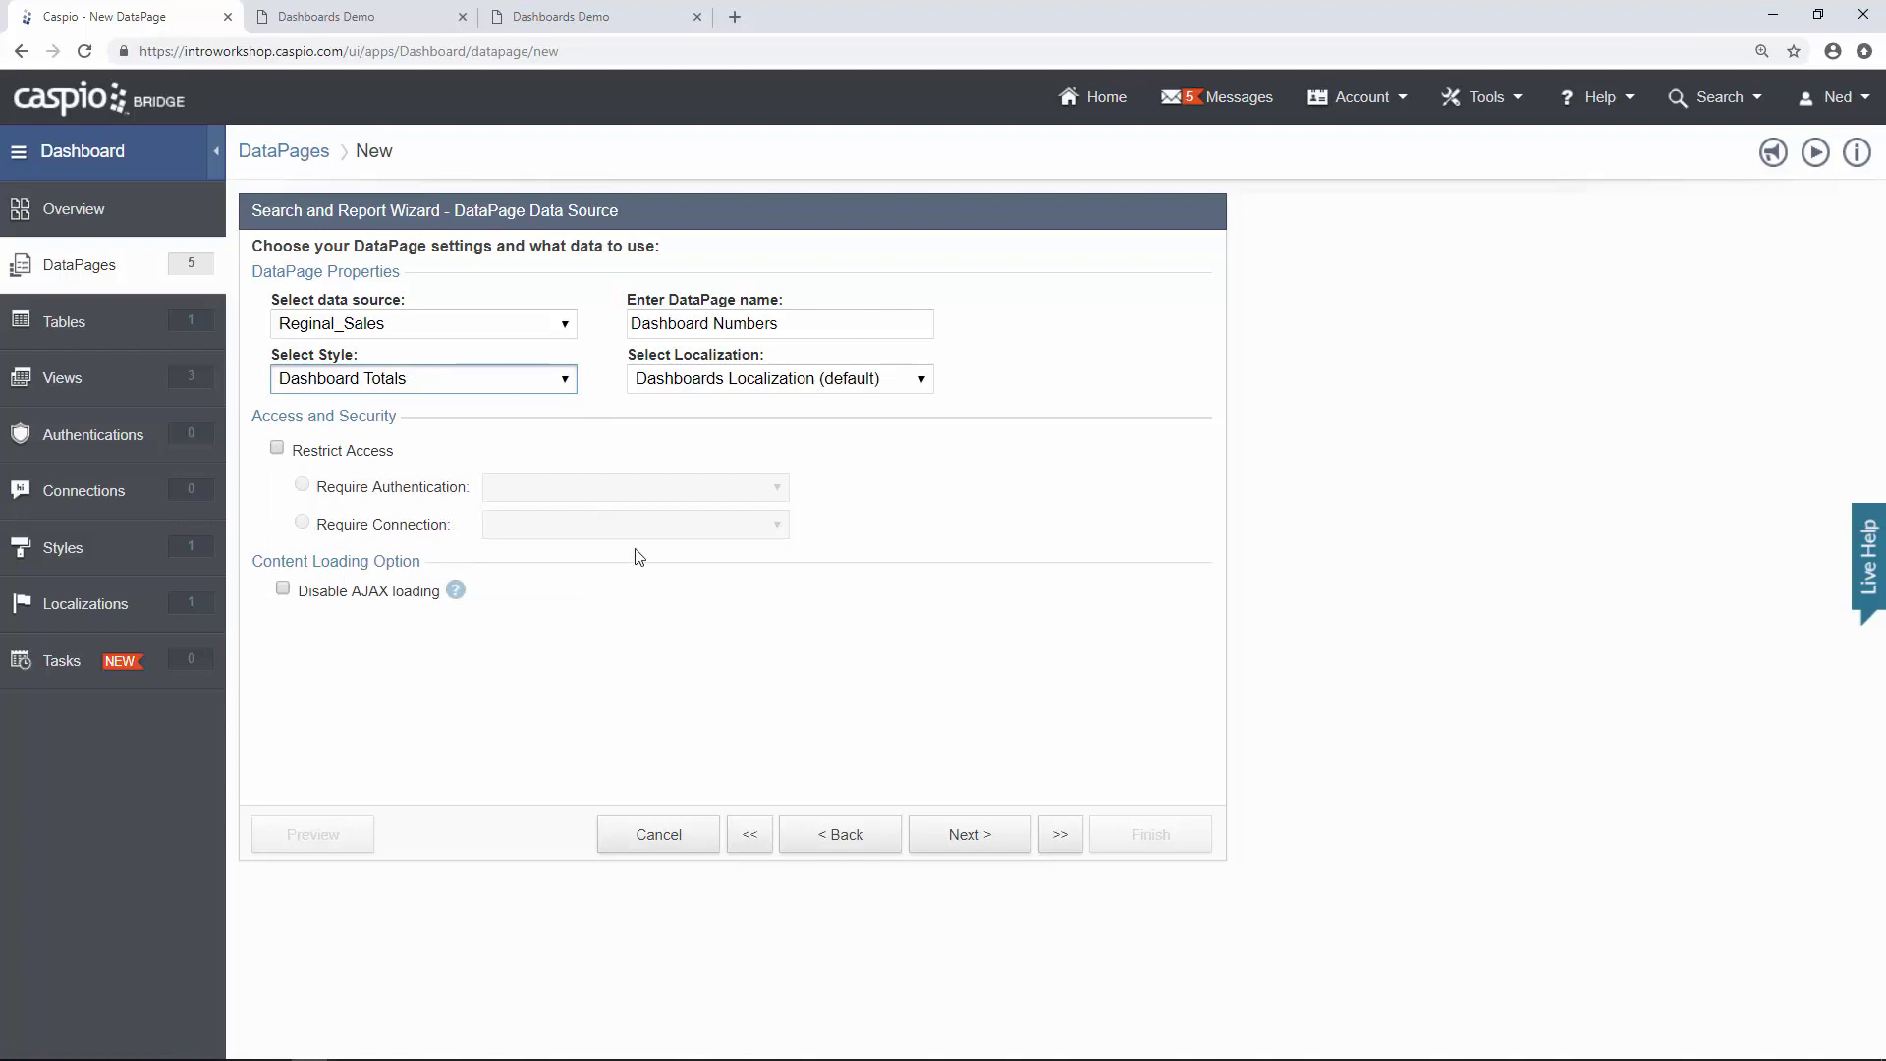
Choose filtering by pre-defined criteria without any filtering fields and add only Region_Name to the details page.
left_click(964, 832)
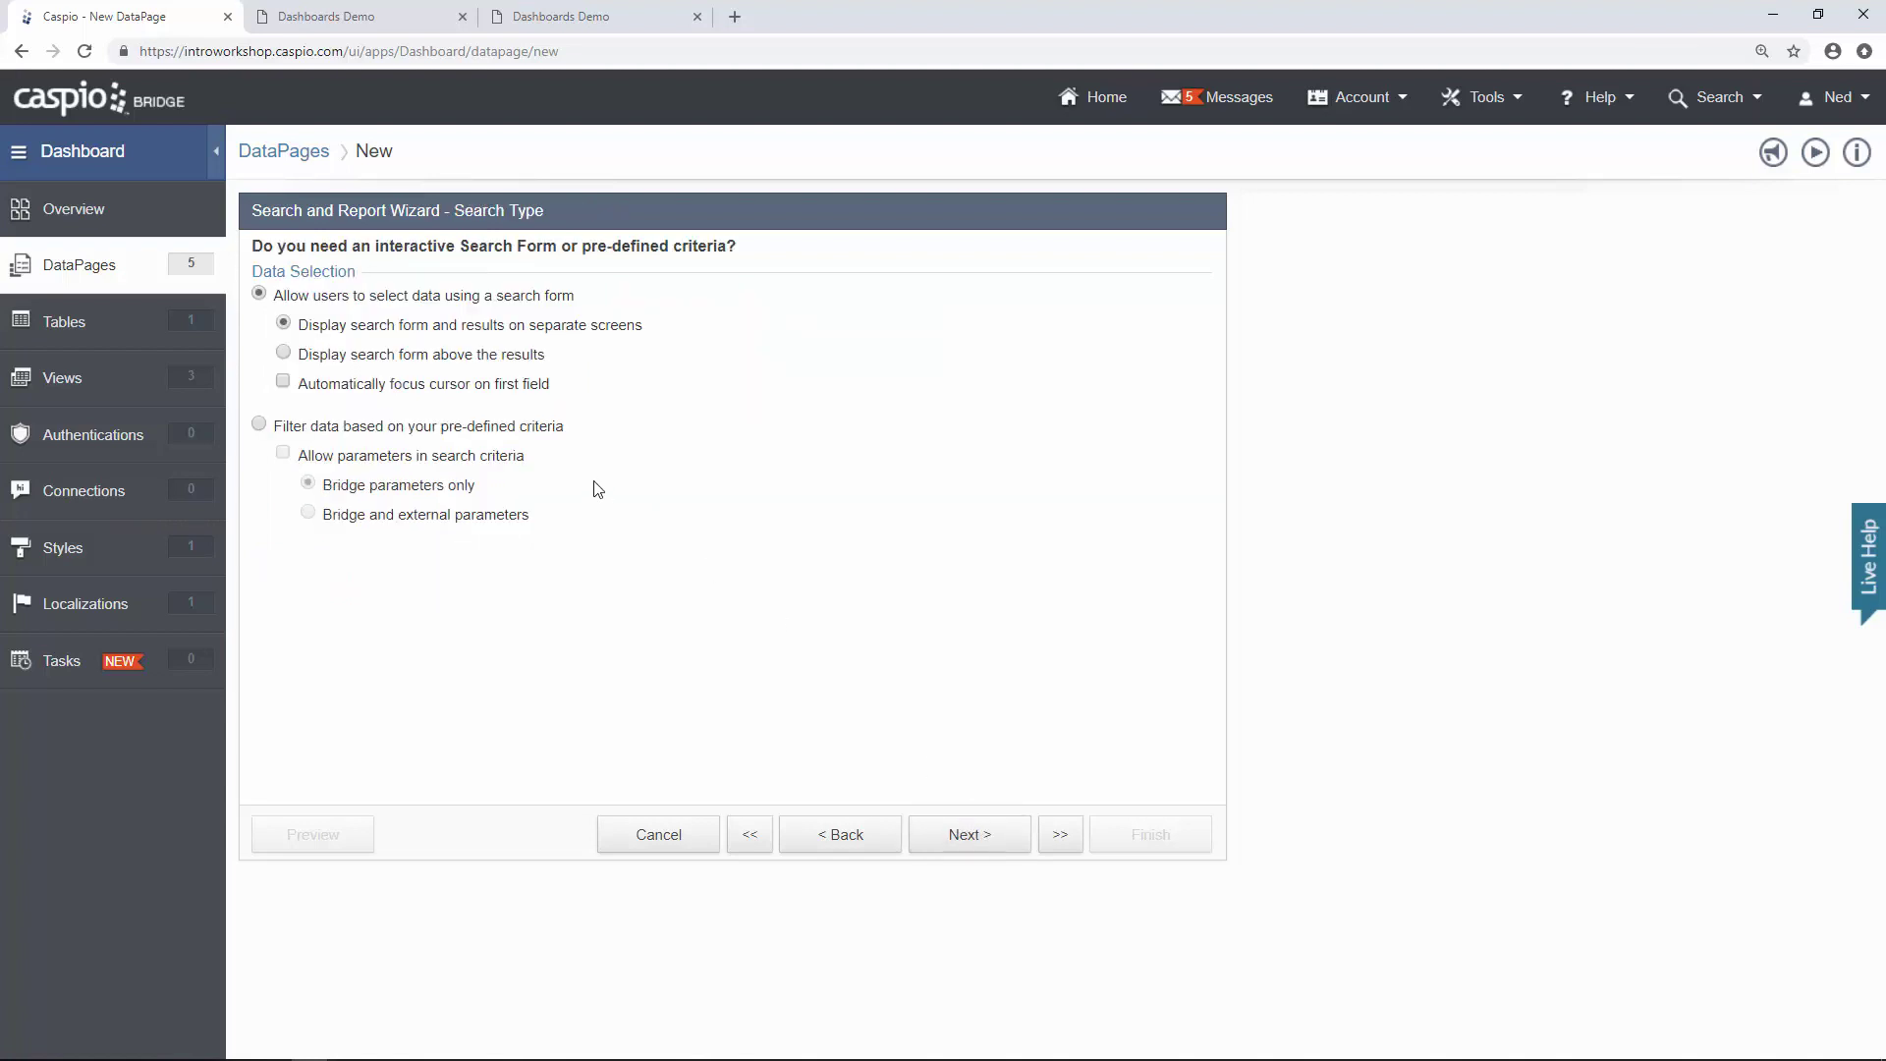
left_click(535, 426)
left_click(987, 845)
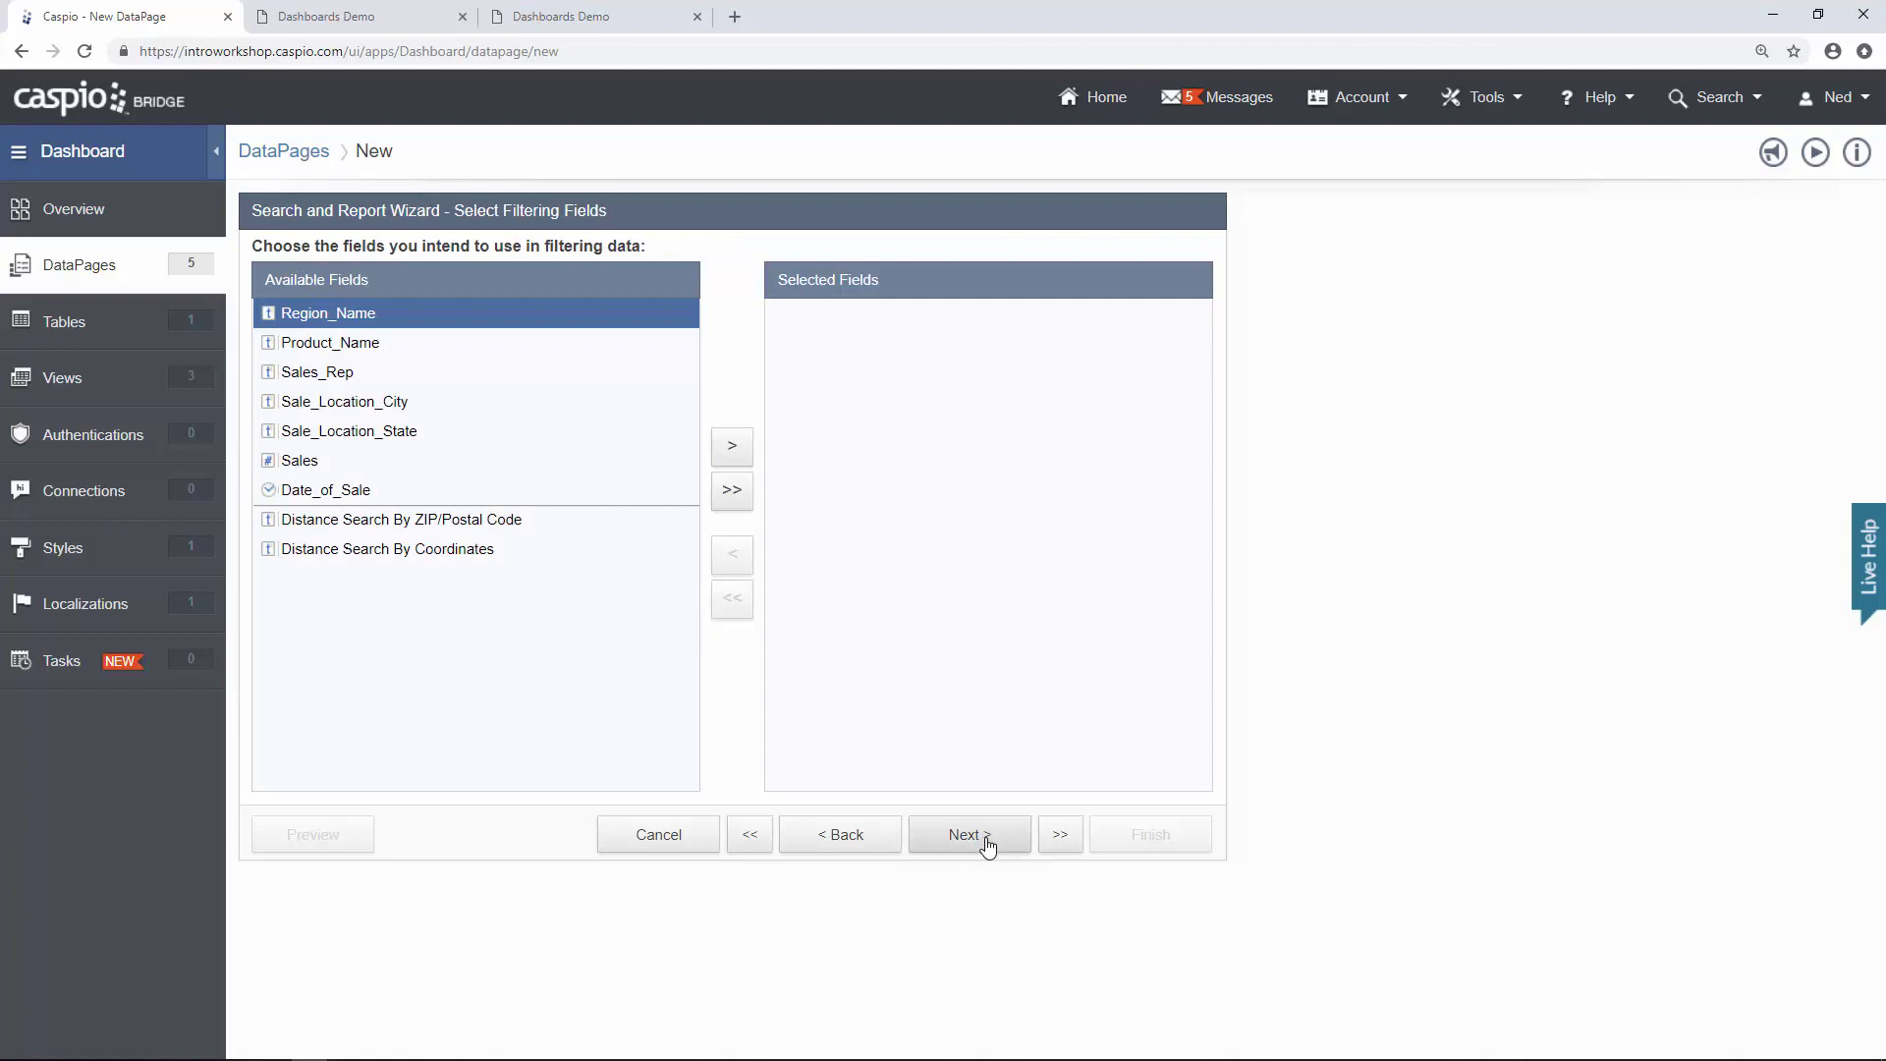
left_click(987, 845)
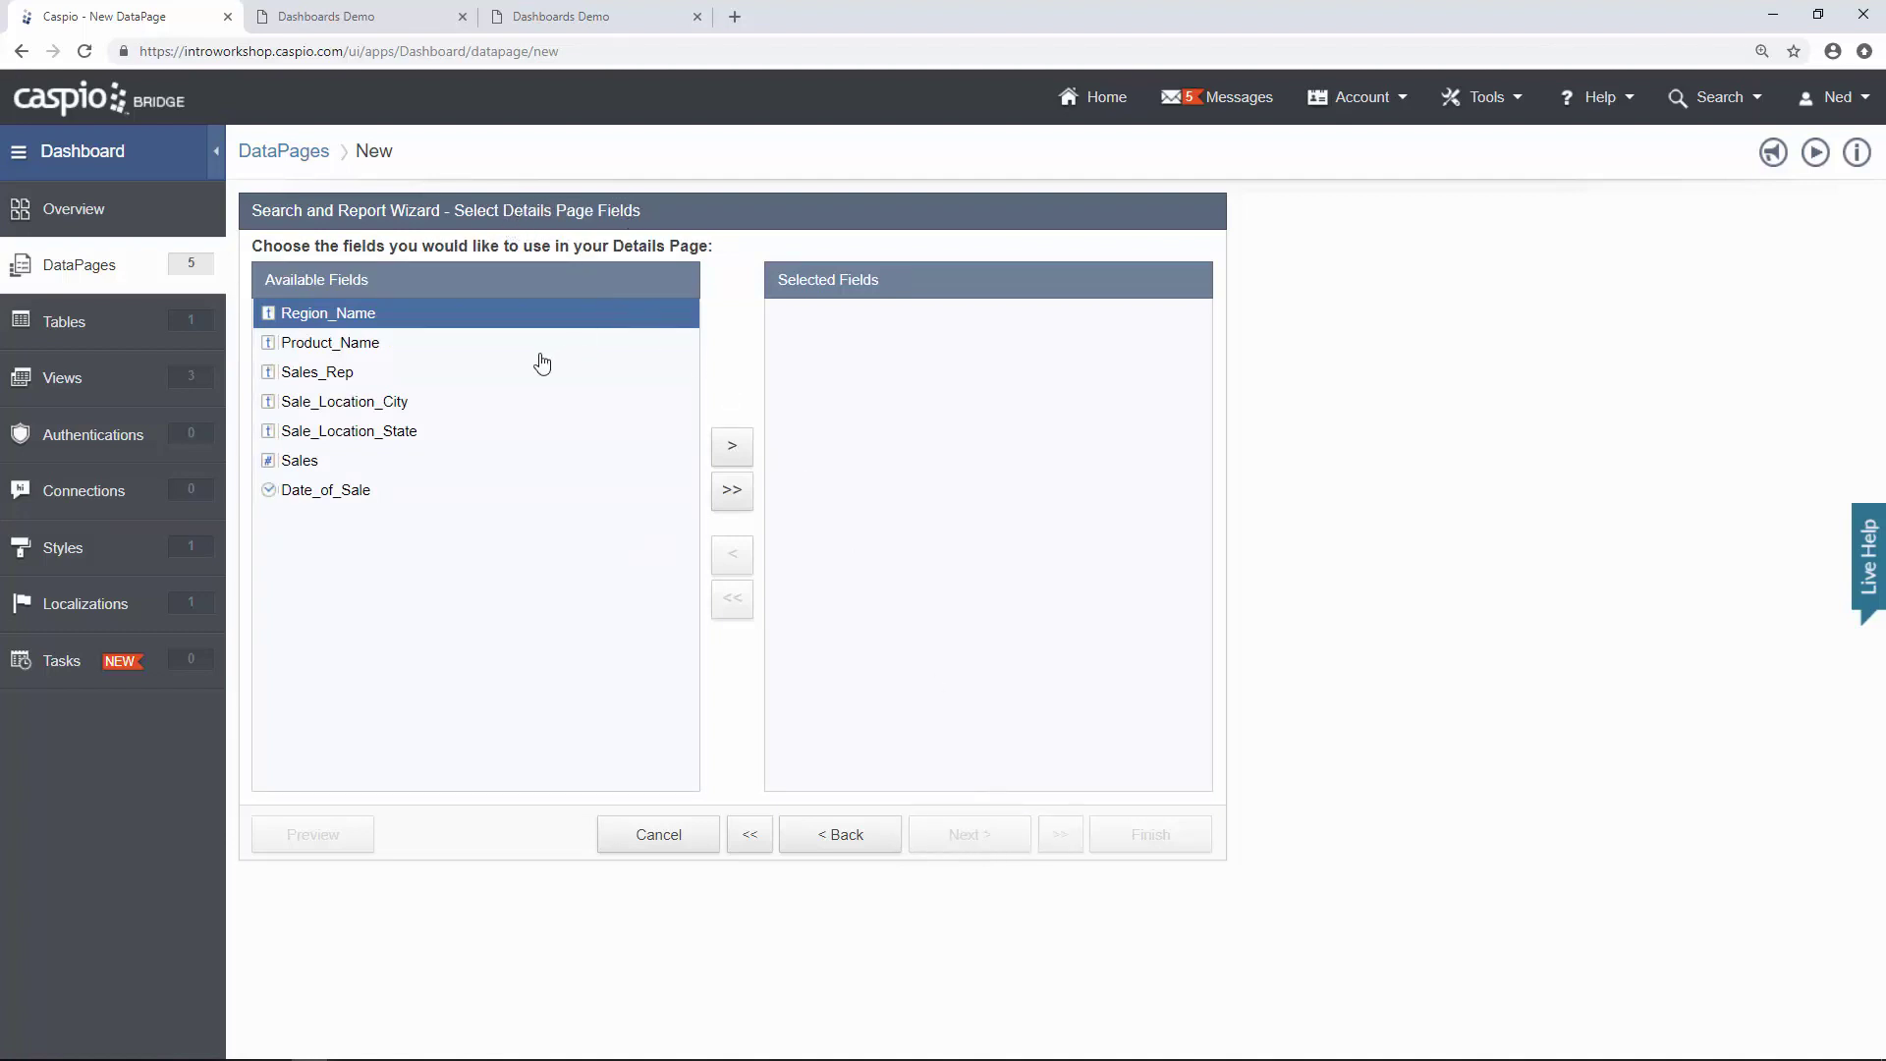
left_click(729, 448)
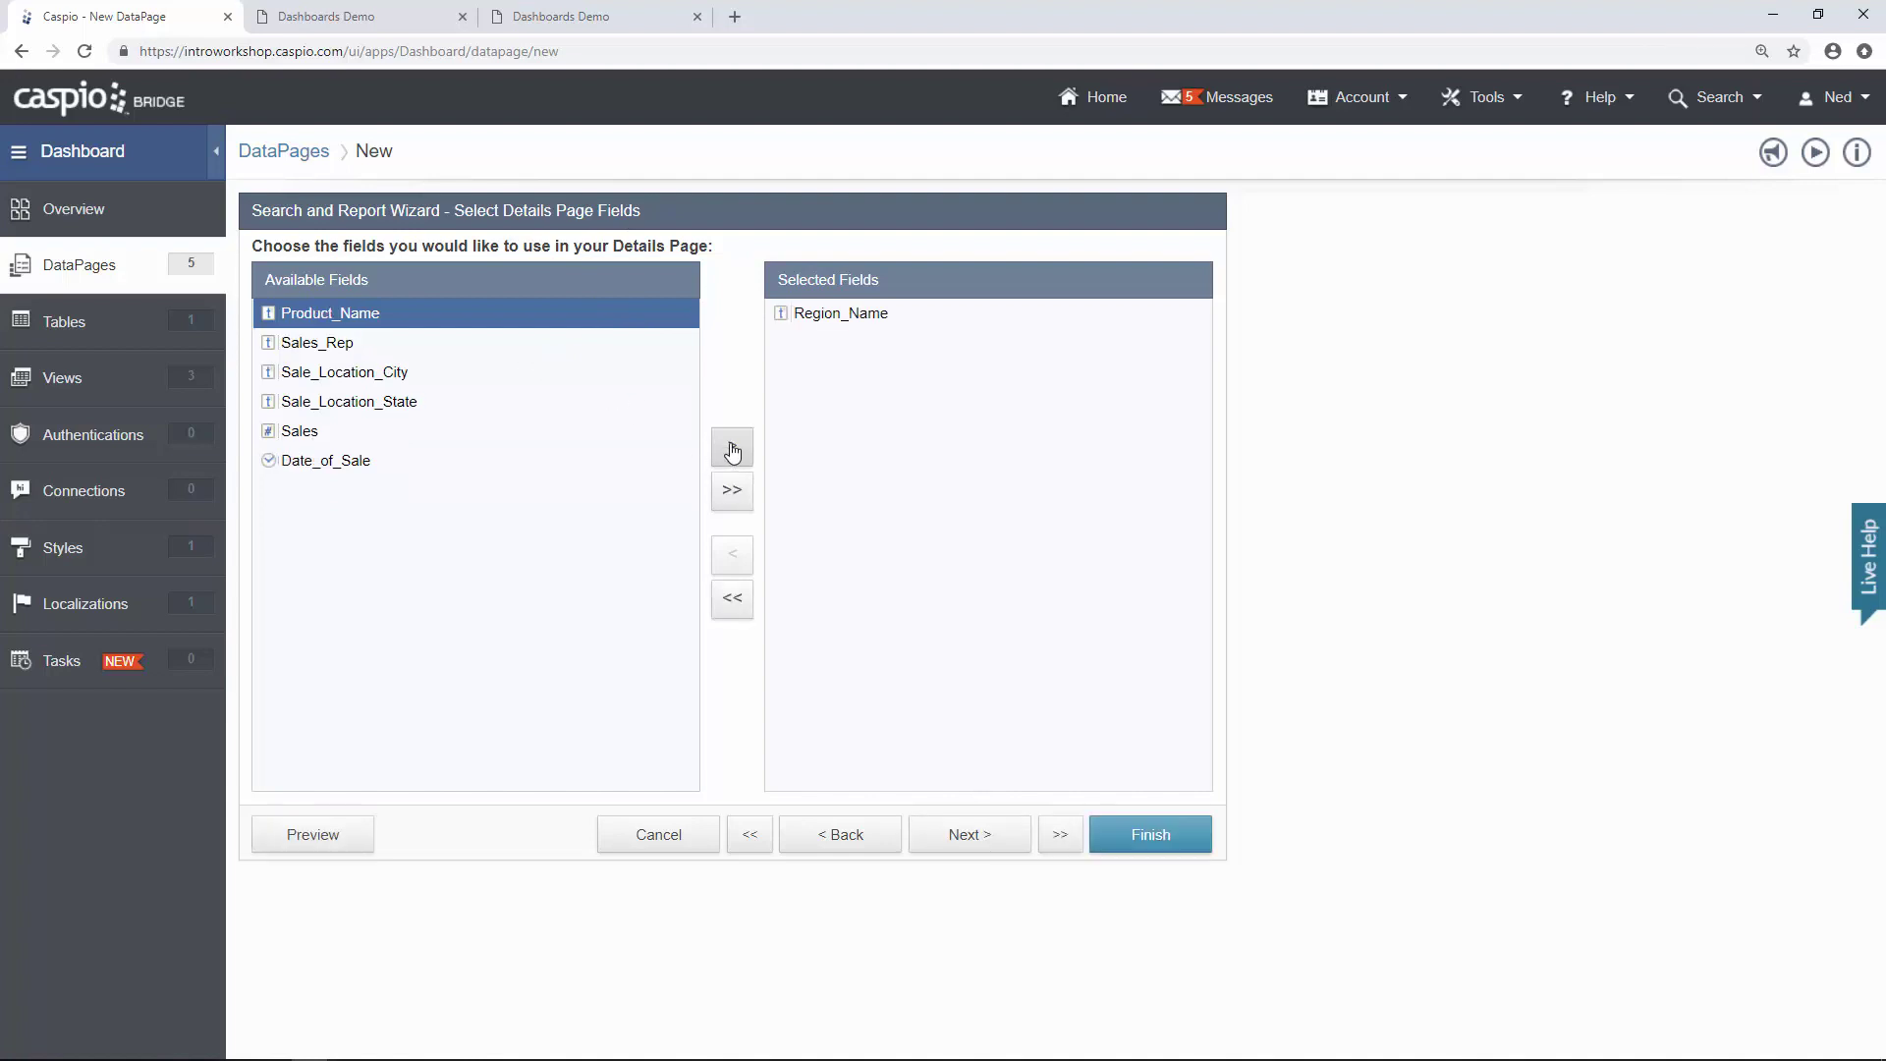
left_click(989, 843)
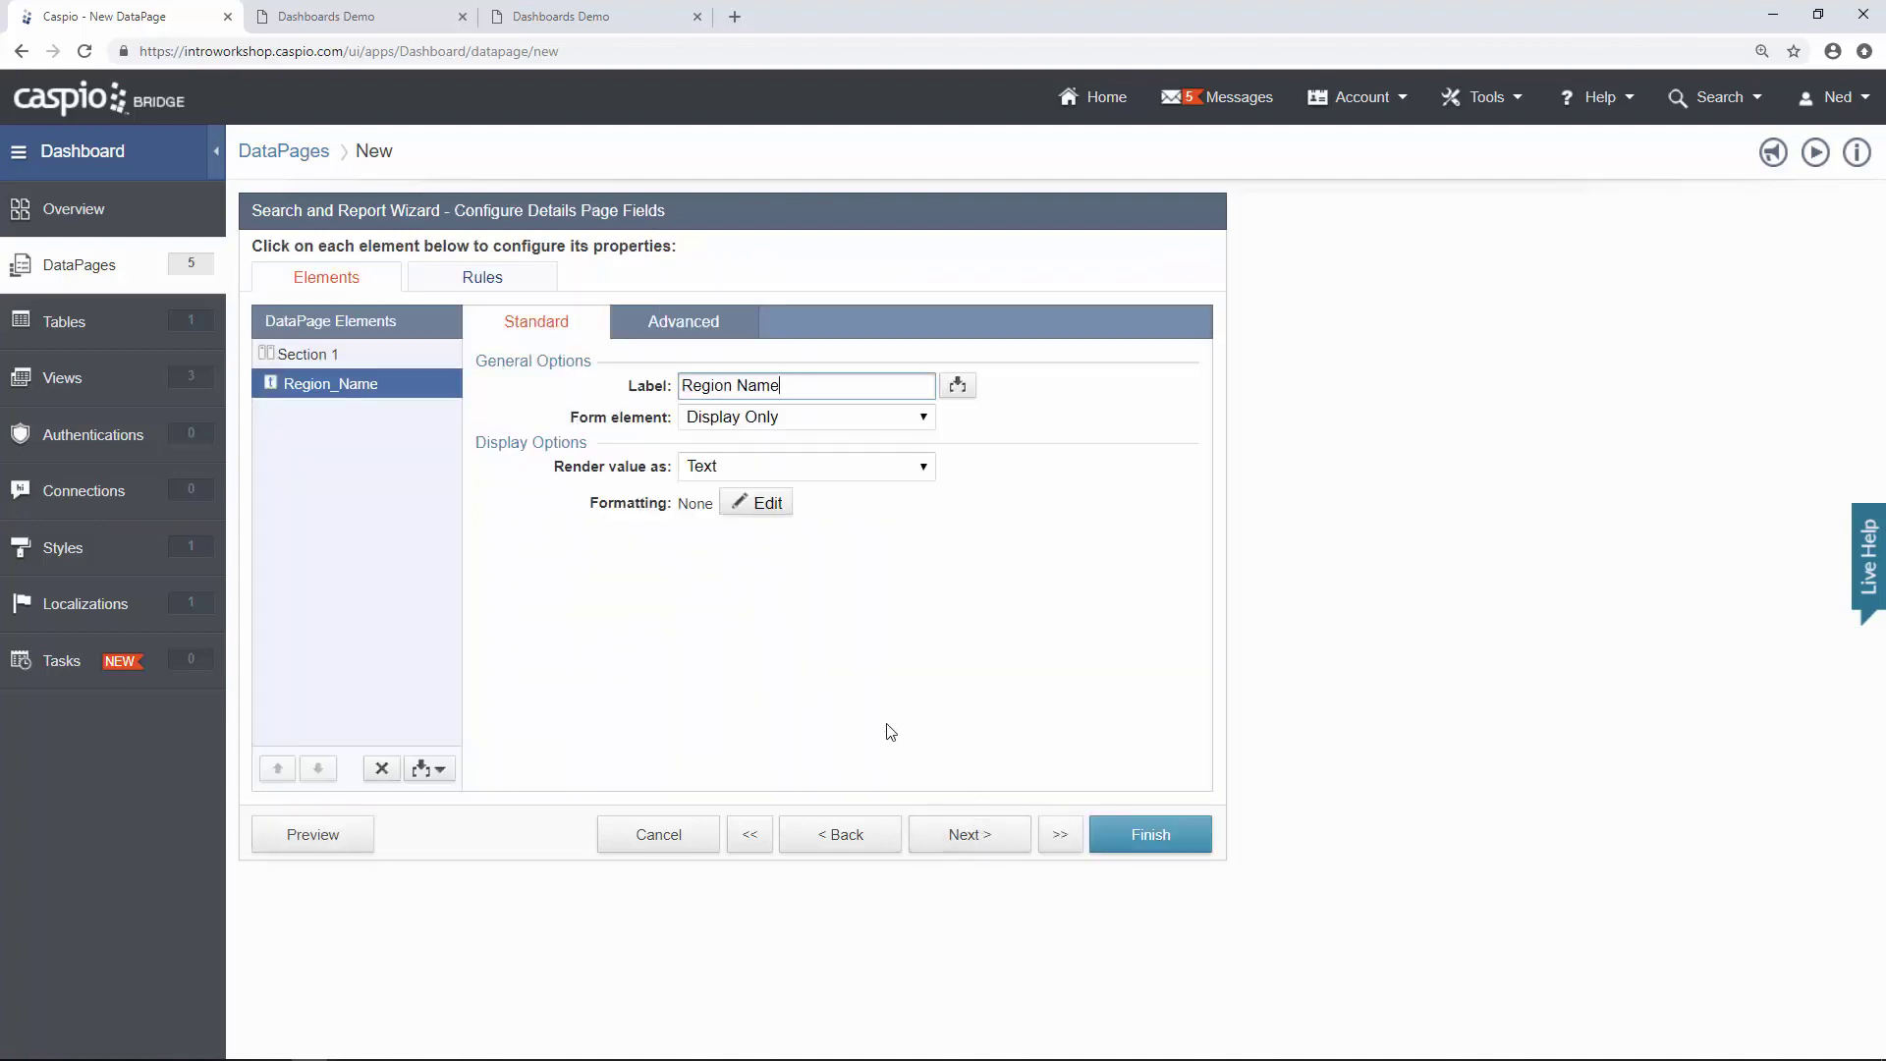
Insert an HTML block above Region_Name and disable its HTML editor so it accepts plain source code.
left_click(438, 774)
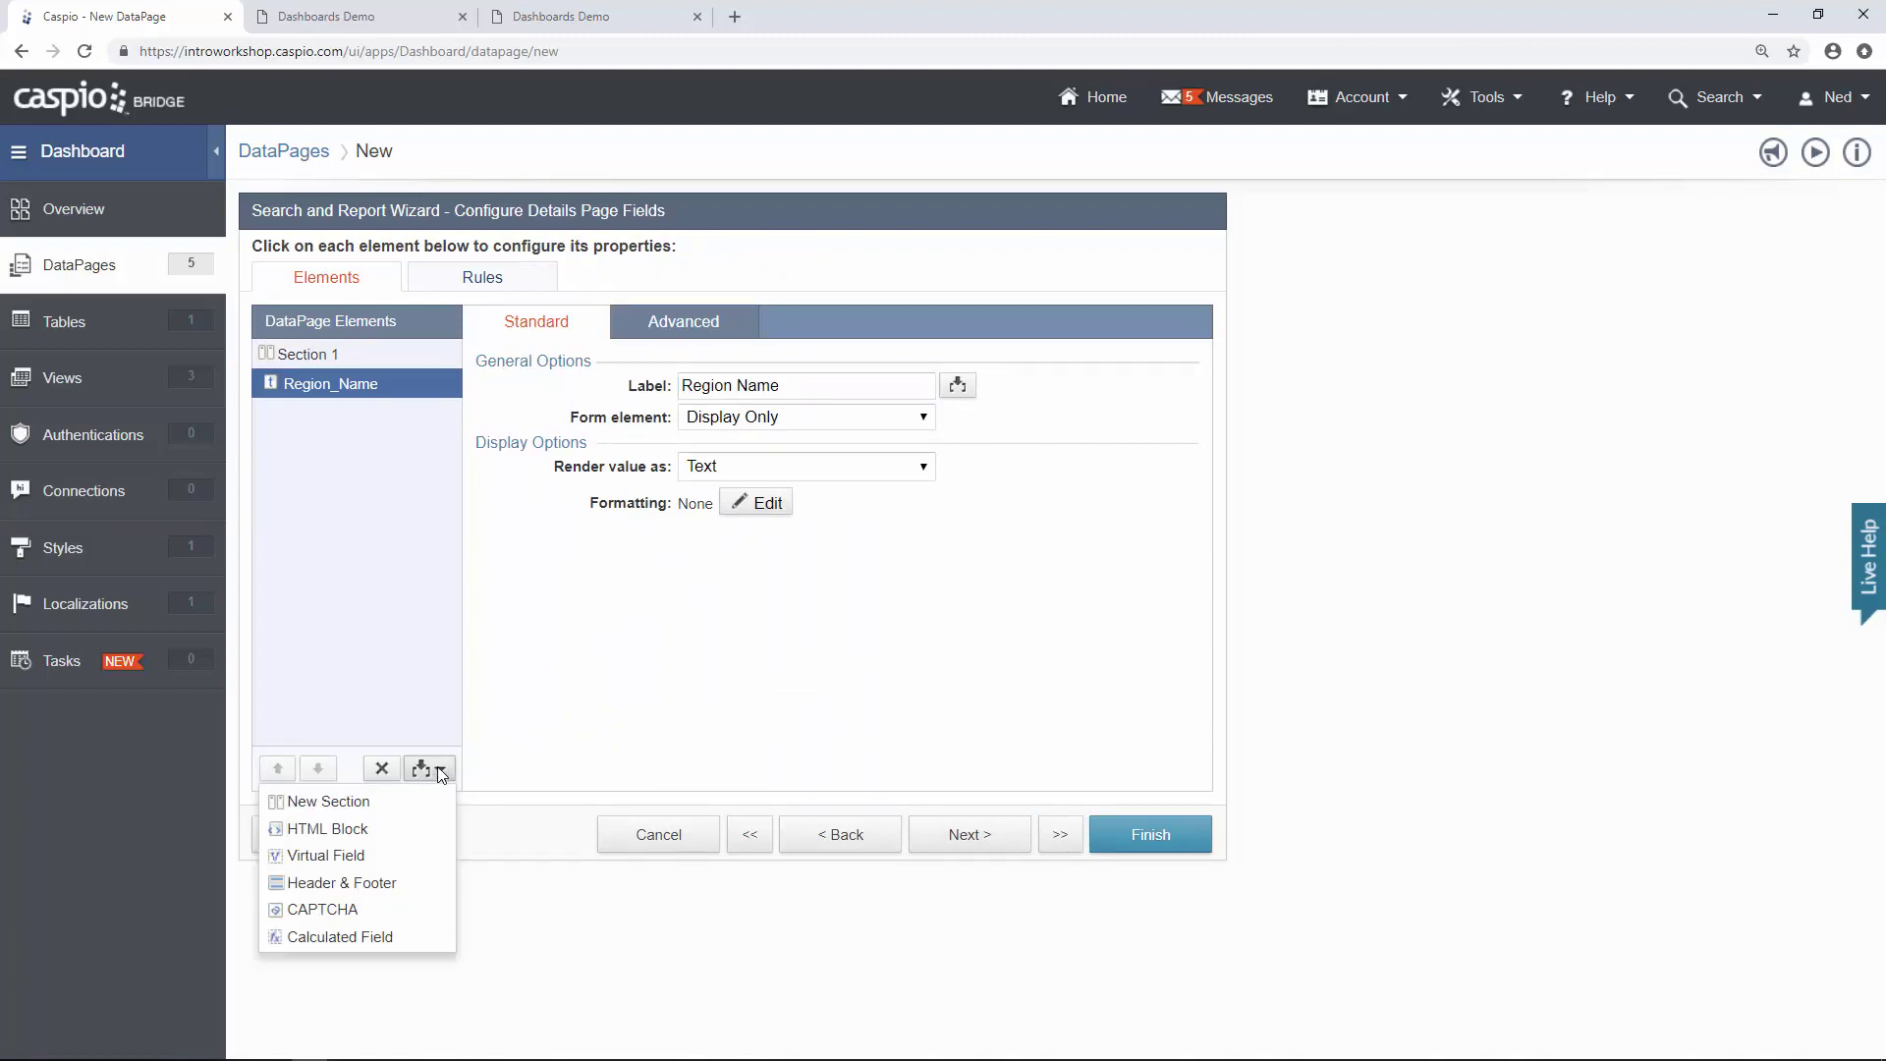
left_click(410, 830)
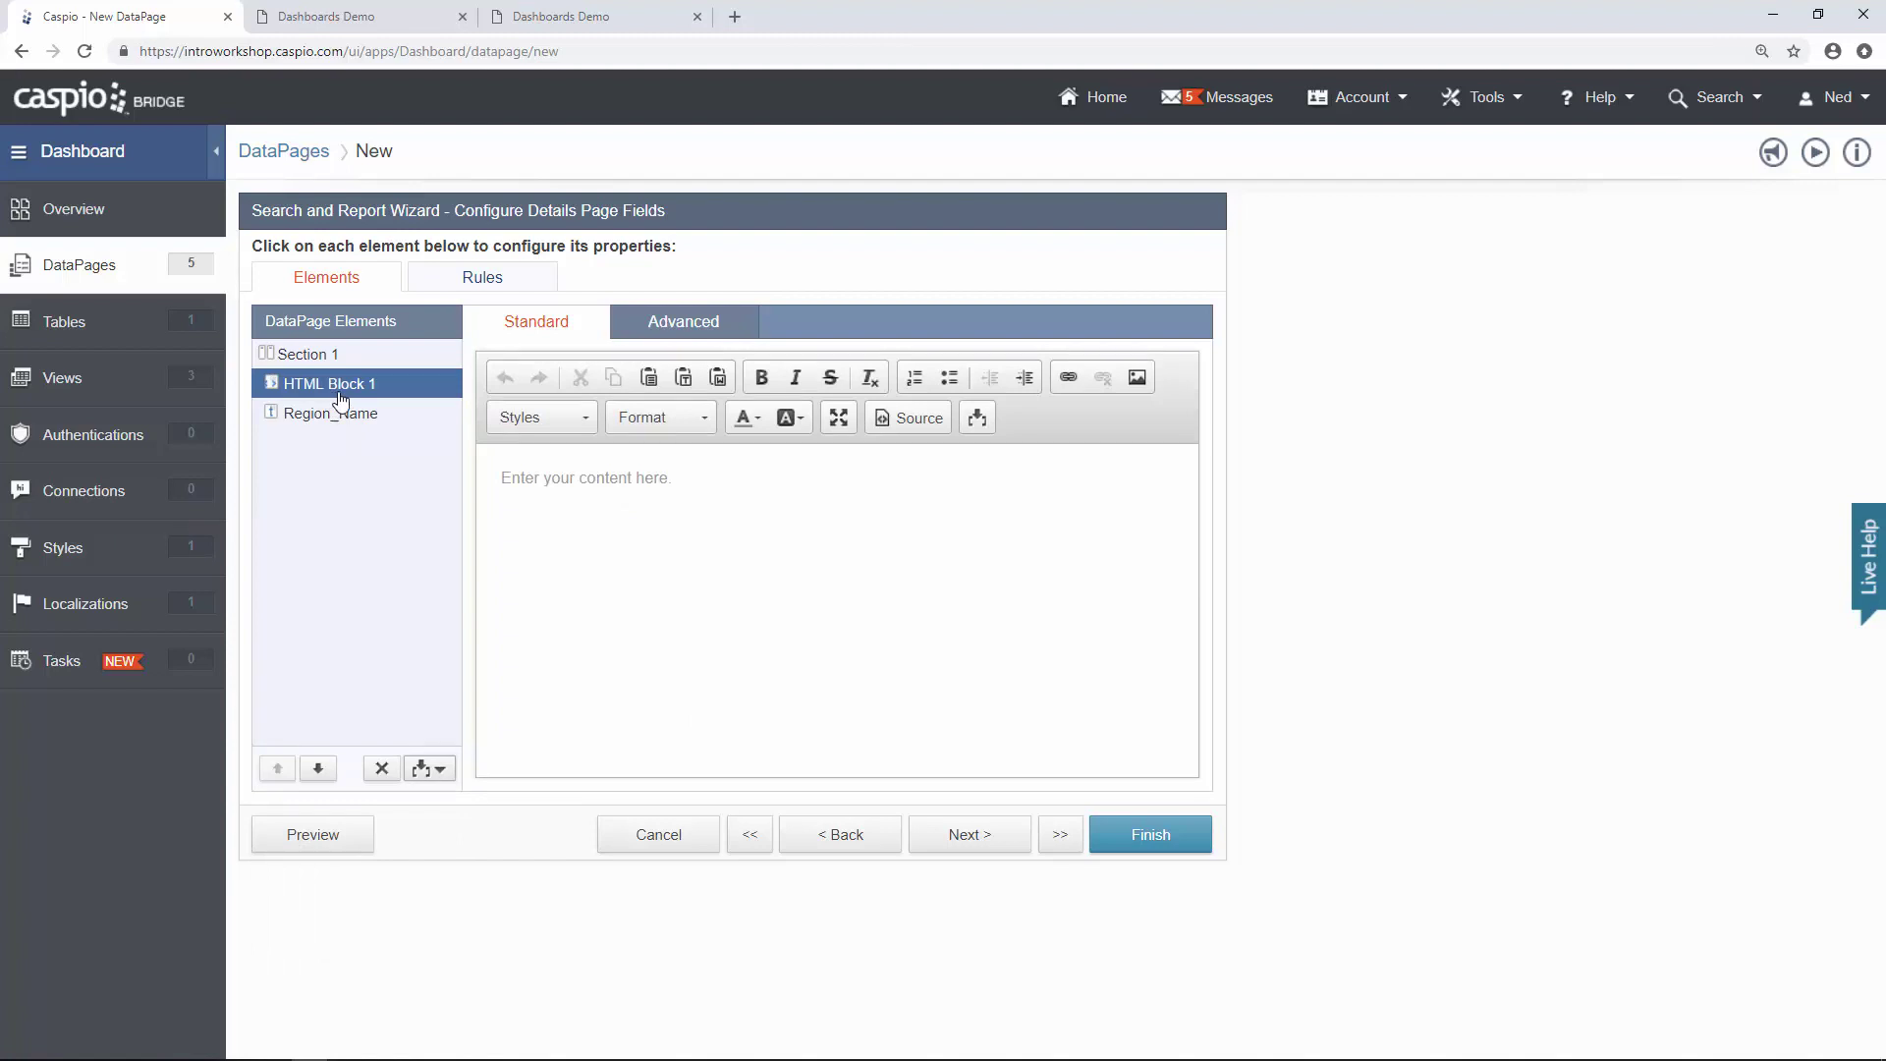
left_click(694, 326)
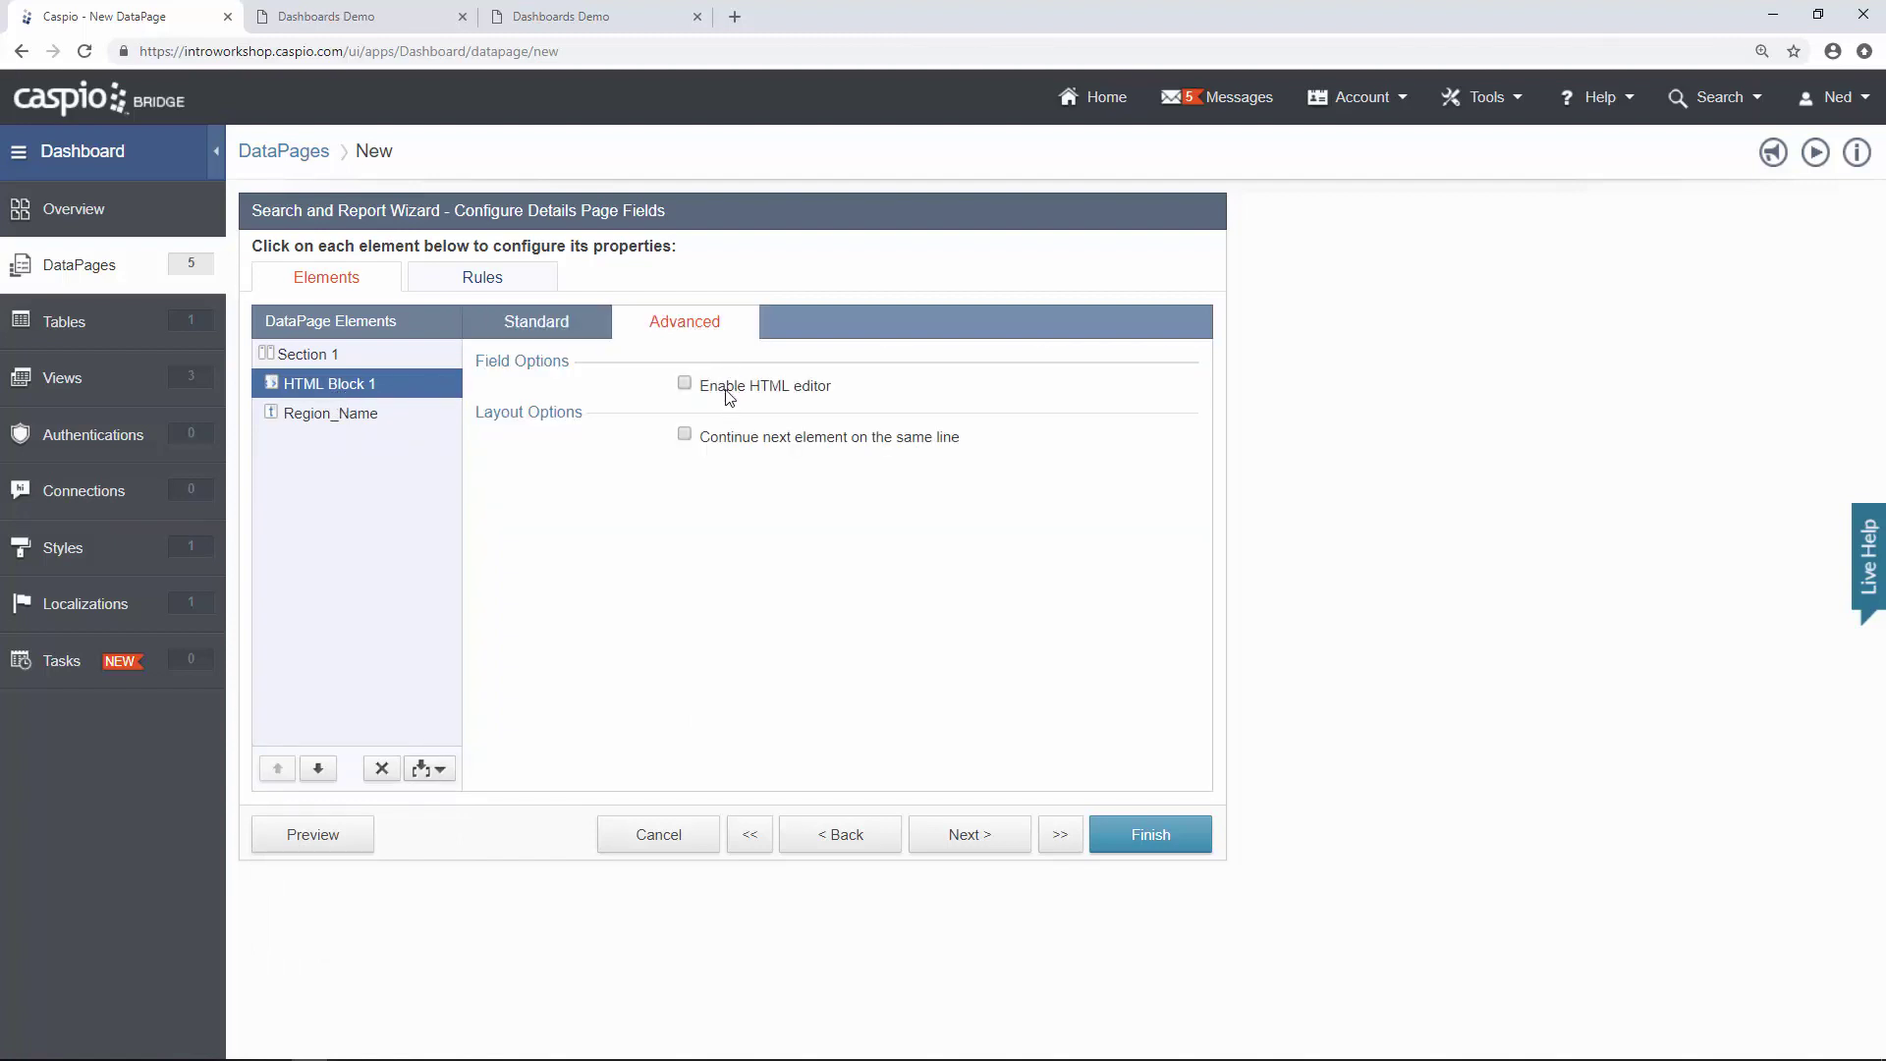
left_click(548, 329)
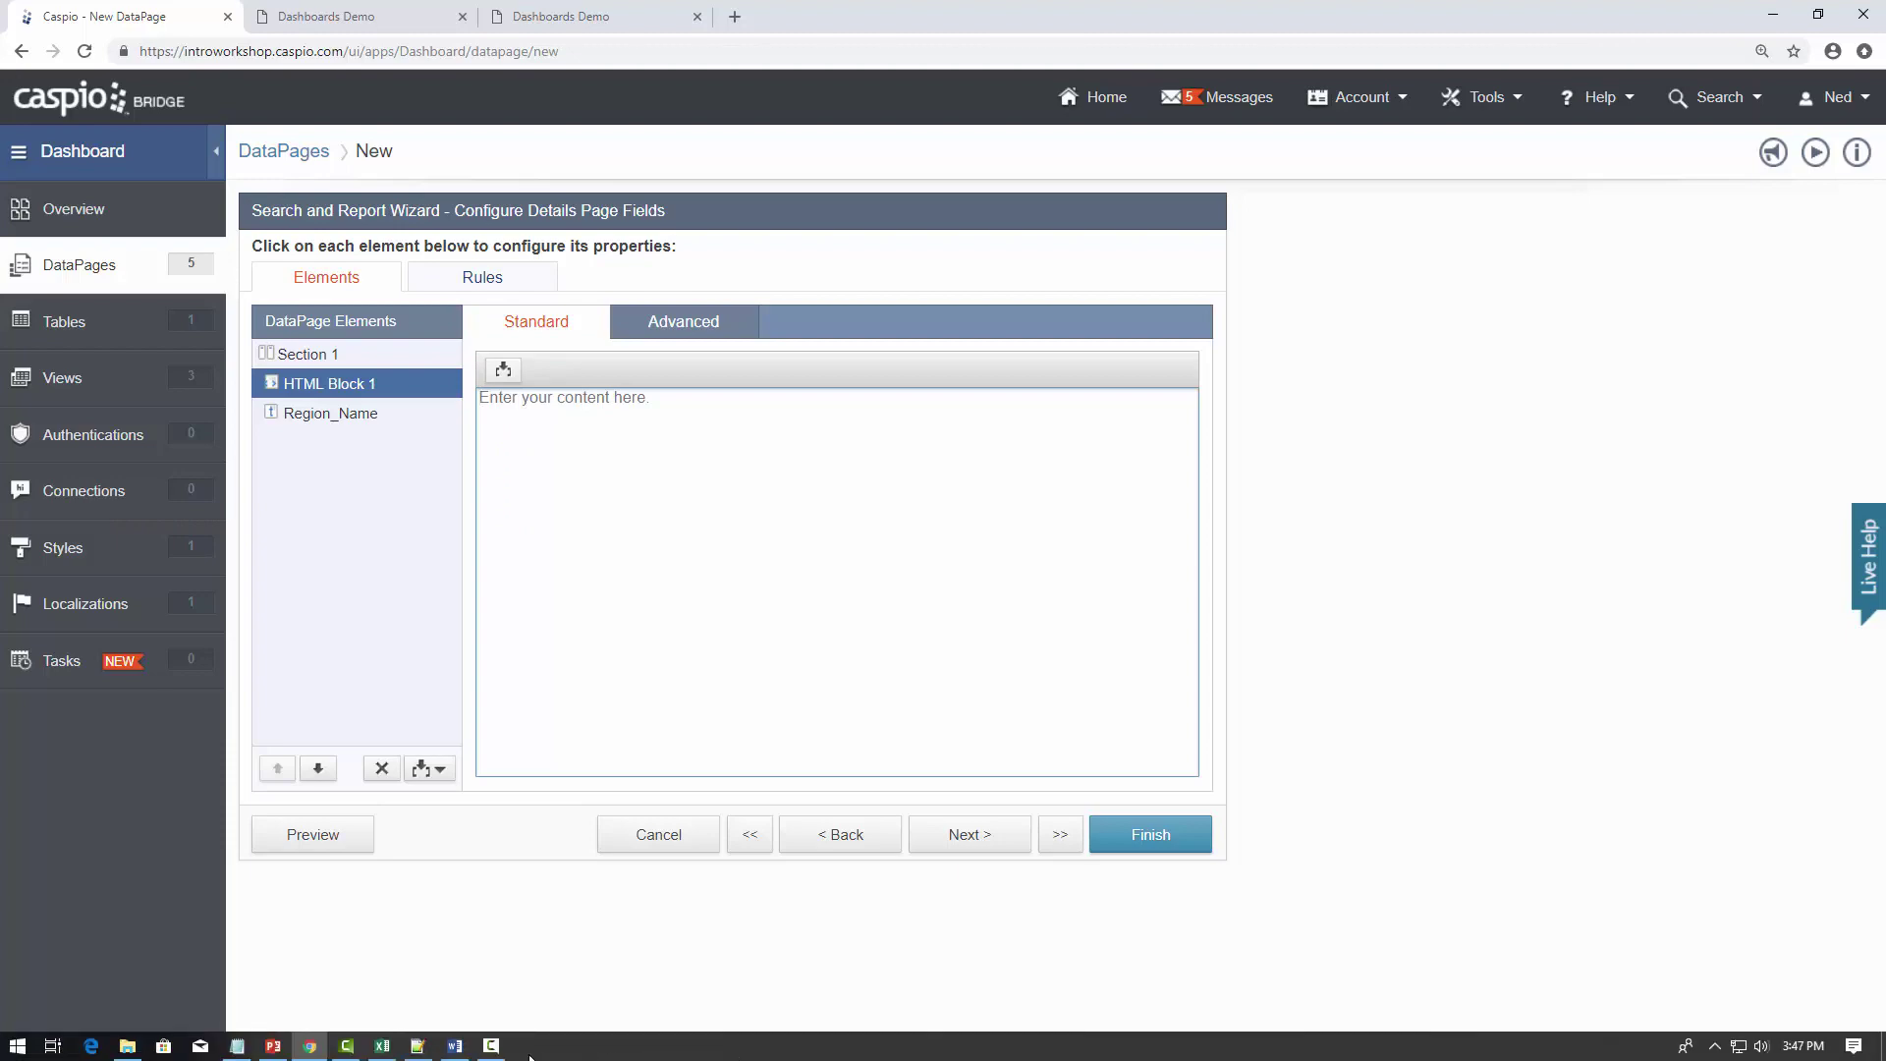
In Notepad++, cut the row of number cards from dashboard_demo.html, put the text Caspio DataPage in its place, and save the file.
left_click(420, 1047)
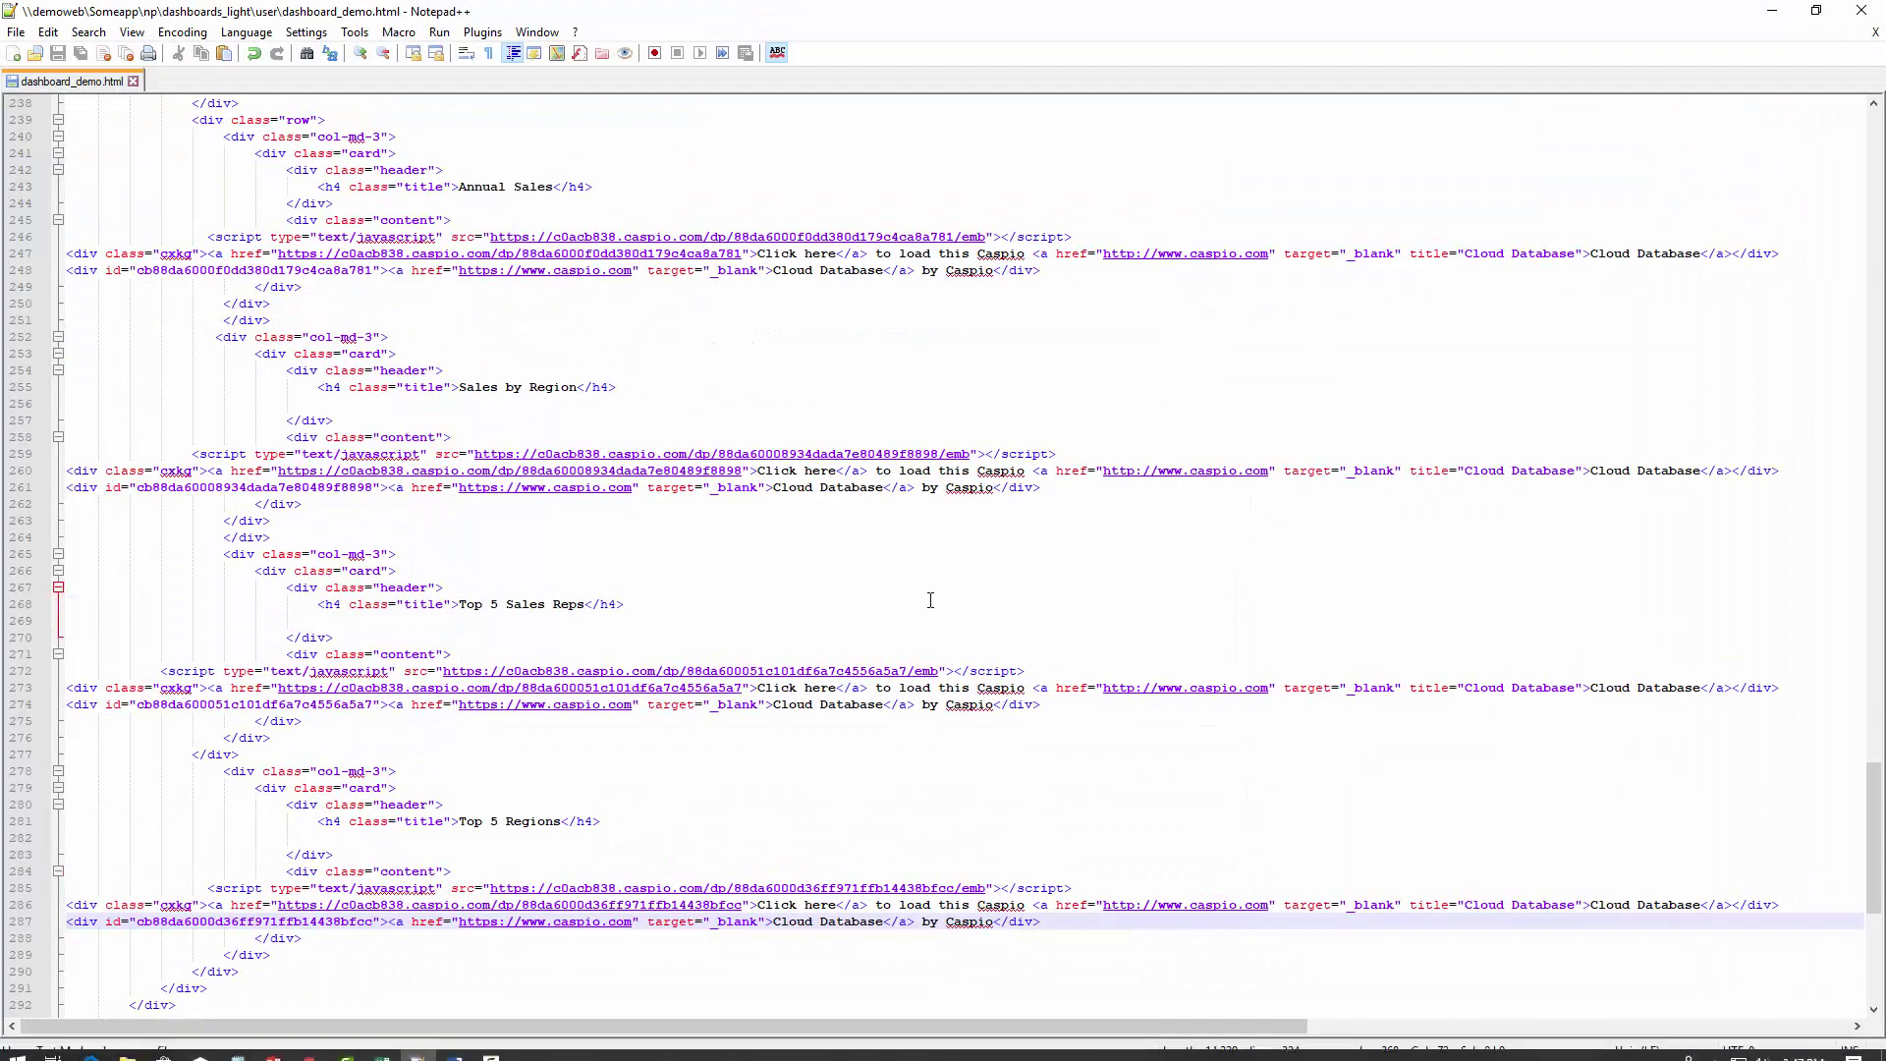
scroll(940, 602, "up", 10)
scroll(940, 603, "up", 16)
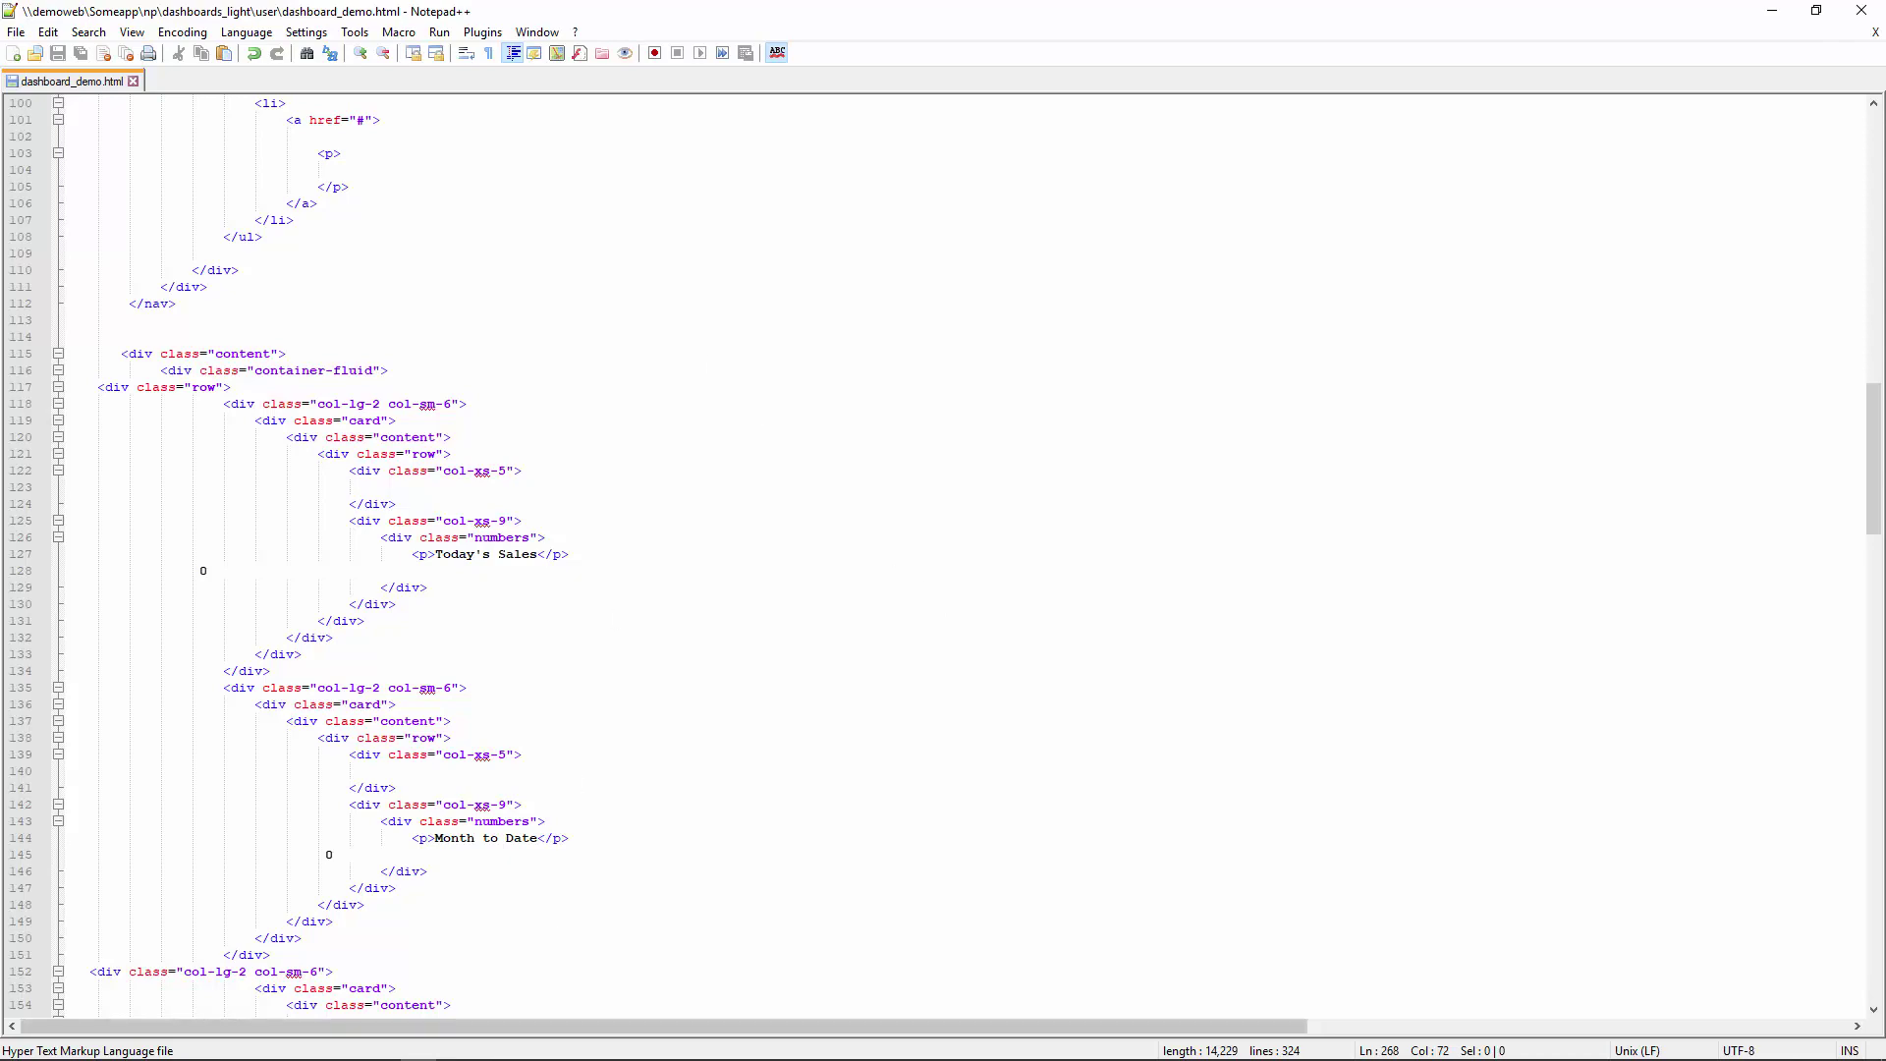
left_click(310, 1047)
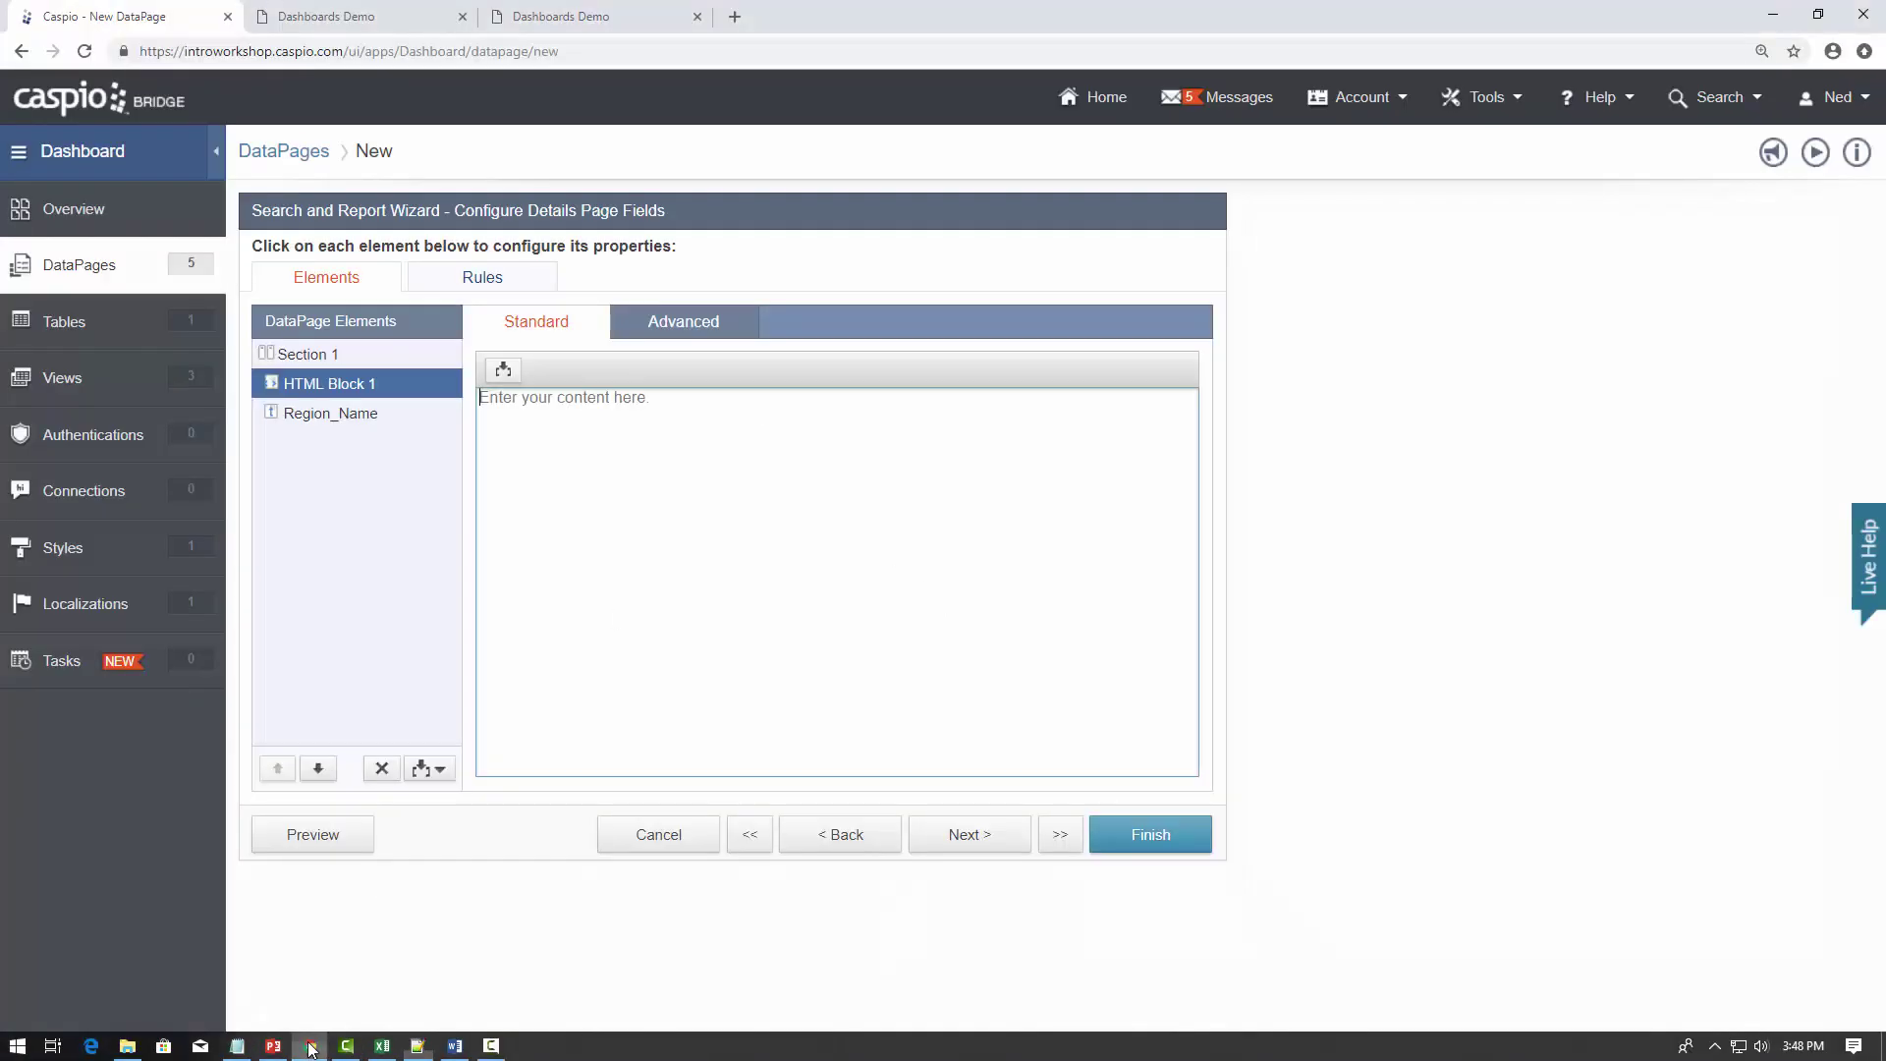
left_click(539, 17)
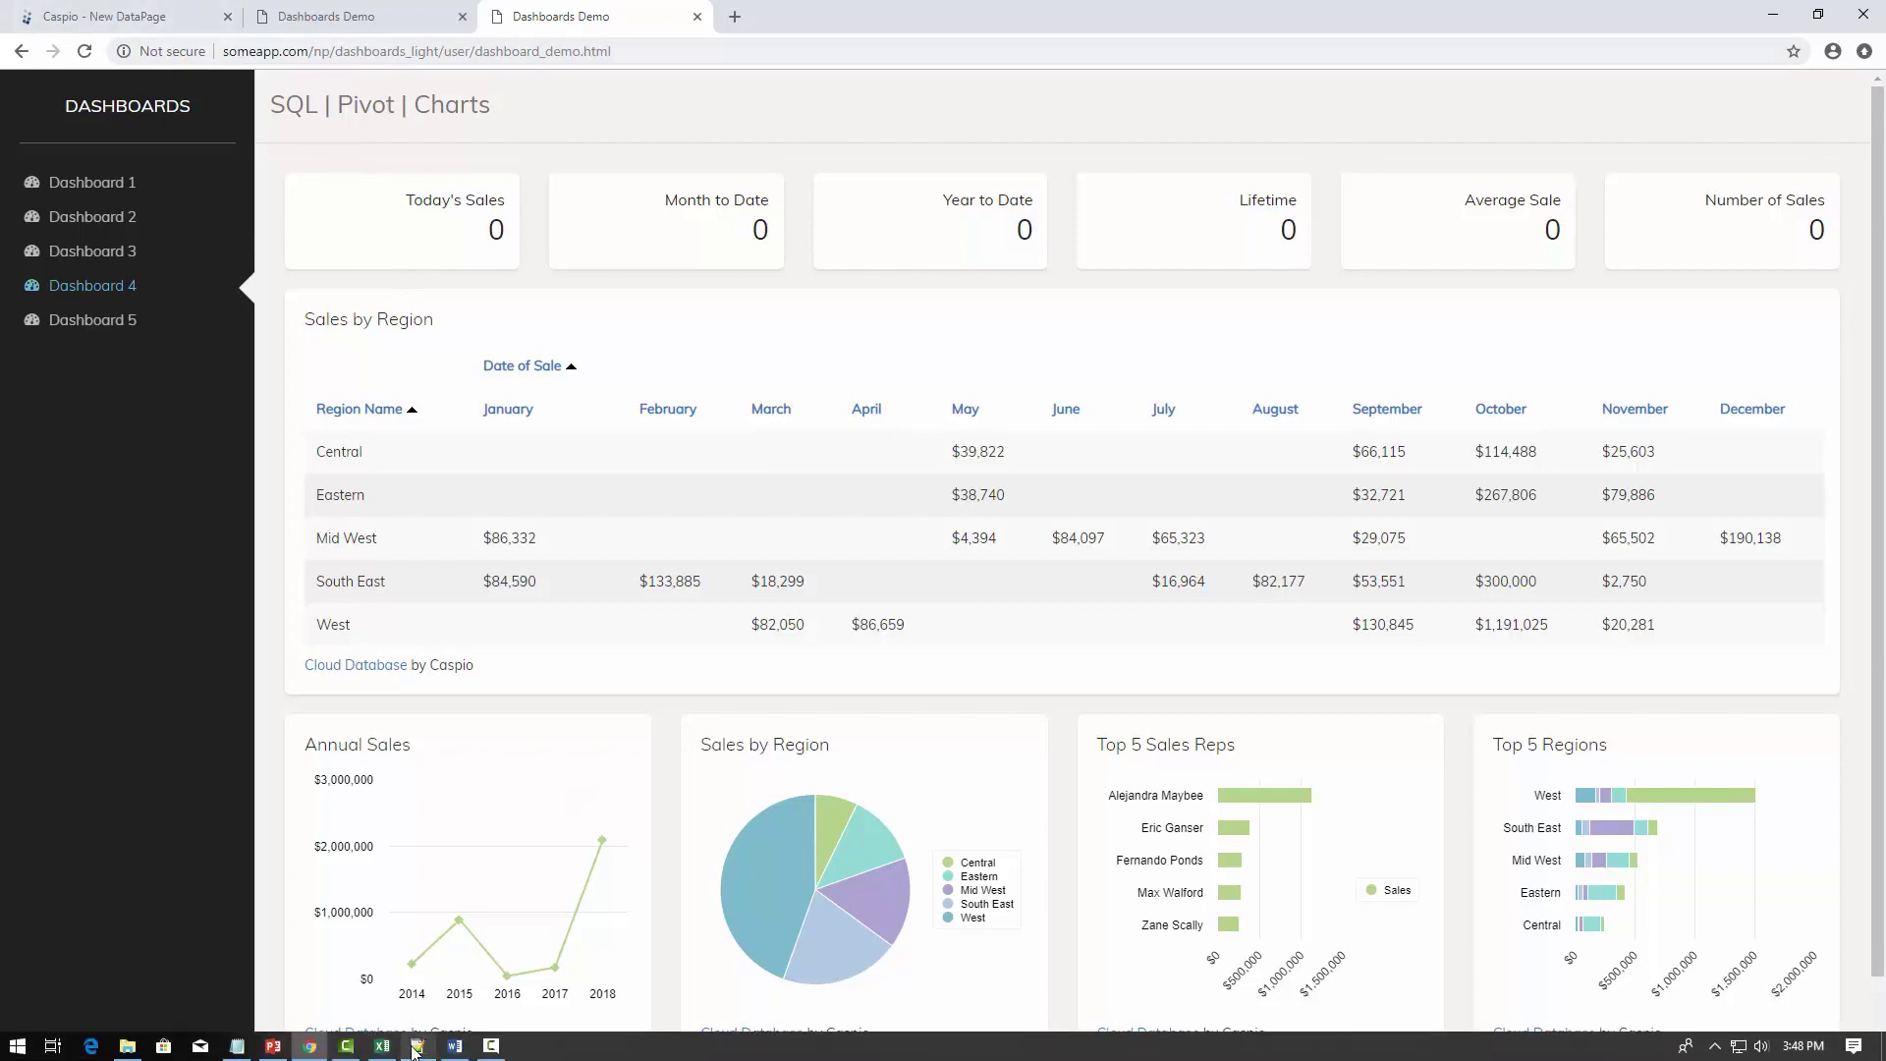
left_click(381, 1049)
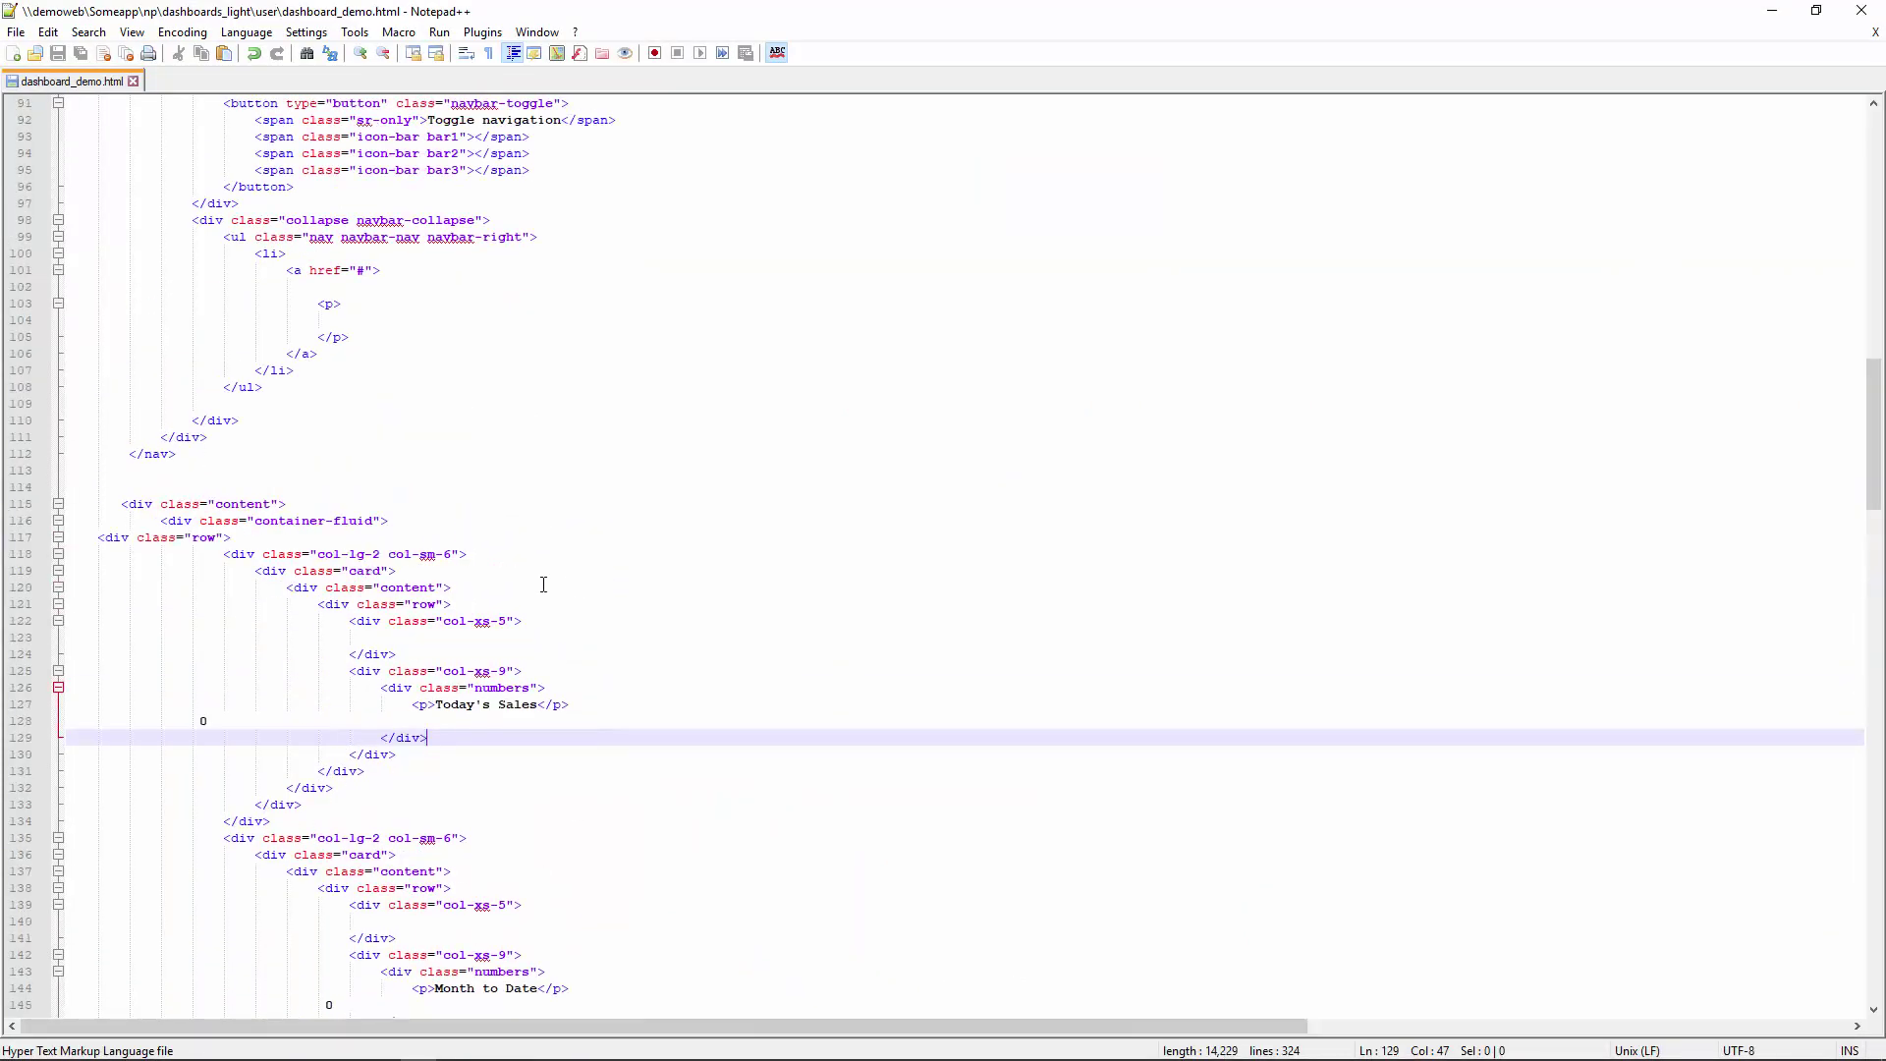
left_click_drag(100, 549, 432, 677)
scroll(397, 576, "down", 4)
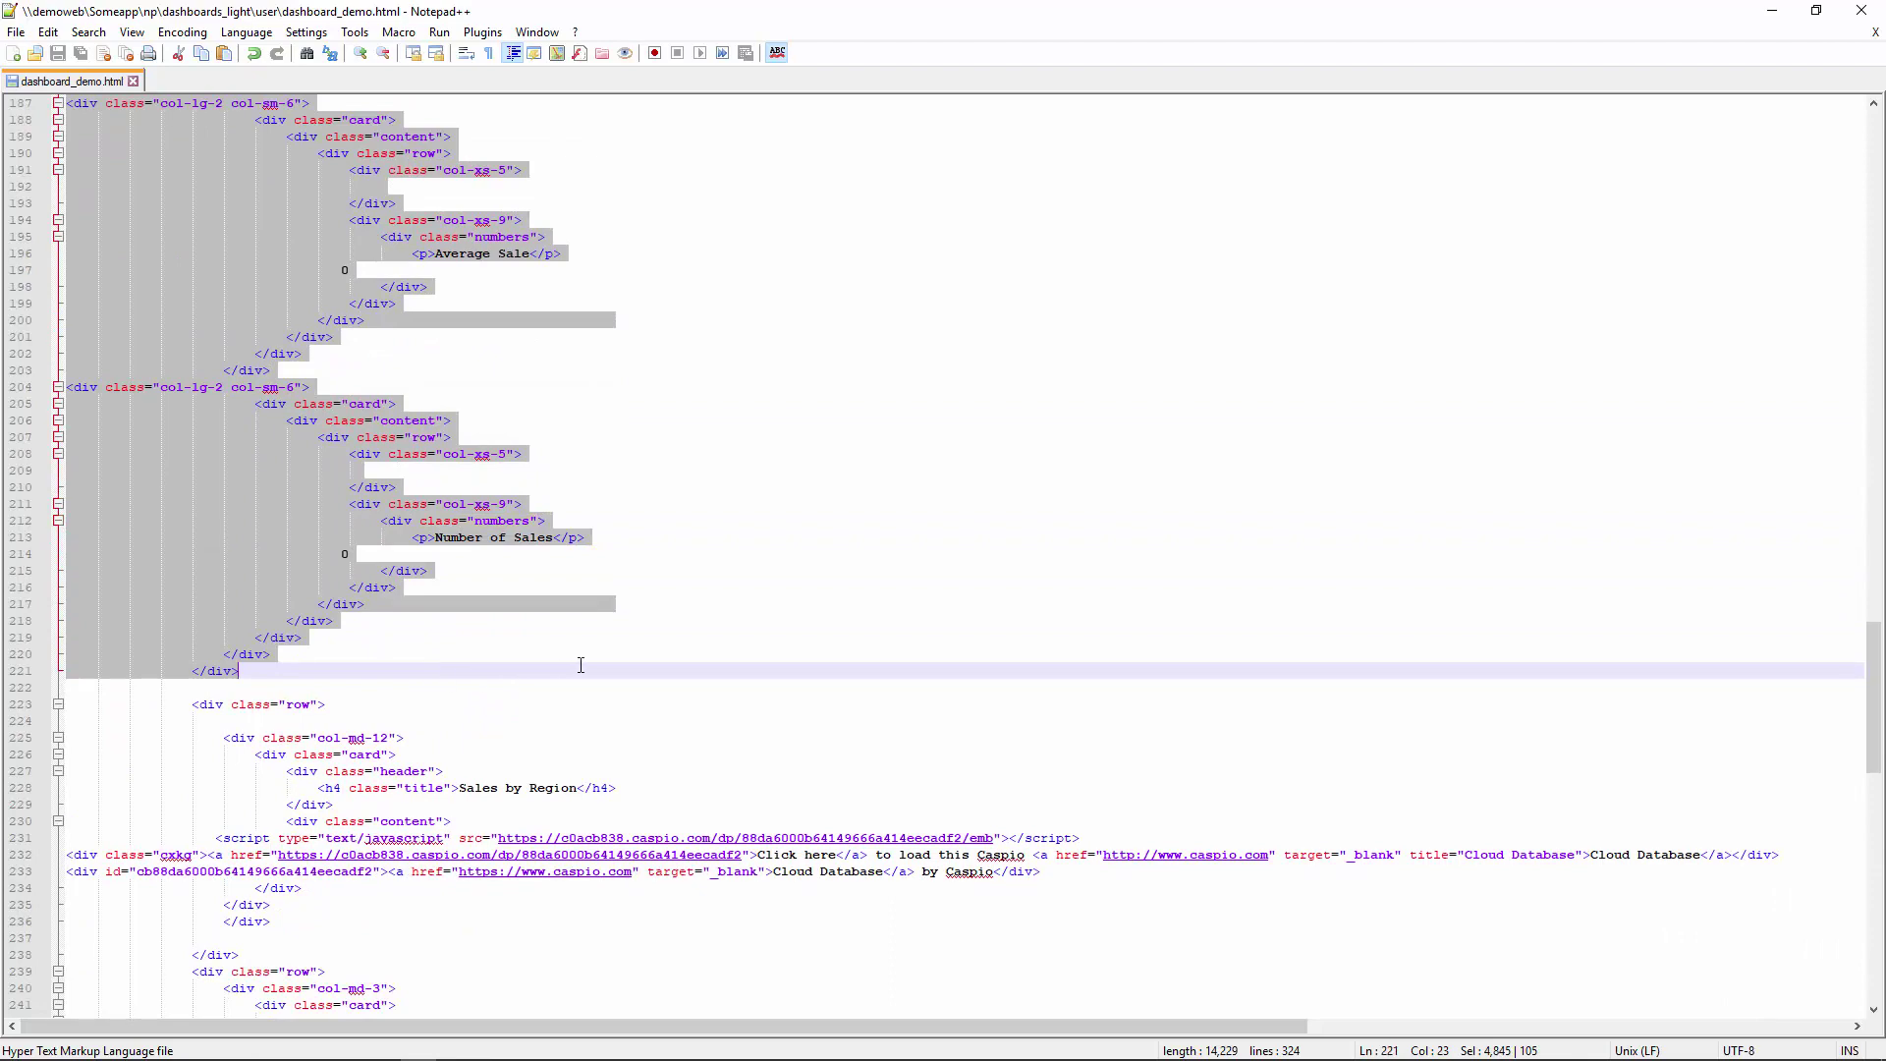
key("Delete")
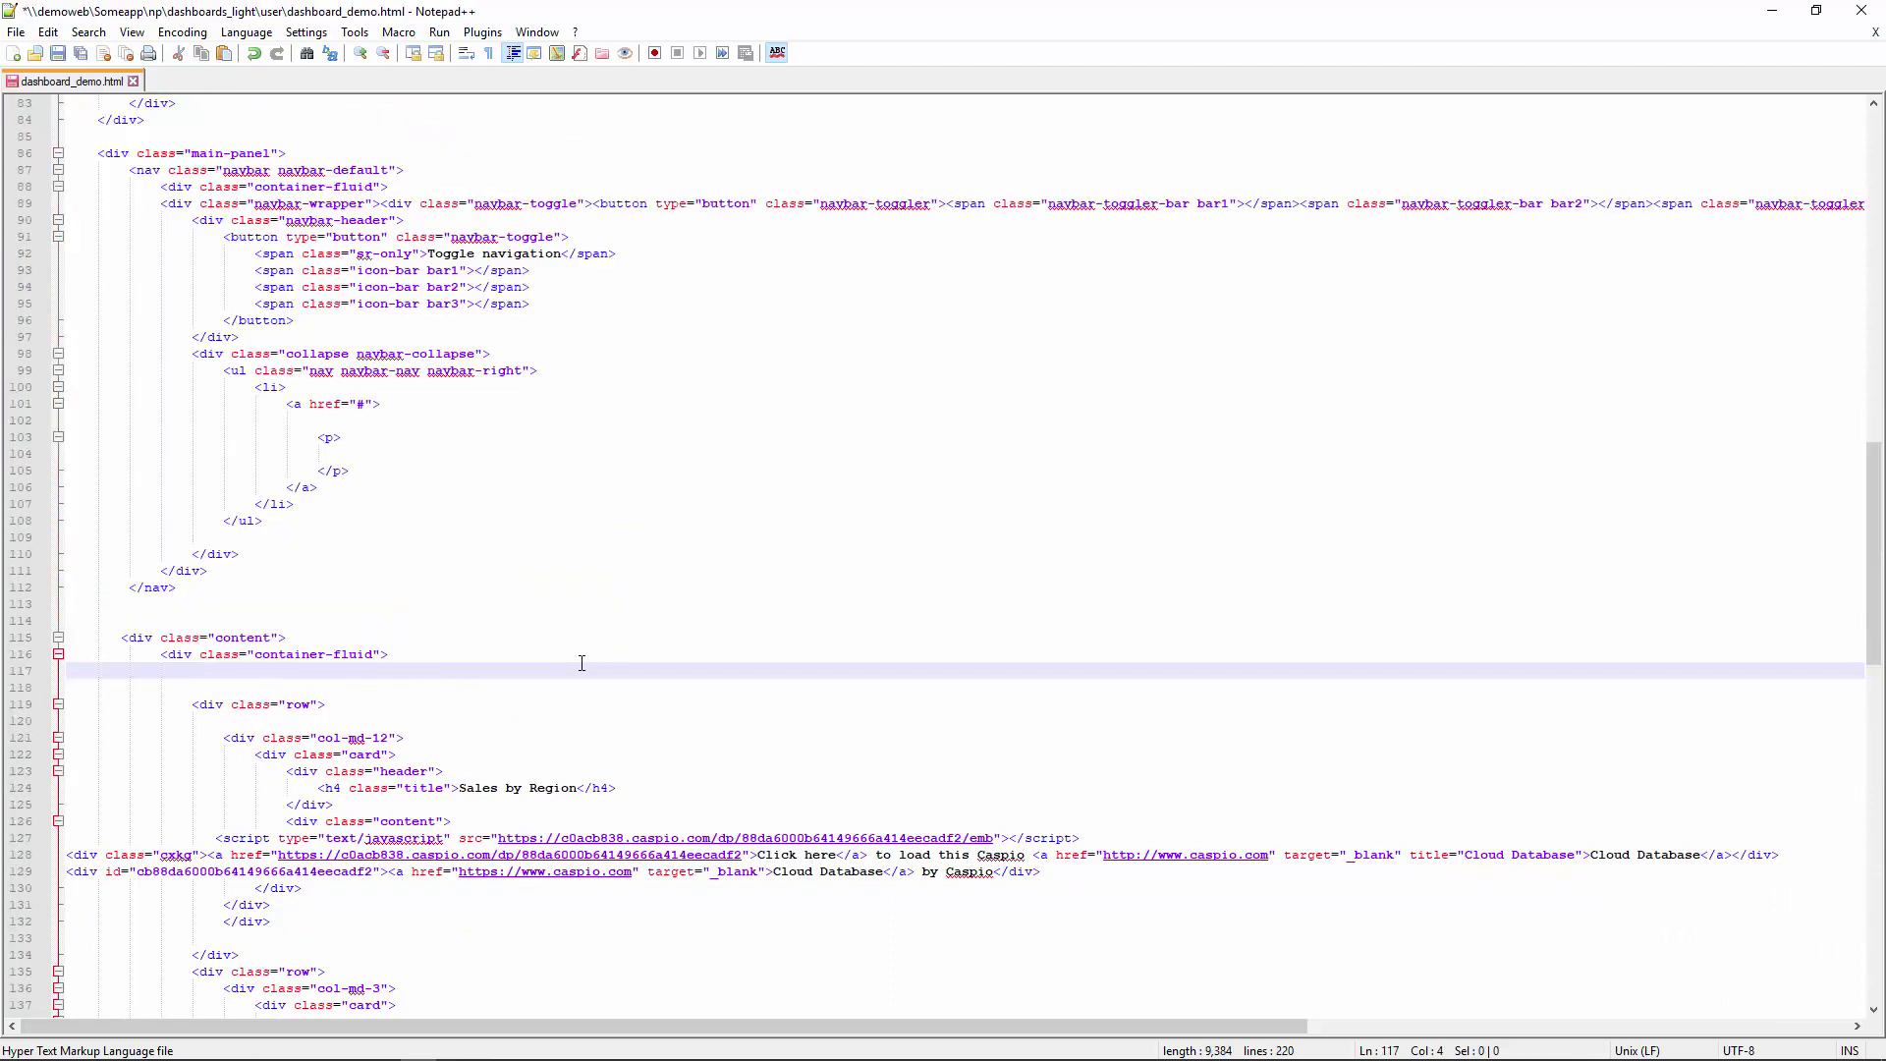
type("Caspio Datapage")
key("ctrl+s")
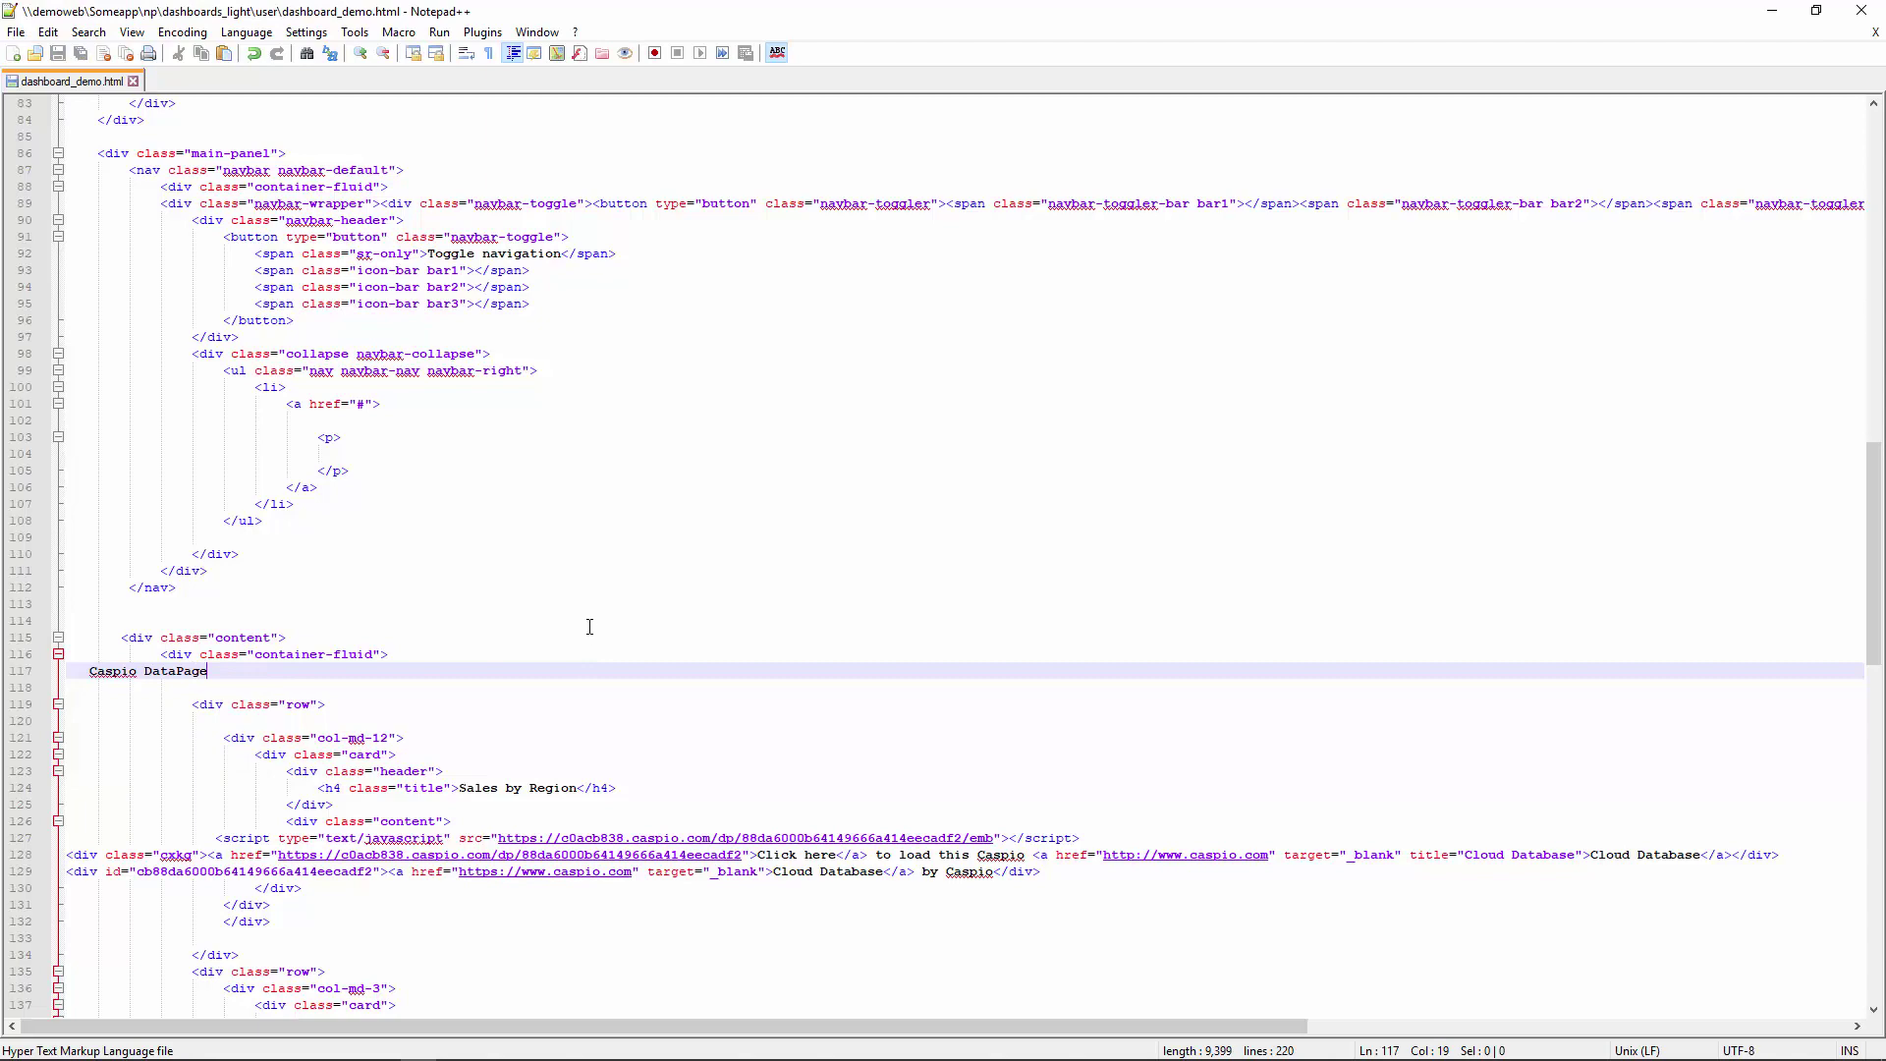
Return to the Caspio DataPage wizard in the browser and paste the cut number cards markup into HTML Block 1.
left_click(1772, 10)
left_click(152, 19)
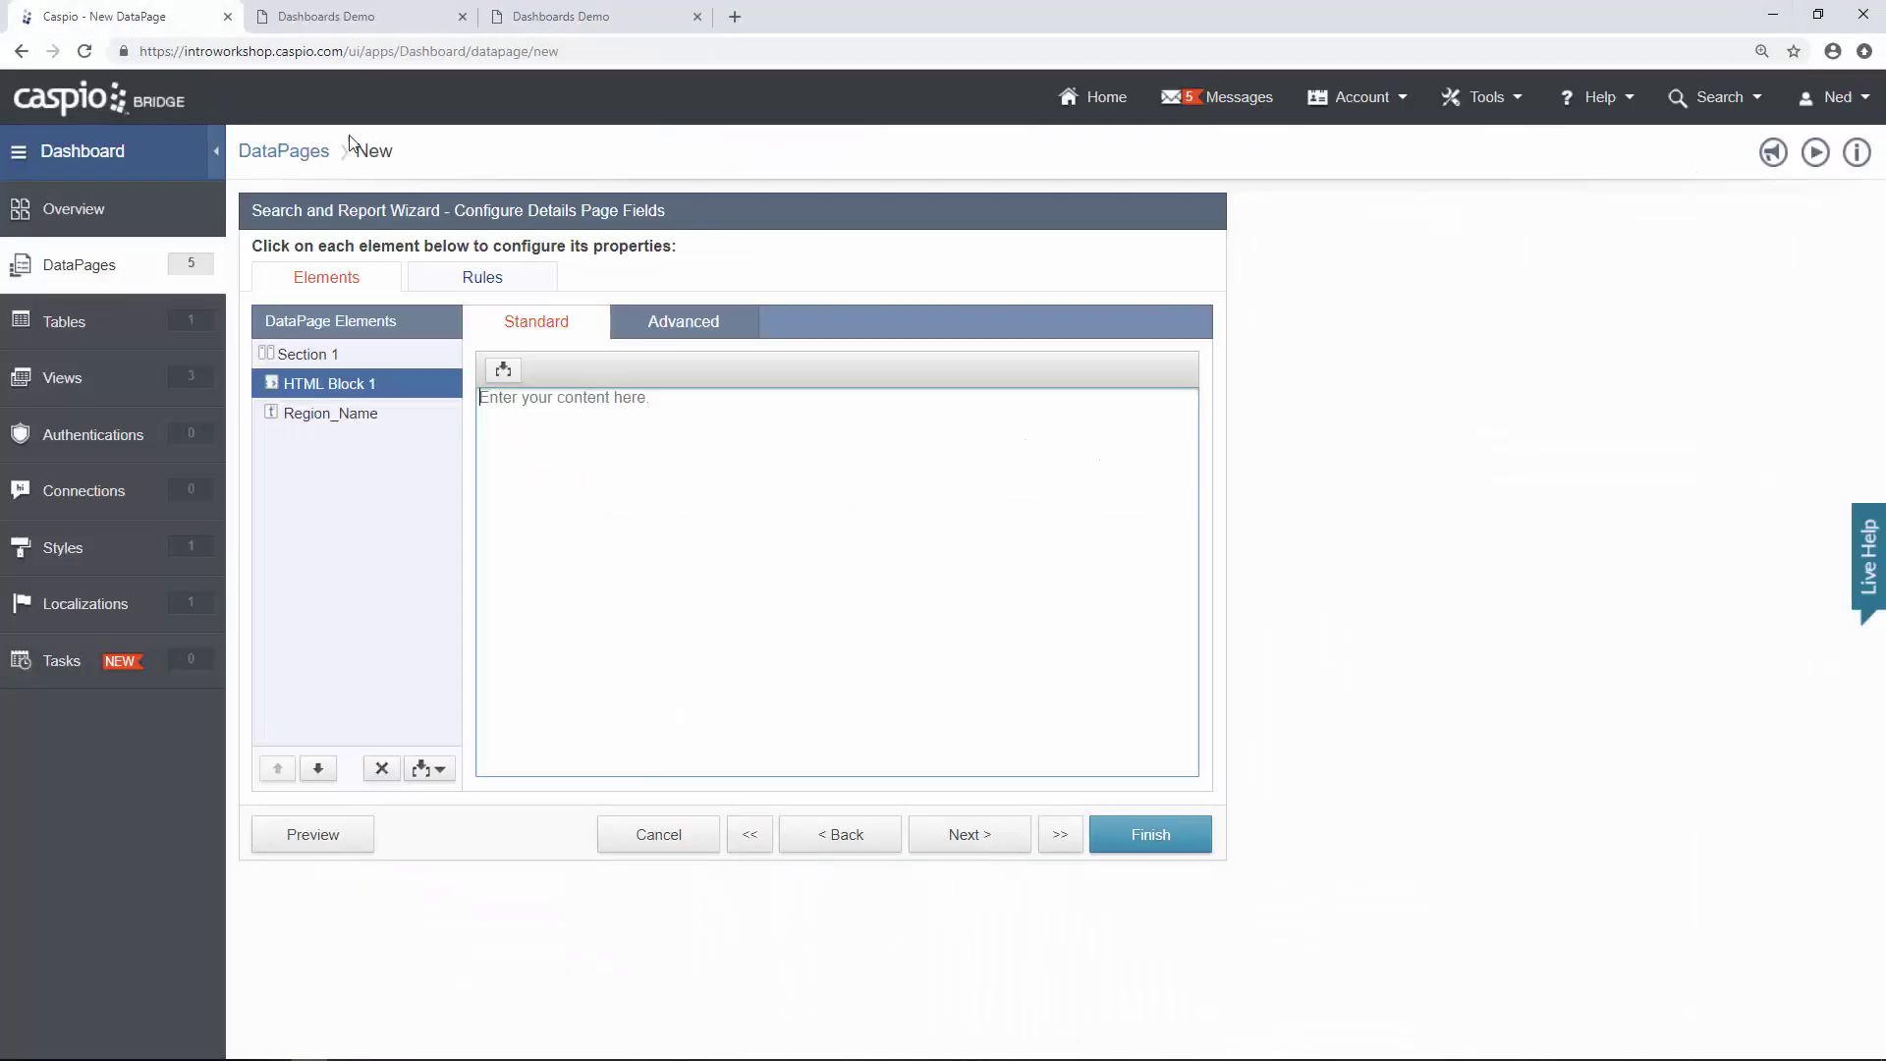
left_click(697, 475)
key("ctrl+v")
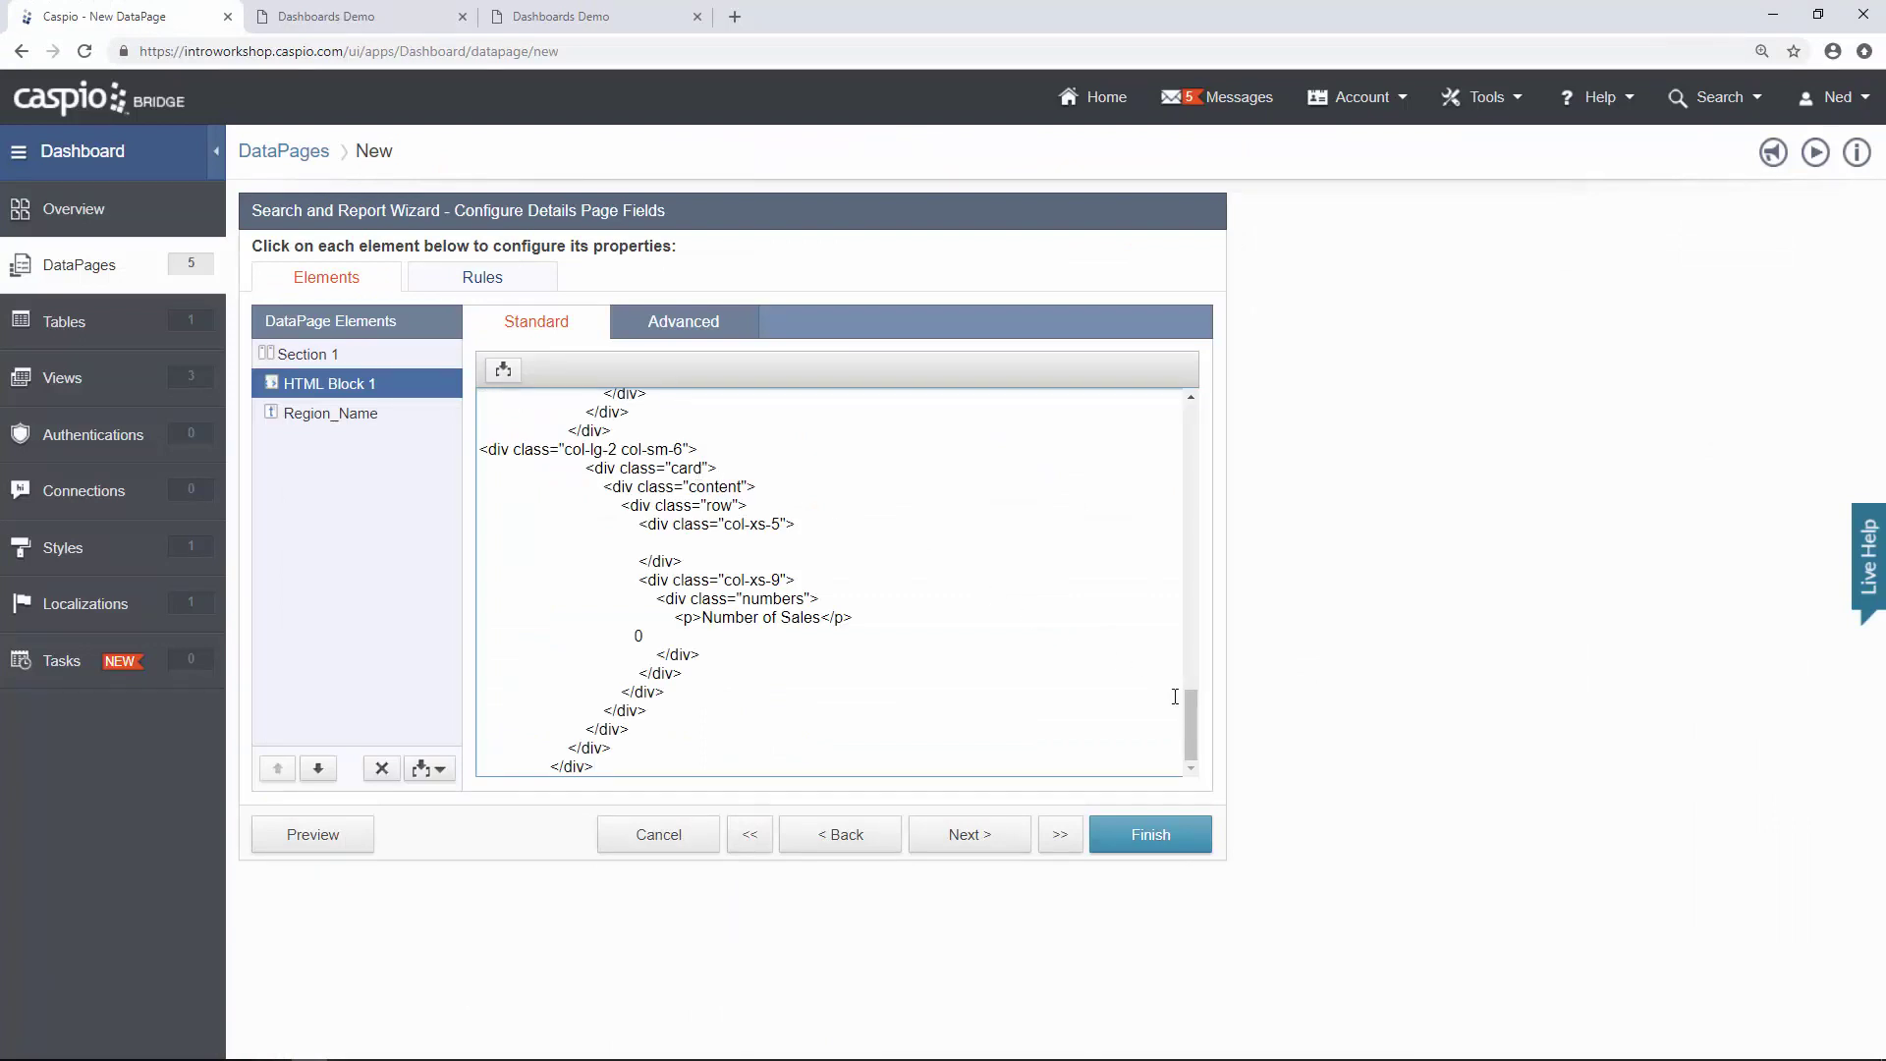
scroll(548, 542, "up", 15)
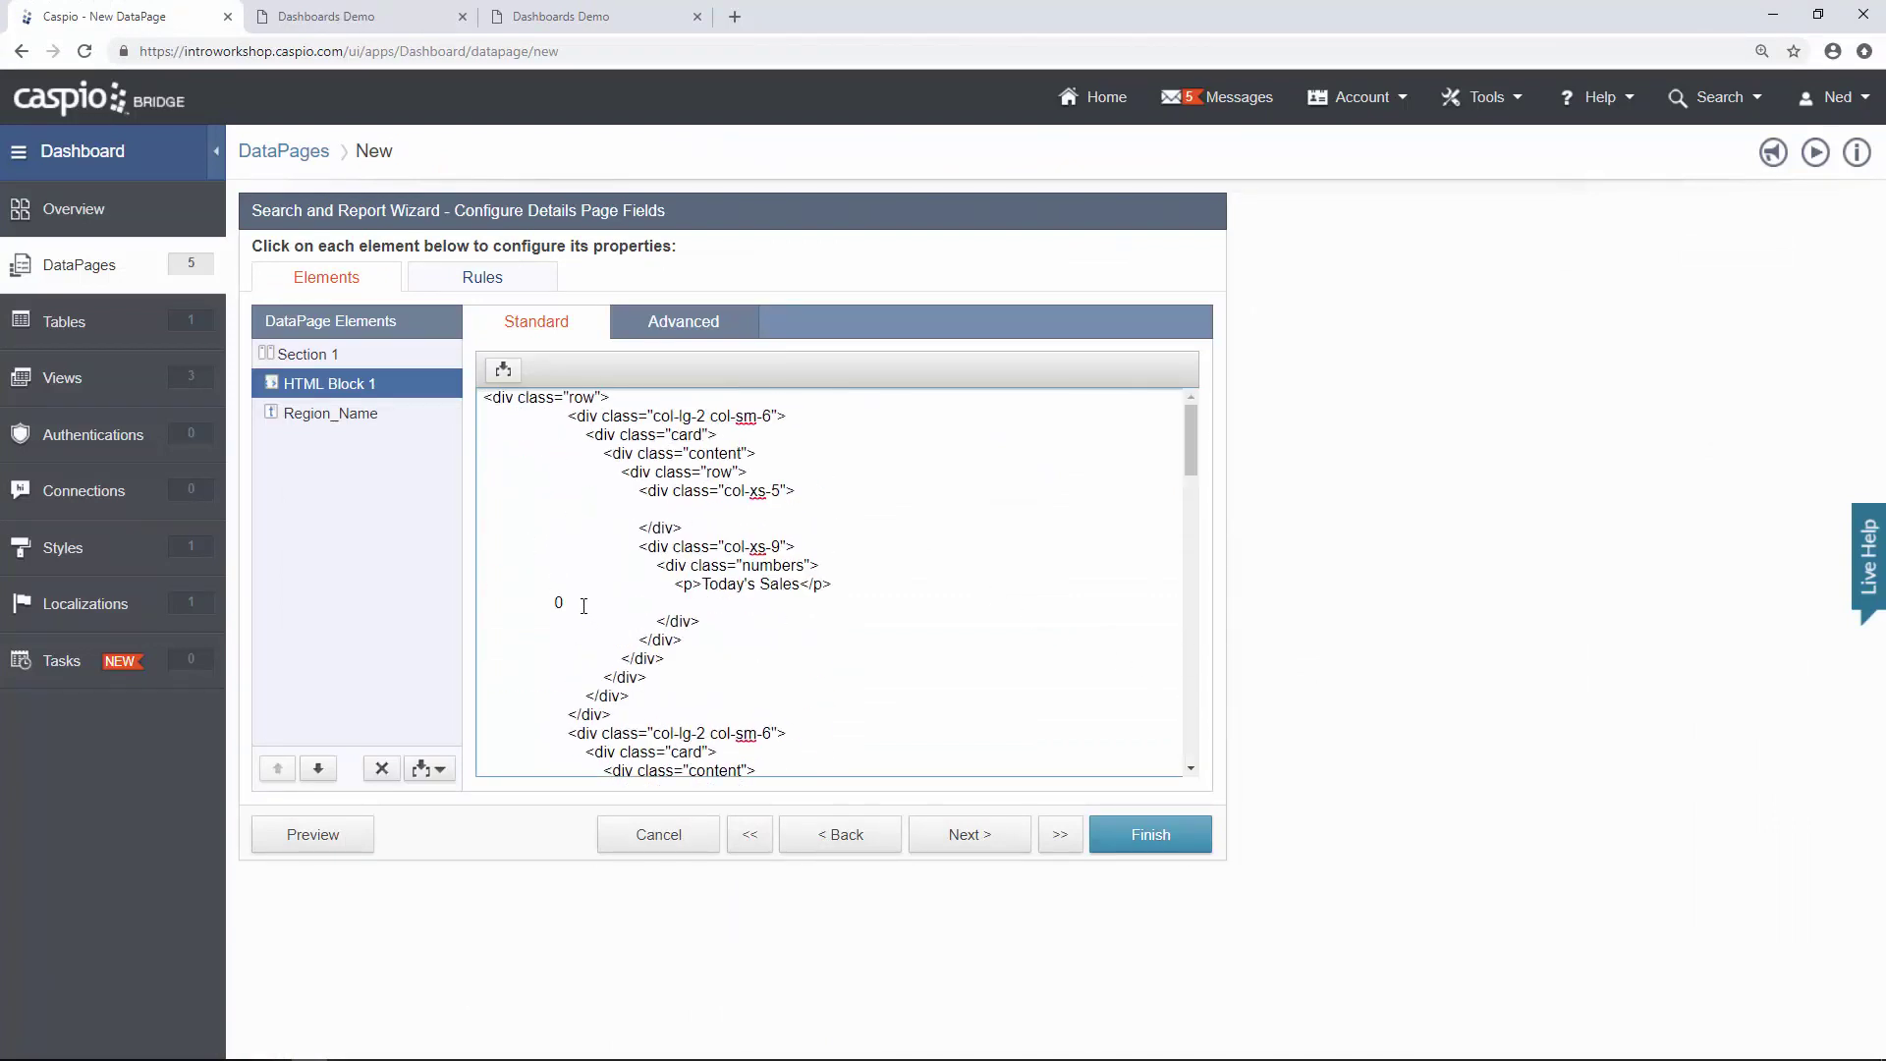
double_click(583, 606)
left_click(582, 603)
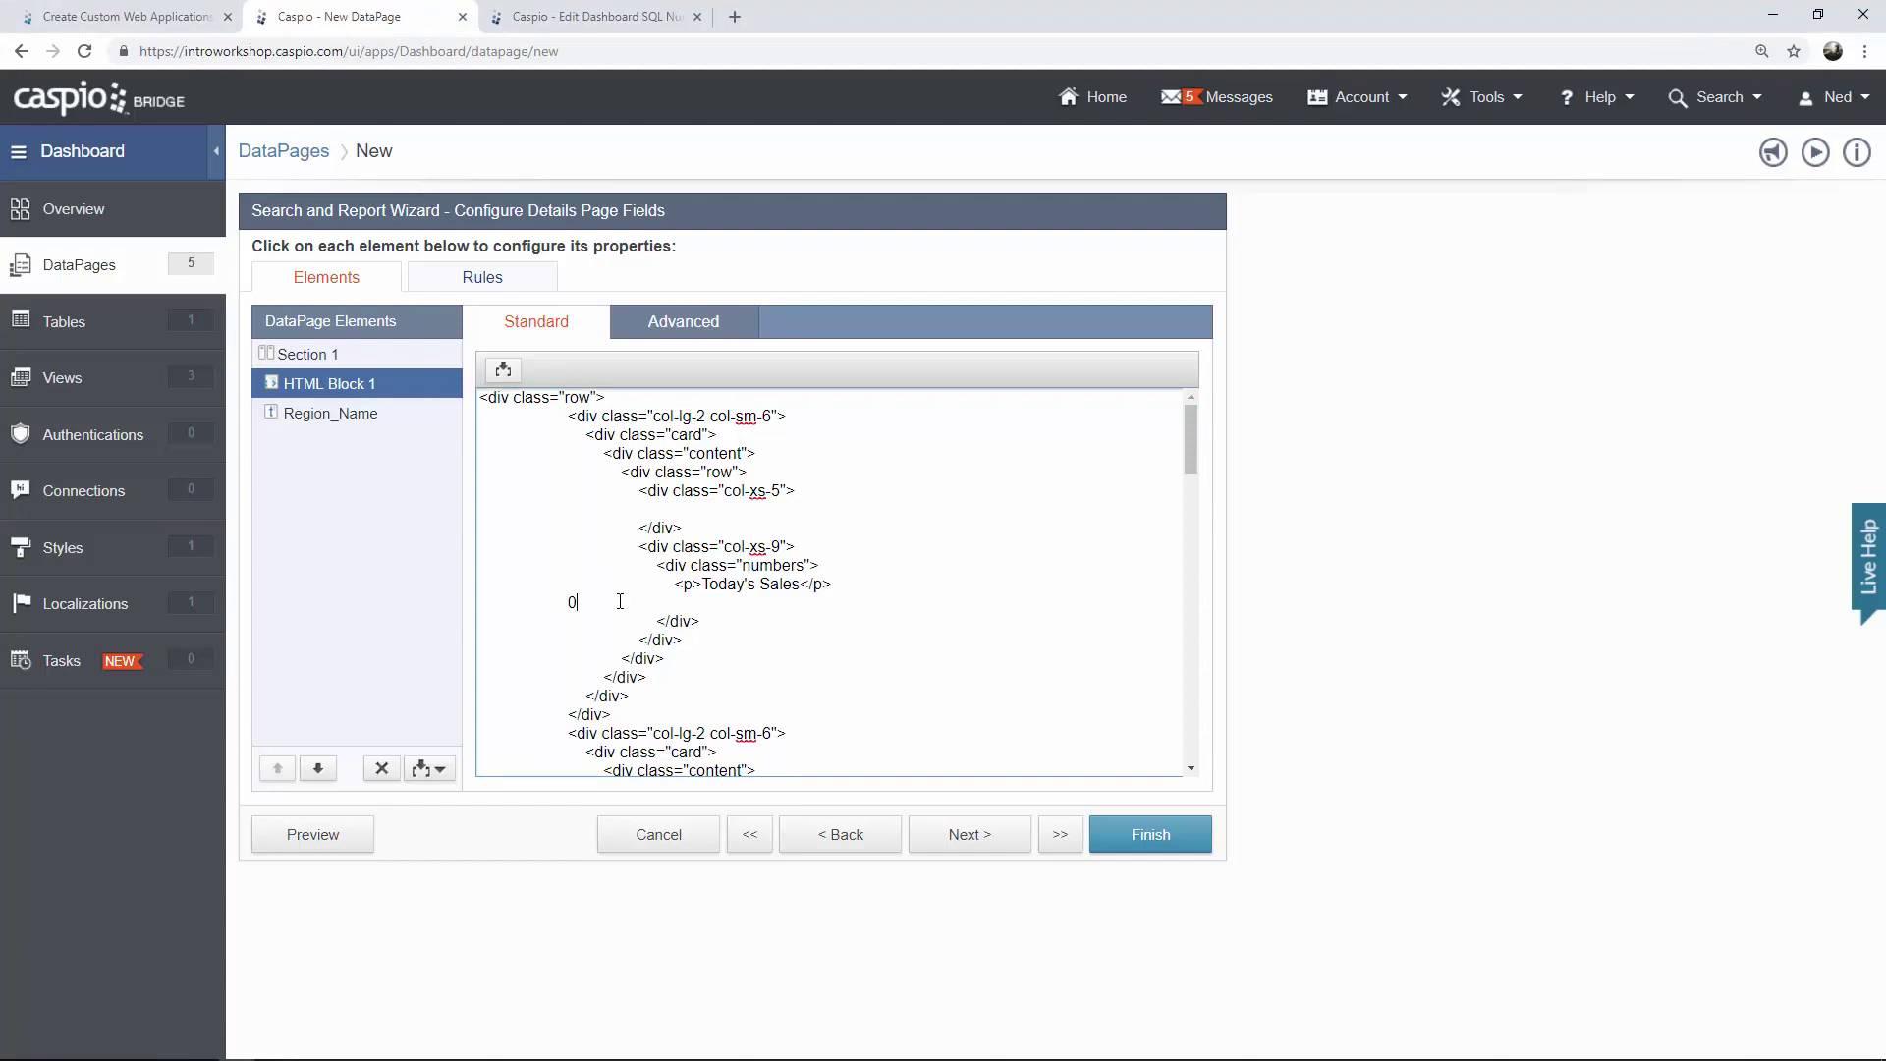
Add a calculated field to the details page and label it Today's Sales.
left_click(430, 768)
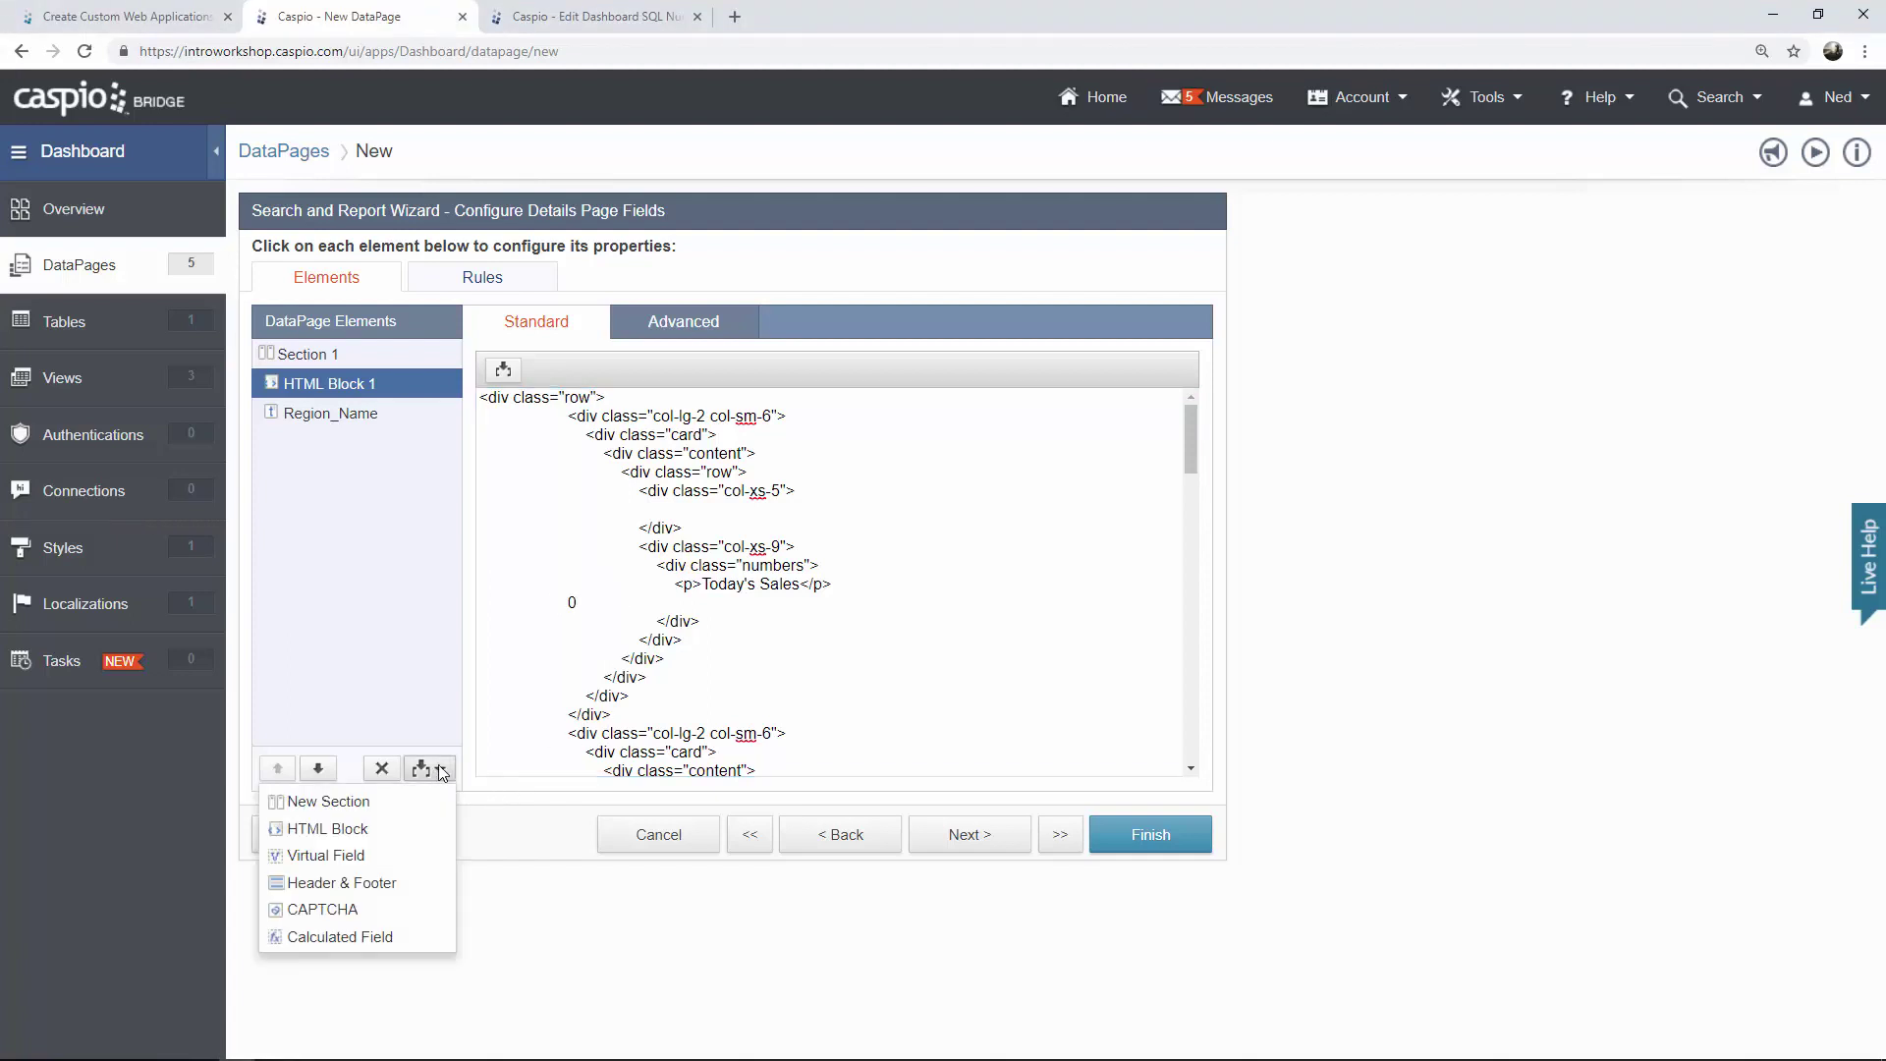
left_click(385, 937)
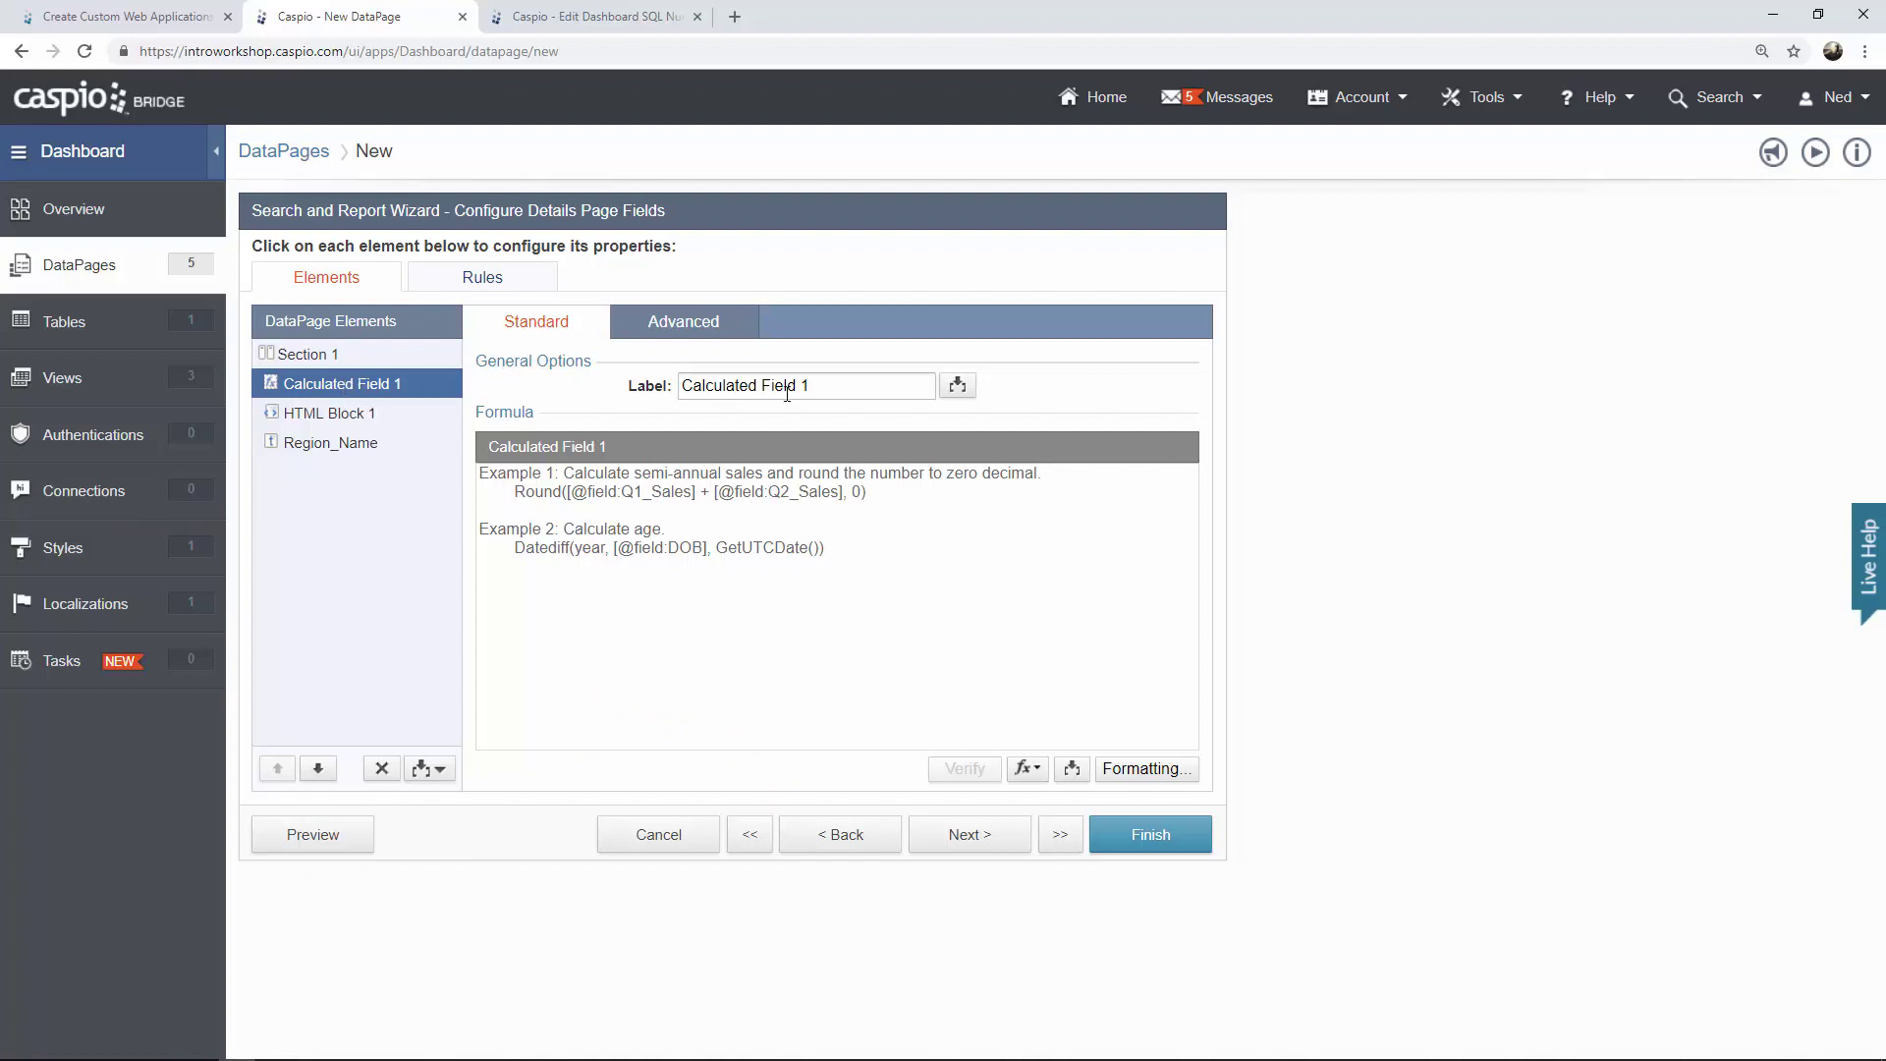
left_click_drag(845, 385, 702, 385)
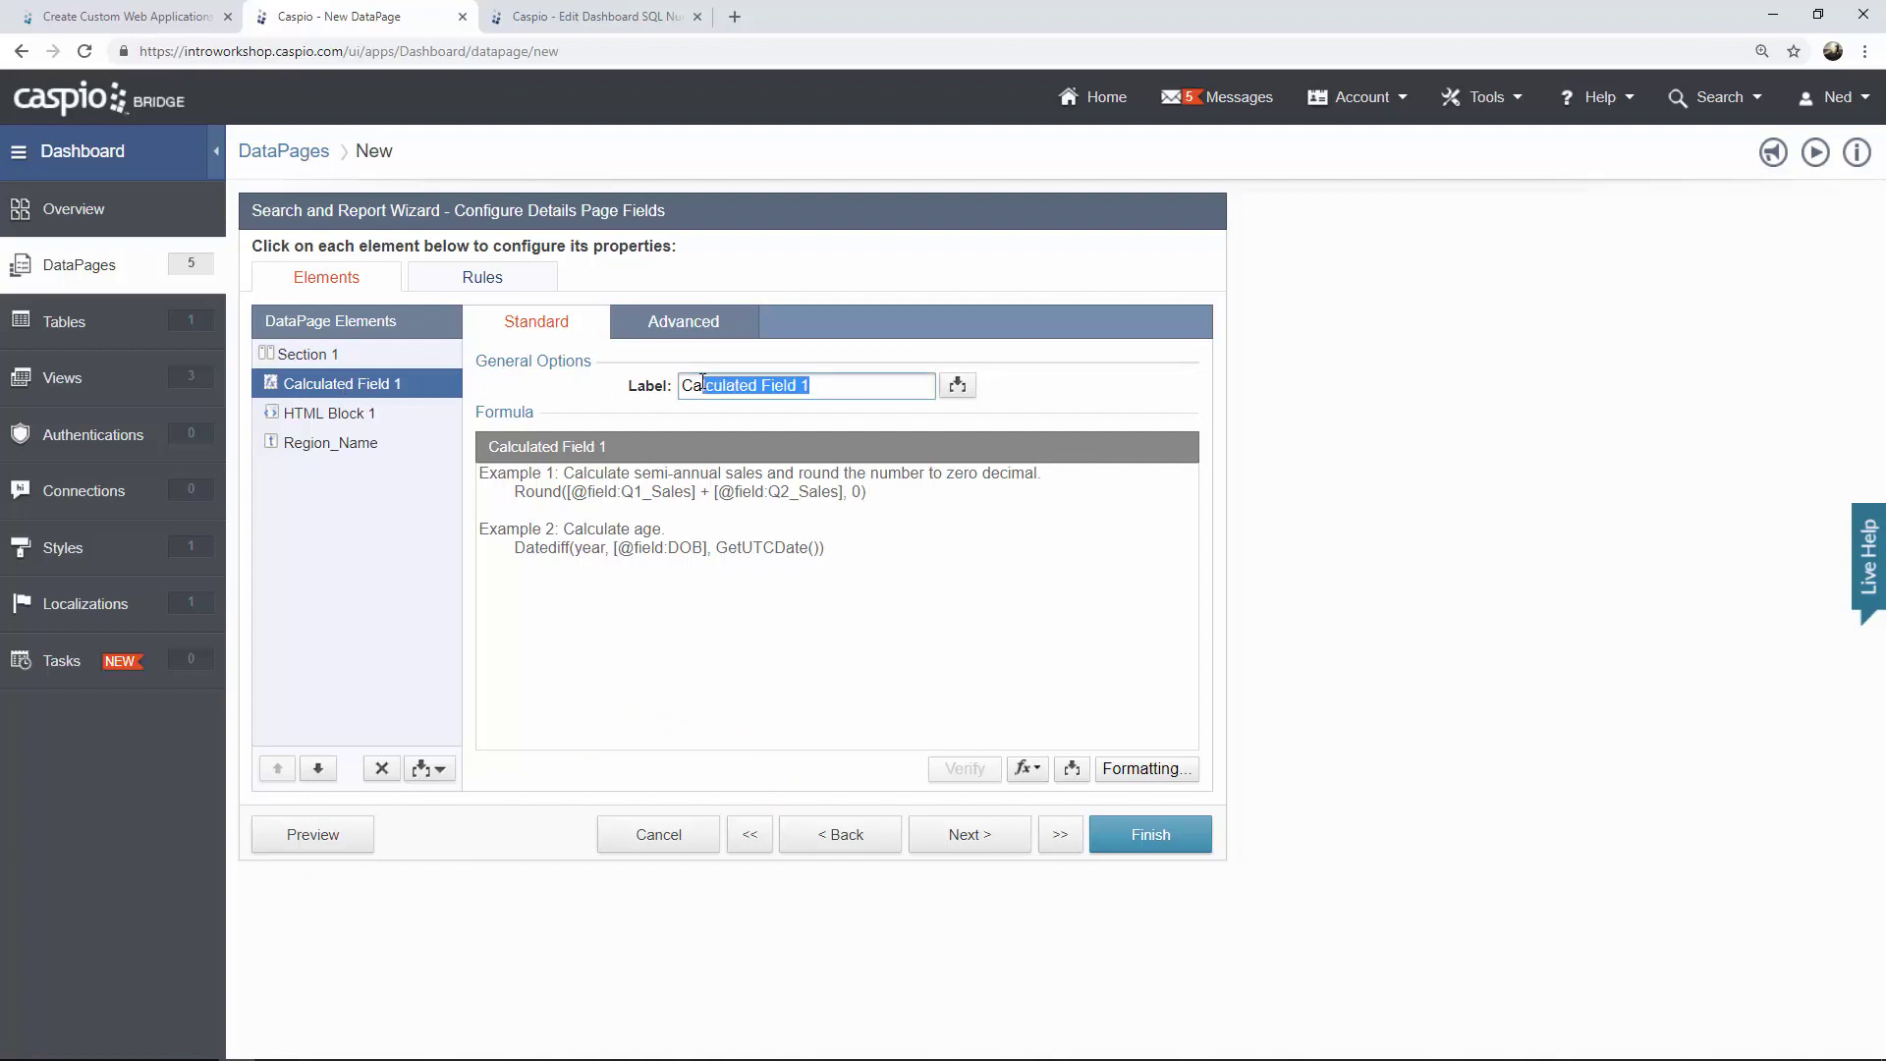
key("BackSpace")
key("BackSpace")
key("BackSpace")
type("Today's S")
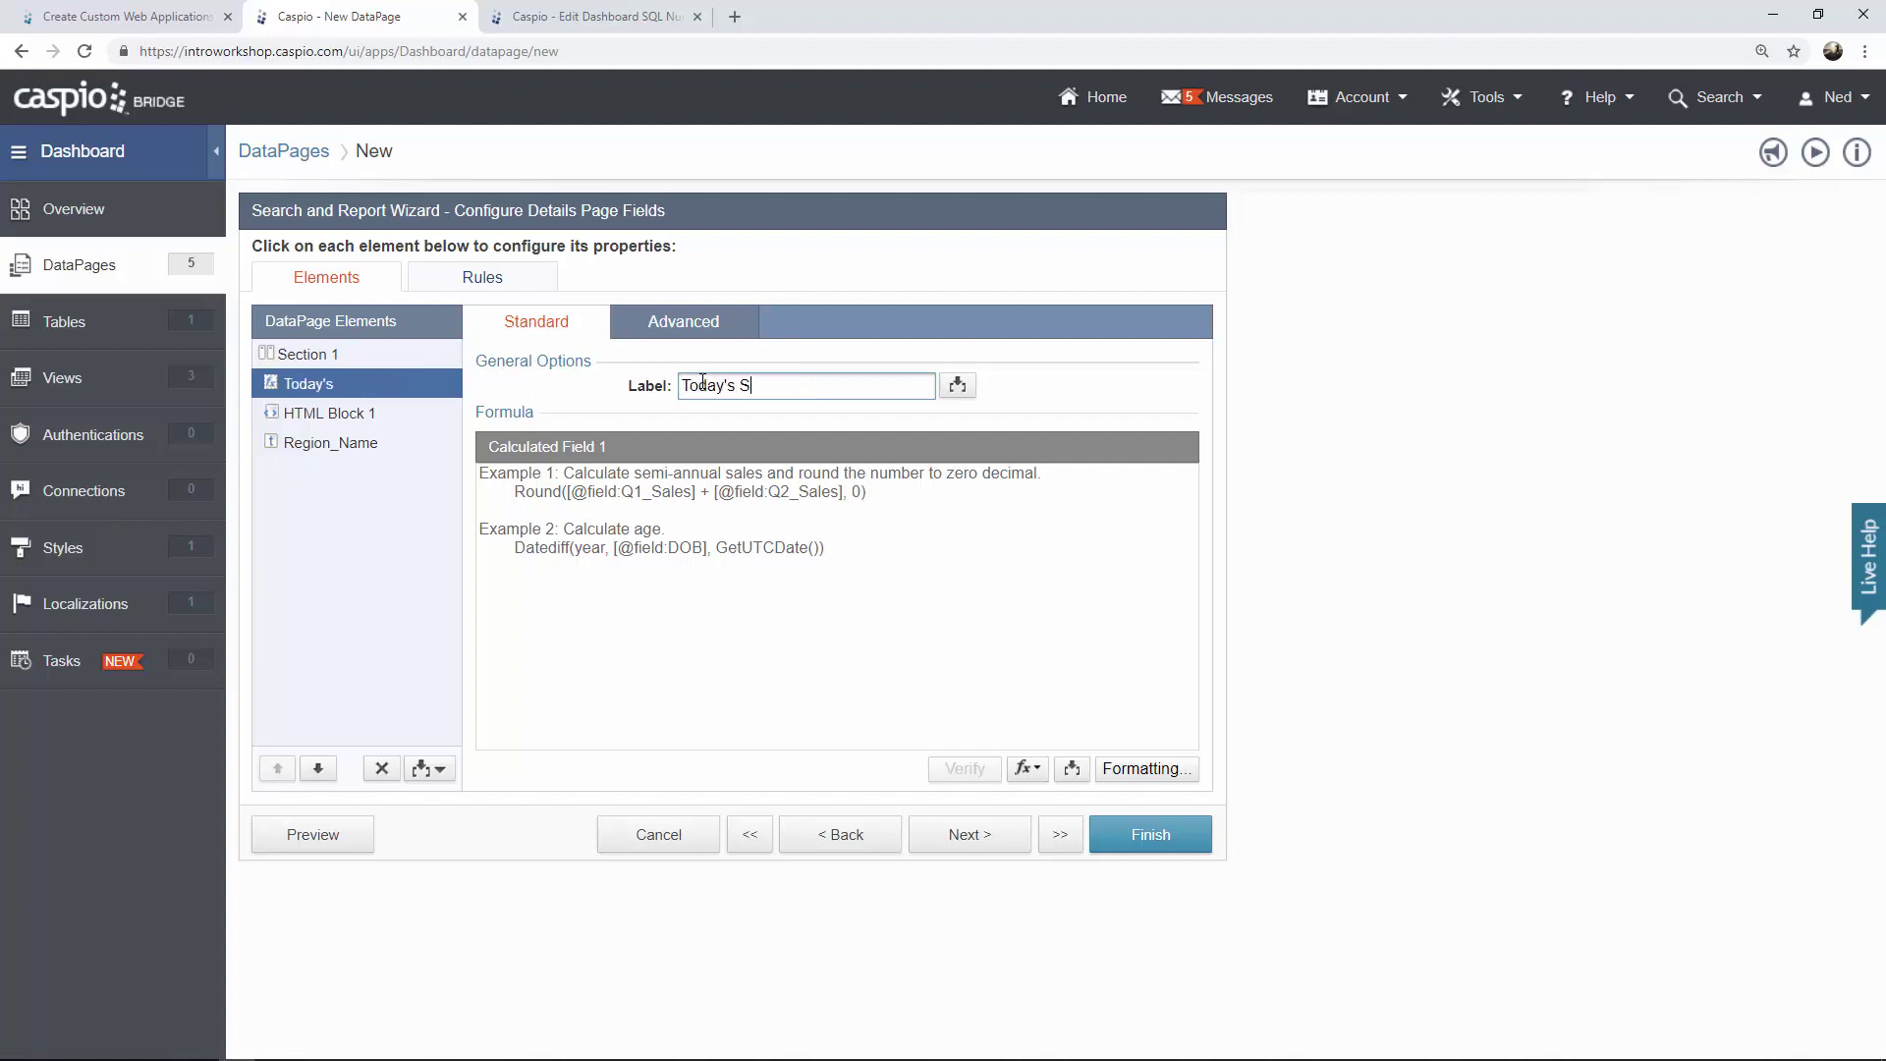
type("ales")
Enter the Today's Sales formula IsNull((SELECT SUM(Reginal_Sales_Sales) FROM _v_TodaySales),0) and review its field and view names.
left_click(848, 556)
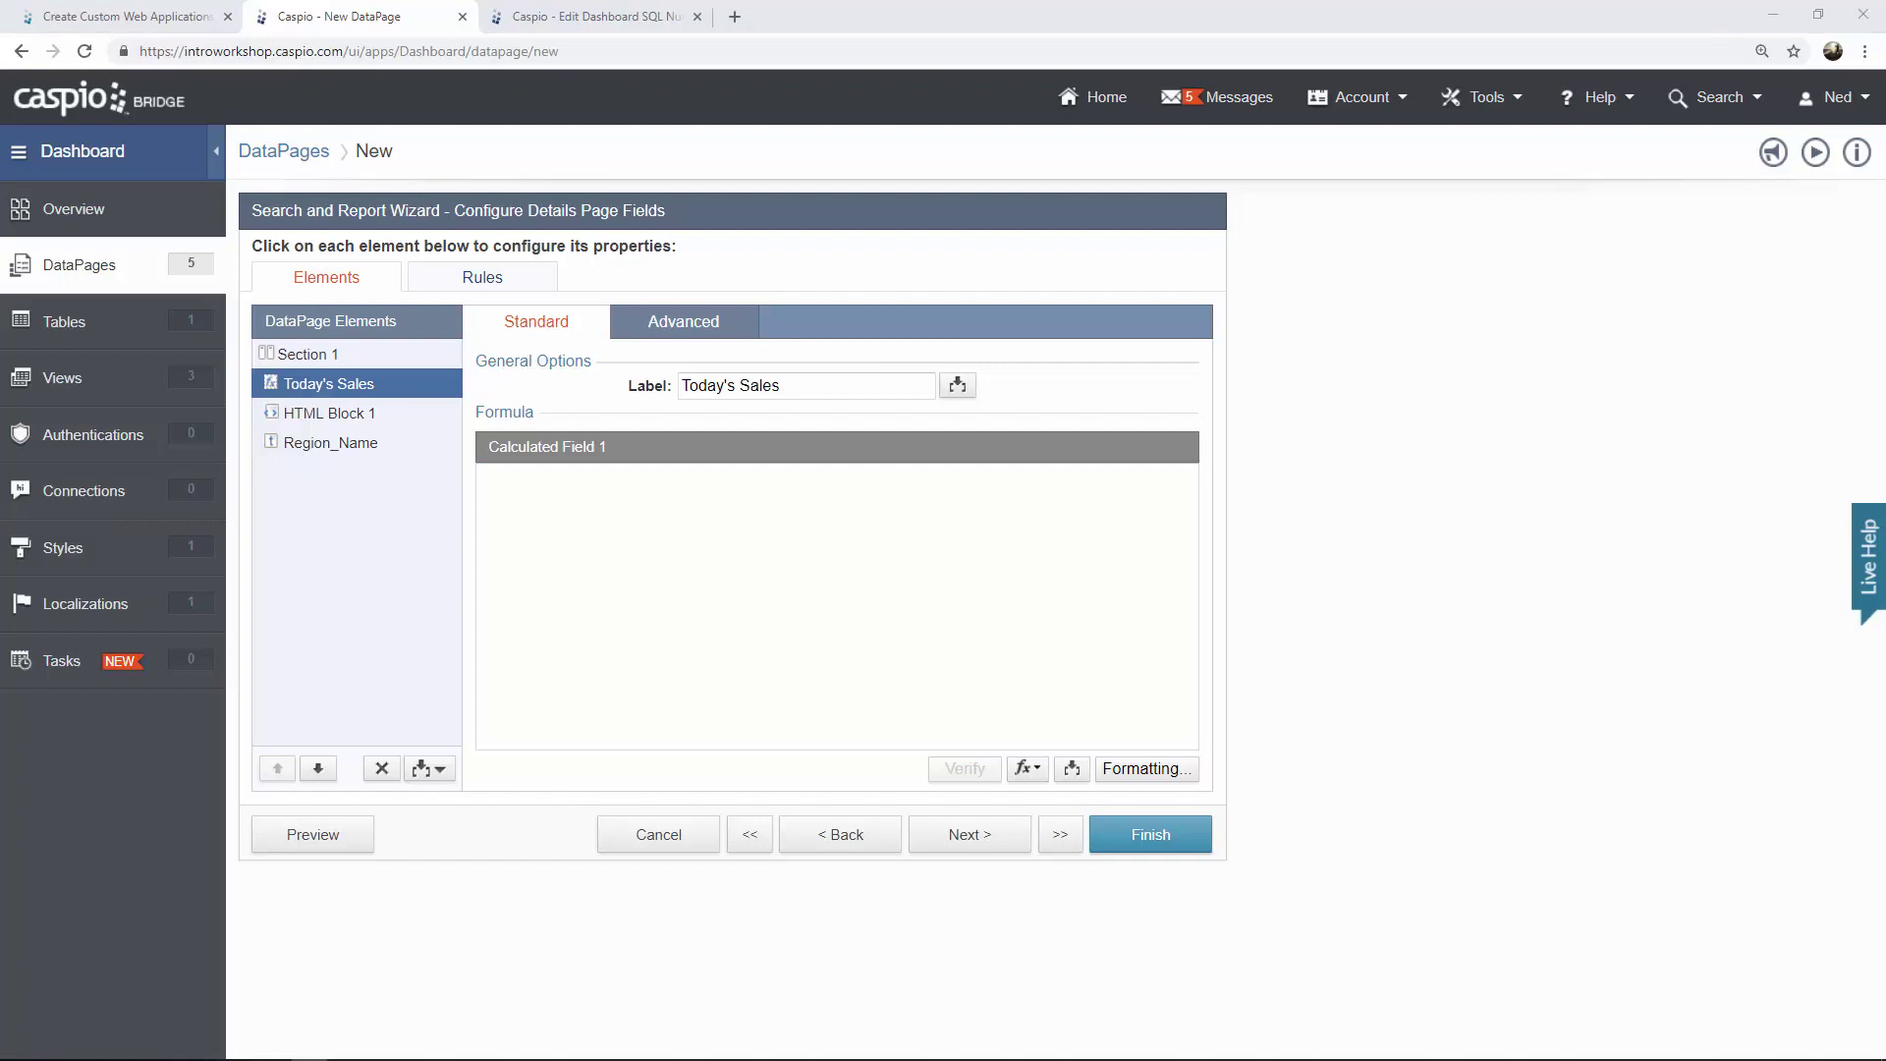
left_click(711, 531)
type("IsNull((SELECT SUM(Reginal_Sales_Sales) FROM _v_TodaySales),0)")
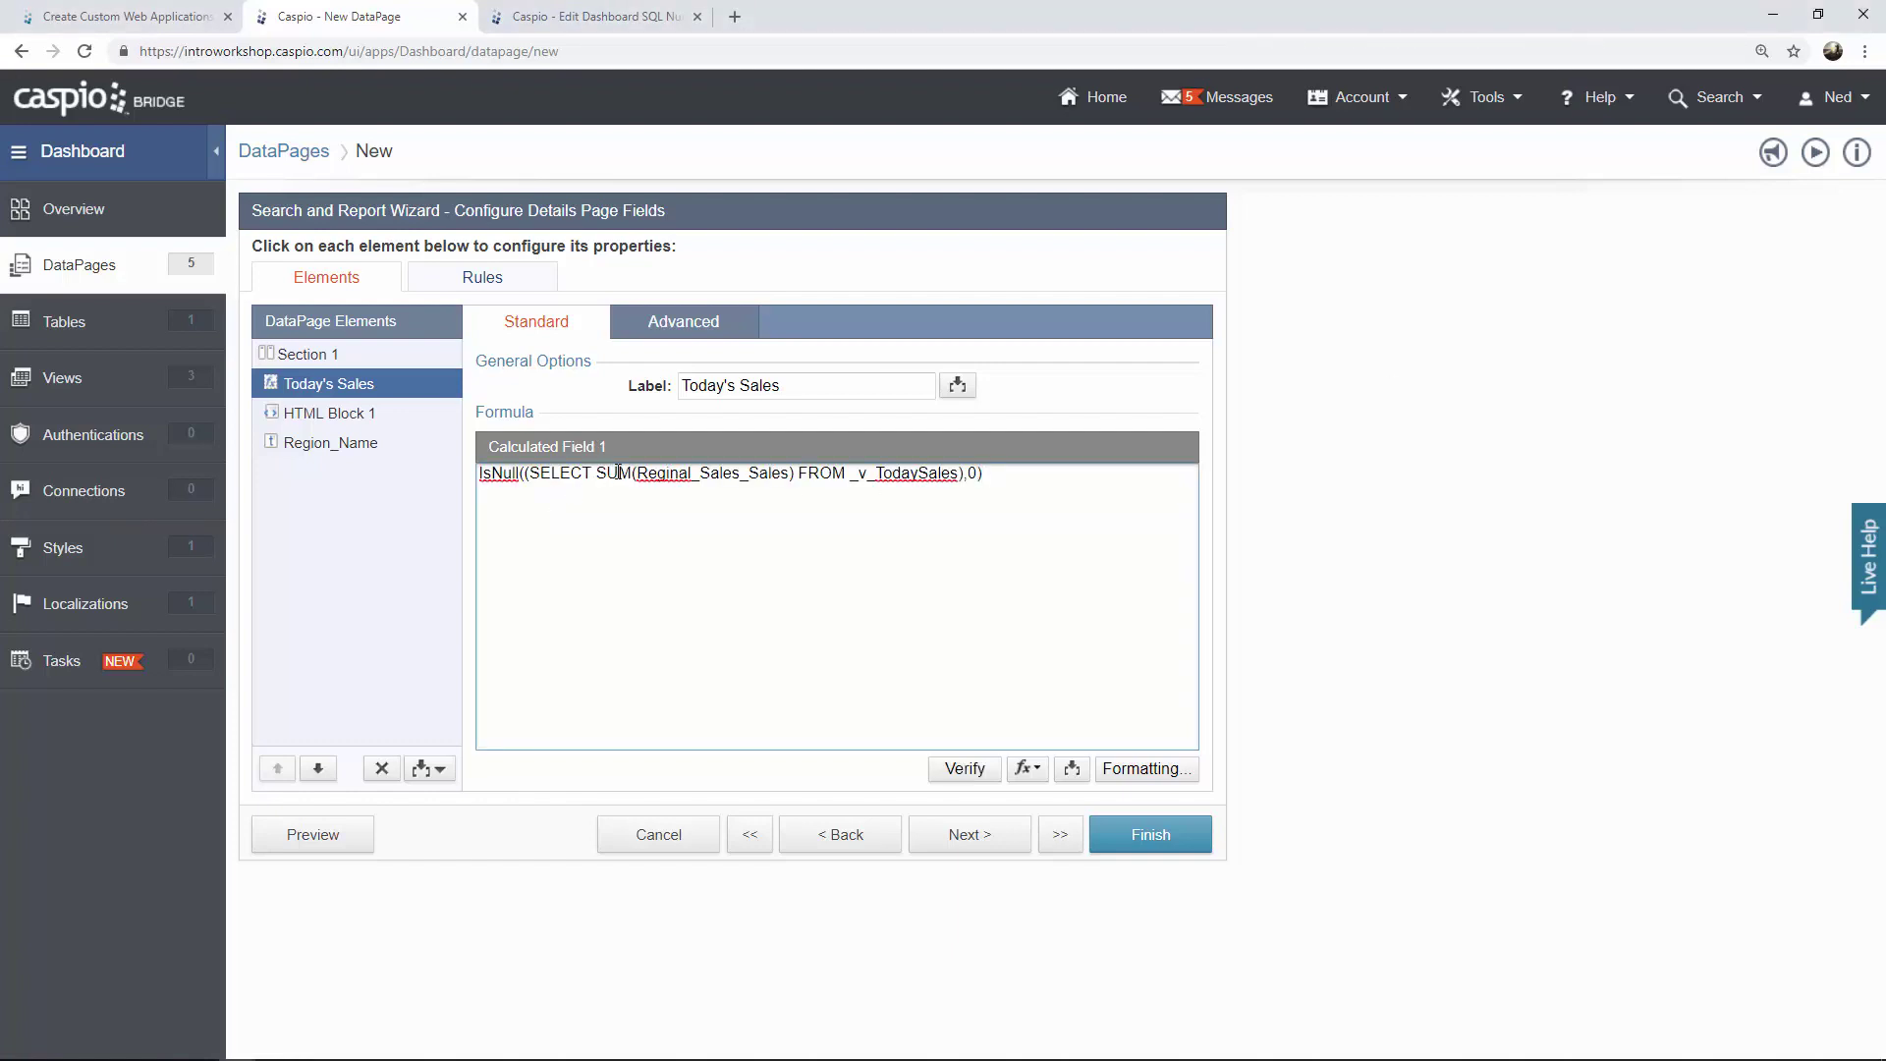
left_click_drag(596, 473, 791, 474)
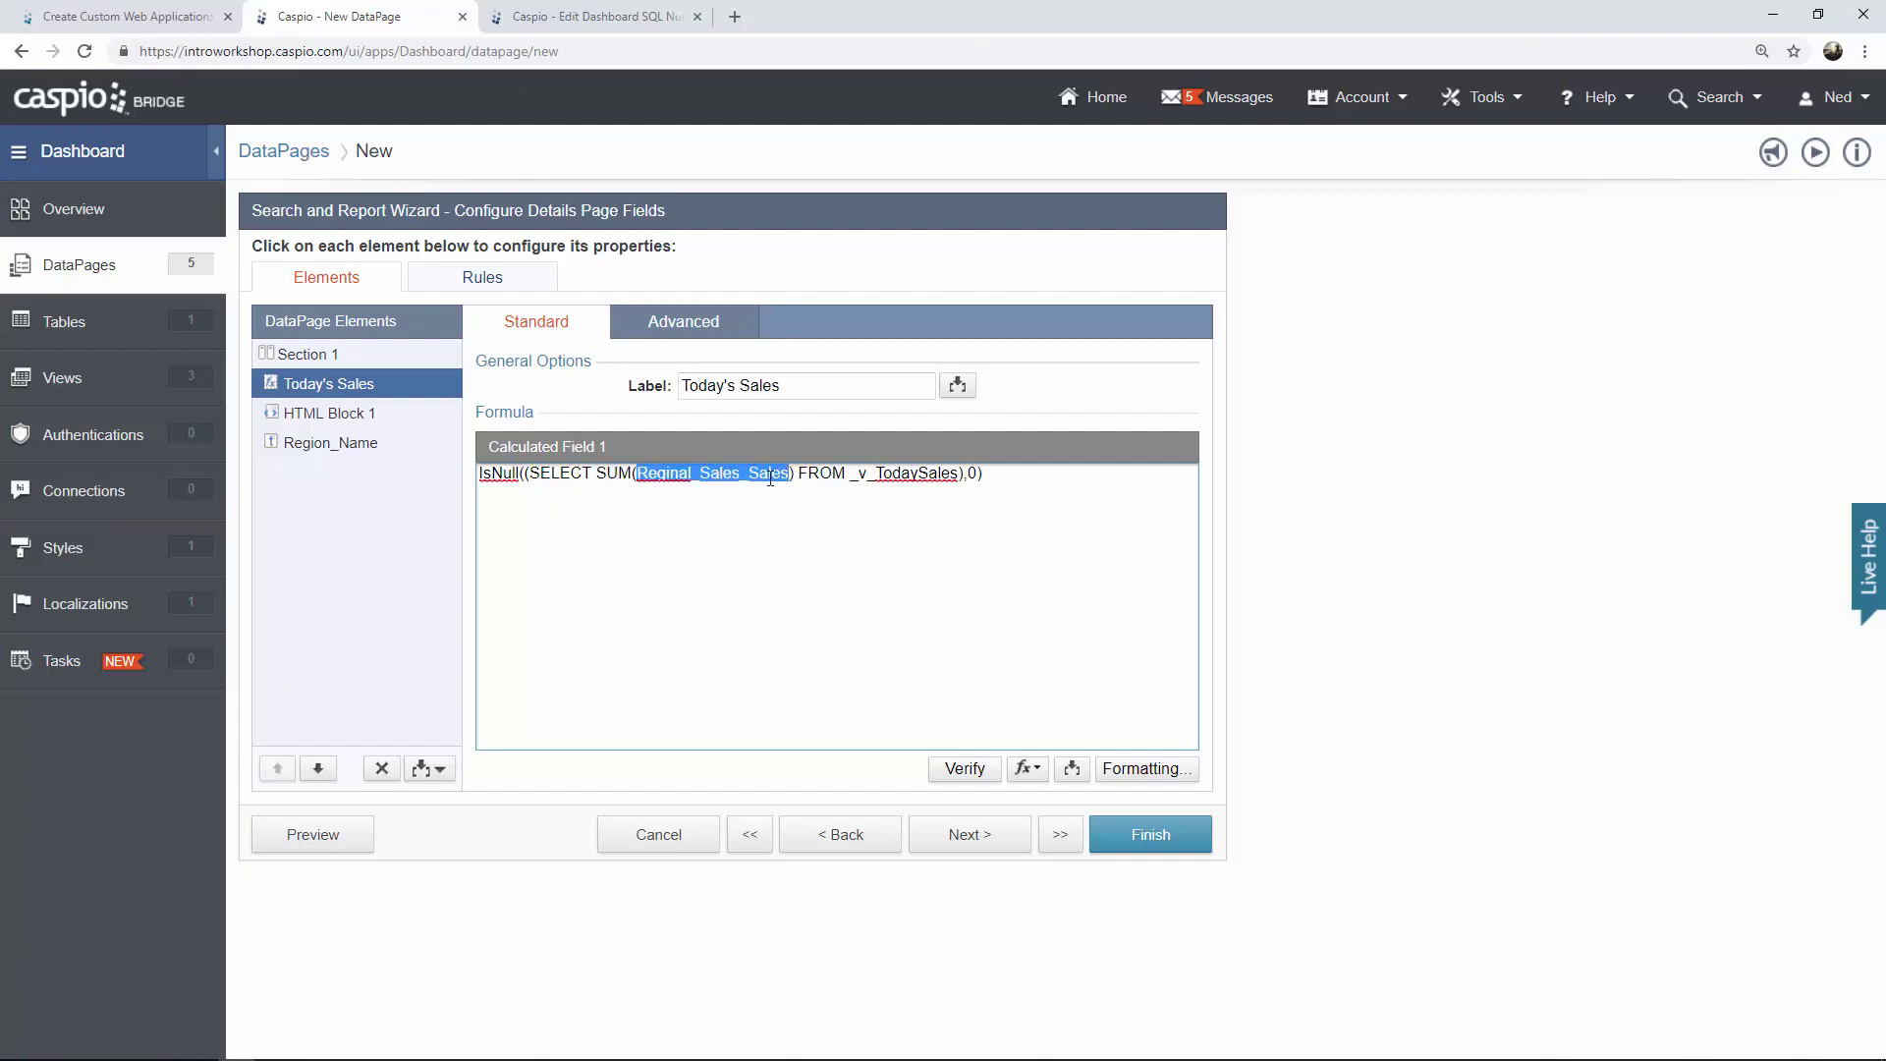
left_click(771, 478)
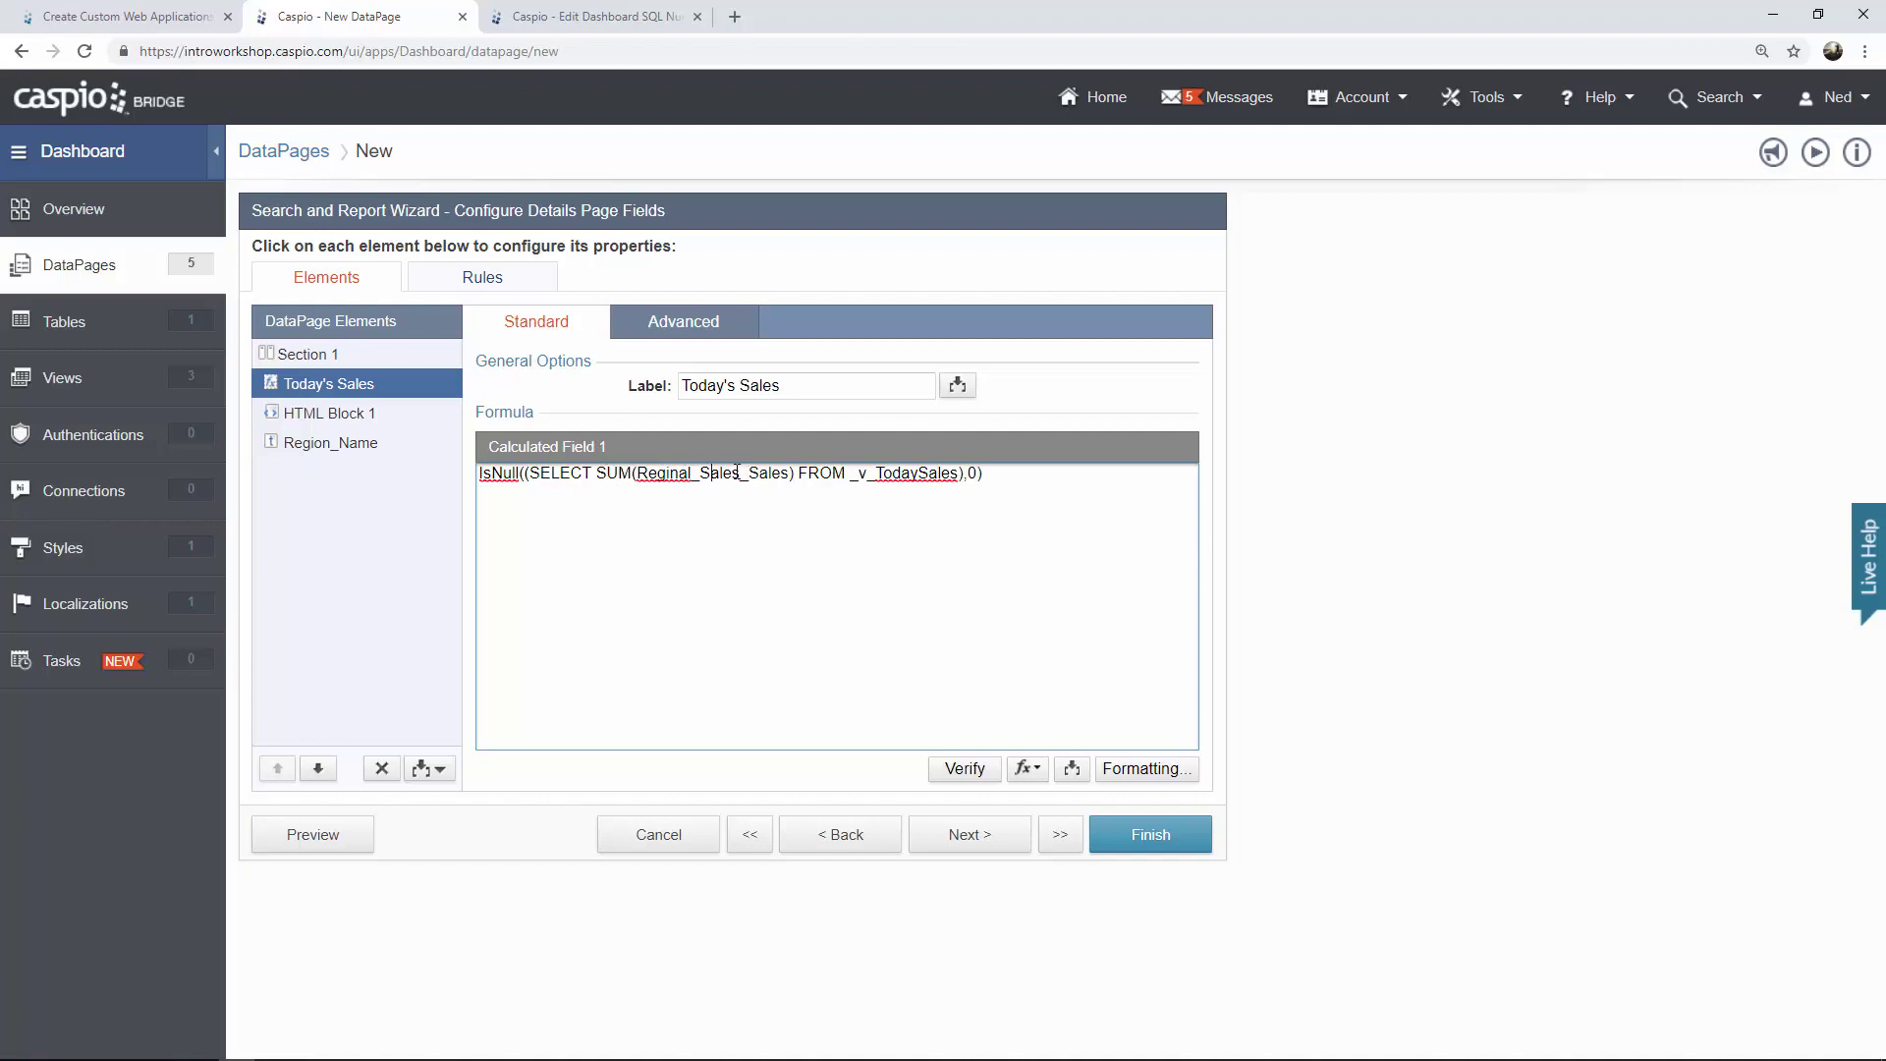
left_click_drag(875, 477, 960, 475)
left_click_drag(849, 475, 877, 474)
left_click(732, 473)
Open the TodaySales view for editing in a separate browser tab and check the name of its Reginal_Sales.Sales field.
right_click(94, 382)
left_click(148, 397)
left_click(805, 17)
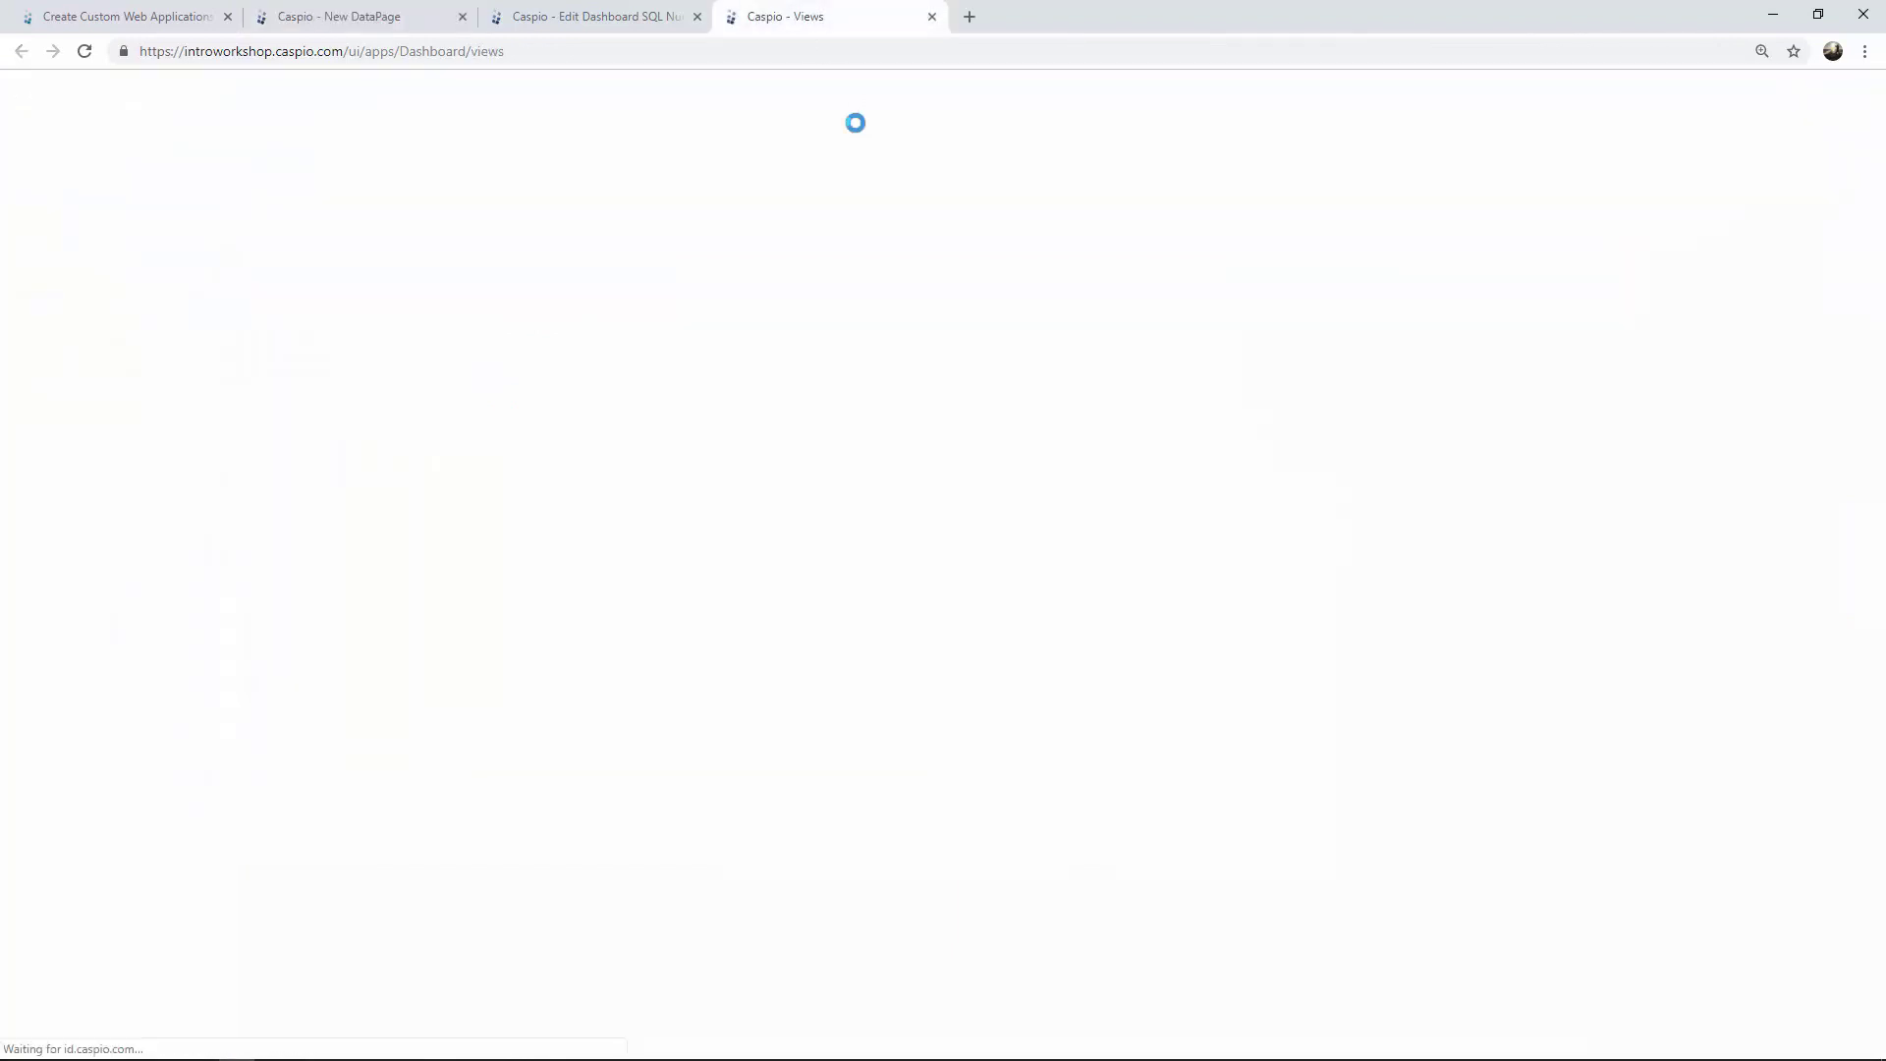
mouse_move(387, 398)
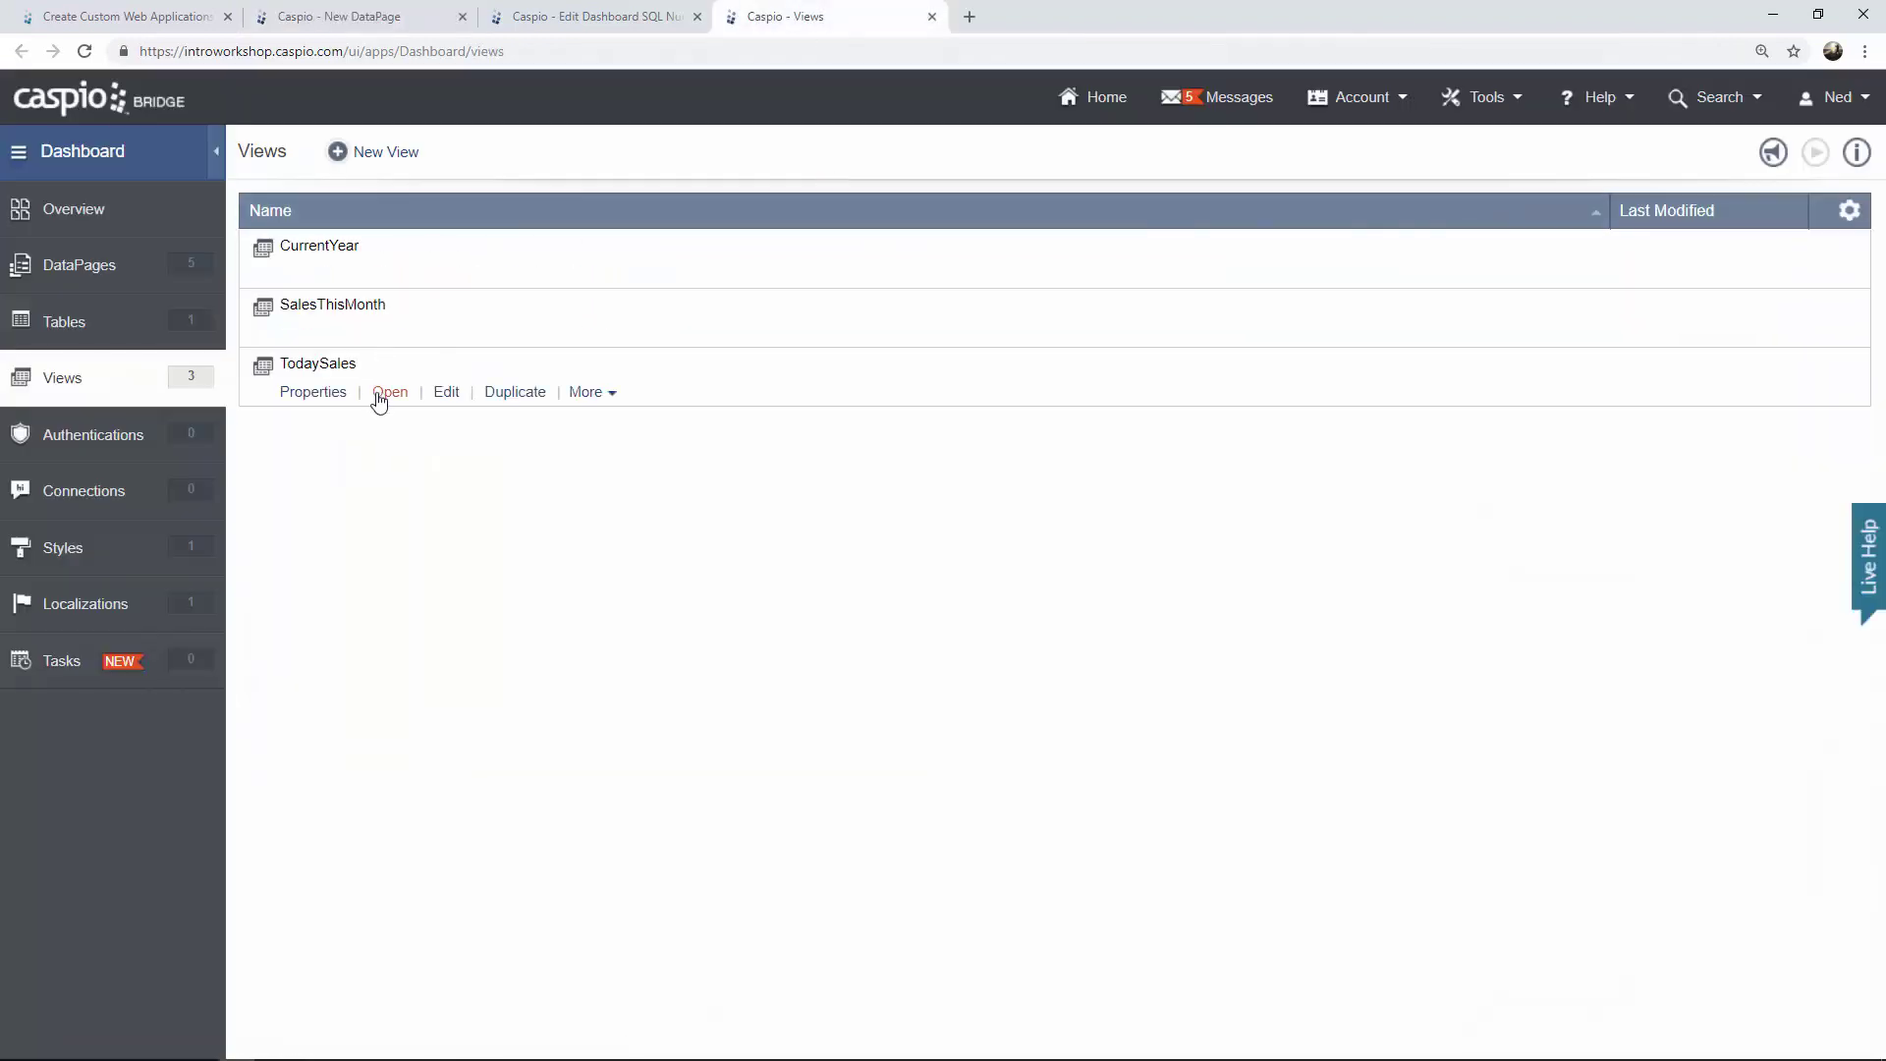
left_click(447, 393)
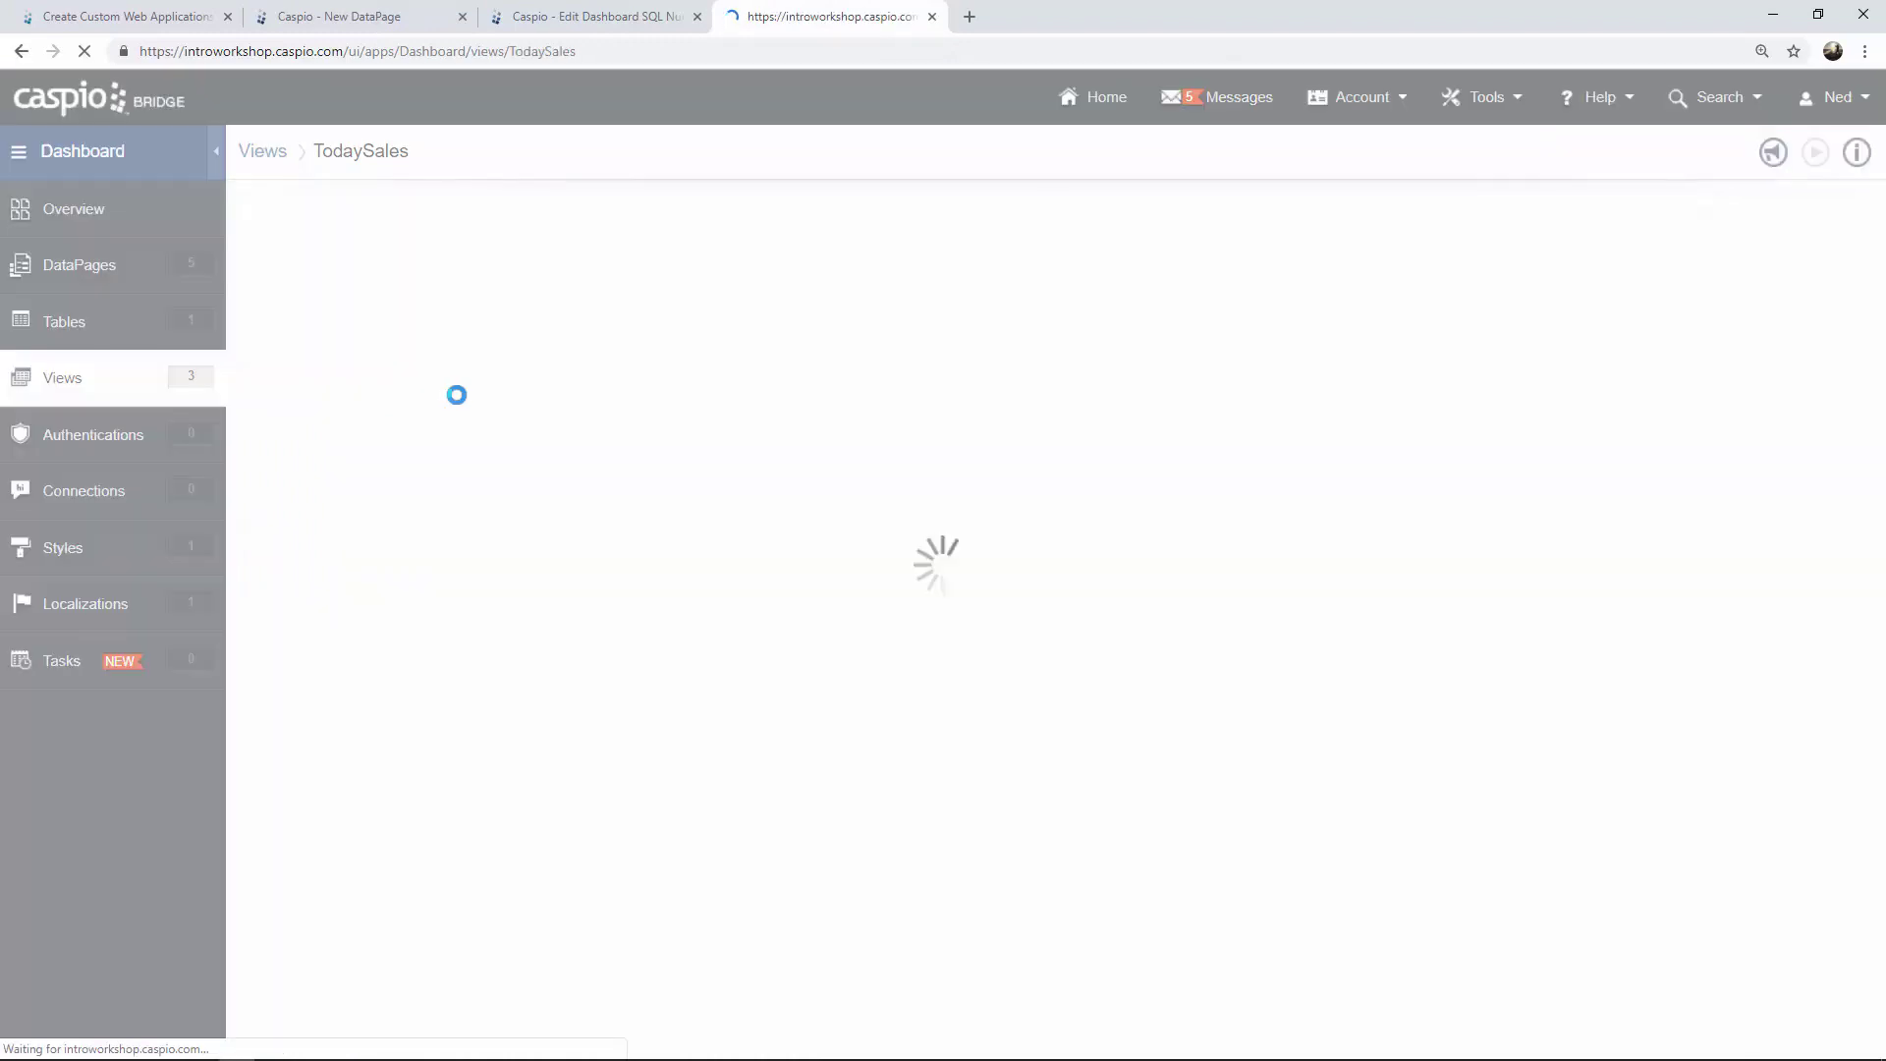
left_click(996, 835)
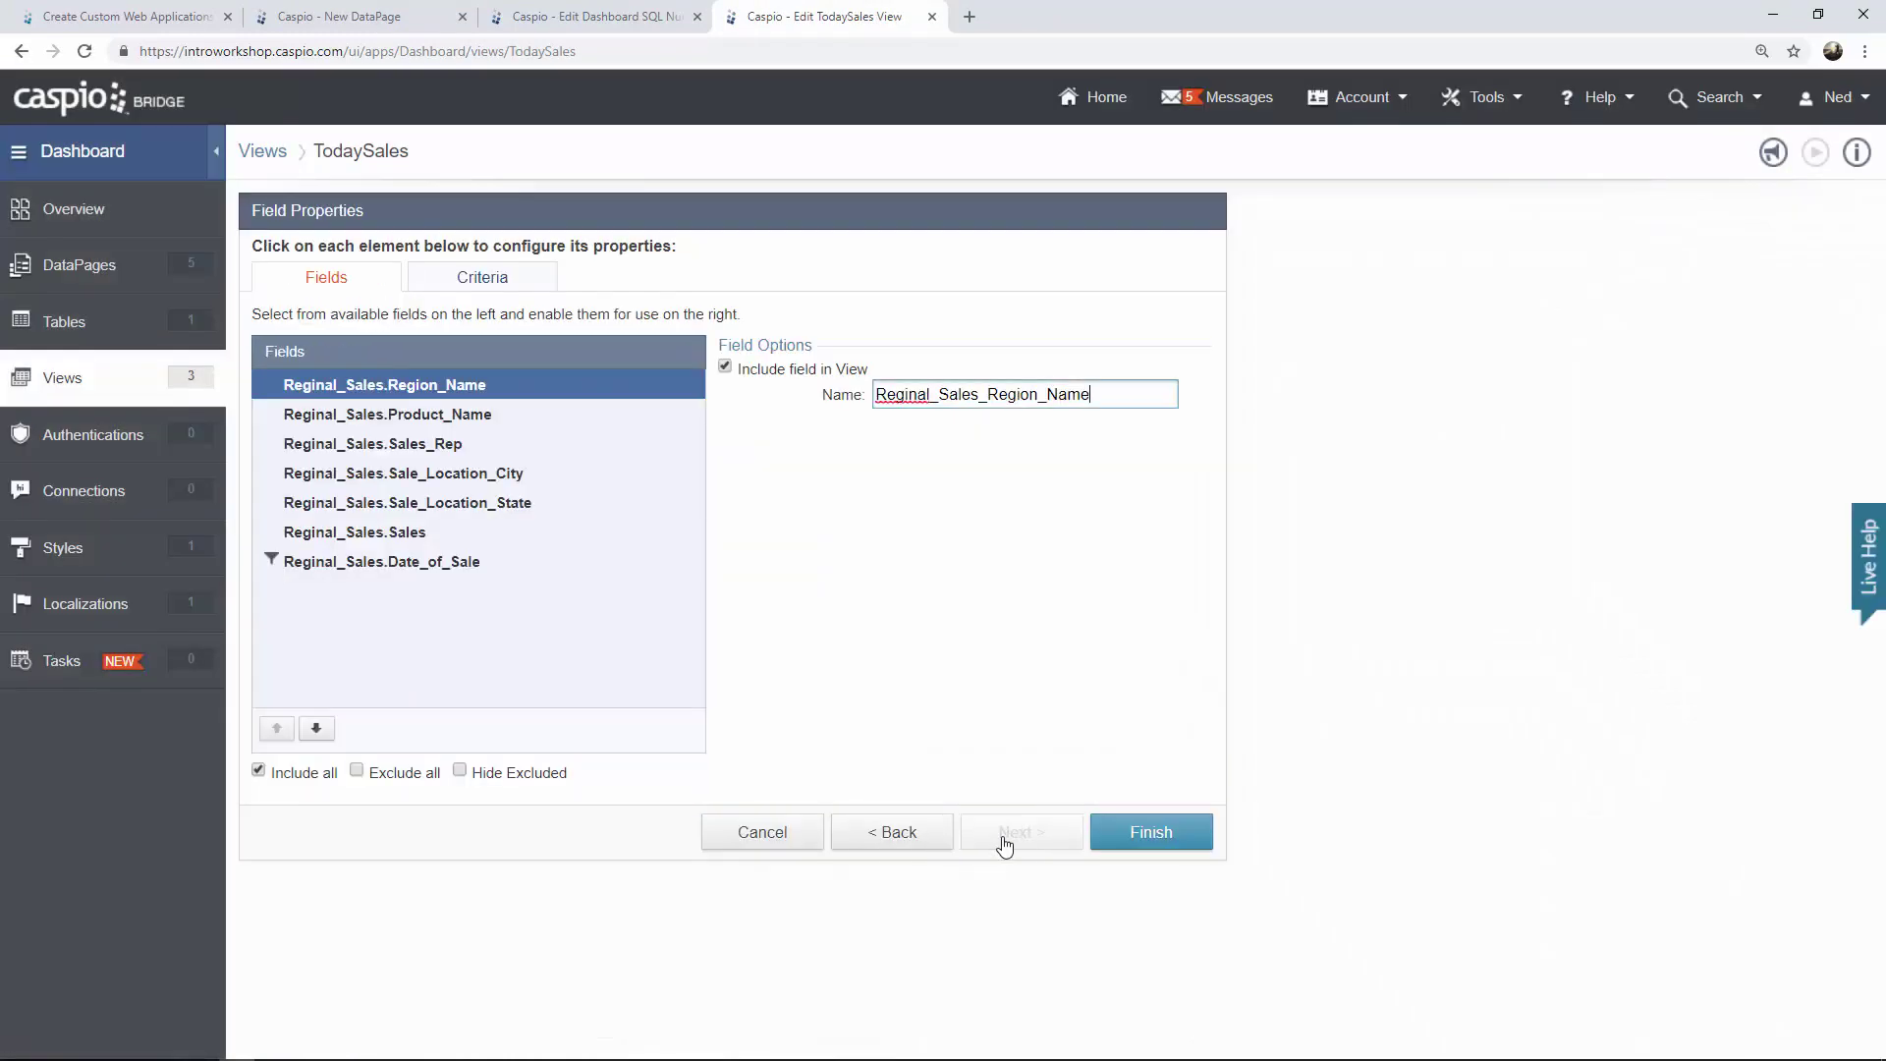
left_click(407, 534)
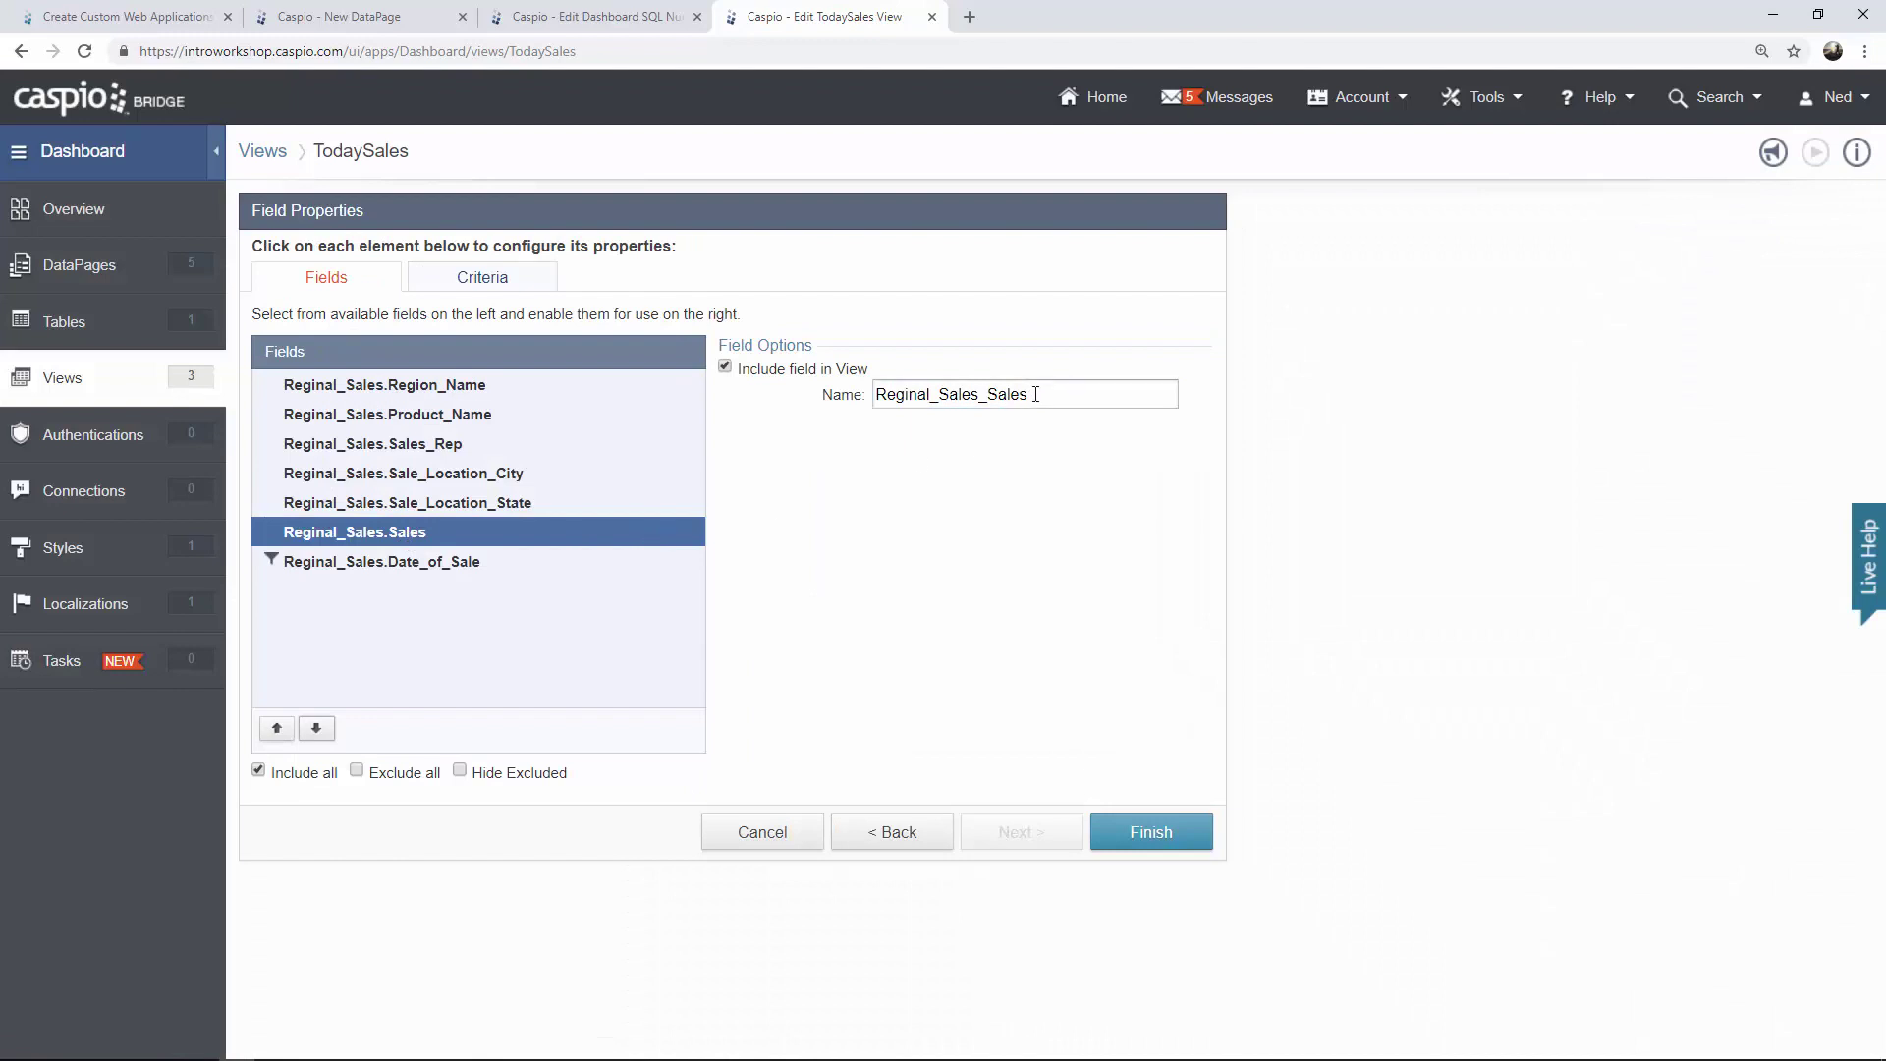
left_click_drag(1080, 394, 846, 393)
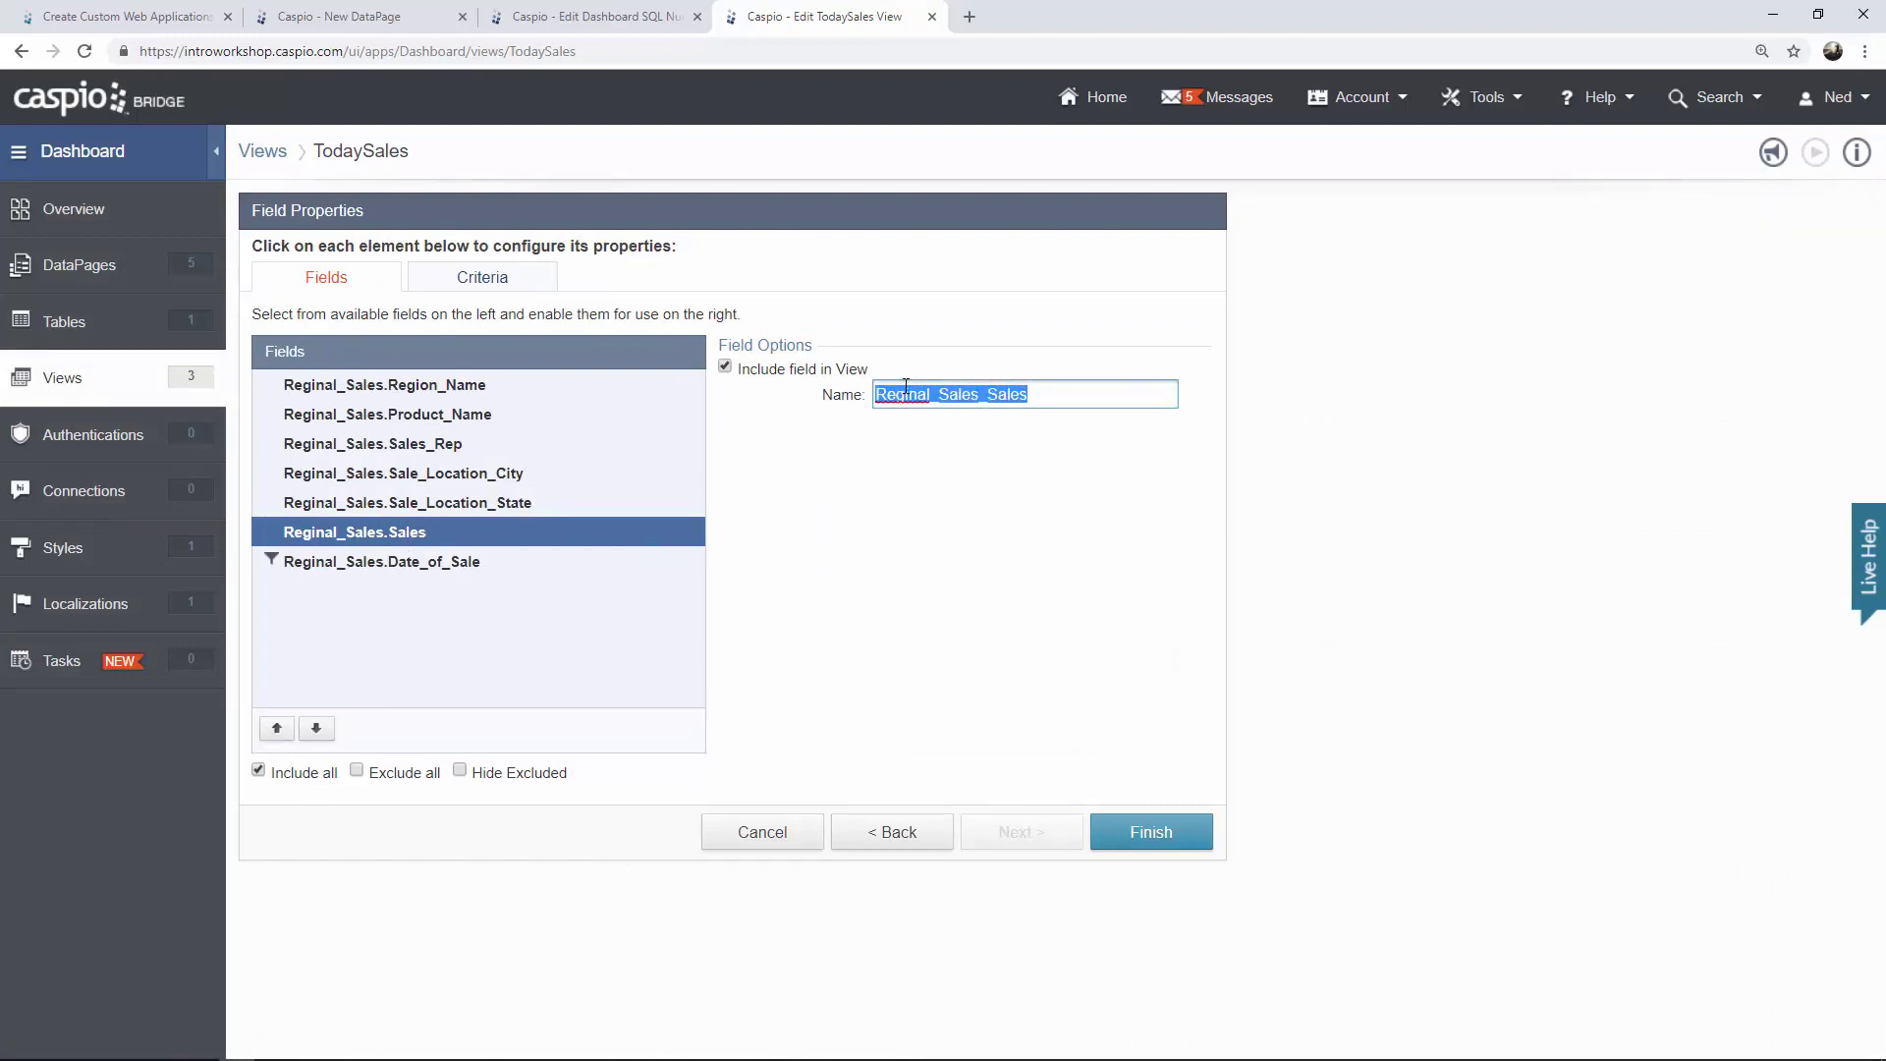
Compare the TodaySales view's name with the view name used in the Today's Sales formula.
left_click(344, 19)
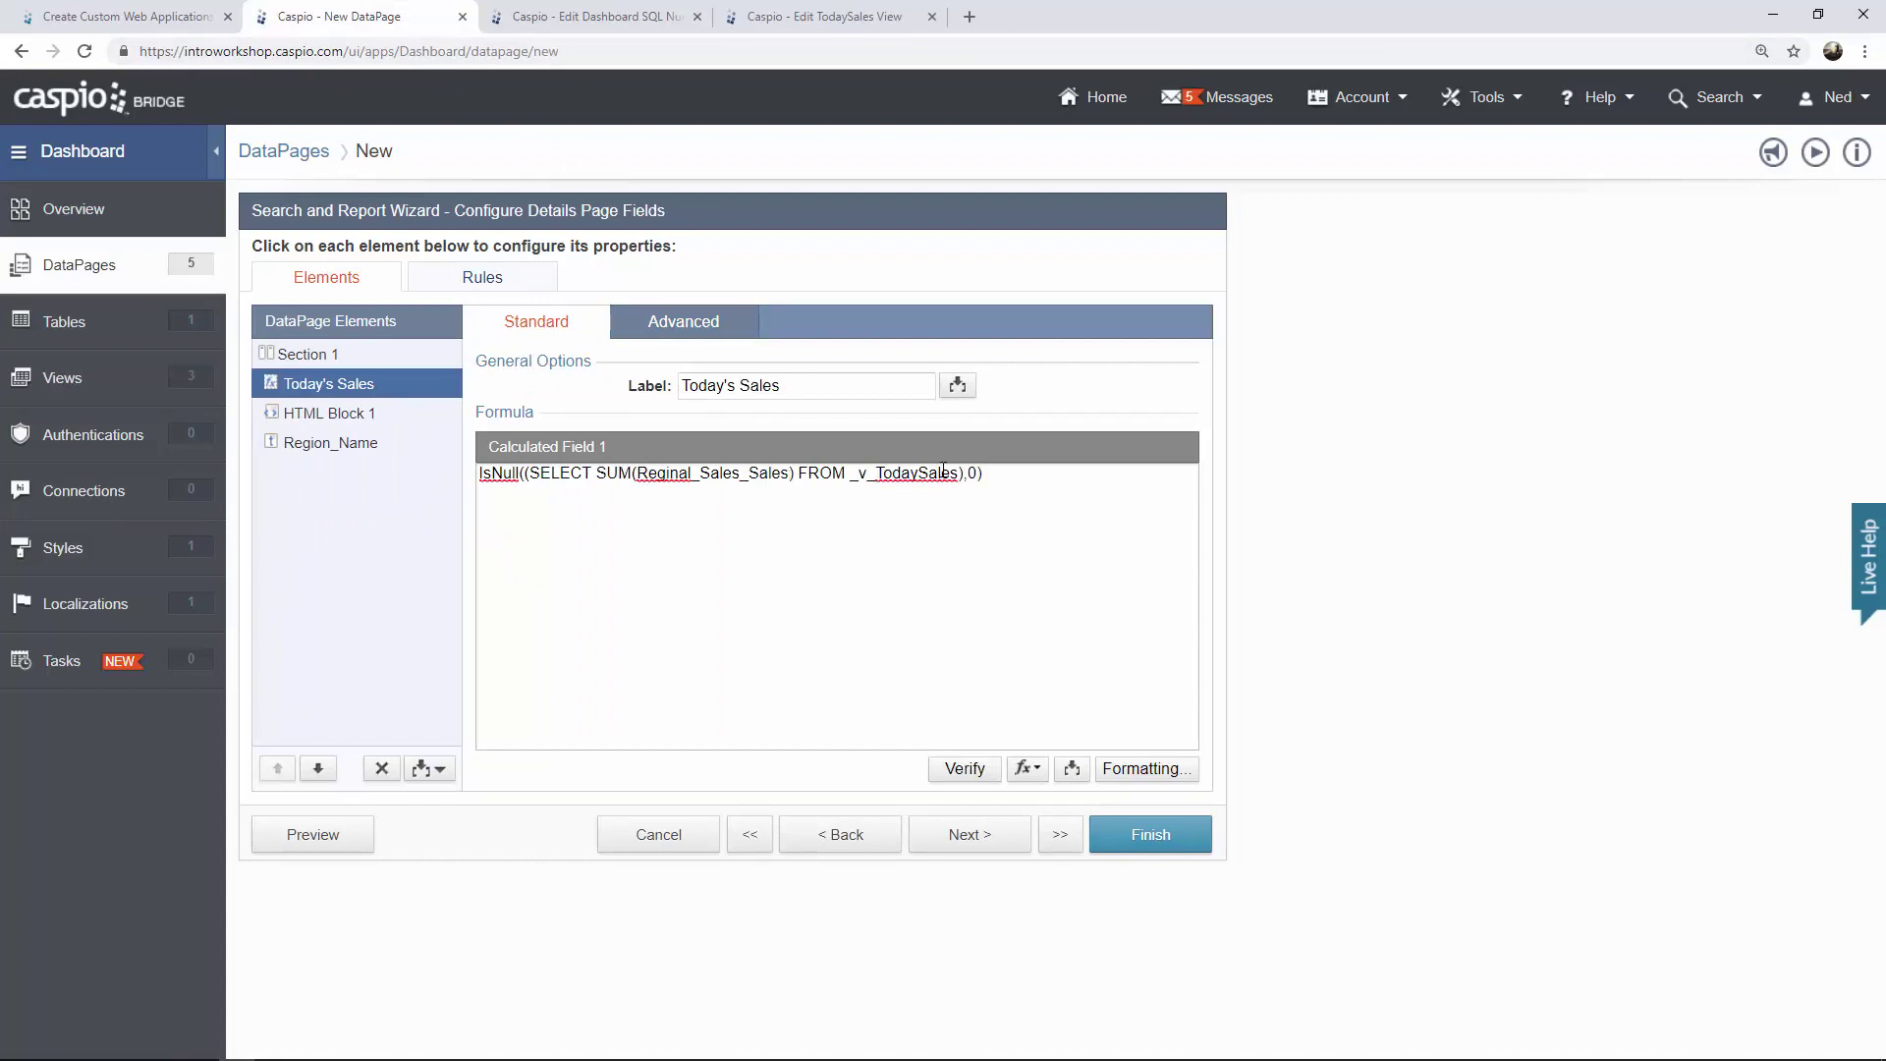
left_click(651, 20)
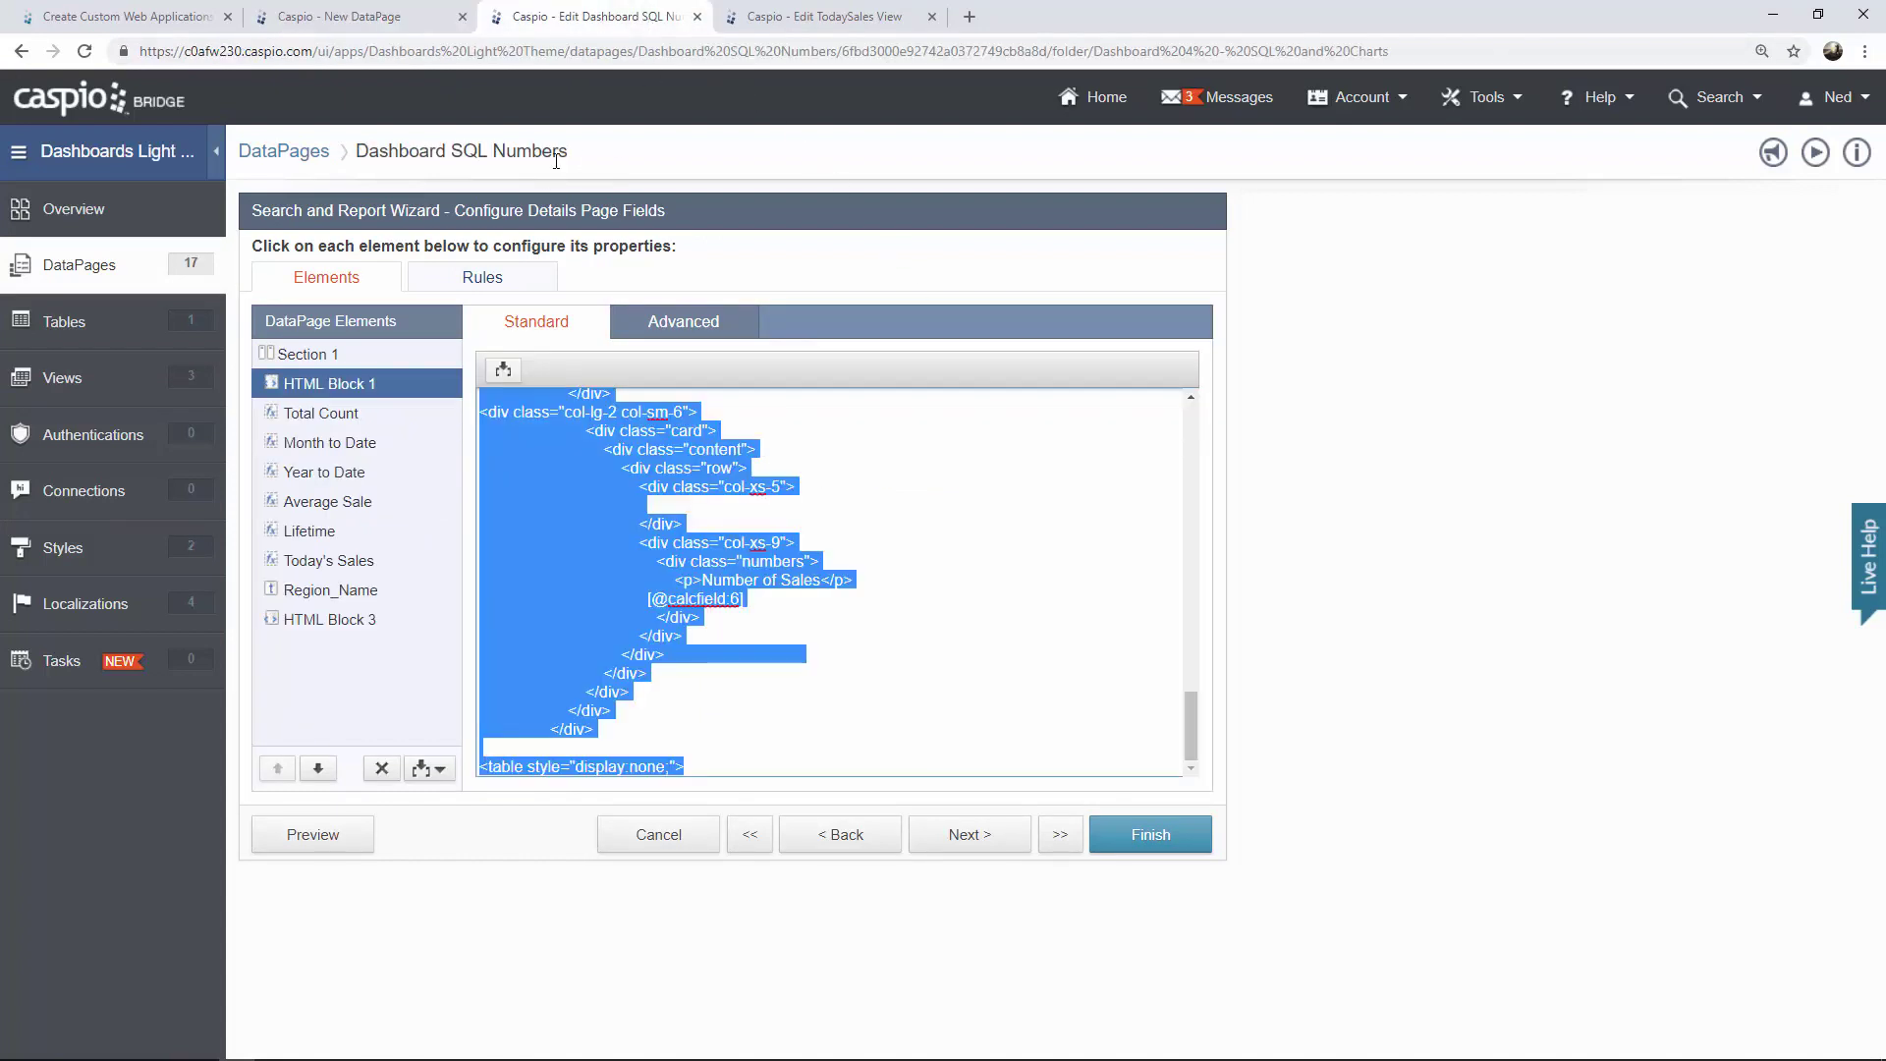
left_click(791, 19)
left_click_drag(417, 152, 319, 152)
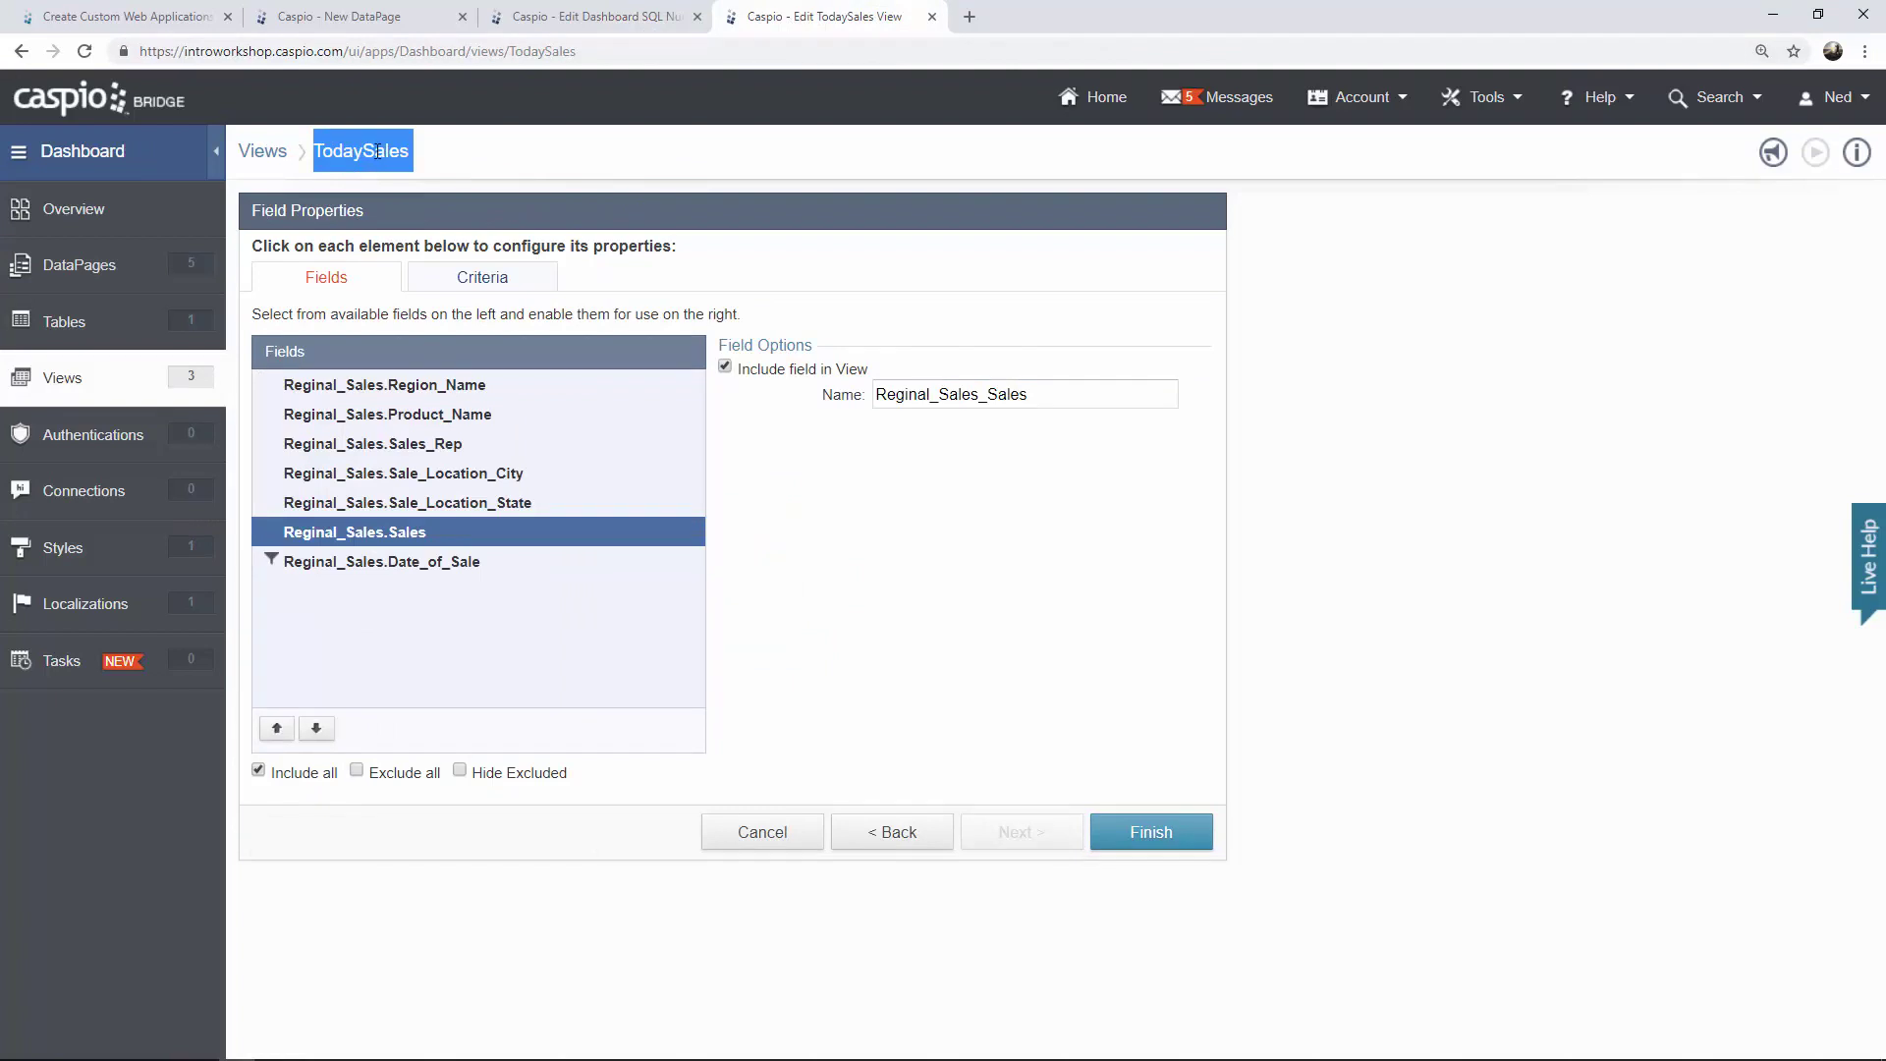
left_click(390, 21)
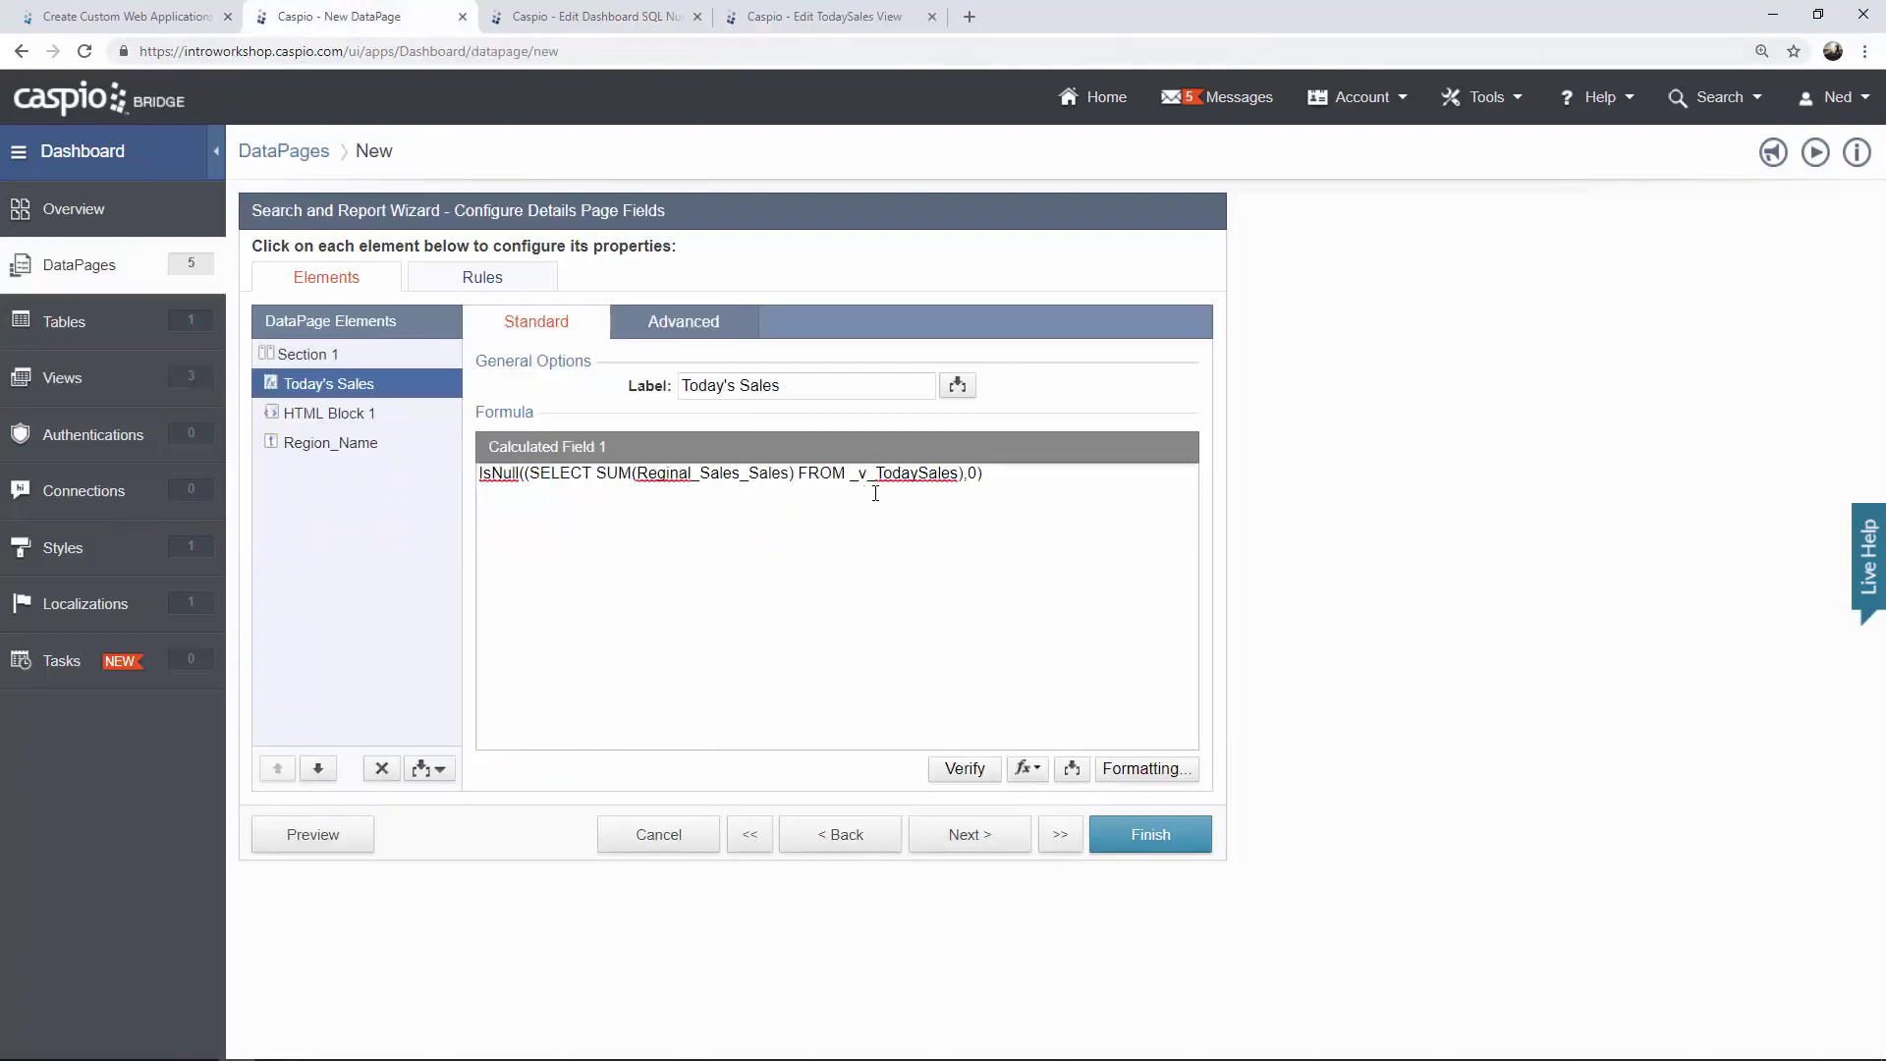
Review the IsNull wrapper and the 0 fallback in the Today's Sales formula, and verify the formula.
left_click(523, 477)
type("(")
double_click(978, 472)
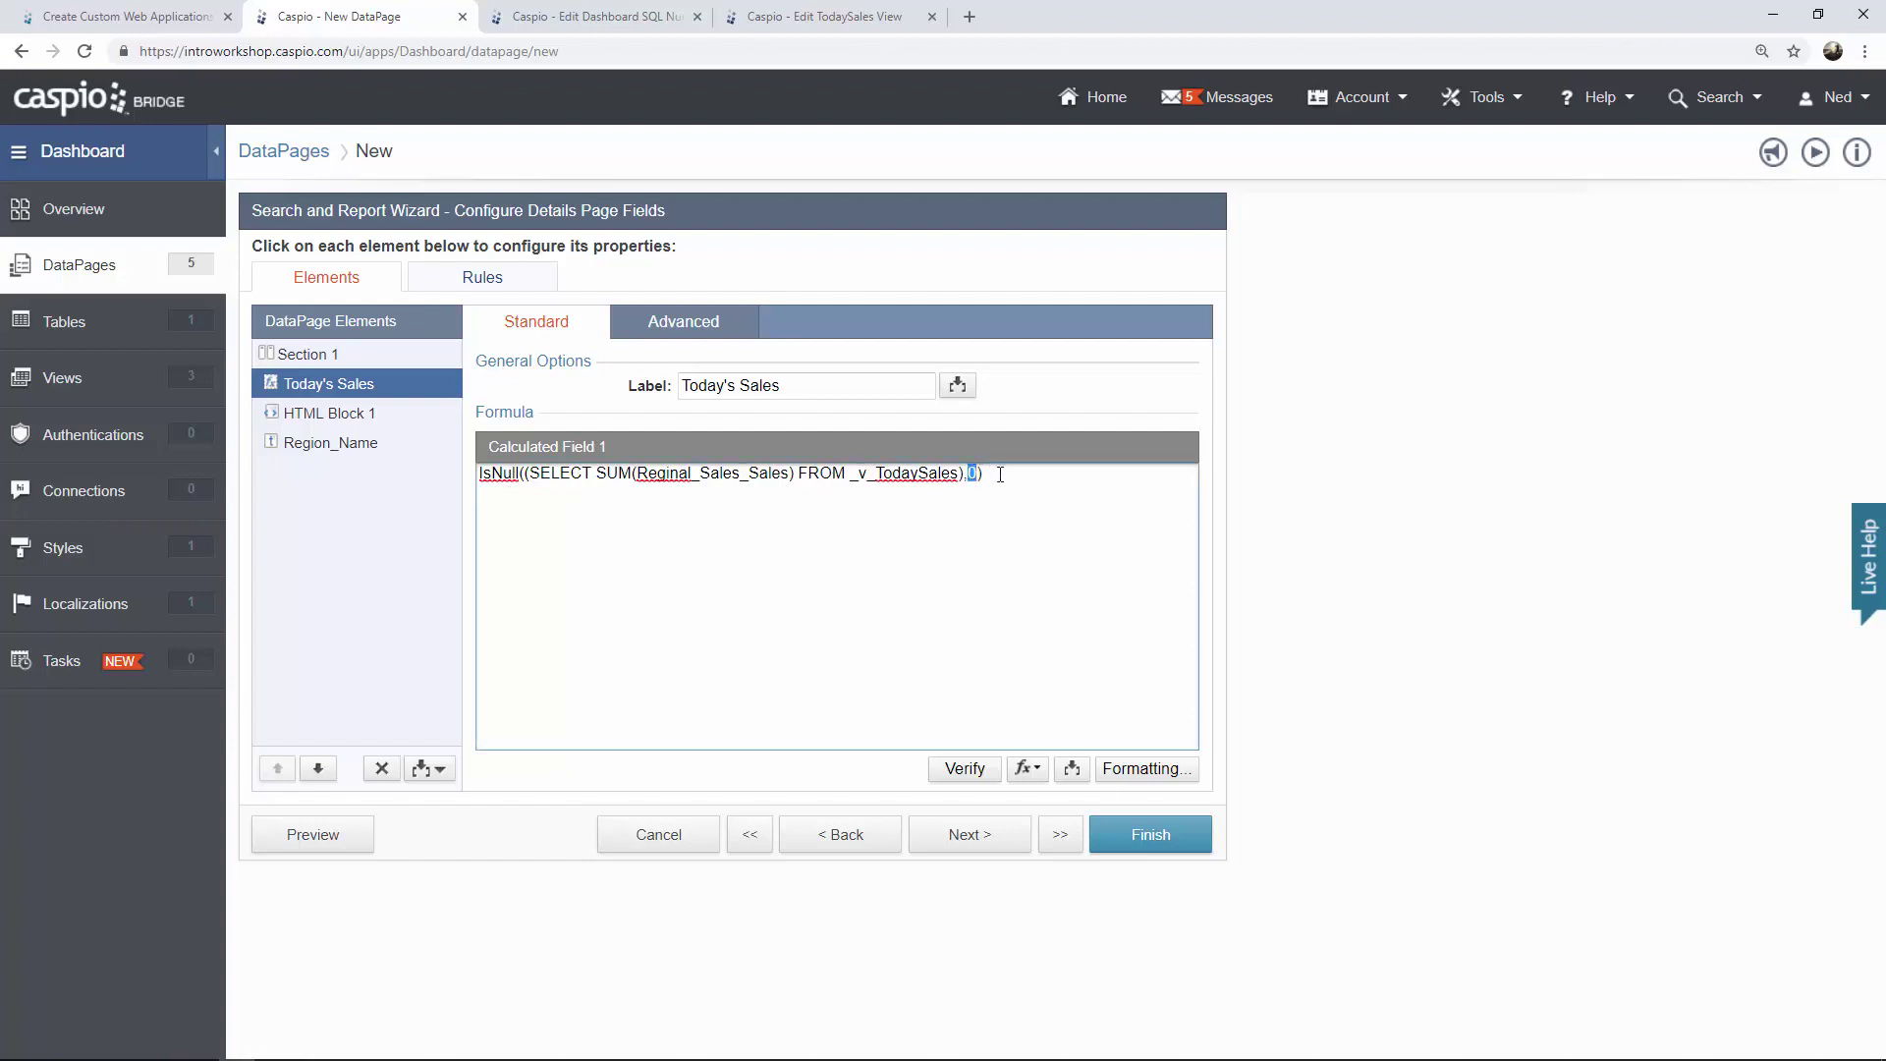
left_click(982, 768)
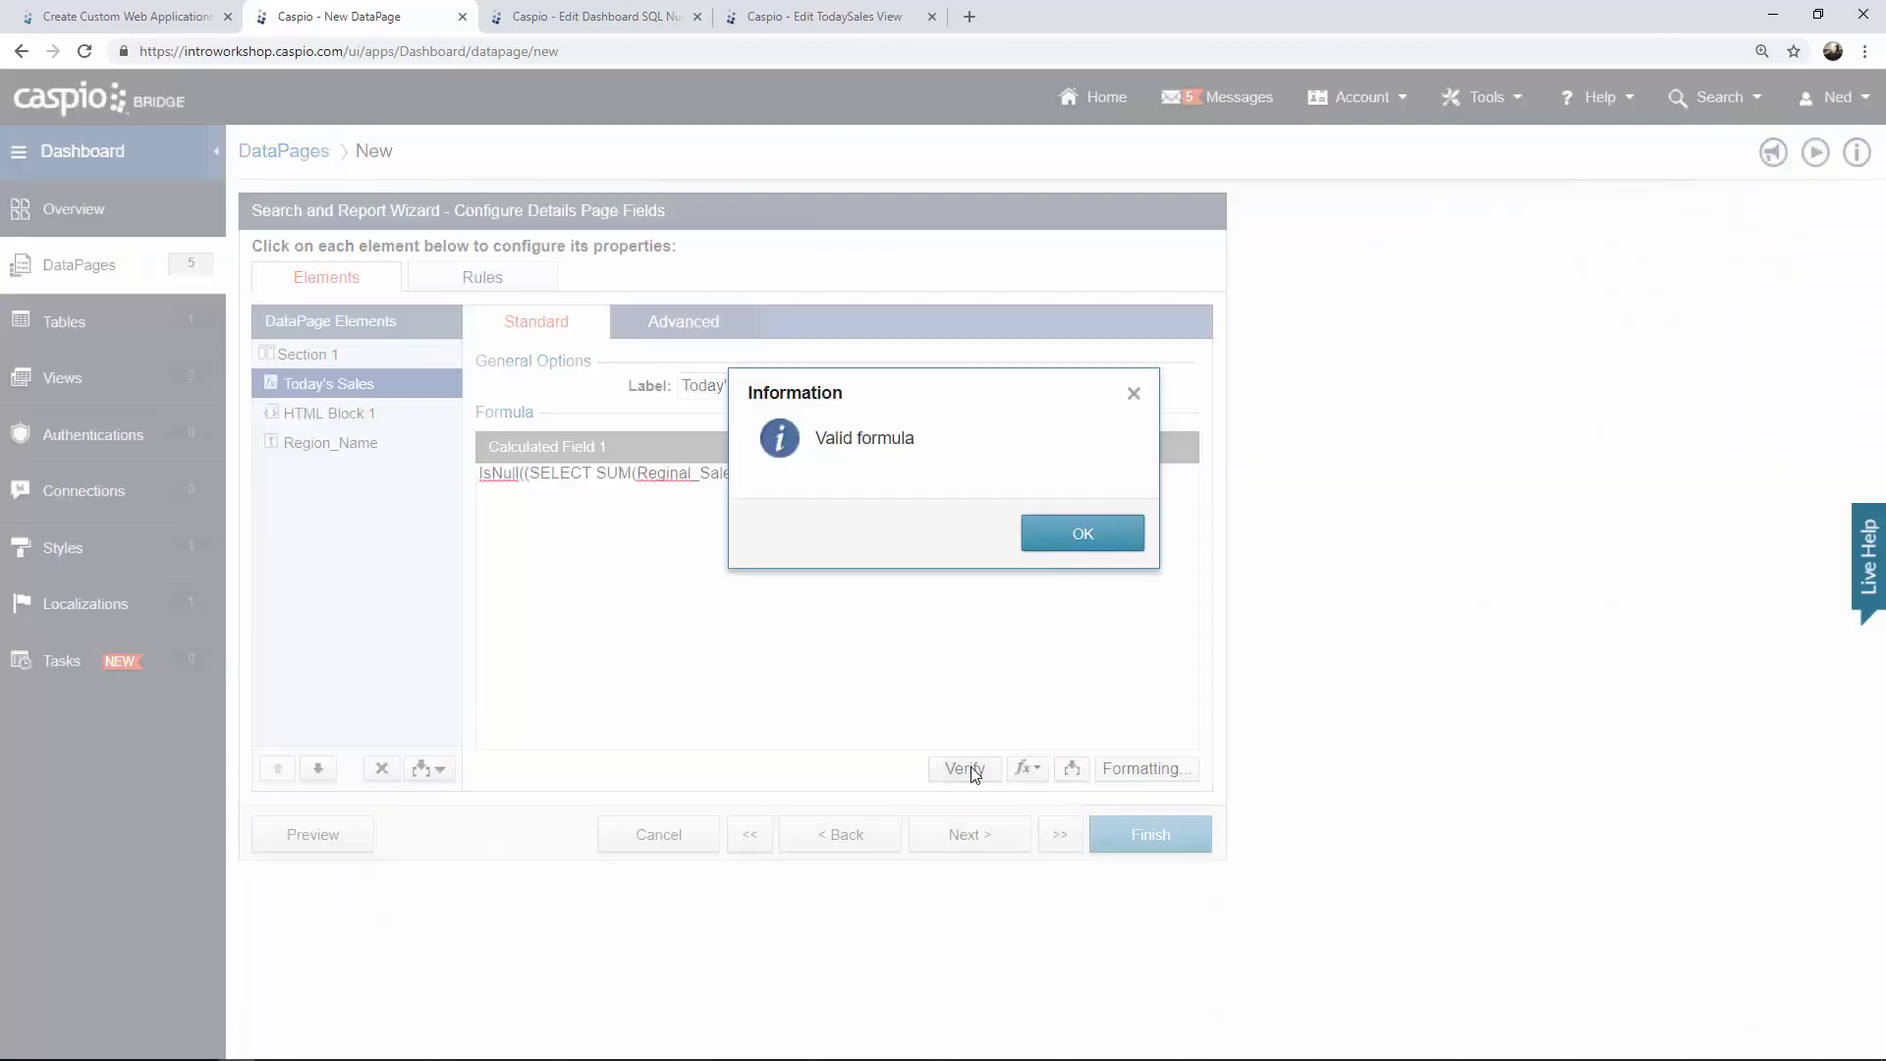
left_click(1059, 540)
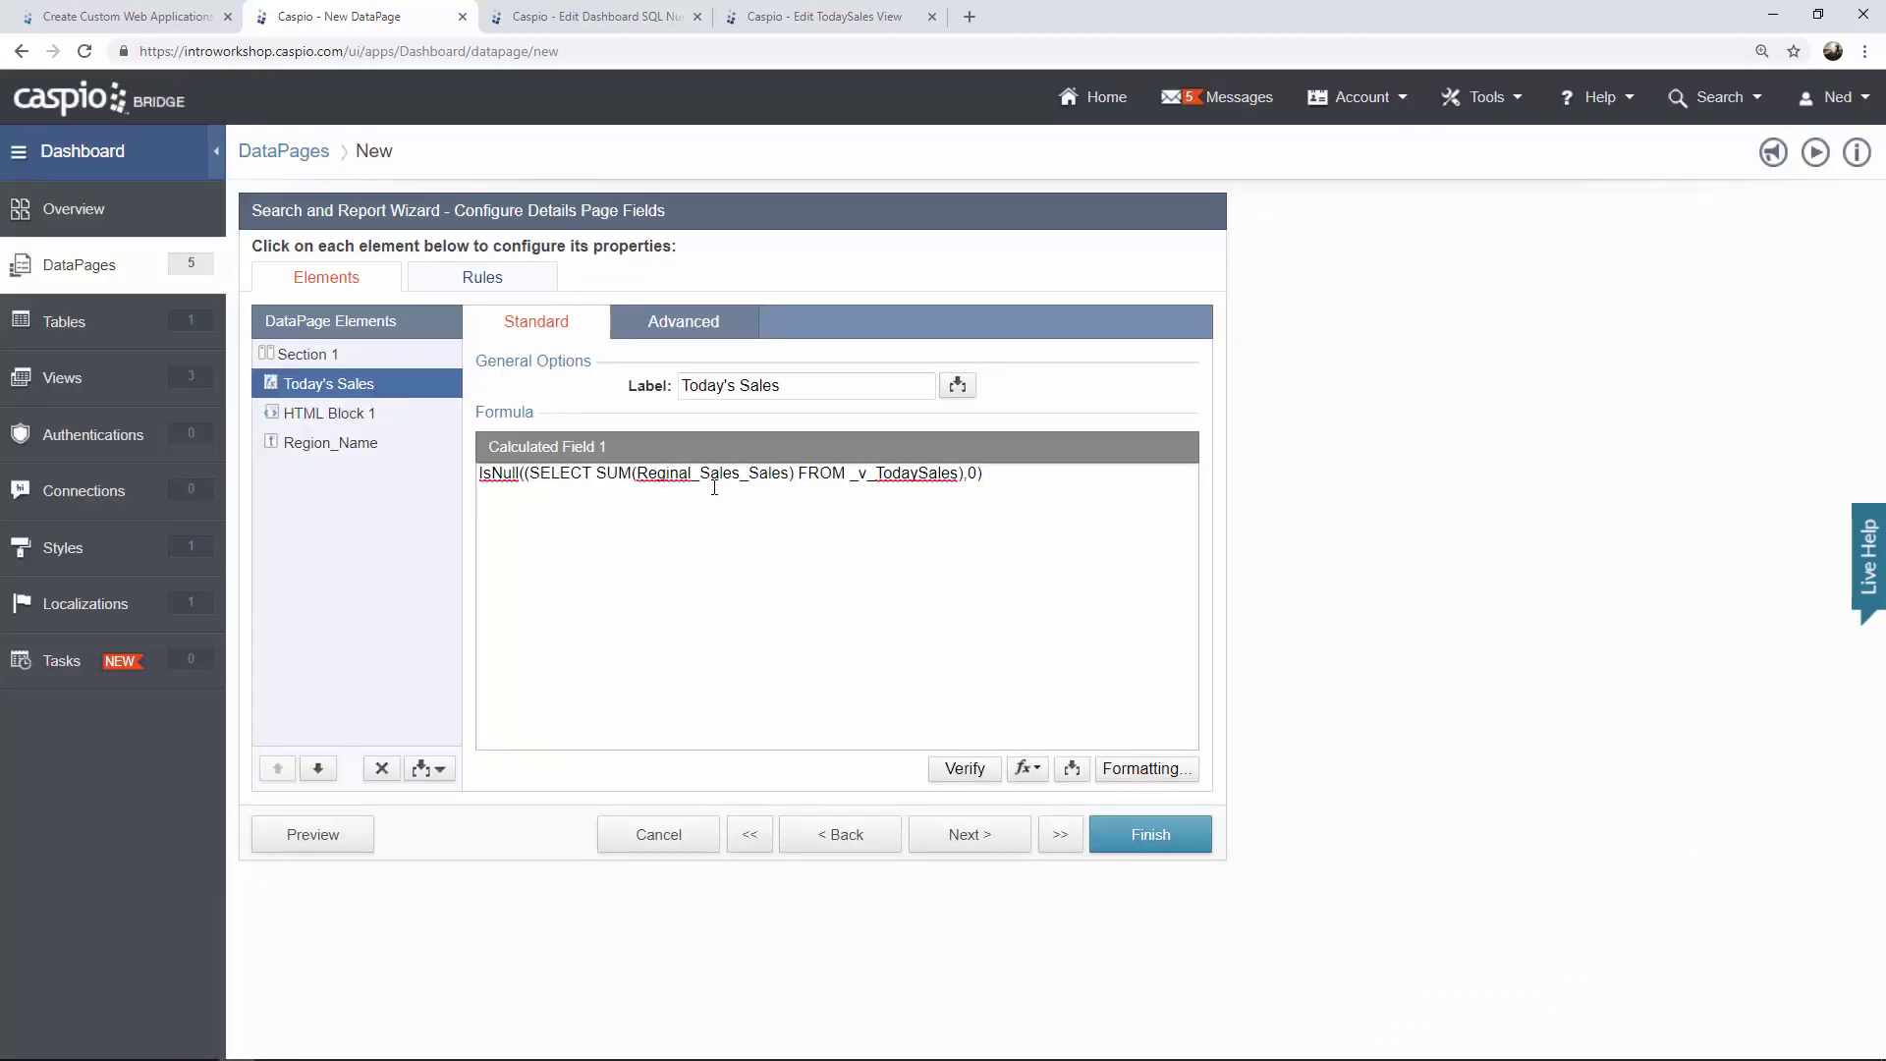
Test formula verification with the field name misspelled as Reginal_Sales_Saless, and restore the name to Reginal_Sales_Sales.
left_click(791, 476)
type("s")
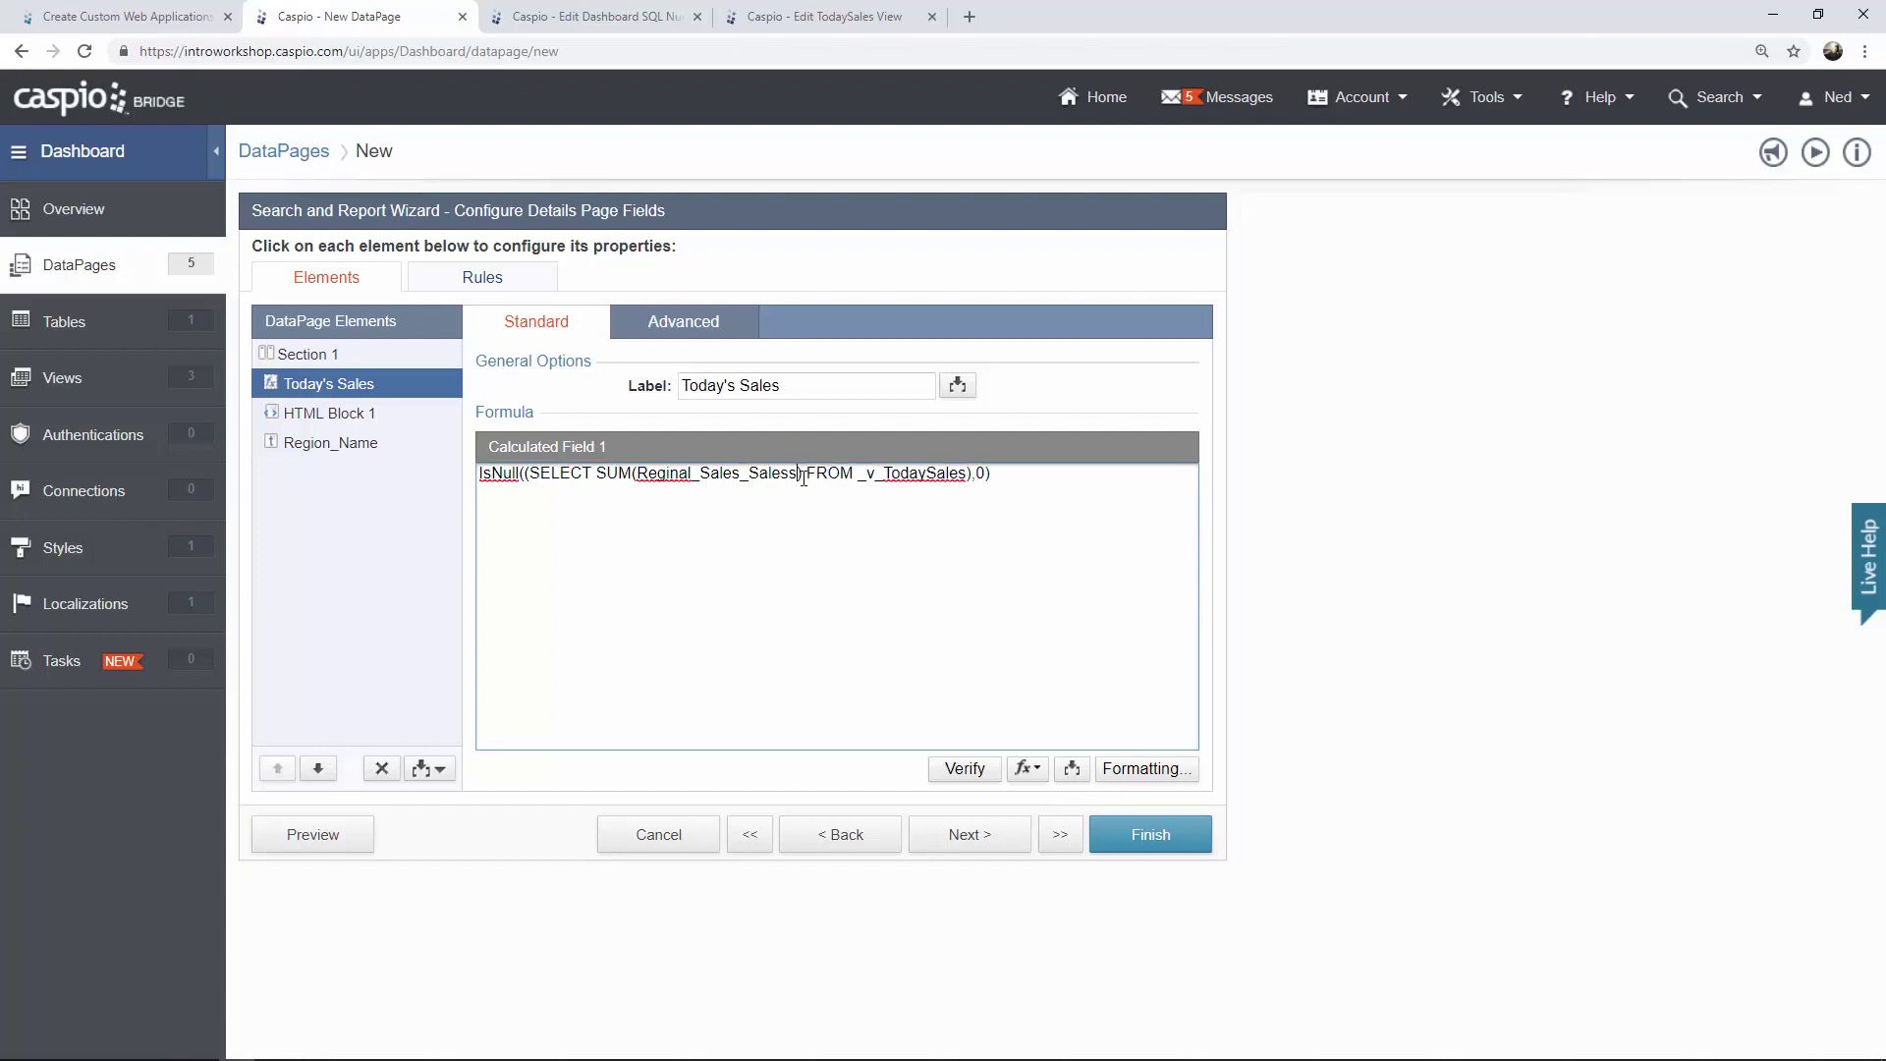
left_click(961, 769)
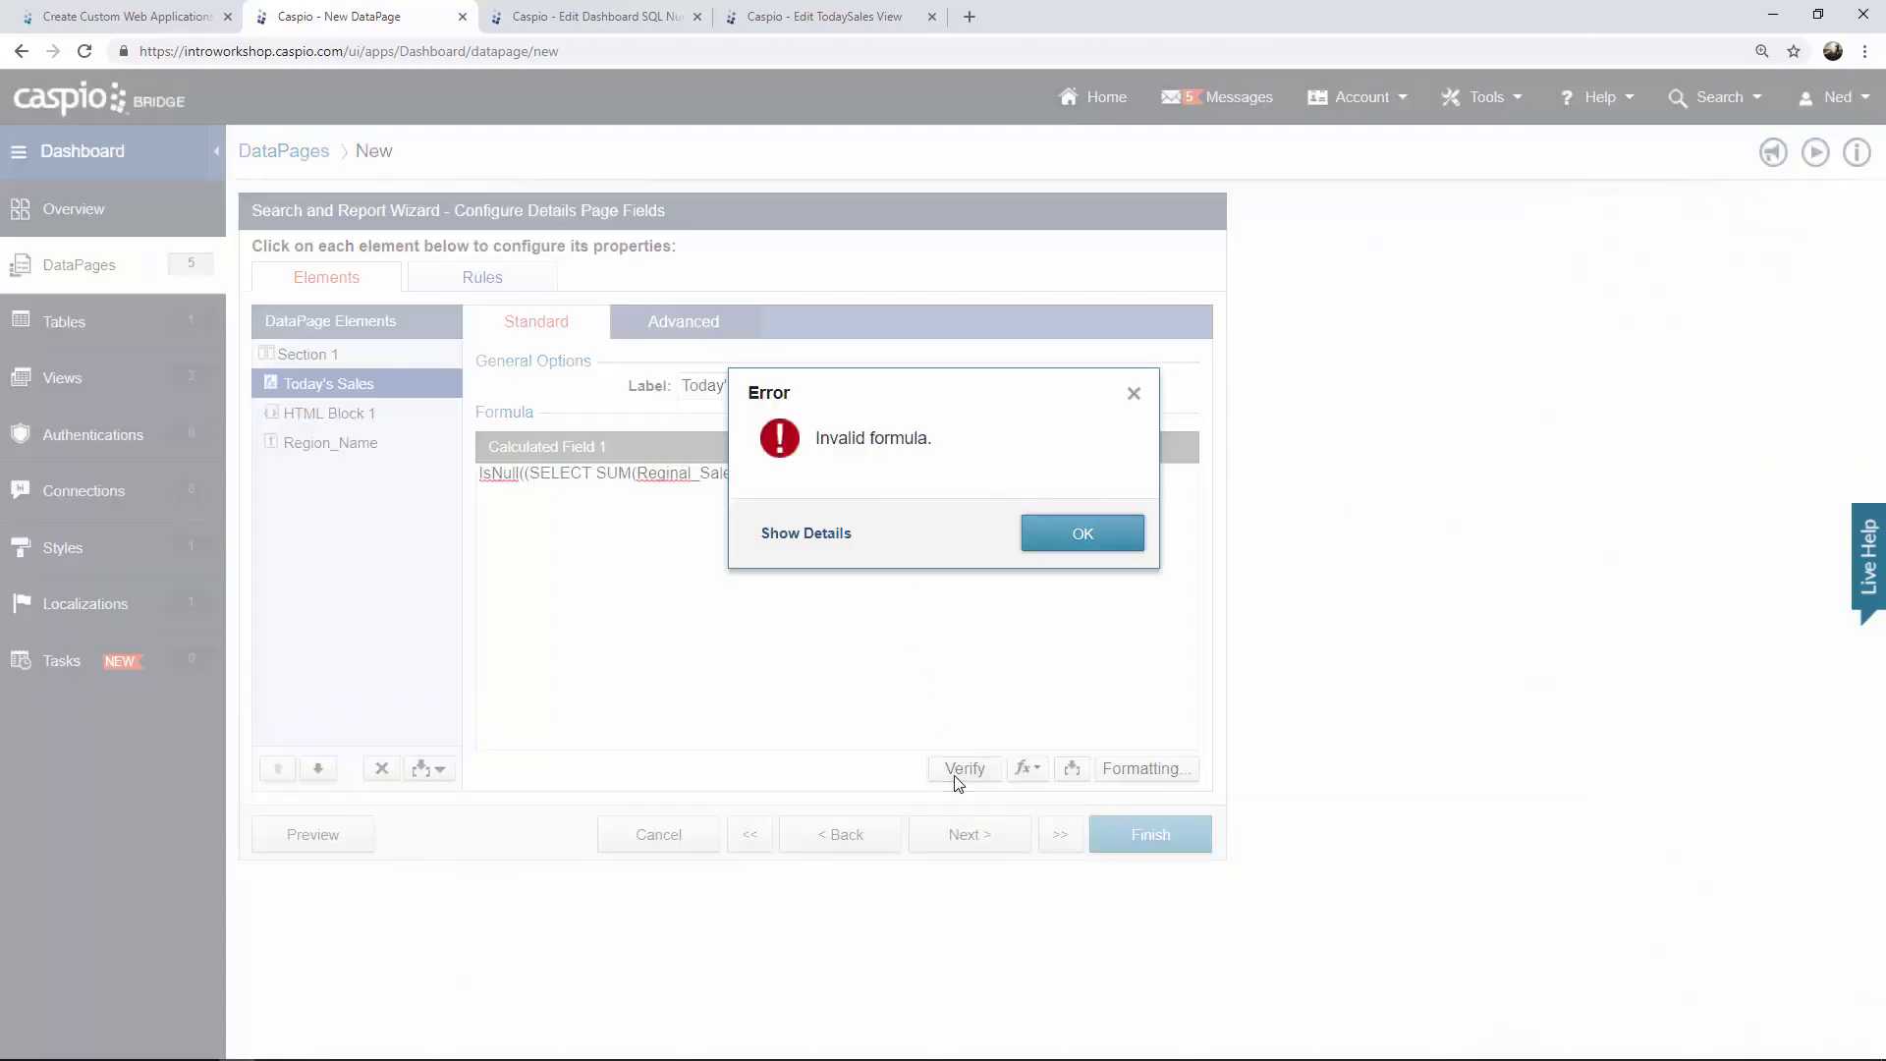
left_click(1044, 540)
left_click(809, 488)
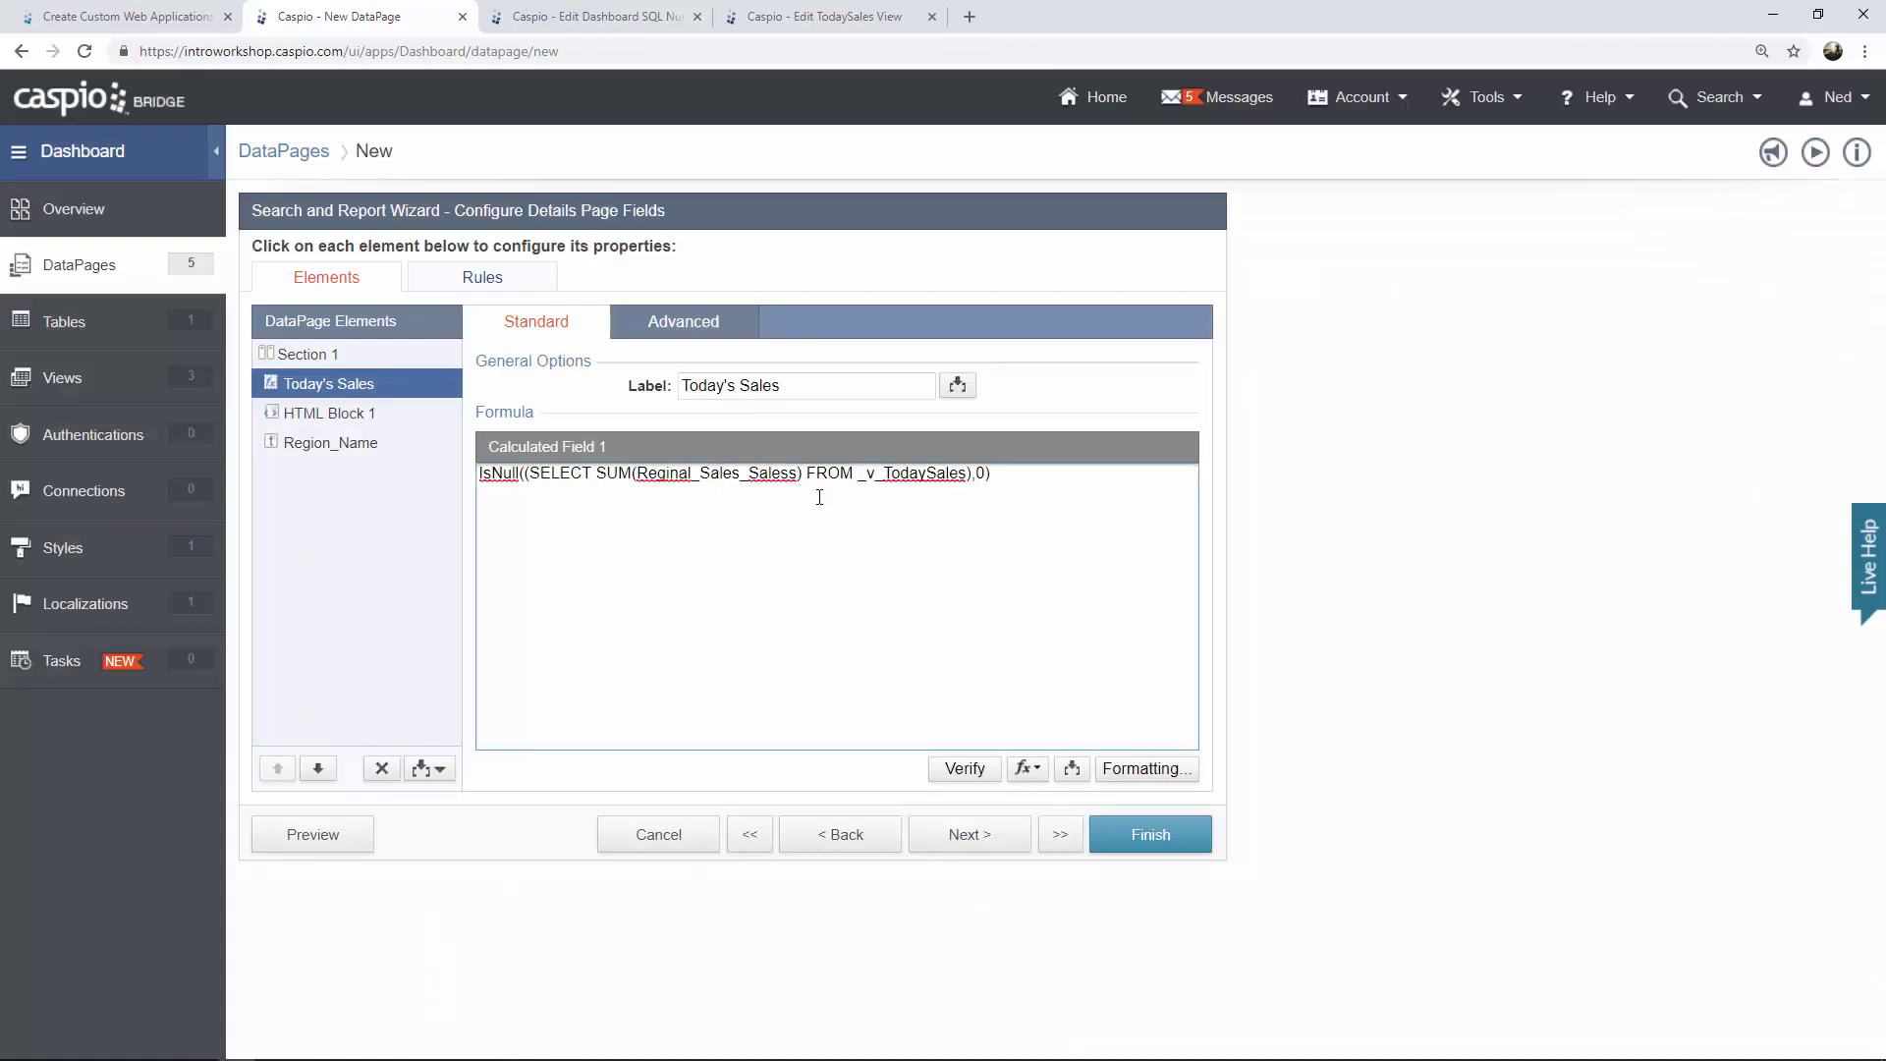
key("BackSpace")
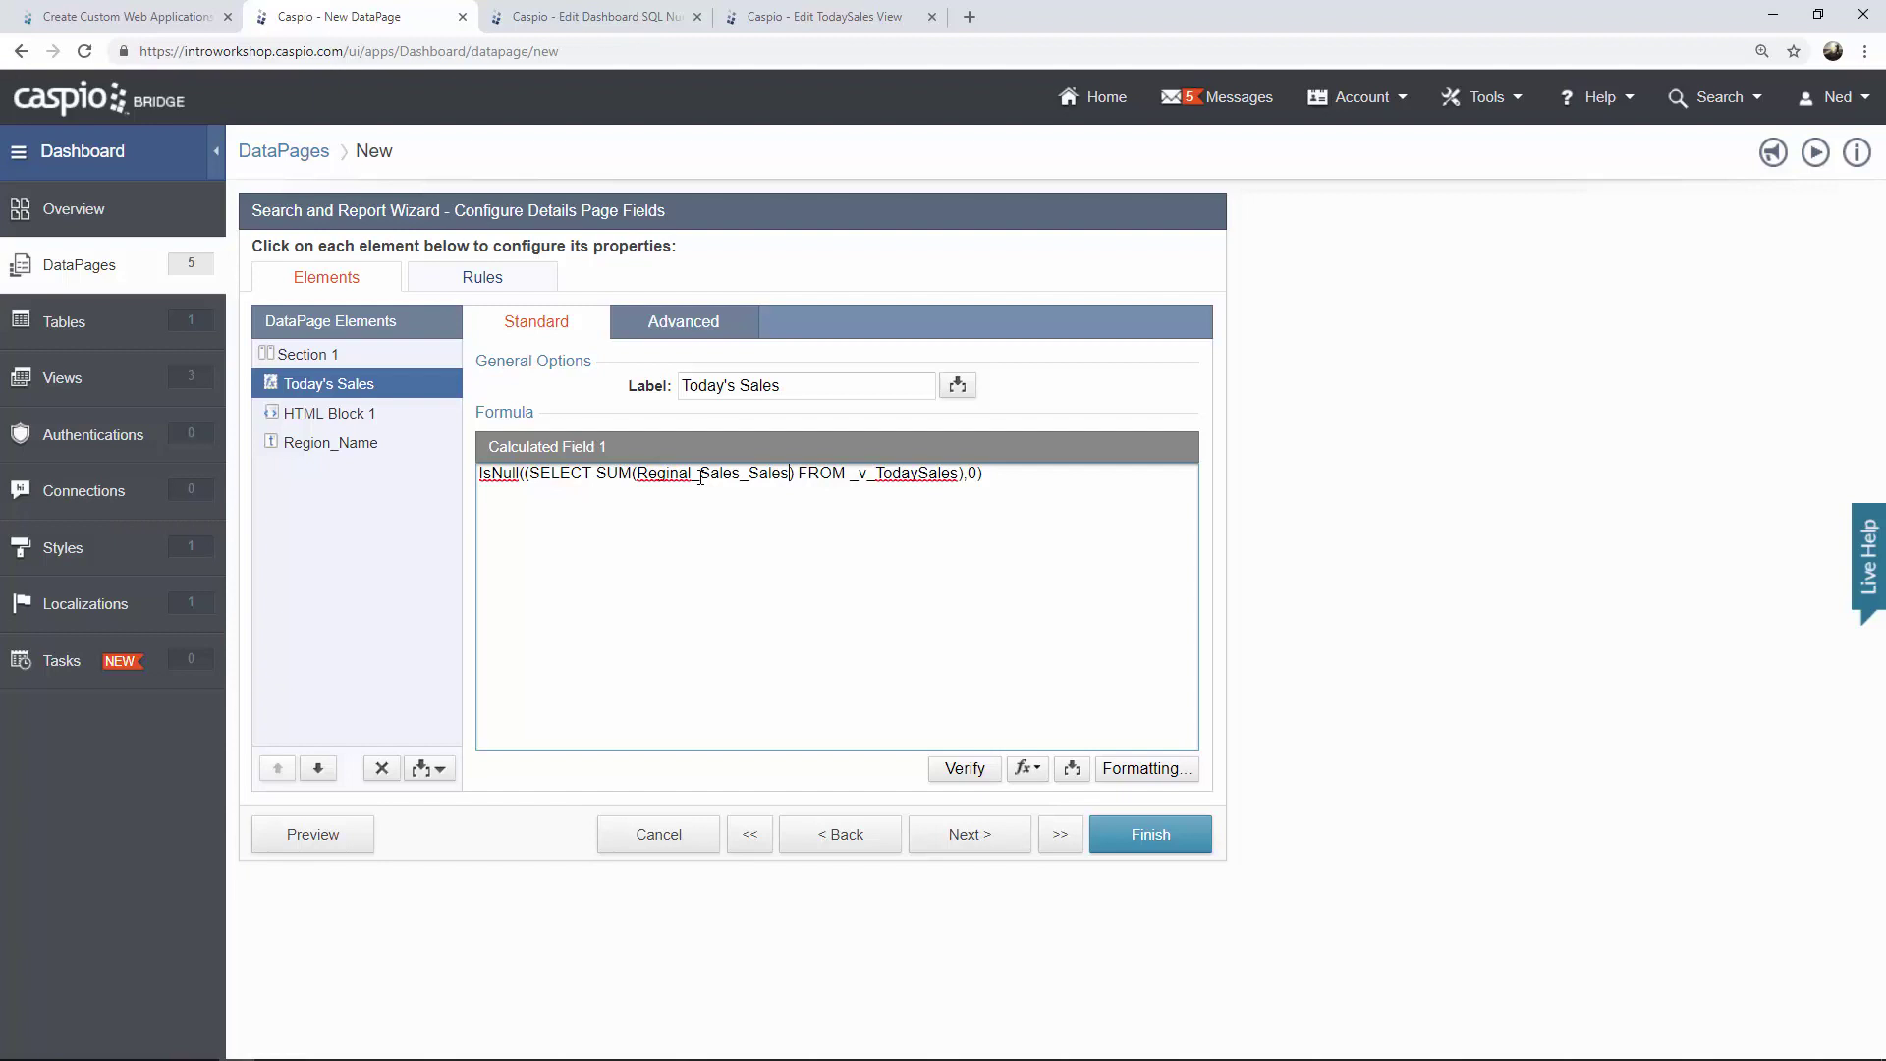
Add a second calculated field to the details page and label it Month to Date.
left_click(428, 770)
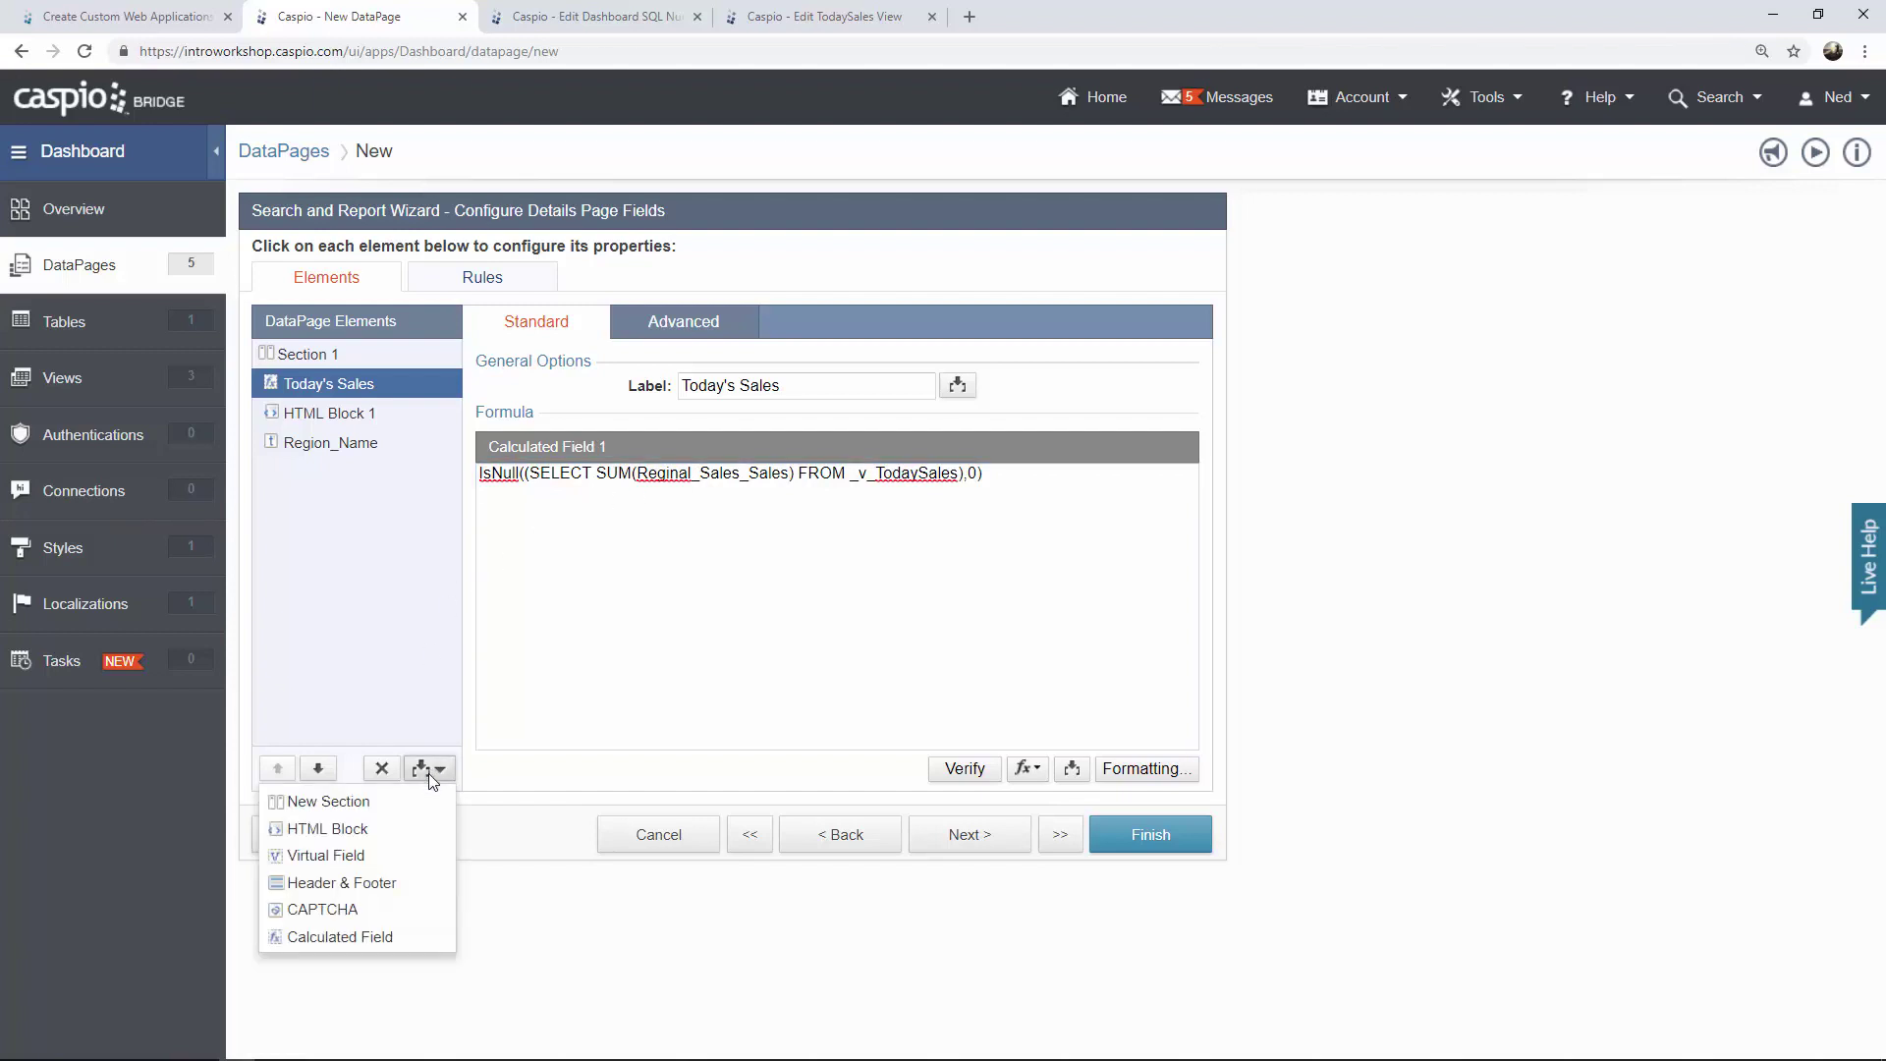
left_click(393, 936)
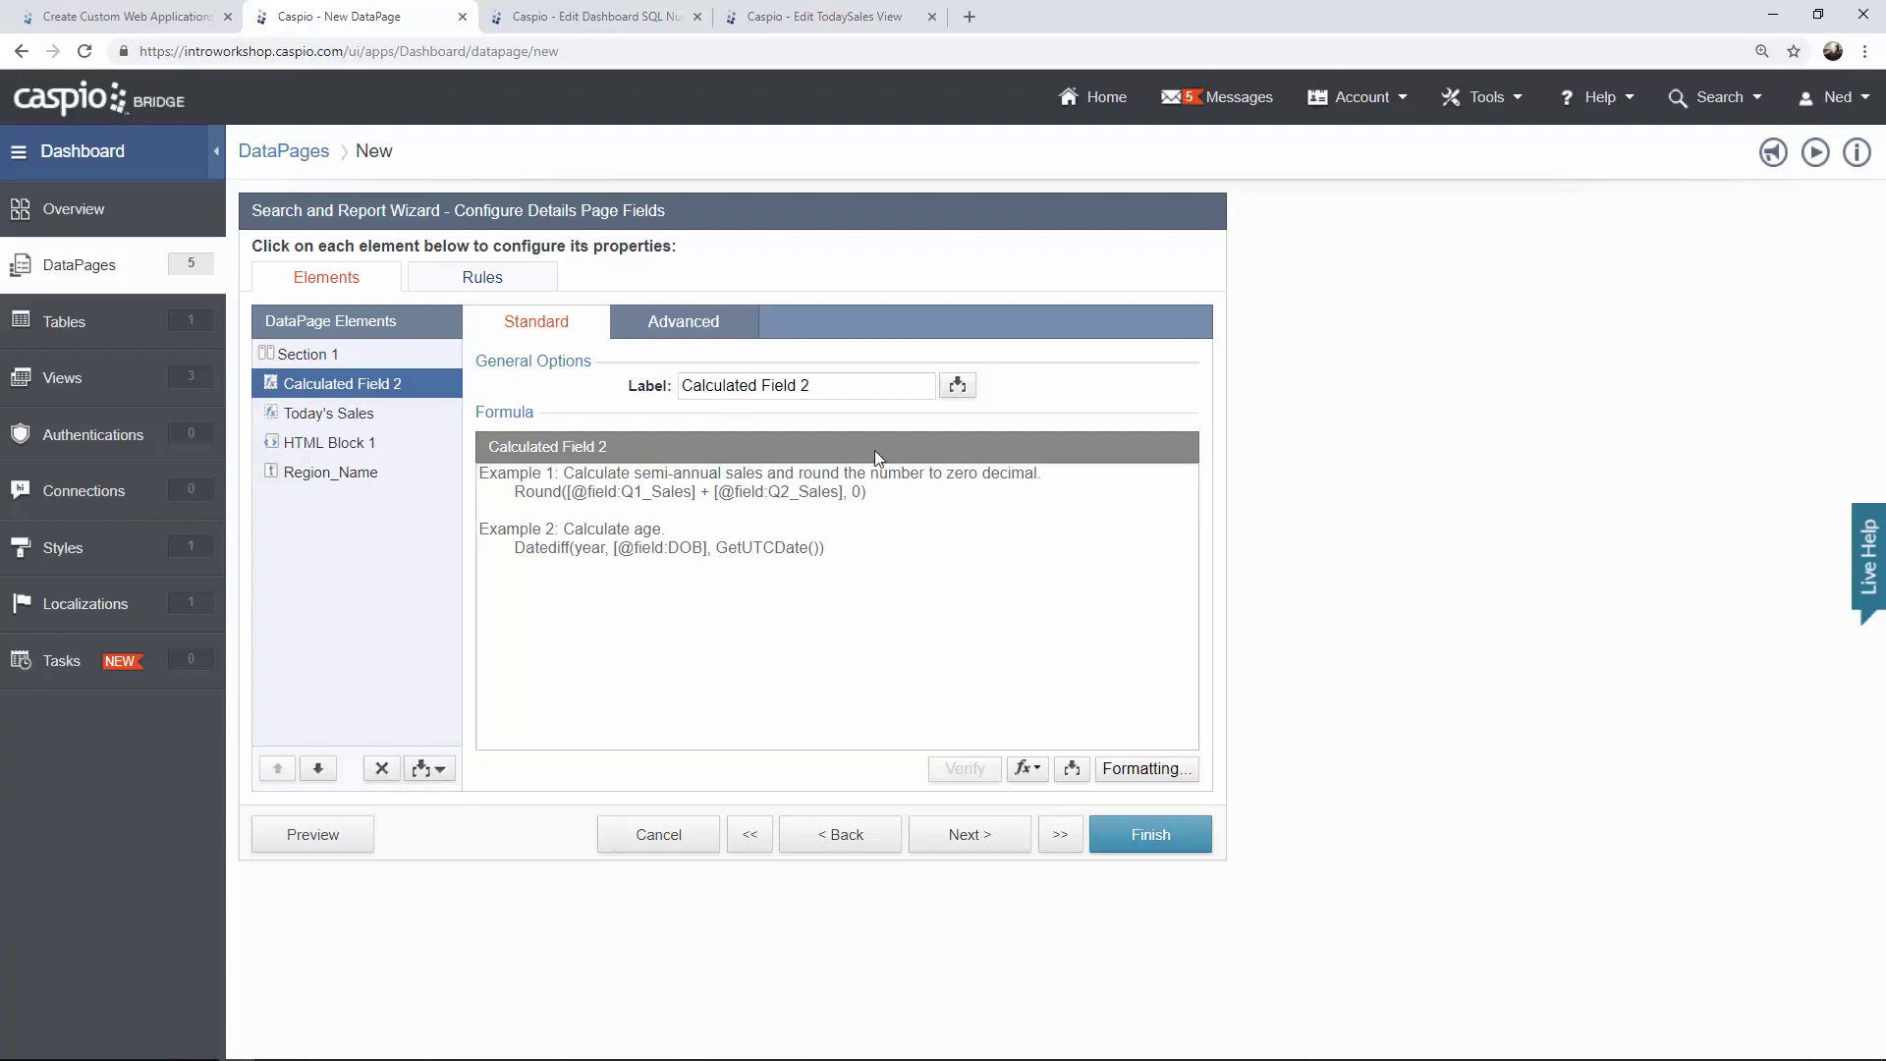
left_click_drag(843, 389, 651, 385)
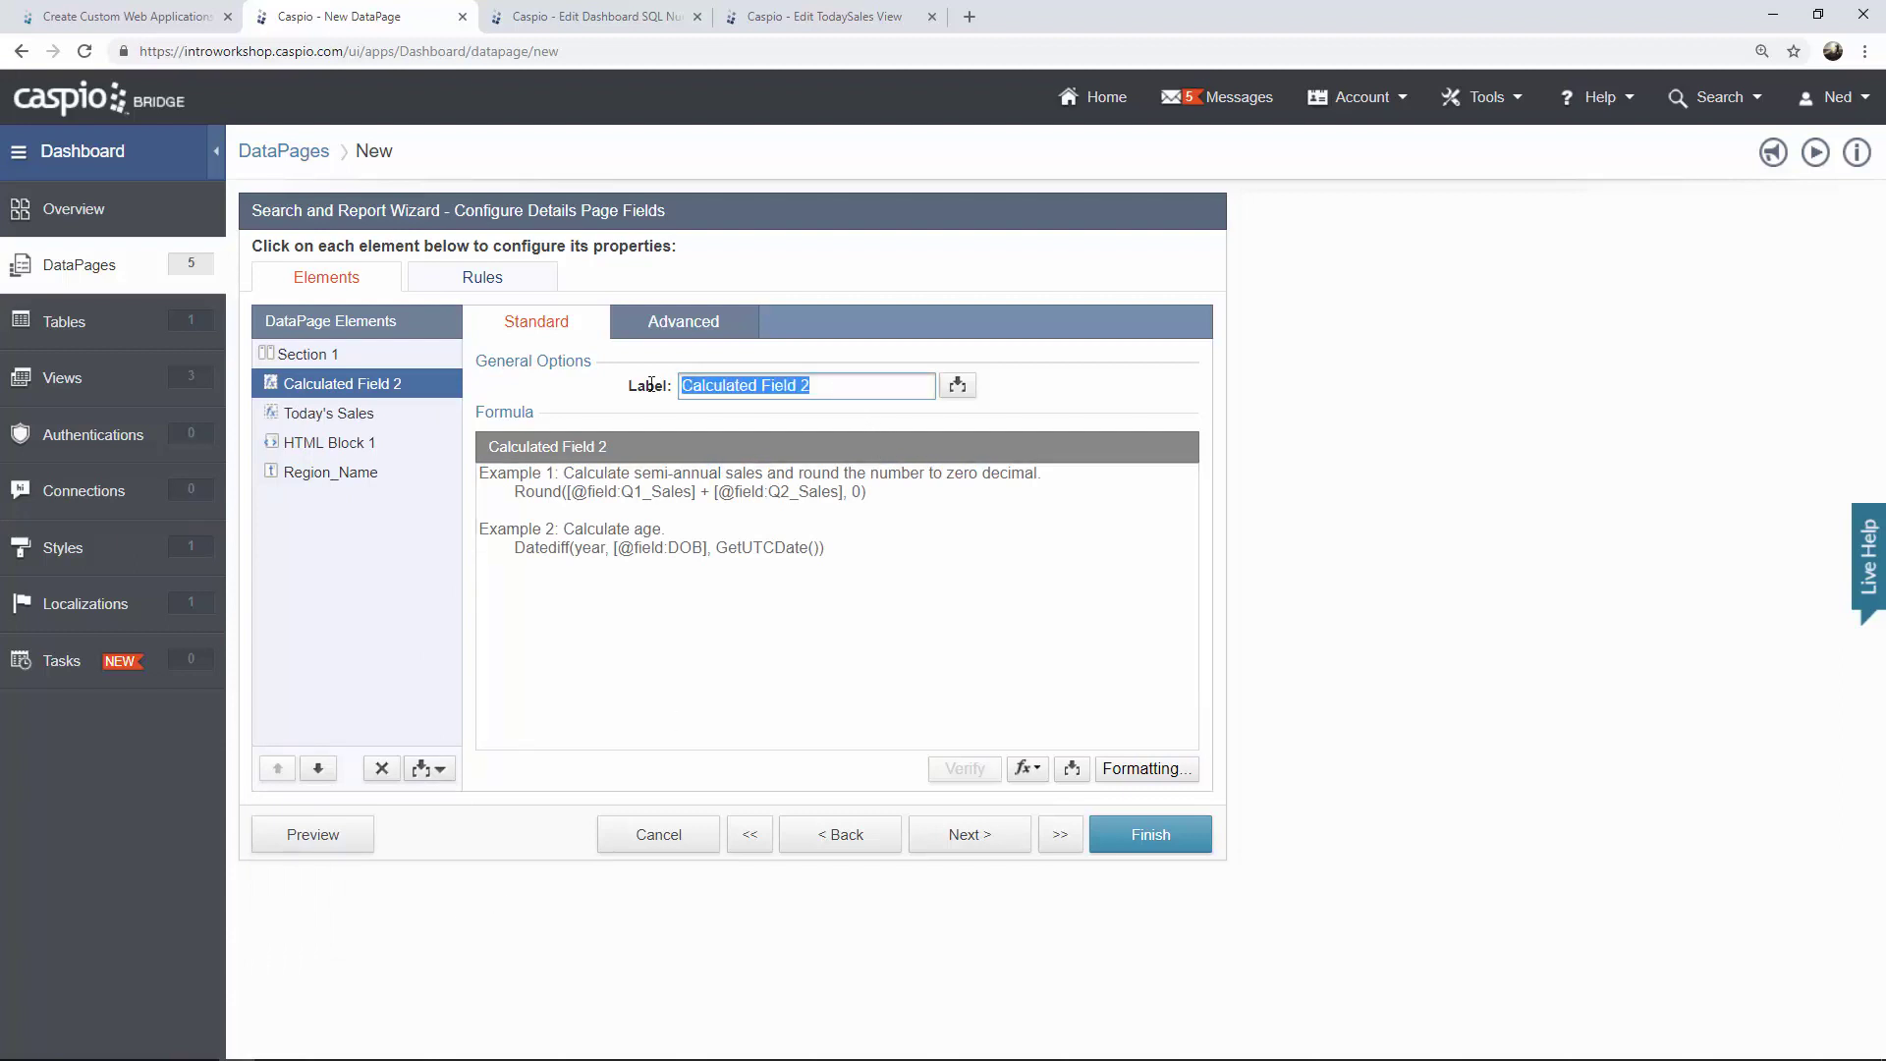
type("Month to Date")
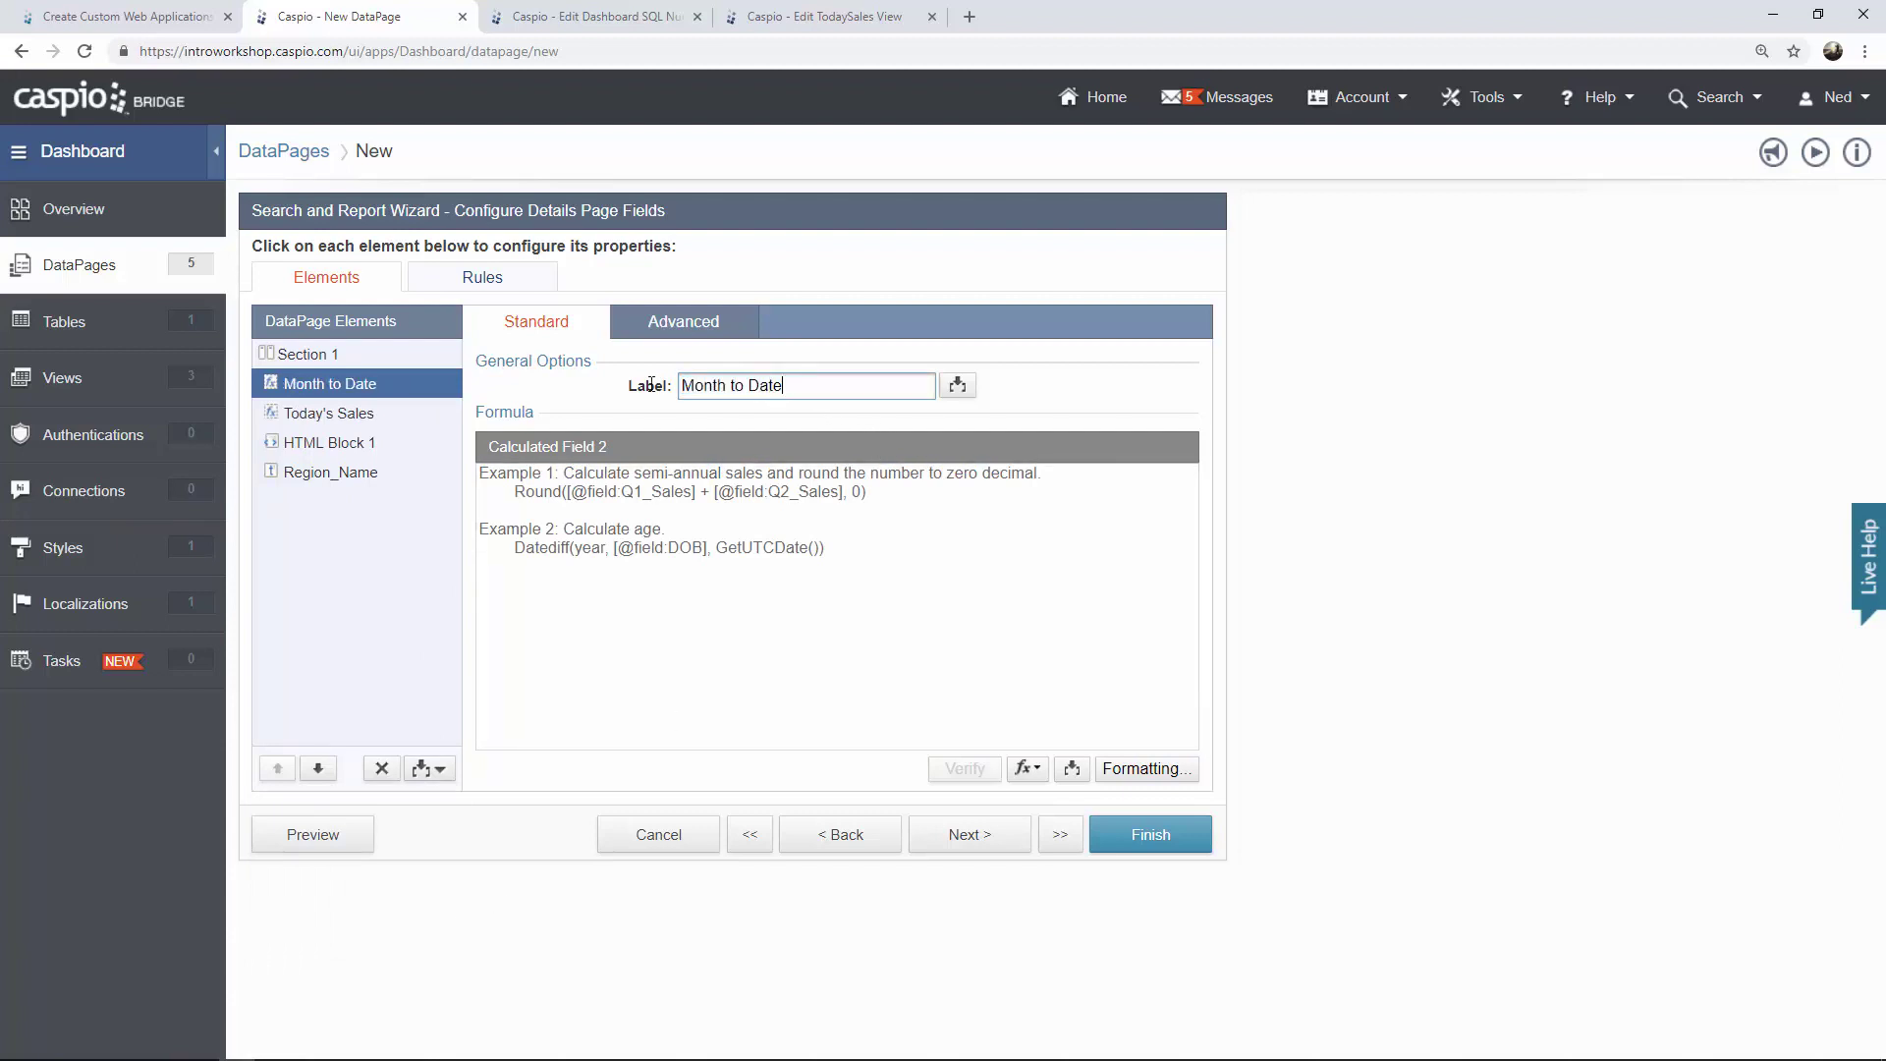
Enter the Month to Date formula IsNull((SELECT SUM(Reginal_Sales_Sales) FROM _v_SalesThisMonth),0) and review its view name.
left_click(236, 1059)
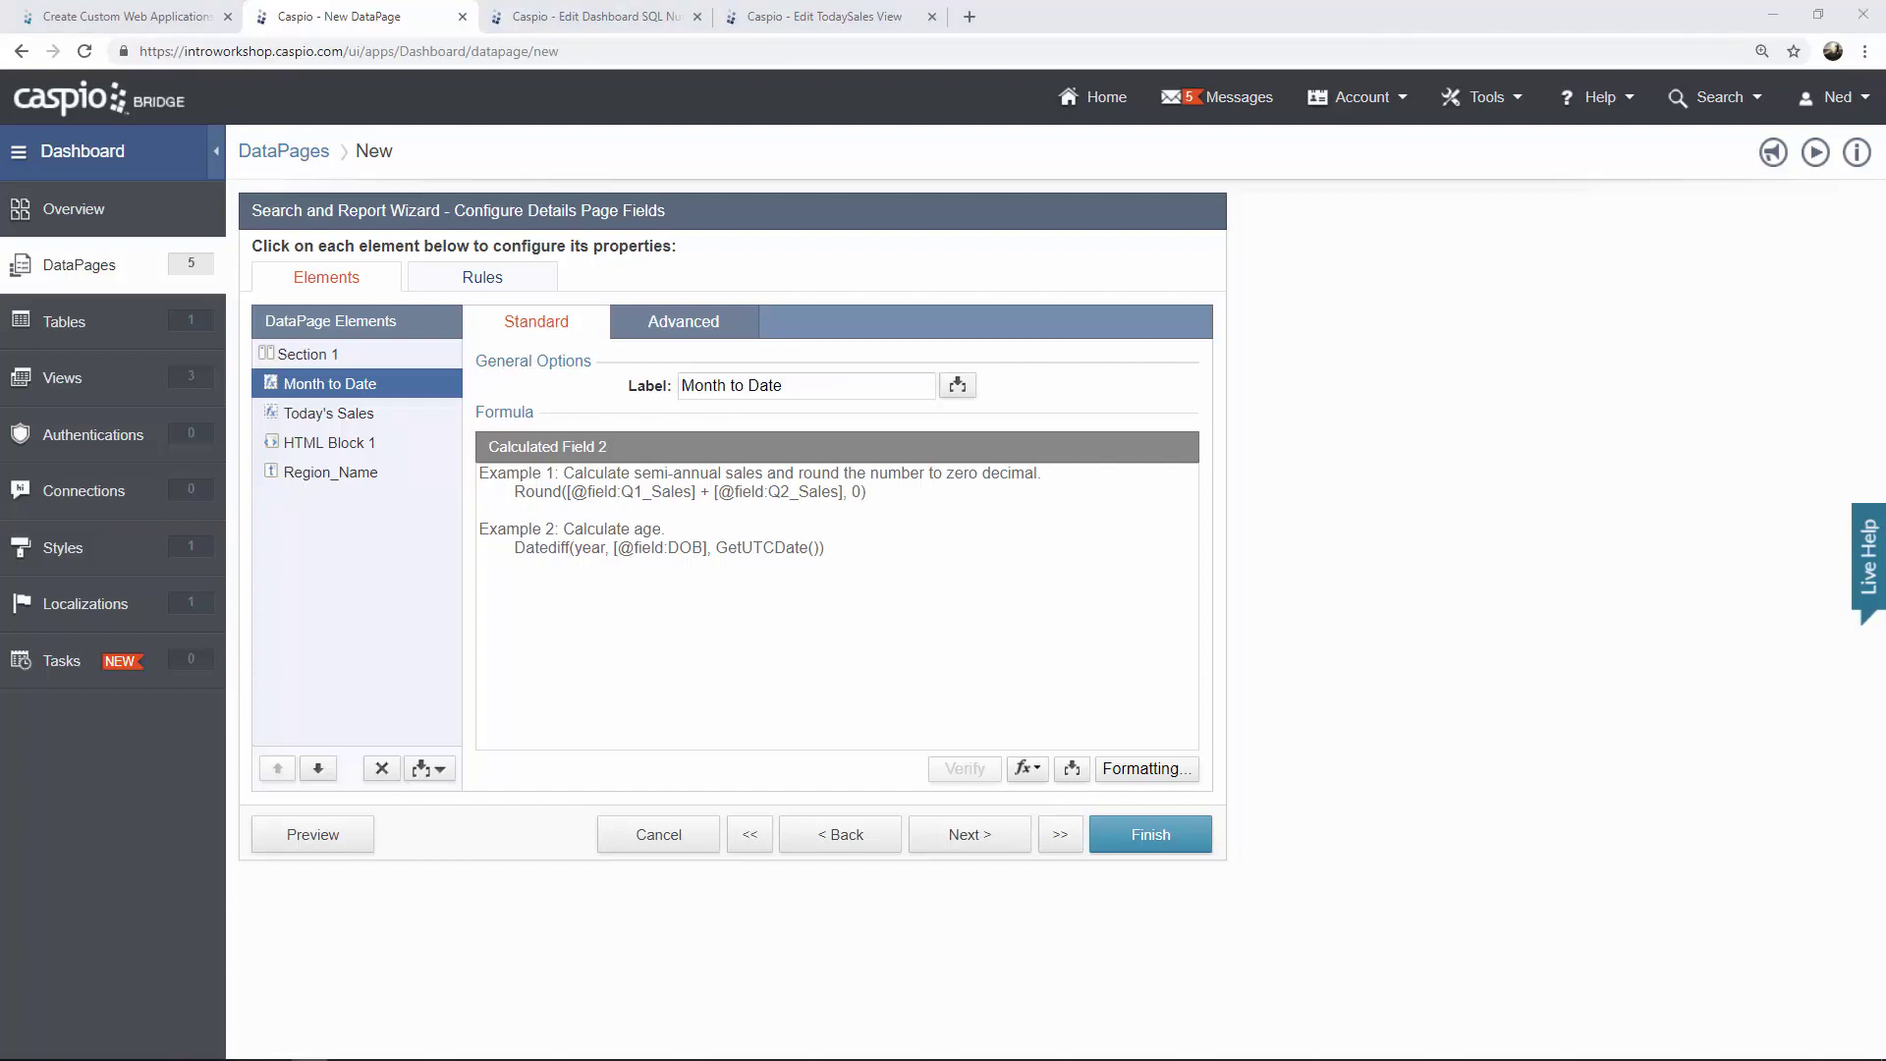
left_click(845, 570)
type("IsNull((SELECT SUM(Reginal_Sales_Sales) FROM _v_SalesThisMonth),0)")
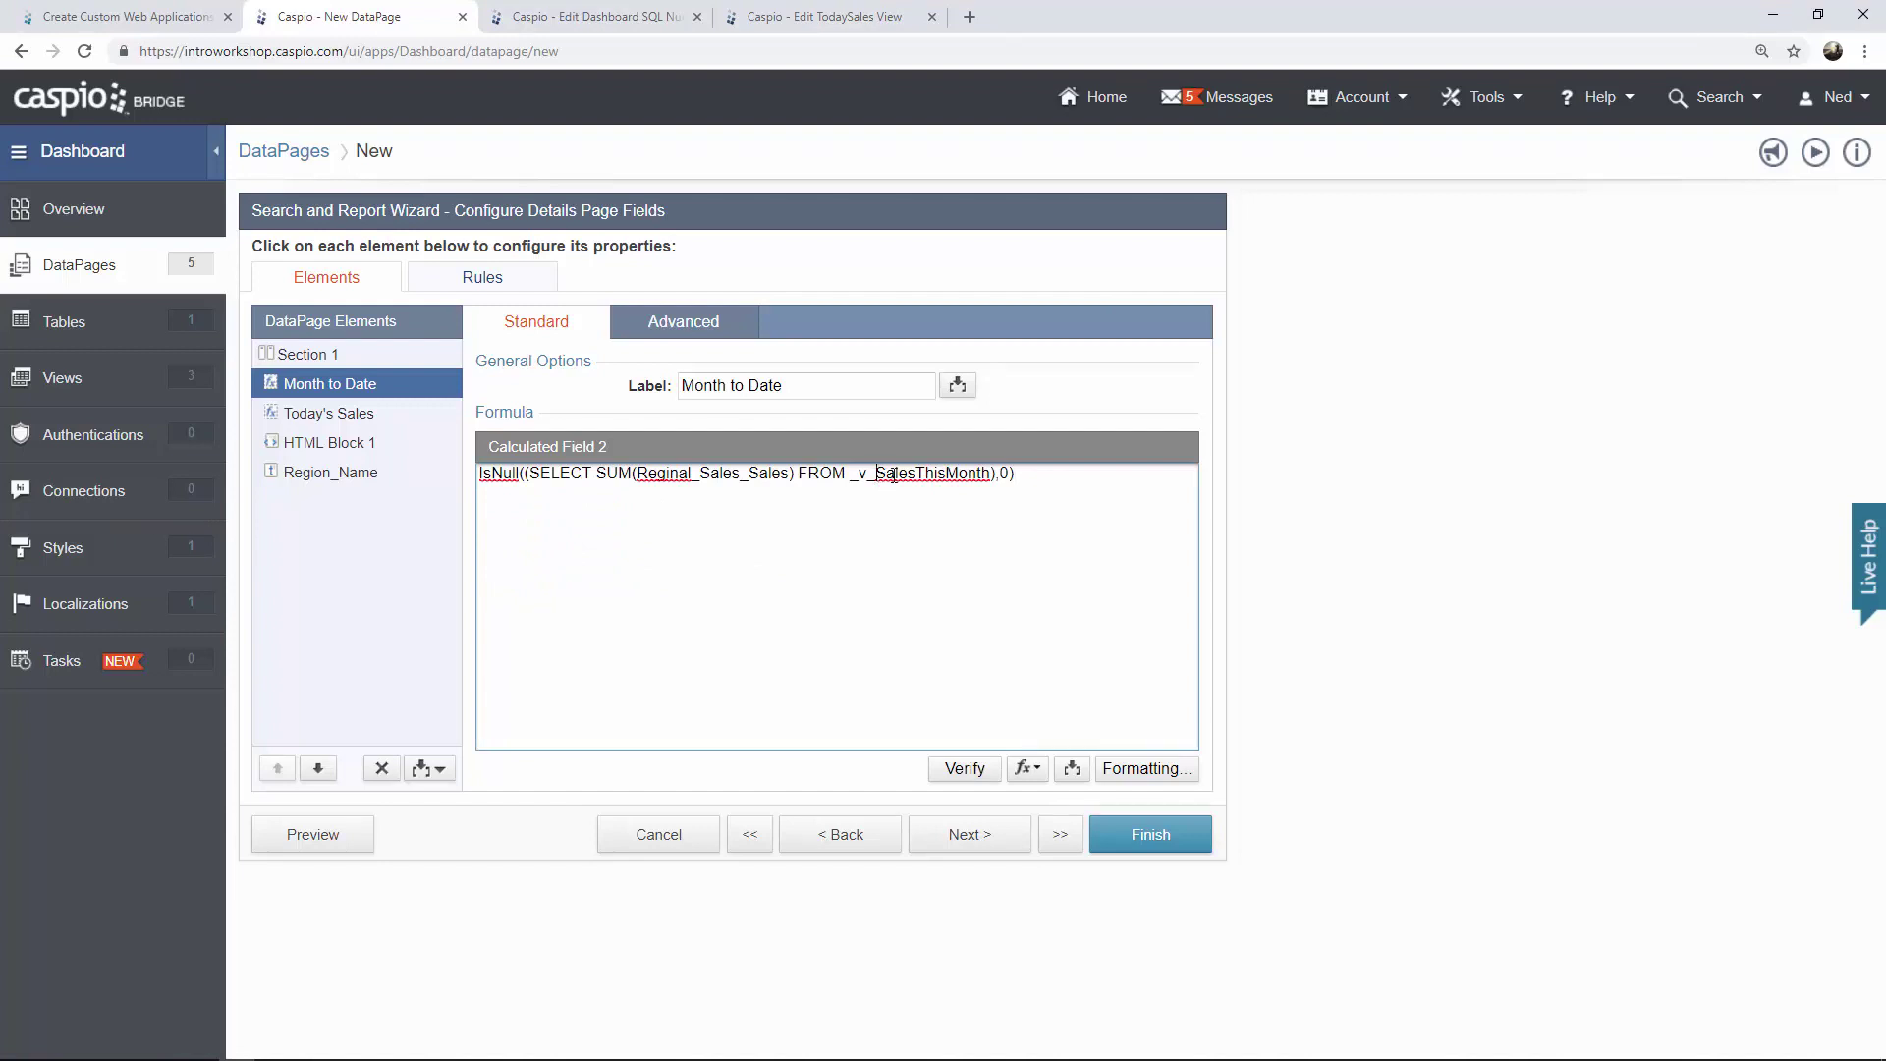
left_click_drag(877, 473, 995, 473)
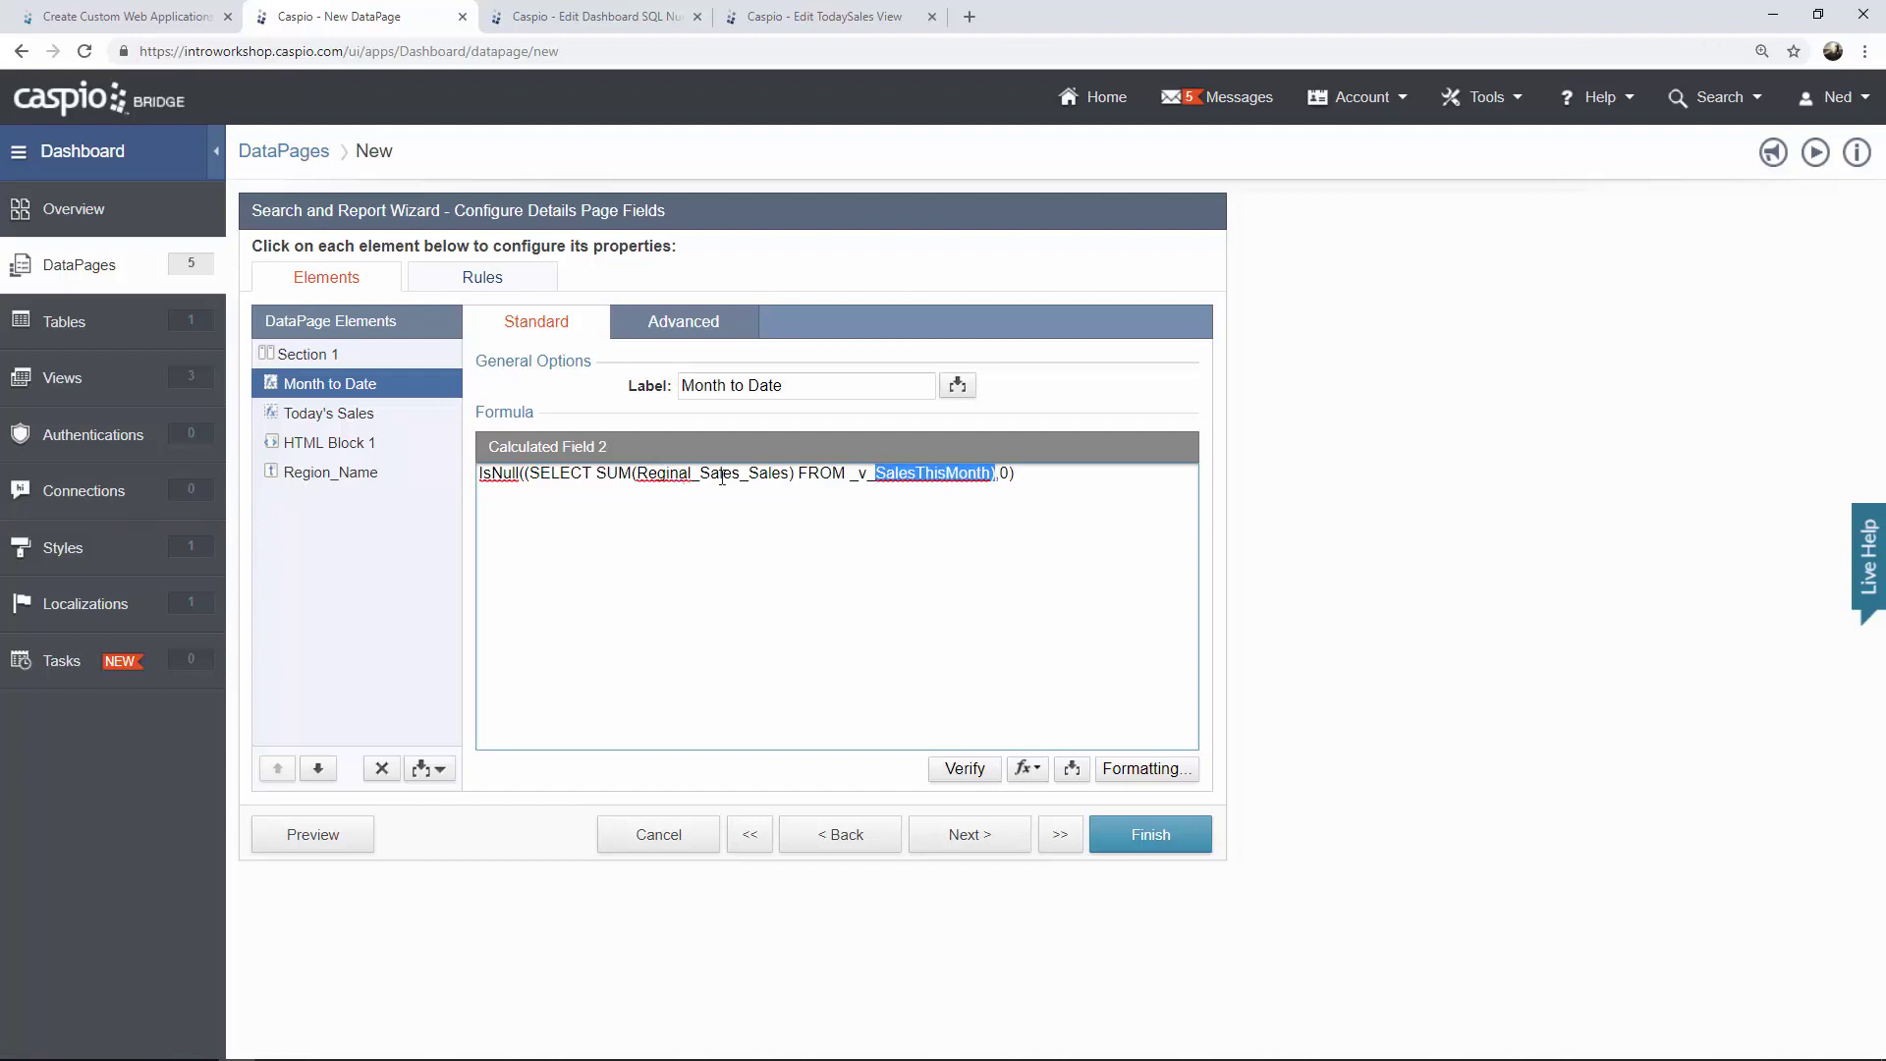
left_click(904, 497)
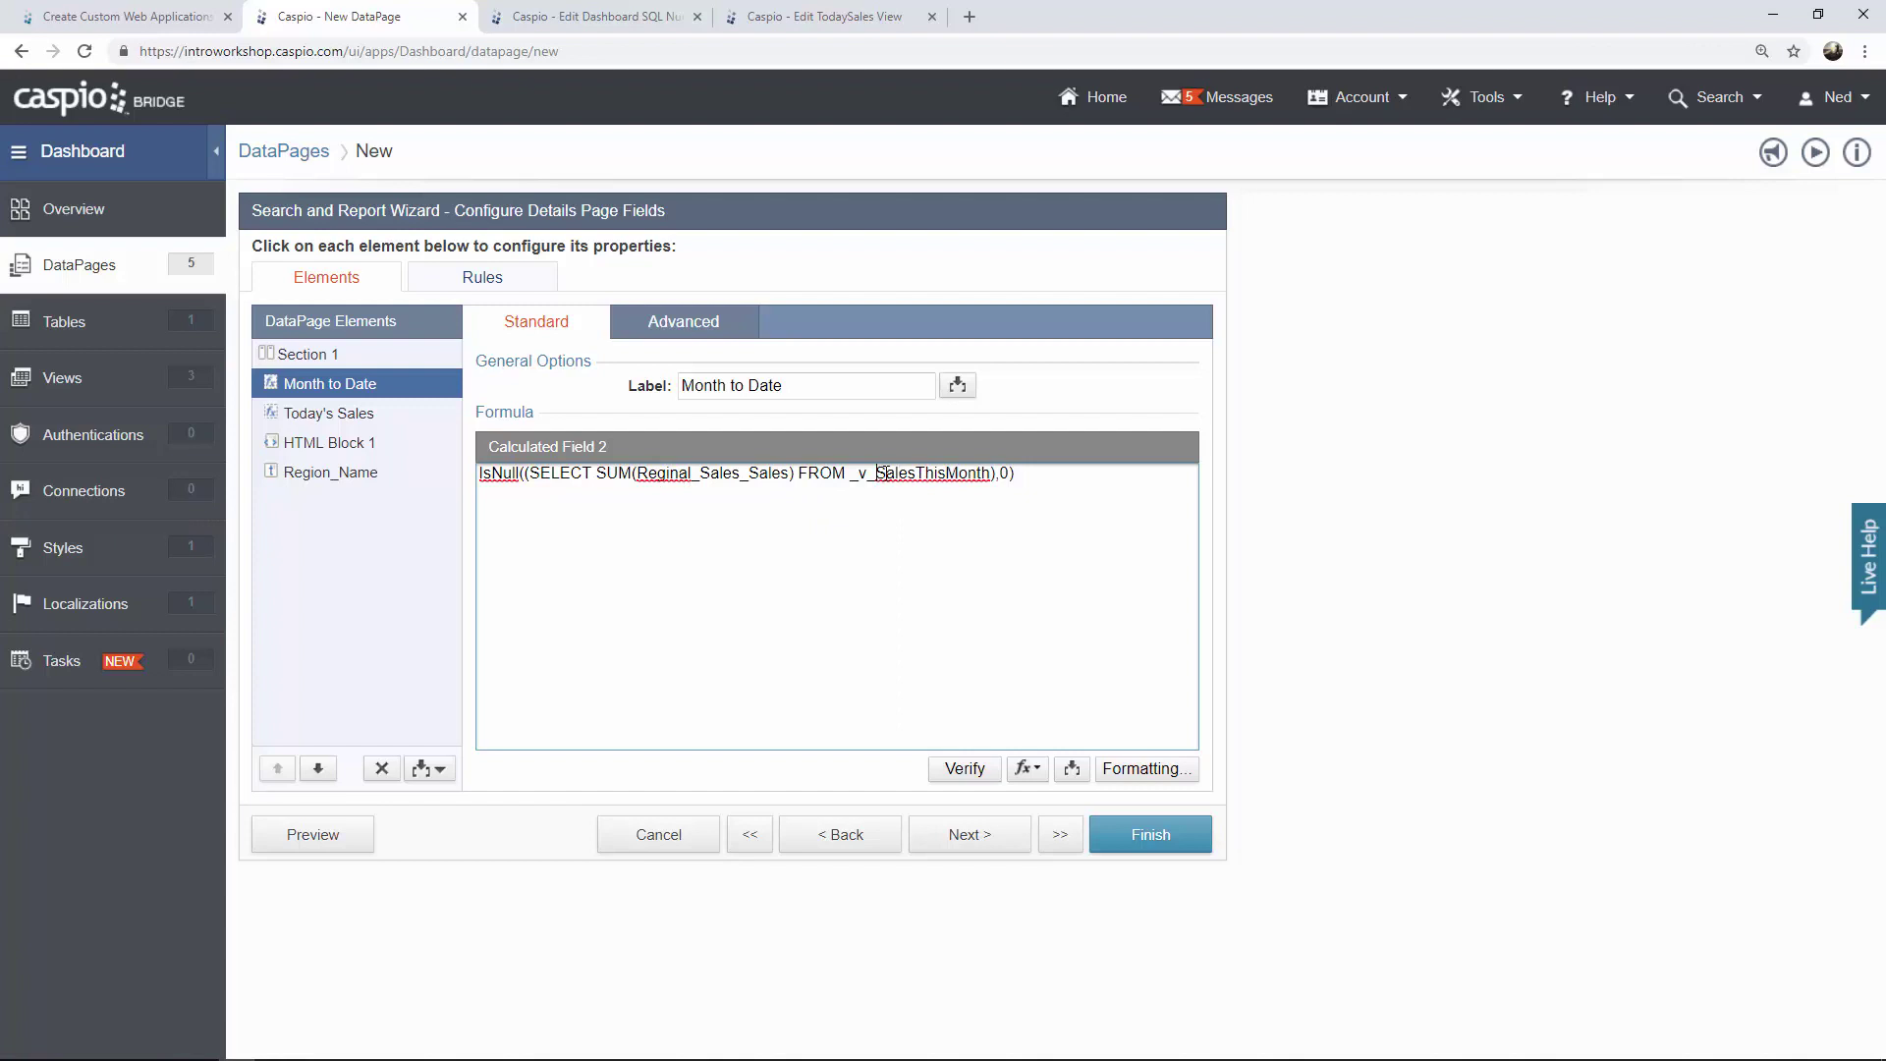
left_click_drag(880, 474, 992, 473)
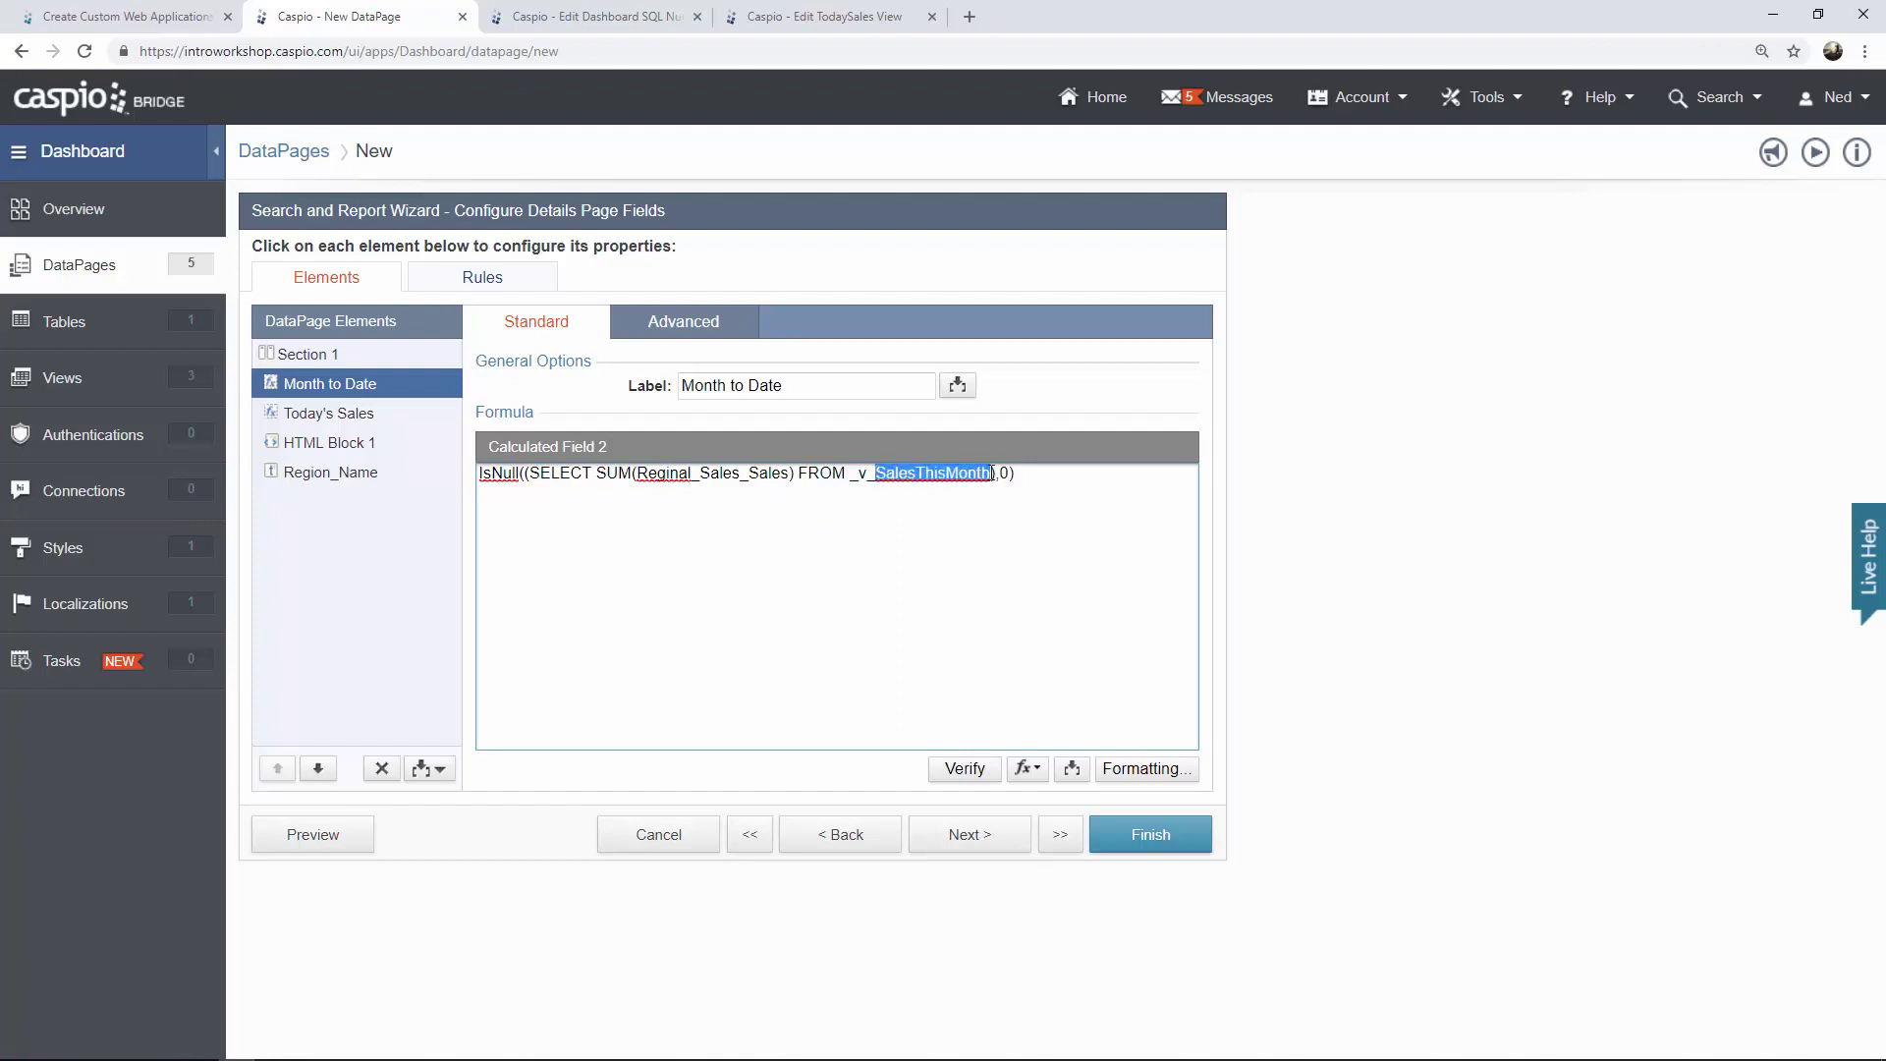
Add a calculated field labelled Year to Date with the formula IsNull((SELECT SUM(Reginal_Sales_Sales) FROM _v_CurrentYear),0).
left_click(422, 770)
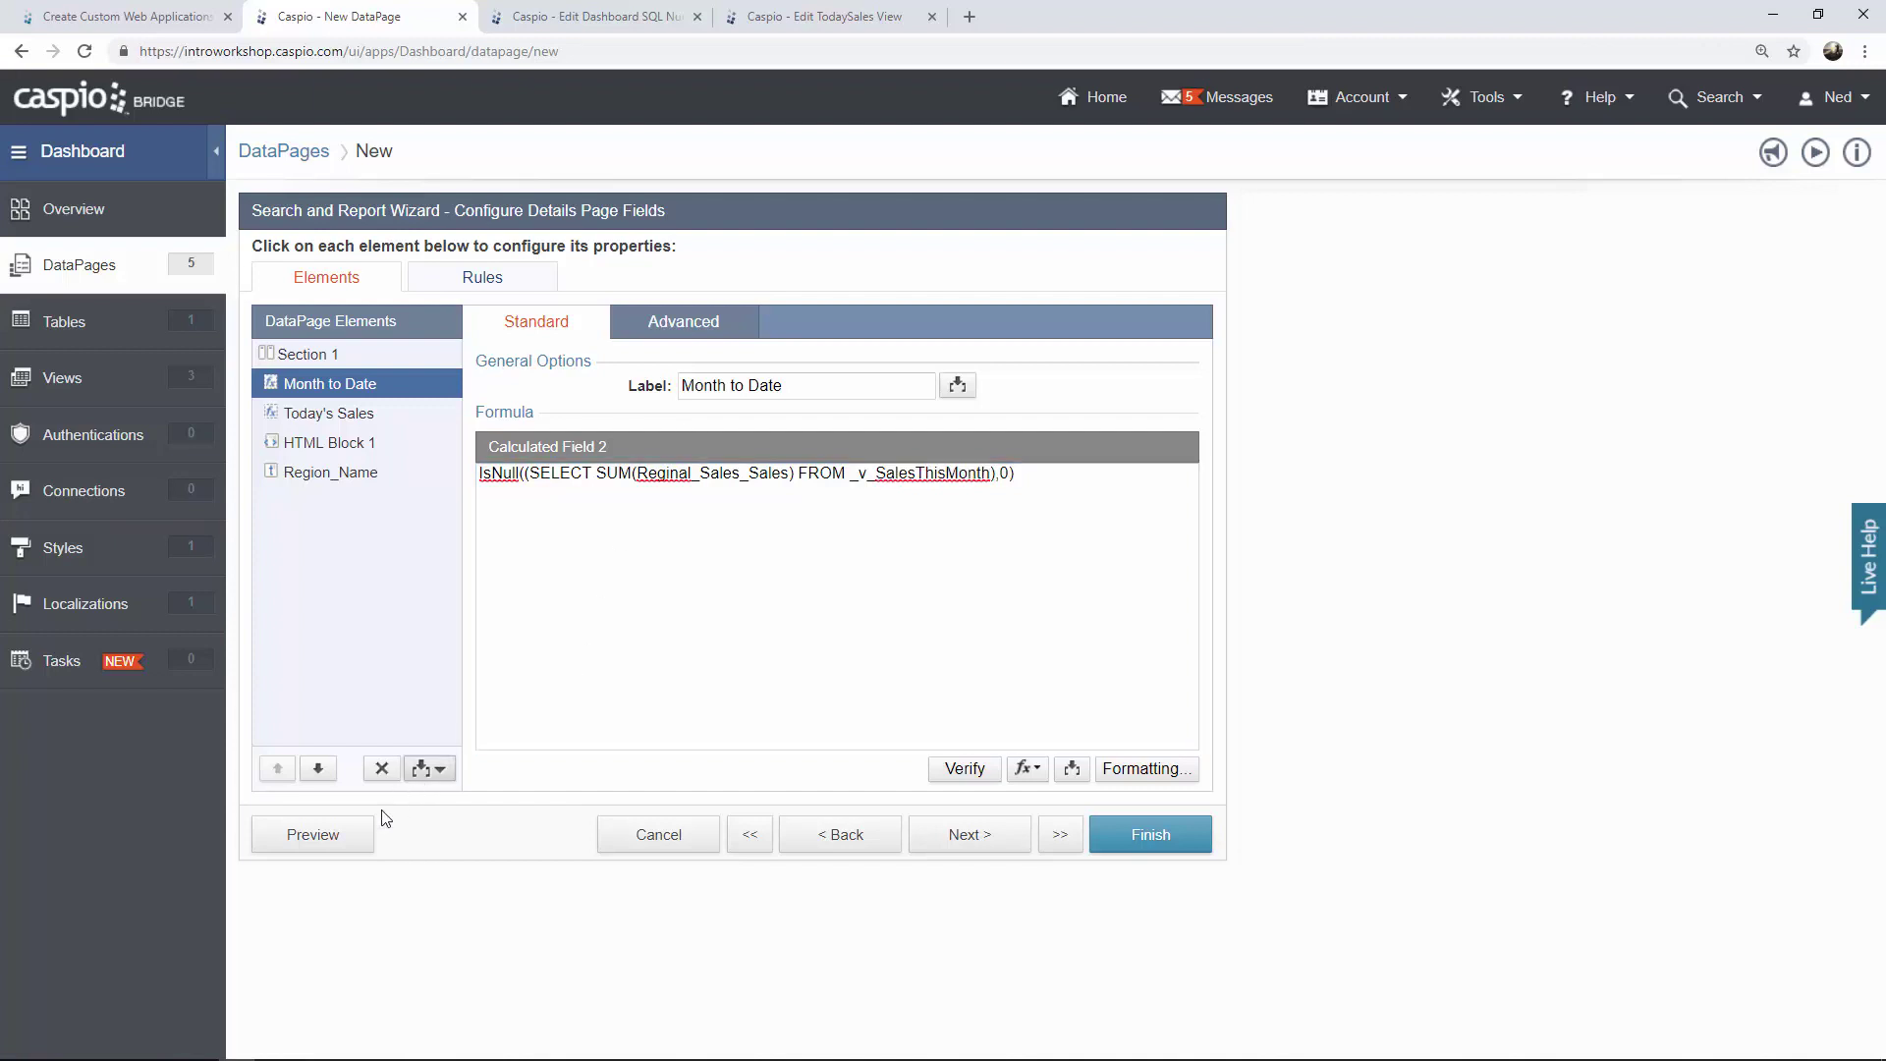
left_click(363, 935)
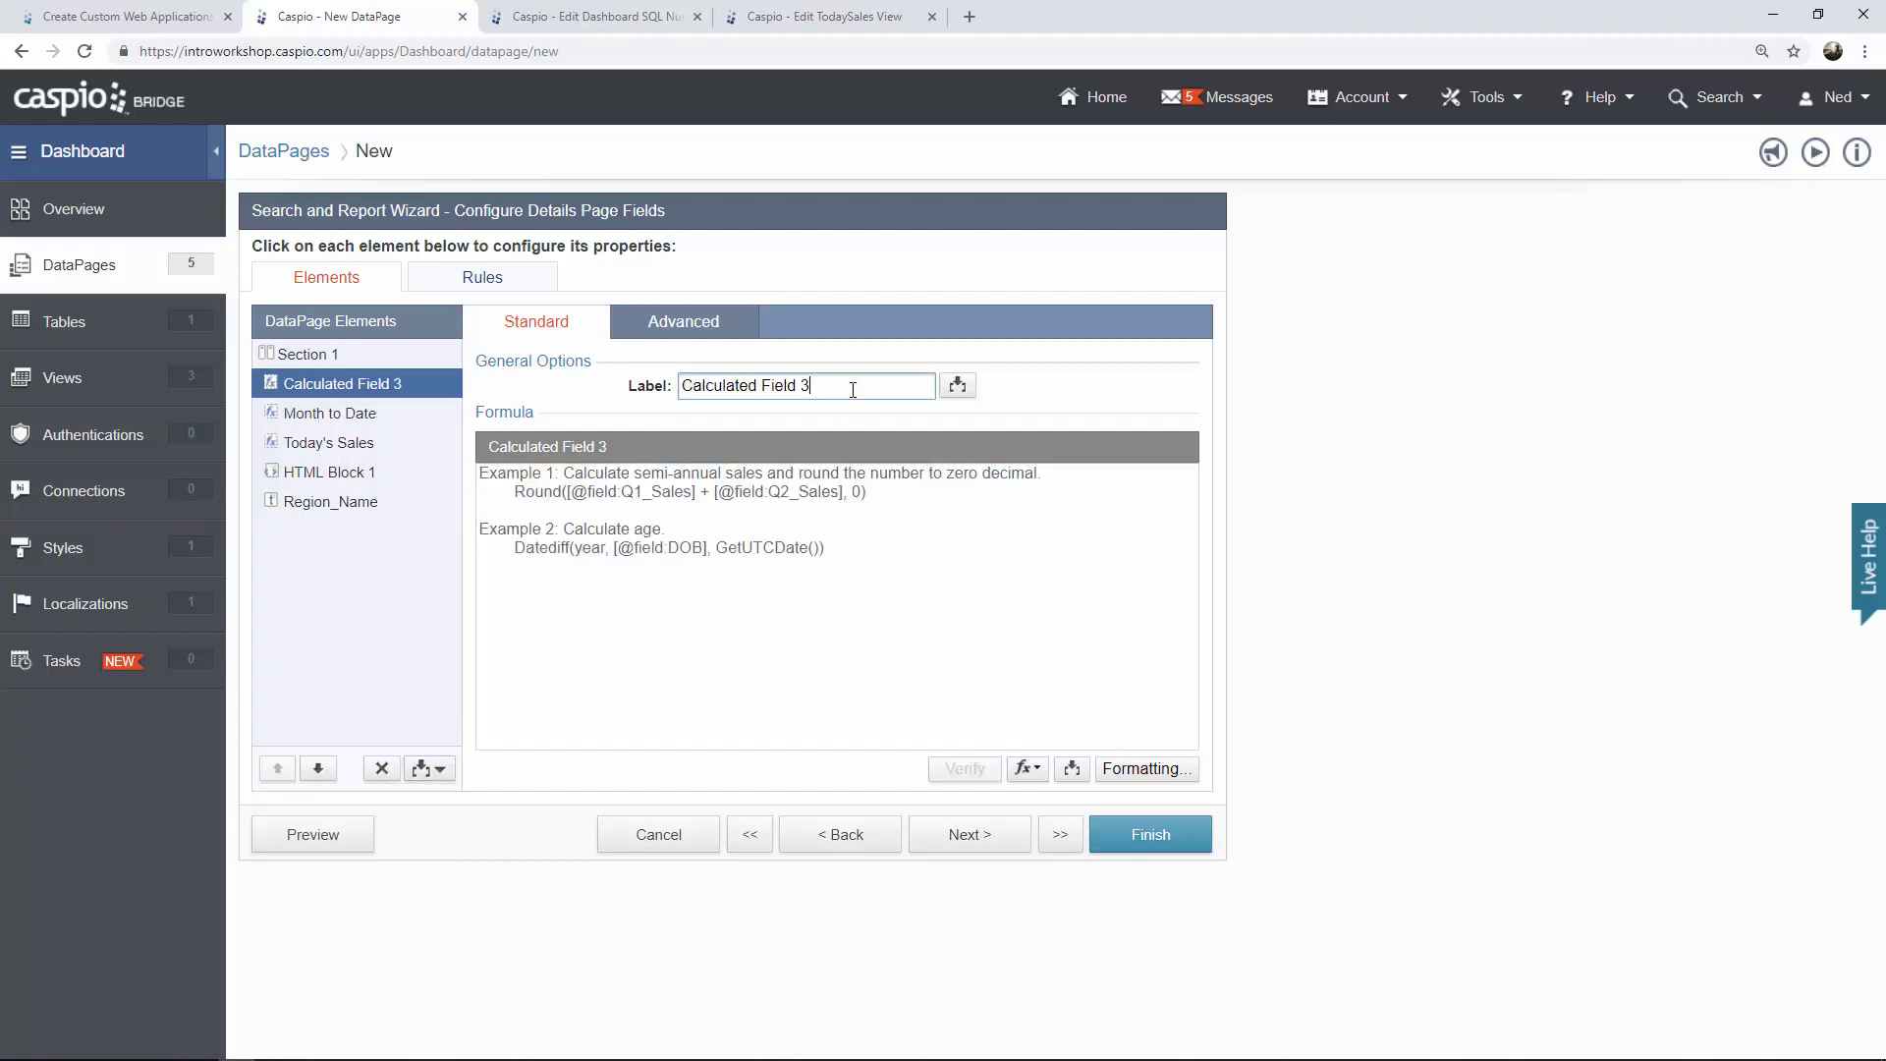
type("Year to Date")
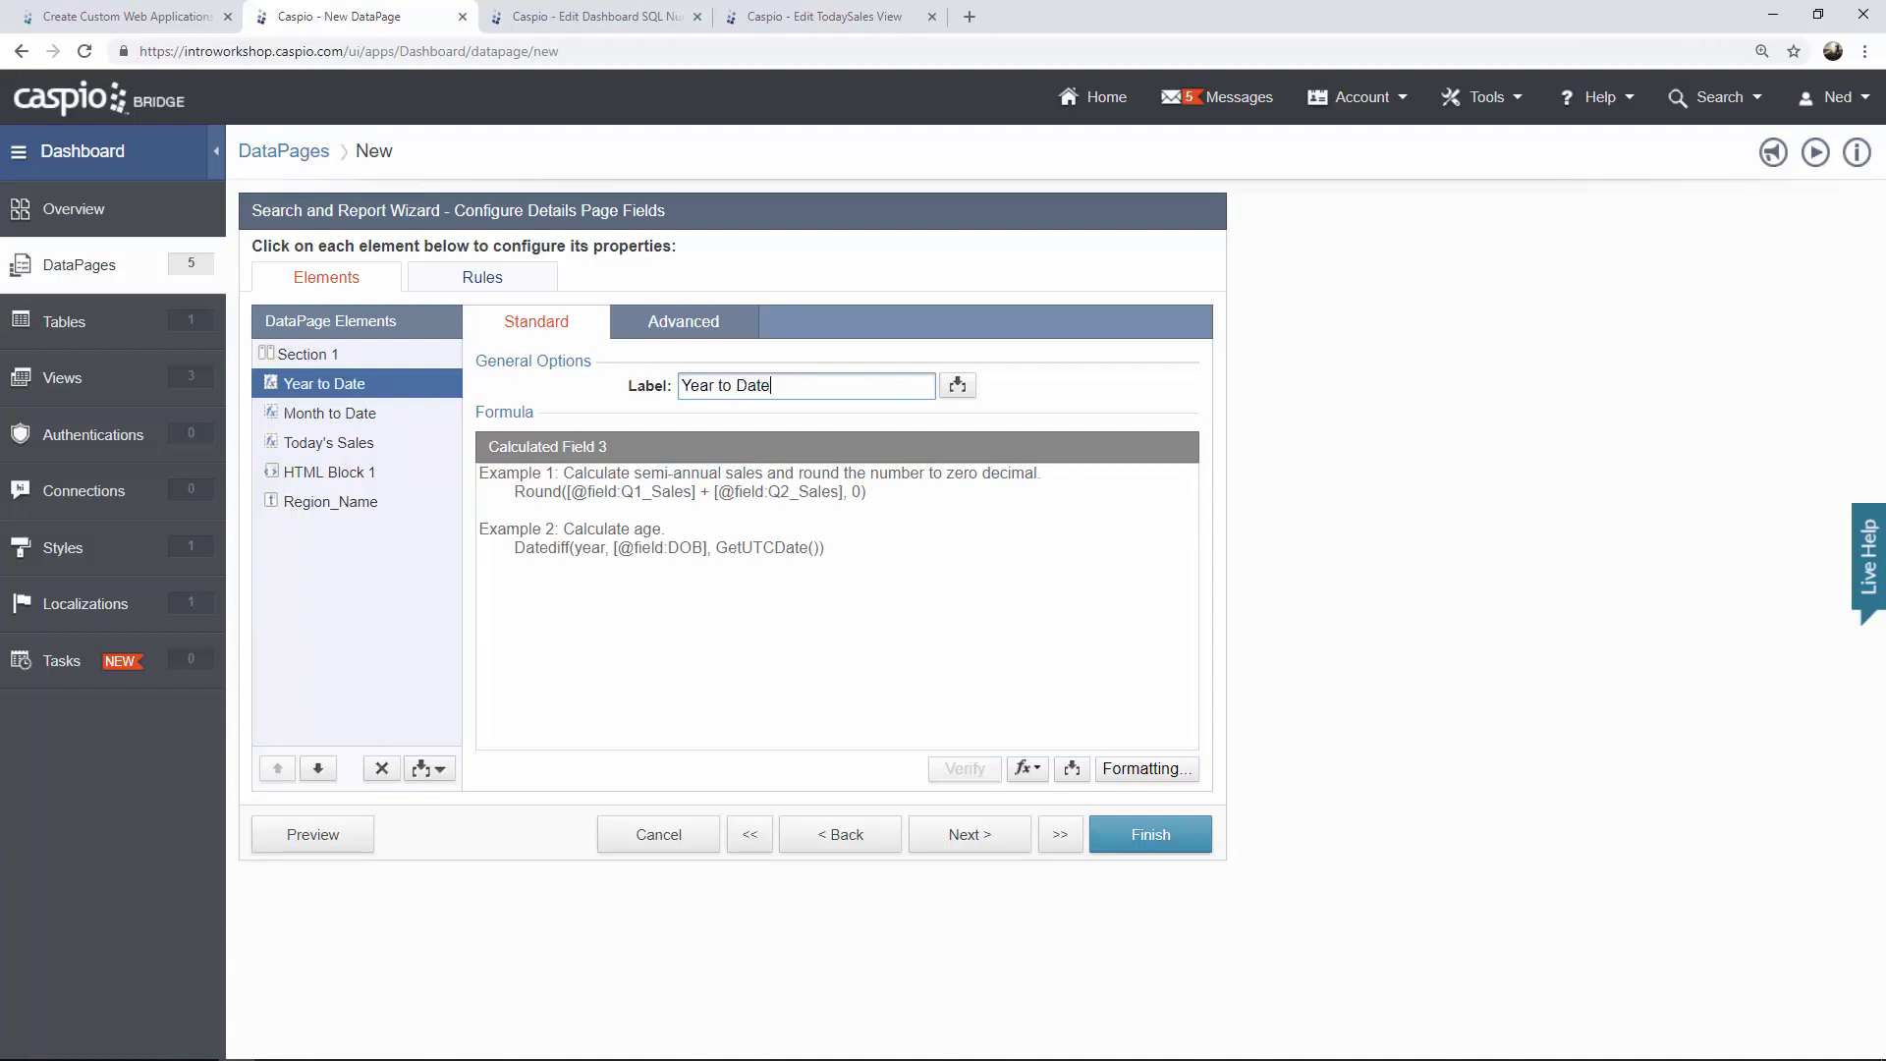
key("alt+Tab")
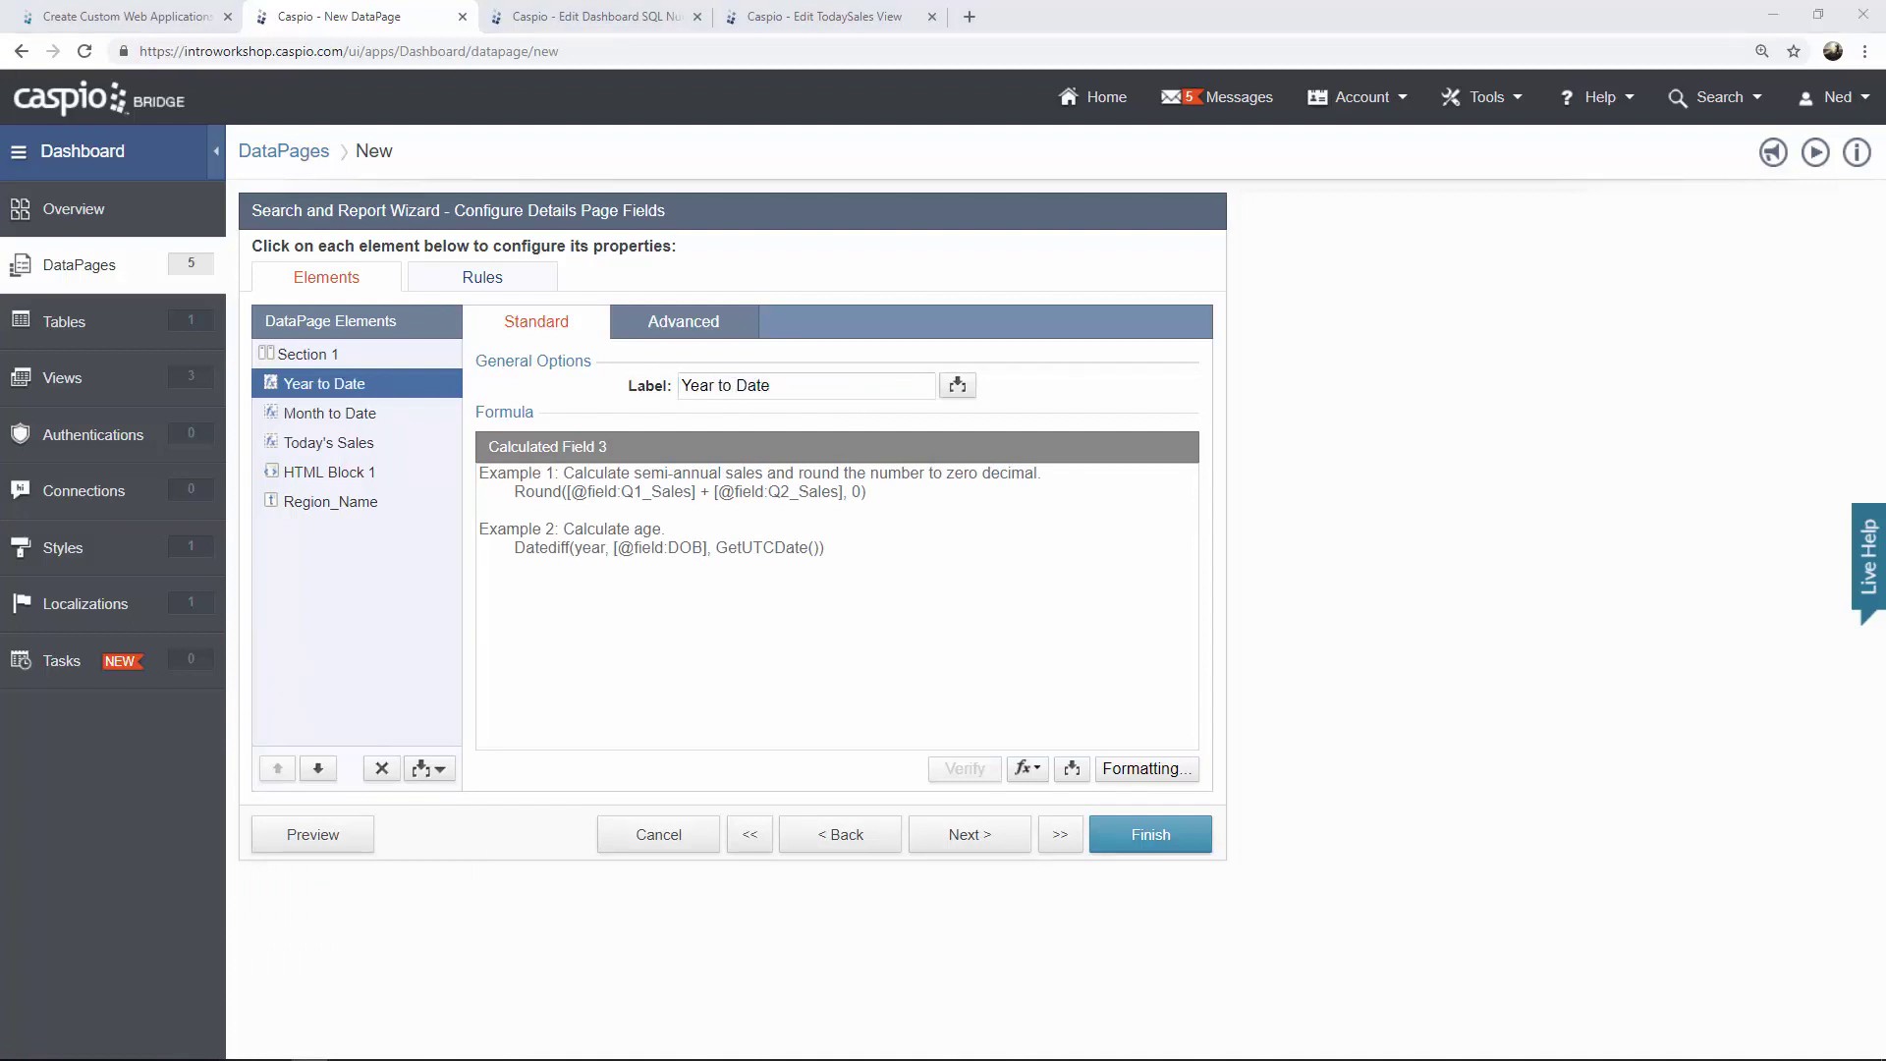
left_click(874, 475)
type("IsNull((SELECT SUM(Reginal_Sales_Sales) FROM _v_CurrentYear),0)")
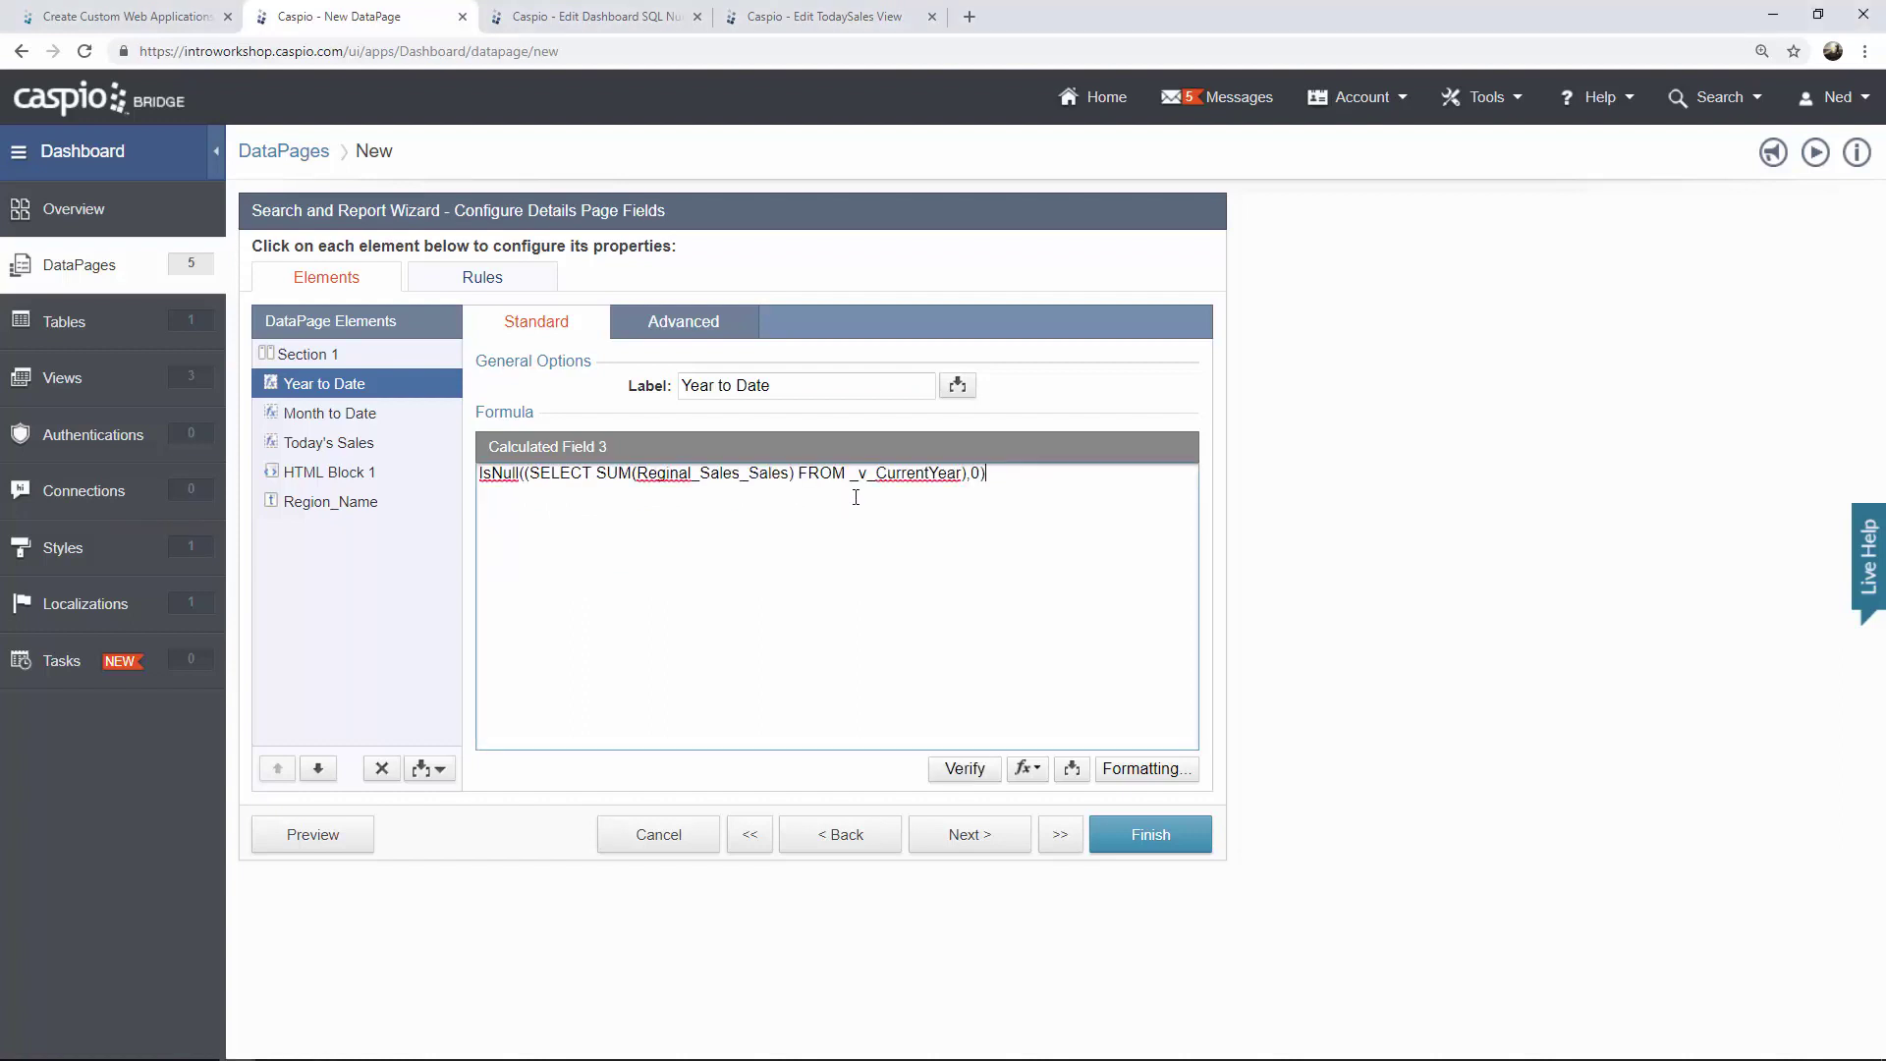
left_click_drag(874, 476, 960, 472)
Add a fourth calculated field to the details page and label it Lifetime.
left_click(423, 769)
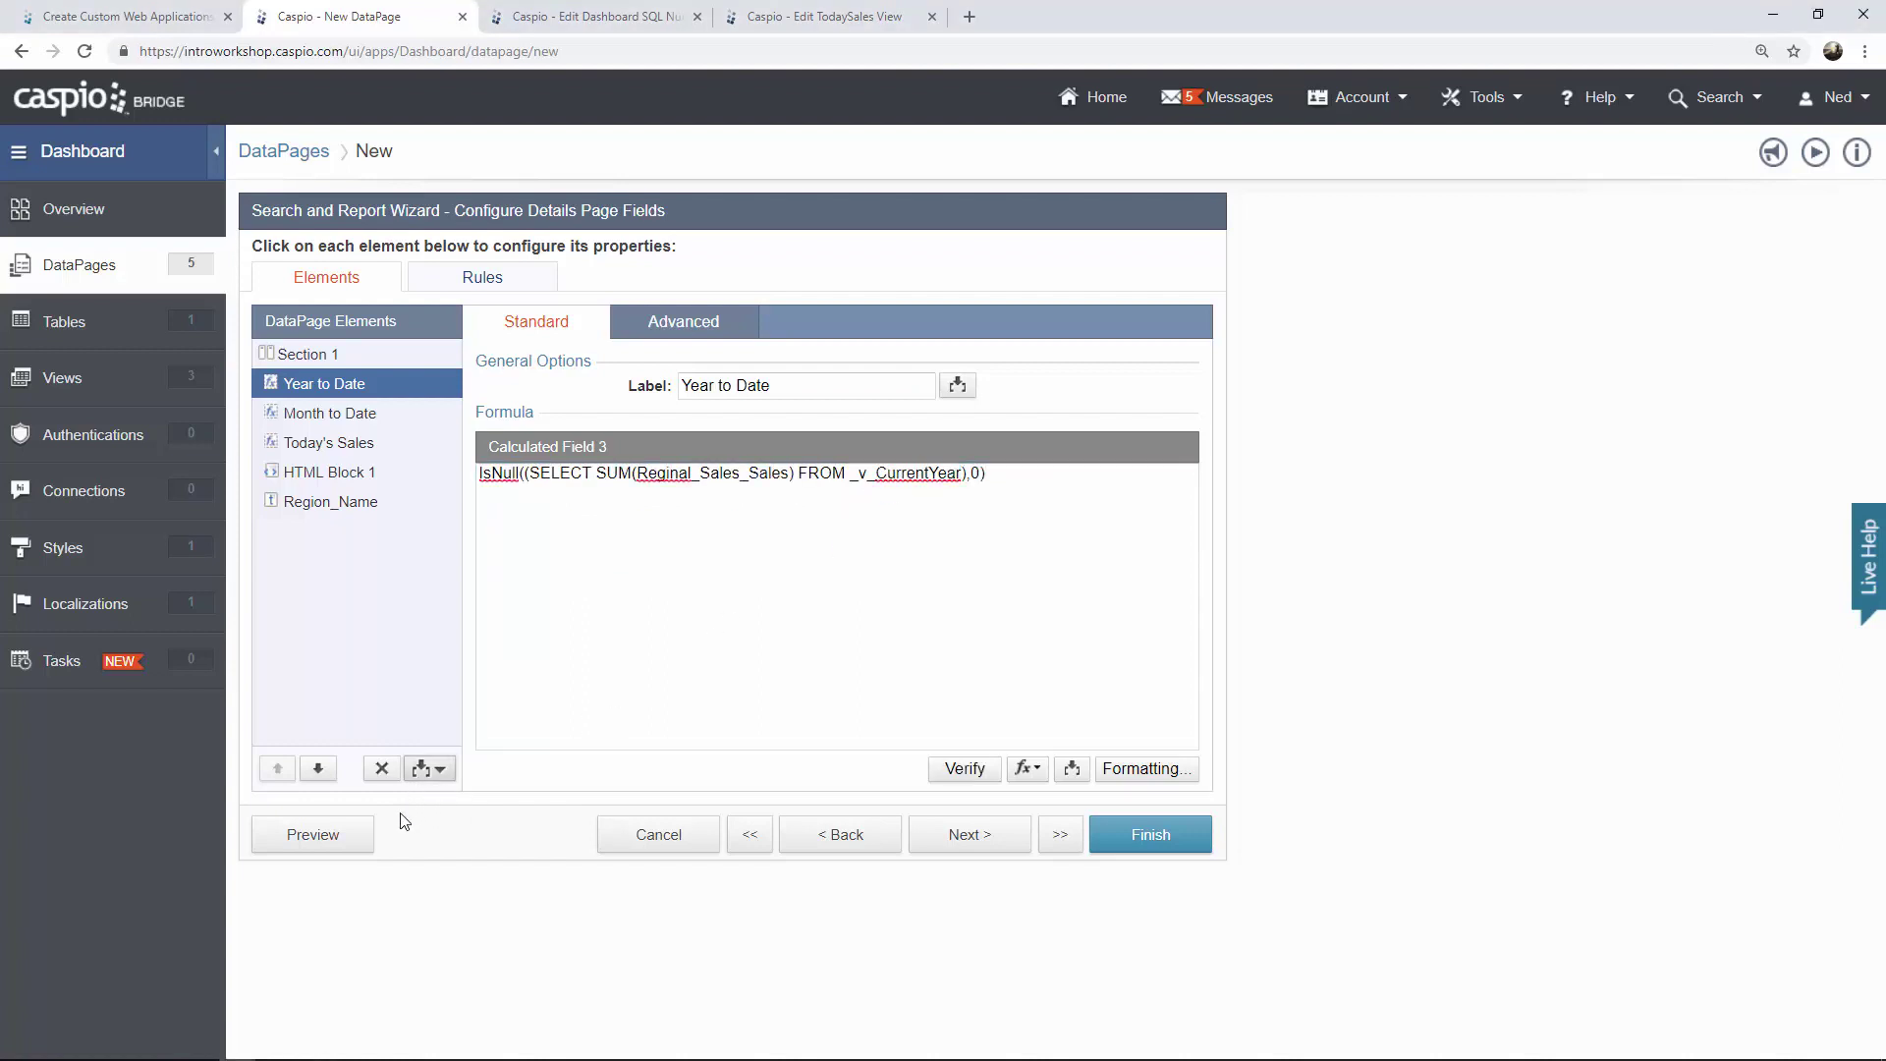
left_click(367, 935)
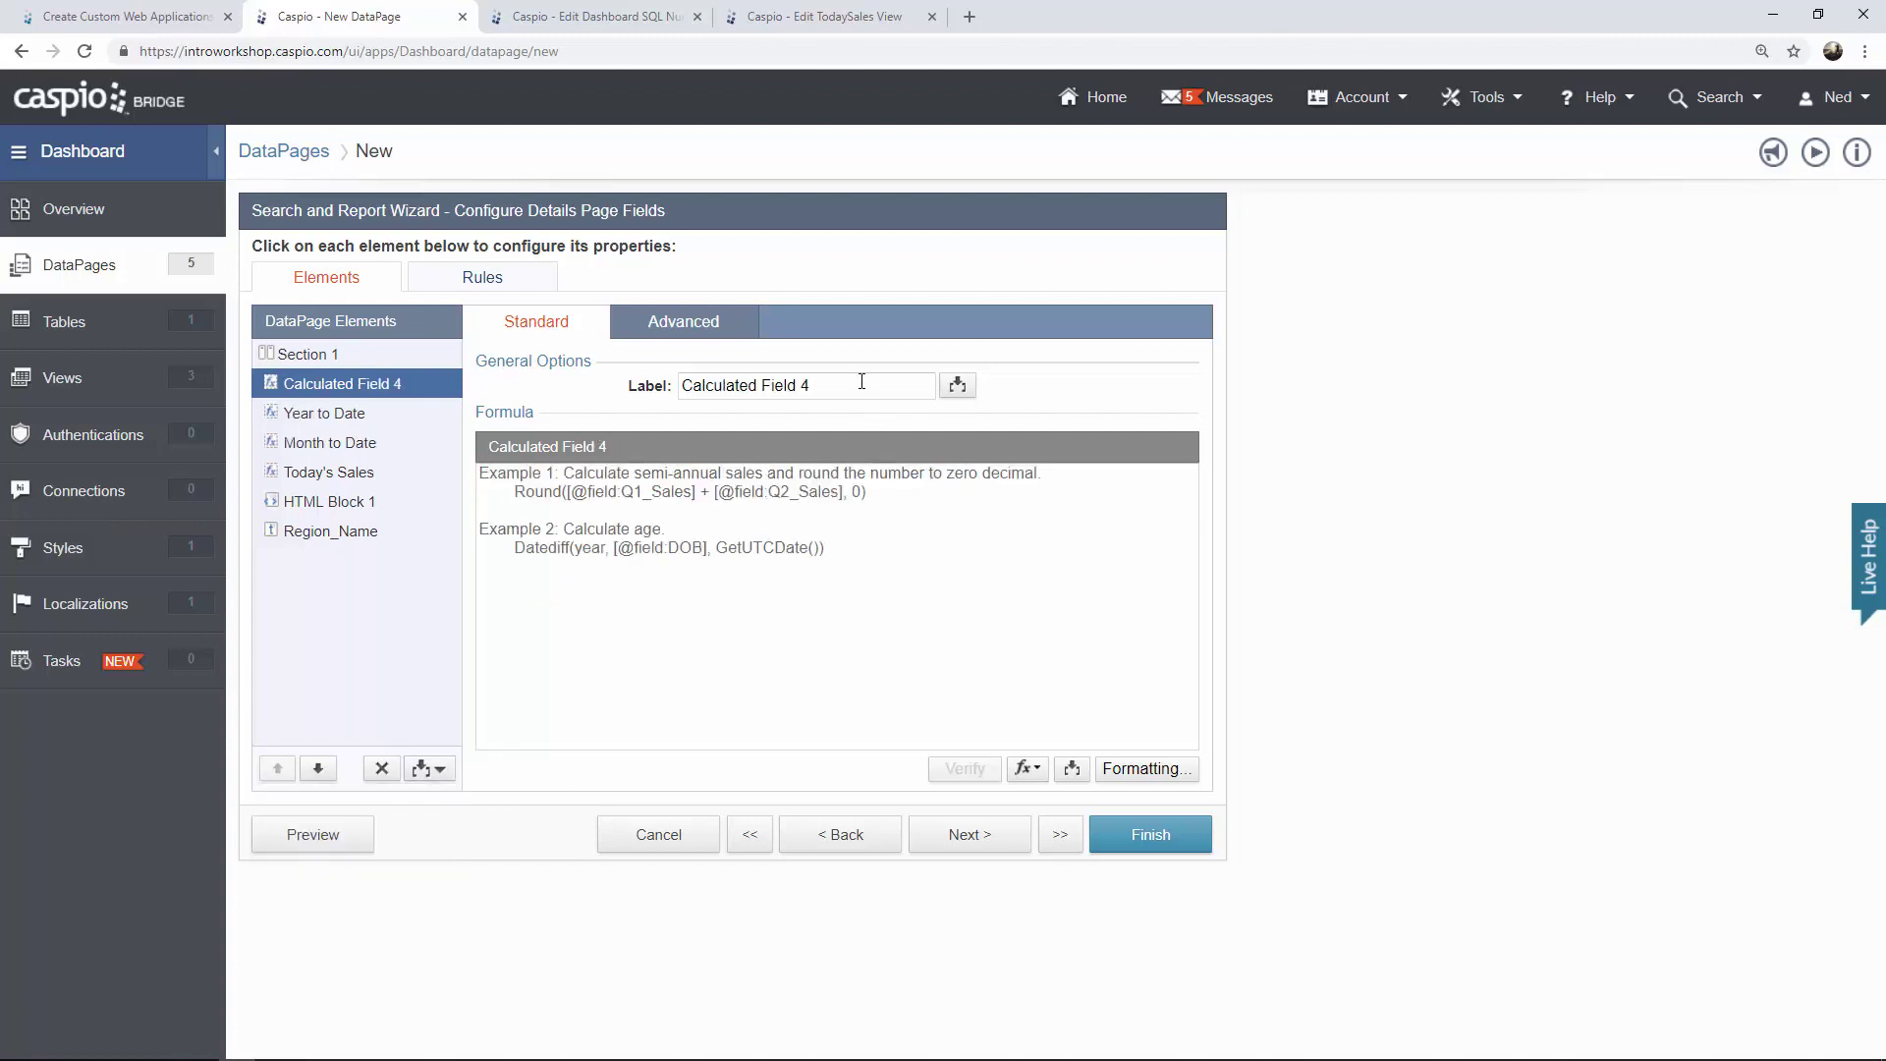
left_click_drag(861, 382, 657, 383)
type("LIfetim")
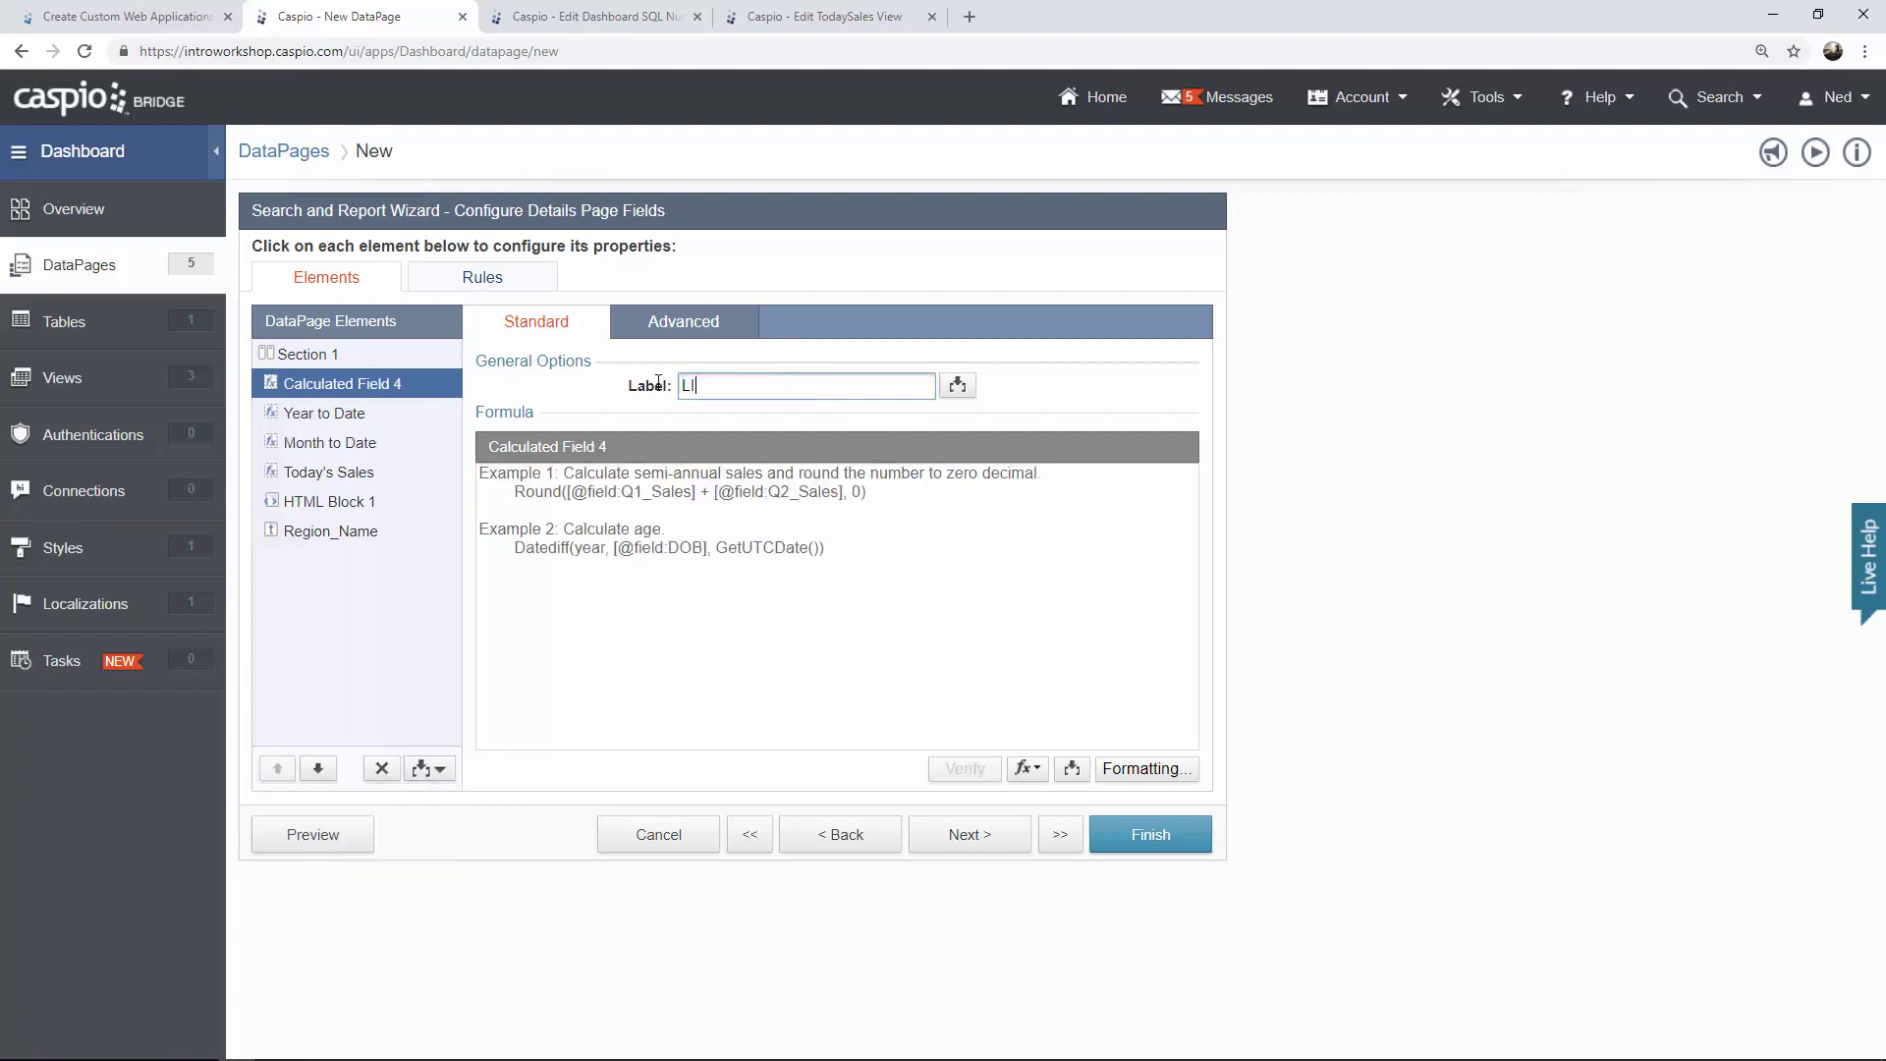
key("BackSpace")
key("BackSpace")
key("BackSpace")
key("BackSpace")
key("BackSpace")
key("BackSpace")
type("ifetime")
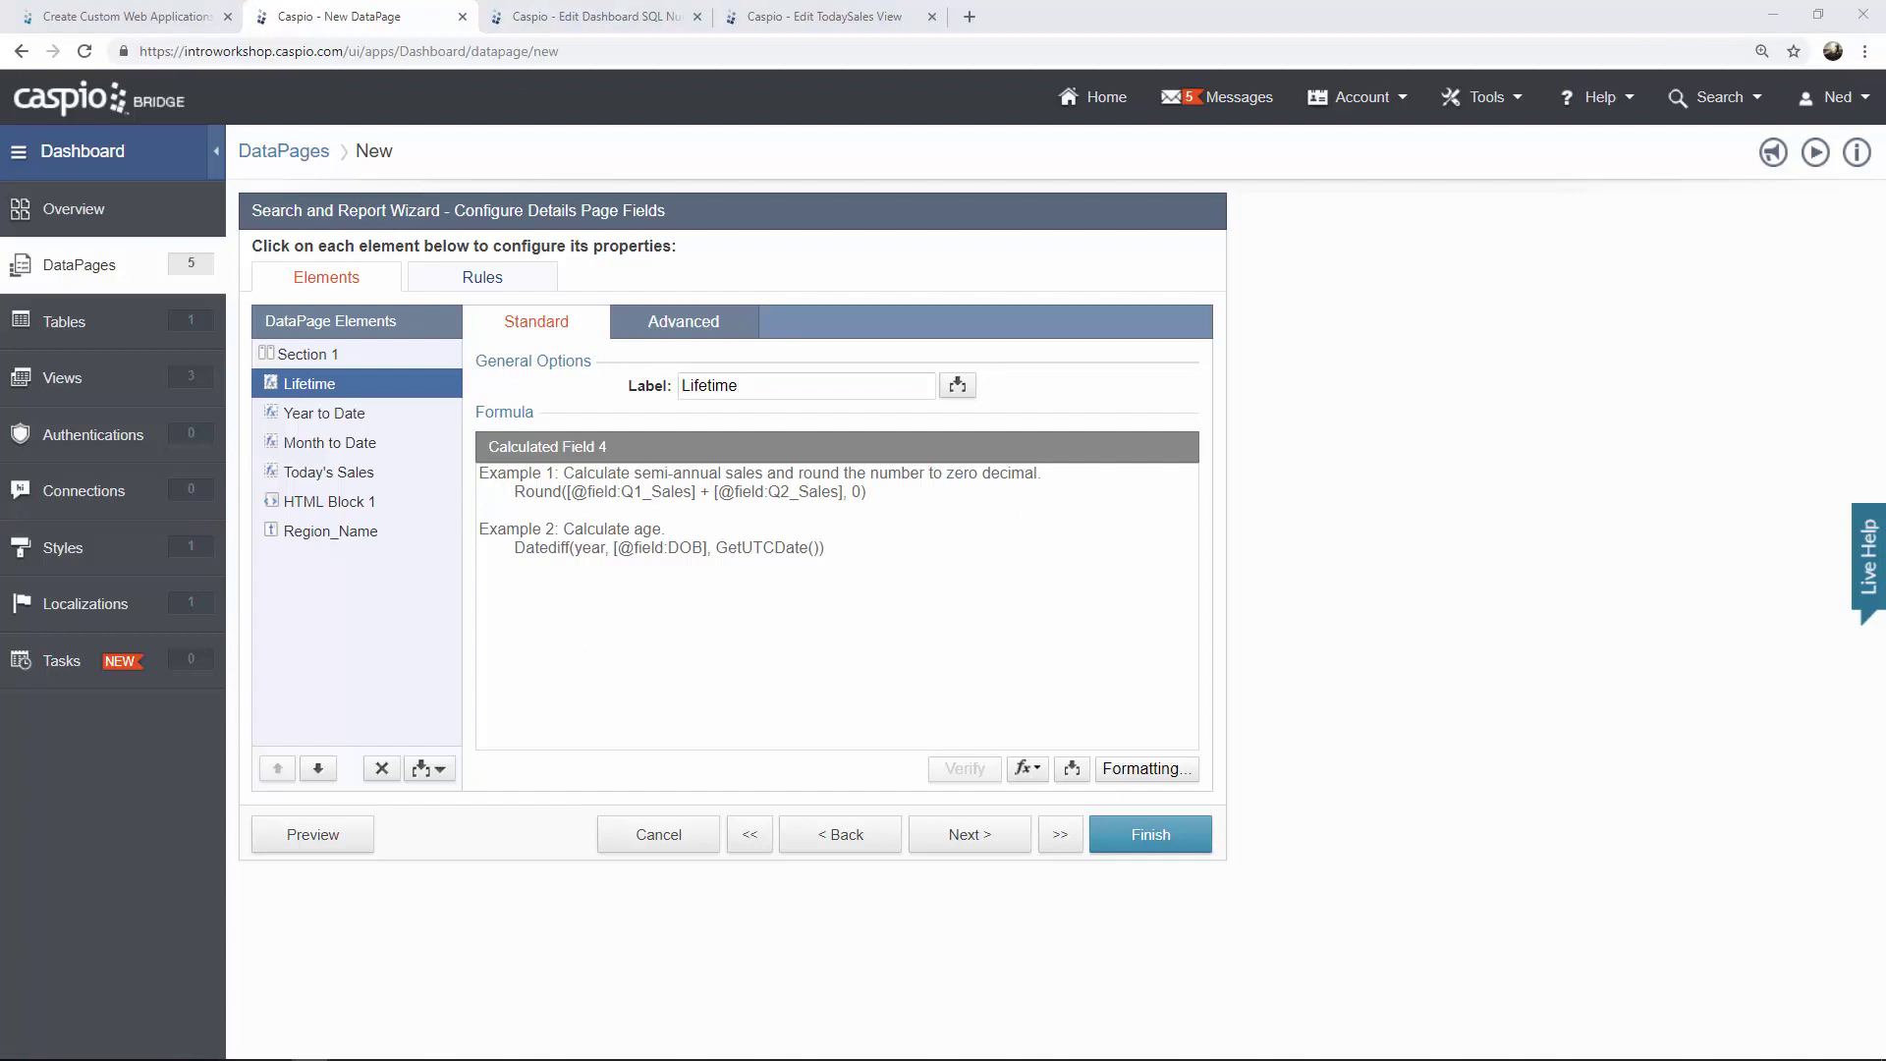
Enter the Lifetime formula IsNull((SELECT SUM(Sales) FROM Reginal_Sales),0) and review its field and table names.
left_click(782, 540)
type("IsNull((SELECT SUM(Sales) FROM Reginal_Sales),0)")
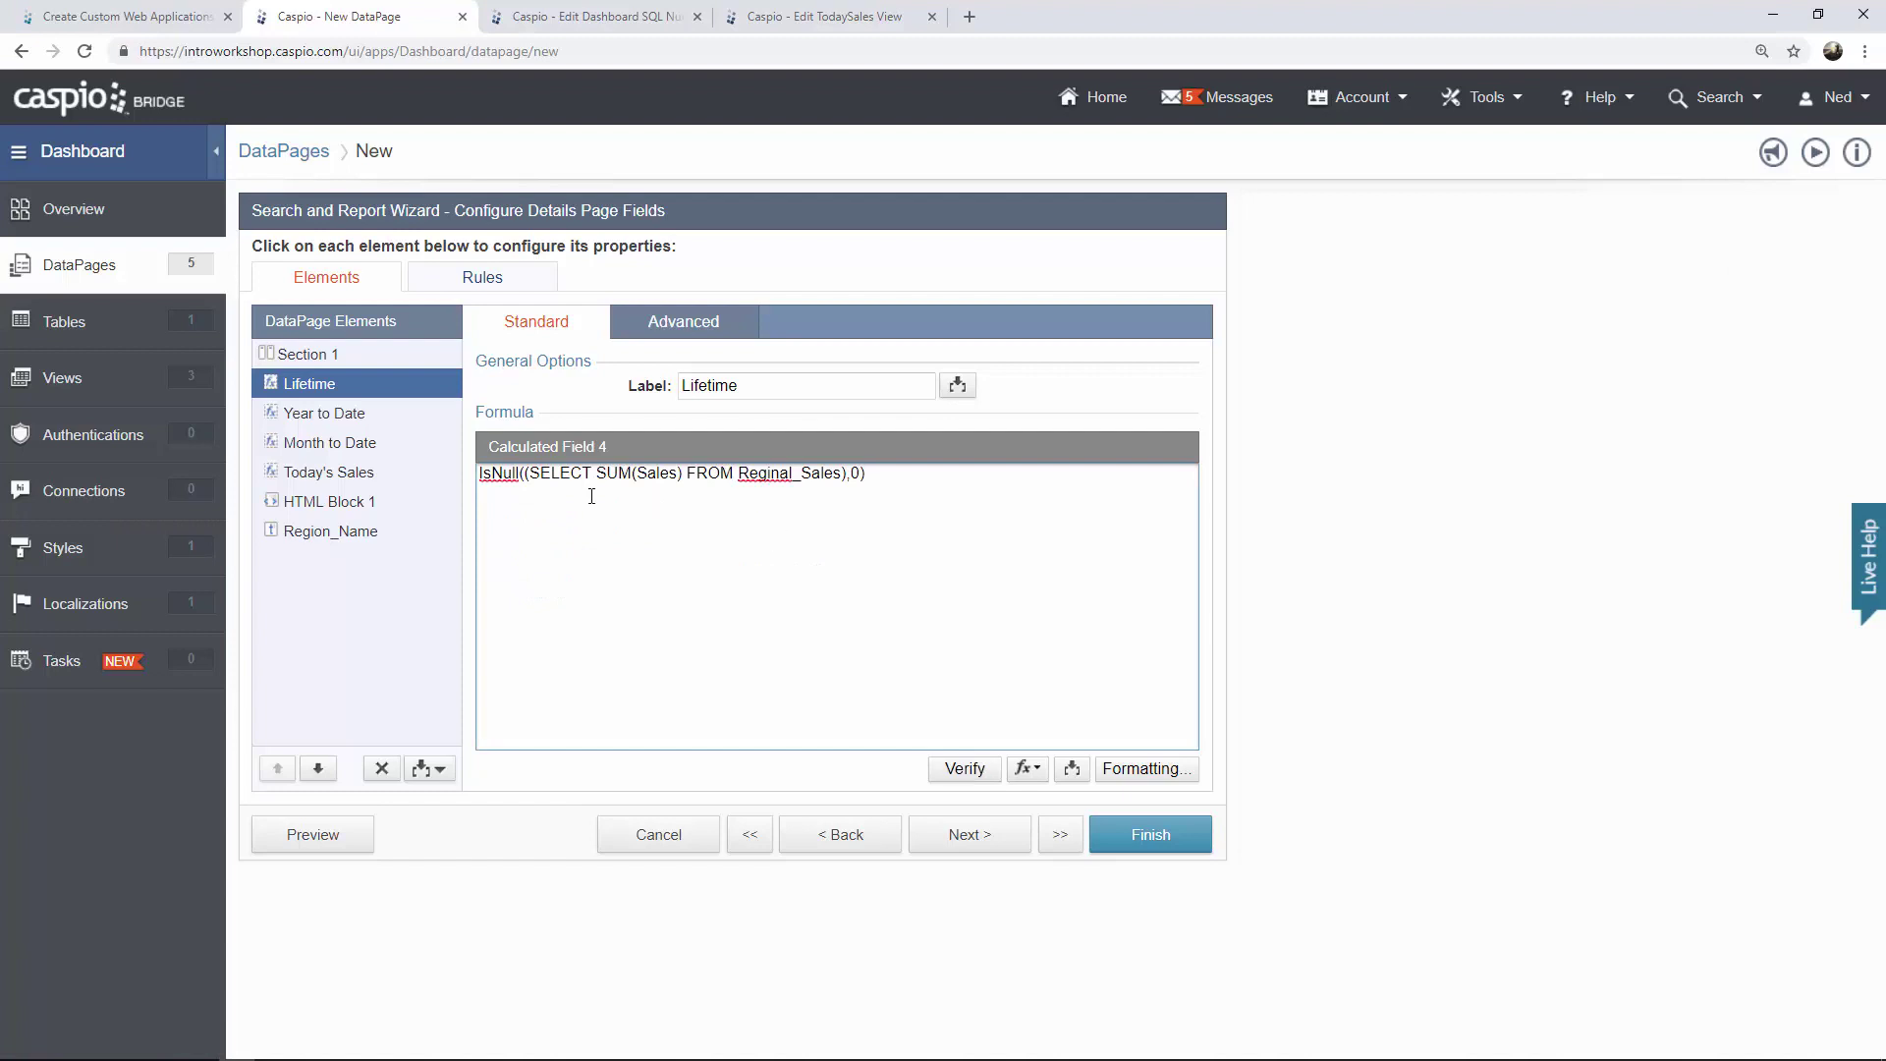
left_click_drag(636, 473, 834, 478)
Open the tables list in a separate browser tab and compare the table's name with the one in the Lifetime formula.
right_click(86, 334)
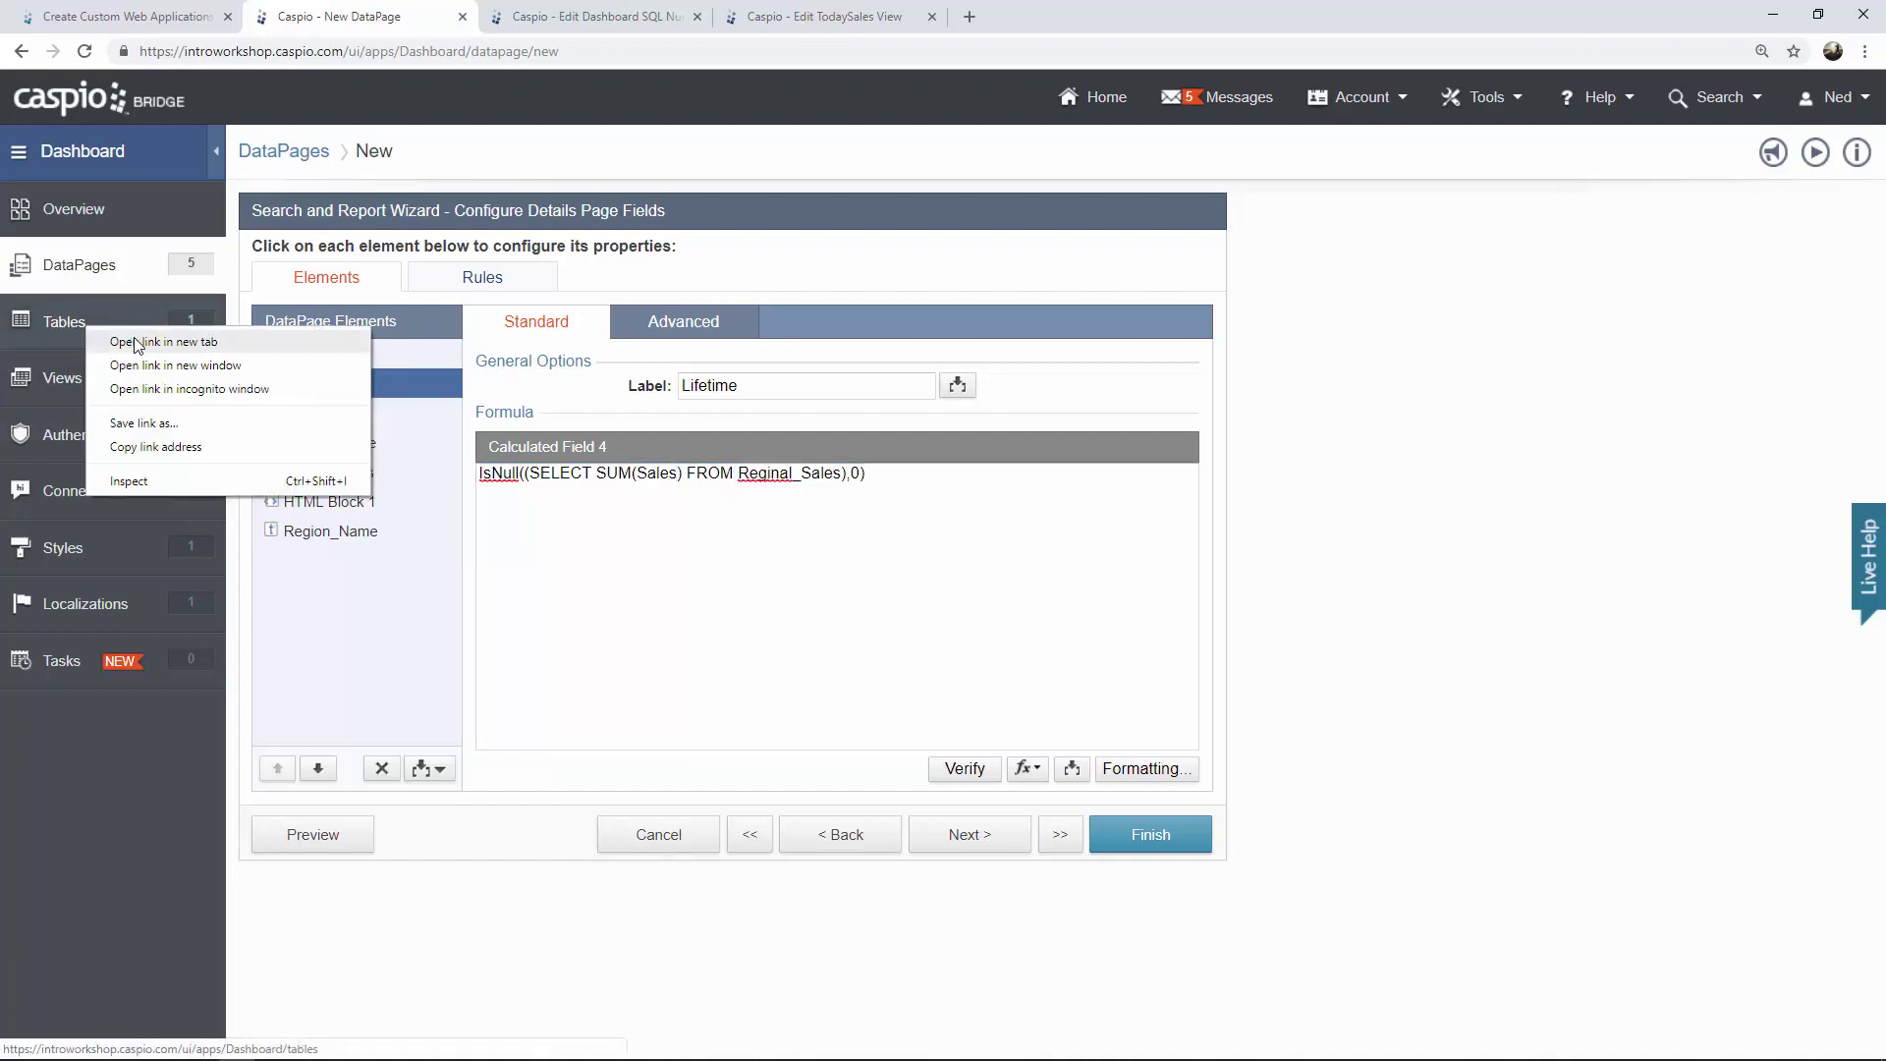
left_click(148, 345)
left_click(1021, 20)
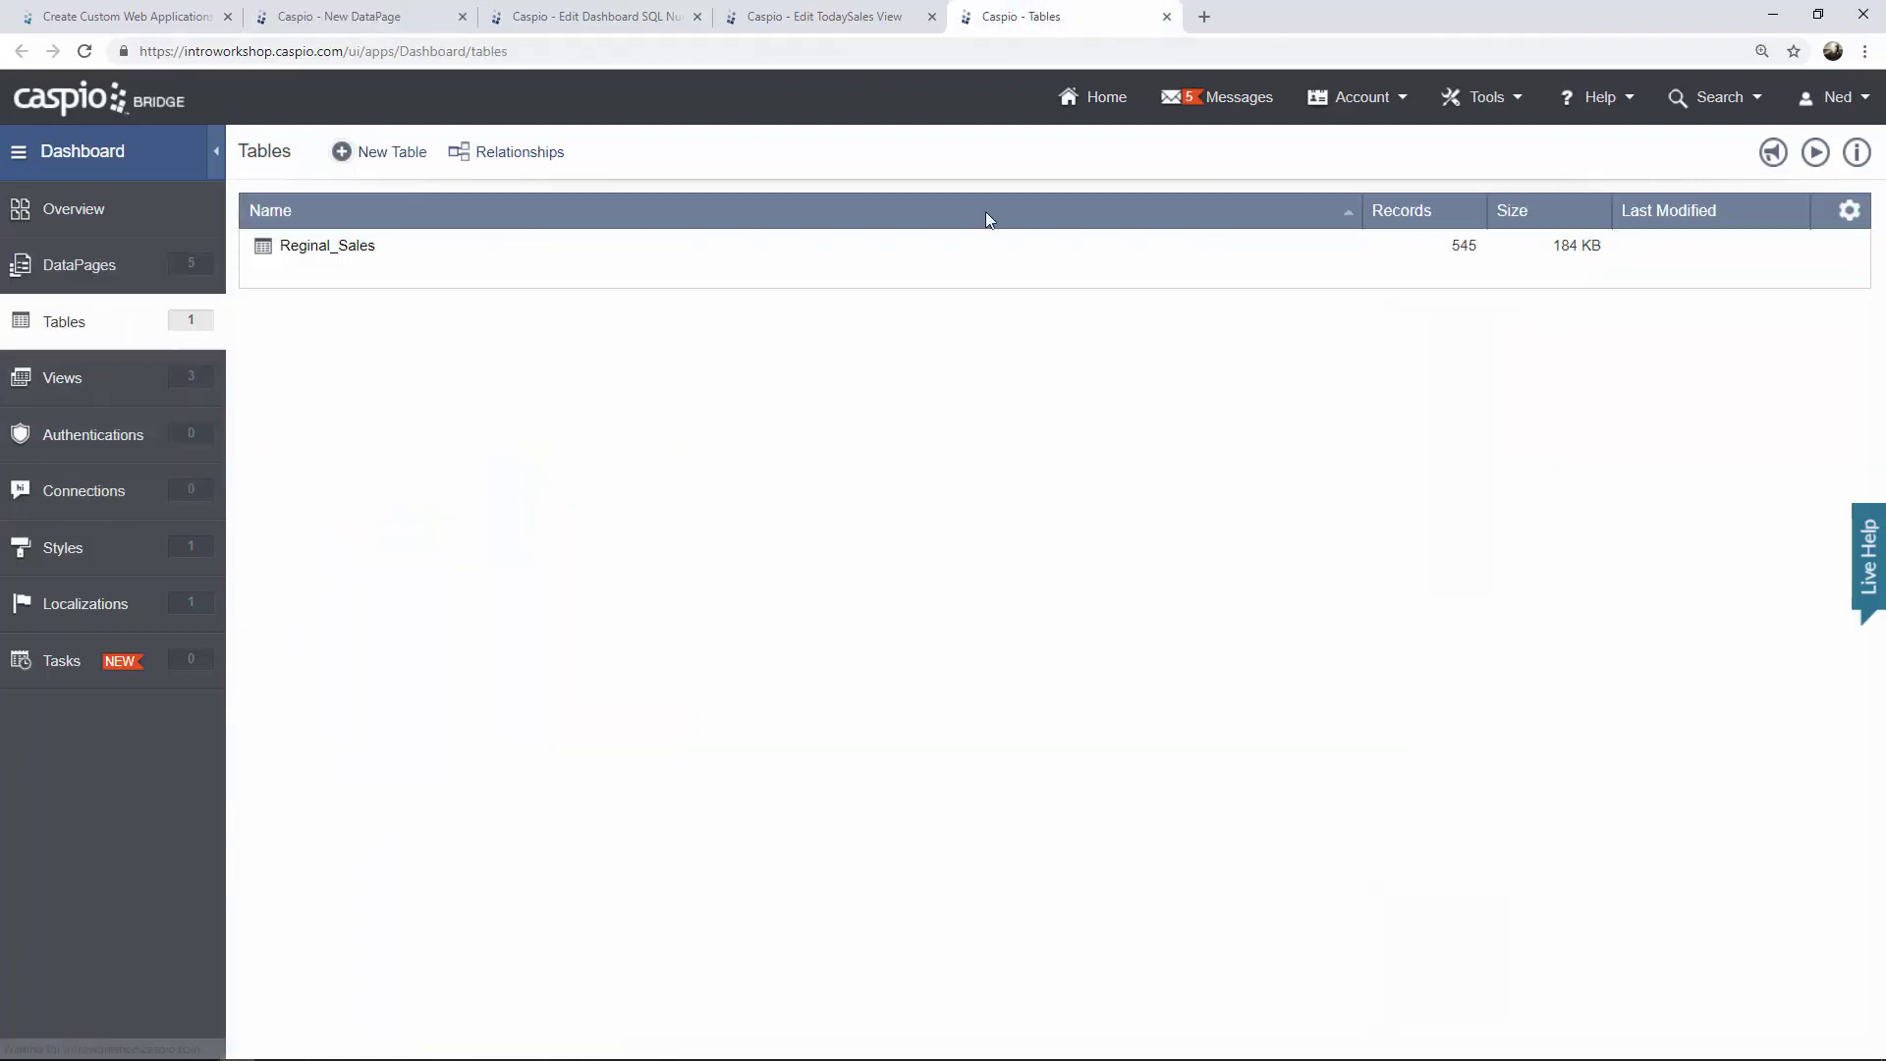
mouse_move(383, 275)
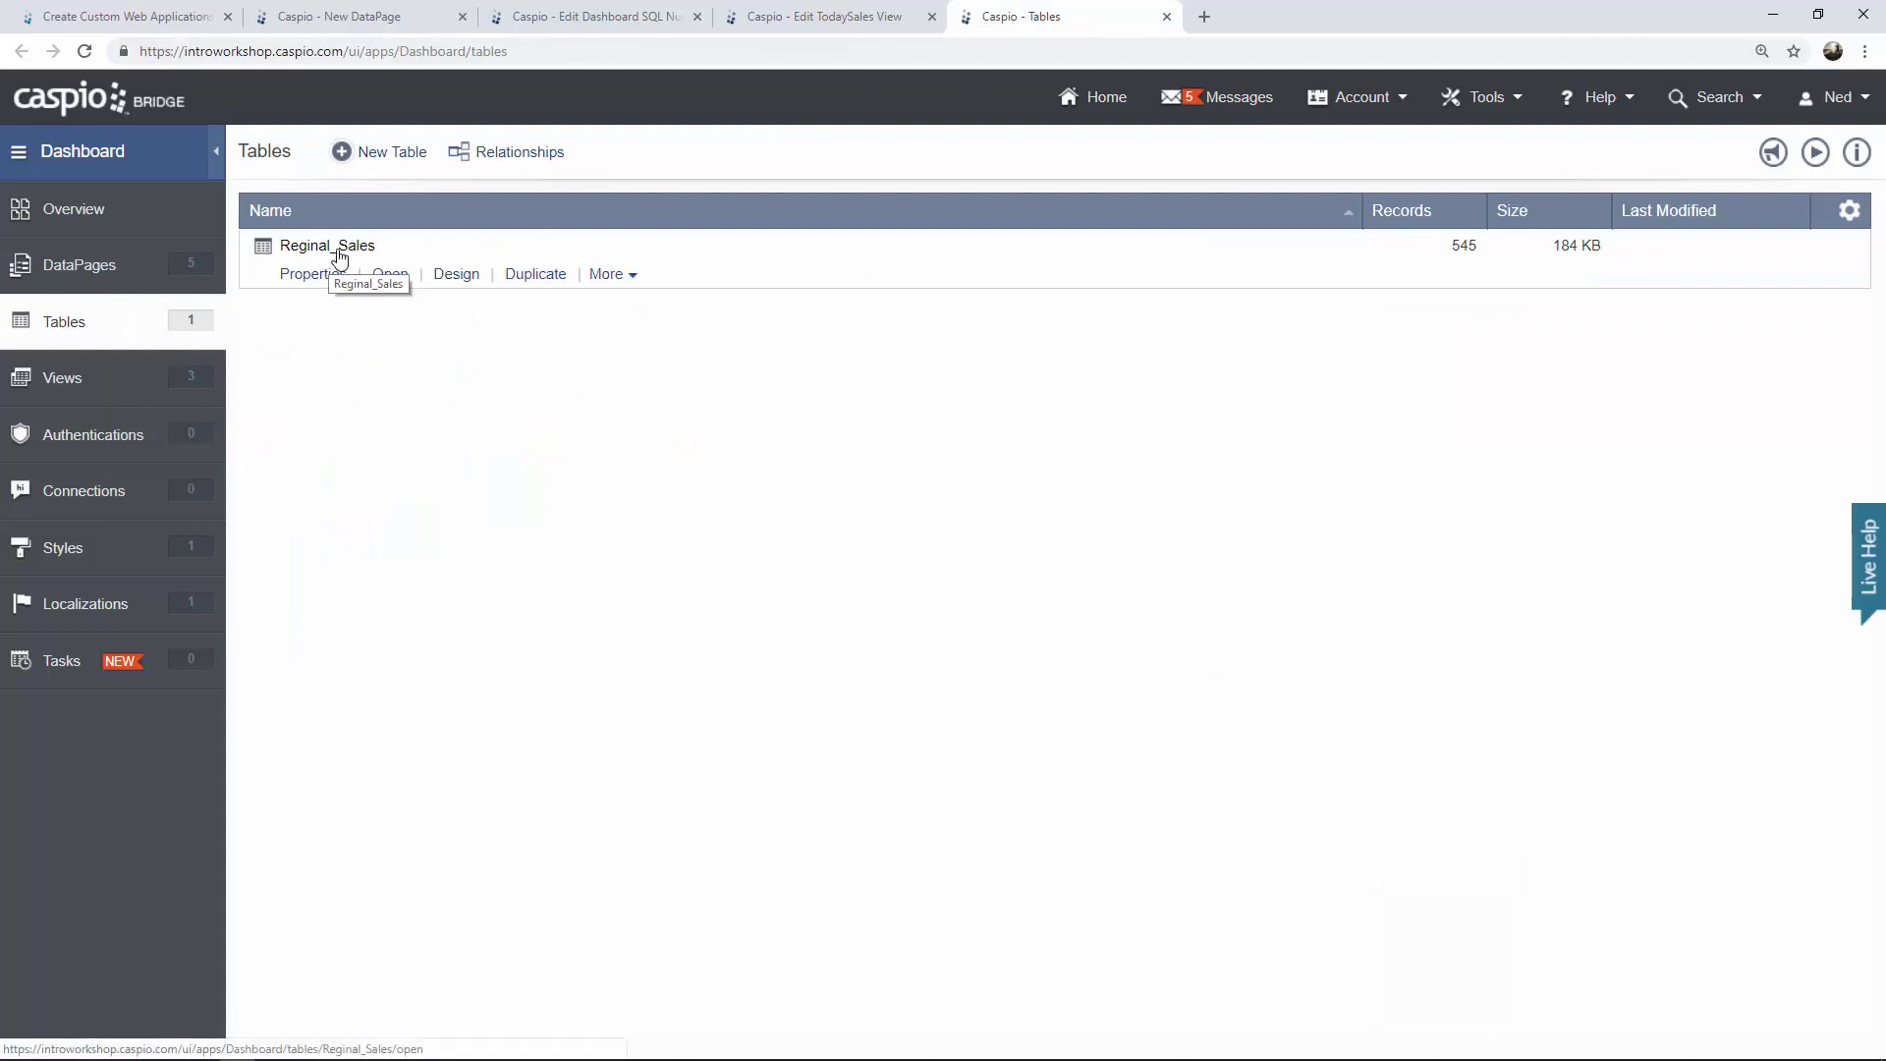
left_click(381, 19)
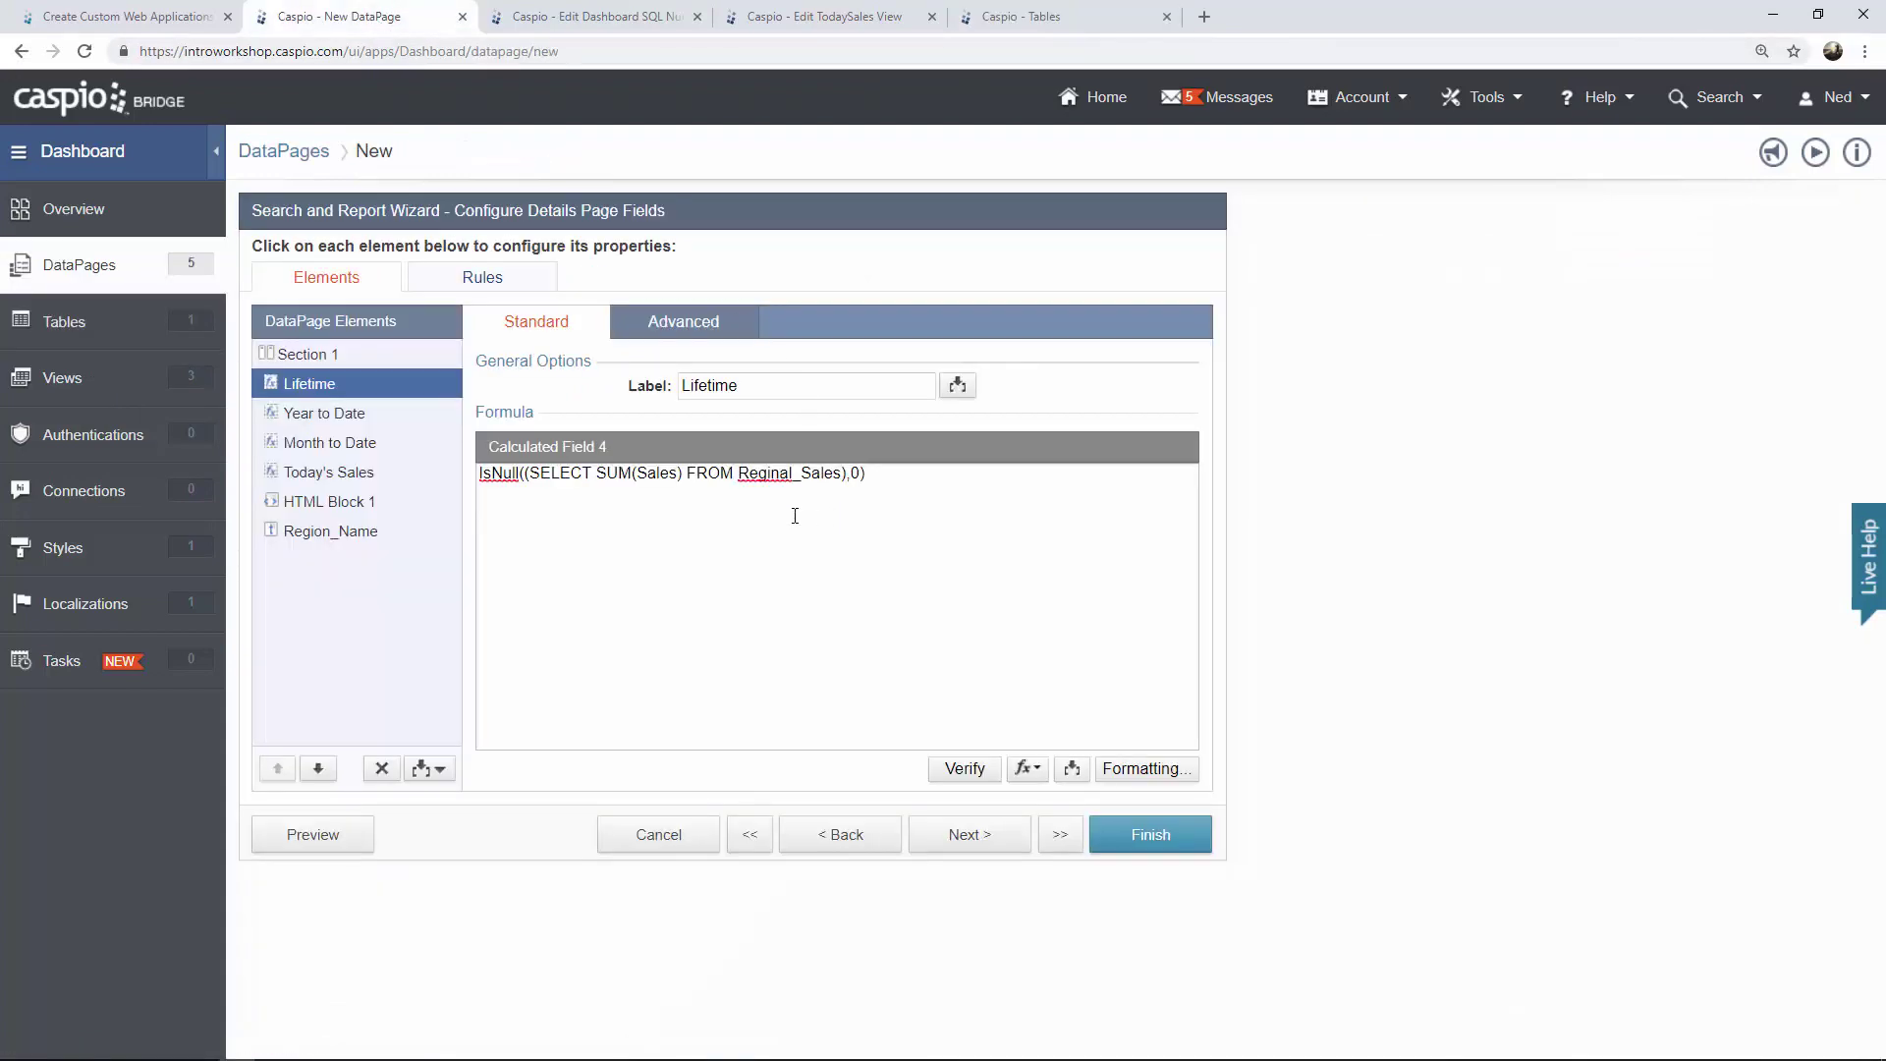
double_click(738, 473)
left_click_drag(742, 473, 786, 472)
left_click(779, 473)
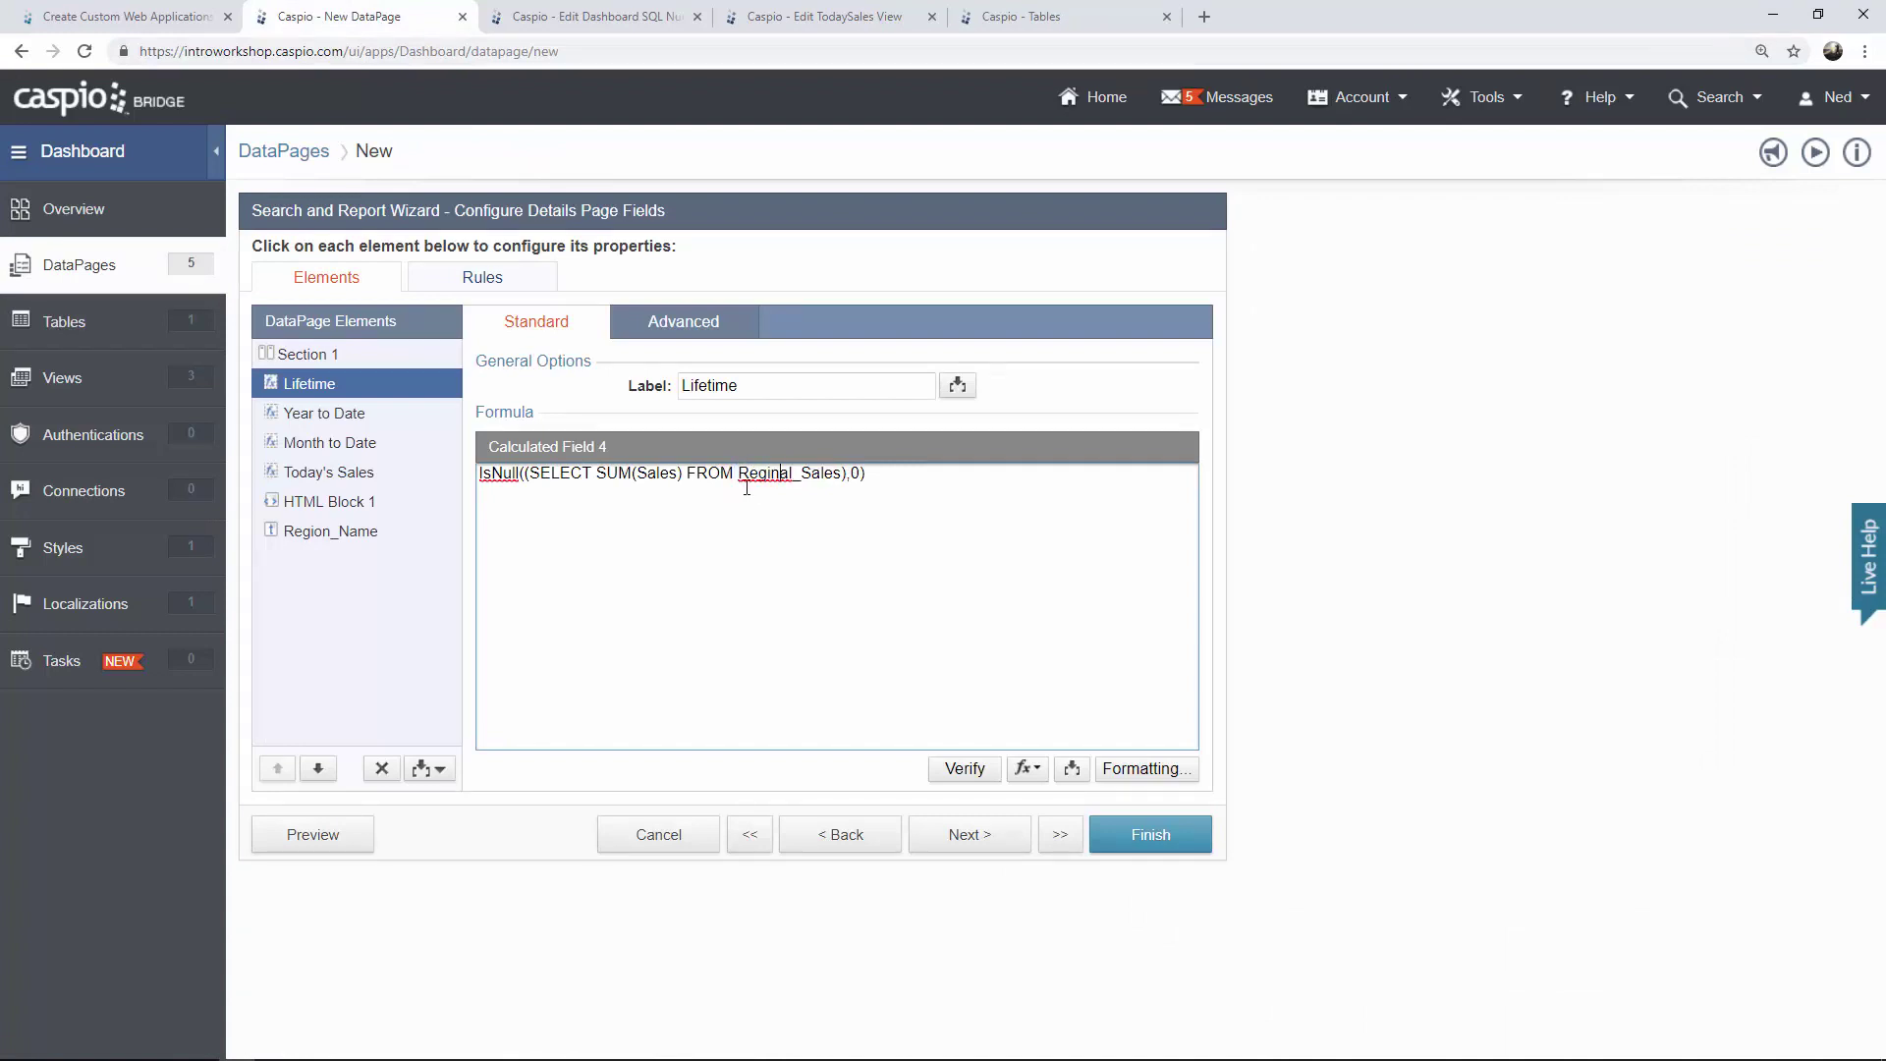
Open the Reginal_Sales table's design and compare its Sales field name with the one in the Lifetime formula.
left_click(1116, 24)
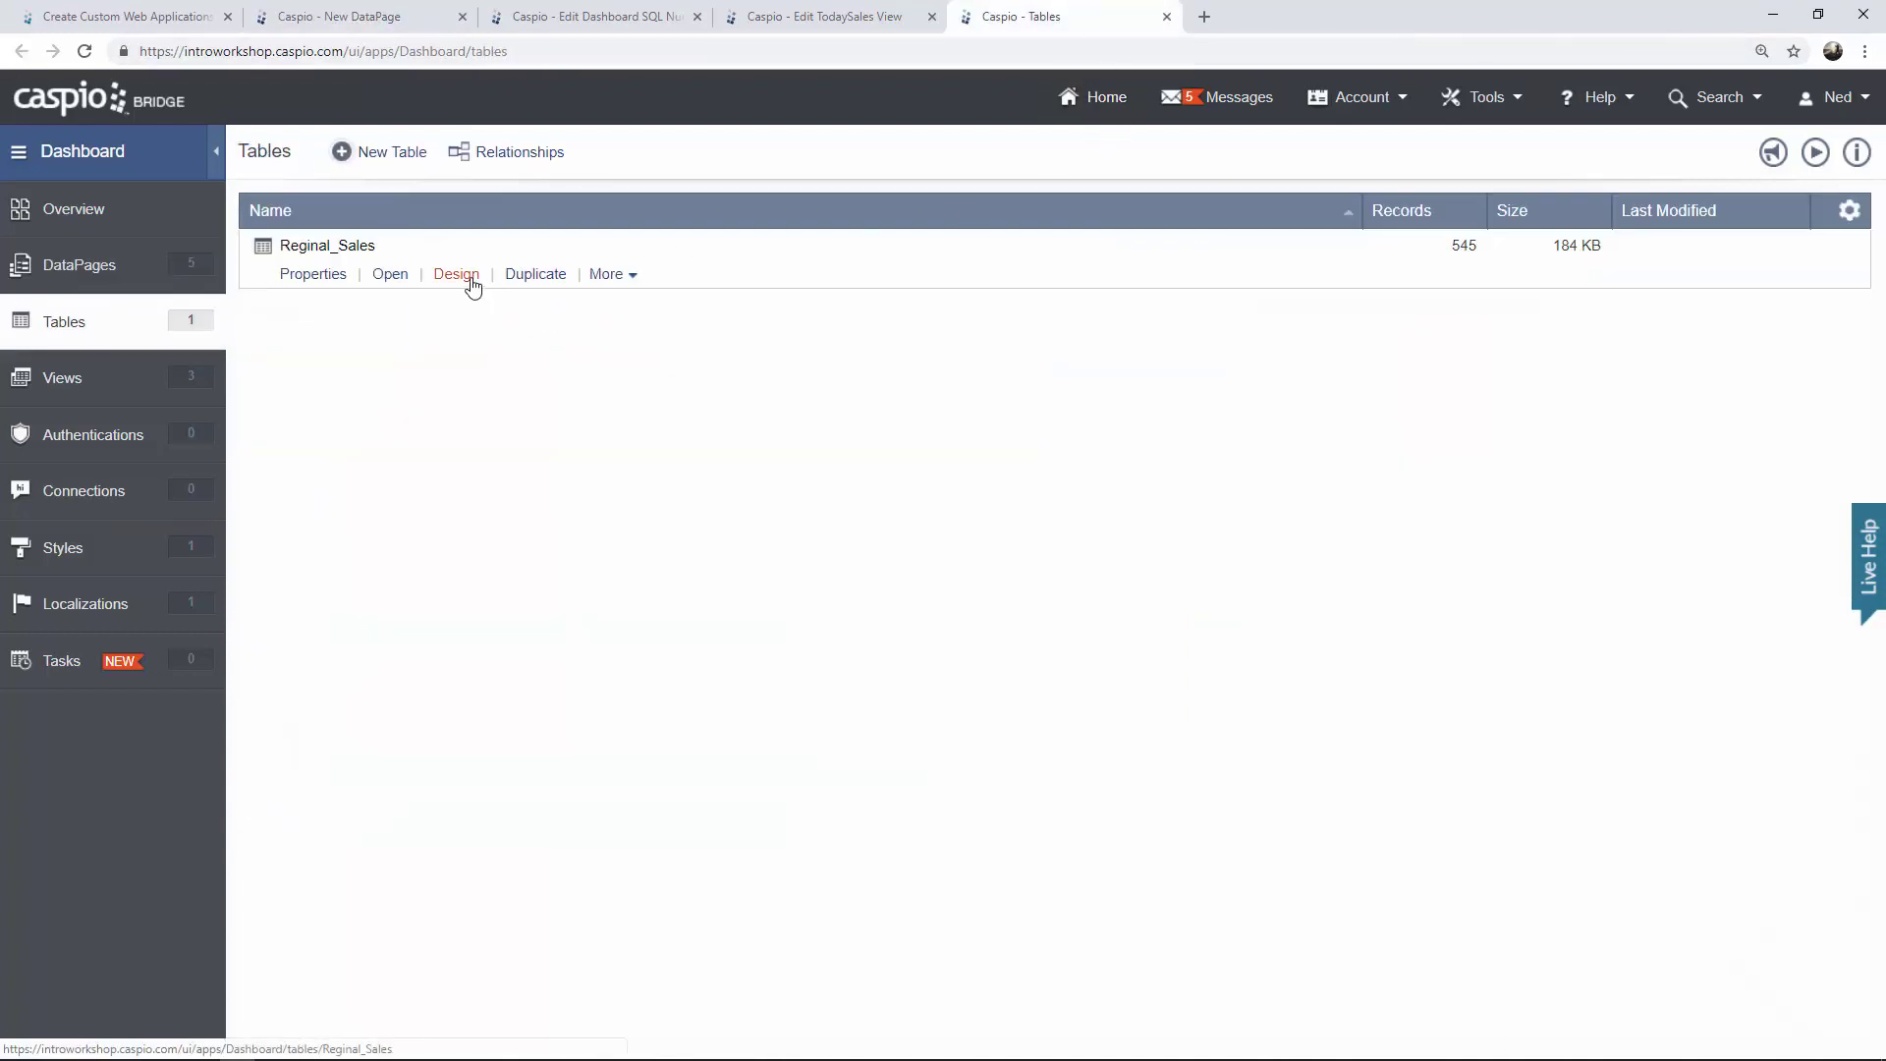
left_click(471, 282)
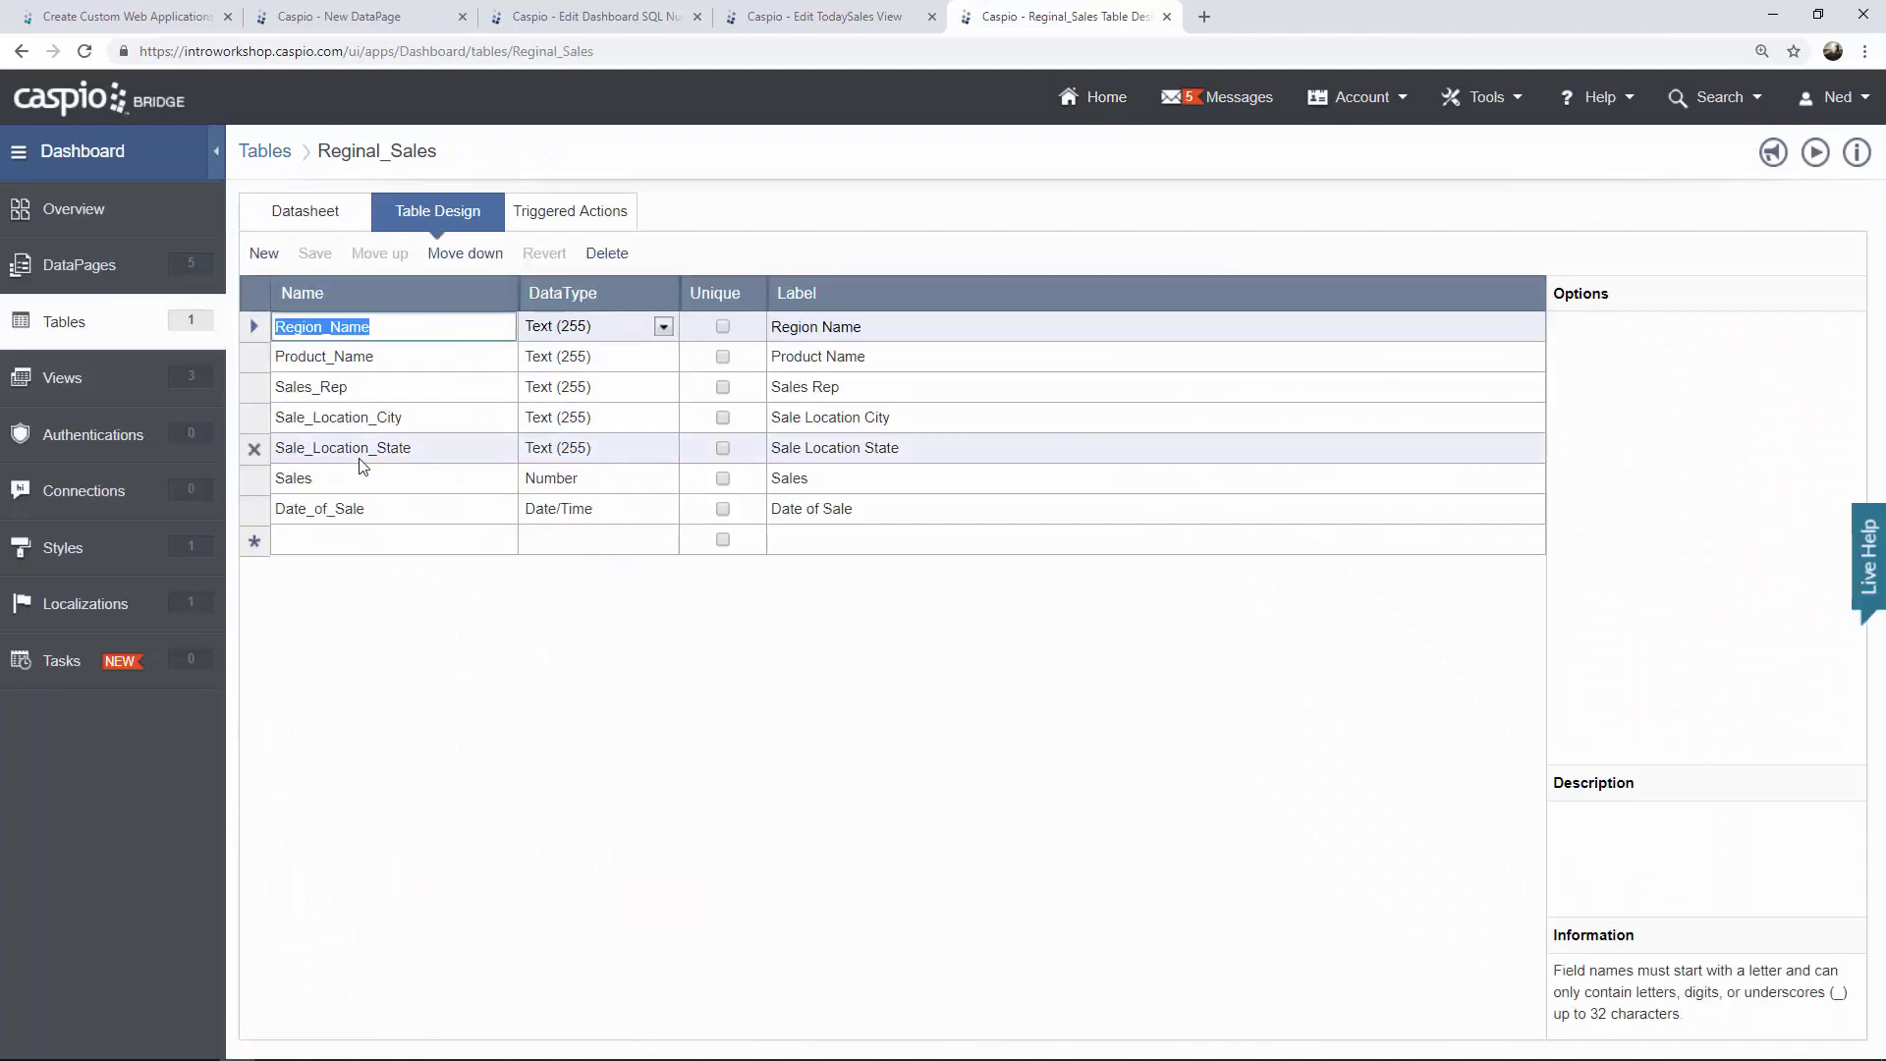
left_click(331, 489)
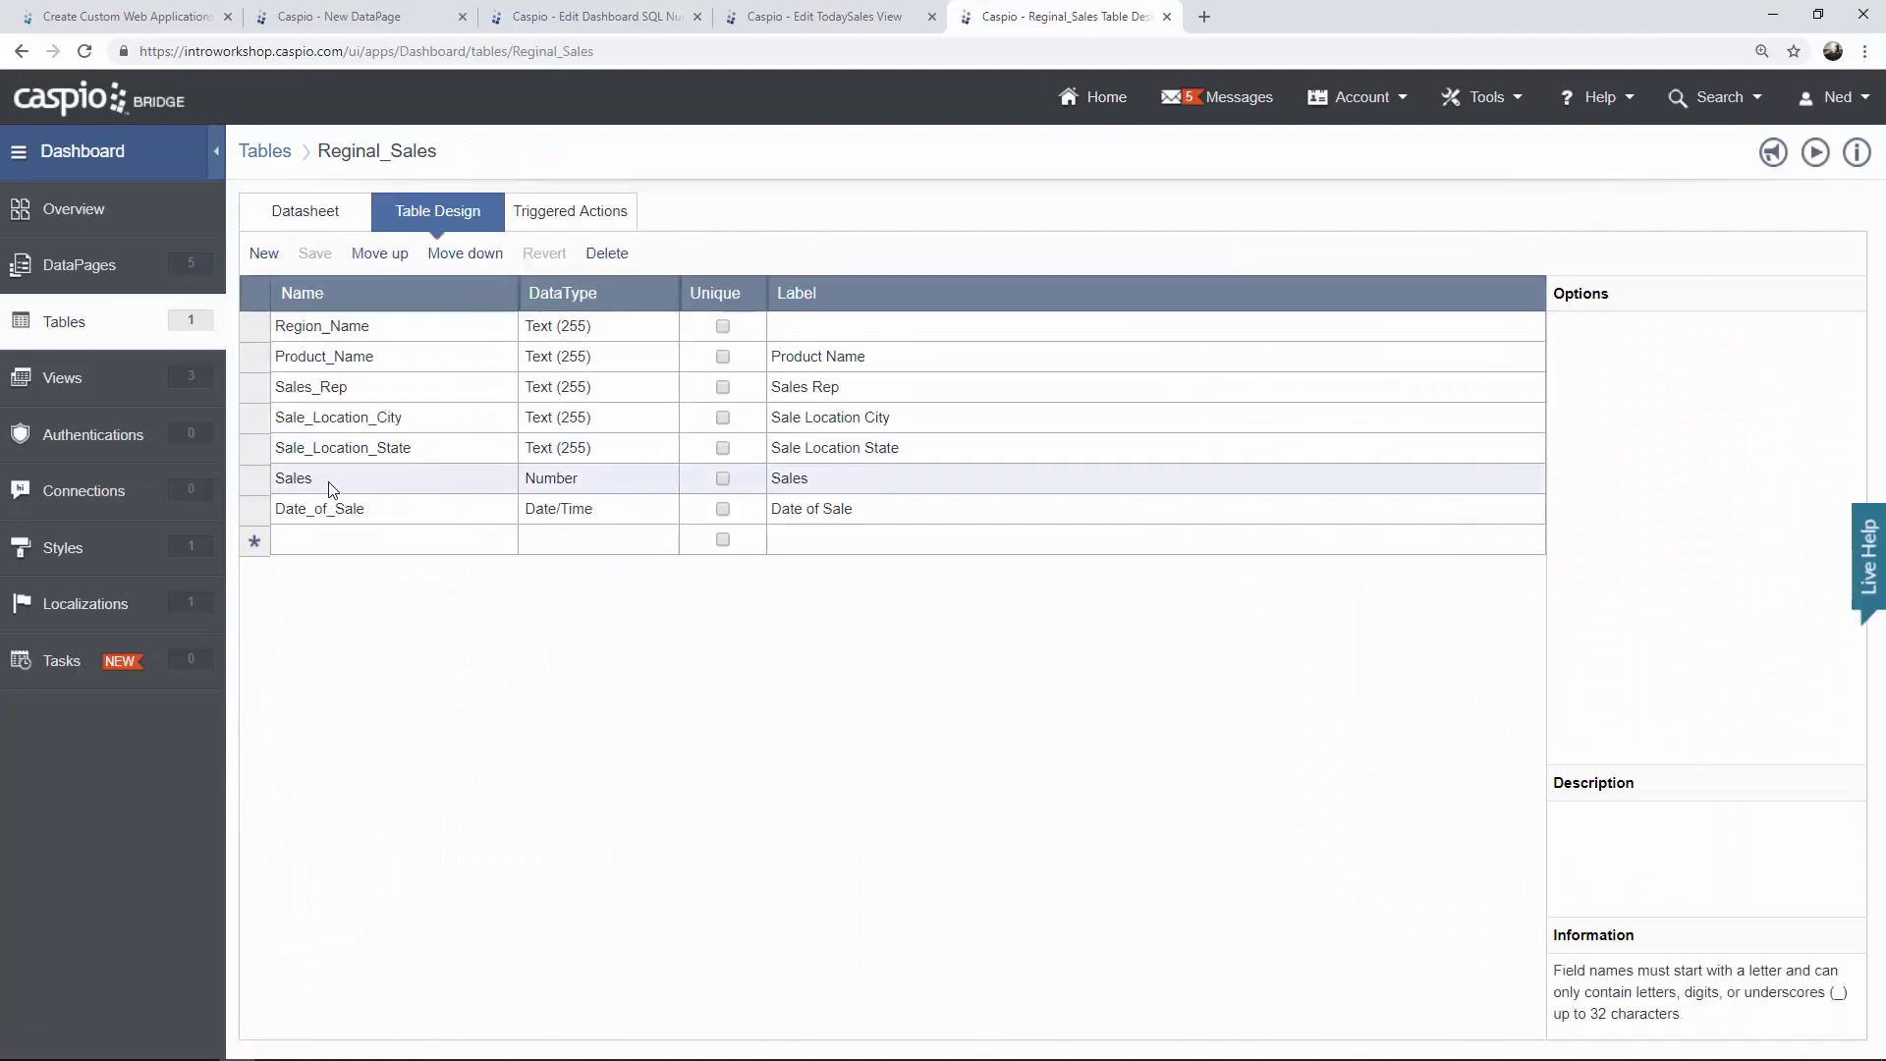
left_click(385, 27)
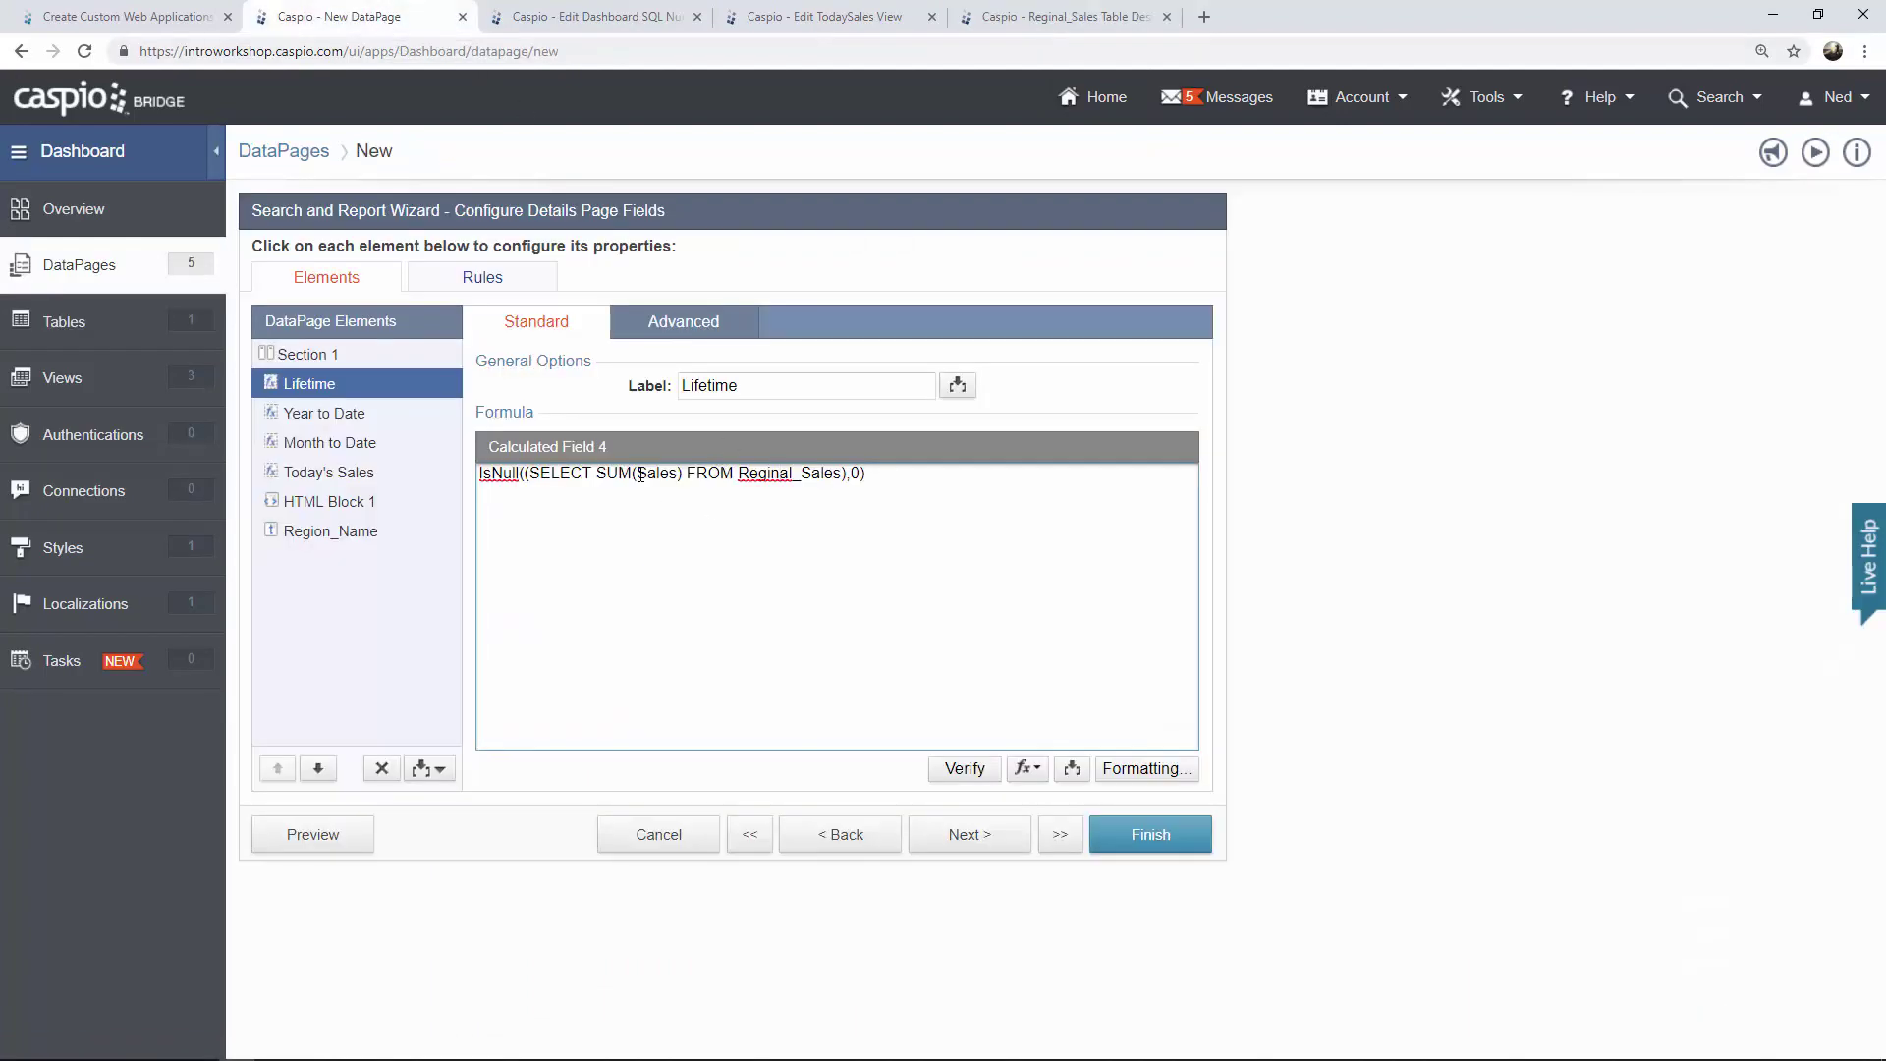
left_click_drag(639, 474, 682, 480)
Add a calculated field labelled Average Sale with the formula IsNull((SELECT AVG(Sales) FROM Reginal_Sales),0).
left_click(429, 768)
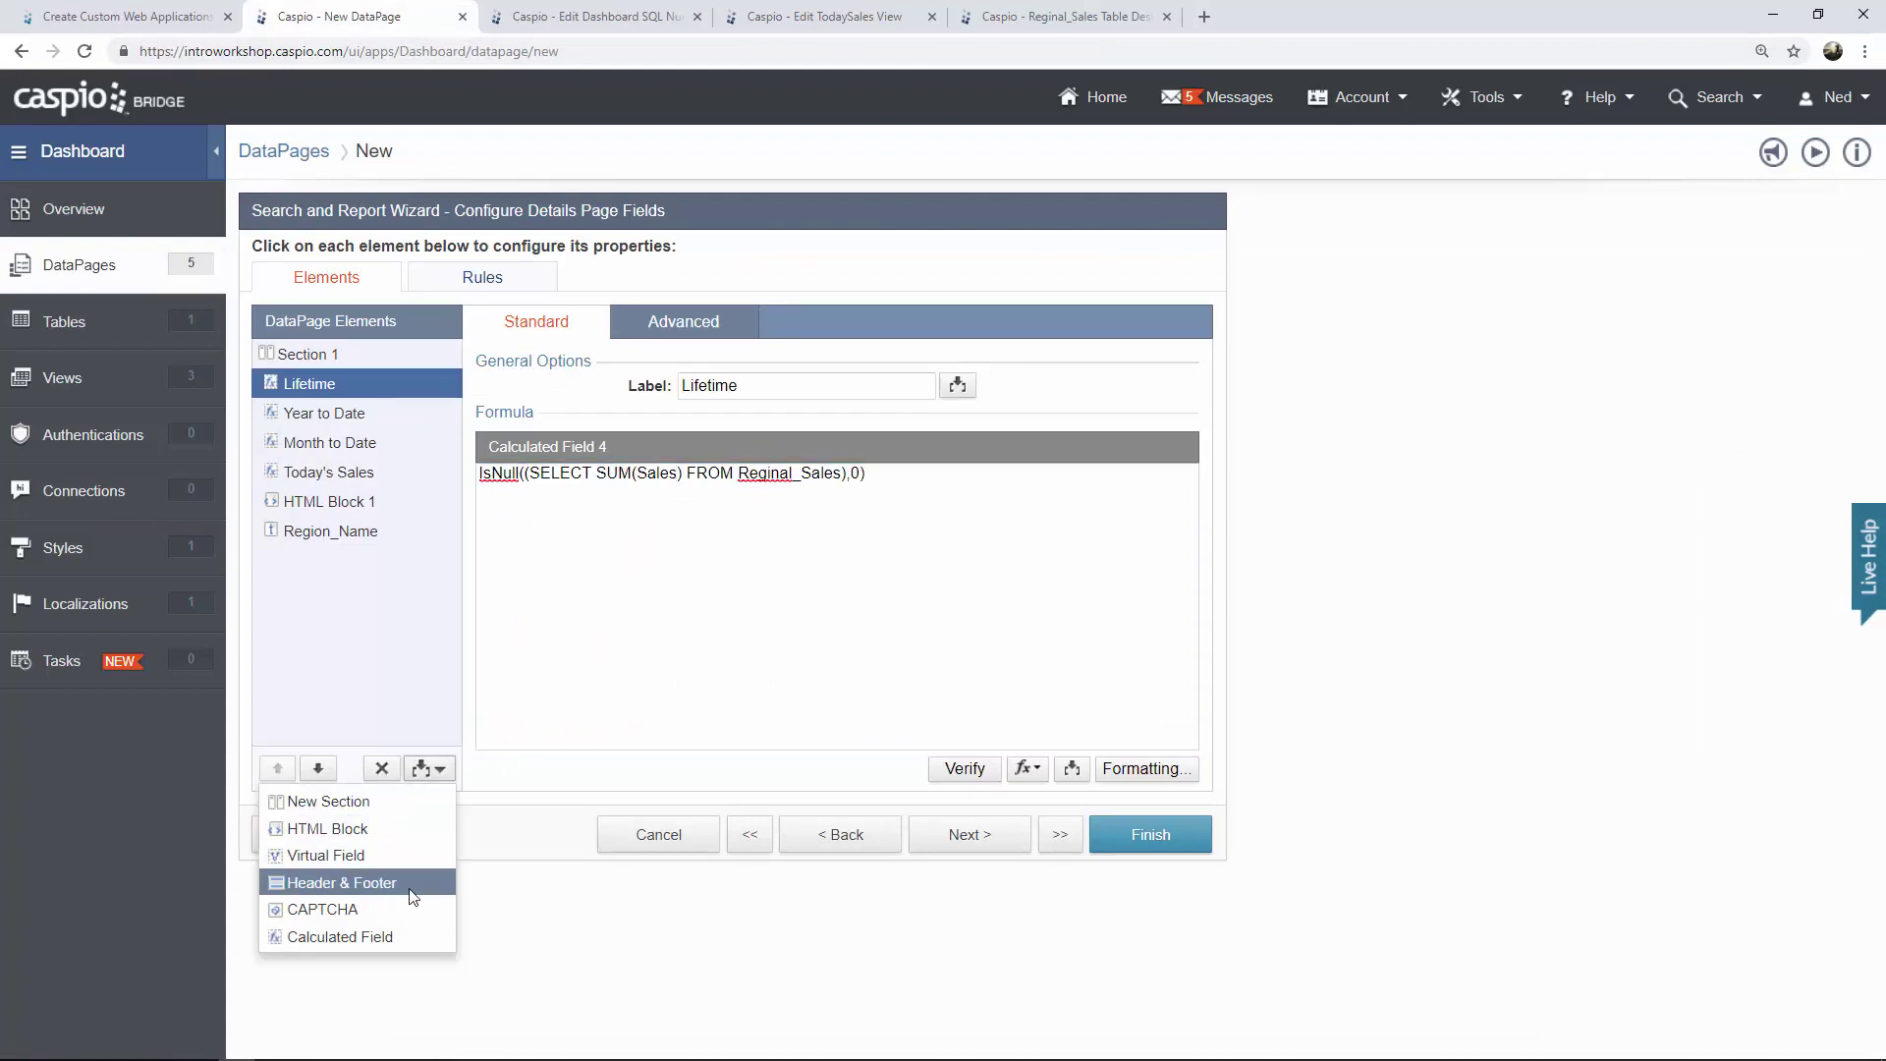
left_click(391, 940)
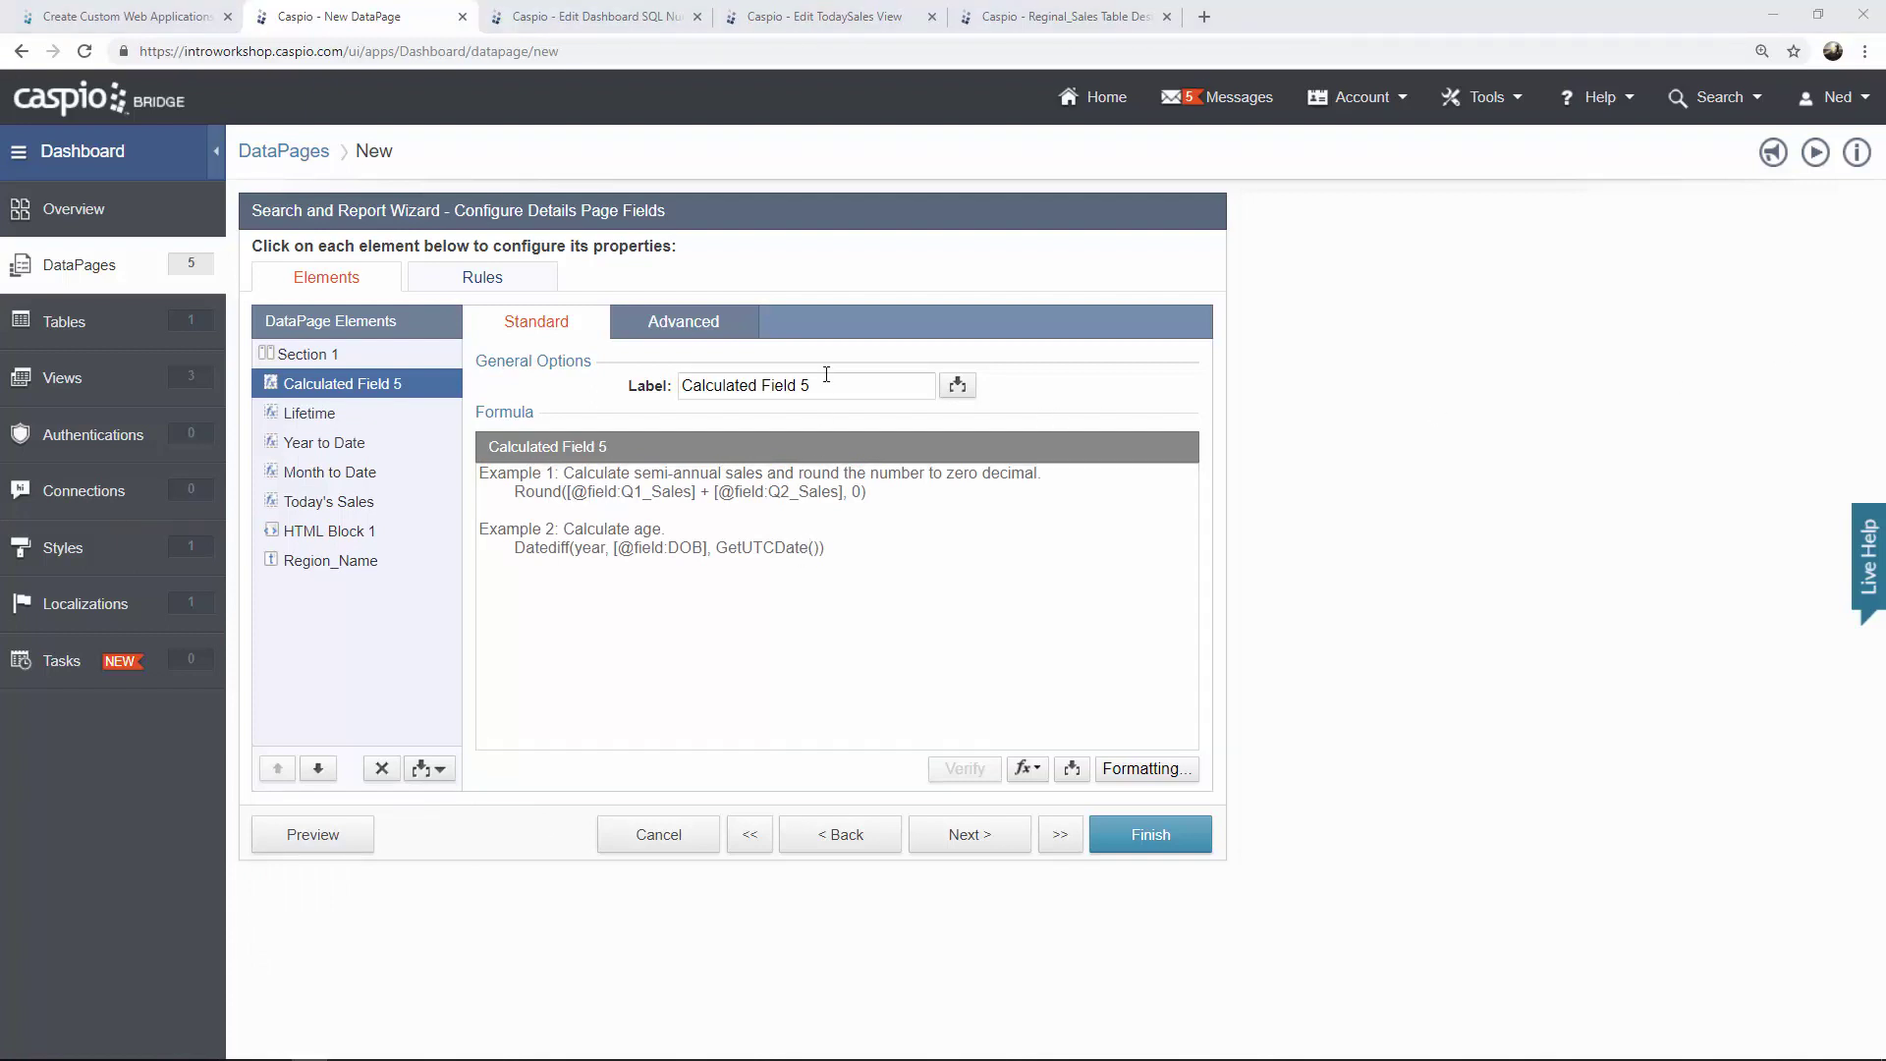
left_click_drag(821, 385, 643, 389)
type("Average ")
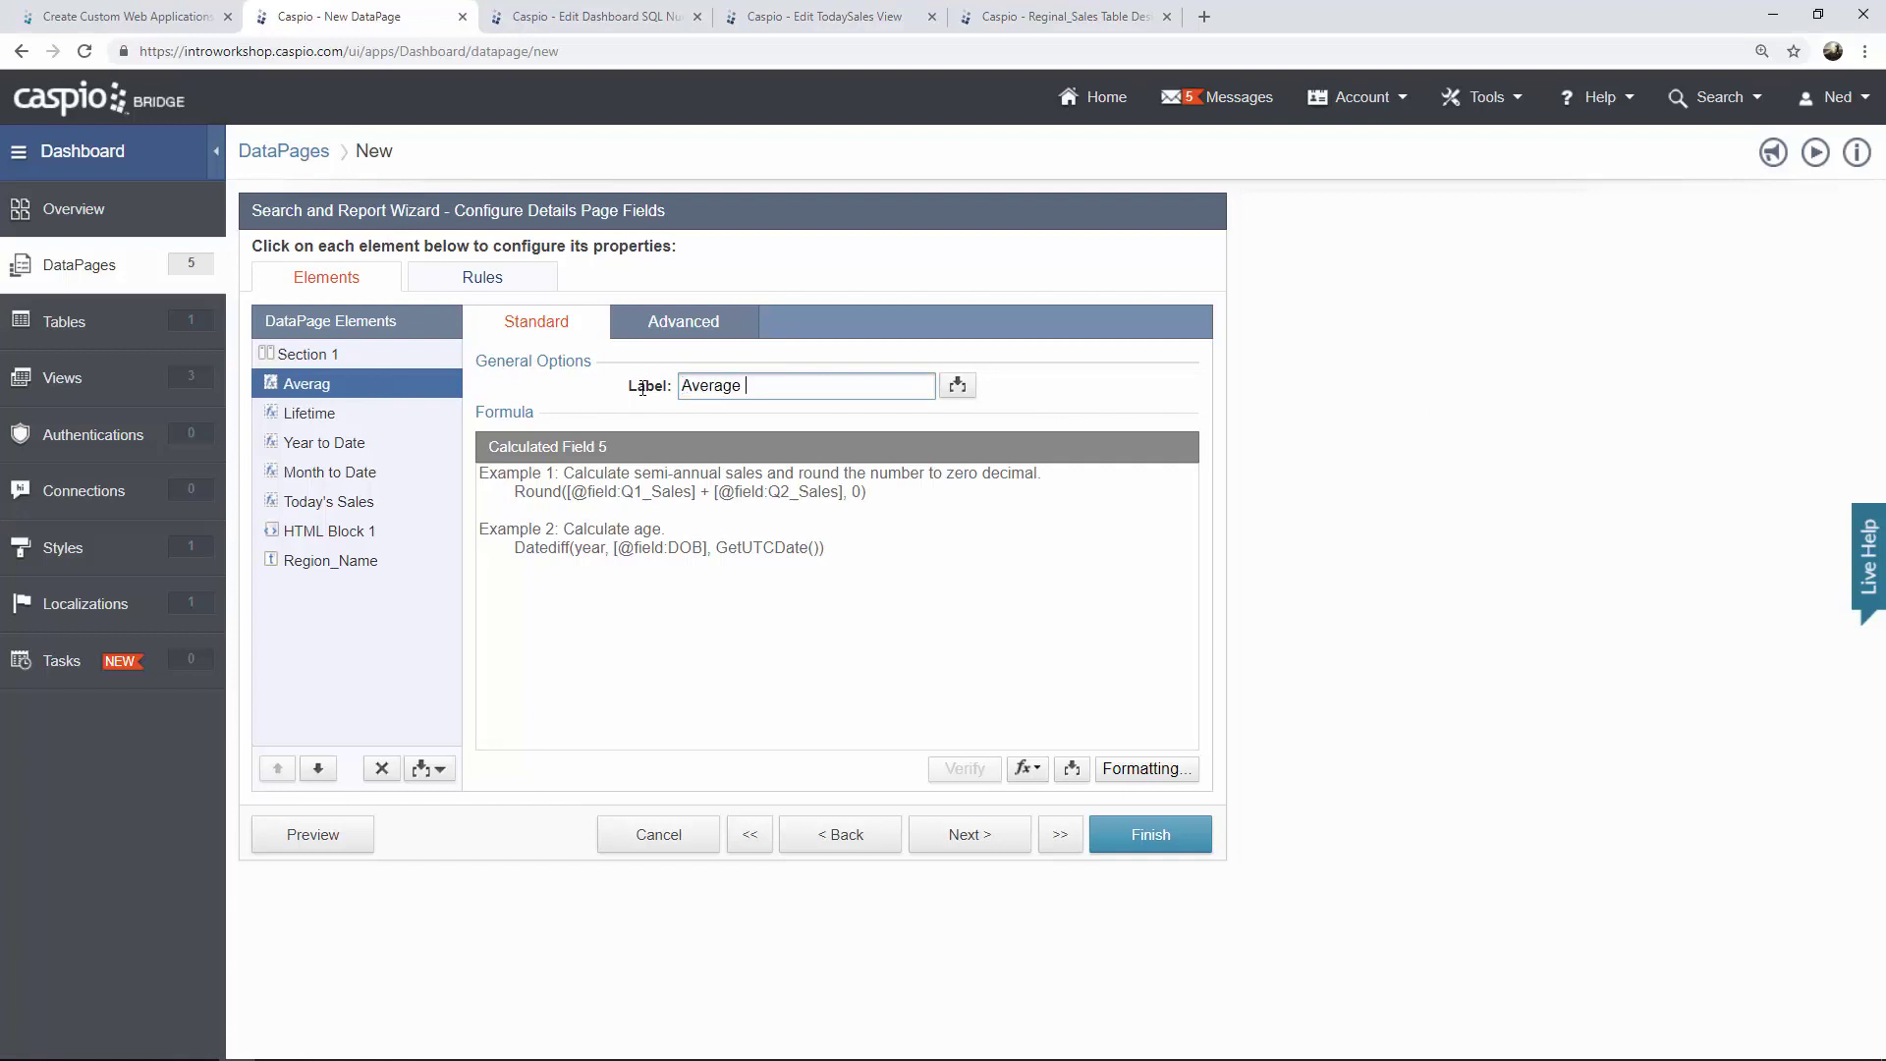
type("s")
key("BackSpace")
type("Sale")
left_click(767, 520)
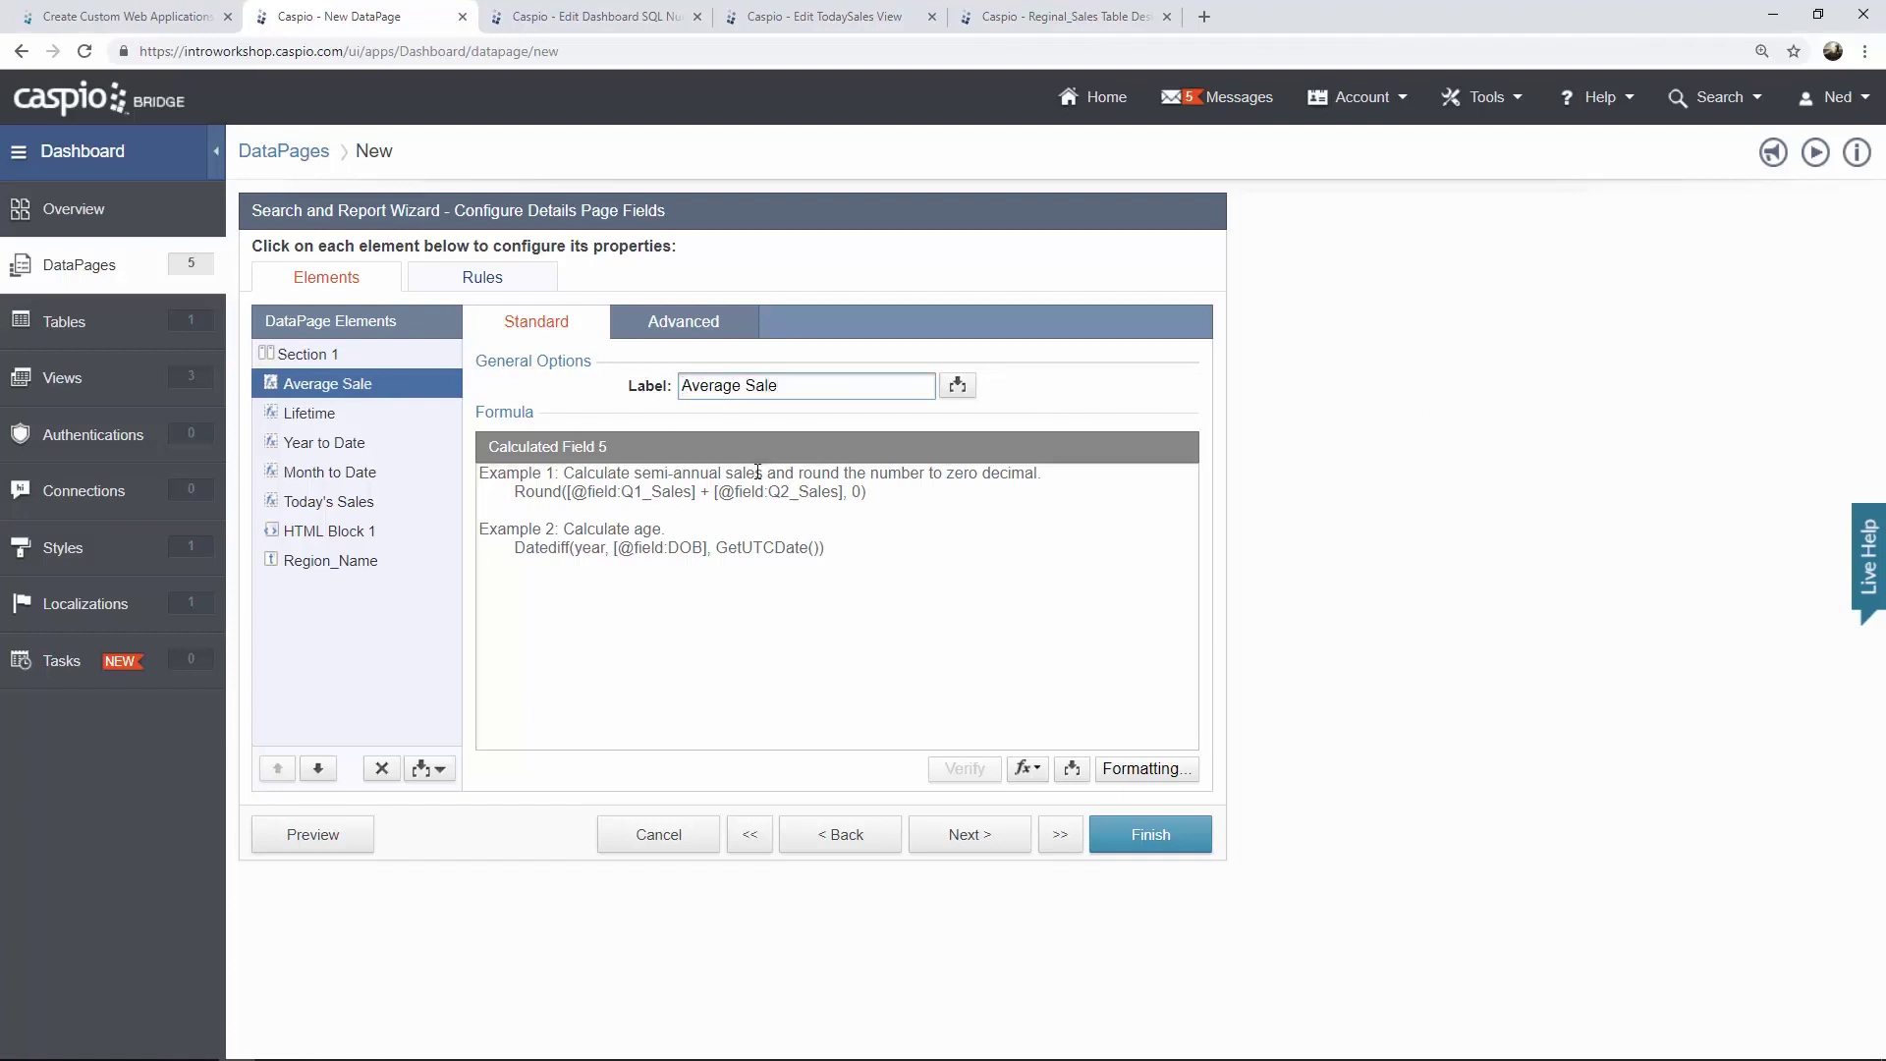
type("IsNull((SELECT AVG(Sales) FROM Reginal_Sales),0)")
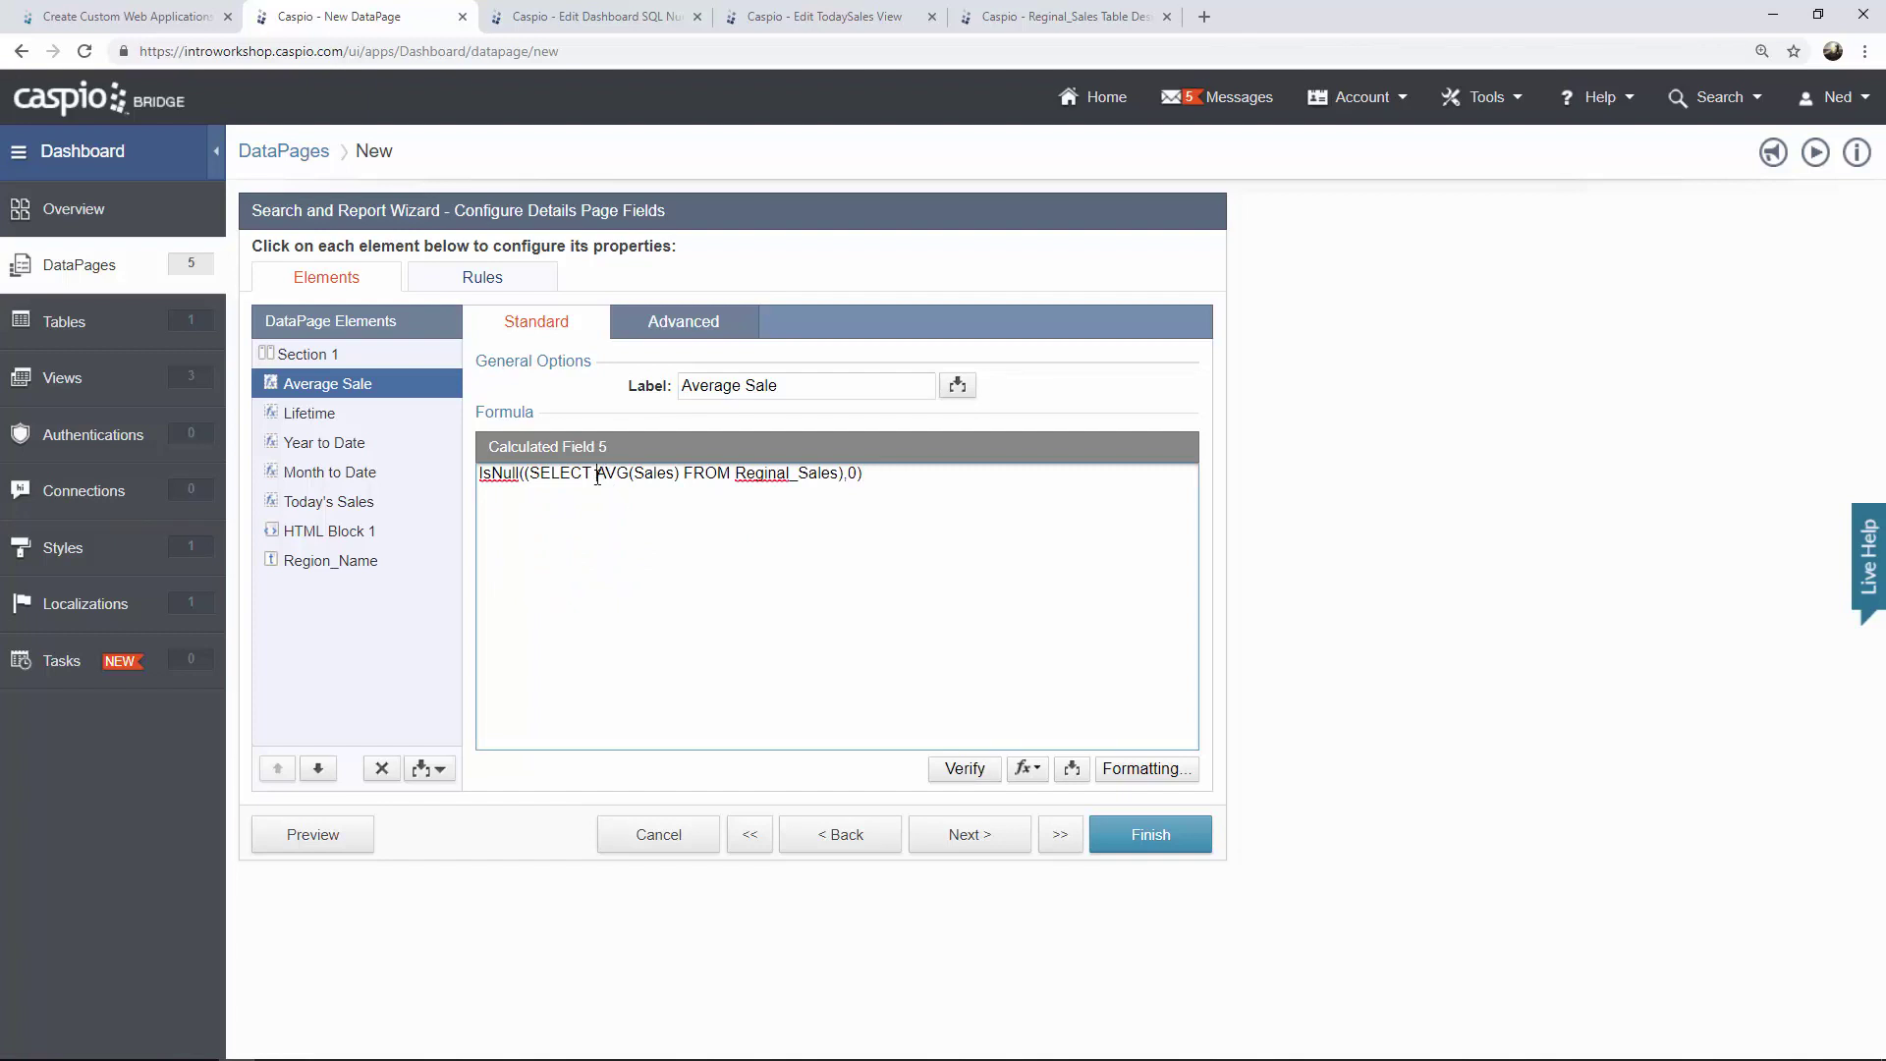
left_click_drag(597, 476, 626, 479)
Add a calculated field labelled Total Sales with the formula IsNull((SELECT COUNT(Sales) FROM Reginal_Sales),0).
left_click(429, 768)
left_click(391, 933)
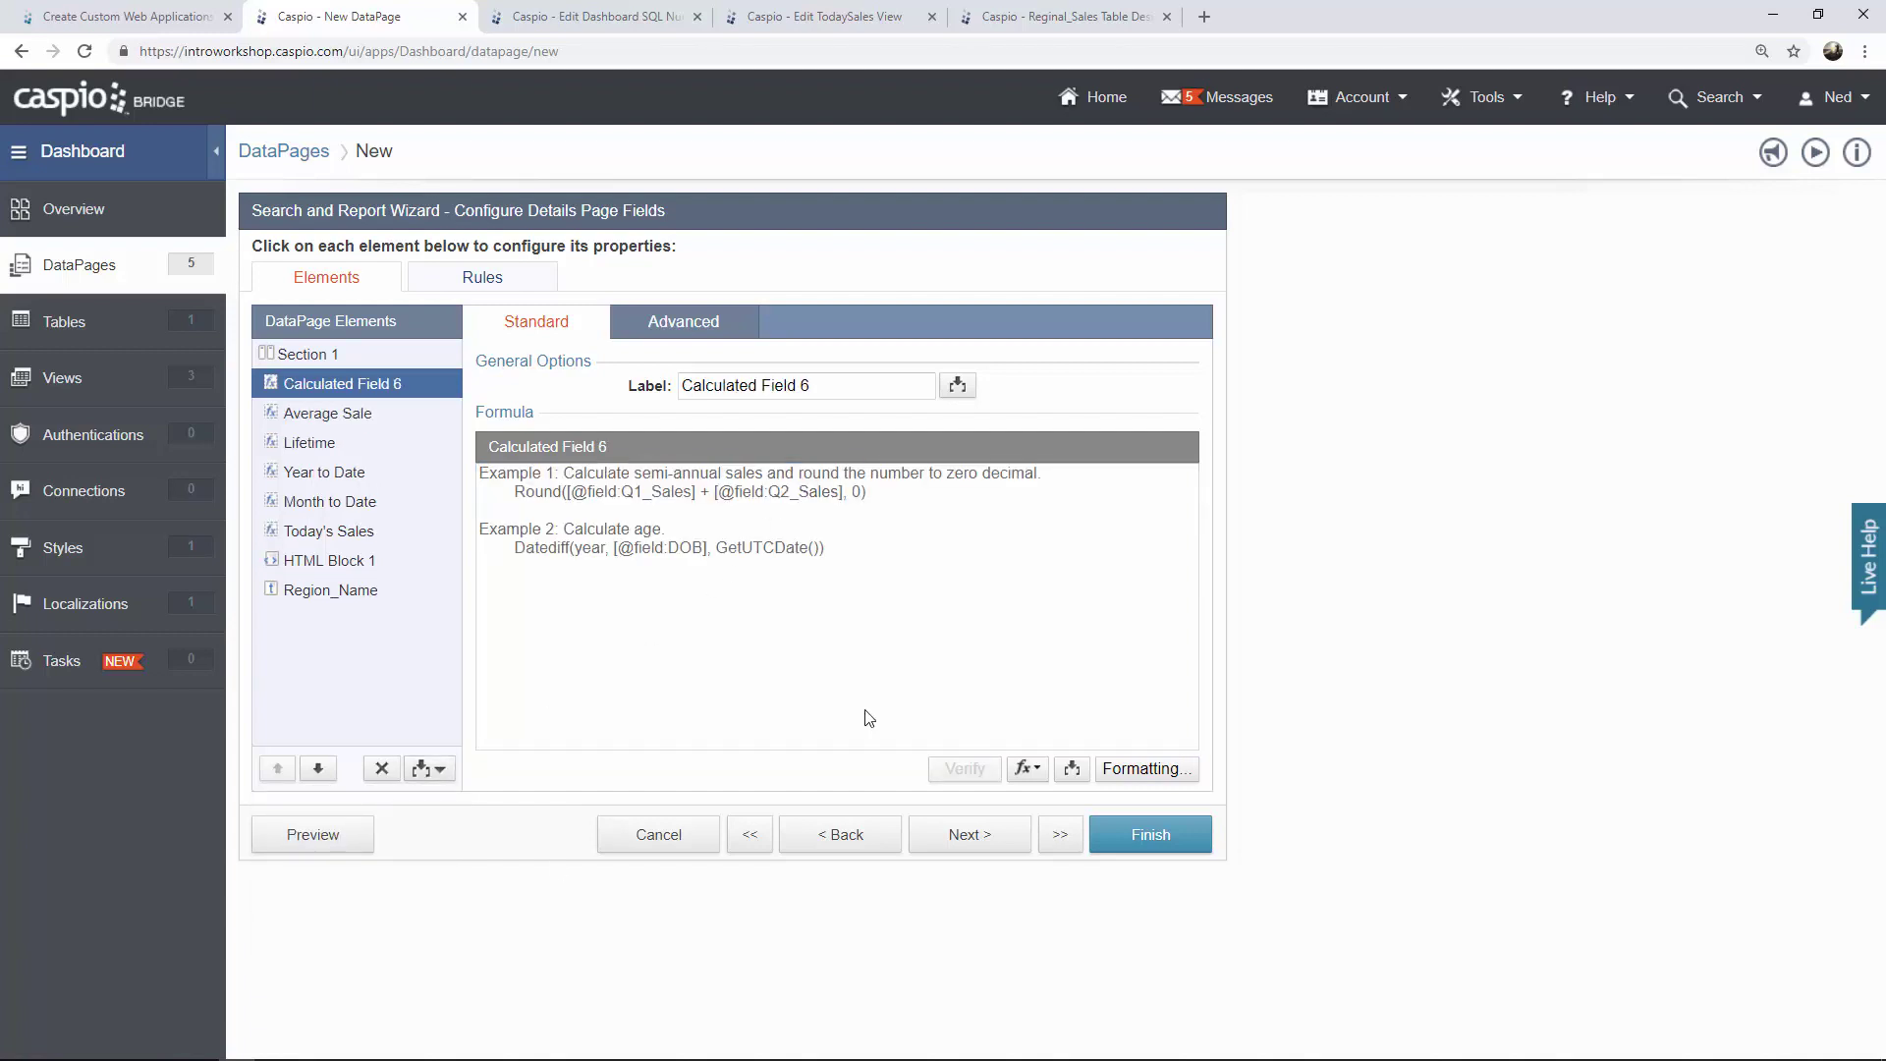
left_click_drag(934, 385, 460, 398)
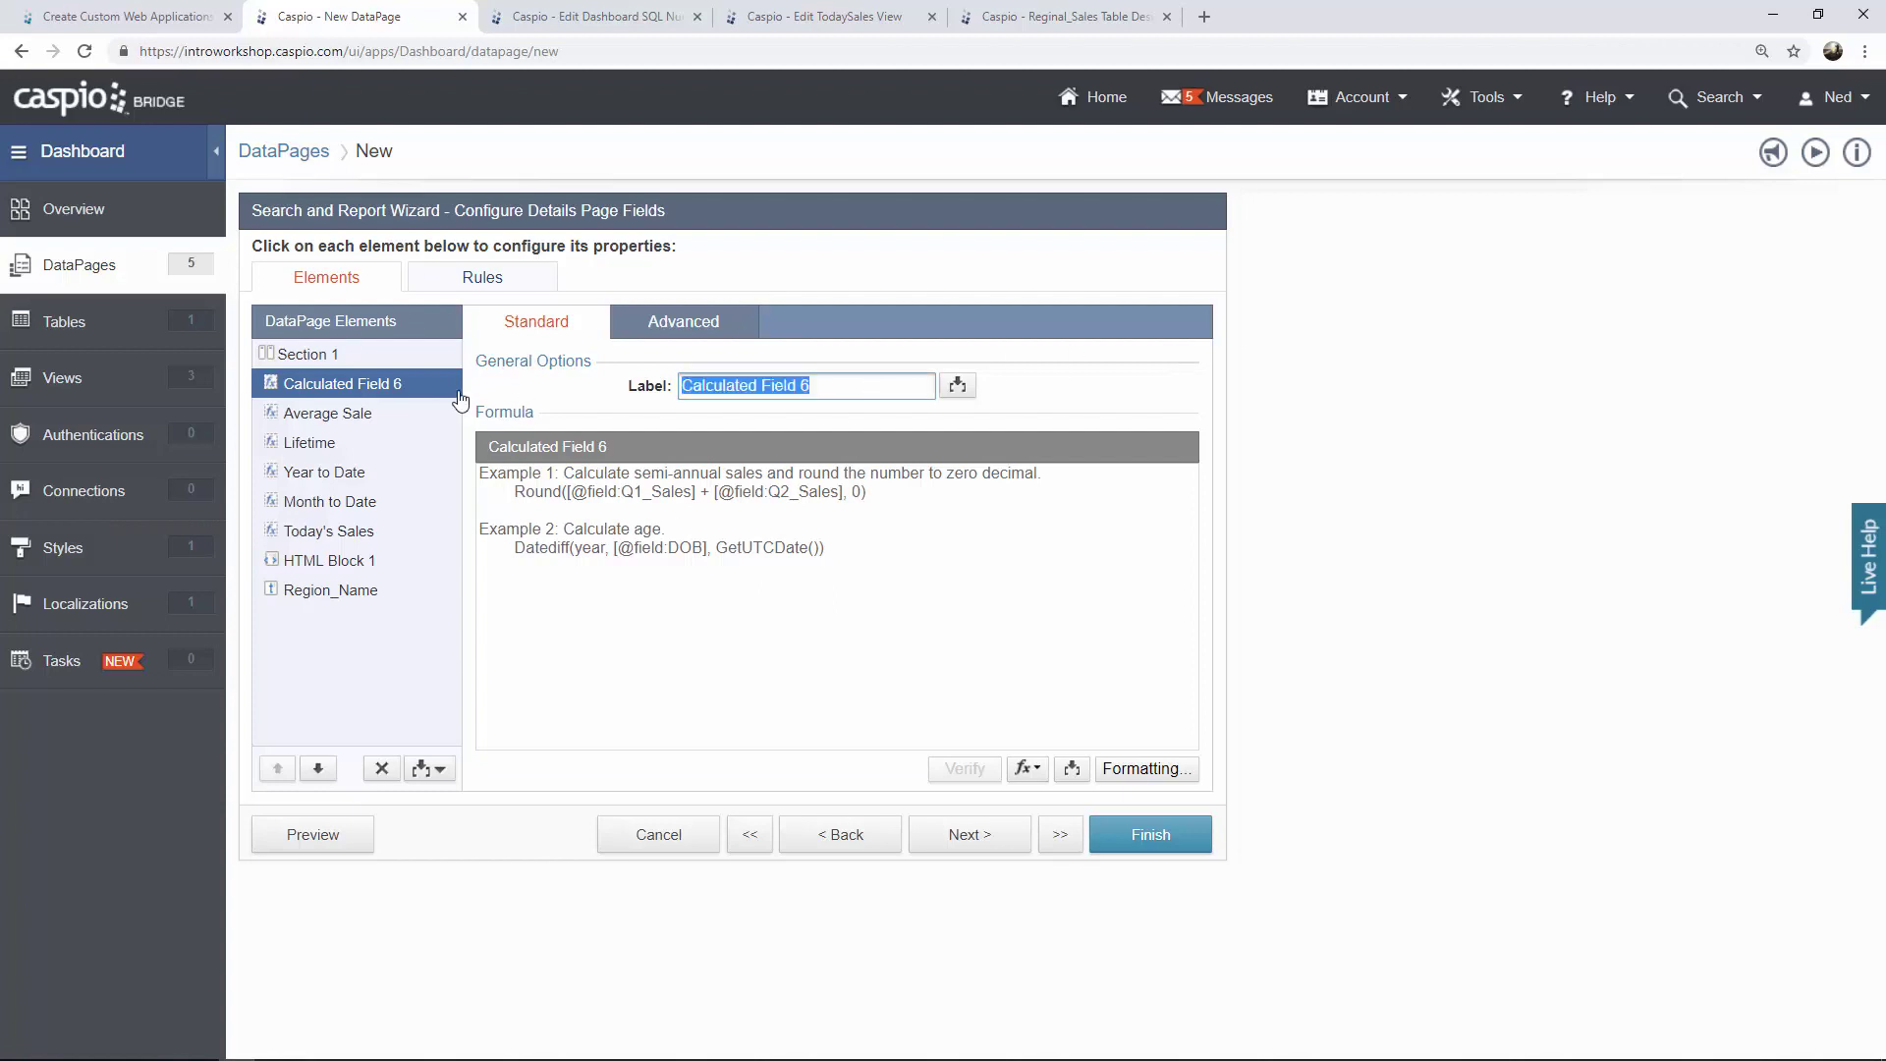
type("Total Sales")
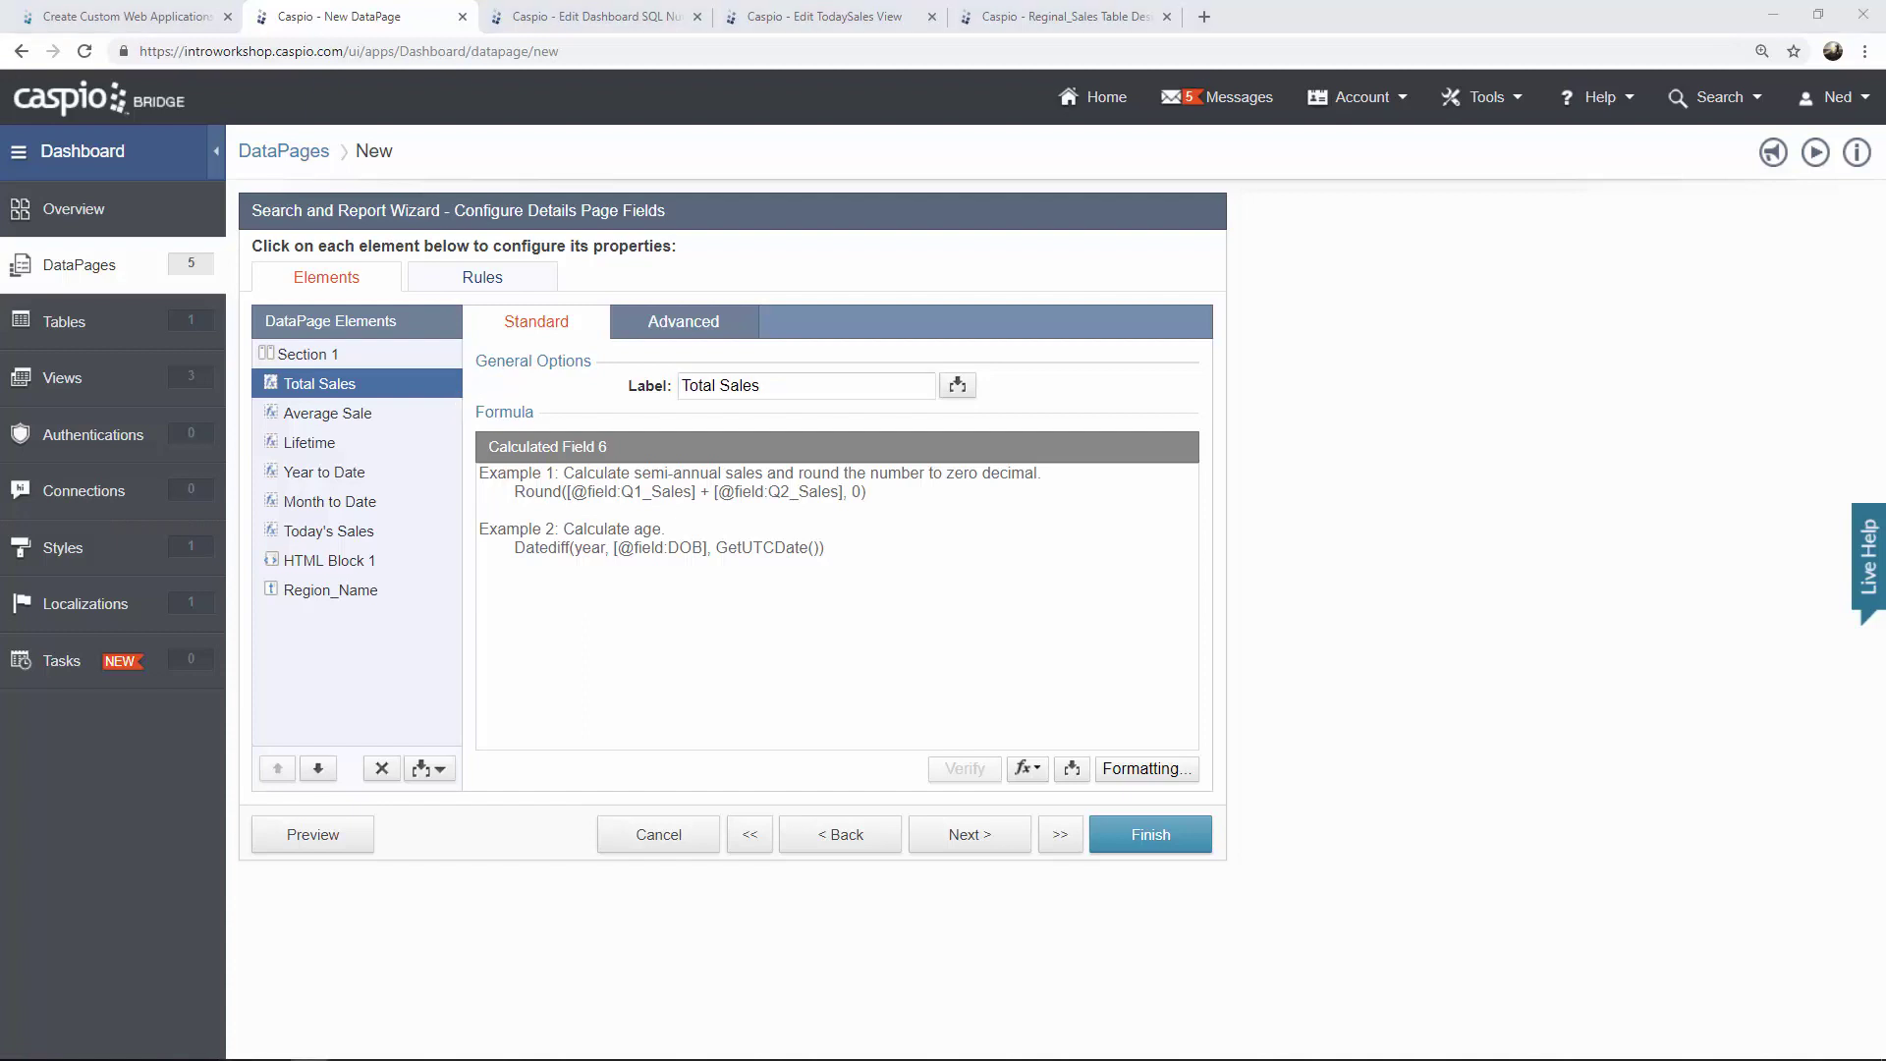
left_click(890, 588)
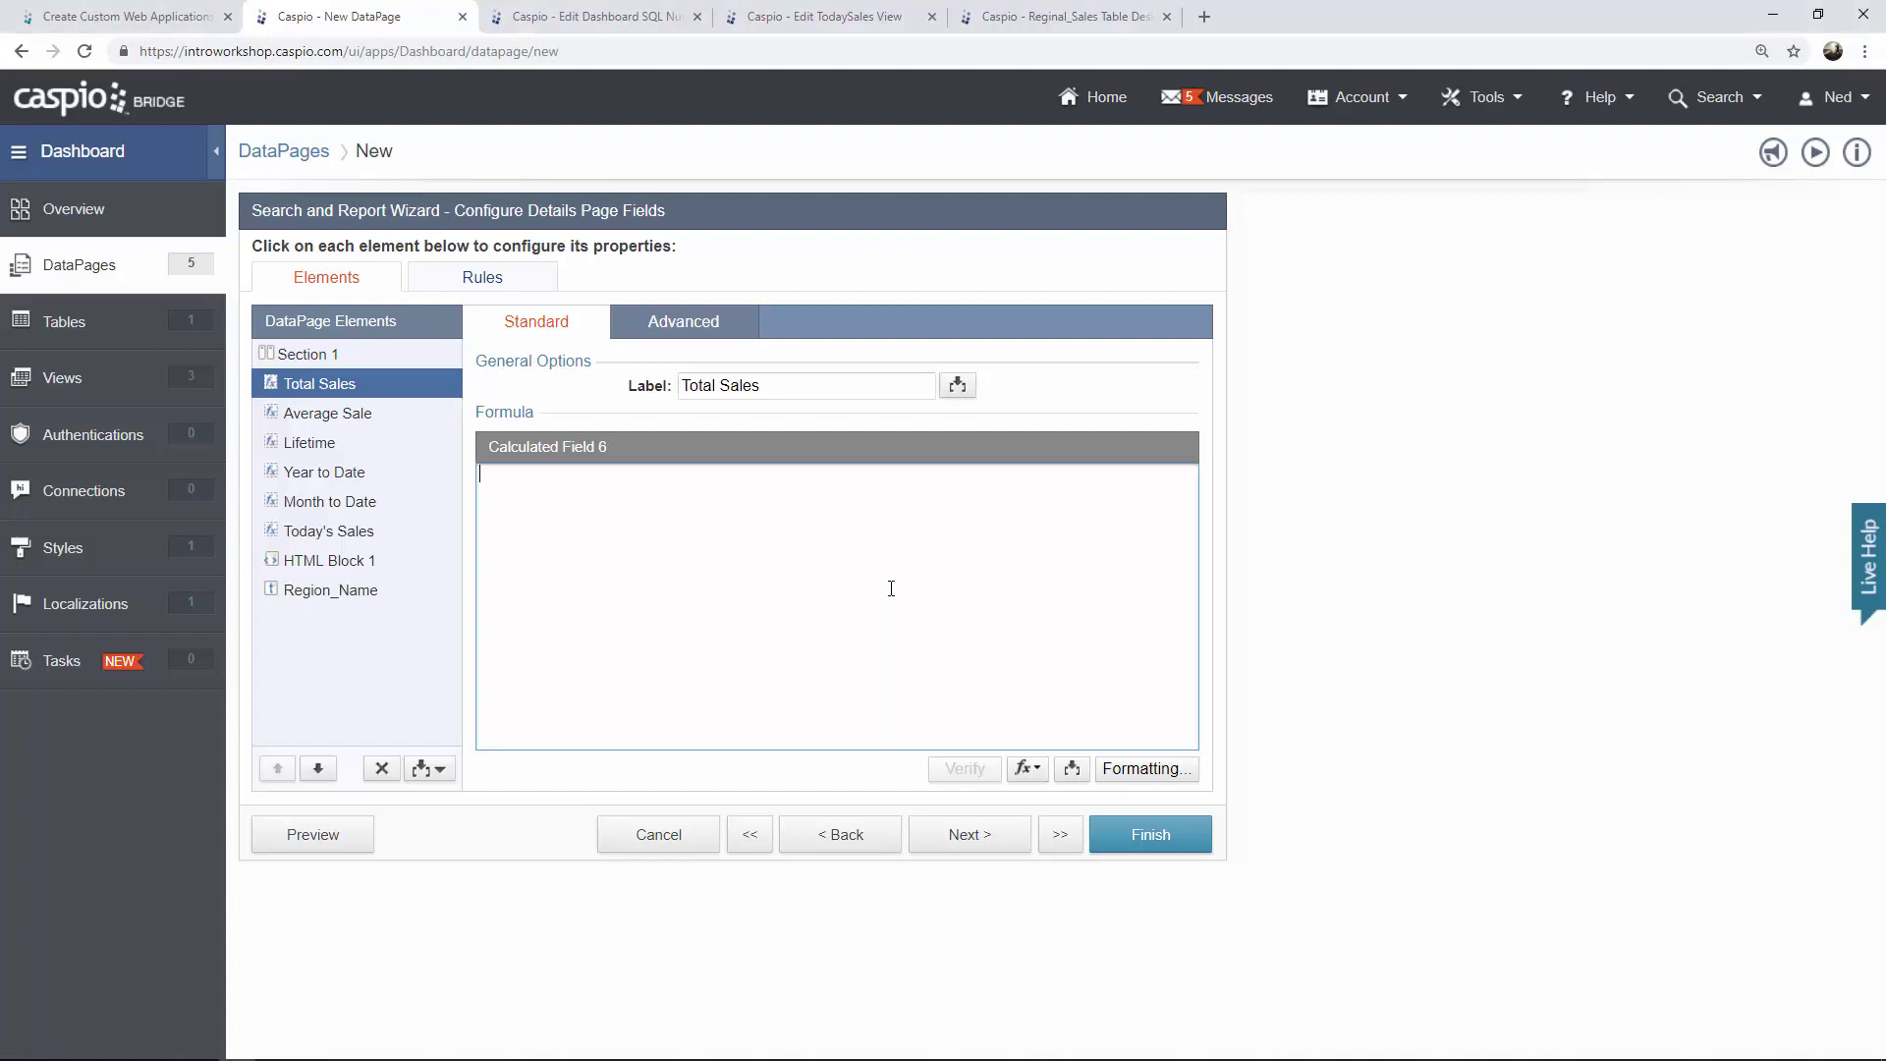
type("IsNull((SELECT COUNT(Sales) FROM Reginal_Sales),0)")
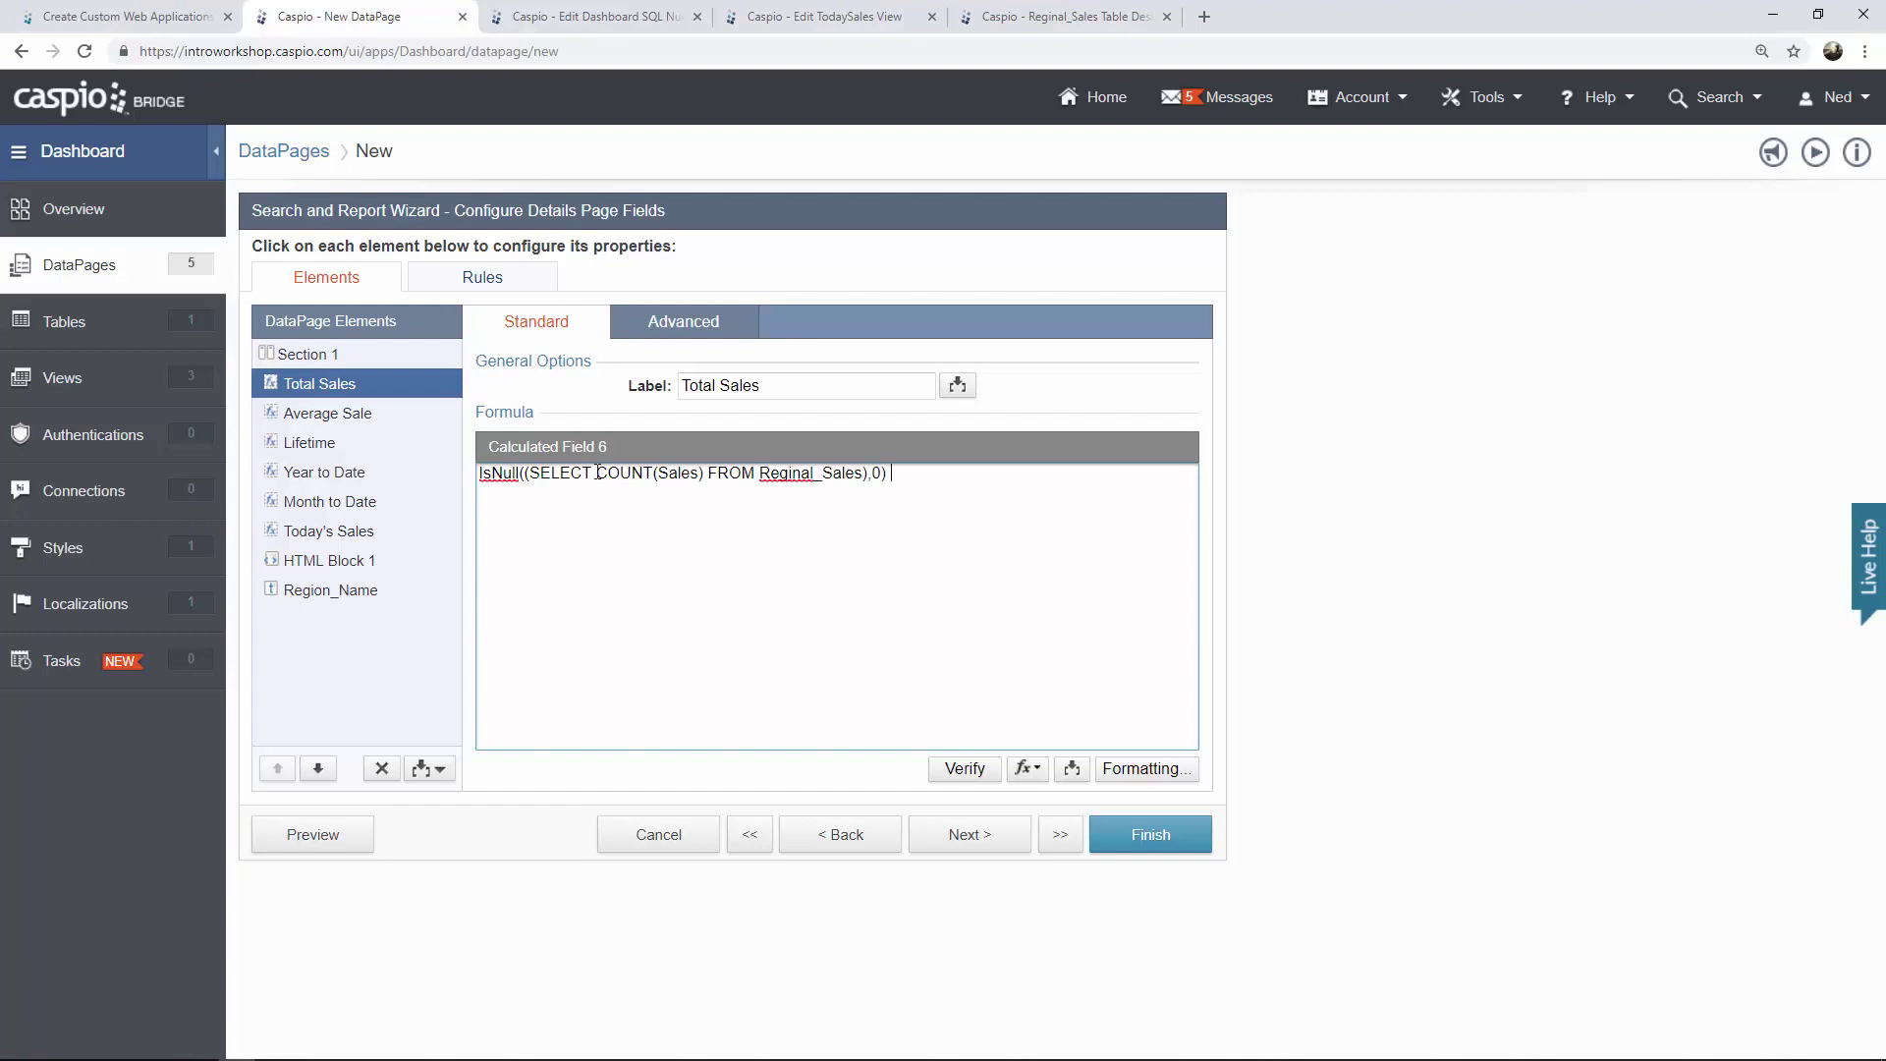
left_click_drag(596, 473, 653, 473)
left_click(905, 477)
Move HTML Block 1 above all the calculated fields, directly below Section 1 in the element order.
left_click(327, 565)
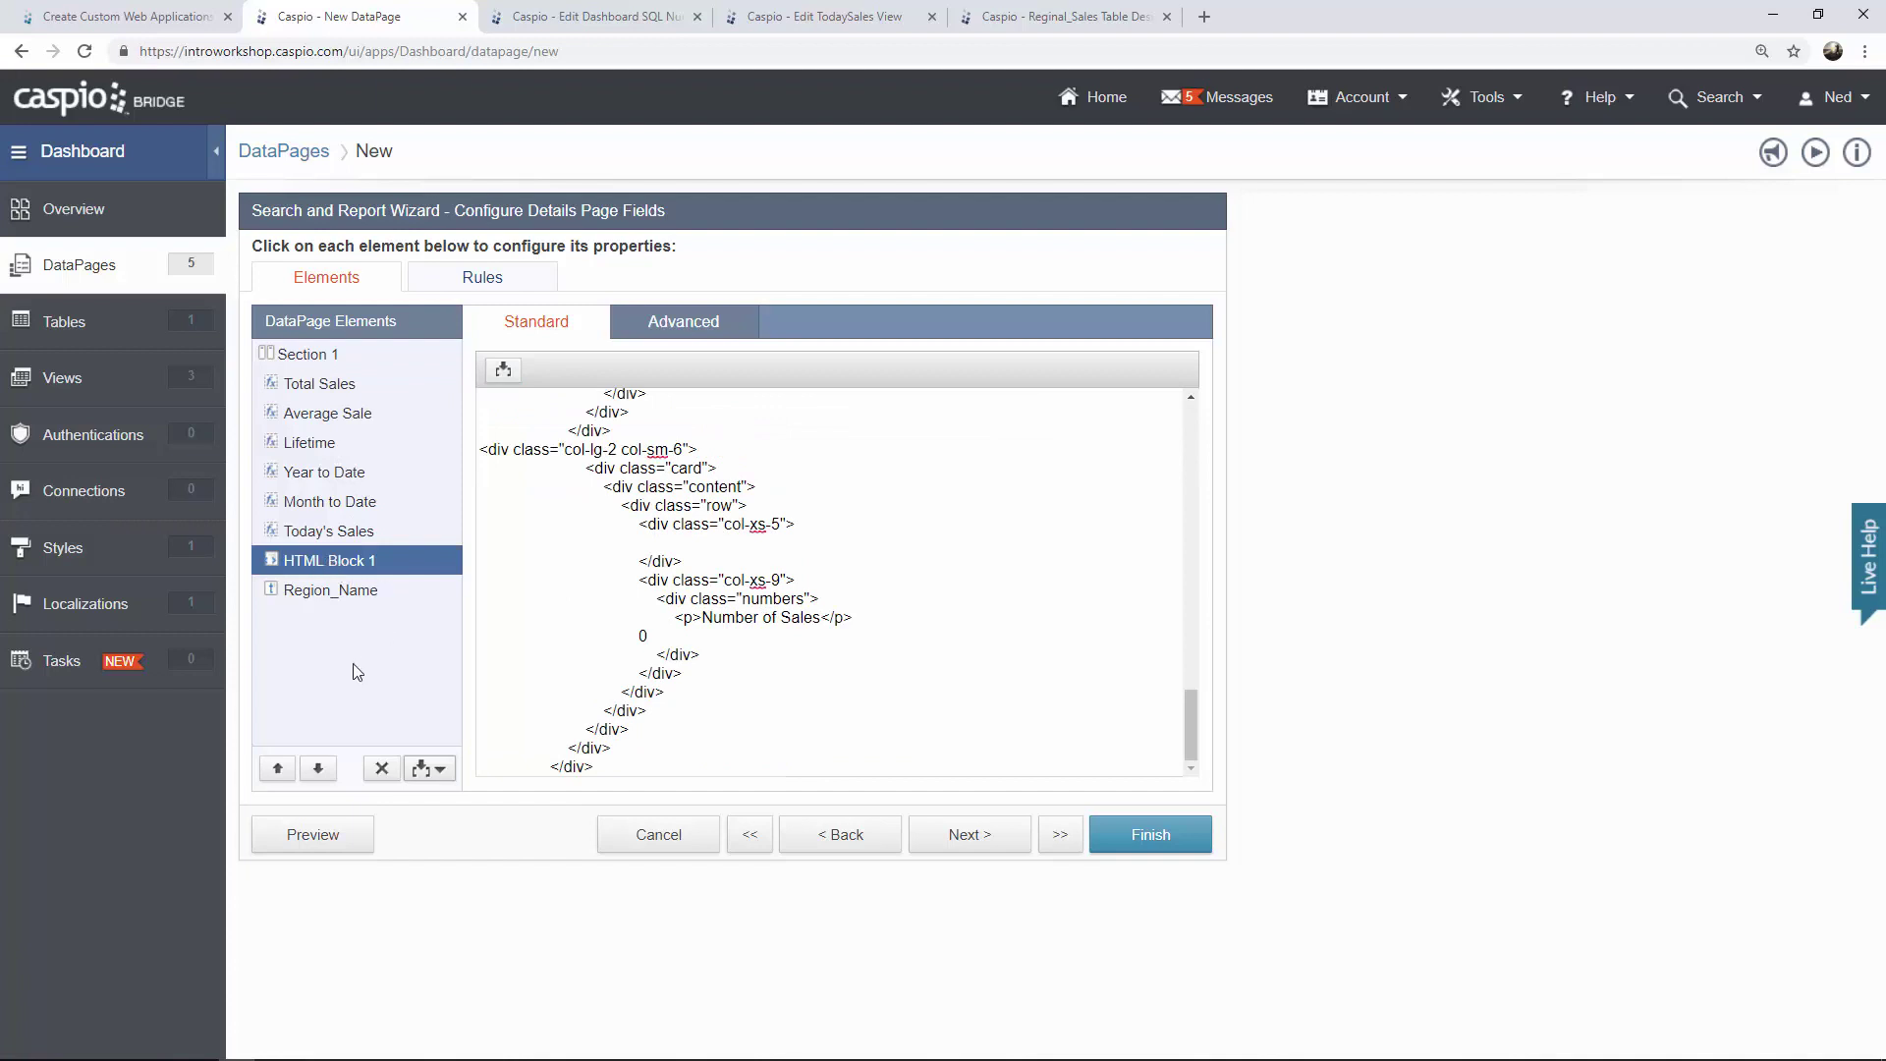
left_click(278, 770)
left_click(278, 770)
left_click(278, 770)
left_click(278, 770)
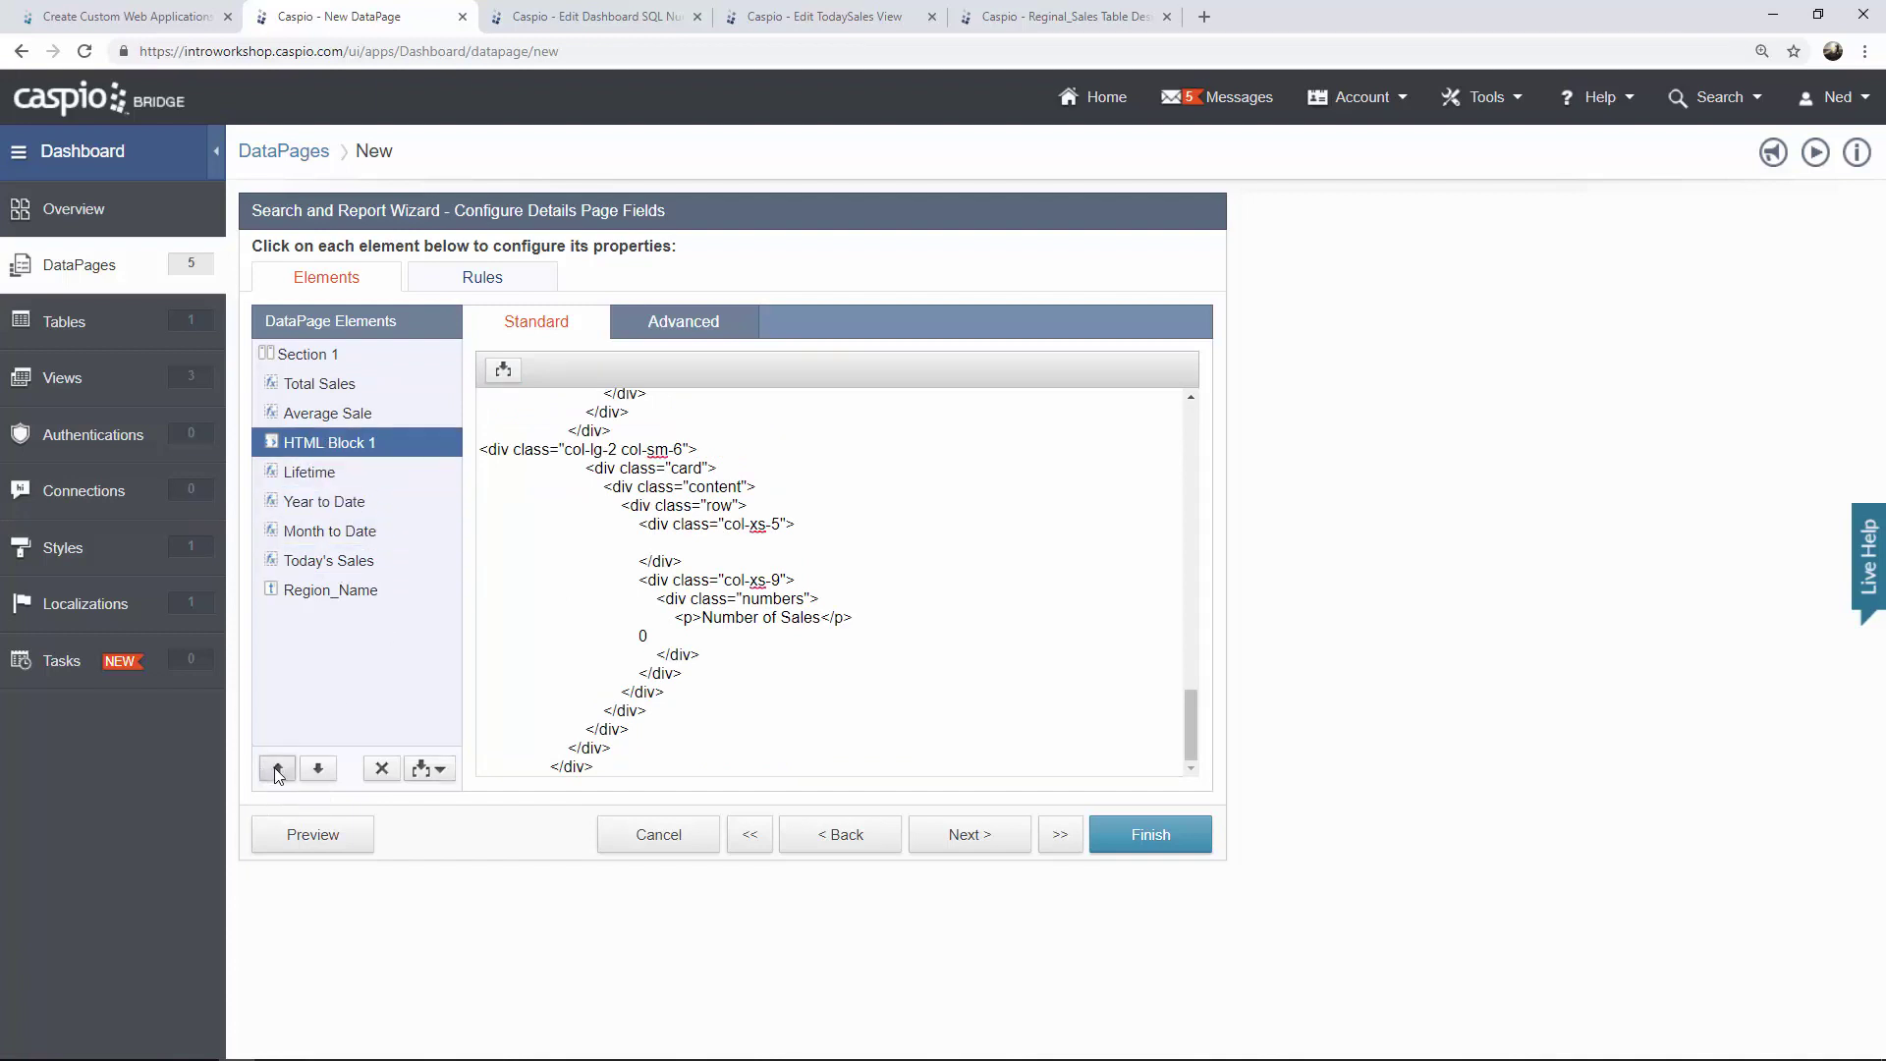
left_click(278, 770)
left_click(278, 770)
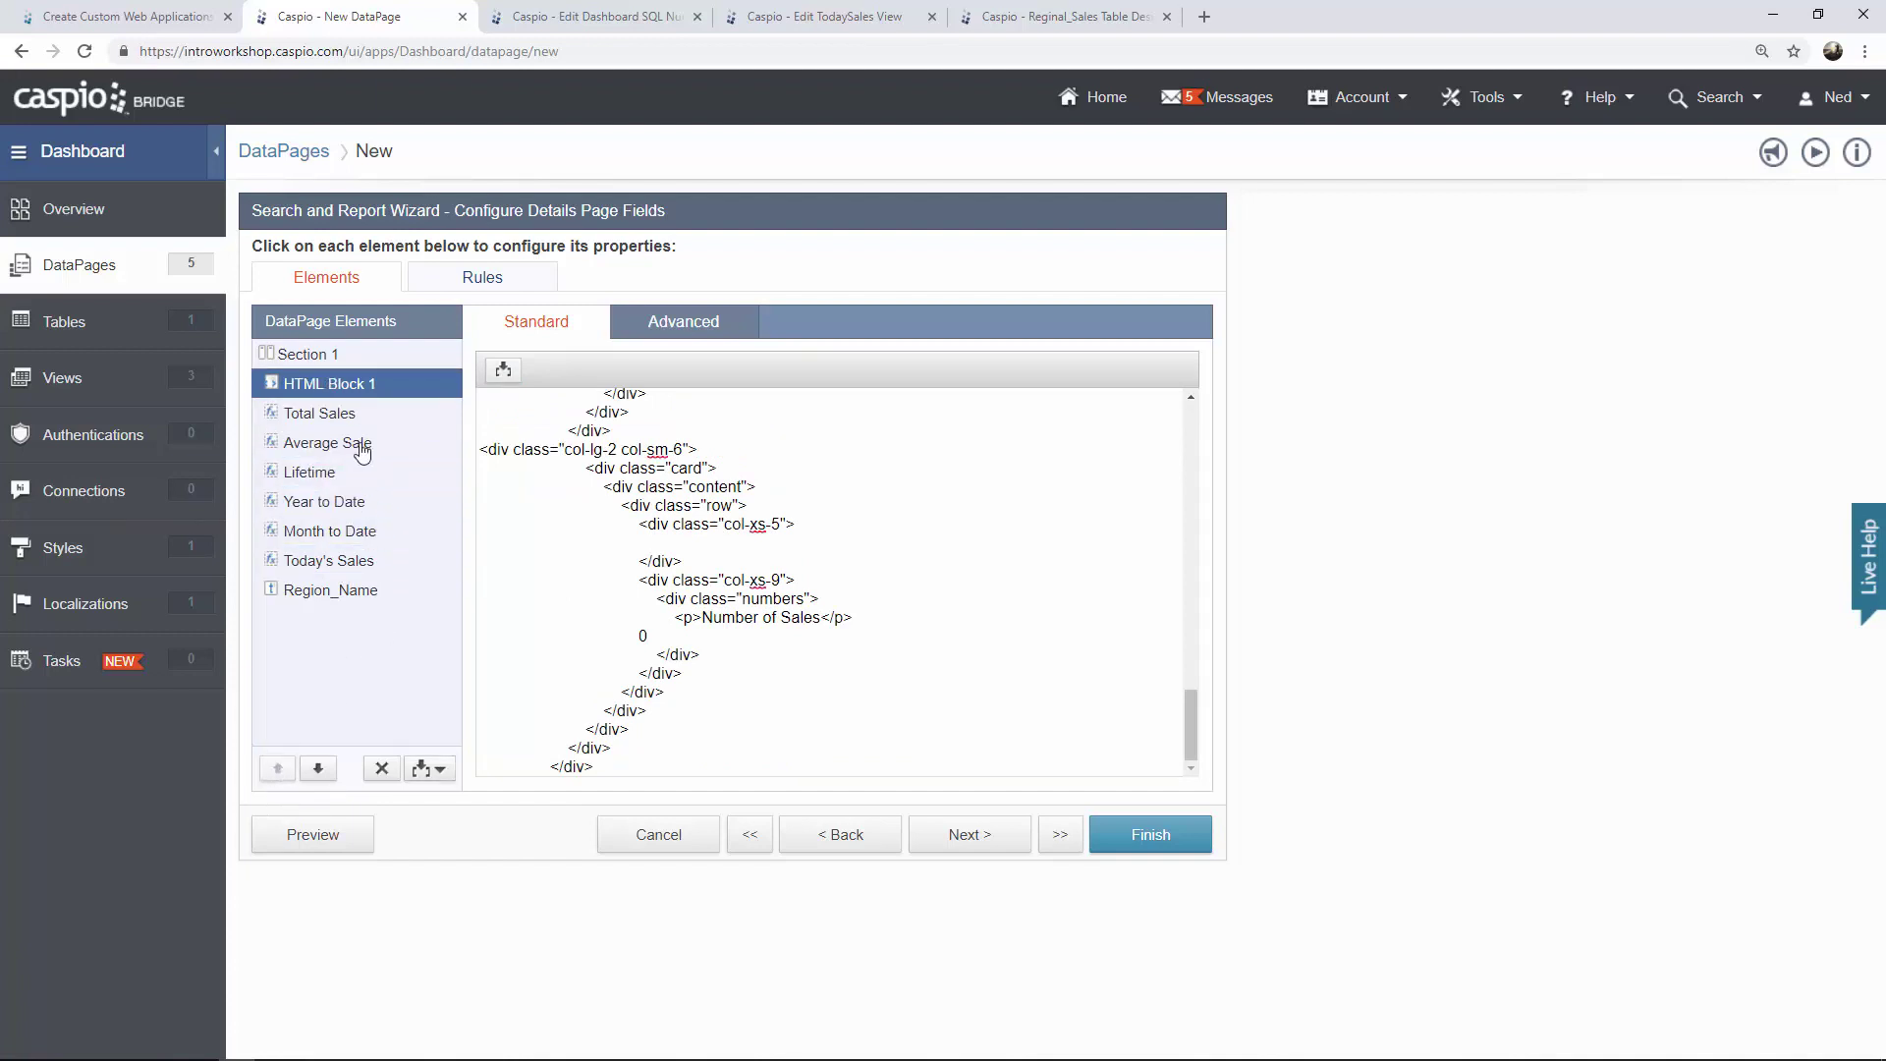
Replace the placeholder 0 in HTML Block 1's Today's Sales card with the Today's Sales calculated field parameter, using the Number format.
left_click(629, 637)
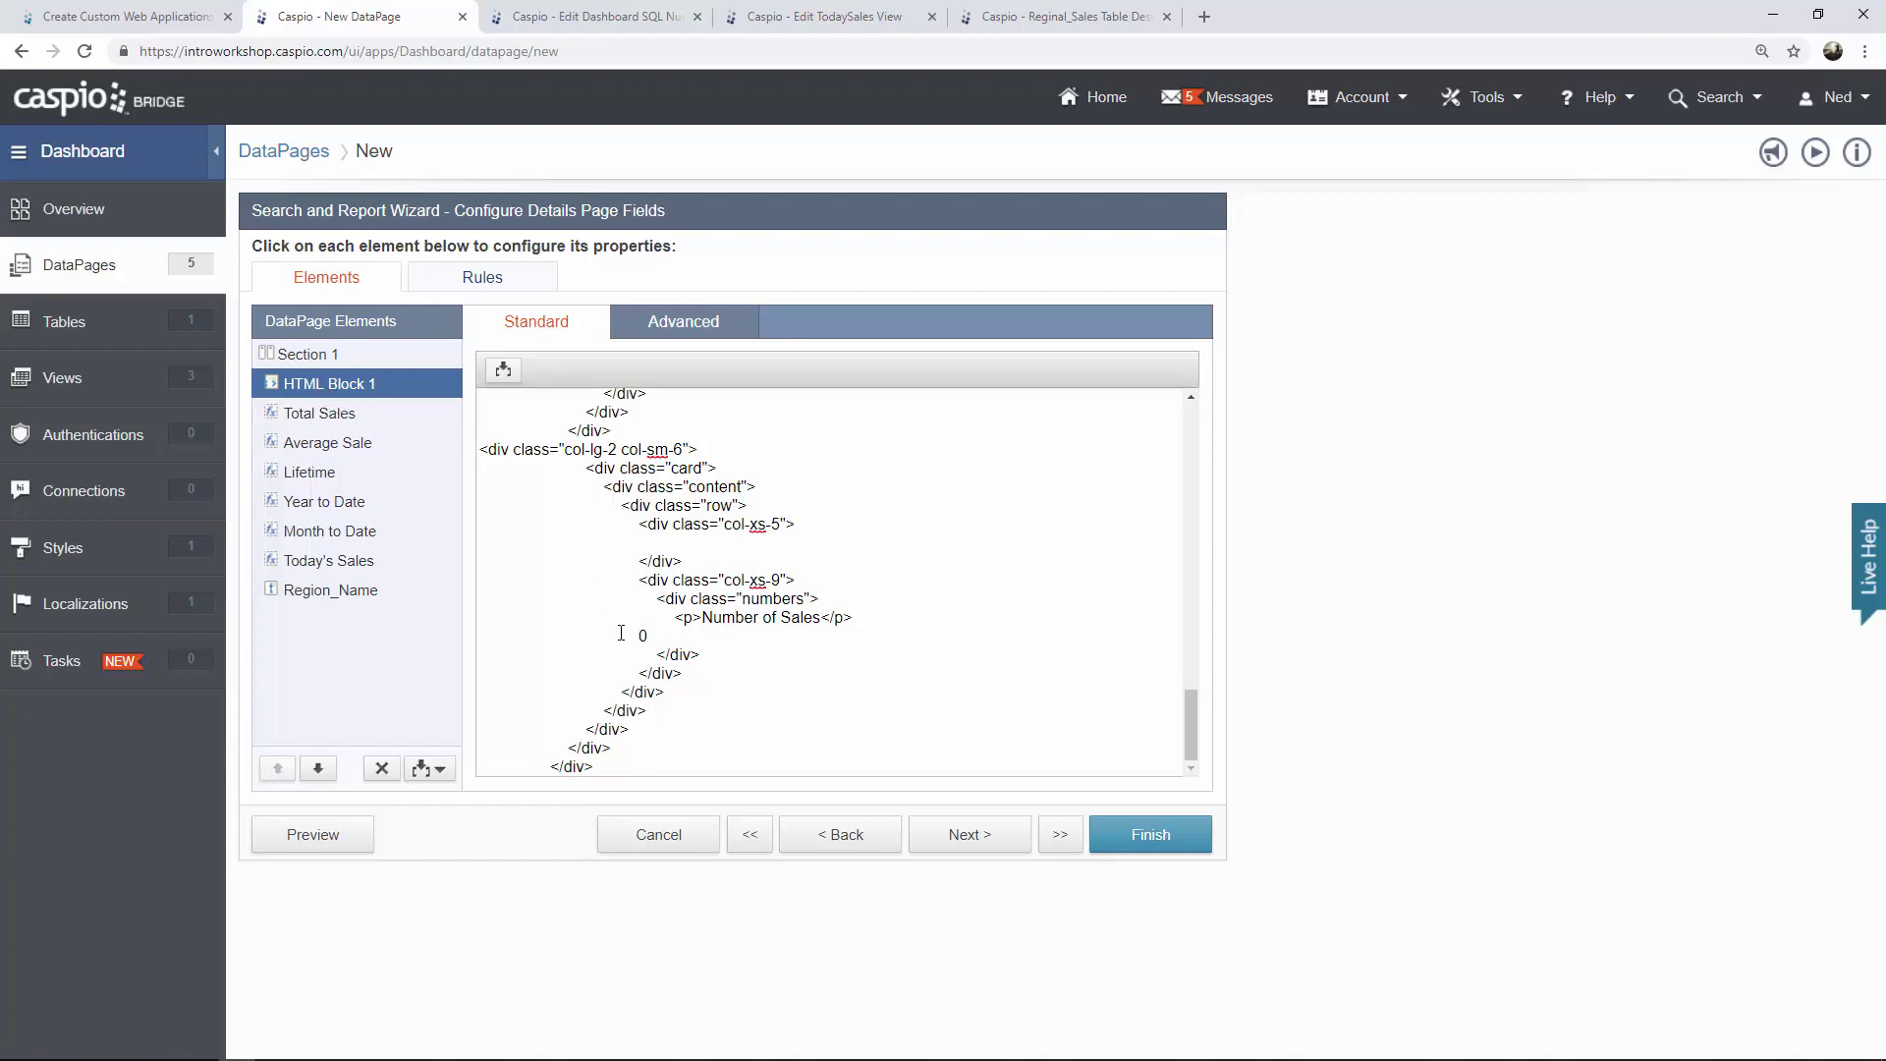
key("ctrl+a")
left_click(629, 636)
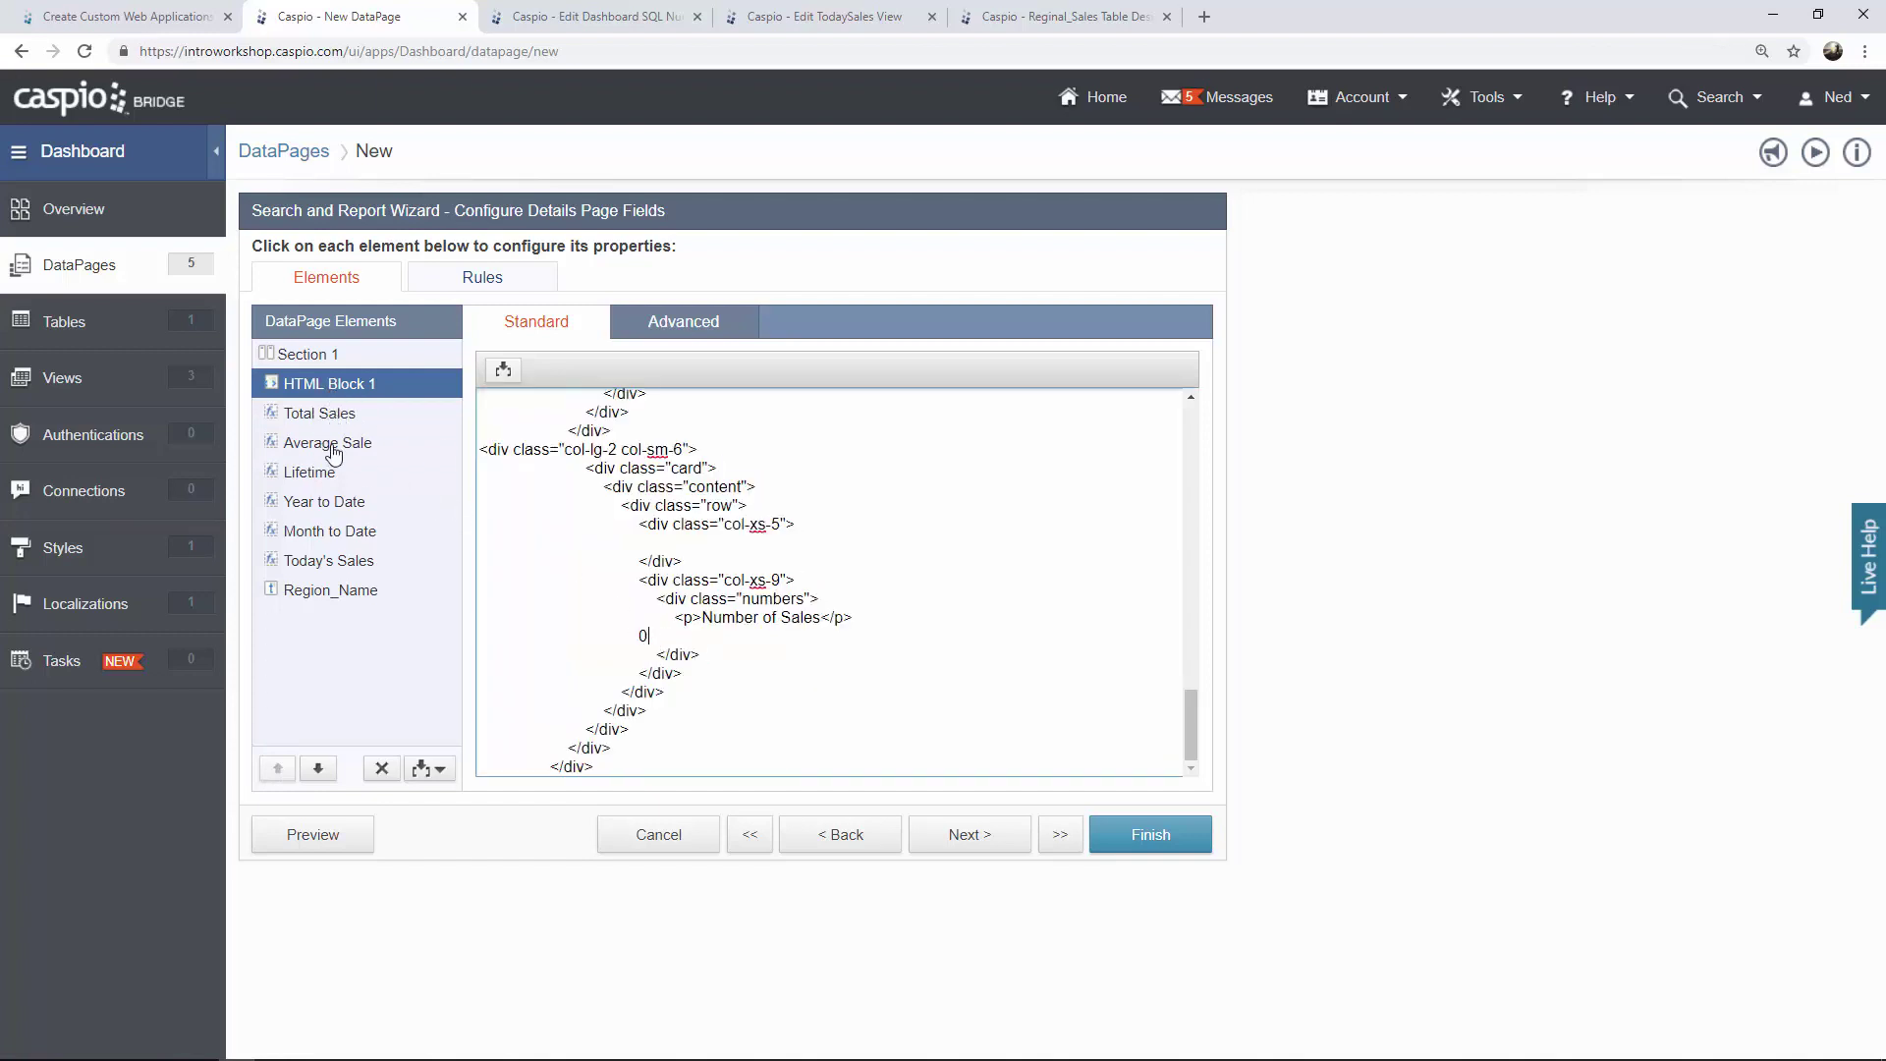
left_click_drag(1194, 735, 1191, 445)
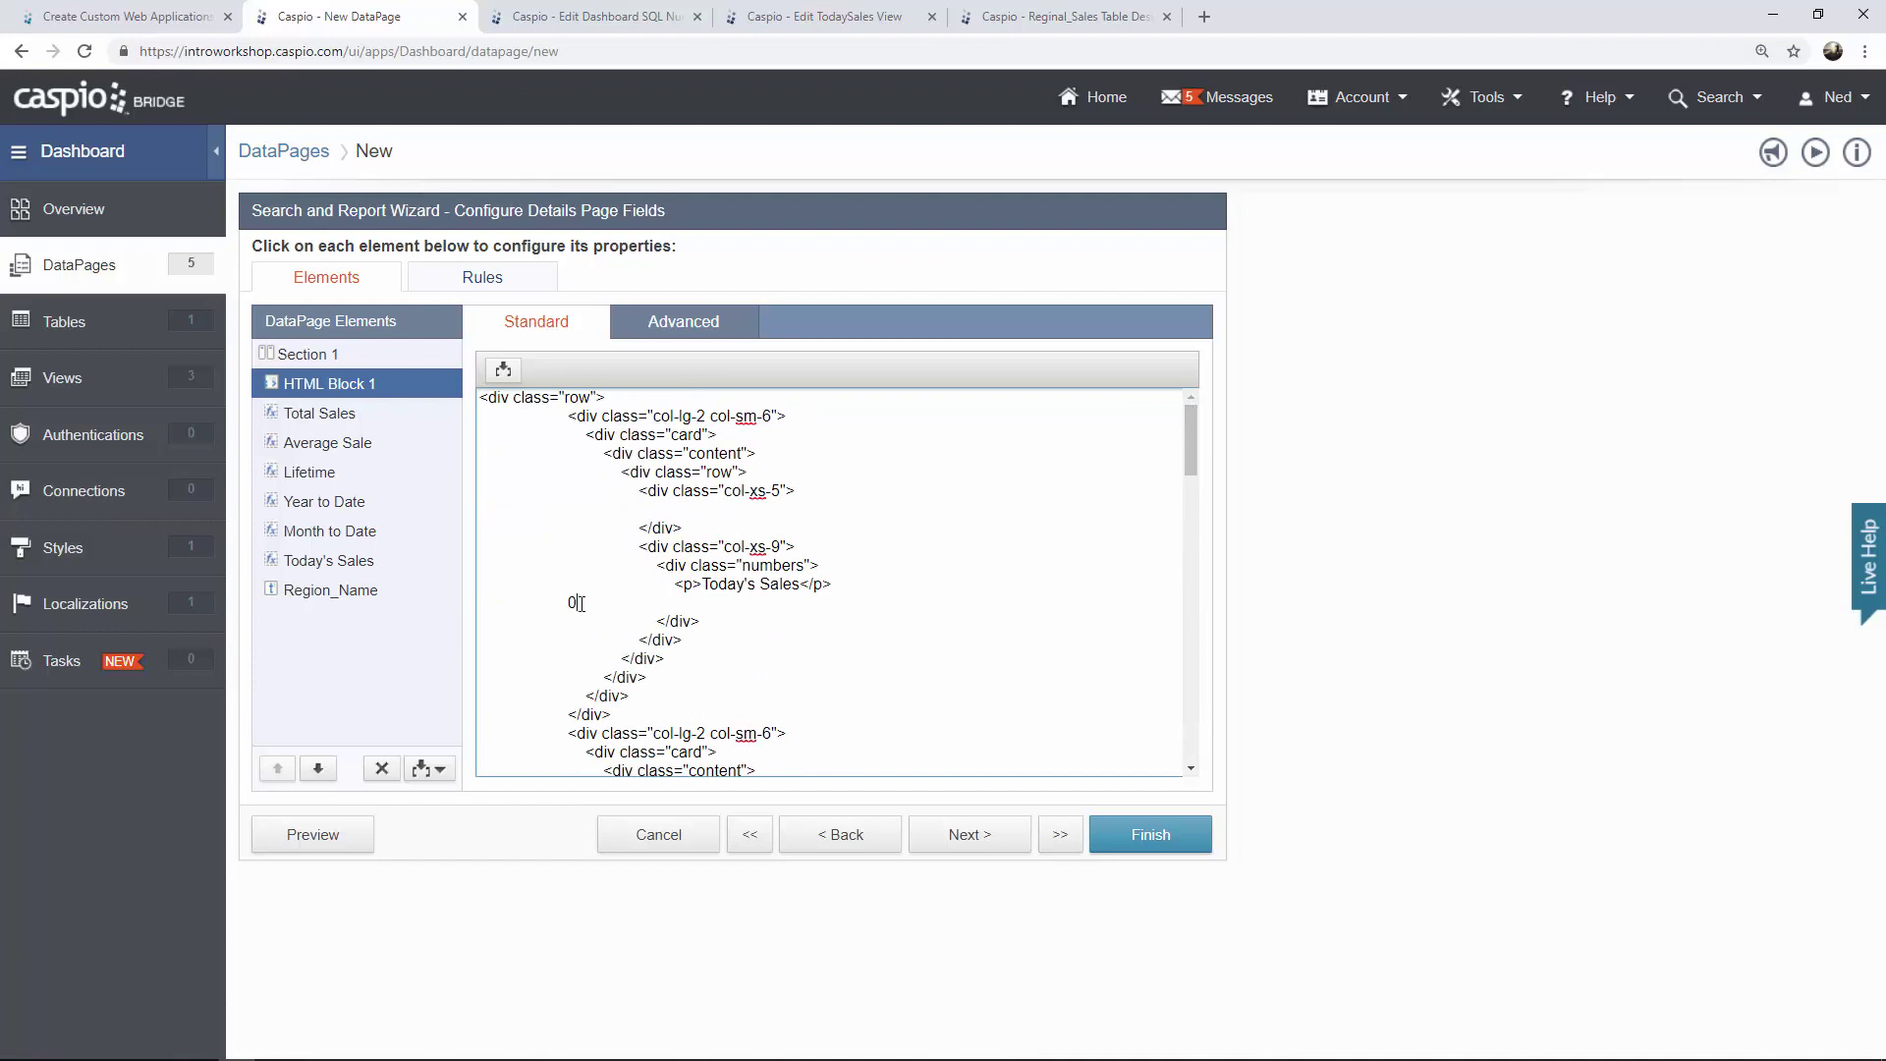
key("BackSpace")
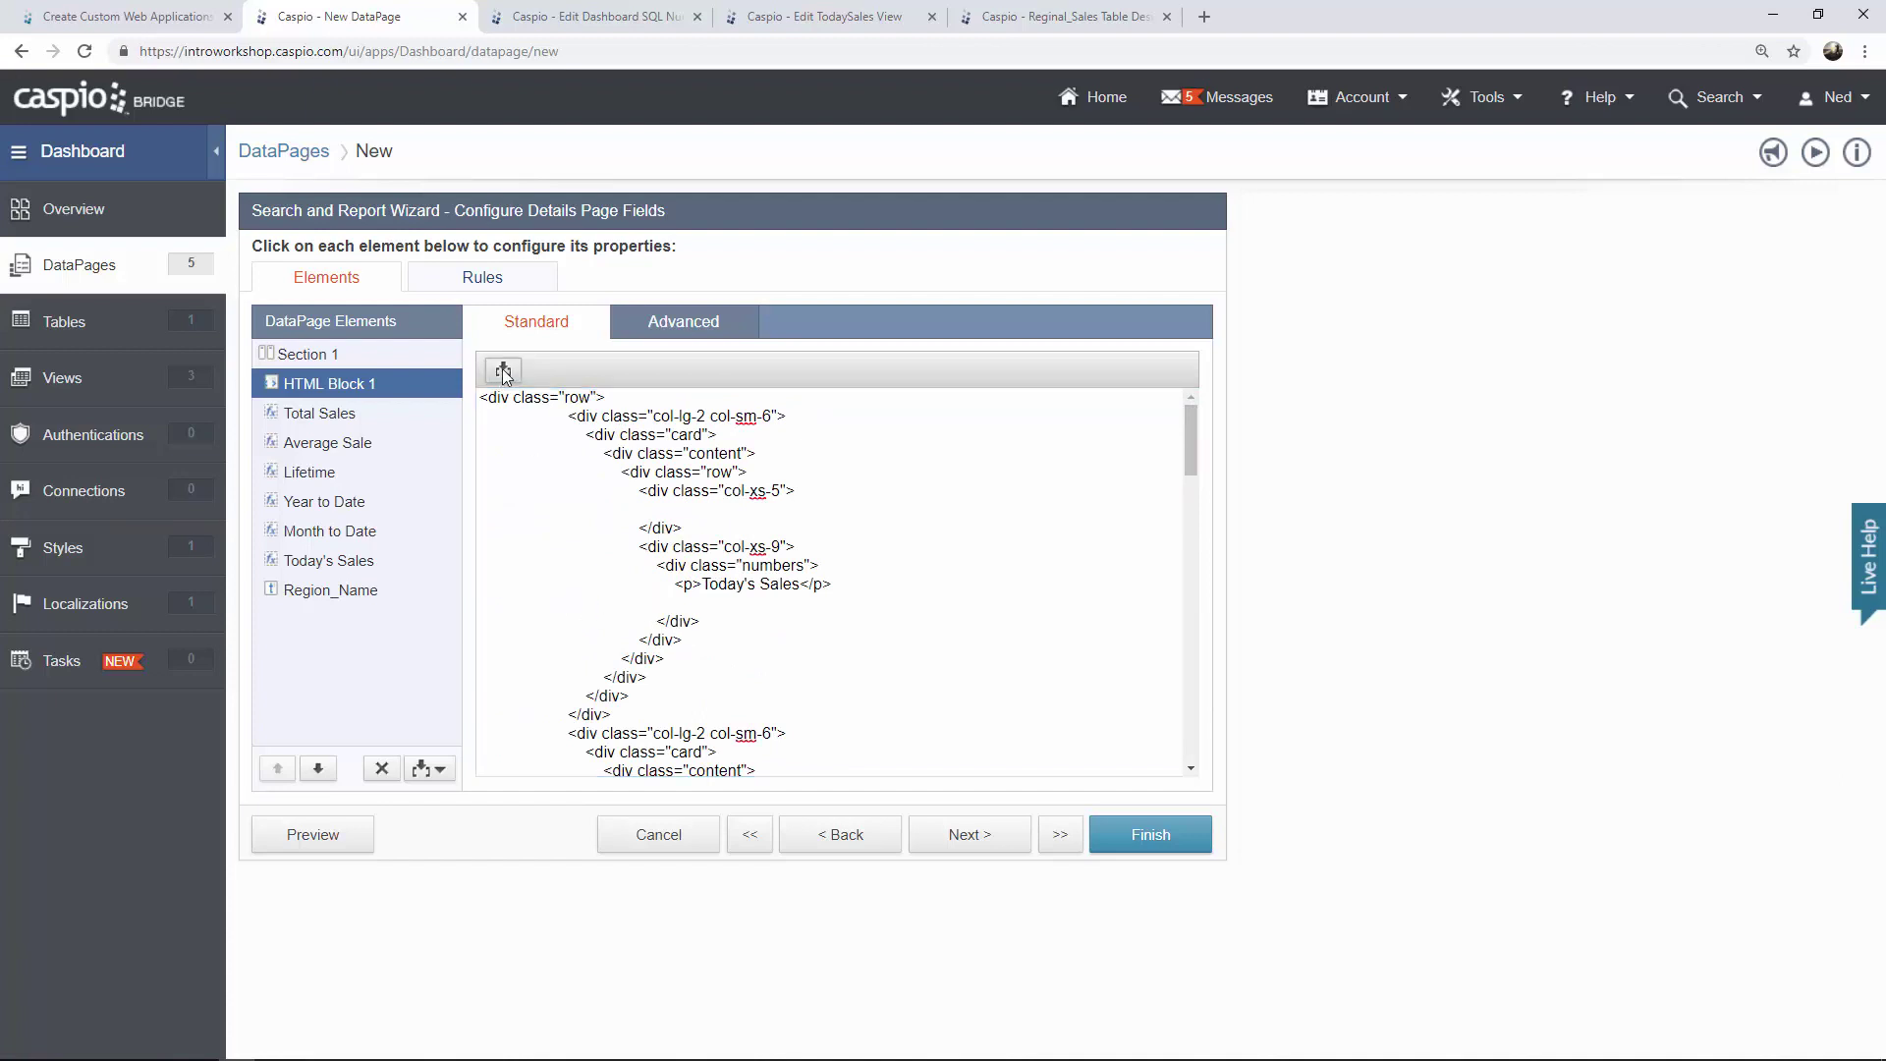
left_click(503, 369)
left_click(504, 408)
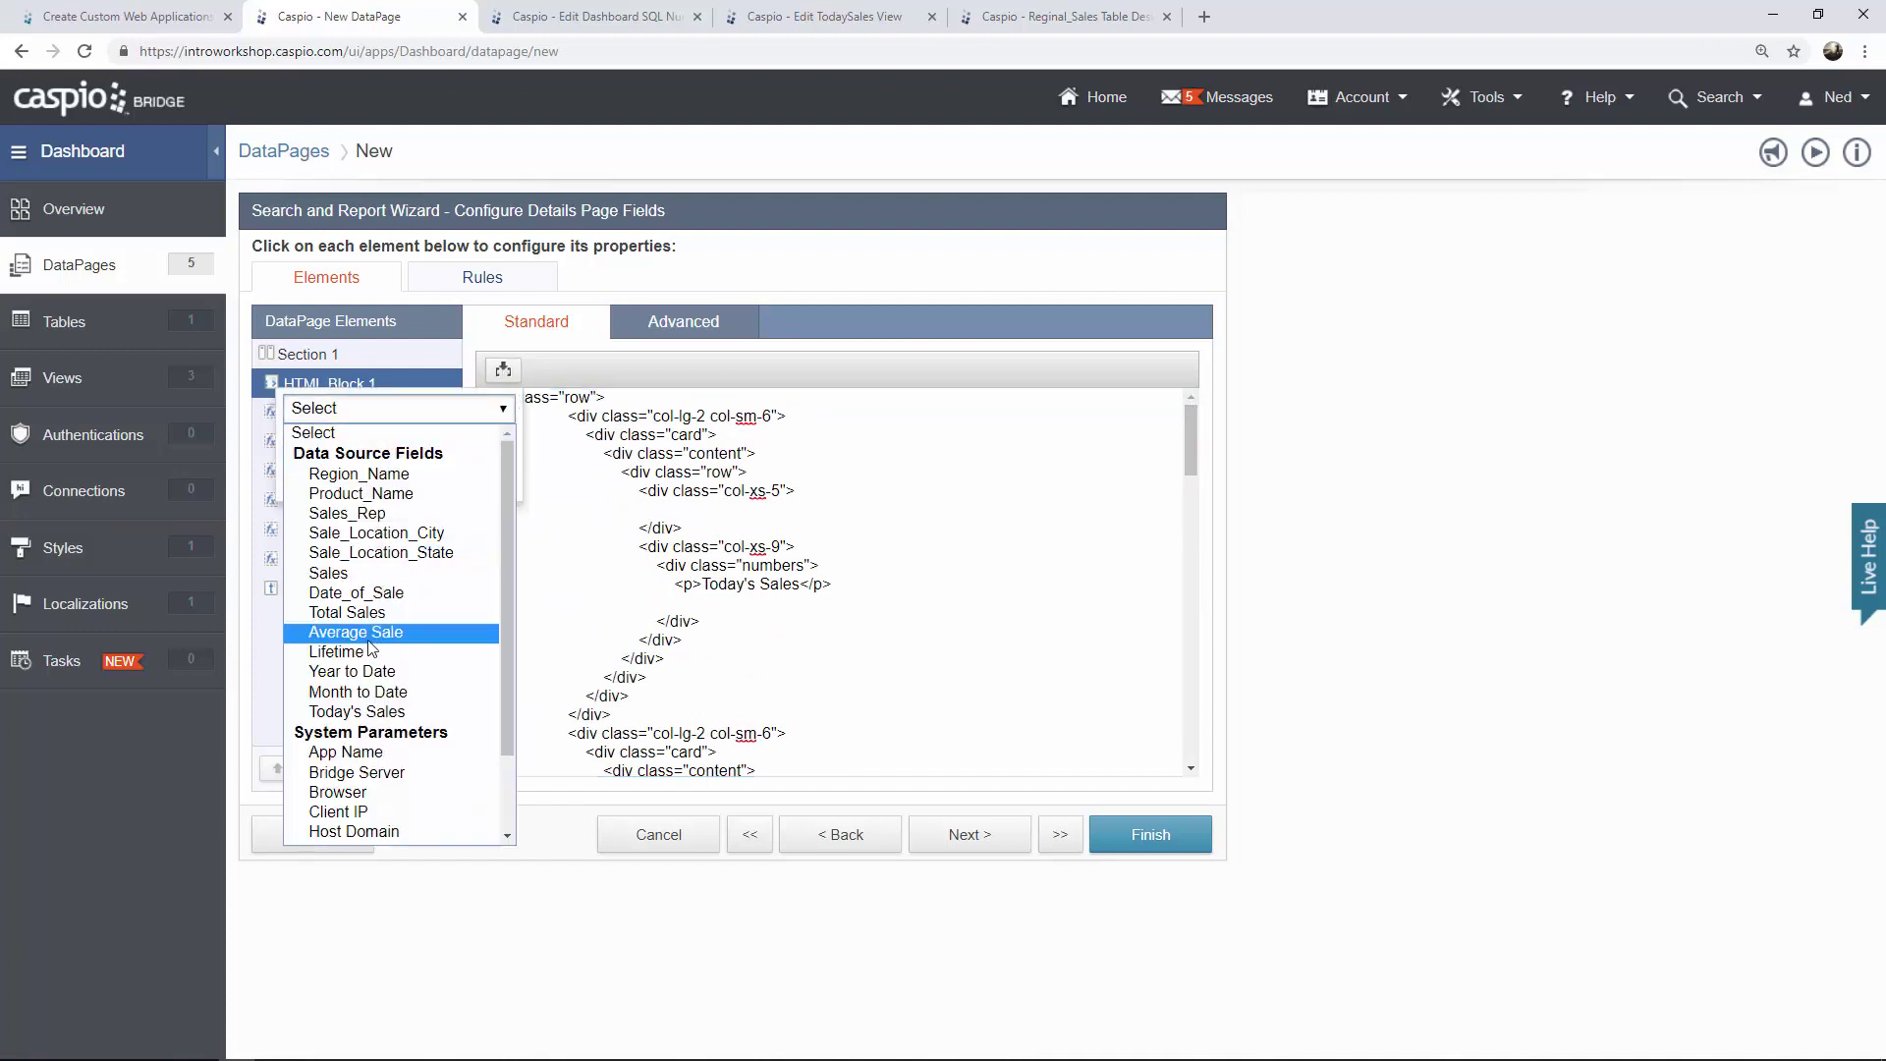
left_click(379, 714)
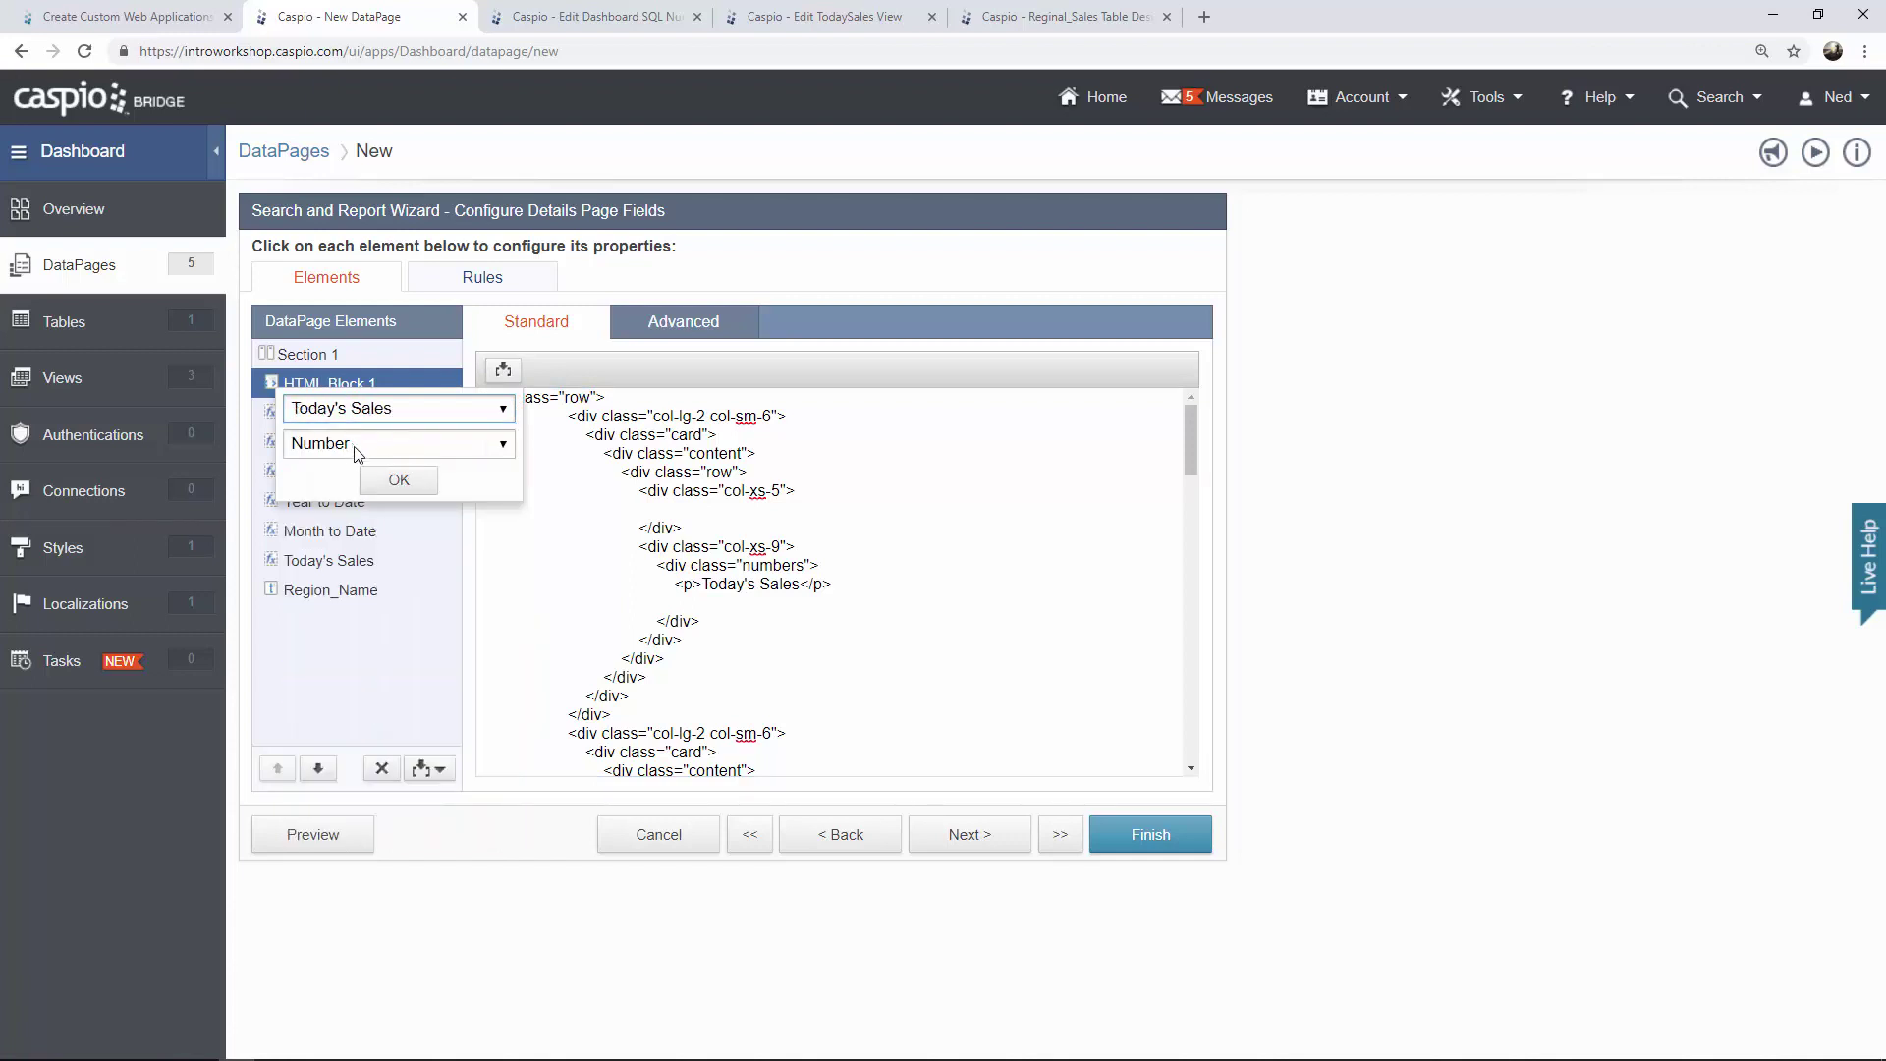
left_click(399, 482)
left_click(680, 603)
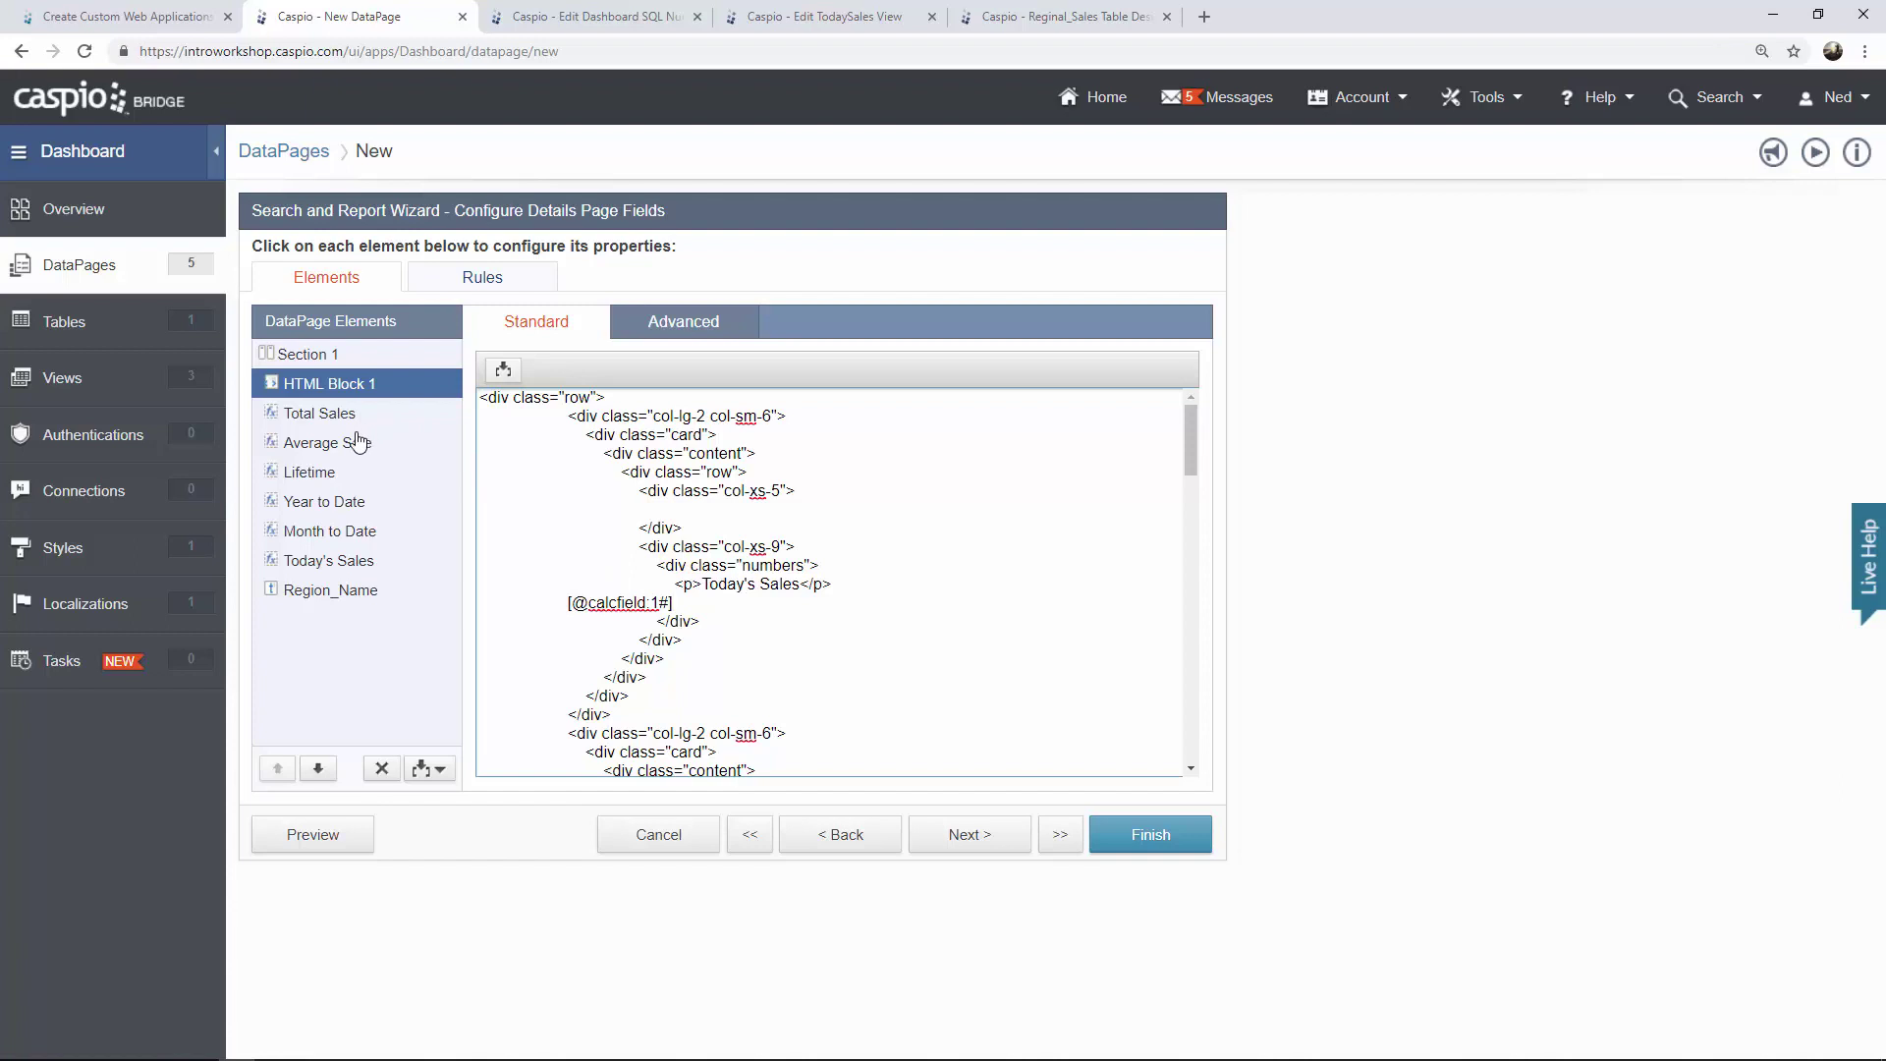
Give the Today's Sales calculated field custom Currency formatting for English (United States).
left_click(349, 569)
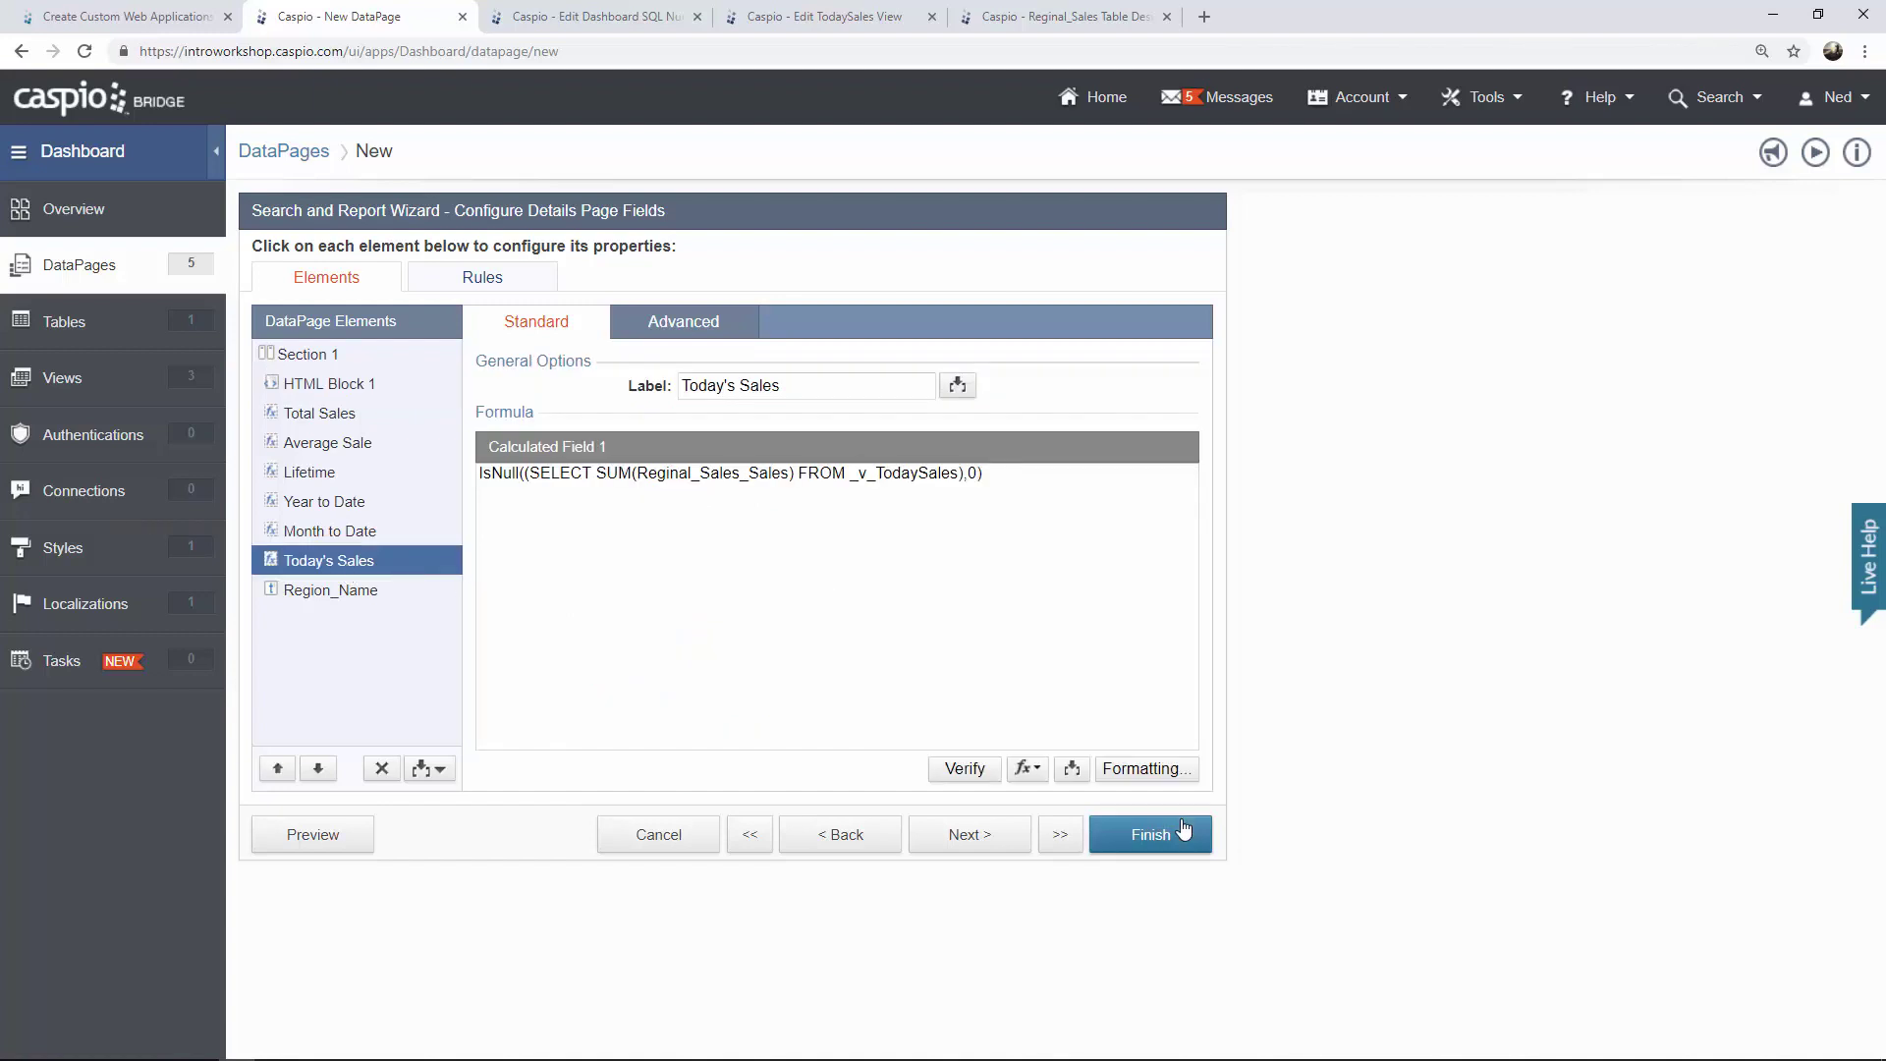
left_click(1144, 770)
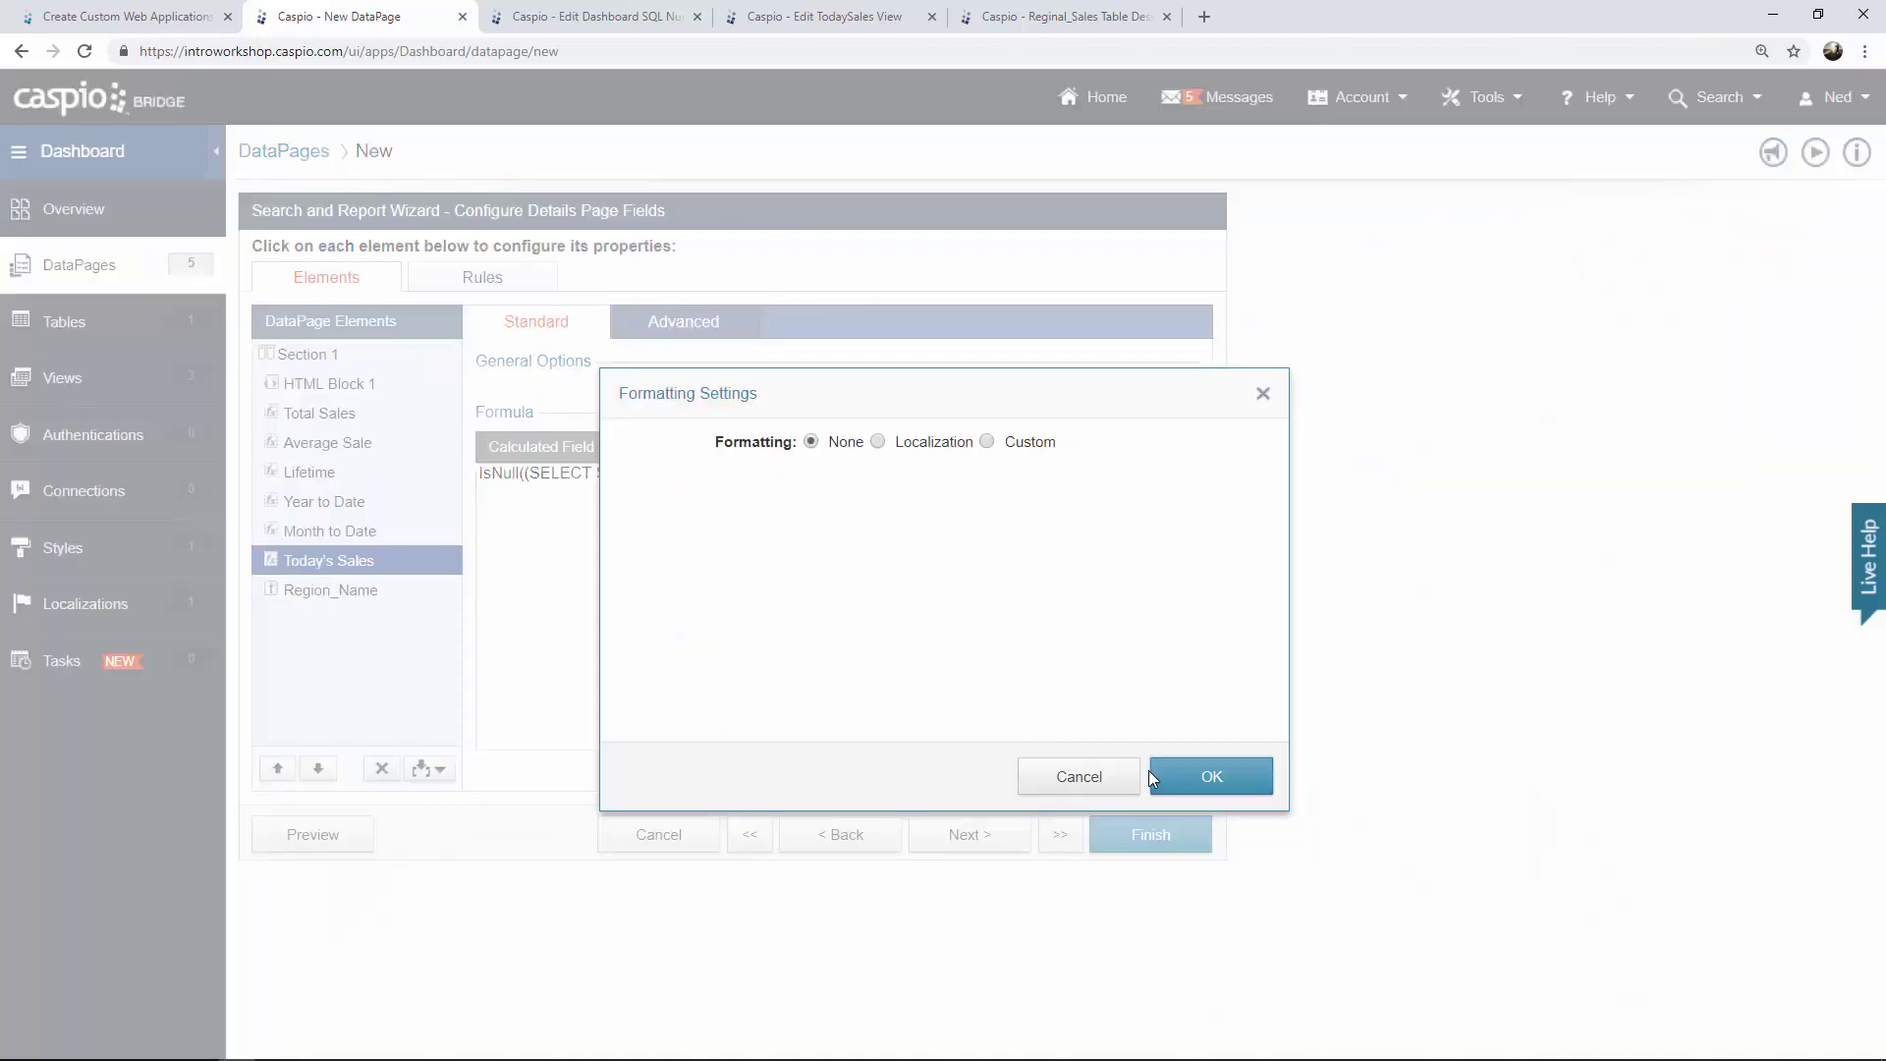
left_click(1014, 442)
left_click(919, 509)
left_click(835, 581)
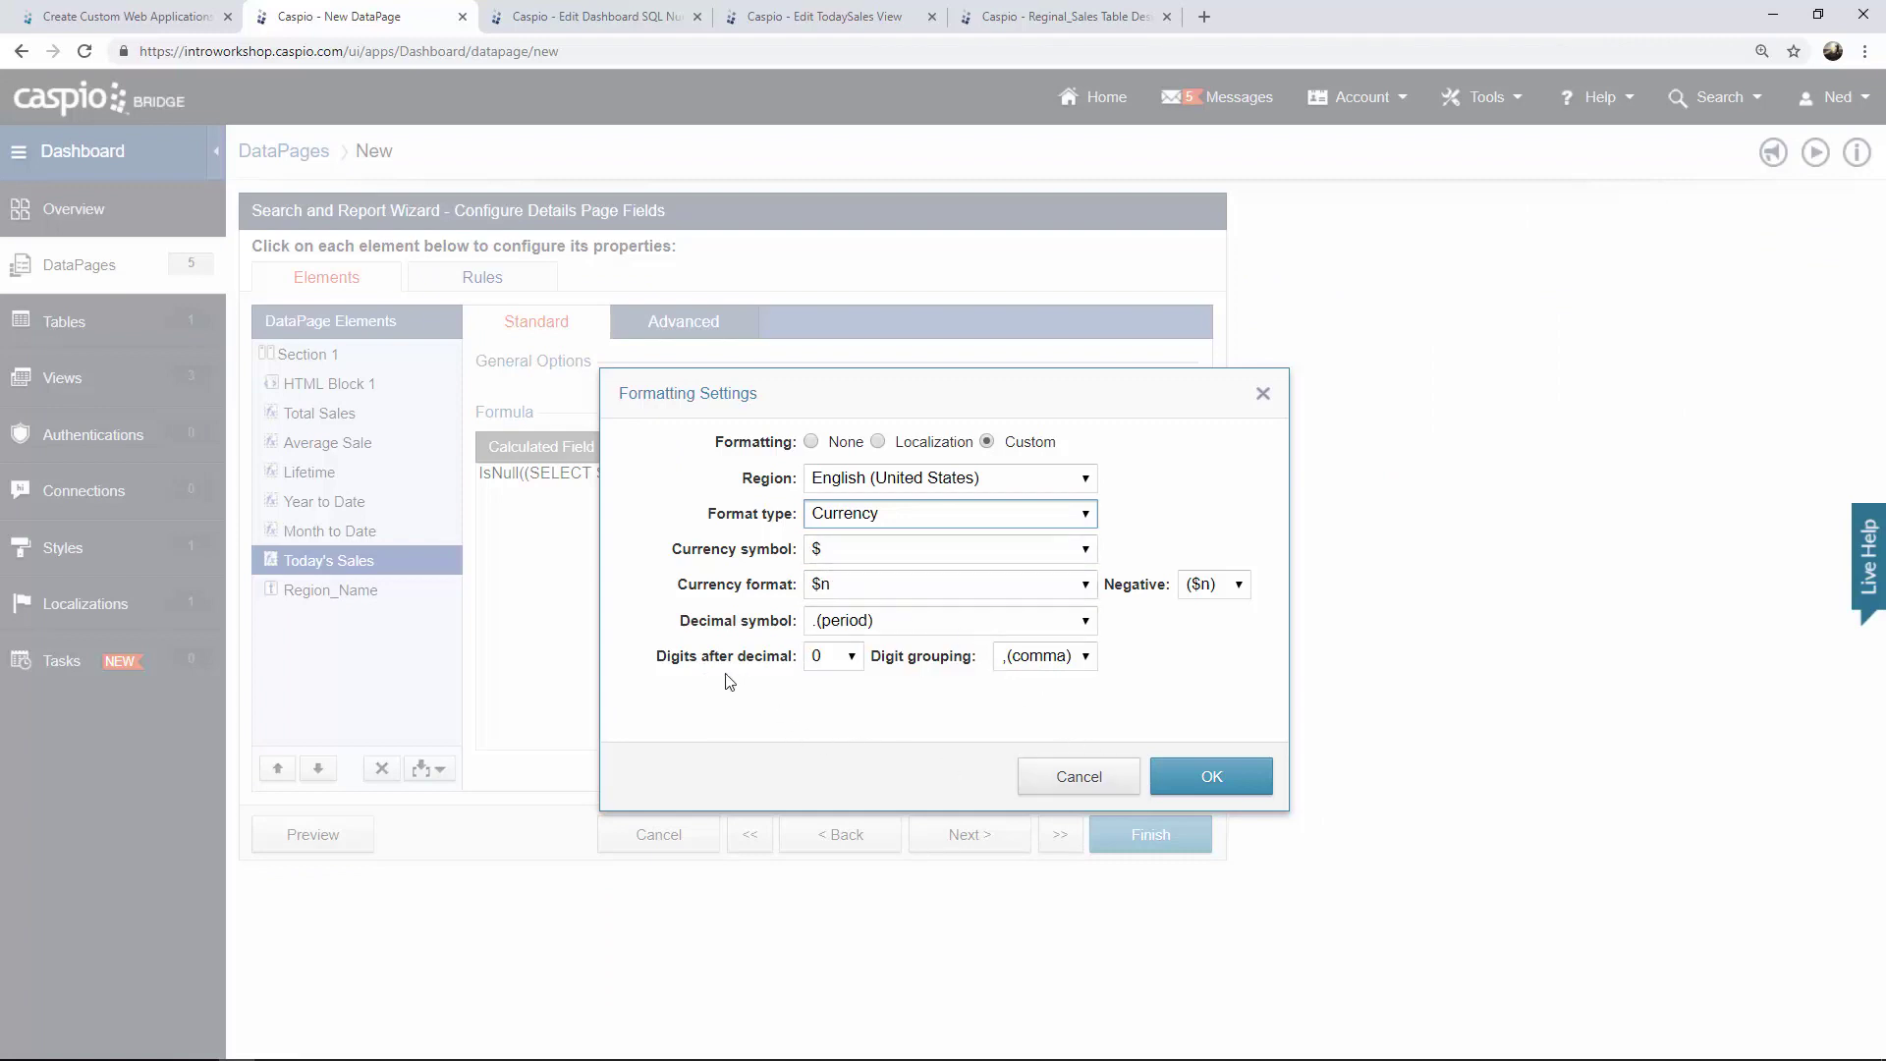
left_click(1209, 775)
Give the Month to Date calculated field custom Currency formatting for English (United States).
left_click(351, 539)
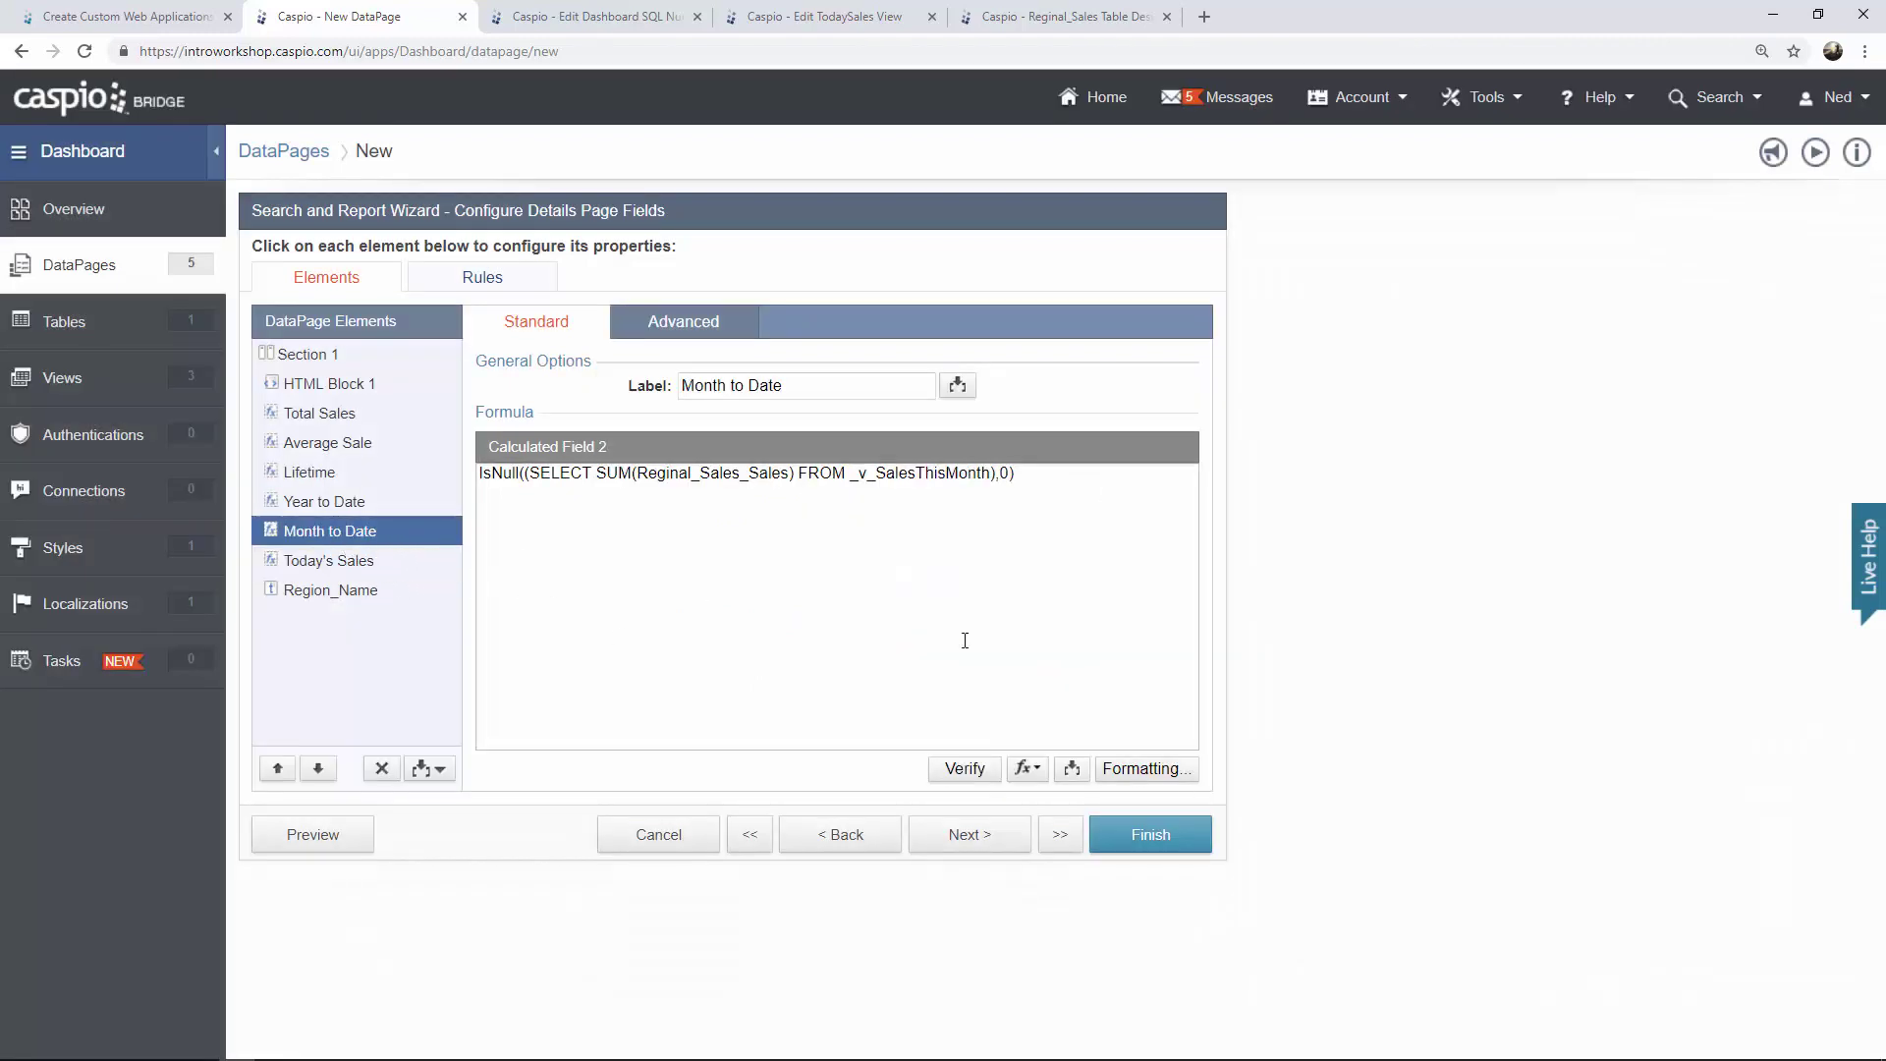
left_click(1139, 768)
left_click(1027, 442)
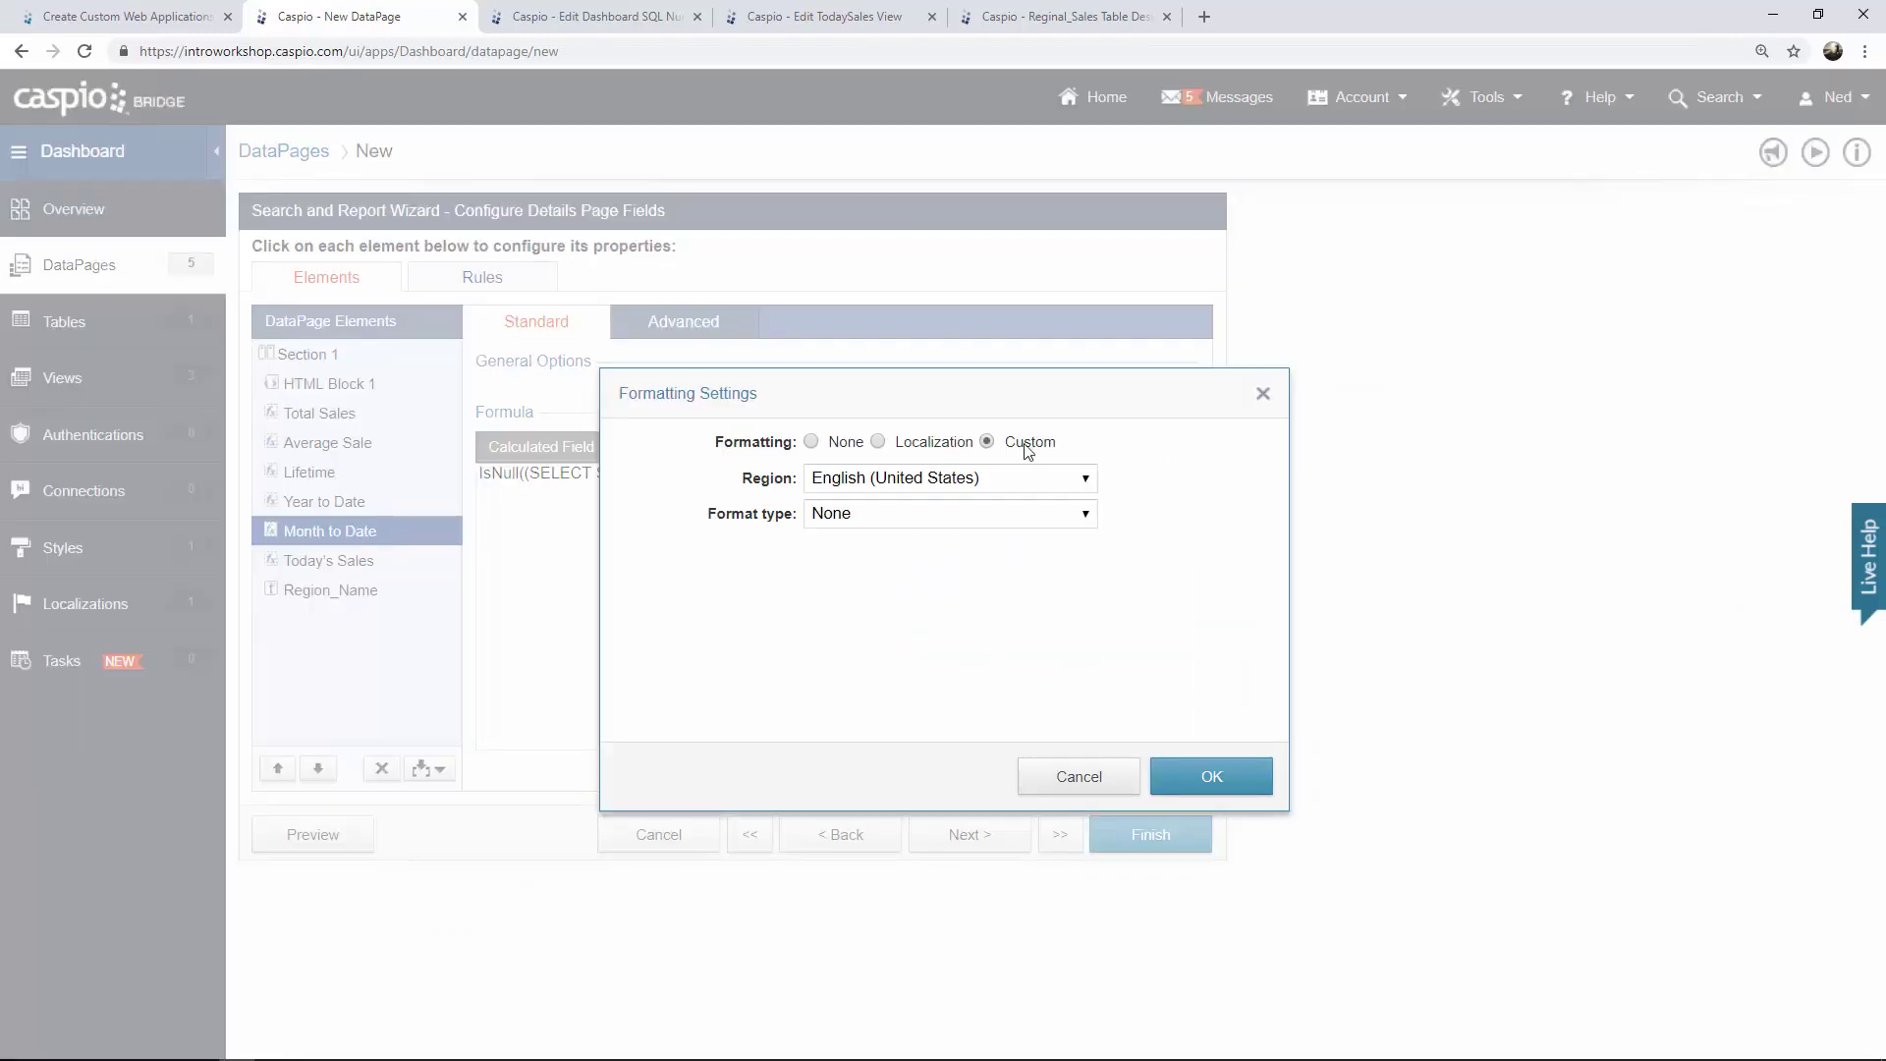
left_click(912, 515)
left_click(885, 585)
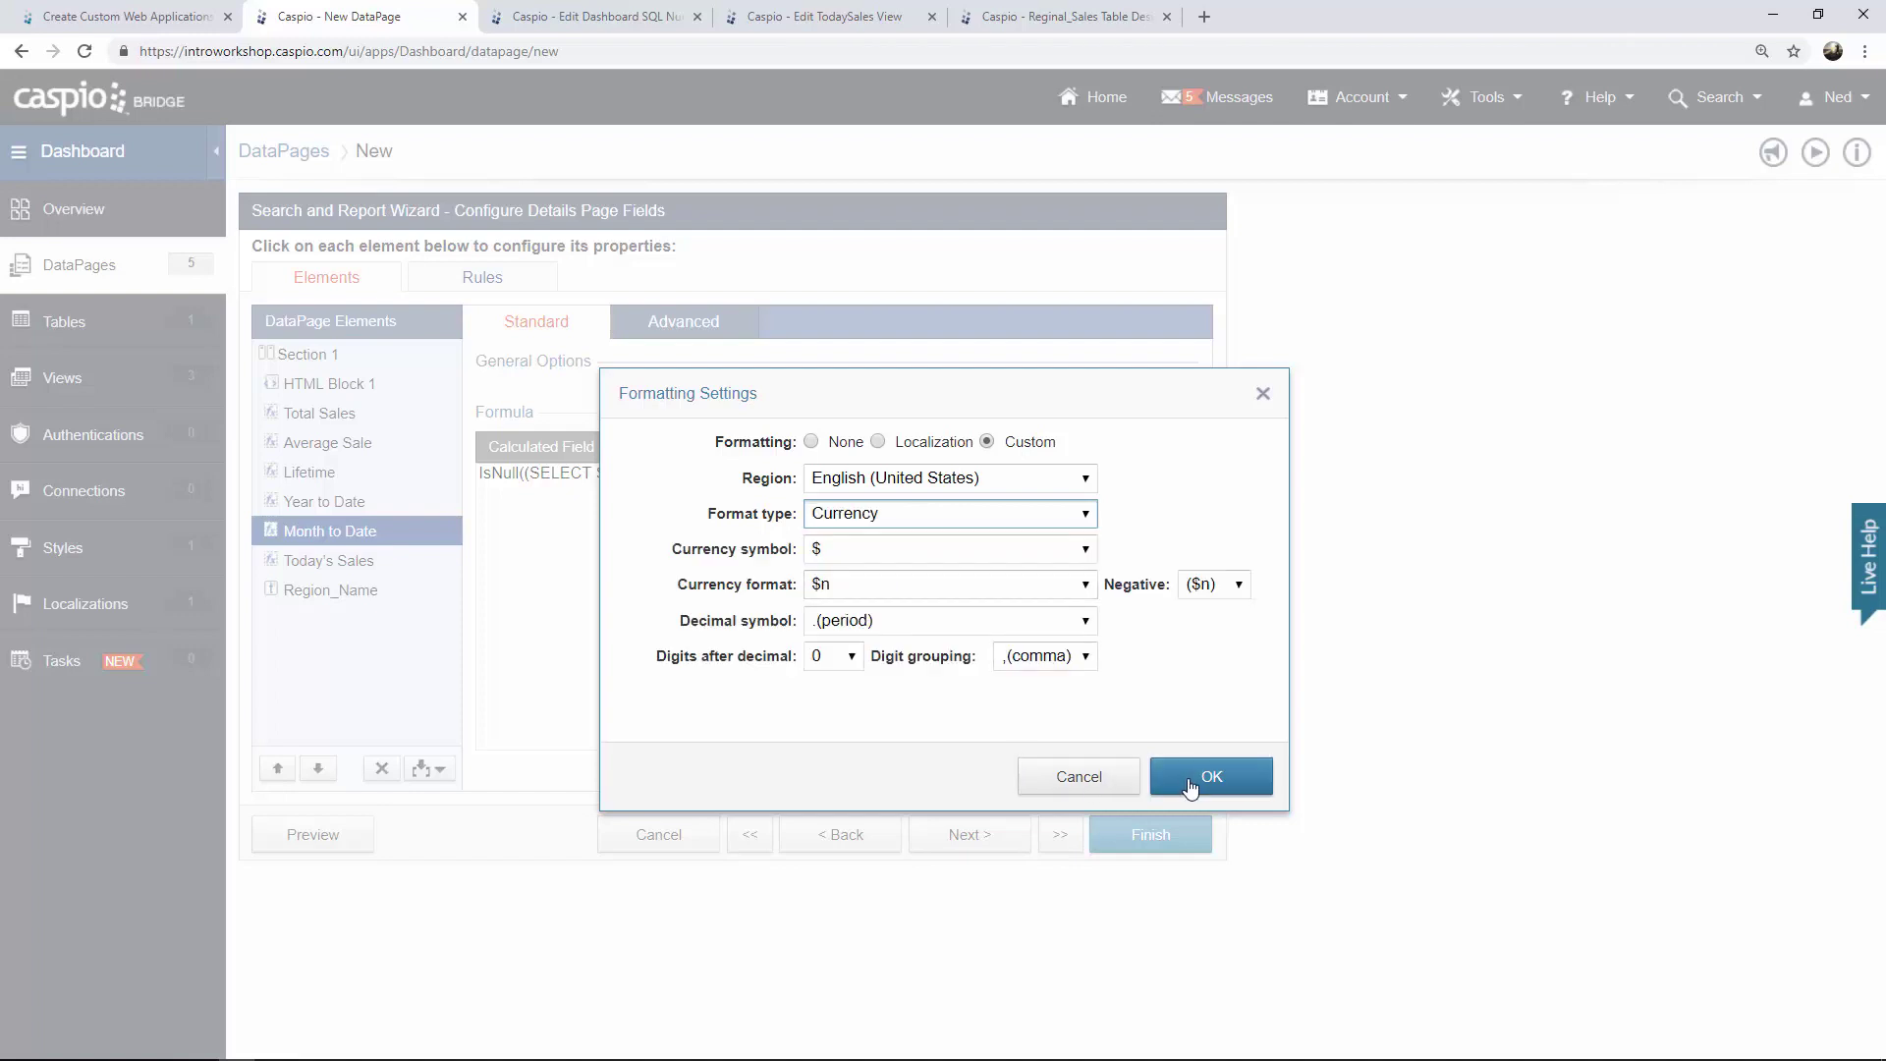
left_click(1209, 776)
Give the Year to Date calculated field custom Currency formatting for English (United States).
left_click(343, 506)
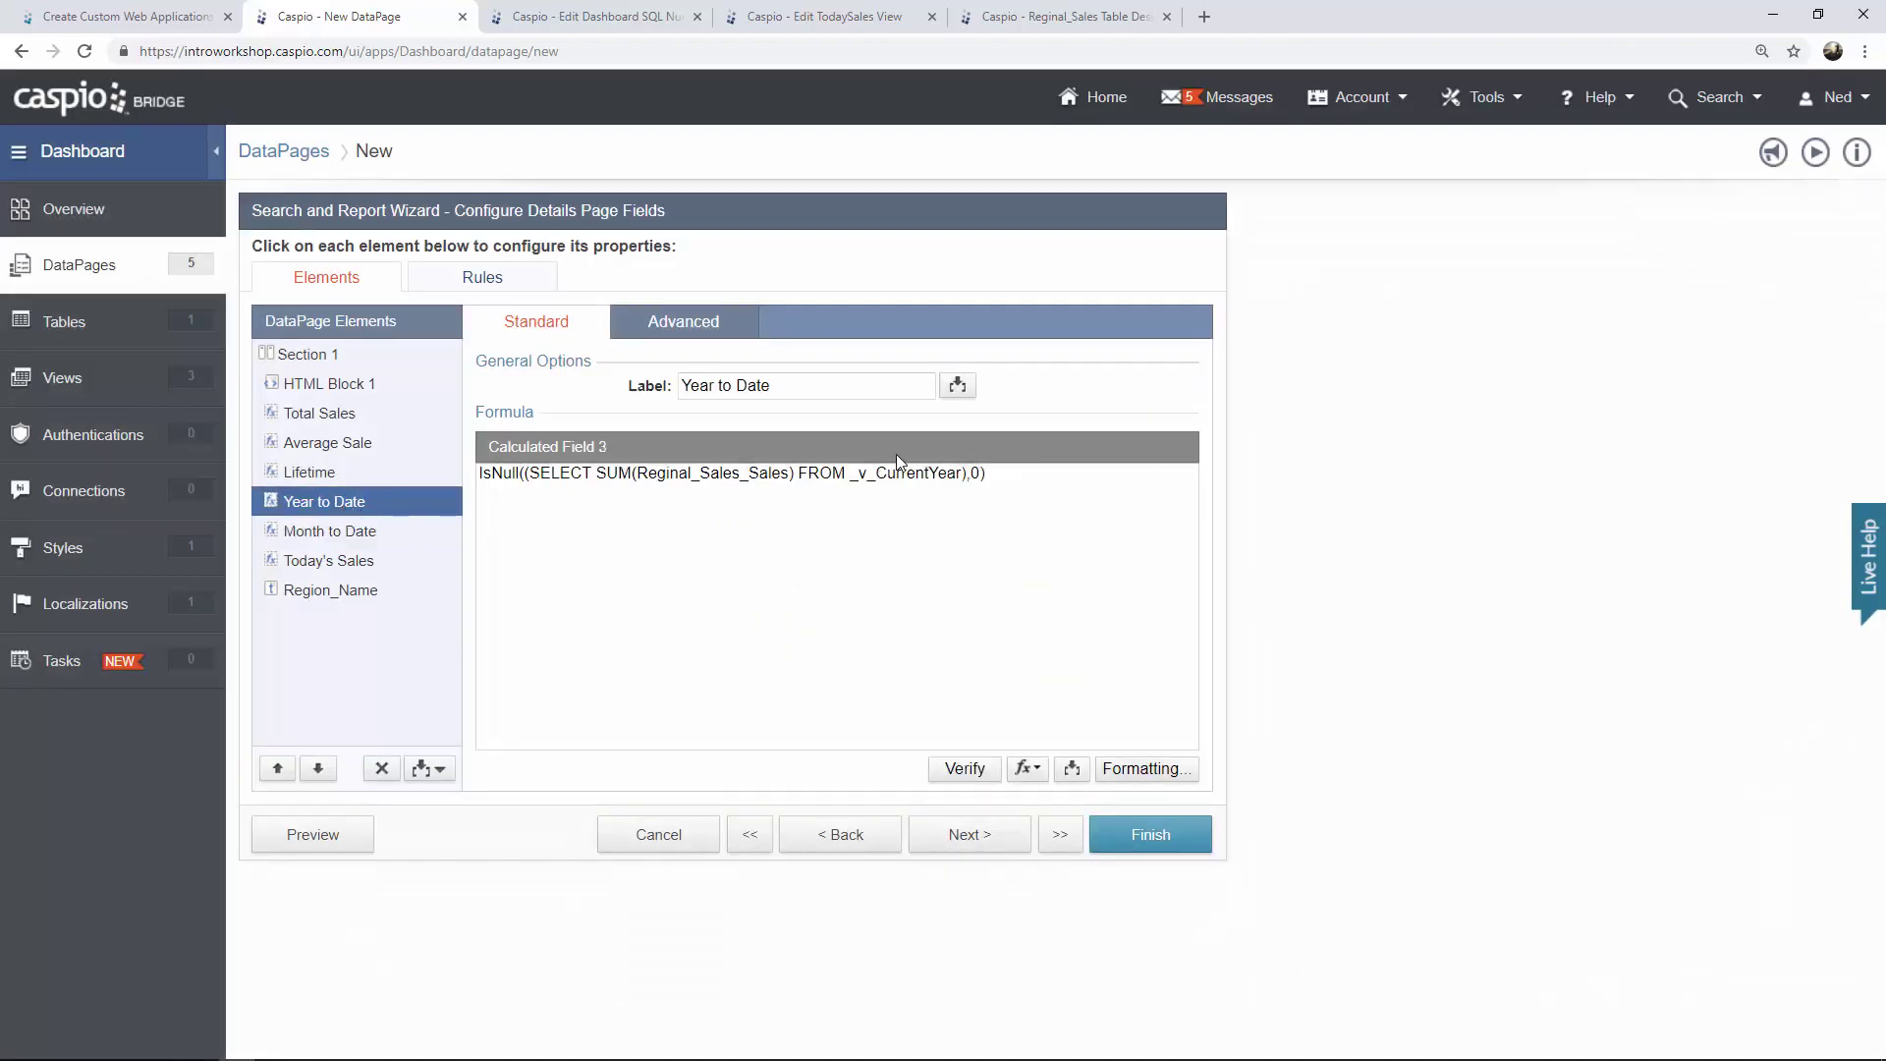
left_click(1148, 771)
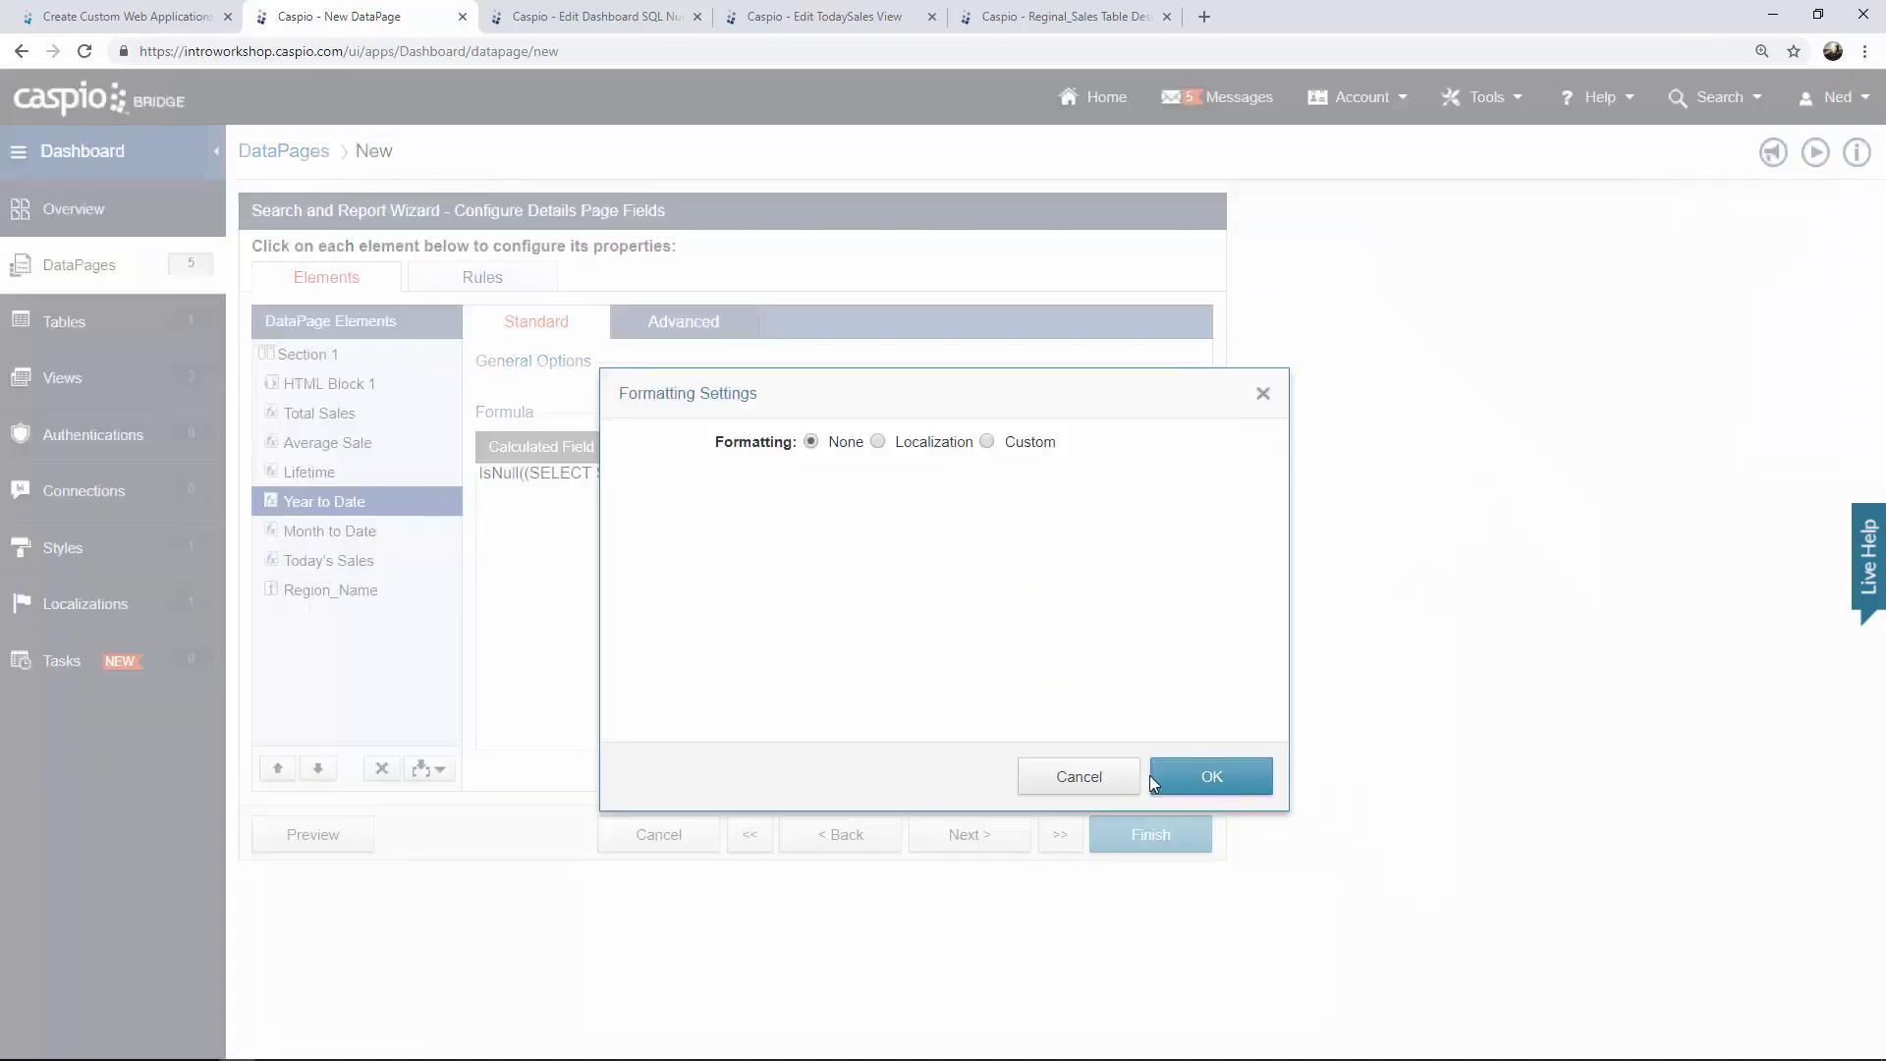
left_click(1014, 447)
left_click(938, 515)
left_click(914, 577)
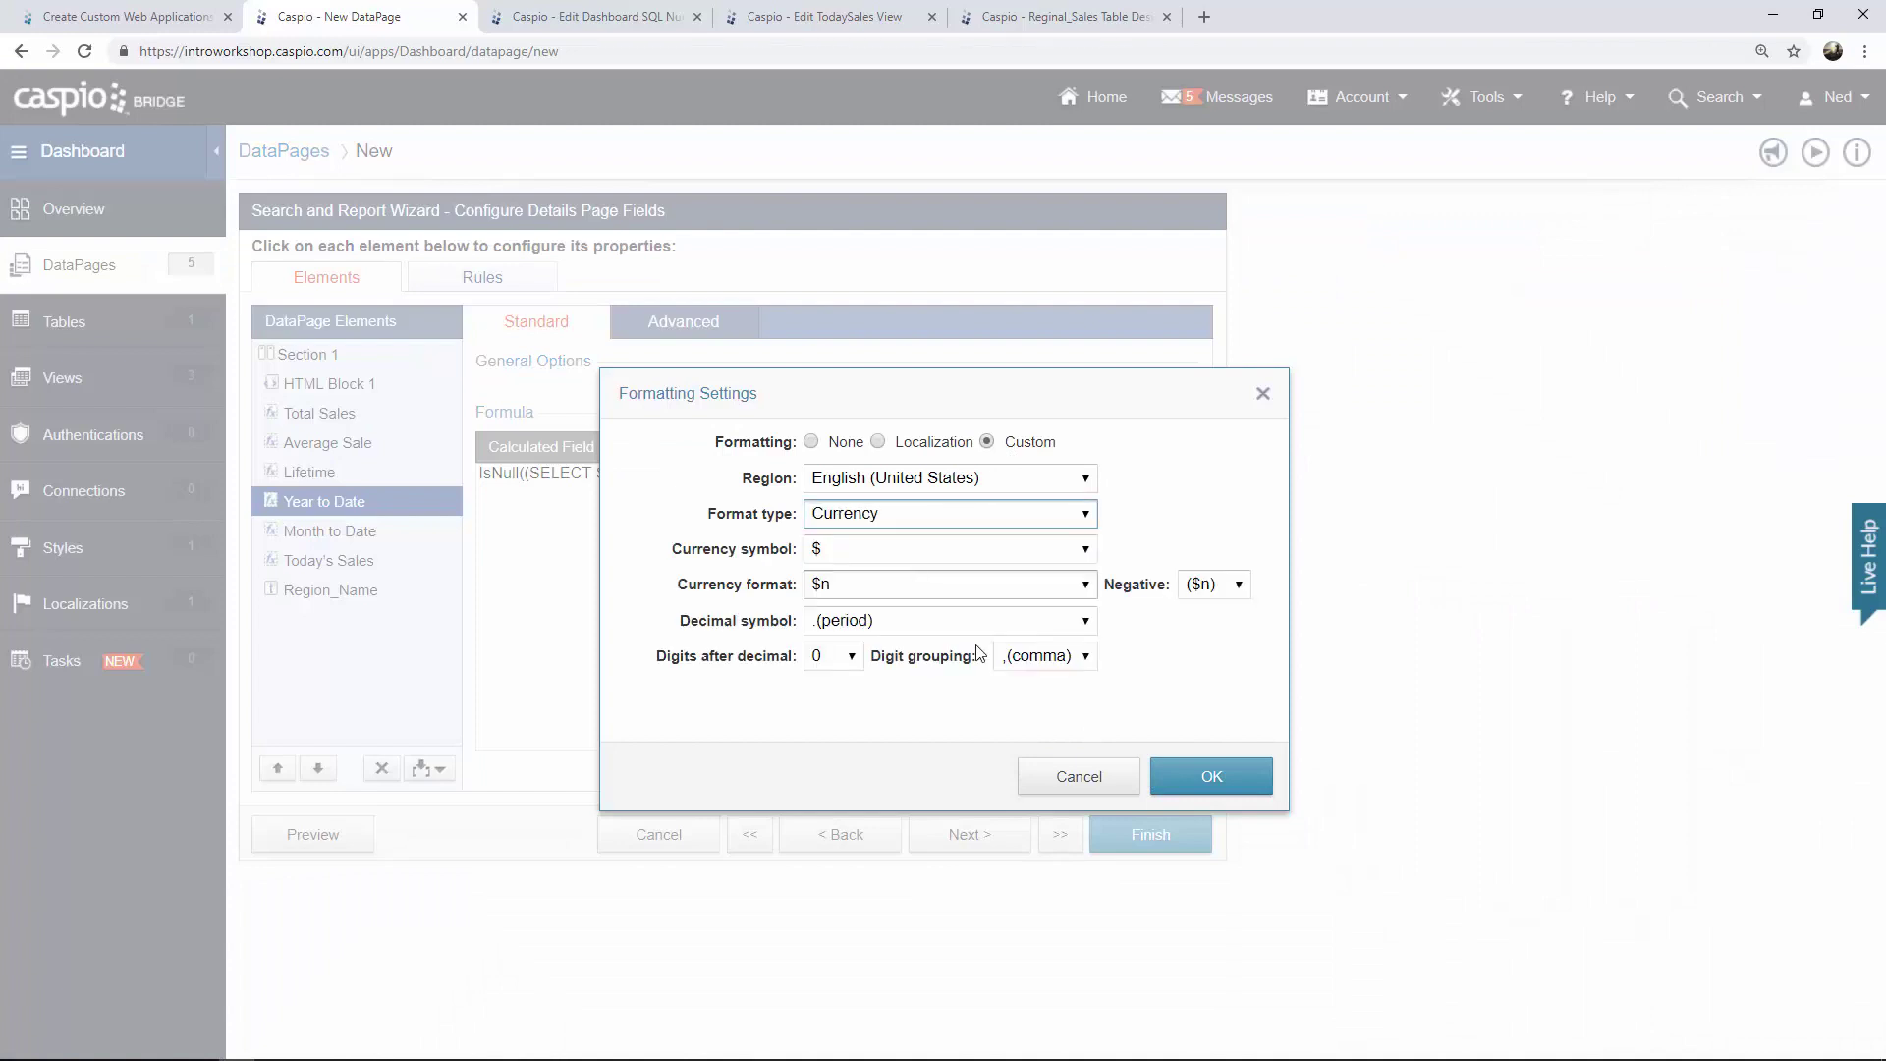
left_click(1209, 775)
Give the Lifetime calculated field custom Currency formatting for English (United States).
left_click(350, 476)
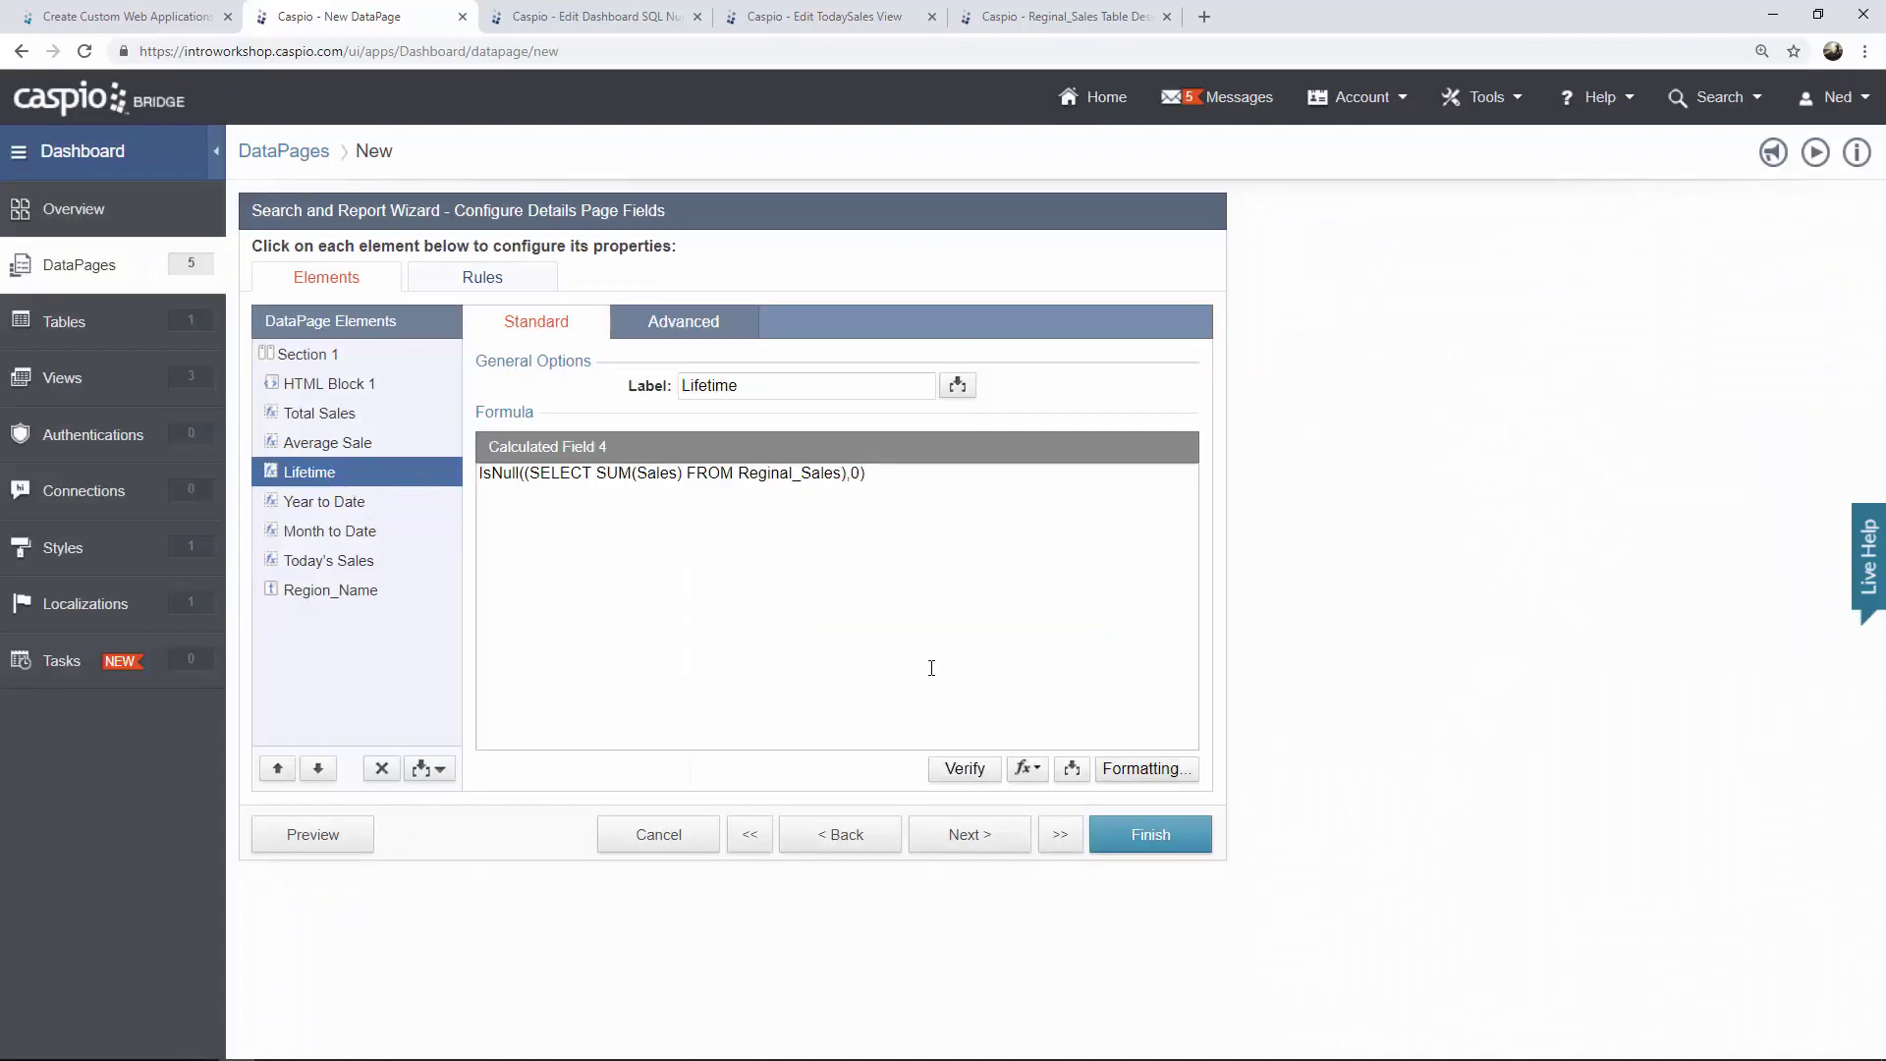
left_click(1142, 770)
left_click(1026, 443)
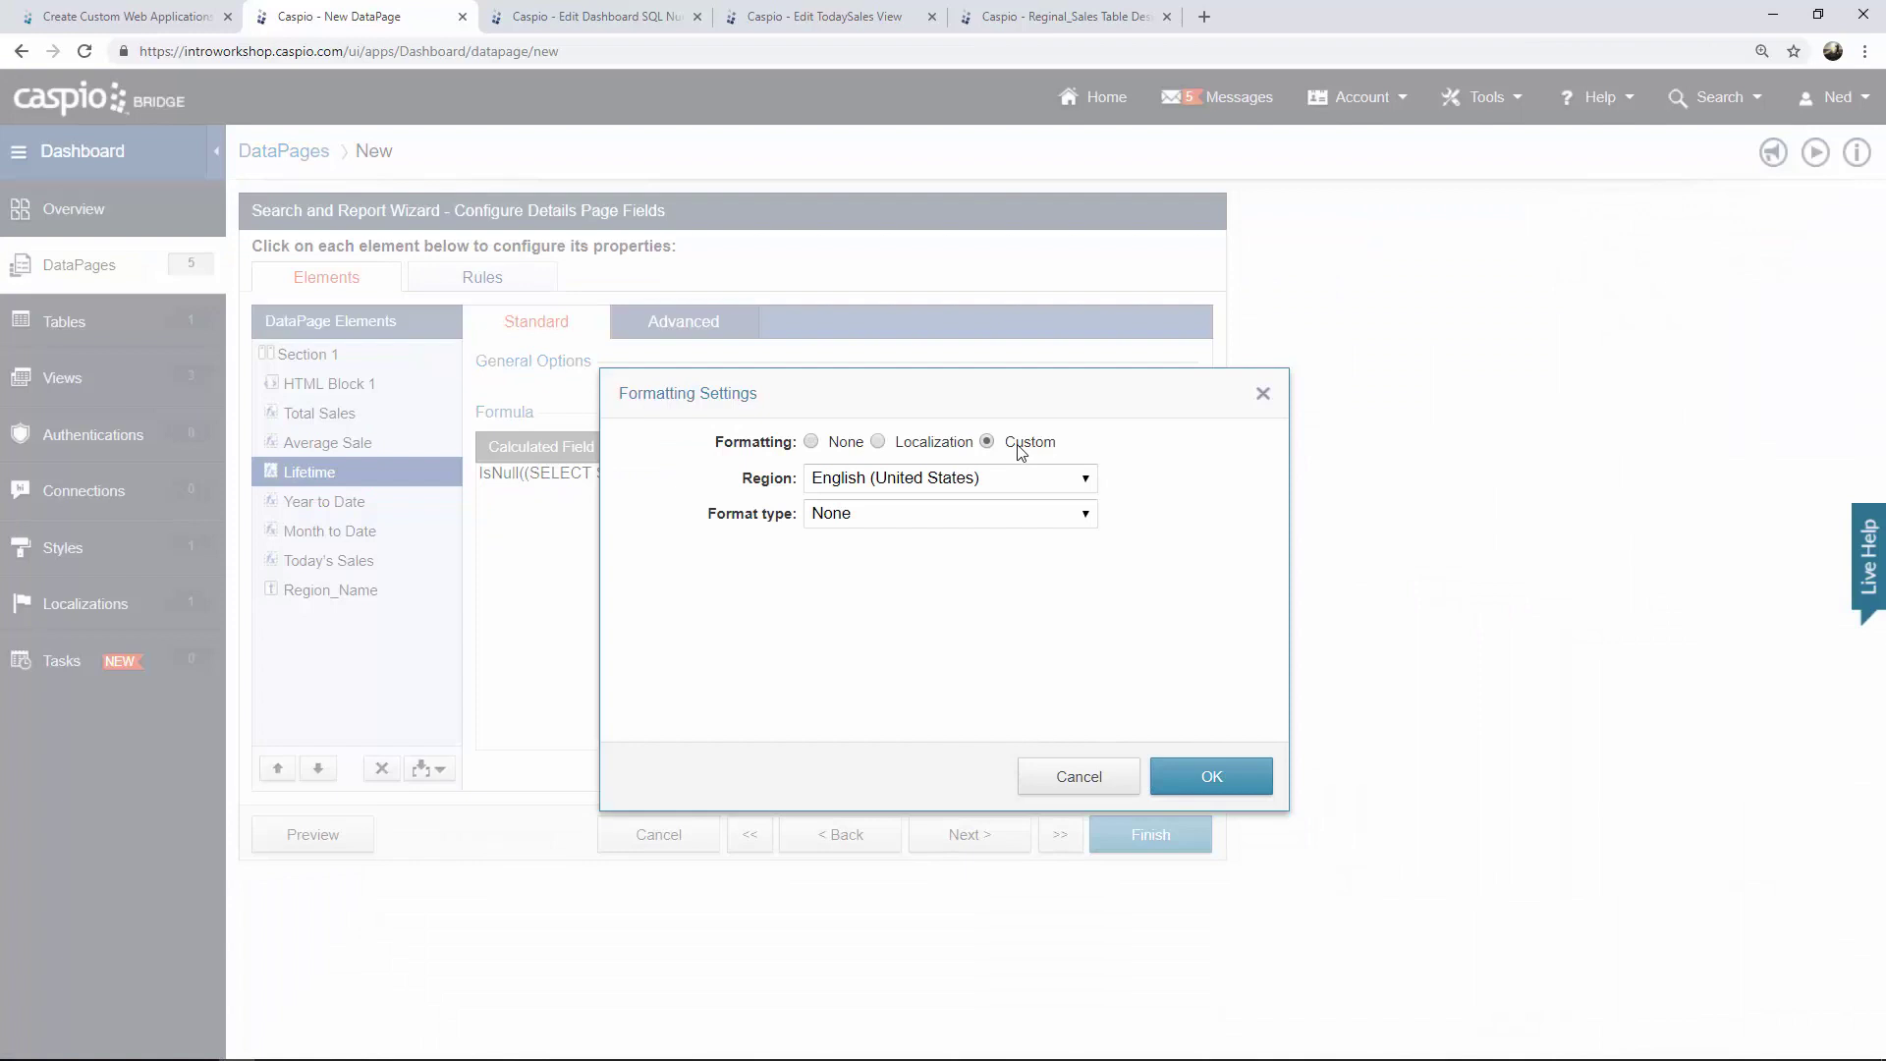
left_click(888, 515)
left_click(865, 581)
left_click(1211, 776)
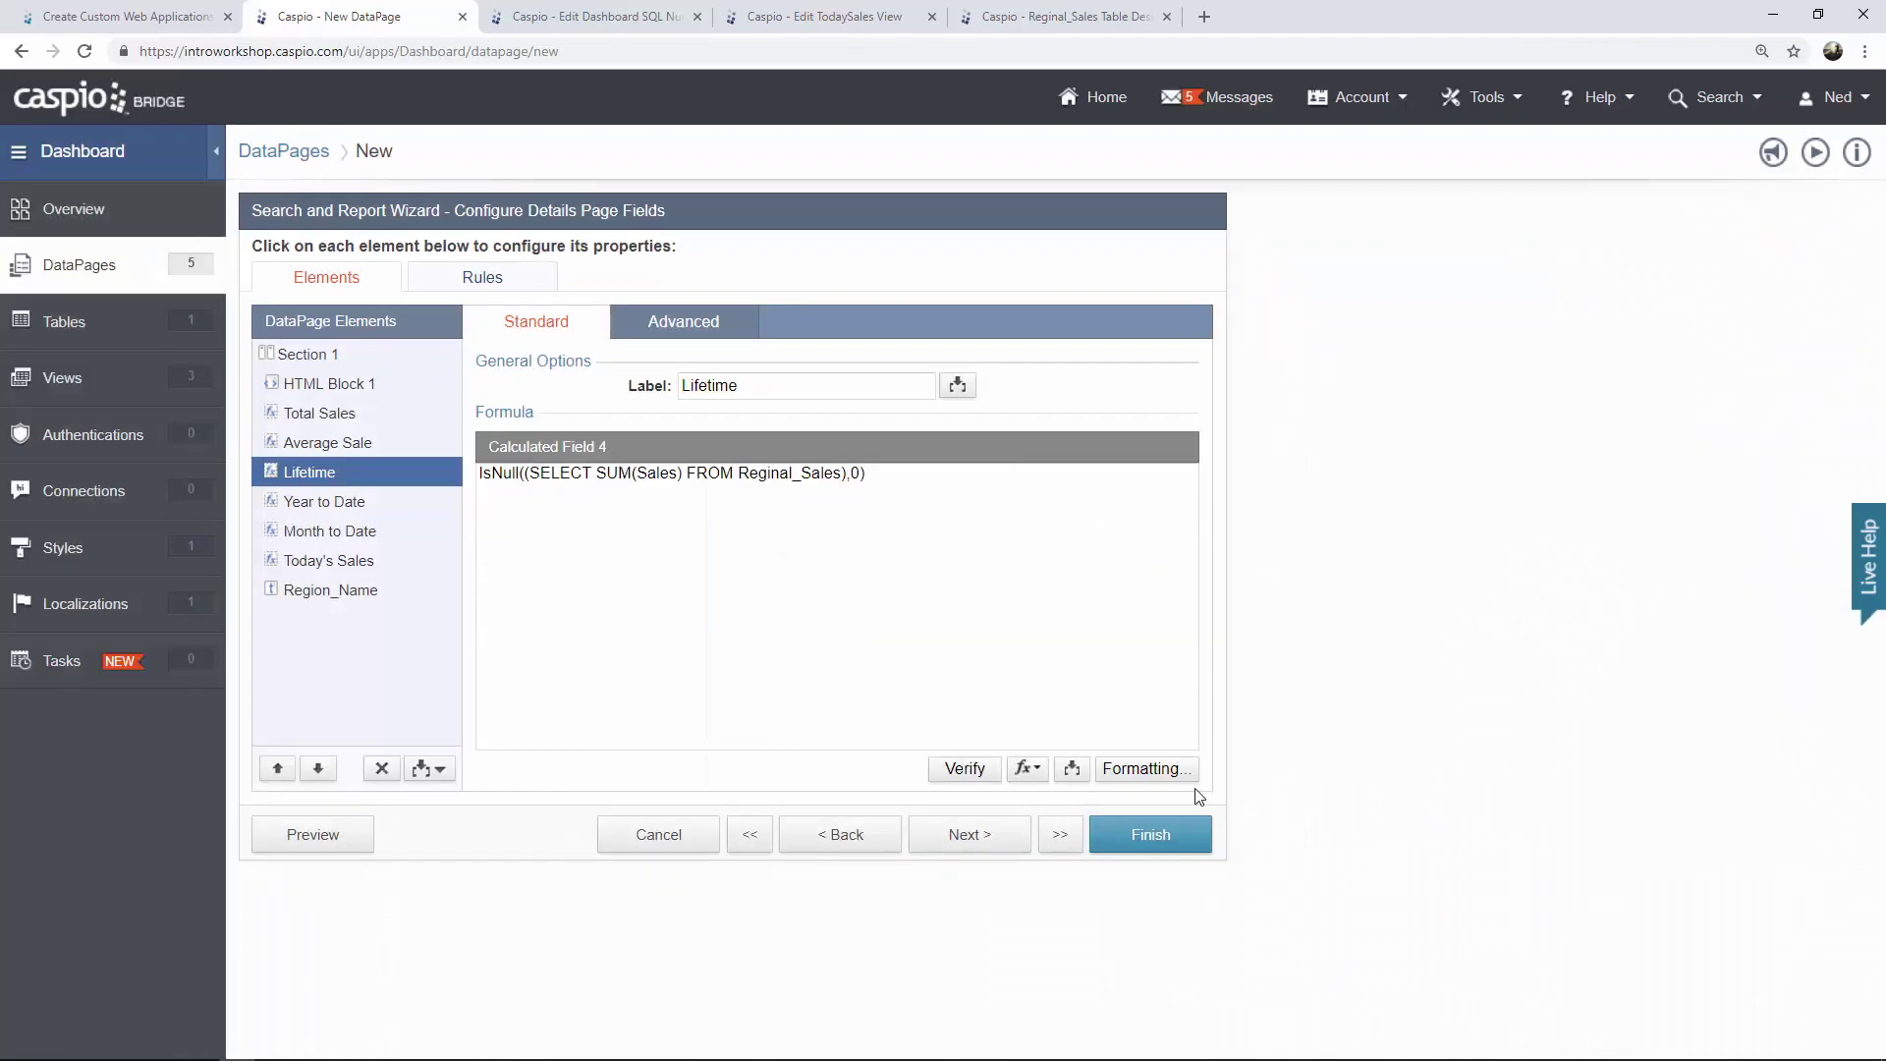
Give the Average Sale calculated field custom Currency formatting for English (United States).
left_click(328, 444)
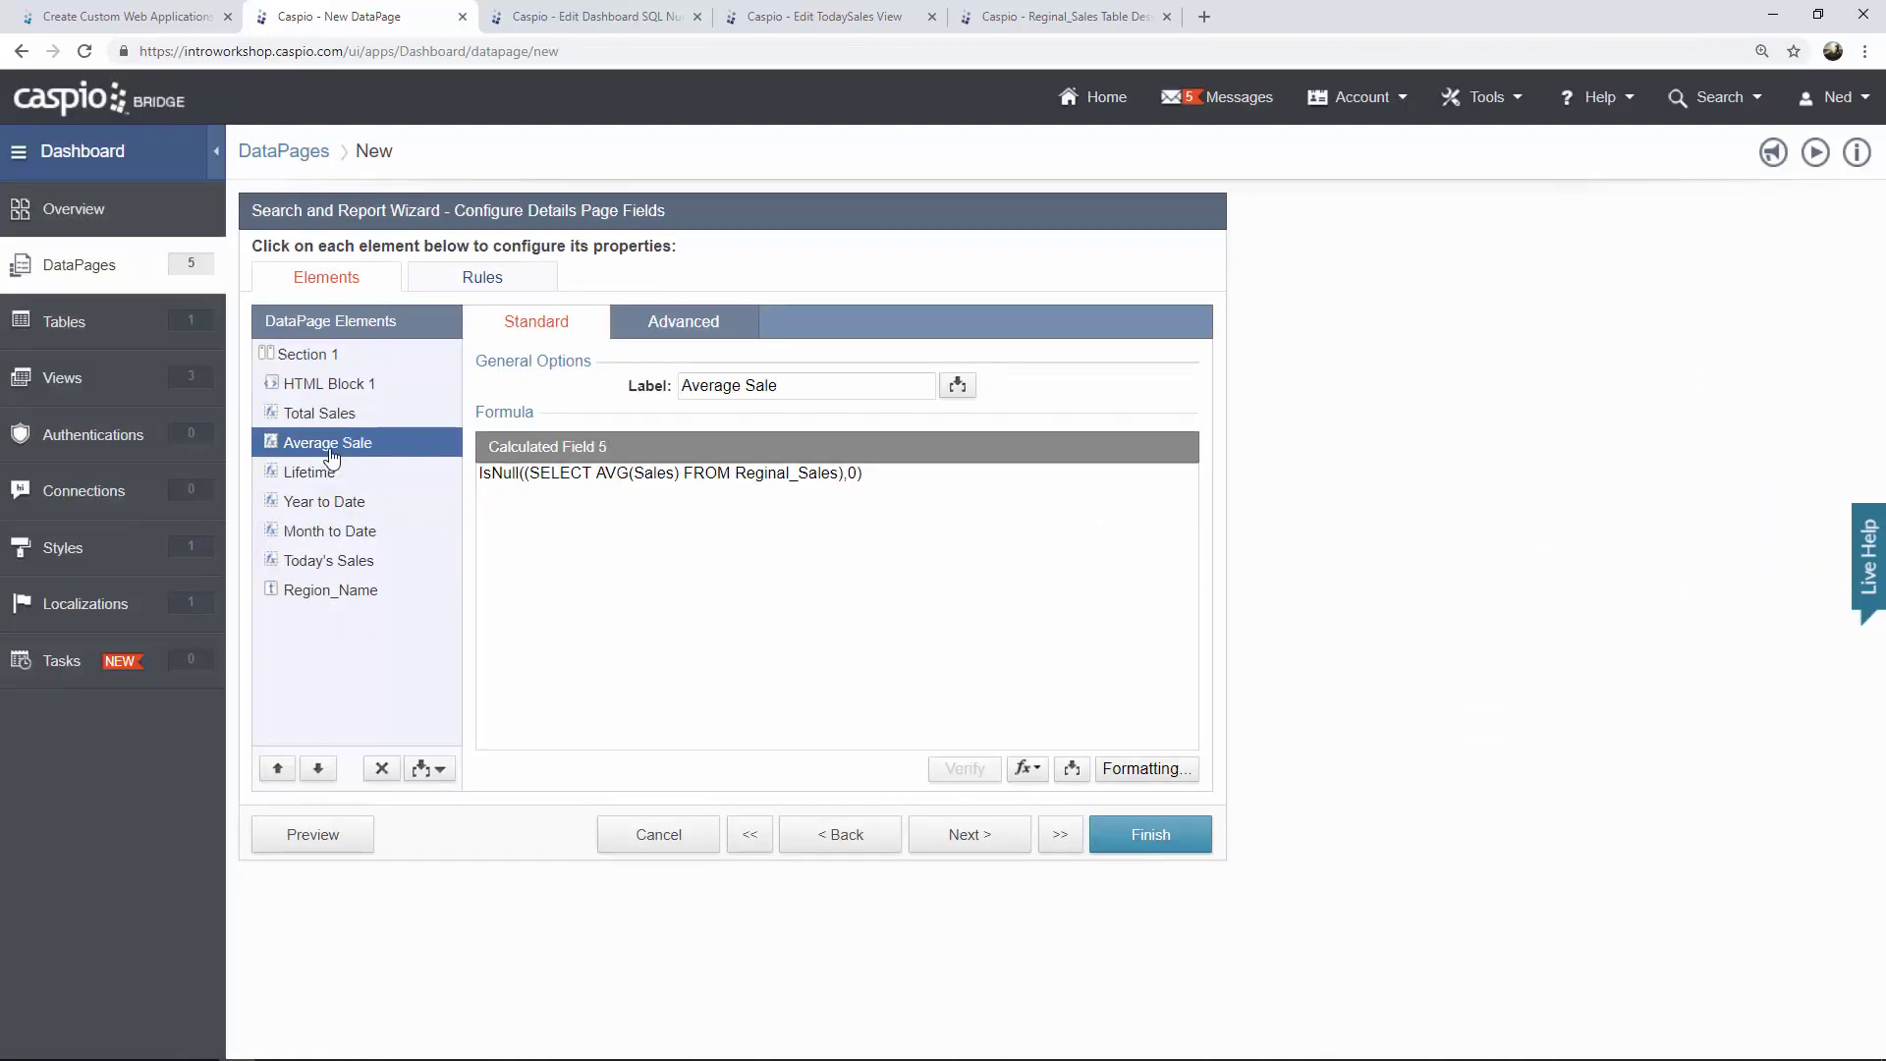
left_click(1145, 768)
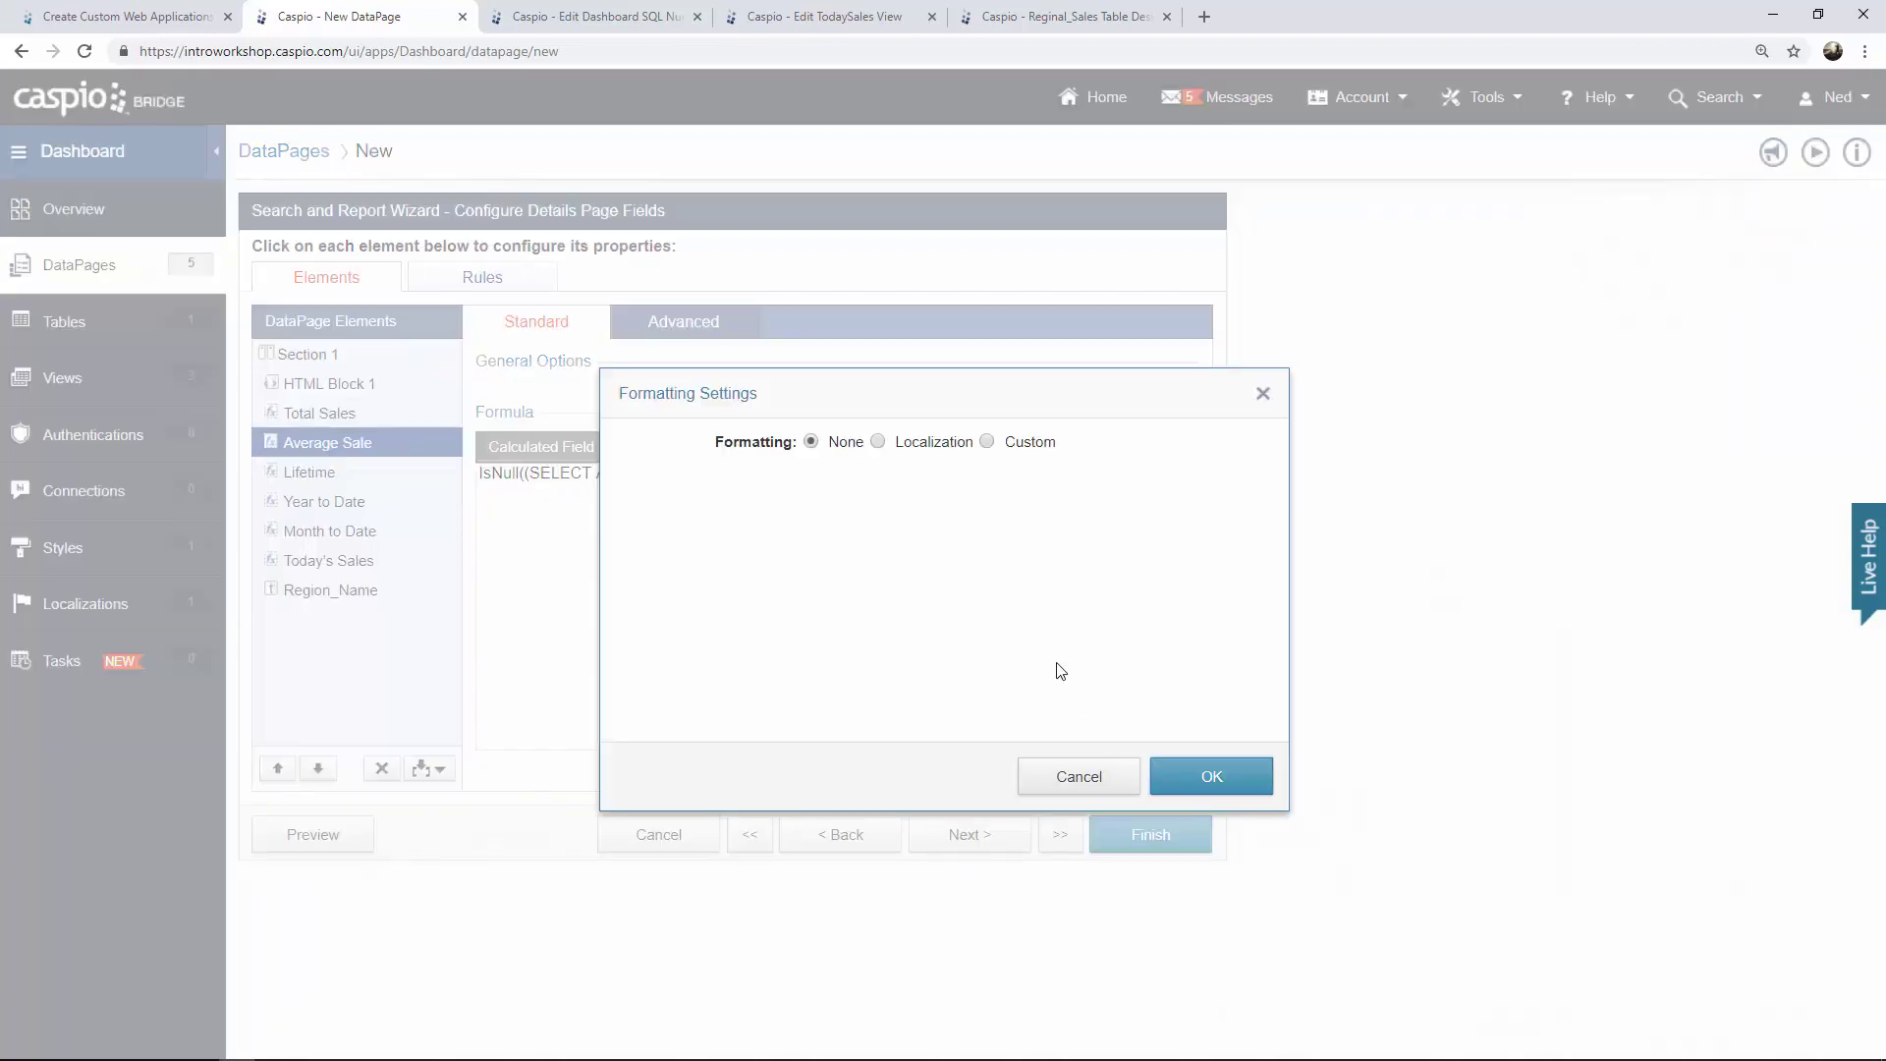
left_click(1027, 444)
left_click(921, 513)
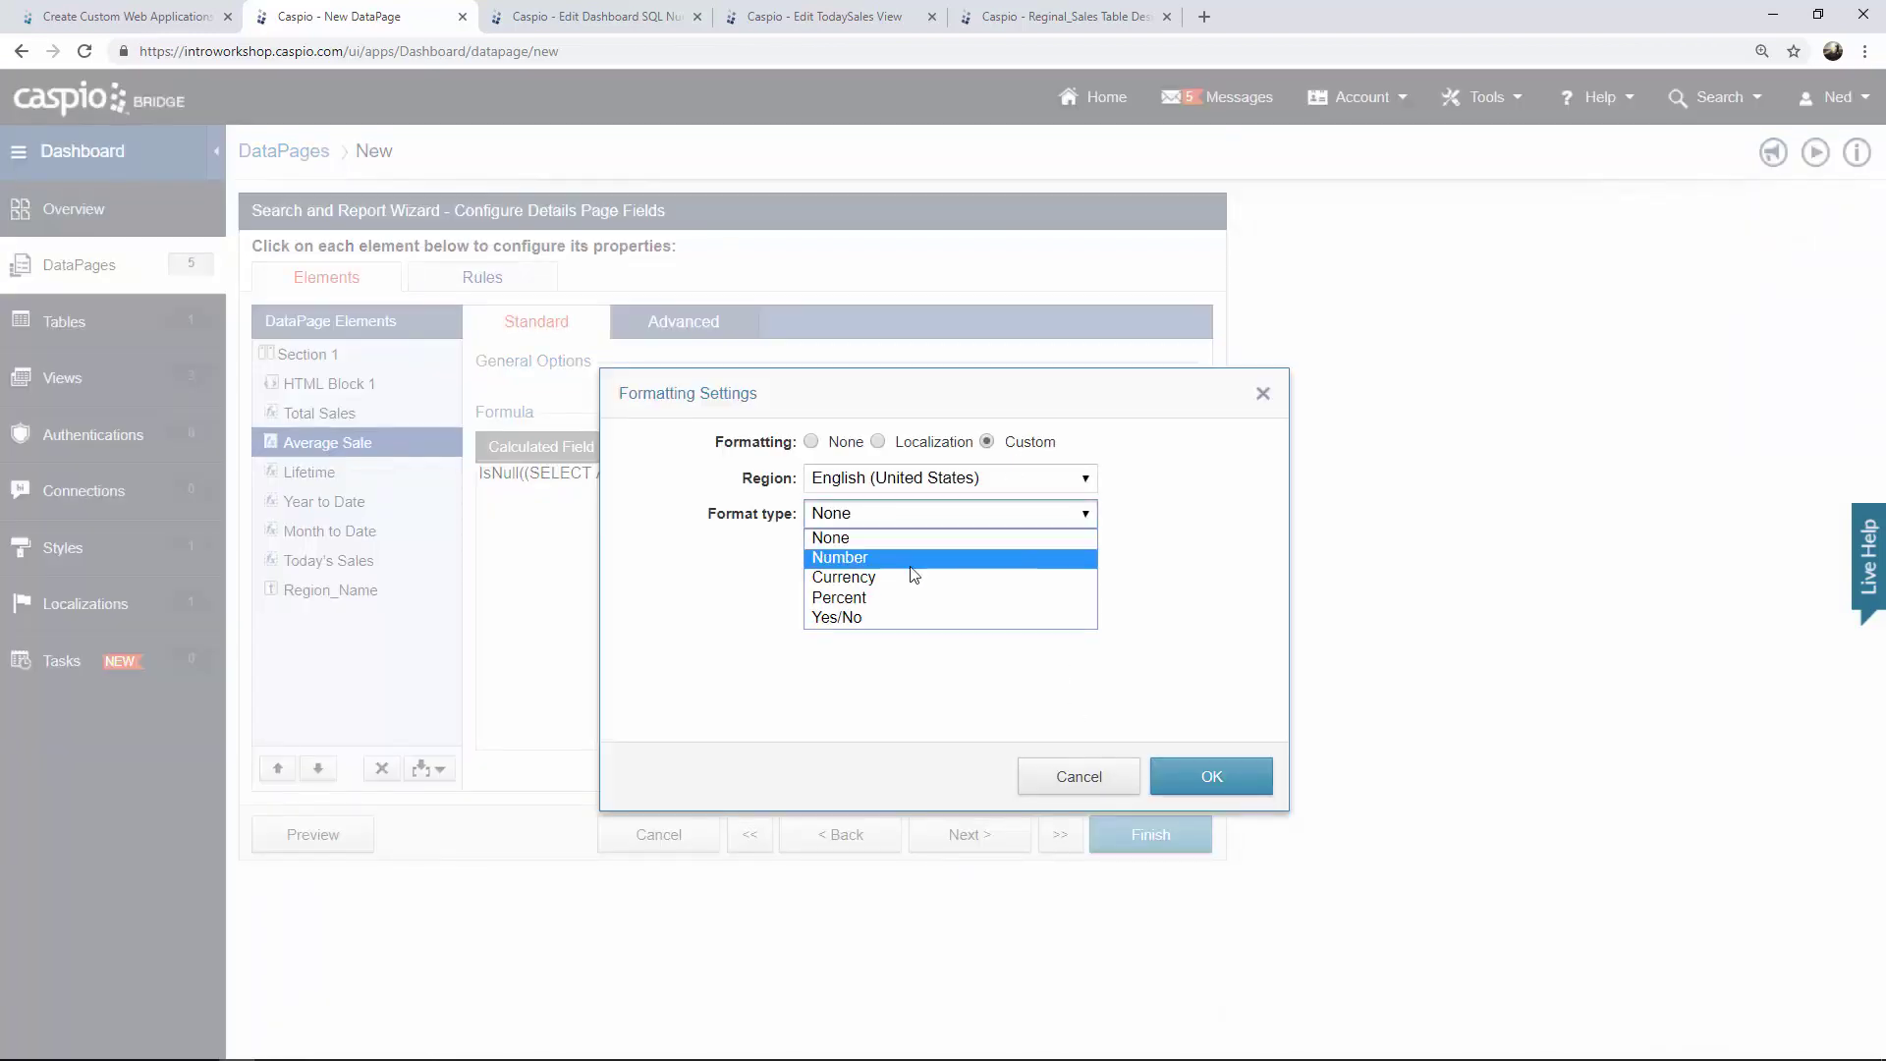
left_click(893, 585)
left_click(1204, 777)
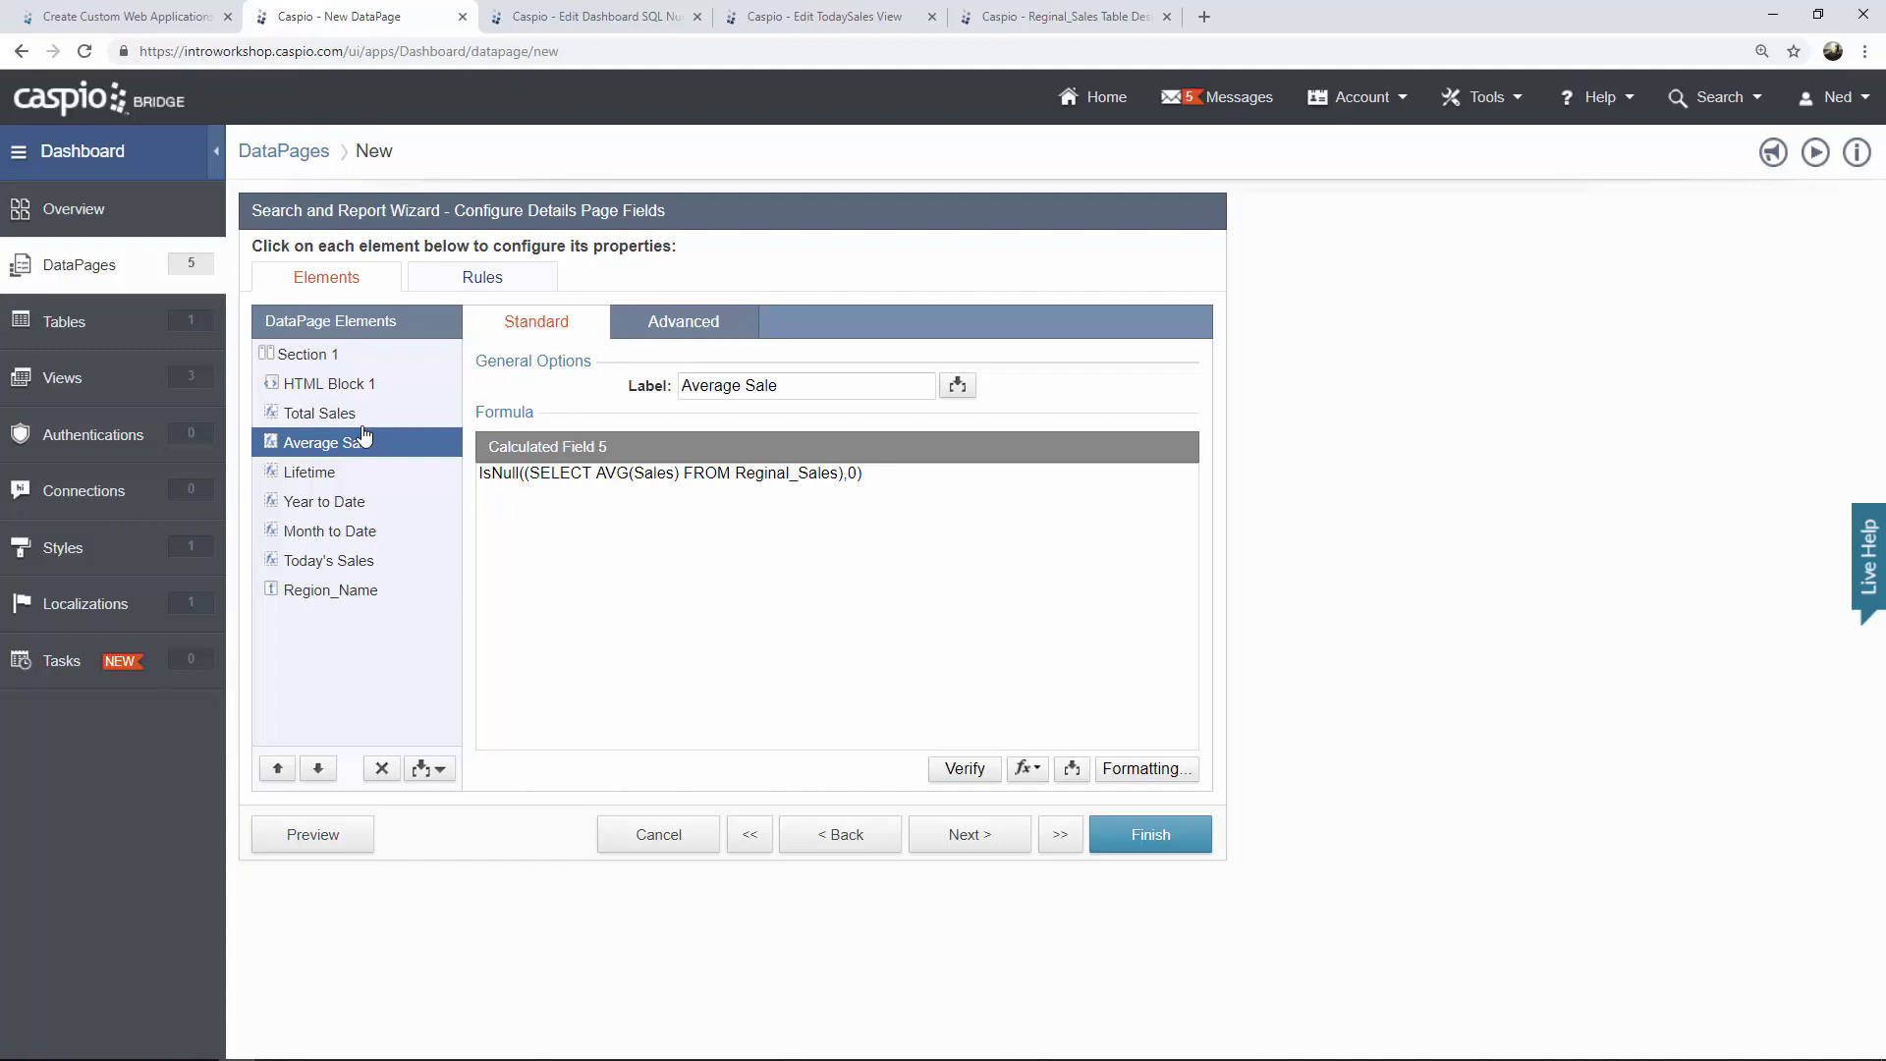
Replace the placeholder 0 in HTML Block 1's Month to Date card with the Month to Date field parameter in Number format.
left_click(354, 391)
left_click(644, 542)
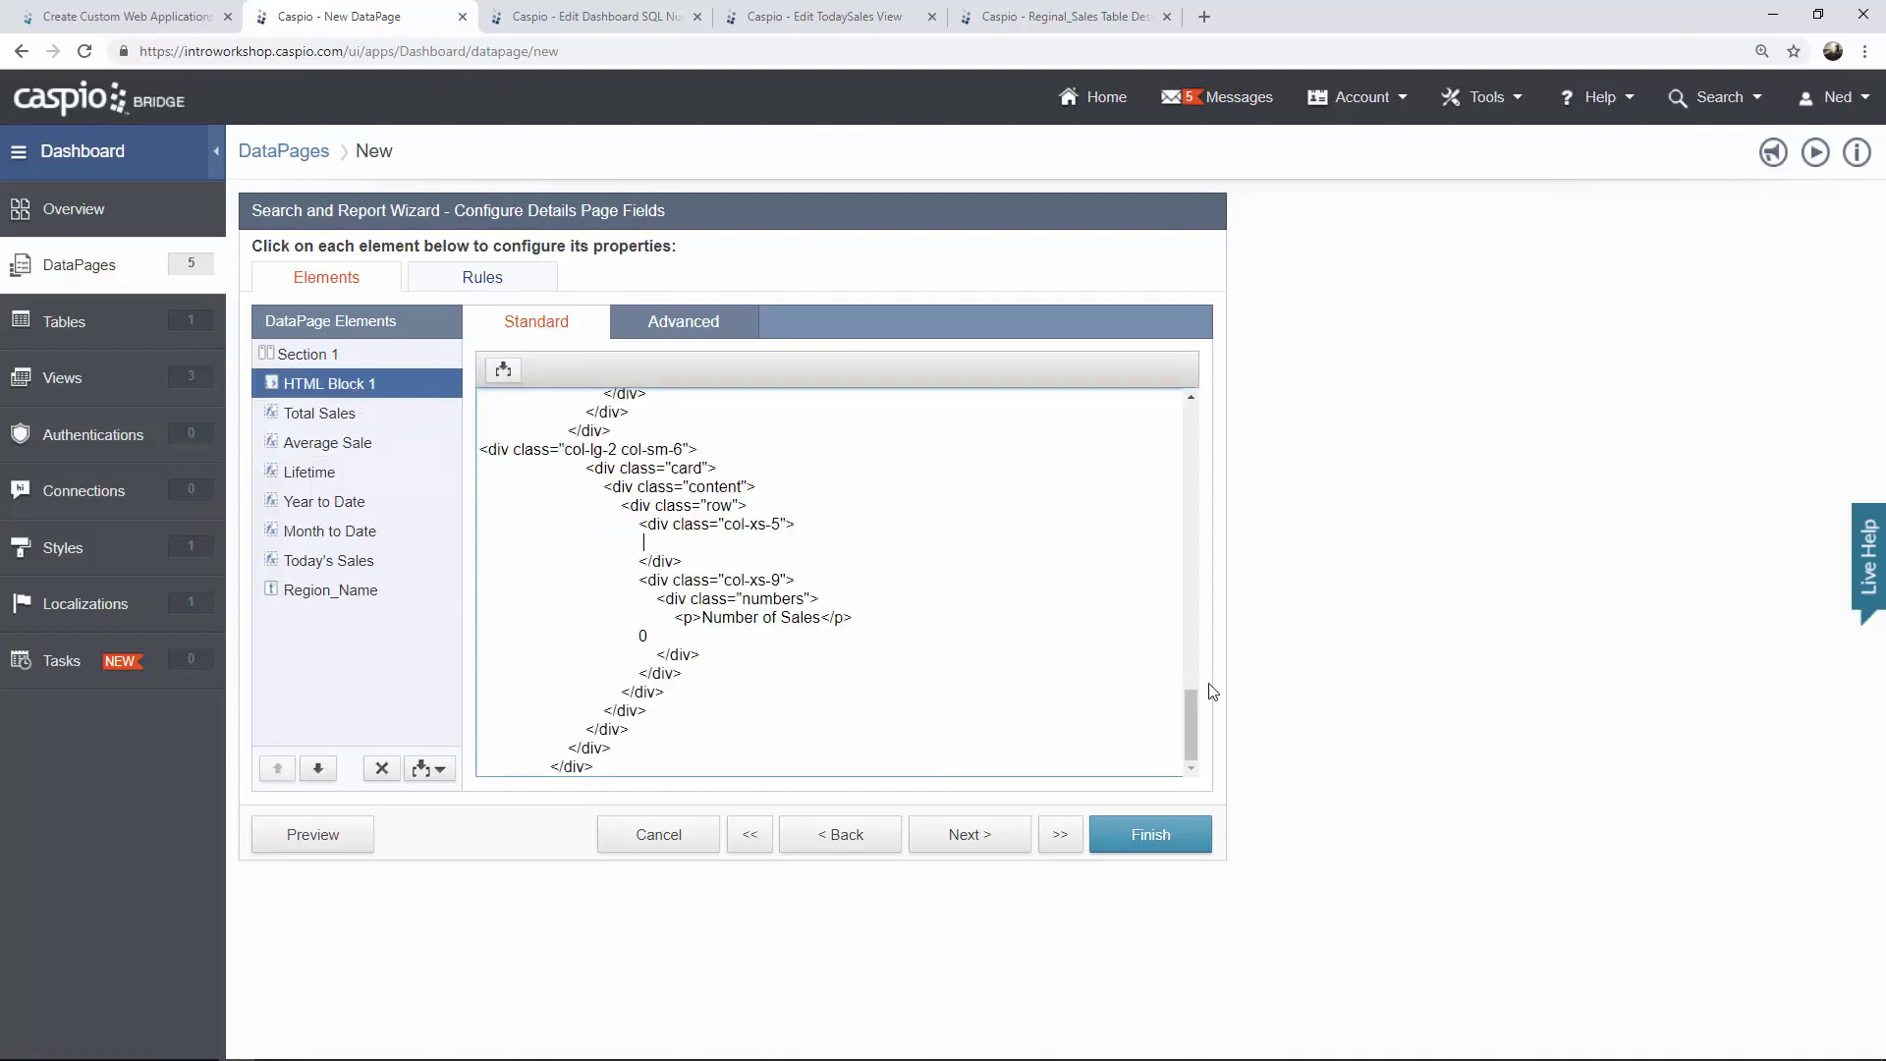
left_click_drag(1191, 729, 1194, 519)
left_click_drag(649, 539, 595, 536)
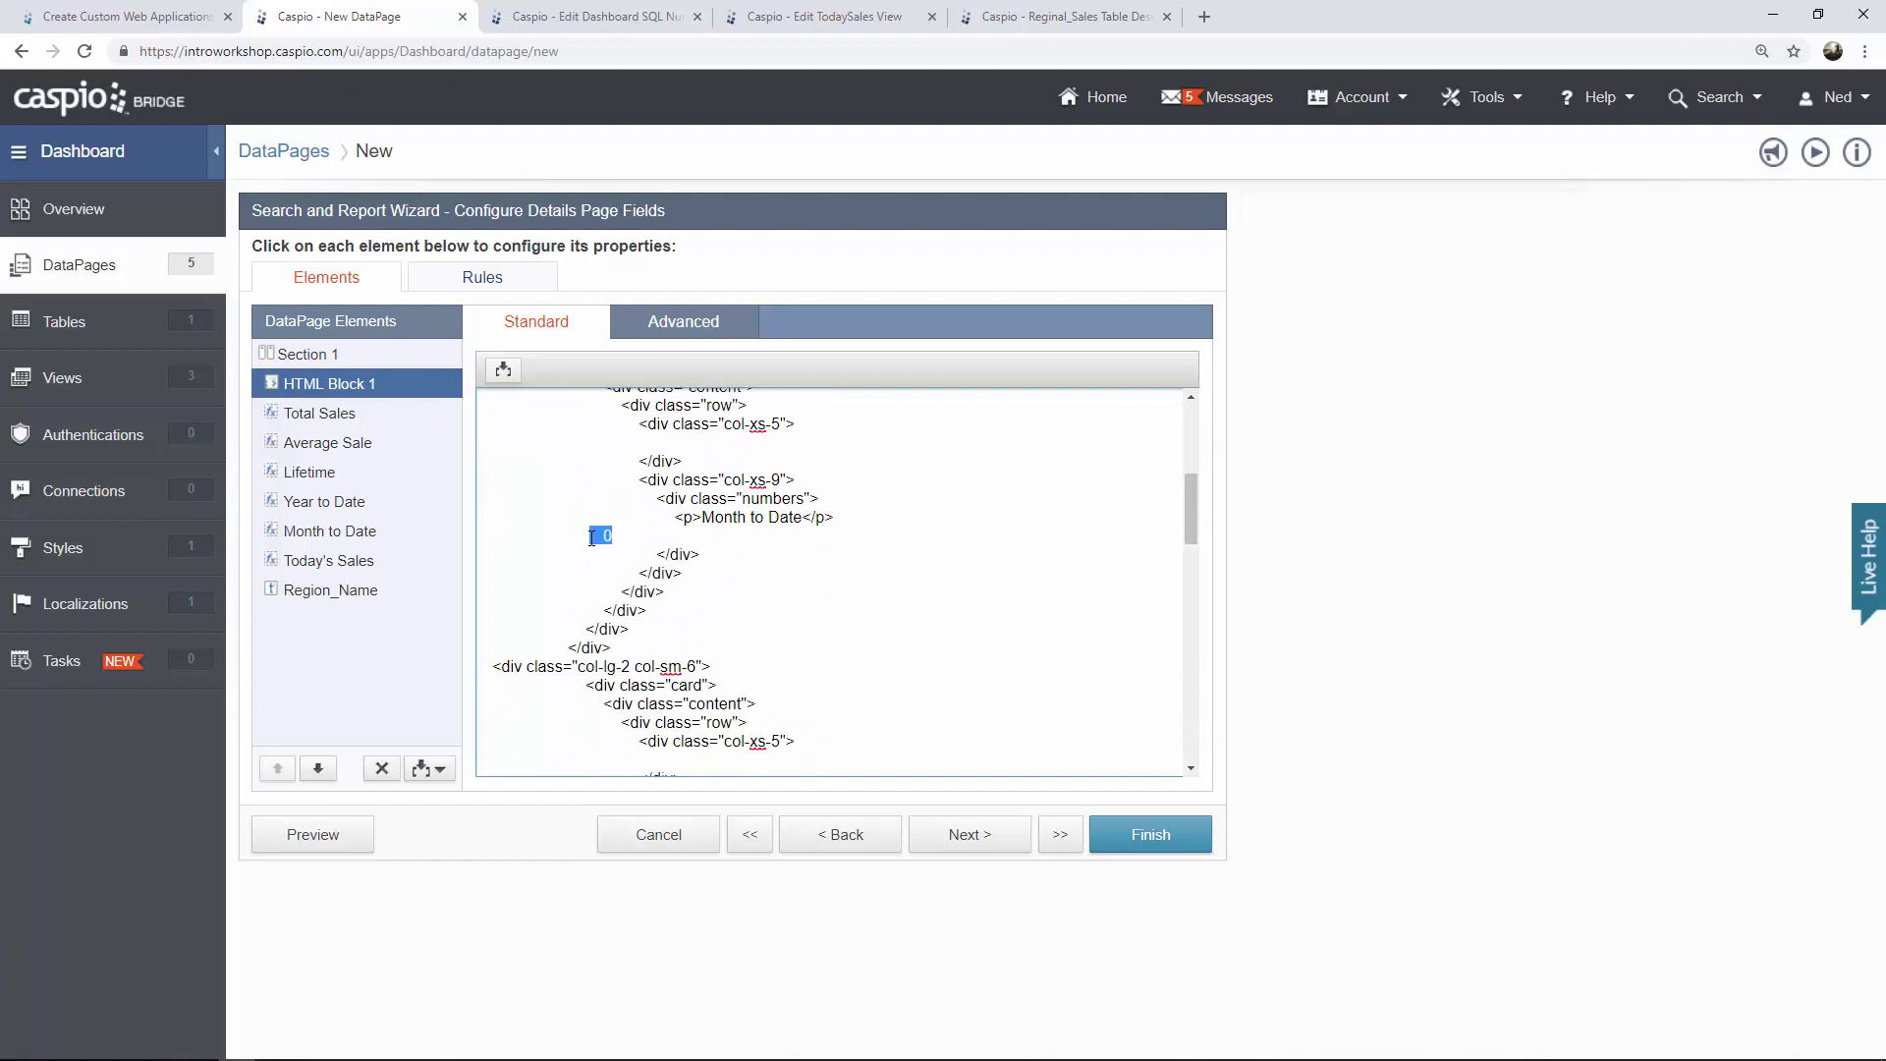
key("BackSpace")
left_click(505, 371)
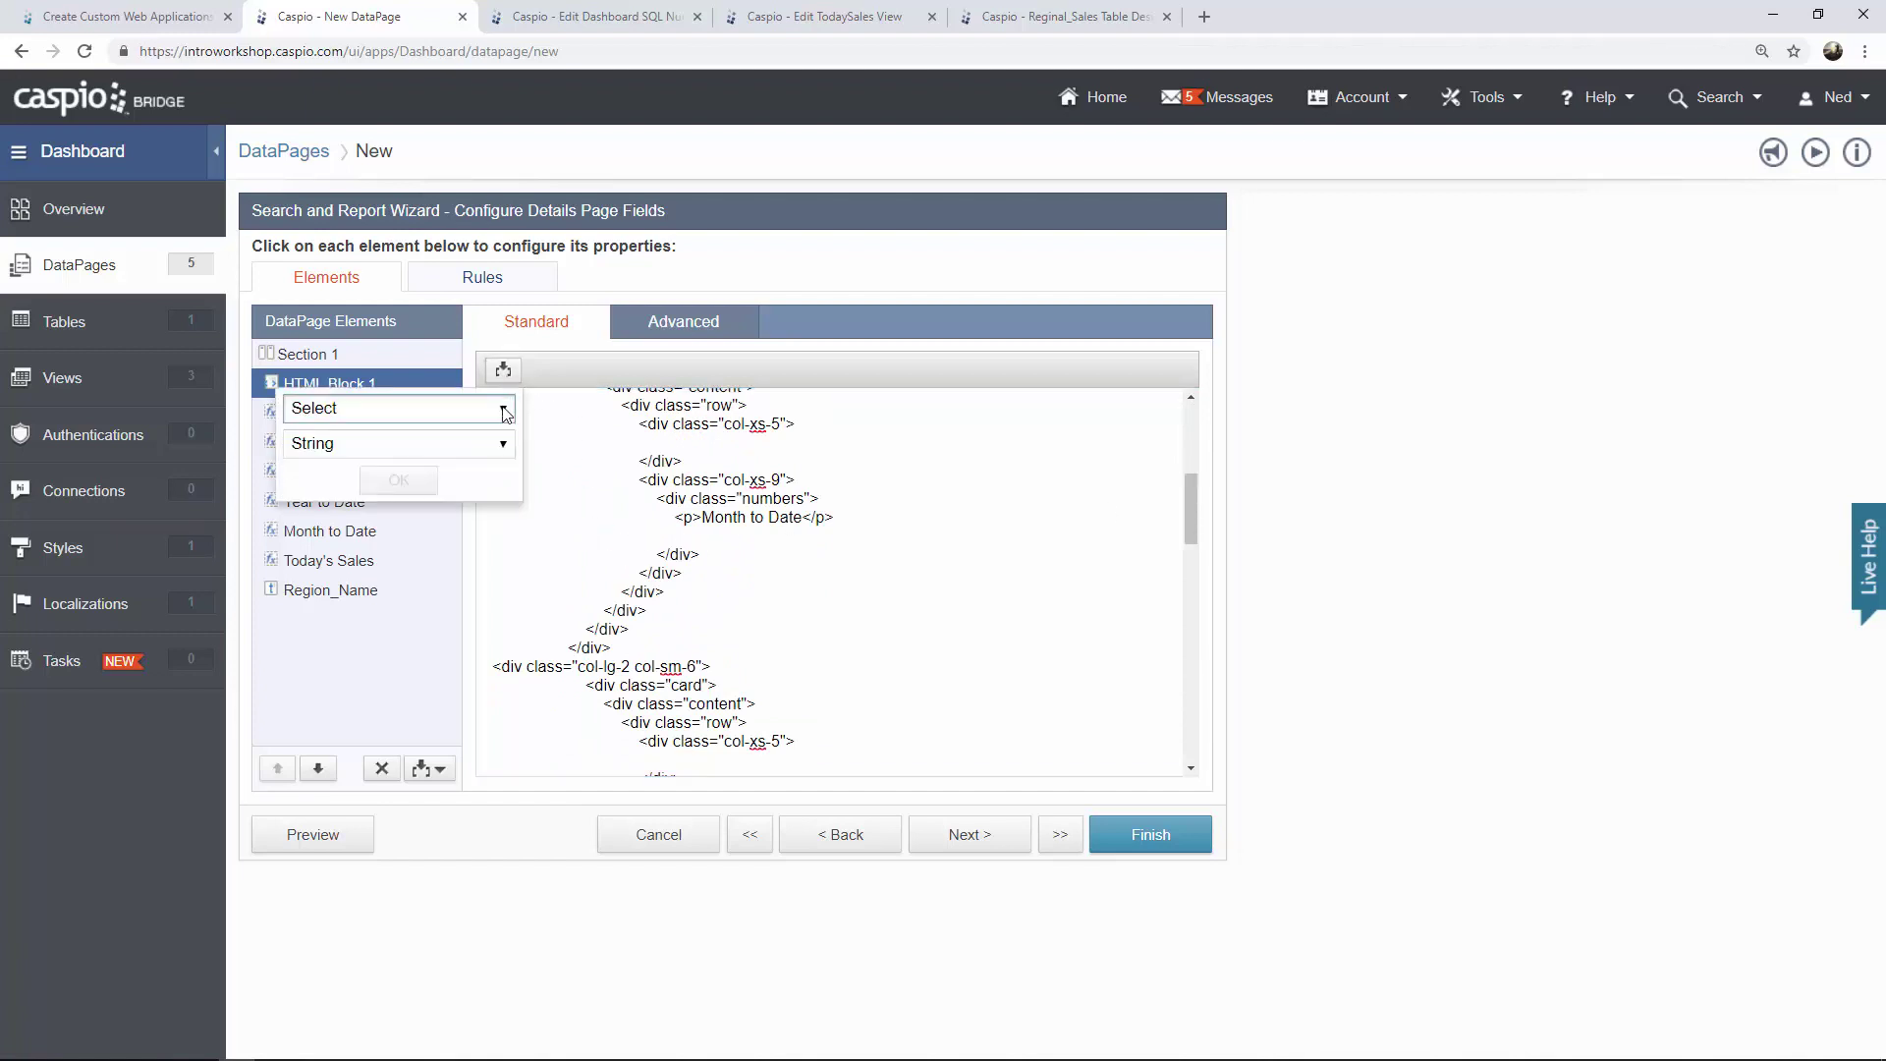
left_click(502, 408)
left_click(406, 692)
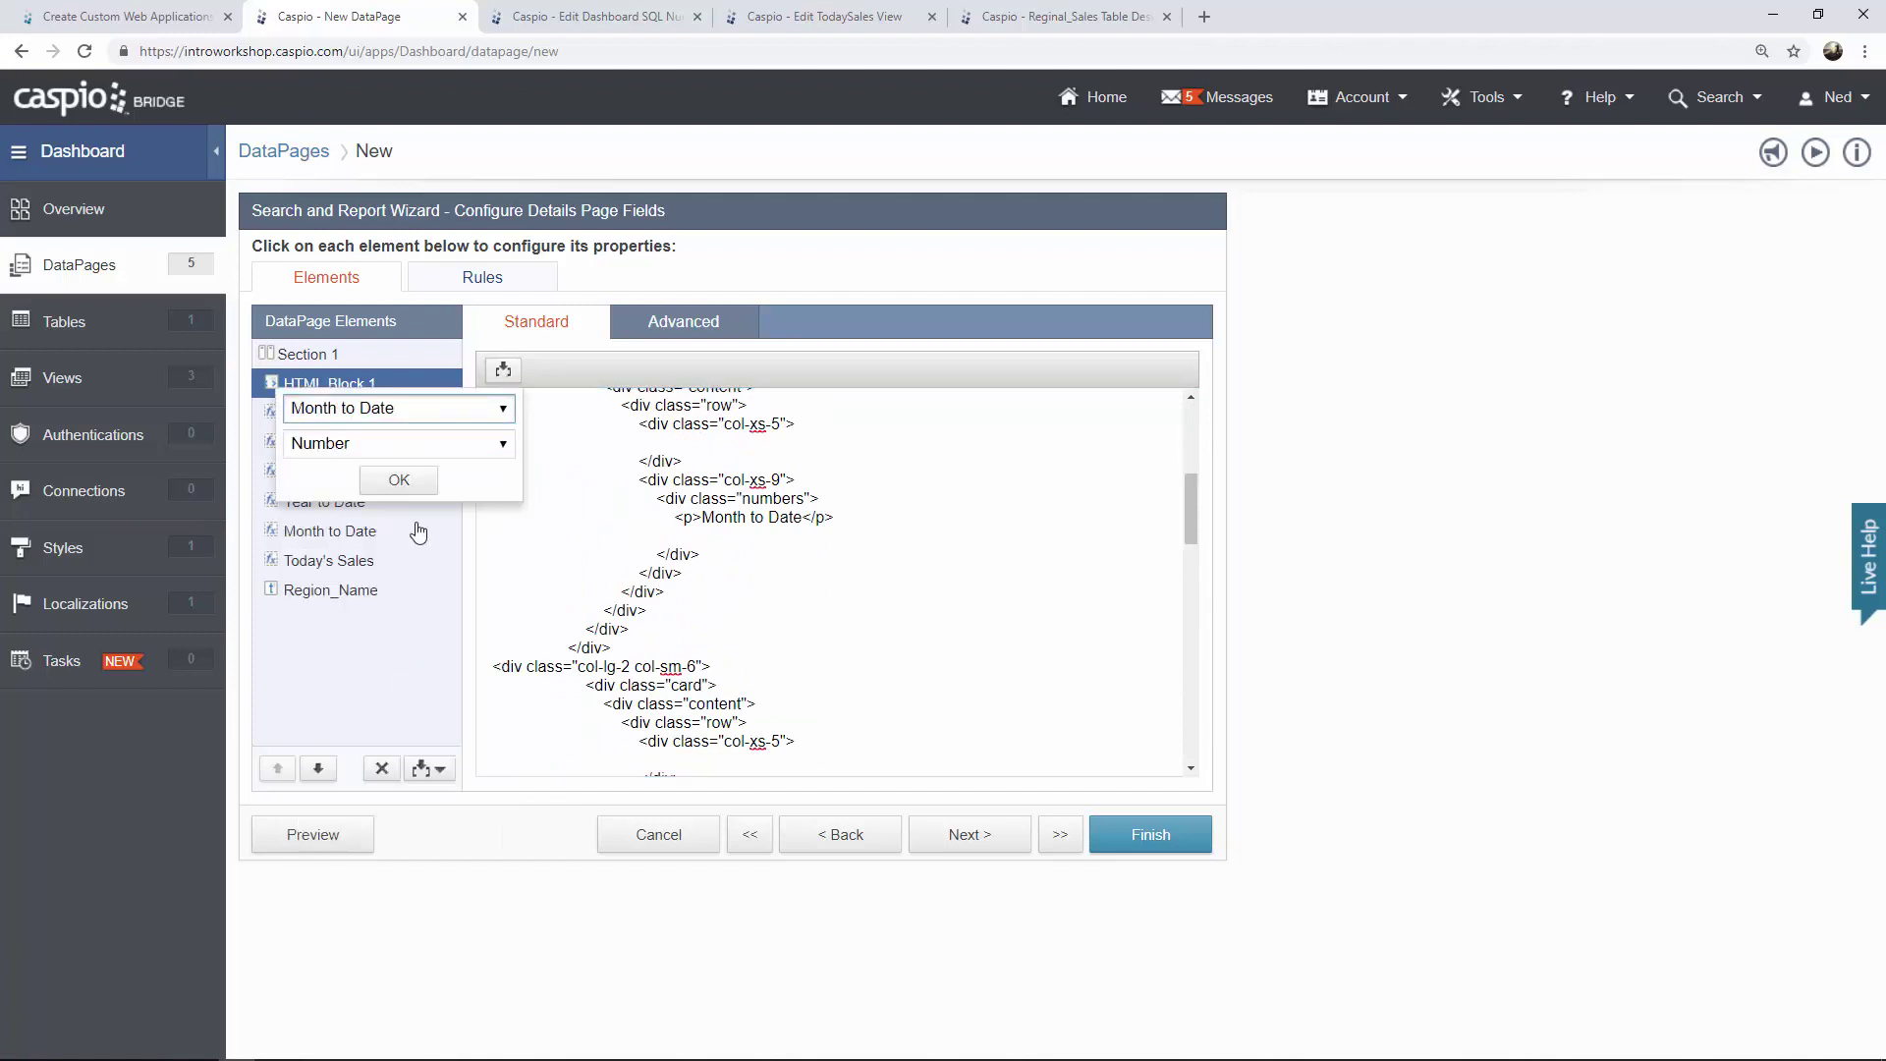
left_click(395, 481)
left_click(764, 626)
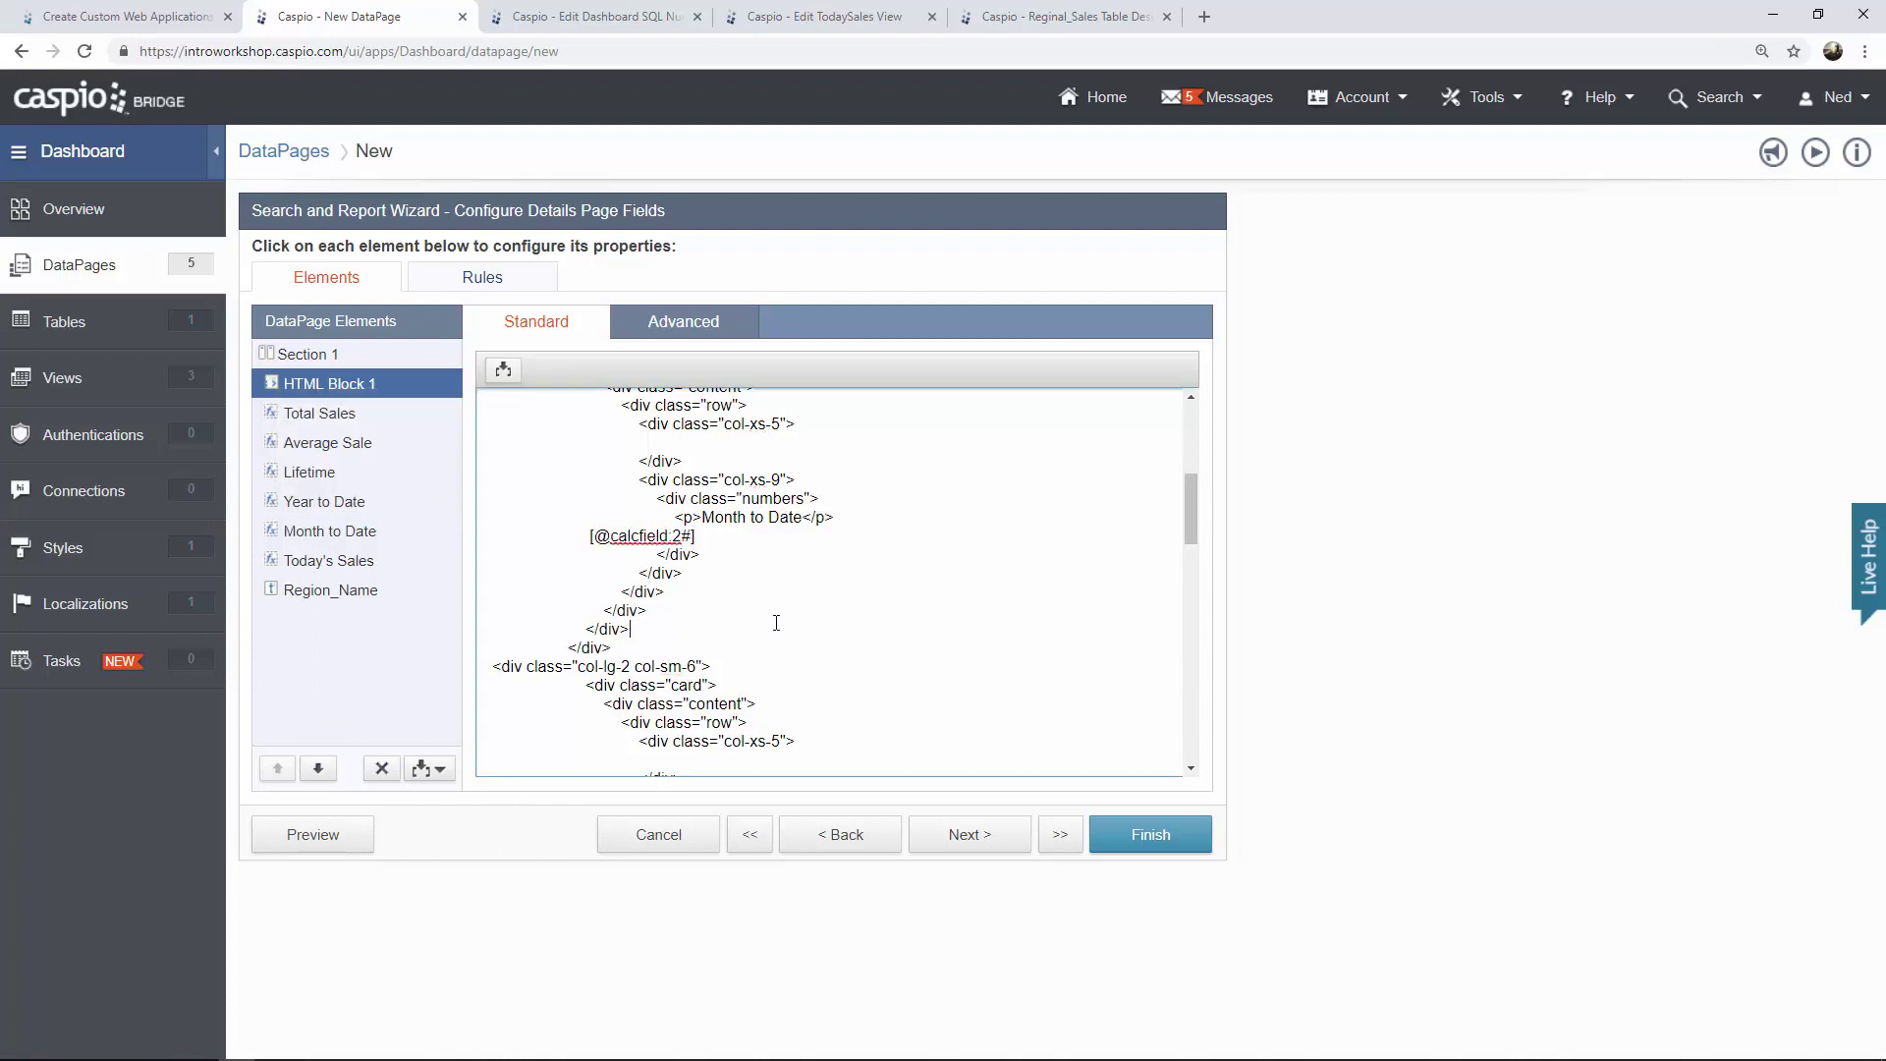
Replace the placeholder 0 in the Year to Date card with the Year to Date calculated field parameter.
scroll(772, 621, "down", 2)
double_click(627, 658)
key("BackSpace")
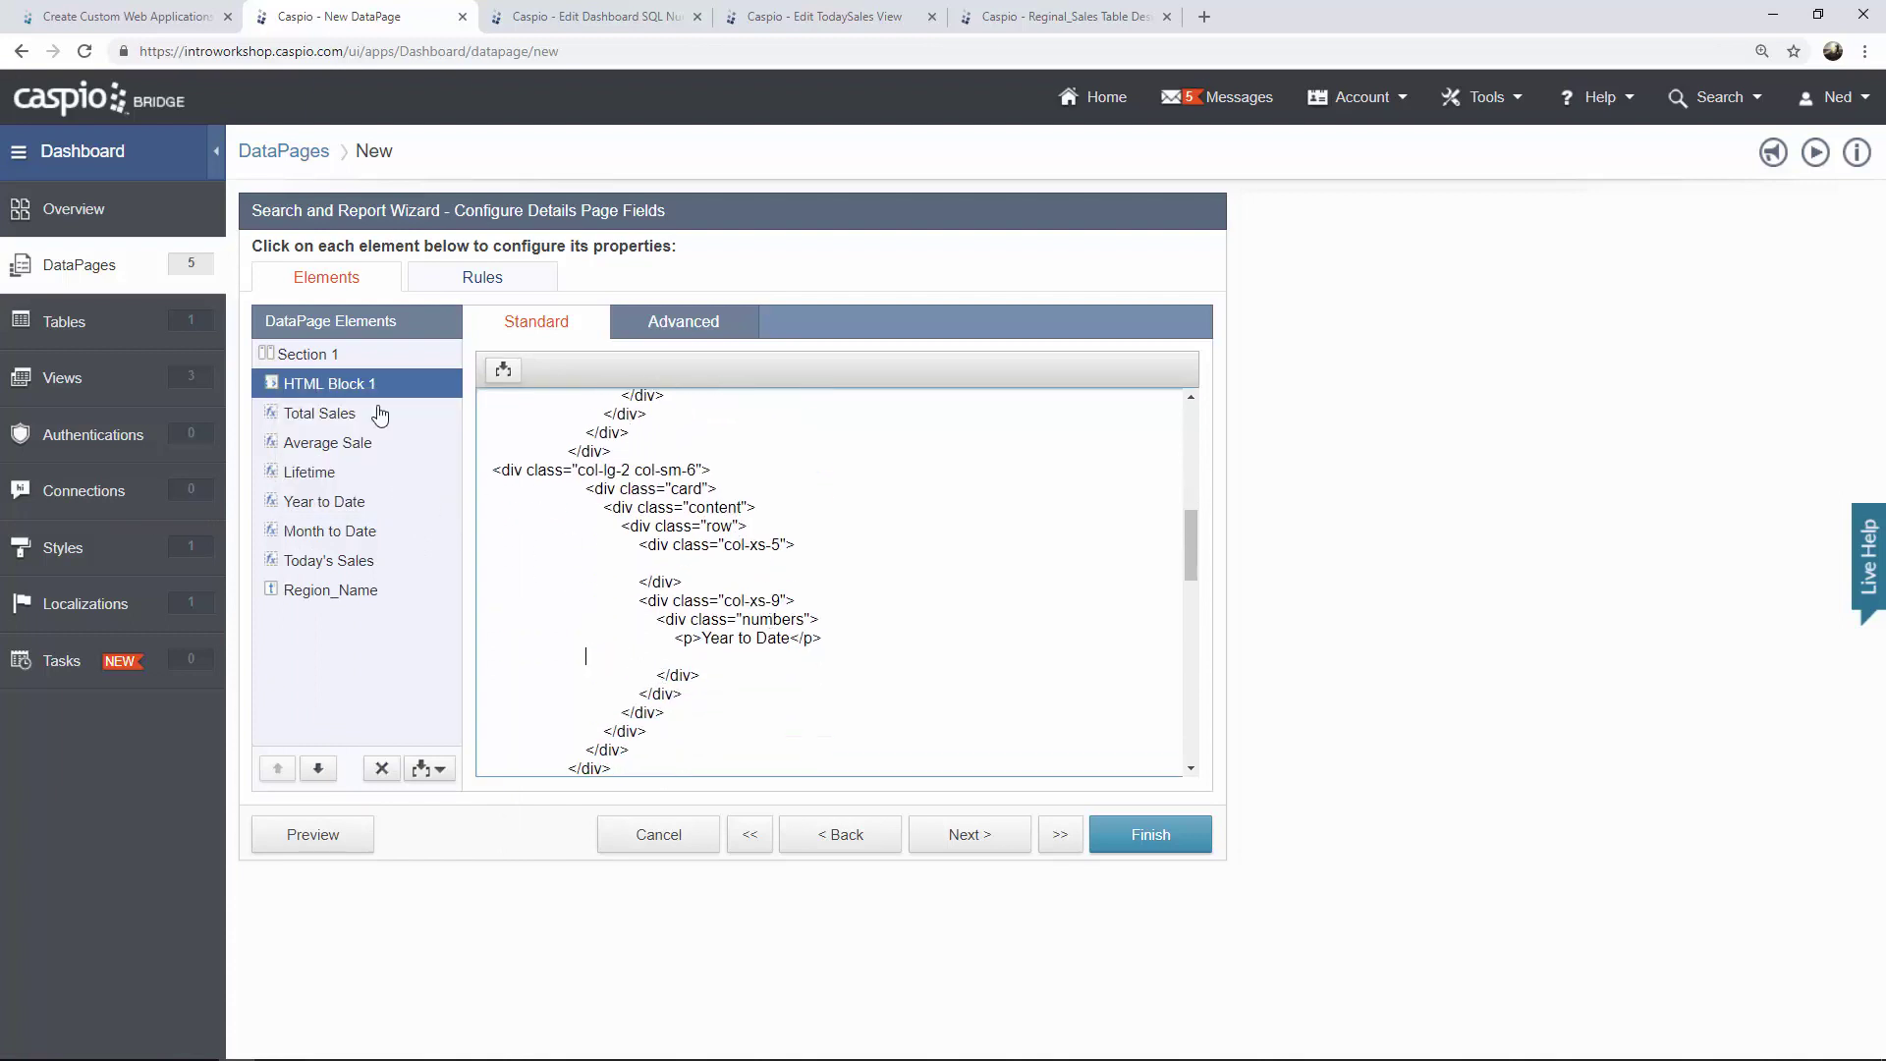
left_click(503, 374)
left_click(400, 408)
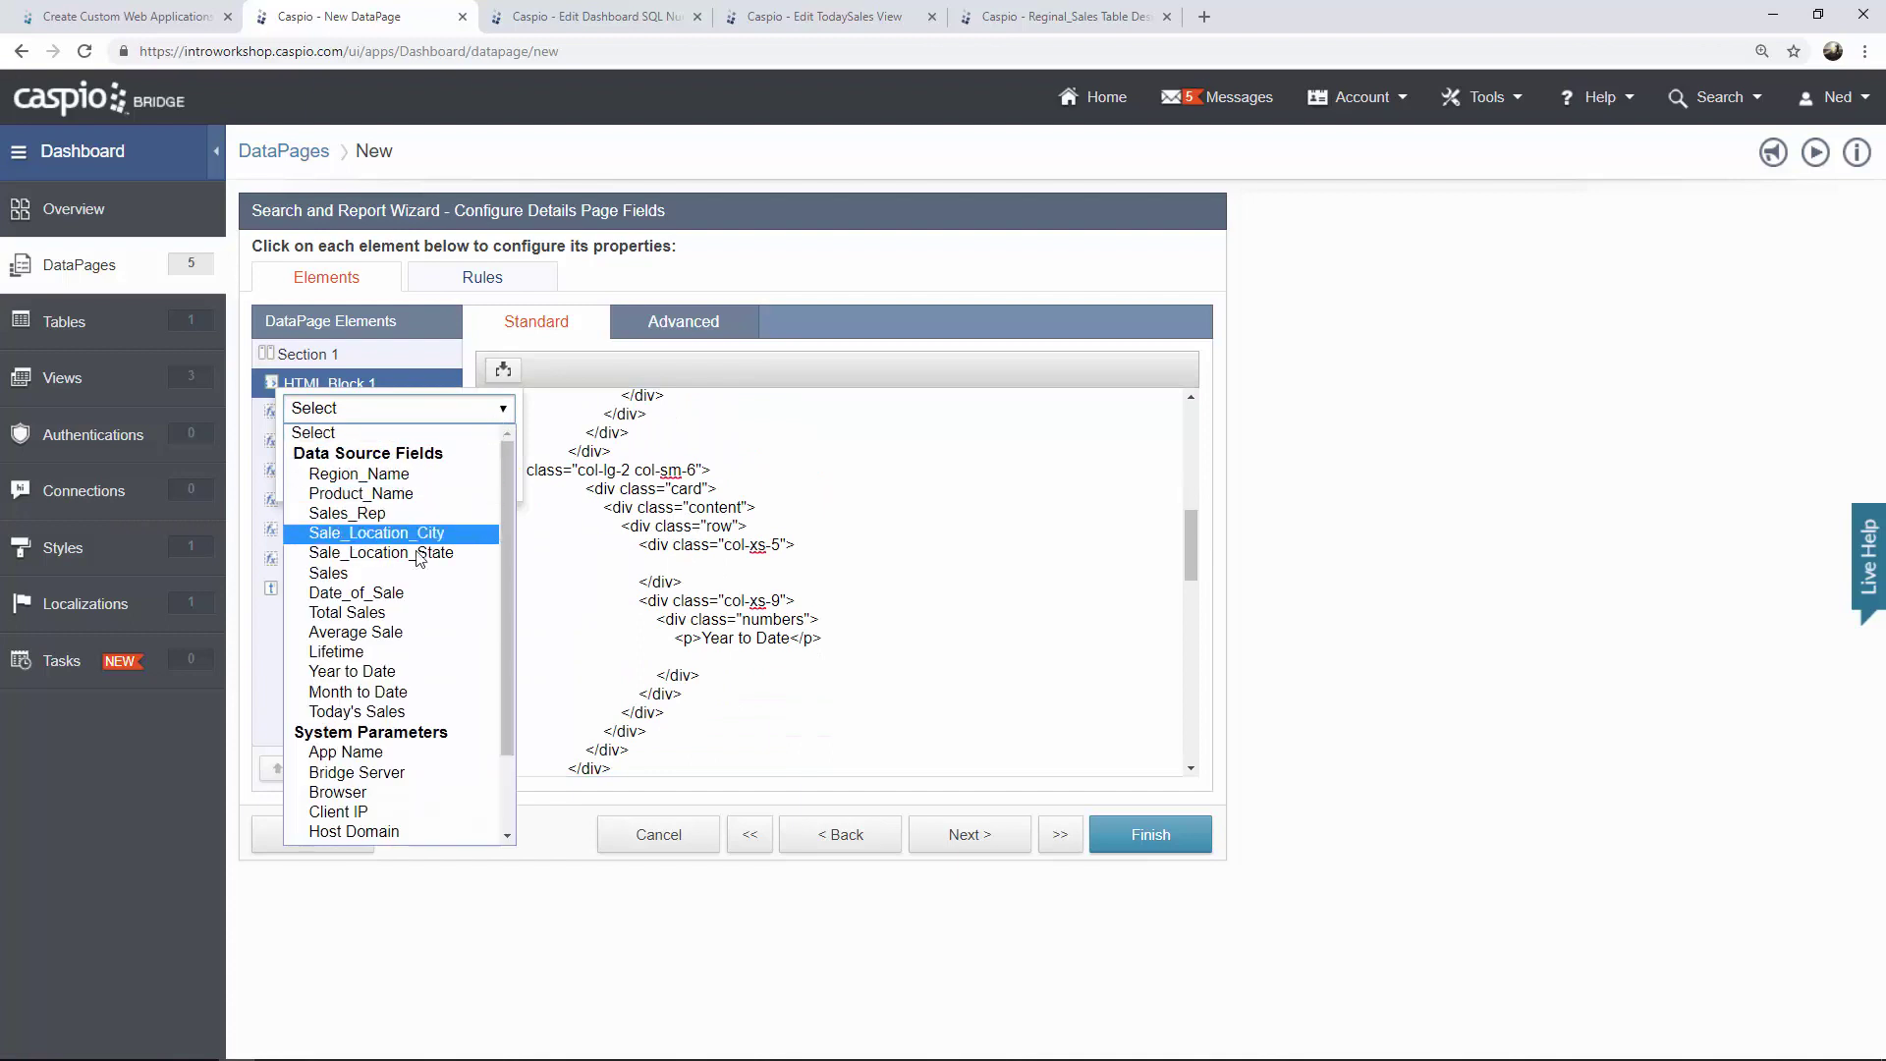
left_click(392, 666)
left_click(400, 479)
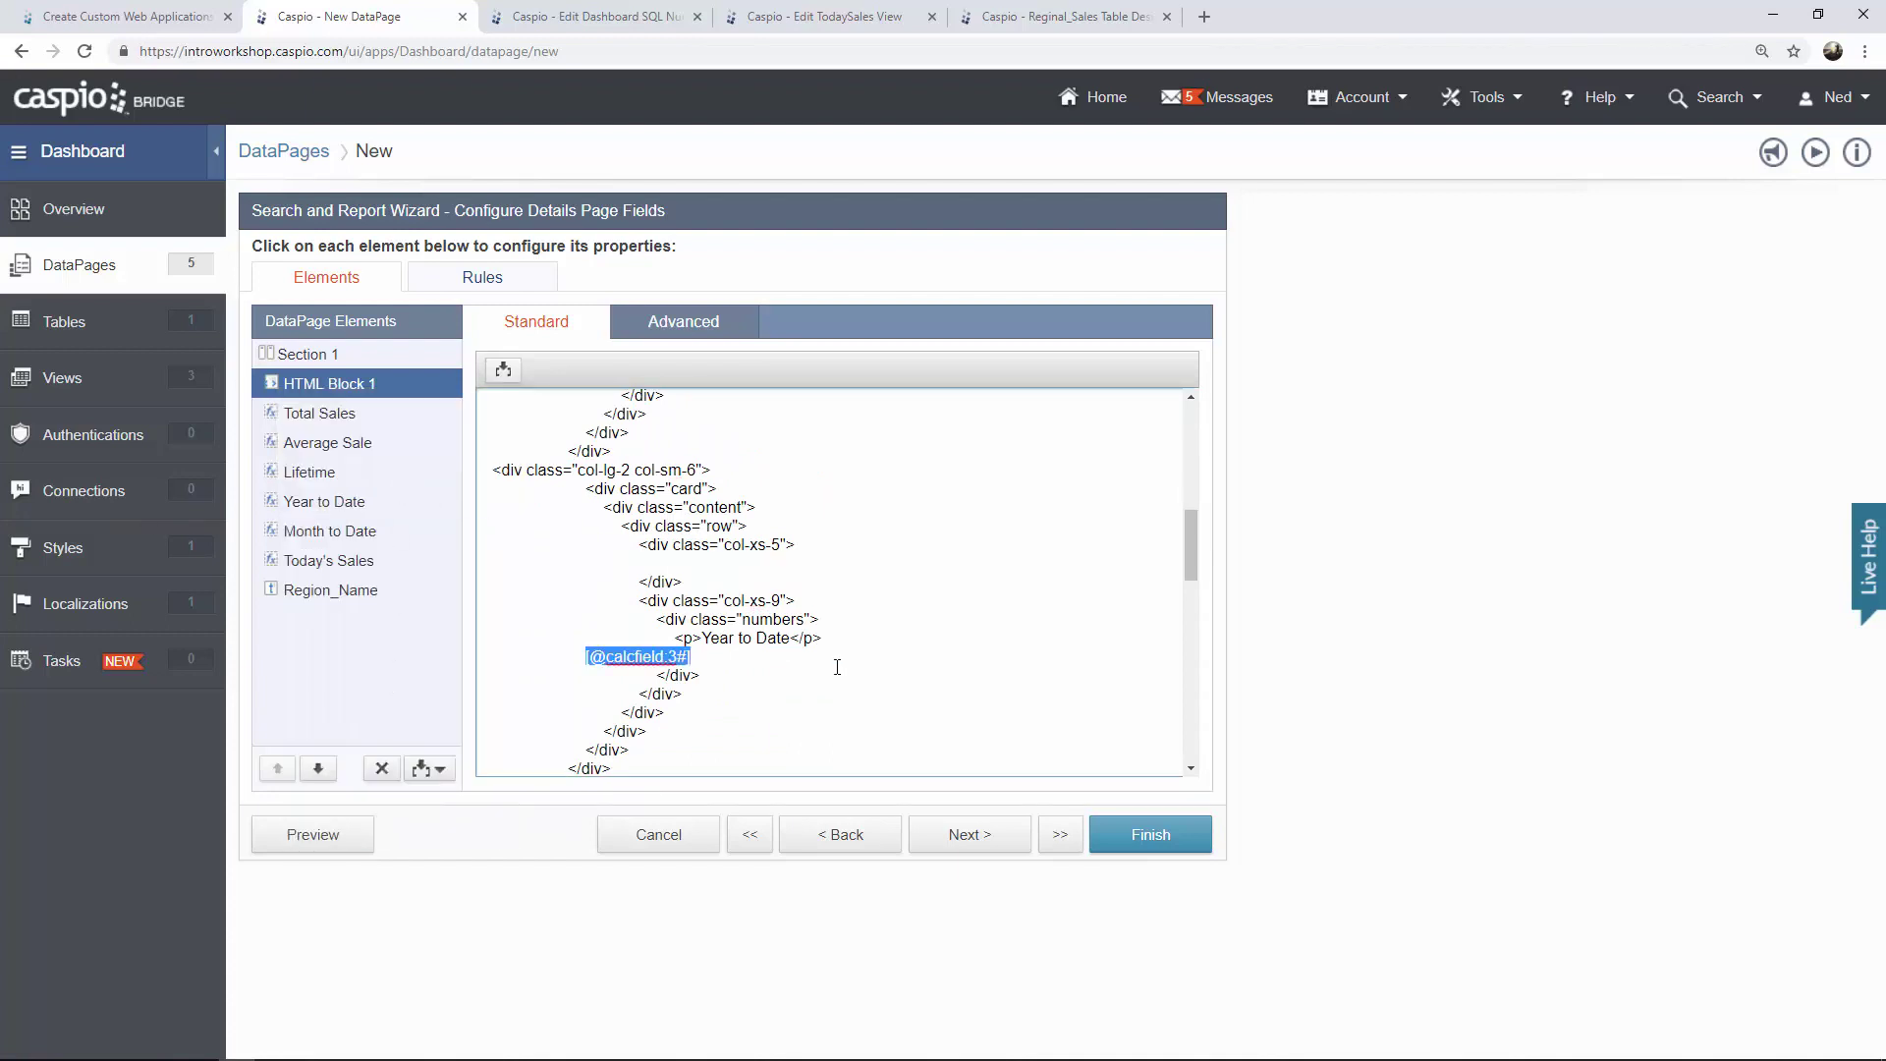
left_click(876, 662)
Replace the placeholder 0 in the Lifetime card with the Lifetime calculated field parameter in Number format.
scroll(876, 666, "down", 2)
scroll(877, 666, "down", 2)
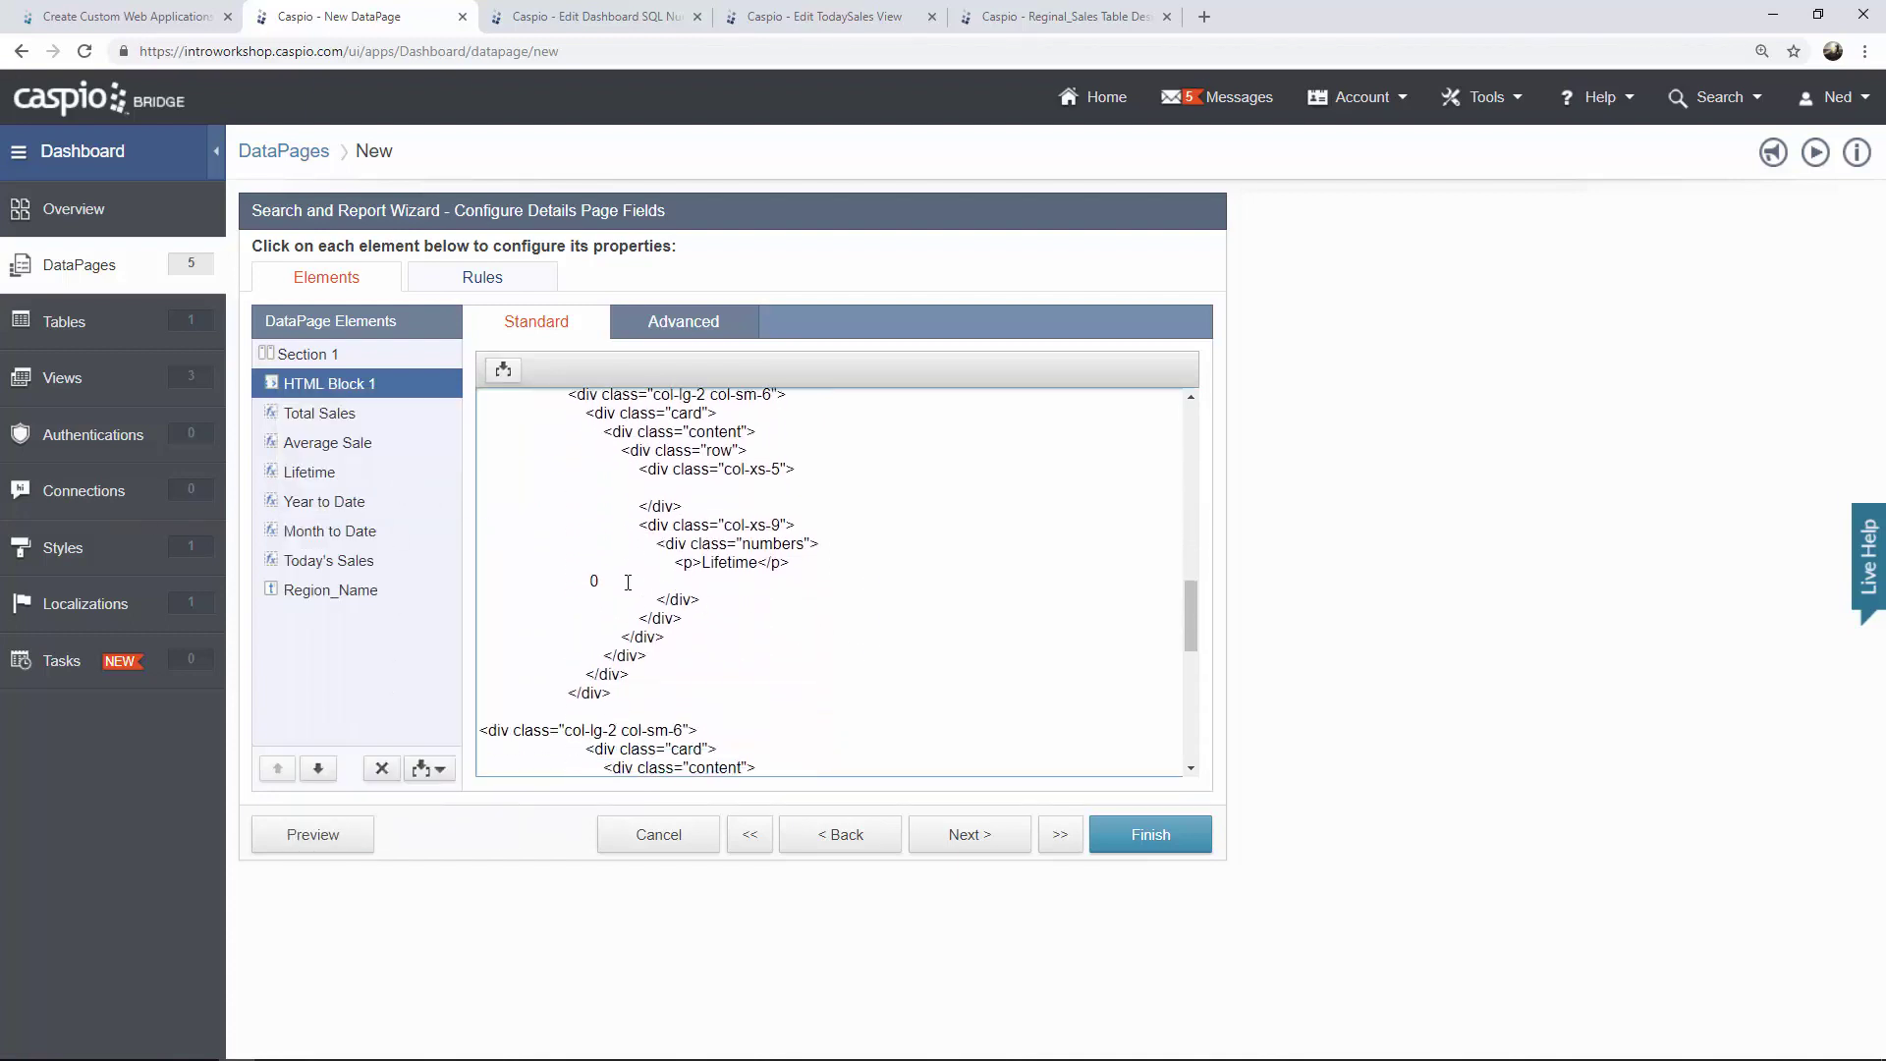
double_click(593, 581)
key("BackSpace")
left_click(503, 370)
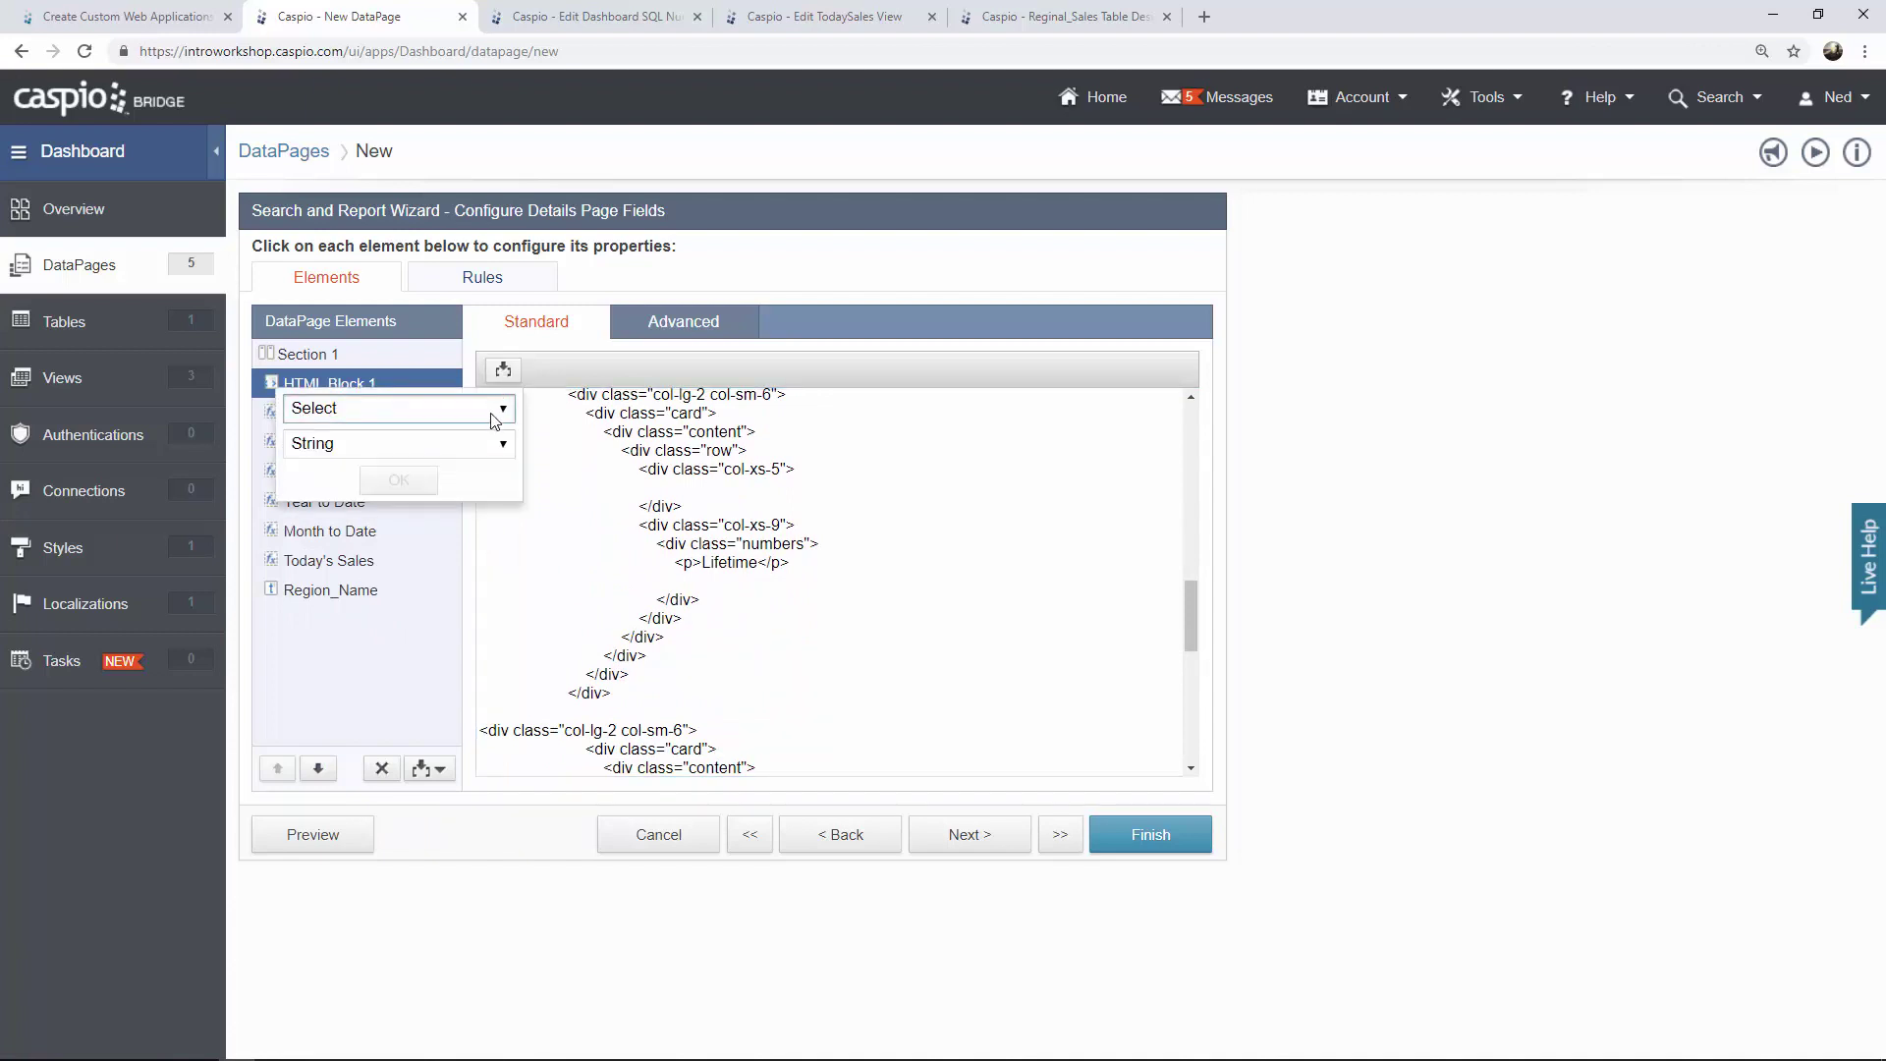
left_click(400, 407)
left_click(410, 650)
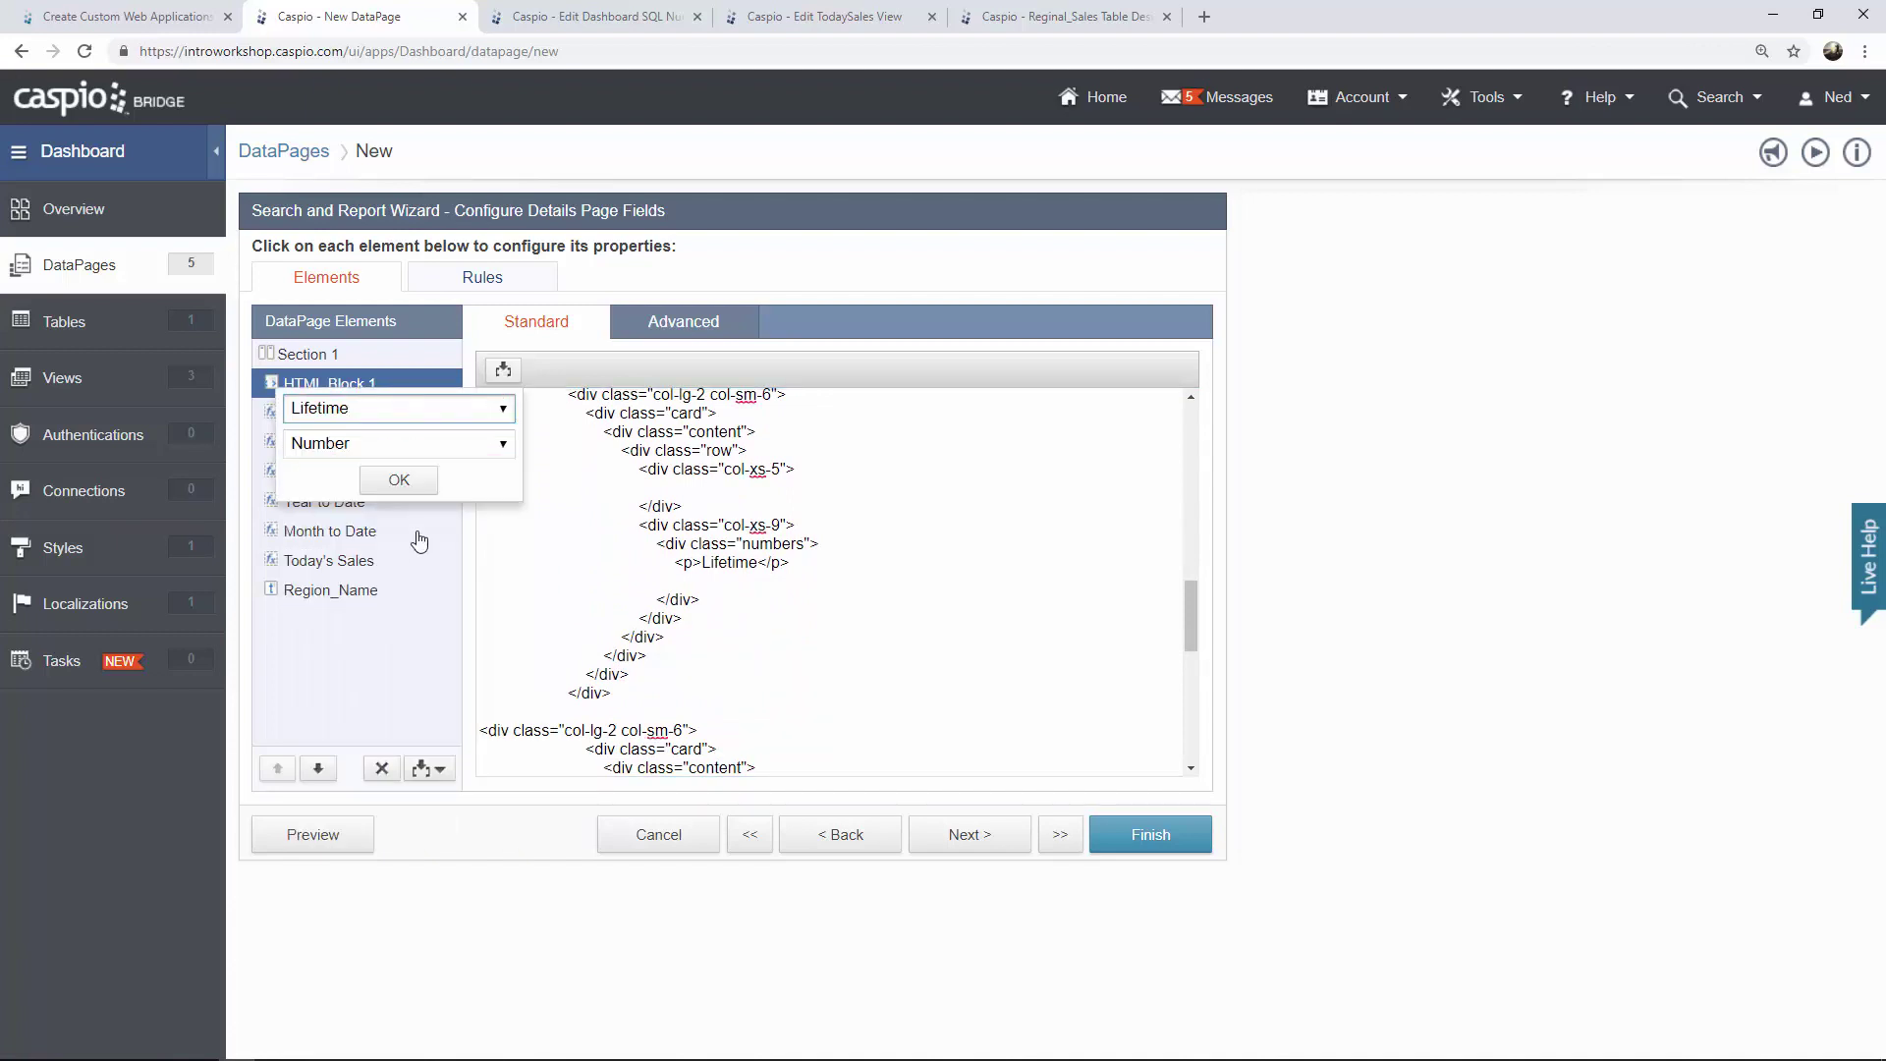
left_click(400, 478)
left_click(731, 614)
Replace the placeholder 0 in the Average Sale card with the Average Sale calculated field parameter.
scroll(731, 614, "down", 4)
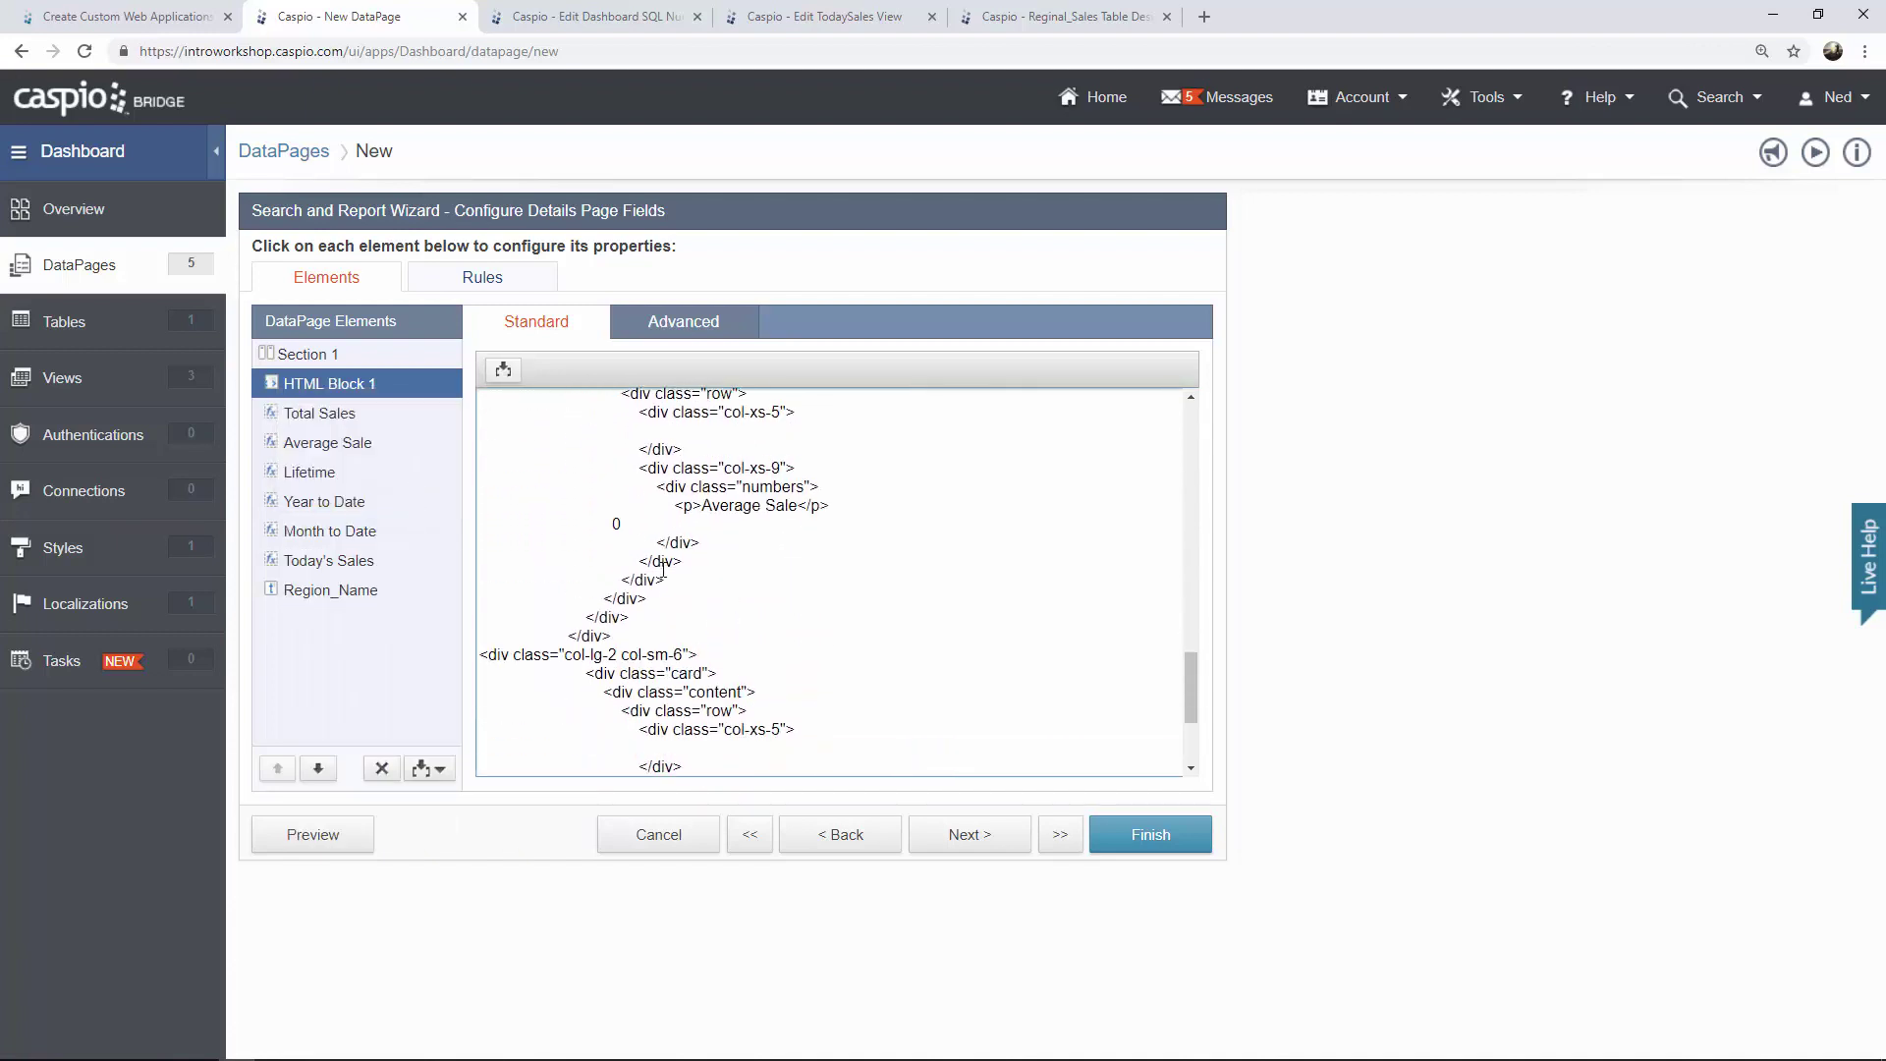
key("BackSpace")
left_click(505, 374)
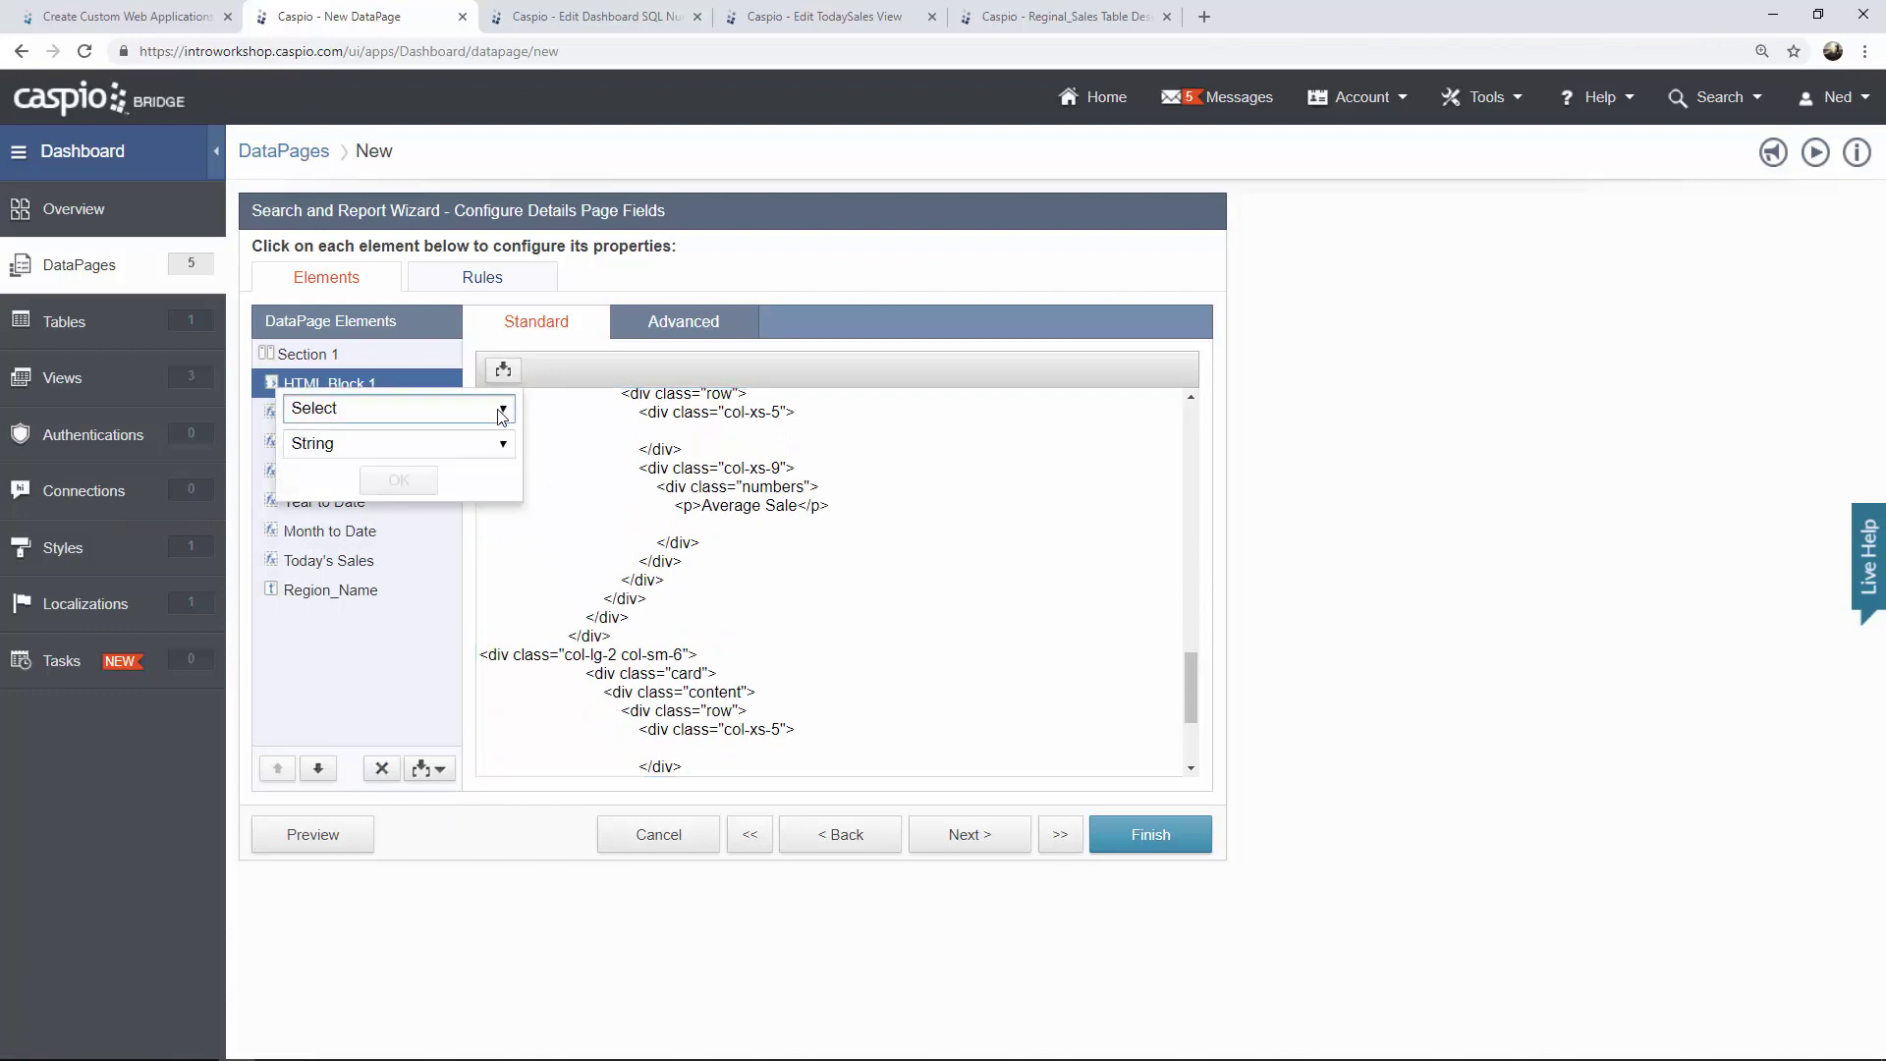
left_click(422, 407)
left_click(432, 639)
left_click(399, 481)
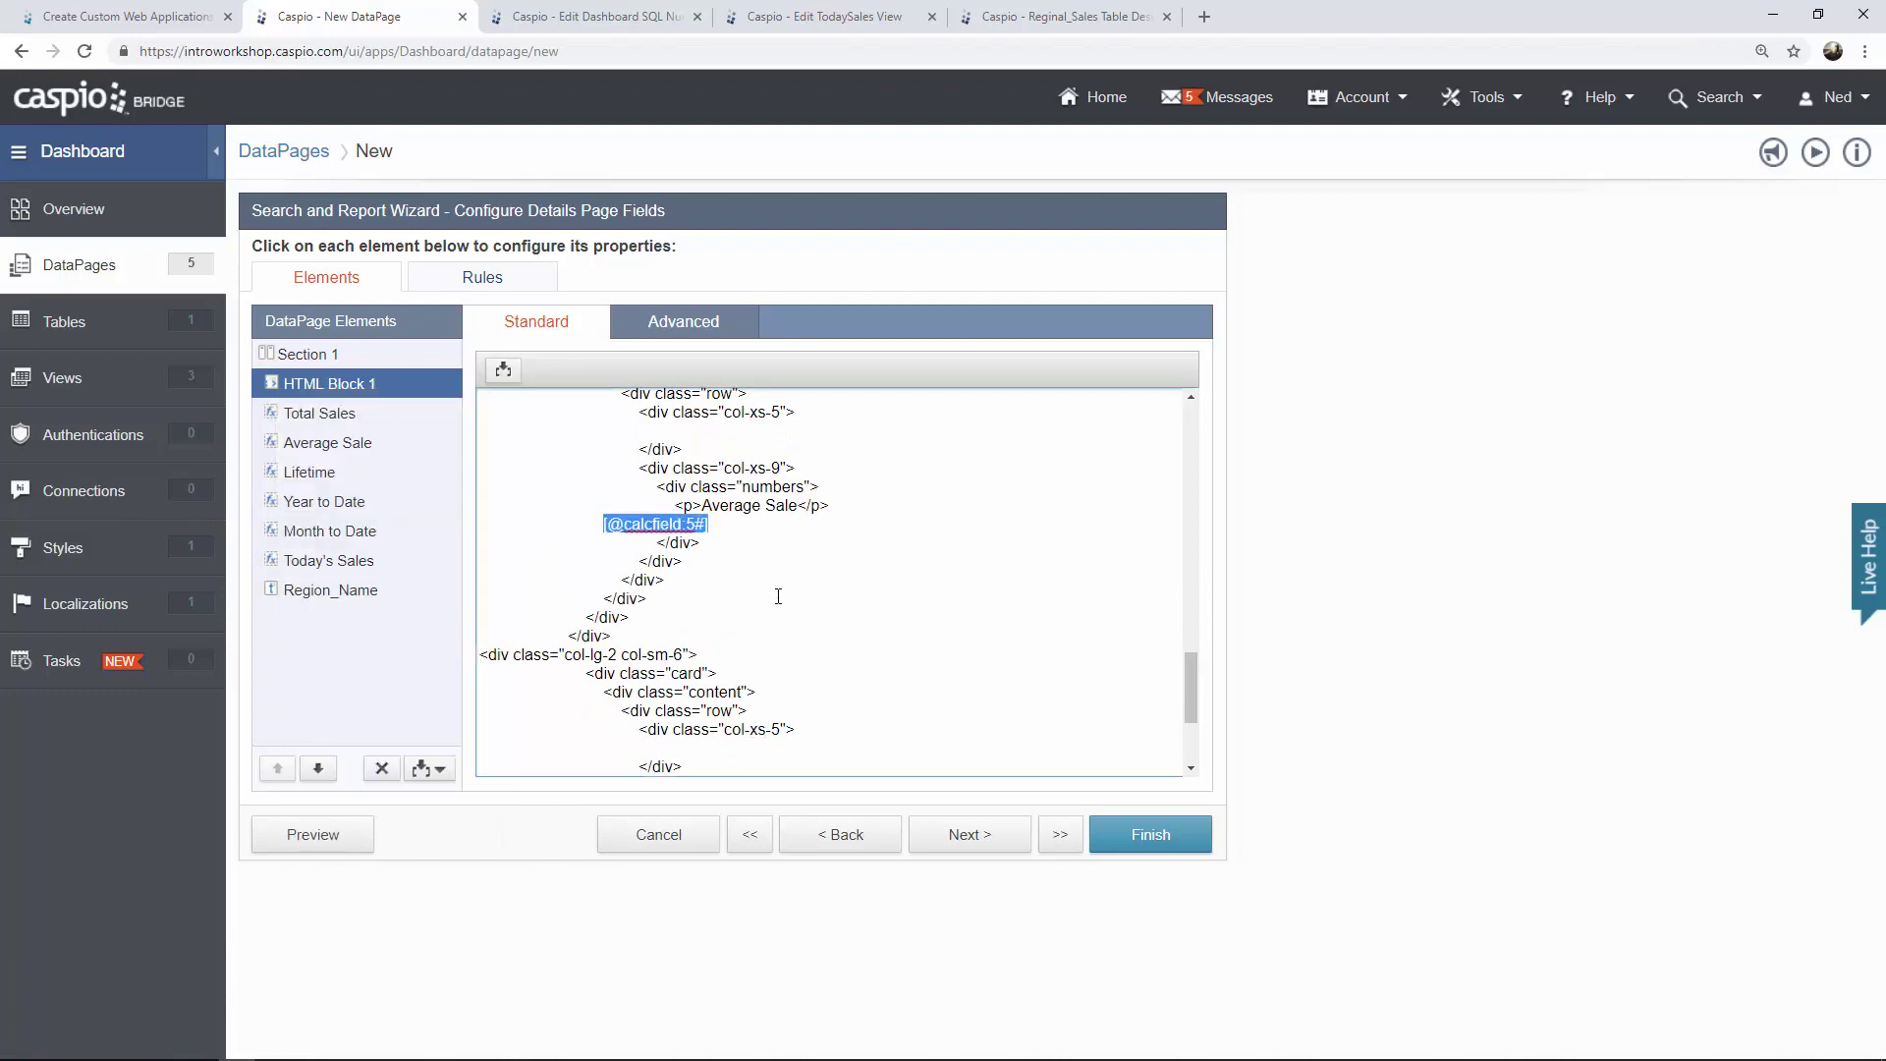
Replace the placeholder 0 in the Number of Sales card with the Total Sales calculated field parameter.
scroll(770, 594, "down", 2)
left_click_drag(649, 636, 625, 638)
key("BackSpace")
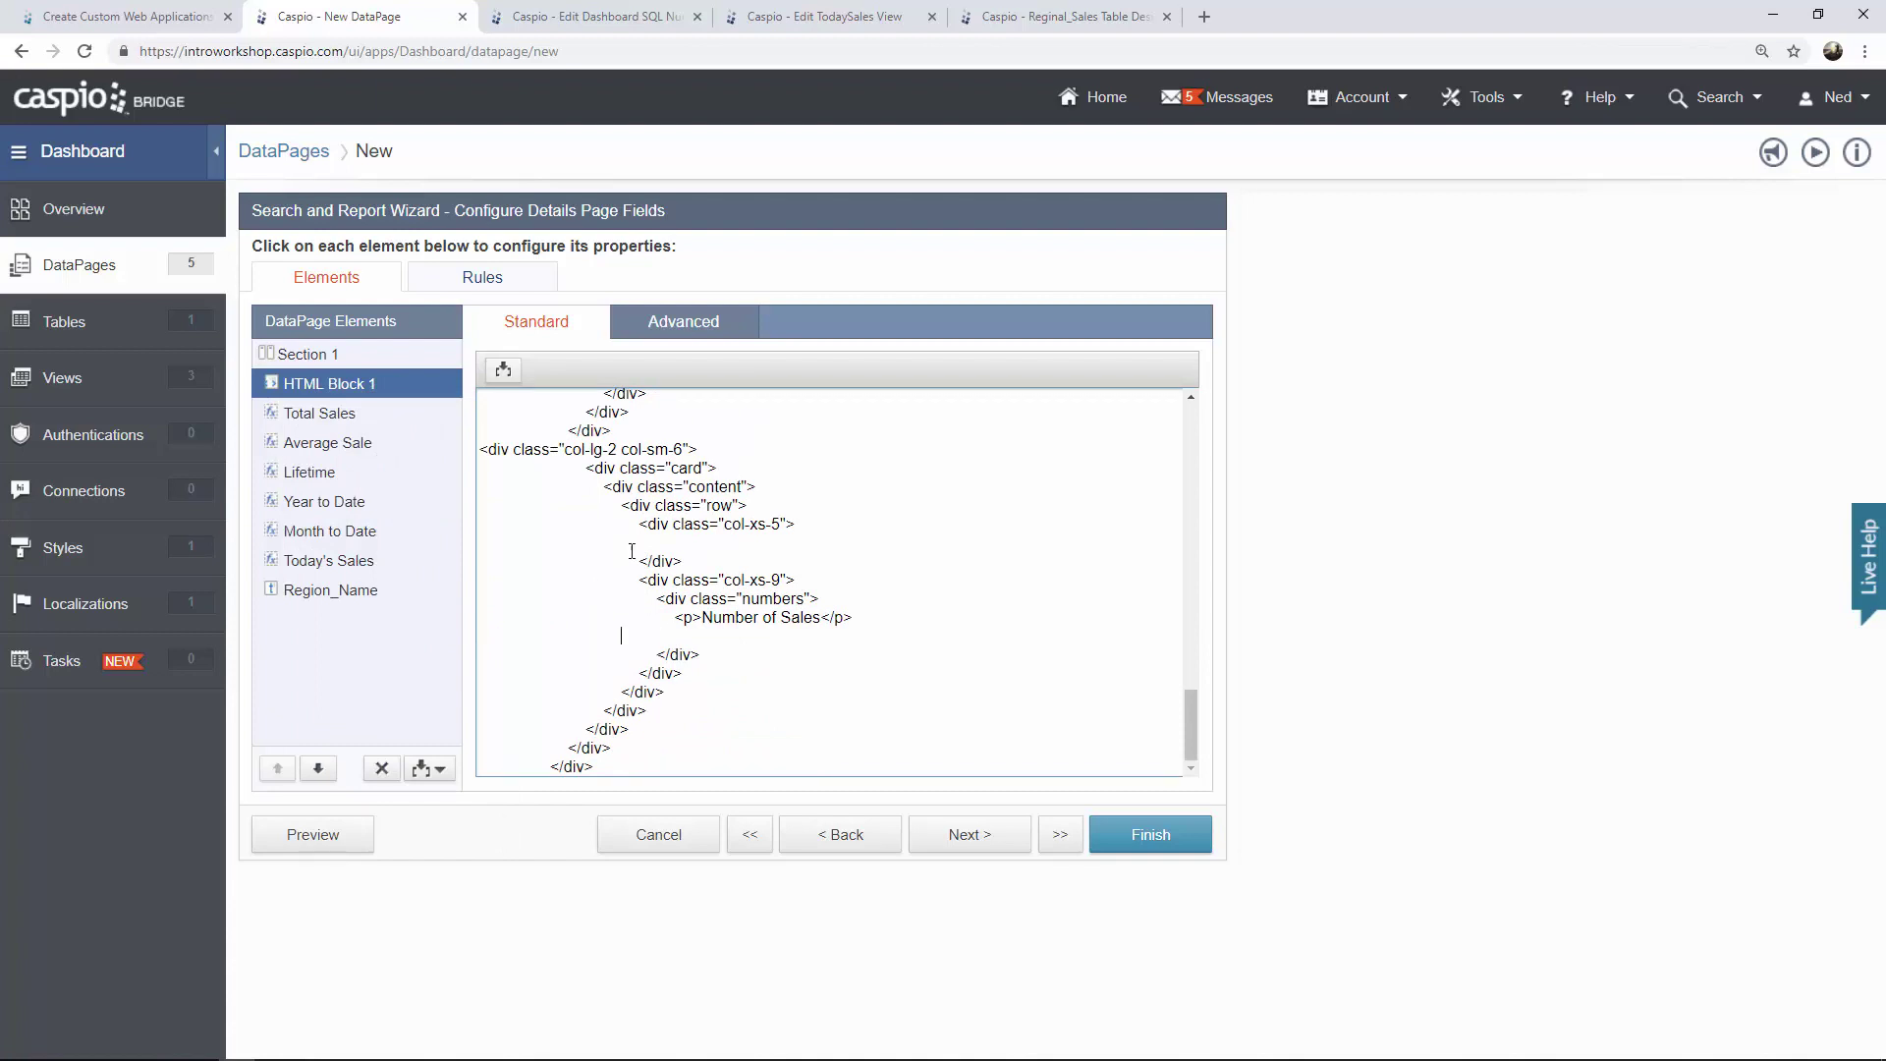
left_click(503, 370)
left_click(461, 407)
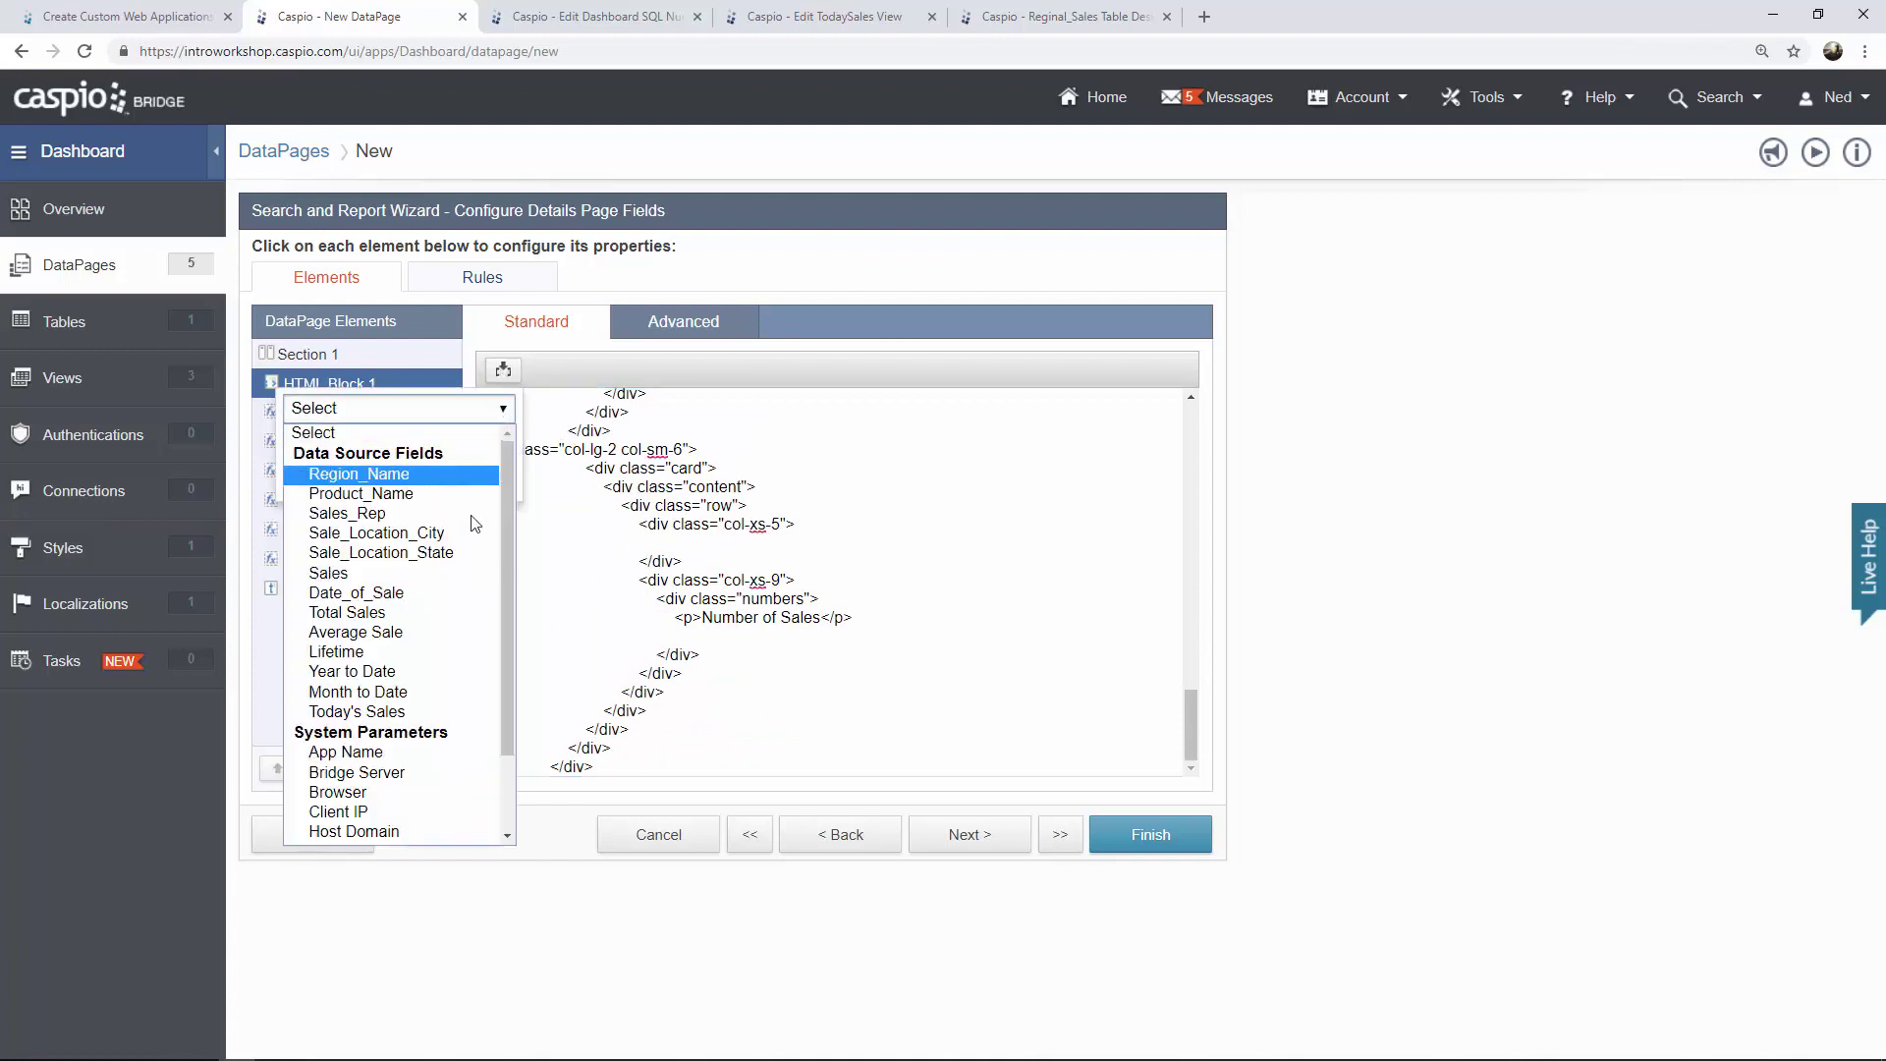
left_click(415, 612)
left_click(406, 485)
left_click(796, 639)
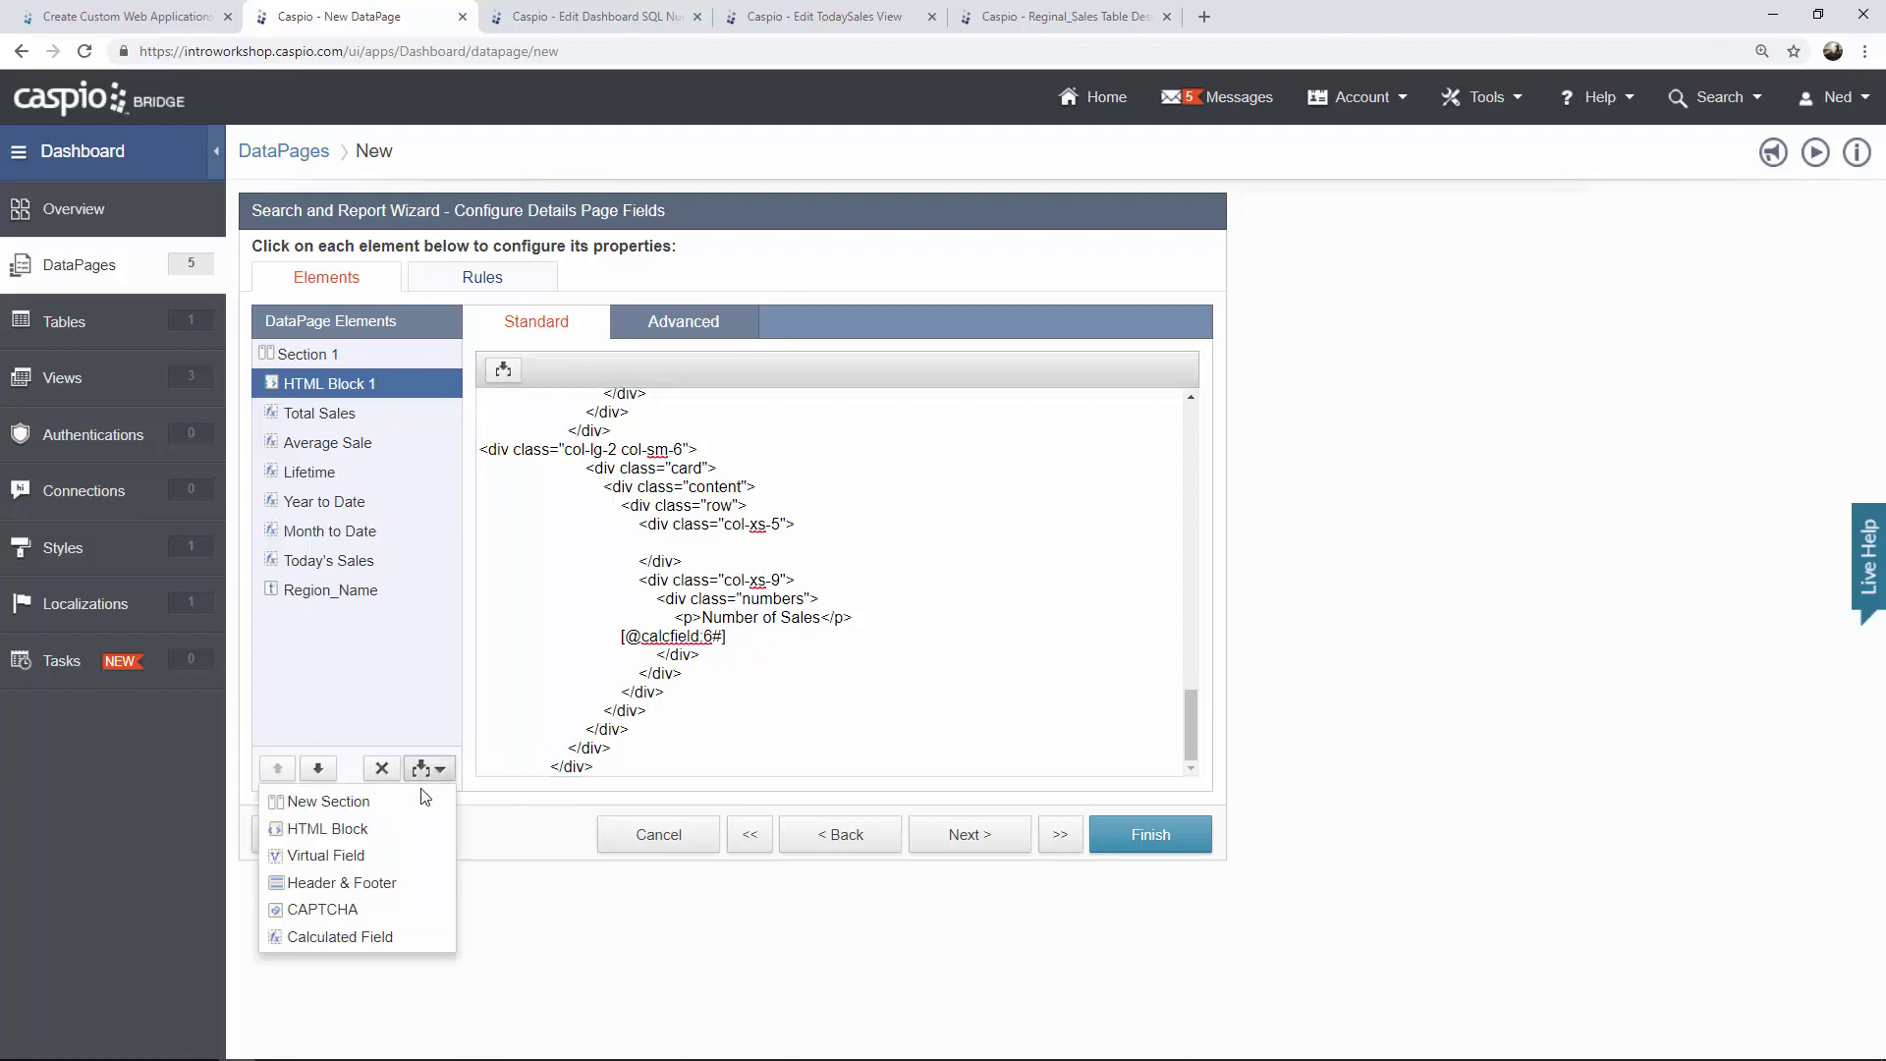
Add a second HTML block and move it to the end of the DataPage elements, below Region_Name.
left_click(410, 826)
left_click(320, 770)
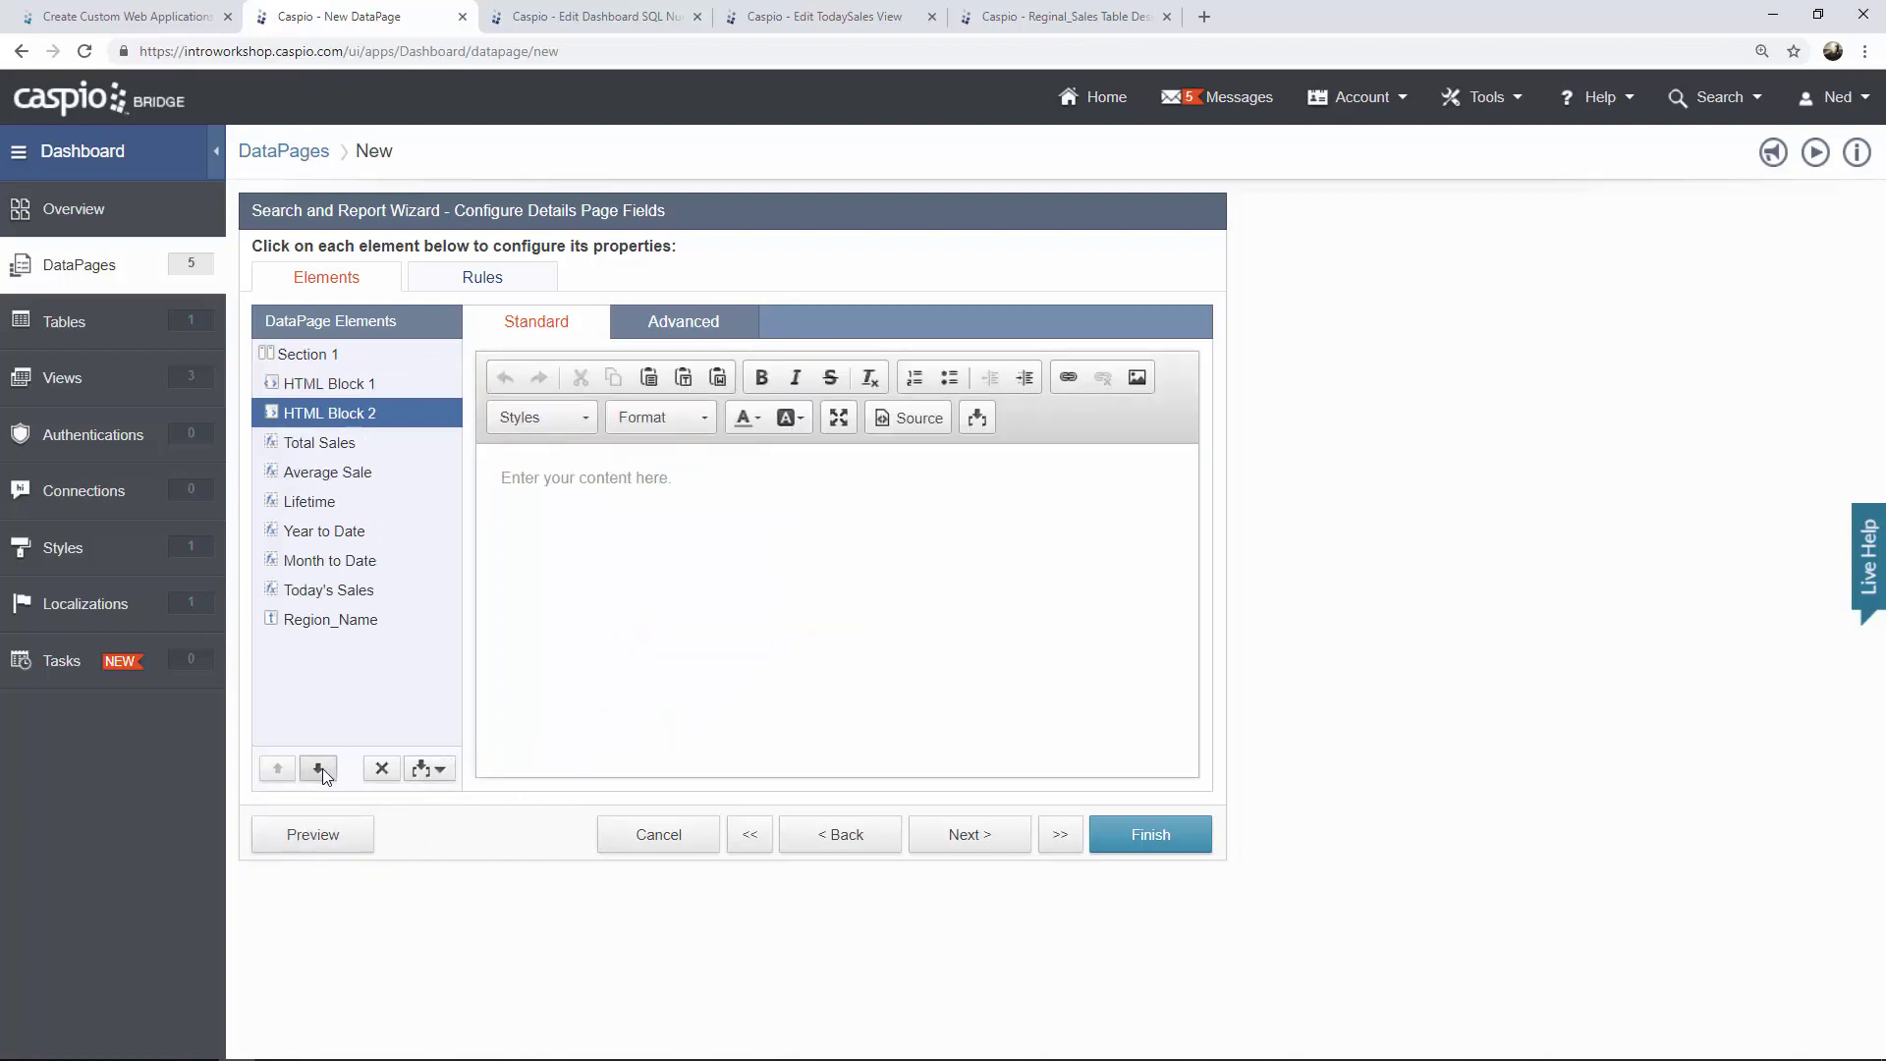
left_click(321, 769)
left_click(321, 770)
left_click(321, 769)
left_click(320, 769)
left_click(321, 769)
left_click(321, 769)
left_click(320, 770)
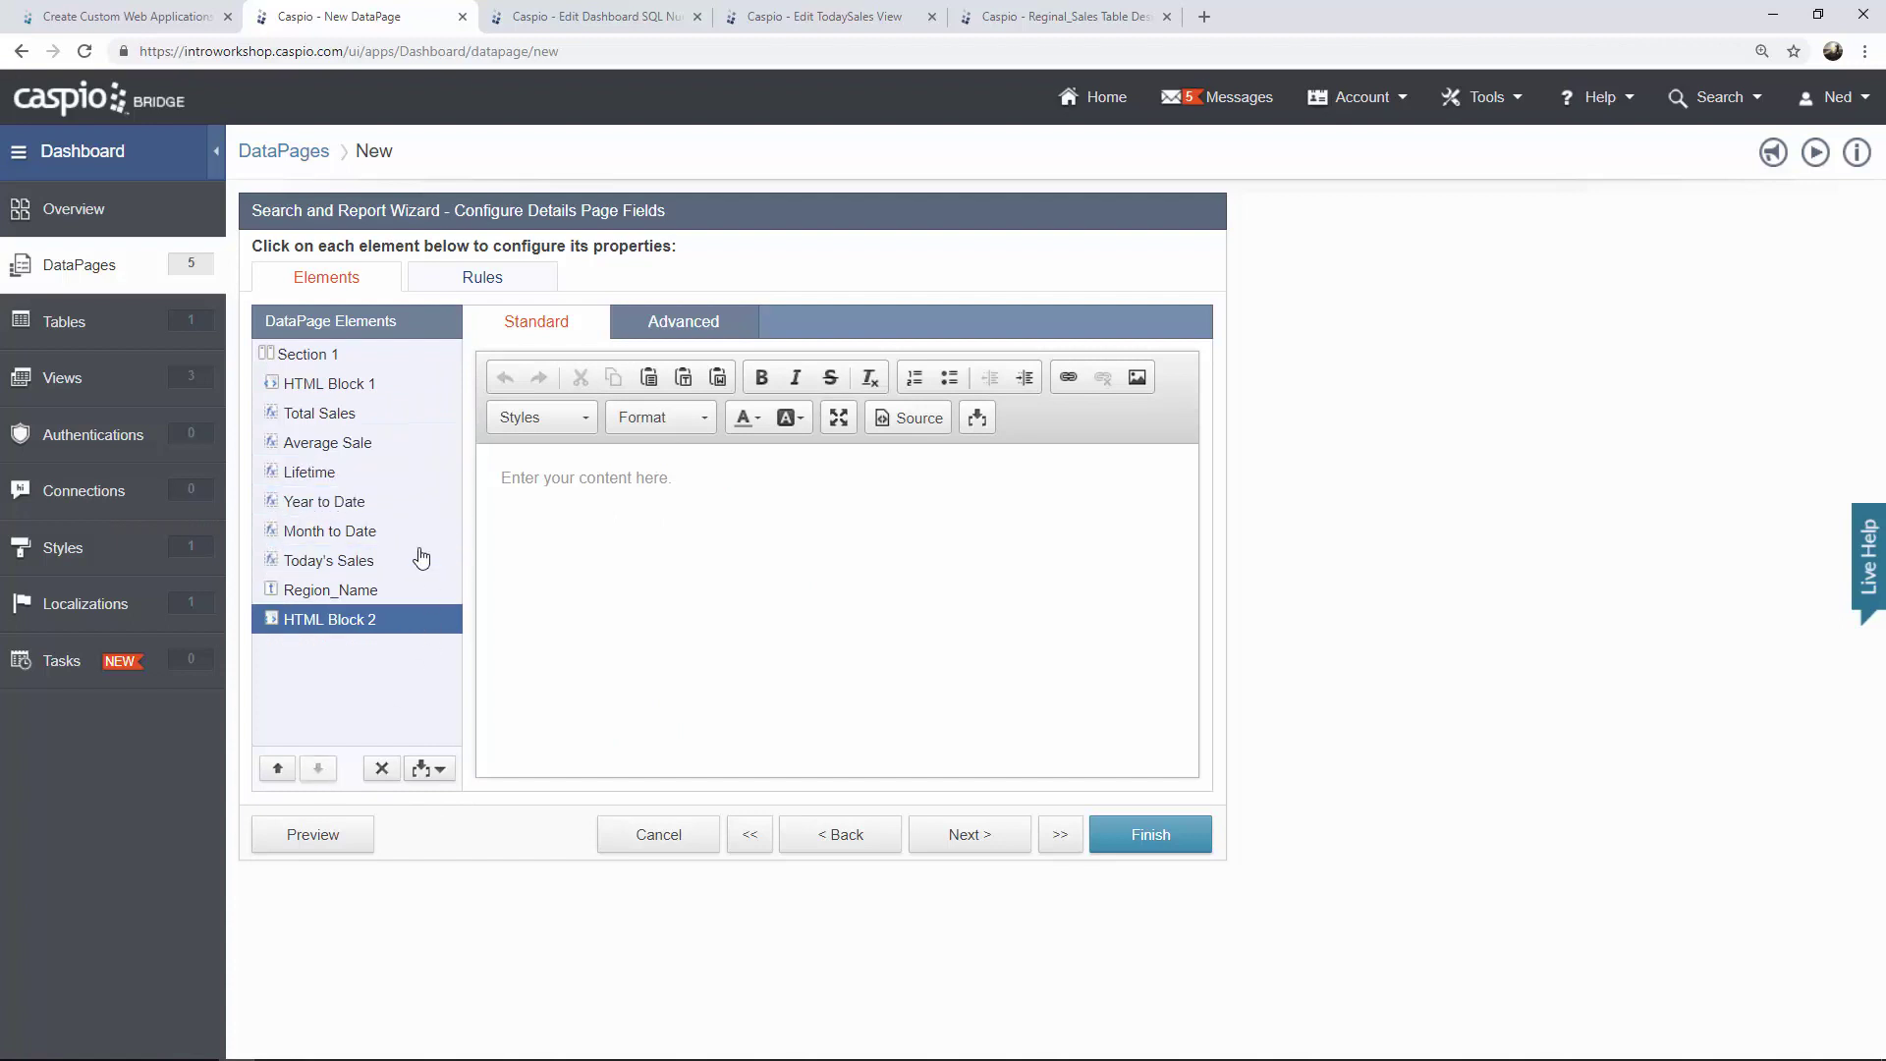
Append the opening tag <table style="display:none;"> after a blank line at the end of HTML Block 1's code.
left_click(332, 387)
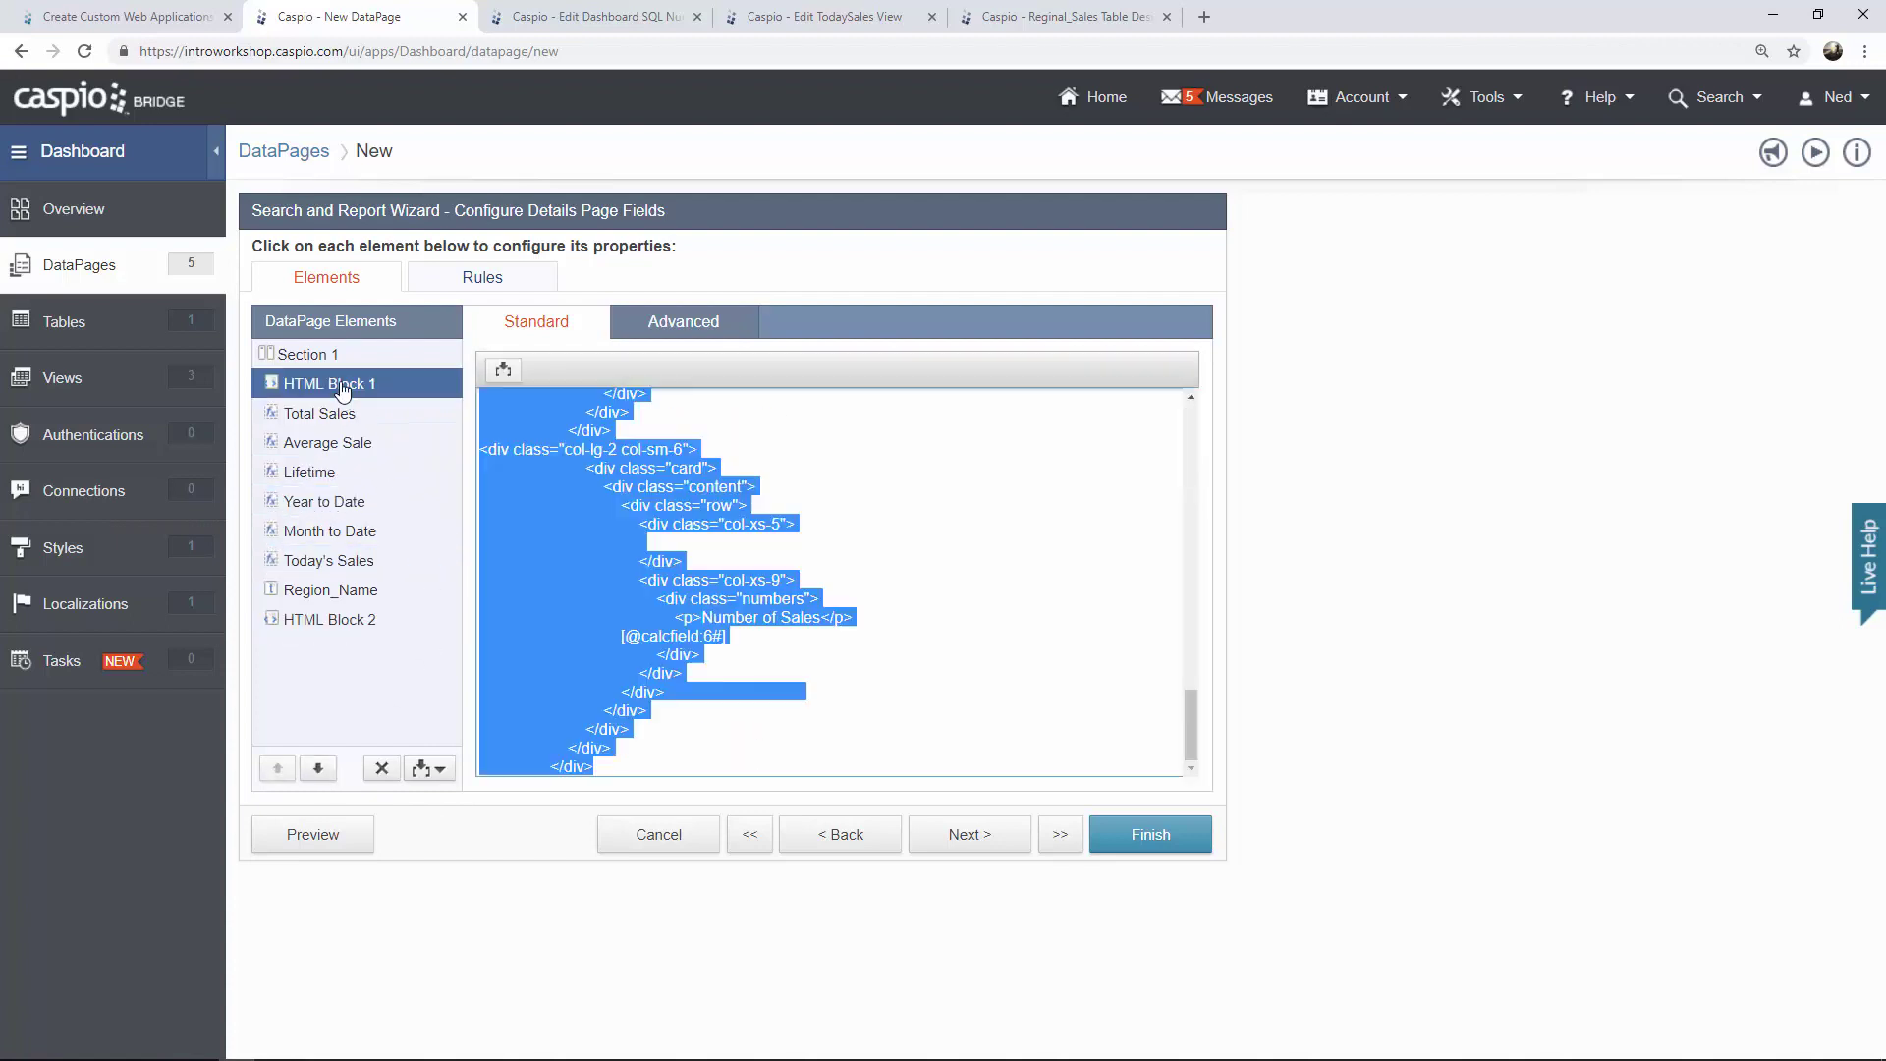
left_click(763, 619)
key("Return")
key("Return")
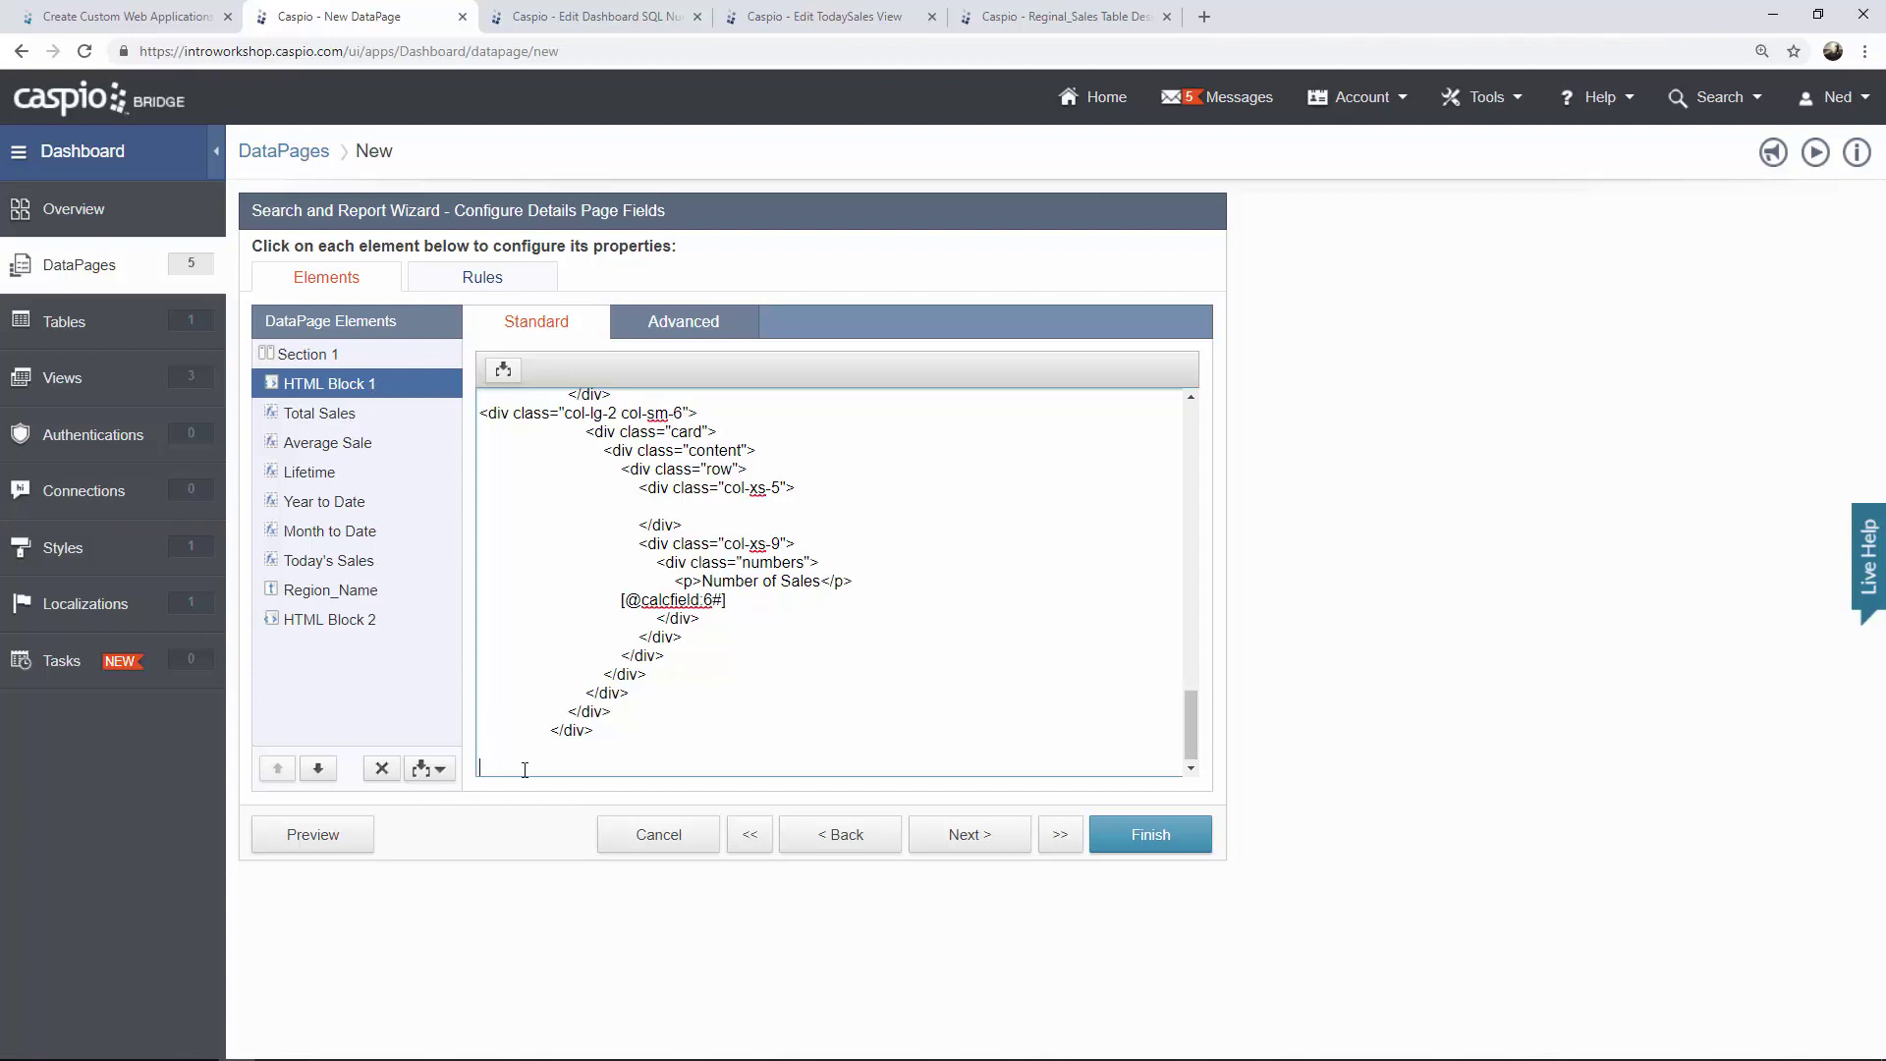
type("<table style=\"display:non")
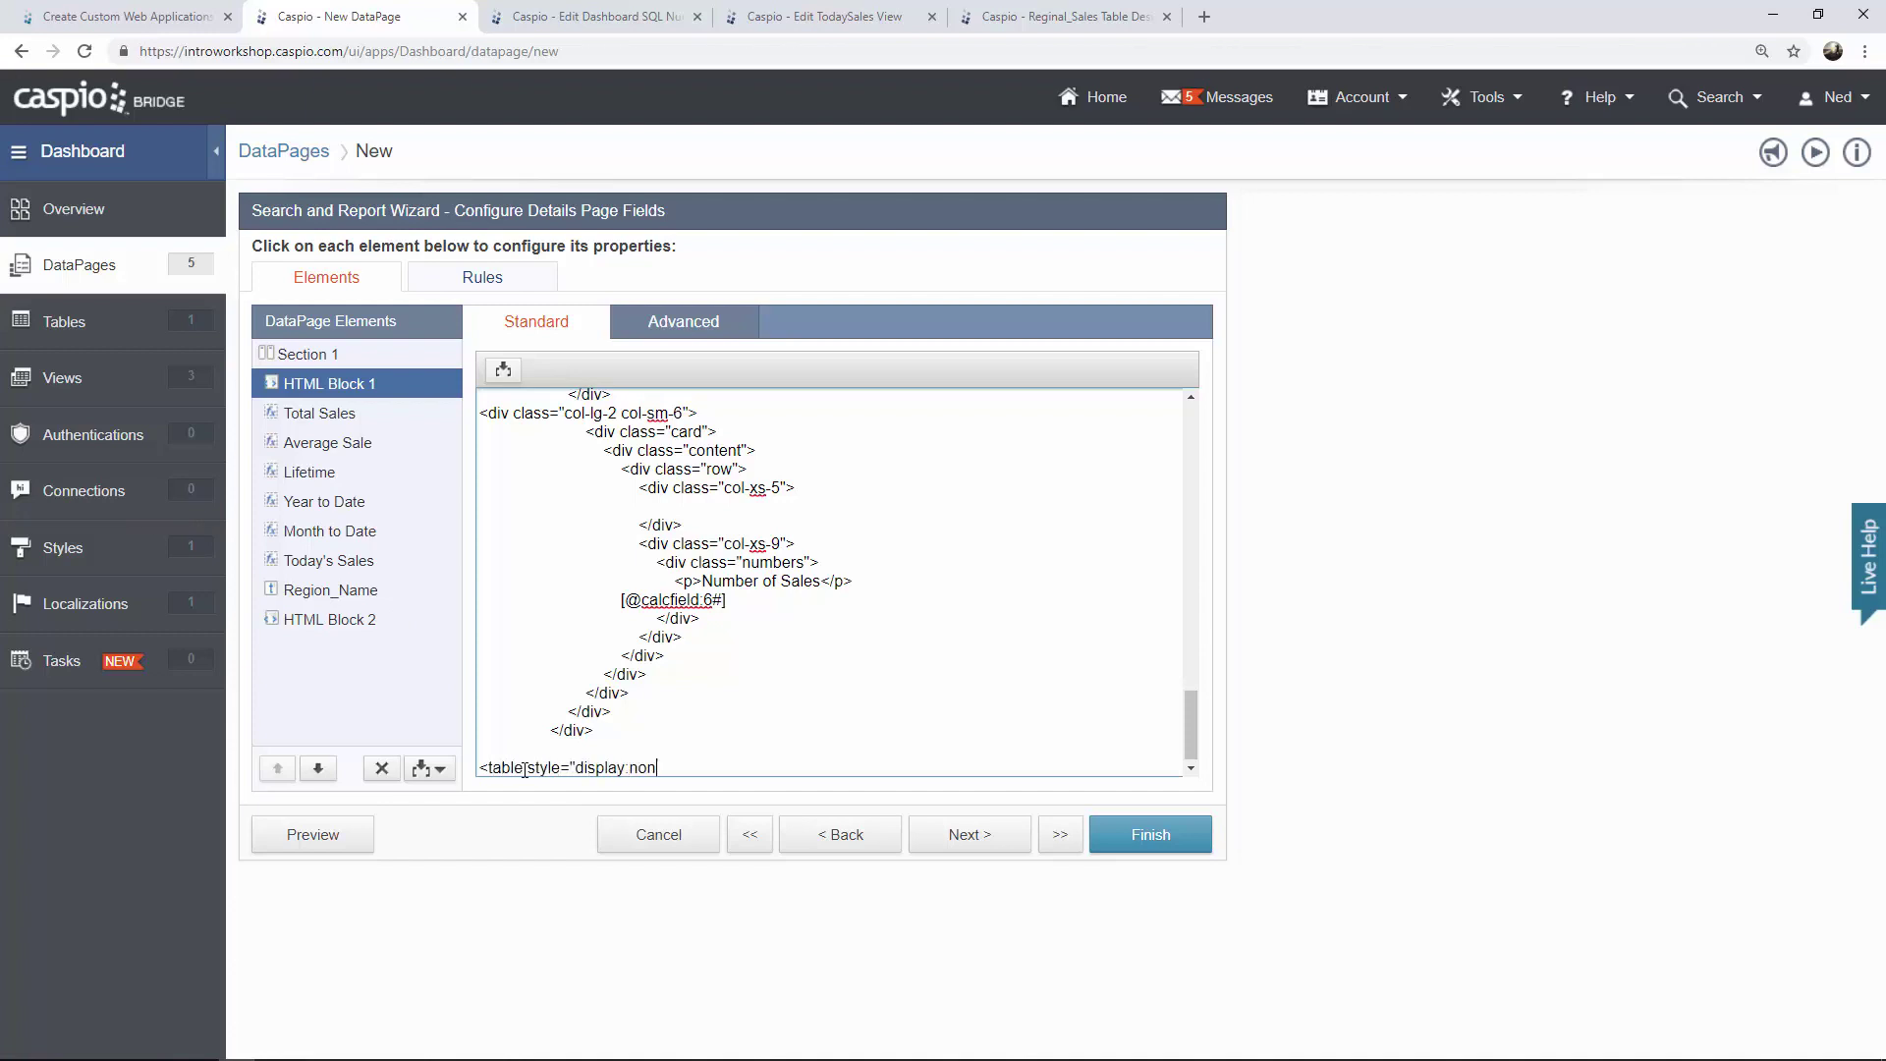
type("e;\">")
left_click_drag(577, 767, 668, 767)
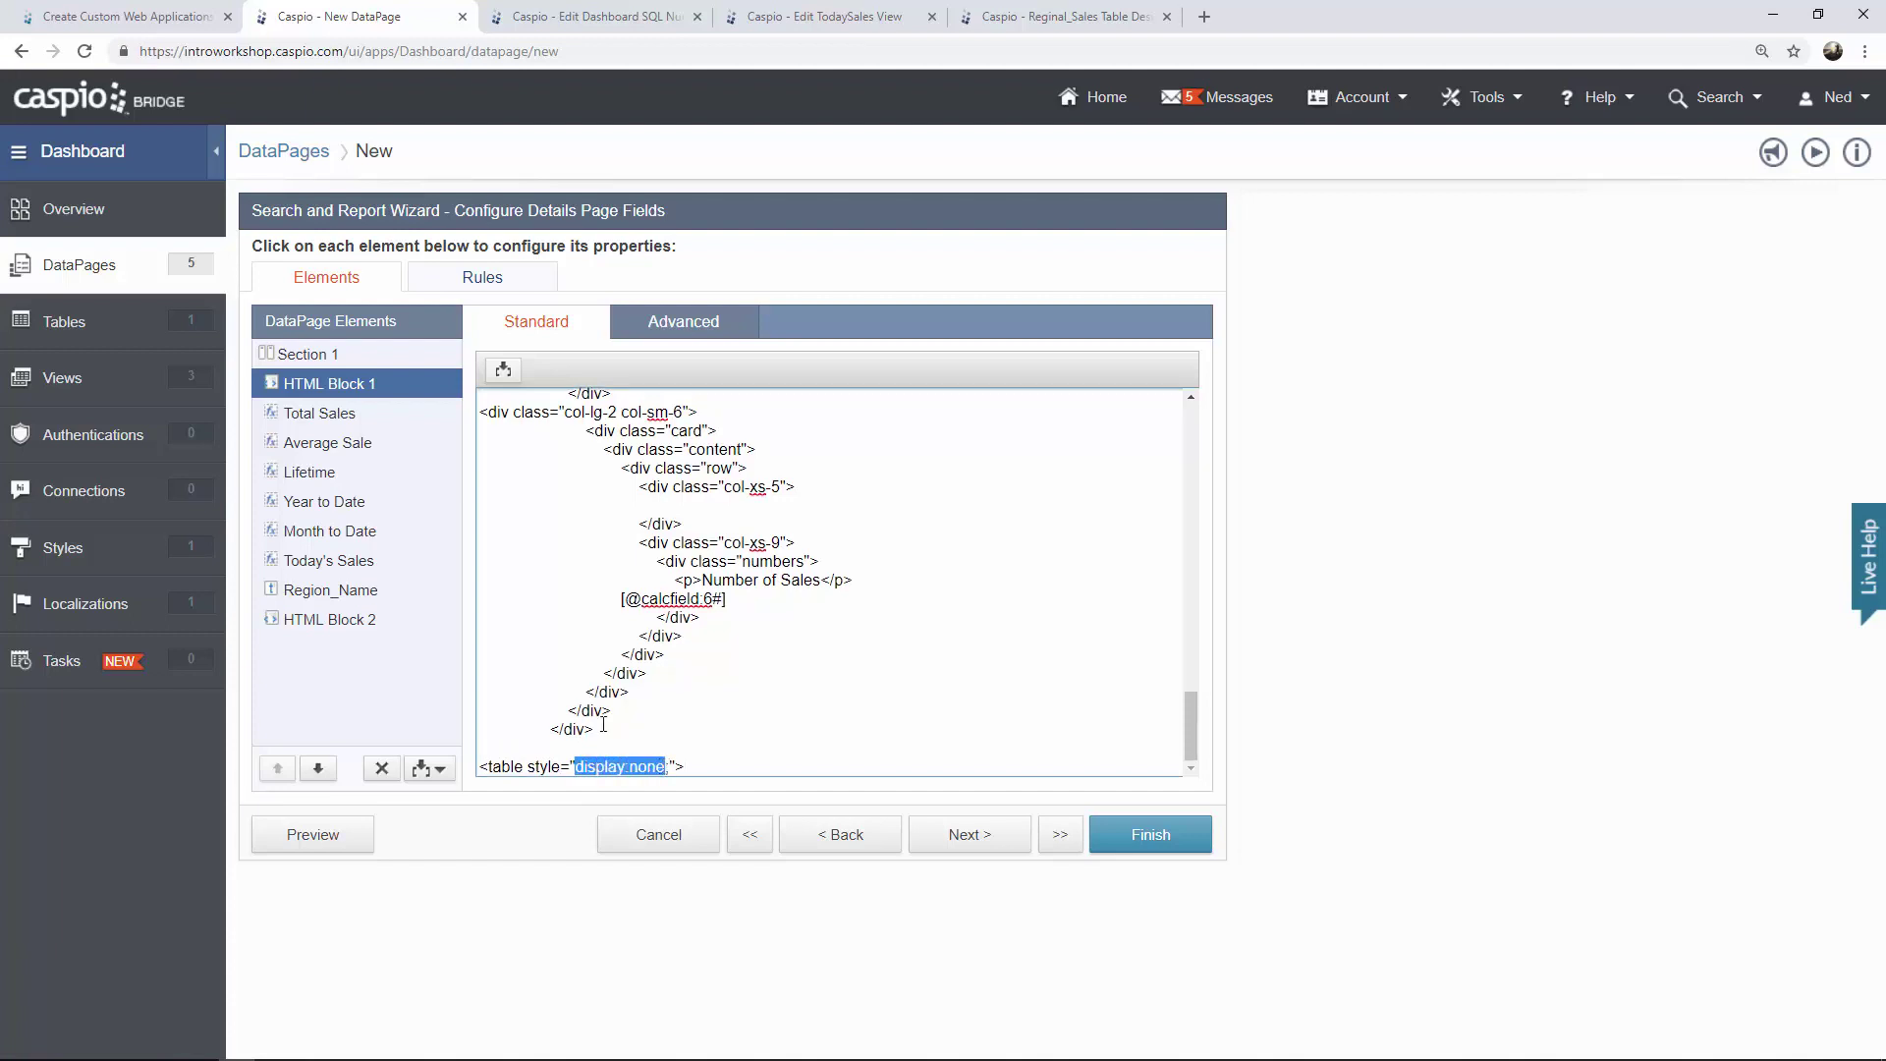
Disable the HTML editor for HTML Block 2, enter </table> as its content, and return to HTML Block 1.
left_click(370, 627)
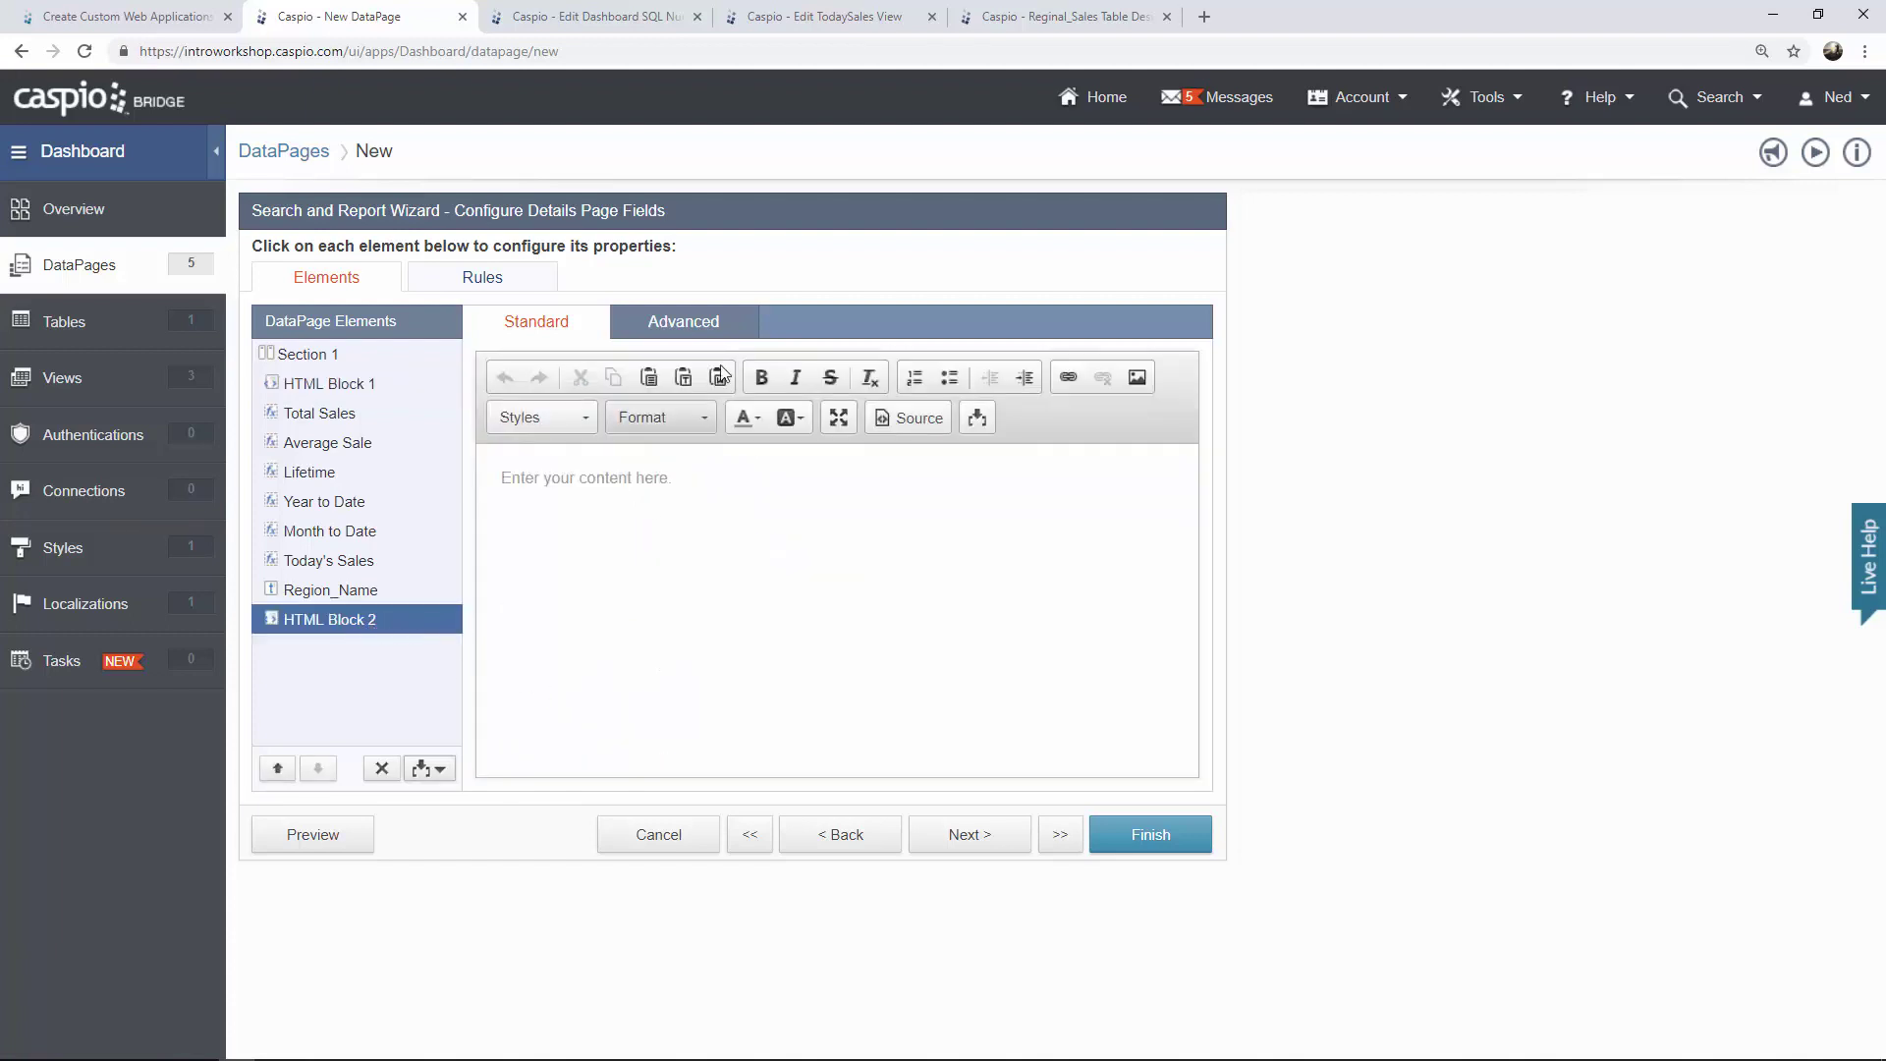
left_click(716, 324)
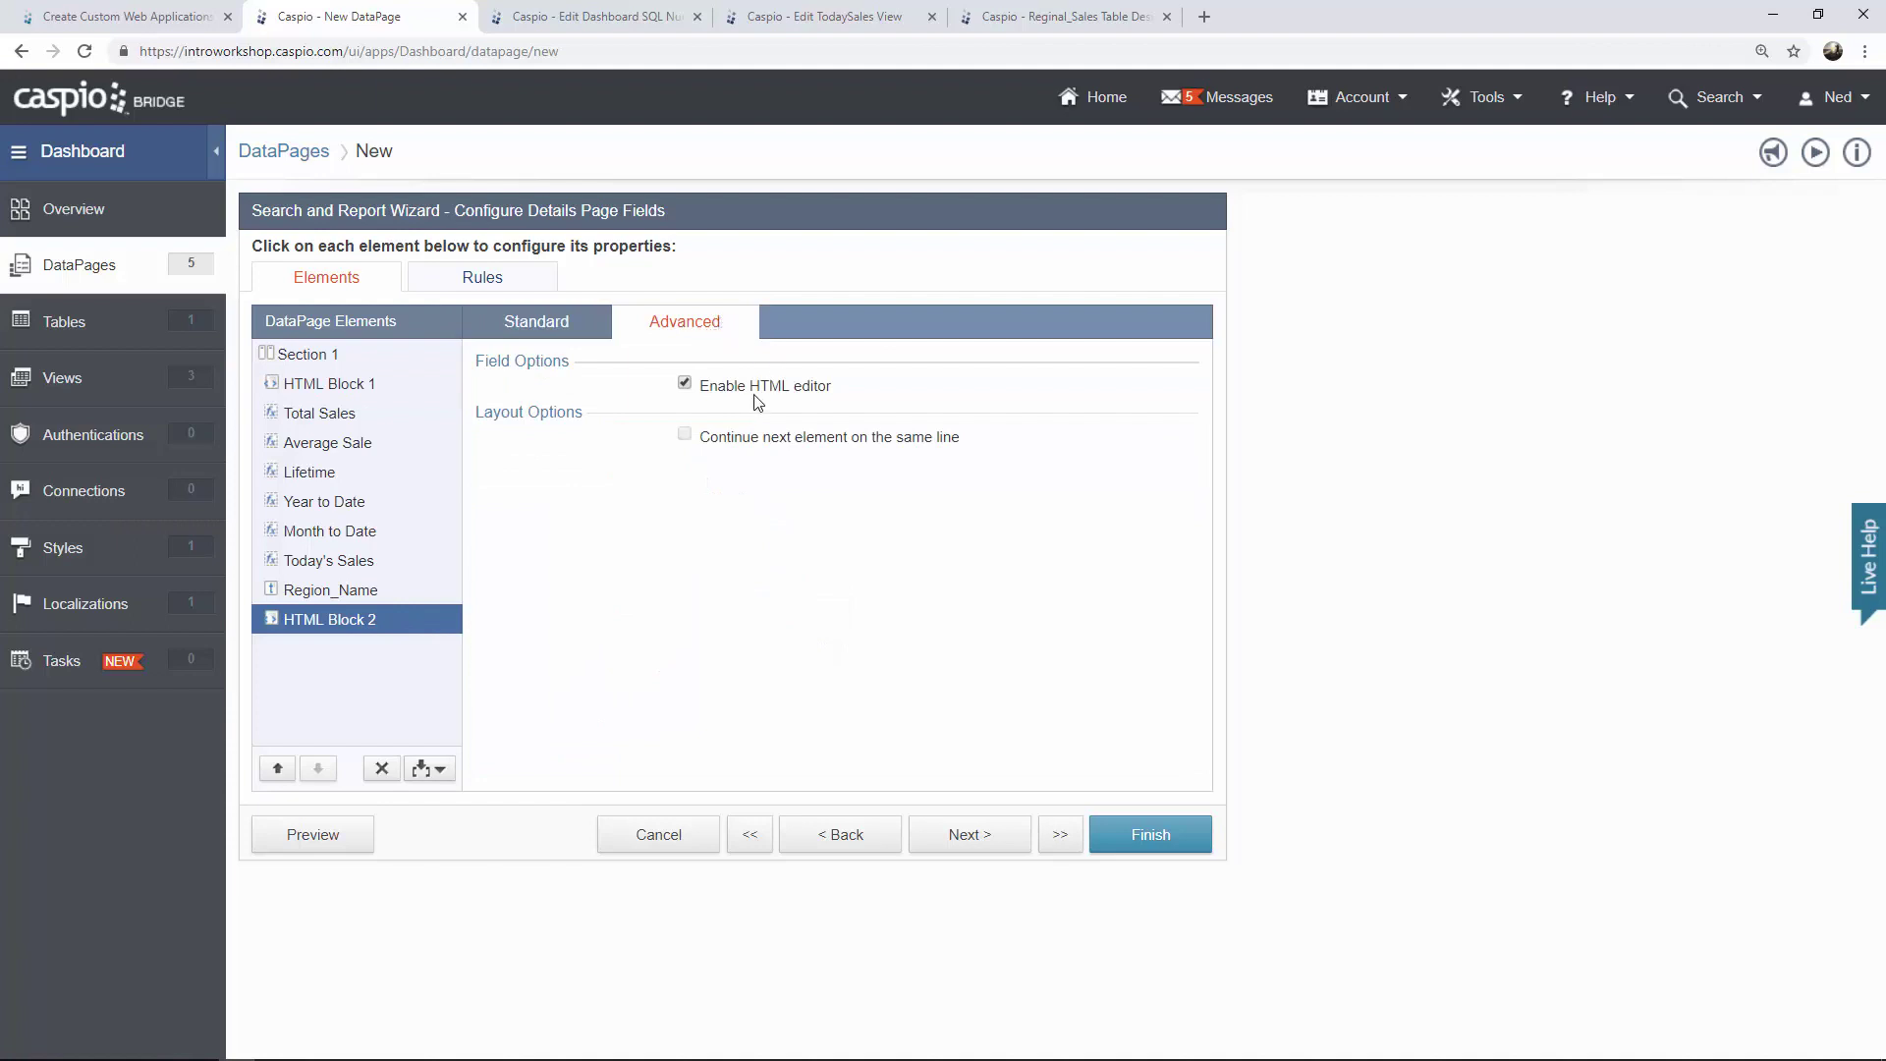
left_click(560, 320)
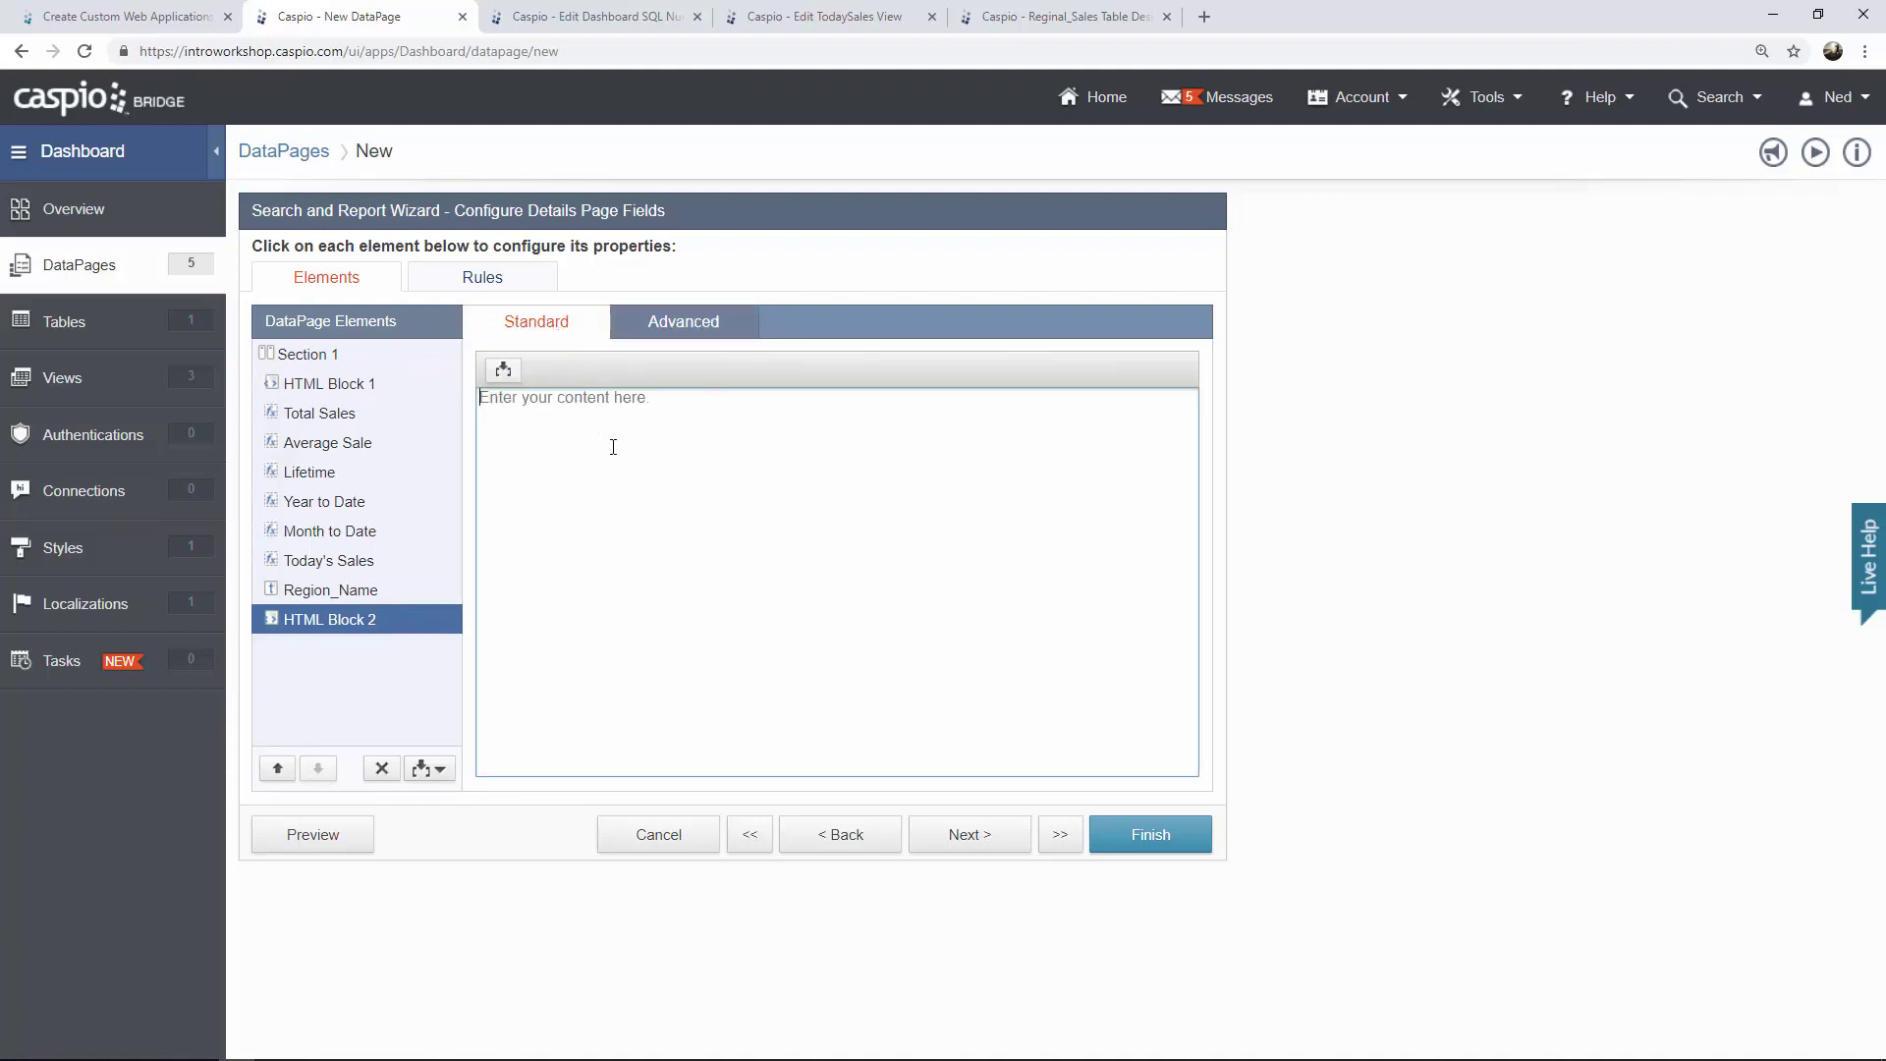
type("</table>")
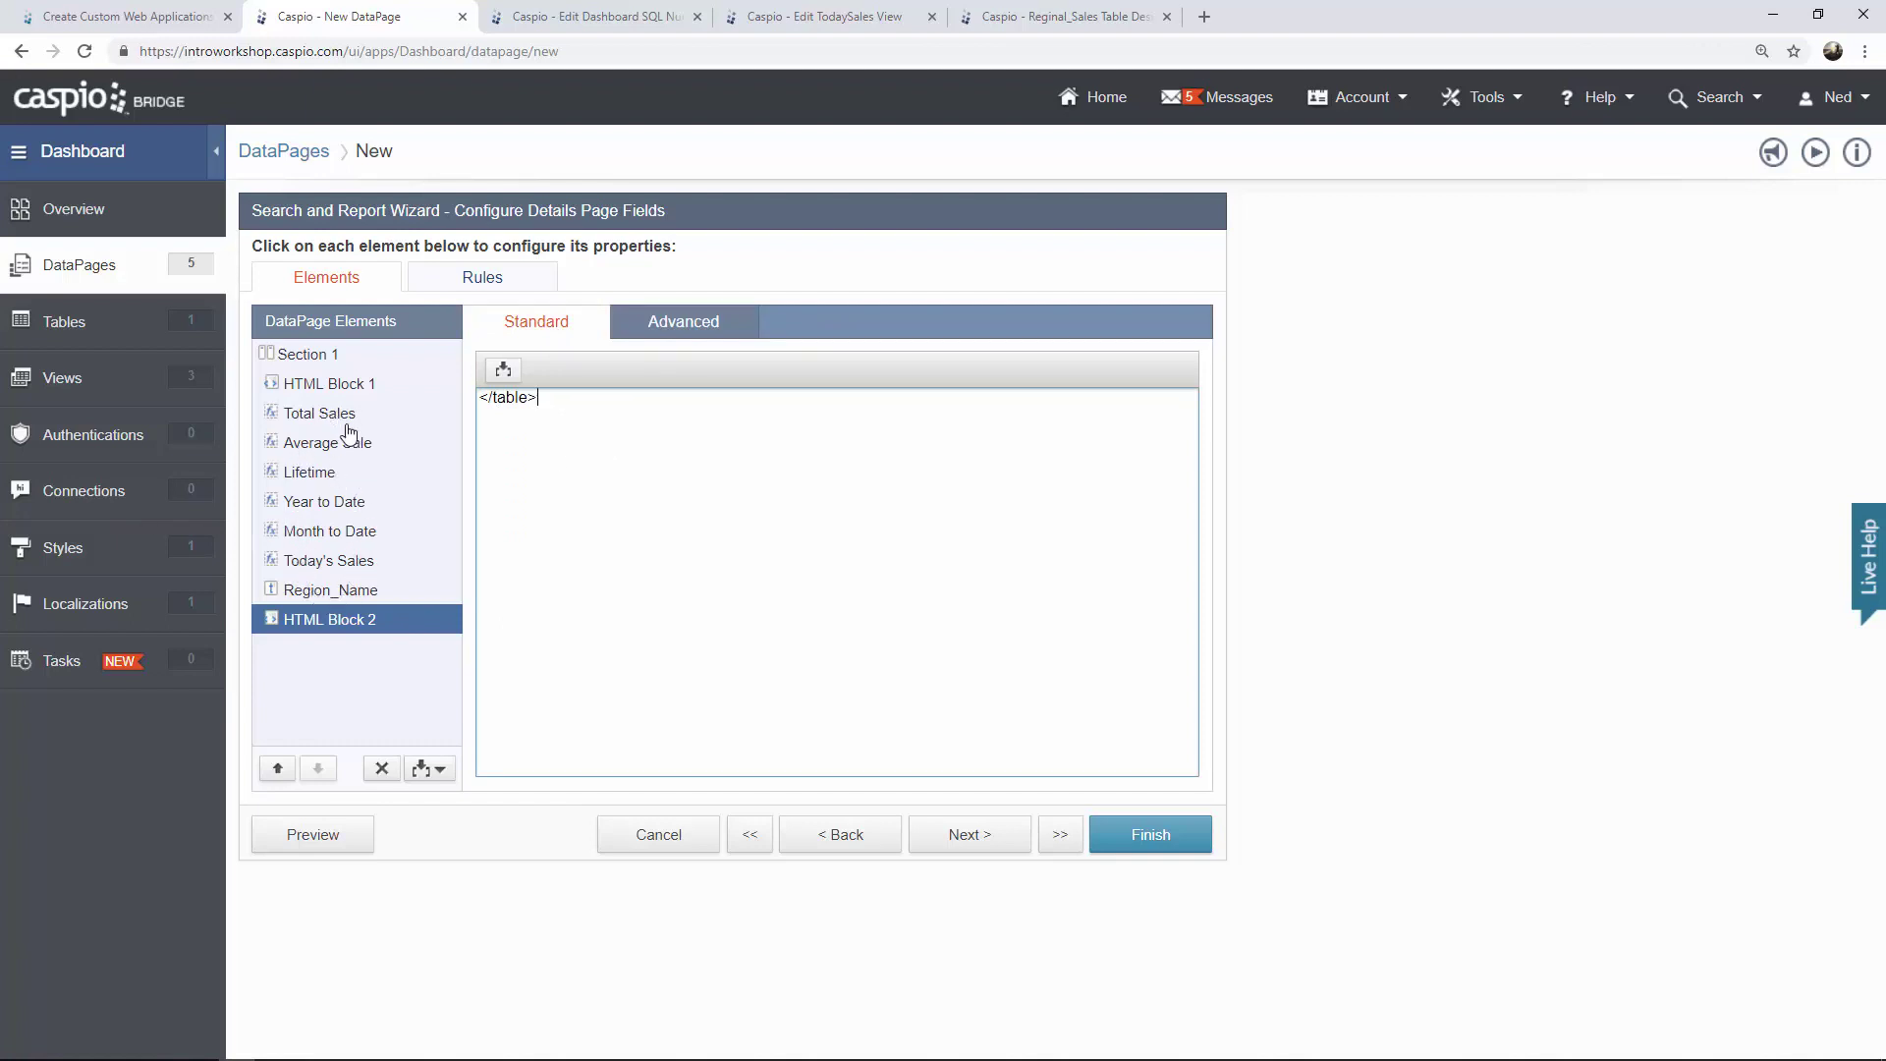
left_click(329, 383)
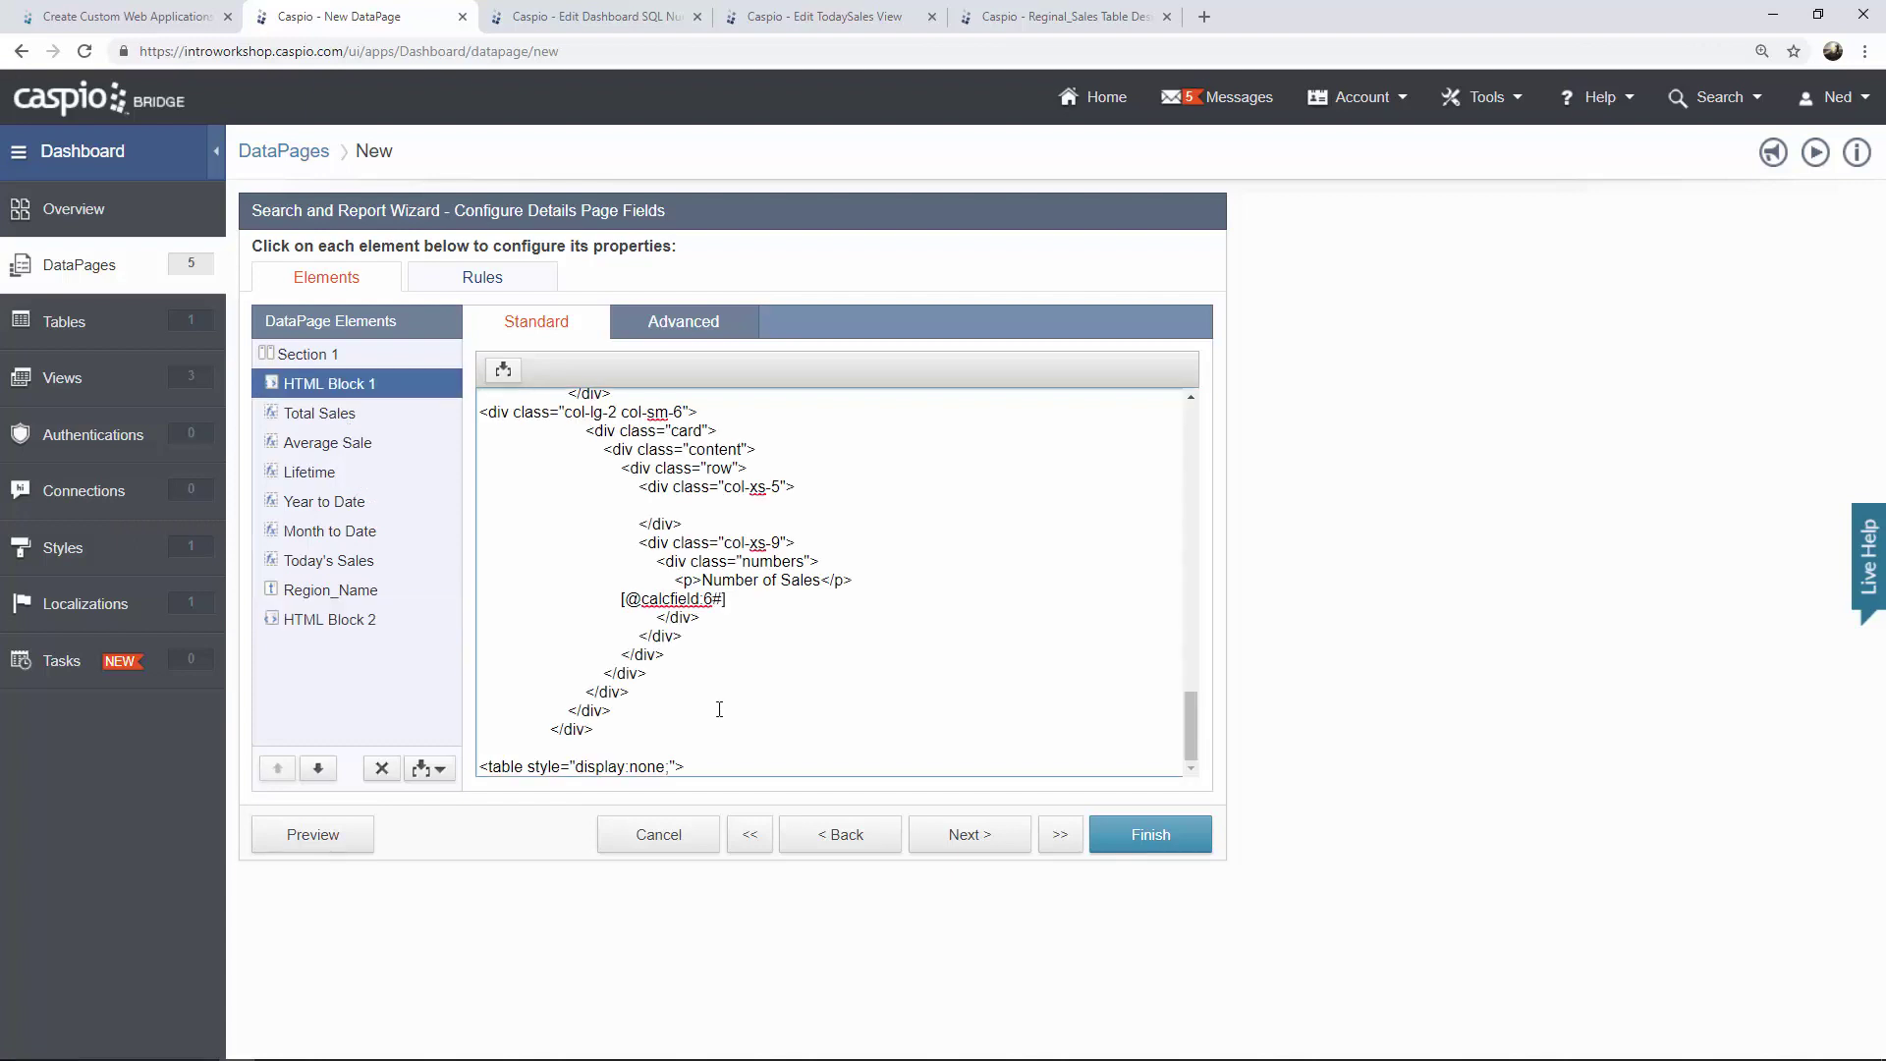
Preview the Dashboard Numbers DataPage, then finish the wizard with the details page options left unselected.
left_click(968, 834)
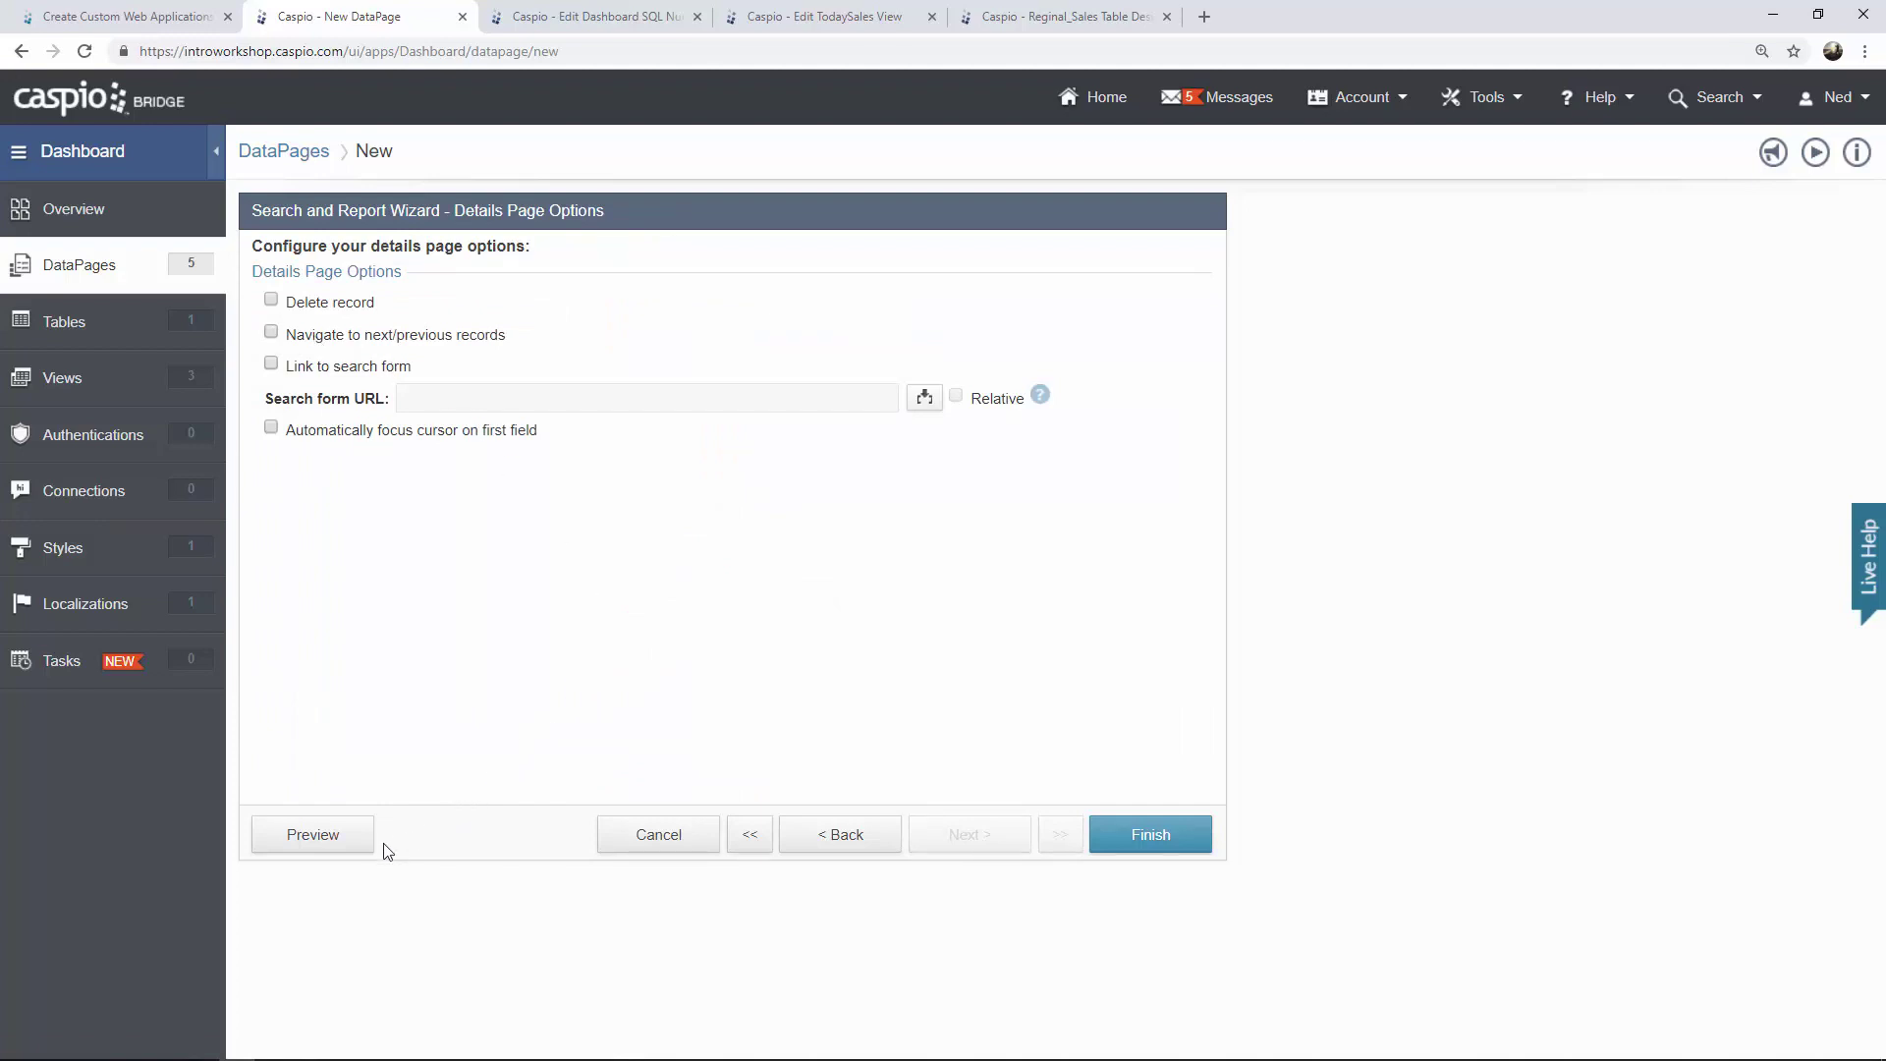
left_click(330, 853)
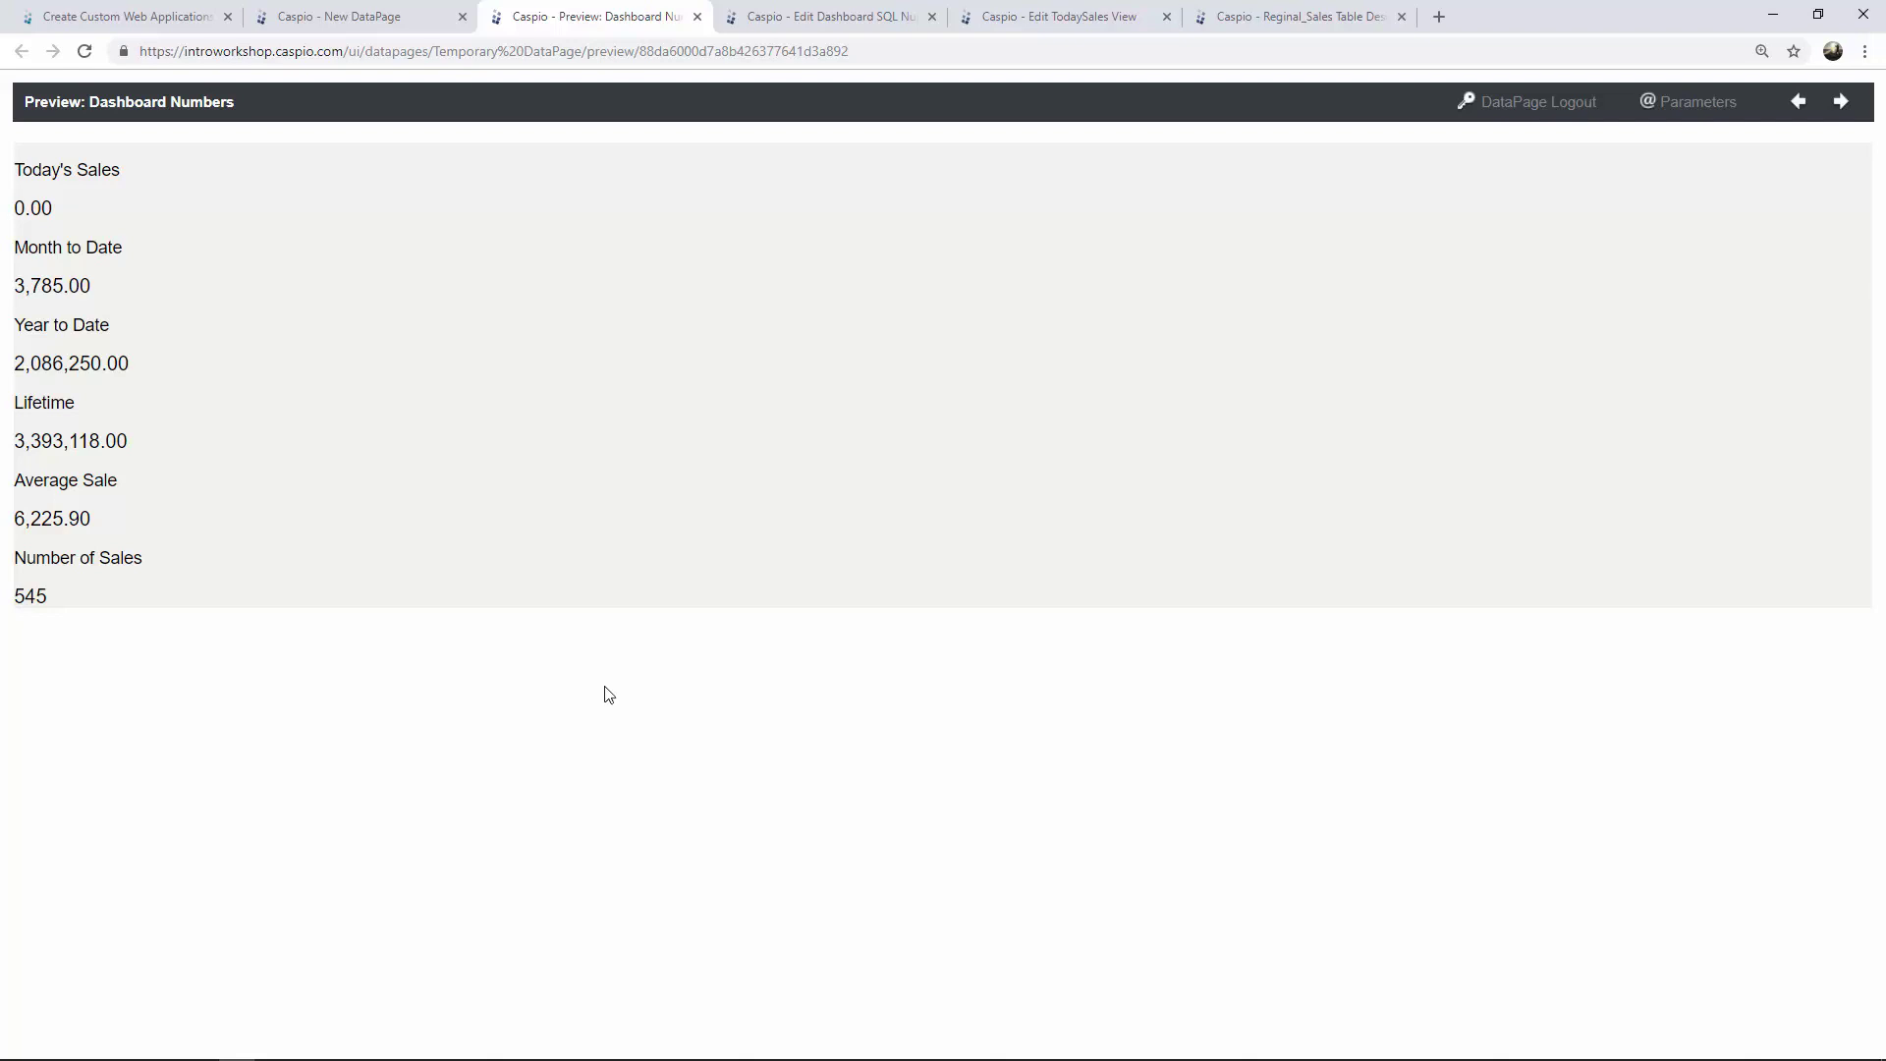
left_click(697, 18)
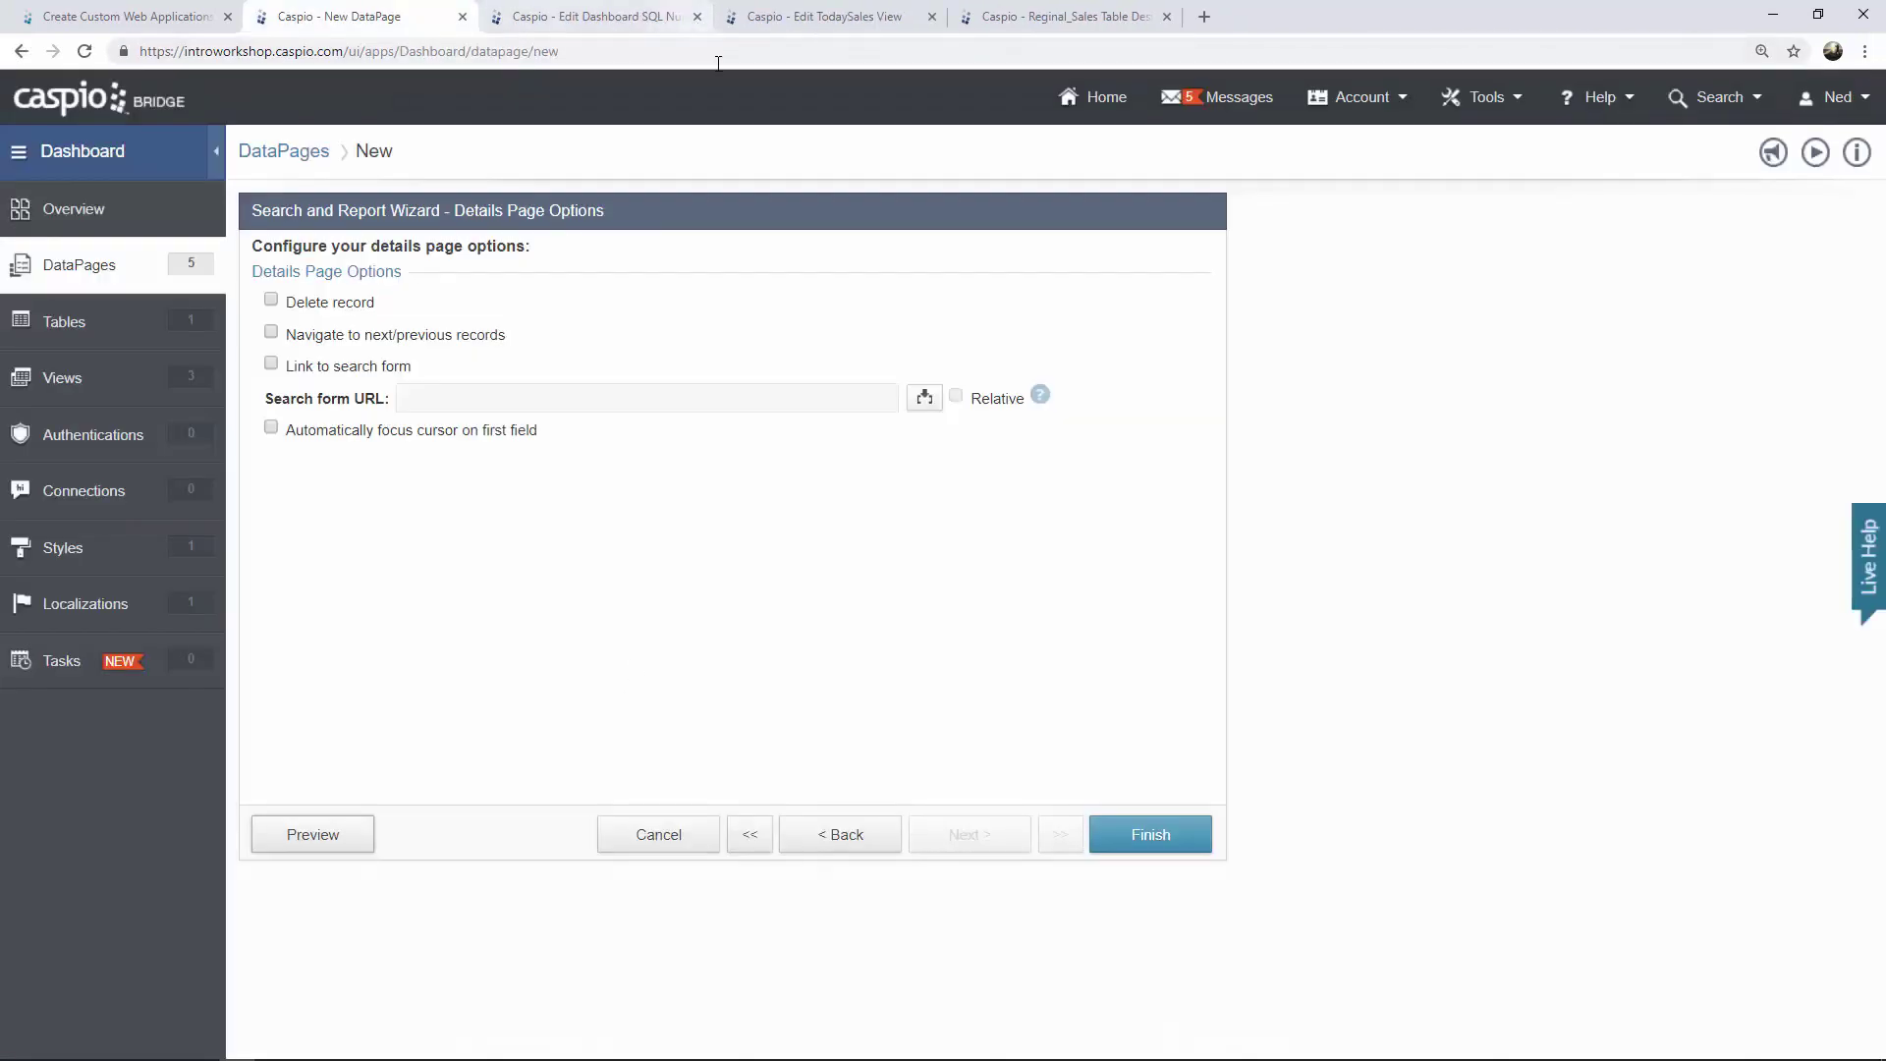
left_click(1118, 836)
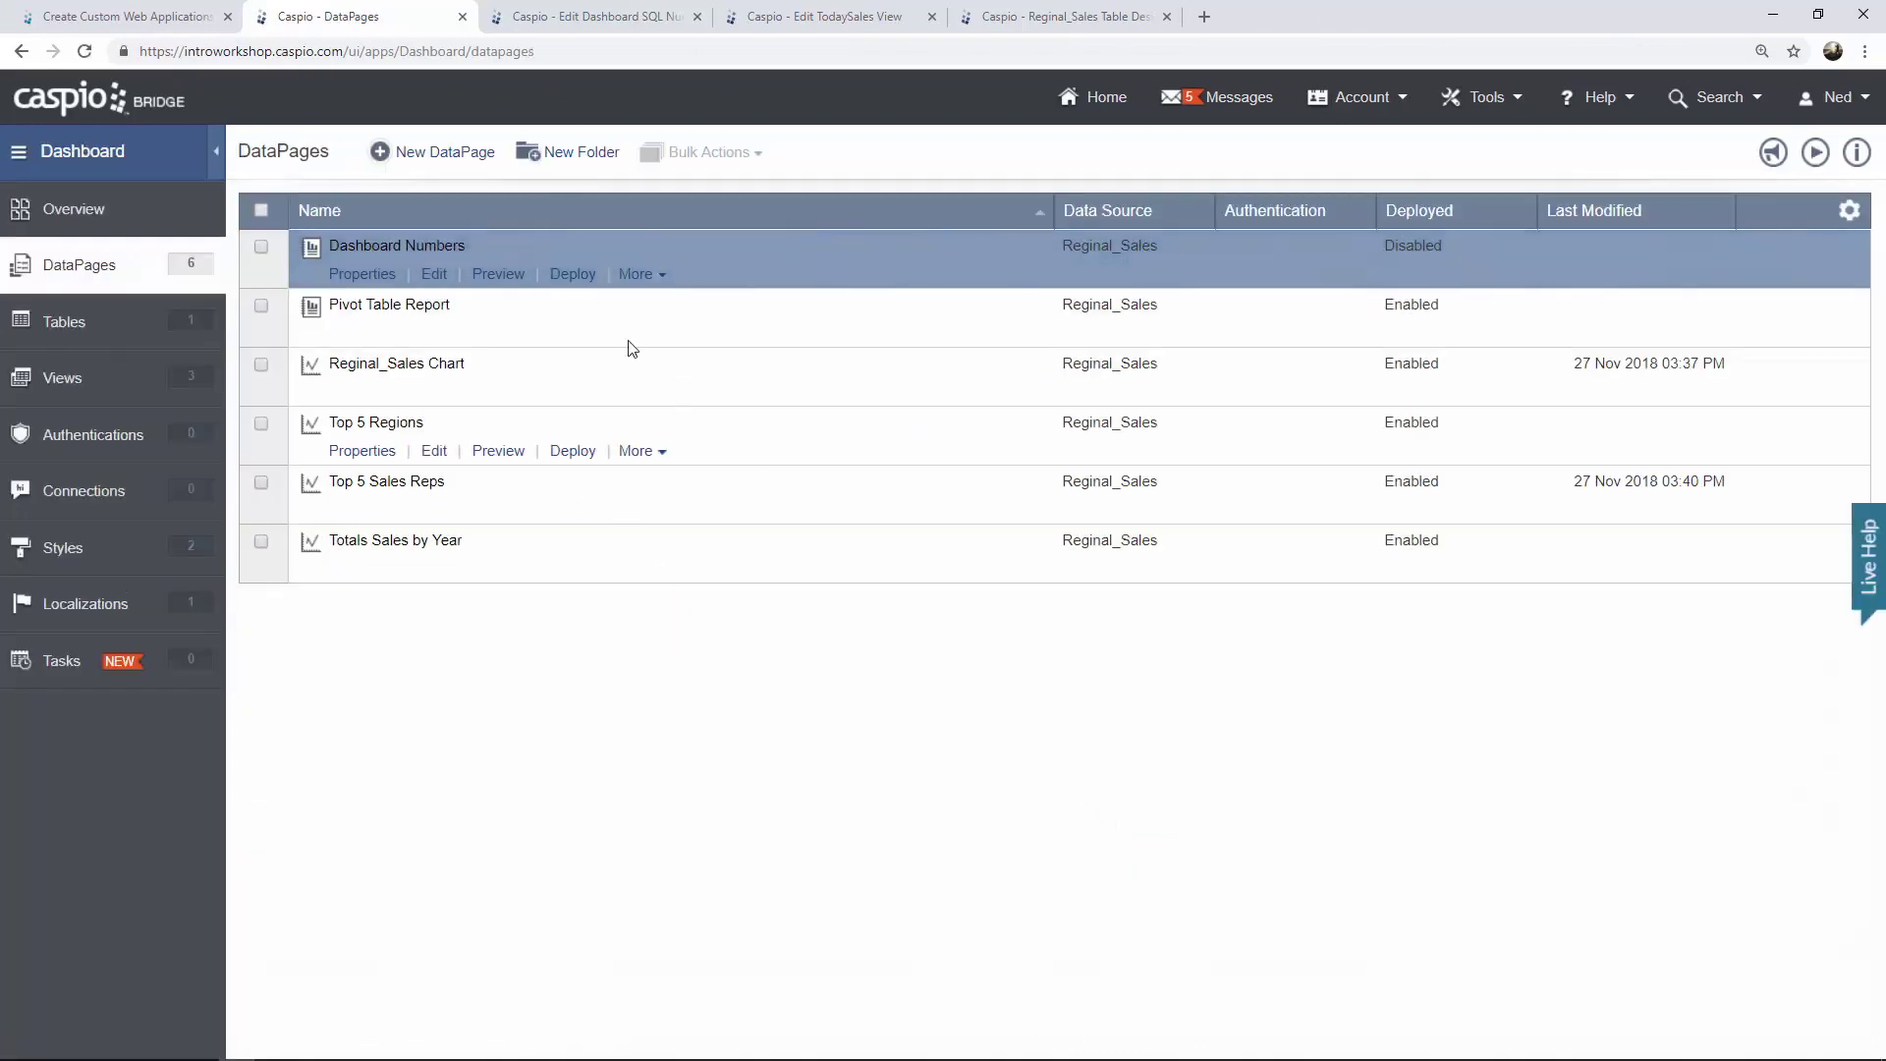
Enable deployment for the Dashboard Numbers DataPage and copy its Embed code.
left_click(578, 276)
left_click(797, 317)
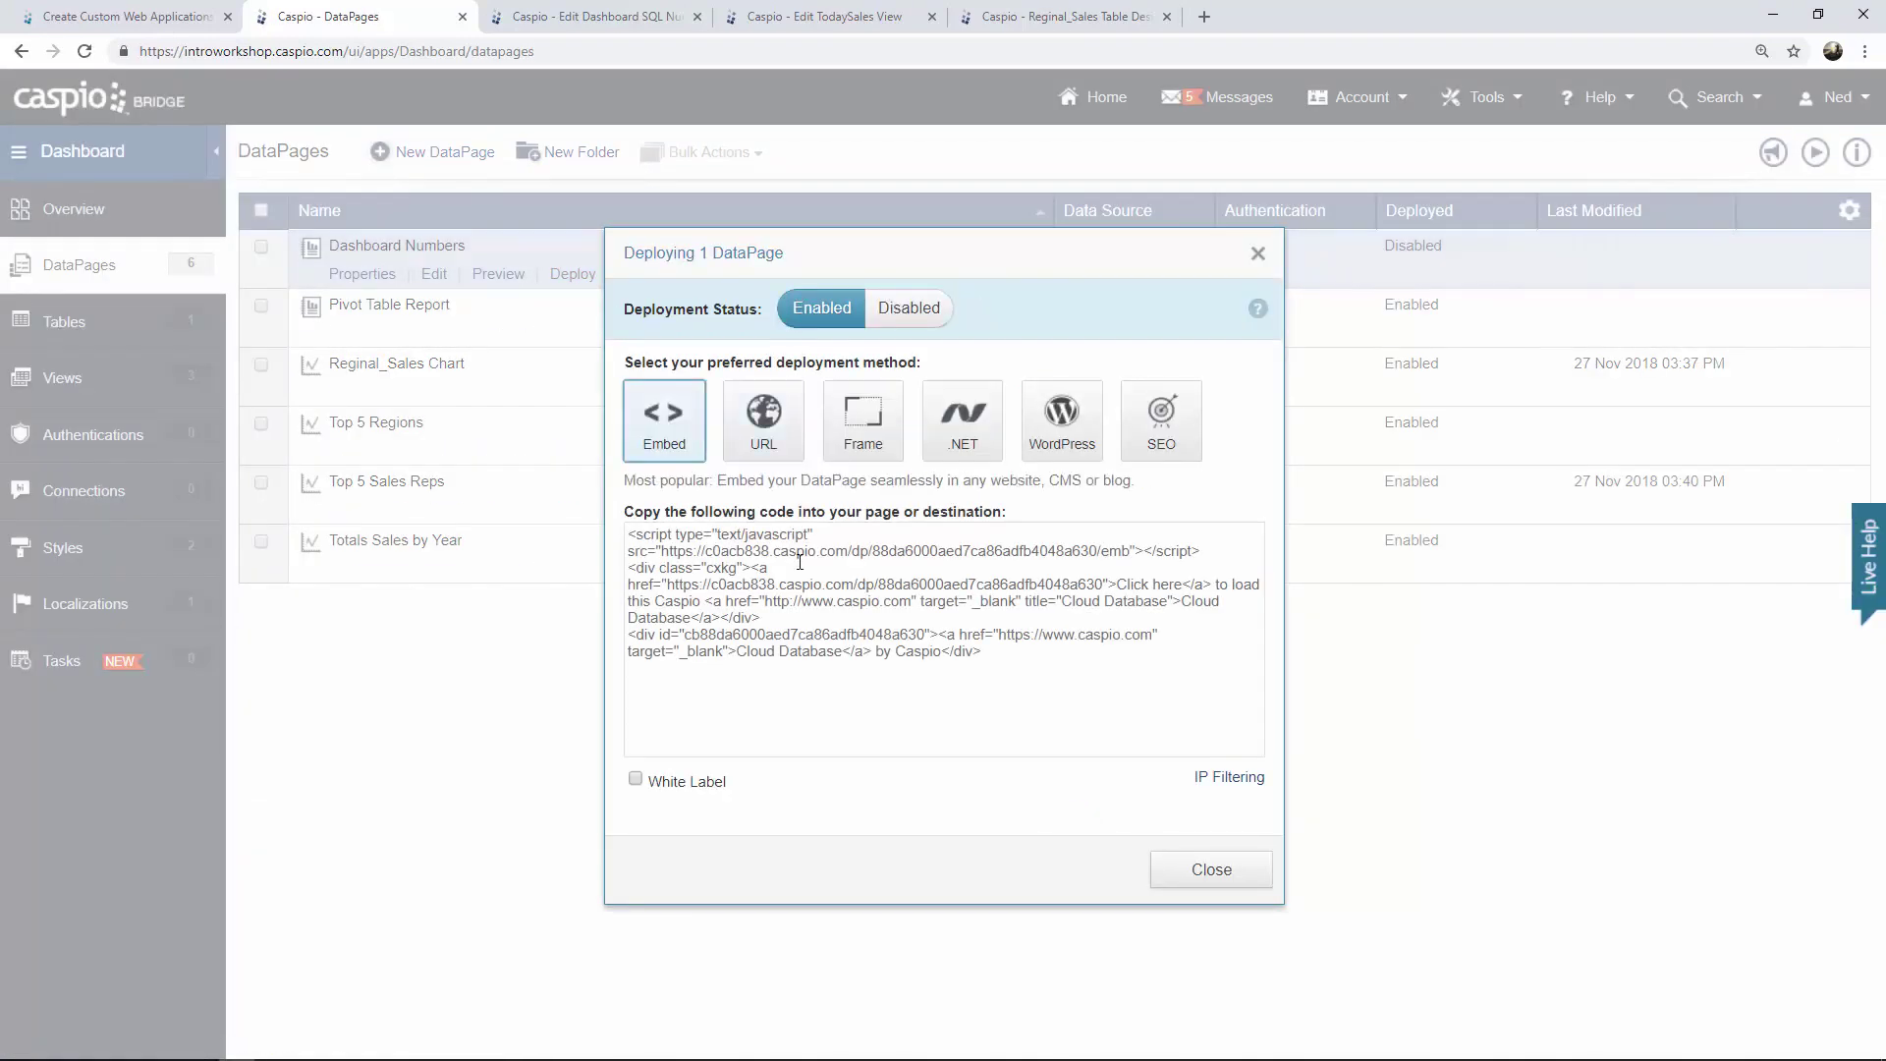
left_click(760, 600)
key("ctrl+c")
left_click(1140, 869)
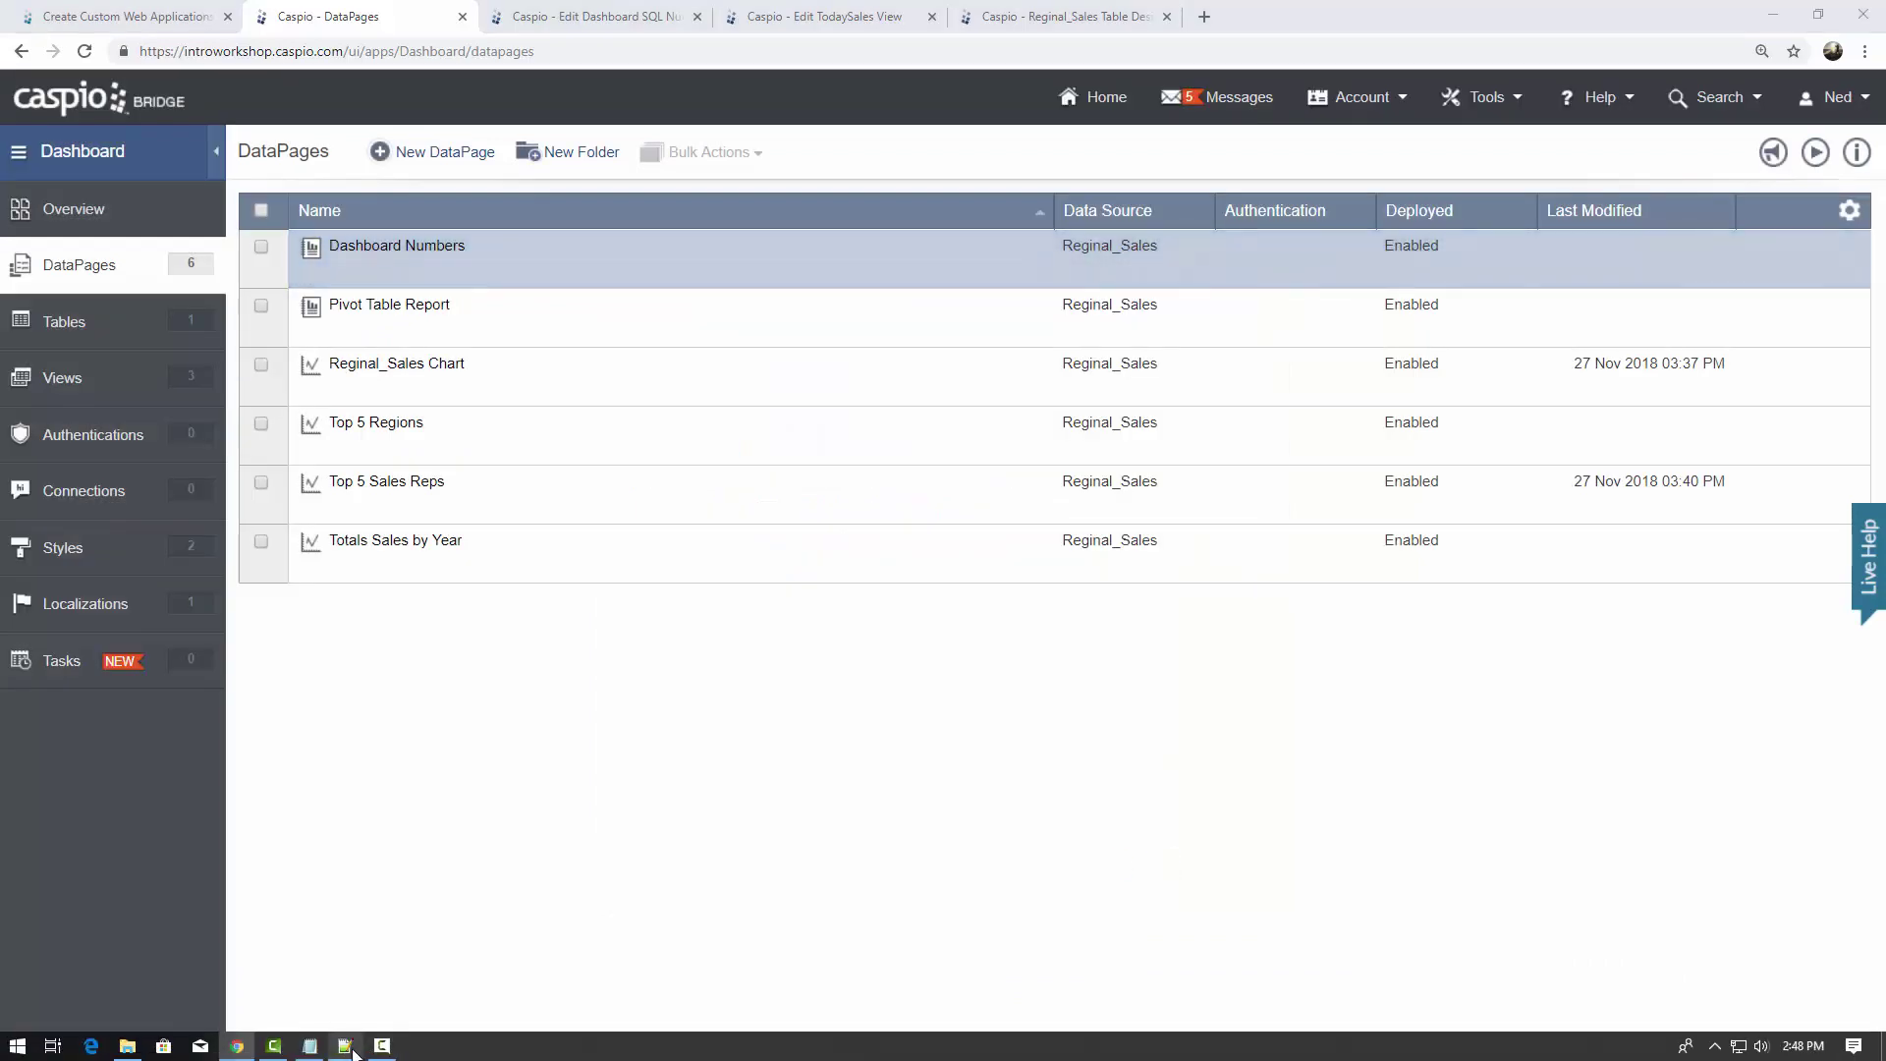
In Notepad++, paste the embed code into dashboard_demo.html's container-fluid div above the Sales by Region row, save, and reload the page in the browser.
left_click(345, 1047)
left_click_drag(240, 680, 82, 679)
key("ctrl+v")
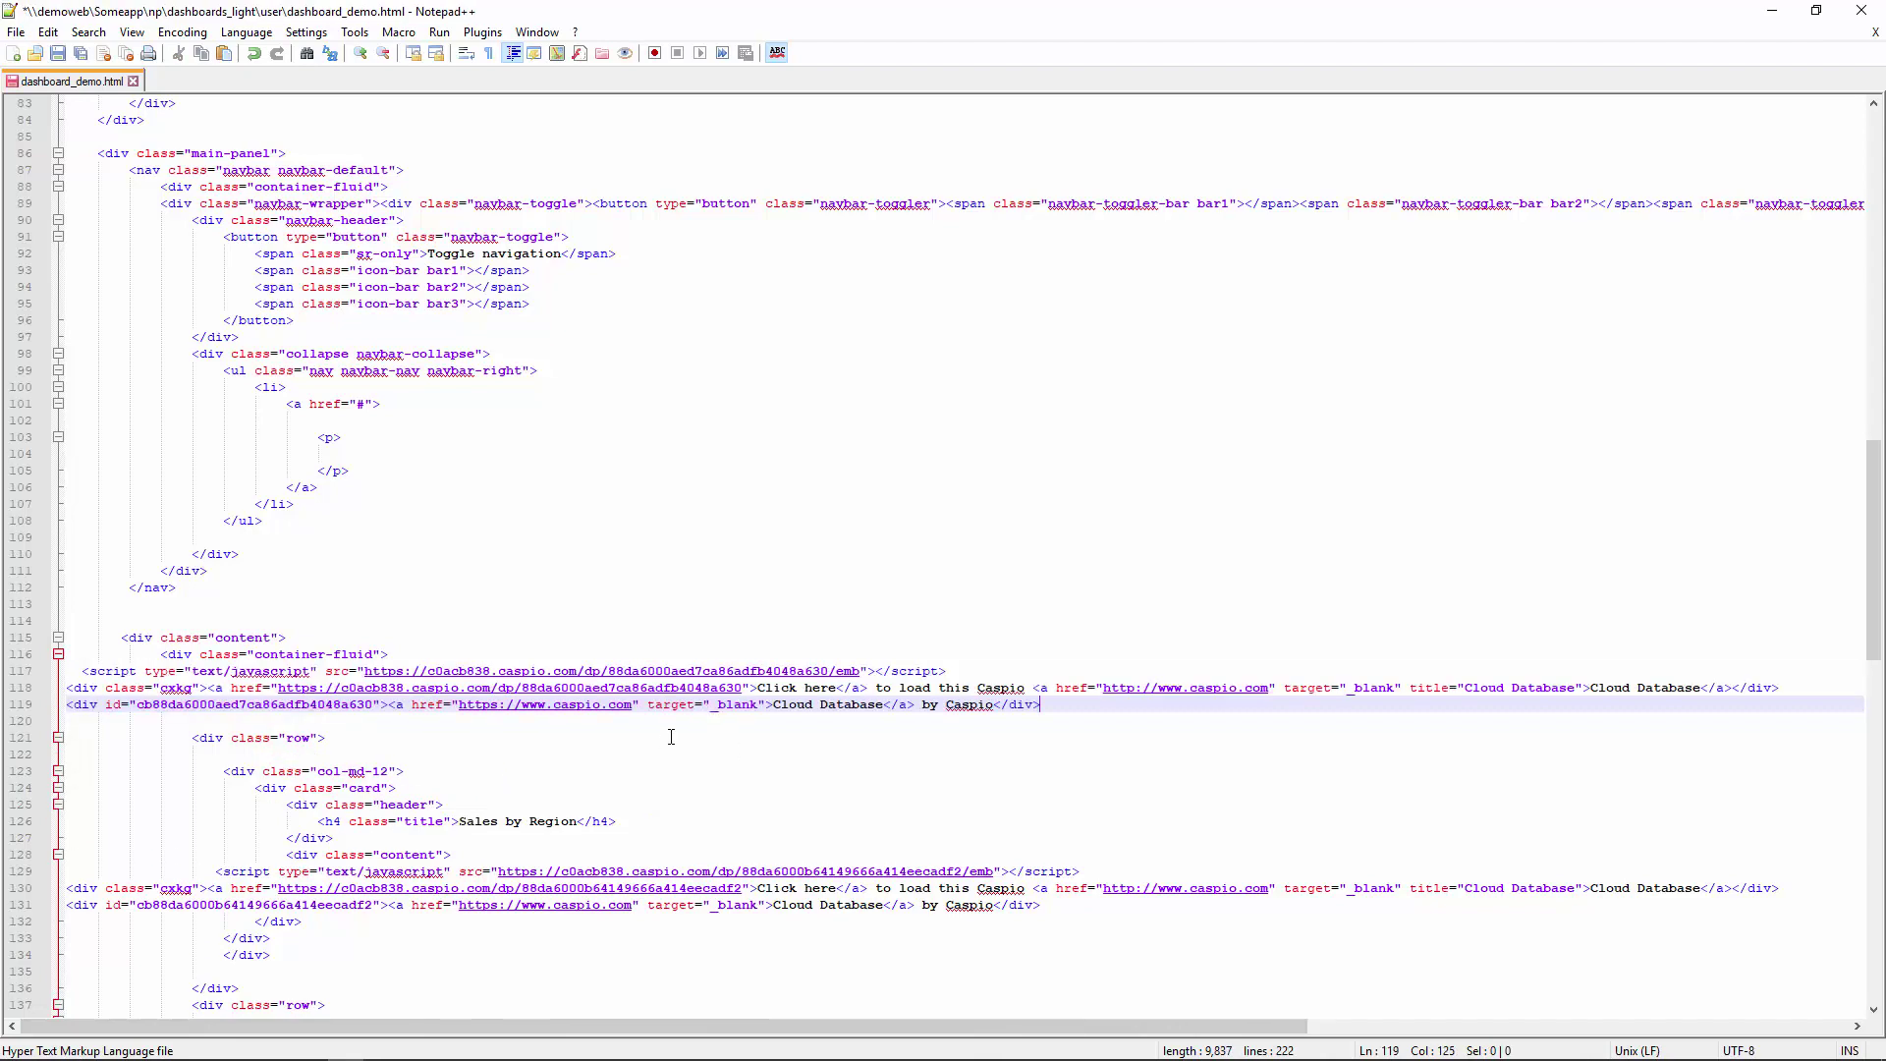
key("ctrl+s")
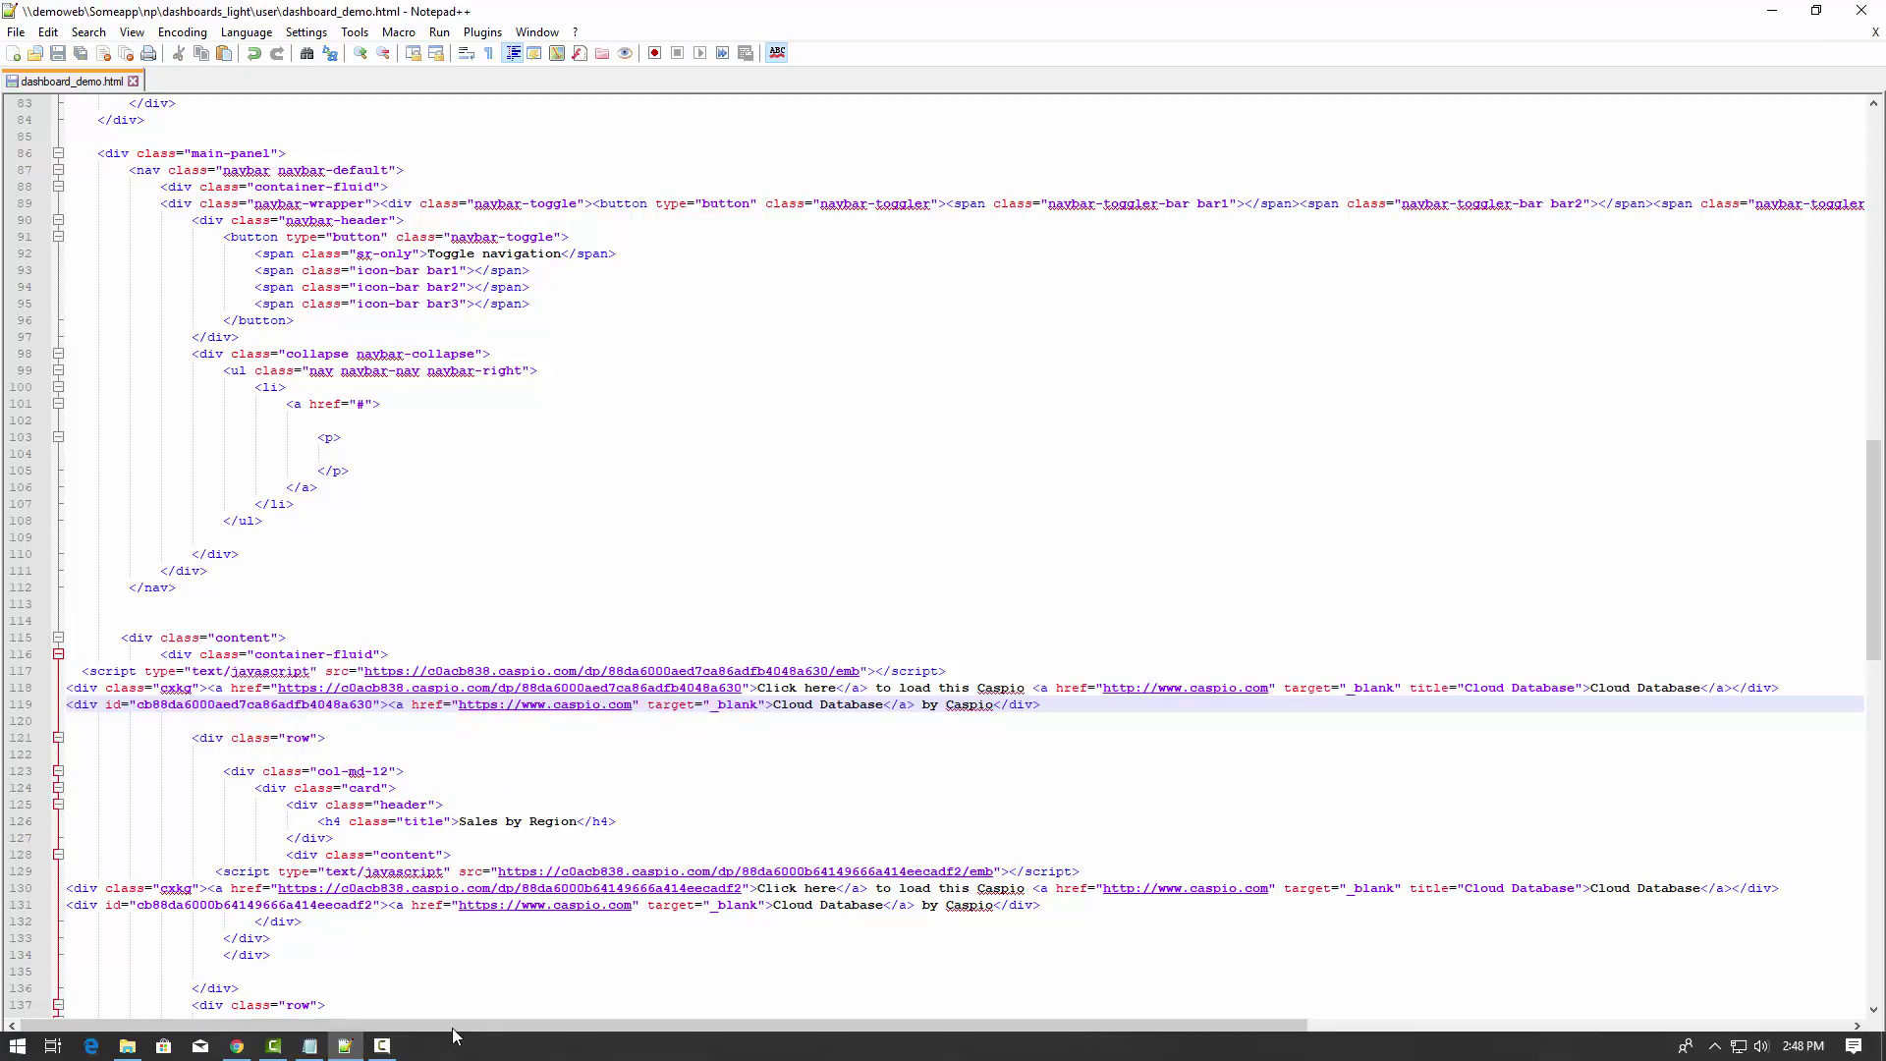
left_click(236, 1046)
key("F5")
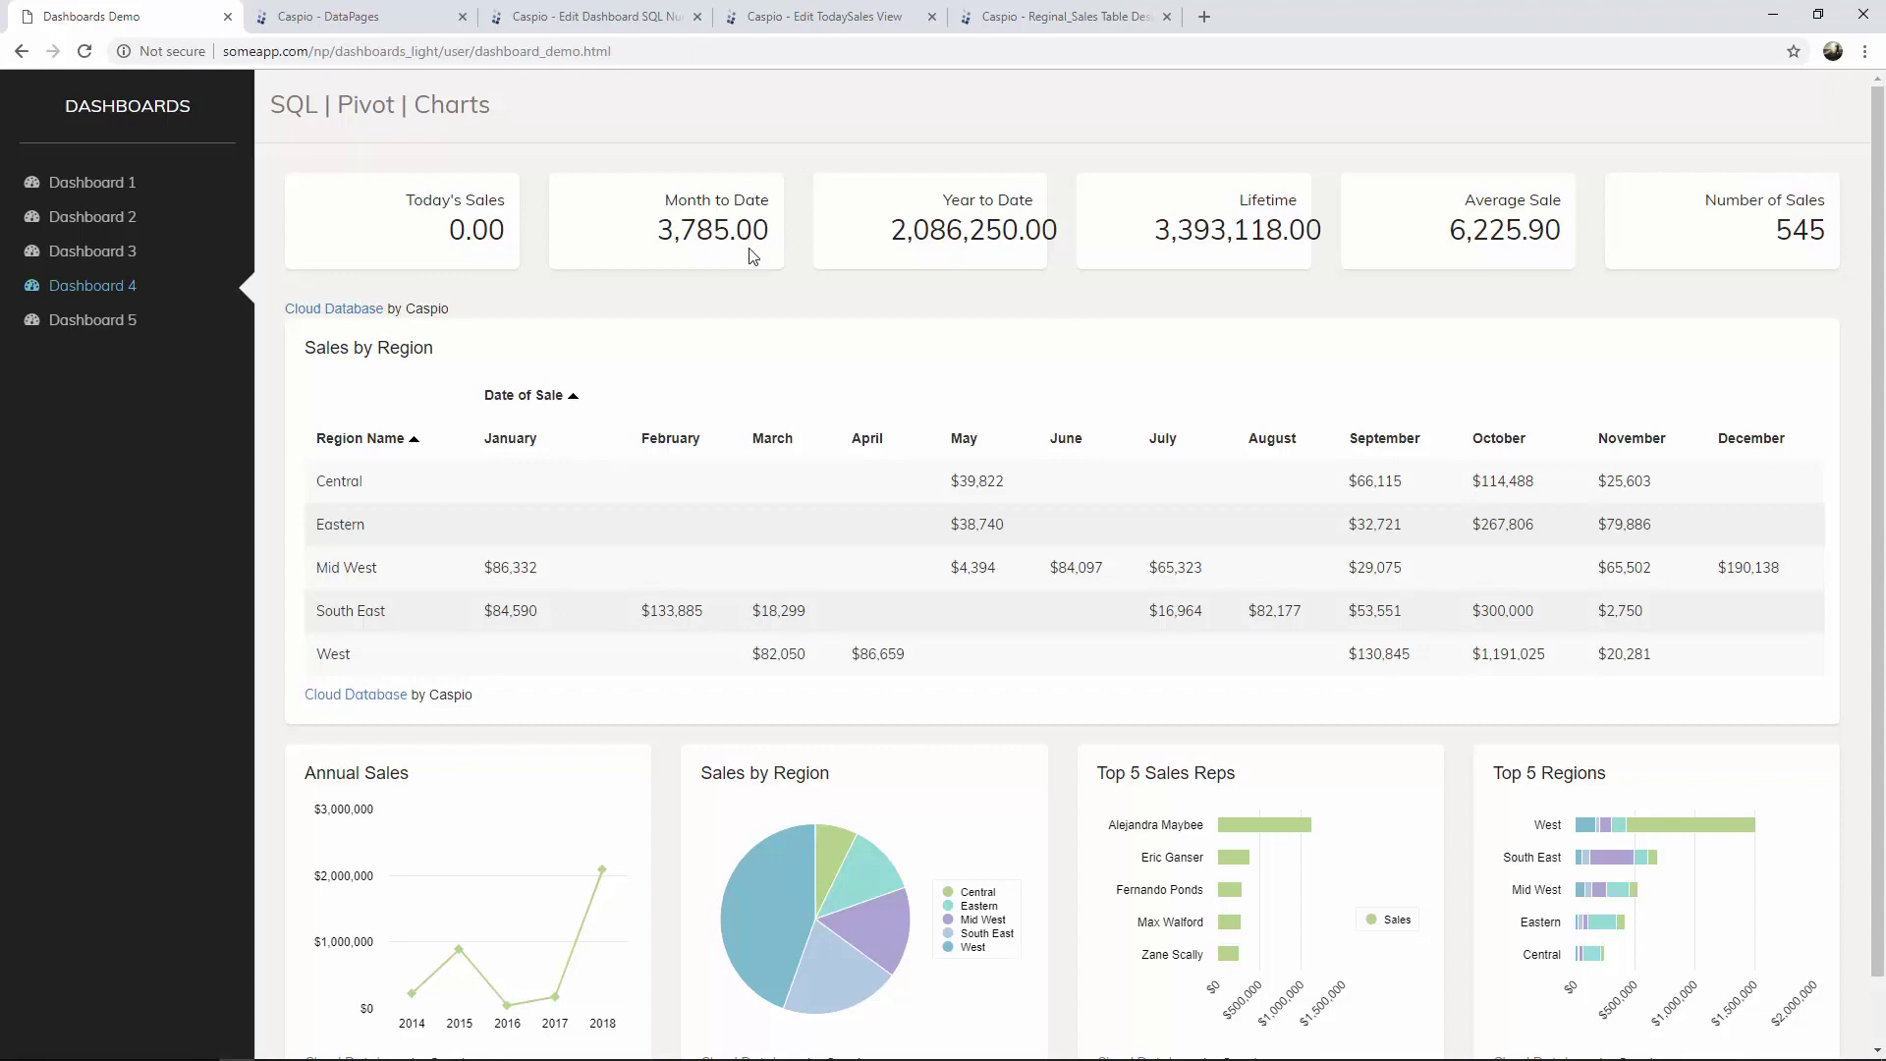
In Dashboards Localization's Formatting Standards, set the Number format's digits after decimal to 0, save, and reload the Dashboards Demo page.
left_click(364, 17)
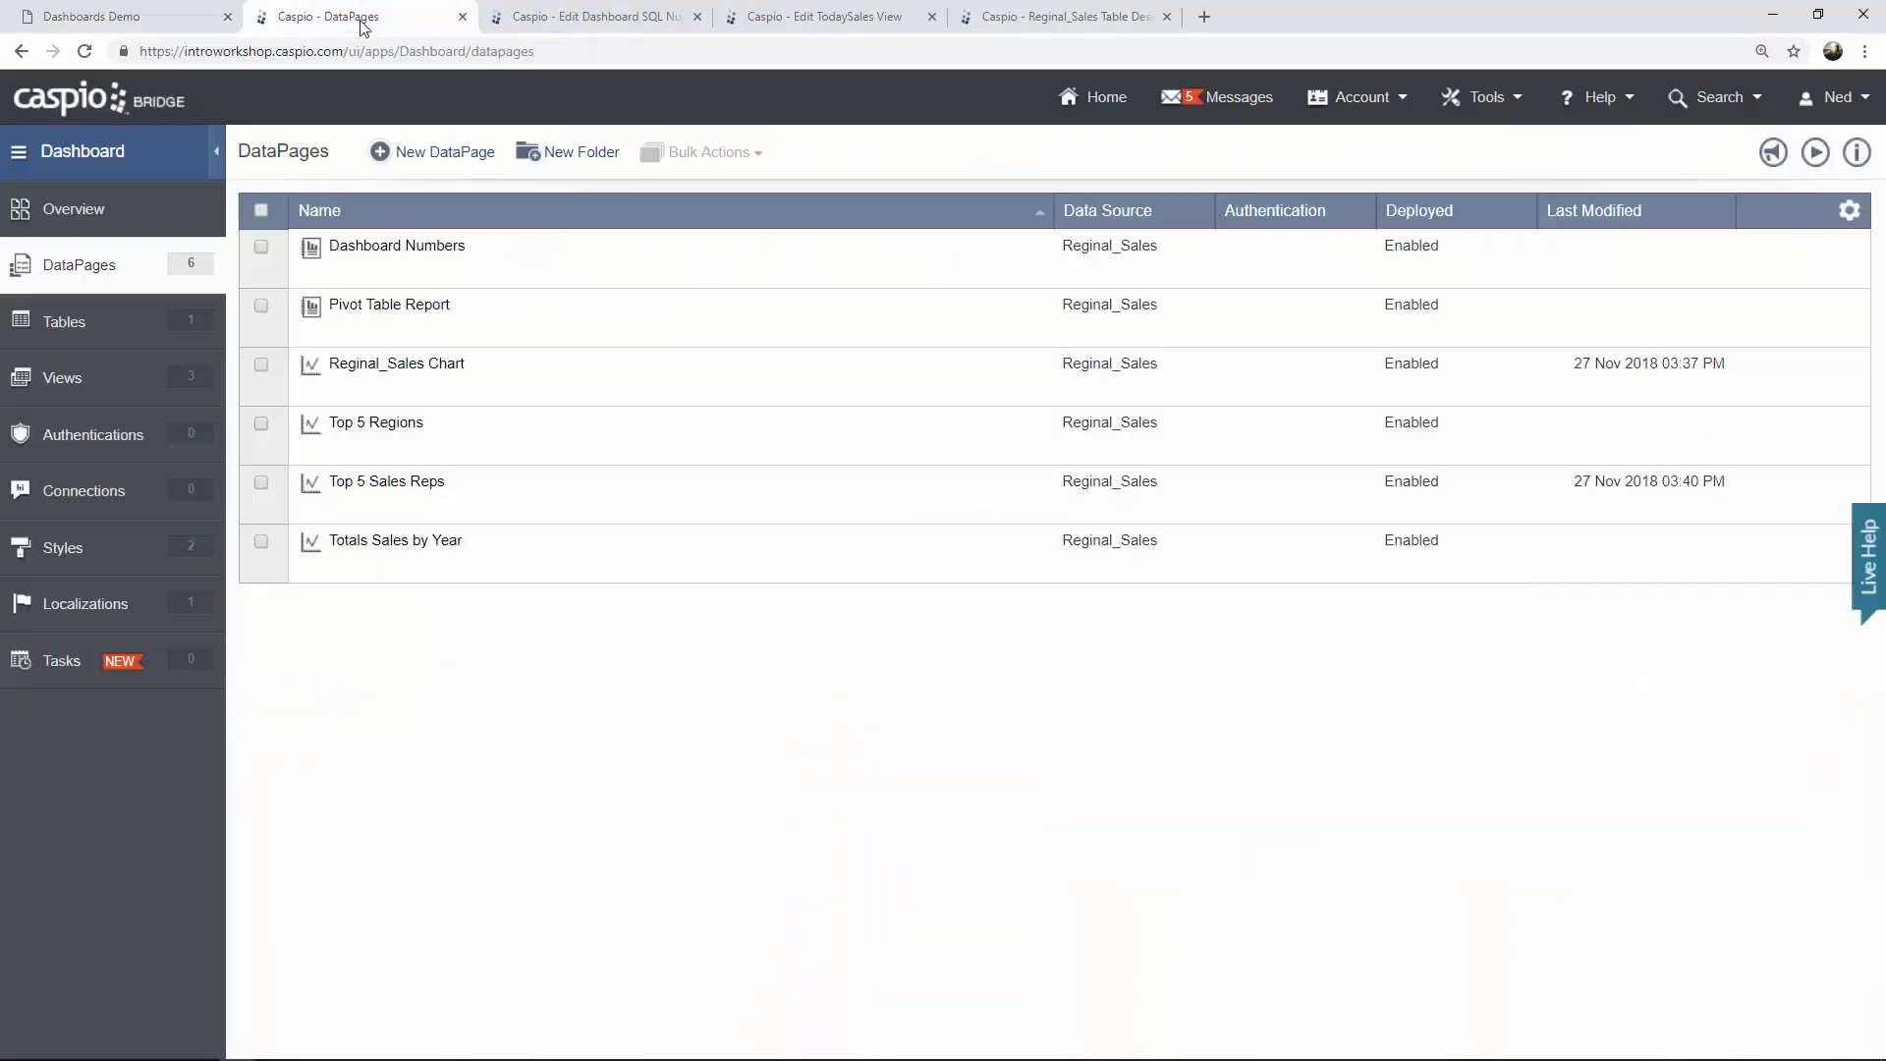
left_click(48, 600)
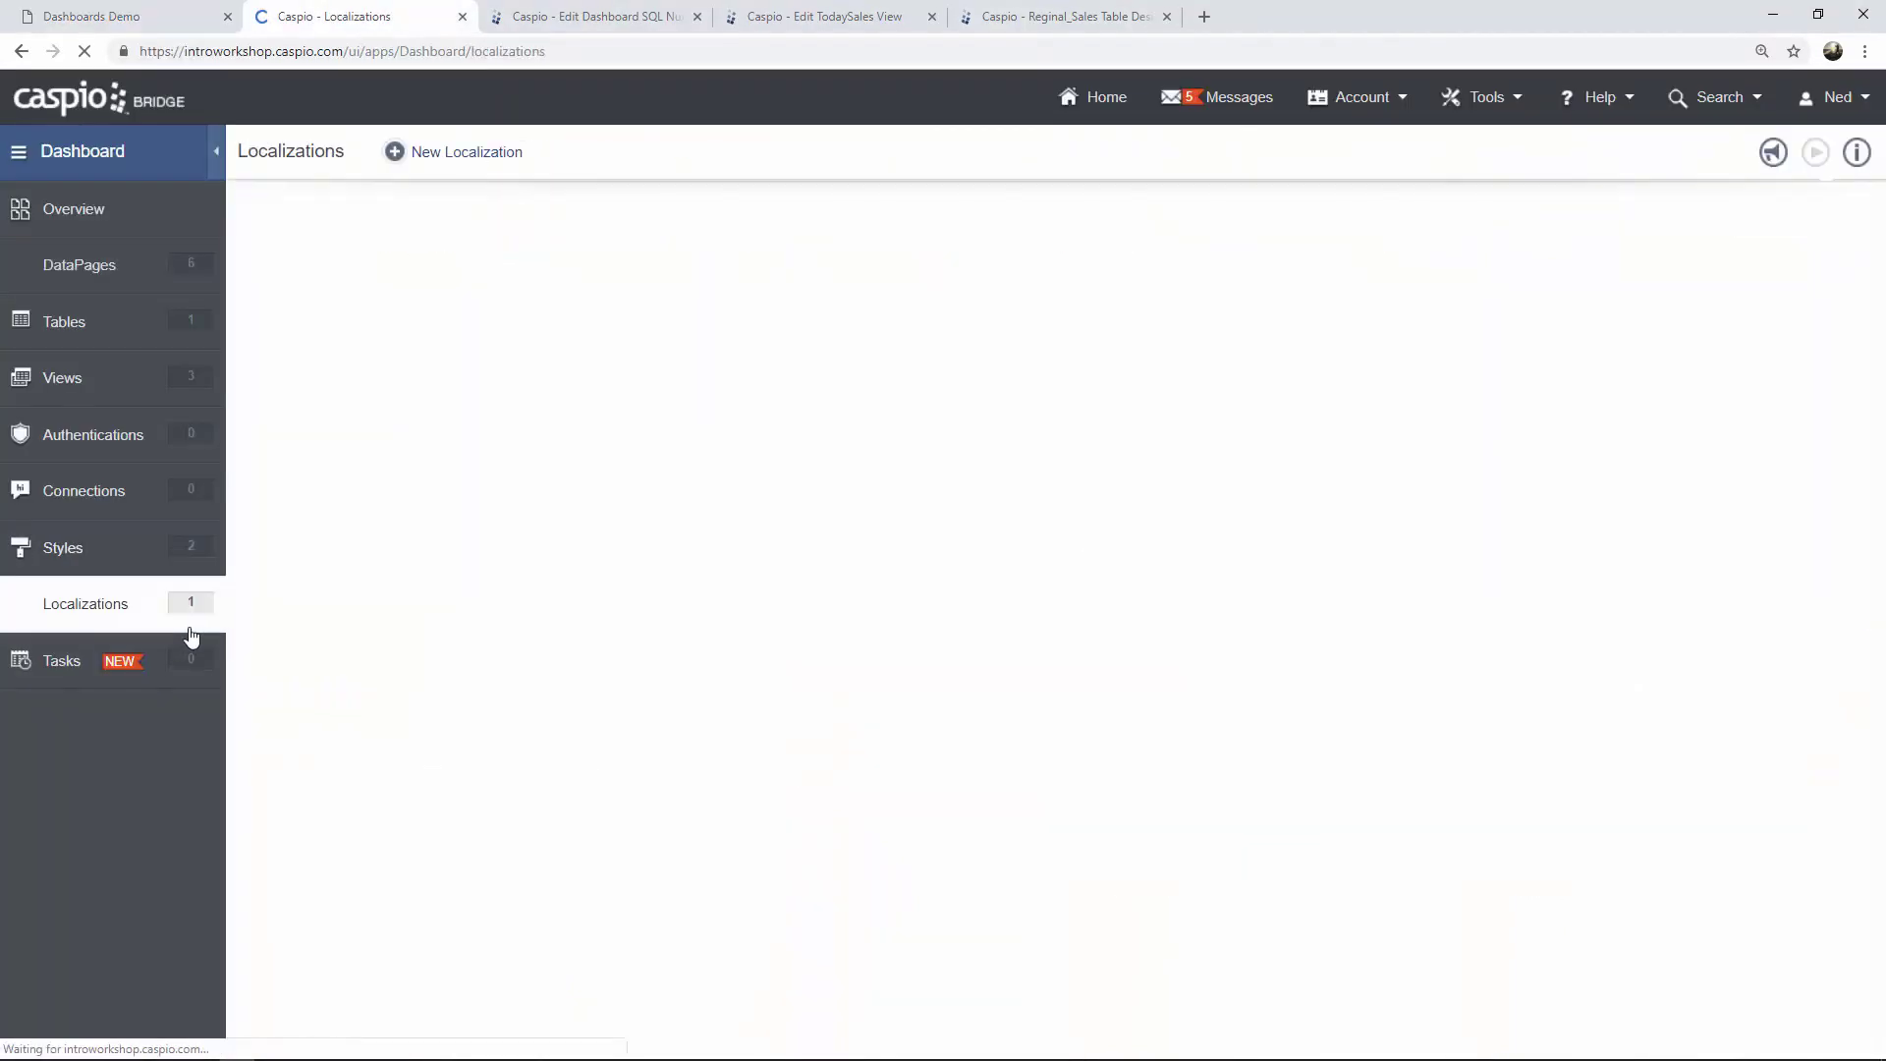
left_click(385, 275)
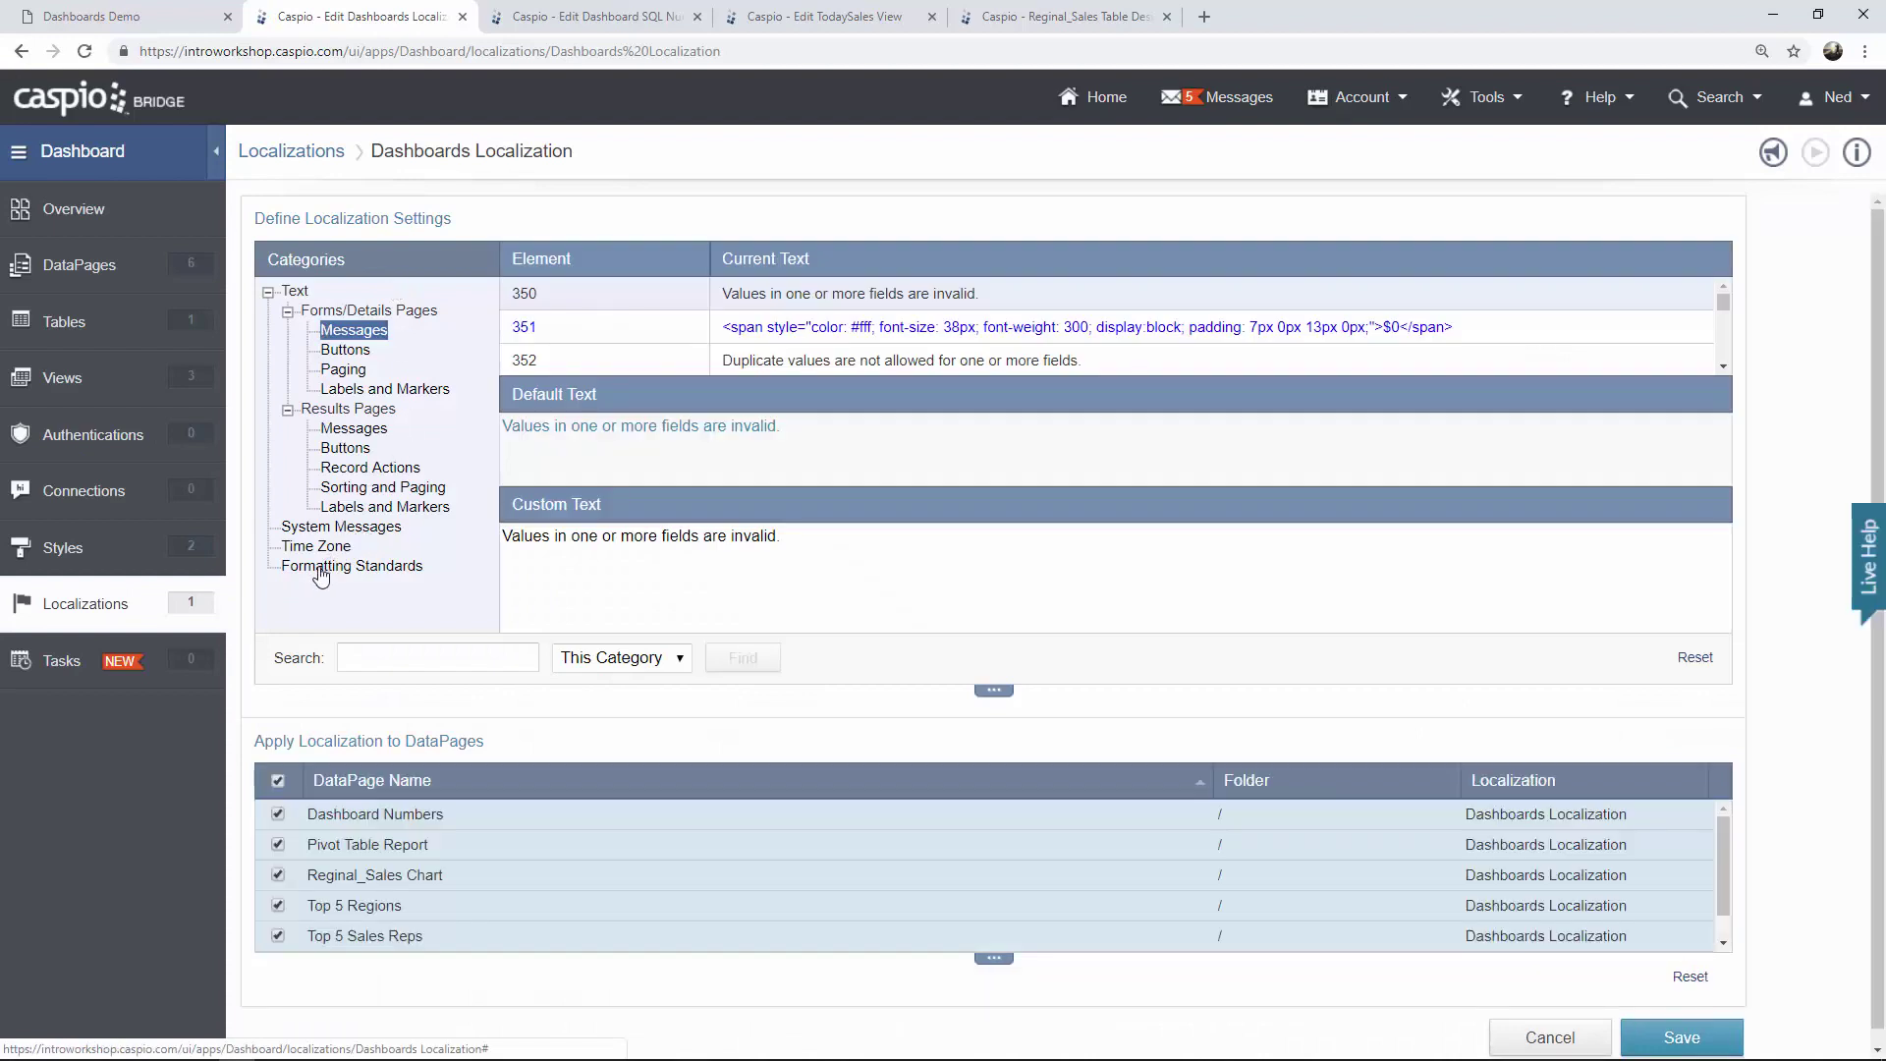
left_click(320, 571)
left_click(590, 403)
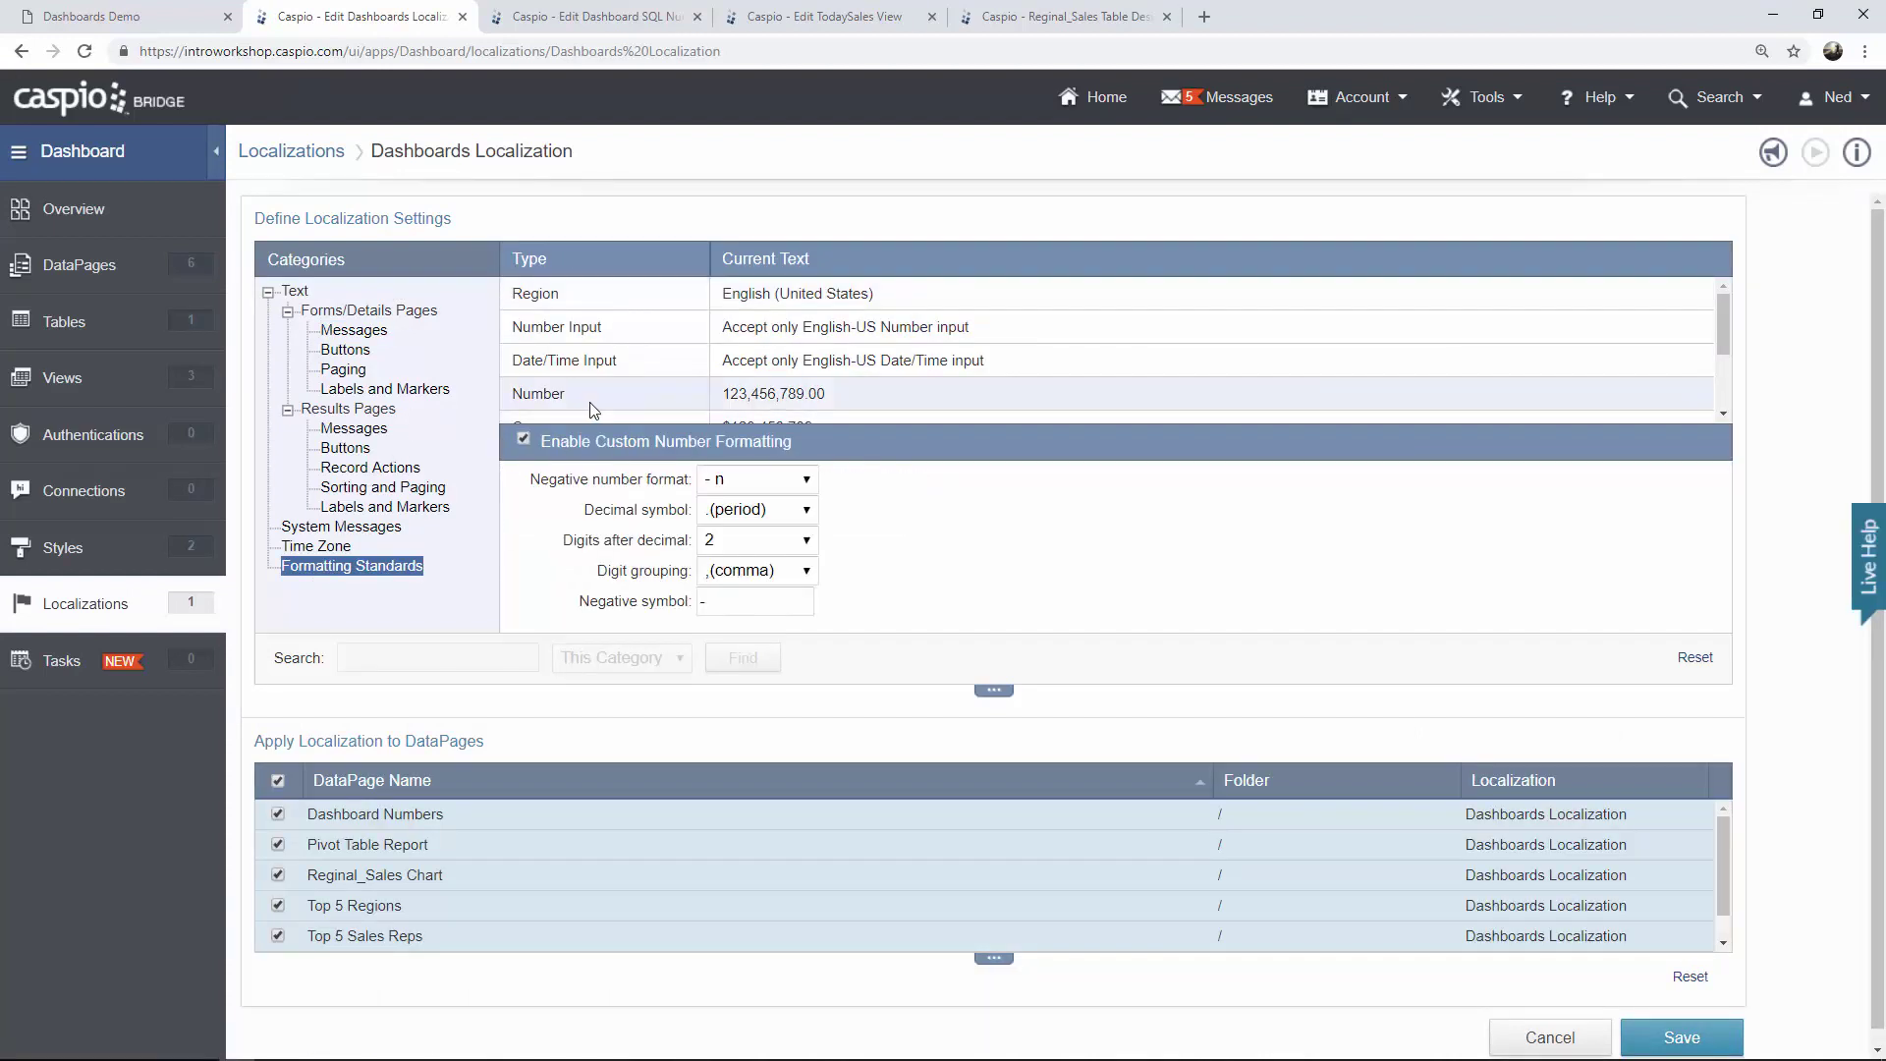
left_click(762, 543)
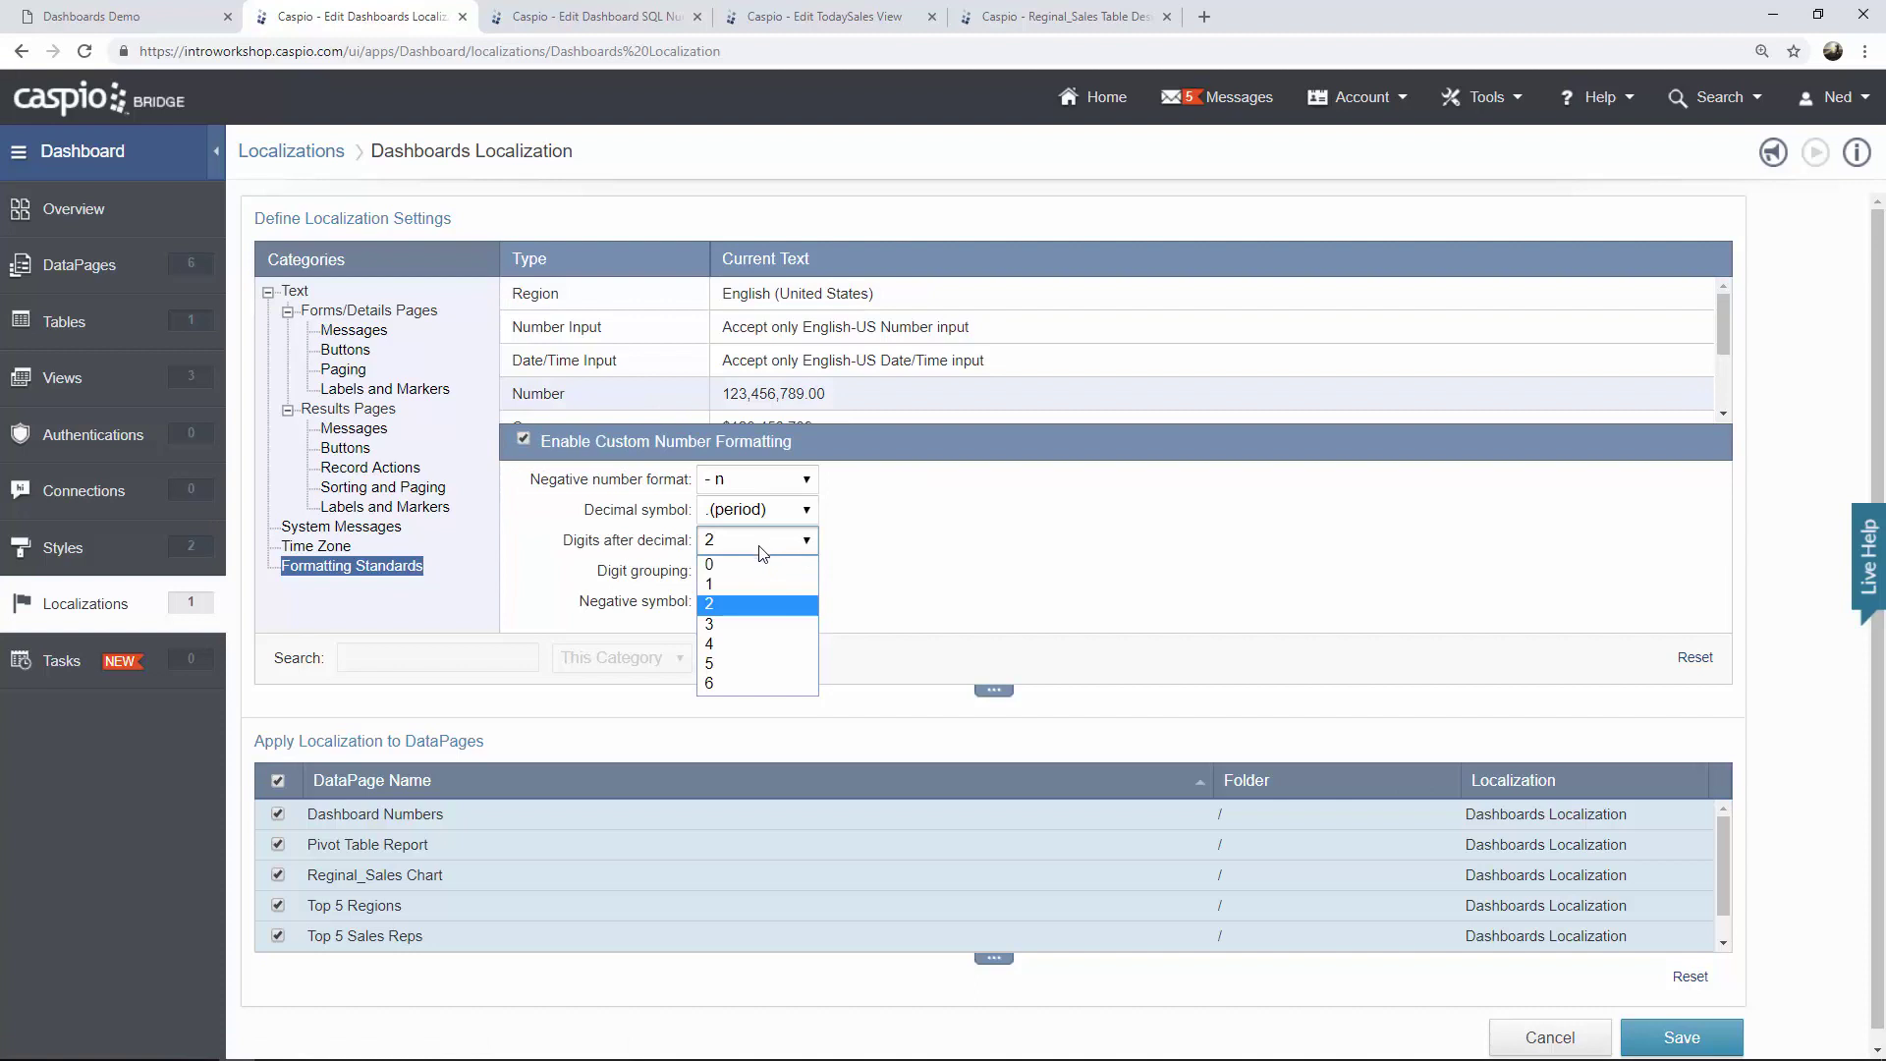
left_click(752, 566)
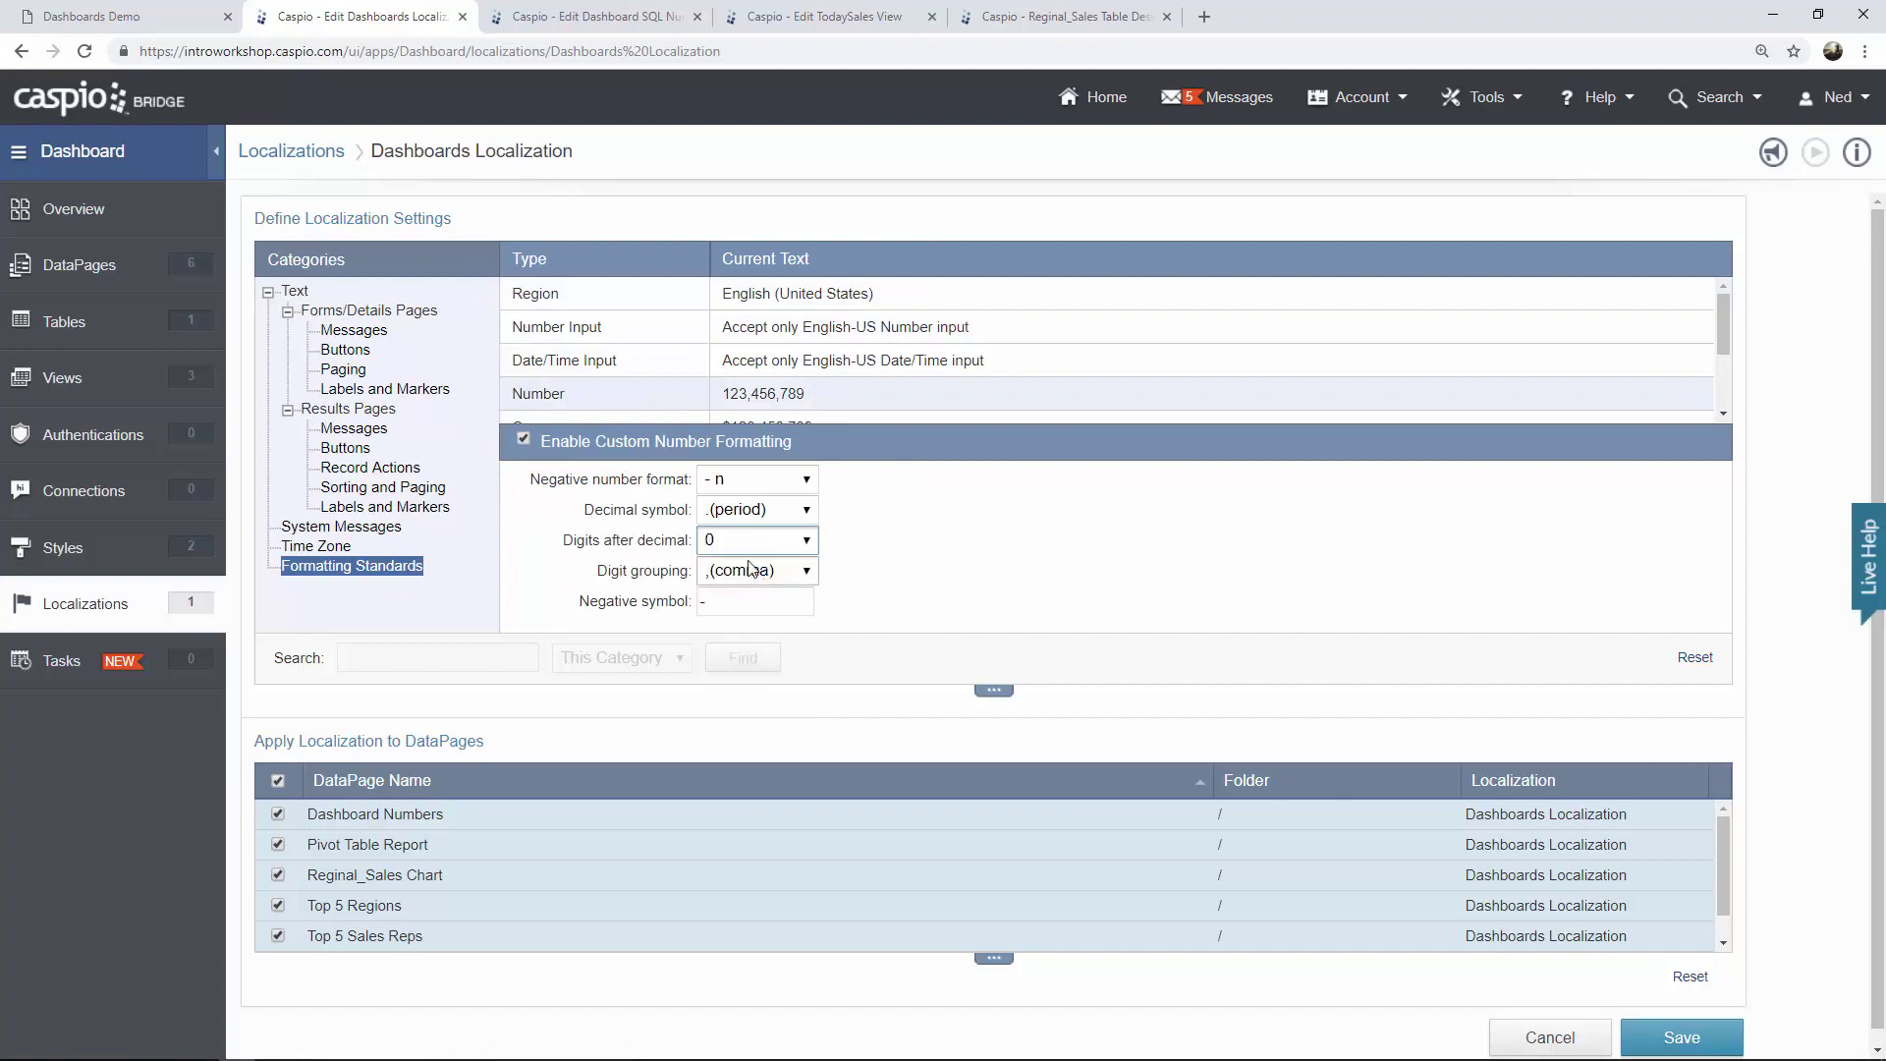
left_click(1683, 1038)
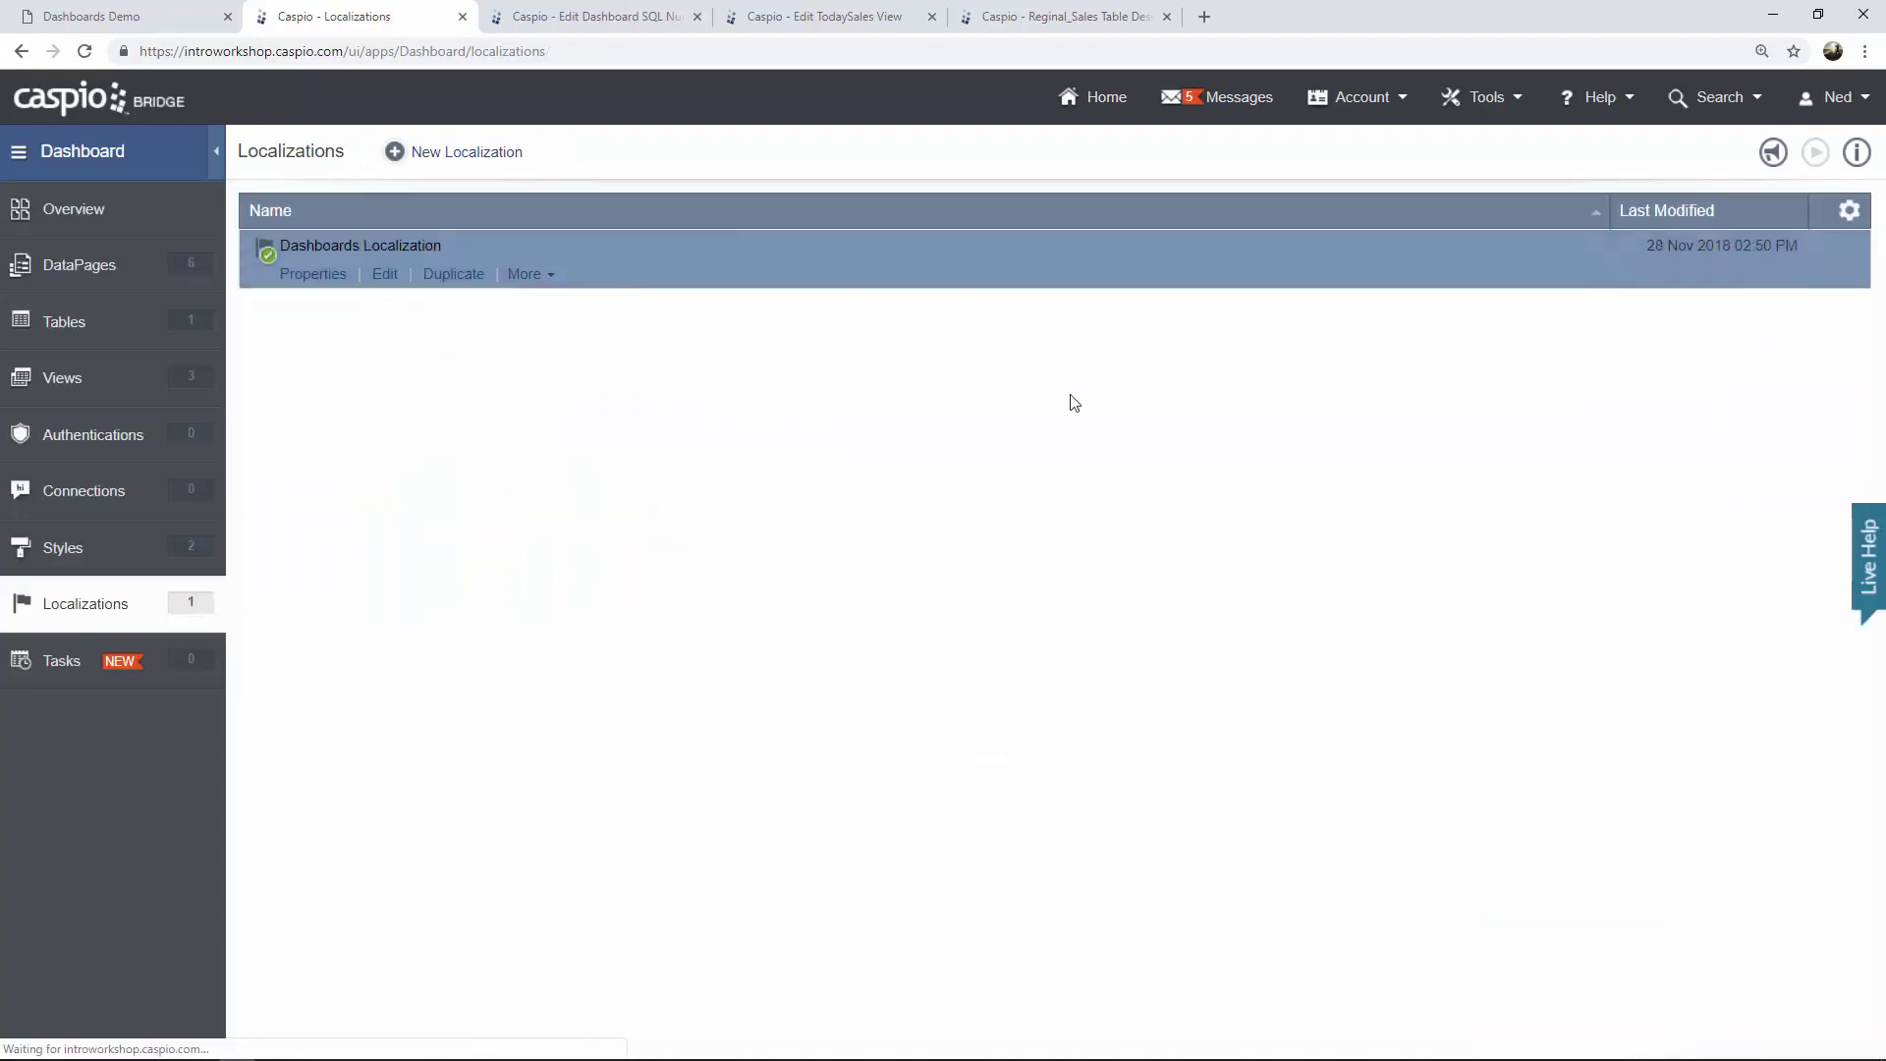
left_click(147, 17)
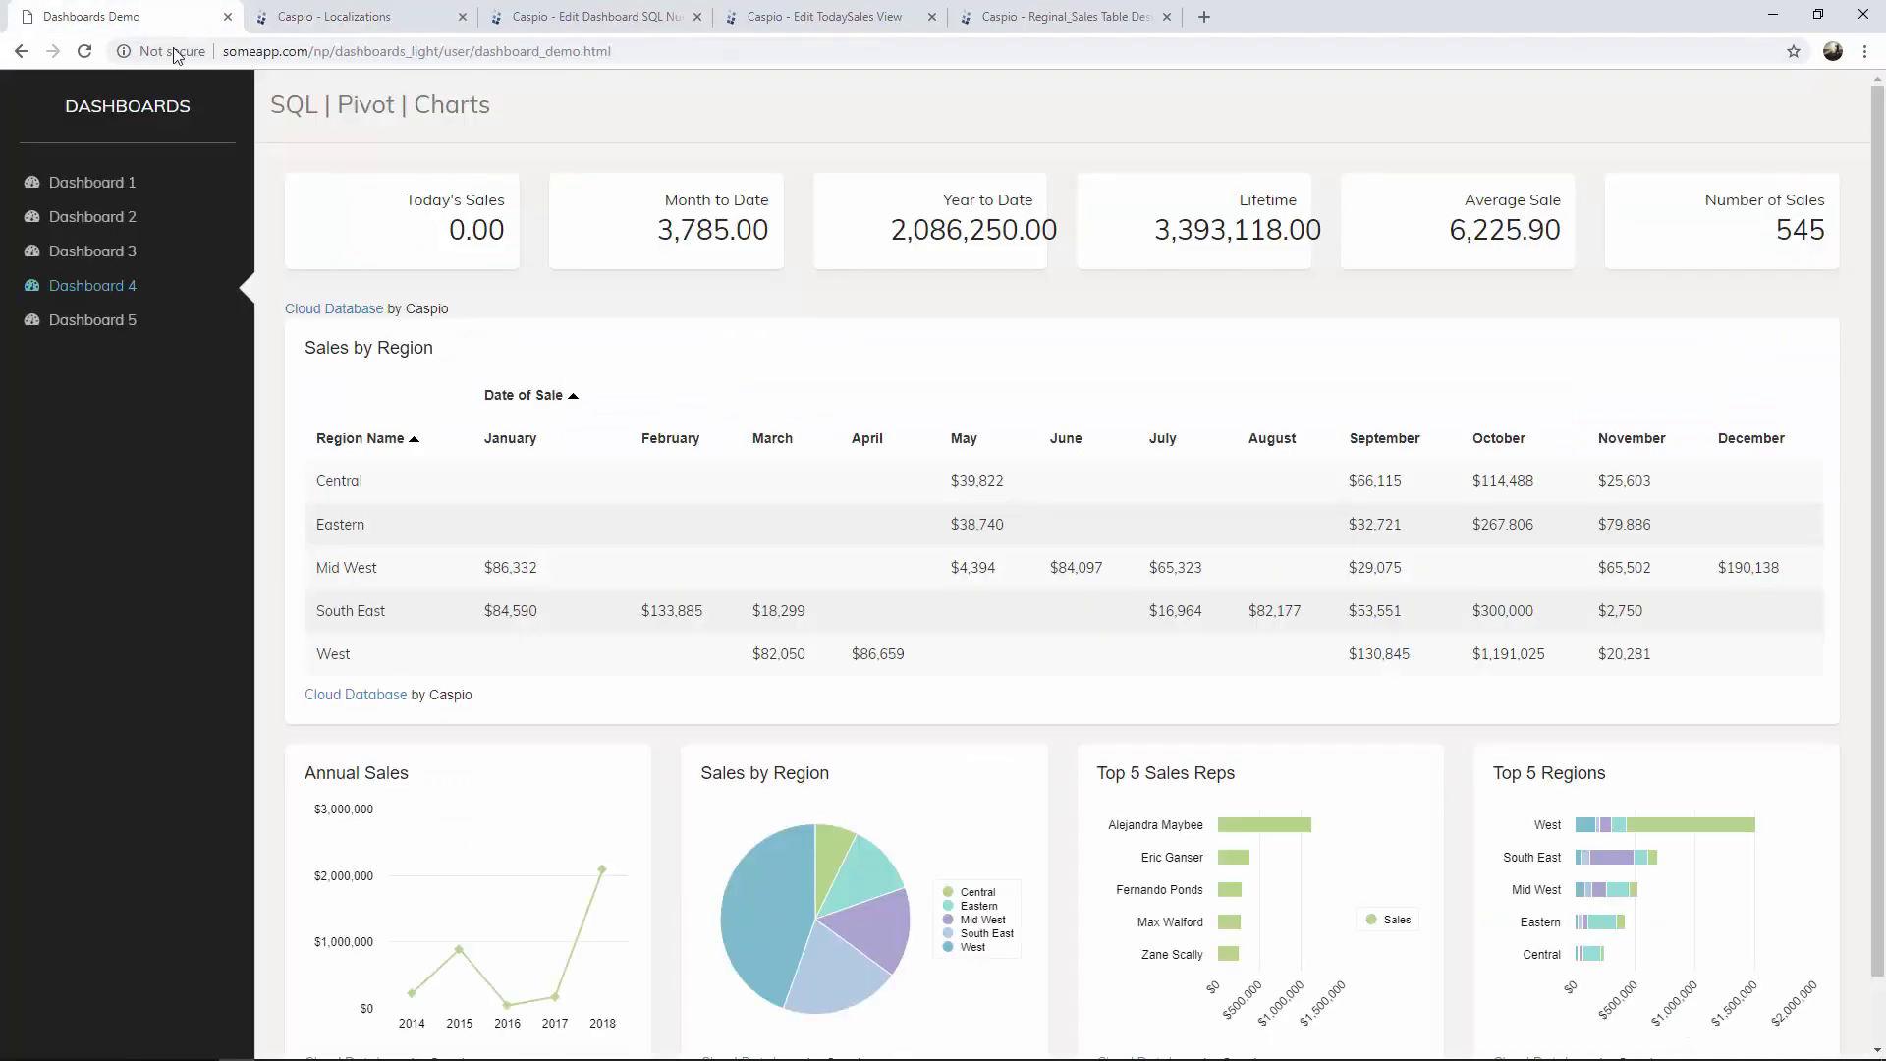
left_click(84, 51)
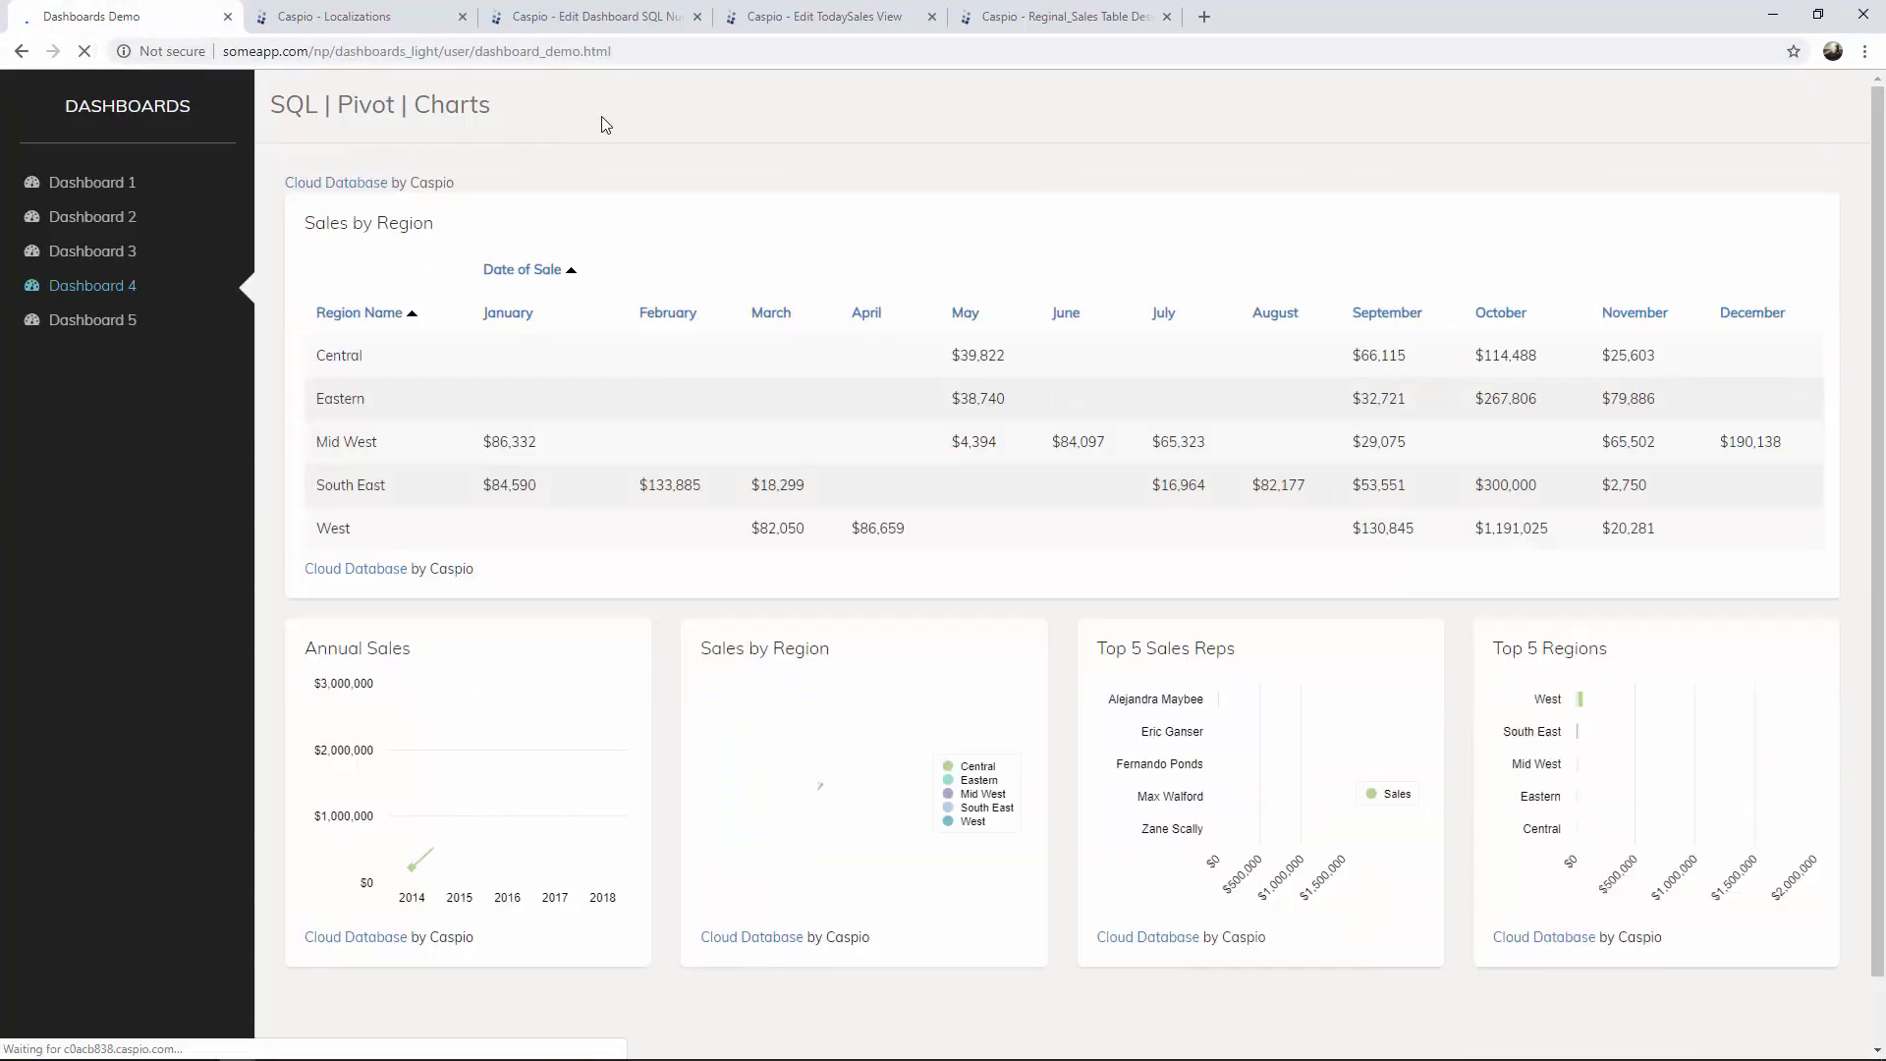